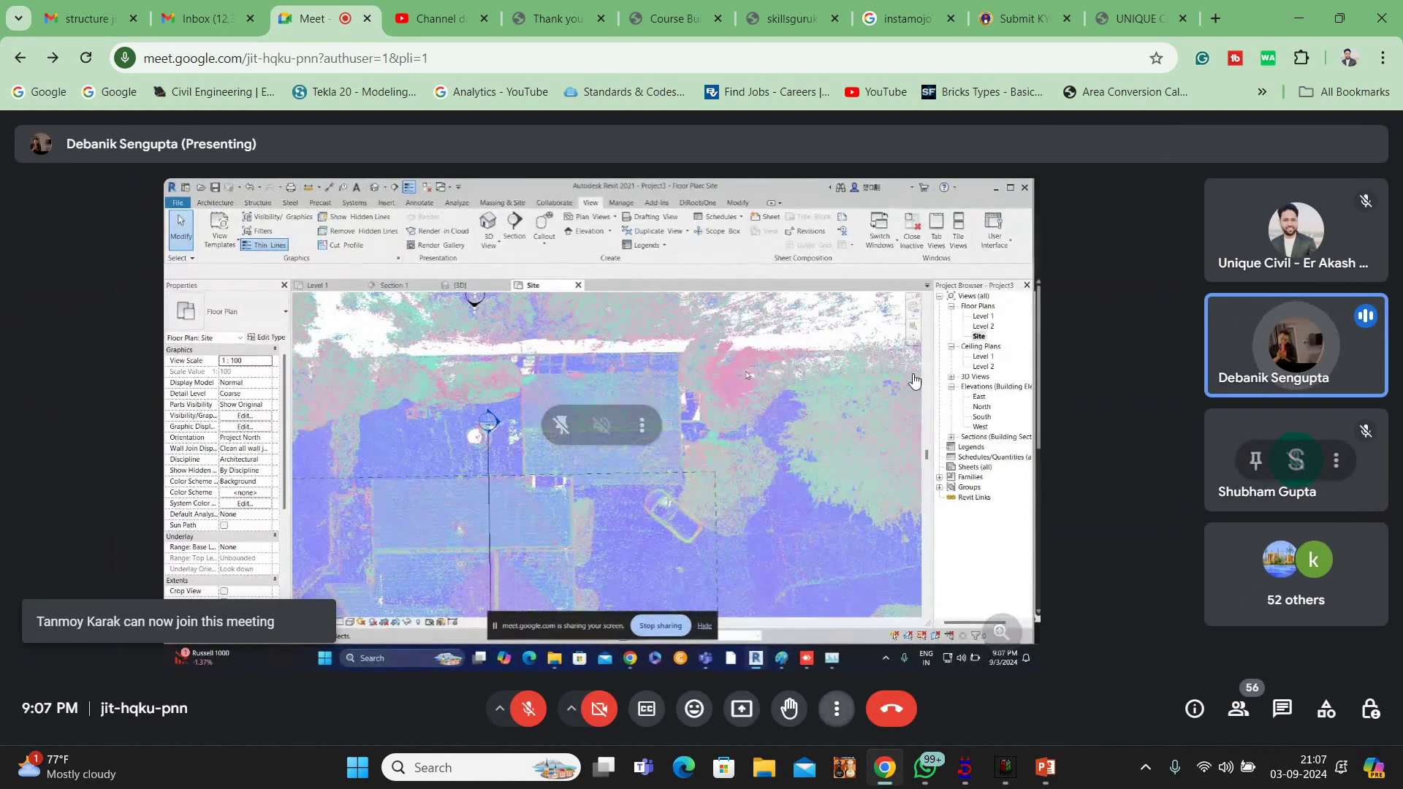
- Show the meeting in full screen and admit the waiting participant from the people list
left_click(836, 709)
key("Return")
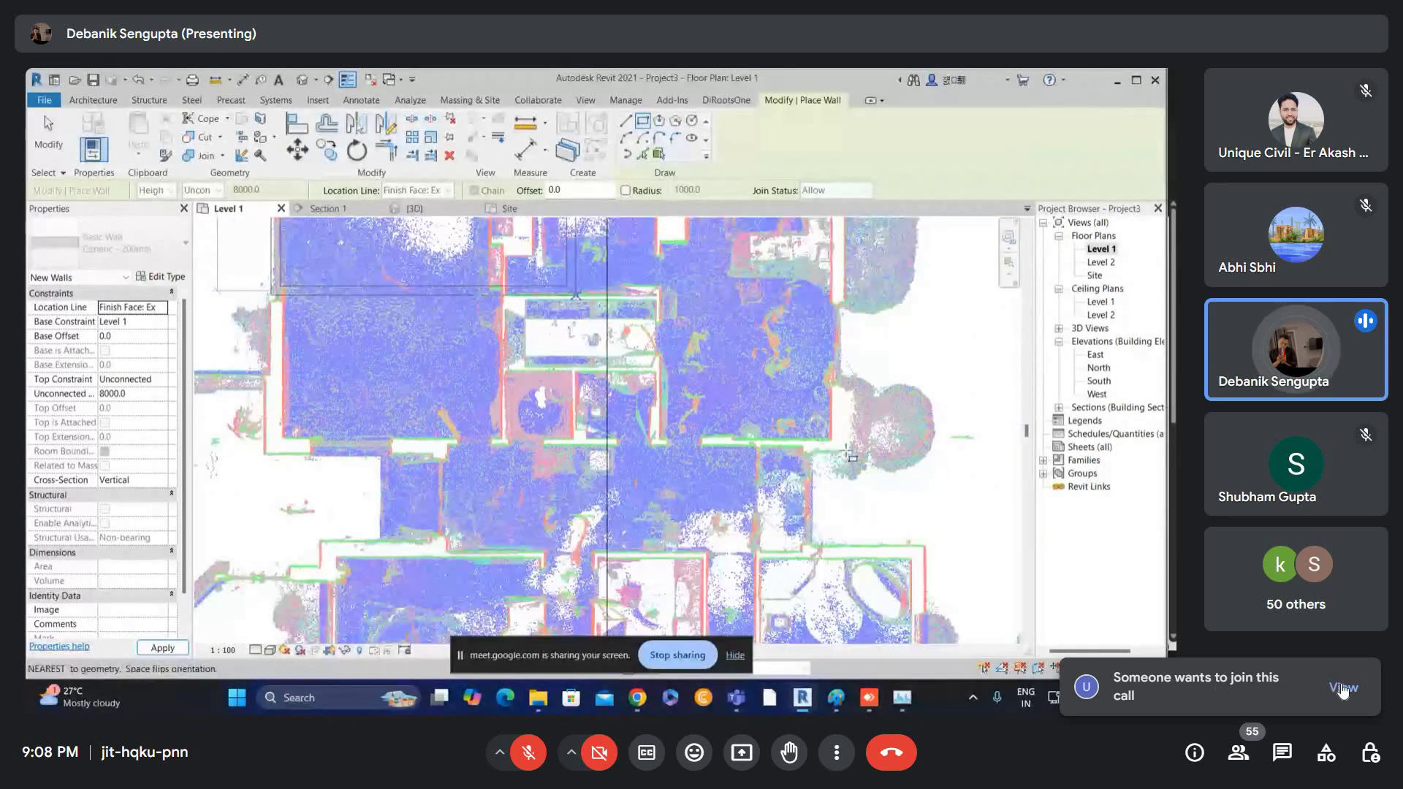
left_click(1342, 687)
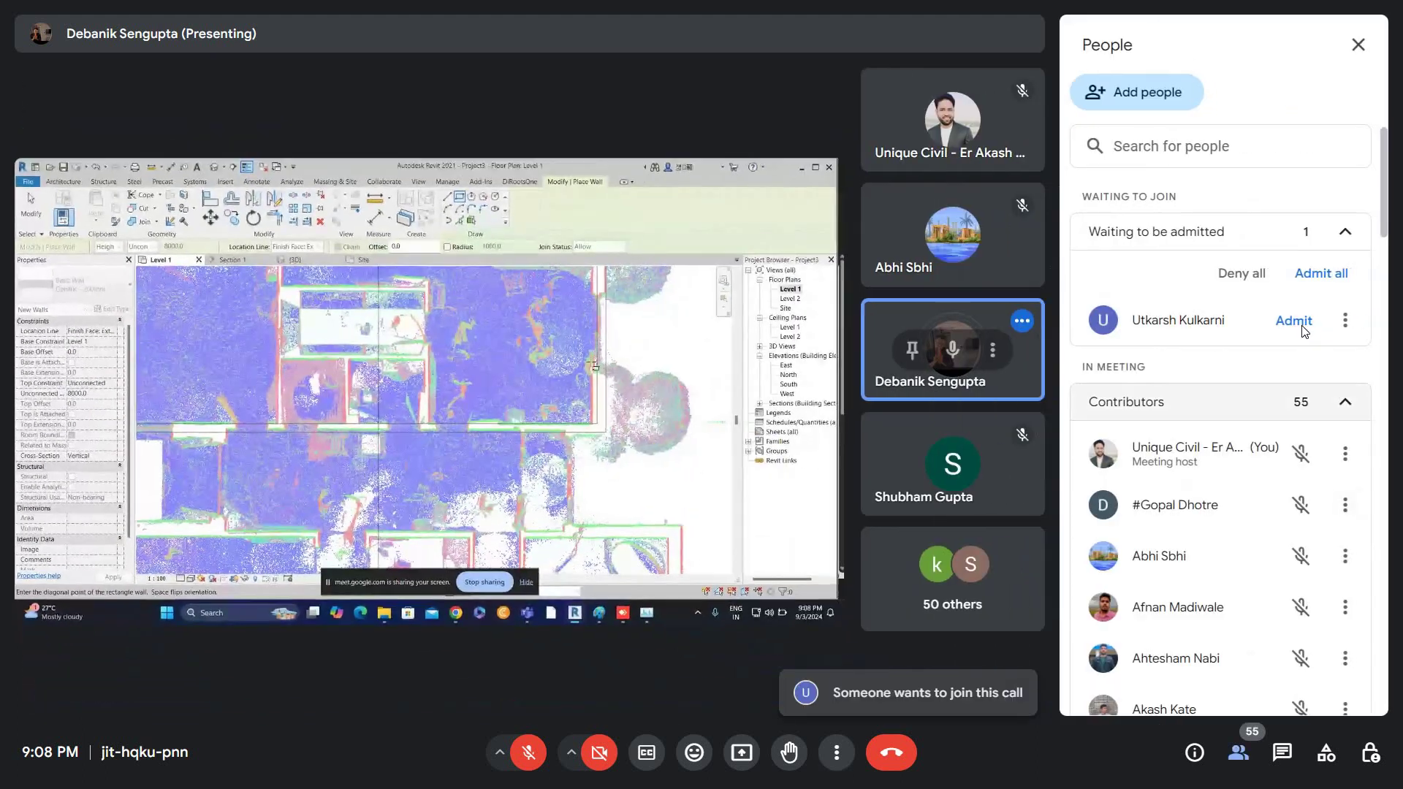
left_click(1292, 317)
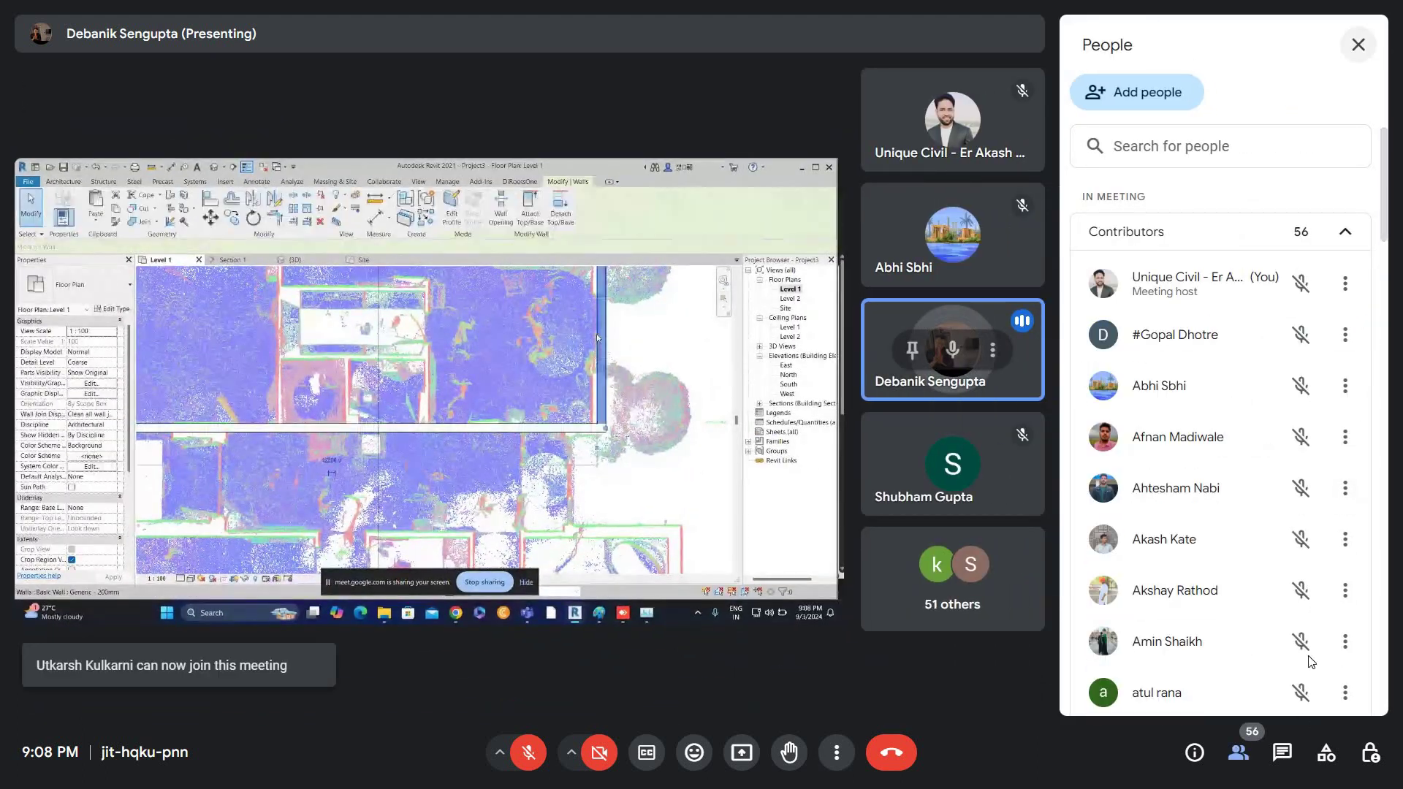
left_click(1358, 45)
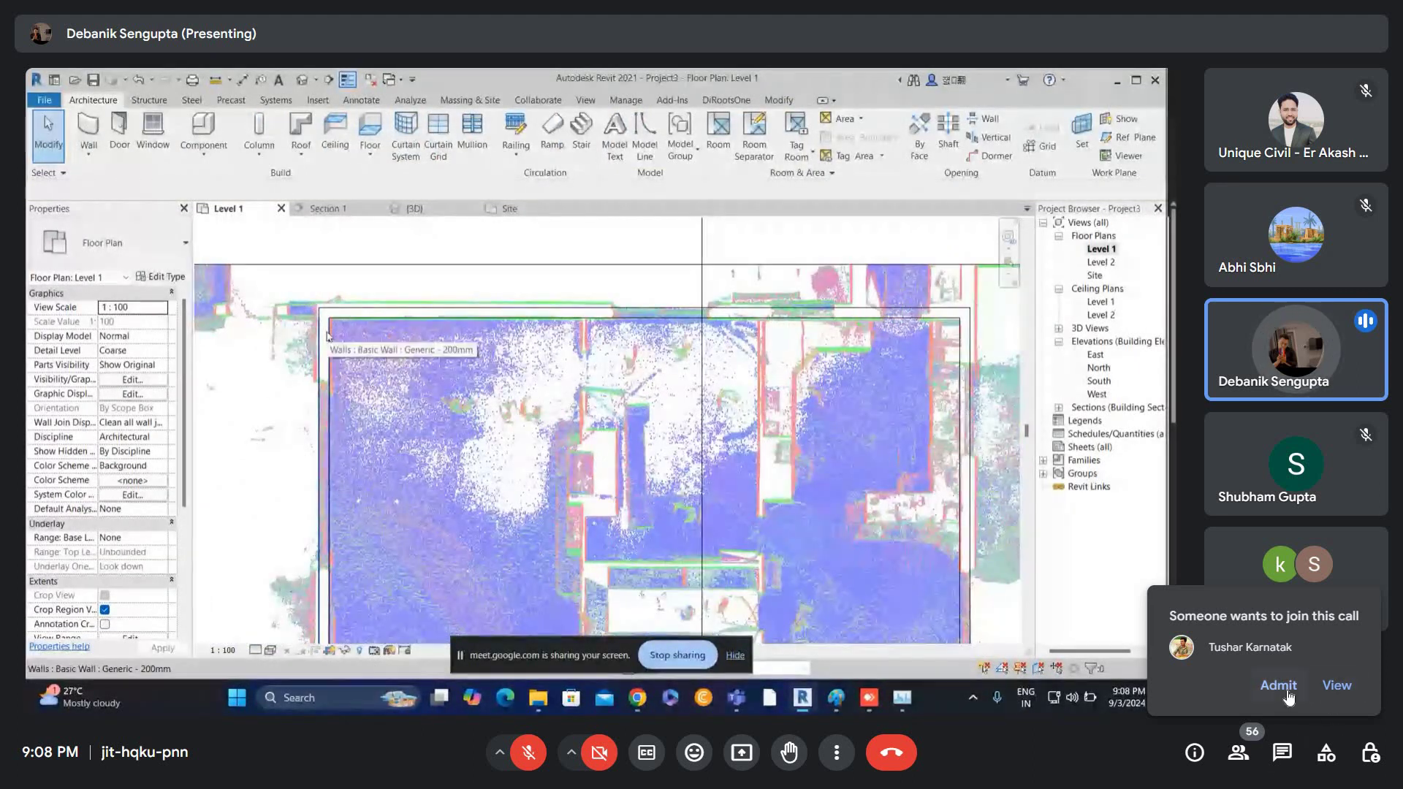
- Admit the four people who ask to join the call, one after another
left_click(1288, 693)
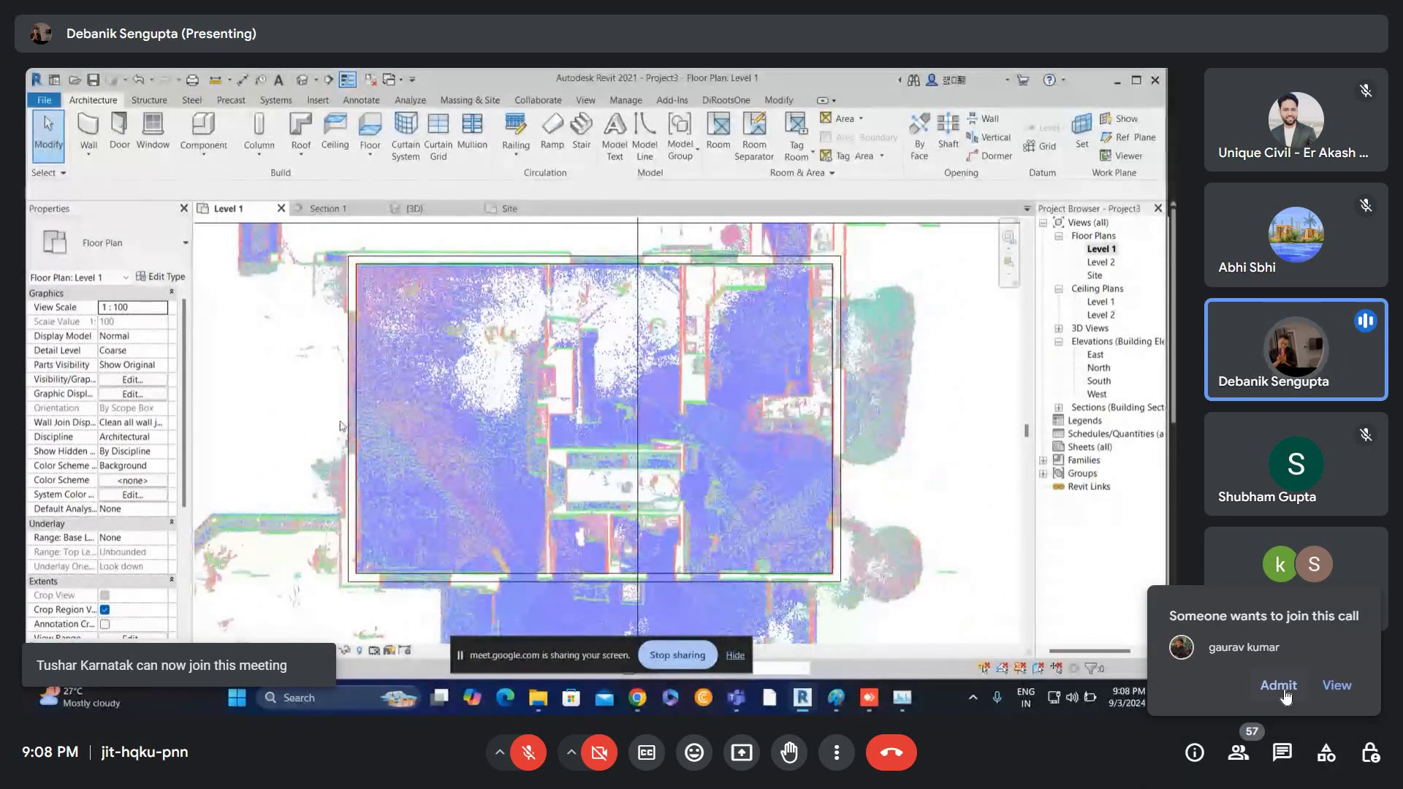
left_click(1279, 686)
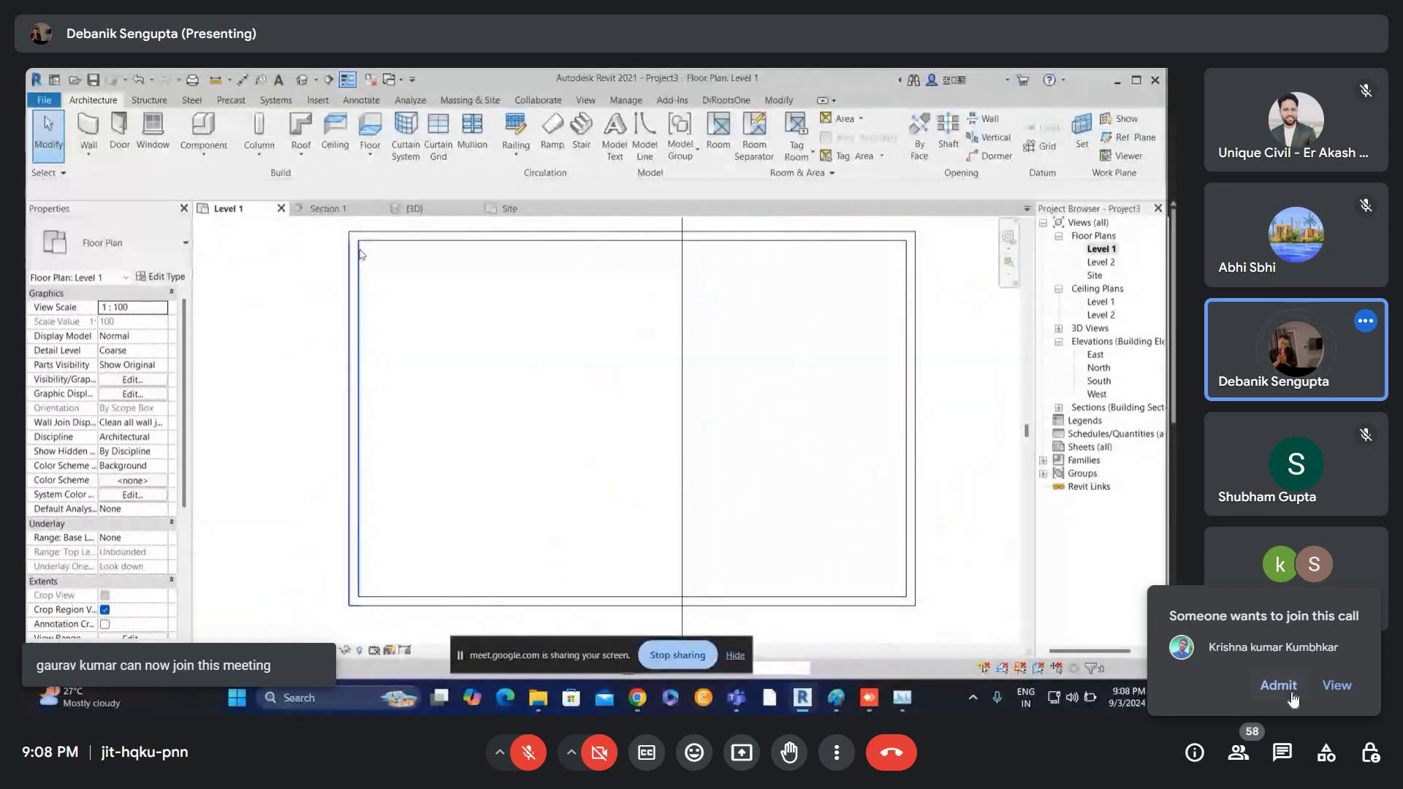
left_click(1291, 698)
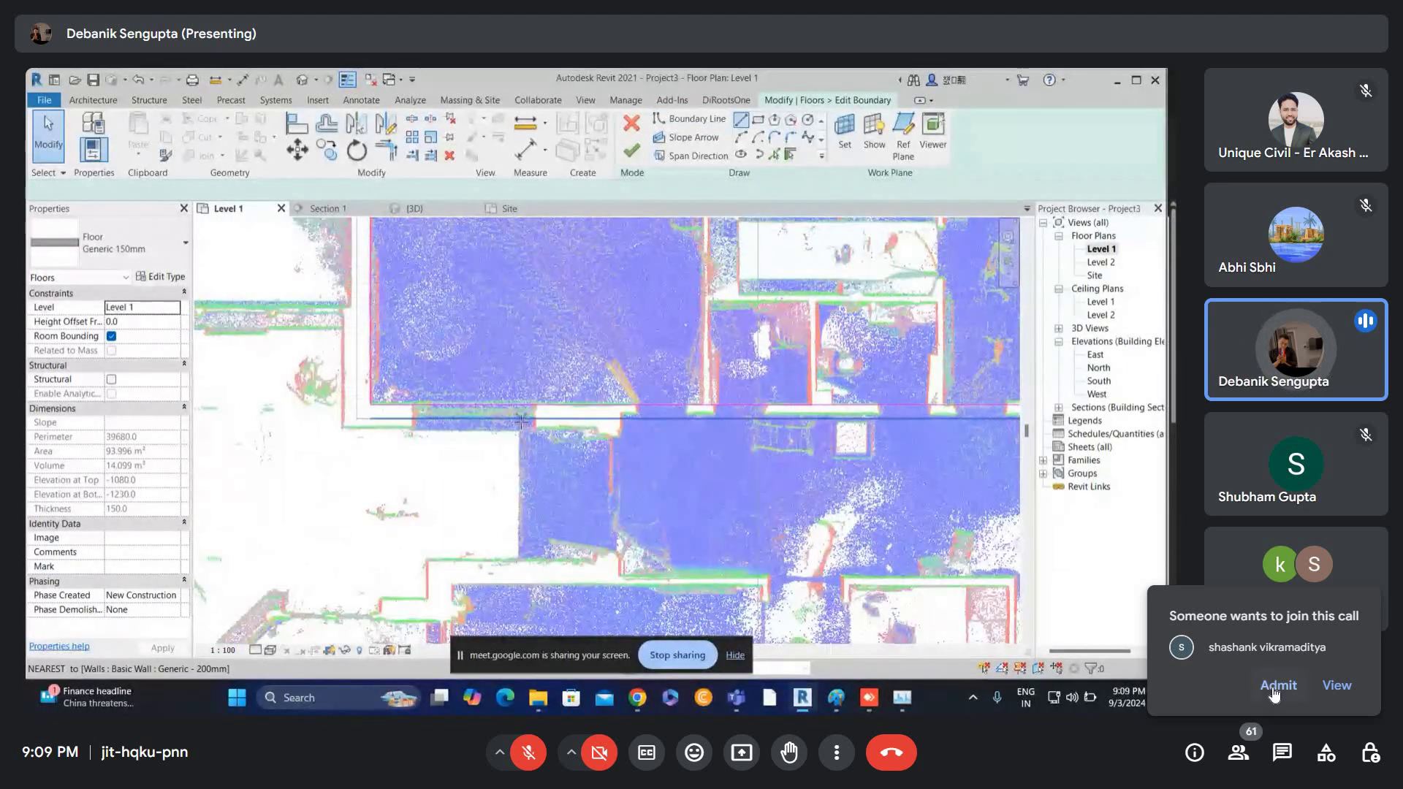
left_click(1273, 686)
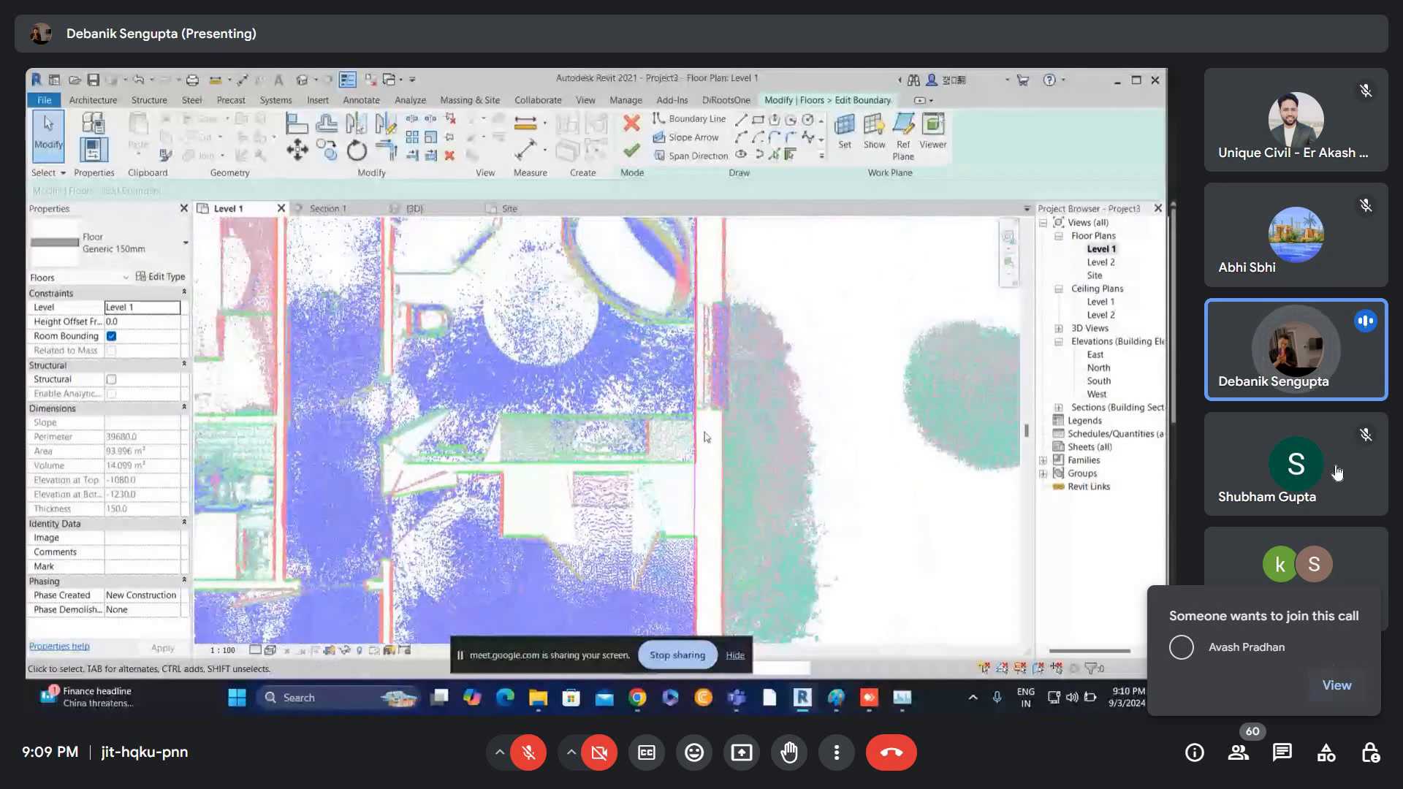
- Admit the join request flagged as suspicious from the people list, plus the next person asking to join
left_click(1329, 686)
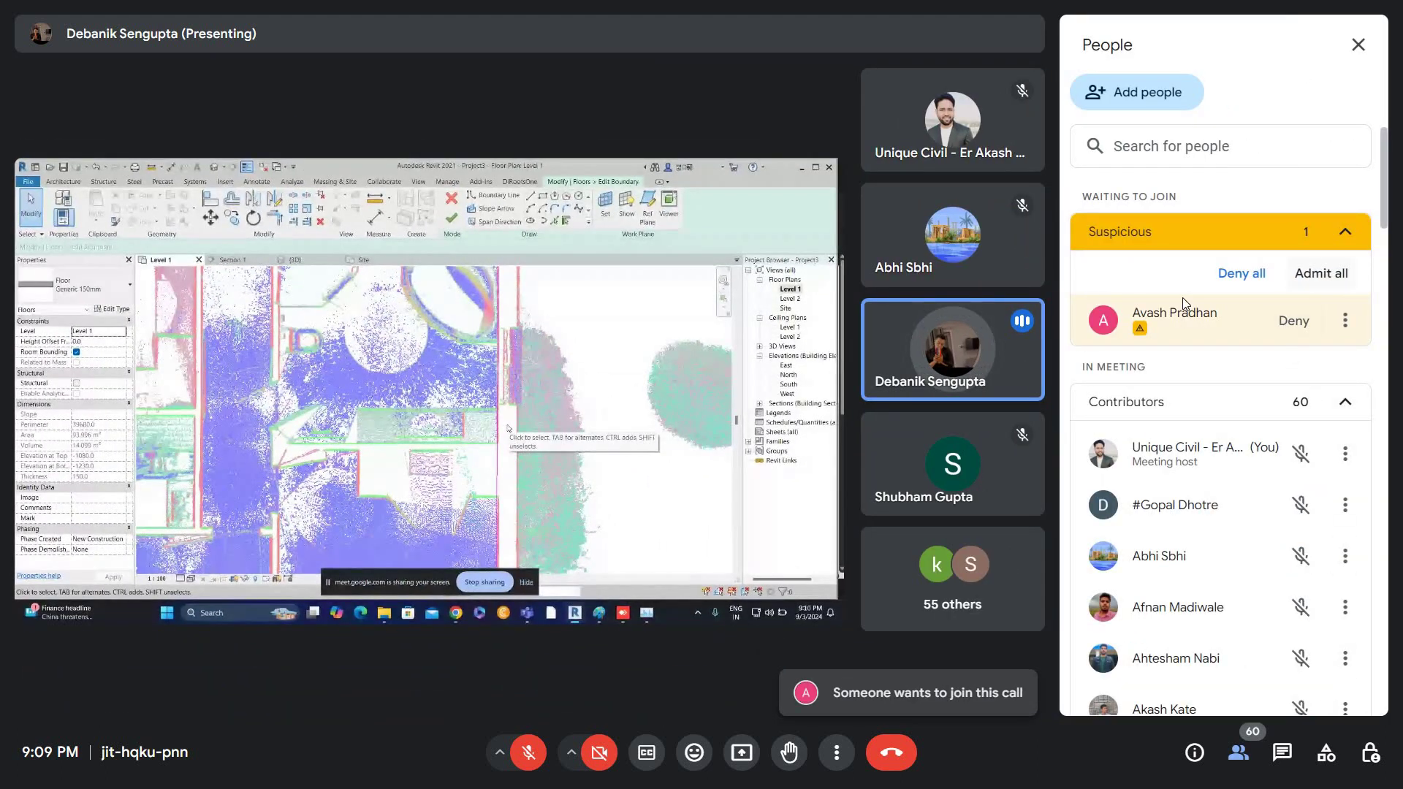
left_click(1321, 272)
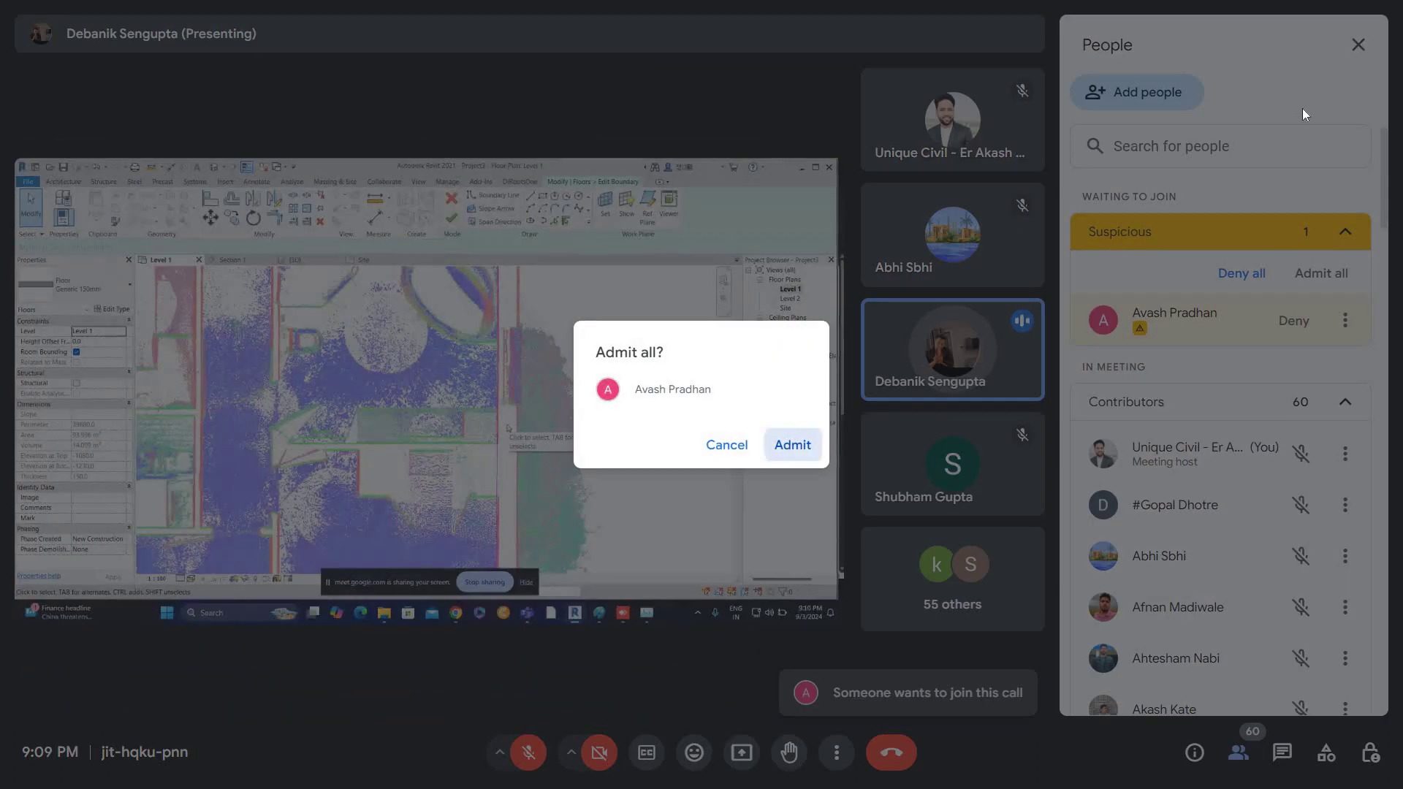
left_click(792, 444)
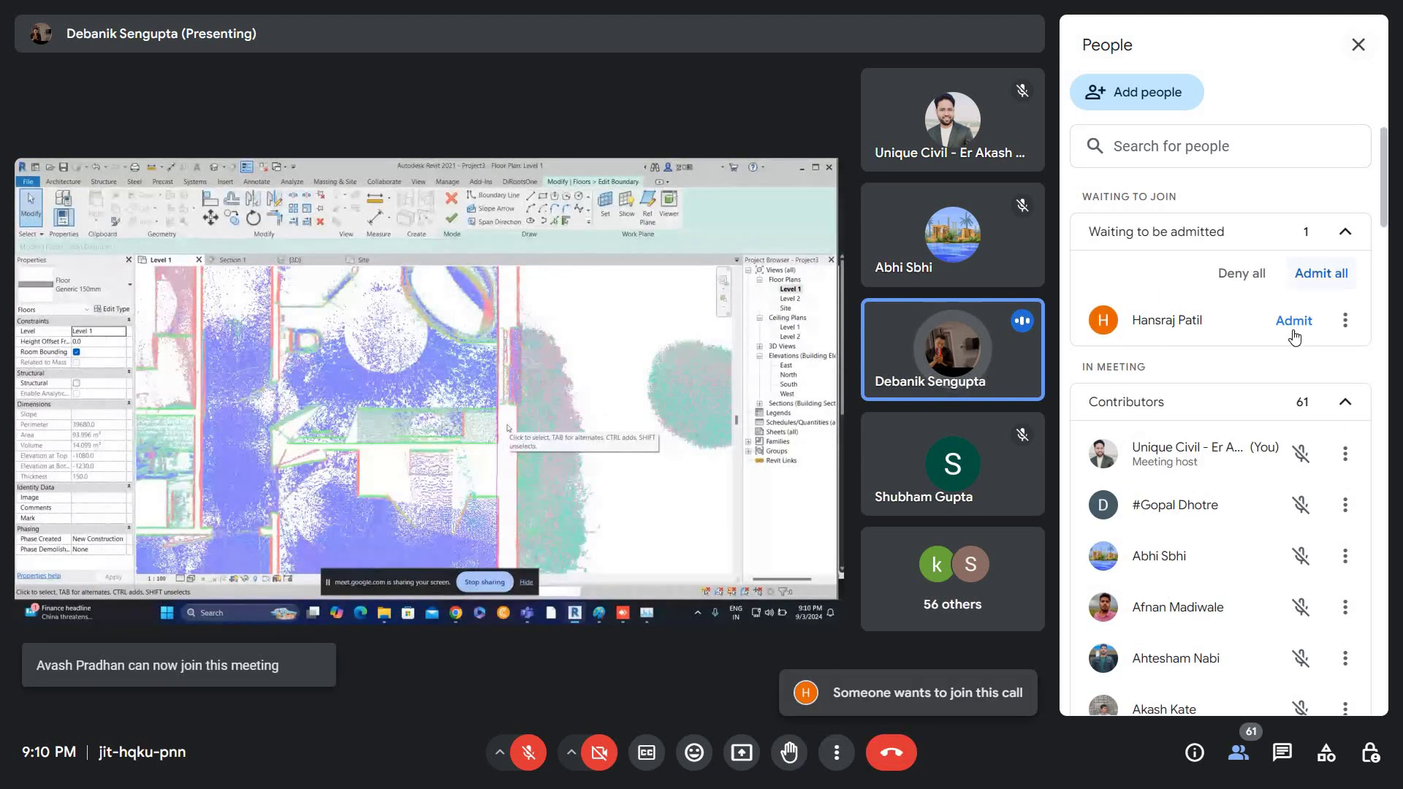
left_click(1357, 46)
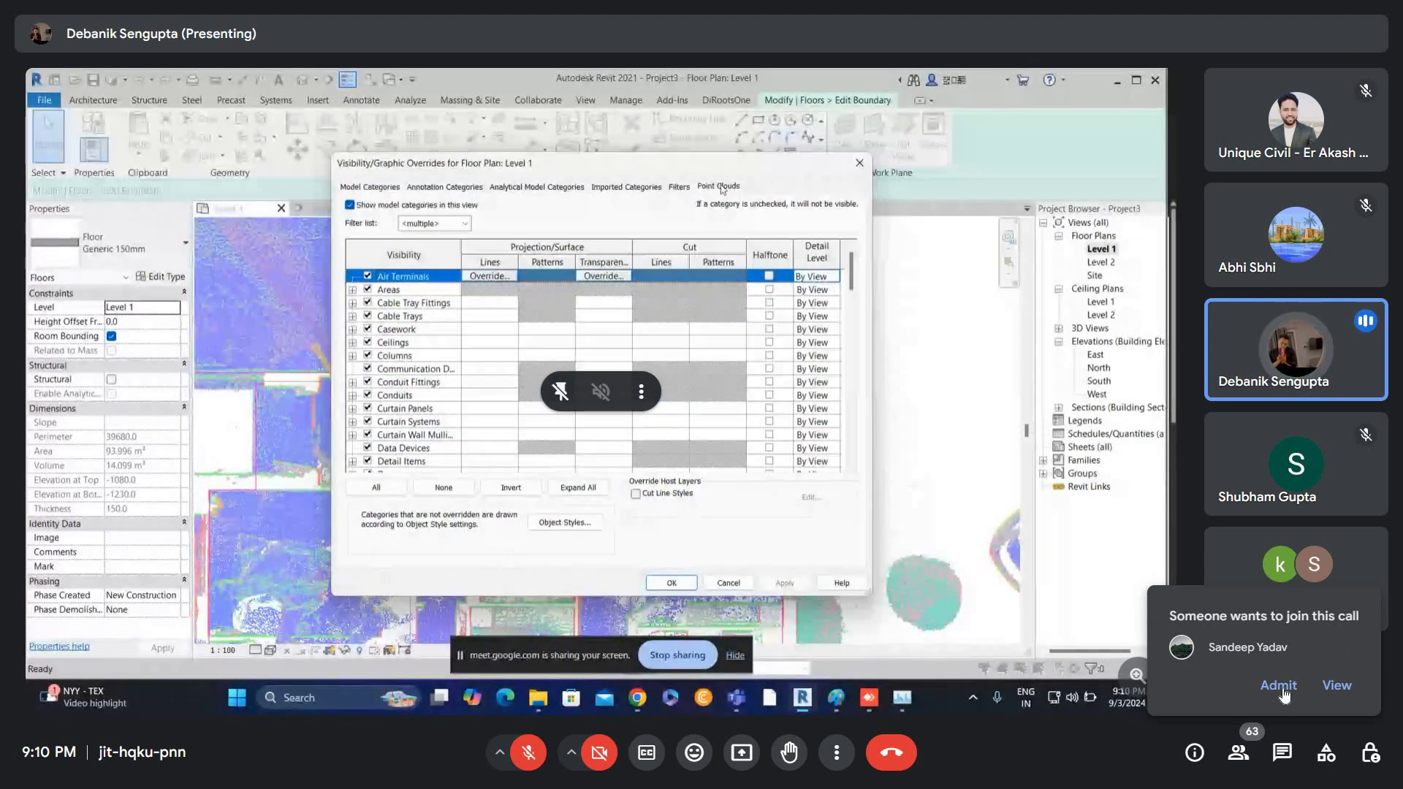
left_click(1283, 692)
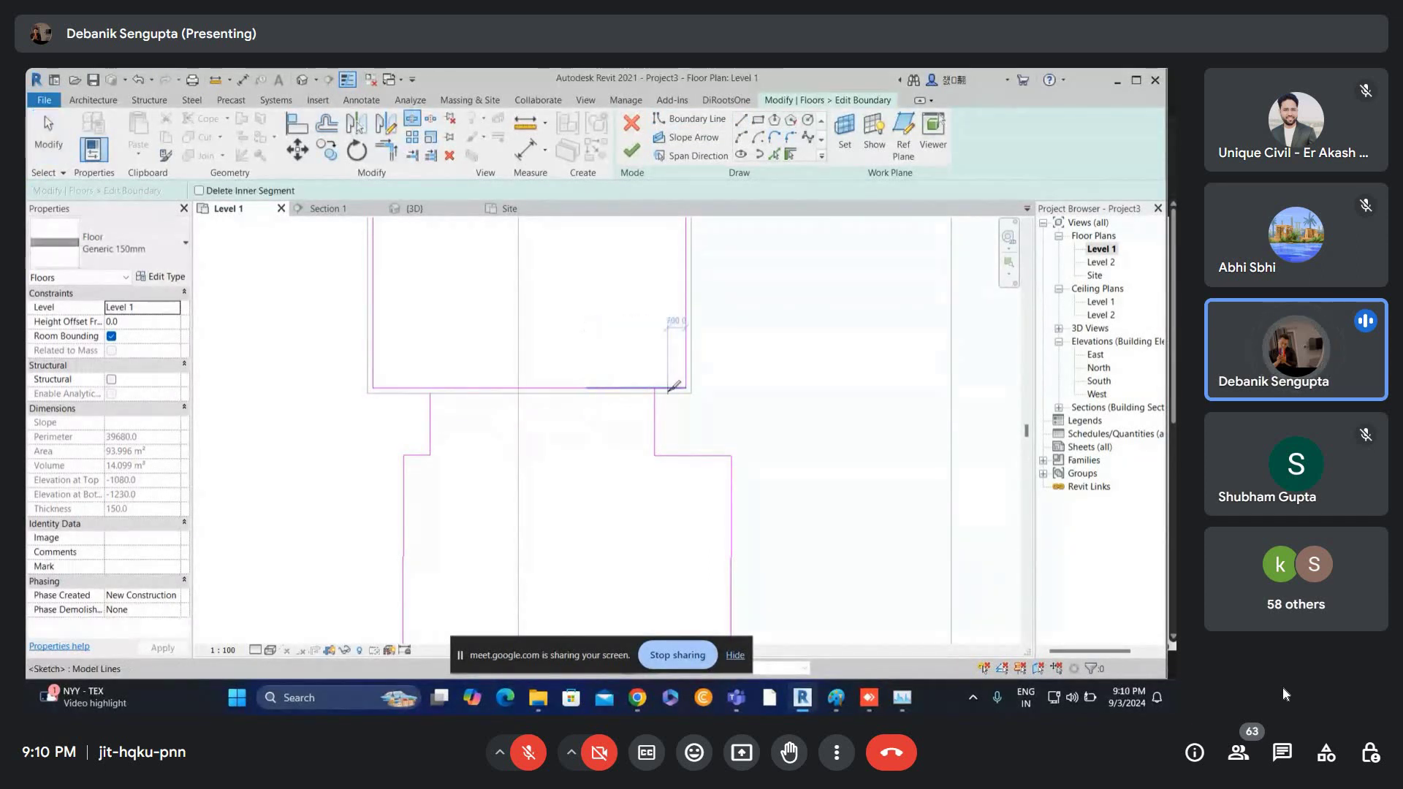
- Trim the floor boundary where the connector meets the upper block and finish the floor sketch
key("Escape")
key("Escape")
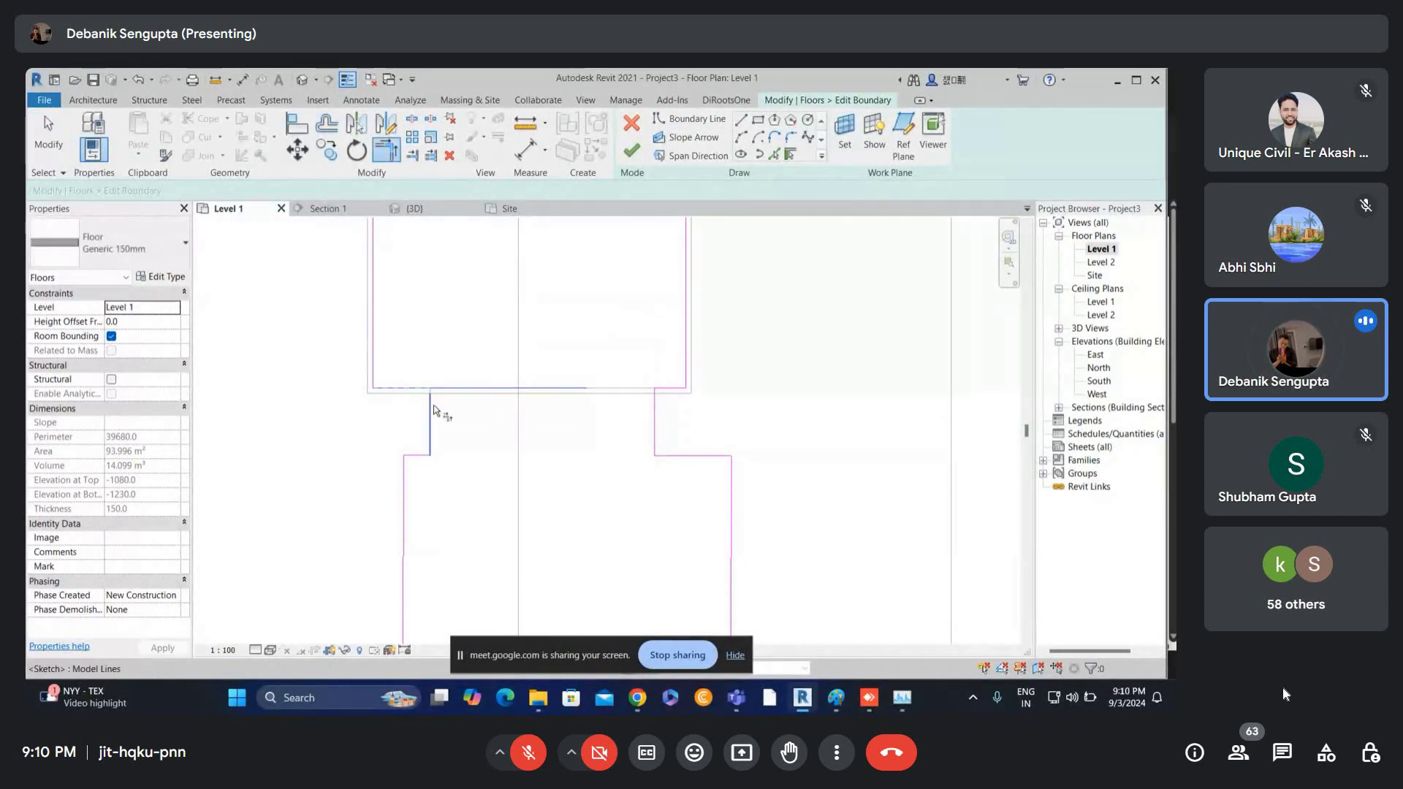
scroll(618, 396, "down", 2)
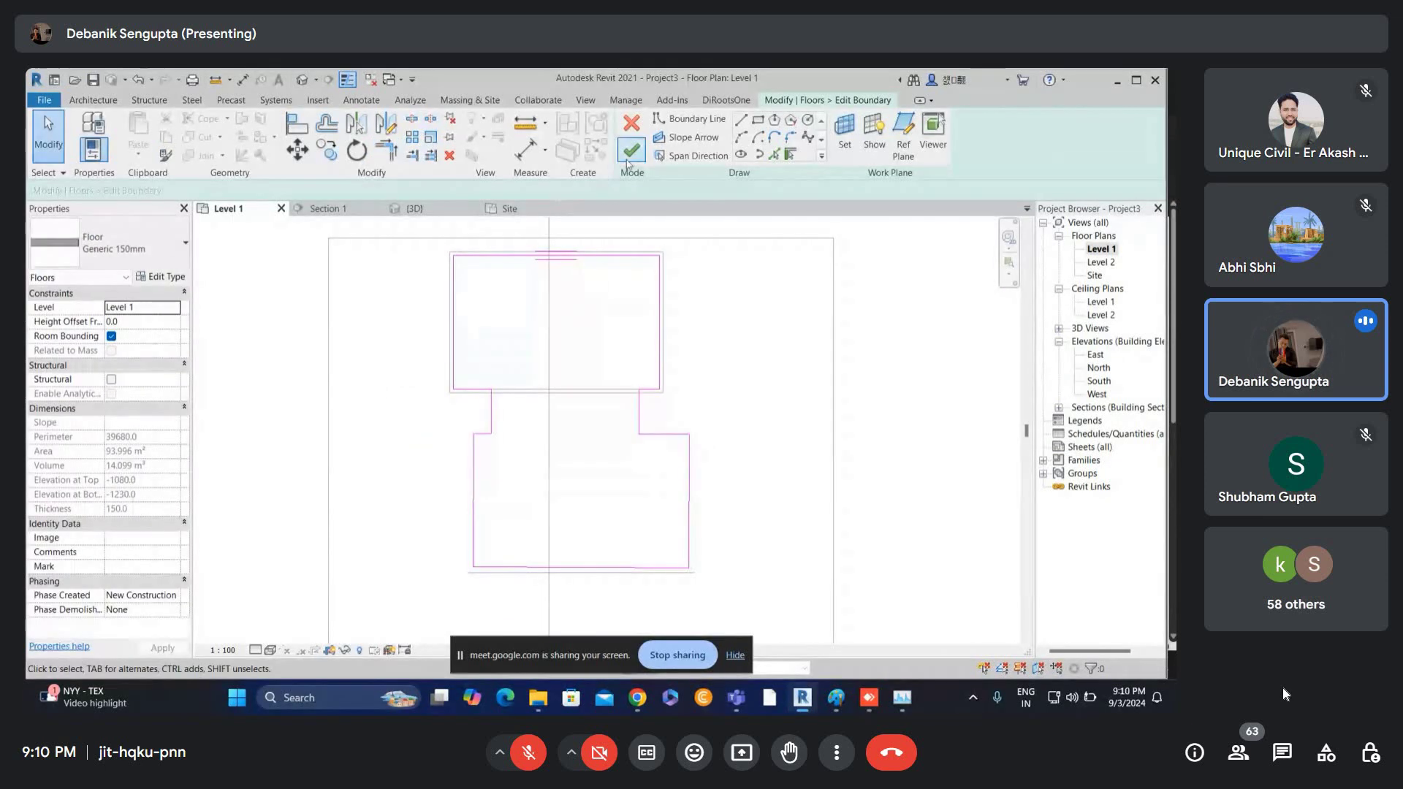
left_click(632, 150)
scroll(583, 406, "up", 1)
scroll(646, 395, "down", 2)
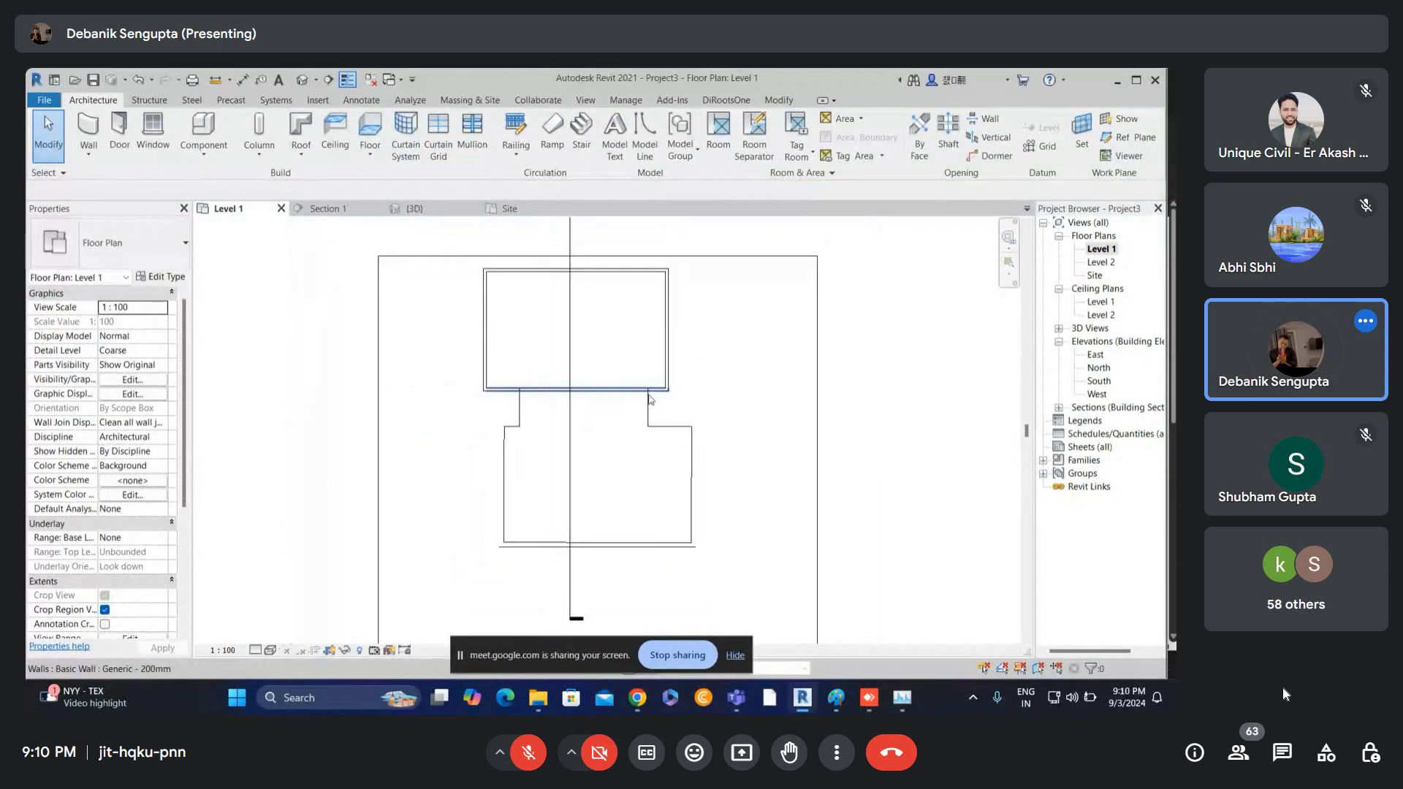
- Draw Generic - 200mm walls from the upper block down the connector's right edge and along the lower block's right shoulder
scroll(656, 400, "up", 2)
scroll(645, 391, "up", 3)
key("w")
key("a")
left_click(643, 383)
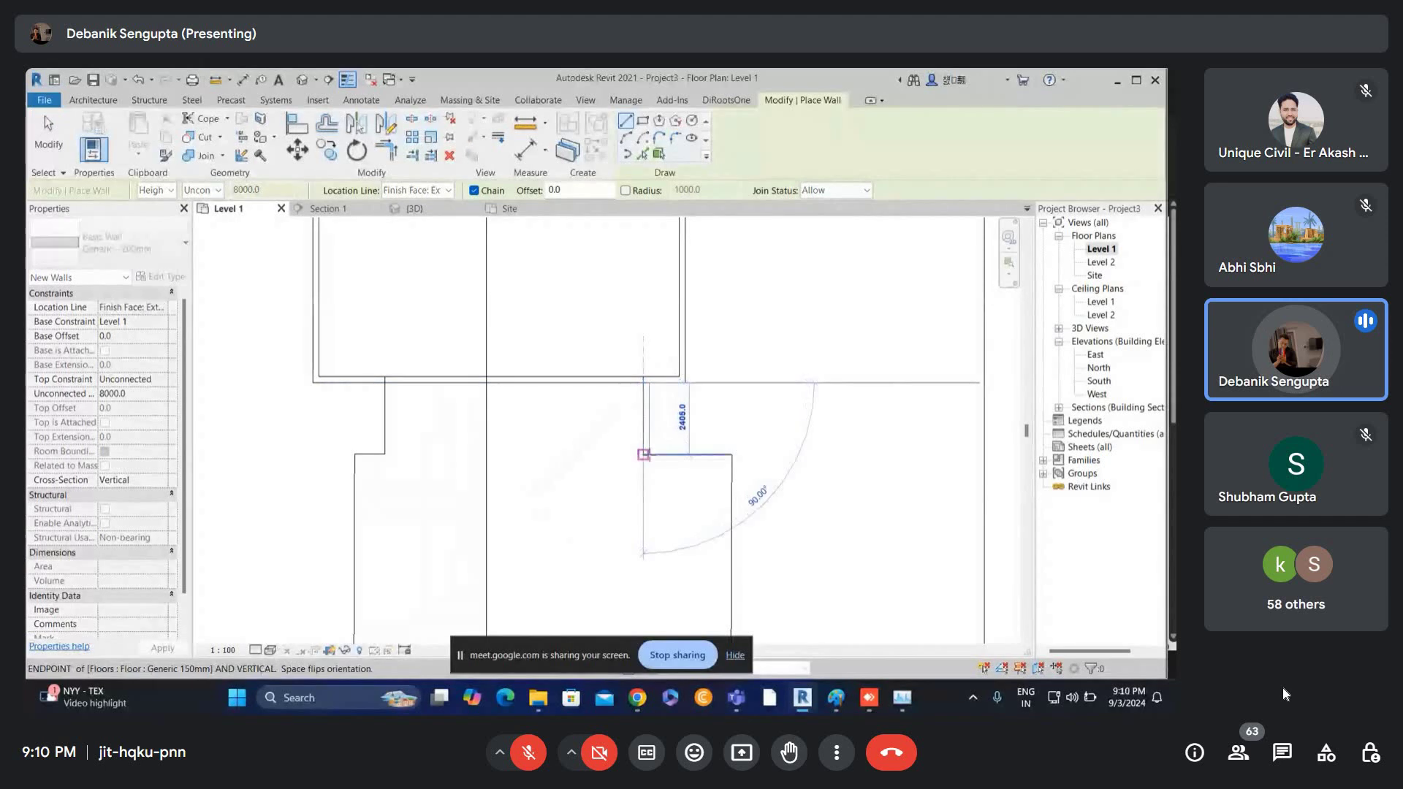
left_click(645, 455)
left_click(733, 454)
- Continue the wall chain along the lower block's right, bottom and left floor edges and end the Wall command
middle_click_drag(722, 539, 733, 355)
scroll(748, 512, "up", 2)
left_click(741, 504)
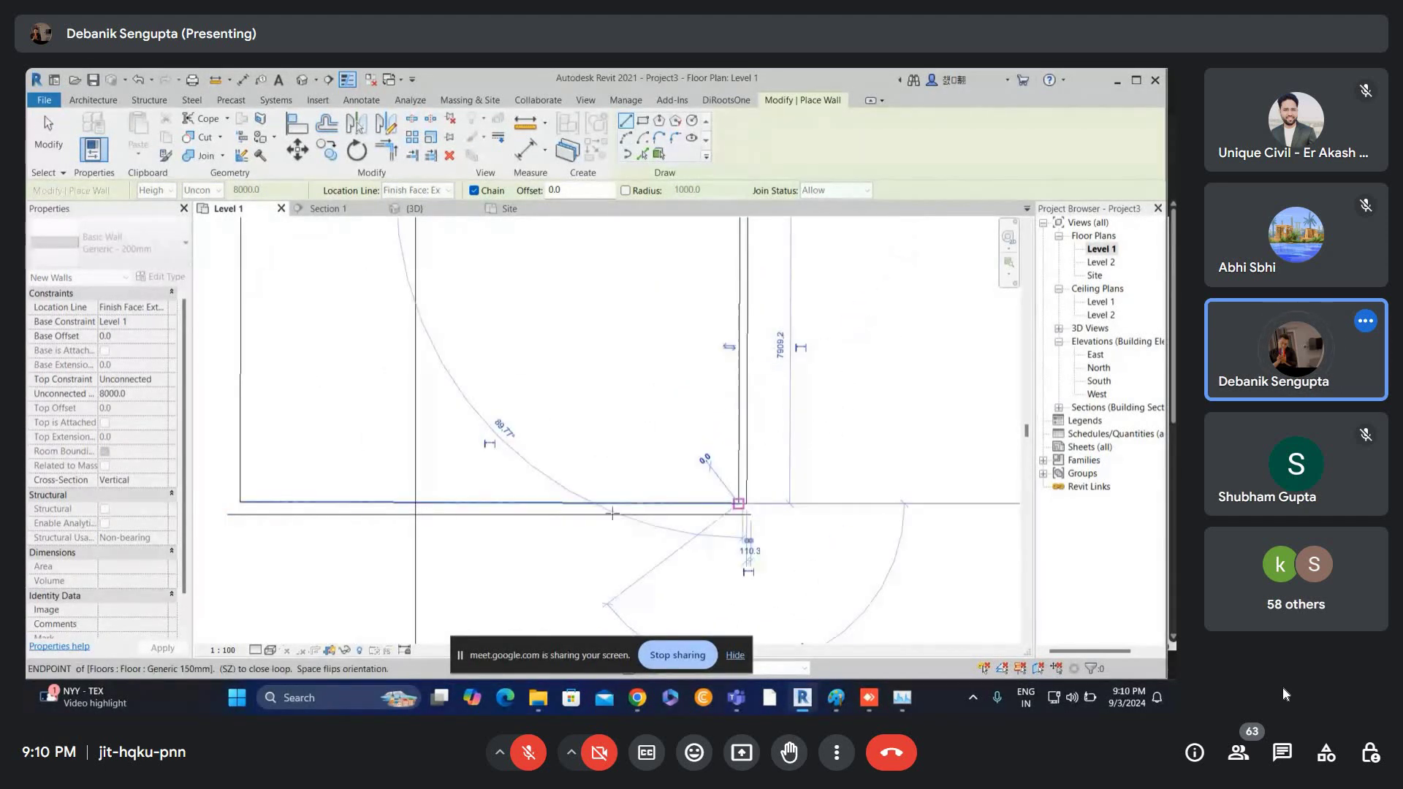
left_click(241, 503)
middle_click_drag(312, 414, 507, 605)
left_click(437, 382)
scroll(461, 395, "down", 3)
key("Escape")
key("Escape")
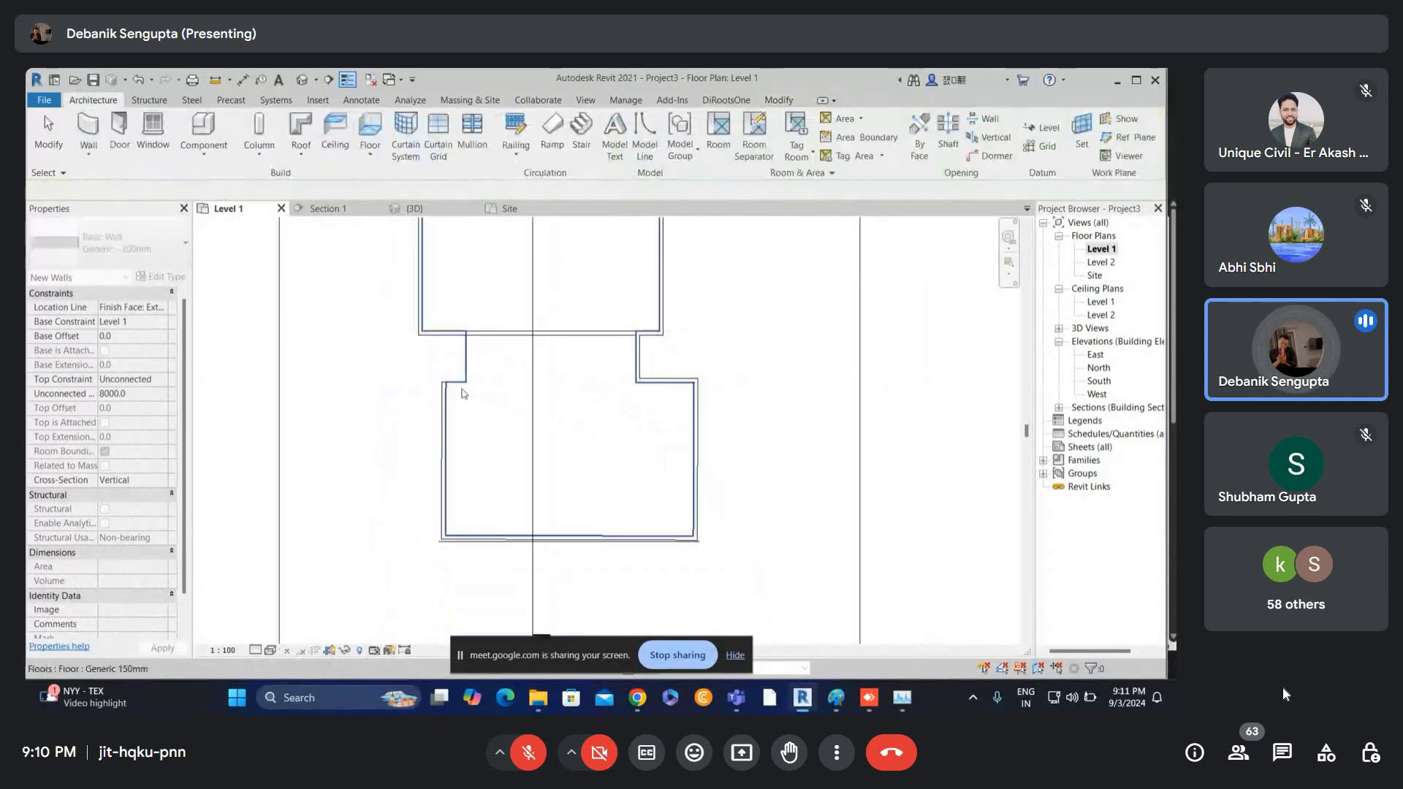
middle_click_drag(590, 423, 630, 500)
scroll(632, 470, "up", 2)
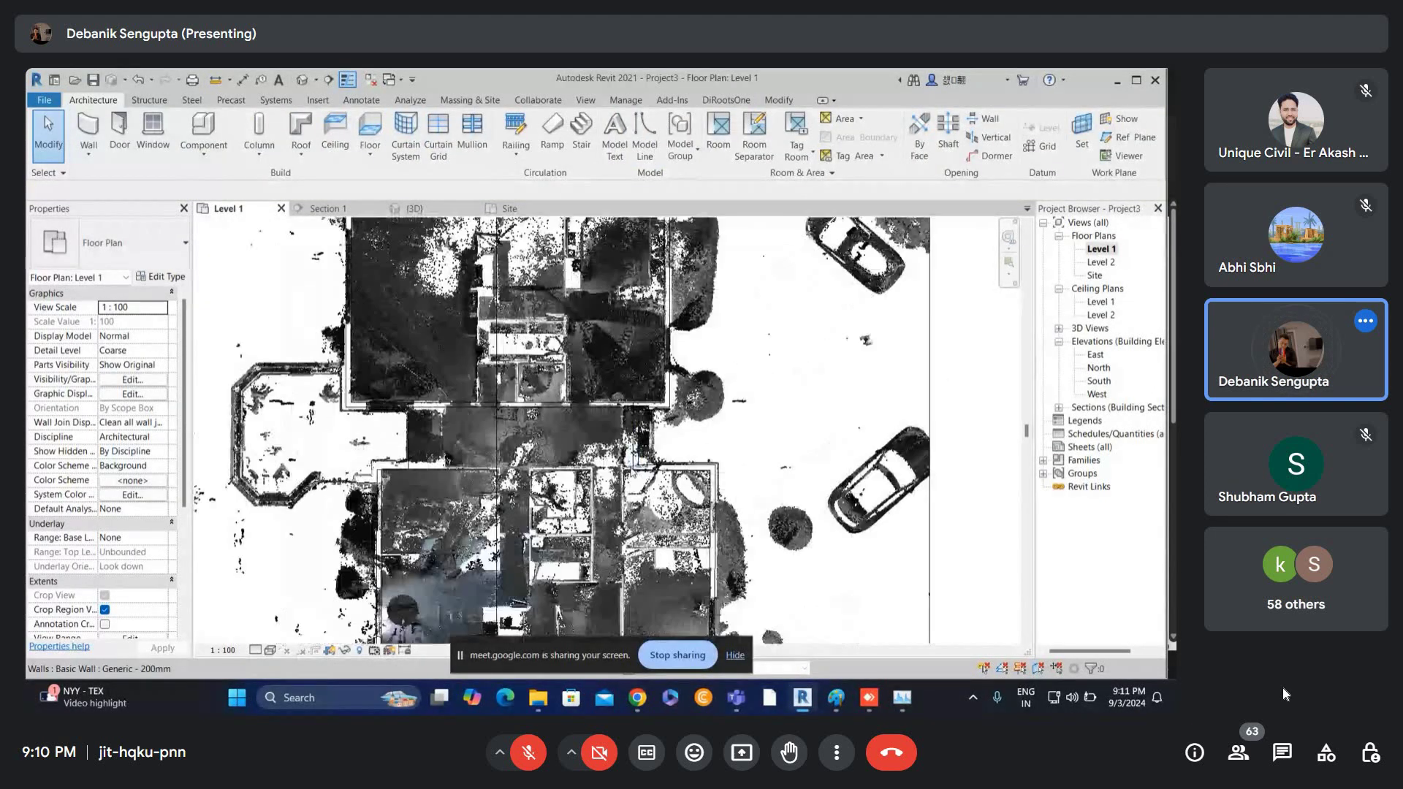
scroll(676, 570, "up", 2)
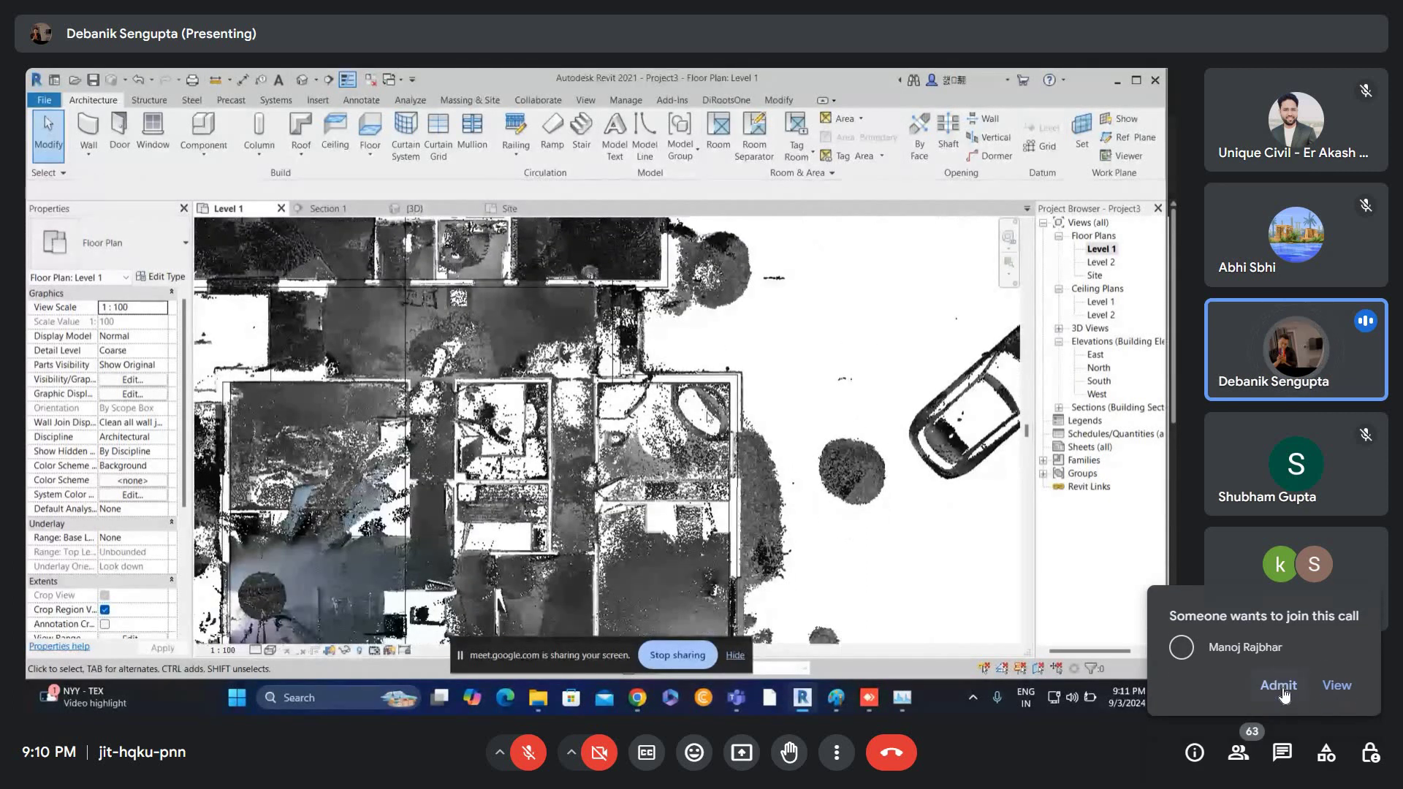
key("v")
key("g")
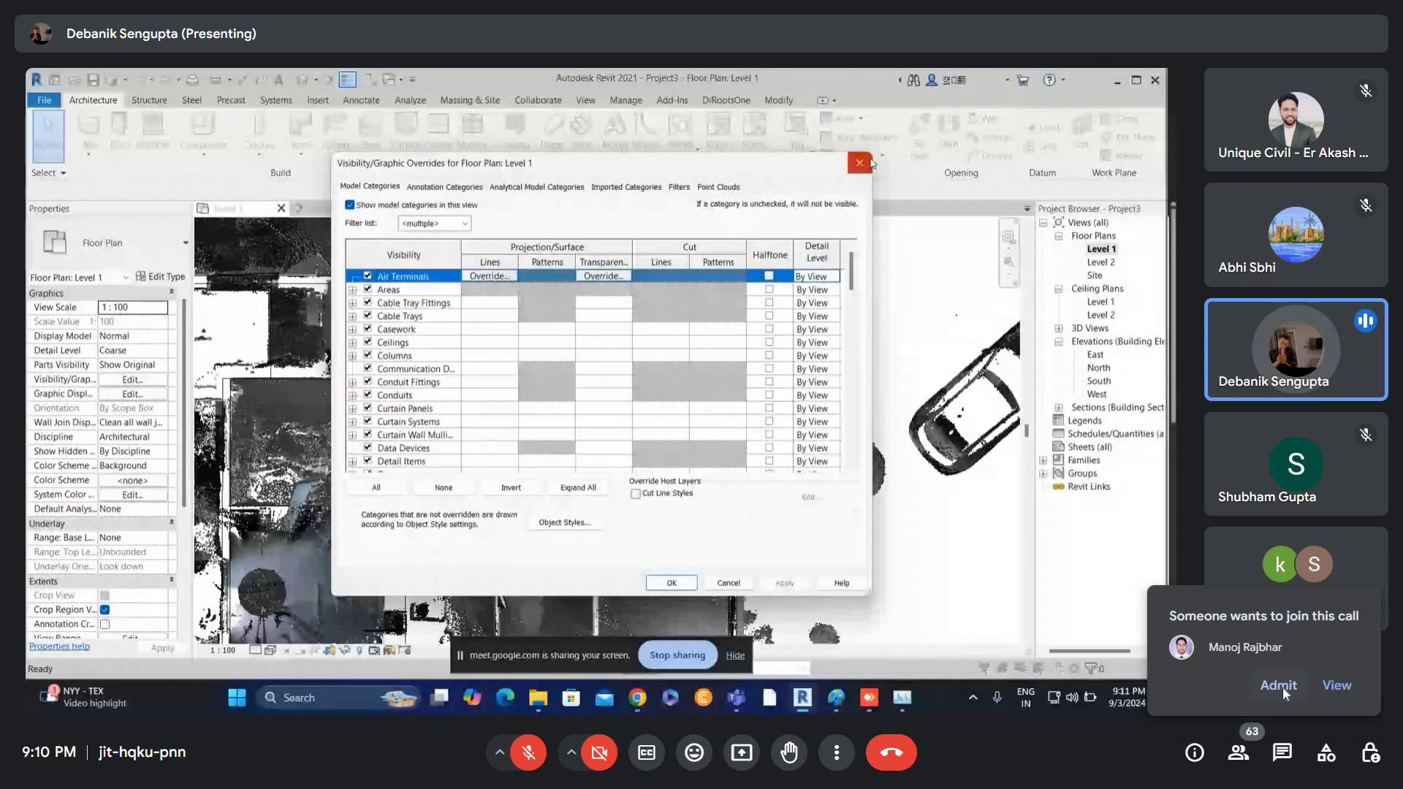
left_click(860, 162)
- Admit the next person asking to join the call
left_click(1280, 687)
scroll(501, 393, "down", 4)
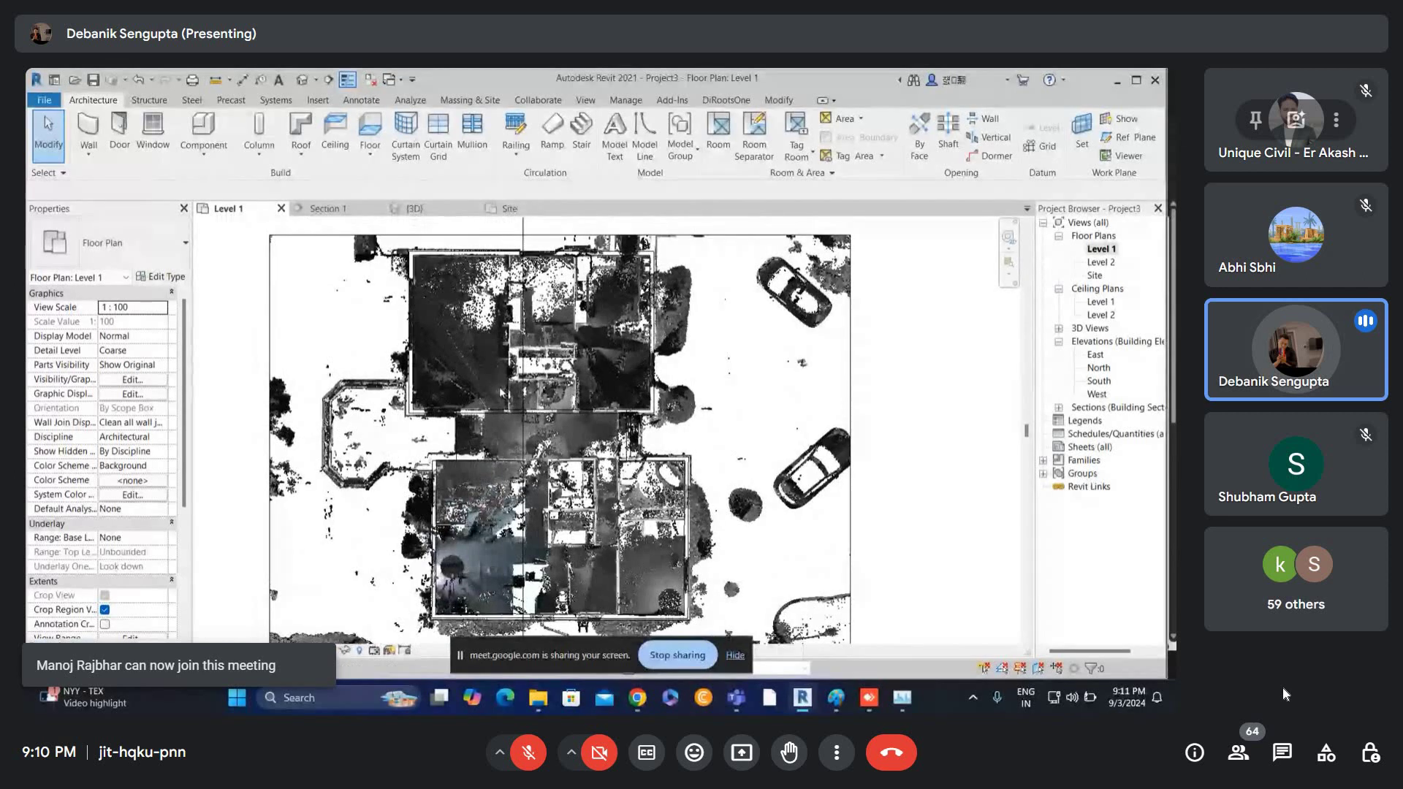
scroll(501, 393, "up", 2)
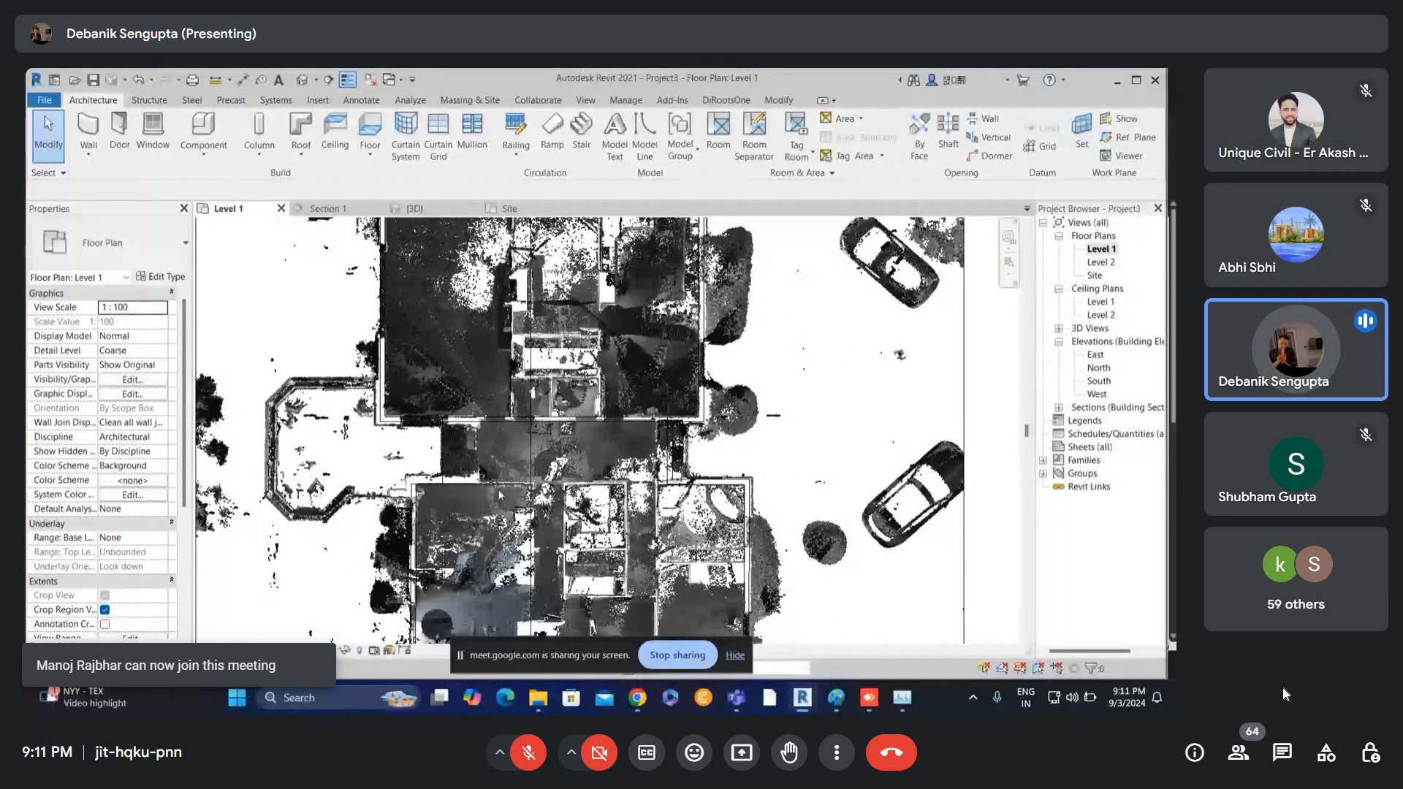
scroll(499, 495, "up", 1)
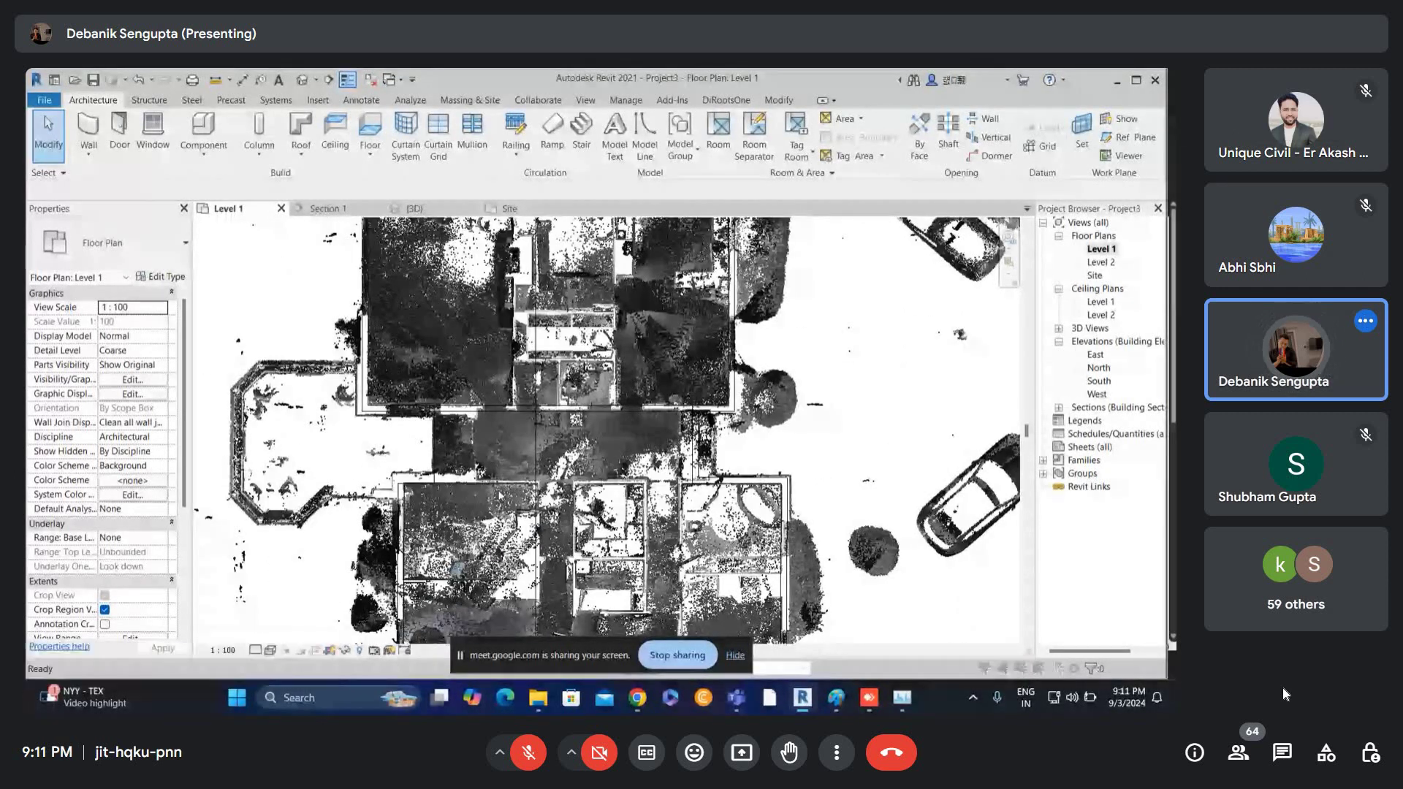
- Set the point cloud's color mode to Normals in the Level 1 plan and admit another person to the call
key("v")
key("v")
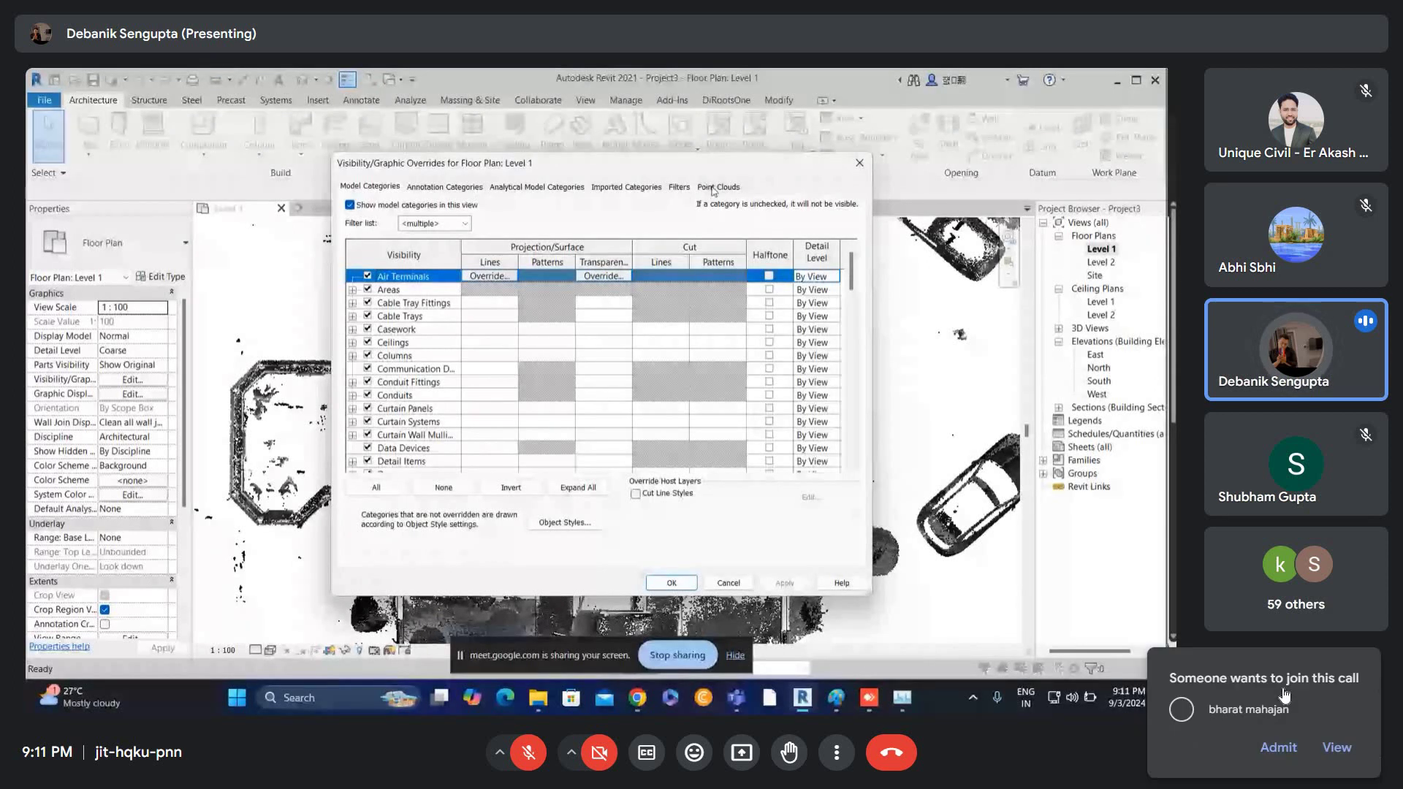
left_click(716, 186)
left_click(721, 245)
left_click(638, 451)
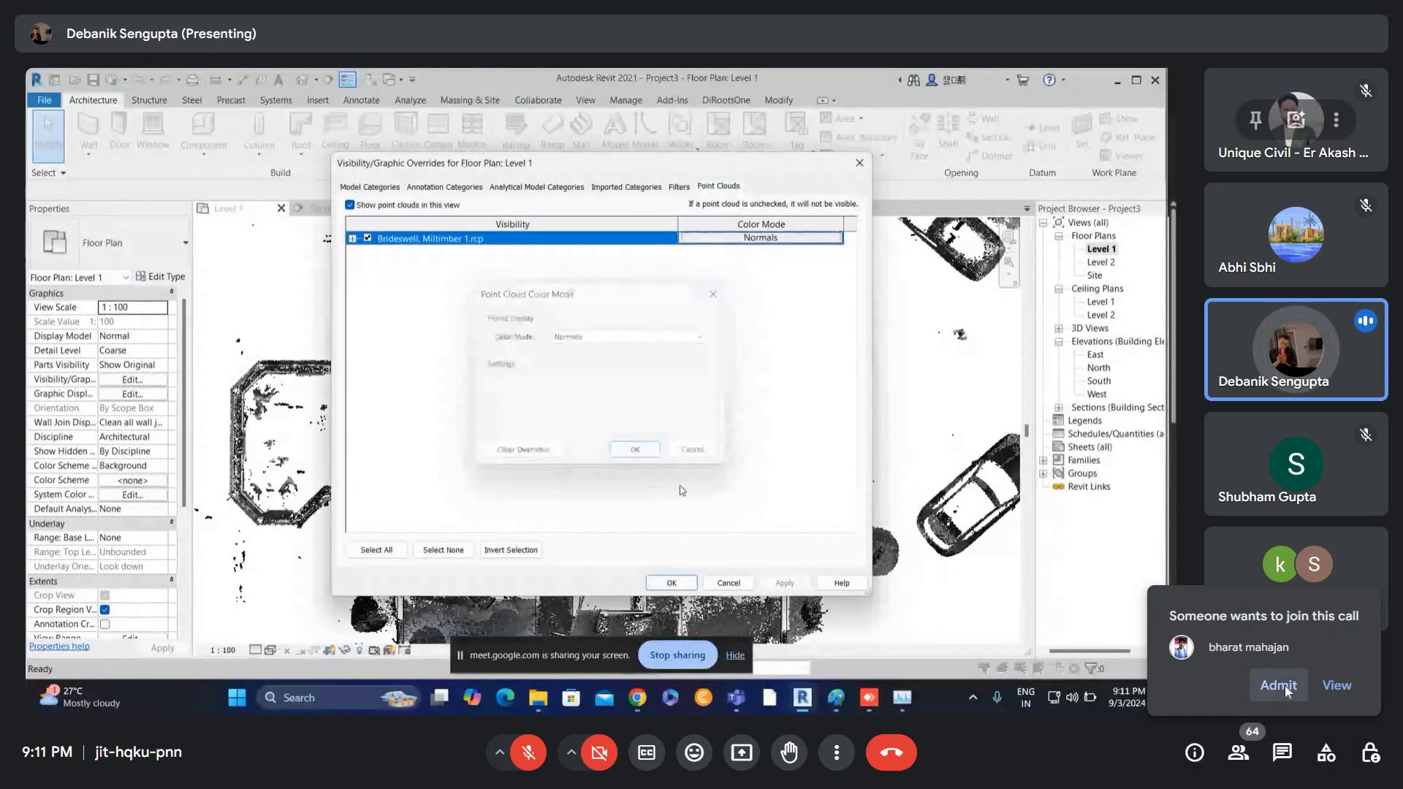
left_click(1280, 685)
left_click(671, 582)
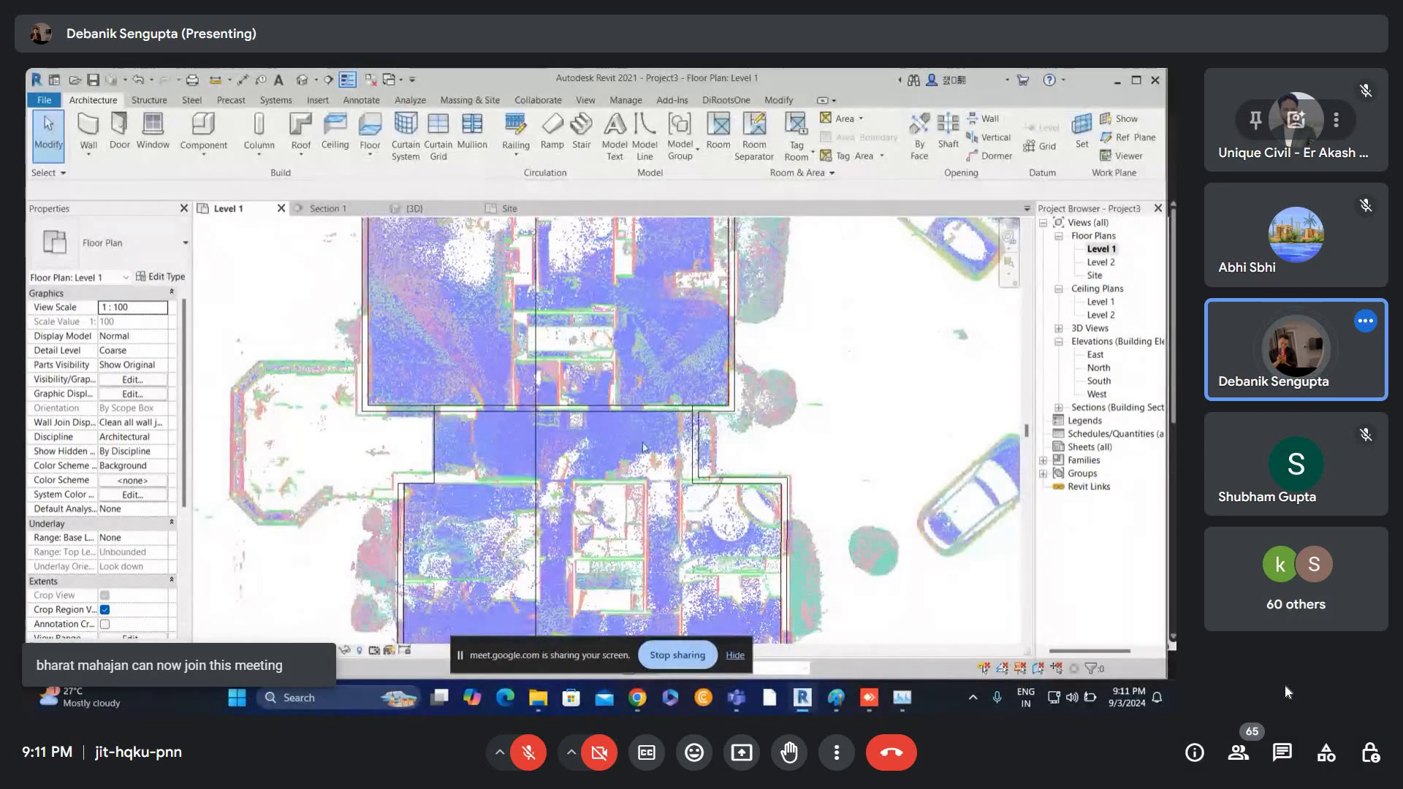
- Delete the short vertical wall on the connector's right side, which does not match the point cloud
right_click(766, 415)
left_click(801, 422)
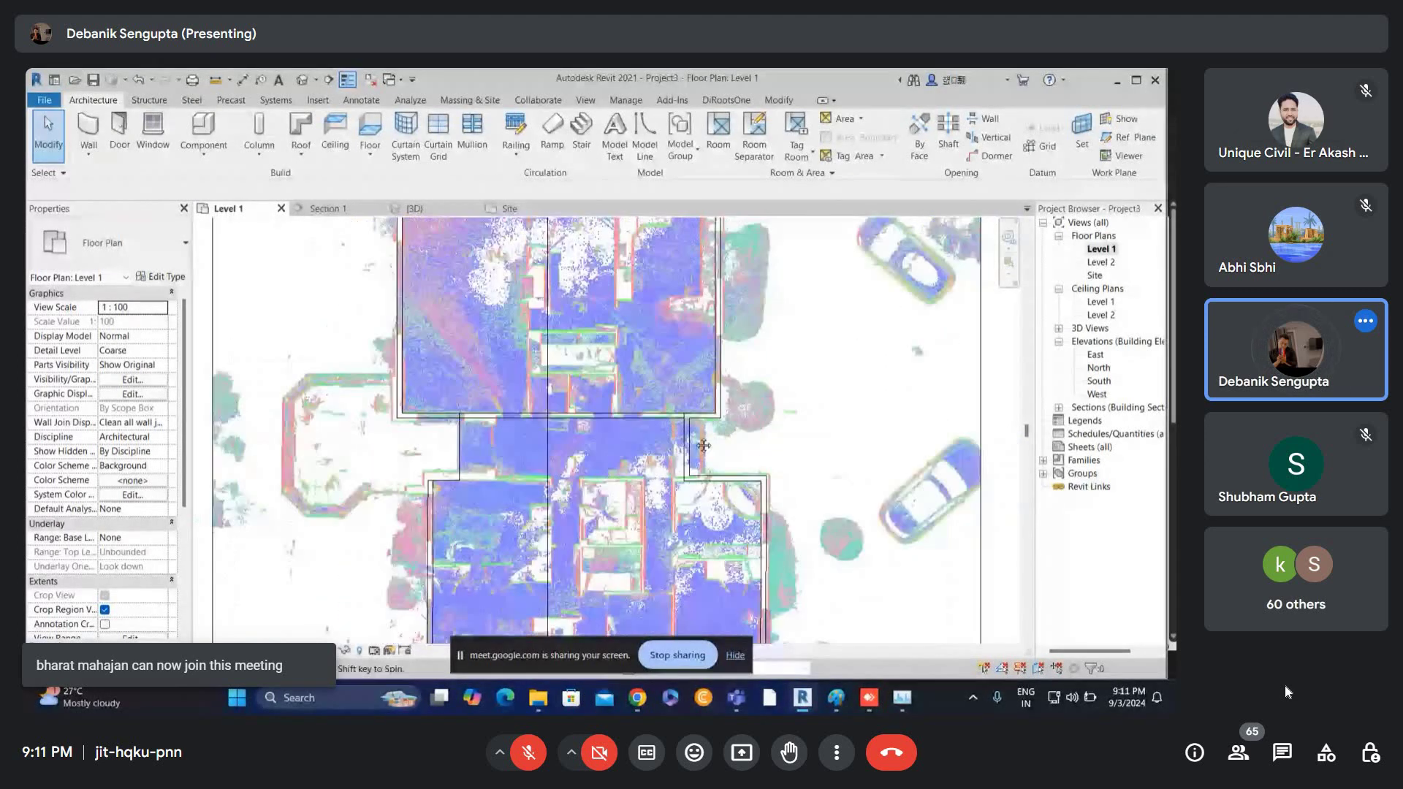
scroll(673, 438, "up", 5)
left_click(673, 440)
scroll(672, 439, "up", 2)
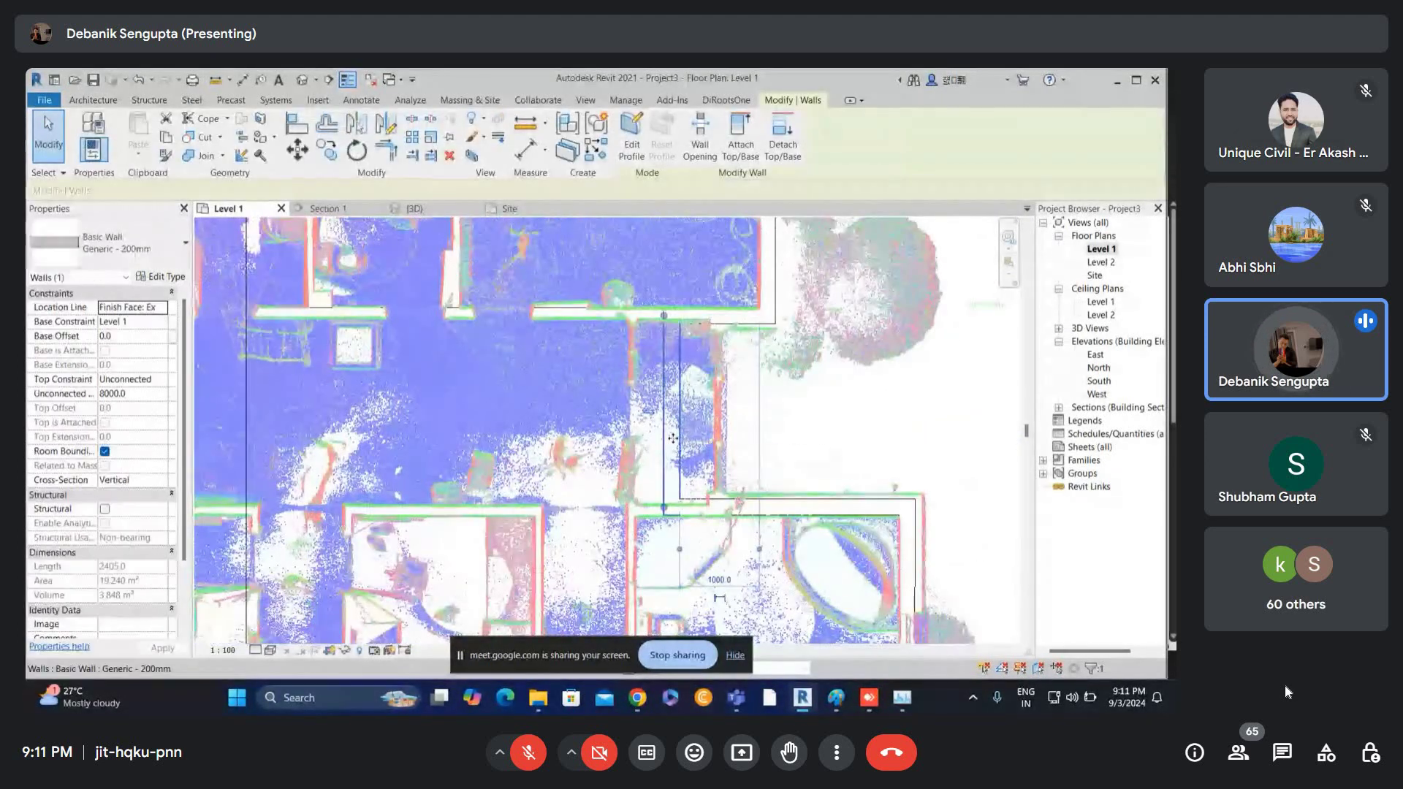
key("Escape")
scroll(691, 506, "up", 2)
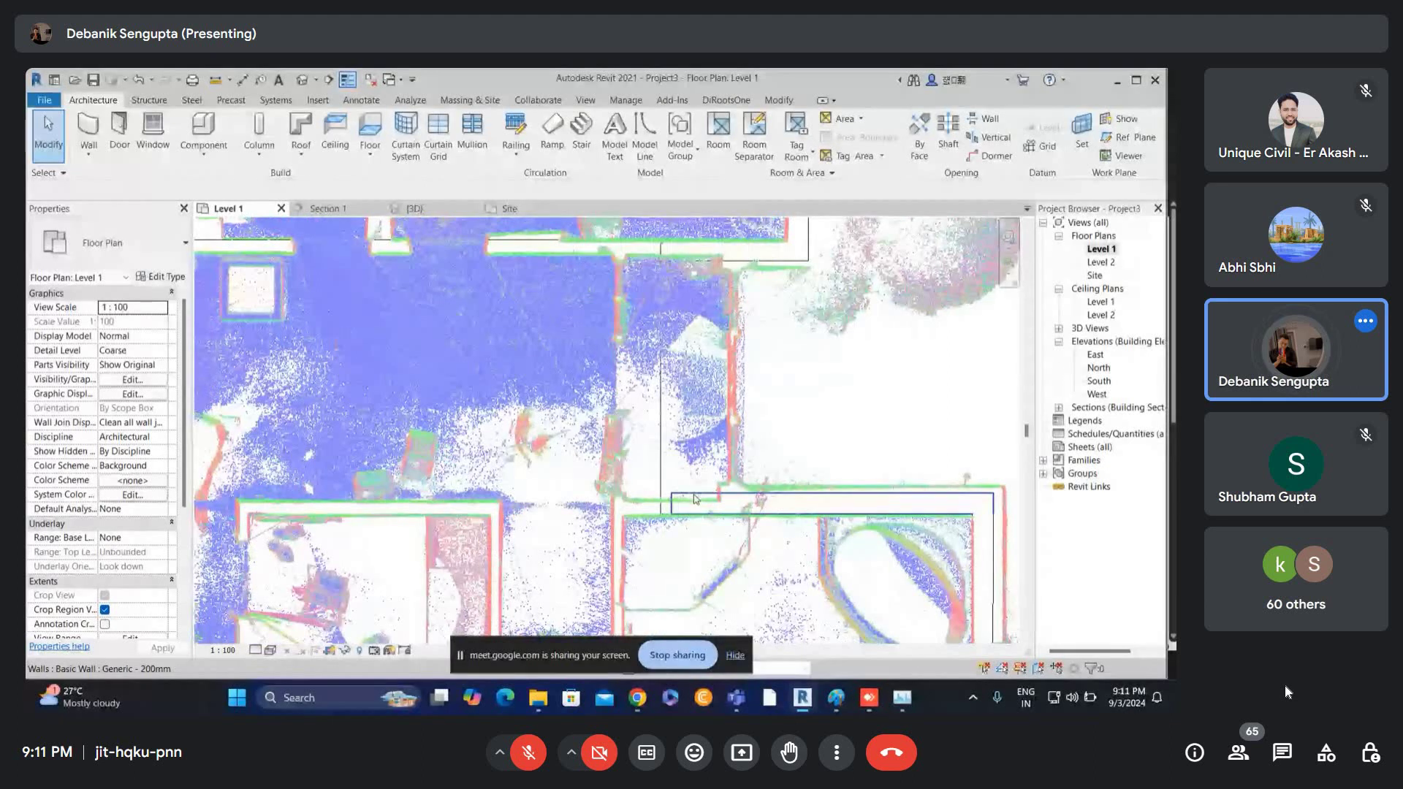
- Extend the left end of the lower block's upper-right wall towards the scanned interior wall
left_click(694, 499)
scroll(671, 520, "up", 1)
key("Escape")
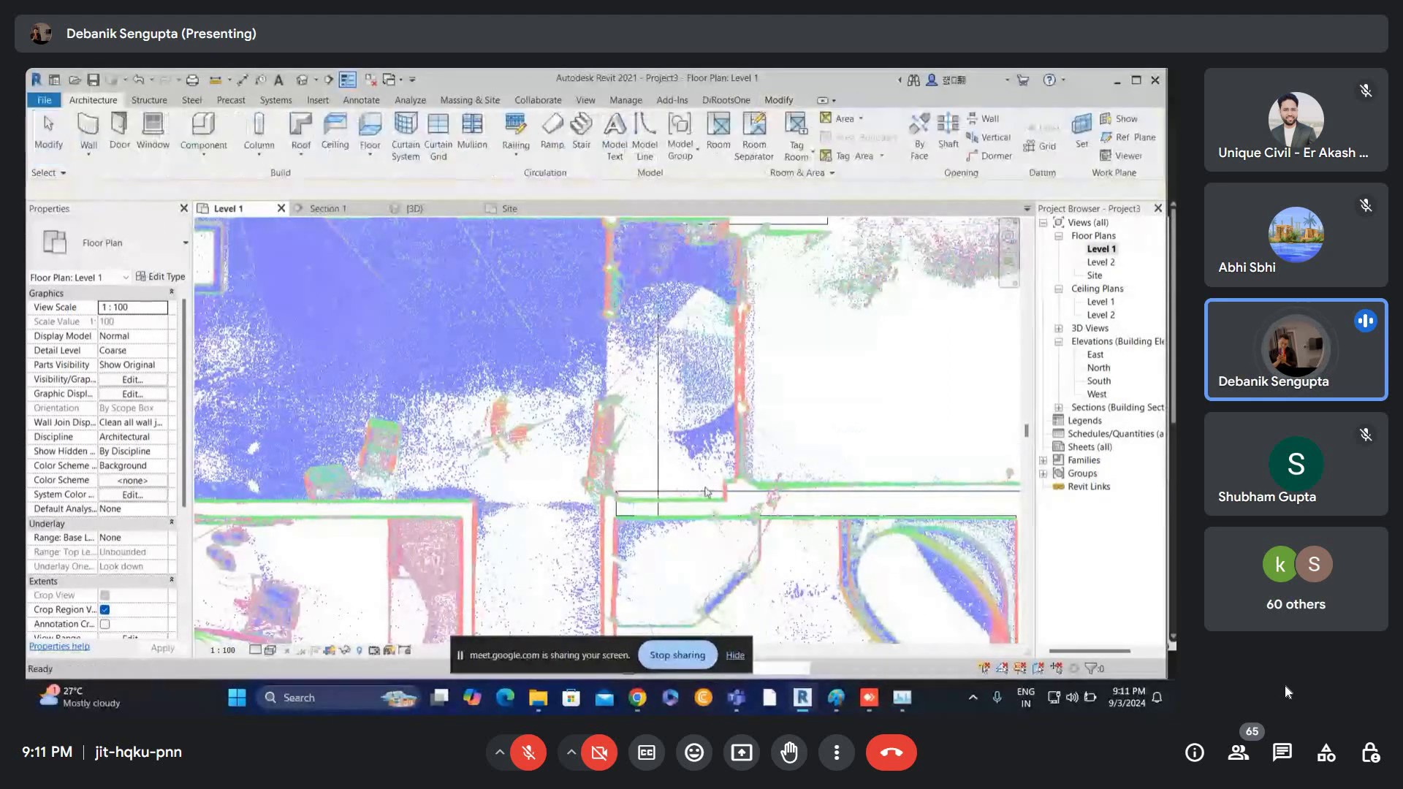
- Open the Section 1 view from its section marker above the building in the Level 1 plan
scroll(705, 473, "down", 4)
middle_click_drag(709, 454, 704, 397)
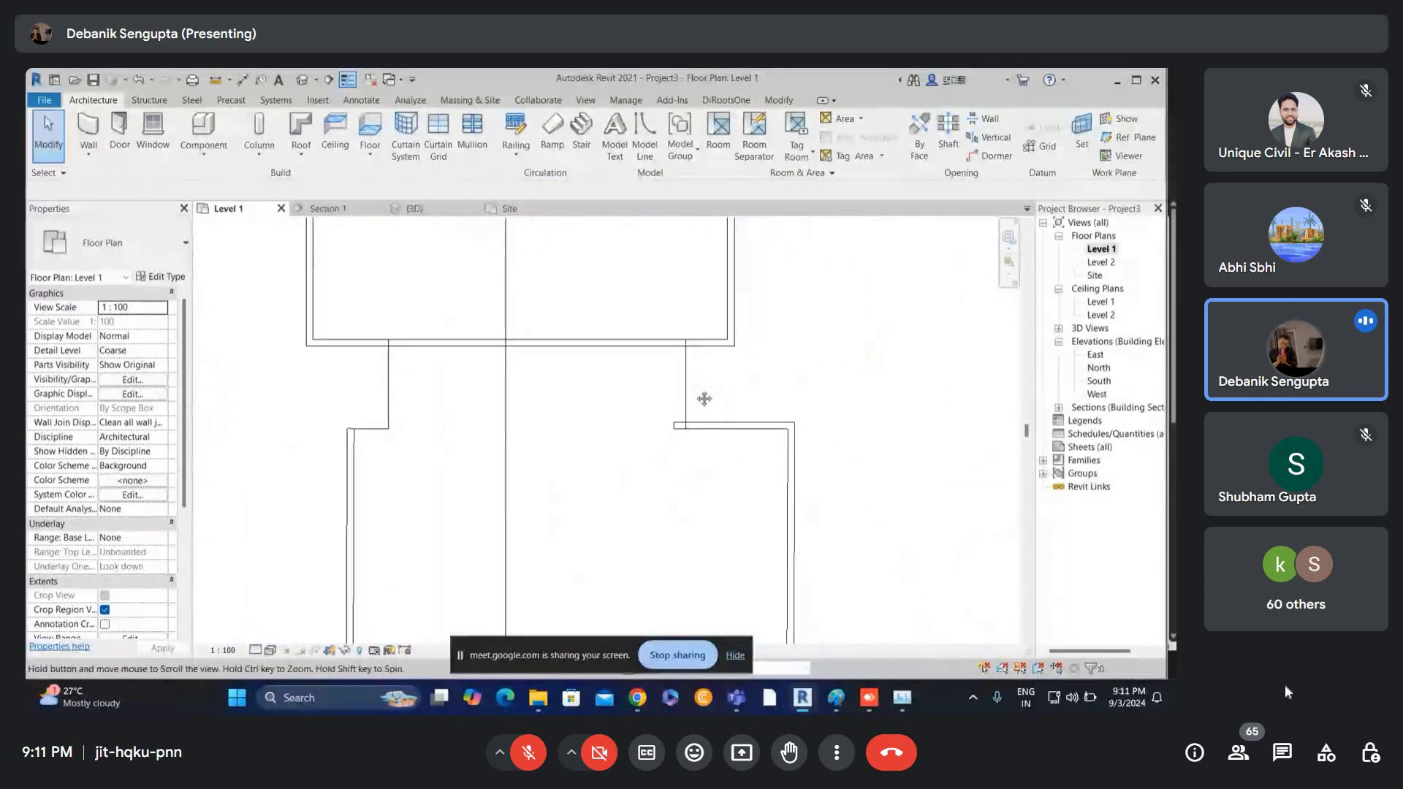
scroll(703, 399, "down", 1)
scroll(614, 404, "down", 2)
middle_click_drag(589, 336, 592, 497)
scroll(591, 490, "down", 2)
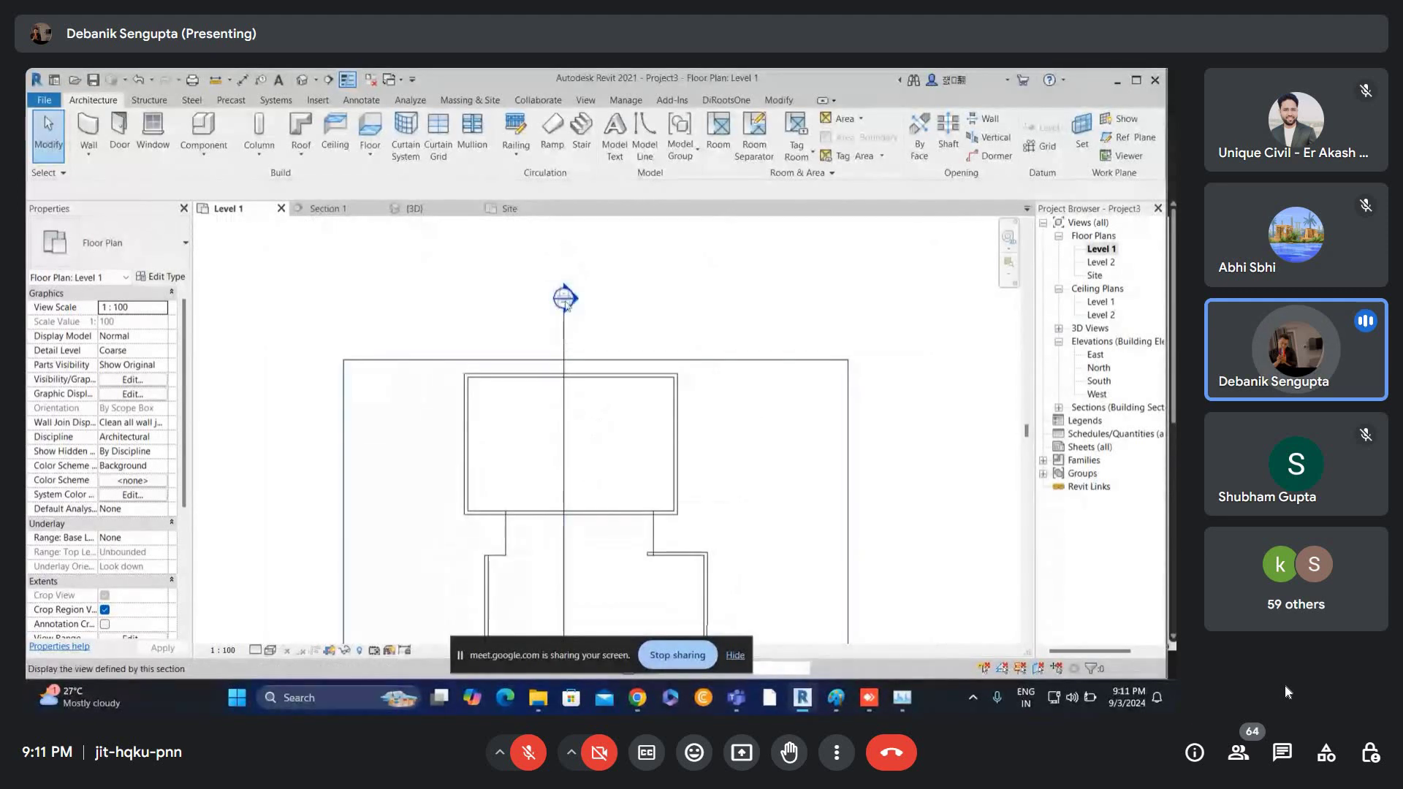
double_click(566, 298)
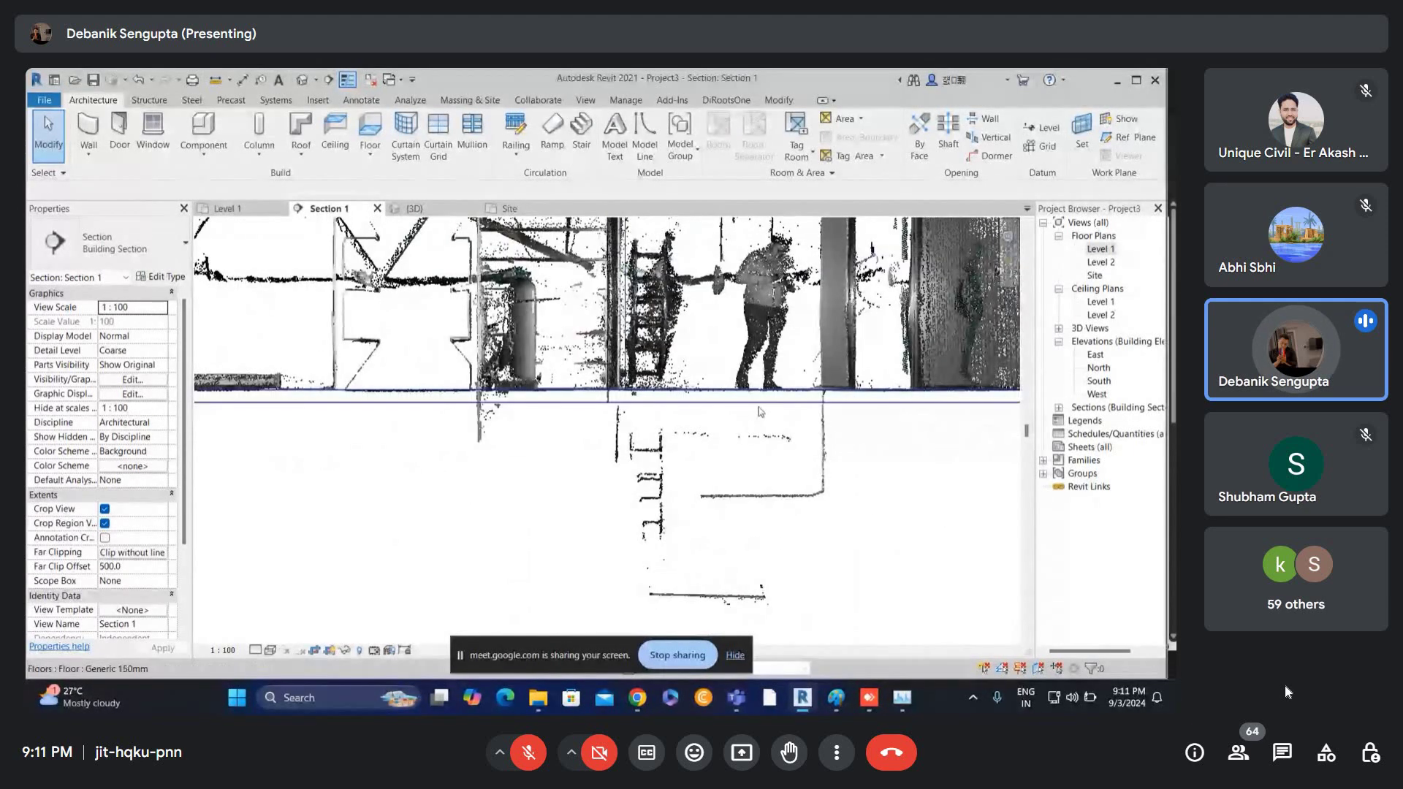
- Select the floor slab in Section 1 and examine how it follows the scanned floor along the building
left_click(811, 402)
middle_click_drag(811, 403, 686, 408)
scroll(666, 410, "down", 1)
scroll(665, 409, "down", 1)
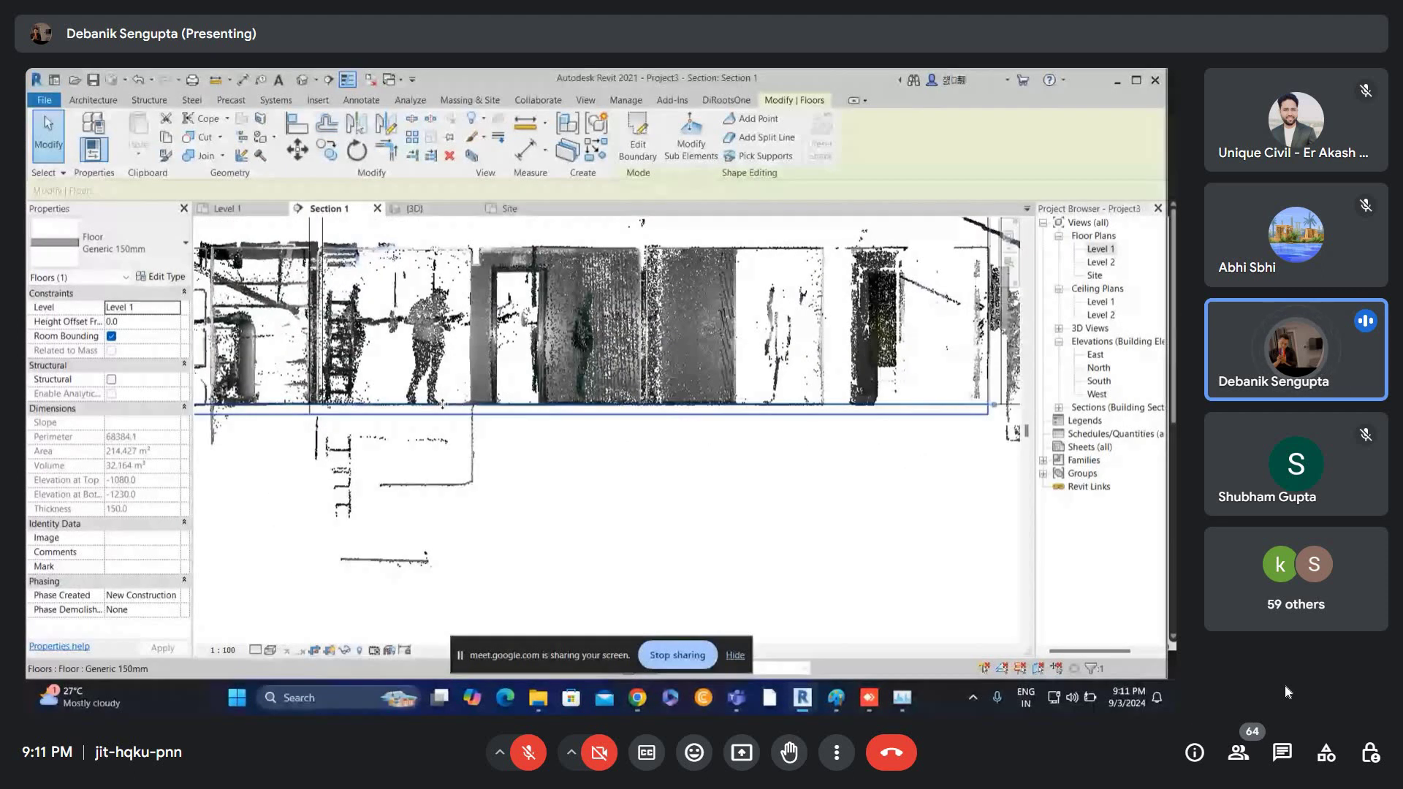
middle_click_drag(396, 407, 714, 414)
- Return to the Level 1 plan and move the Section 1 line further right across the building
double_click(1099, 248)
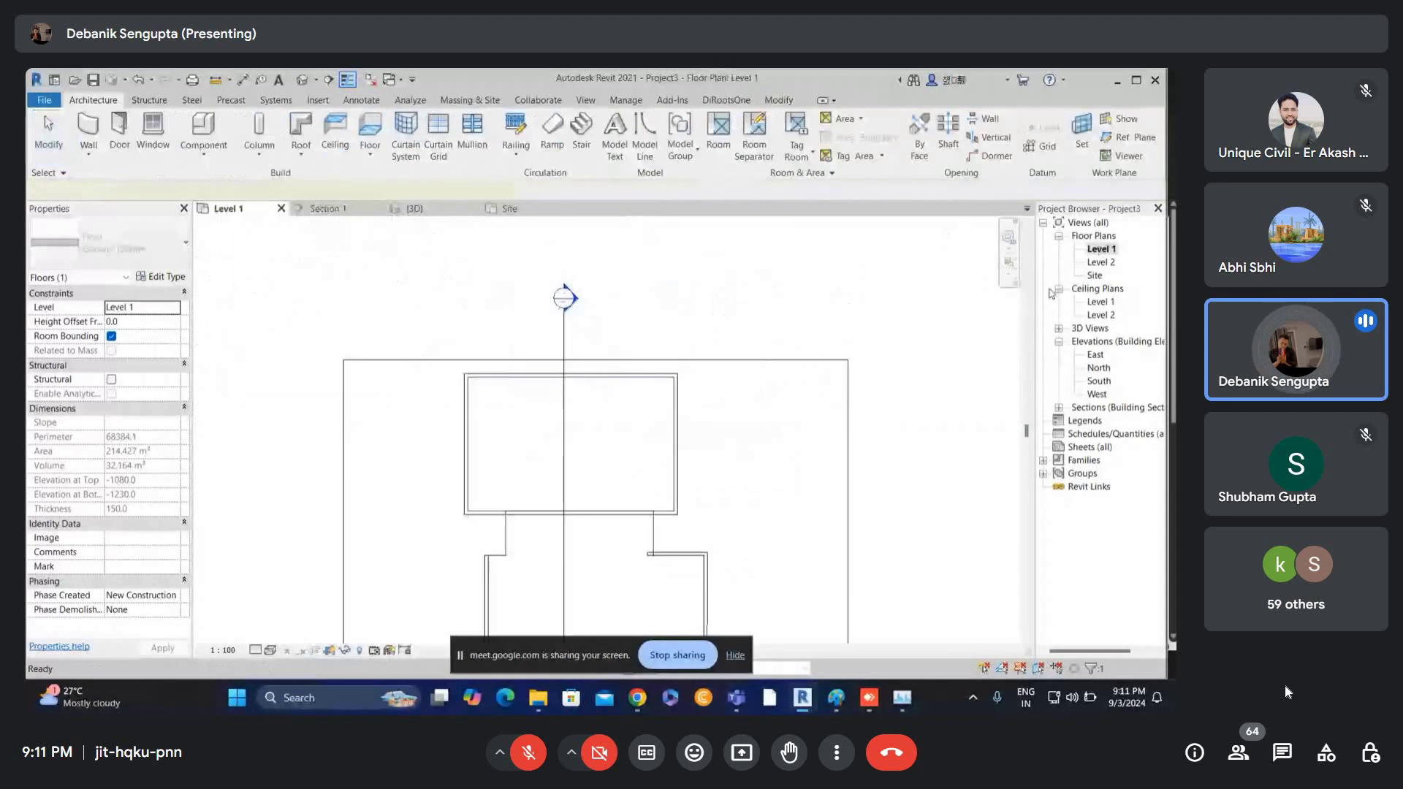
left_click(600, 430)
scroll(609, 395, "up", 2)
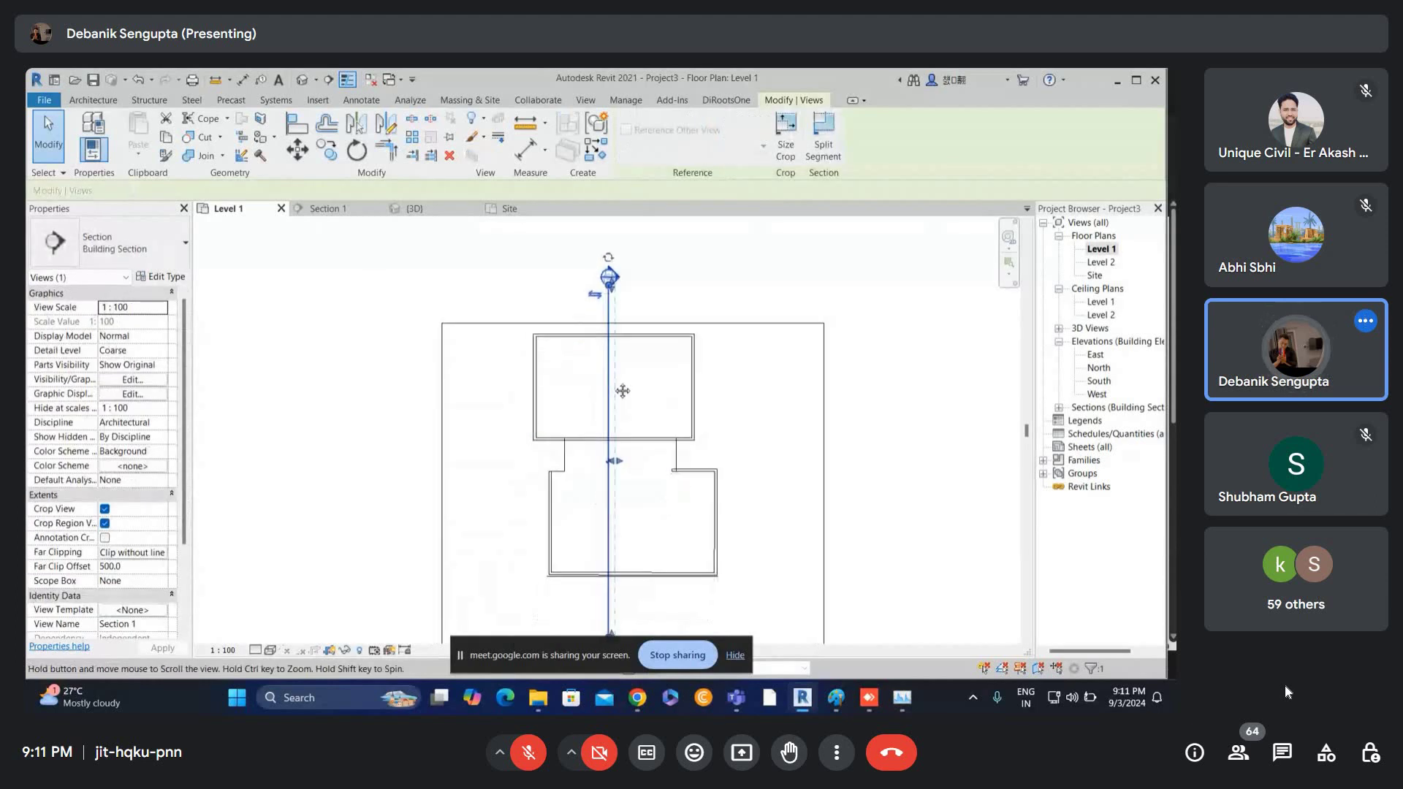
left_click_drag(622, 398, 677, 399)
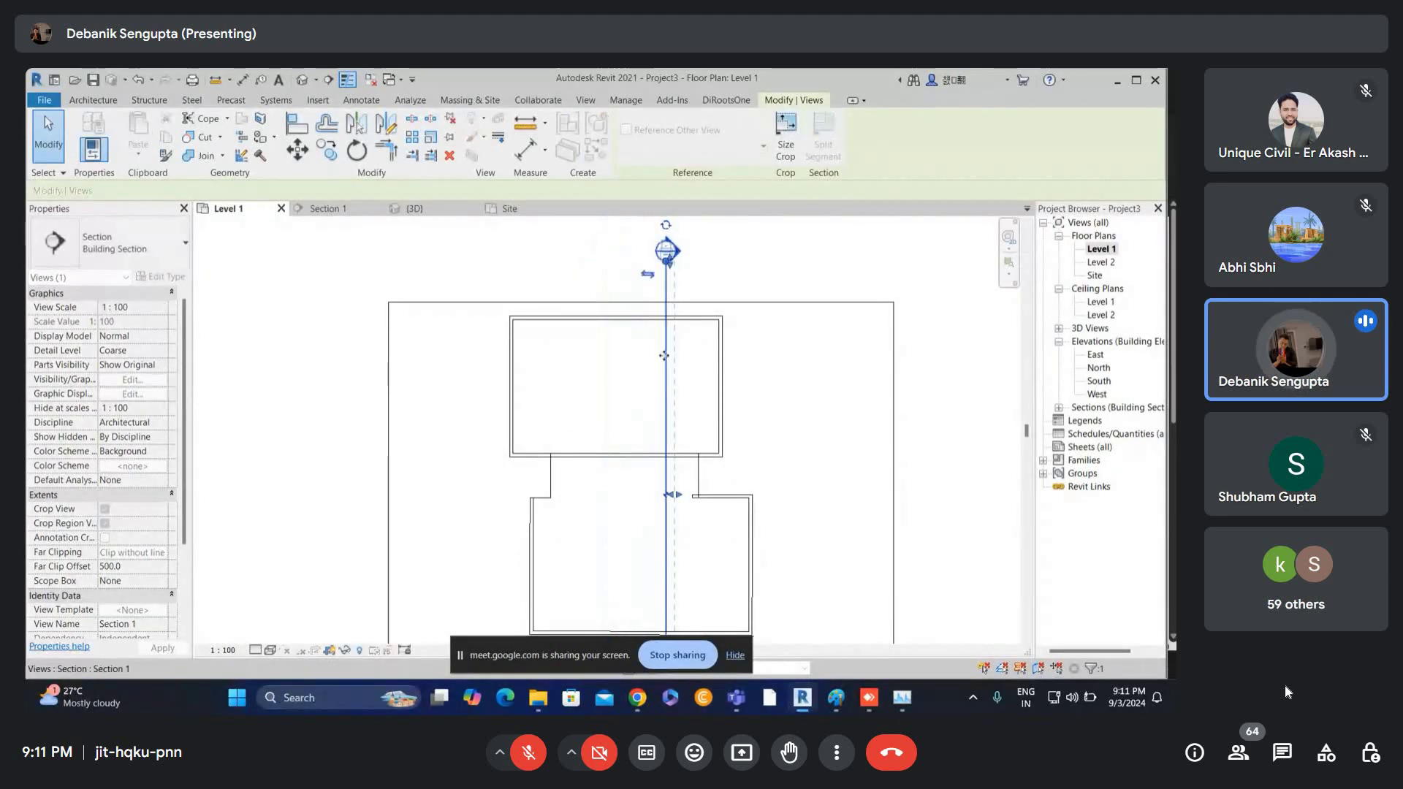
scroll(689, 475, "up", 1)
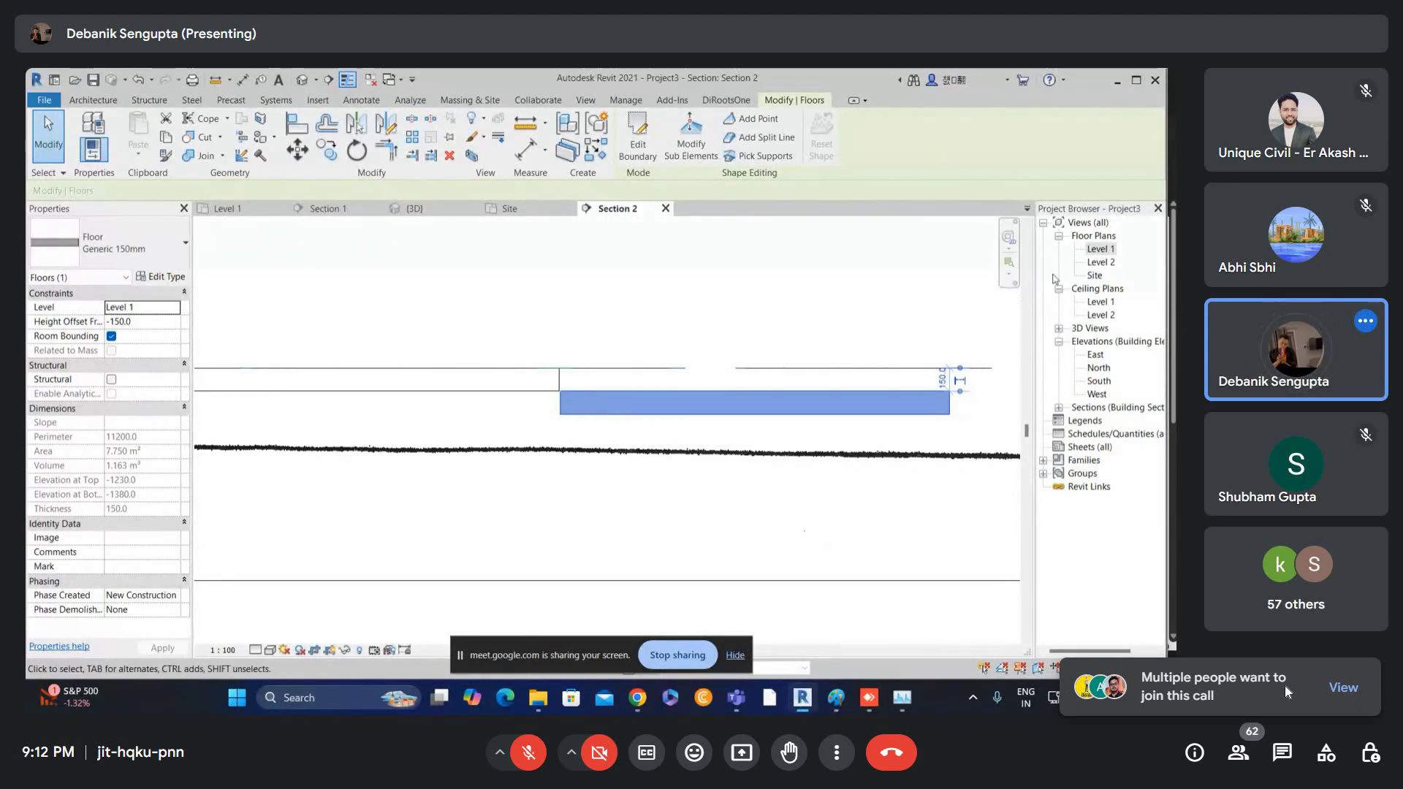
- Go back to the Level 1 plan and open Section 1 from its marker above the upper block
double_click(1094, 236)
double_click(1106, 253)
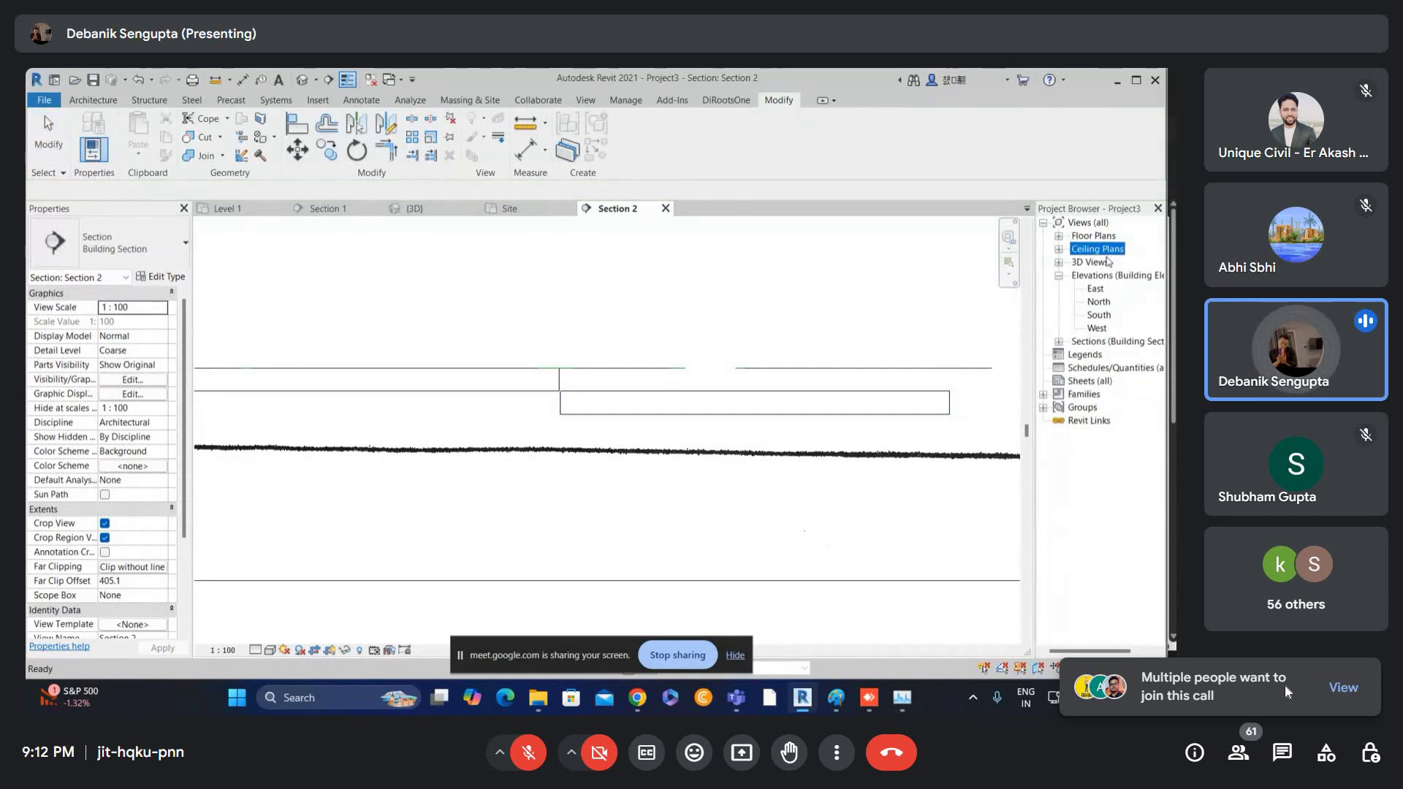
double_click(1094, 236)
double_click(1099, 249)
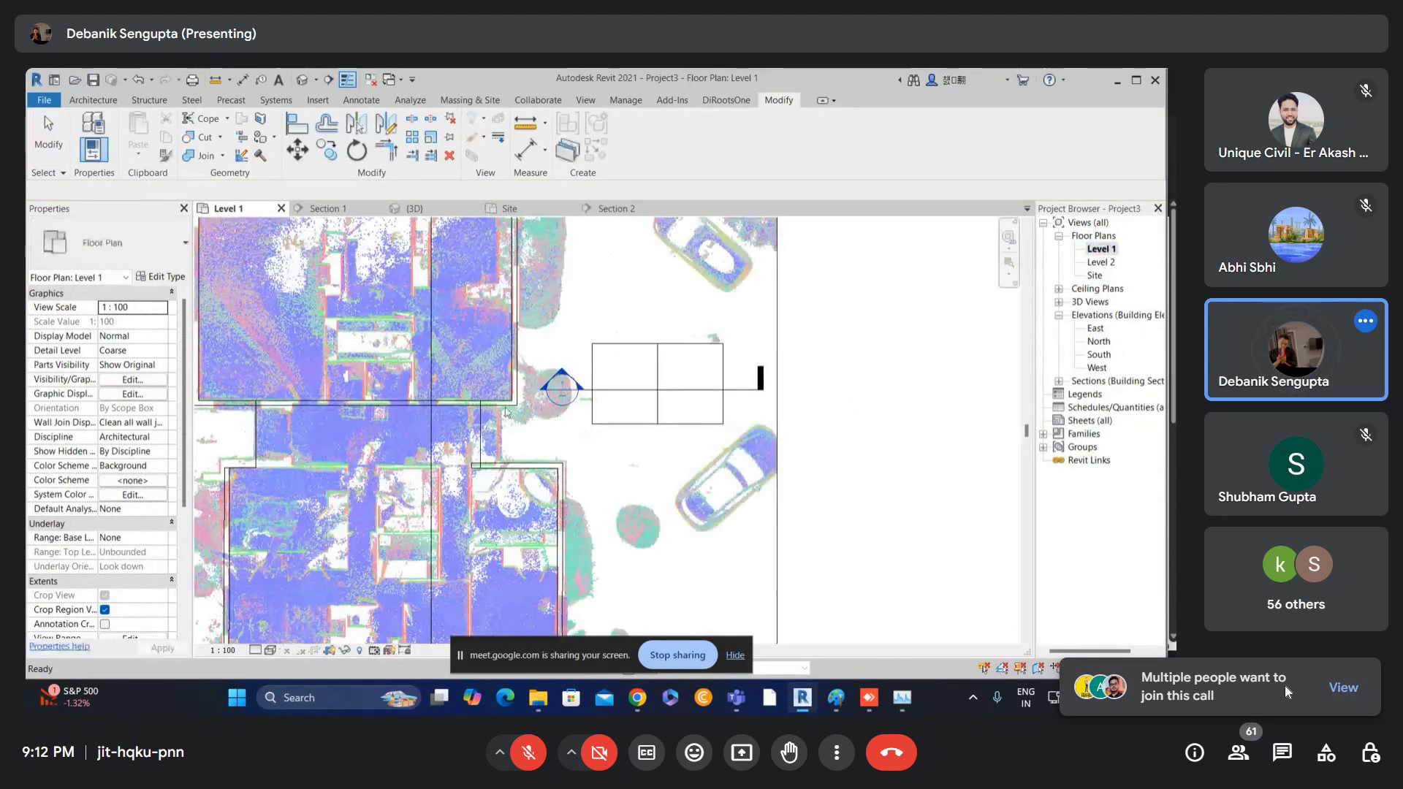
left_click(467, 339)
scroll(467, 341, "down", 1)
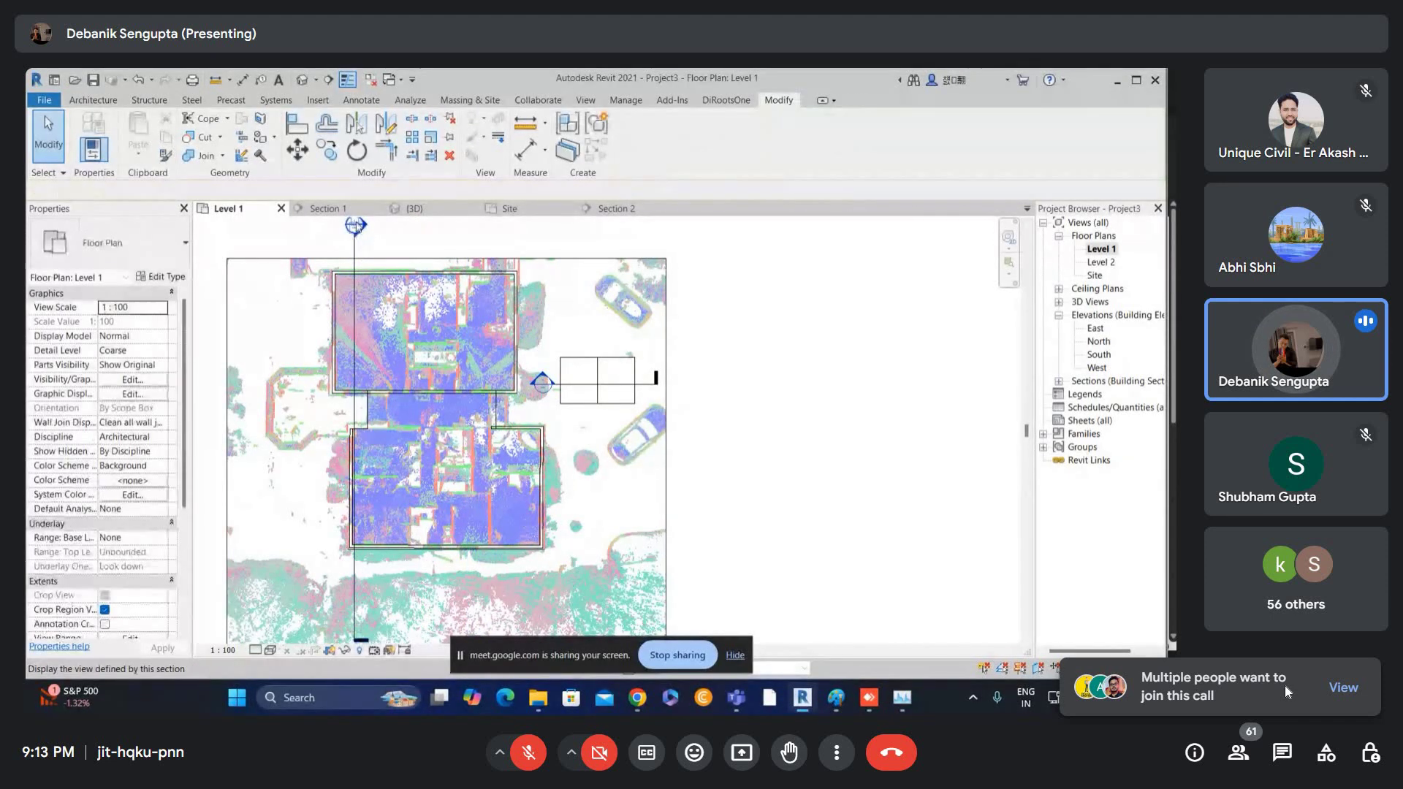
double_click(354, 222)
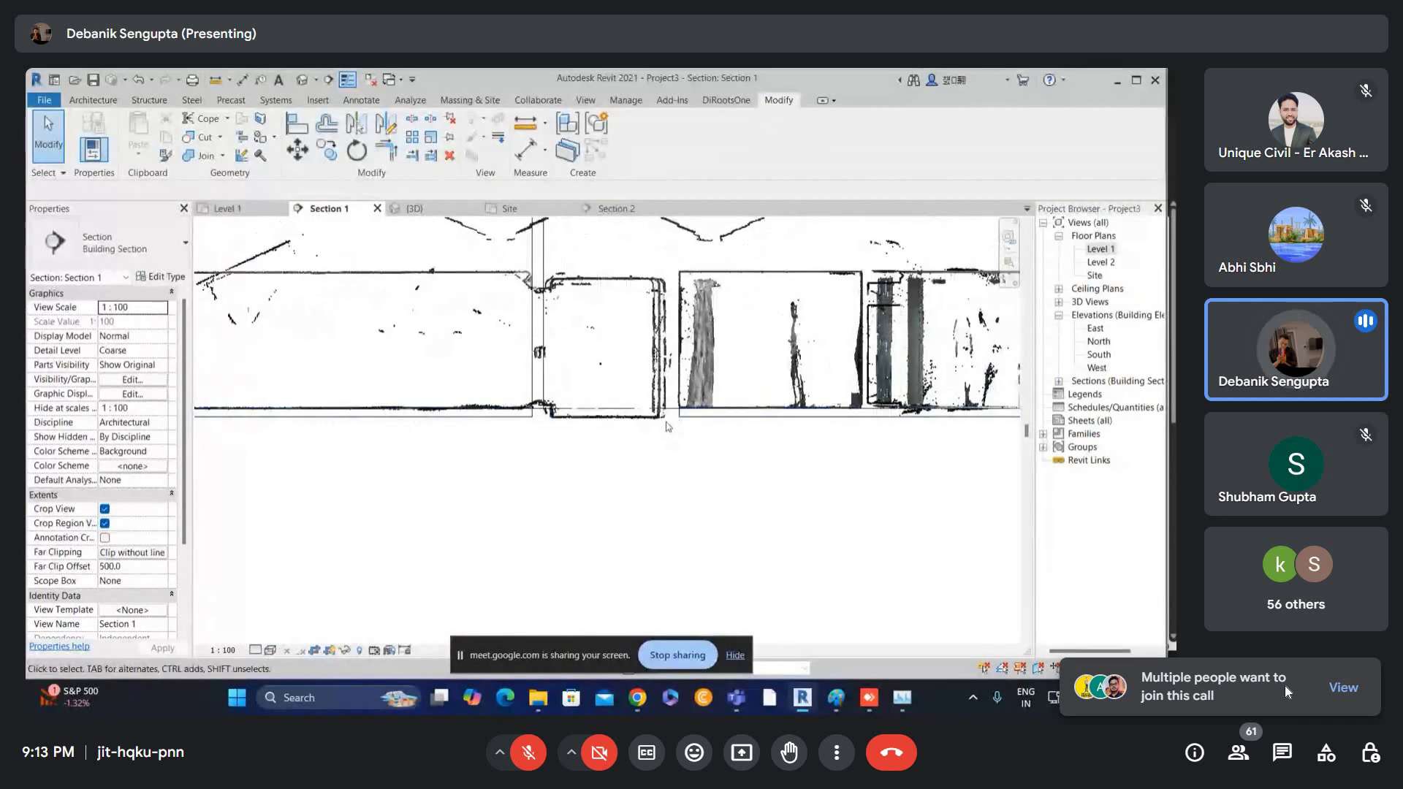
- Select the floor slab and compare it with the scanned ground on both sides of the gap between the two blocks
left_click(725, 415)
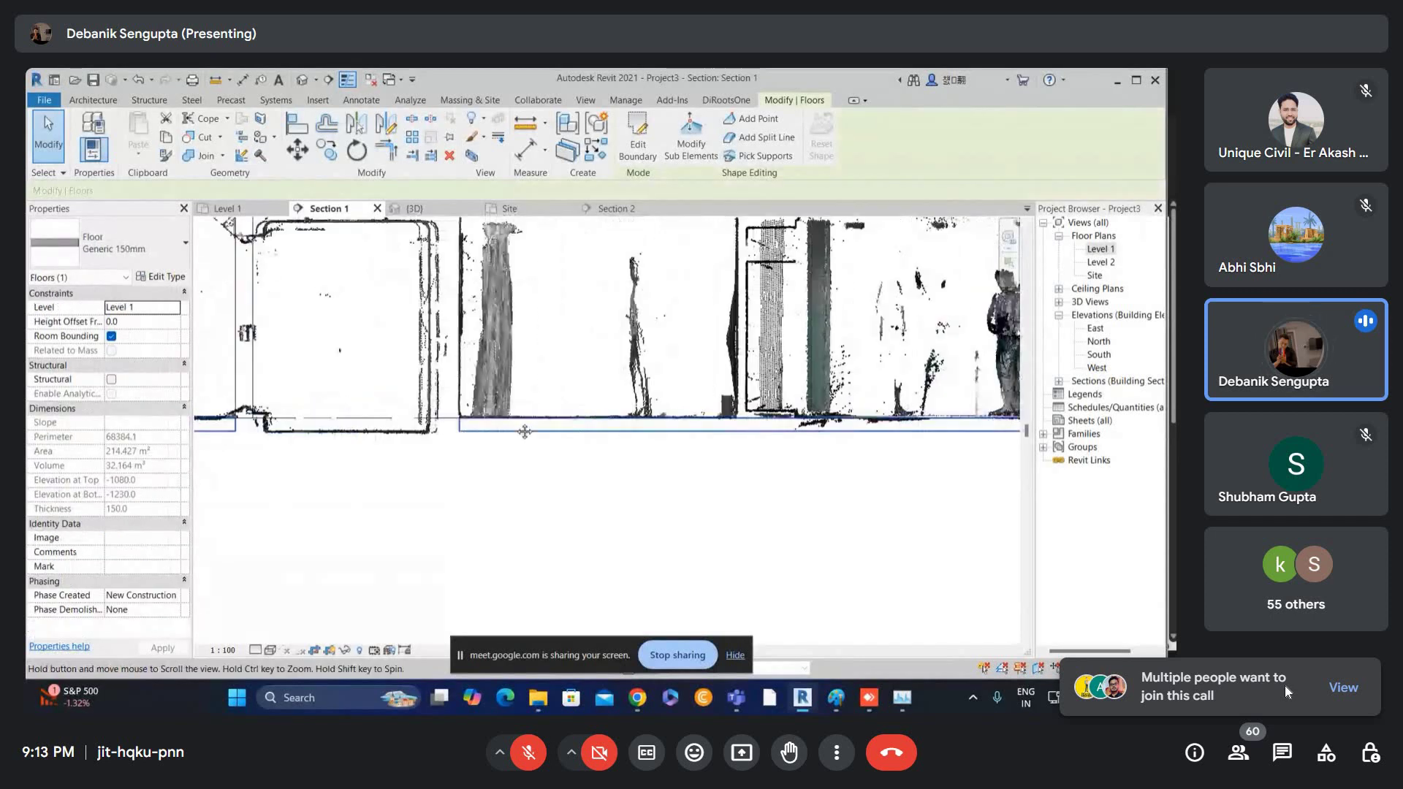
middle_click_drag(301, 429, 521, 429)
scroll(521, 429, "up", 2)
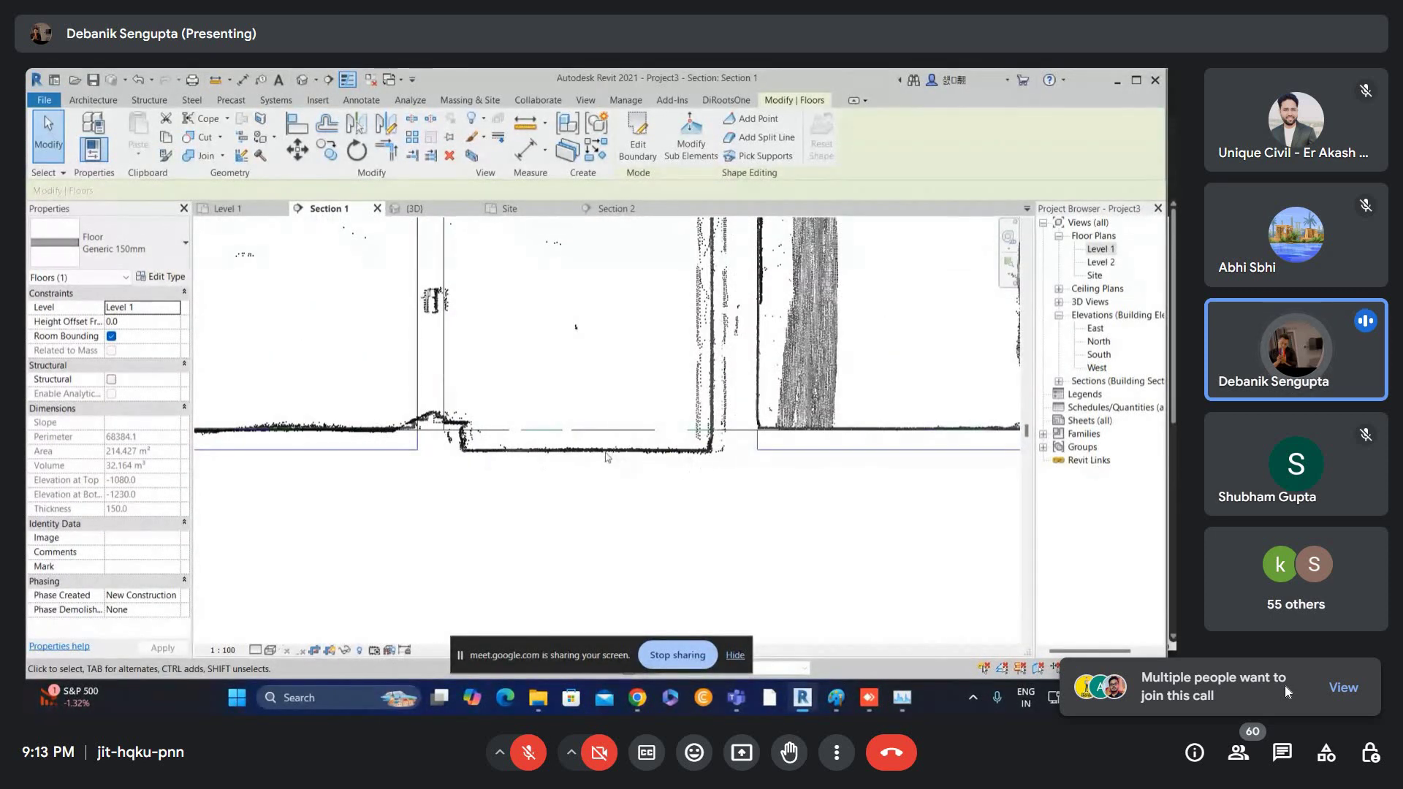
scroll(365, 439, "down", 1)
middle_click_drag(468, 436, 723, 433)
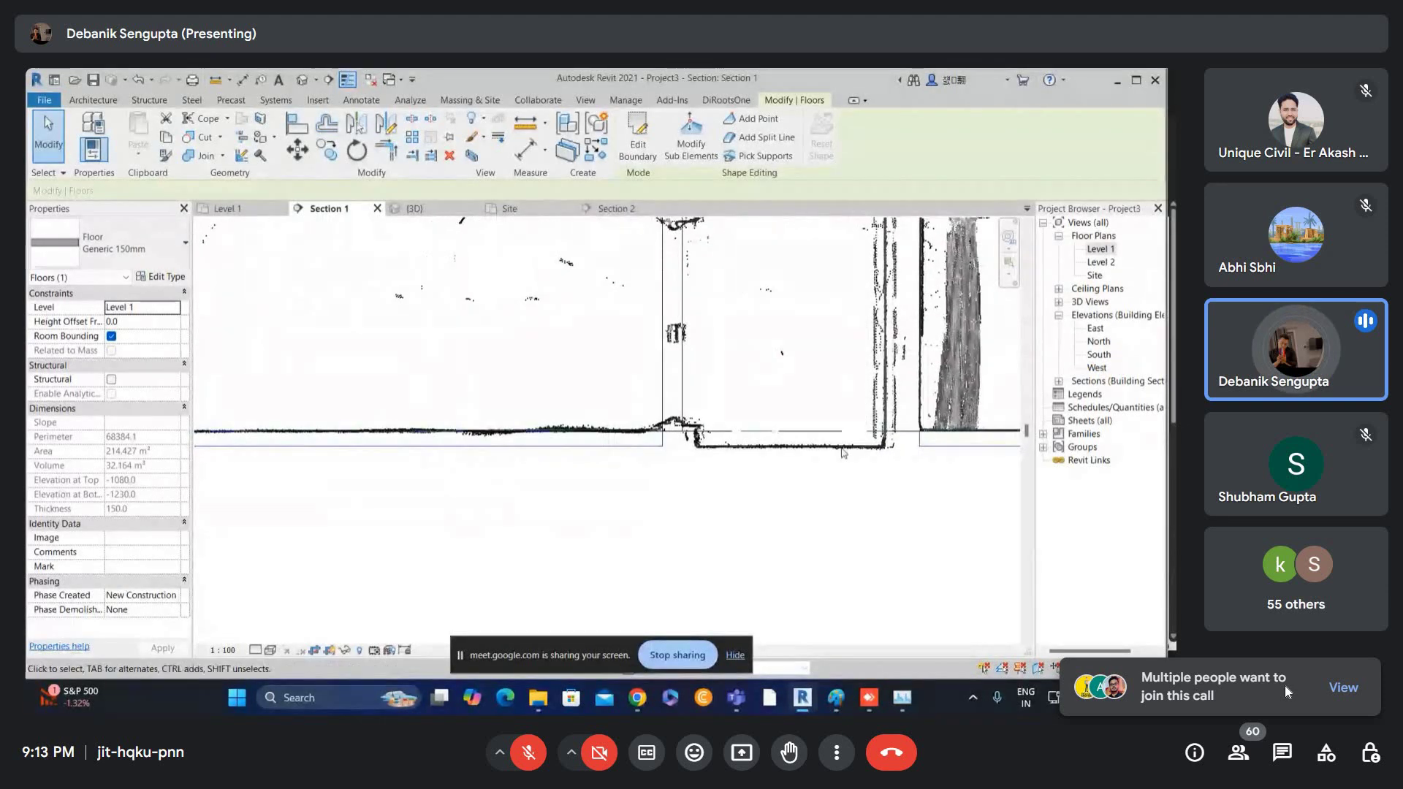
middle_click_drag(840, 451, 804, 455)
scroll(803, 449, "down", 2)
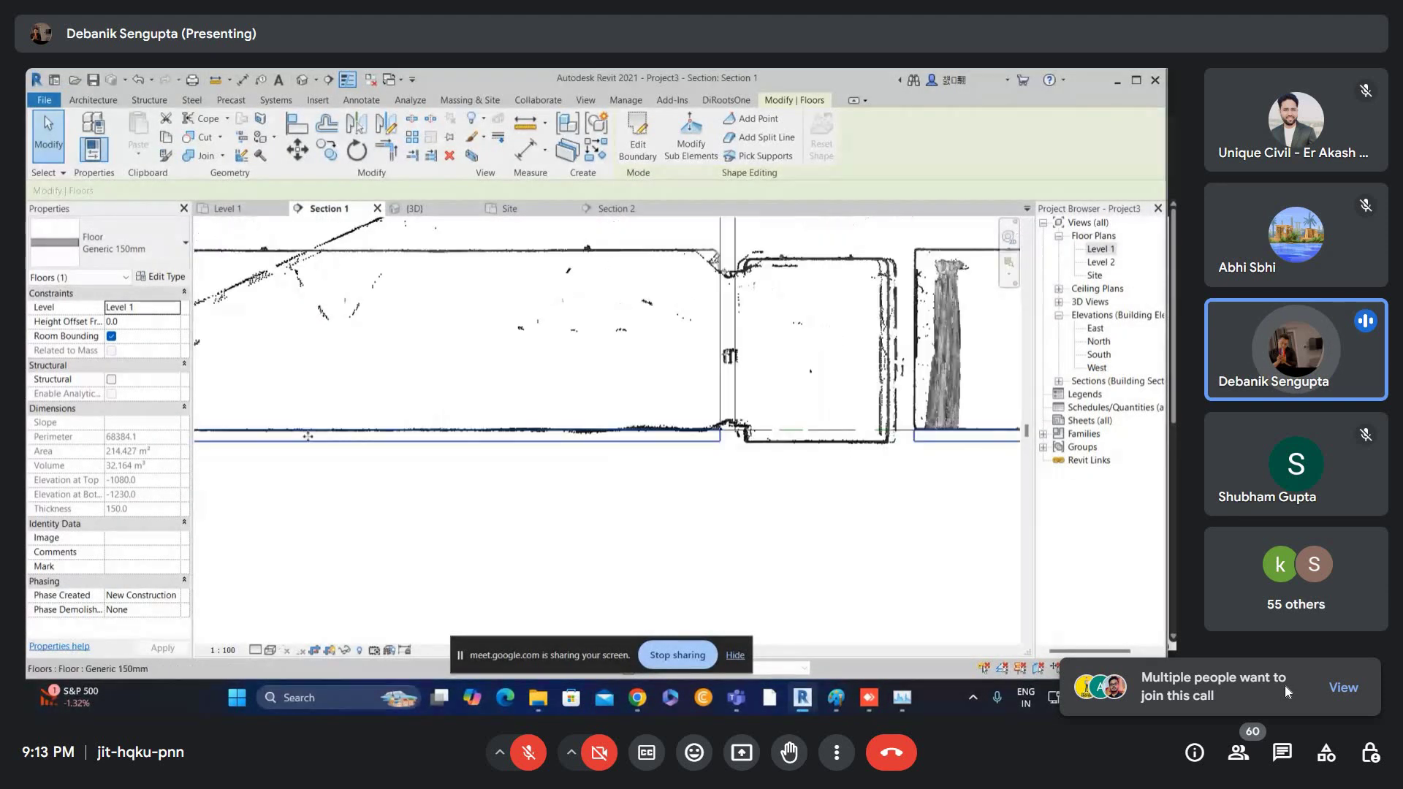
scroll(744, 442, "up", 2)
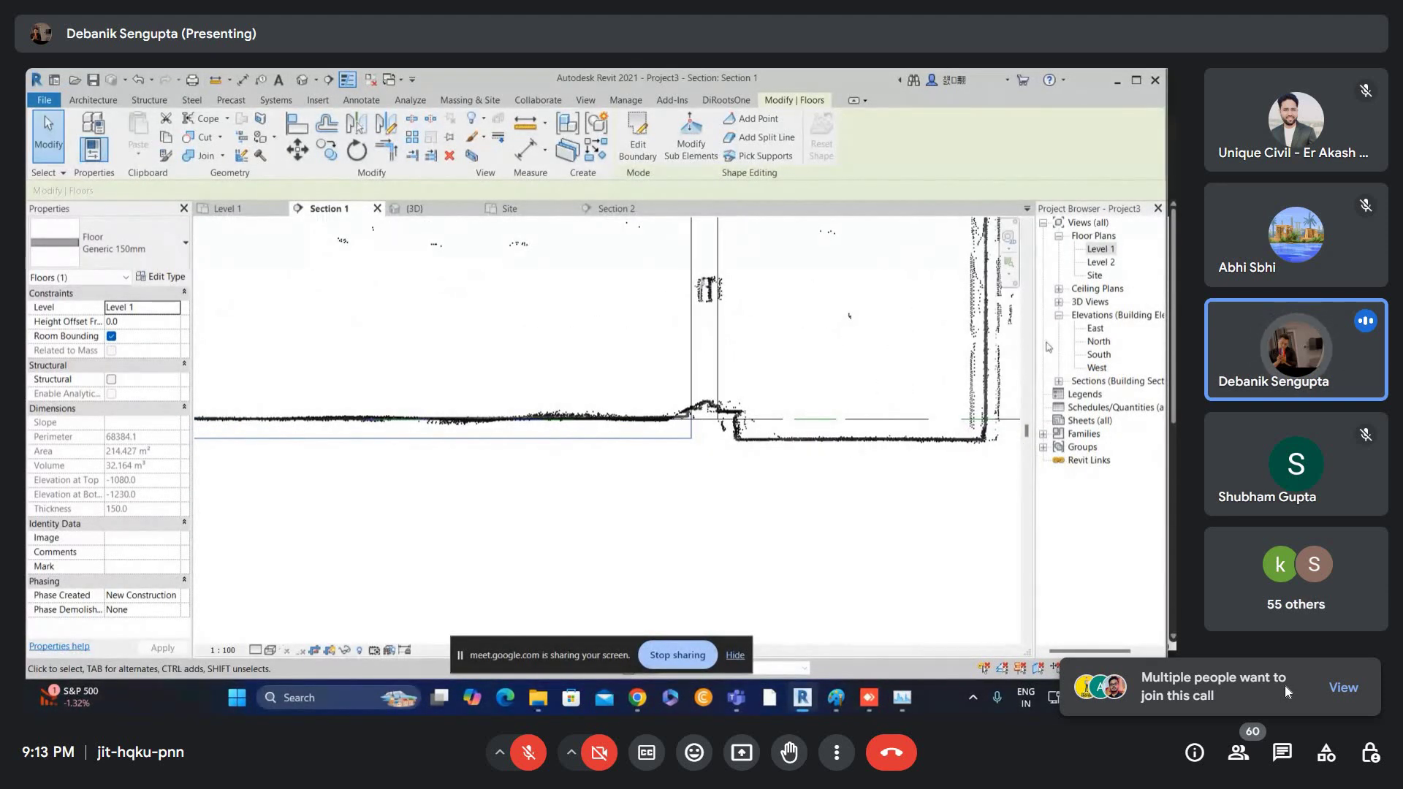
- In the Level 1 plan, shift the Section 1 line right so it cuts through the connector's floor
left_click(1104, 249)
double_click(1101, 249)
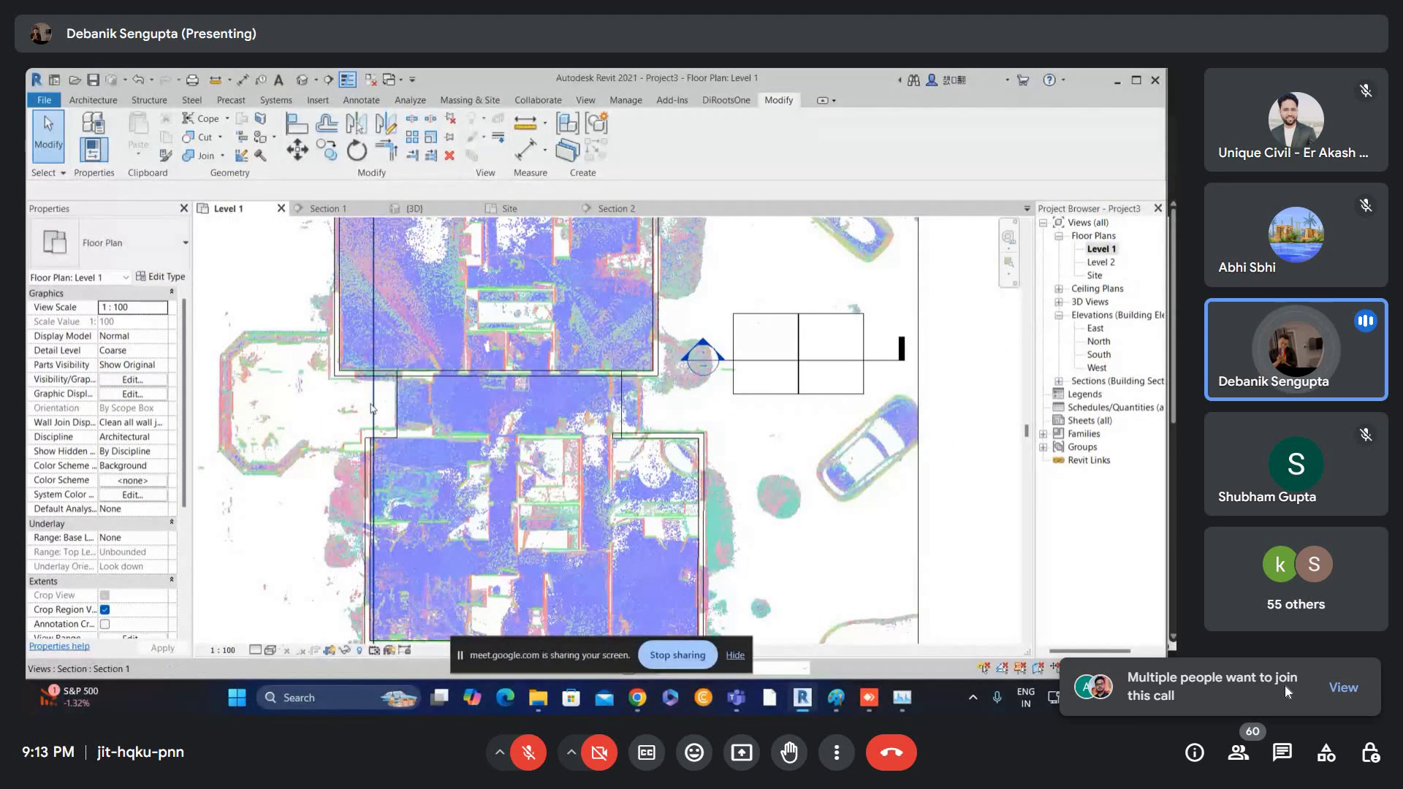
left_click(371, 407)
left_click_drag(371, 401, 409, 402)
scroll(422, 307, "down", 1)
scroll(421, 307, "down", 1)
middle_click_drag(422, 307, 424, 412)
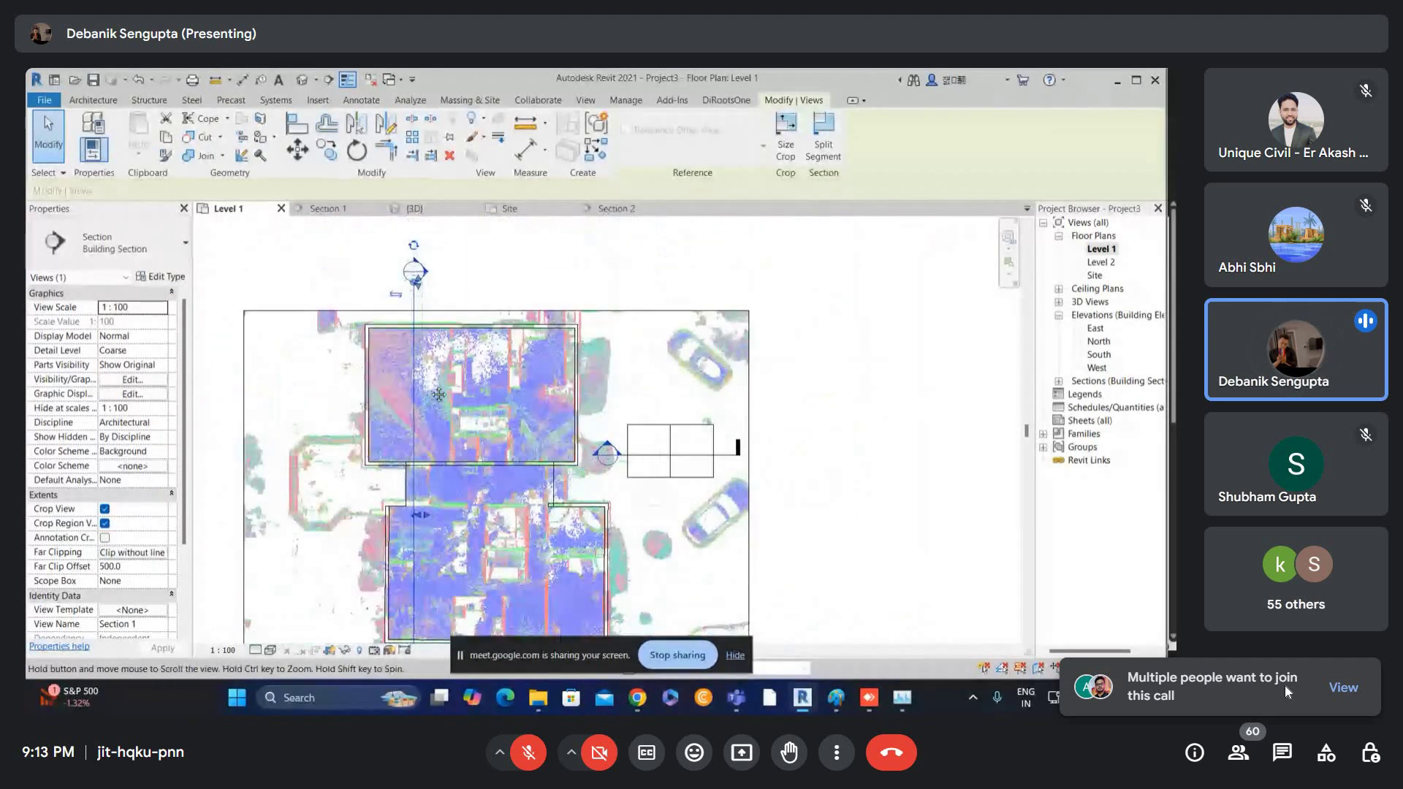
- Open the moved Section 1 and compare the floor slab with the scanned floor at the connector
scroll(425, 284, "up", 1)
double_click(426, 283)
scroll(424, 283, "up", 1)
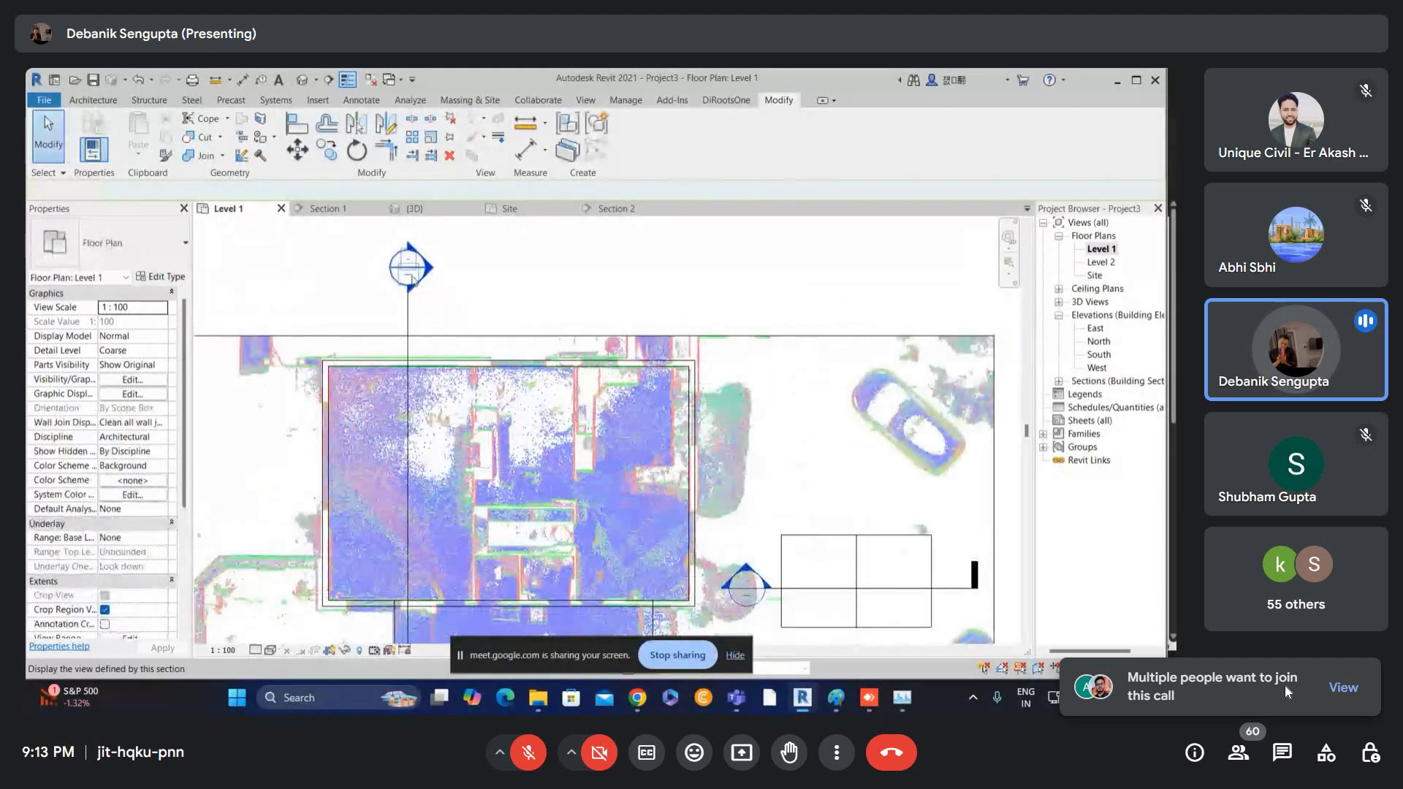
double_click(414, 278)
scroll(801, 408, "down", 2)
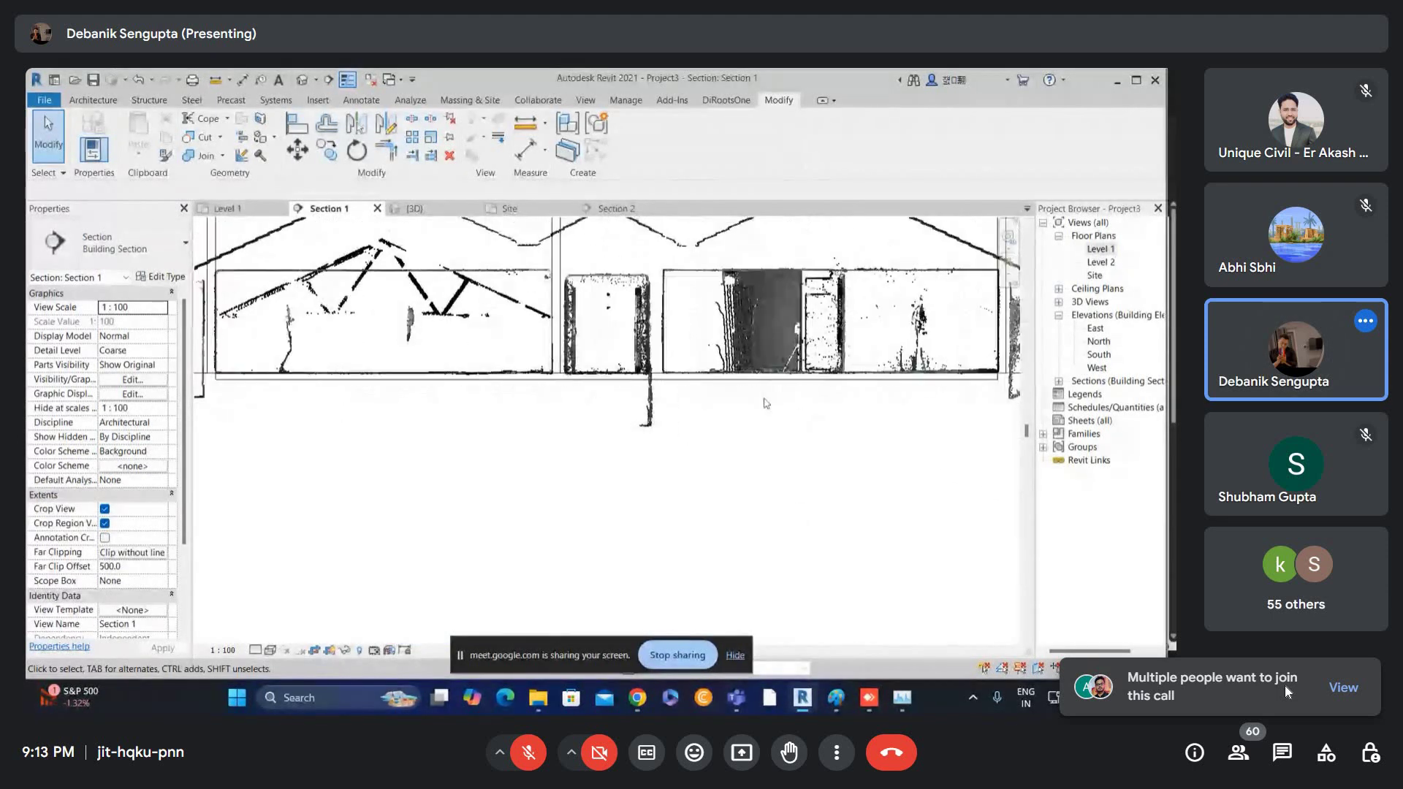
scroll(508, 426, "up", 1)
scroll(714, 407, "up", 2)
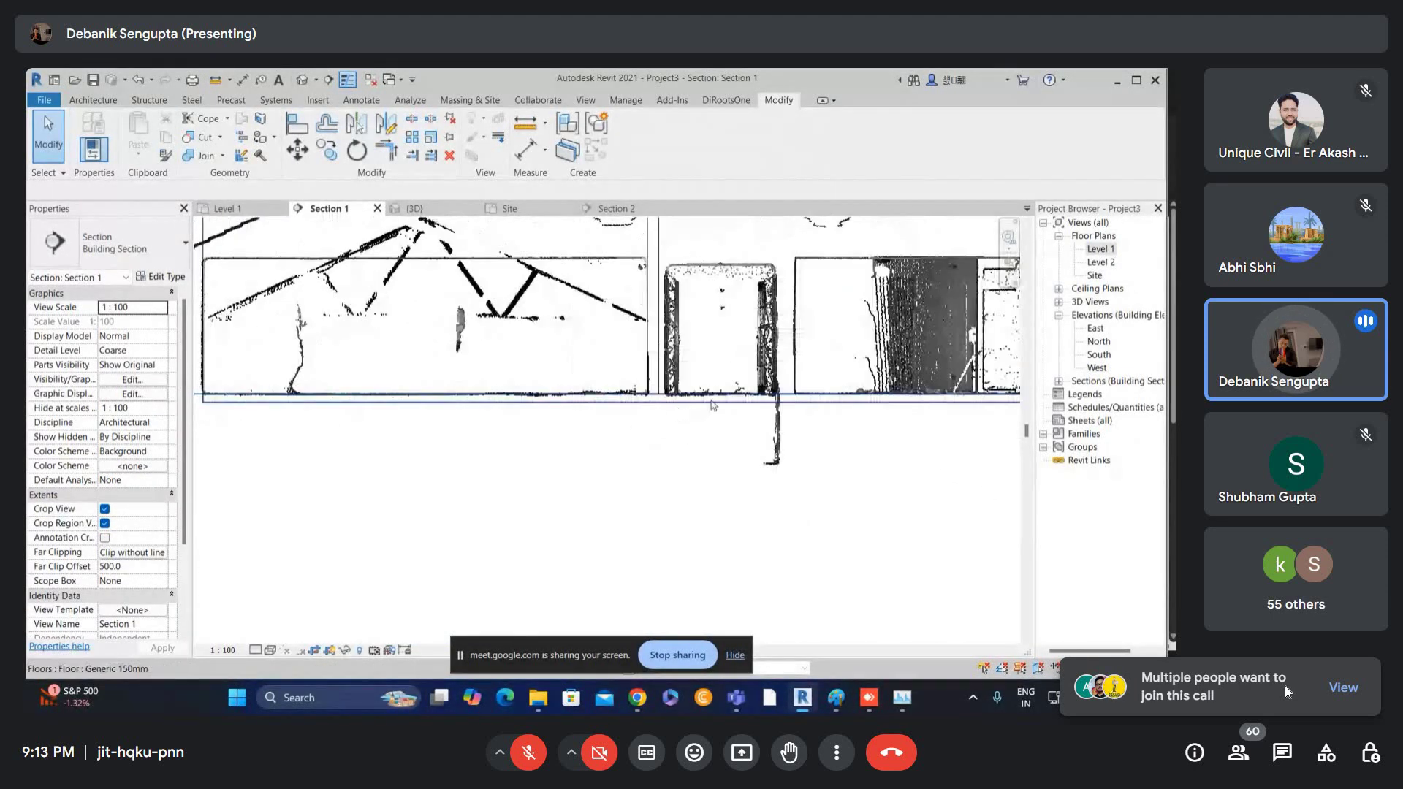
left_click(713, 408)
scroll(767, 417, "down", 3)
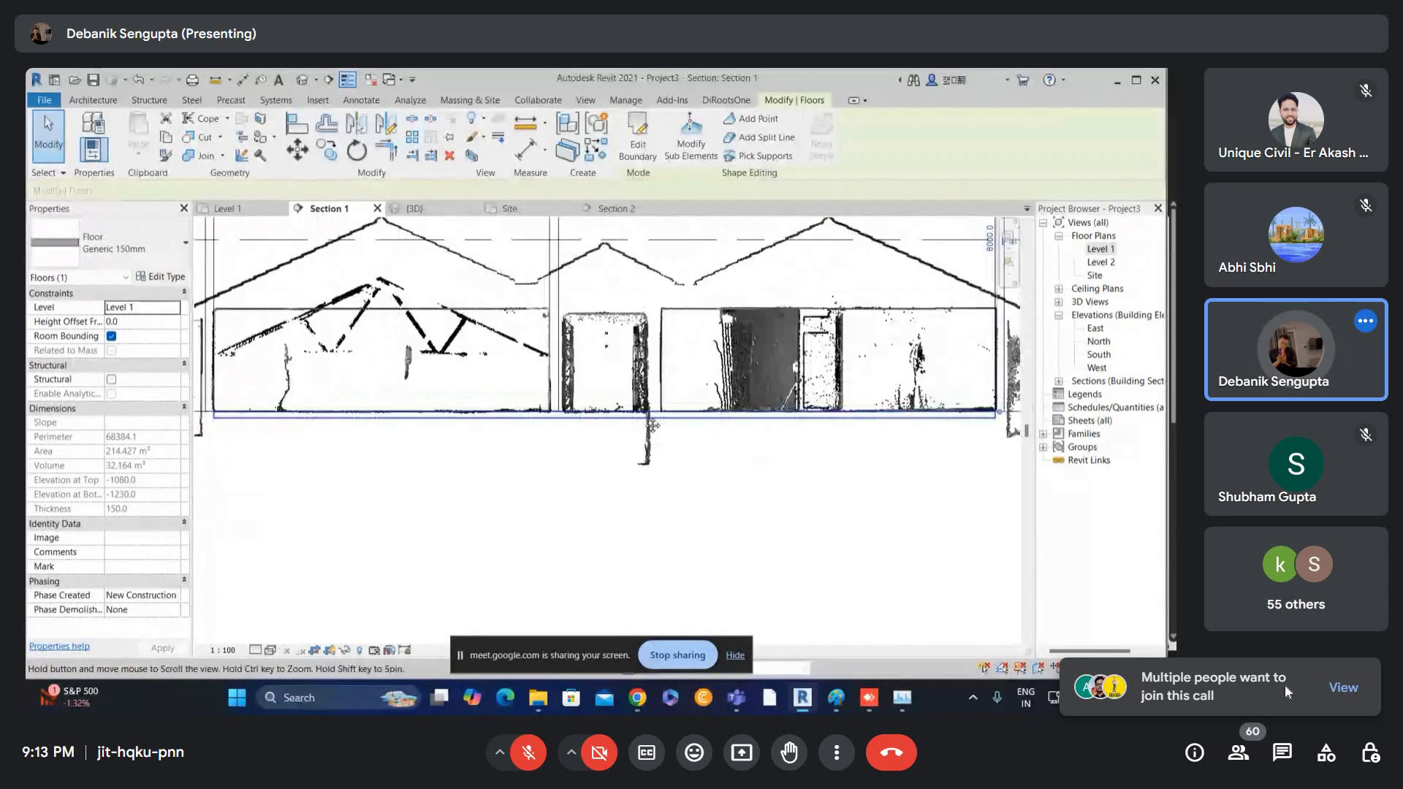
- Examine the point cloud around the connector's left edge and the adjoining outdoor area in the Level 1 plan
double_click(1101, 253)
middle_click_drag(547, 456, 550, 270)
scroll(445, 426, "up", 2)
middle_click_drag(449, 434, 613, 329)
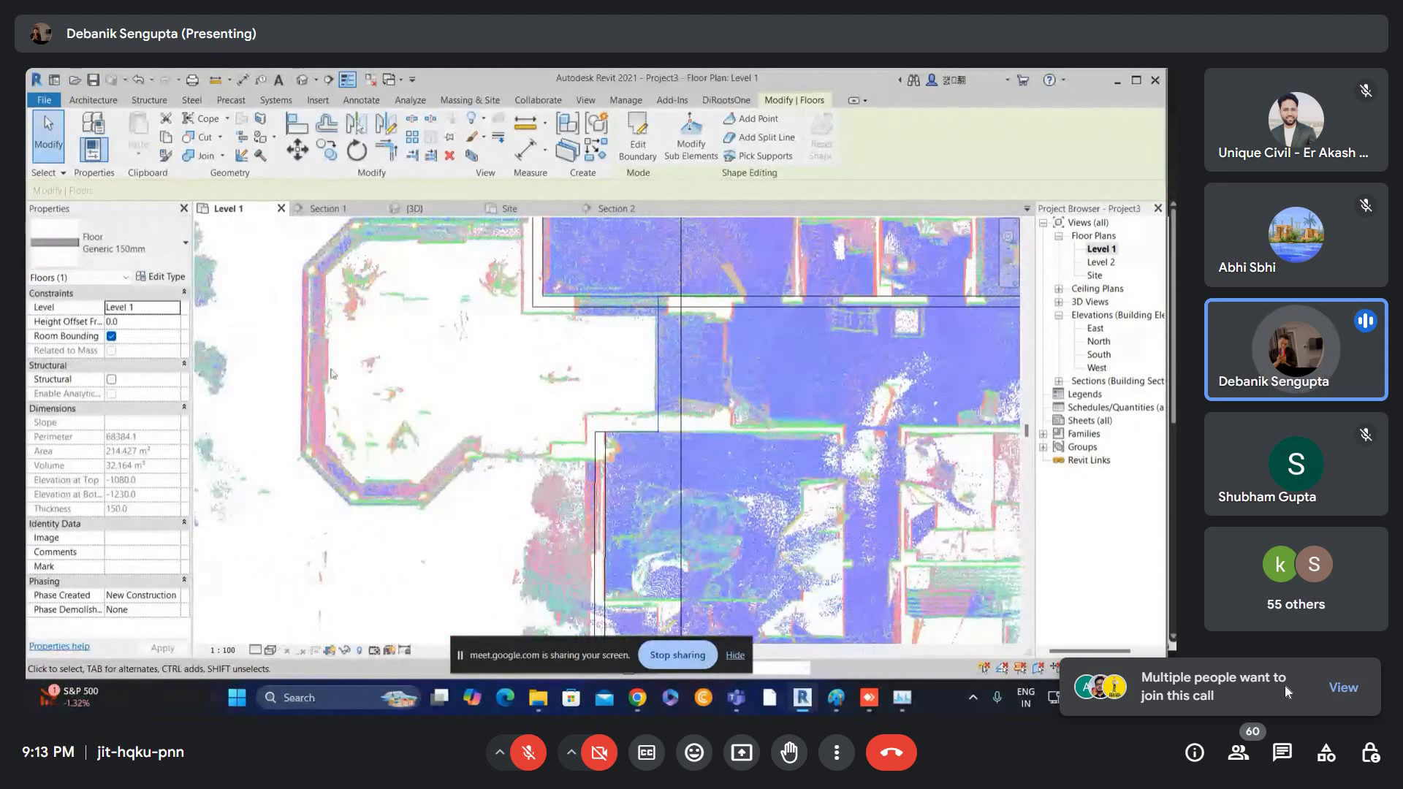
scroll(654, 358, "up", 1)
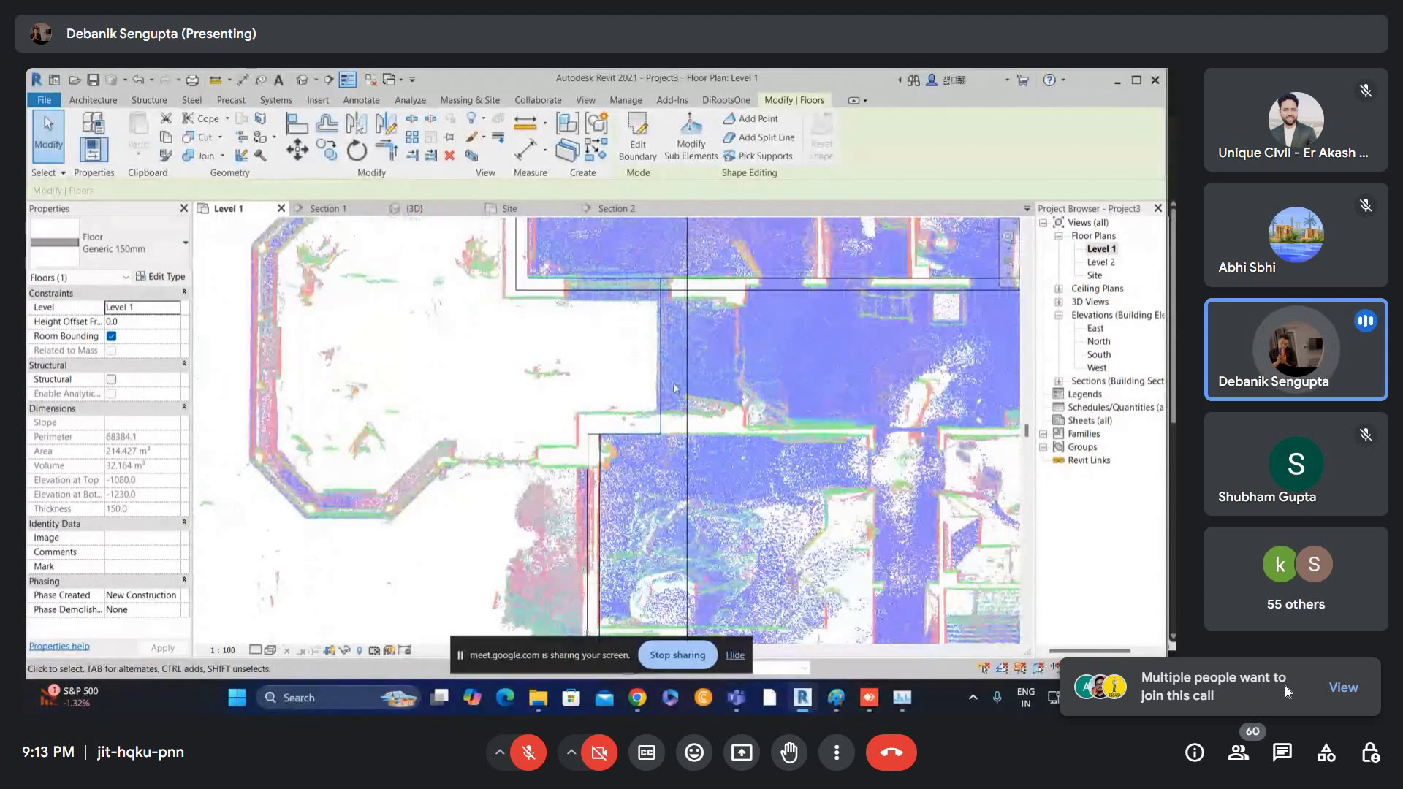
scroll(660, 371, "up", 3)
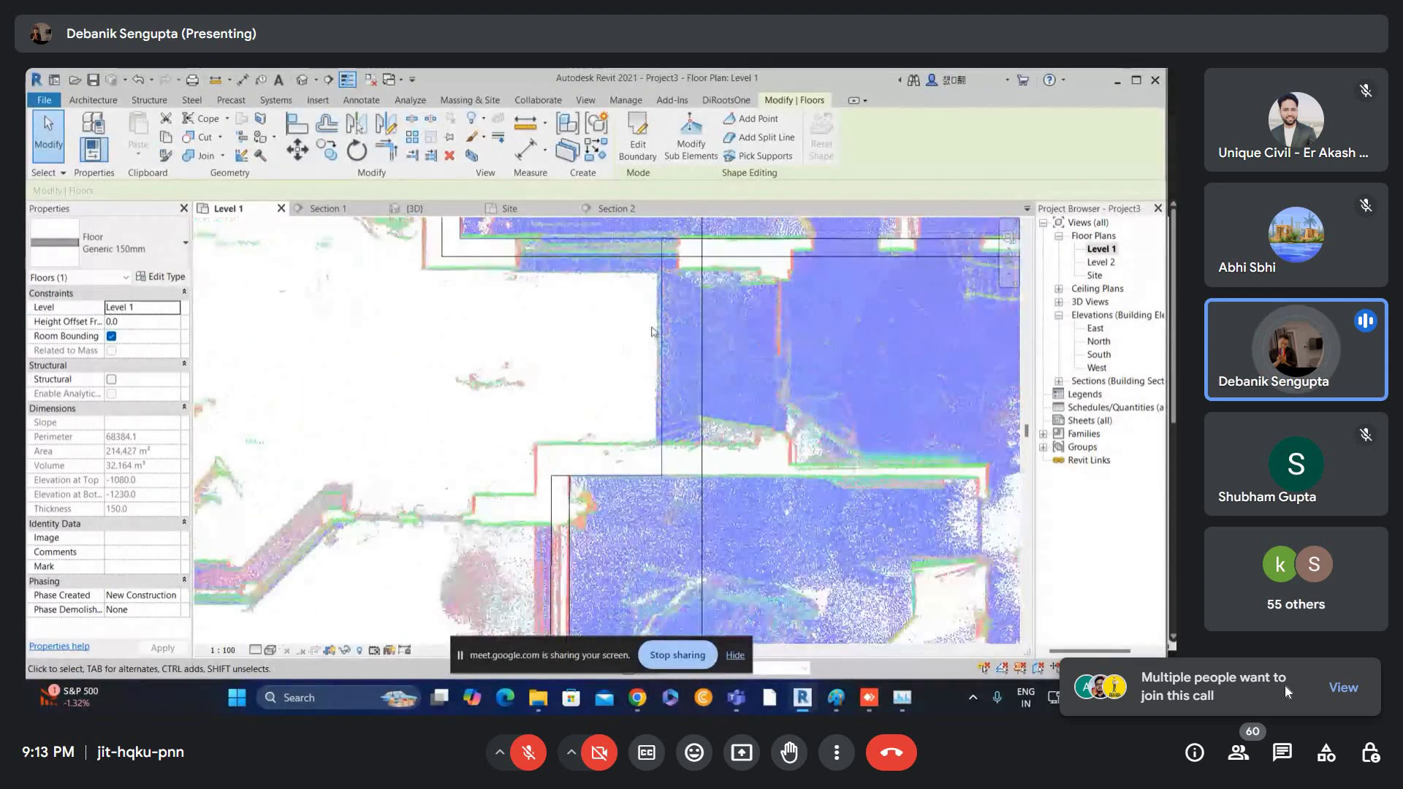
scroll(665, 288, "up", 3)
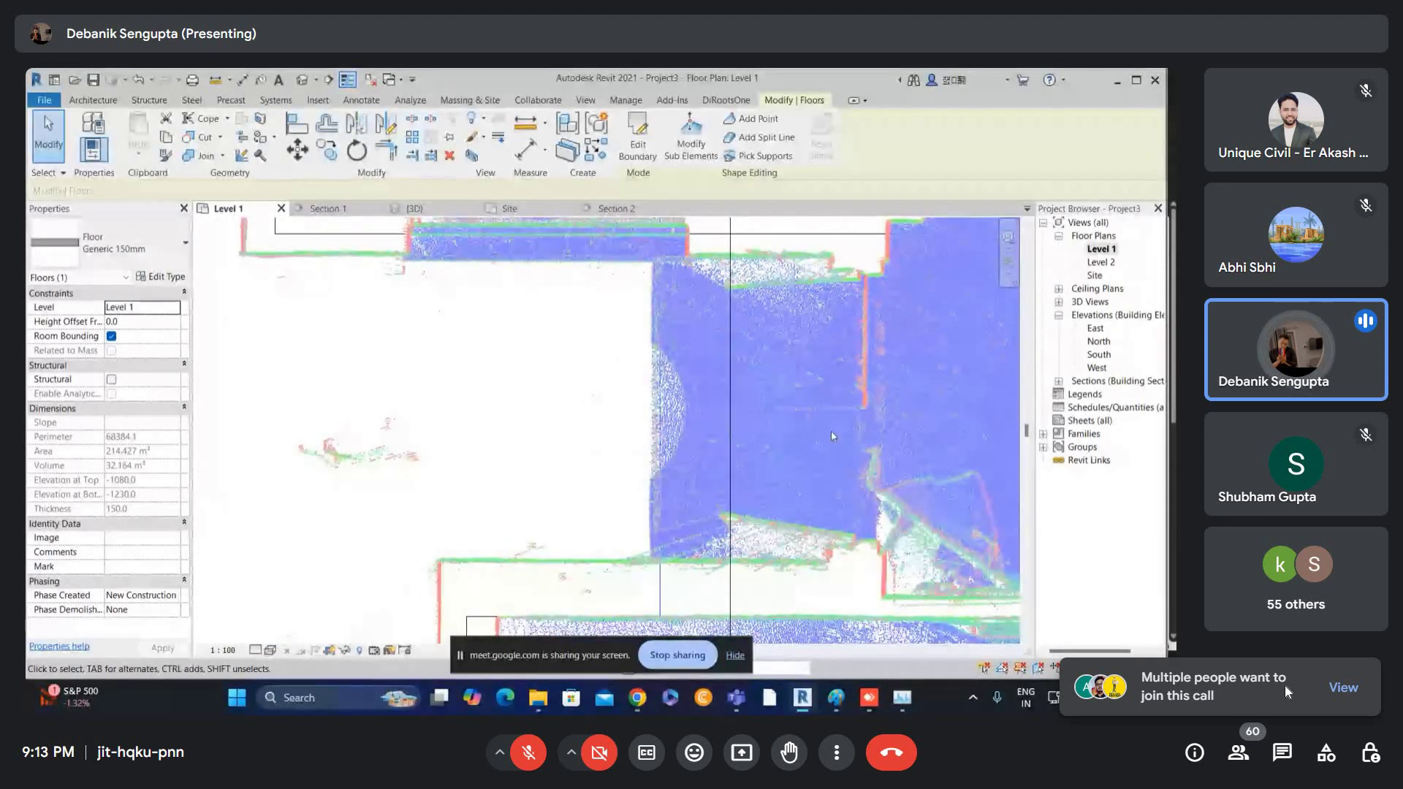
scroll(469, 351, "down", 2)
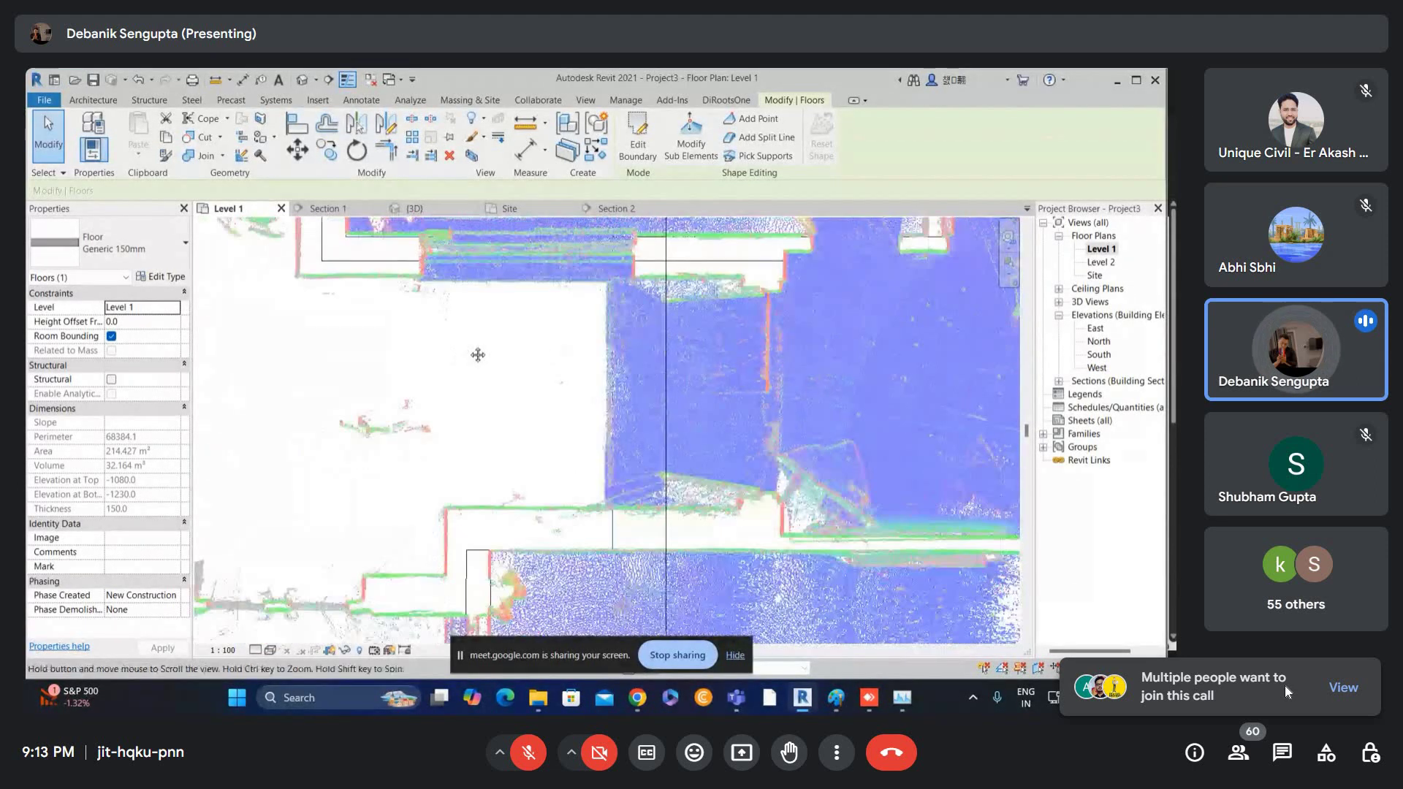
- Set the bottom offset of the Level 1 plan's view range to -500
middle_click_drag(476, 354, 552, 362)
key("v")
key("r")
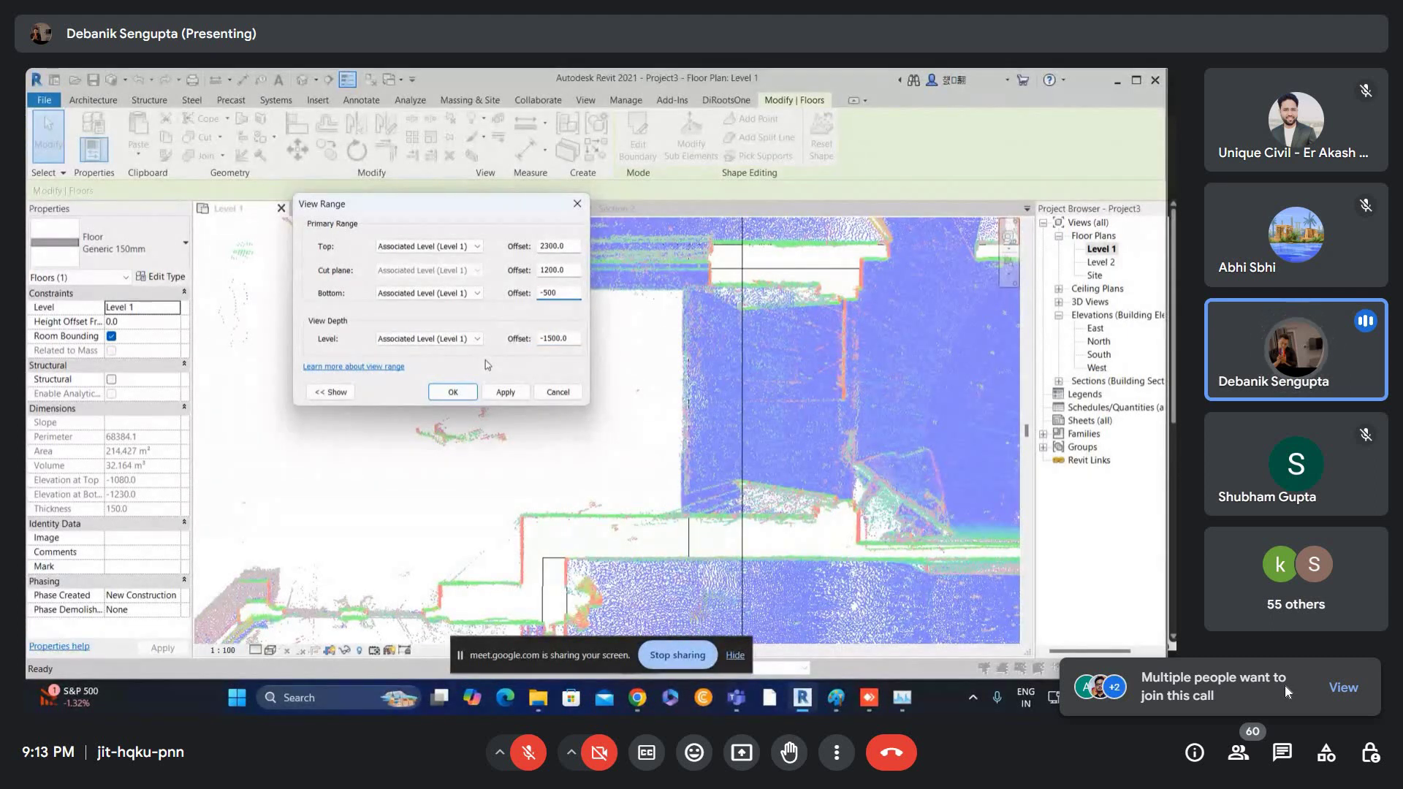
key("Return")
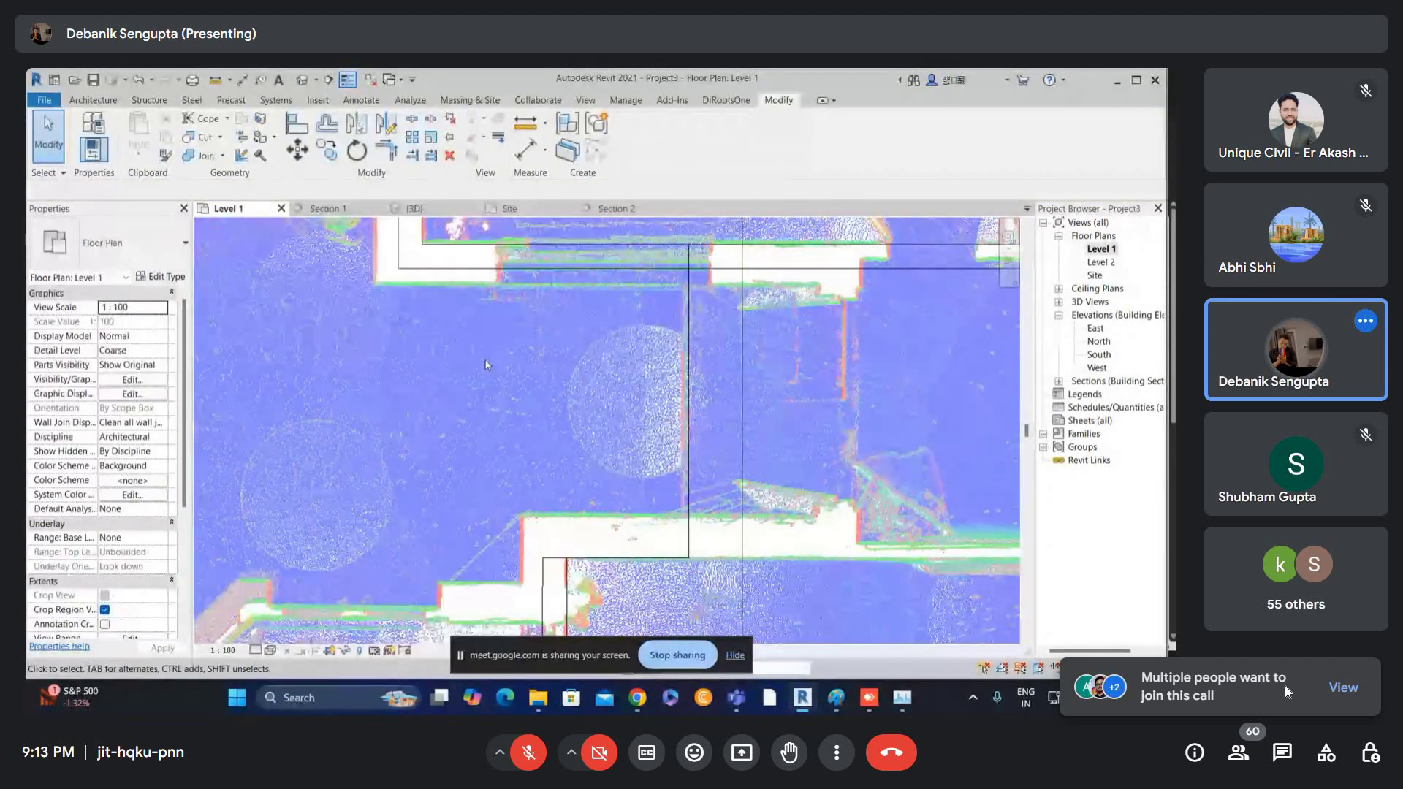
scroll(616, 422, "down", 1)
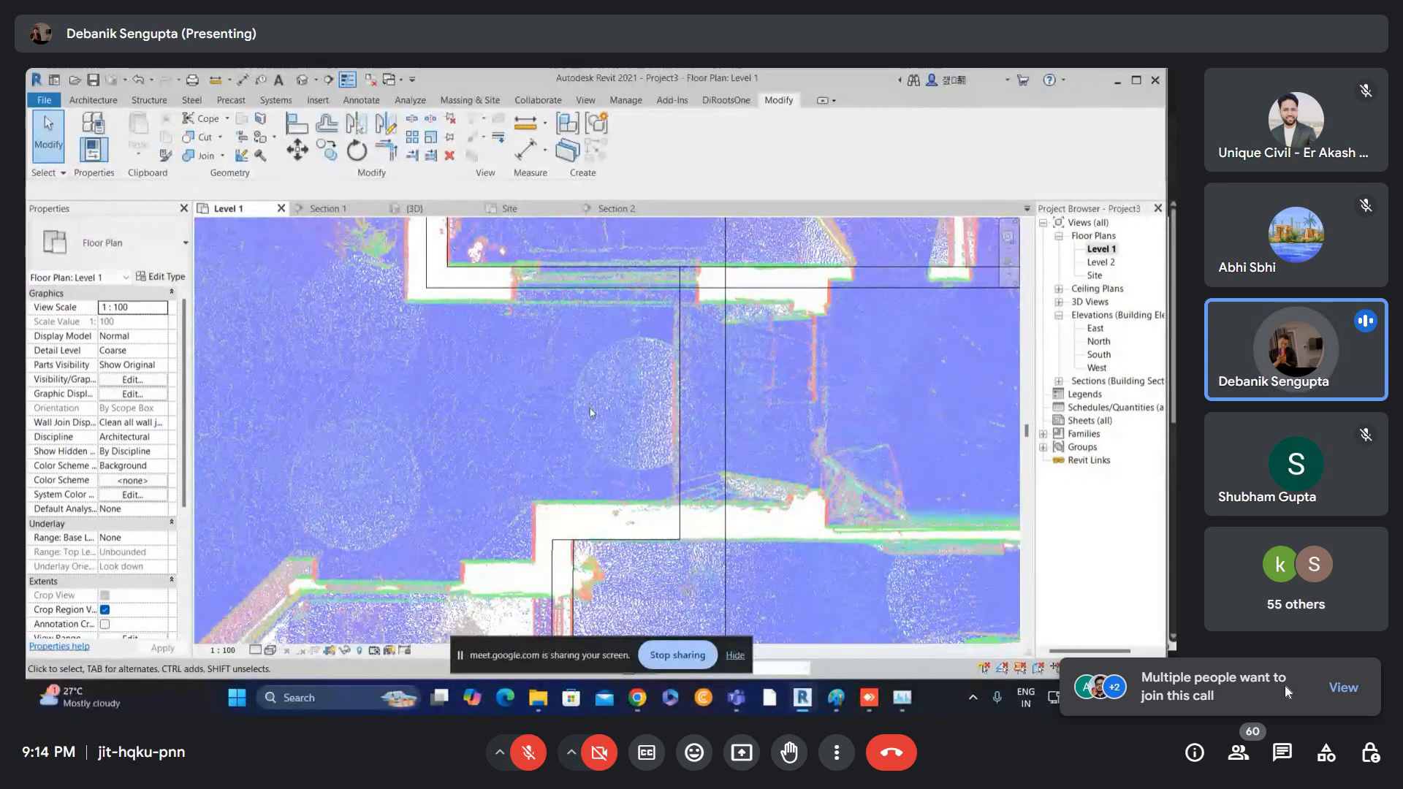
- Draw a horizontal section across the connector's left edge and shorten its far clip offset to about 410 mm
left_click(329, 80)
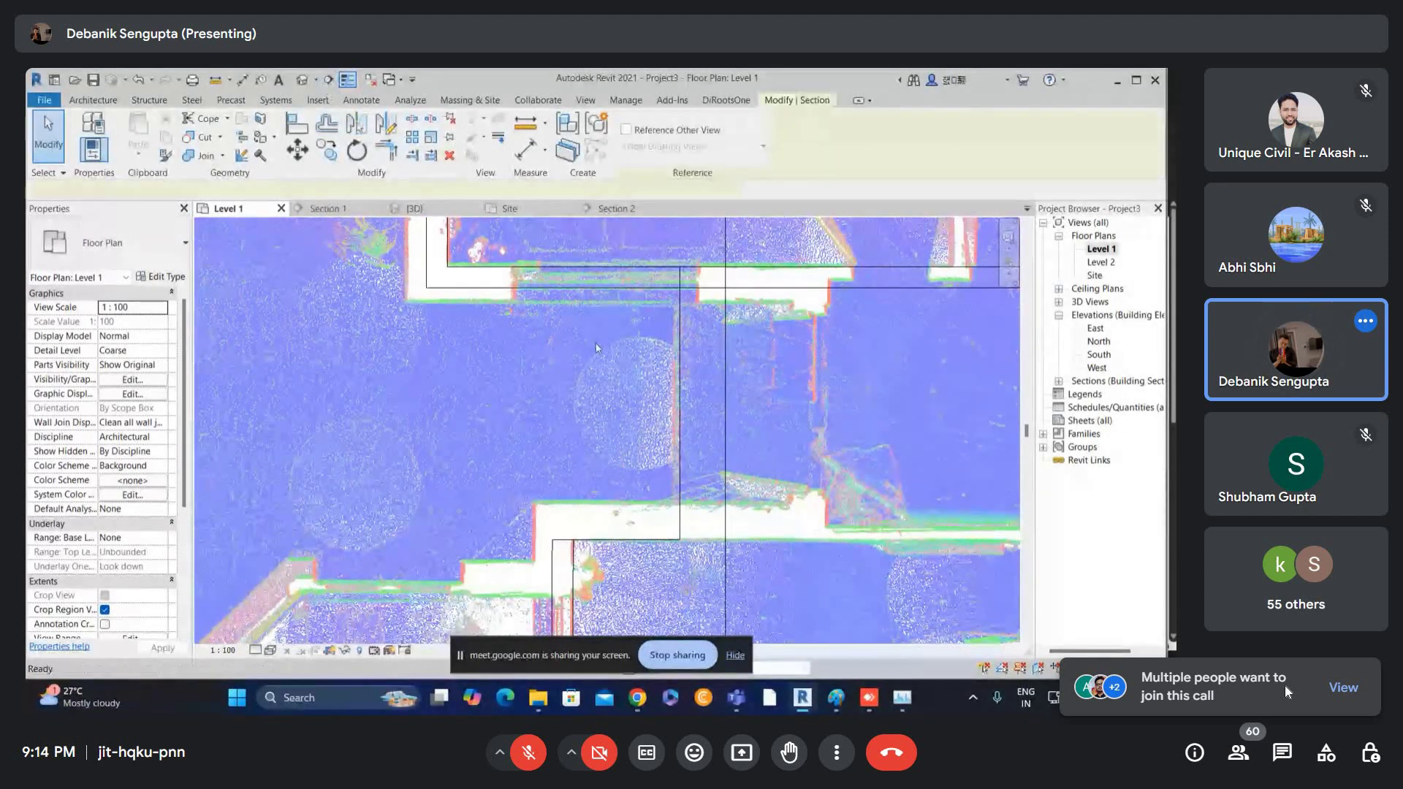
left_click(601, 426)
left_click(841, 424)
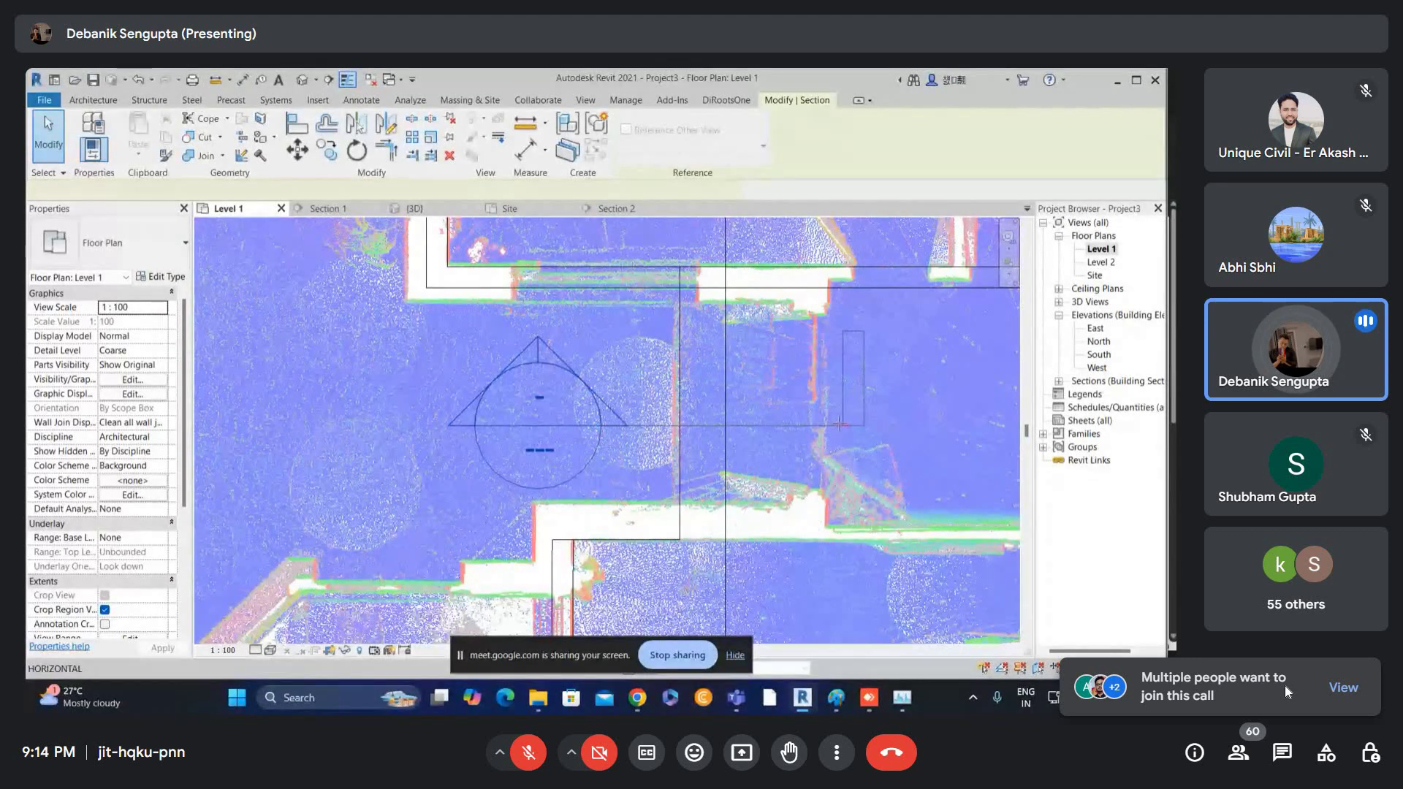
scroll(695, 335, "down", 3)
key("Escape")
left_click(700, 290)
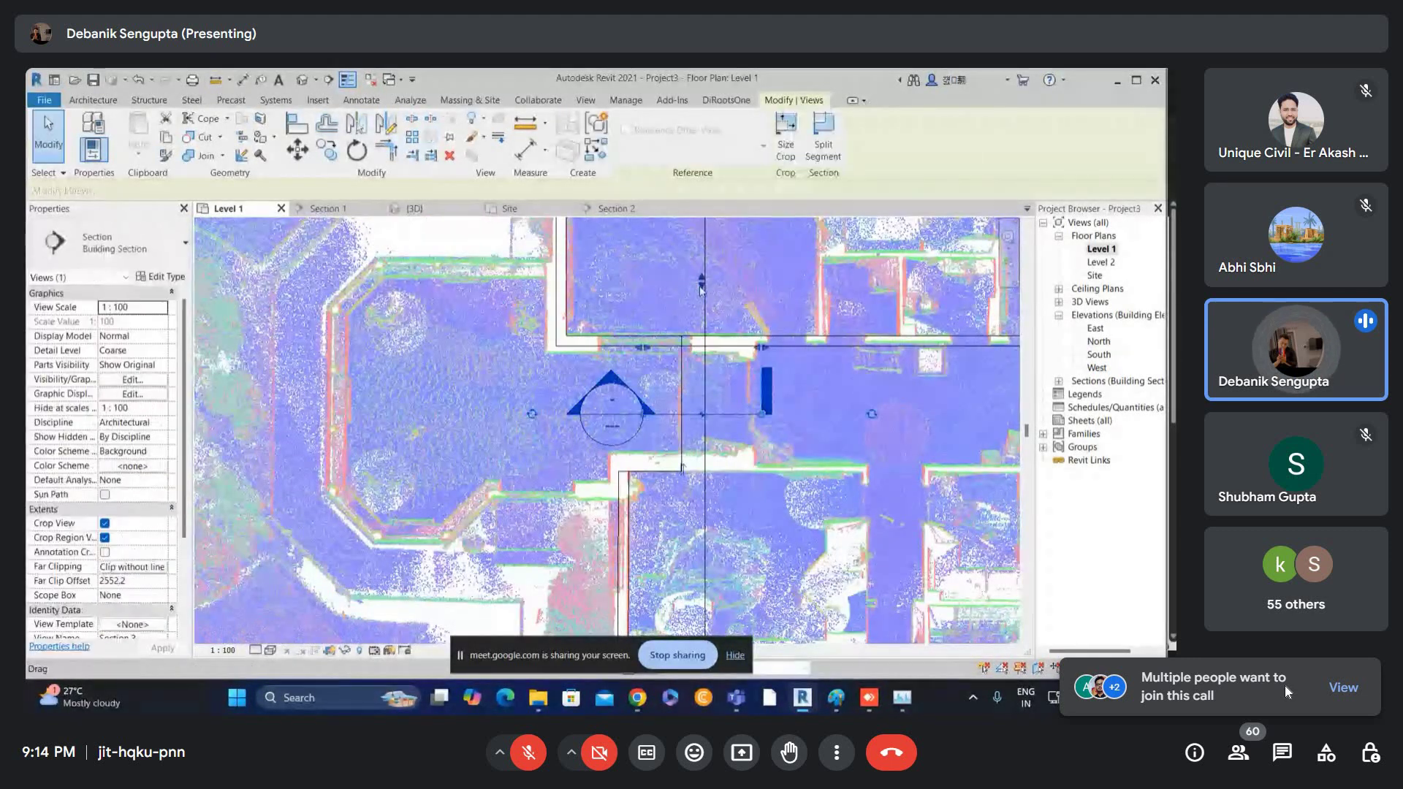
- Open the new Section 3 and draw a detail line along the lower scanned floor beside the slab edge
double_click(705, 364)
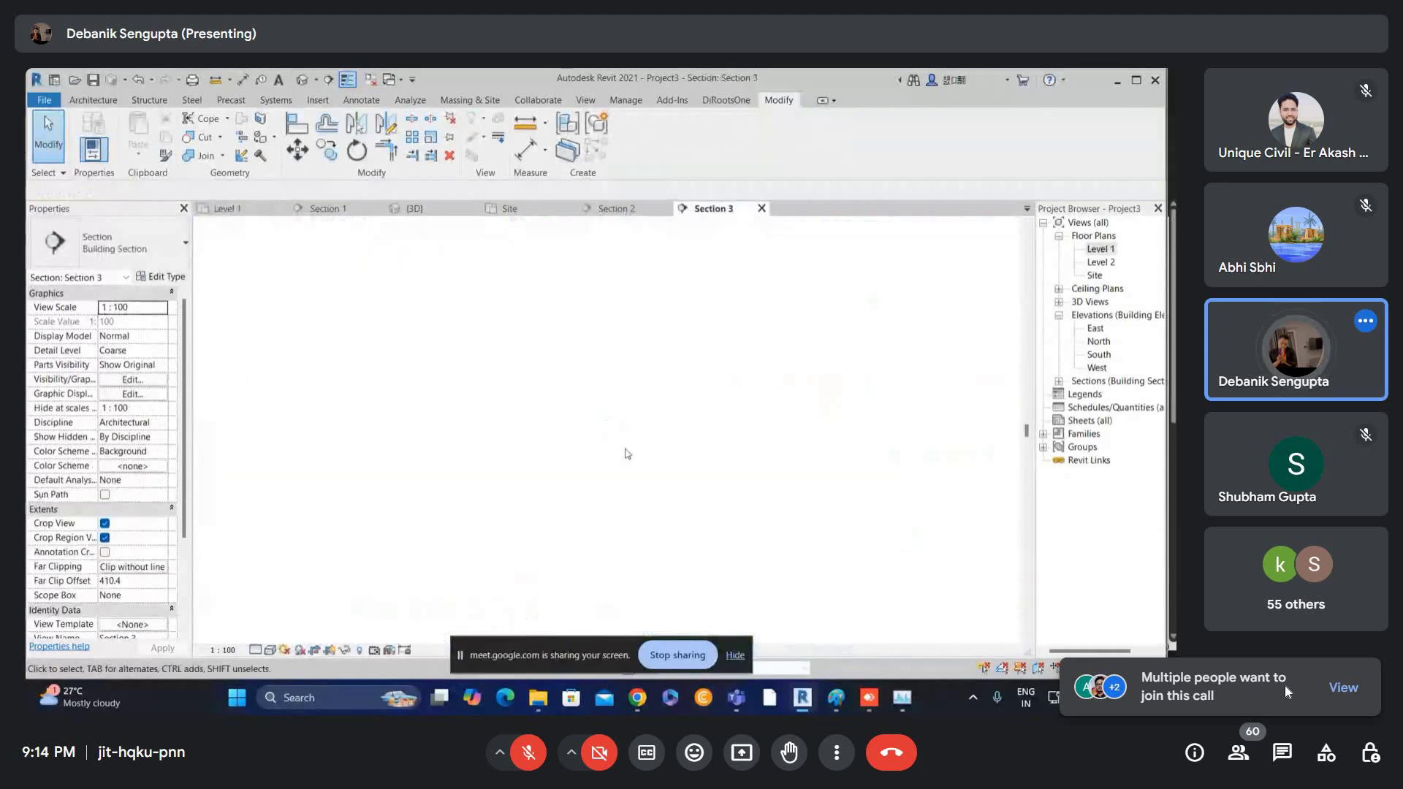
scroll(599, 490, "up", 5)
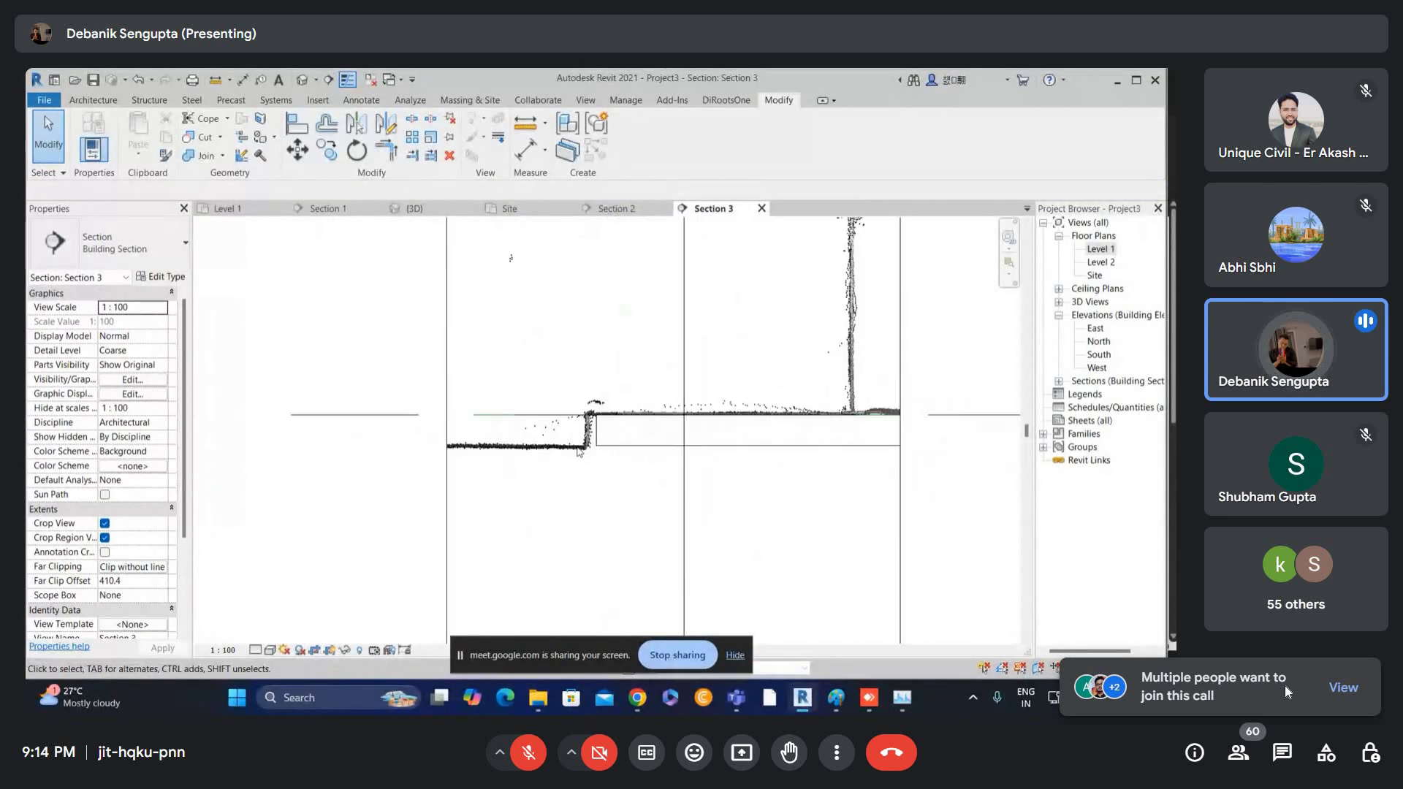
middle_click_drag(608, 483, 640, 494)
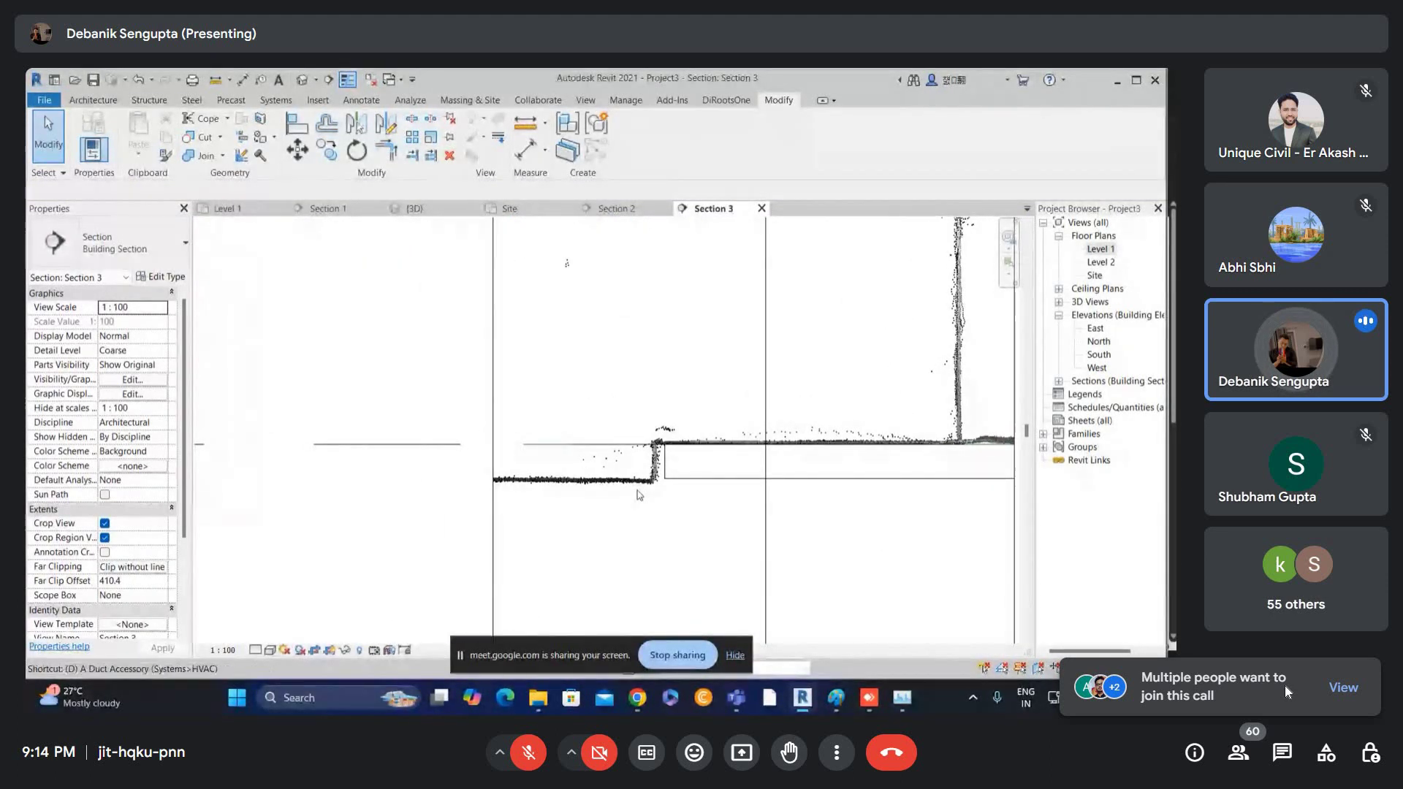
key("d")
key("l")
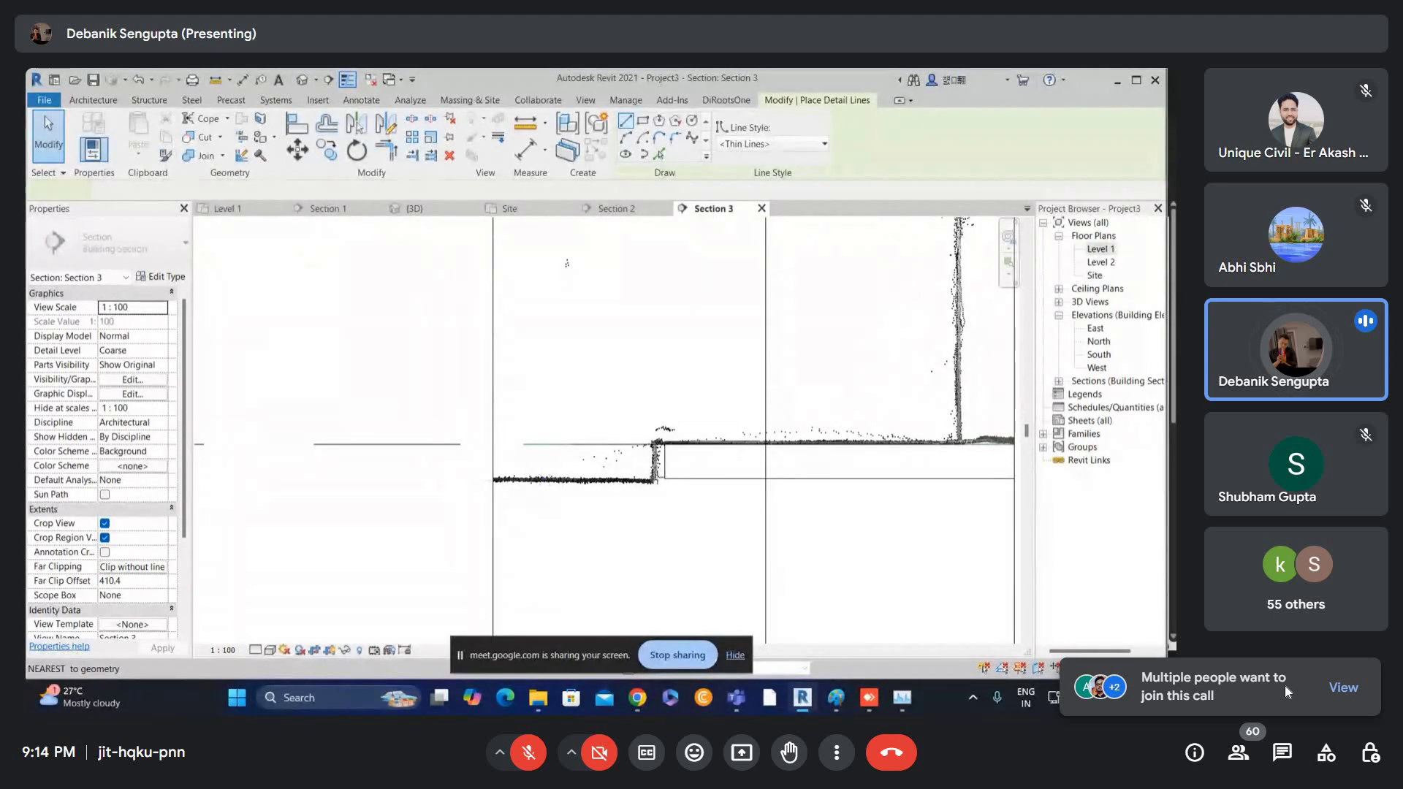
left_click(657, 442)
key("Escape")
key("Escape")
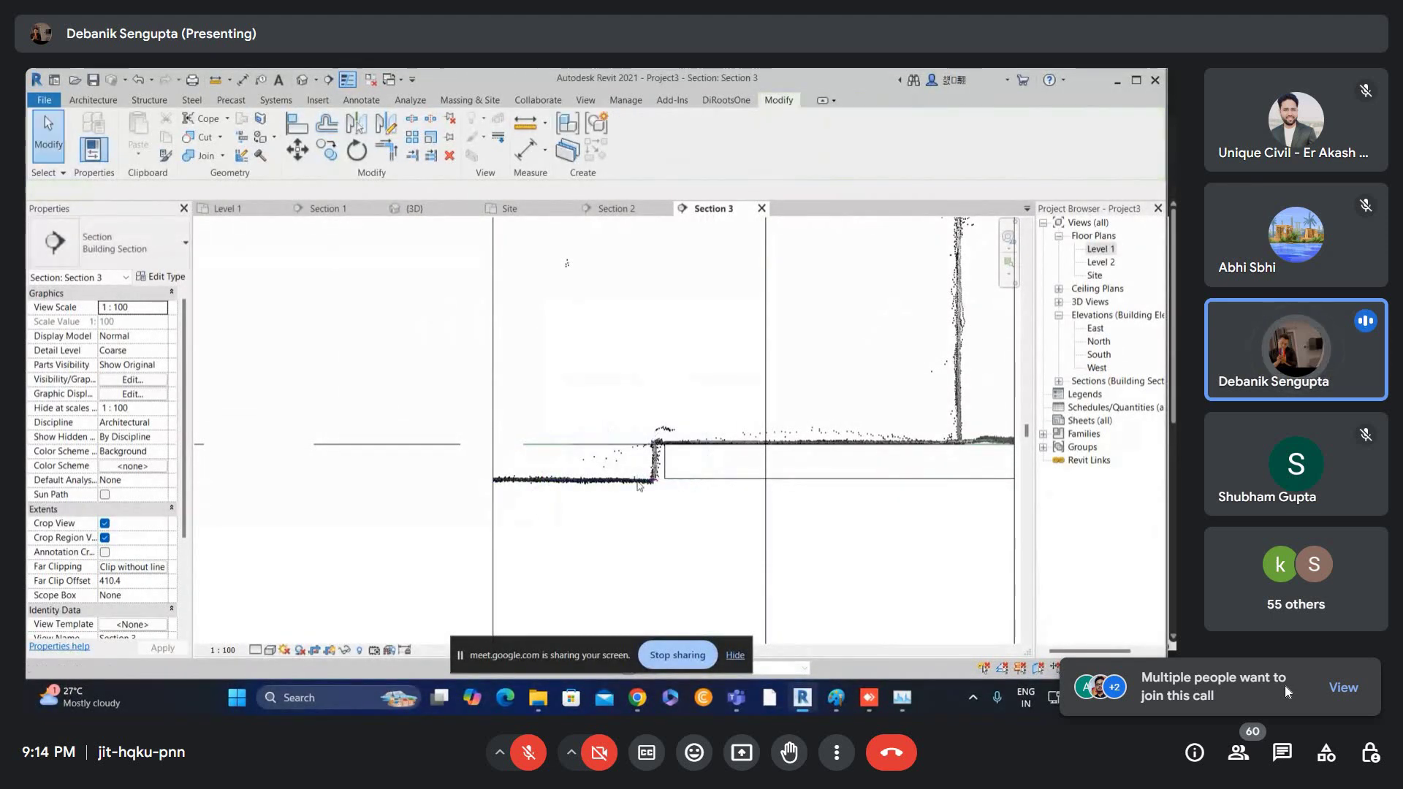
- Add an aligned dimension between Level 1 and the detail line on the lower scanned floor
key("i")
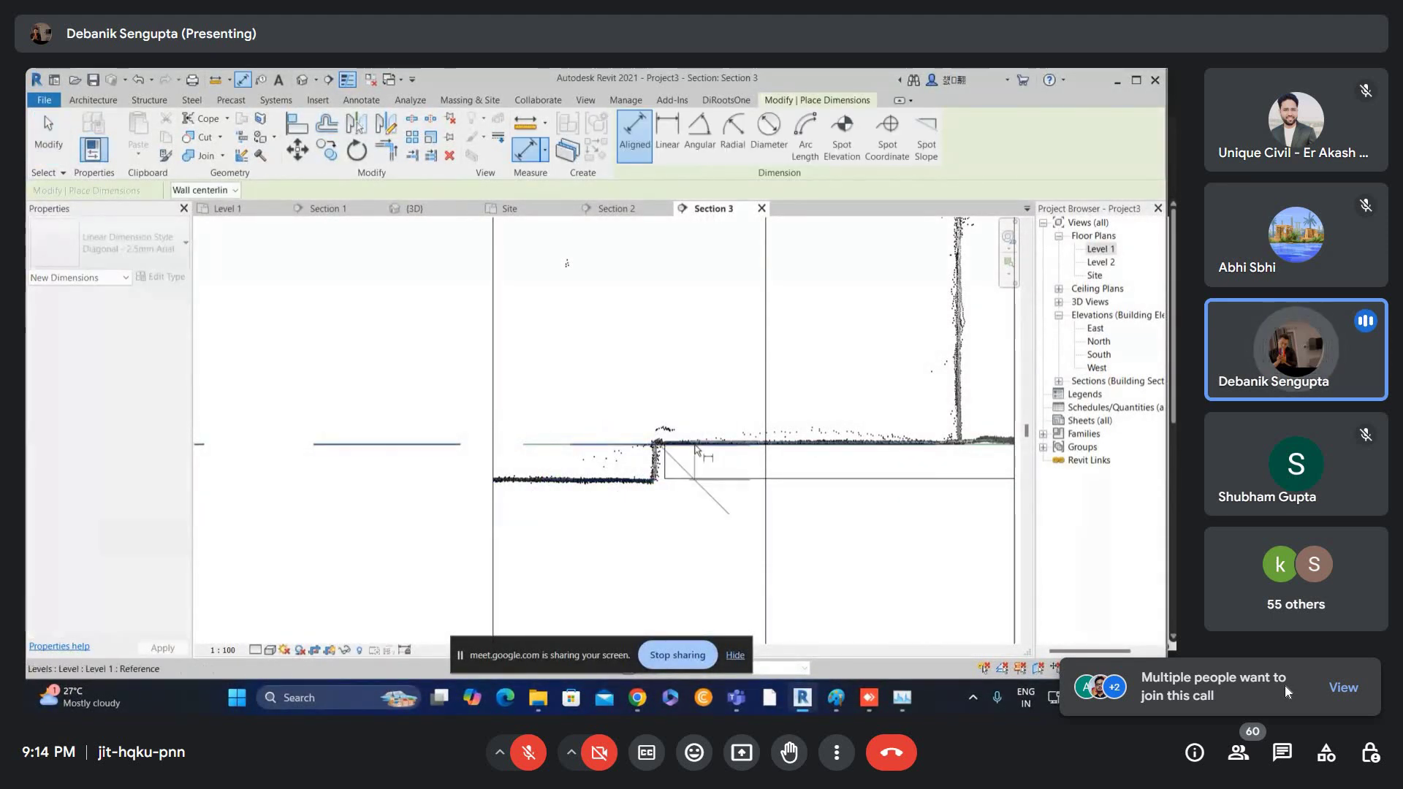
key("Escape")
key("Escape")
scroll(617, 471, "up", 1)
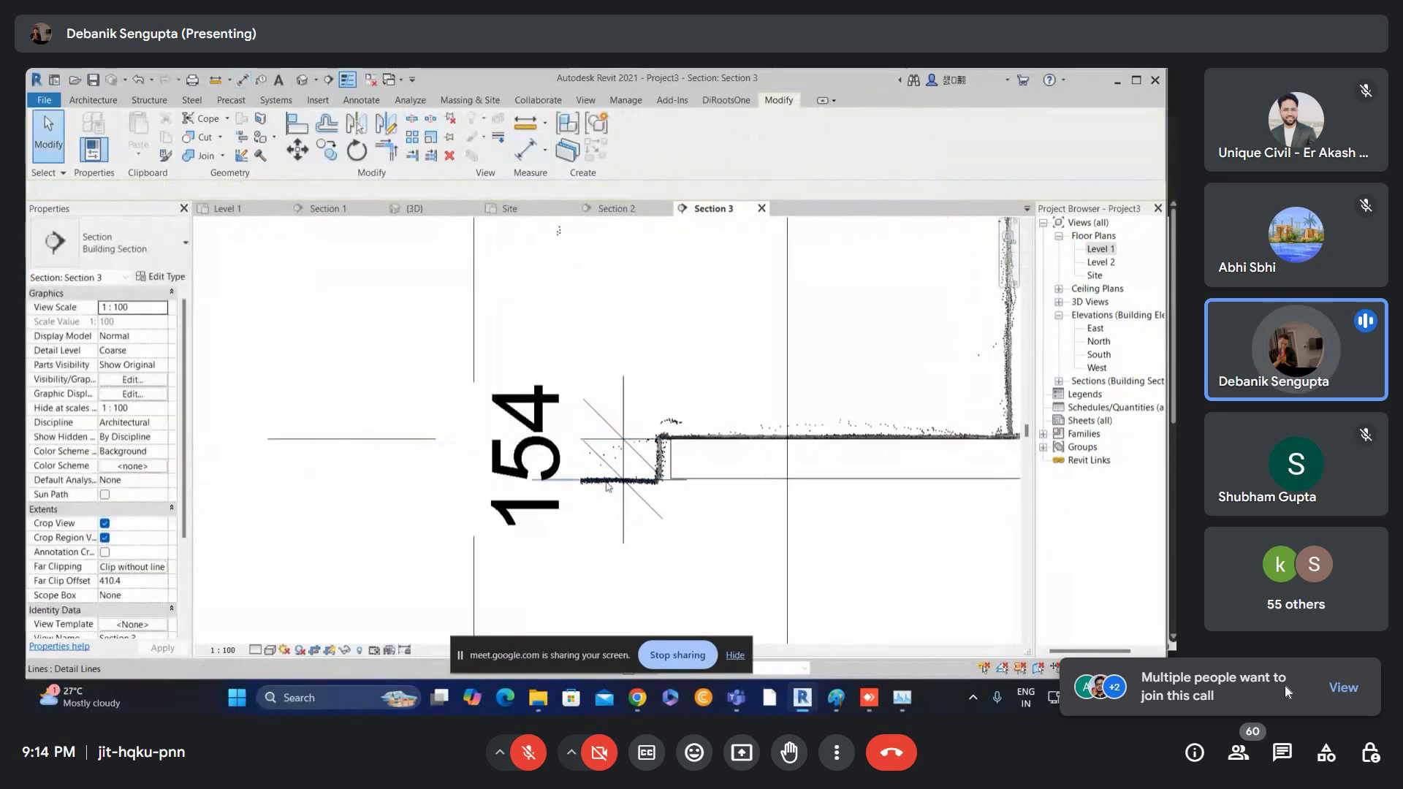
- Return to the Level 1 plan and hide the point cloud so the wall and slab edges around the connector are clear
double_click(1101, 249)
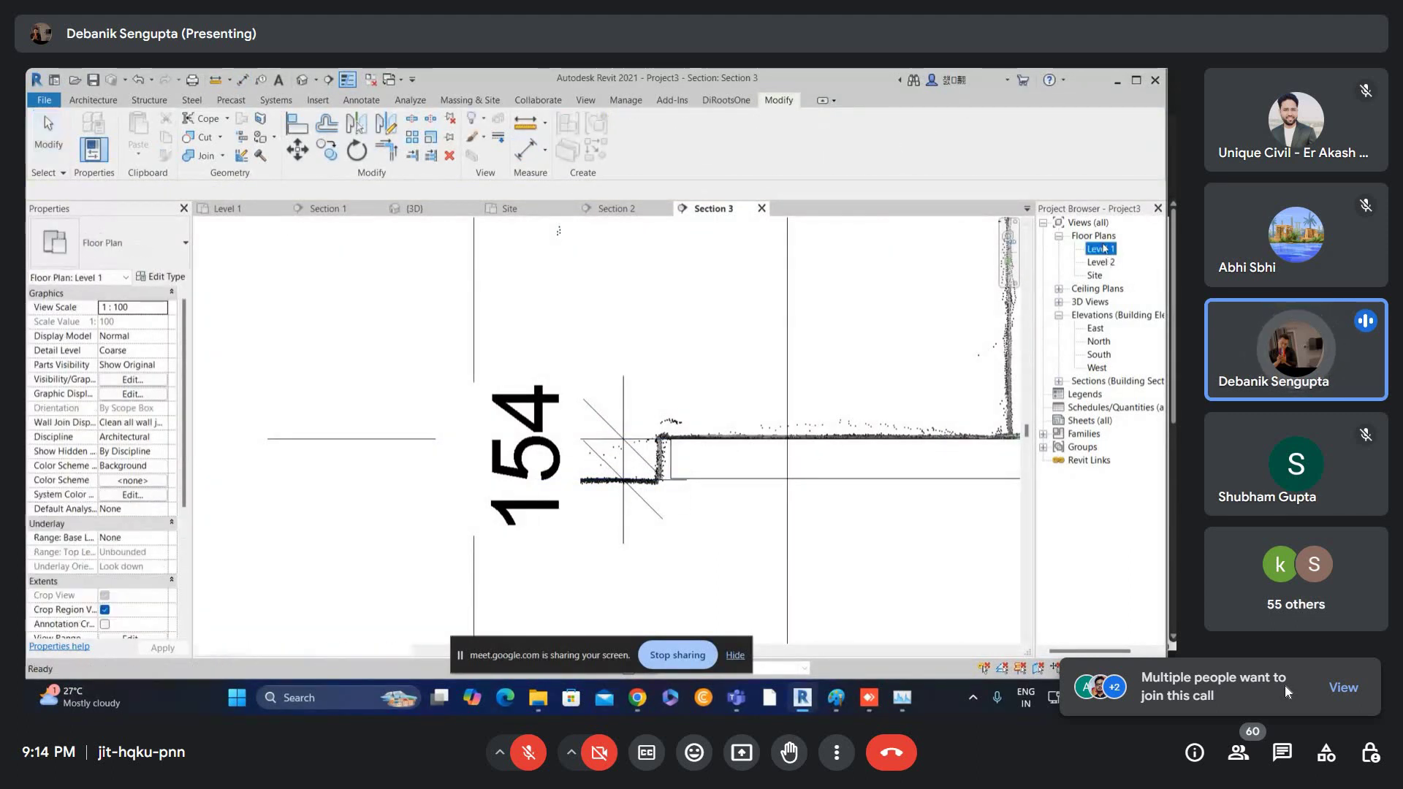
middle_click_drag(707, 471, 727, 528)
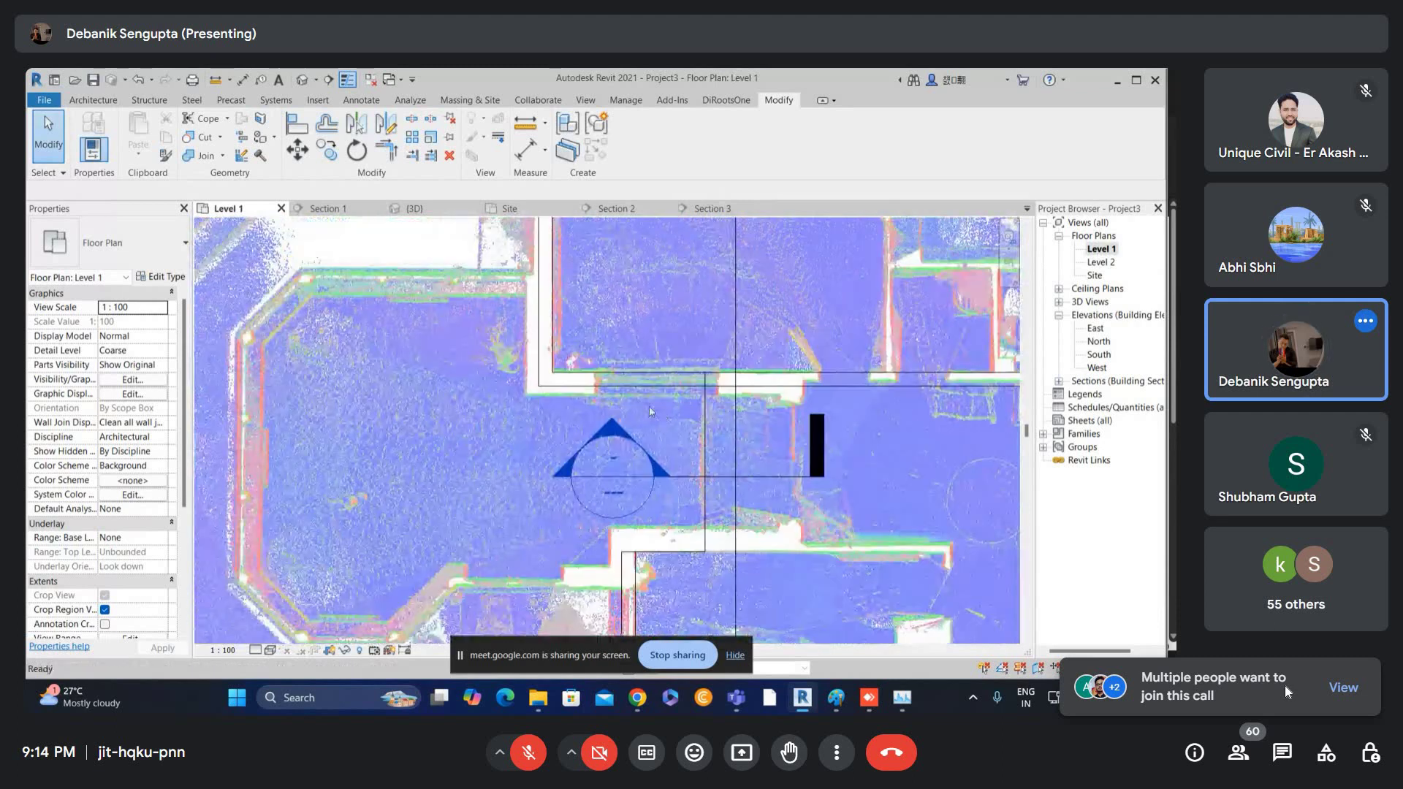
scroll(649, 406, "down", 2)
middle_click_drag(670, 393, 568, 434)
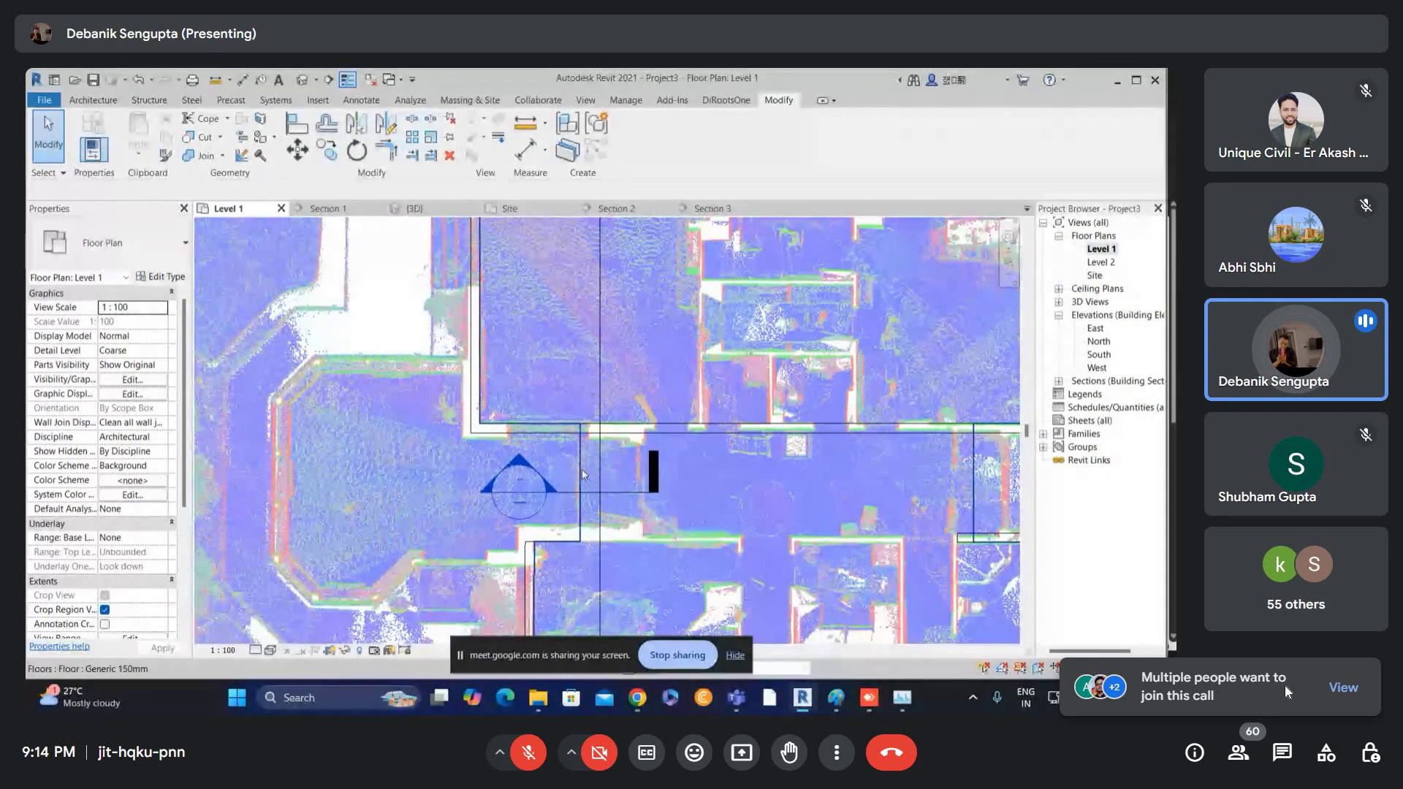
scroll(583, 474, "up", 2)
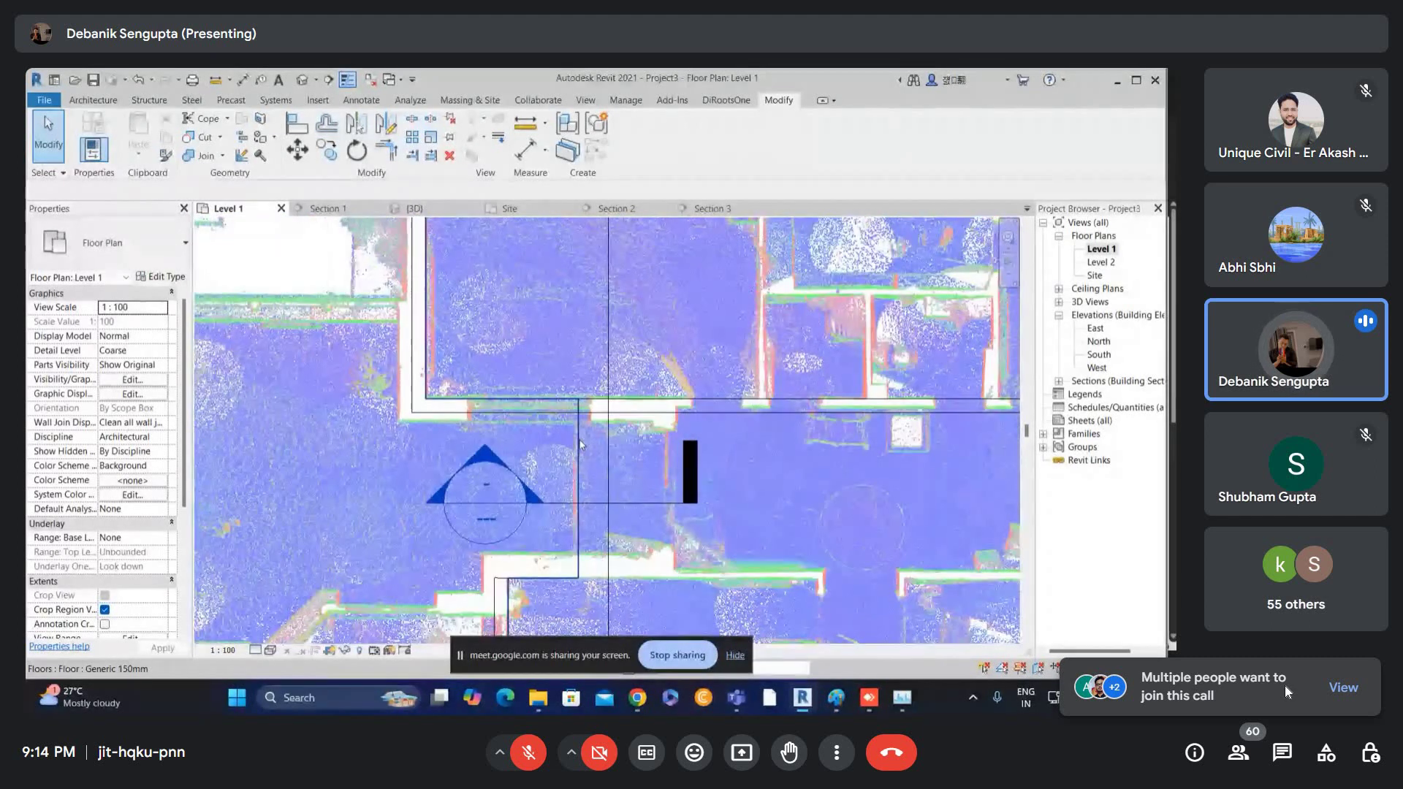
scroll(582, 445, "down", 2)
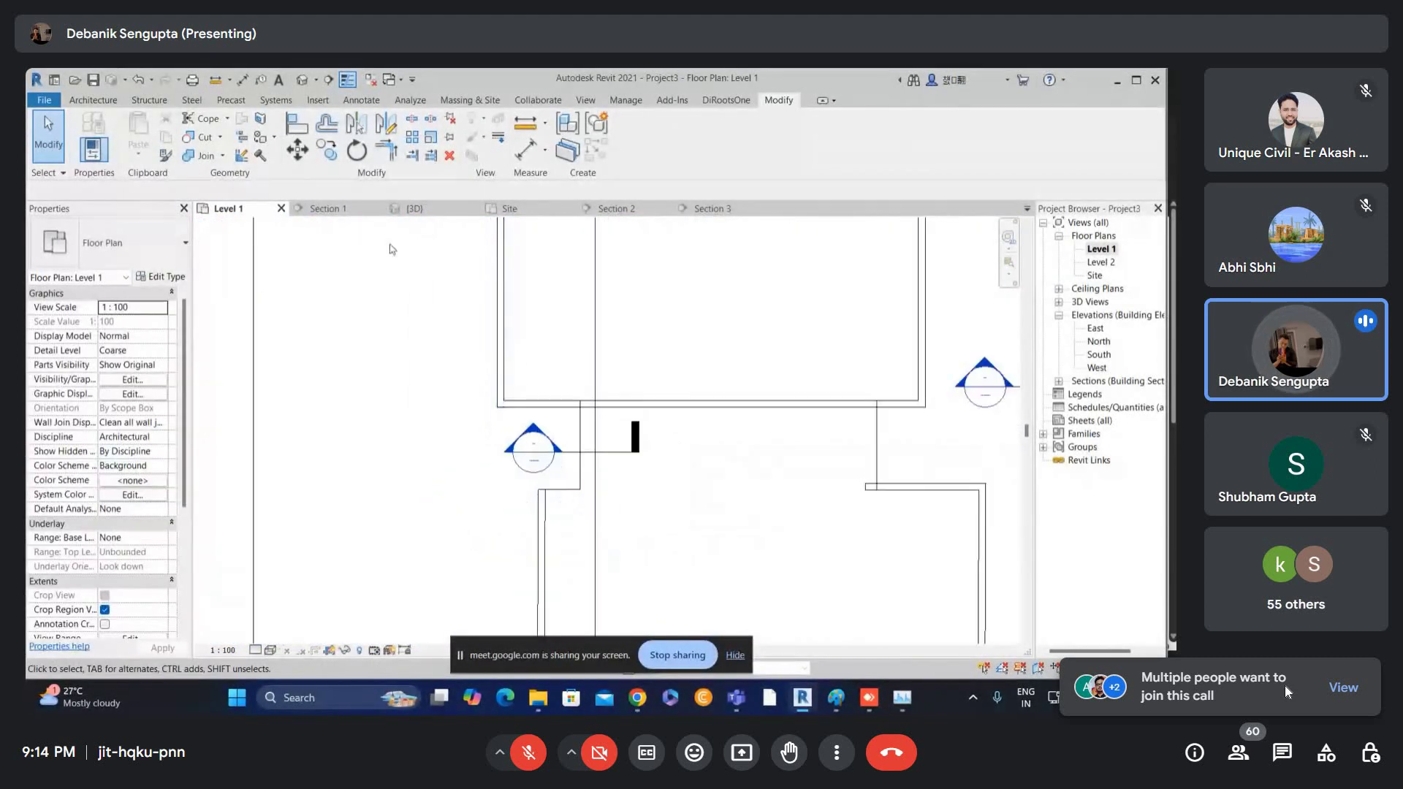
- Start a Generic 150mm floor and pick the connector's left edge and the upper room's adjoining outer wall faces as boundary lines
left_click(93, 100)
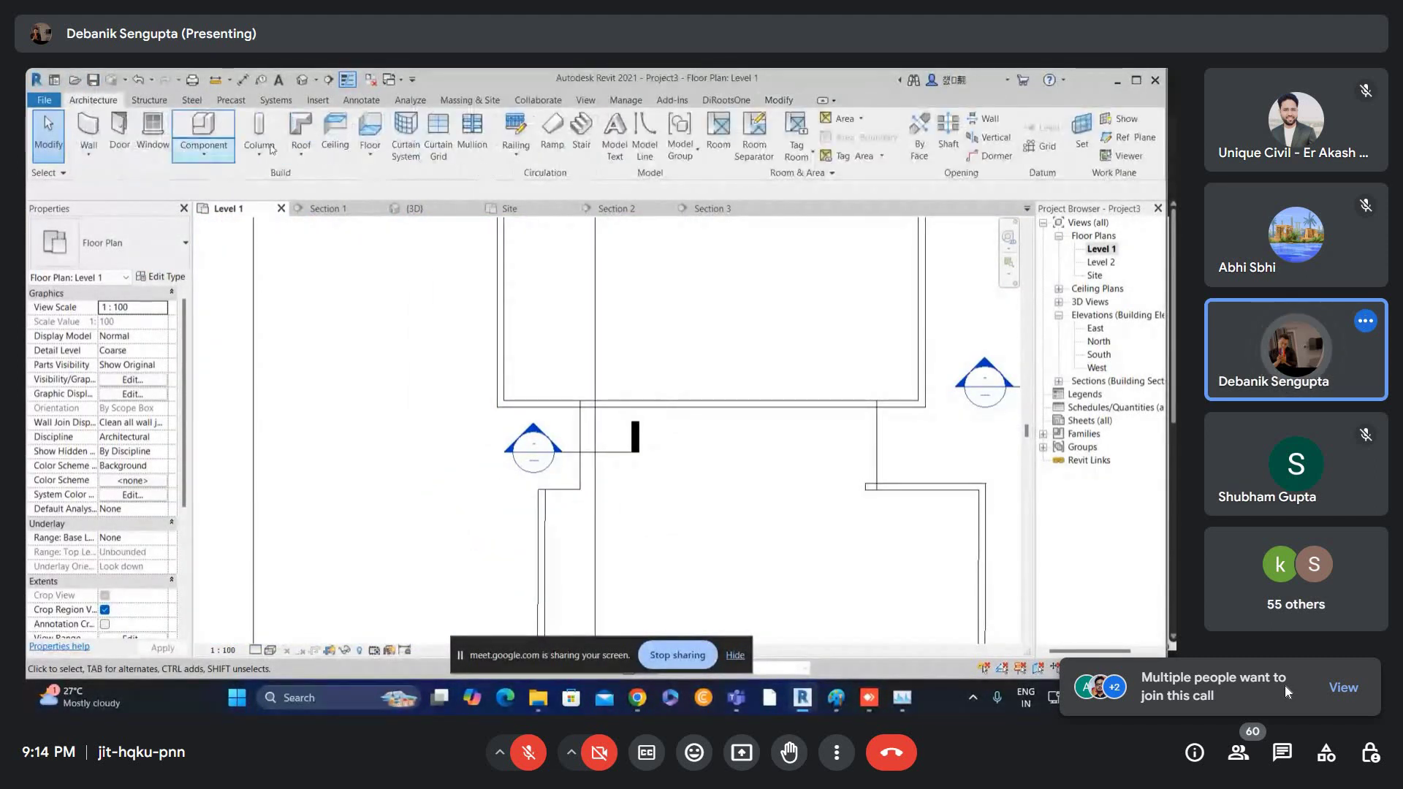
left_click(370, 139)
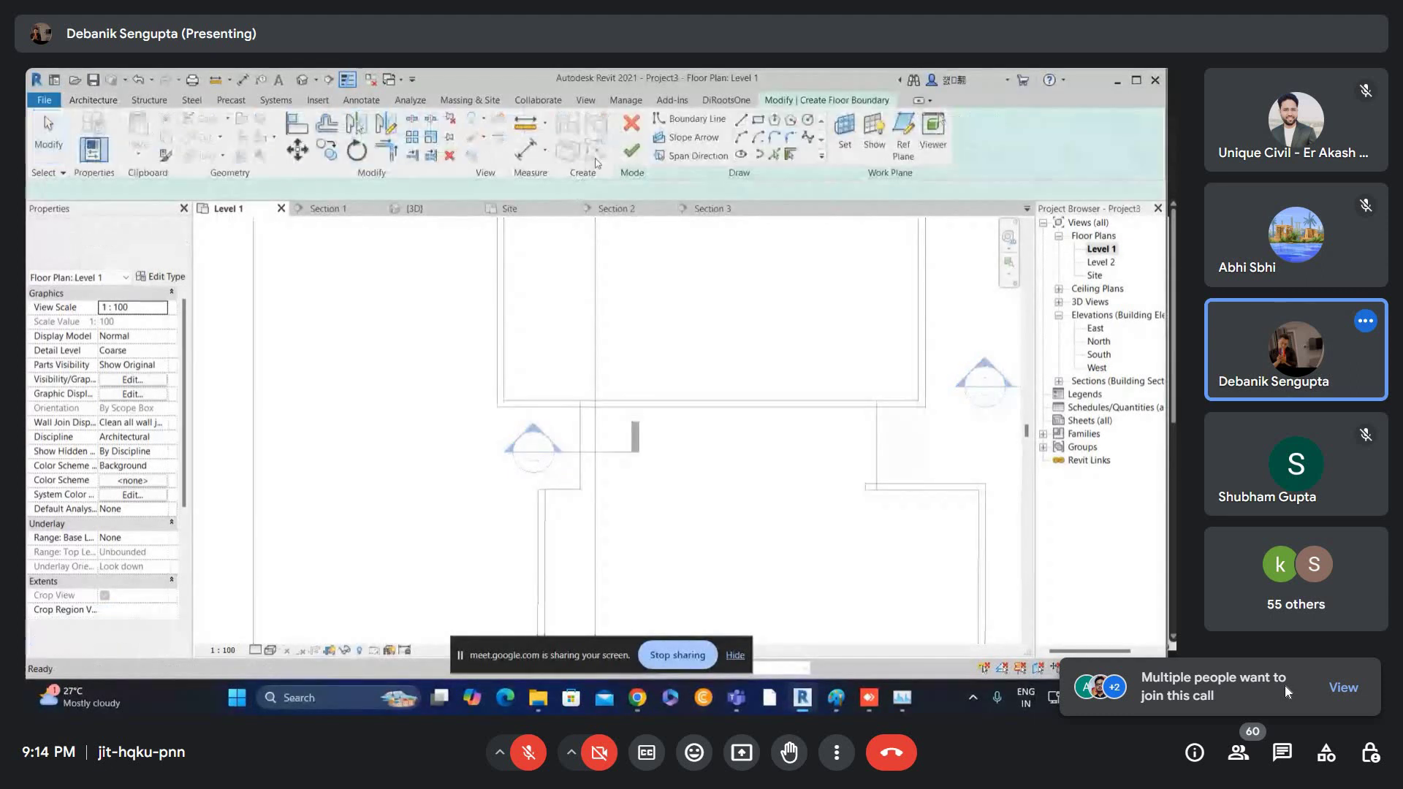
left_click(773, 155)
left_click(579, 446)
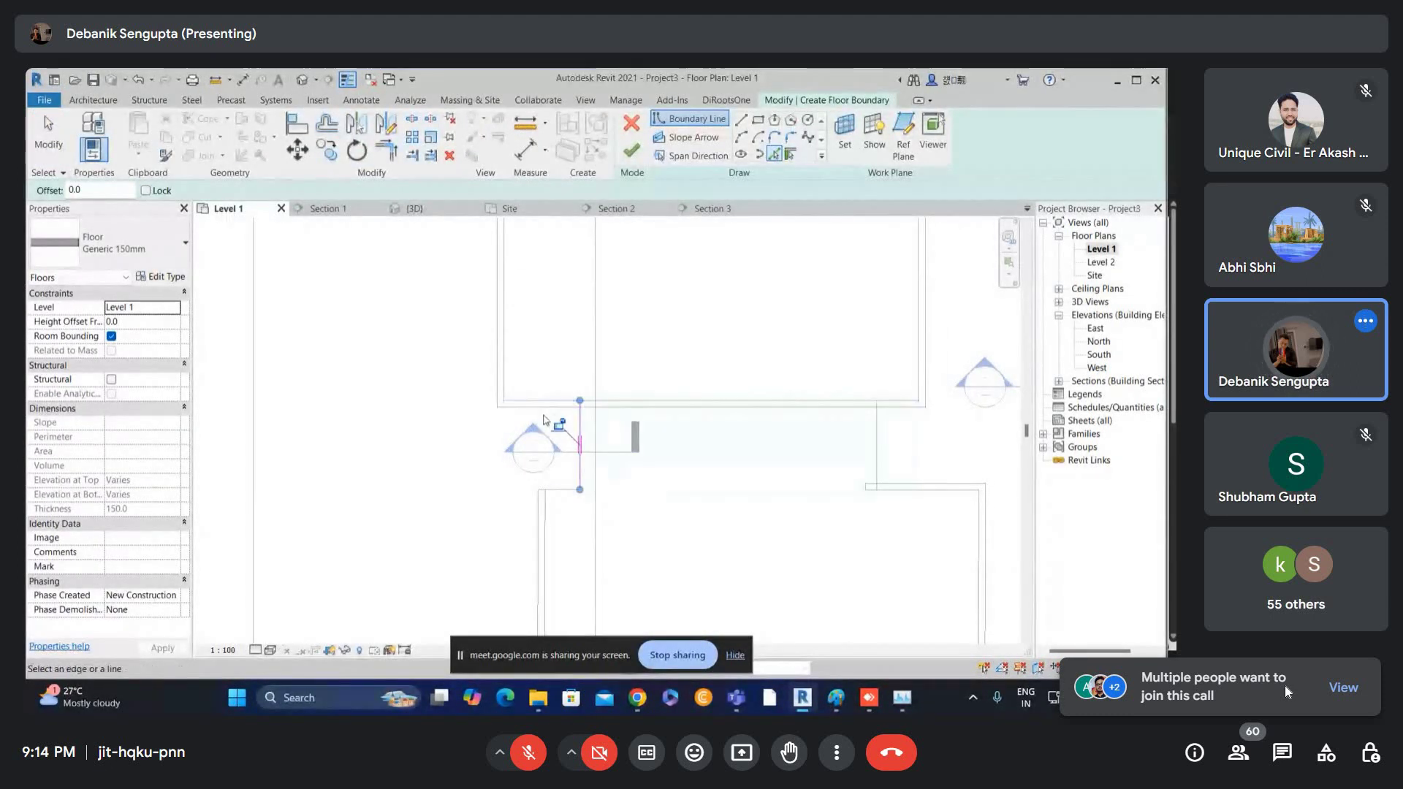
left_click(500, 394)
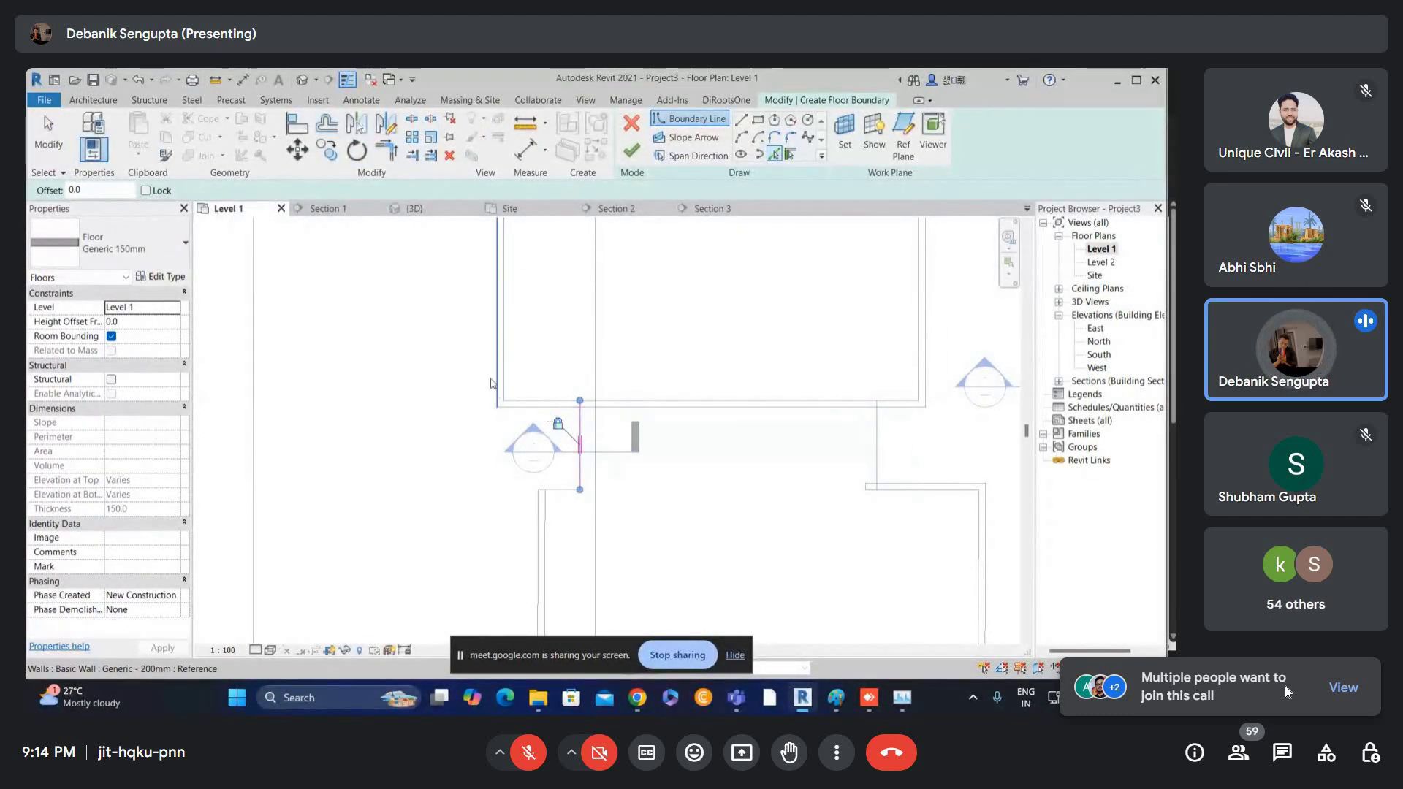
left_click(532, 409)
- Try to trim the picked wall boundary line to the connector's left edge line
key("t")
key("r")
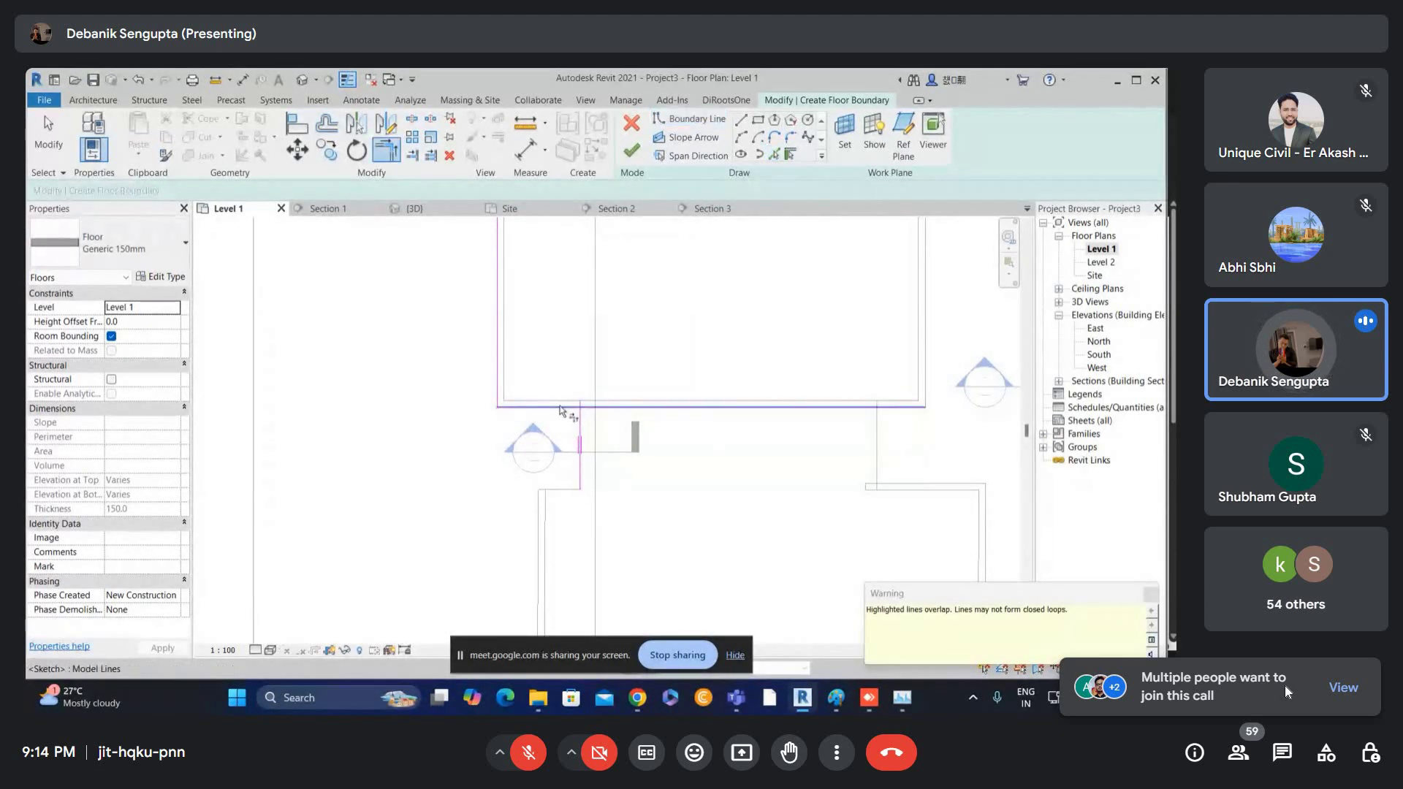
left_click(561, 407)
left_click(581, 421)
key("ctrl+z")
- Show the point cloud again in the Level 1 plan through its visibility overrides
key("v")
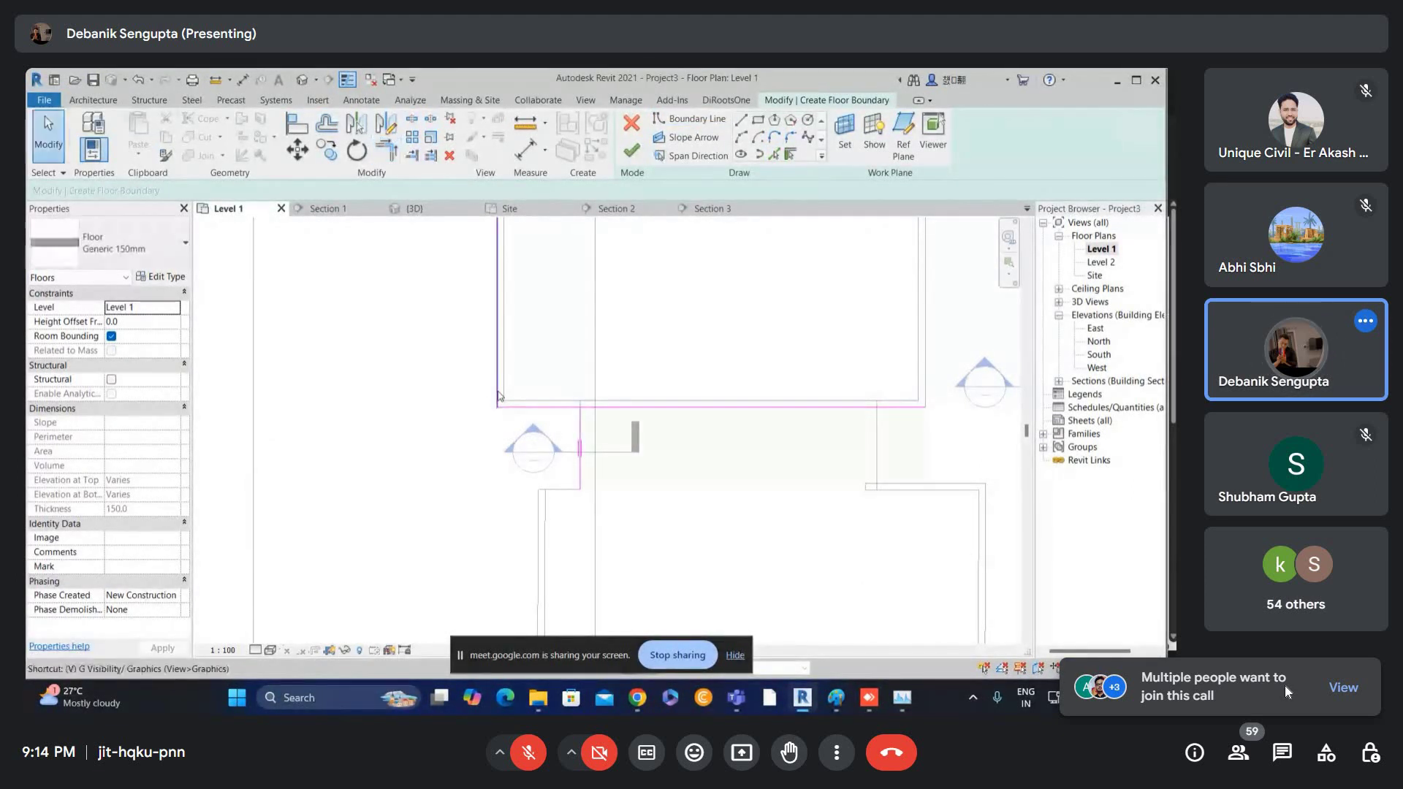
key("g")
left_click(727, 187)
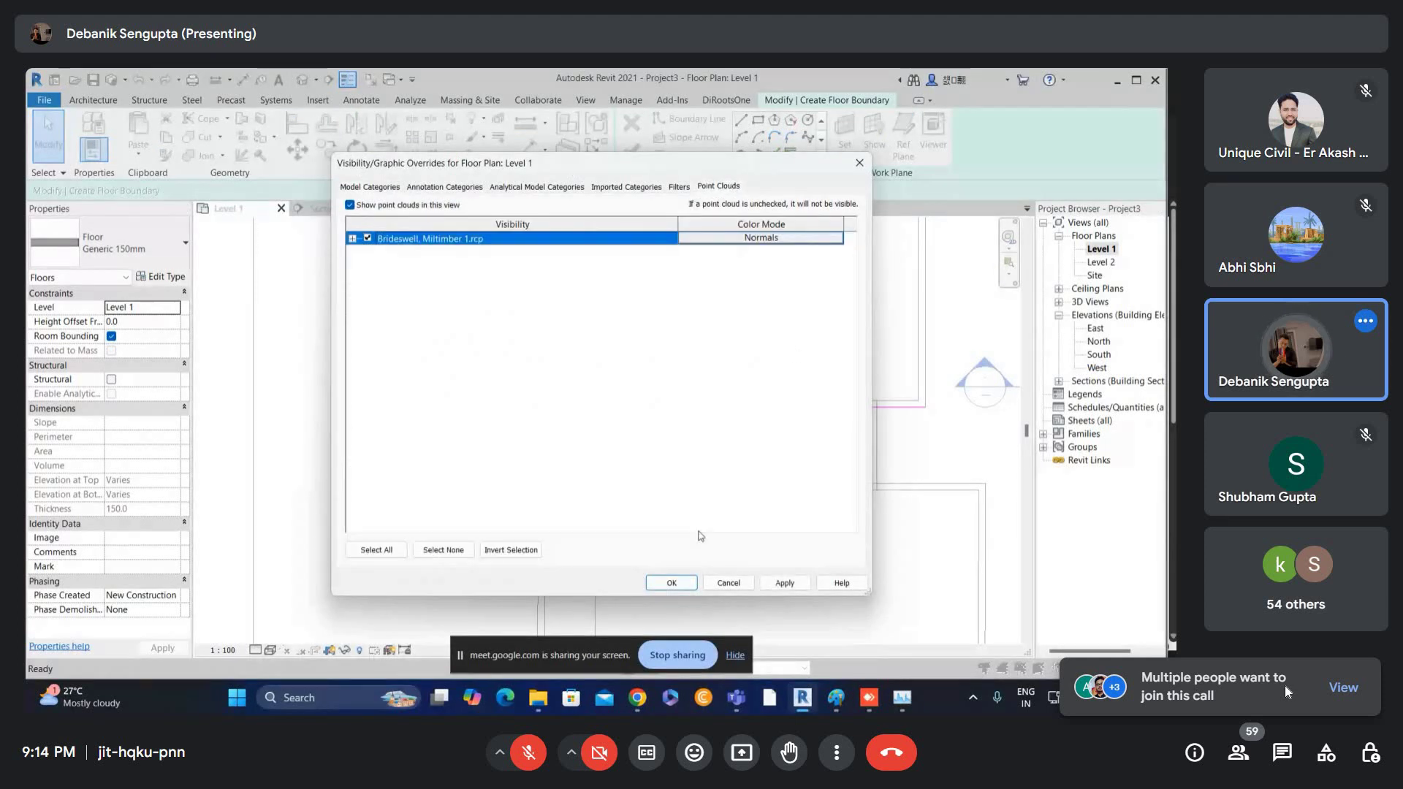
left_click(671, 582)
middle_click_drag(441, 331, 553, 350)
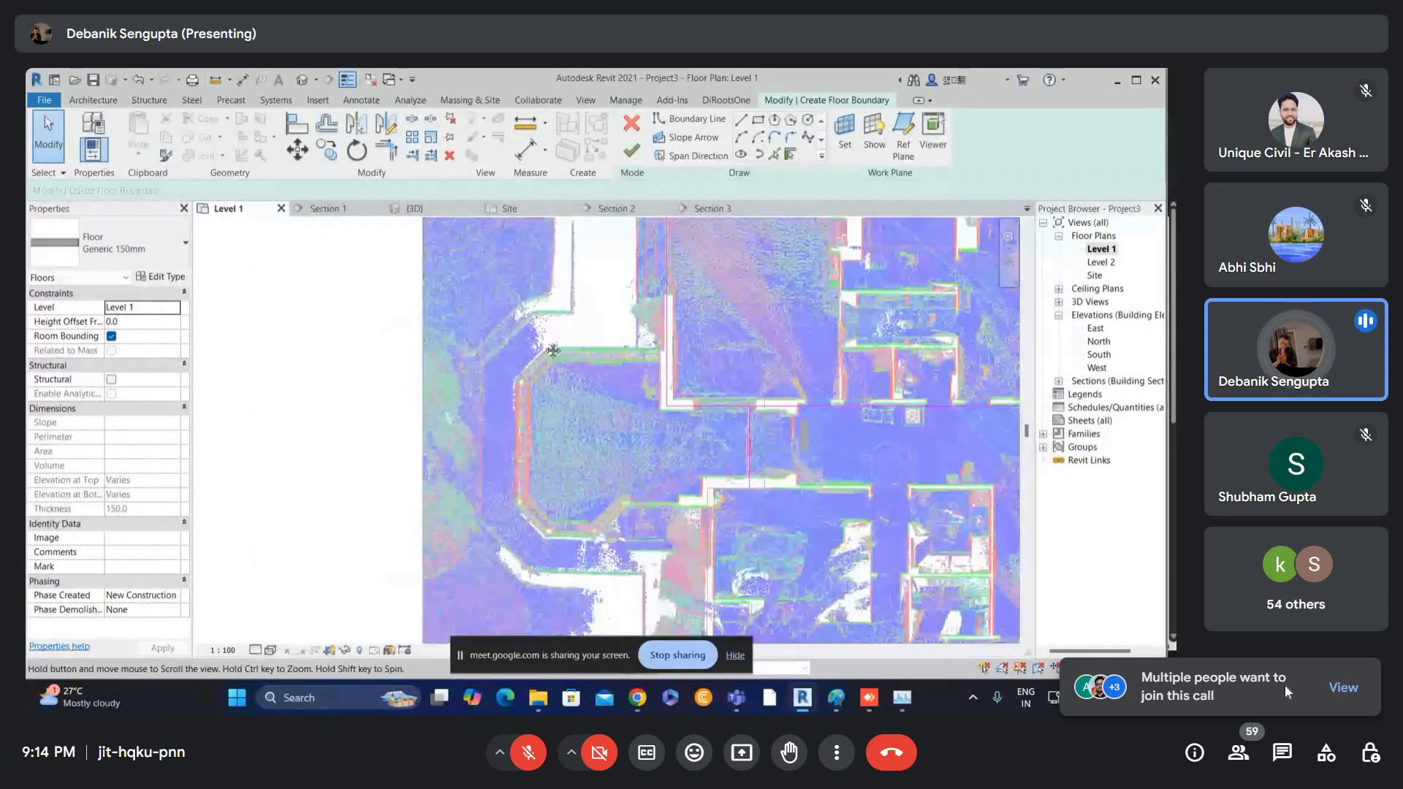
scroll(553, 351, "up", 2)
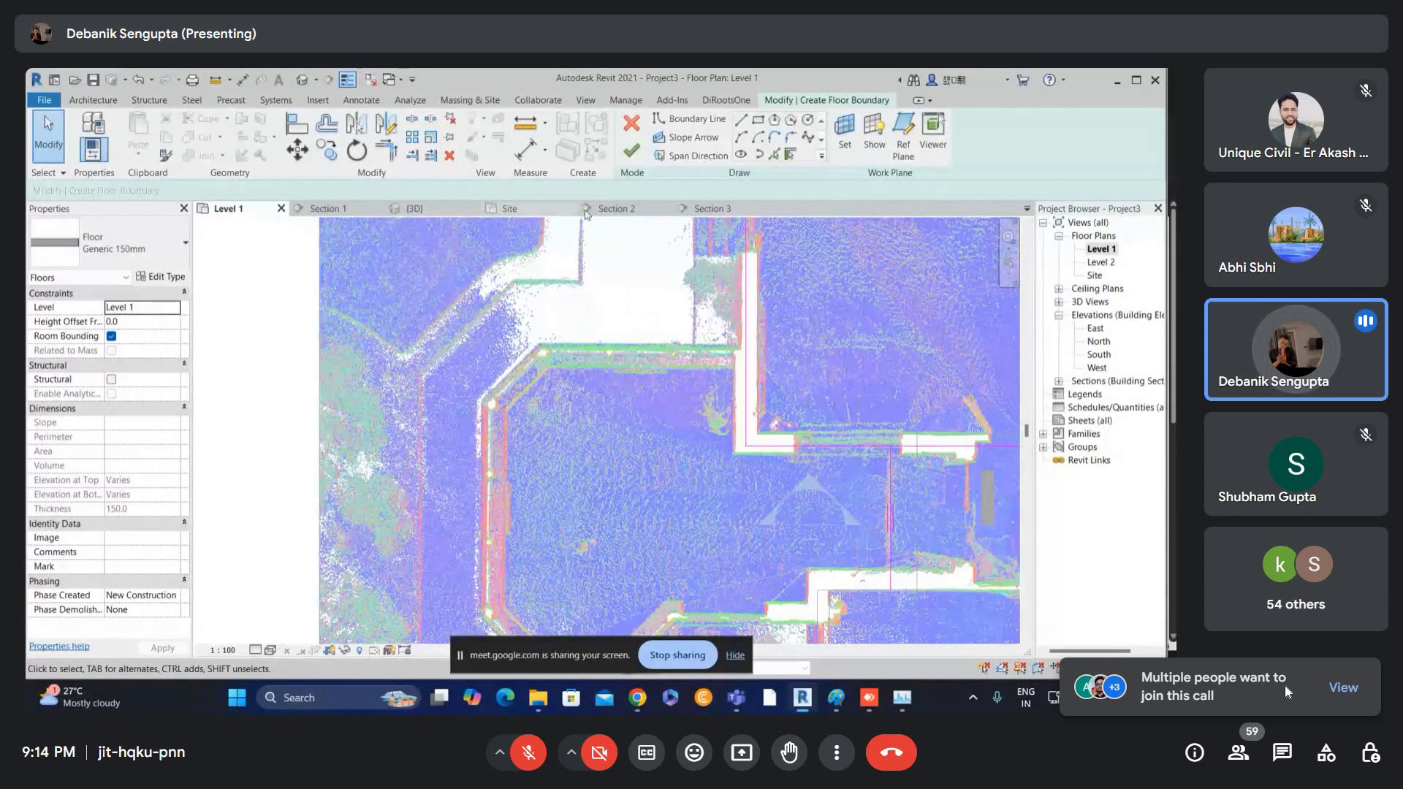
left_click(741, 120)
scroll(743, 355, "up", 3)
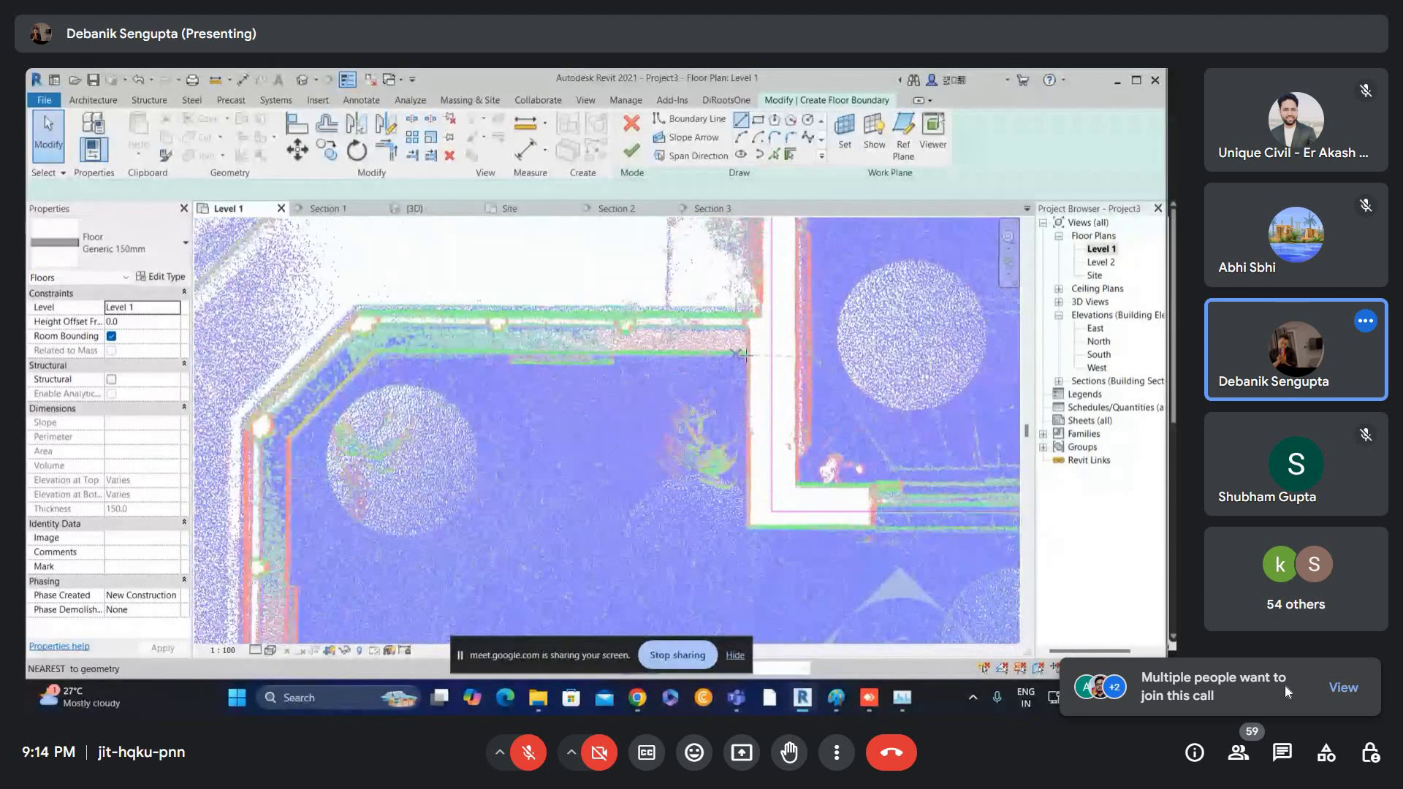
left_click(745, 356)
key("Escape")
key("Escape")
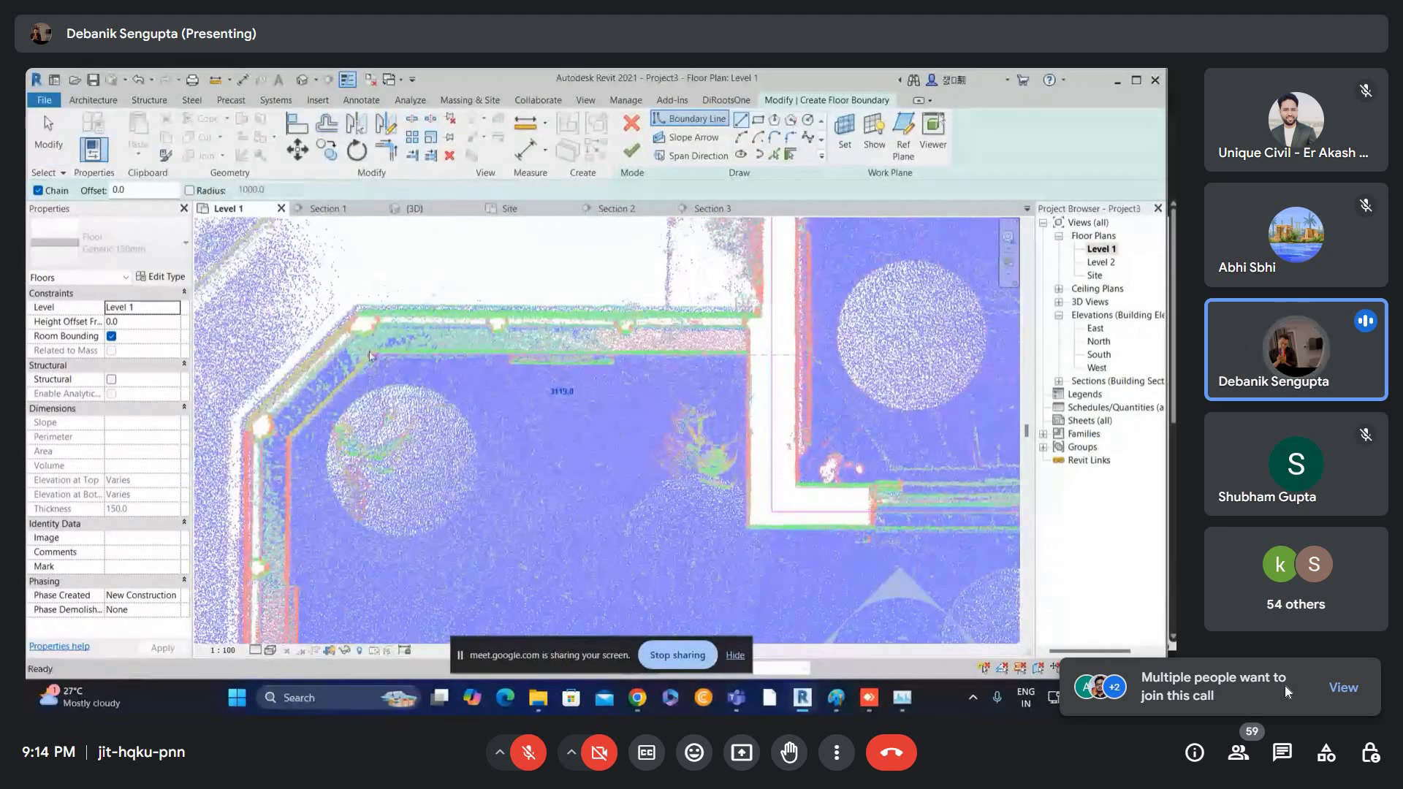
- Examine the inner wall edges and corners of the angled bay room in the point cloud
scroll(387, 336, "up", 3)
scroll(373, 315, "up", 5)
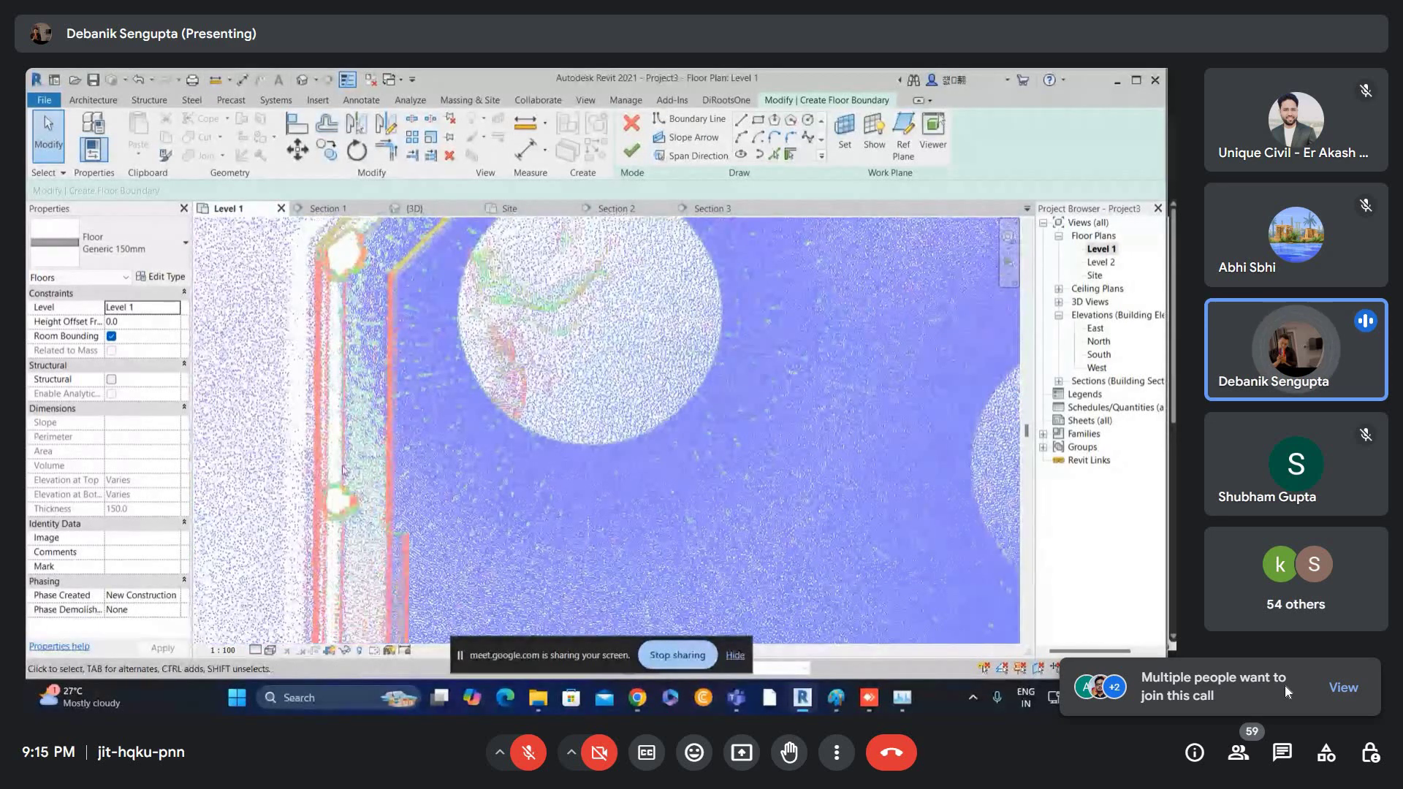
scroll(378, 280, "down", 2)
middle_click_drag(391, 403, 385, 252)
middle_click_drag(399, 545, 371, 459)
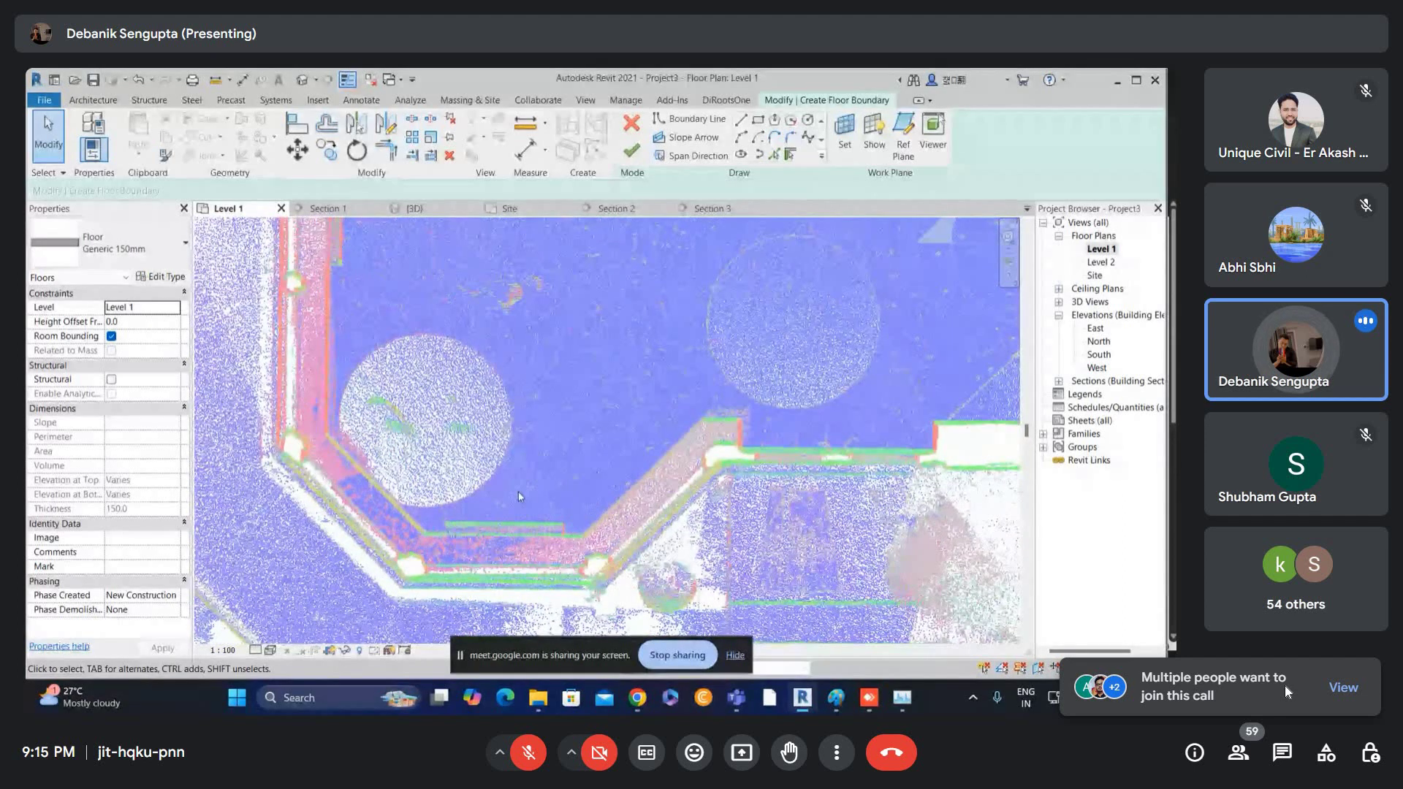
scroll(519, 492, "down", 2)
middle_click_drag(532, 250, 483, 468)
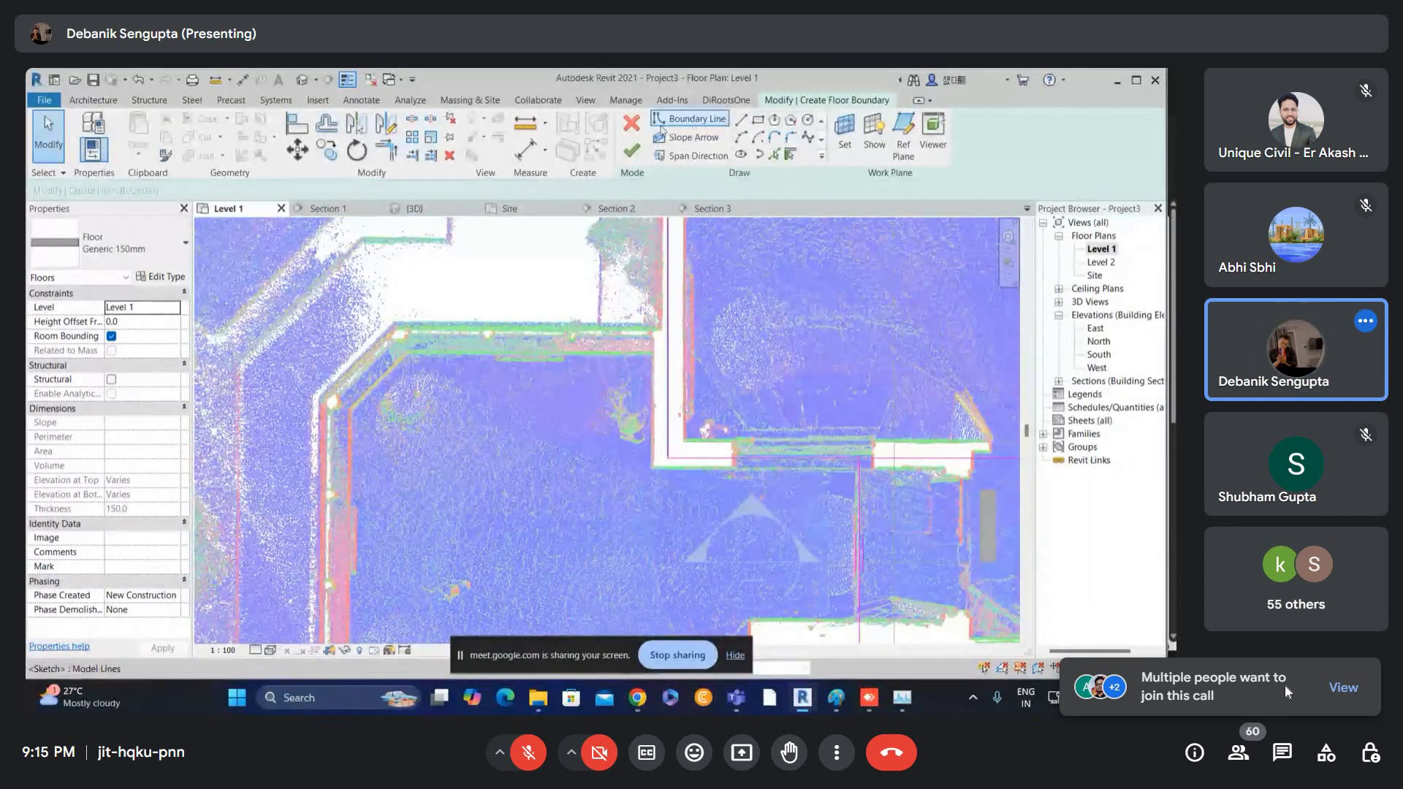
- Draw chained floor boundary lines along the bay room's upper inner wall face and its upper-left diagonal wall
key("l")
key("i")
left_click(668, 348)
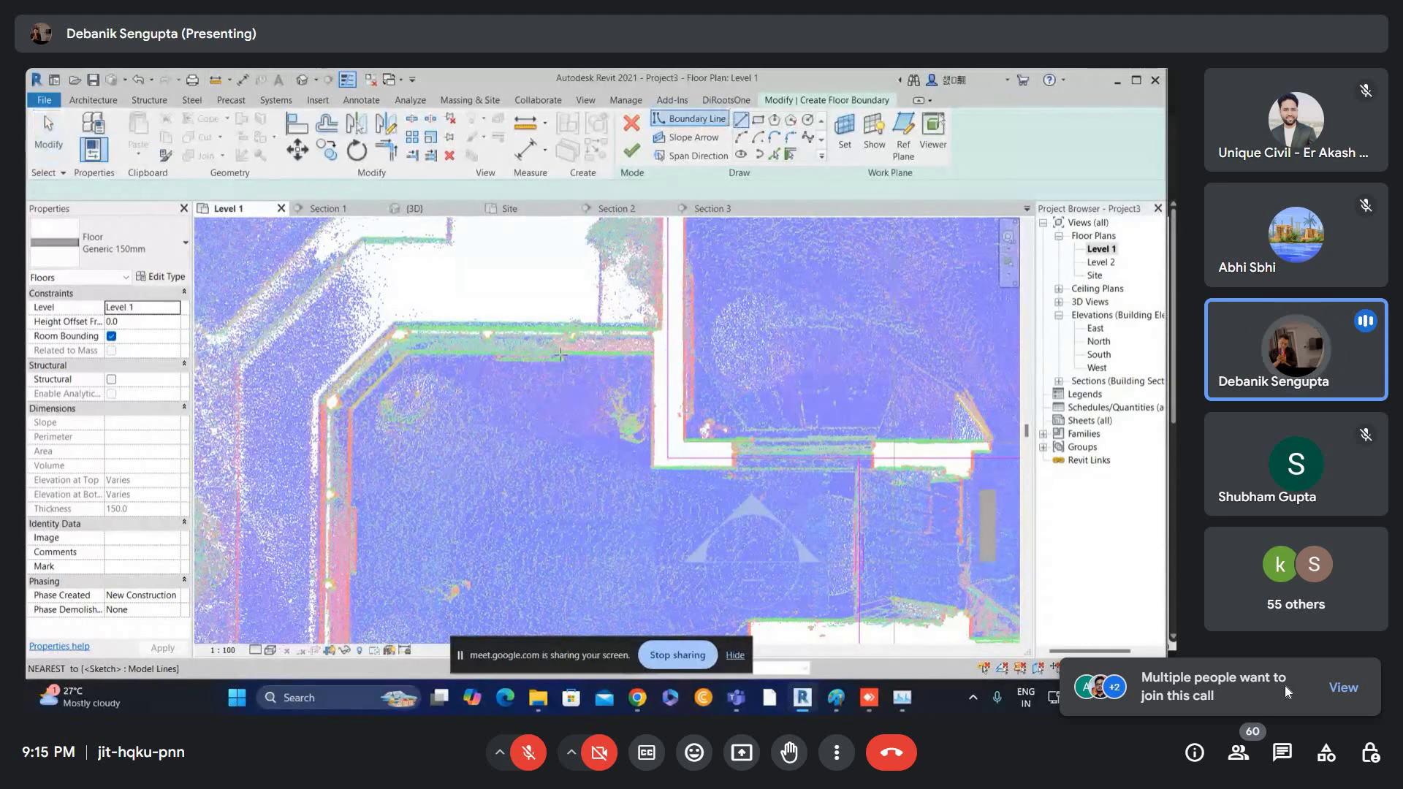
scroll(323, 369, "up", 2)
scroll(372, 378, "up", 1)
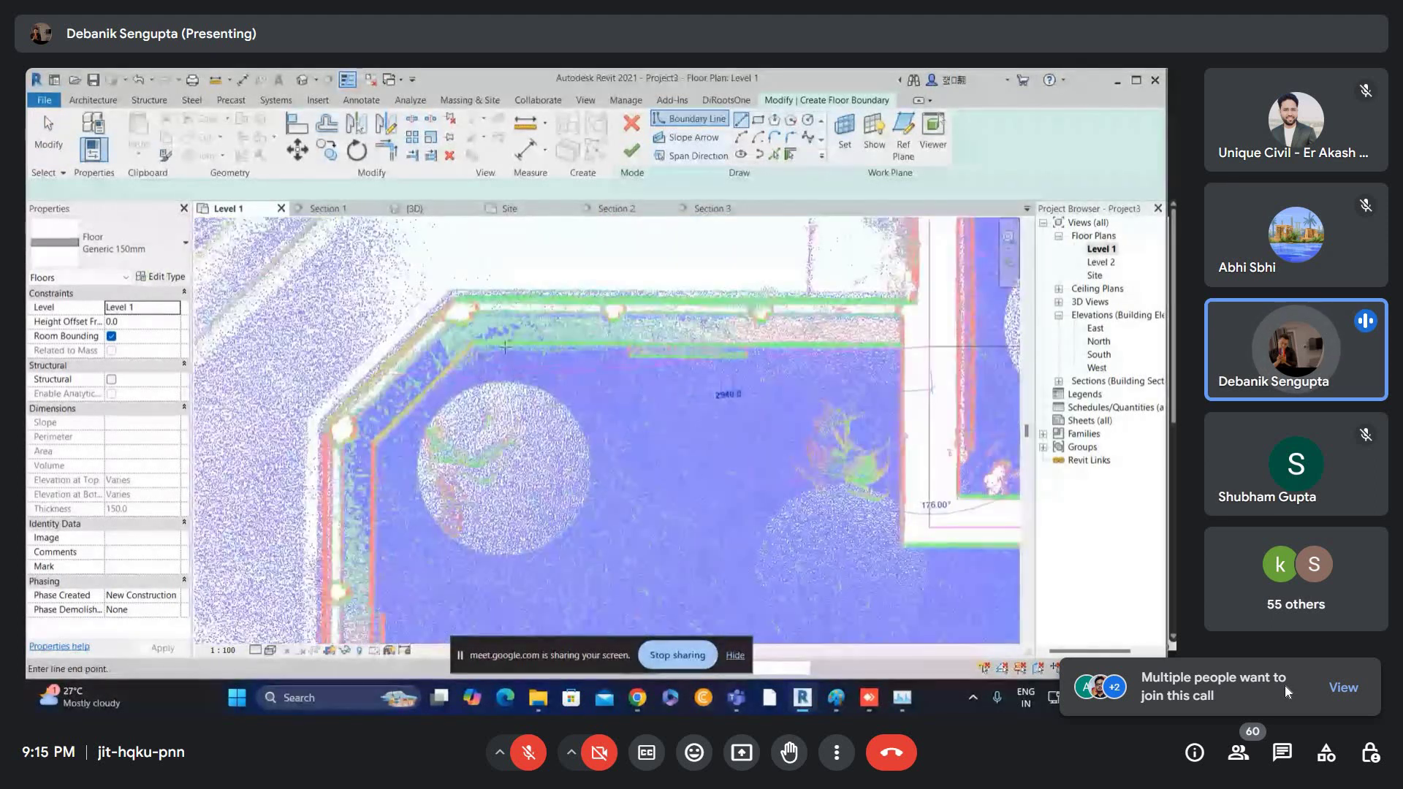
left_click(472, 344)
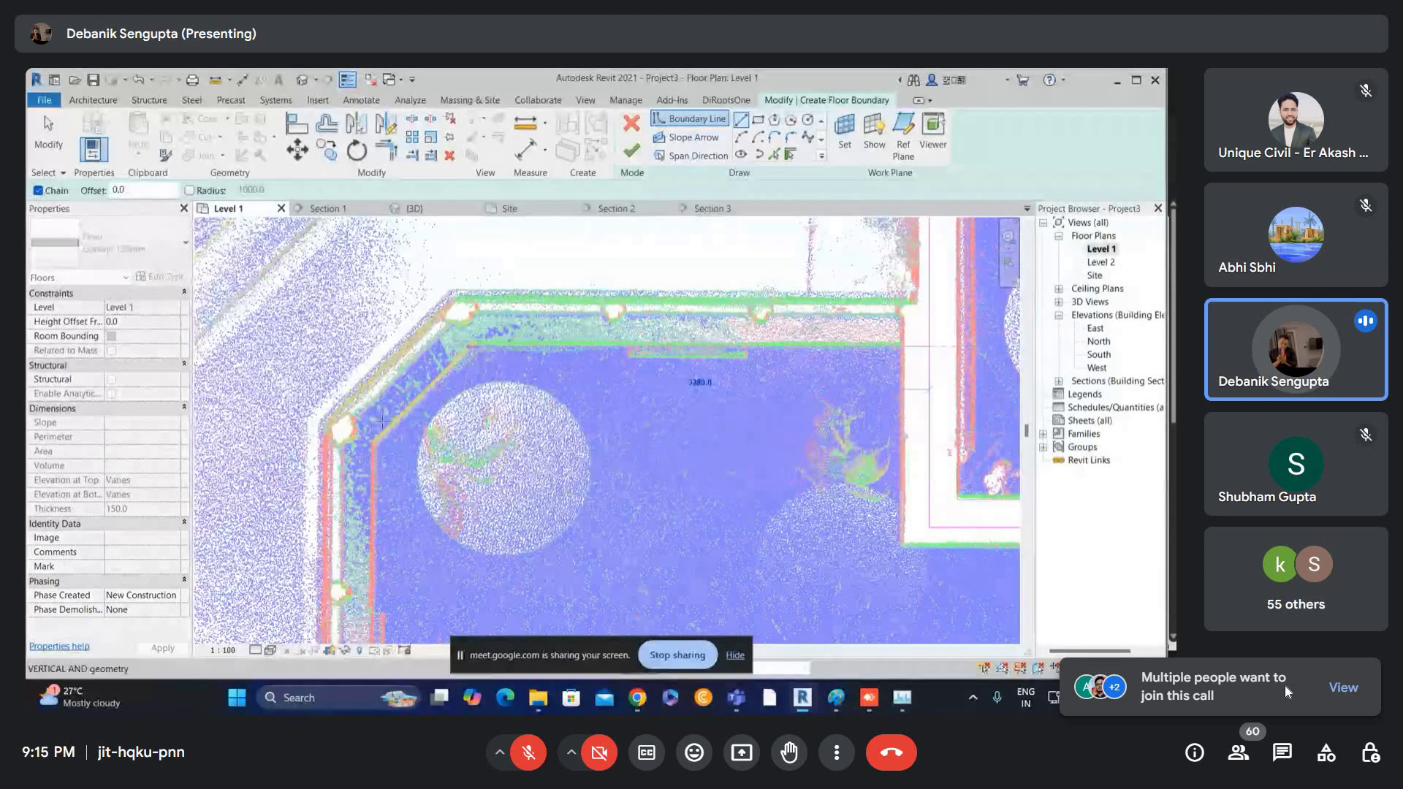
left_click(376, 447)
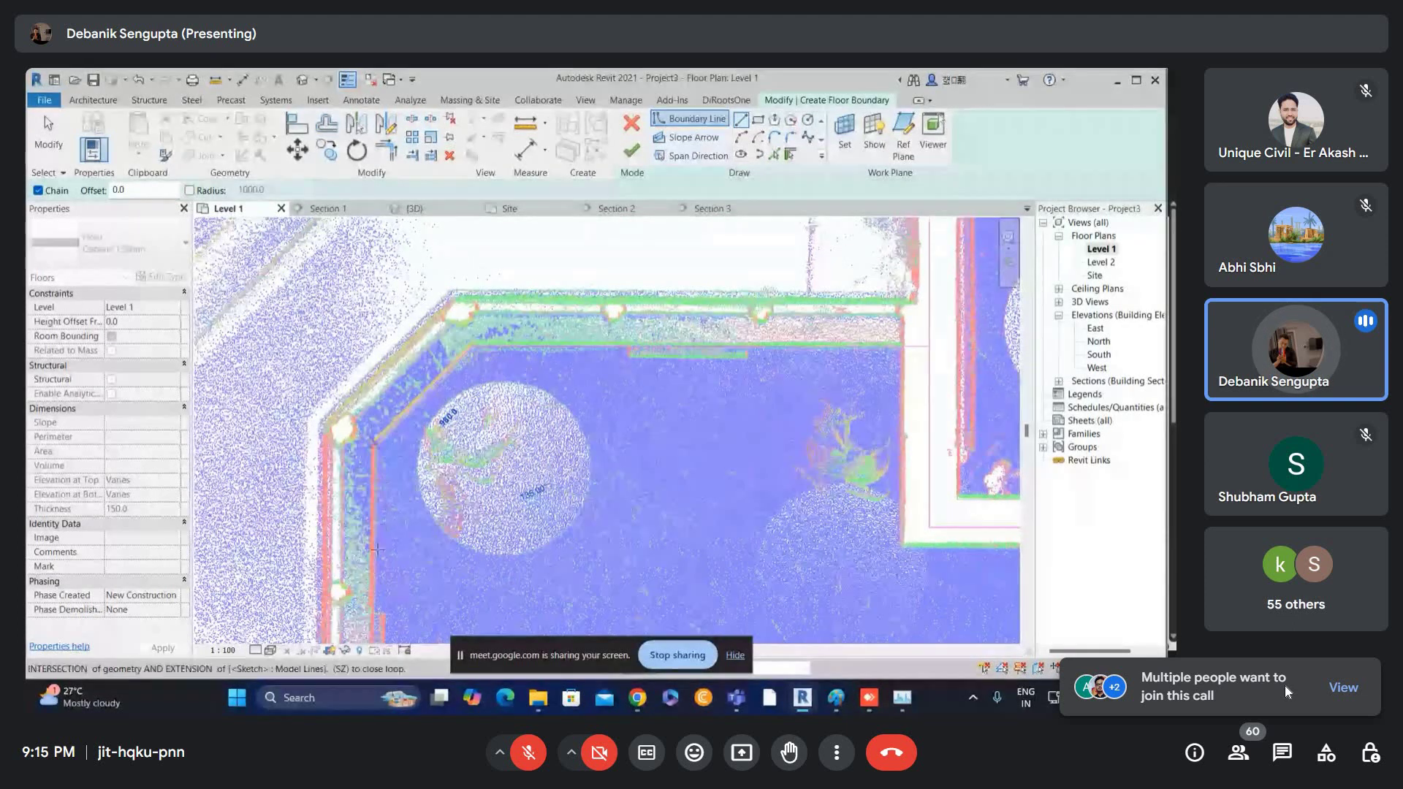
- Continue the floor boundary down the bay room's left inner wall face to its lower-left corner and end the chain
middle_click_drag(375, 560, 401, 331)
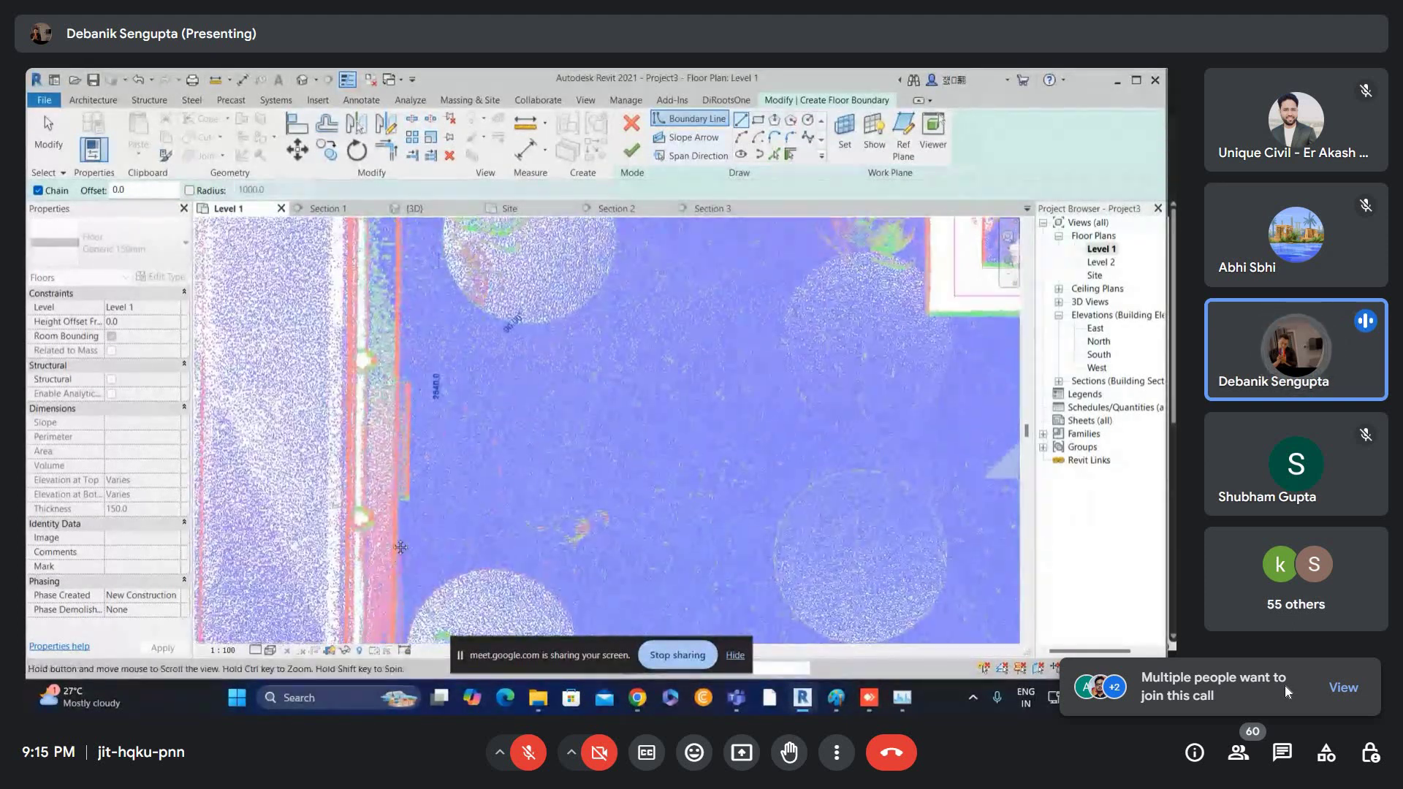
middle_click_drag(391, 567, 409, 368)
scroll(410, 447, "up", 1)
scroll(407, 477, "up", 2)
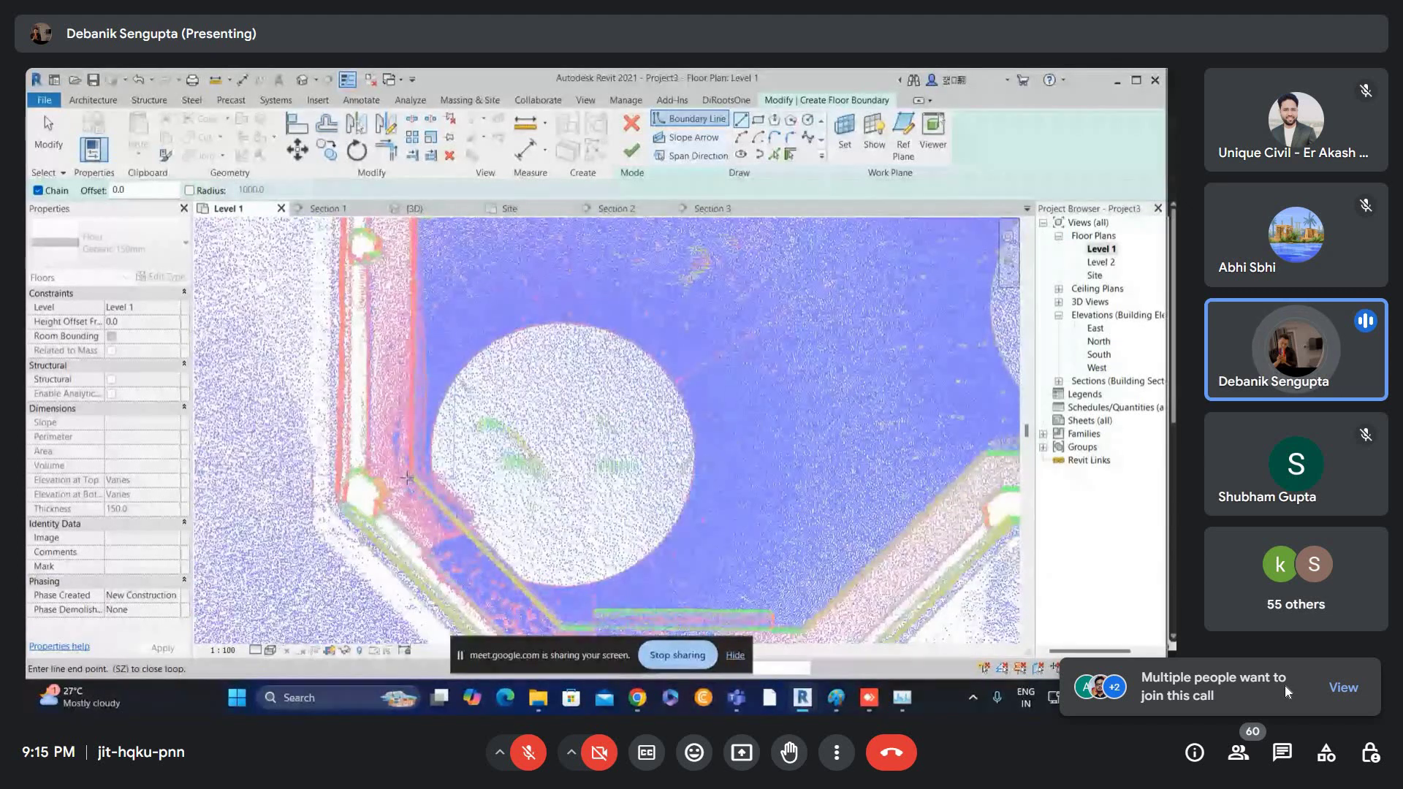
scroll(407, 477, "up", 2)
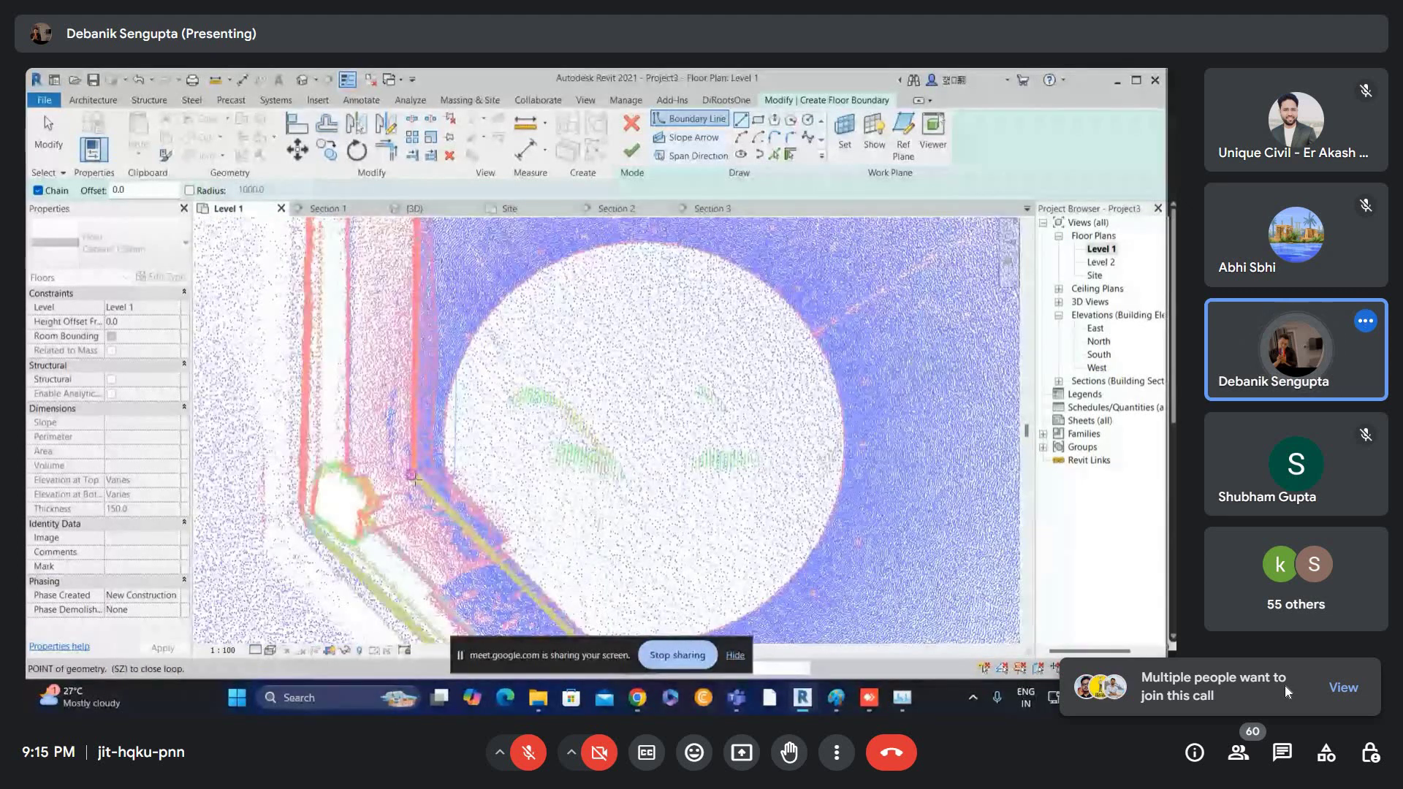
left_click(413, 476)
scroll(425, 431, "down", 2)
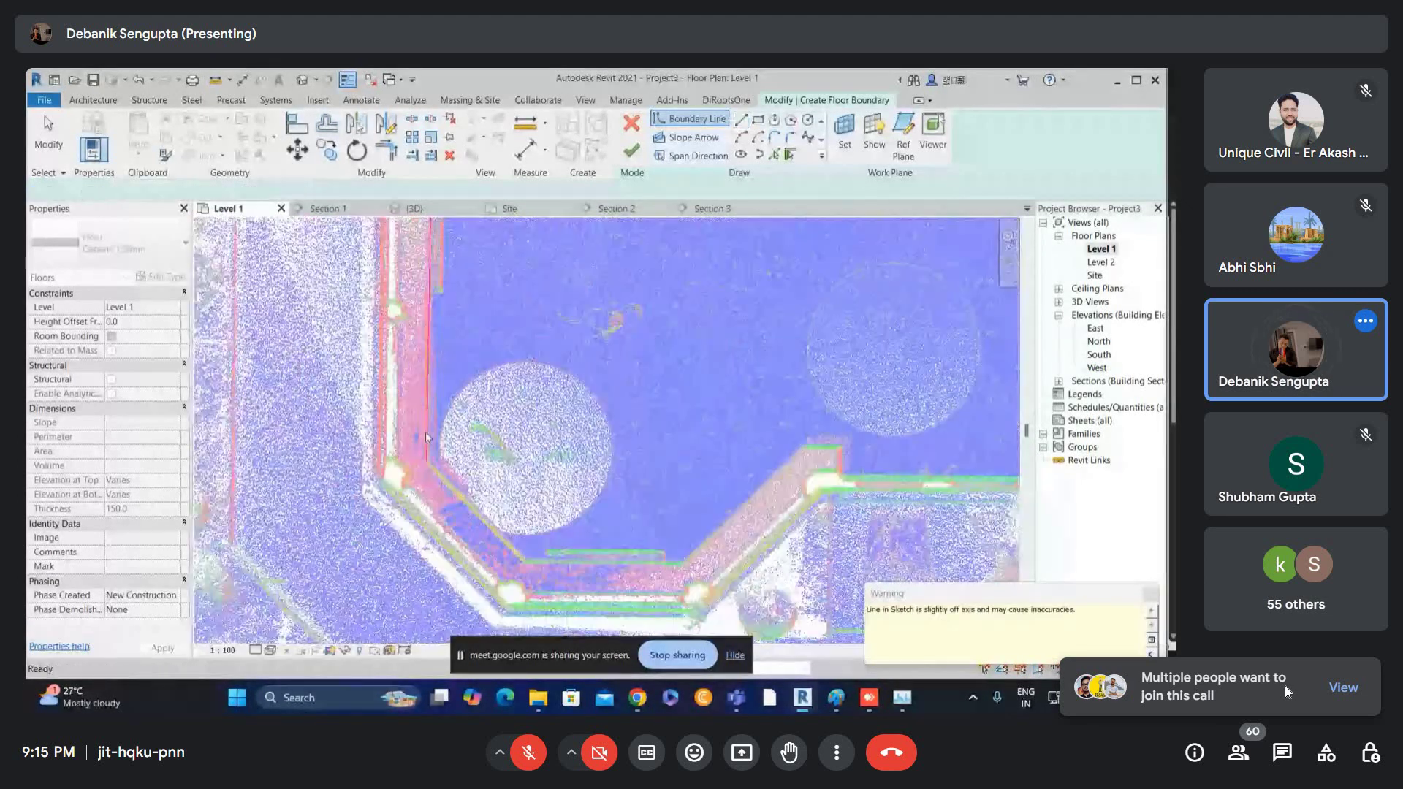
key("Escape")
key("Escape")
scroll(426, 409, "down", 2)
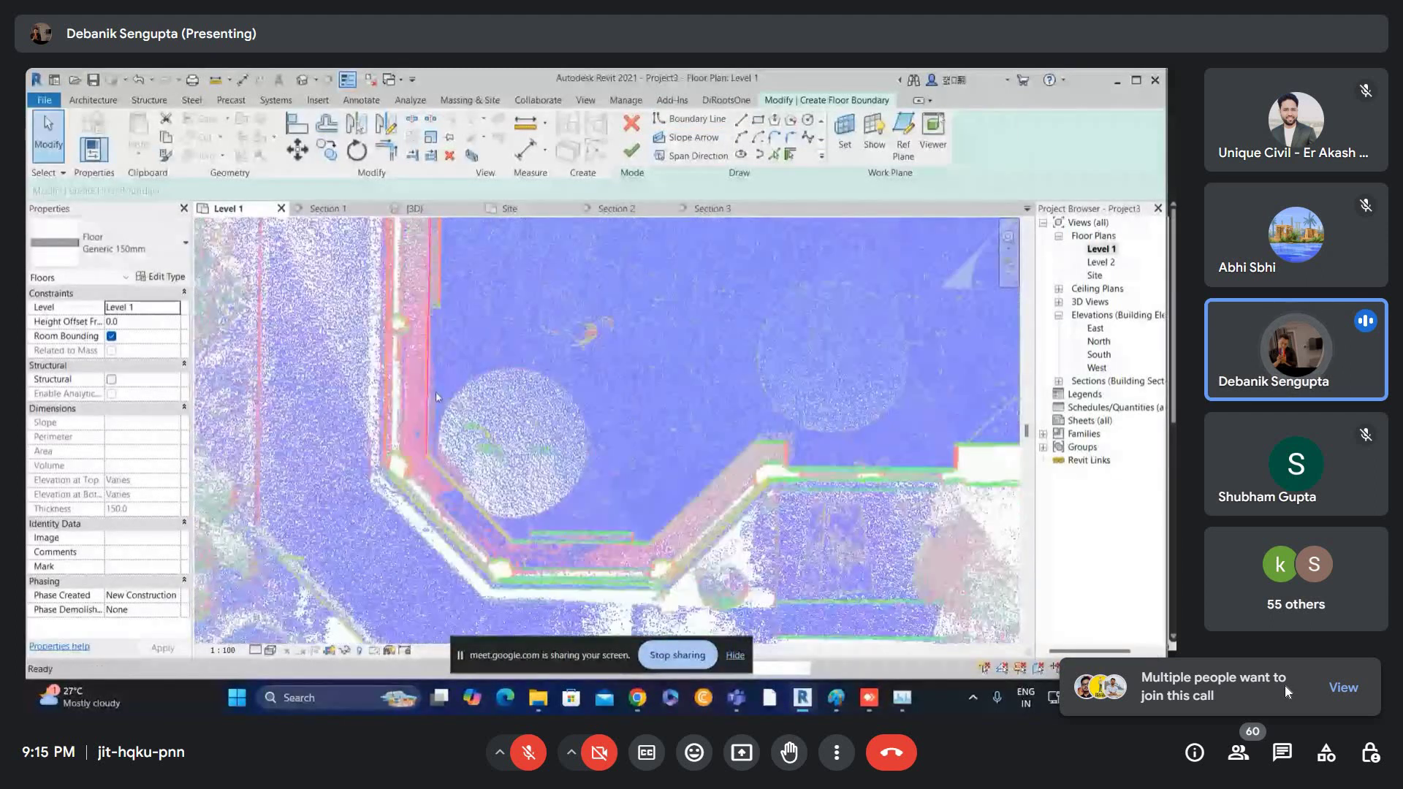
- Draw chained floor boundary lines along the bay room's lower-left diagonal wall and its bottom inner wall face
scroll(436, 392, "down", 1)
key("Return")
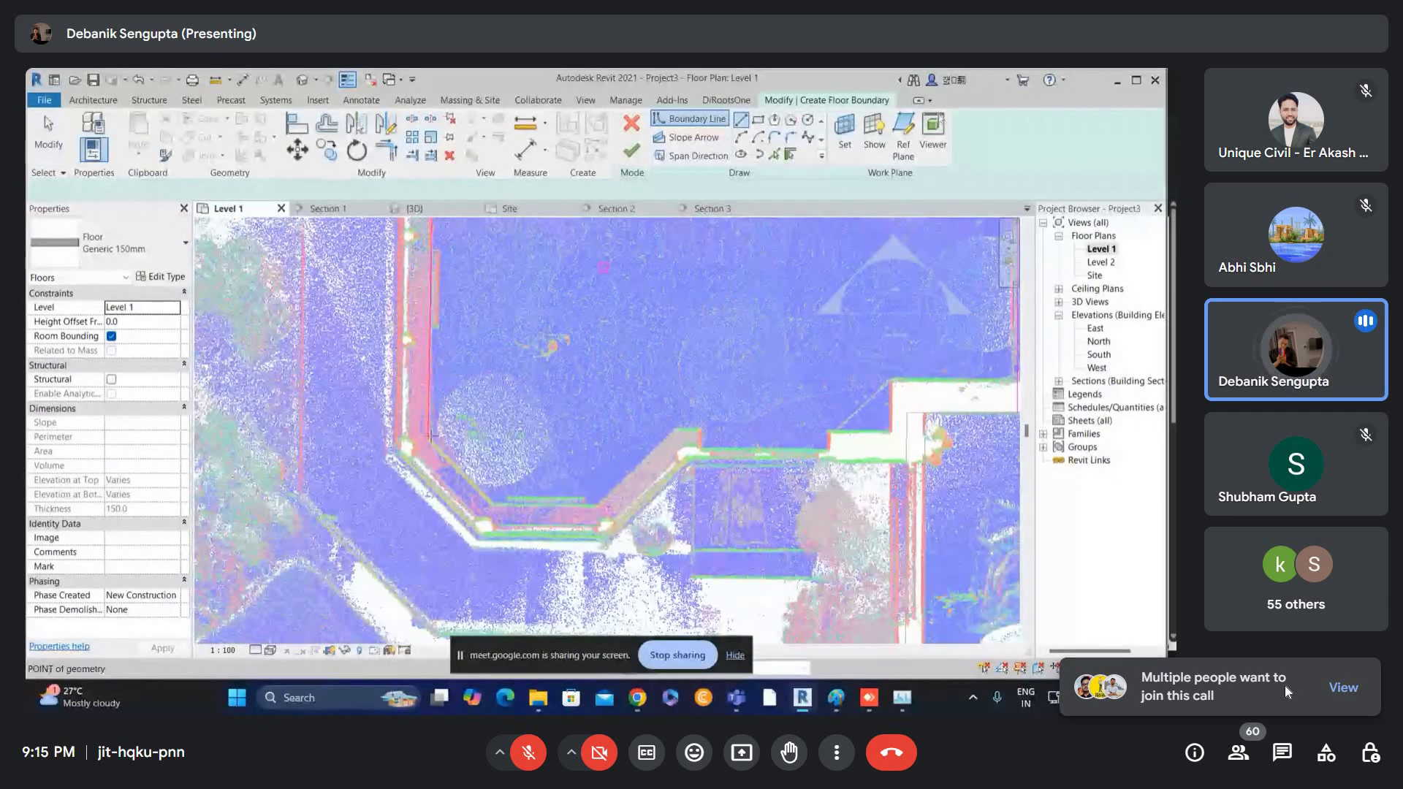
scroll(428, 440, "up", 3)
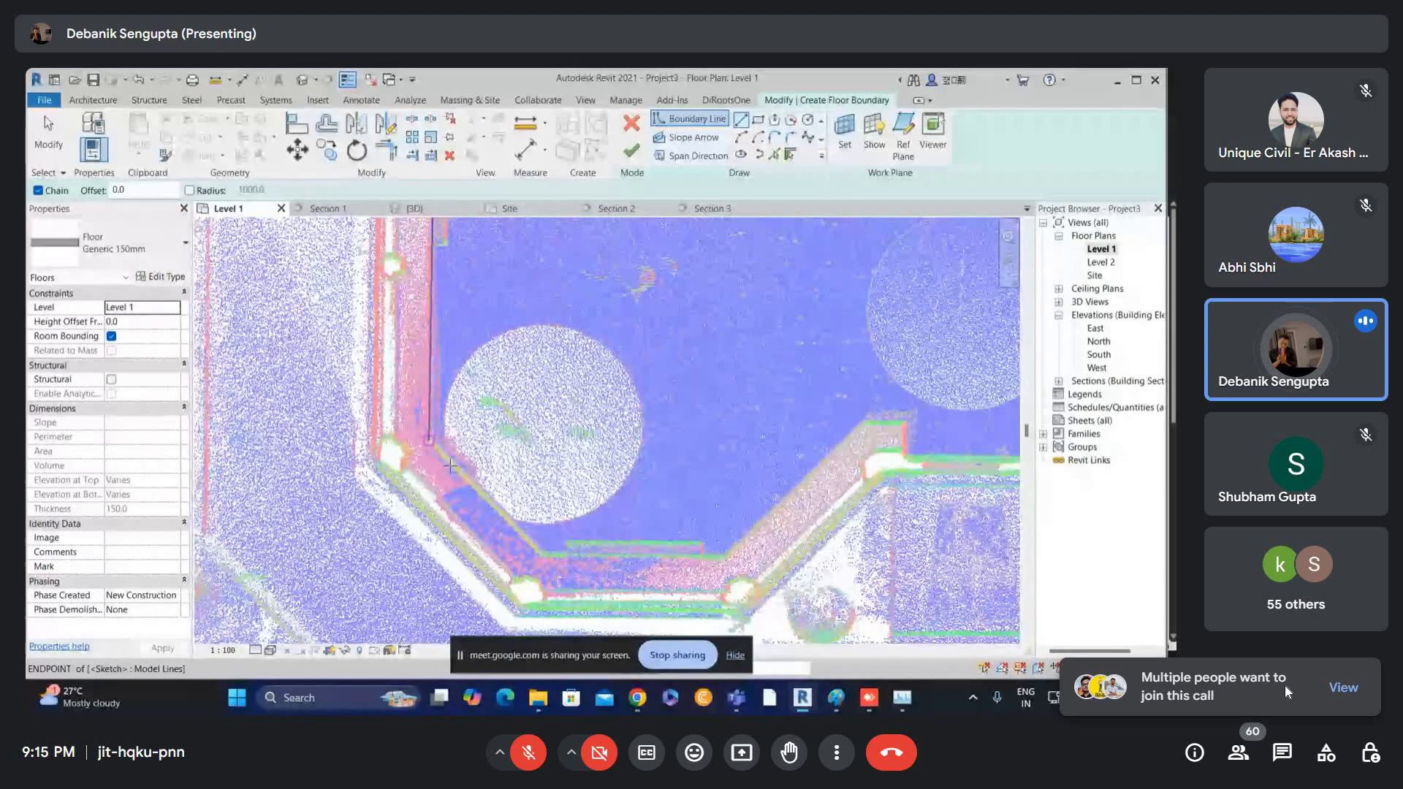
left_click(539, 557)
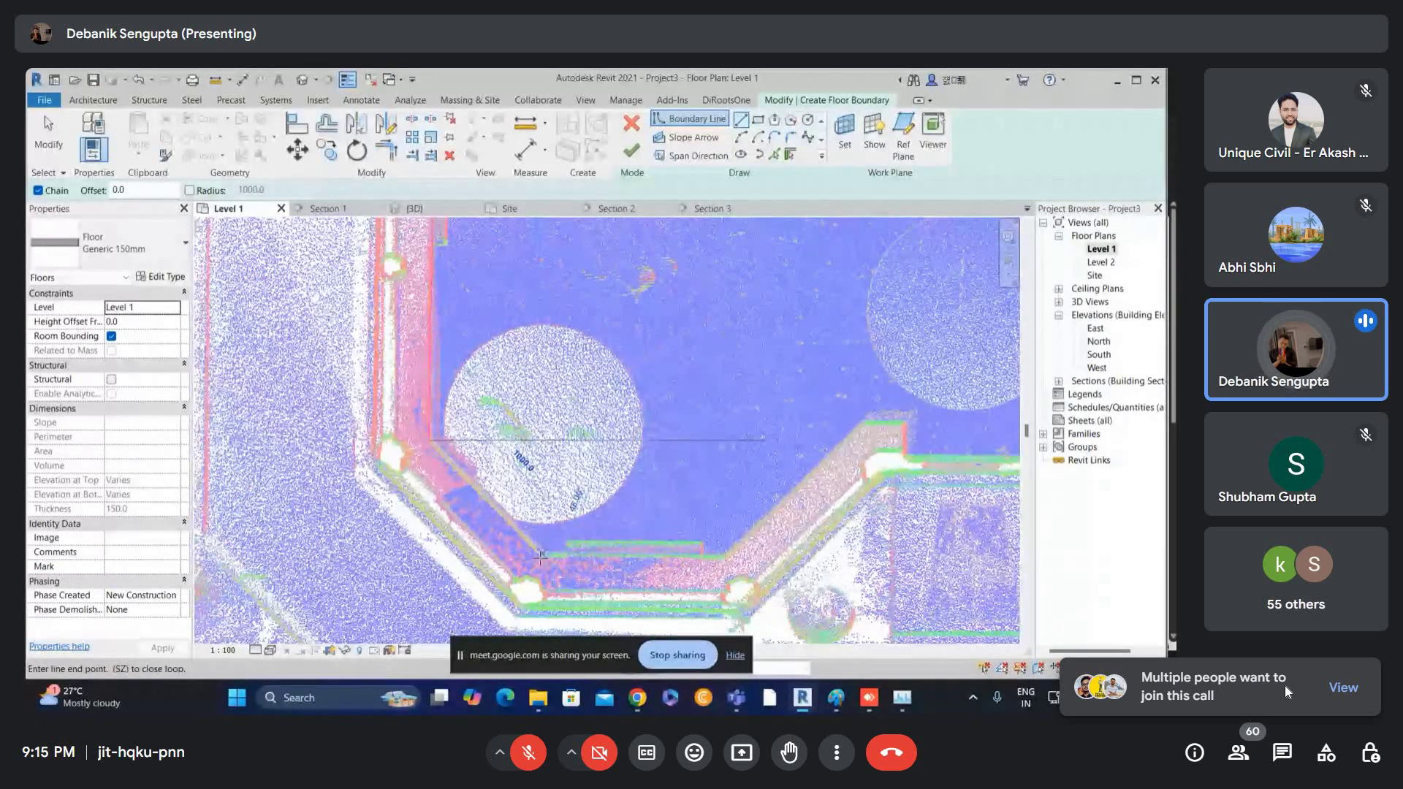
left_click(722, 557)
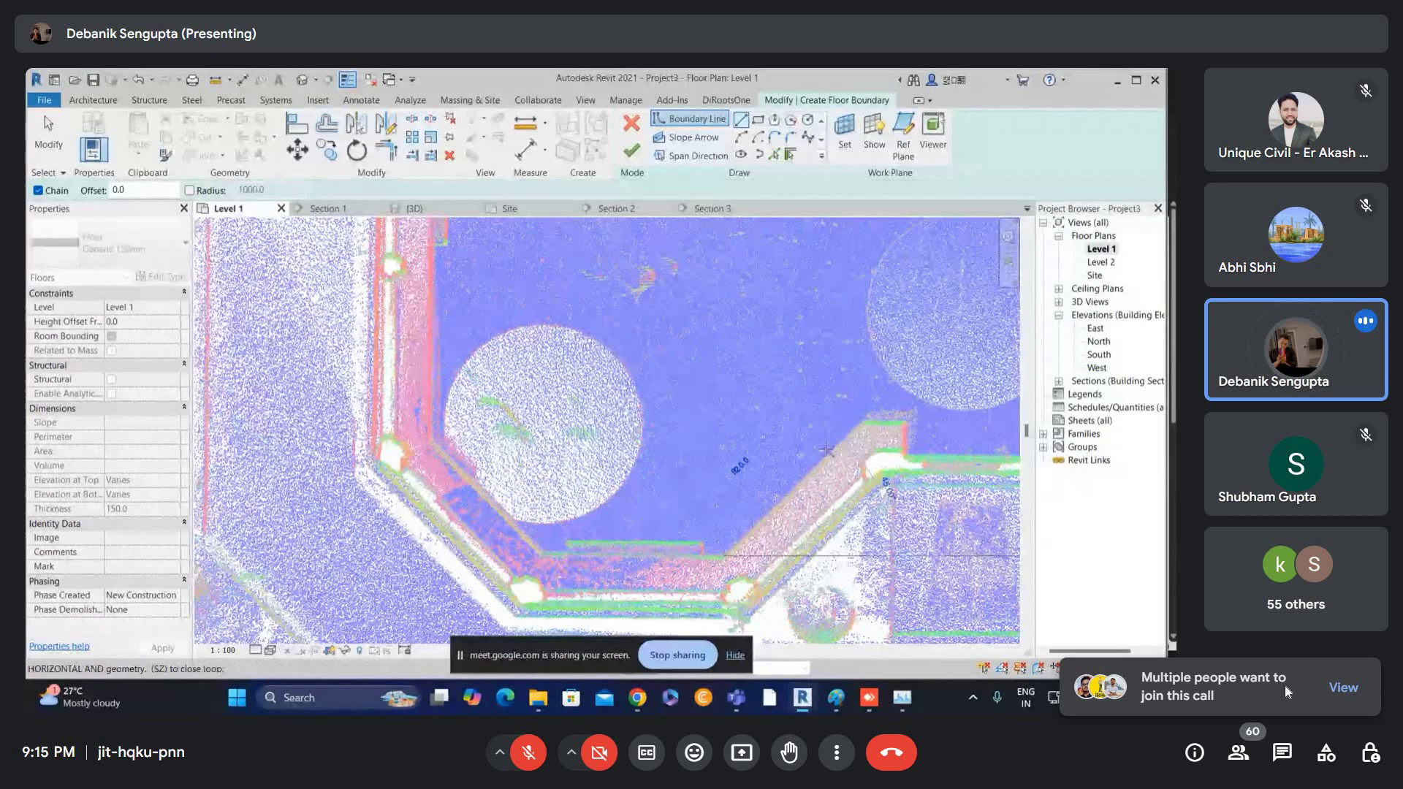
- Continue the floor boundary along the lower-right diagonal and the stepped wall faces toward the inner corner, and end the chain
middle_click_drag(832, 454, 250, 444)
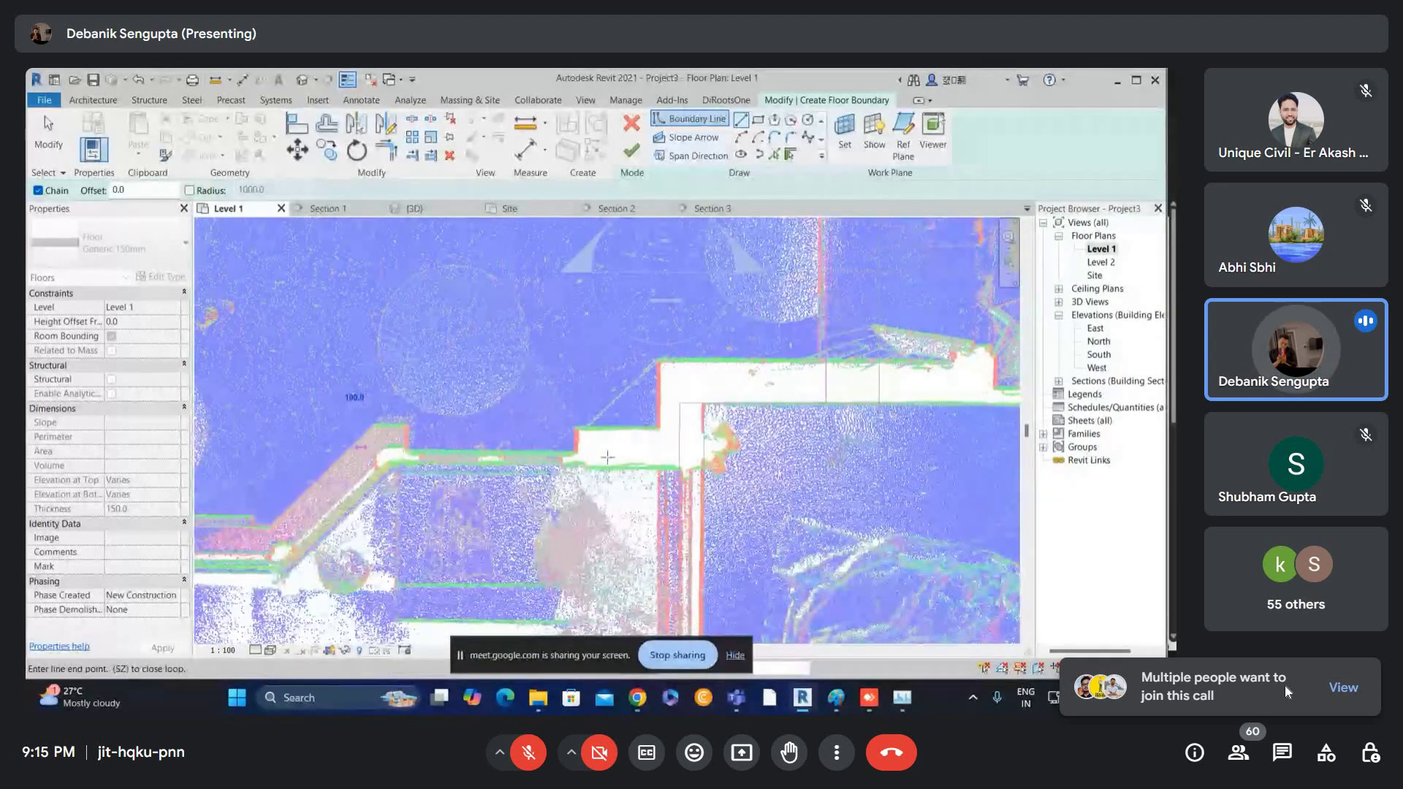
scroll(570, 447, "up", 1)
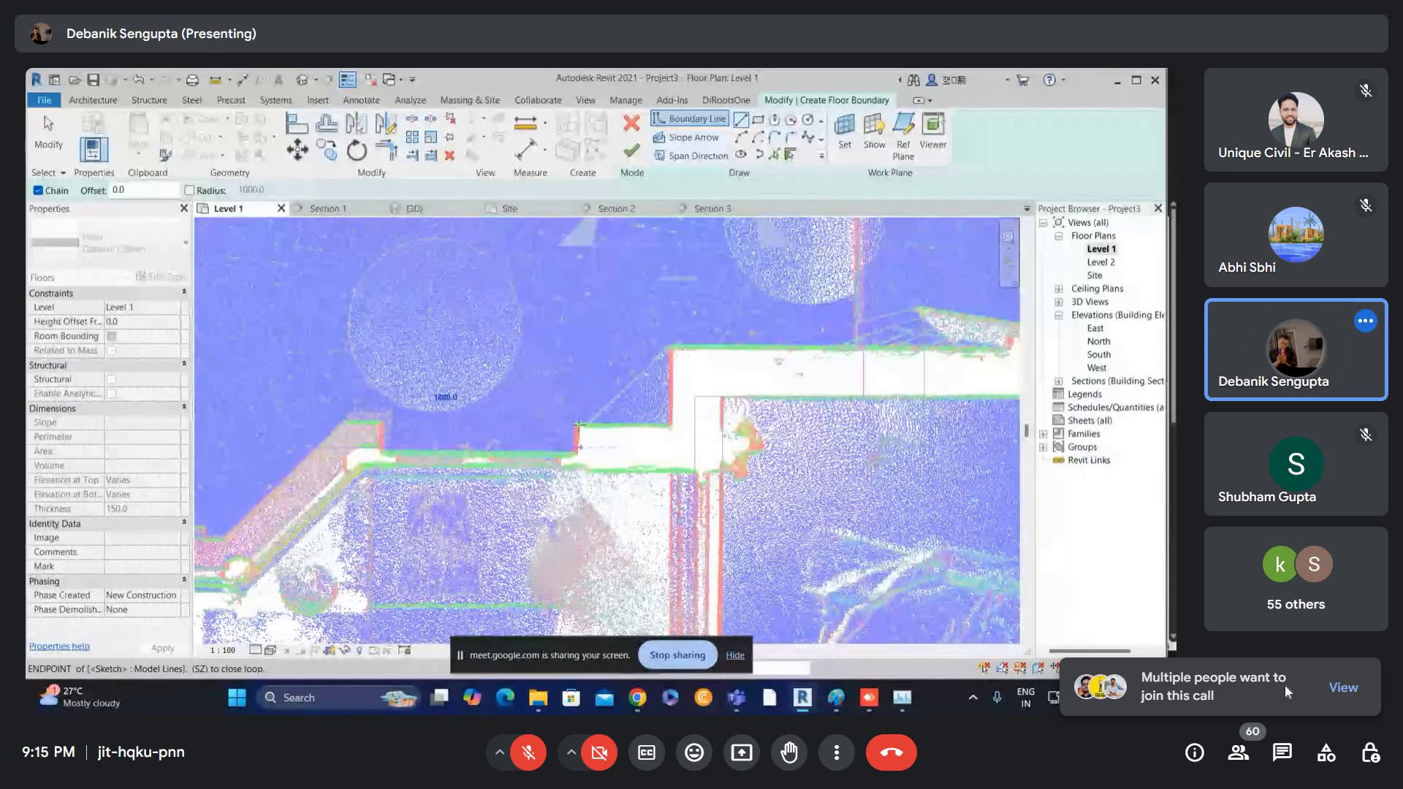
left_click(576, 447)
left_click(576, 425)
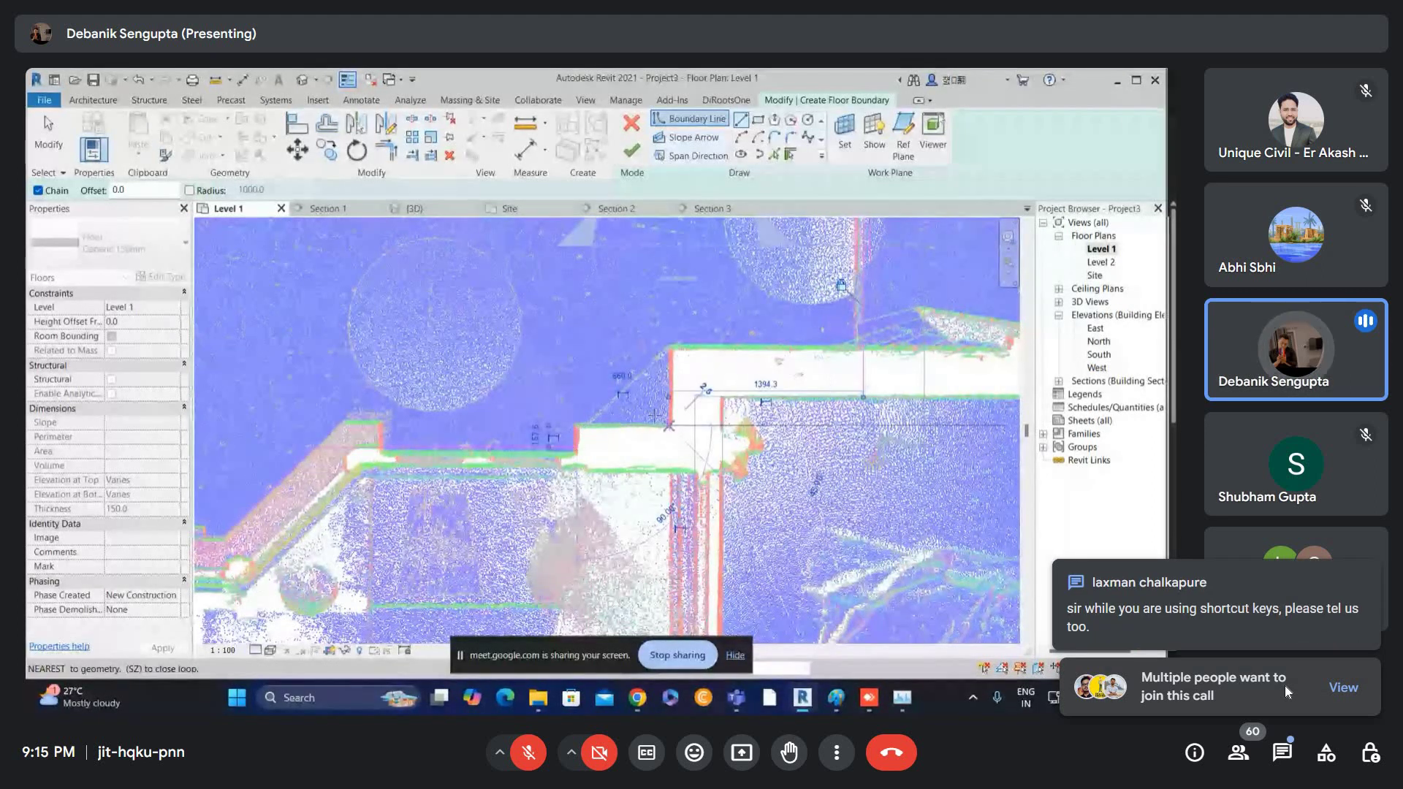
scroll(654, 409, "down", 1)
key("Escape")
scroll(660, 410, "down", 1)
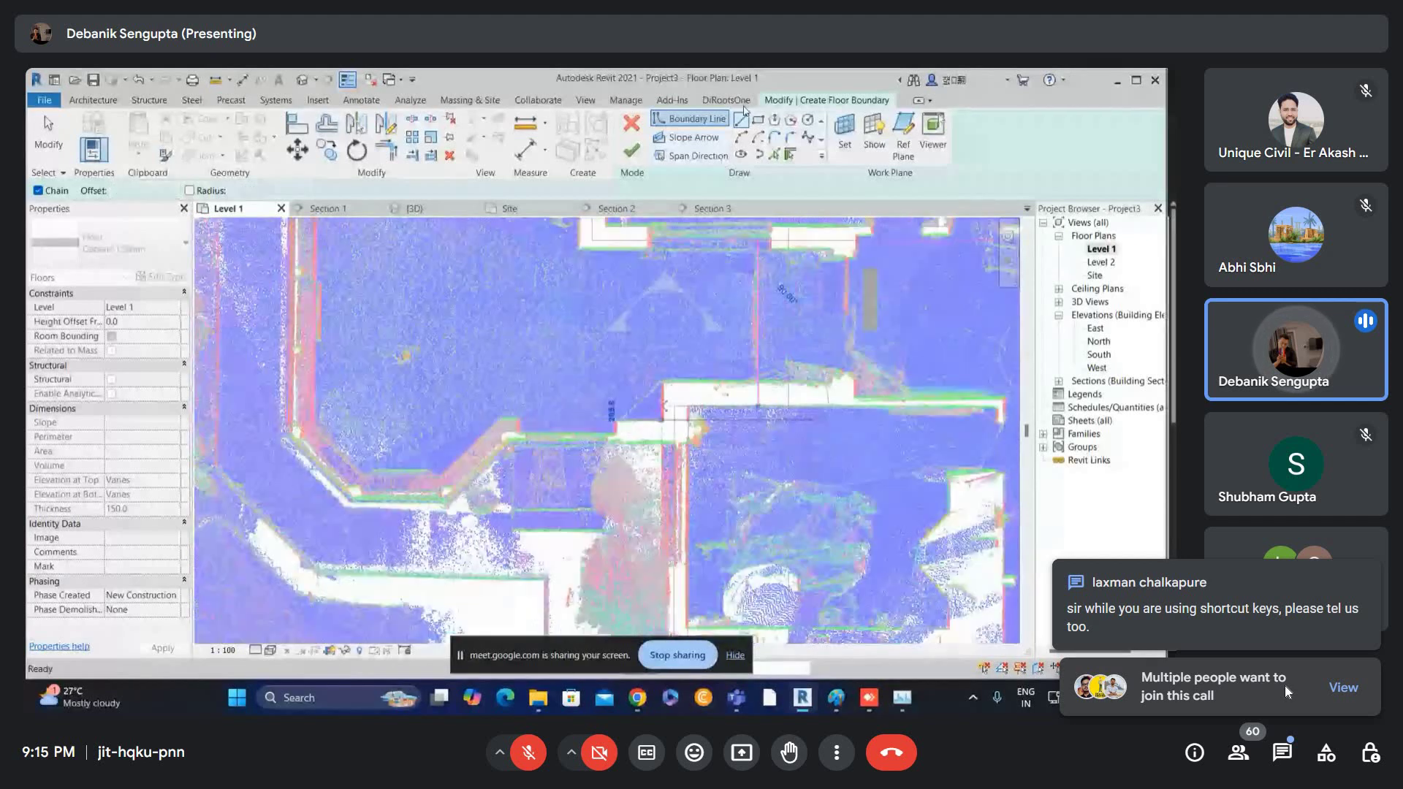
key("Escape")
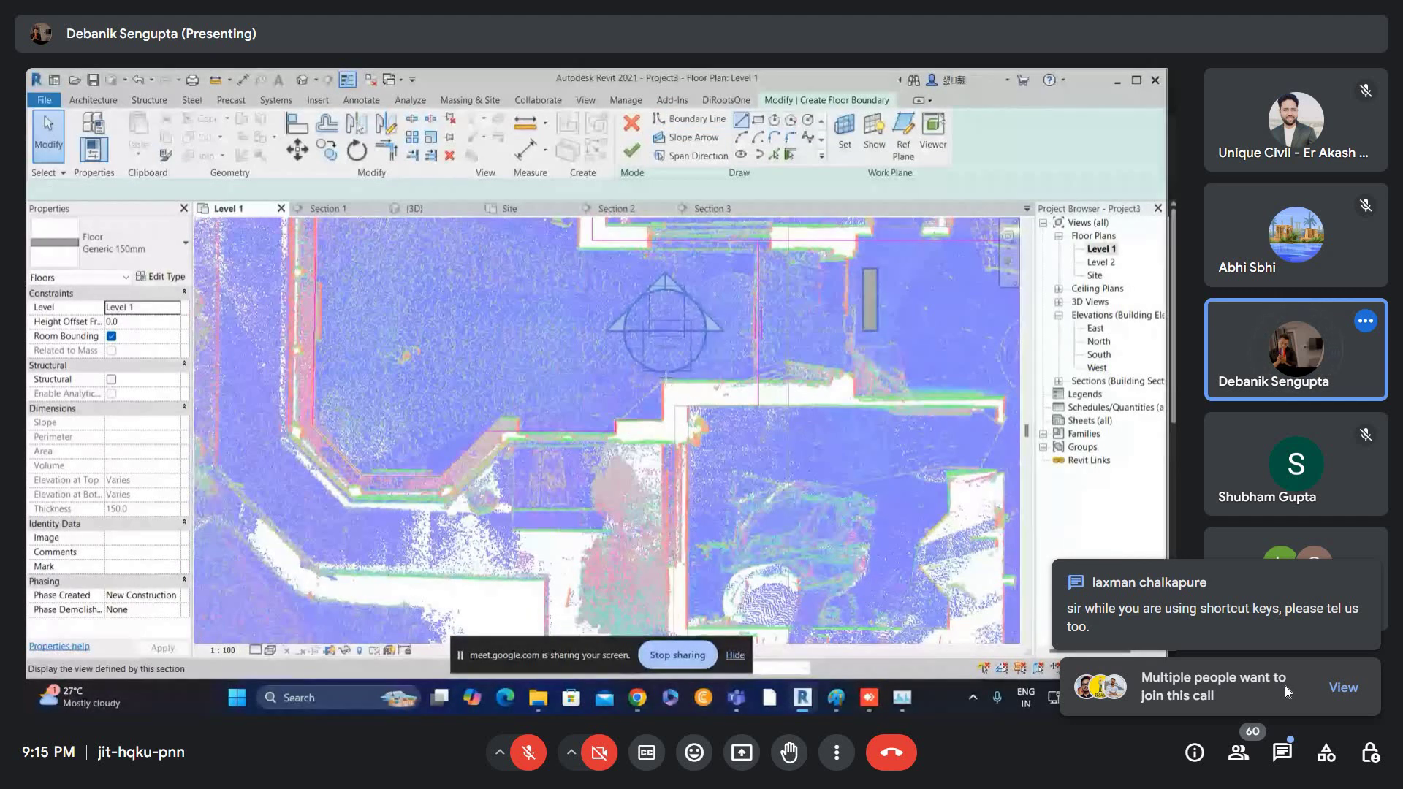
- Draw a horizontal boundary line from the upper step corner along the wall face and trim it to the vertical boundary line on the right
left_click(664, 380)
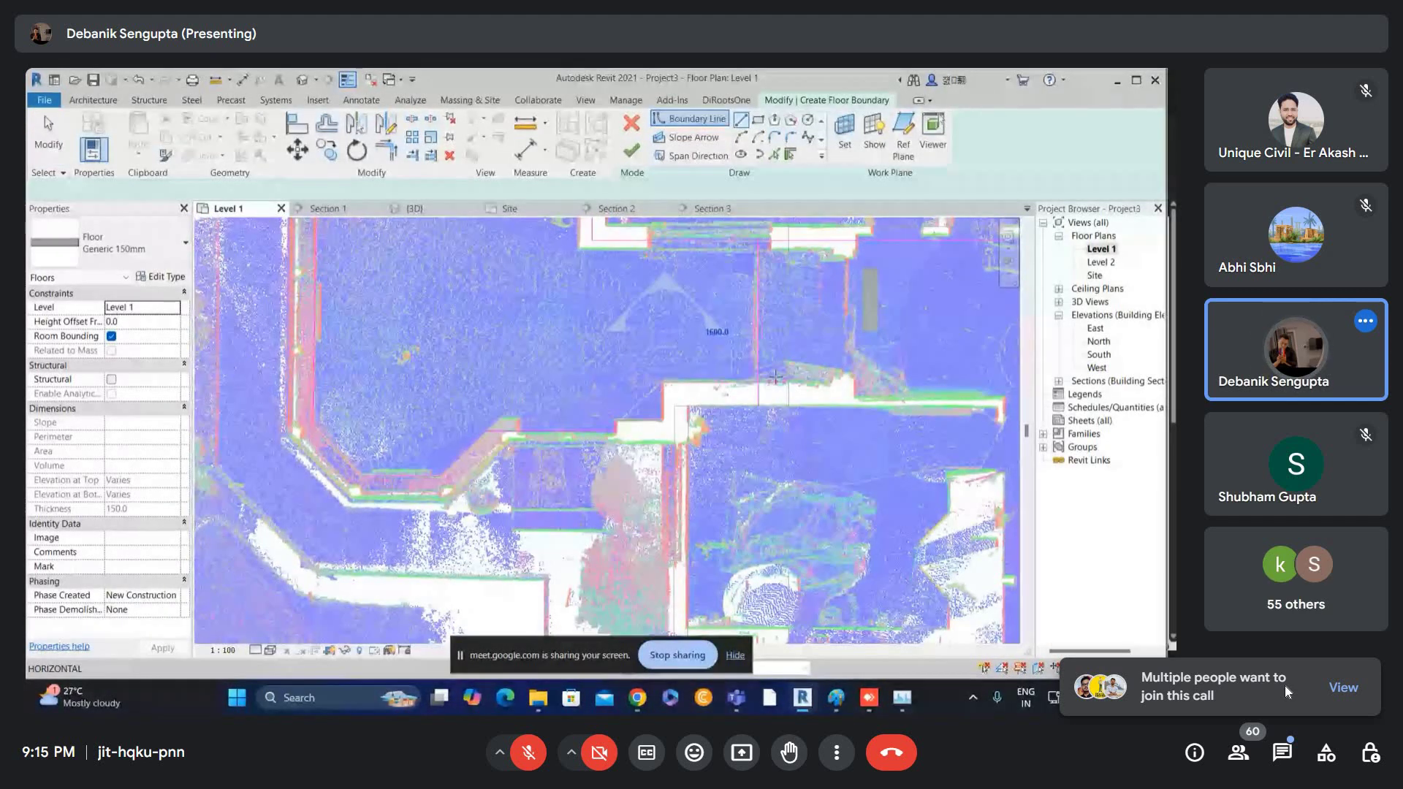
left_click(738, 368)
key("t")
key("r")
left_click(758, 360)
left_click(693, 382)
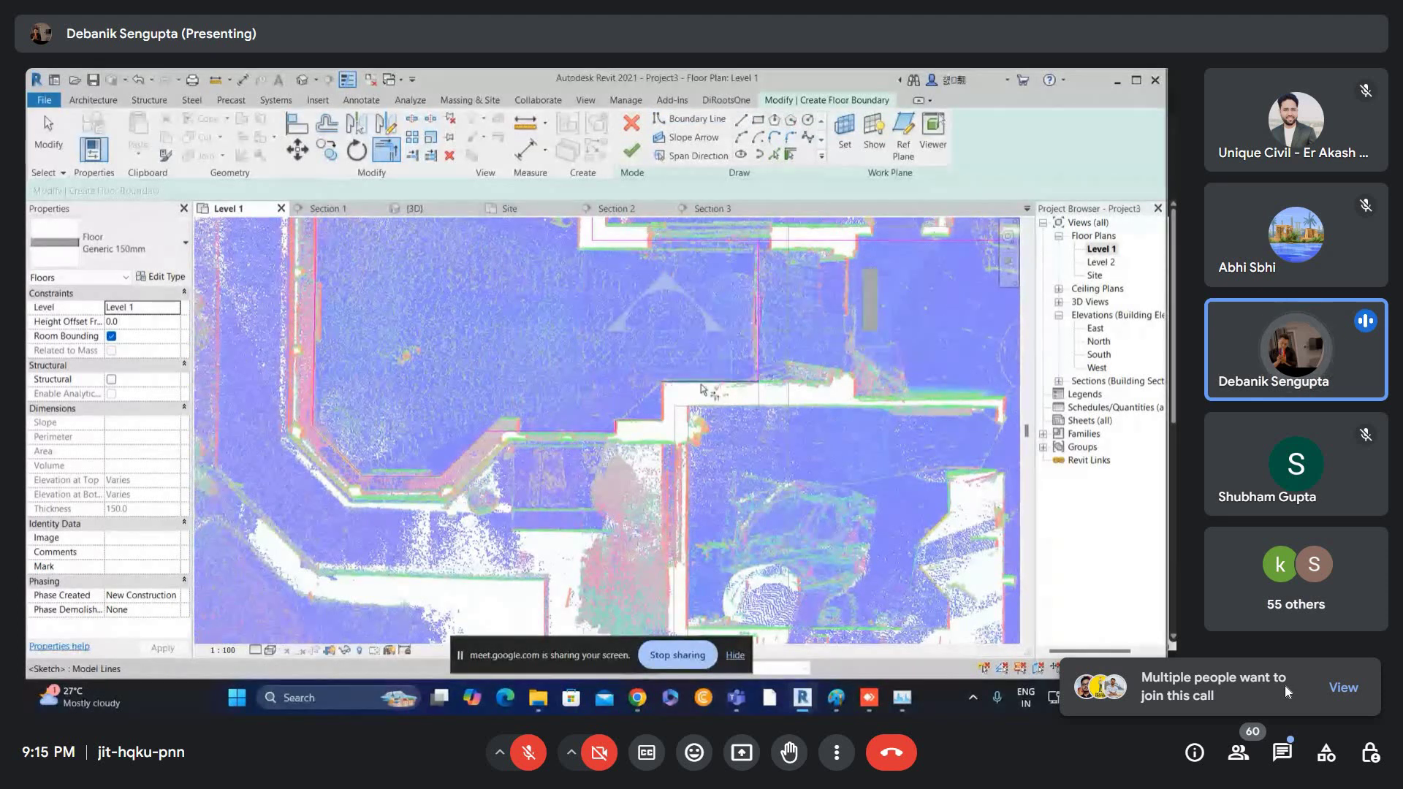
scroll(693, 382, "up", 1)
key("Escape")
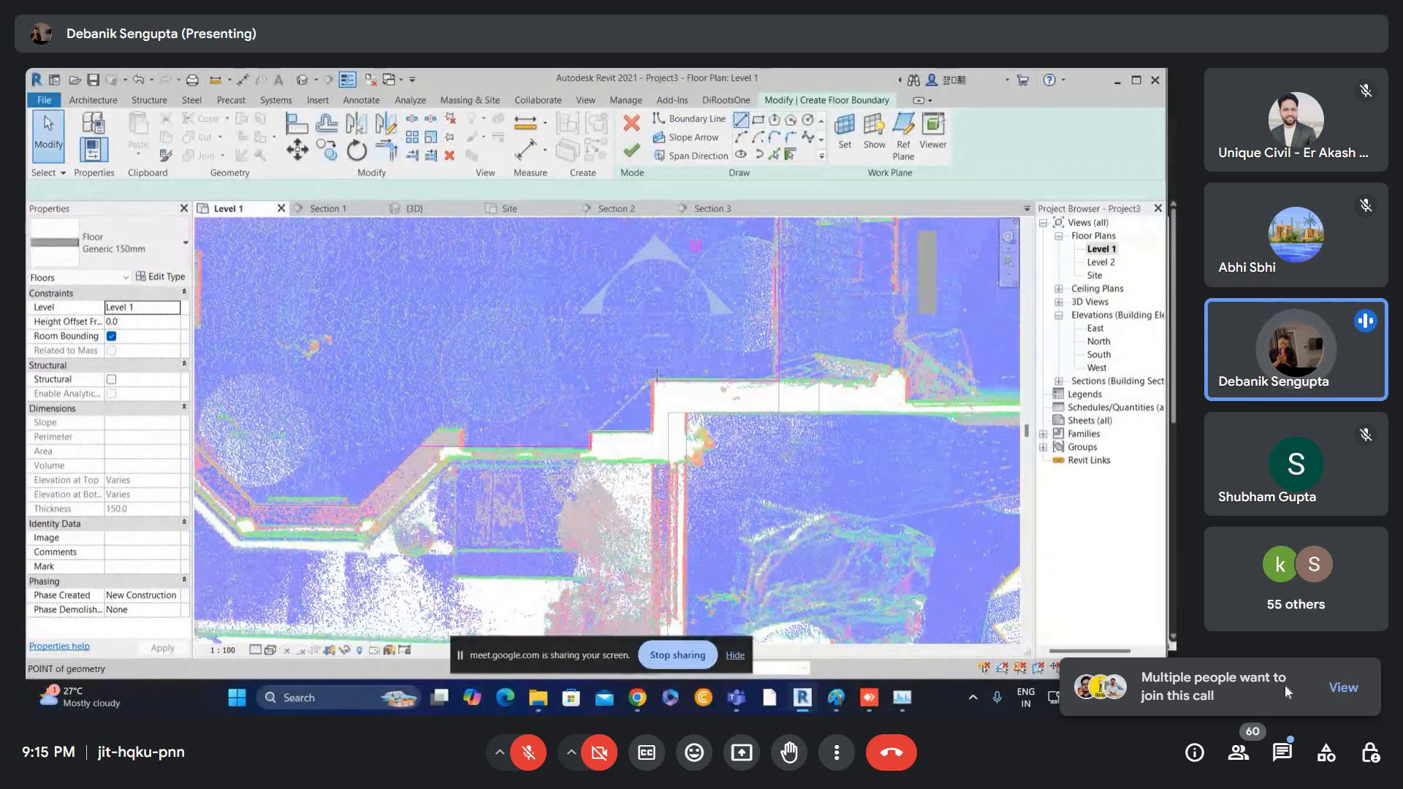
- Draw a vertical boundary line down the step's wall face and join it to the lower boundary line
left_click(653, 381)
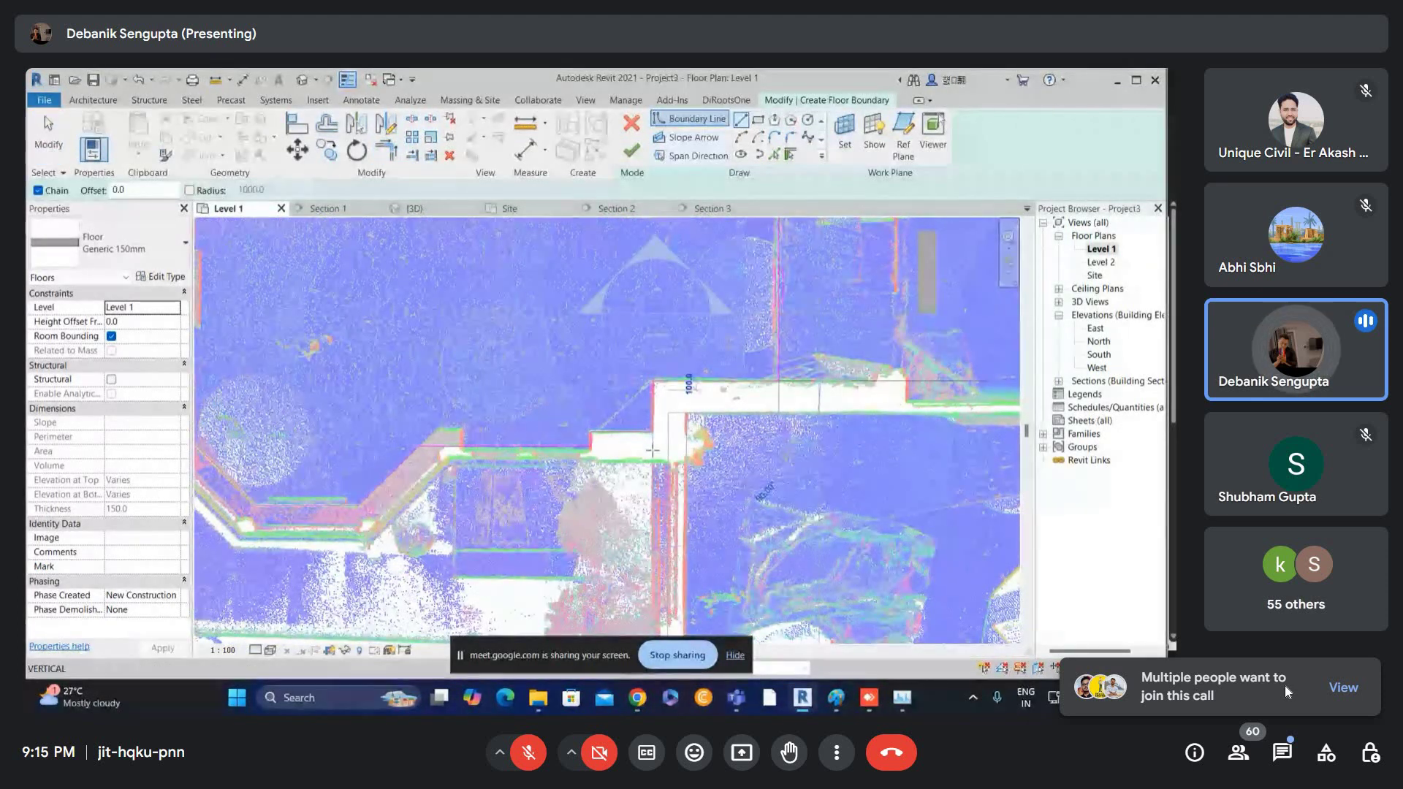
key("Escape")
key("Escape")
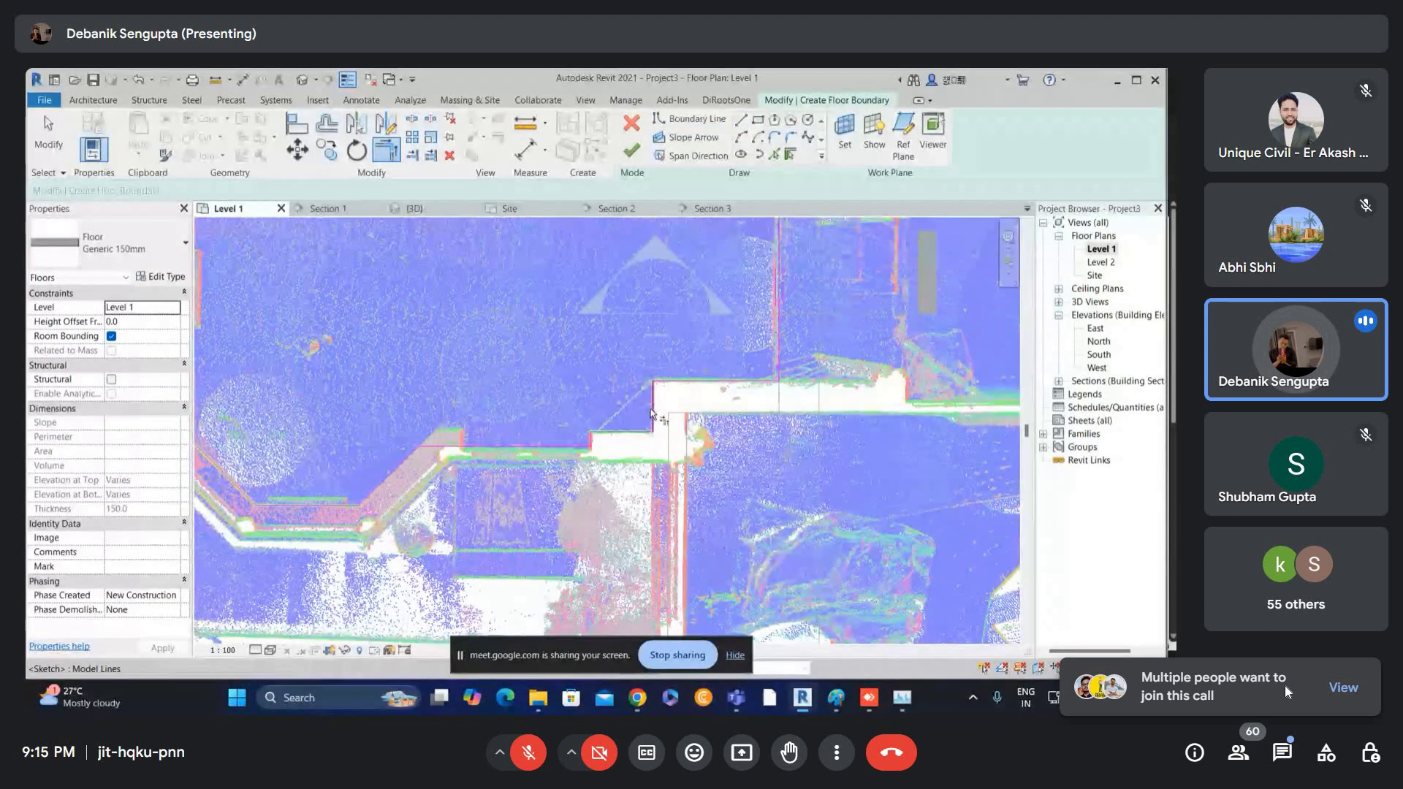
scroll(651, 413, "down", 4)
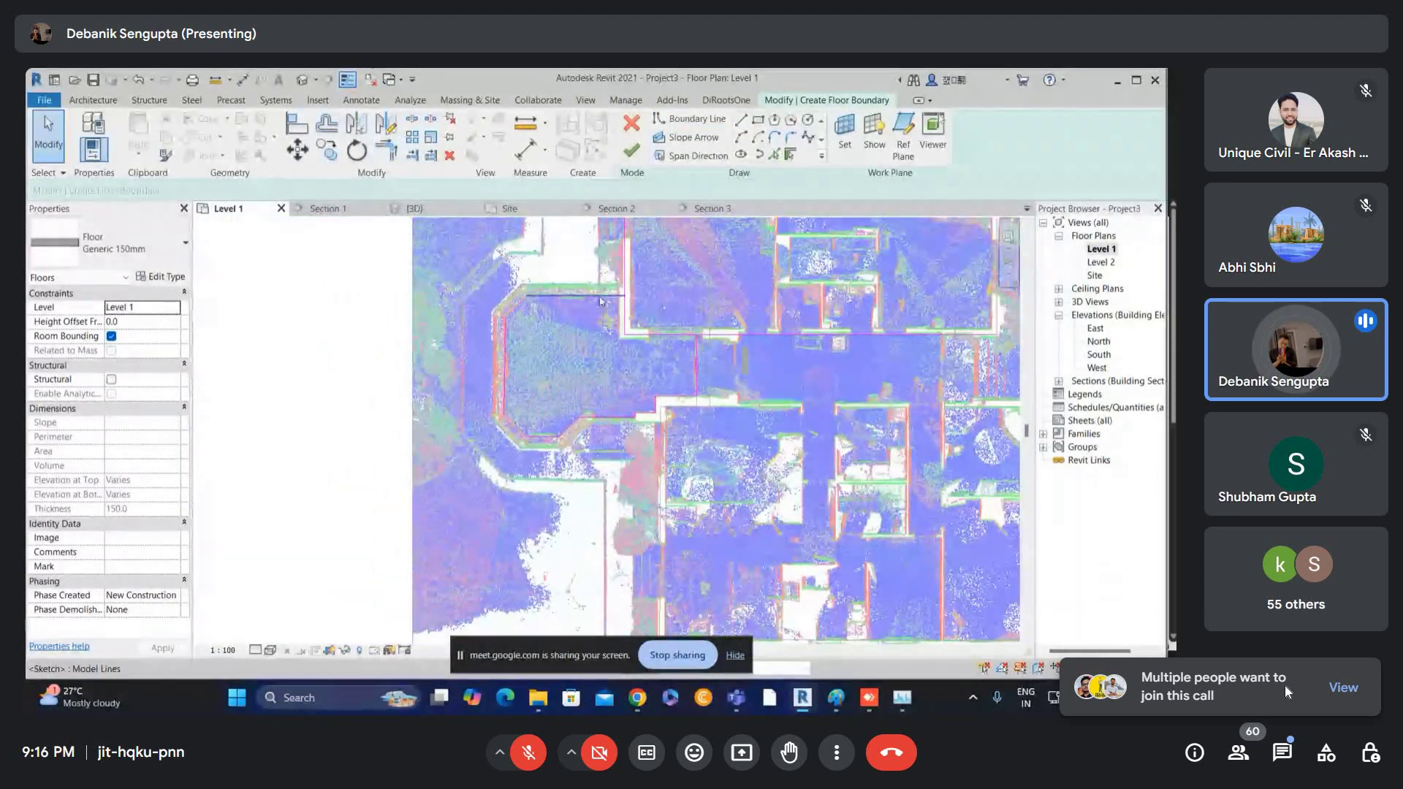
- Temporarily isolate the floor sketch lines and trim the bay room's upper boundary line with the adjoining vertical line to a corner
mouse_move(450, 249)
left_mouse_down()
mouse_move(753, 544)
mouse_move(744, 537)
left_mouse_up()
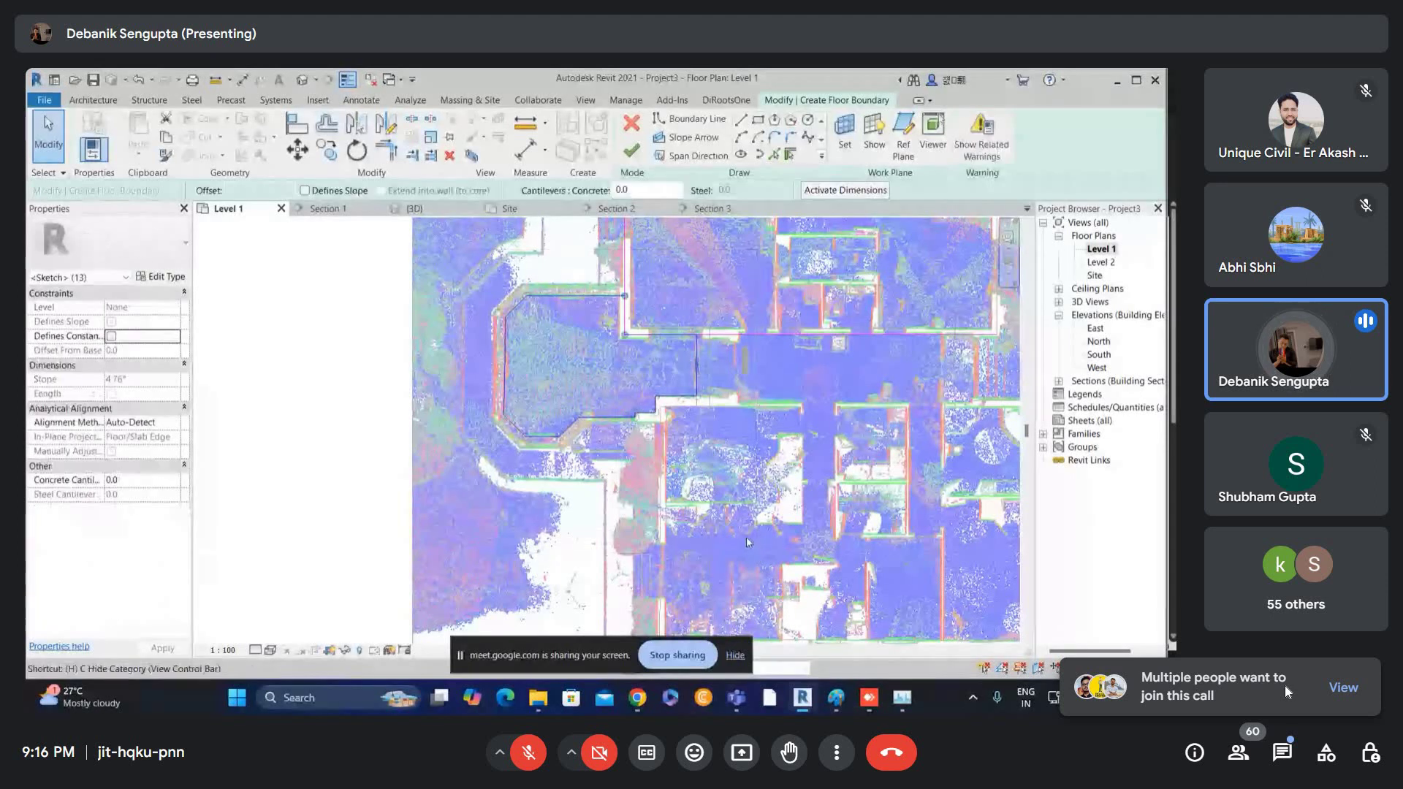
key("h")
key("i")
scroll(616, 267, "up", 4)
key("t")
key("r")
left_click(617, 318)
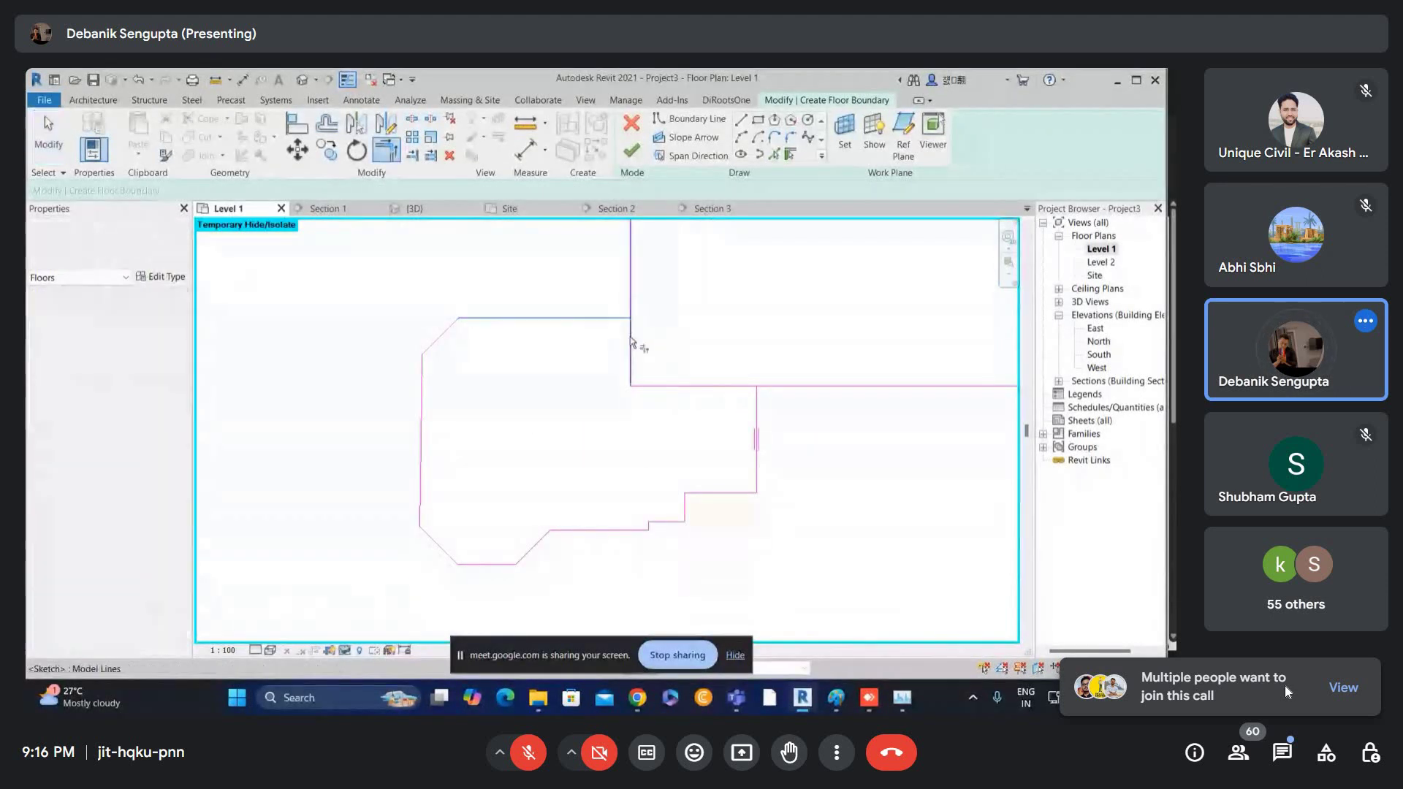
left_click(631, 337)
key("Escape")
- Trim the long horizontal boundary line and the right vertical line so they meet at the room's upper-right corner
left_click(757, 411)
key("t")
key("r")
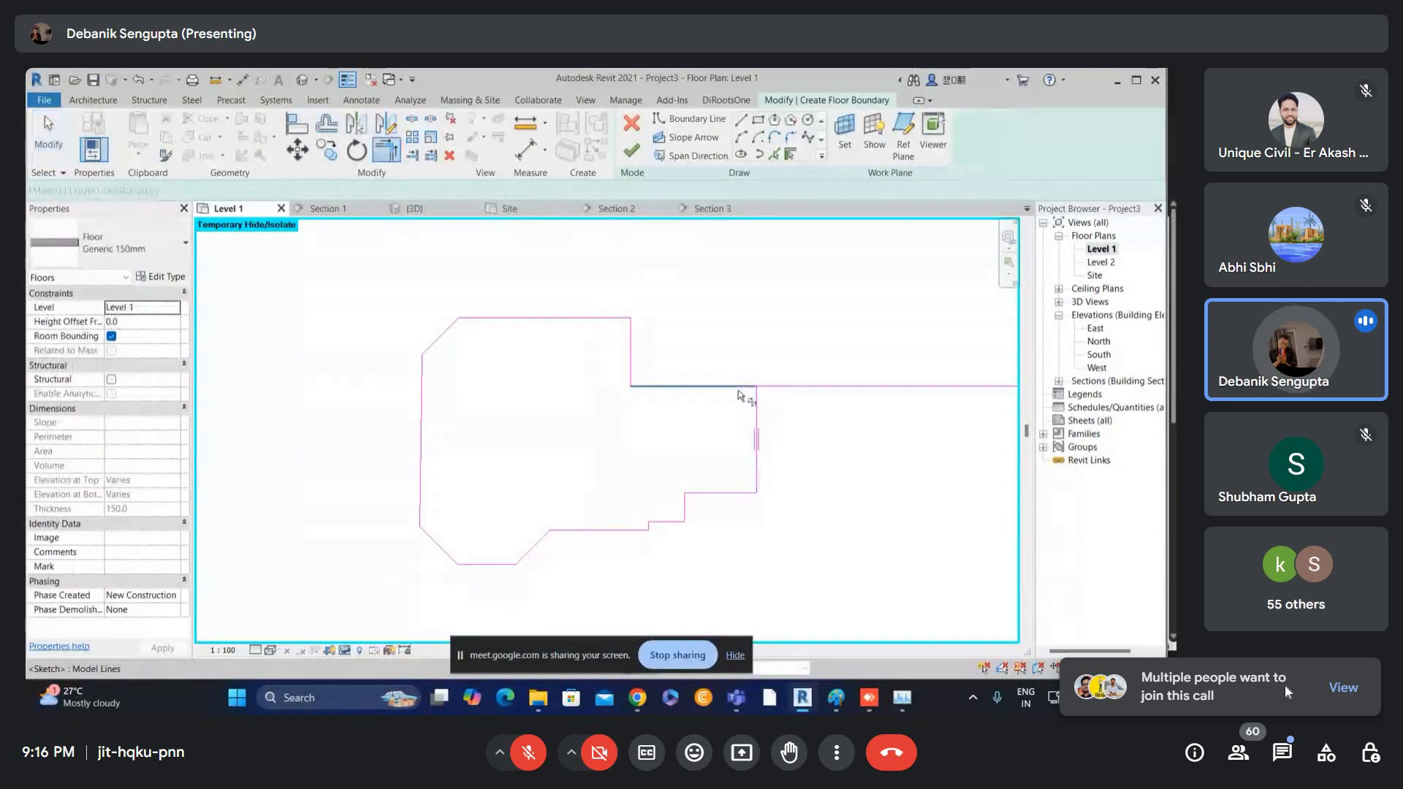
key("Escape")
left_click(776, 387)
key("Escape")
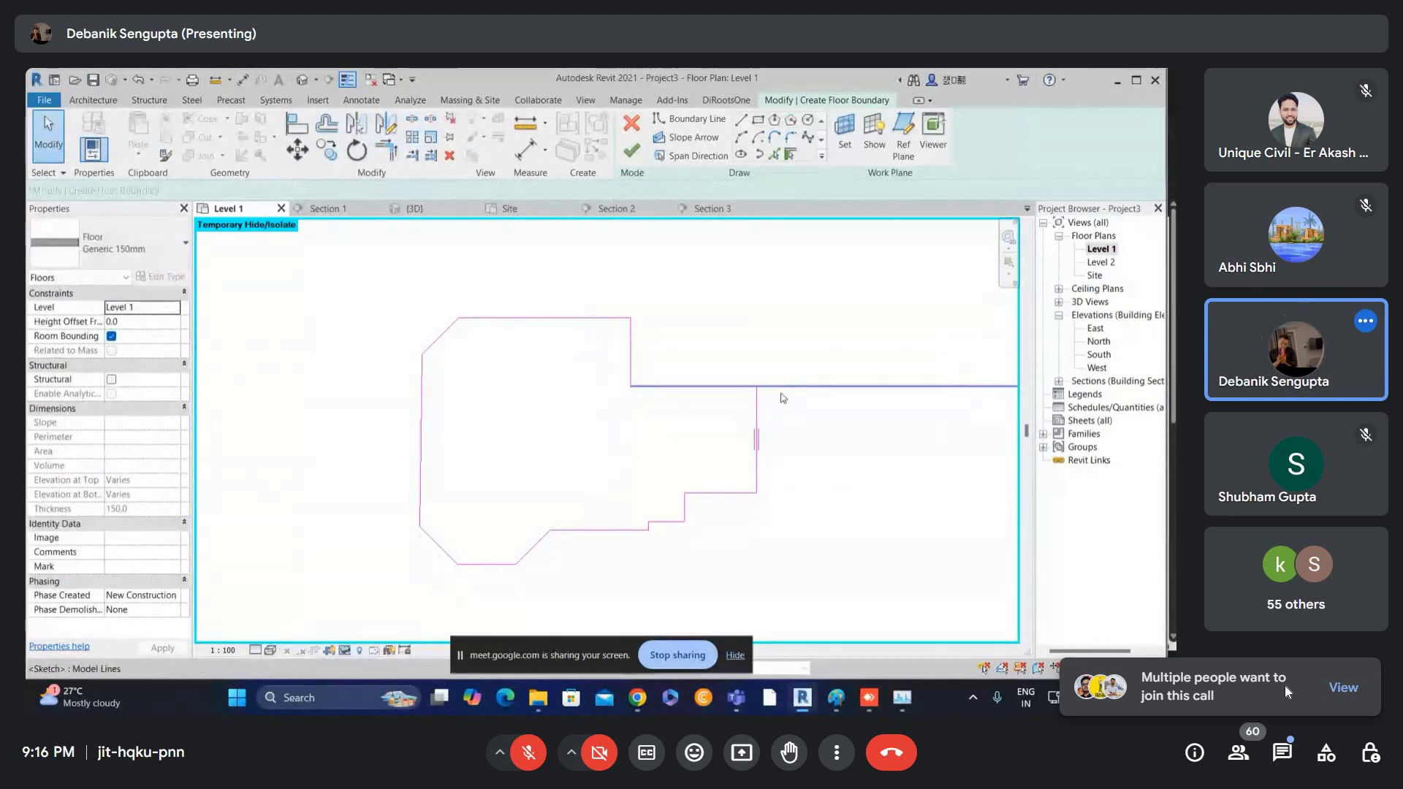
key("t")
key("r")
left_click(777, 387)
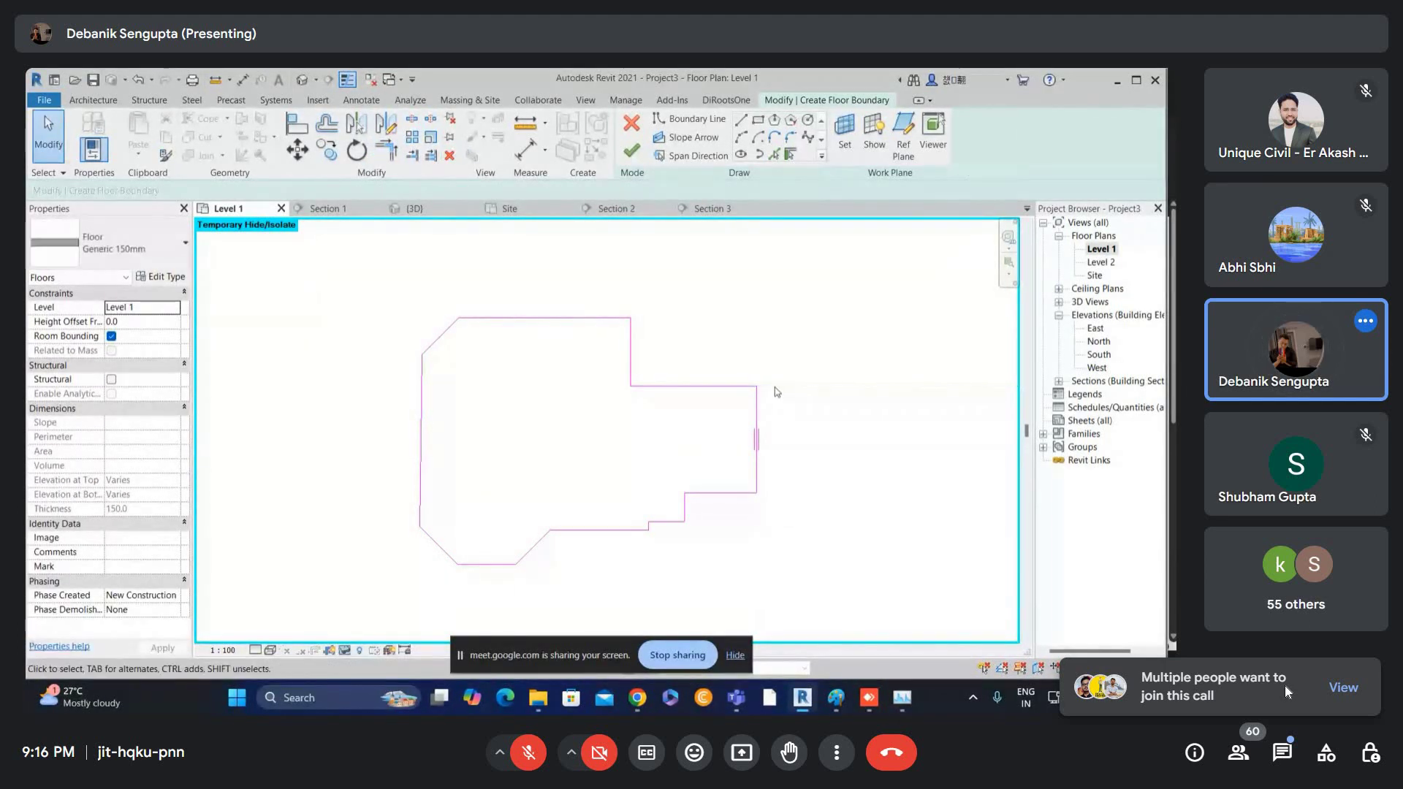
- Check that the boundary forms a closed chain, finish the bay room floor, and reset the temporary isolation in Level 1
scroll(553, 394, "down", 2)
key("Tab")
left_click(512, 335)
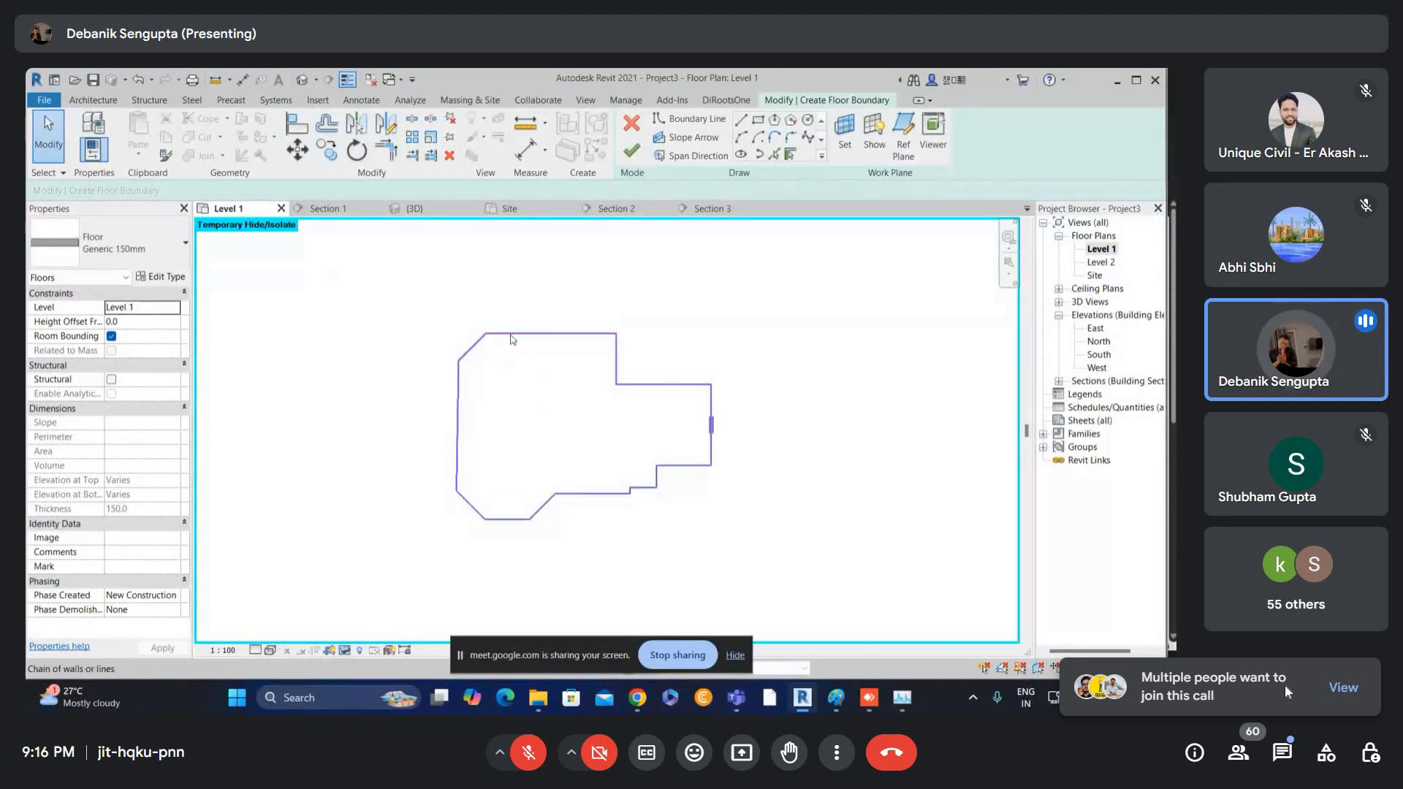
left_click(534, 352)
left_click(632, 150)
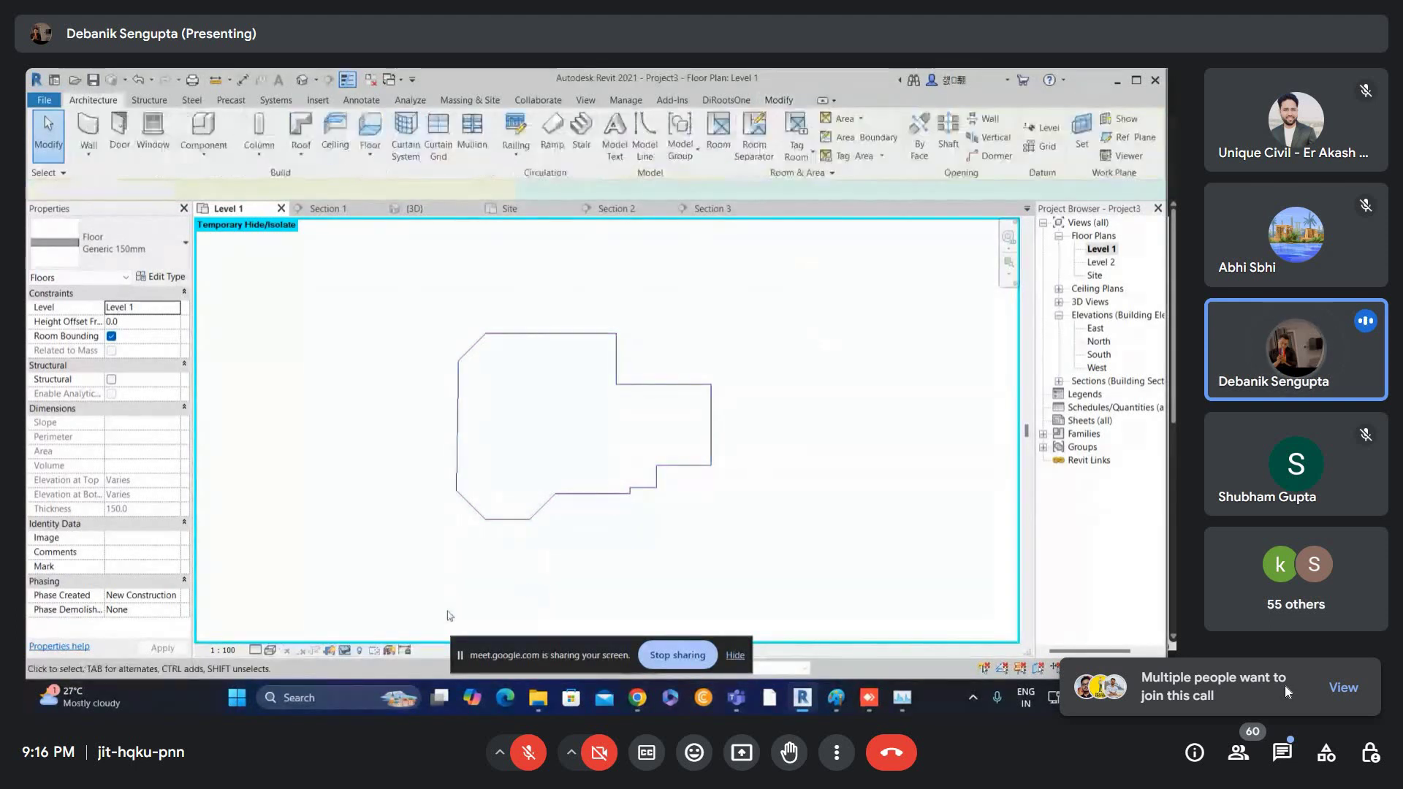
left_click(344, 650)
left_click(409, 546)
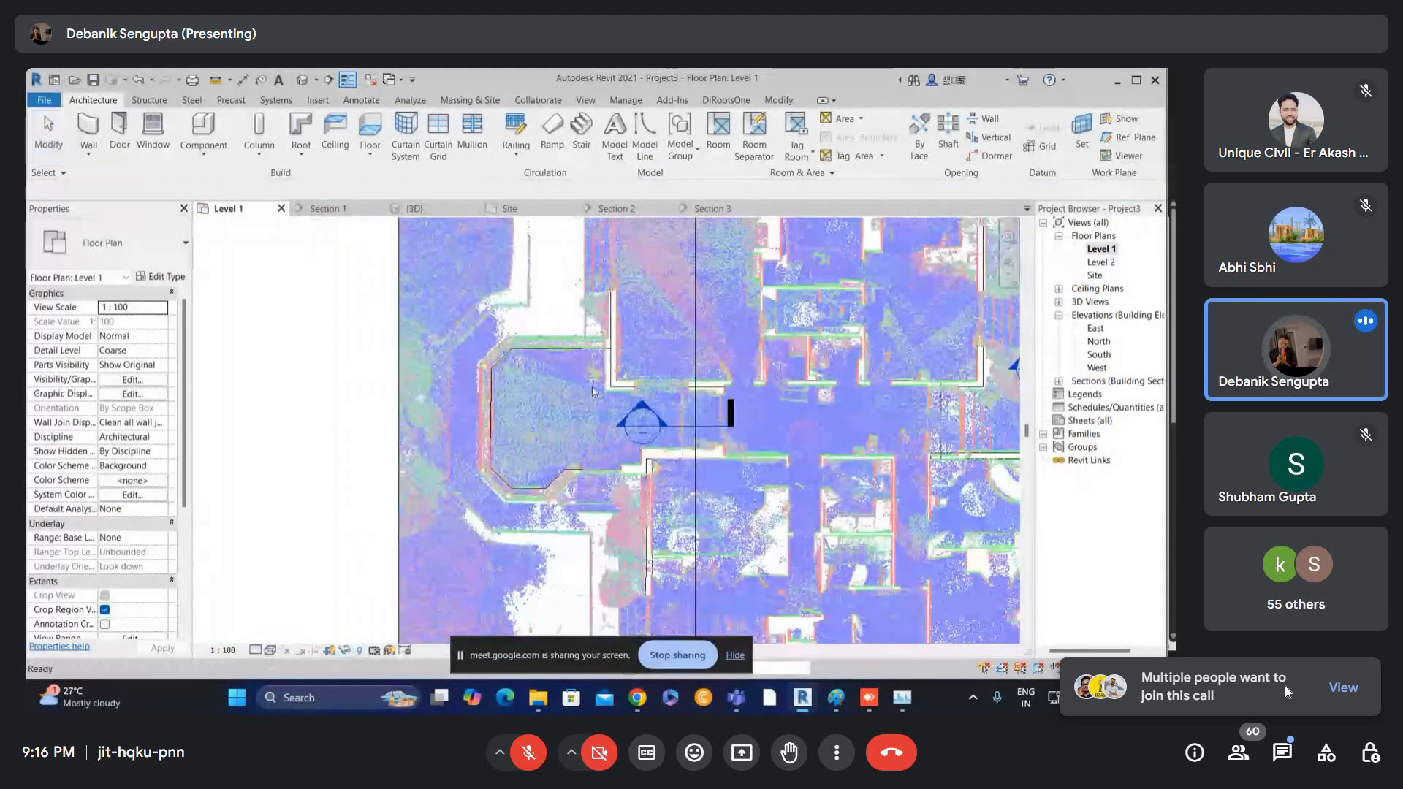
- In the Section 3 view, set the scale to 1:20 and move the floor-step dimension's text up away from the floor
double_click(637, 422)
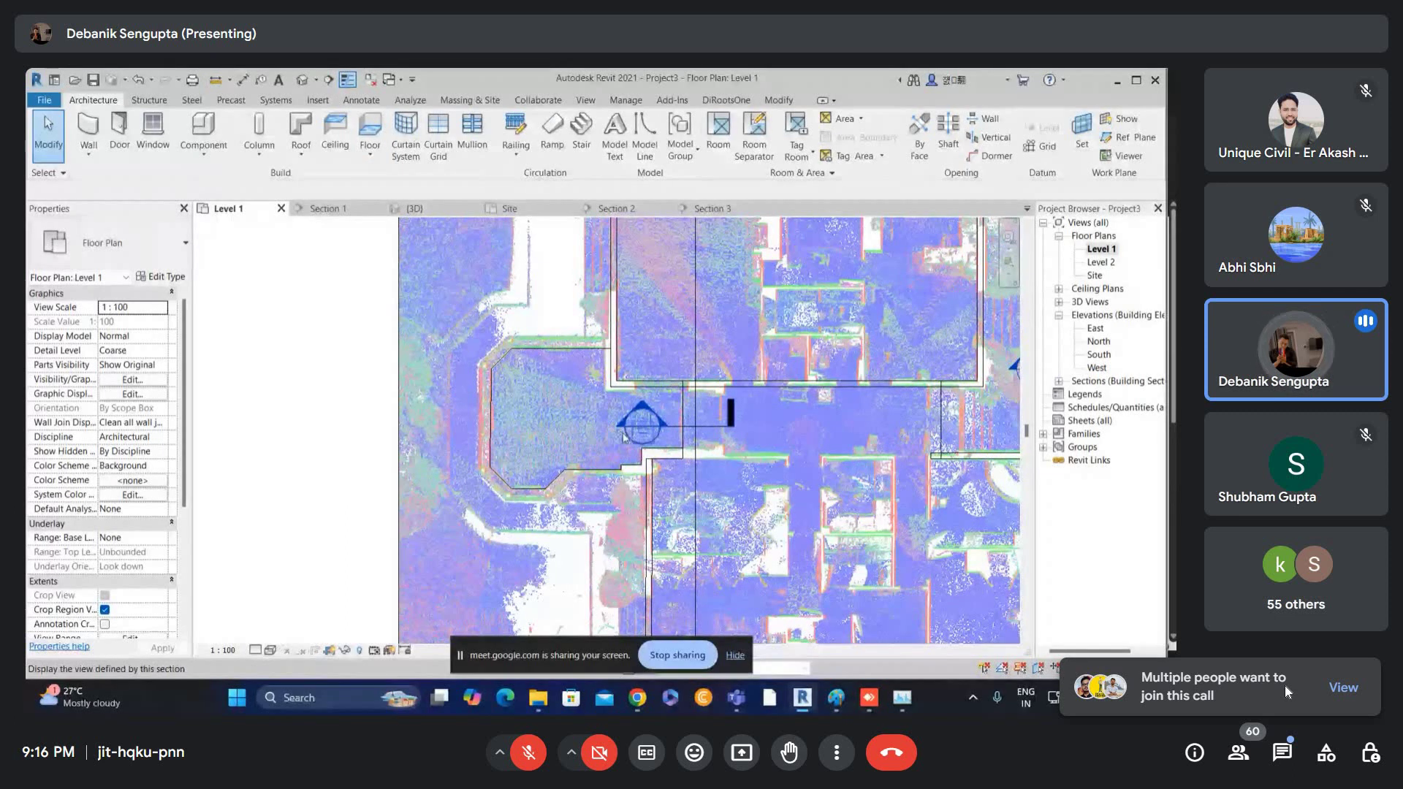
left_click(625, 453)
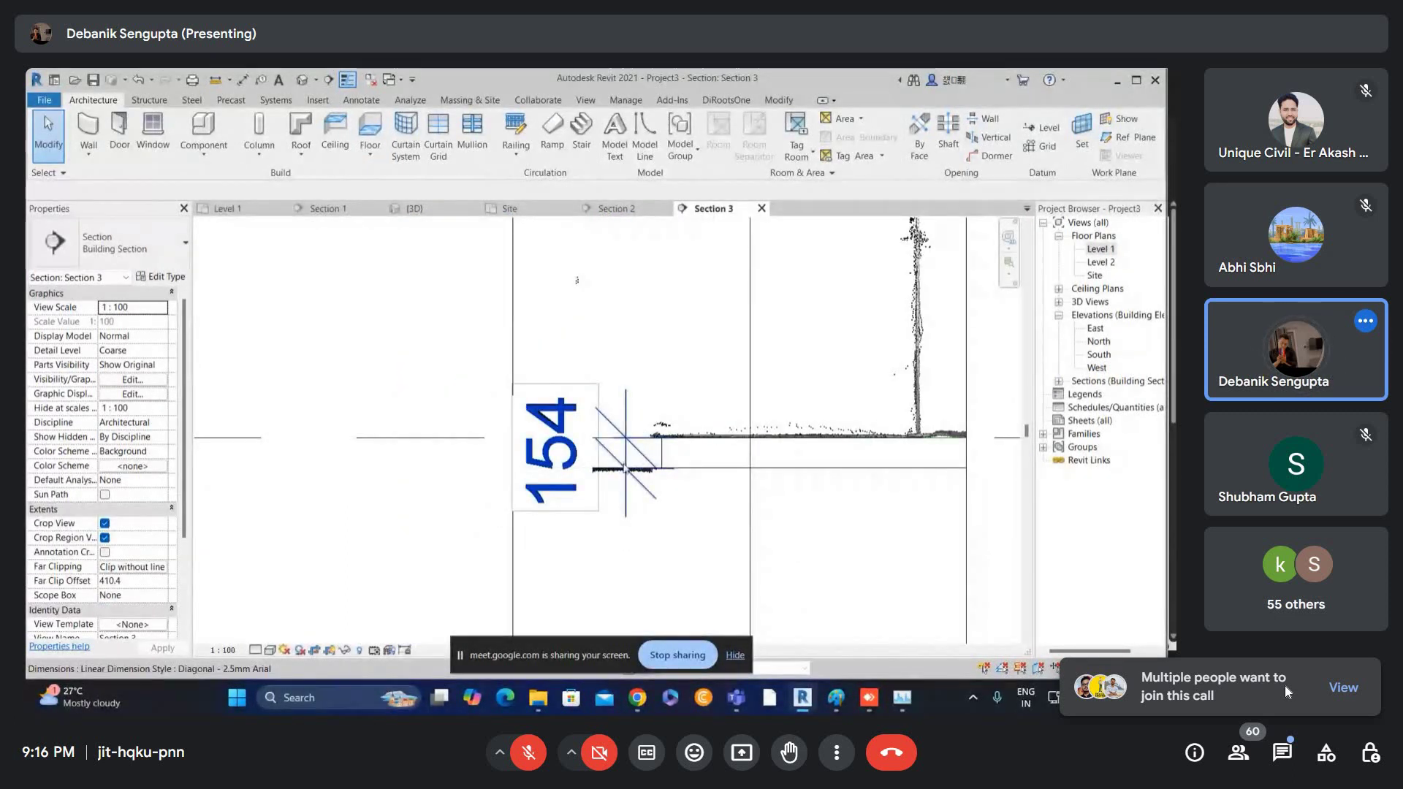
left_click(234, 650)
left_click(259, 508)
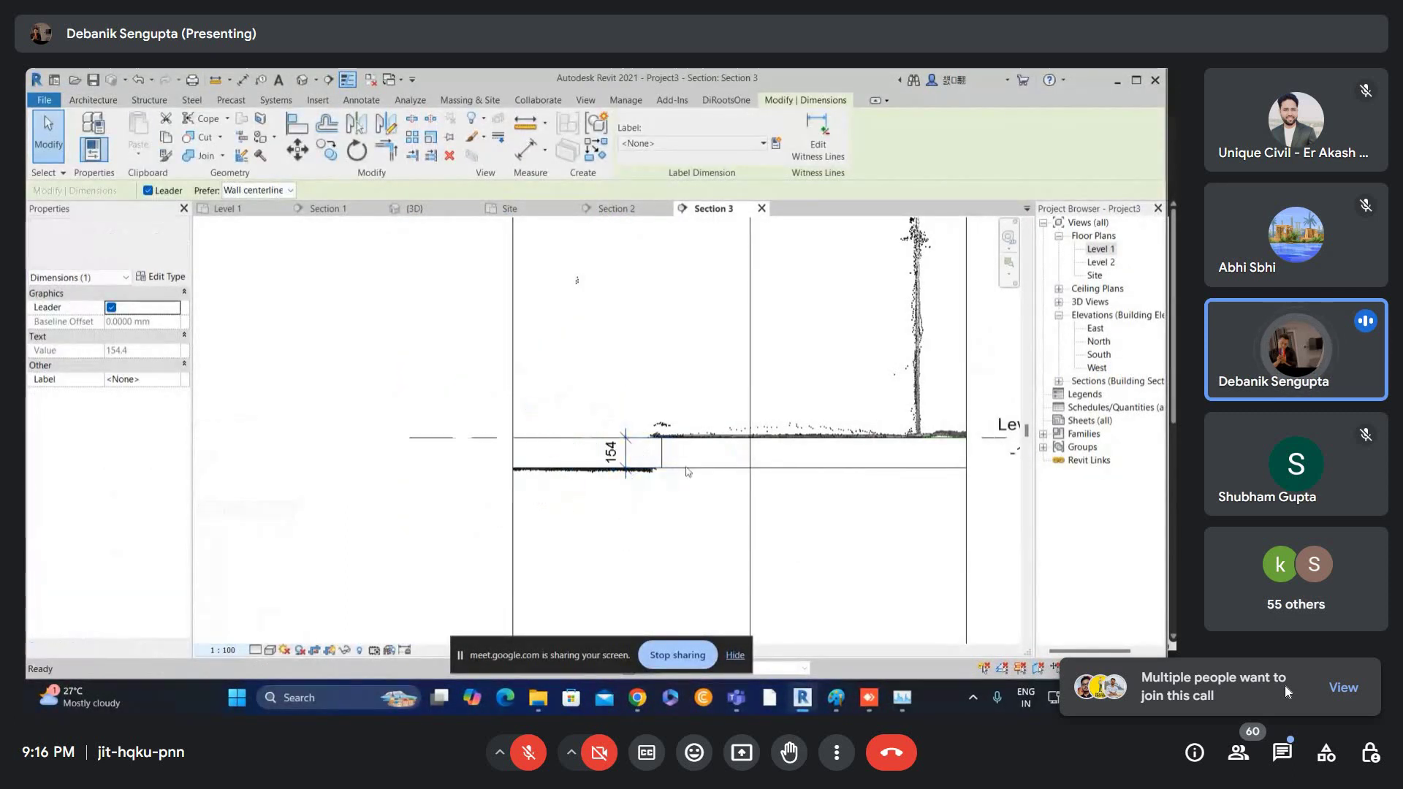
left_click_drag(612, 459, 794, 345)
key("Escape")
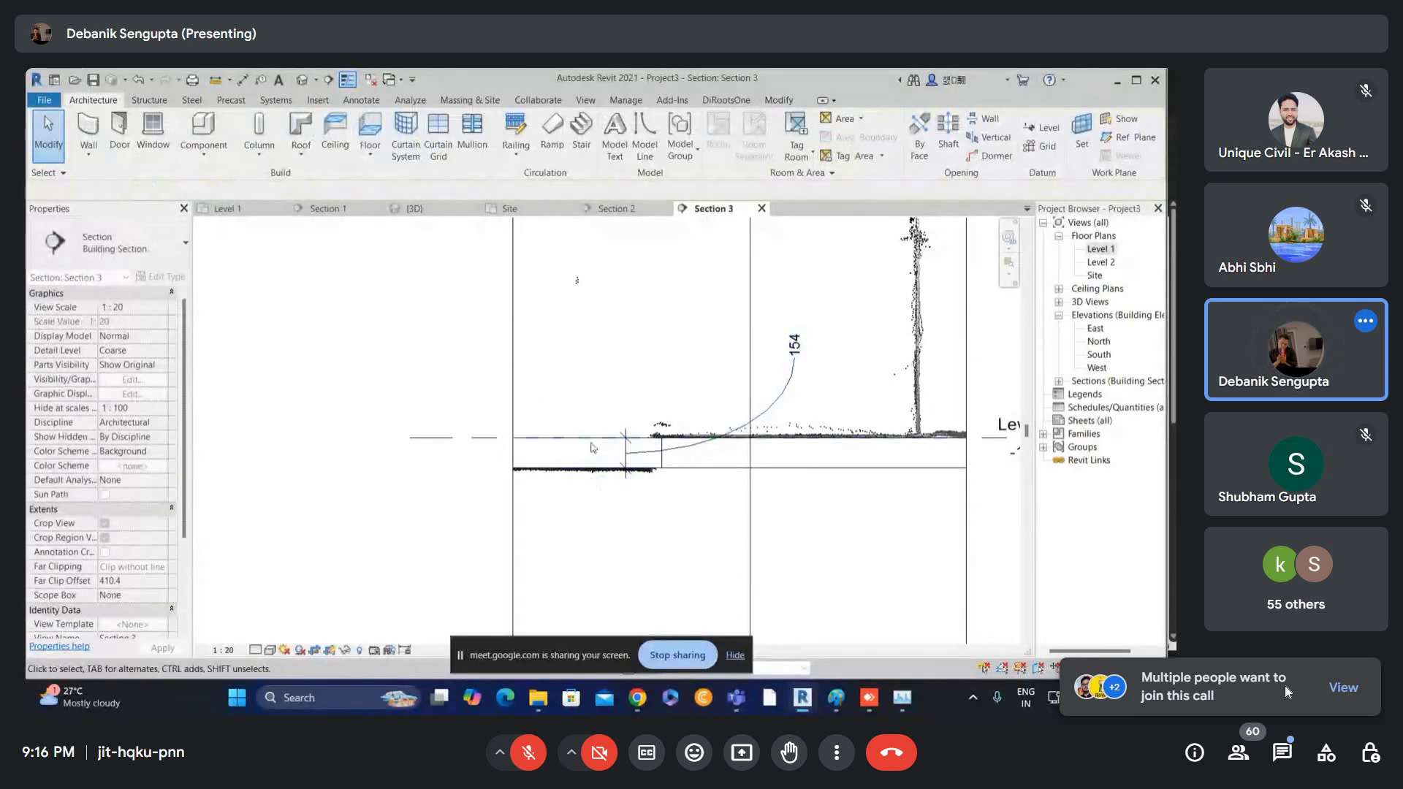
- Move the bay room floor straight down 150 mm so its top meets the lower scanned floor surface
left_click(617, 457)
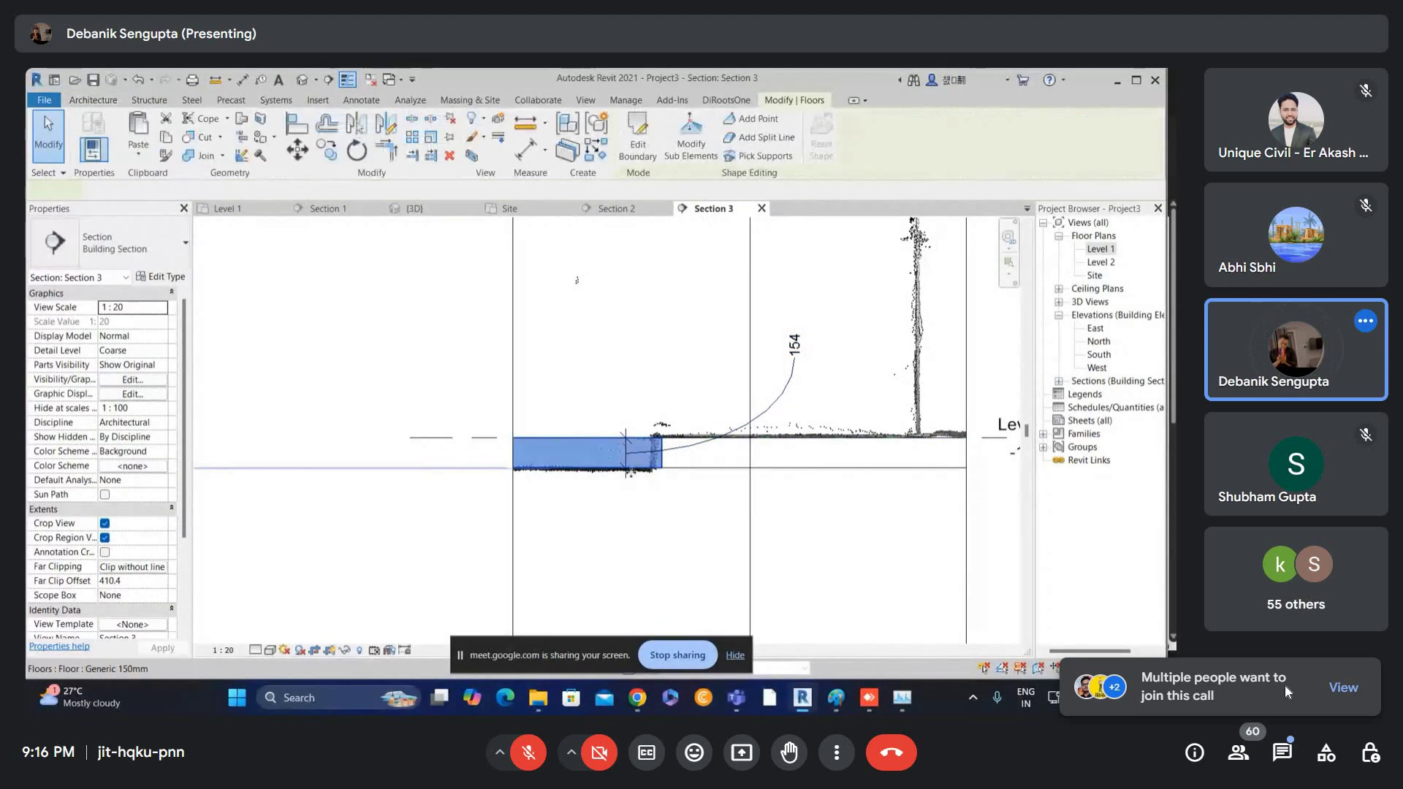
scroll(629, 474, "up", 1)
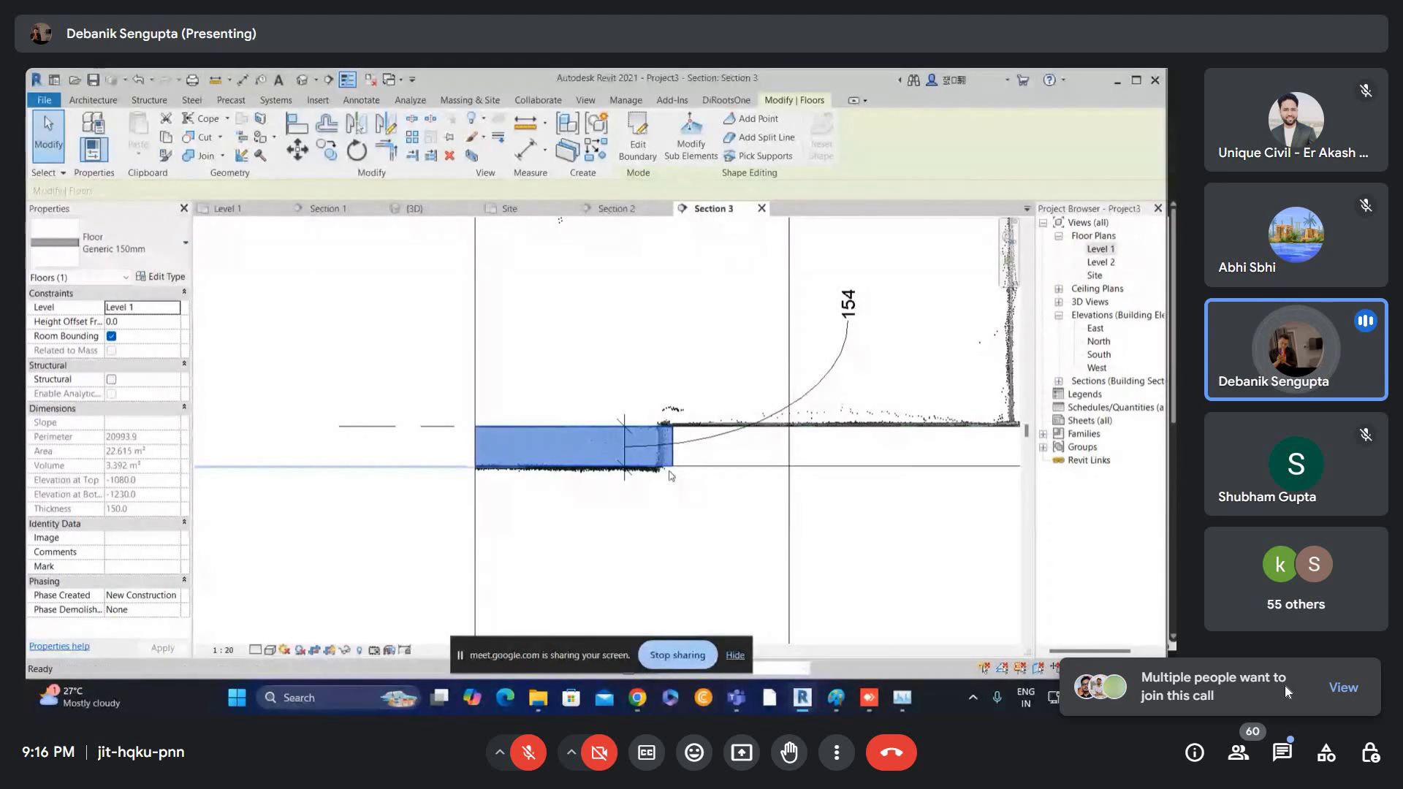
key("m")
key("v")
left_click(655, 471)
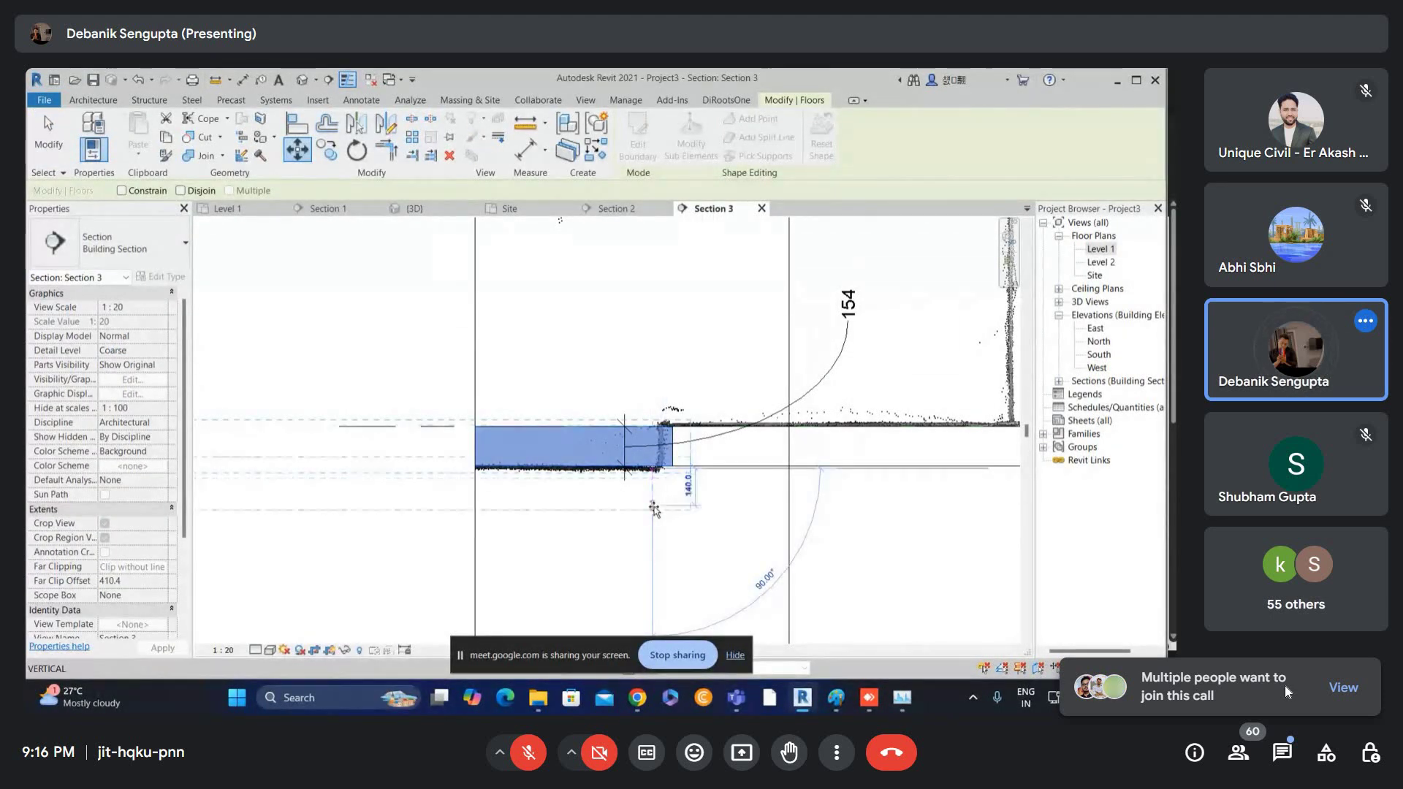
left_click(654, 512)
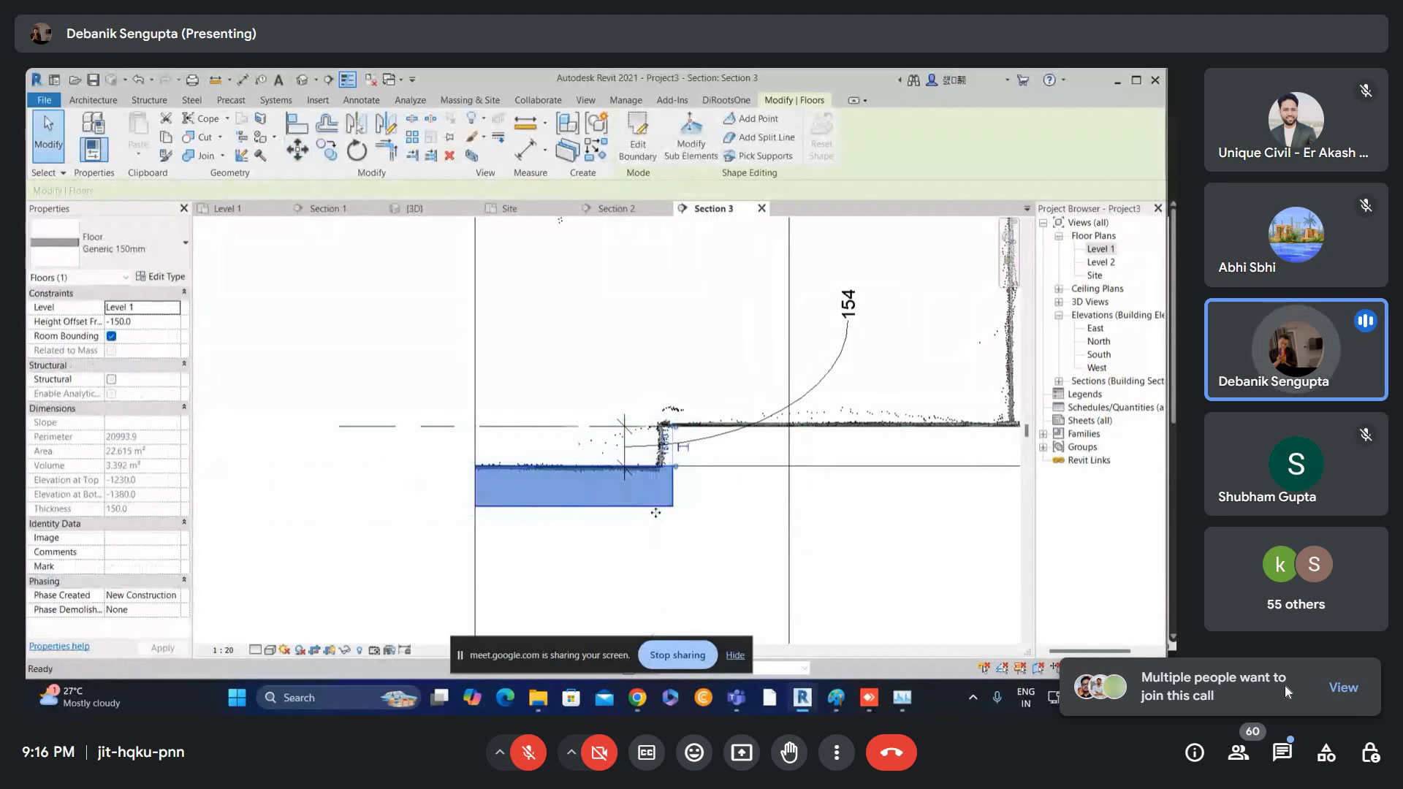
- Lower the bay room floor slightly to a height offset of -157.5 against the scanned points
key("Escape")
scroll(625, 482, "up", 1)
left_click(625, 482)
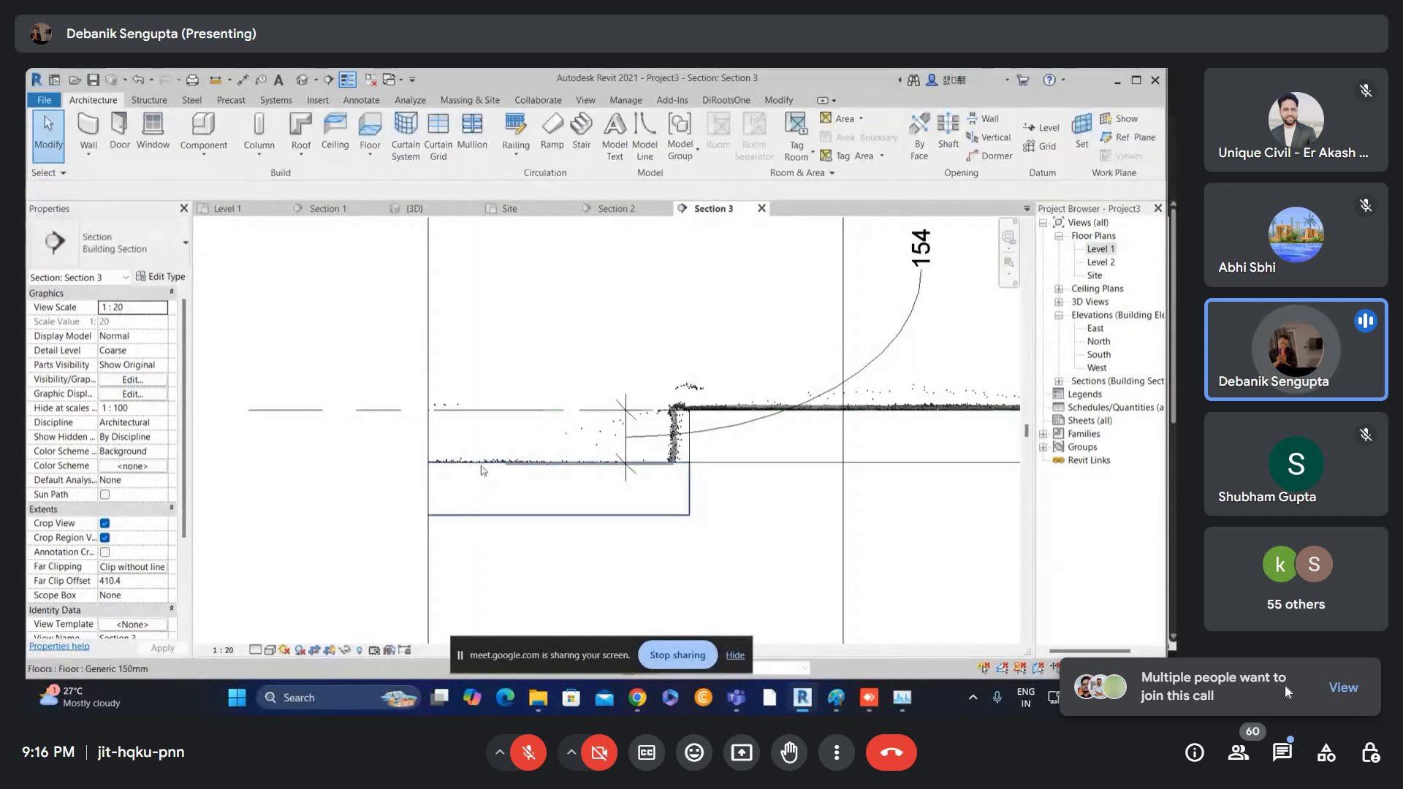
scroll(501, 459, "up", 2)
scroll(611, 459, "down", 1)
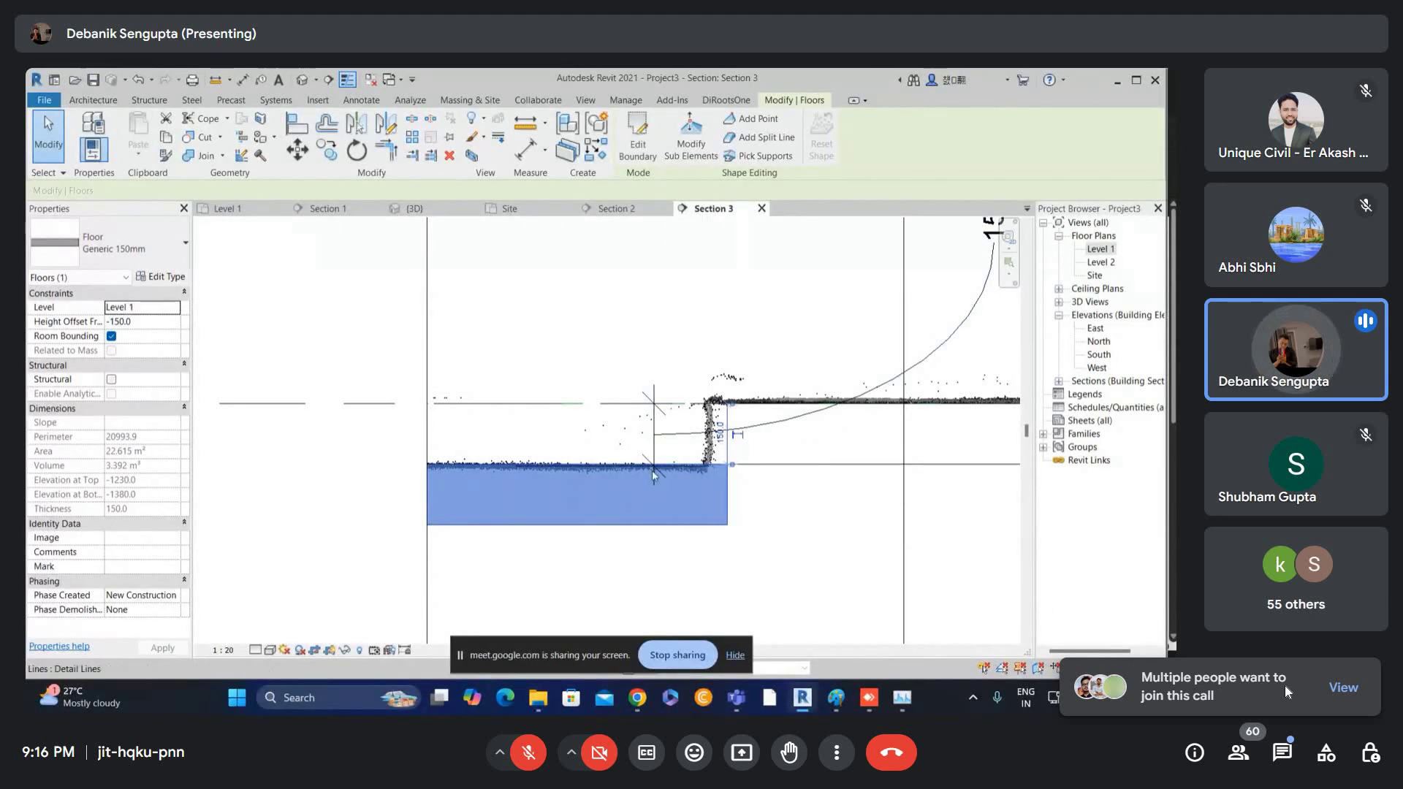
scroll(652, 471, "up", 3)
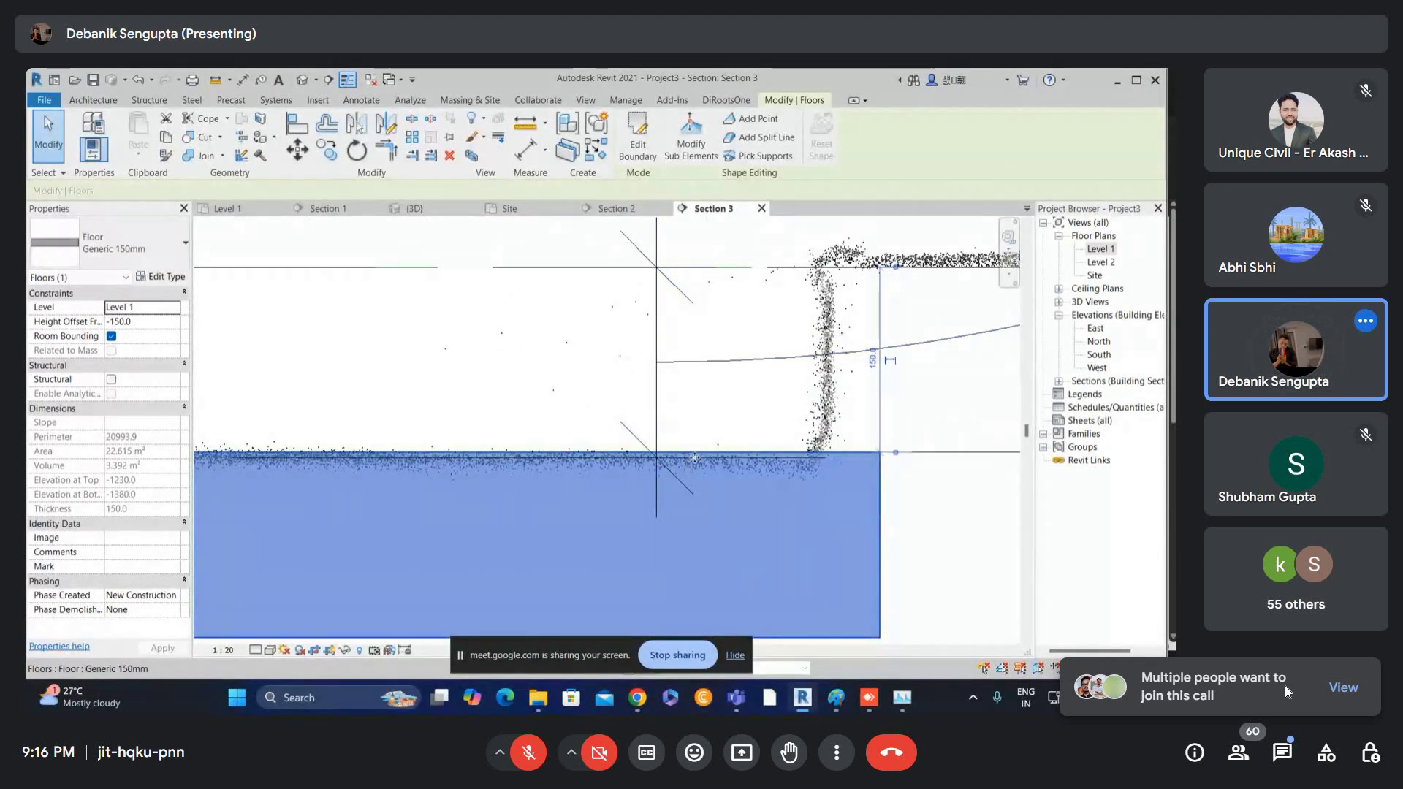
left_click_drag(694, 458, 695, 460)
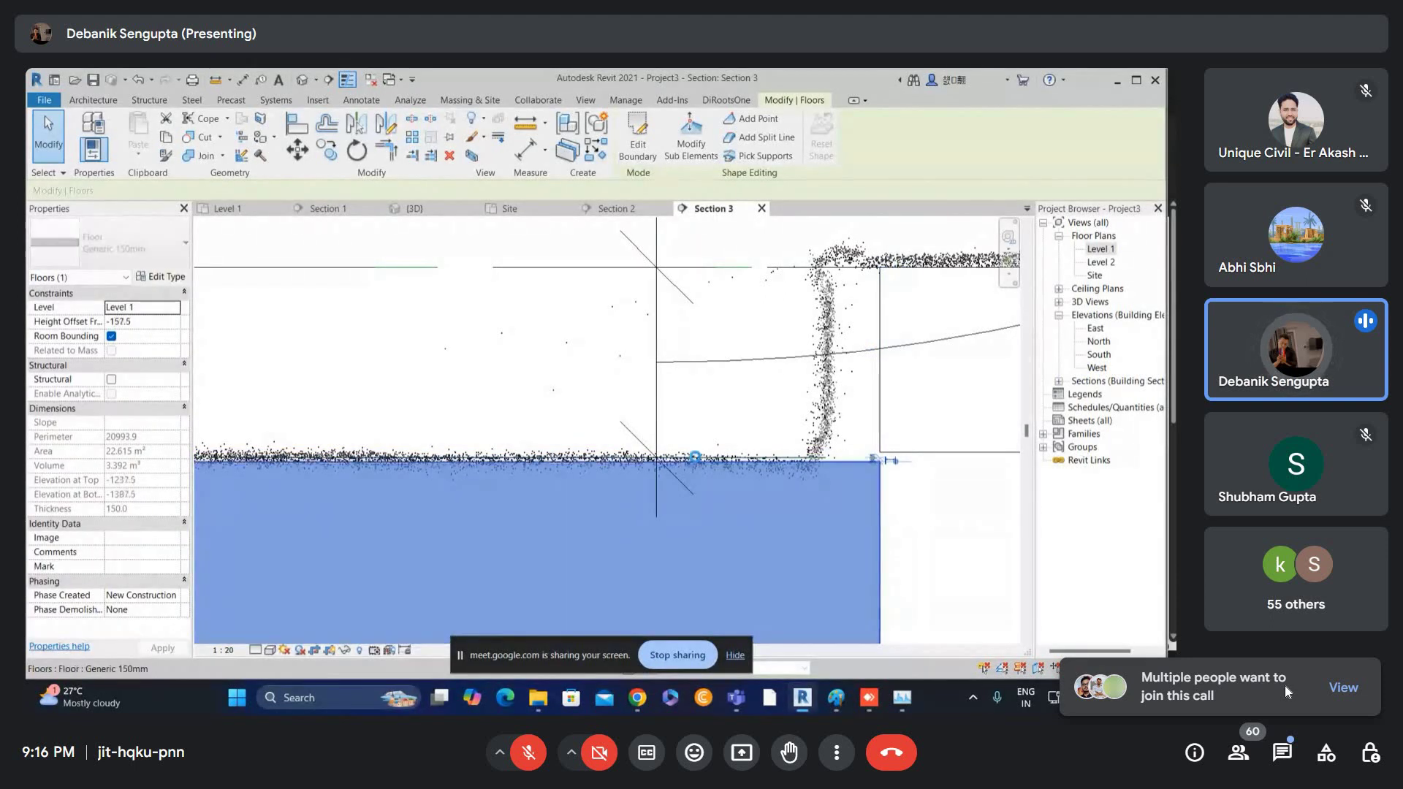
- Compare the bay room floor with the adjoining upper floor and the scanned step in Section 3
key("Escape")
scroll(872, 353, "down", 4)
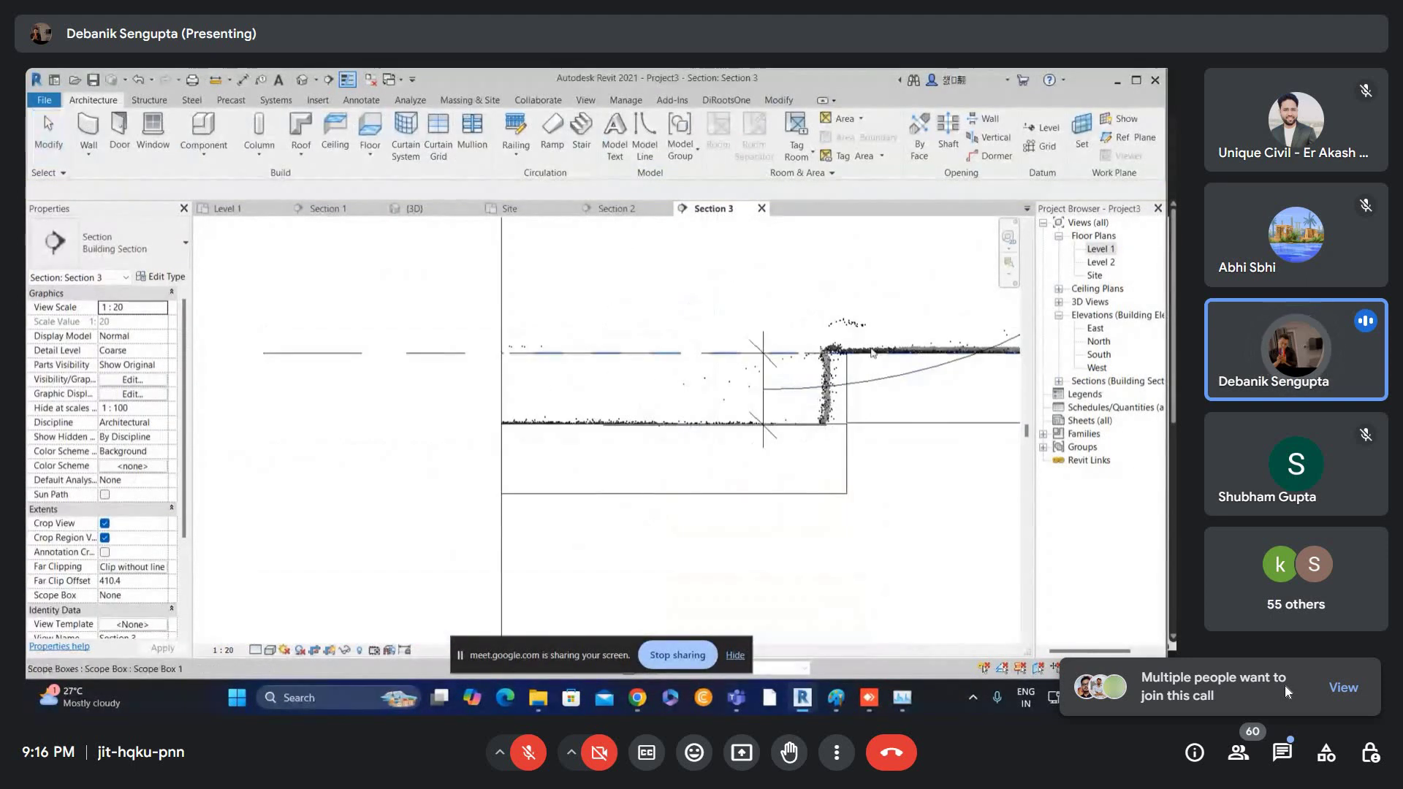
left_click(849, 368)
scroll(620, 396, "down", 5)
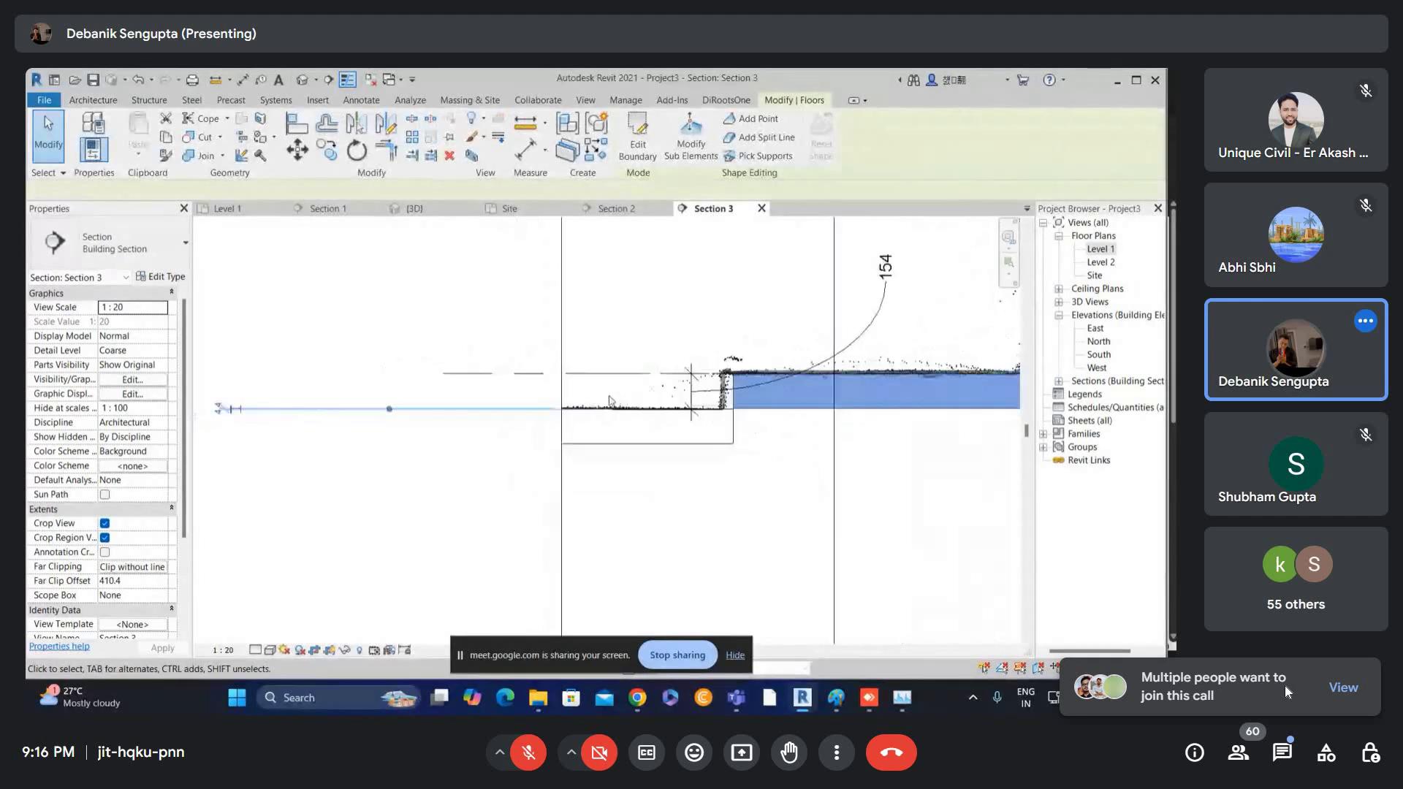
key("Escape")
scroll(610, 401, "down", 2)
- Cut a vertical section through the upper wall of the bay room in the Level 1 plan and open its view
double_click(1093, 250)
scroll(633, 401, "down", 1)
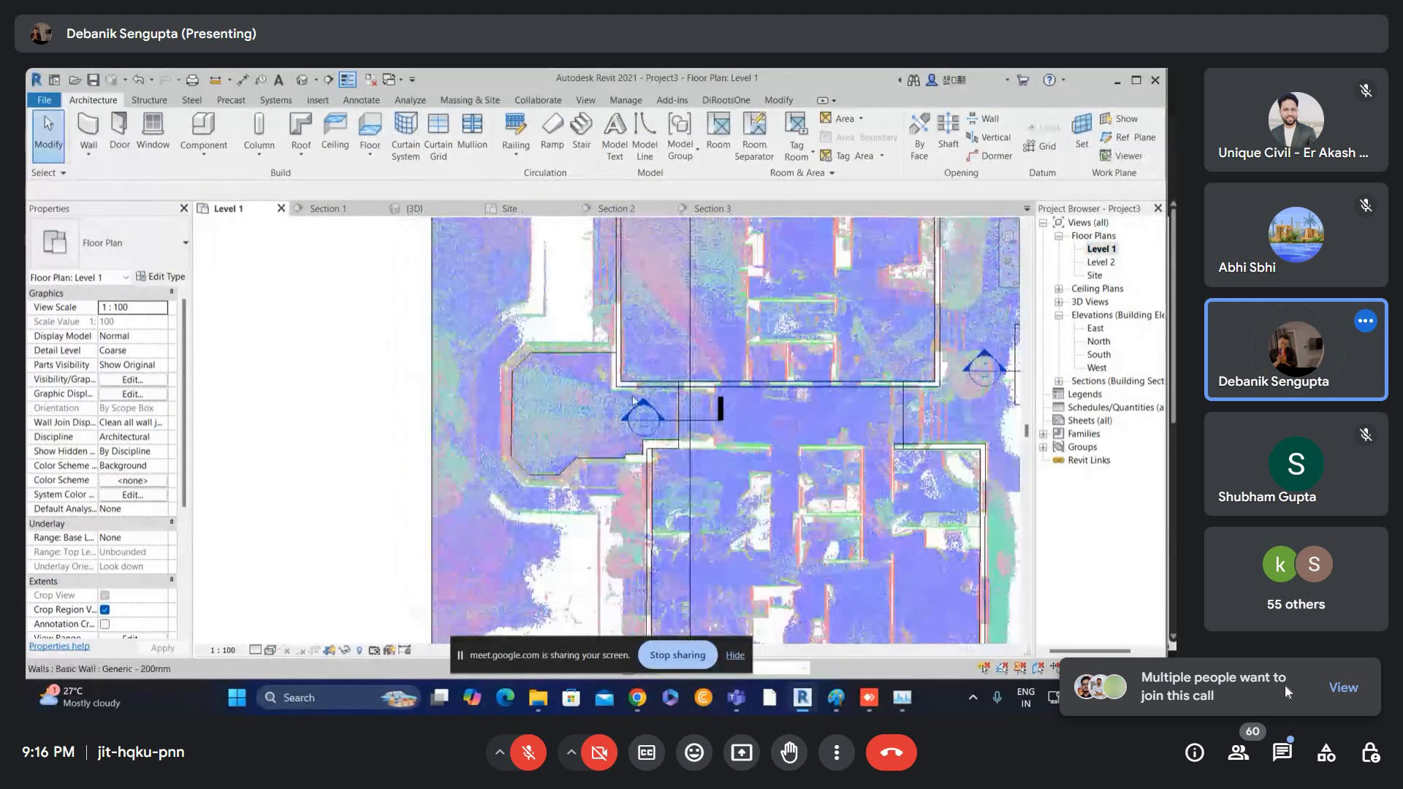
scroll(633, 400, "up", 2)
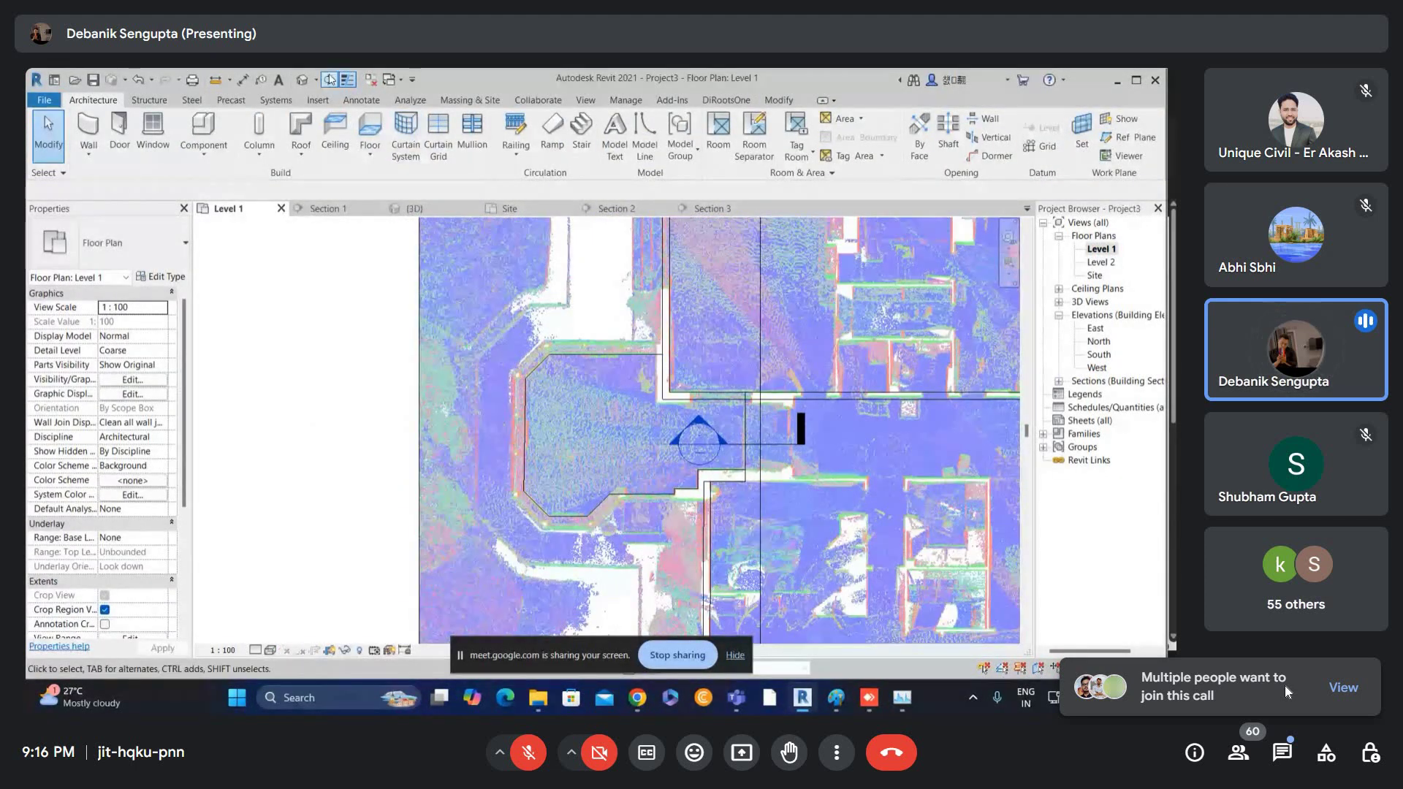
left_click(330, 79)
left_click(597, 296)
key("Escape")
key("Escape")
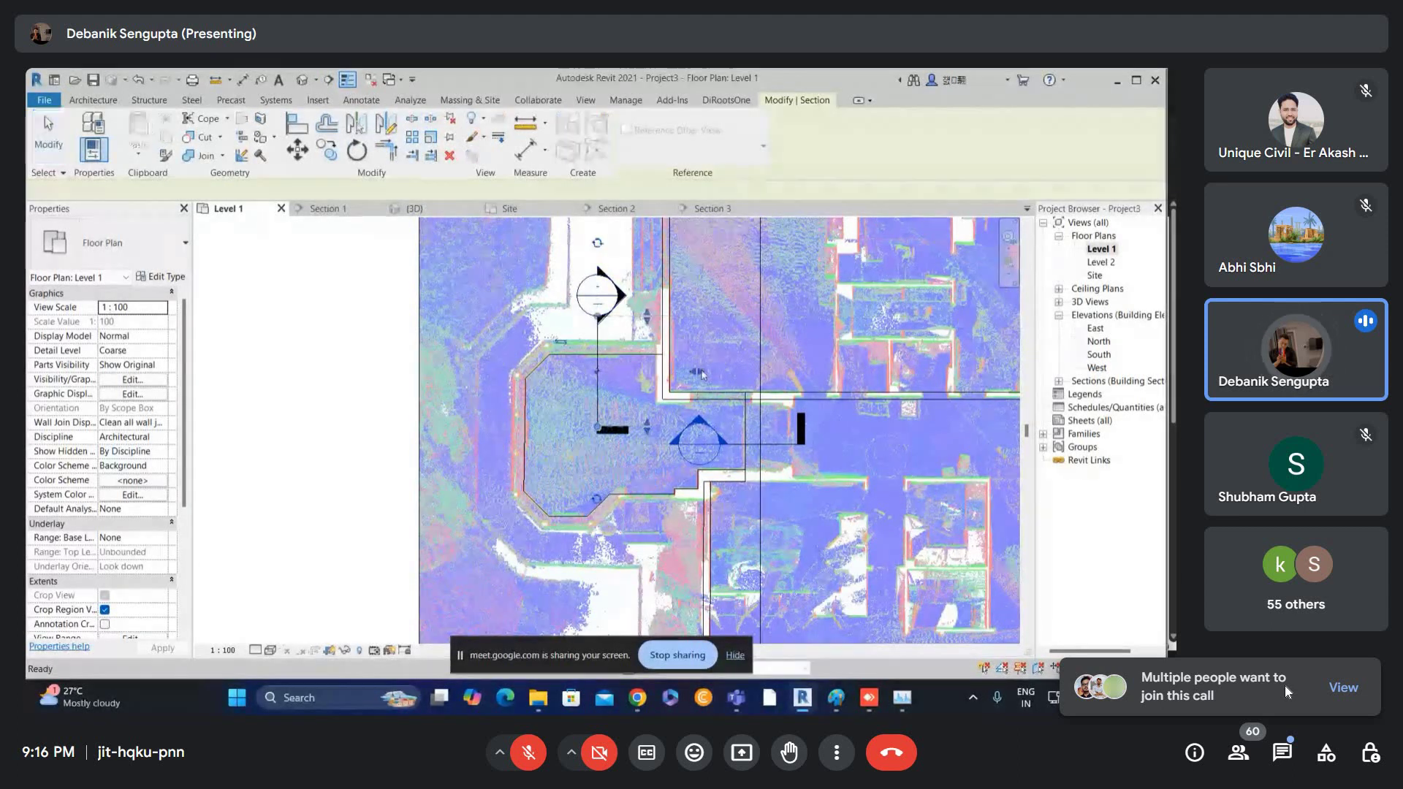
double_click(594, 301)
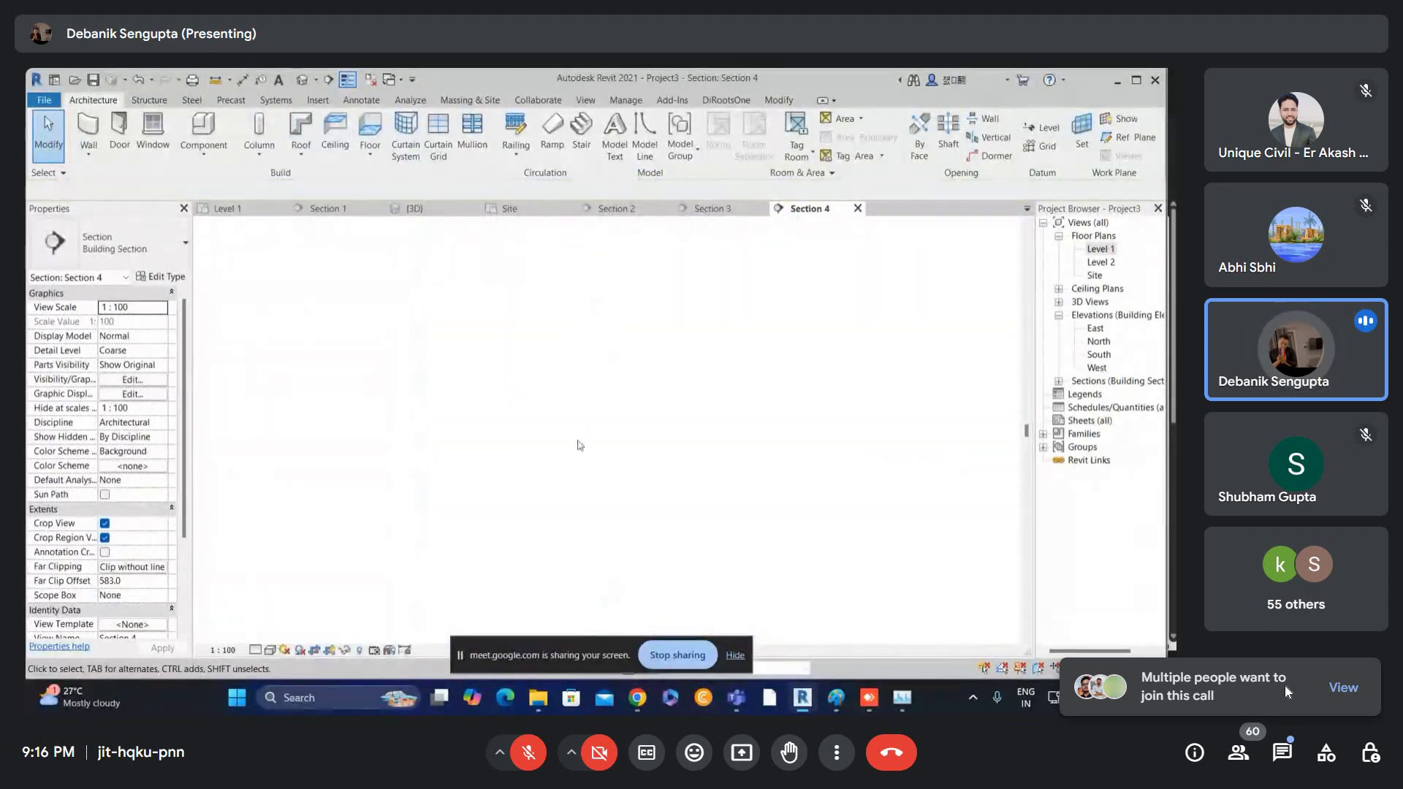
scroll(534, 391, "up", 3)
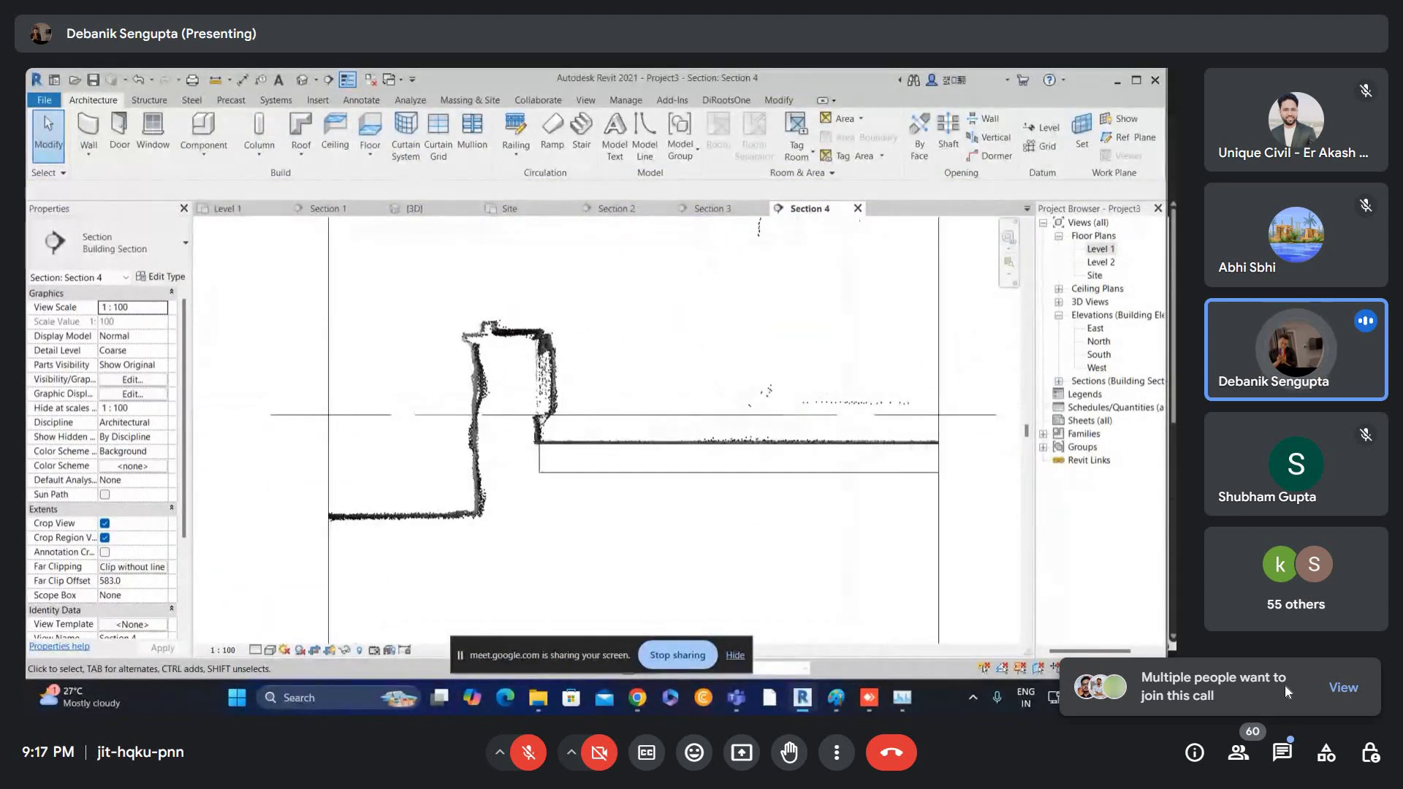
- From the Level 1 plan, select the bay room floor and crop the 3D view around it with a selection box
left_click(1100, 251)
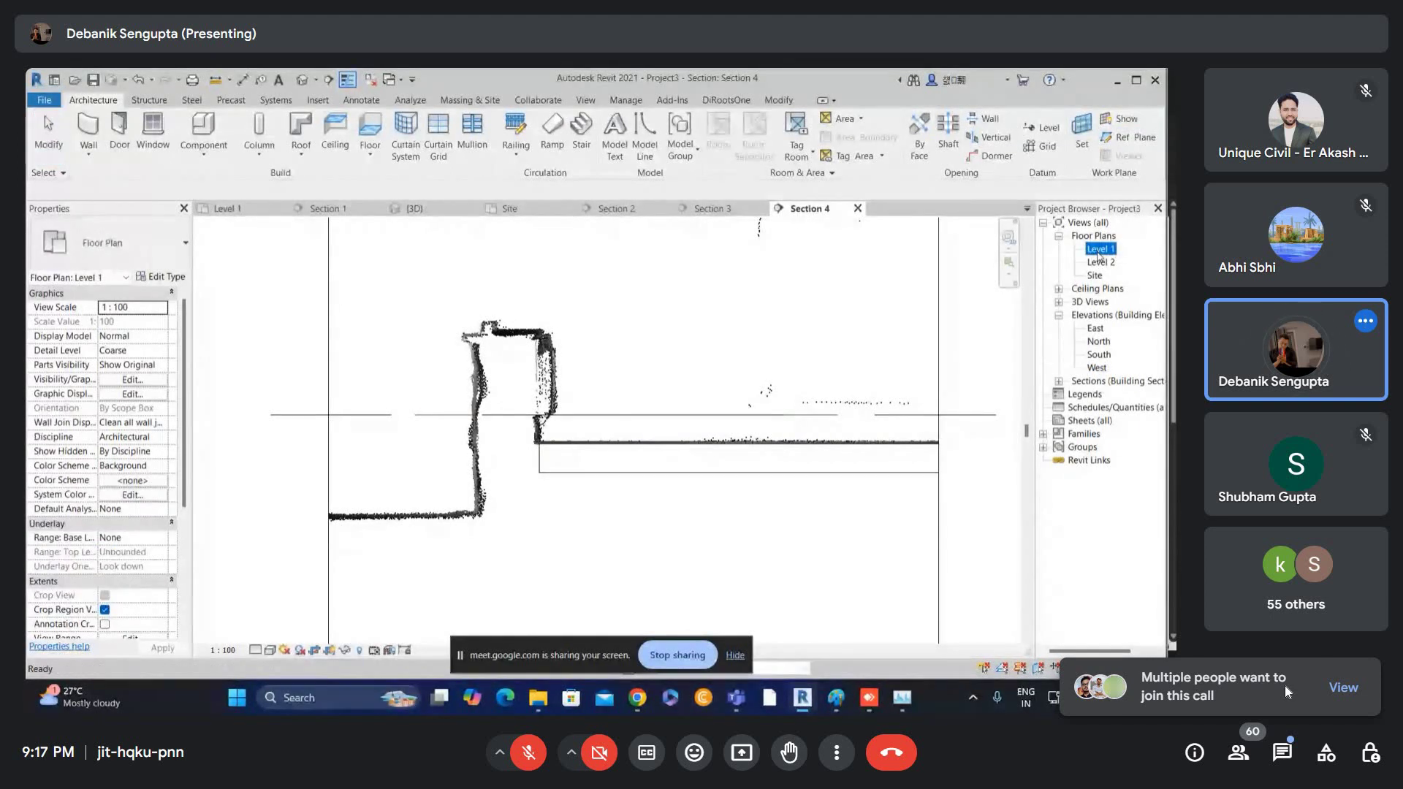
double_click(1099, 250)
scroll(603, 336, "up", 4)
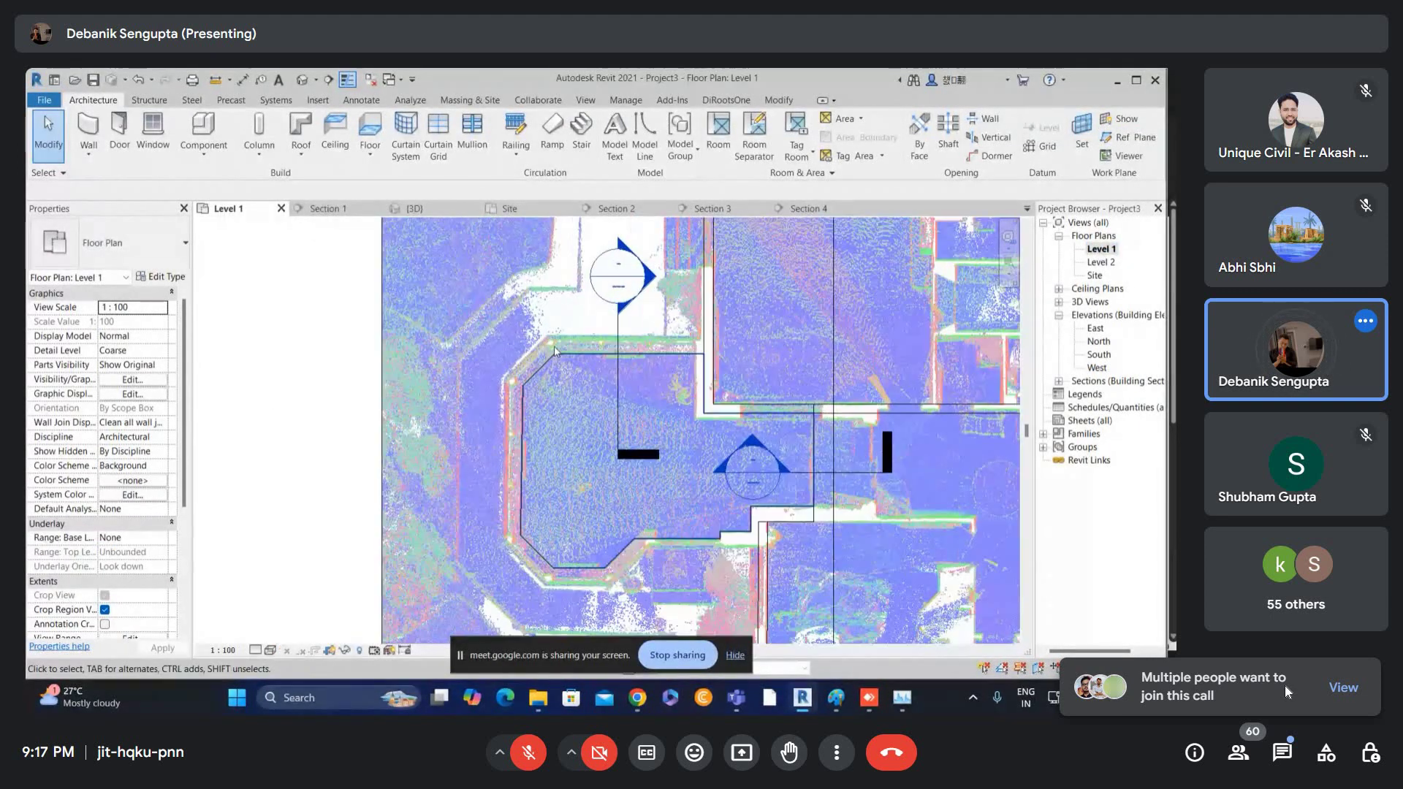
scroll(601, 334, "down", 3)
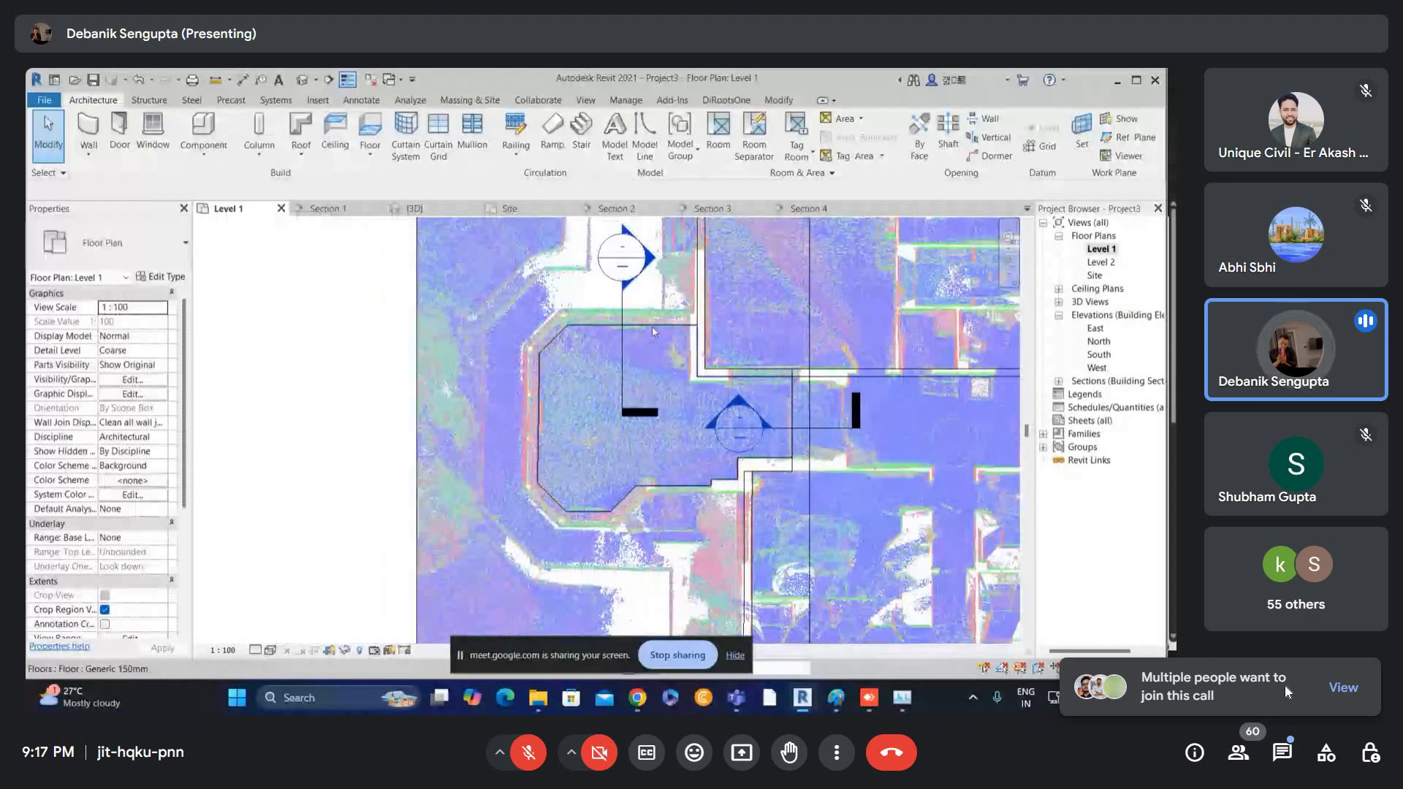
left_click(651, 326)
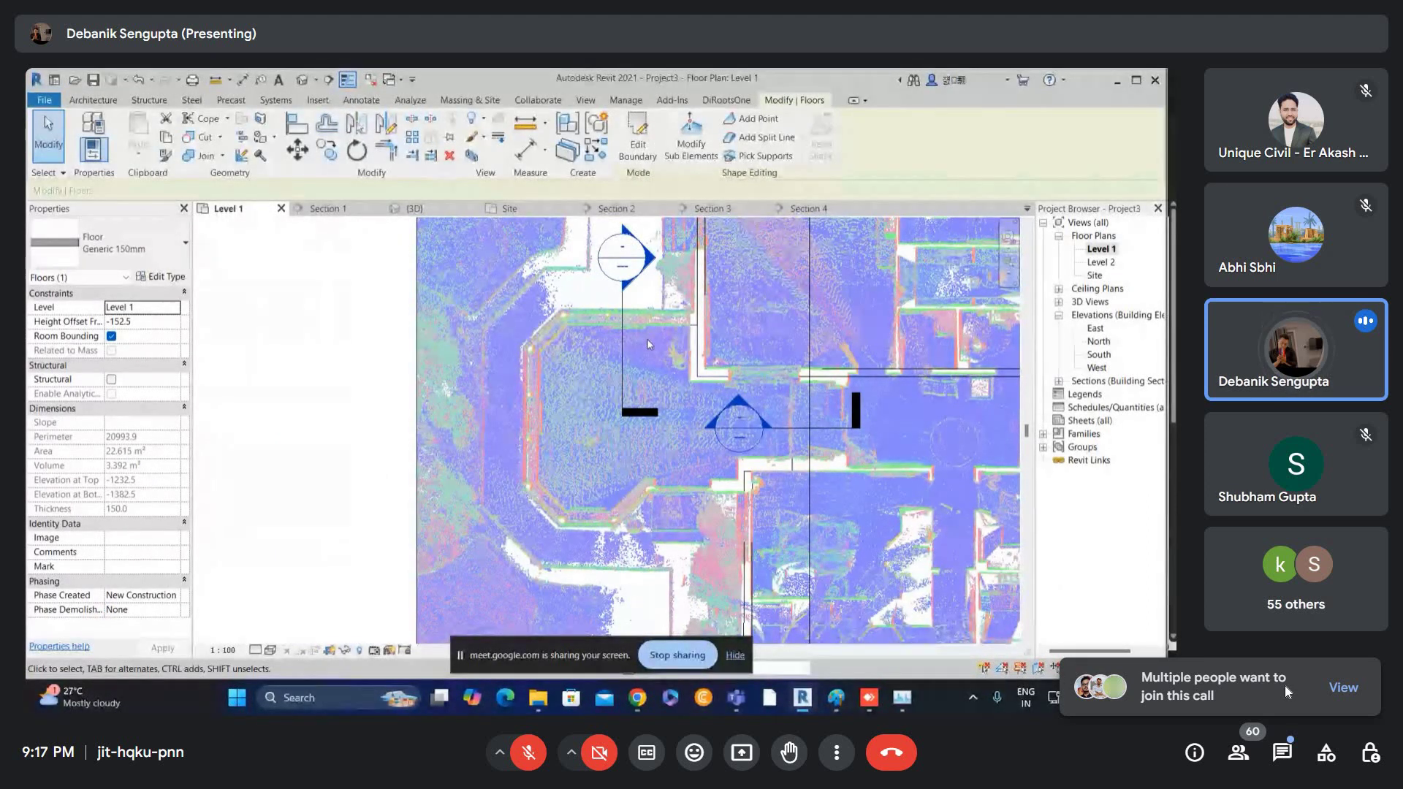
key("b")
key("x")
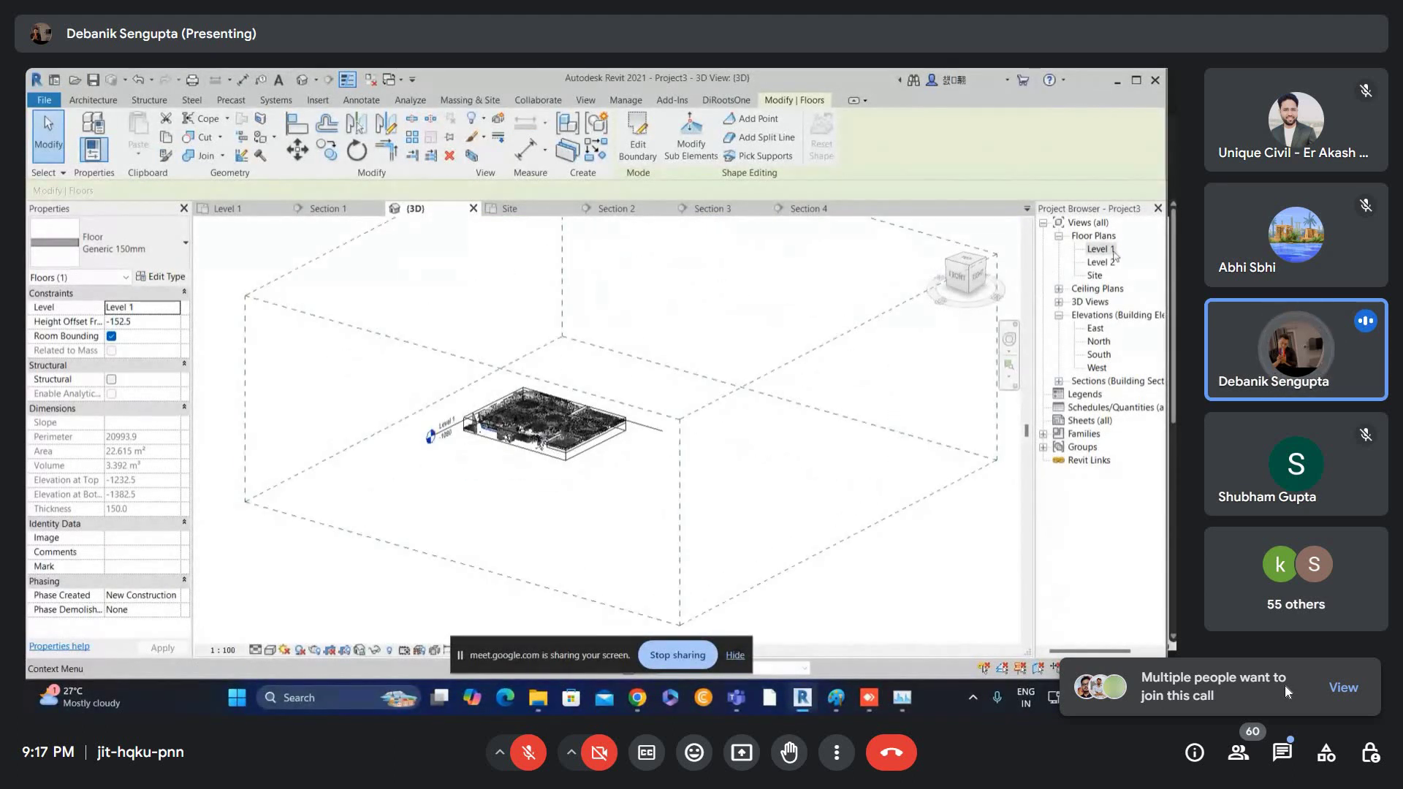
double_click(1108, 250)
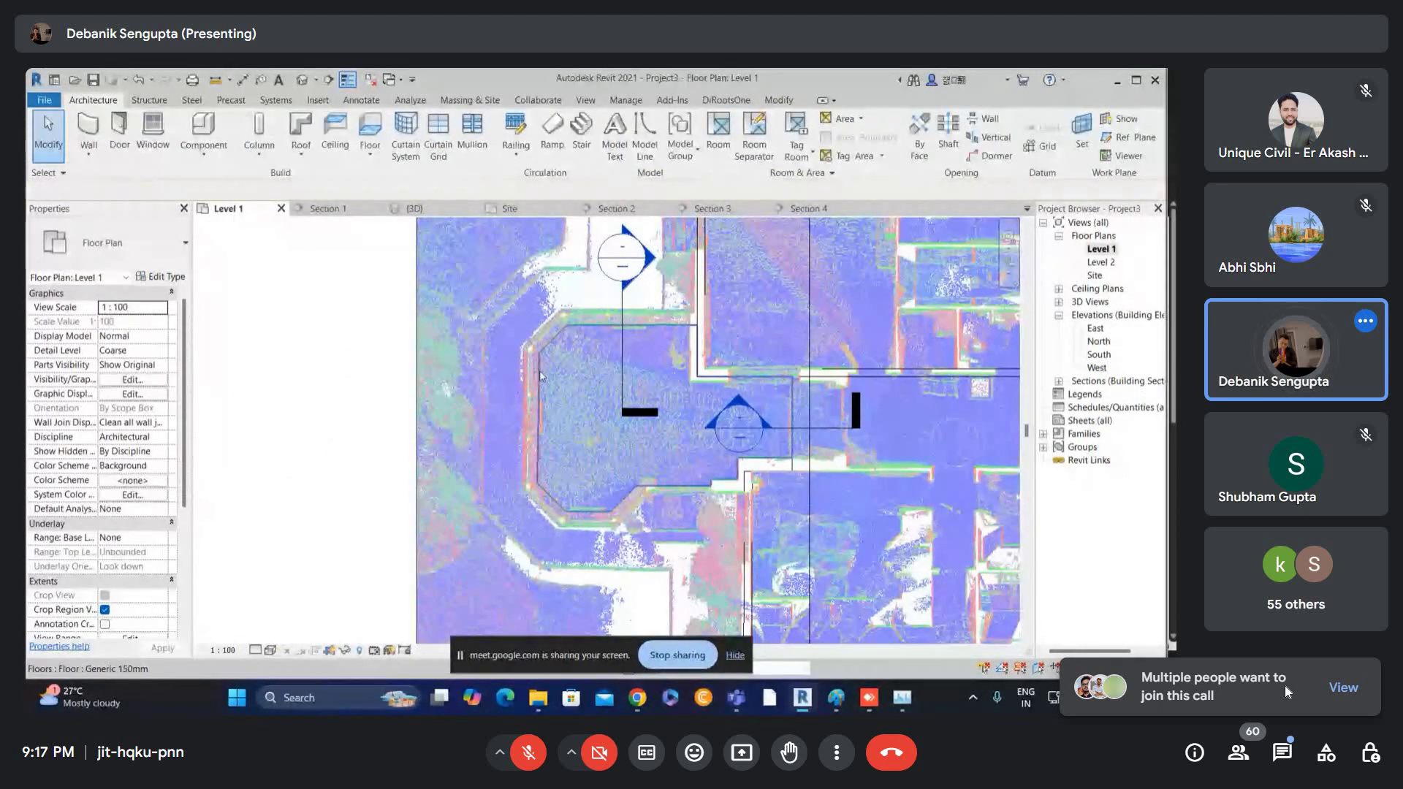
left_click(541, 376)
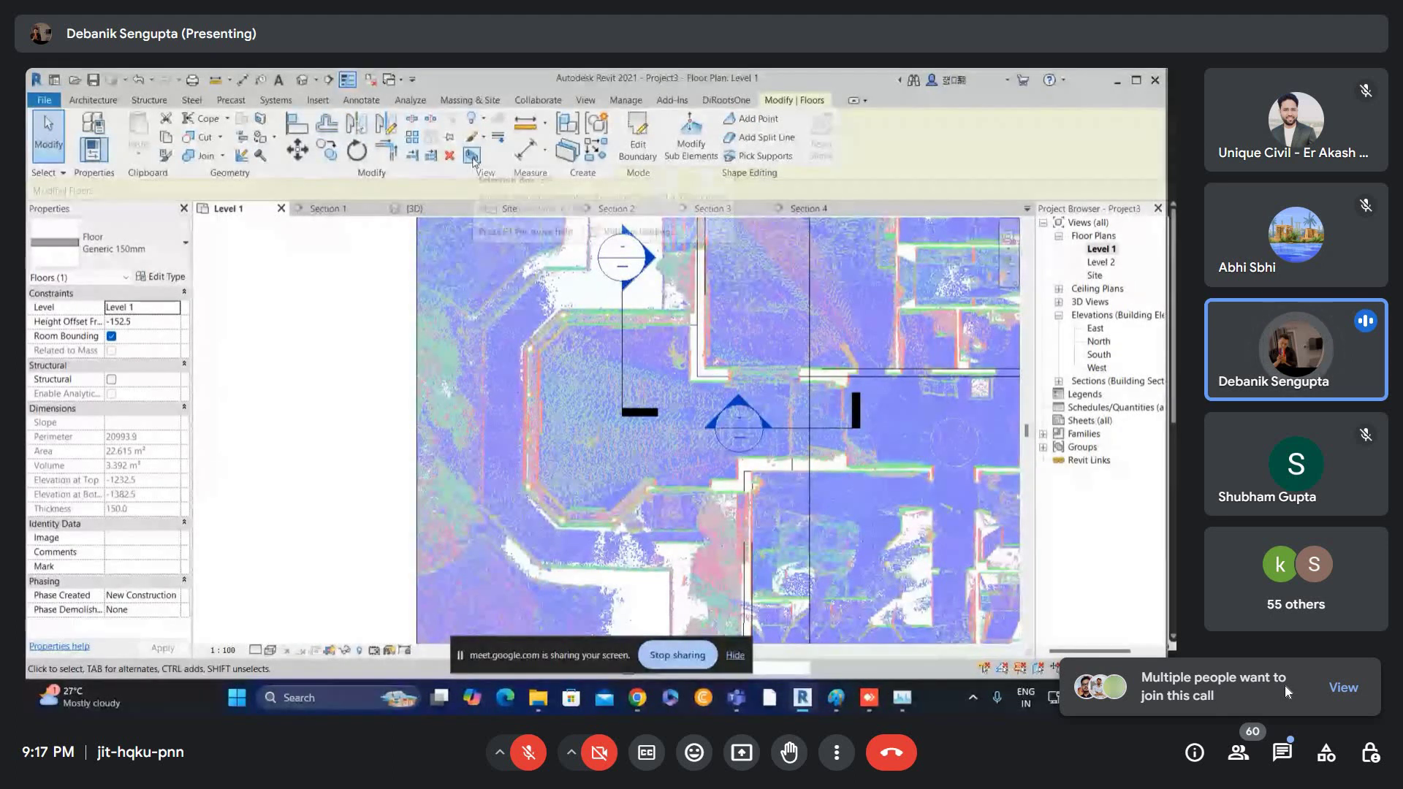
left_click(471, 156)
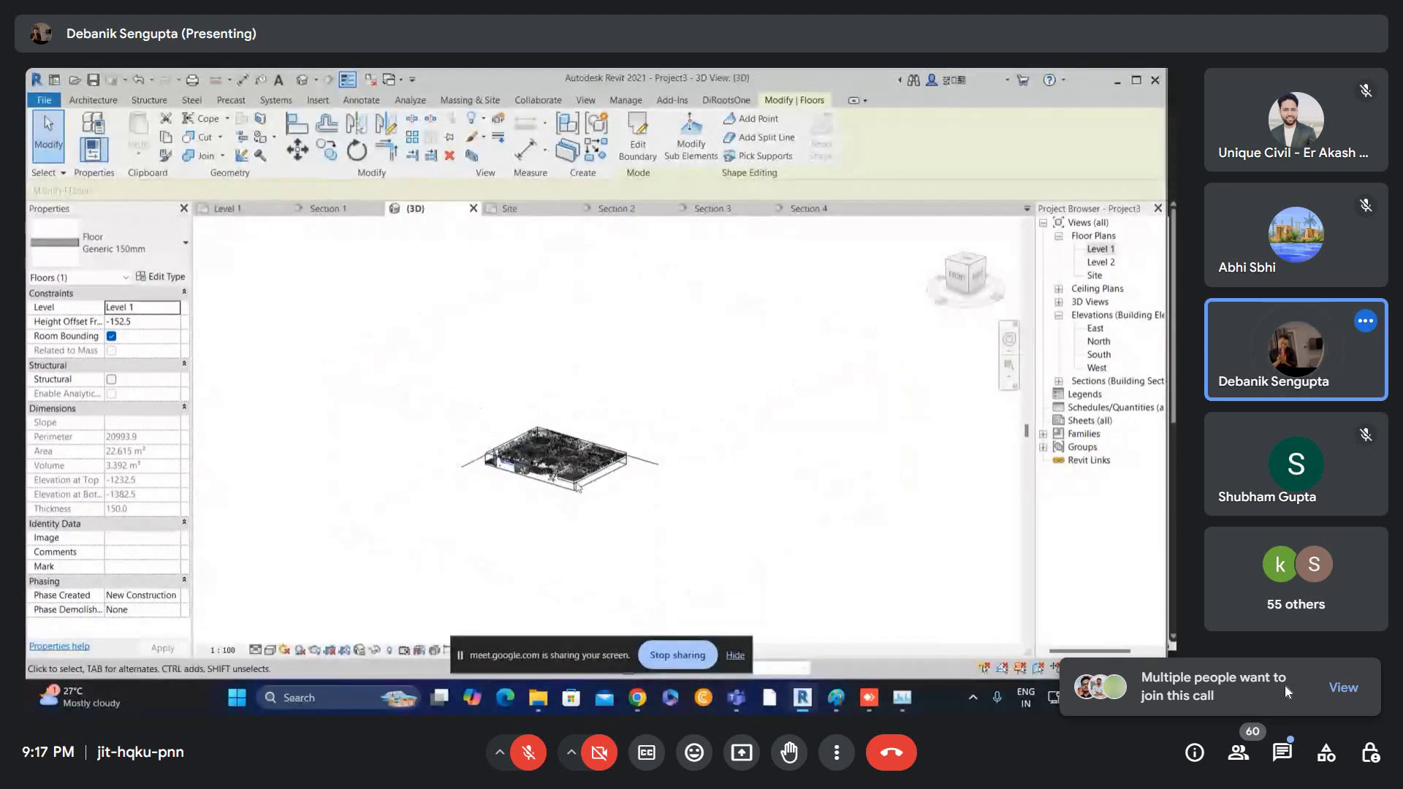
- Set the point cloud's color mode to Normals in the 3D view's visibility overrides
key("v")
key("v")
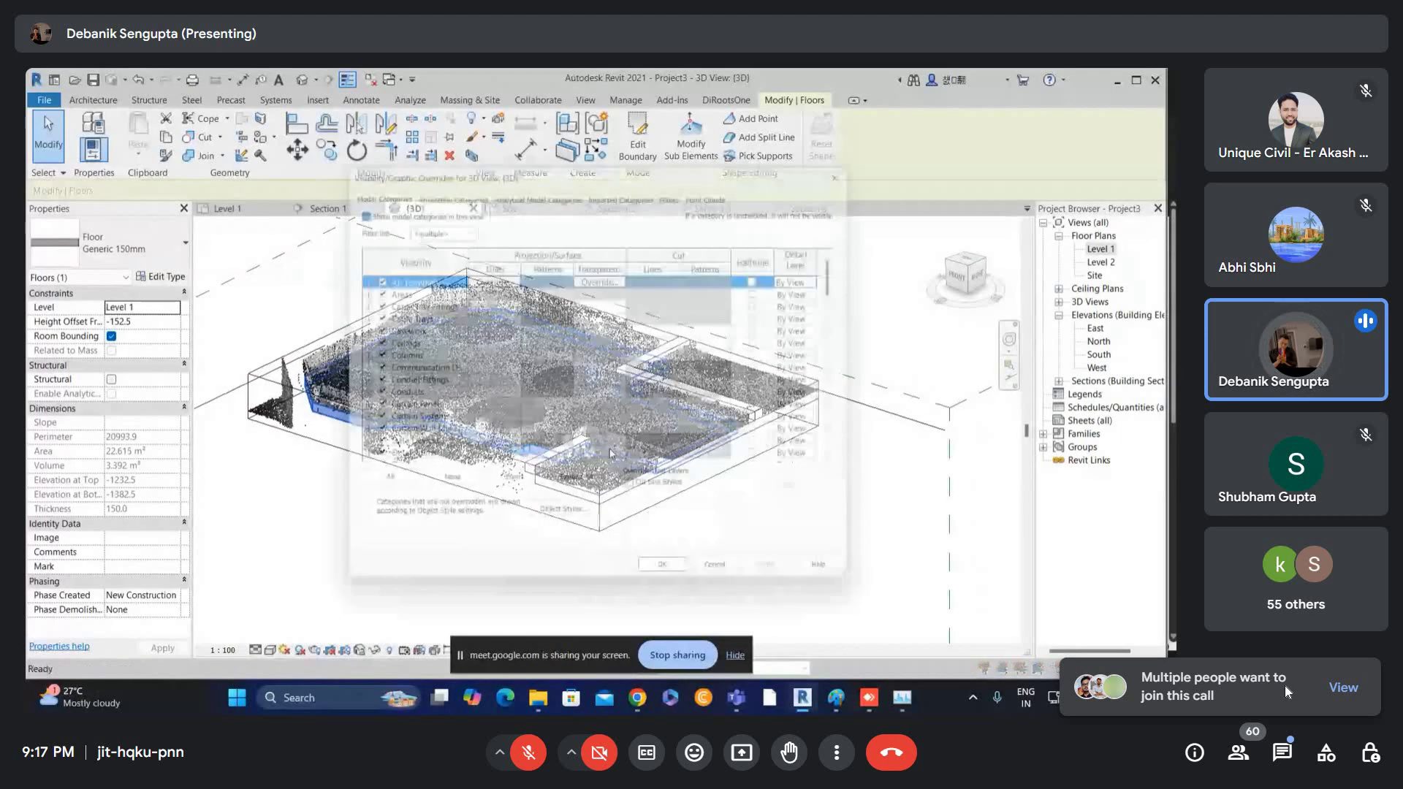
left_click(718, 187)
left_click(760, 239)
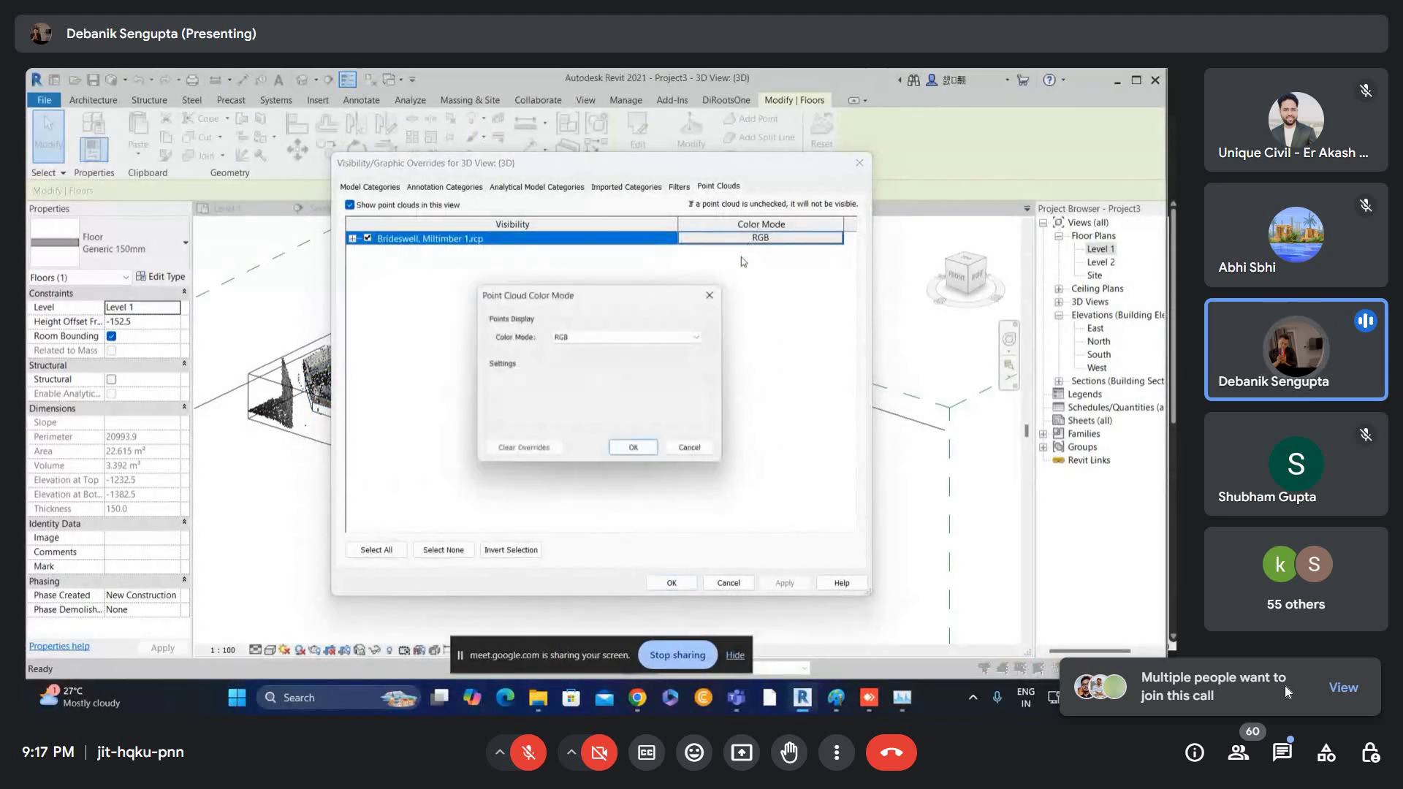
left_click(635, 452)
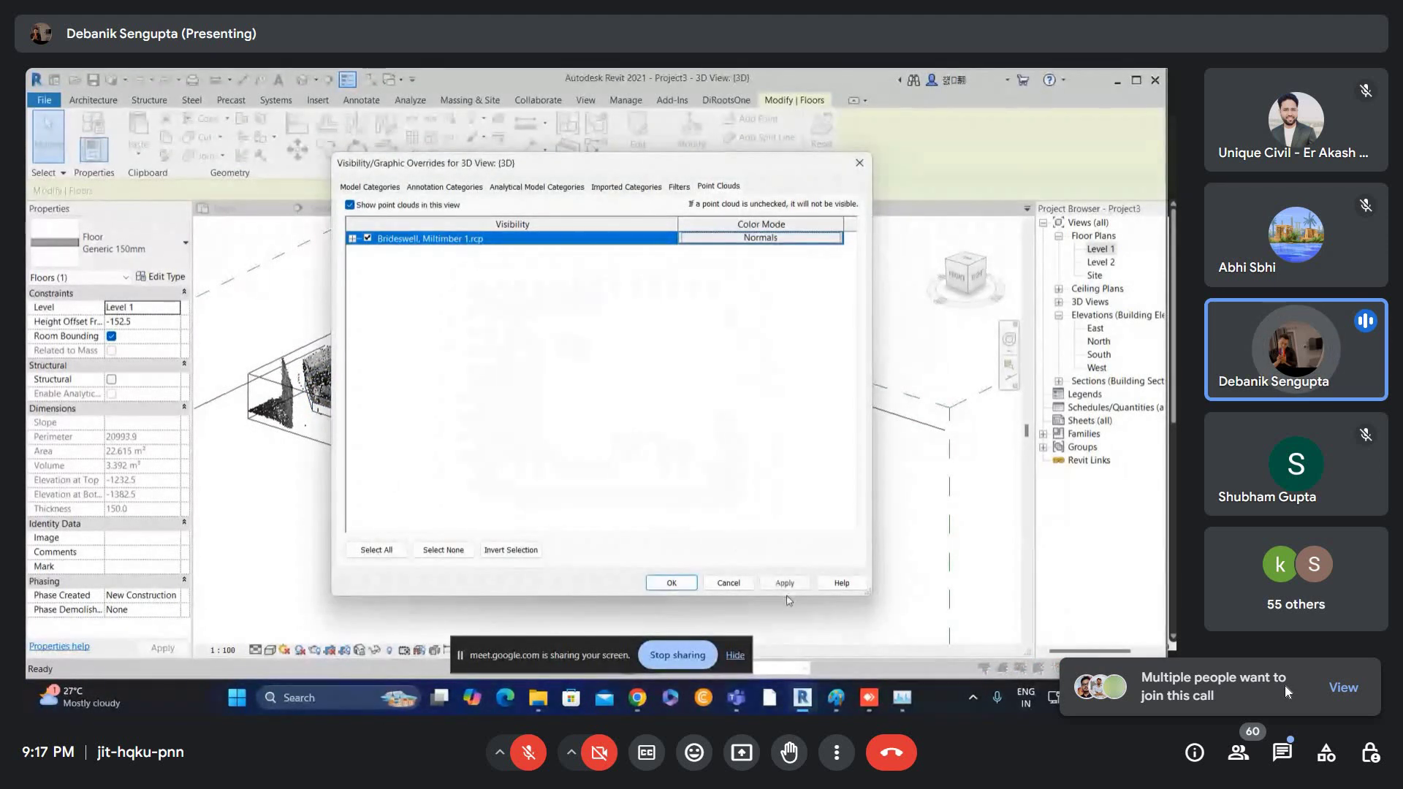
left_click(785, 584)
left_click(671, 583)
key("Escape")
- Pull in the sides of the 3D section box so that it cuts through the interior of the bay room floor
left_click_drag(975, 277, 961, 257)
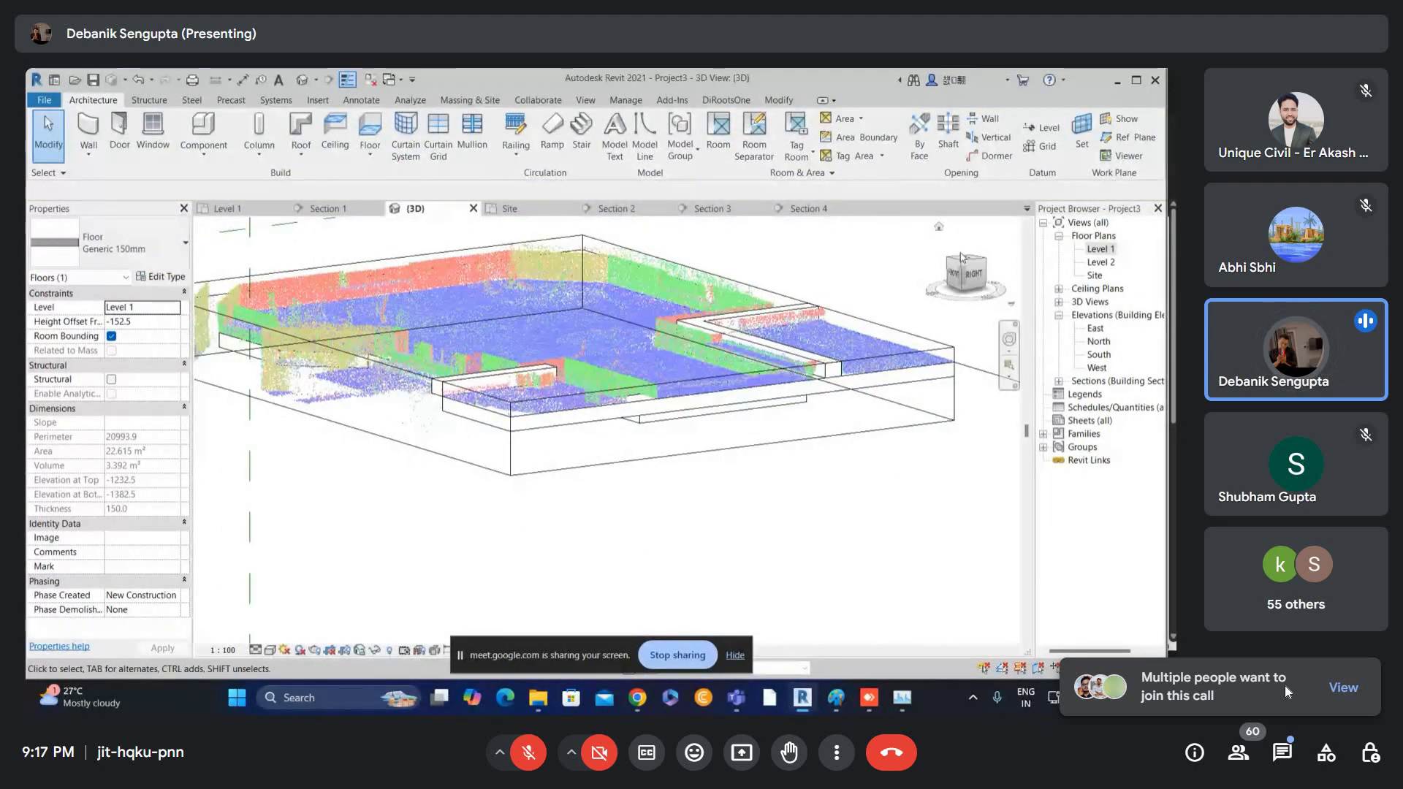
left_click(870, 321)
left_click_drag(732, 411, 581, 365)
middle_click_drag(532, 351, 403, 424, "shift")
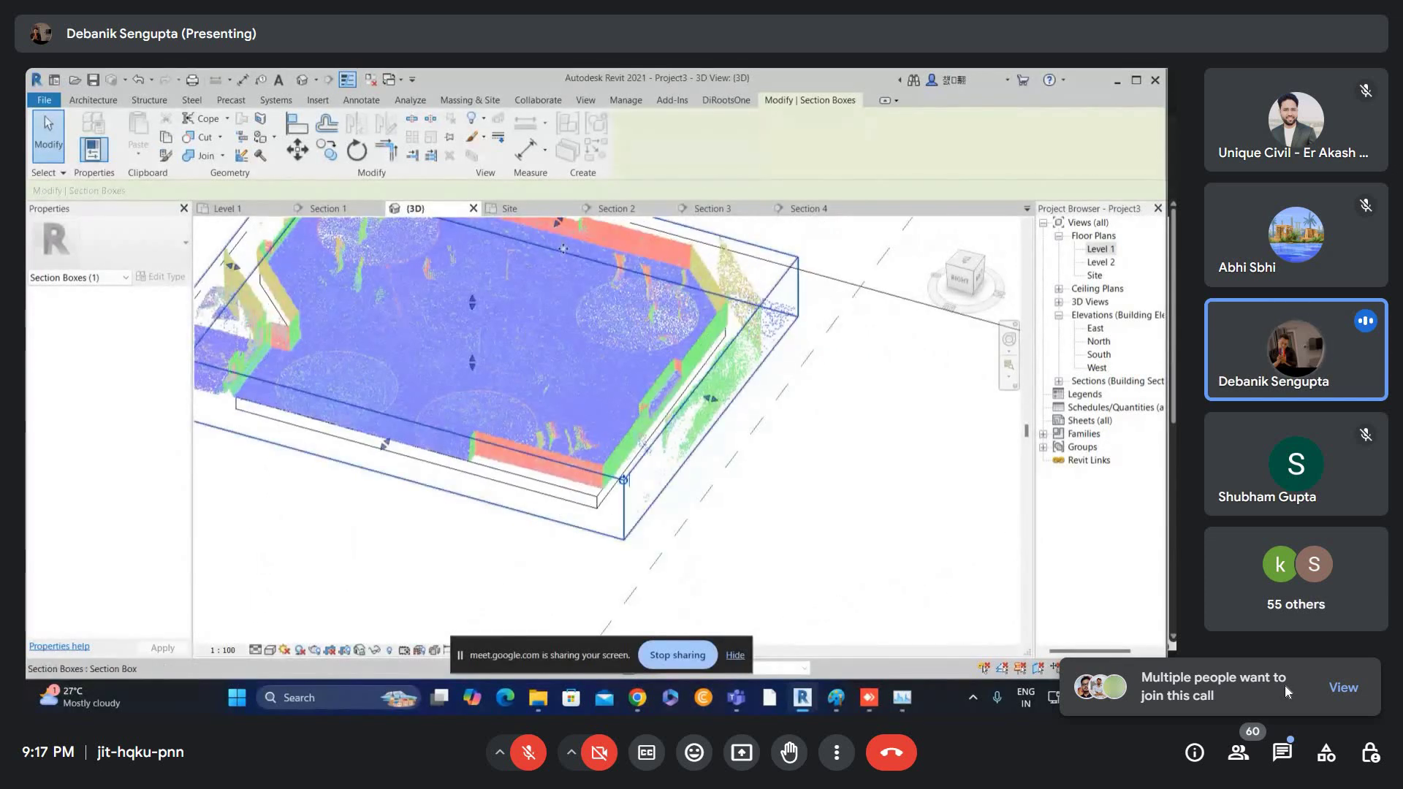
middle_click_drag(562, 249, 566, 357)
left_click_drag(562, 329, 509, 399)
middle_click_drag(554, 408, 690, 406)
scroll(293, 447, "up", 1)
left_click_drag(368, 390, 508, 431)
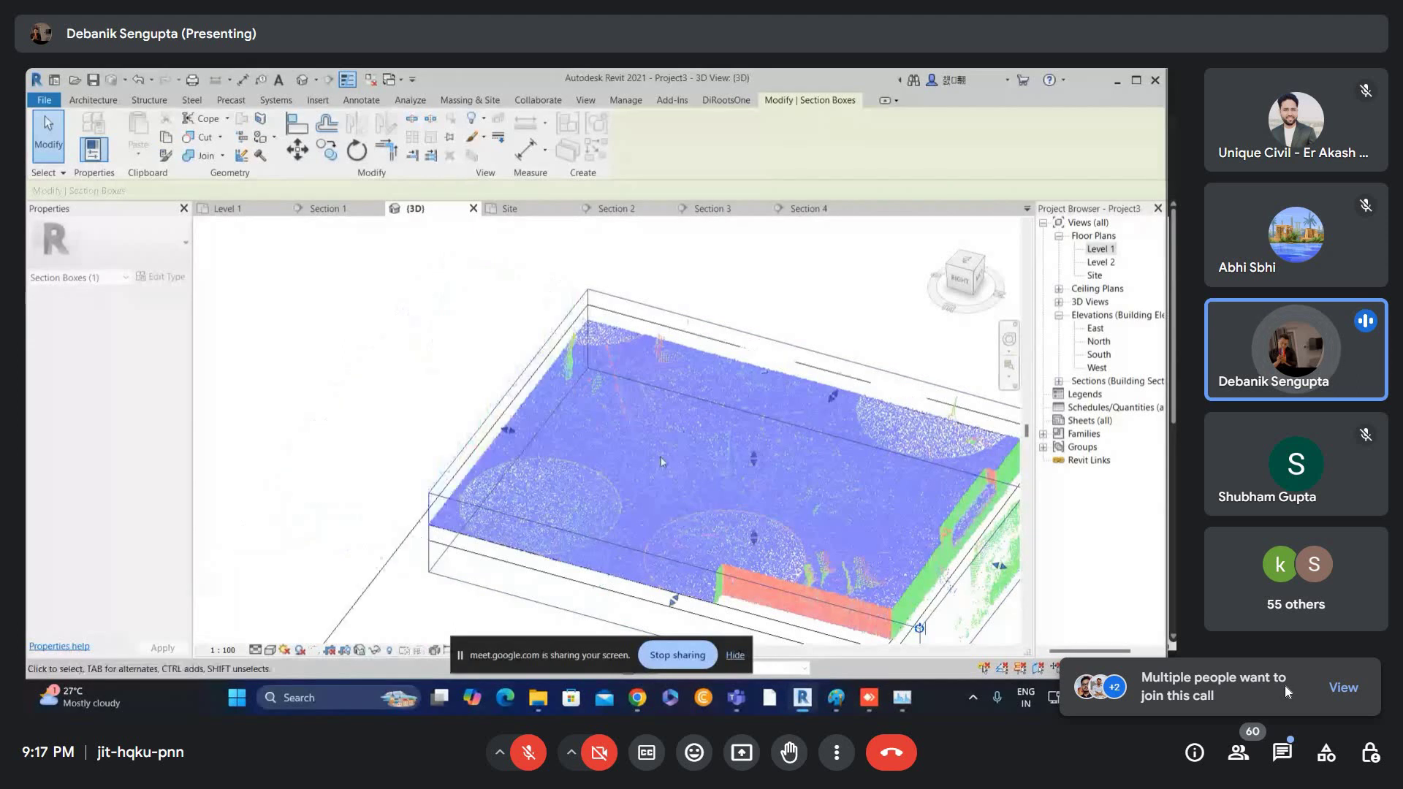
middle_click_drag(662, 462, 752, 365)
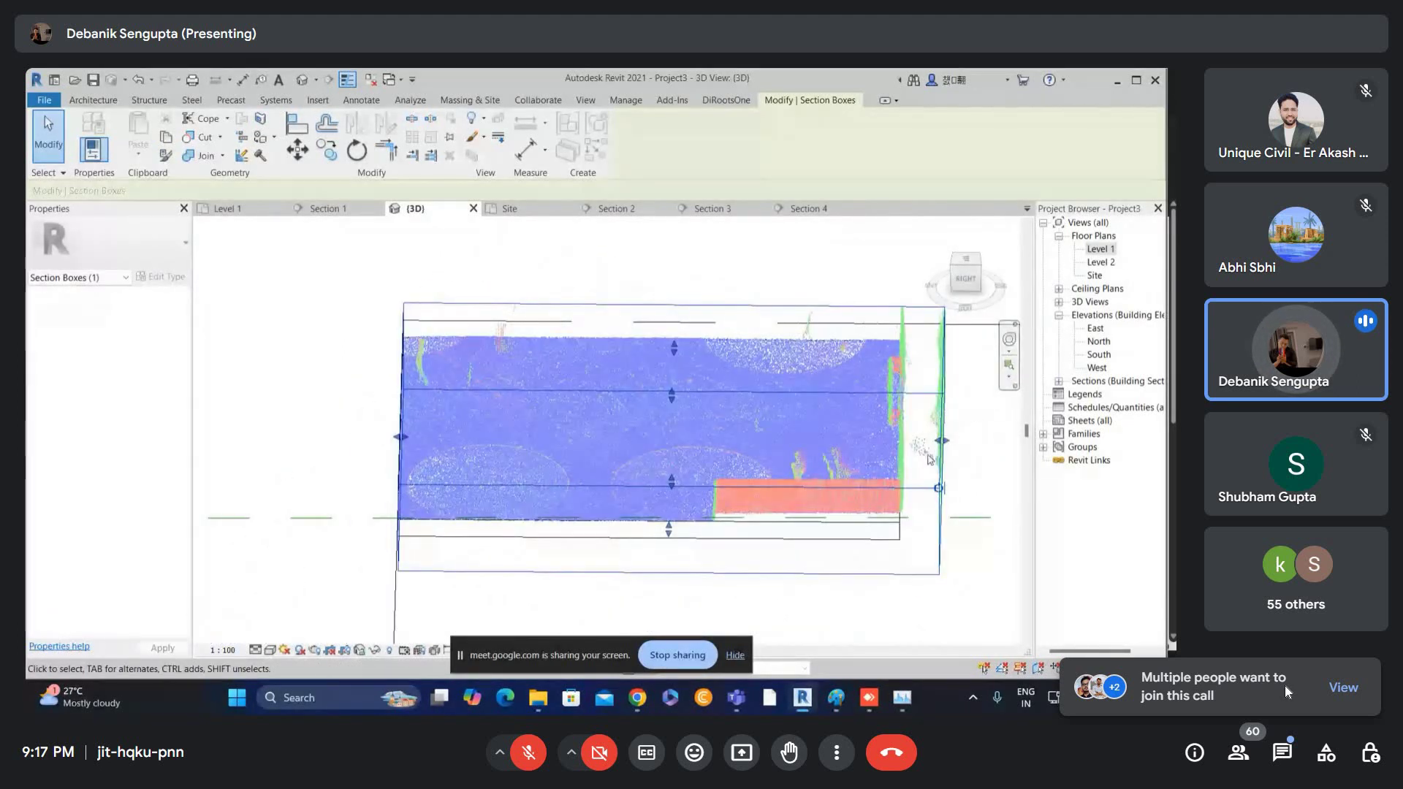
left_click_drag(942, 441, 704, 464)
middle_click_drag(704, 460, 777, 407, "shift")
left_click(777, 407)
- Examine how the bay room floor's top lines up with the scanned points in the right side view and at an angle
left_click(967, 277)
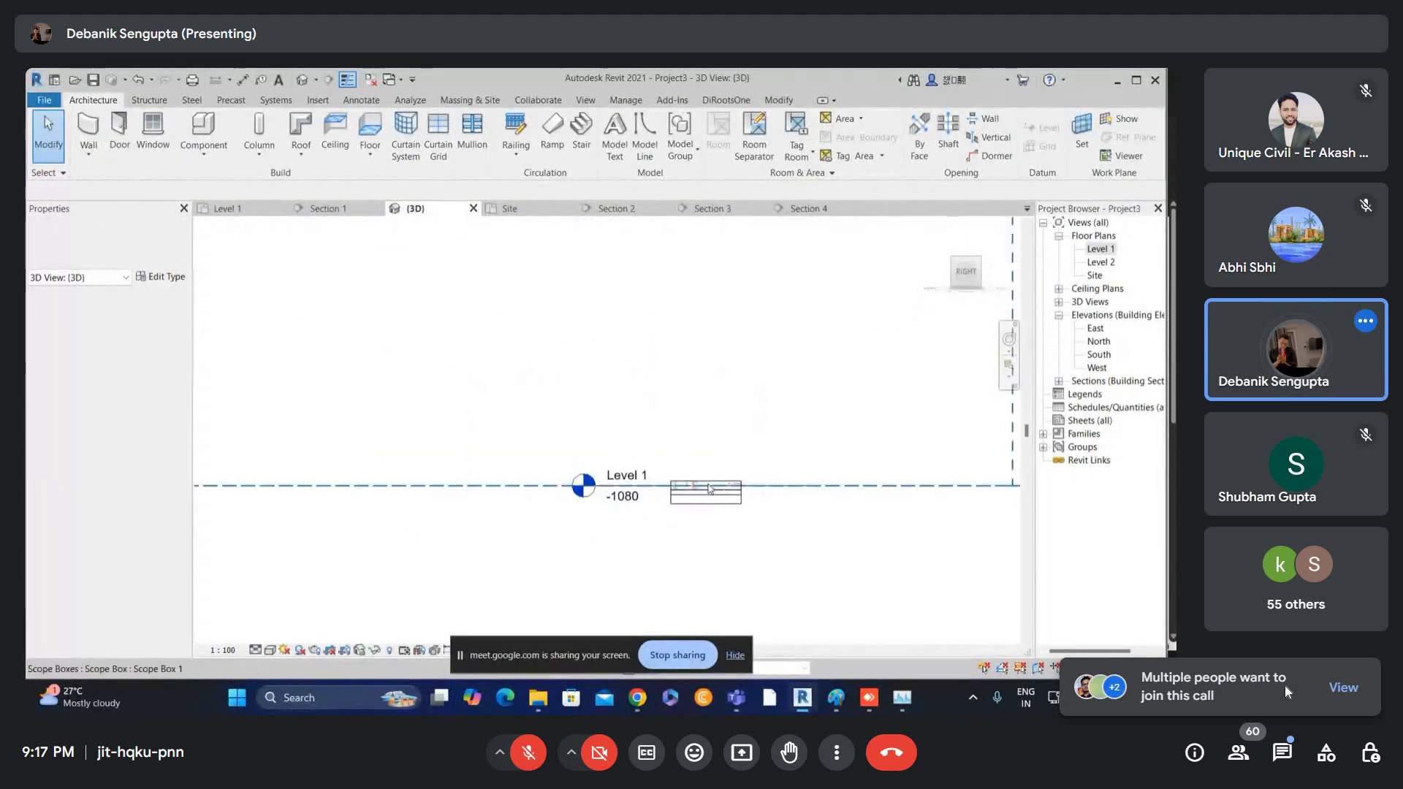
scroll(710, 489, "up", 6)
left_click(715, 515)
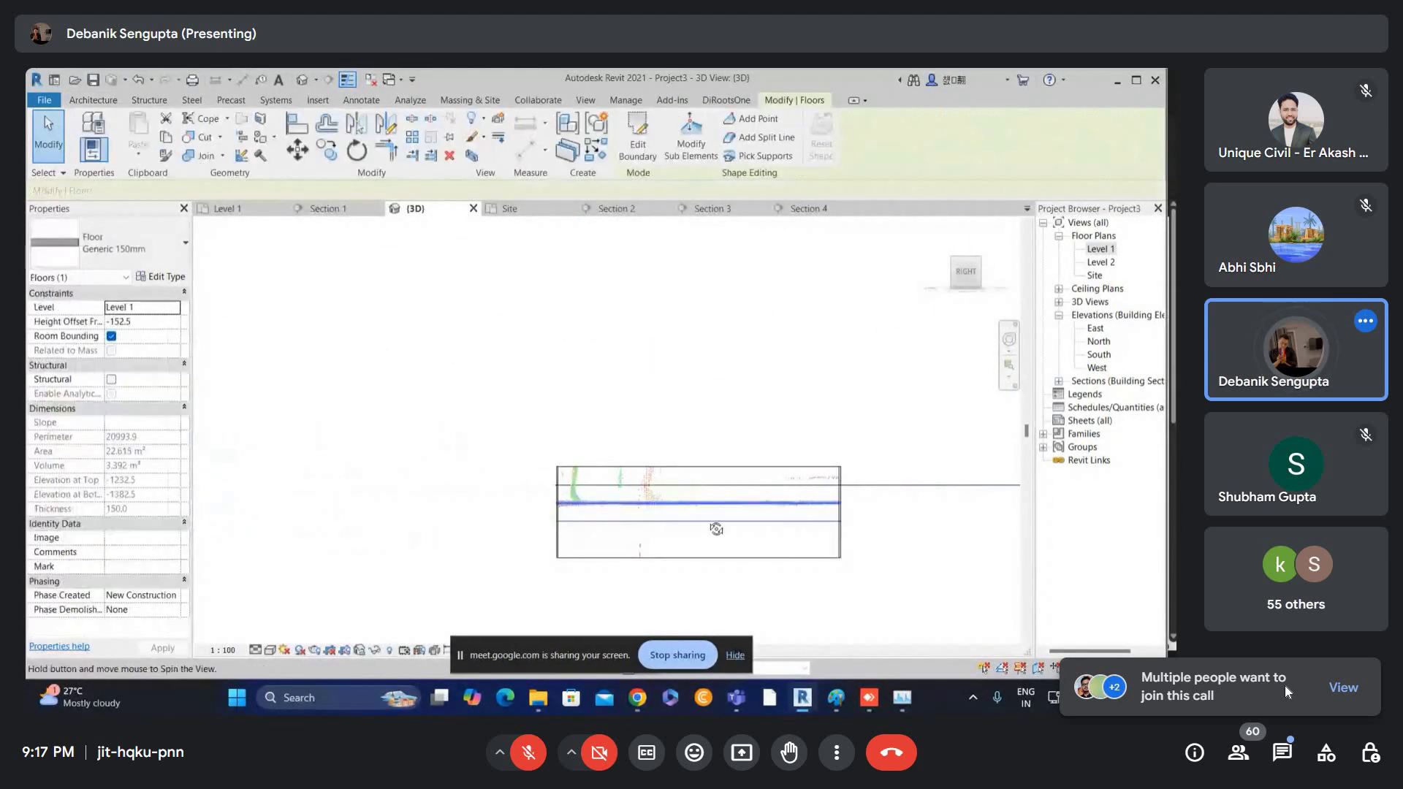
middle_click_drag(714, 526, 644, 490, "shift")
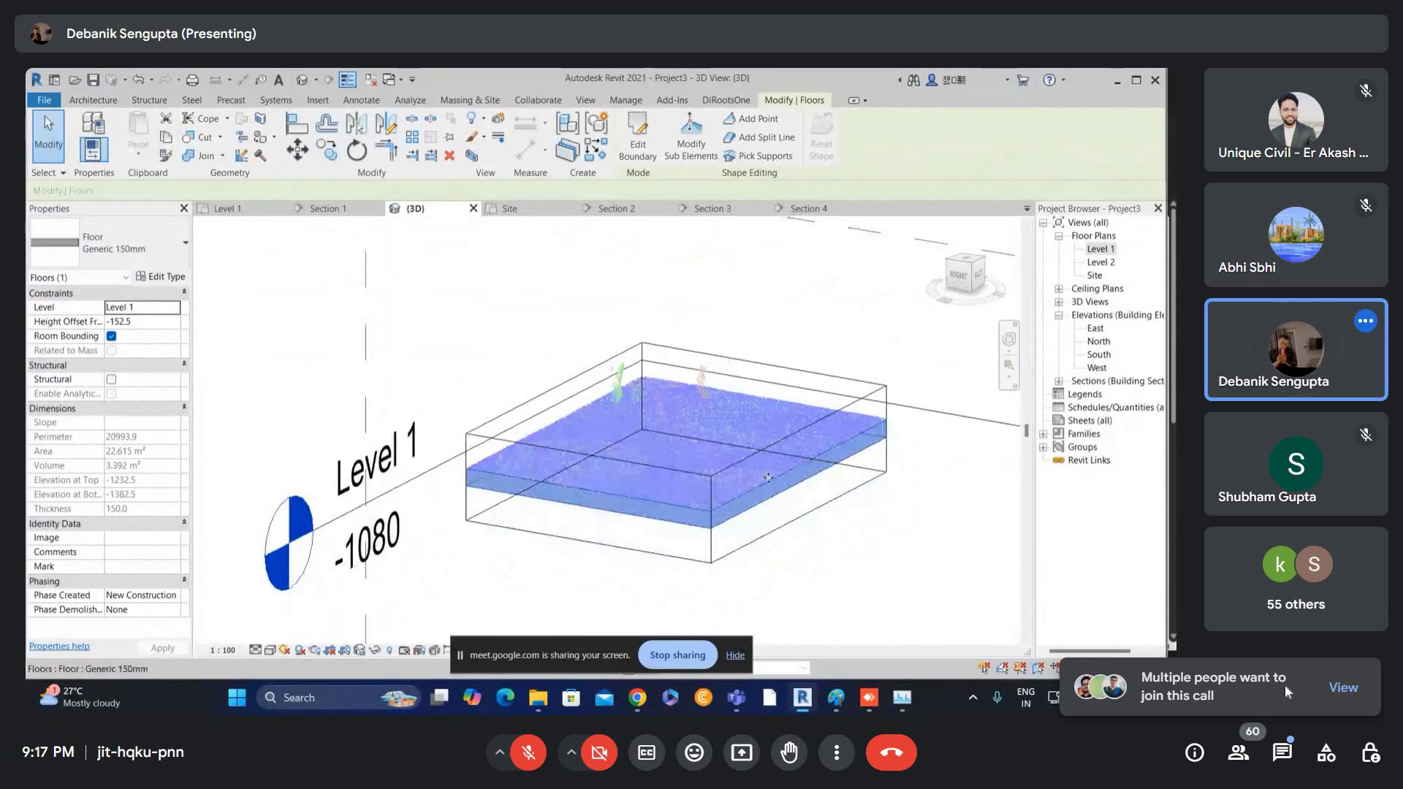
left_click(773, 506)
scroll(772, 497, "up", 2)
middle_click_drag(758, 518, 755, 530, "shift")
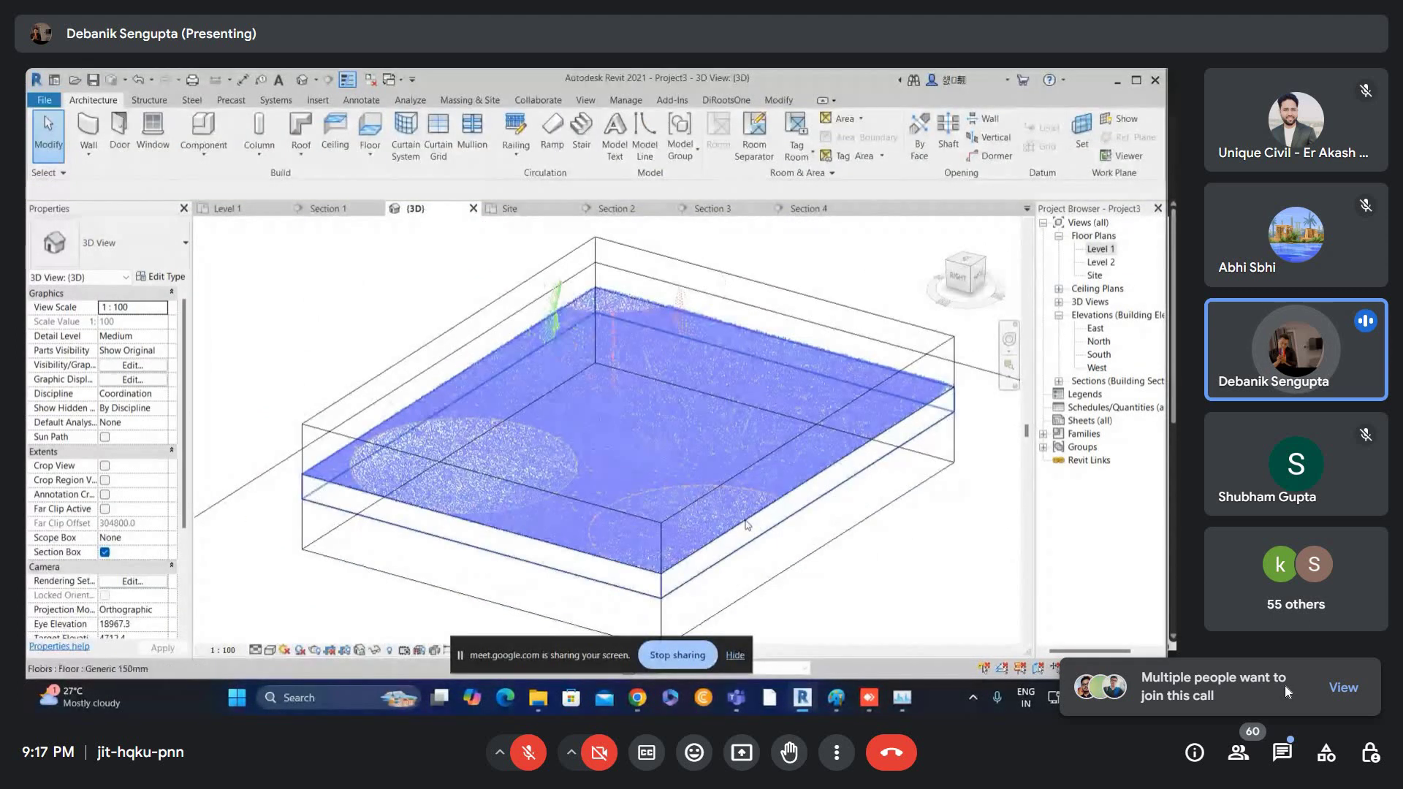
scroll(731, 534, "up", 2)
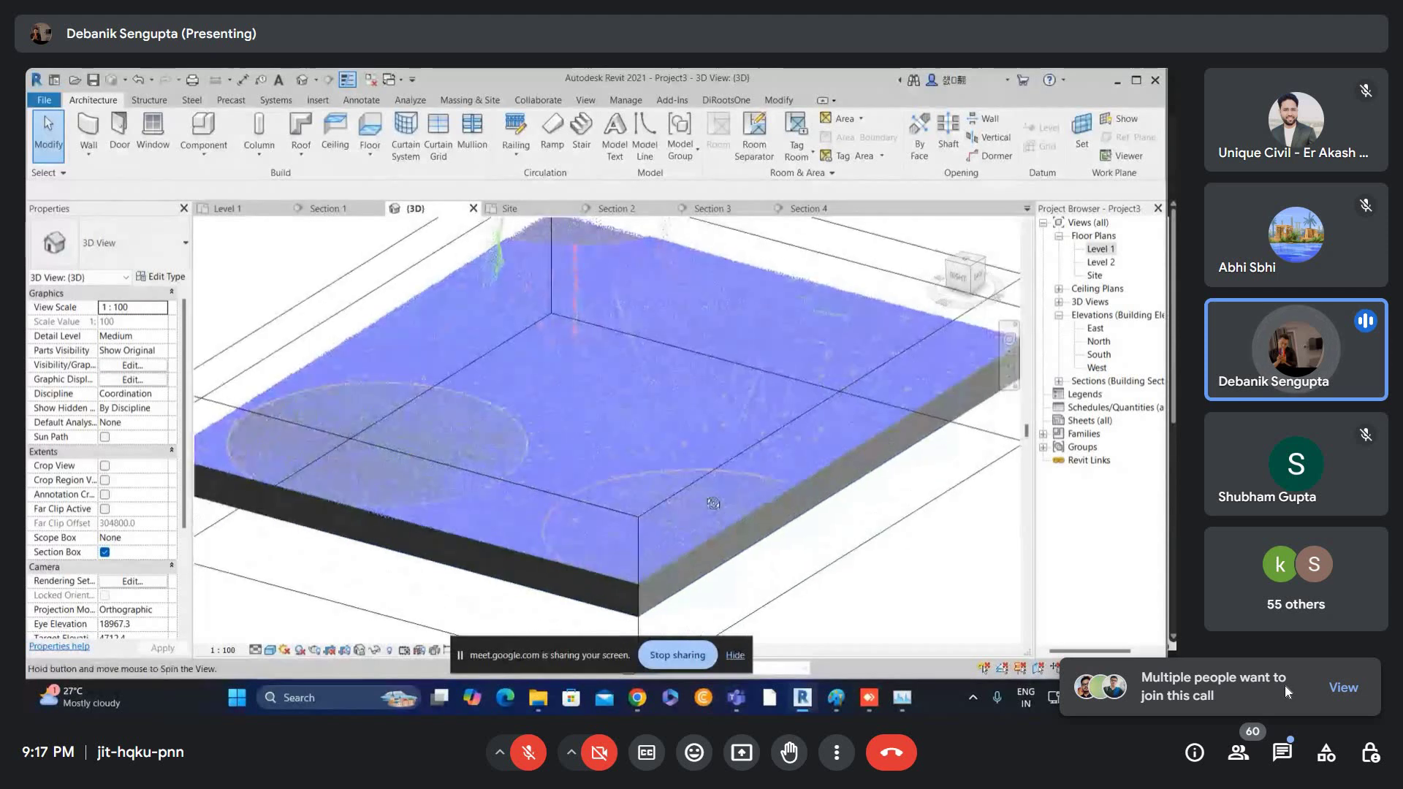
left_click(959, 278)
scroll(678, 538, "up", 5)
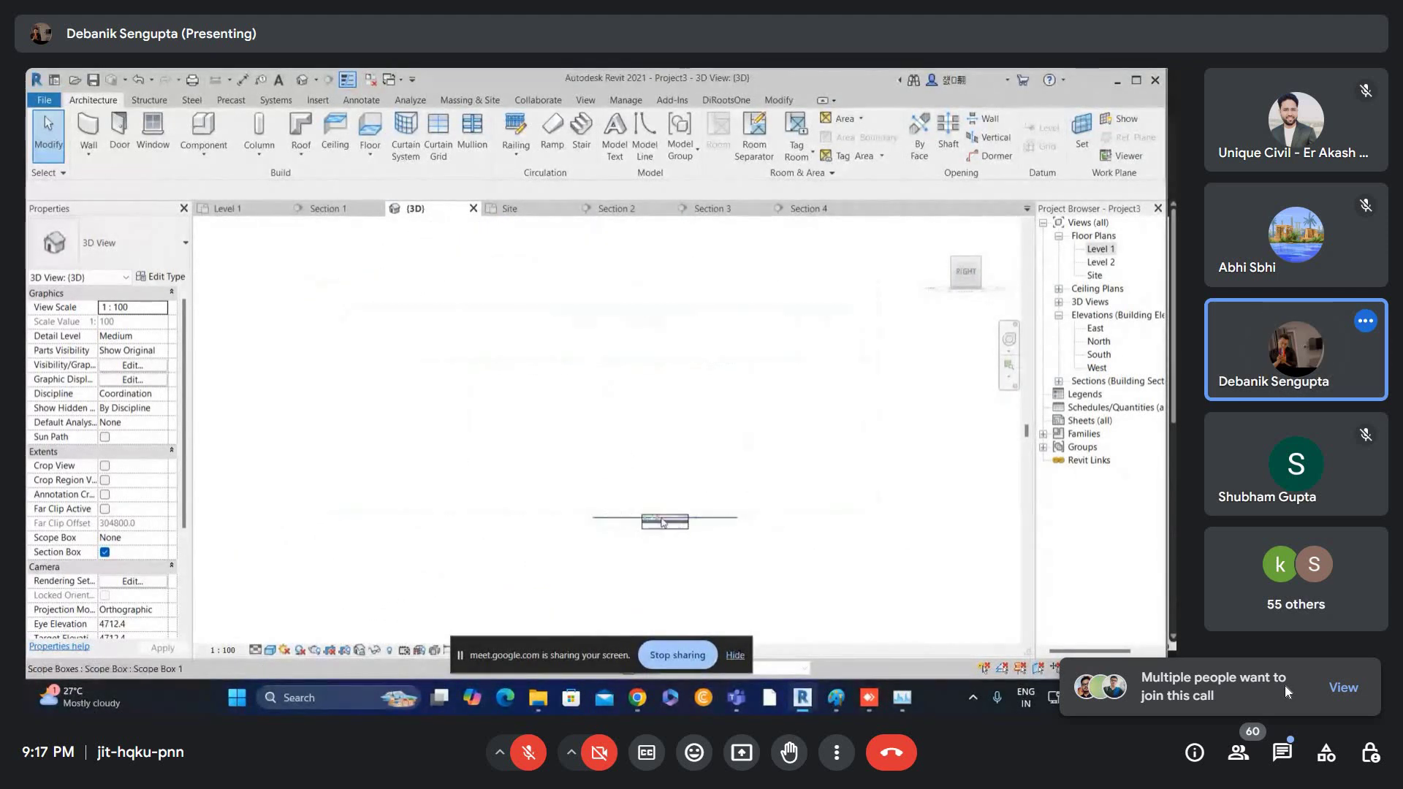
left_click(677, 536)
scroll(677, 534, "up", 2)
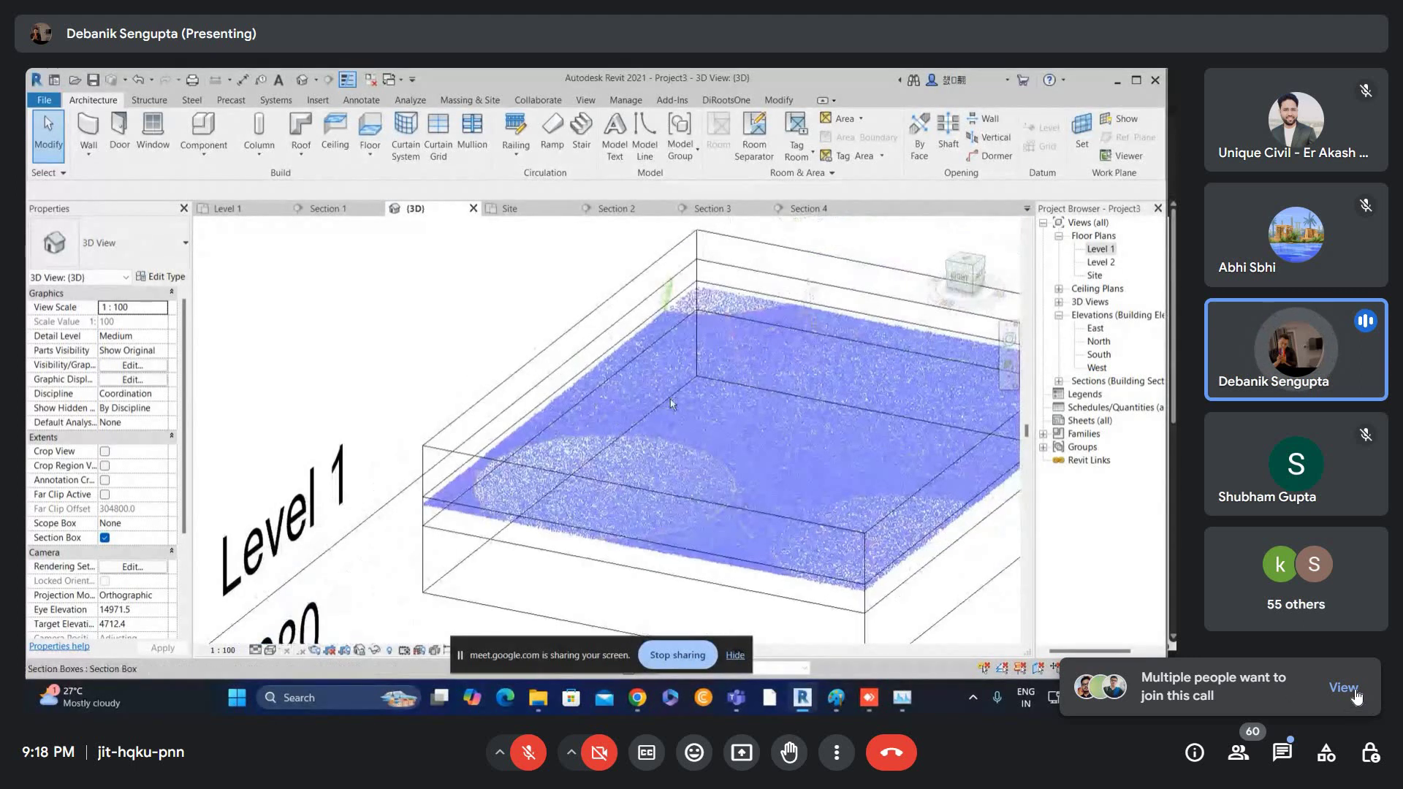
- In the Google Meet call, admit everyone waiting to join and close the participants list
left_click(1343, 687)
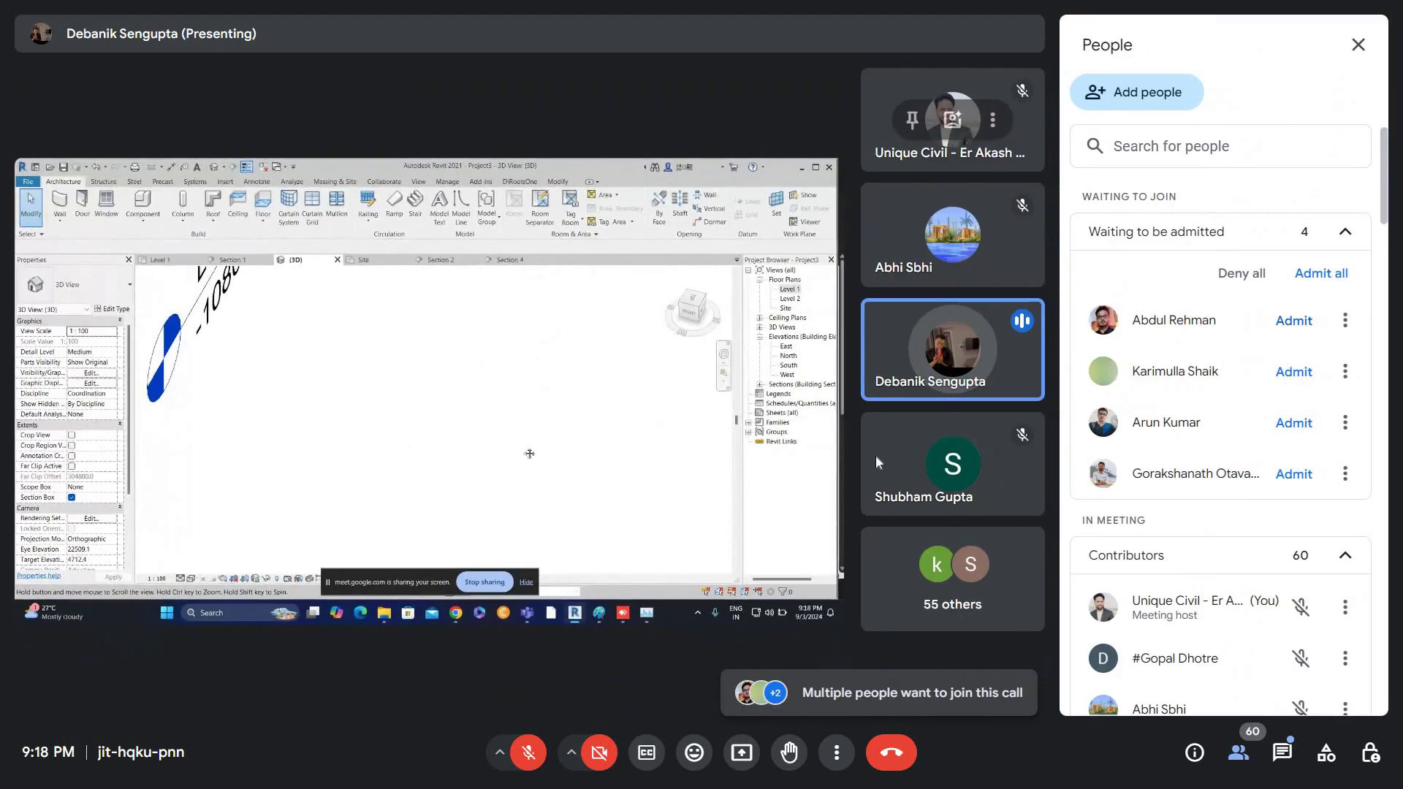
left_click(1323, 274)
key("Return")
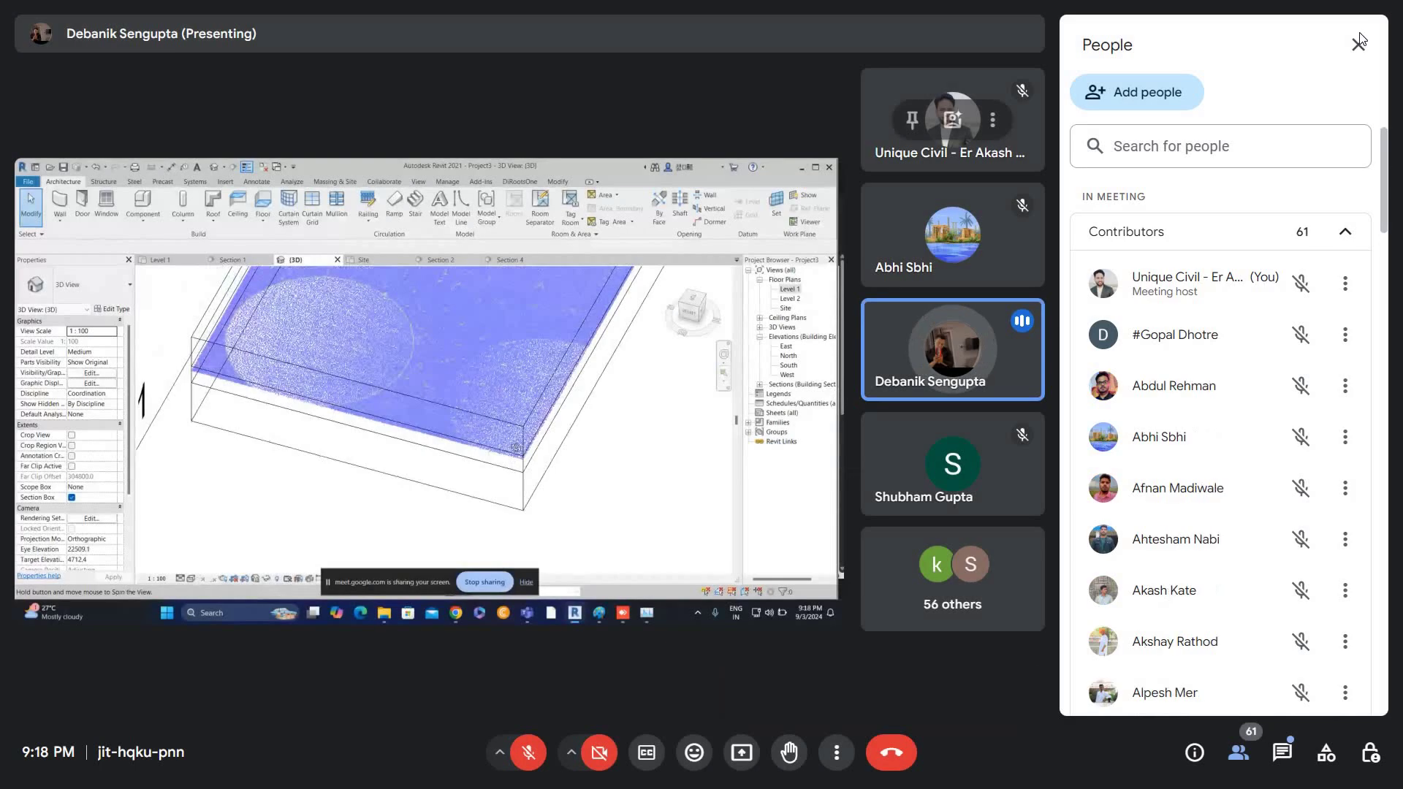
left_click(1372, 46)
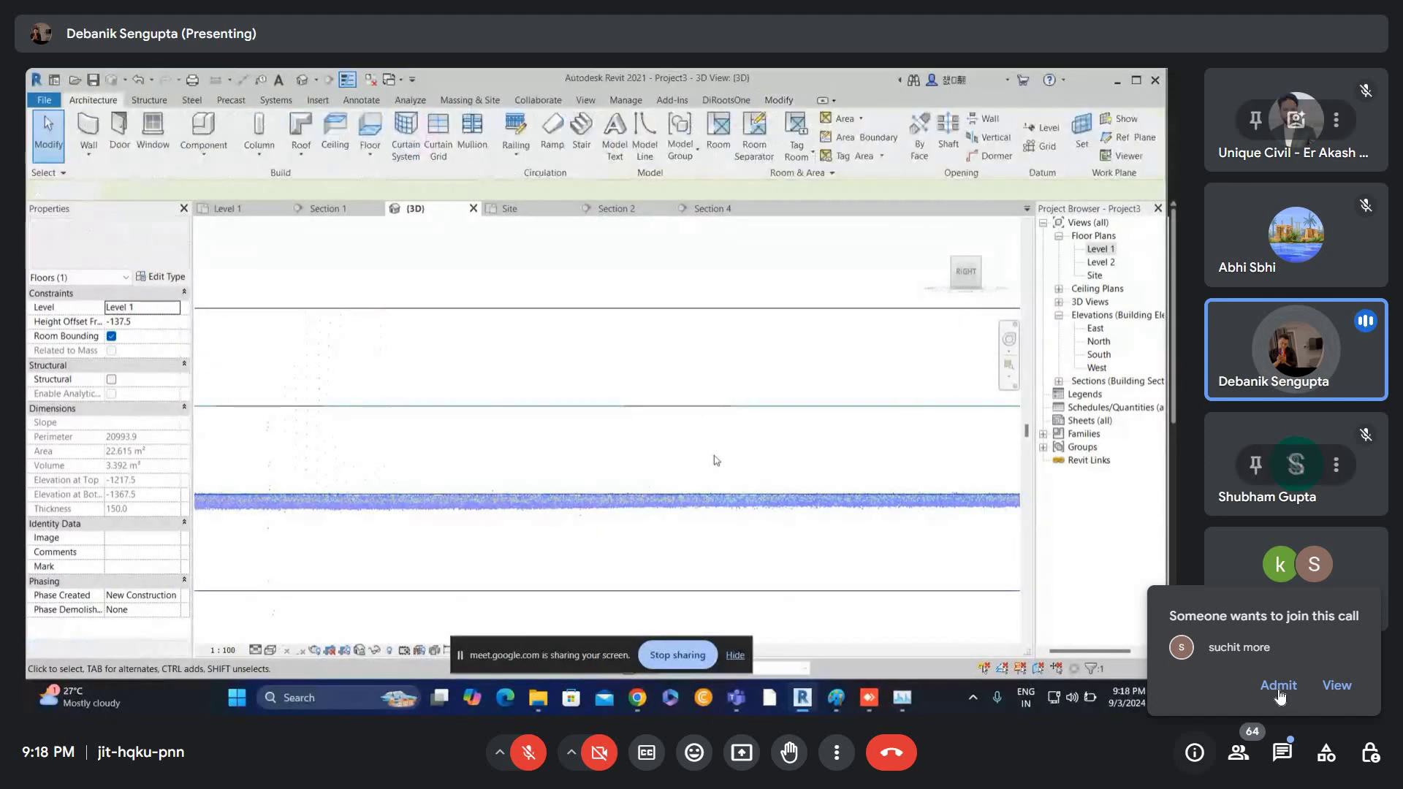
- Admit the two further people who ask individually to join the call
left_click(1279, 687)
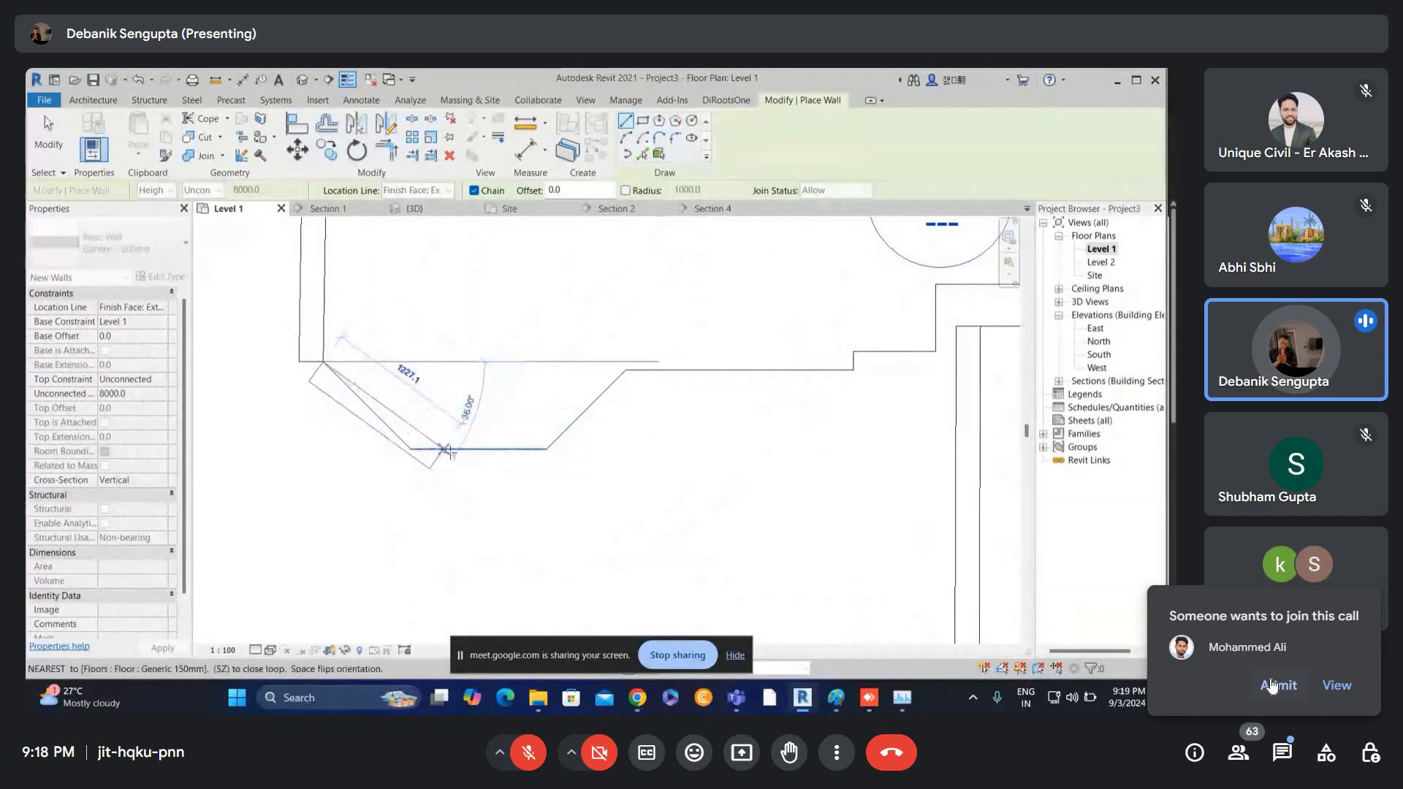
left_click(1271, 684)
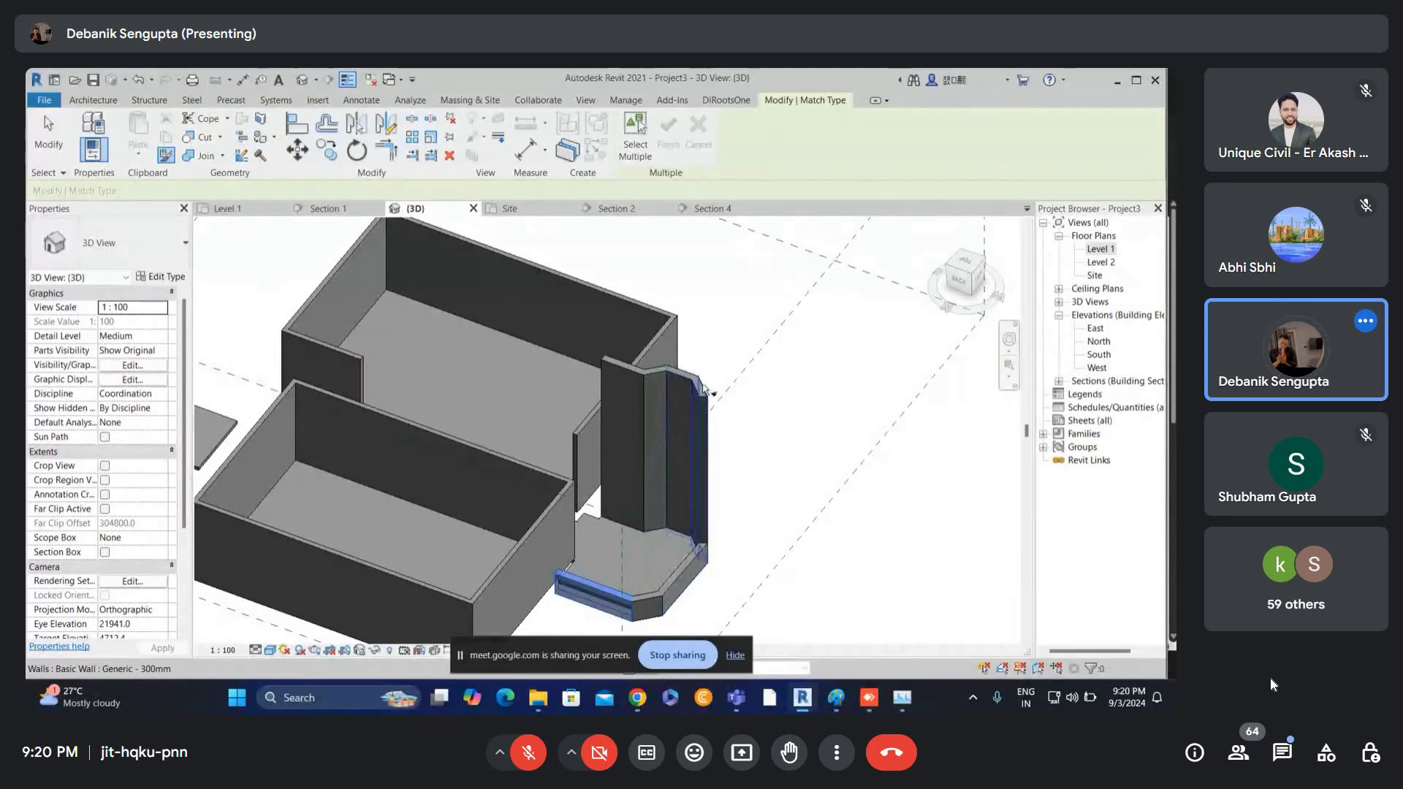
- In Revit, match the remaining tall bay room wall to the low bay wall's type and open the Level 1 floor plan
left_click(634, 375)
key("Escape")
key("Escape")
middle_click_drag(630, 372, 797, 345, "shift")
scroll(408, 382, "up", 2)
left_click(409, 384)
scroll(409, 383, "down", 1)
key("Escape")
double_click(1101, 250)
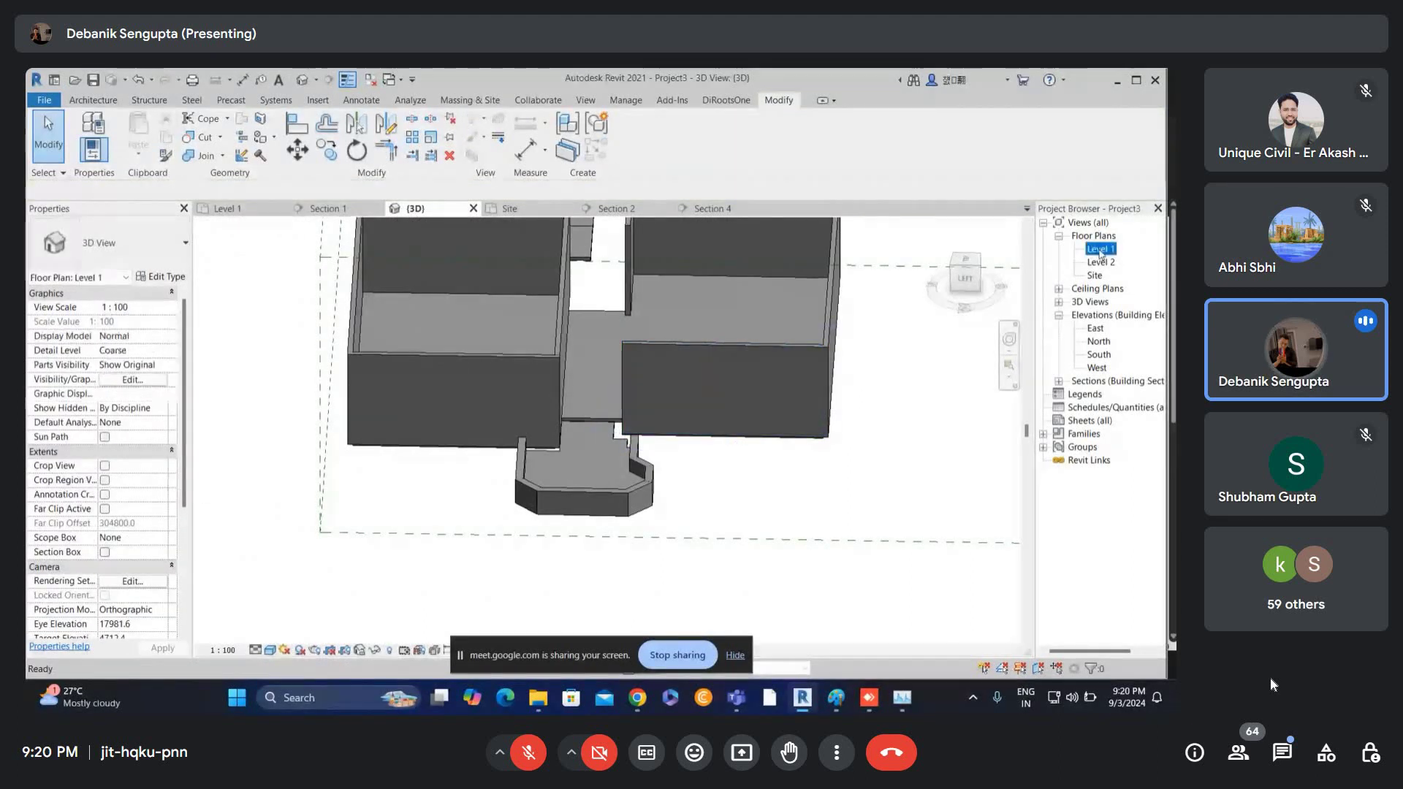
- Draw a Curtain Wall about 3280 mm long along the centreline of the bay's upper straight low wall
scroll(538, 409, "up", 2)
scroll(538, 407, "up", 3)
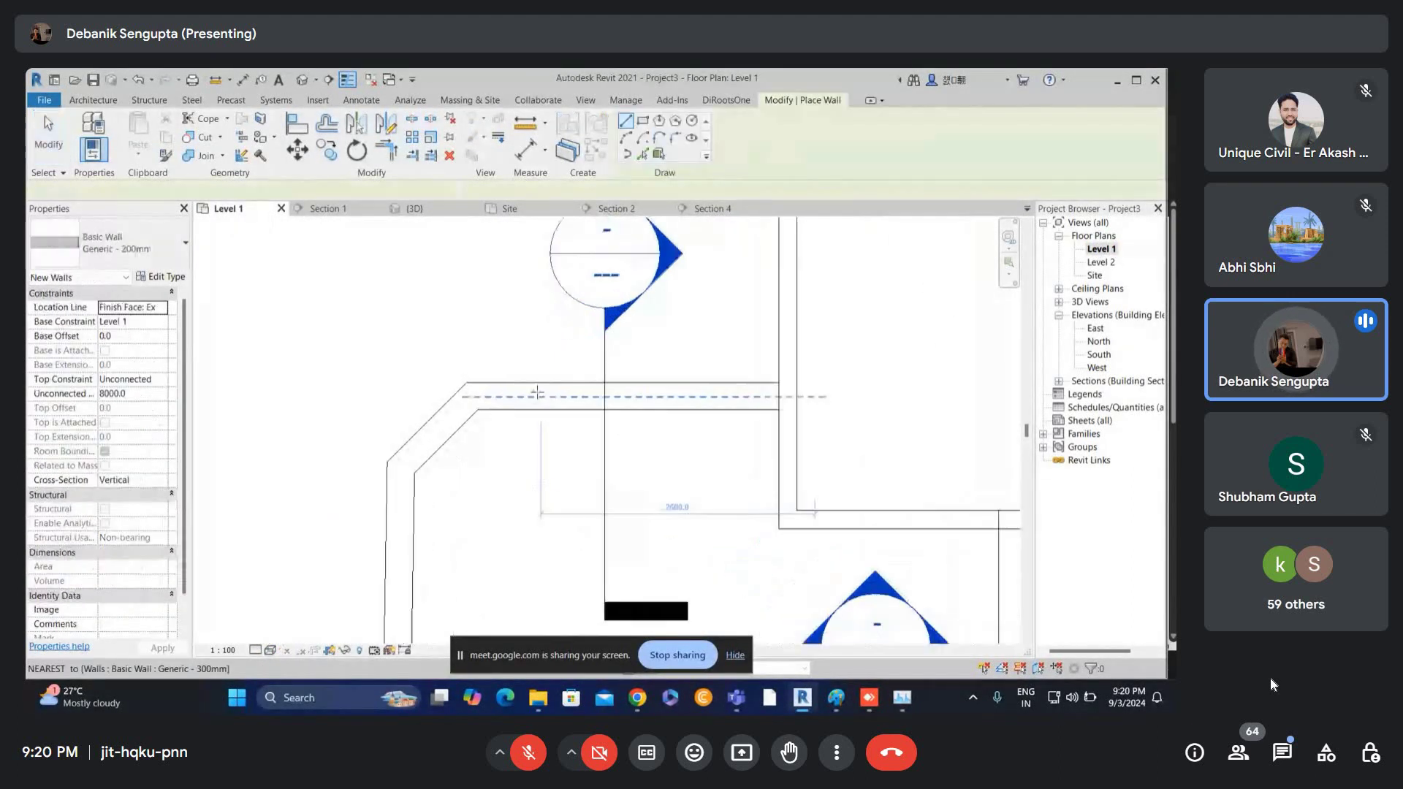
key("a")
left_click(110, 243)
scroll(144, 443, "down", 5)
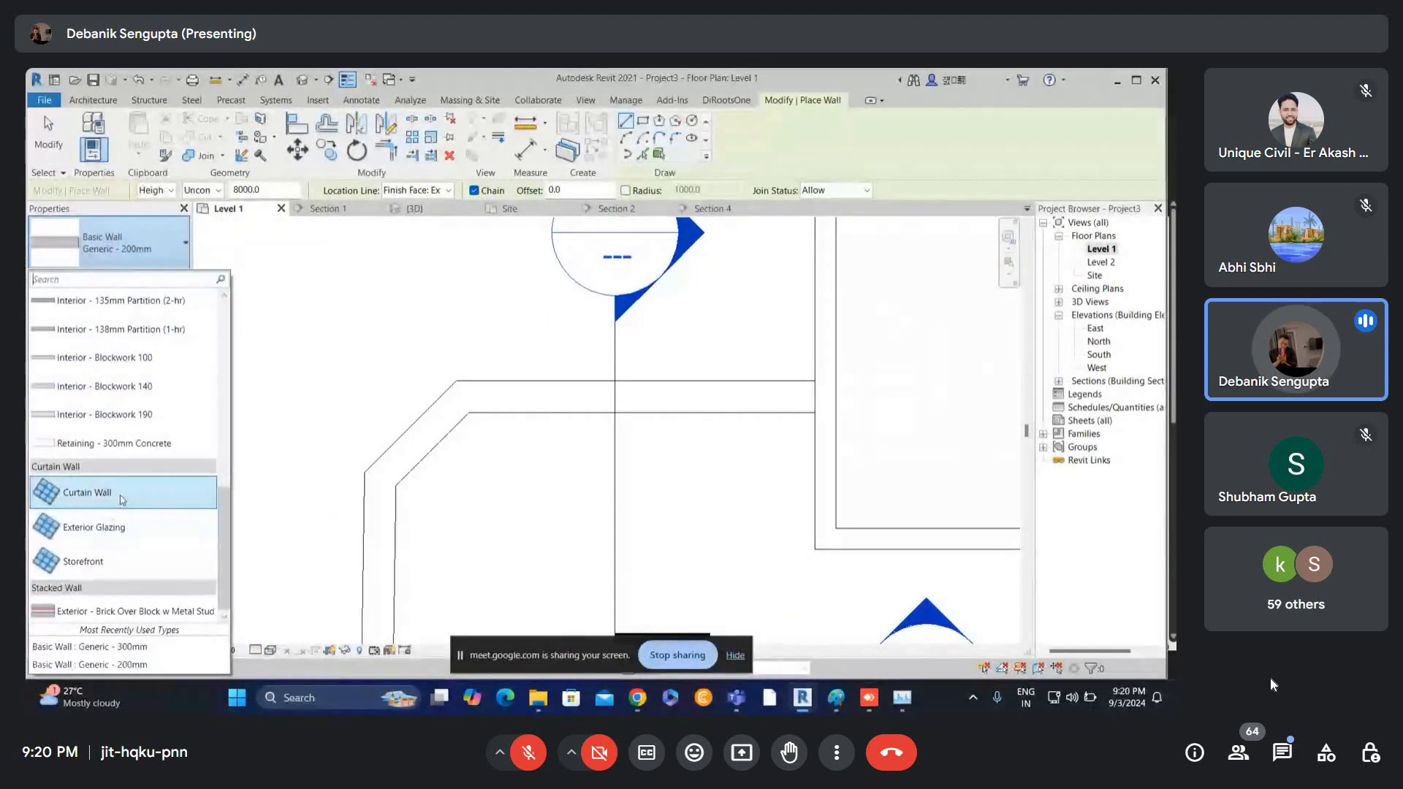
left_click(87, 491)
left_click(816, 397)
scroll(548, 391, "up", 2)
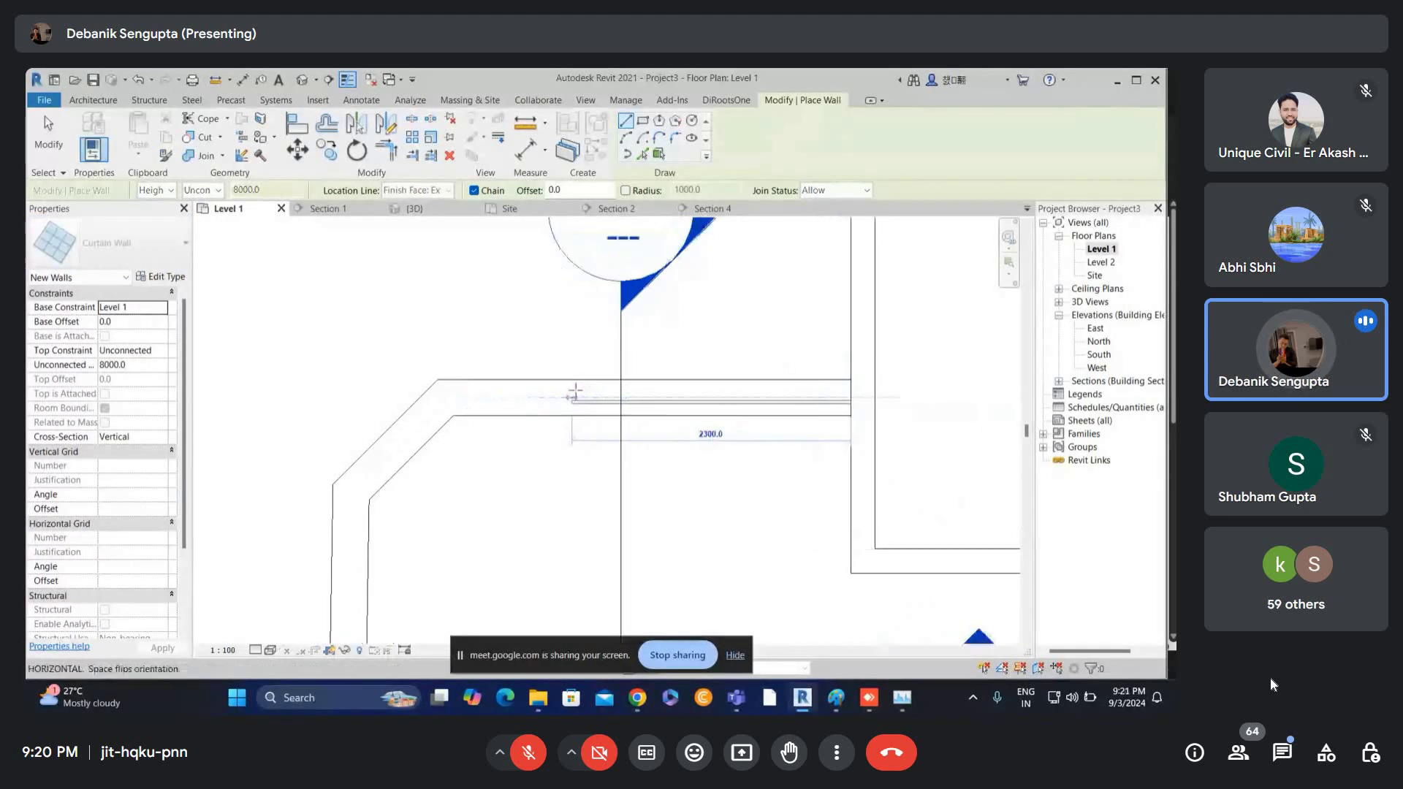
left_click(410, 398)
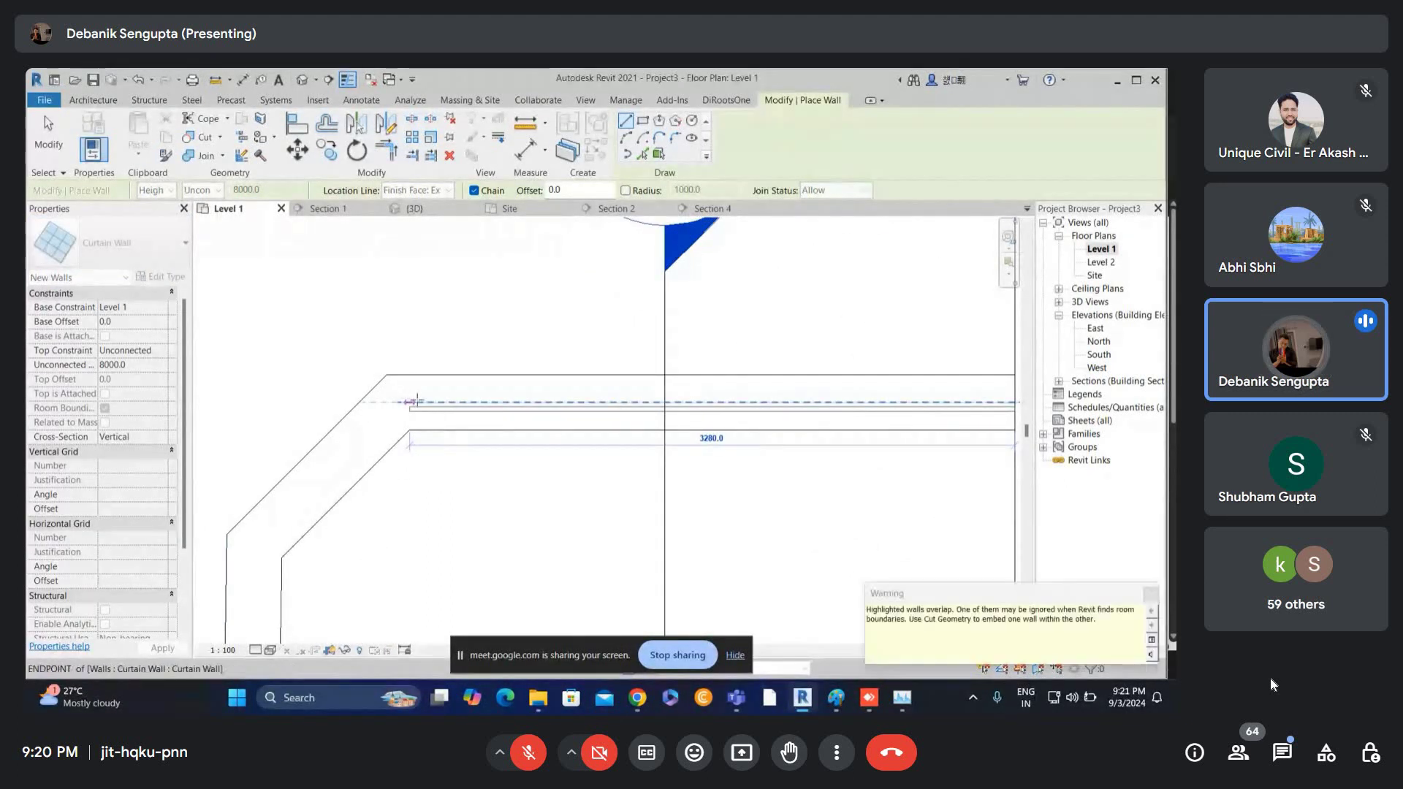
key("Escape")
key("Escape")
- Open the section through the bay's upper wall and enable Automatically Embed in the Curtain Wall type
scroll(421, 402, "up", 1)
left_click(435, 411)
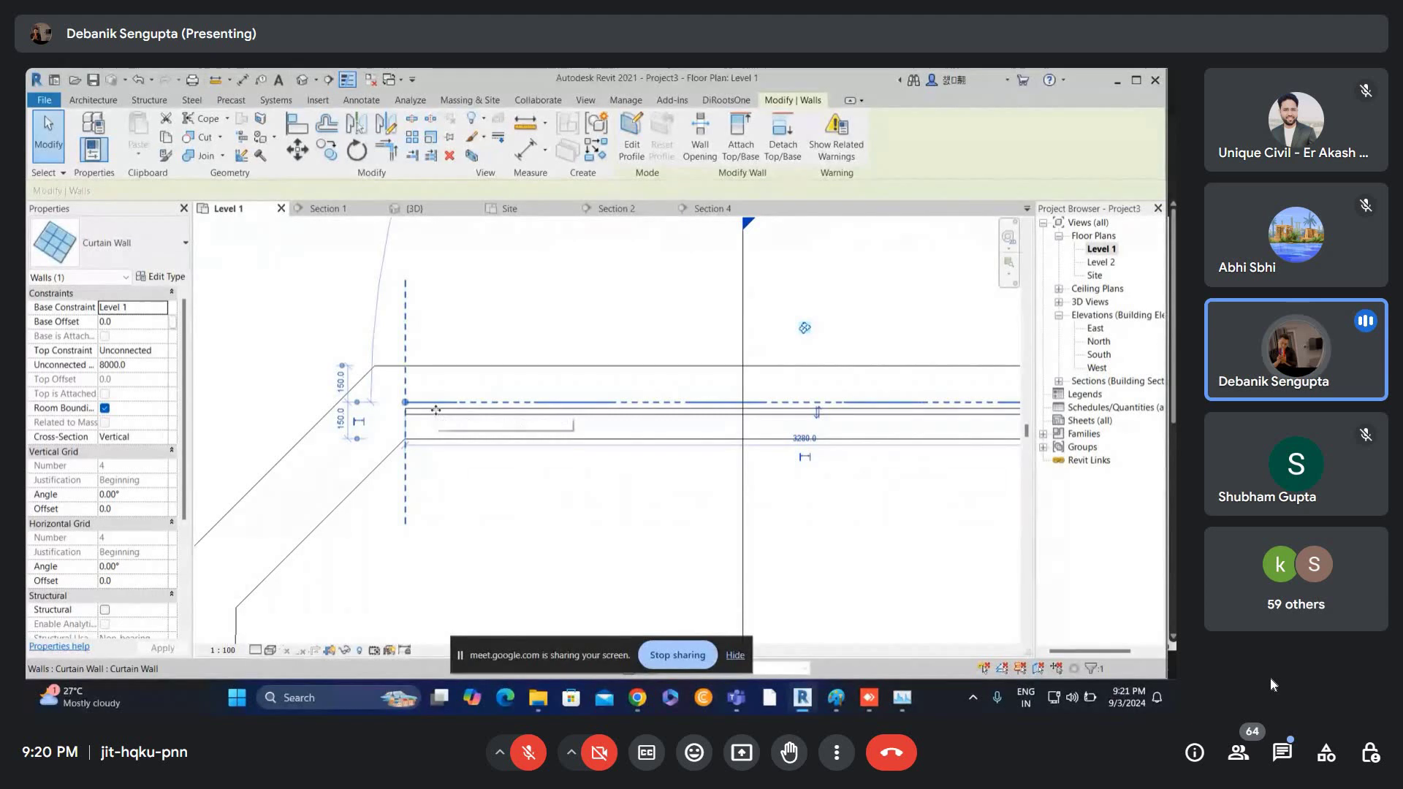
scroll(555, 391, "down", 1)
middle_click_drag(663, 276, 654, 411)
double_click(698, 249)
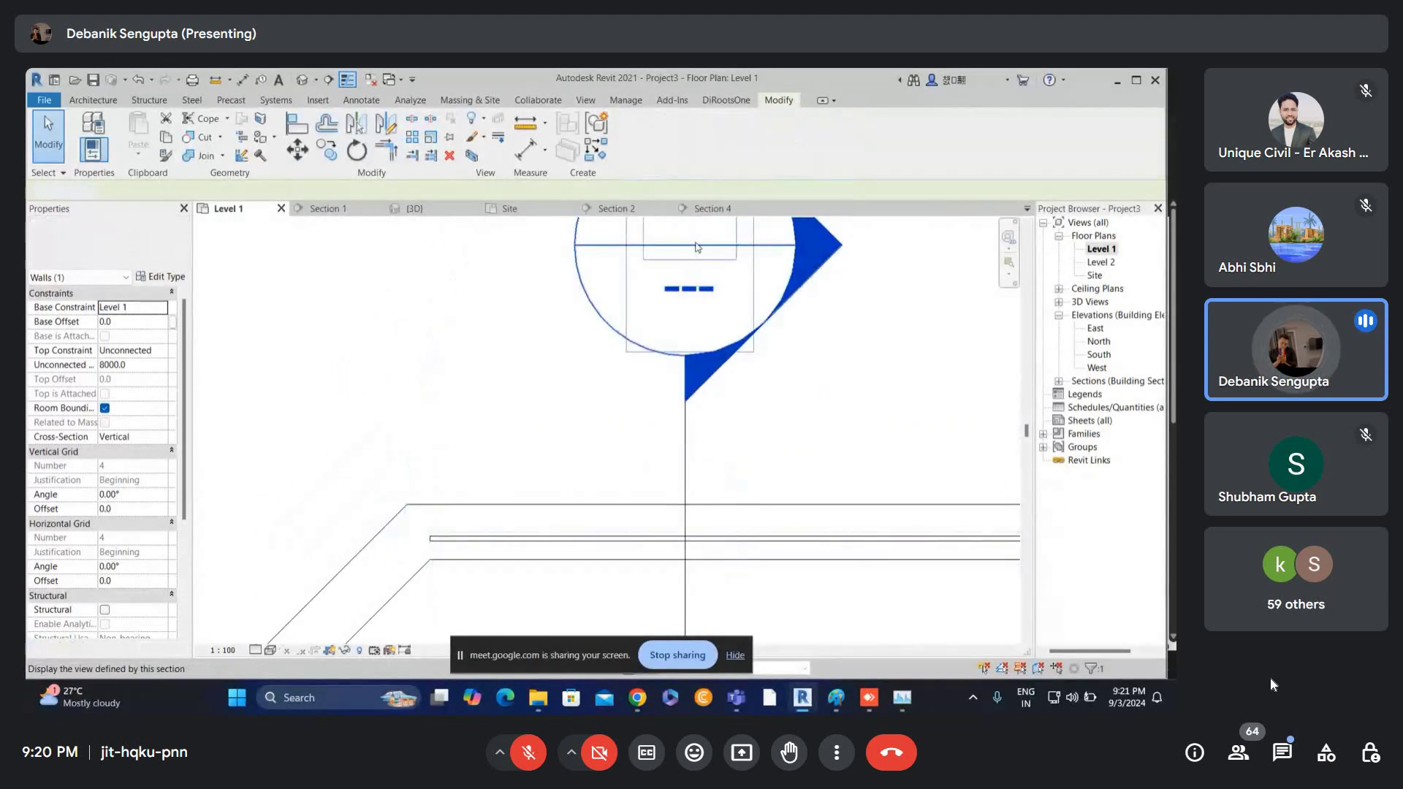
scroll(569, 468, "up", 1)
left_click(536, 463)
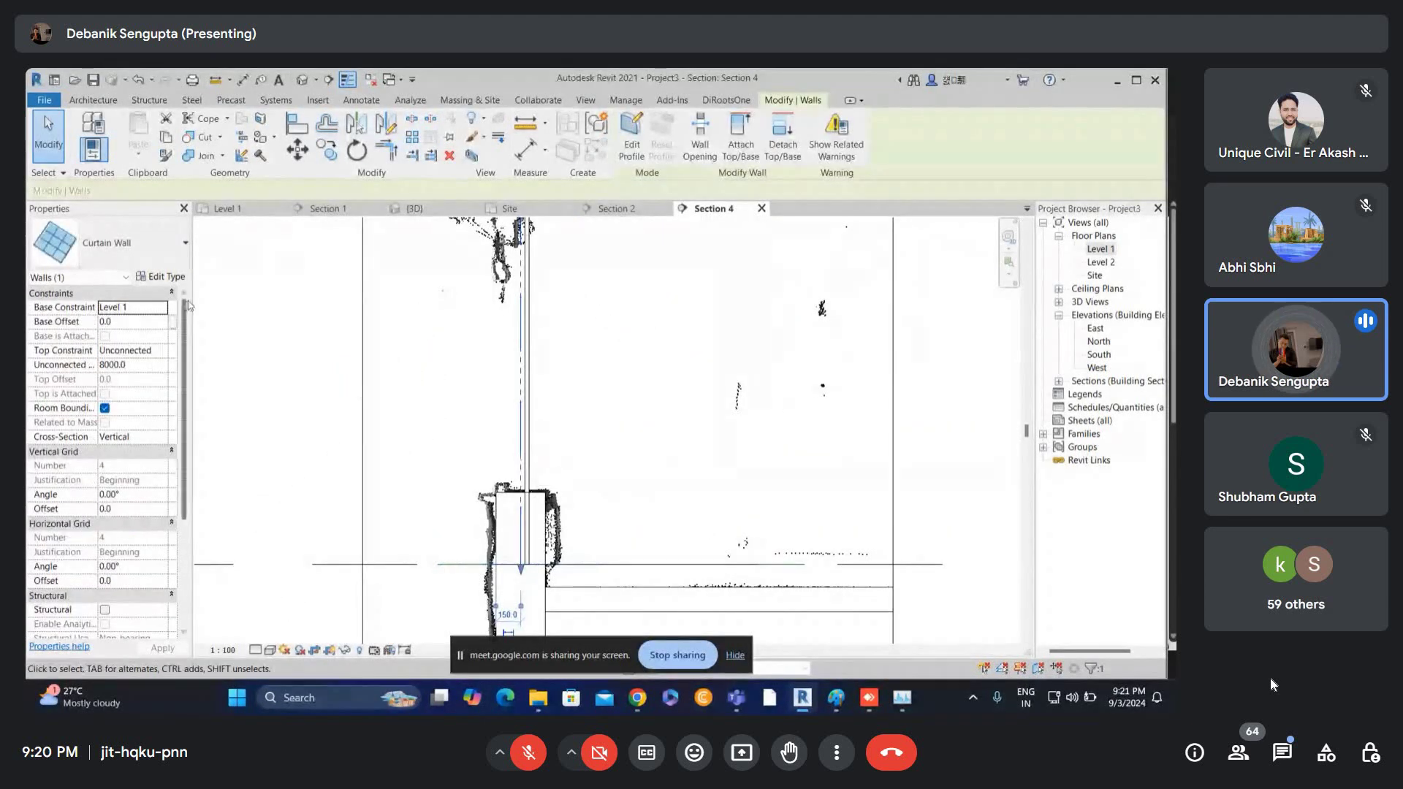
left_click(181, 280)
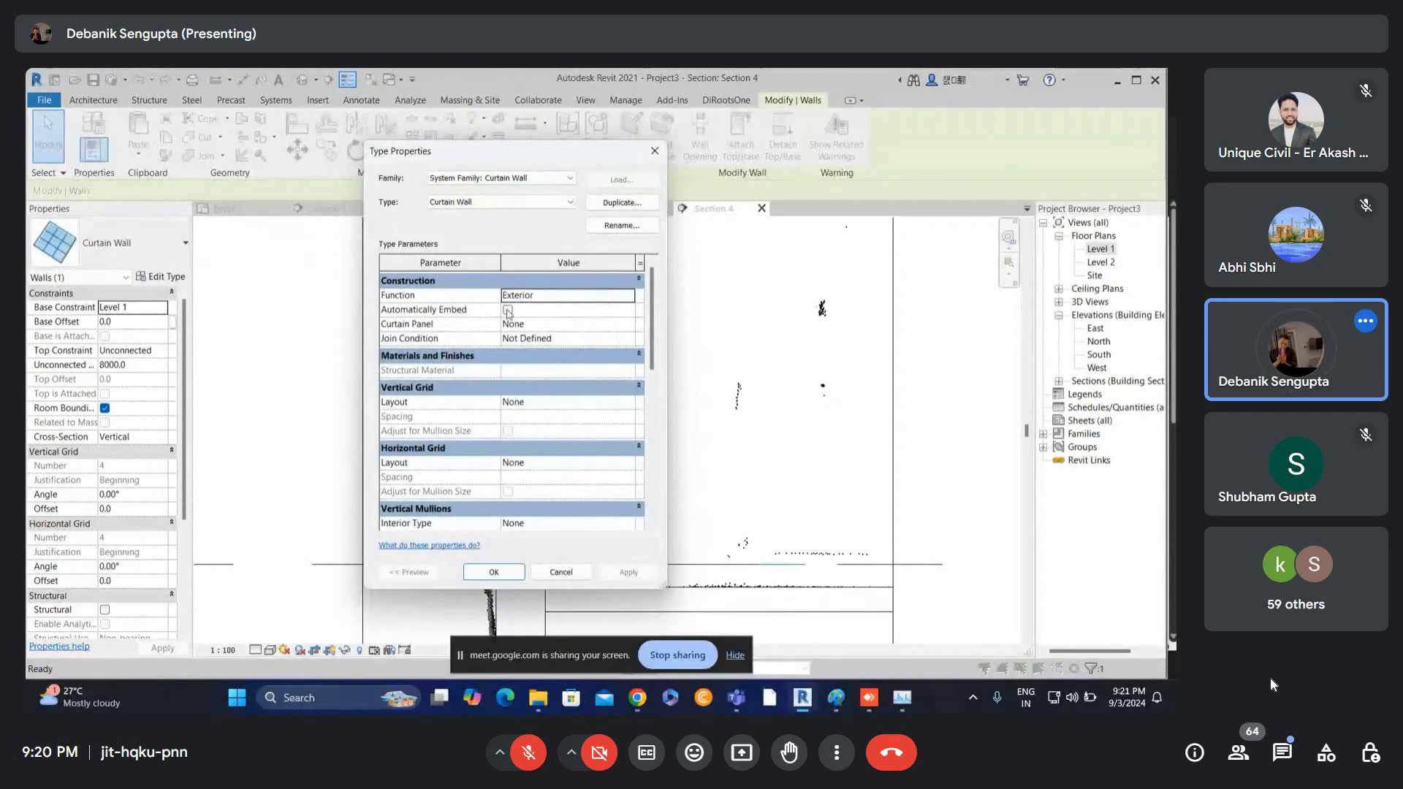
left_click(493, 572)
- Raise the curtain wall's base to the top of the low wall, at a base offset of about 422.1 mm
scroll(526, 548, "up", 2)
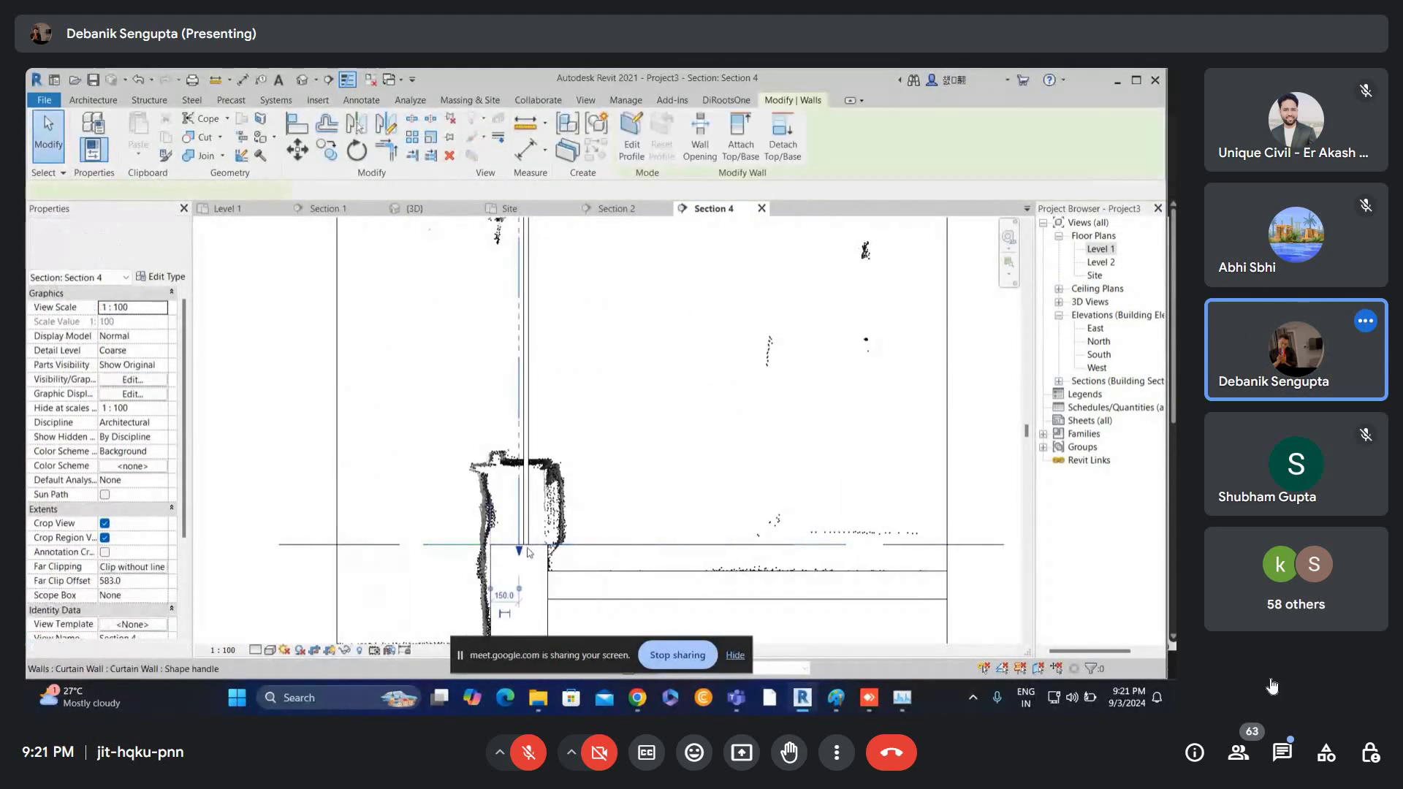
left_click_drag(527, 549, 524, 470)
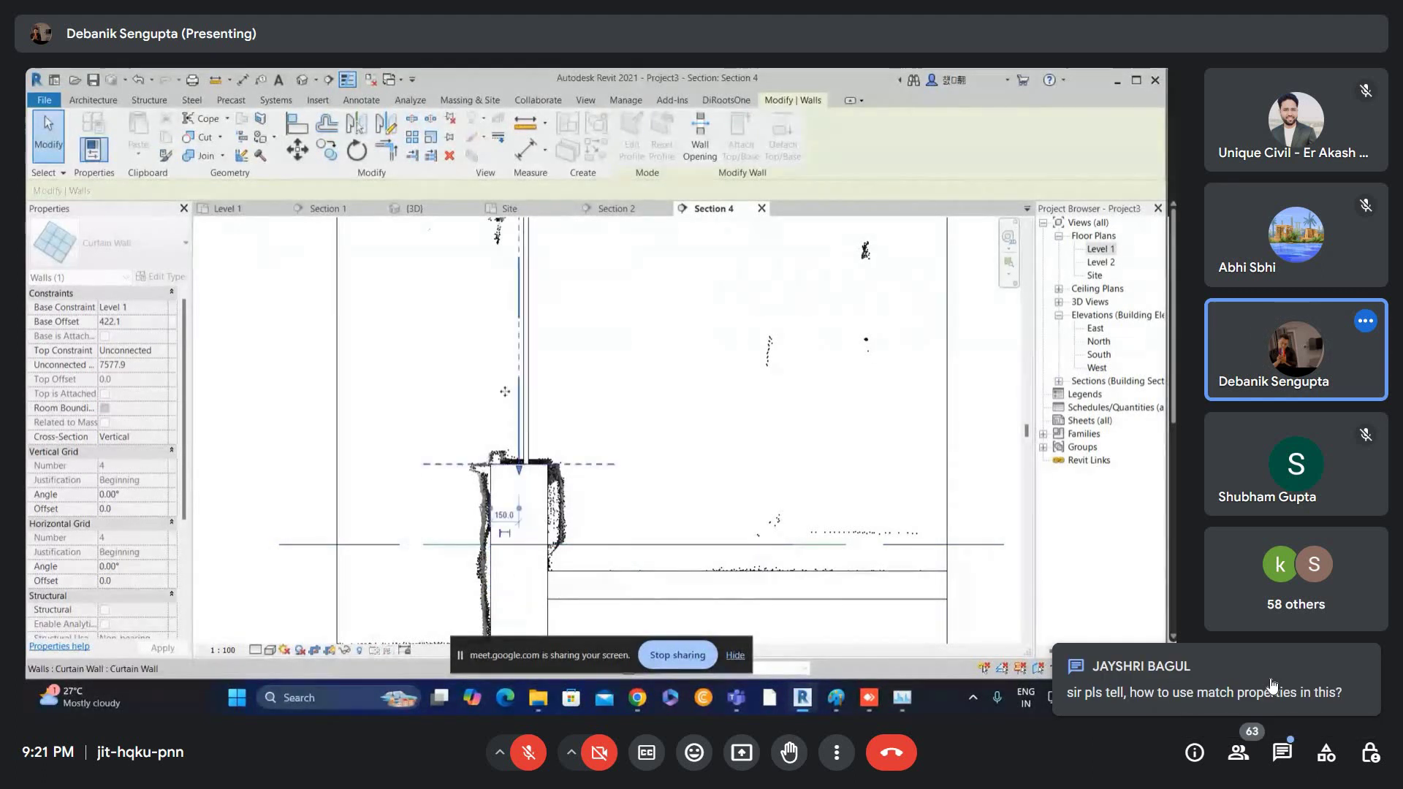
scroll(497, 373, "down", 1)
- Open the Level 1 floor plan and select the curtain wall end at the bay's diagonal corner
double_click(1101, 253)
left_click(475, 376)
scroll(439, 456, "down", 2)
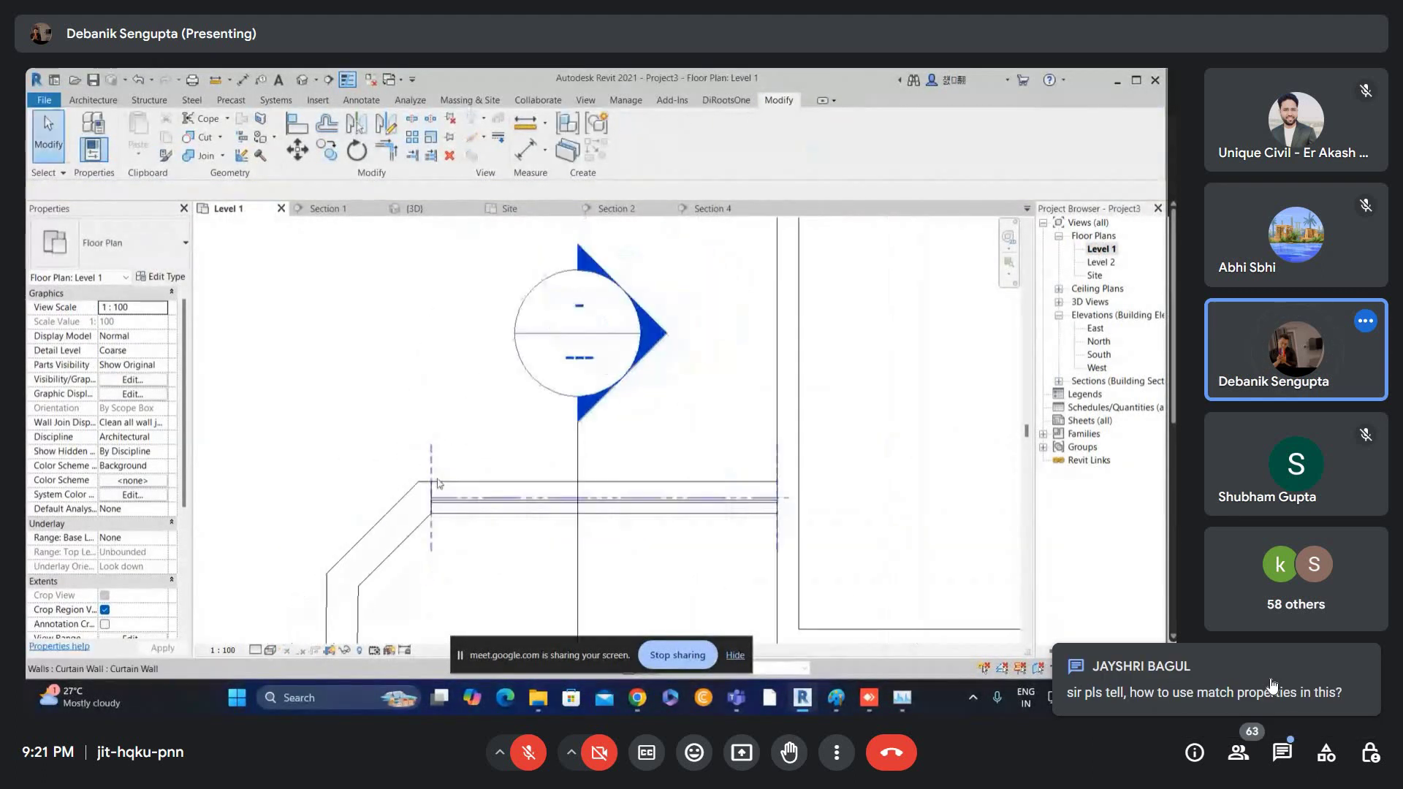
middle_click_drag(437, 487, 524, 389)
scroll(525, 402, "up", 1)
left_click(533, 404)
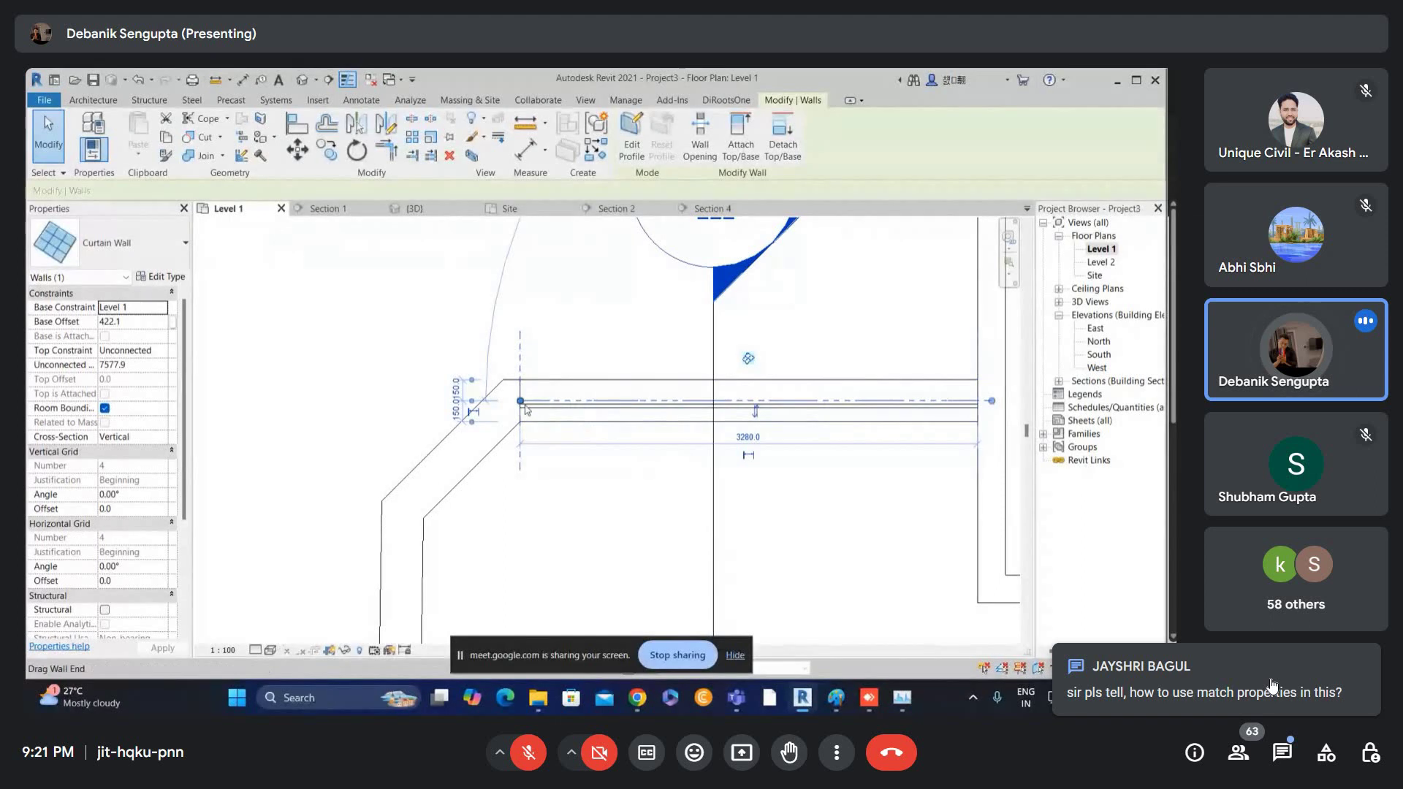
right_click(525, 409)
left_click(570, 403)
key("Escape")
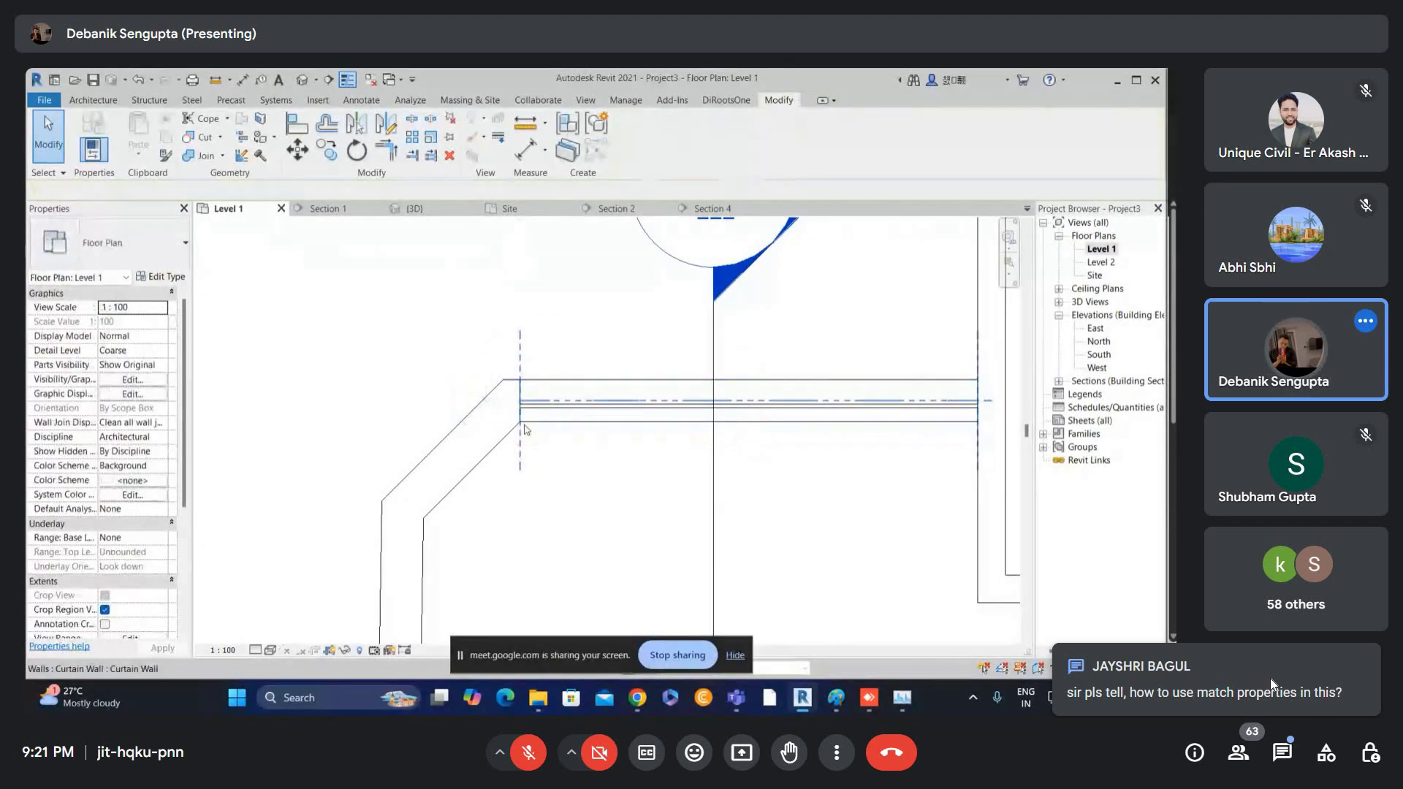
- Draw a second curtain wall along the bay's upper-left diagonal low wall, from corner to corner, and select it
key("w")
key("a")
left_click(519, 422)
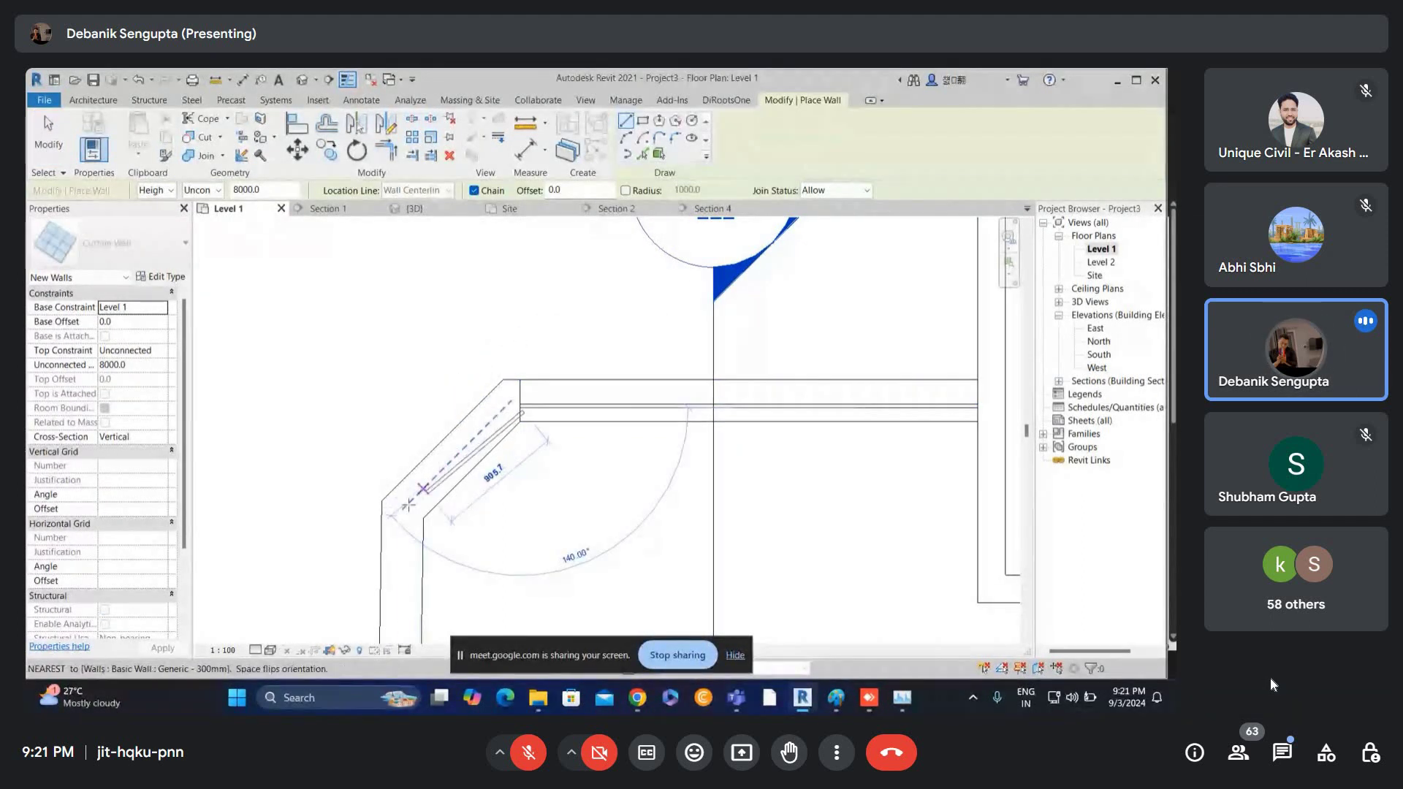
left_click(424, 516)
middle_click_drag(420, 564, 462, 374)
key("Escape")
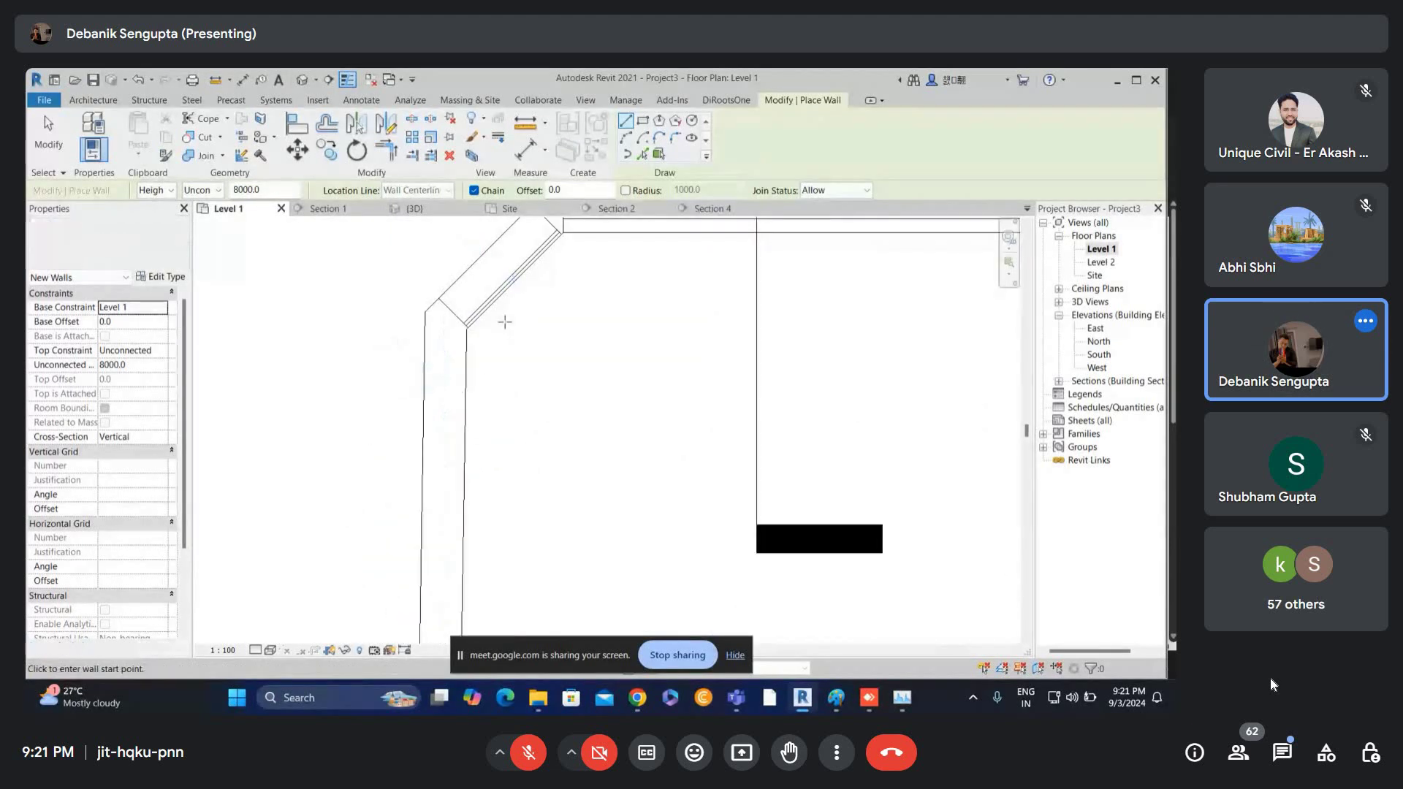
scroll(521, 325, "down", 2)
scroll(542, 277, "up", 1)
left_click(536, 265)
middle_click_drag(535, 265, 543, 351)
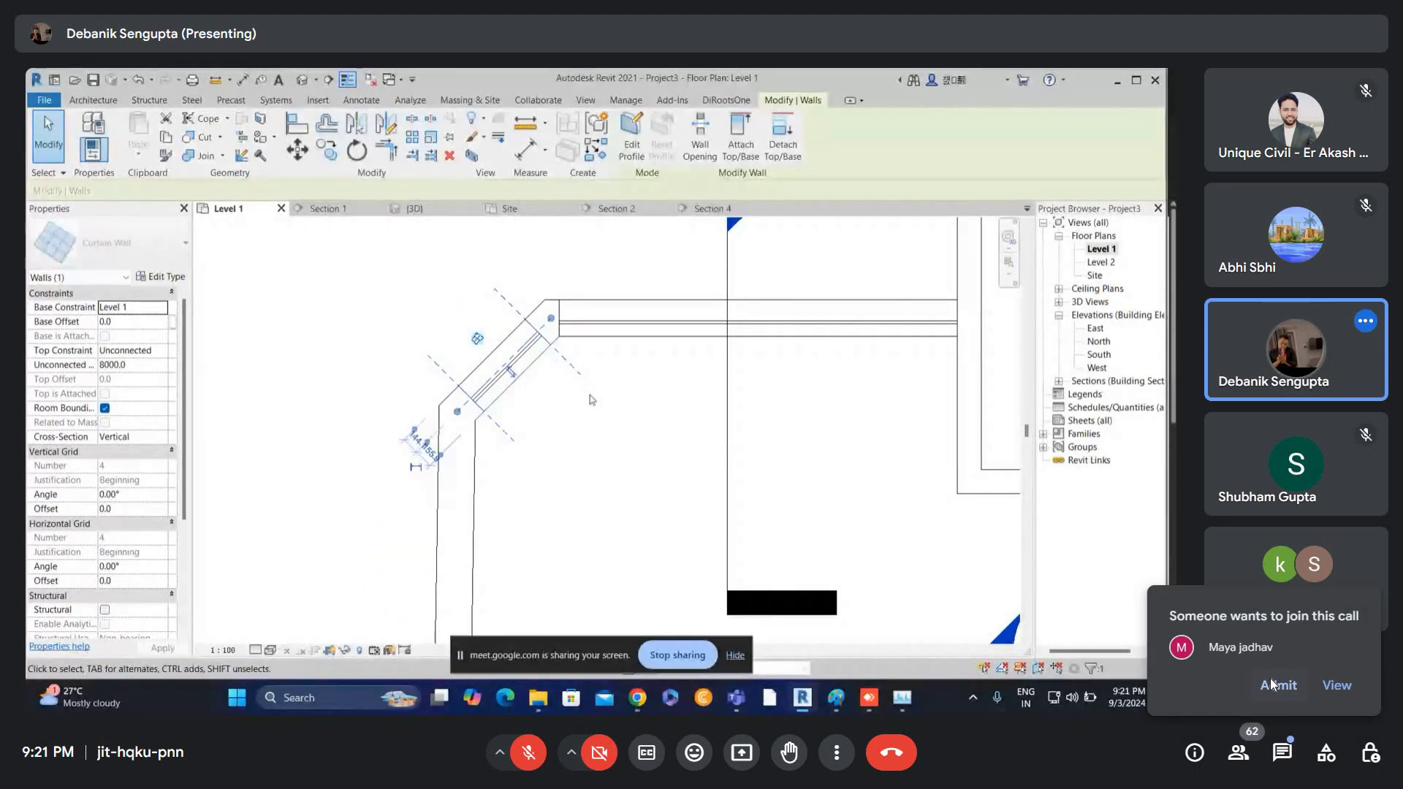
- In the Google Meet call, admit the three people who ask one after another to join
left_click(1273, 685)
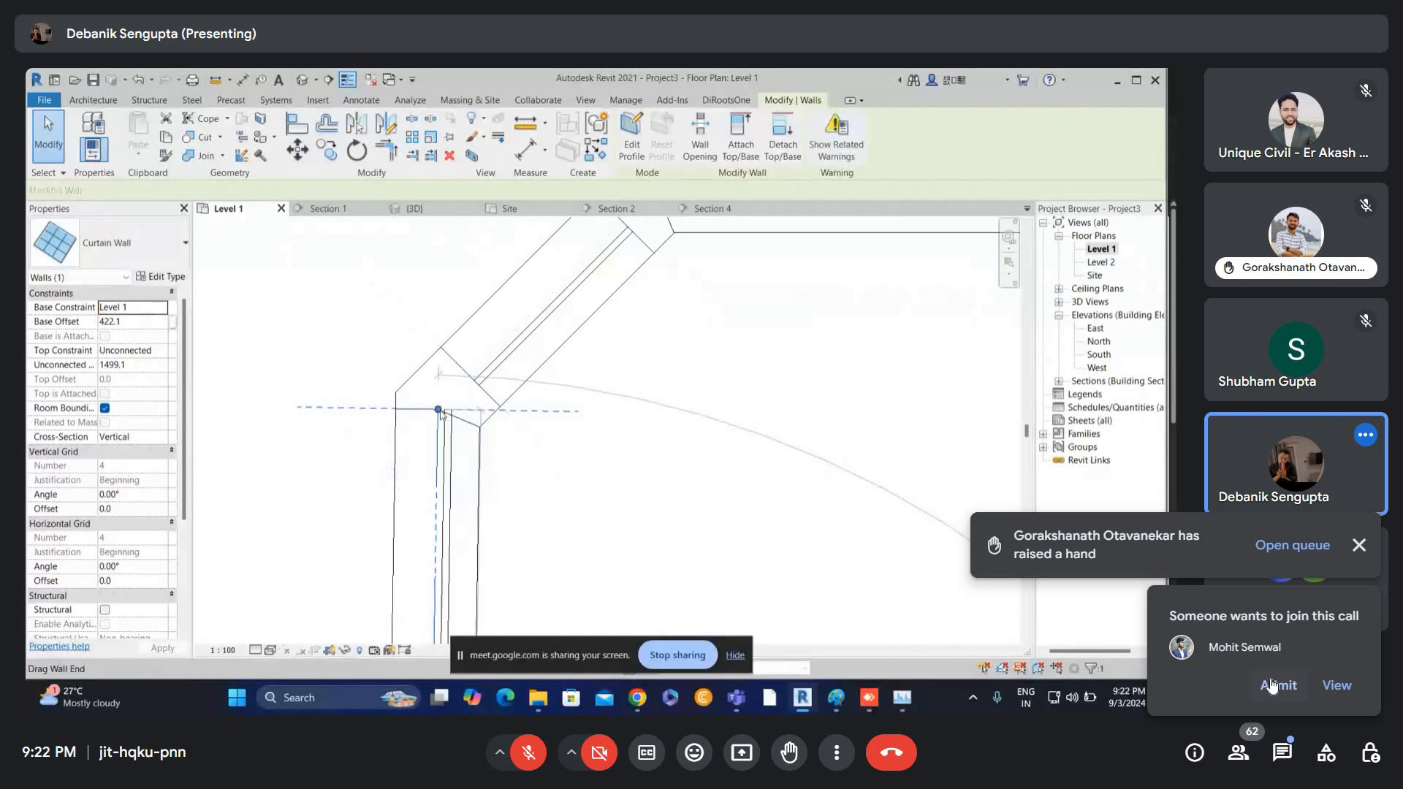
left_click(1277, 685)
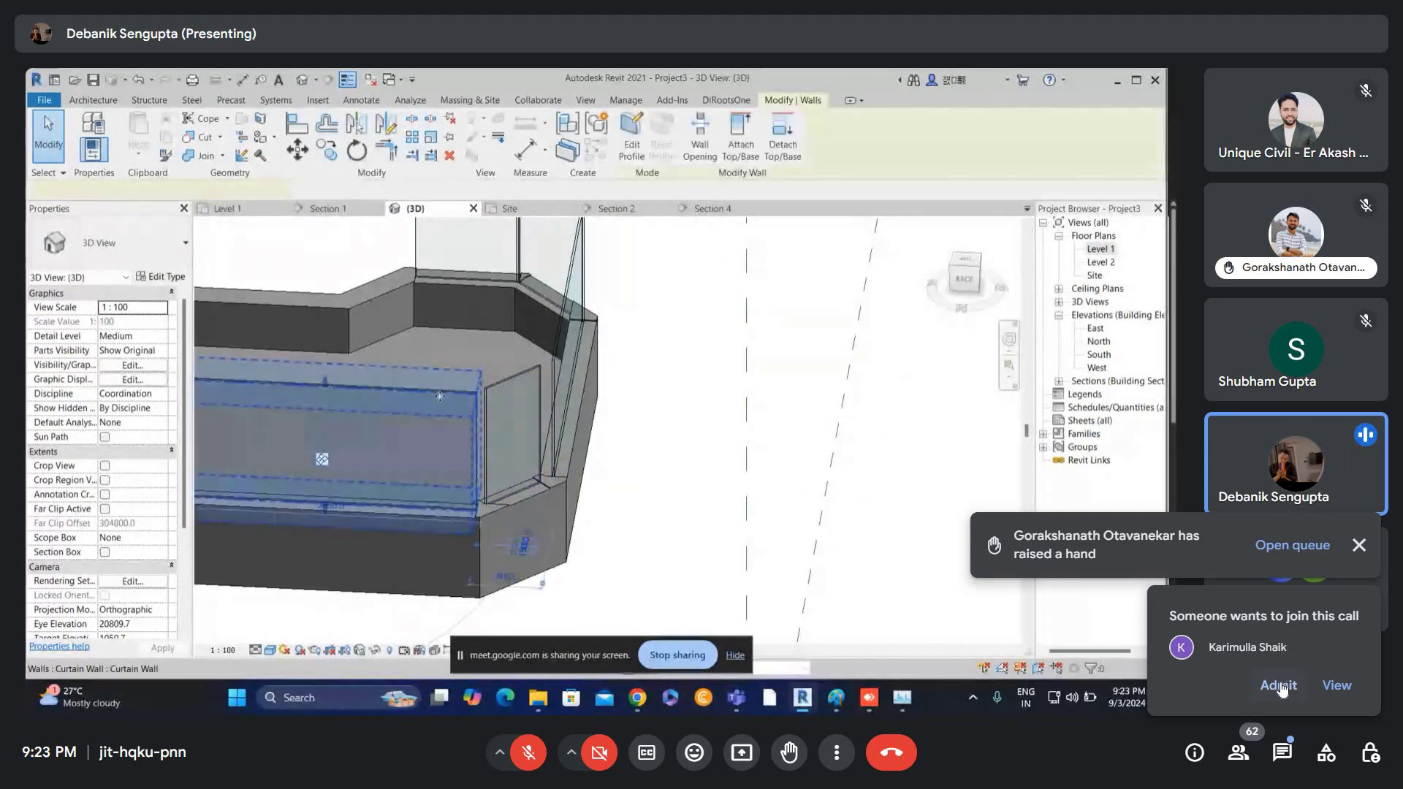
left_click(1279, 685)
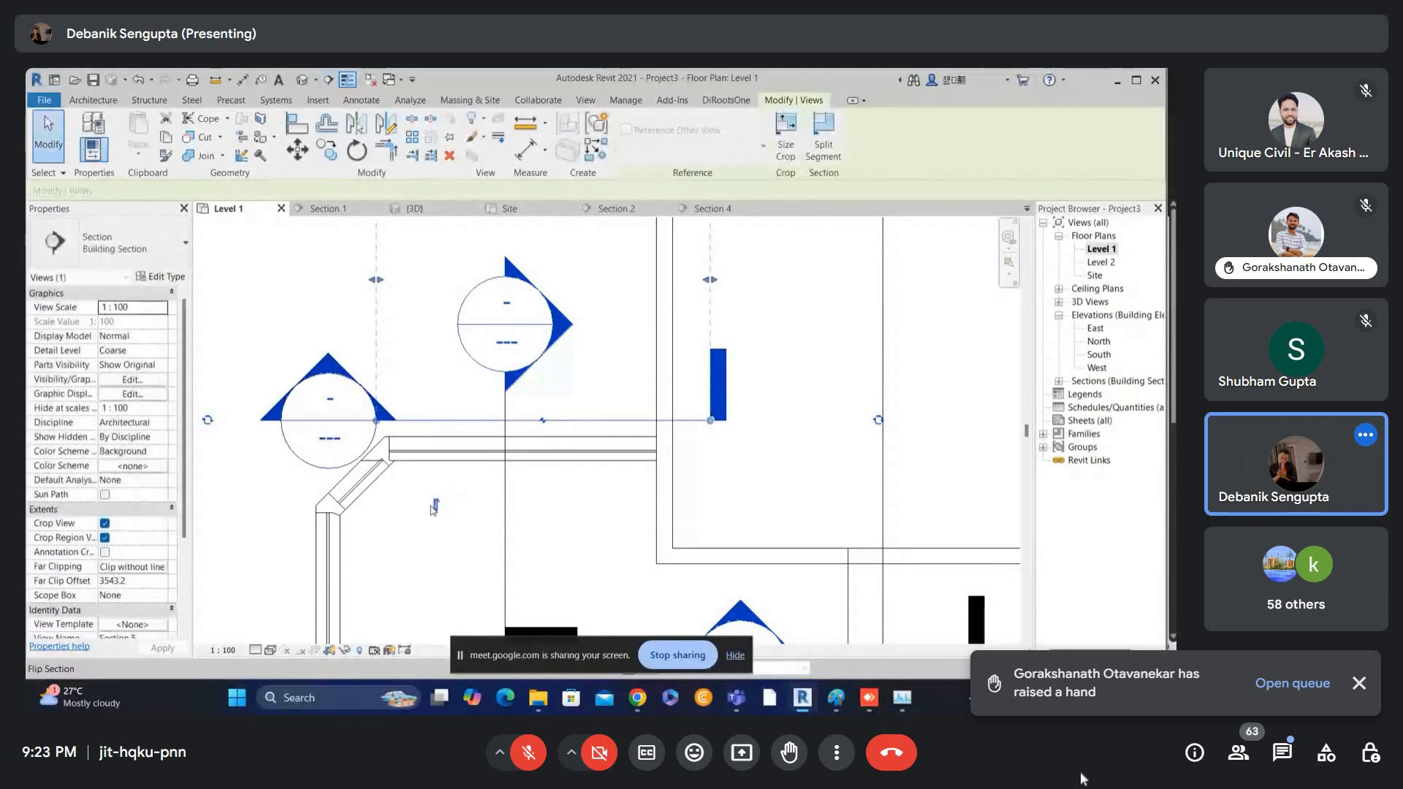
- In Revit, flip the horizontal section to face the bay room, shorten its far clip offset to about 511.1 mm and open its view
scroll(530, 509, "up", 2)
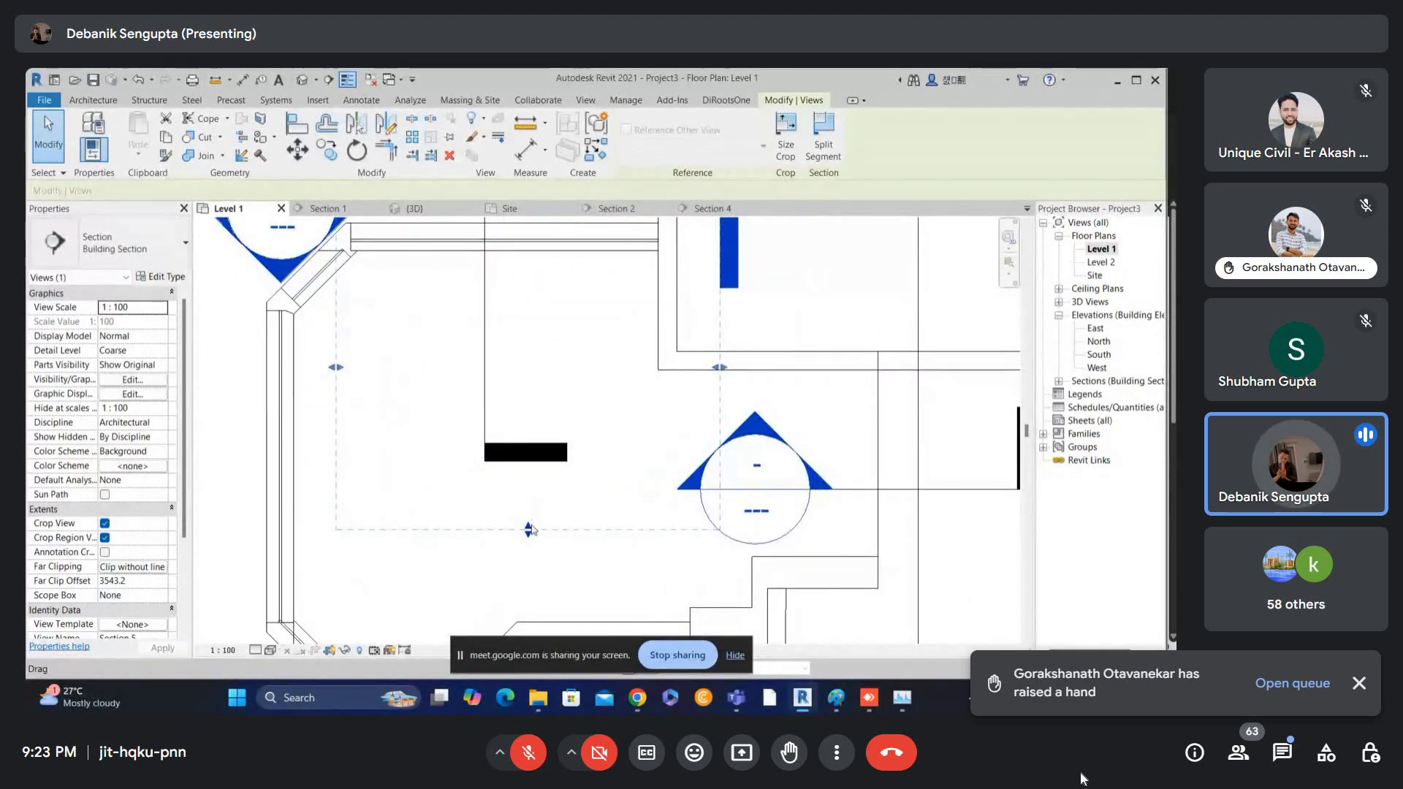
middle_click_drag(535, 301, 546, 400)
left_click(548, 404)
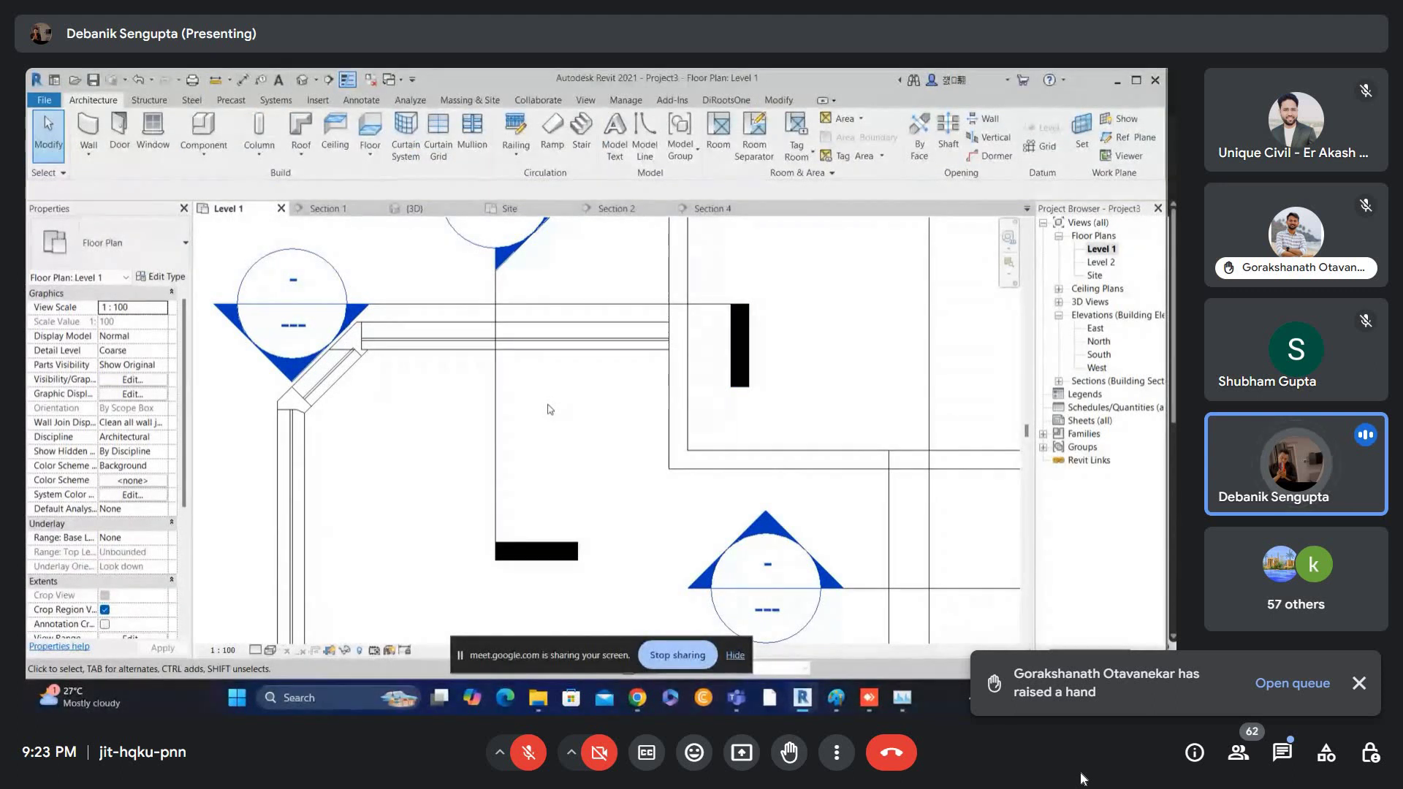
double_click(314, 309)
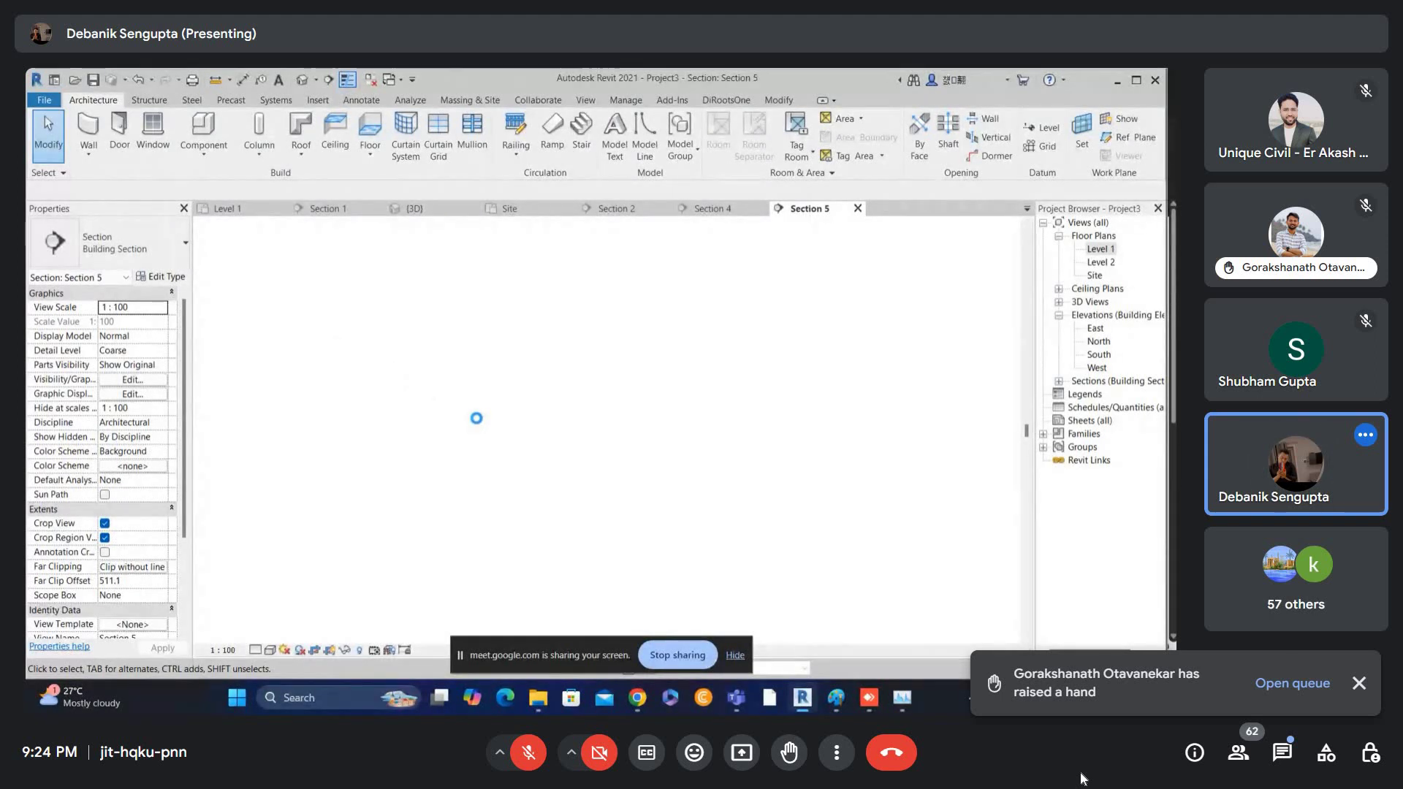
- Raise the curtain wall's top to the upper edge of the scanned window frame, at an unconnected height of about 1697.9 mm
scroll(623, 414, "up", 5)
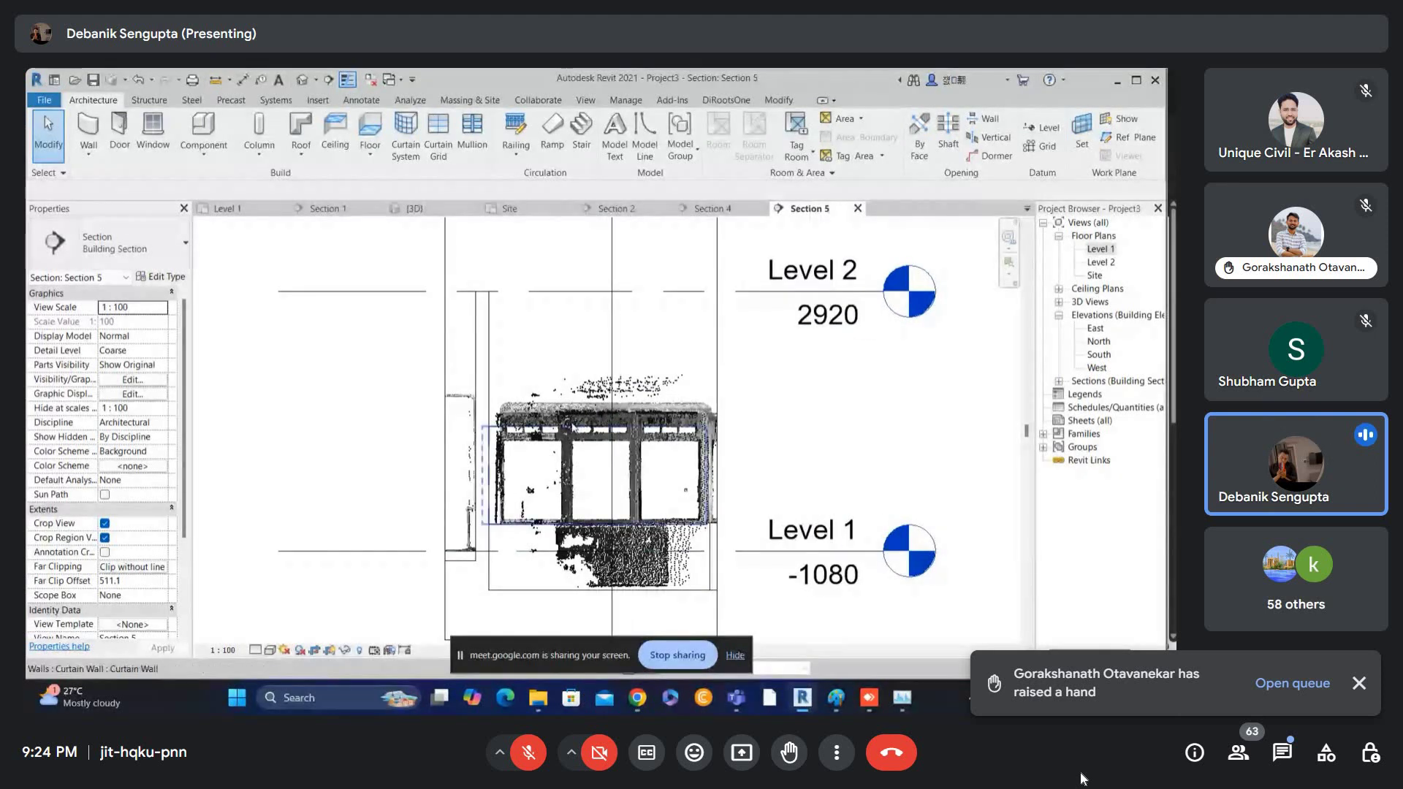
left_click(581, 421)
scroll(618, 427, "up", 4)
scroll(617, 427, "up", 3)
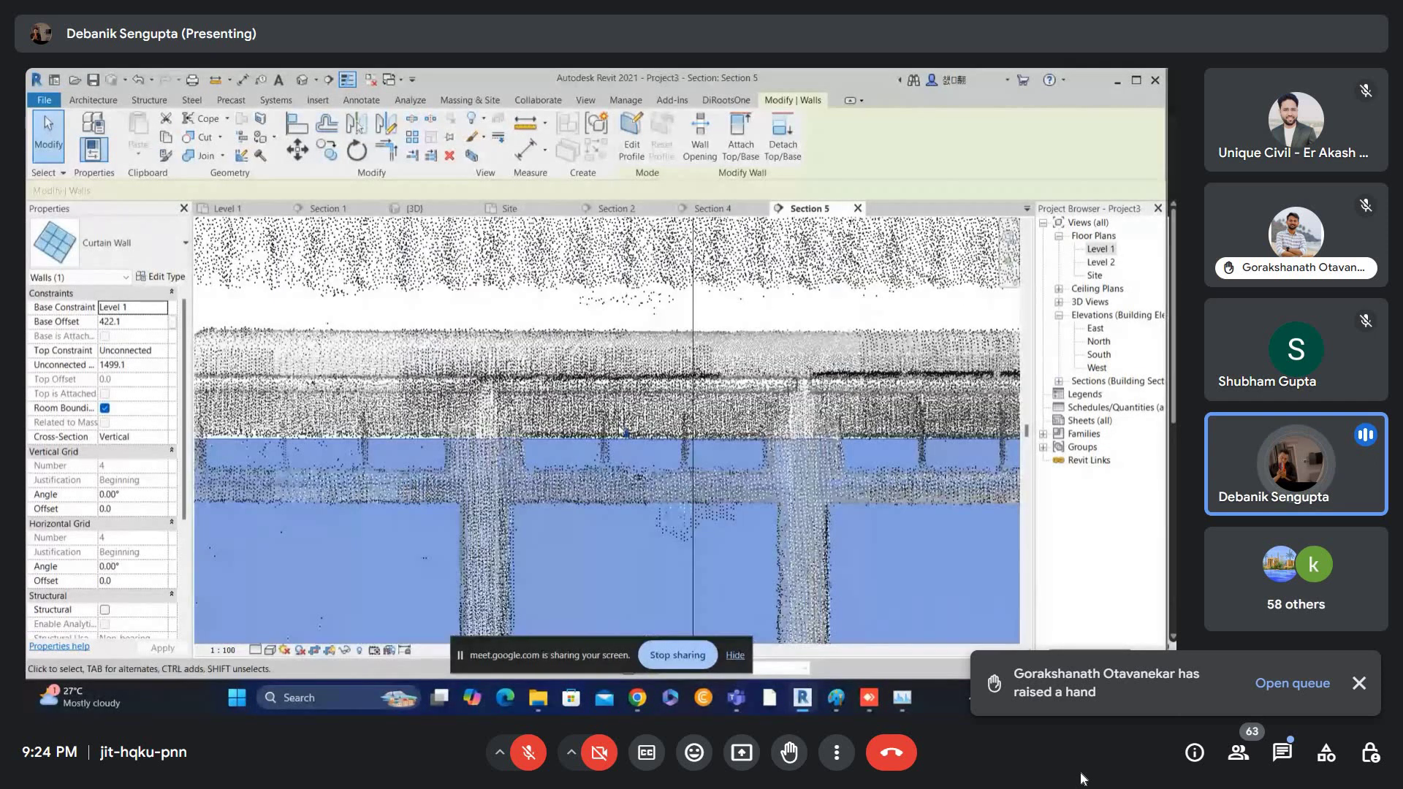
left_click_drag(629, 405, 627, 380)
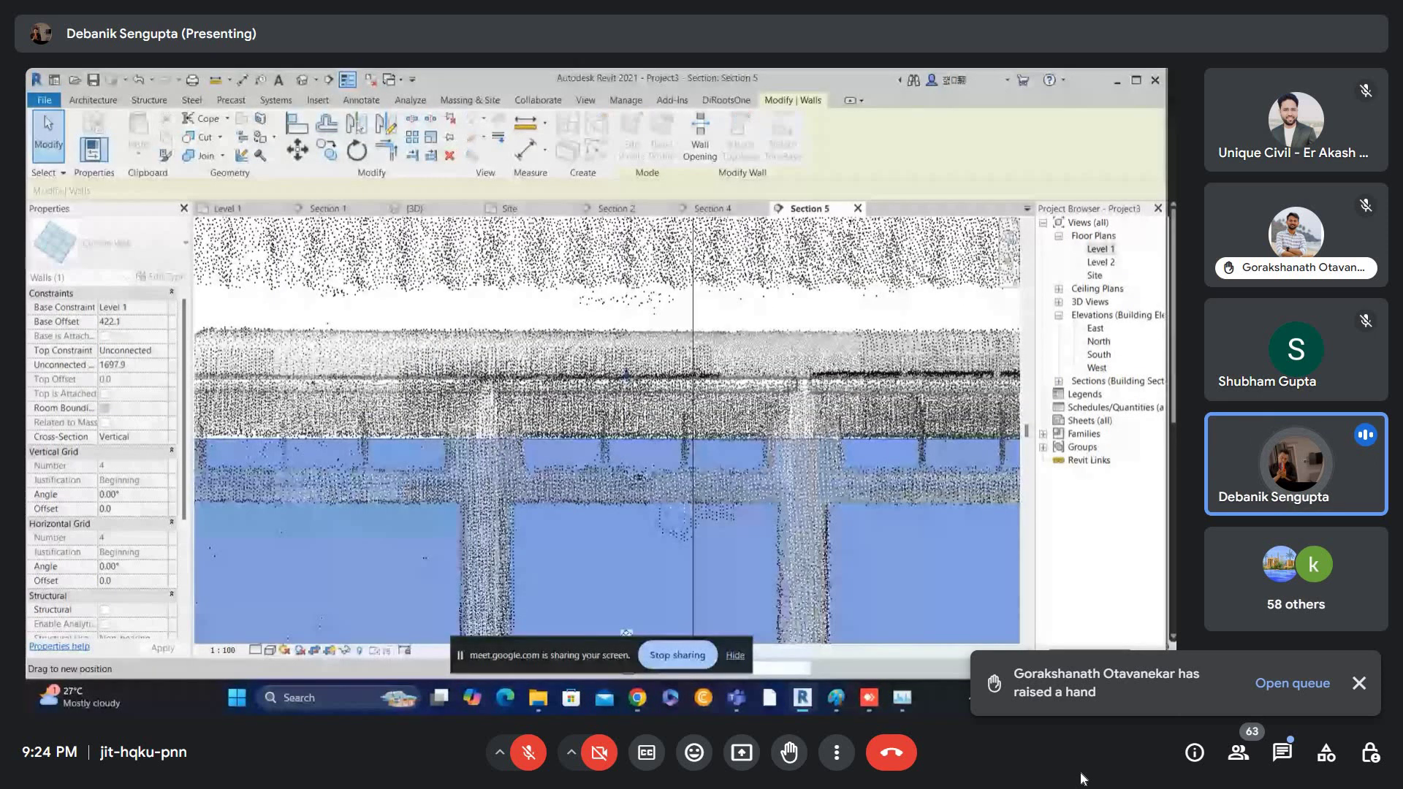
scroll(611, 397, "down", 3)
middle_click_drag(411, 499, 418, 442)
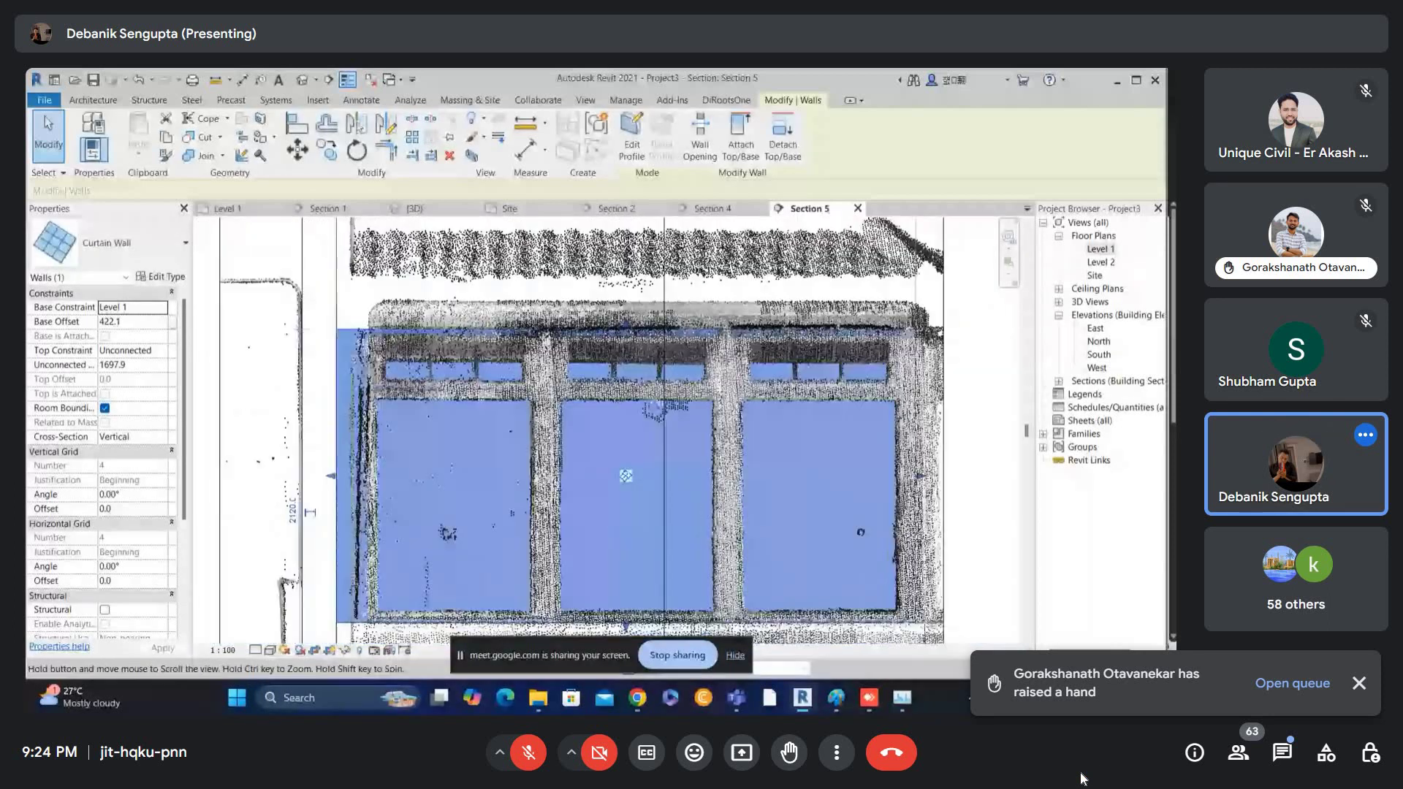
key("Escape")
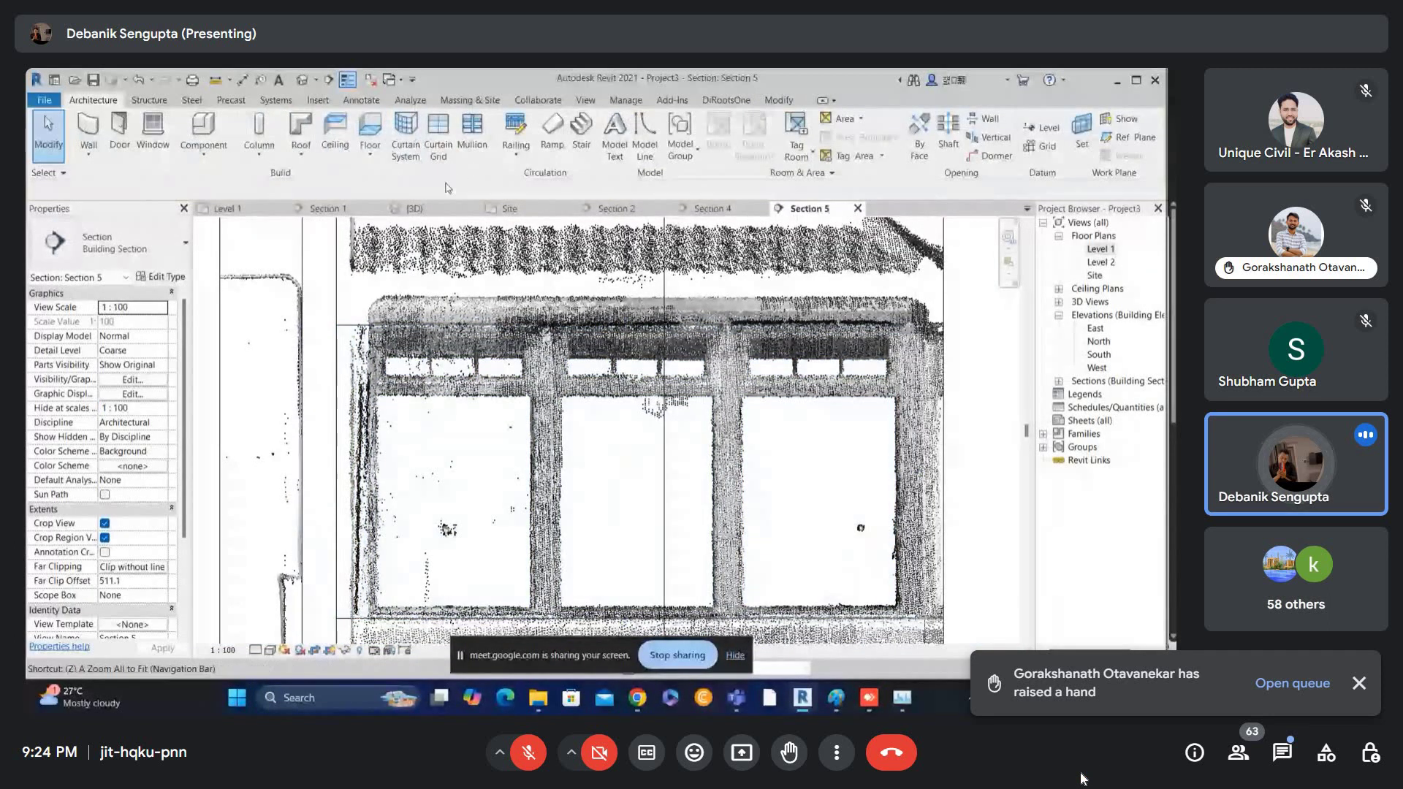
- Add three vertical curtain grid lines across the curtain wall
left_click(445, 139)
left_click(483, 327)
left_click(626, 325)
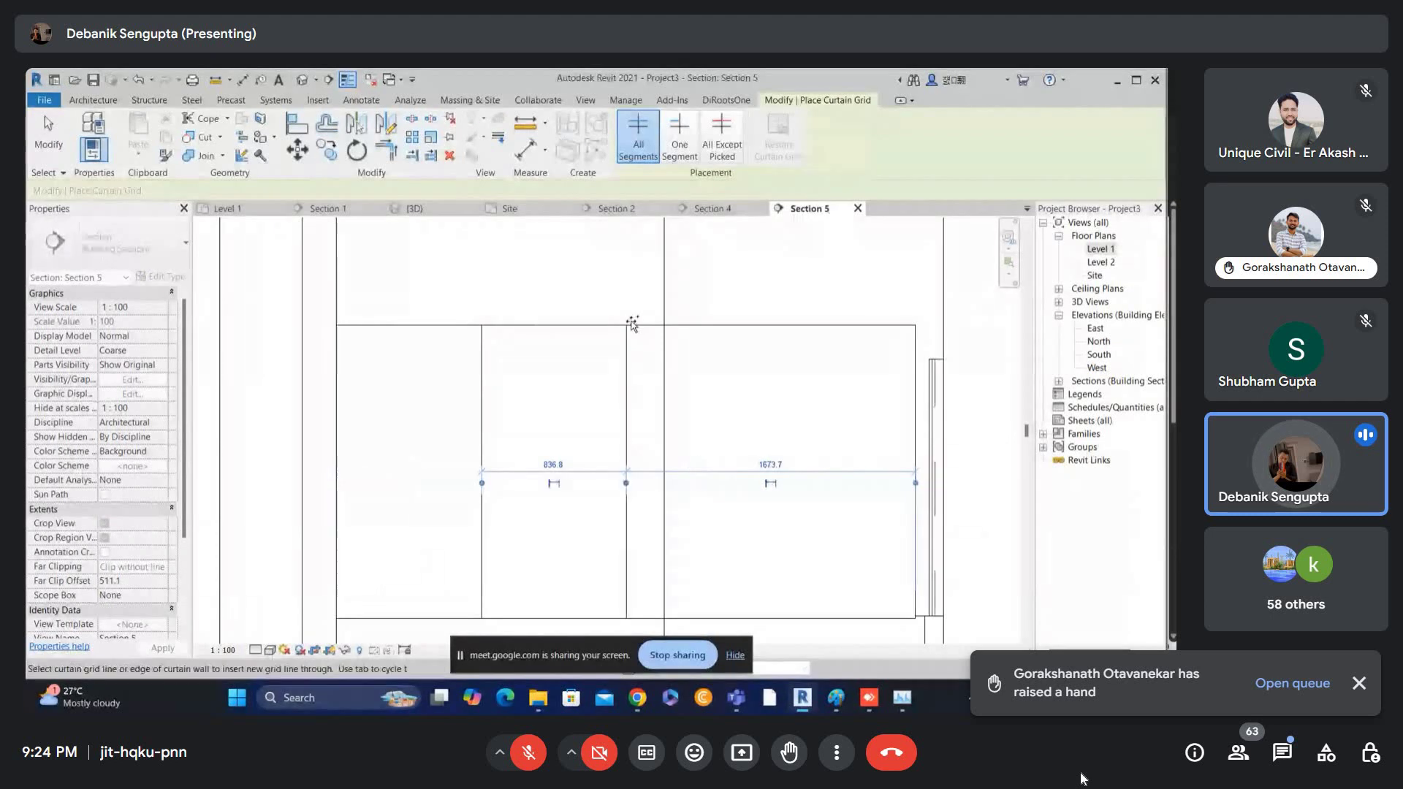
left_click(757, 326)
scroll(486, 427, "up", 1)
key("Escape")
key("Escape")
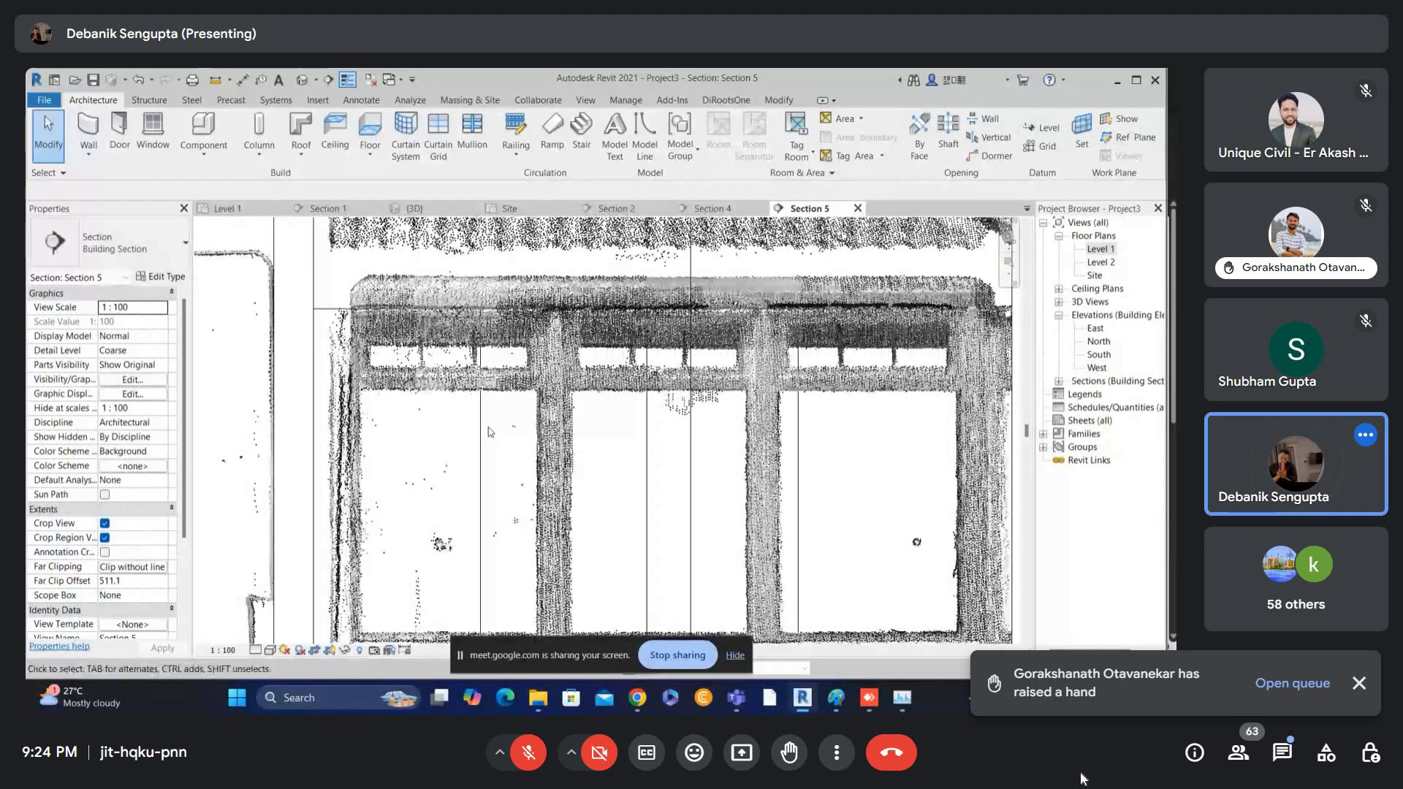
- Move the first two curtain grid lines onto the middles of the two scanned window posts, about 1061 mm apart
left_click(486, 428)
left_click_drag(486, 427, 552, 462)
scroll(553, 463, "up", 2)
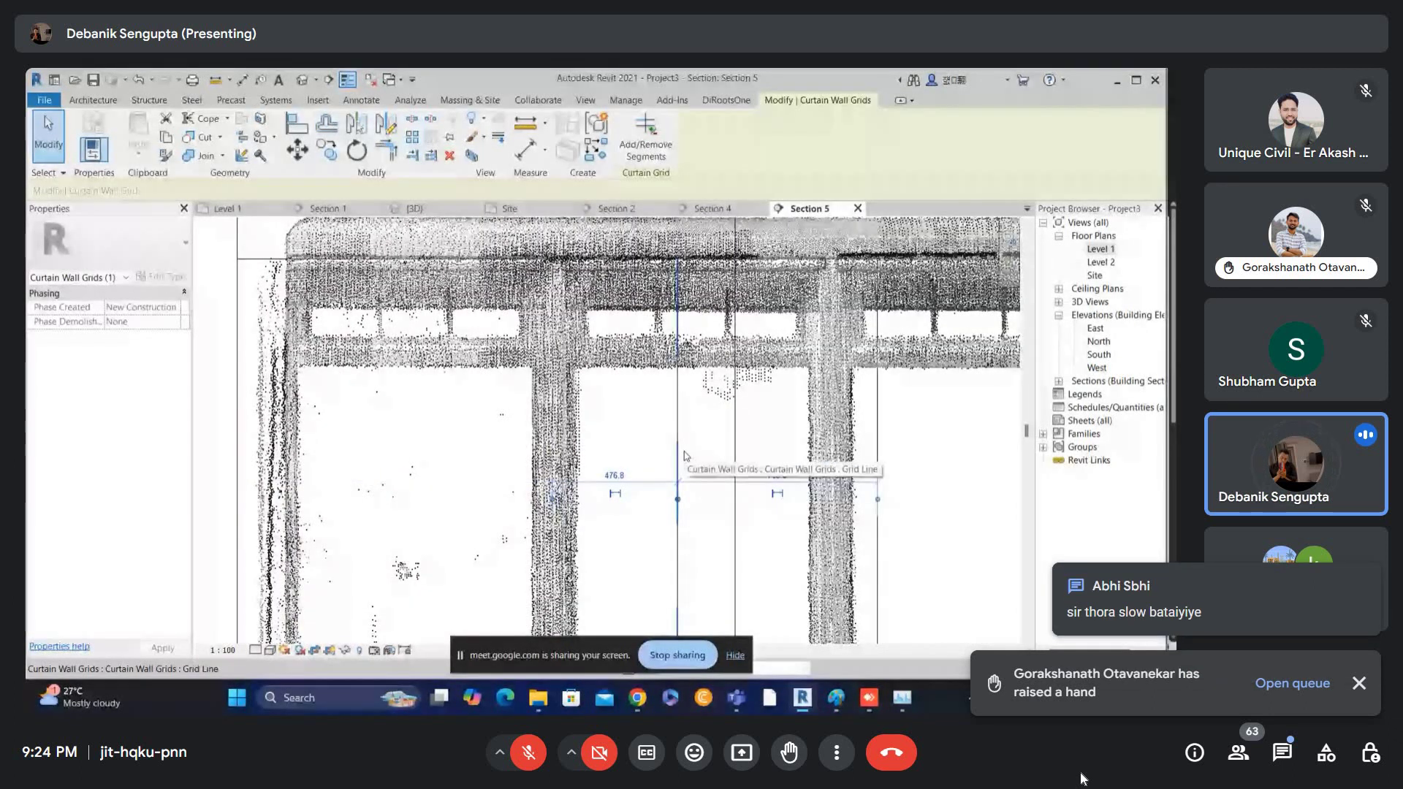
left_click_drag(684, 451, 831, 447)
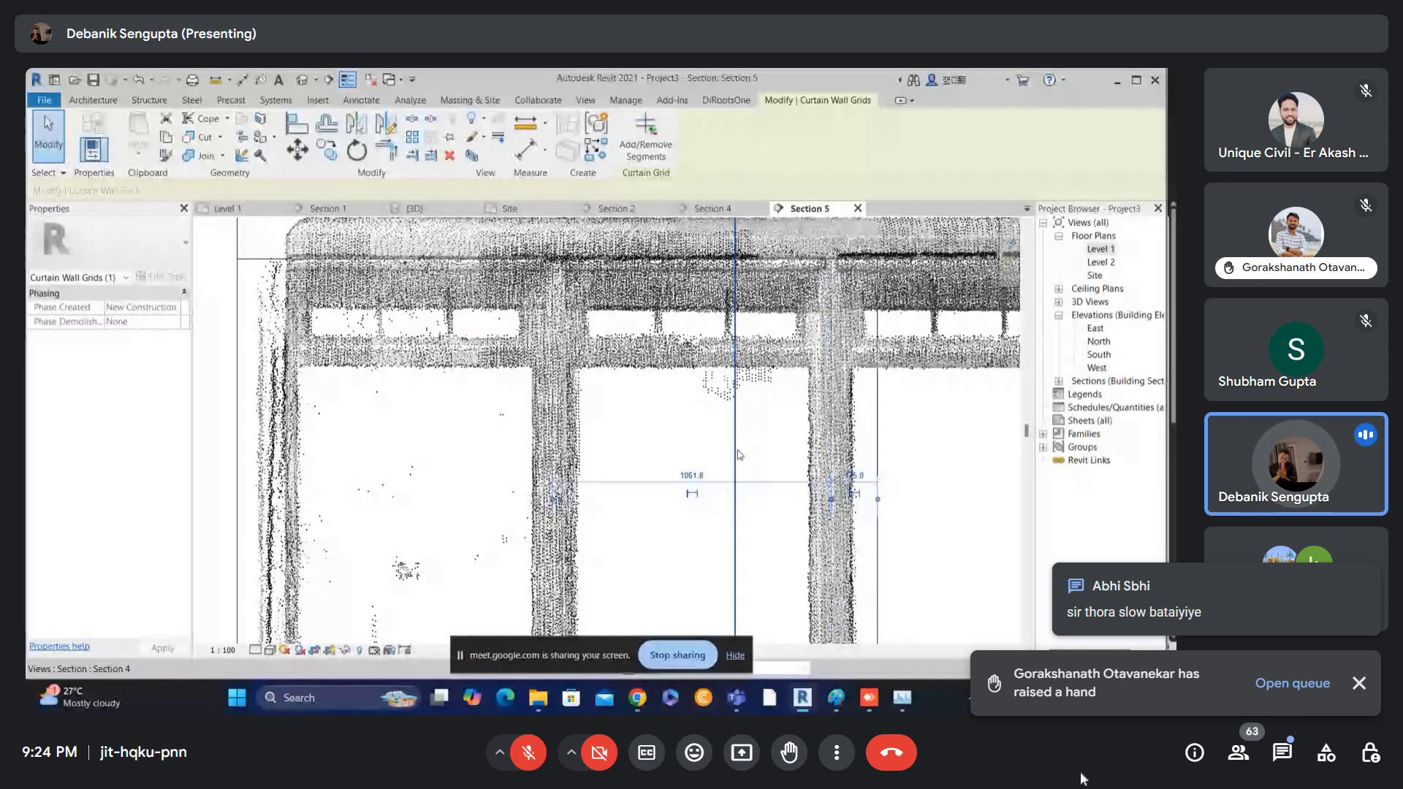
- Delete the surplus third vertical grid line from the curtain wall
scroll(600, 410, "down", 3)
scroll(629, 416, "down", 1)
scroll(771, 410, "up", 2)
key("Escape")
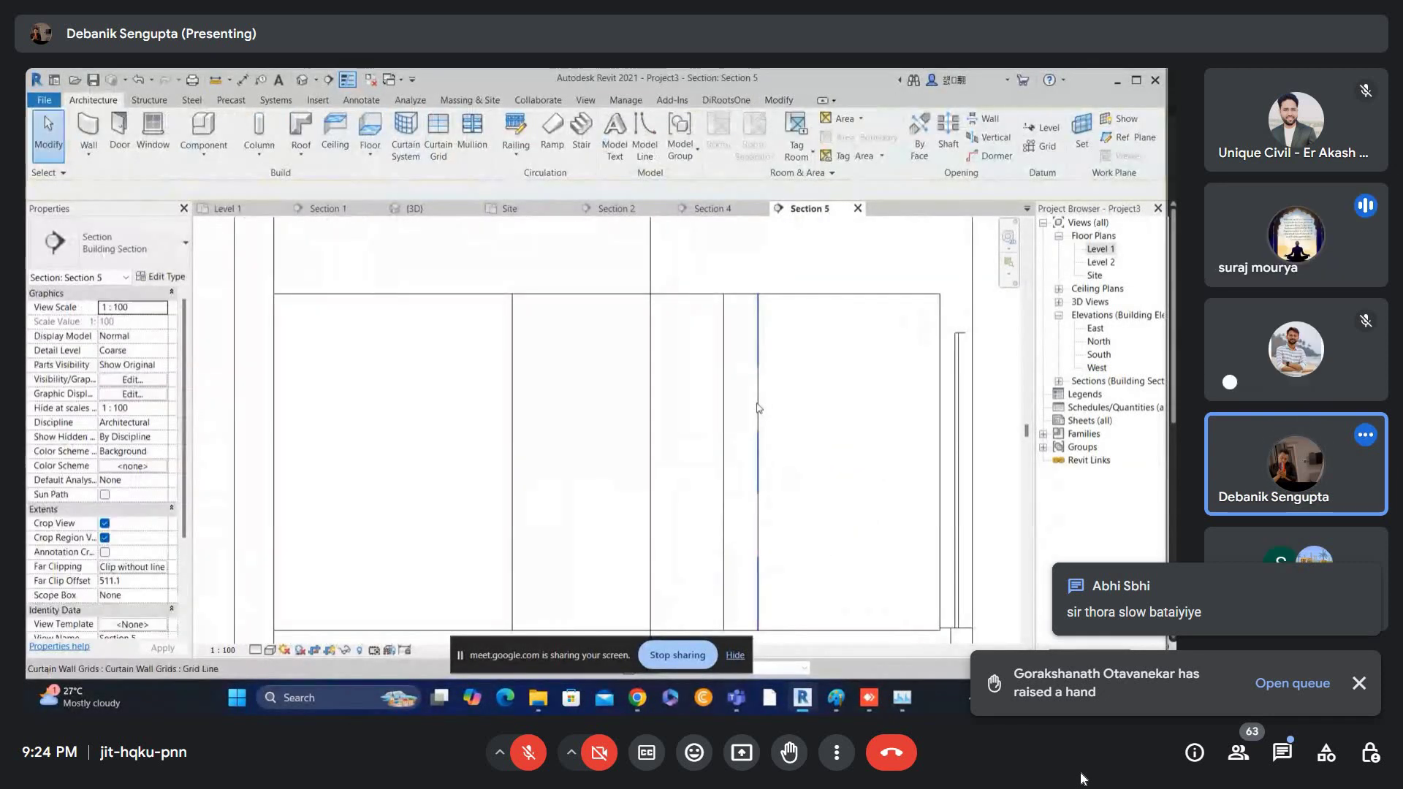
left_click(757, 407)
key("Delete")
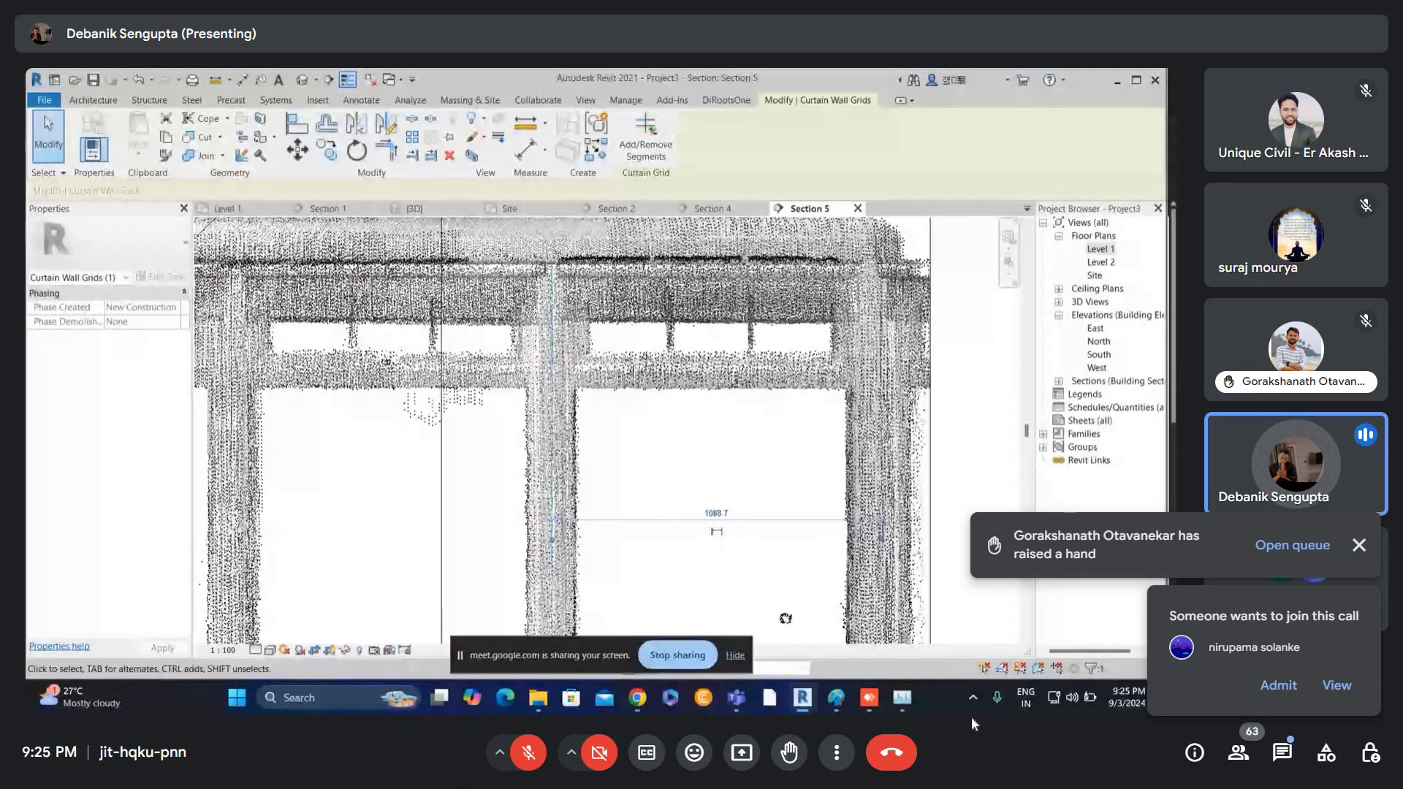
- In the Google Meet call, admit the two further people waiting to join
left_click(1272, 694)
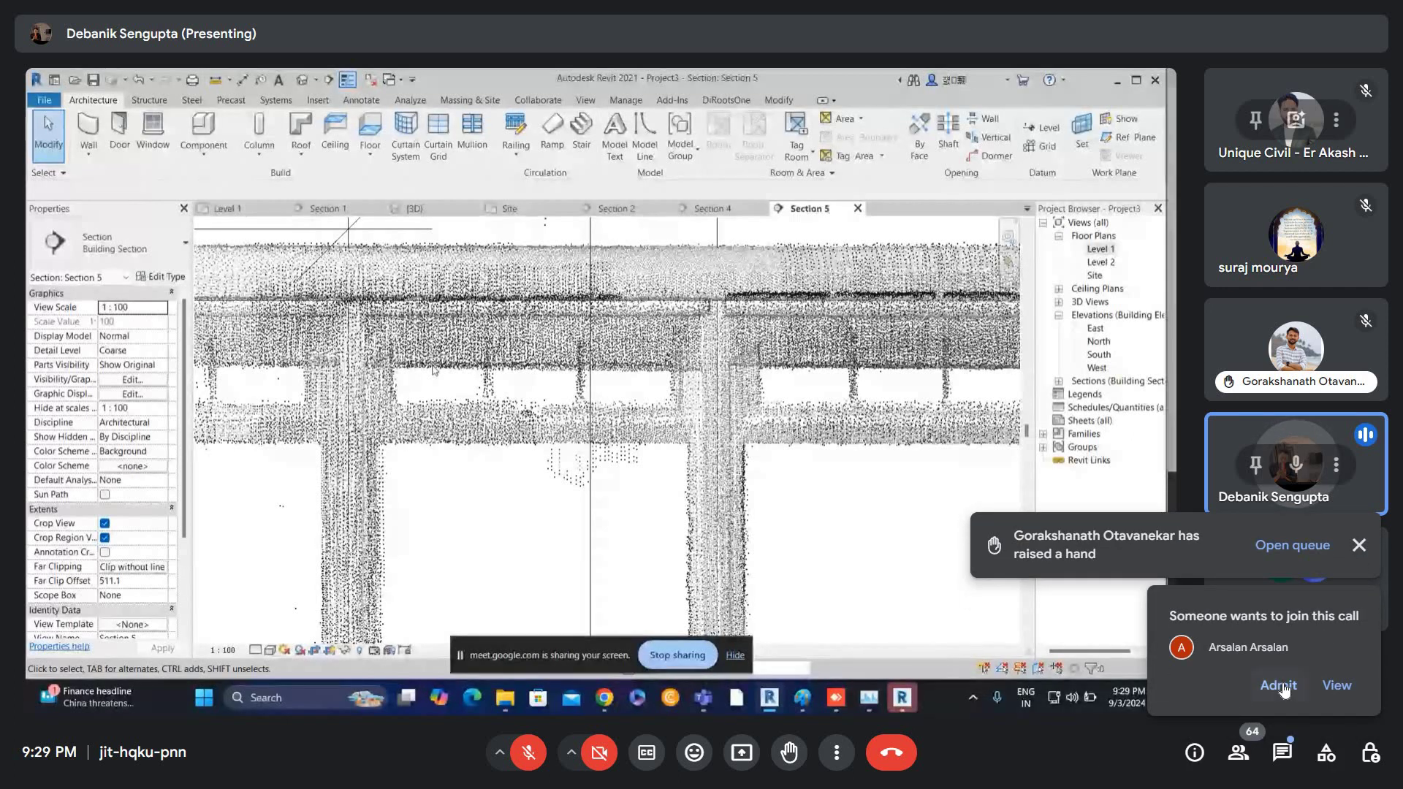
left_click(1281, 687)
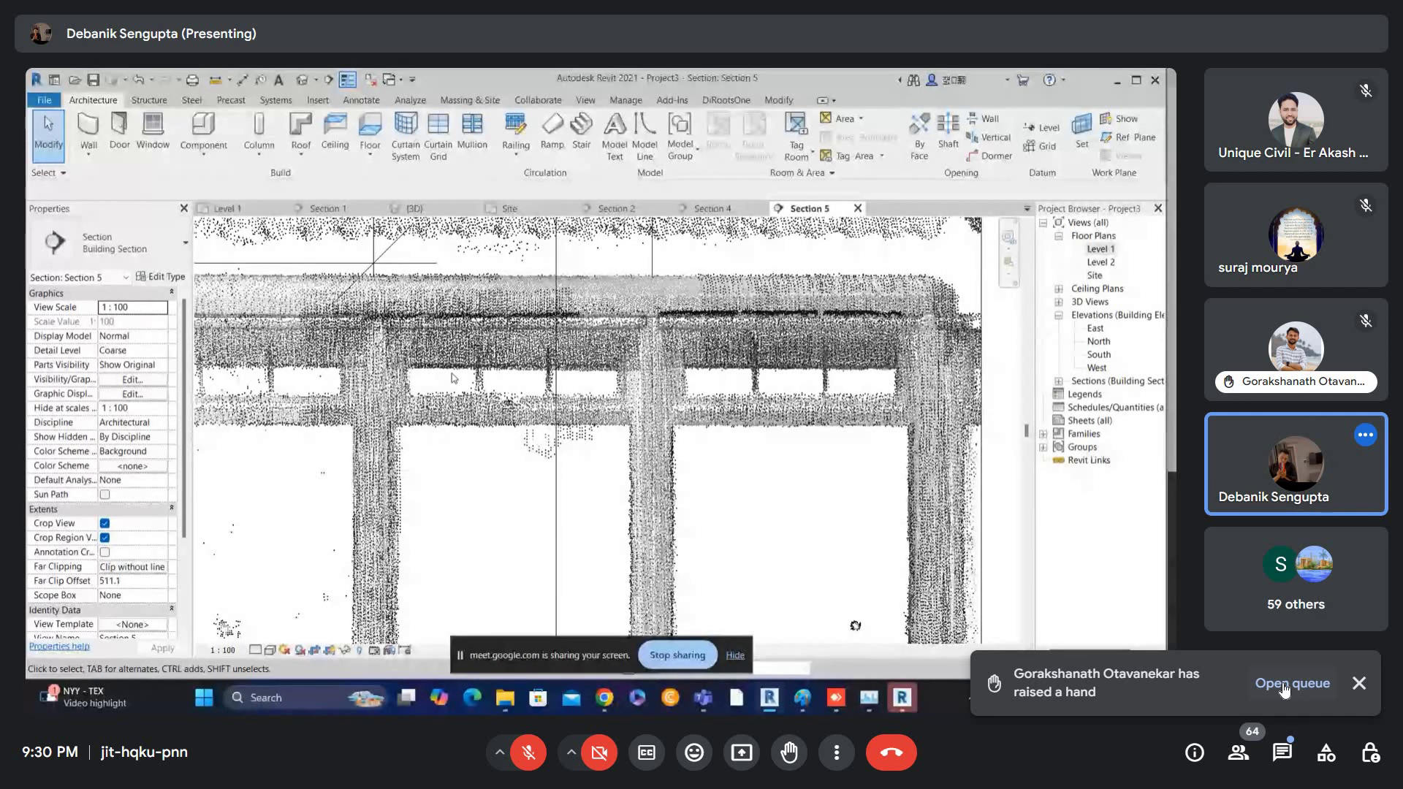
- Let two more waiting participants into the Google Meet call as their join requests come up
scroll(454, 379, "down", 2)
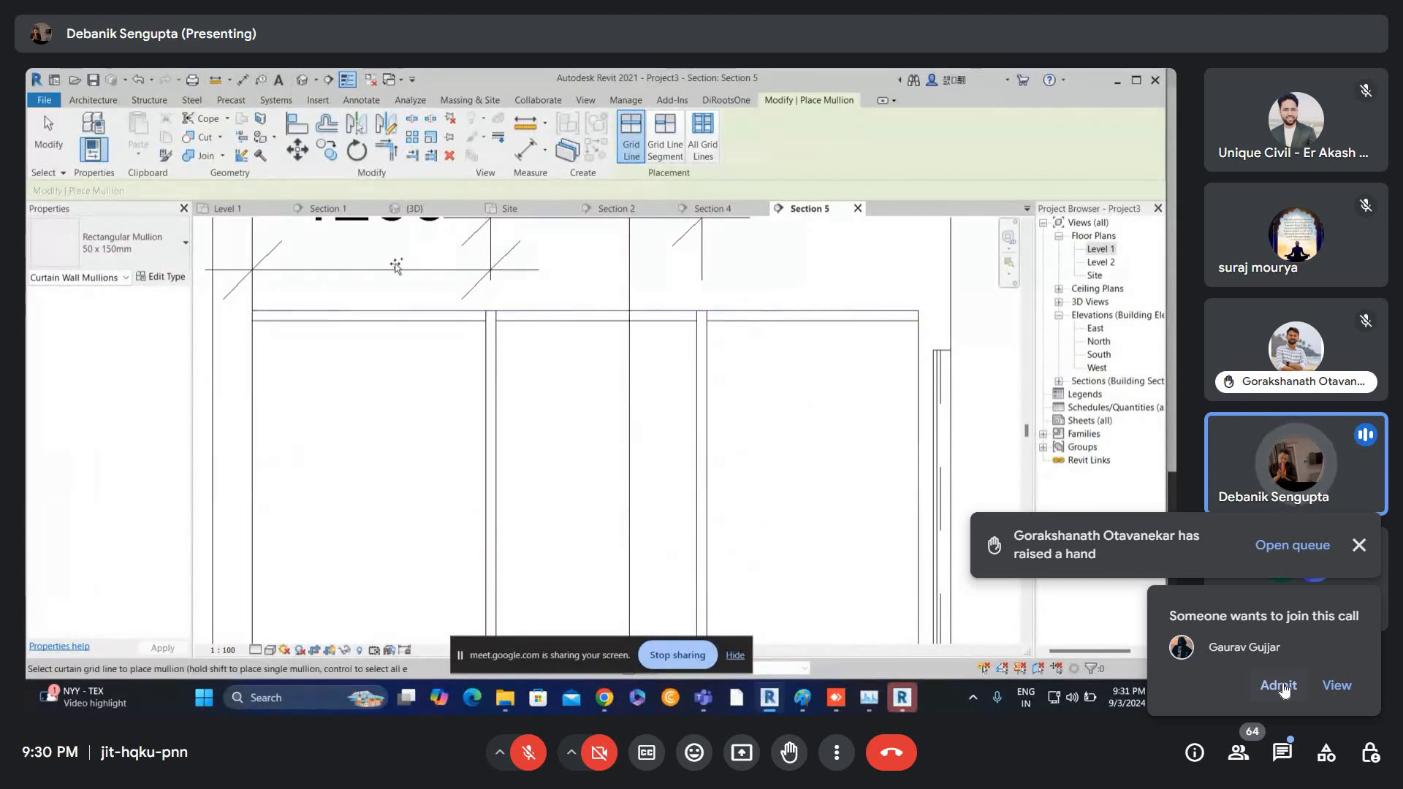
left_click(1278, 686)
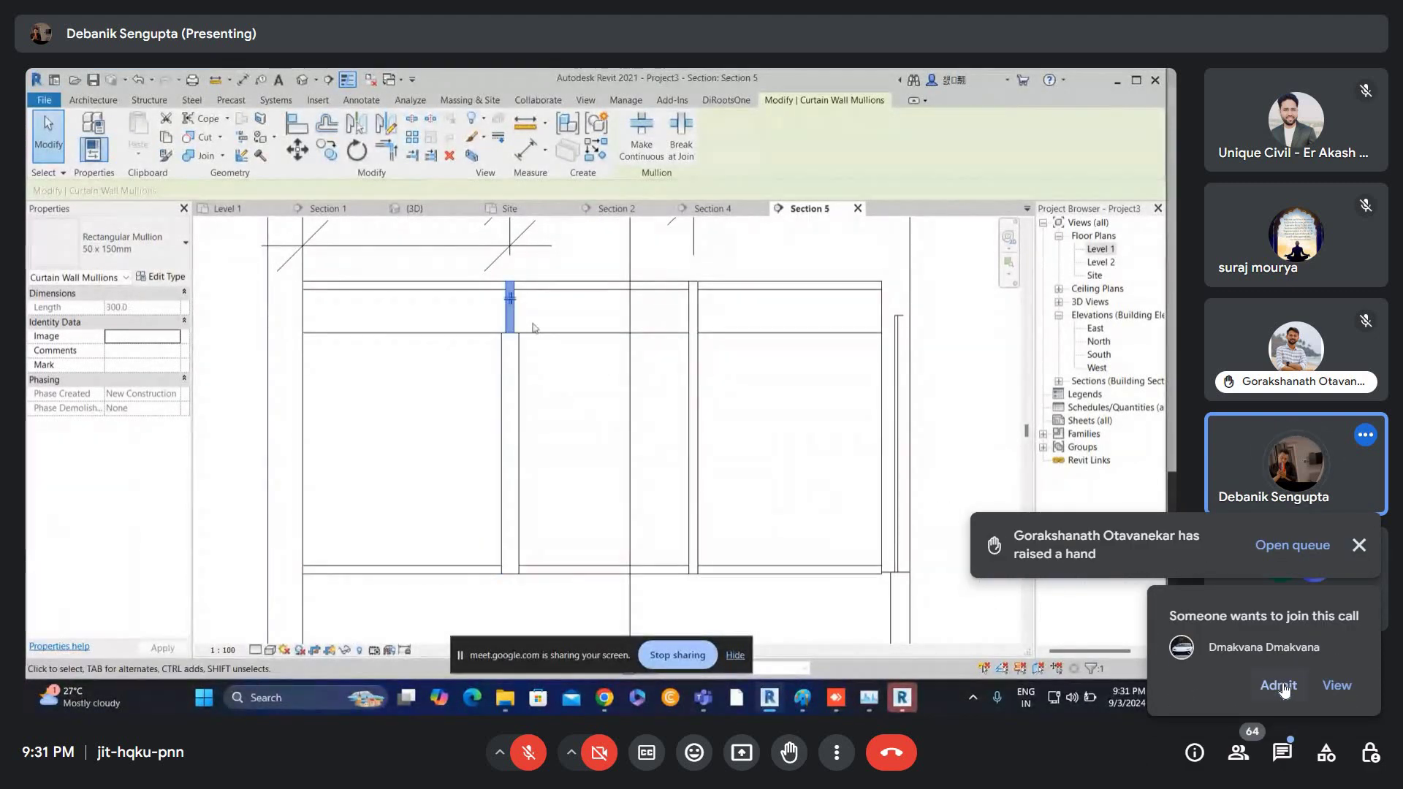
left_click(1280, 687)
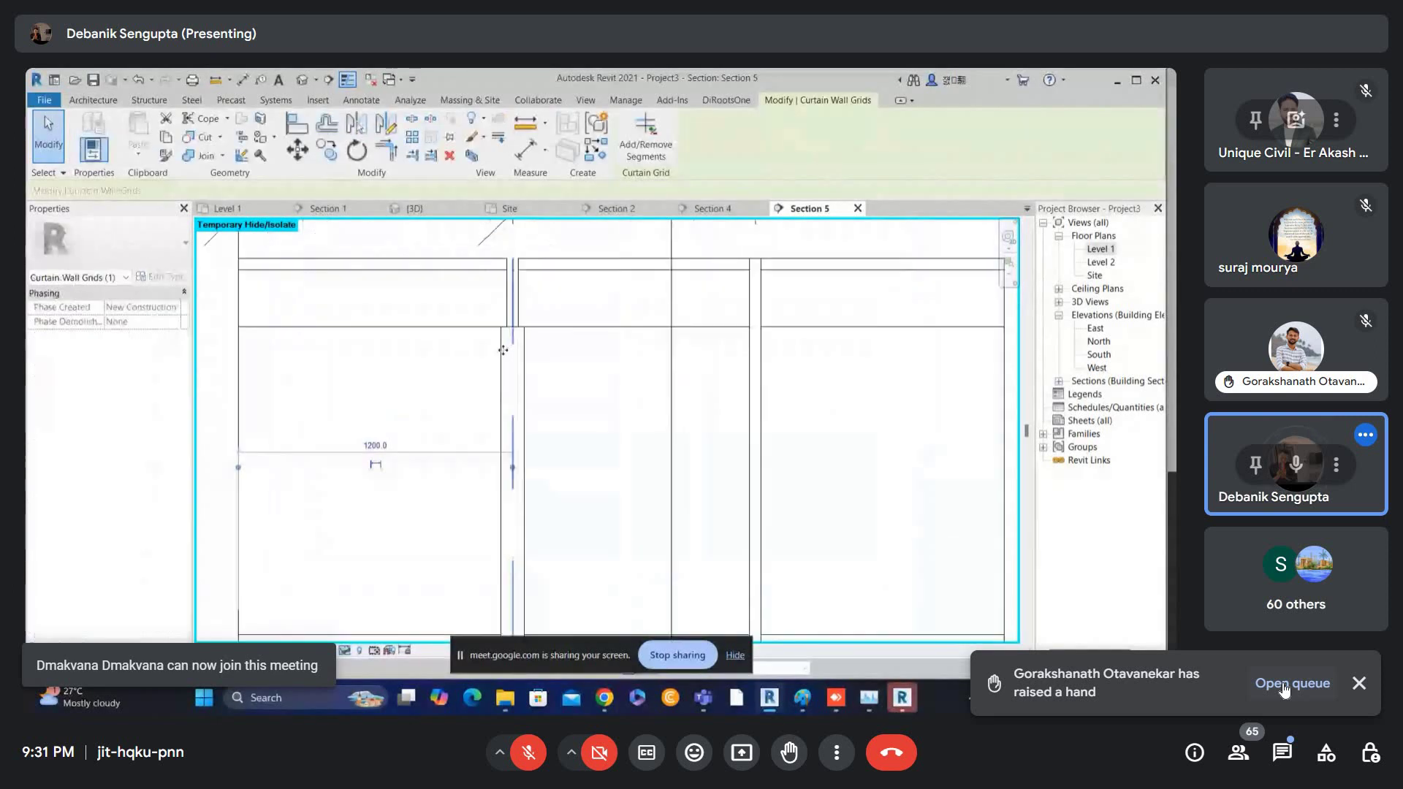
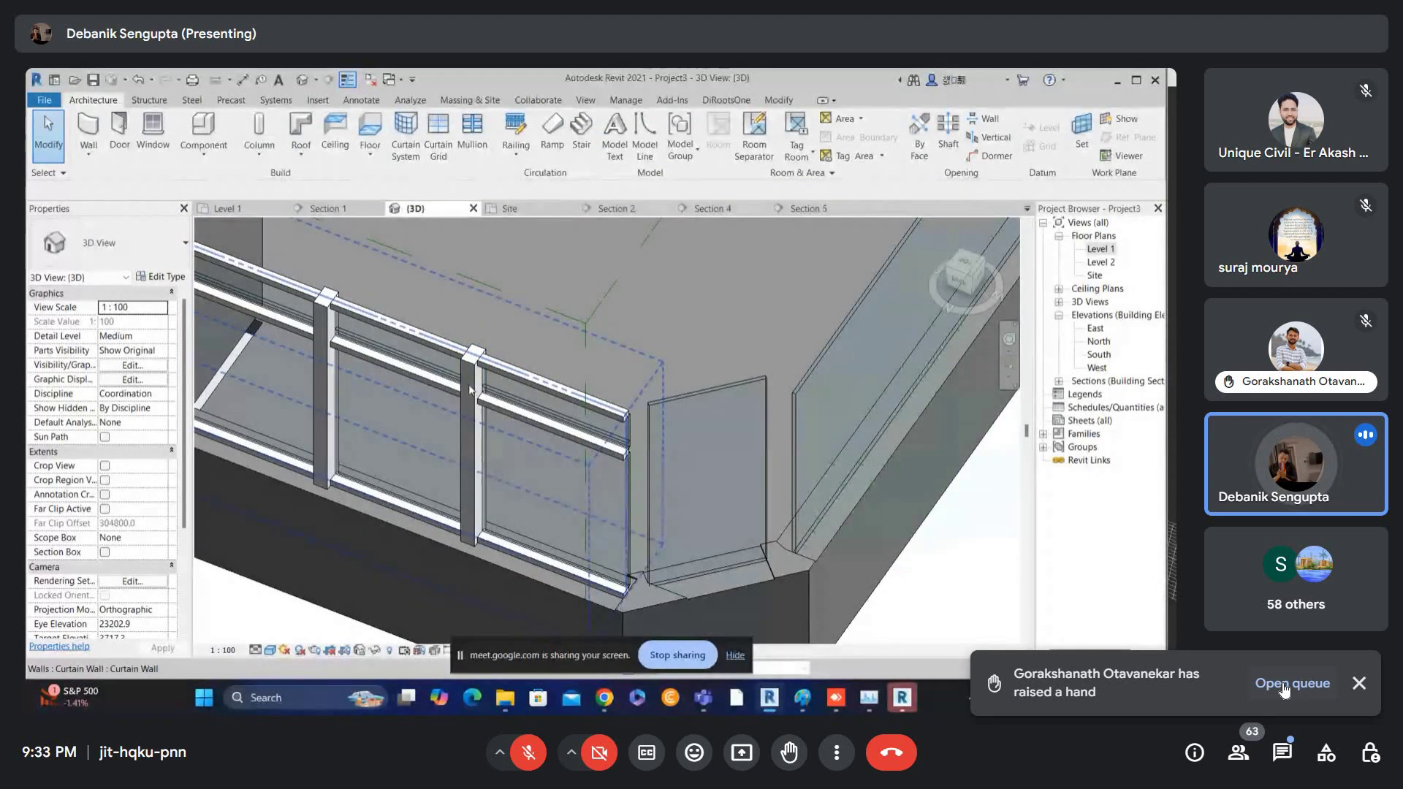
- Set the thickness of the 100X150 rectangular mullion type to 70 using a vertical mullion of the curtain wall
double_click(477, 381)
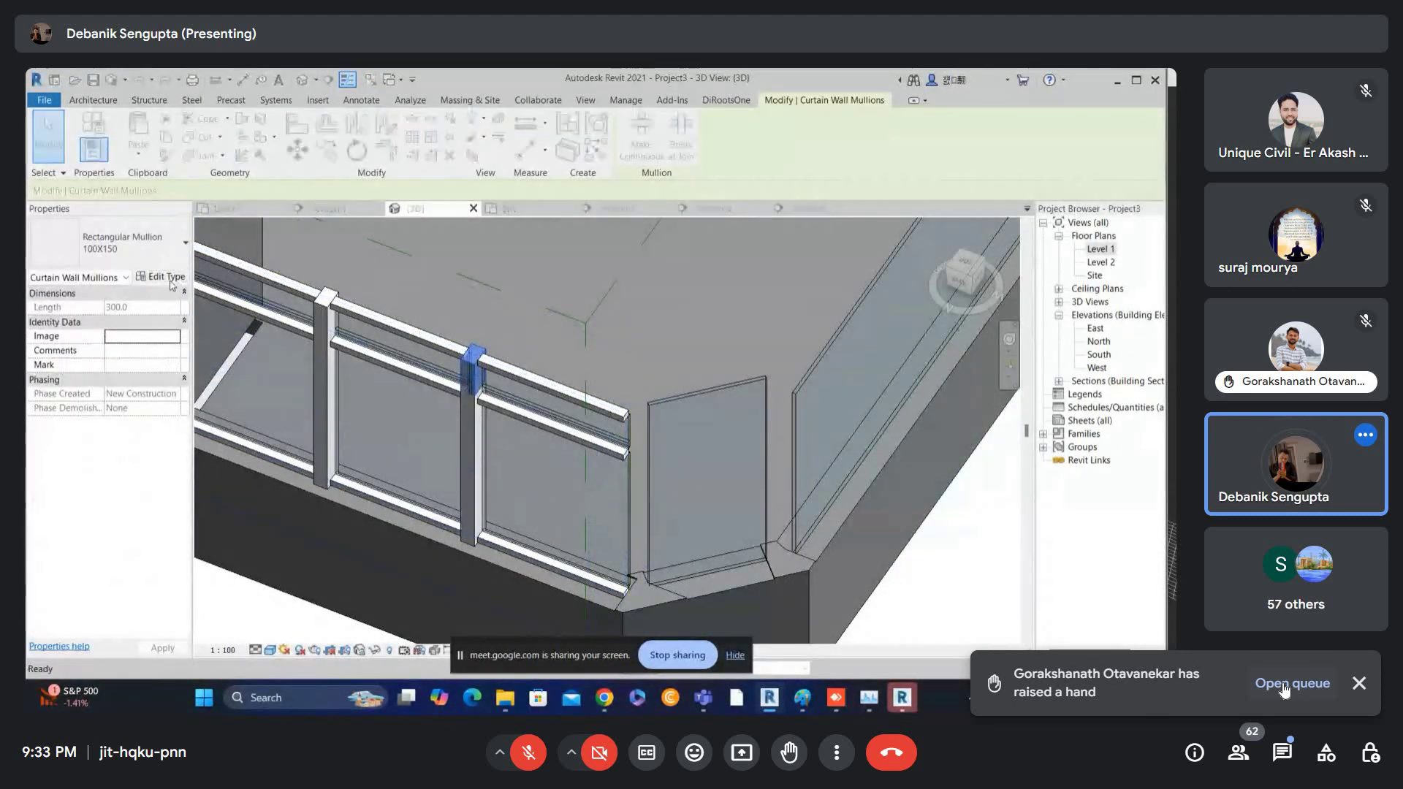
left_click(529, 388)
type("70")
key("Return")
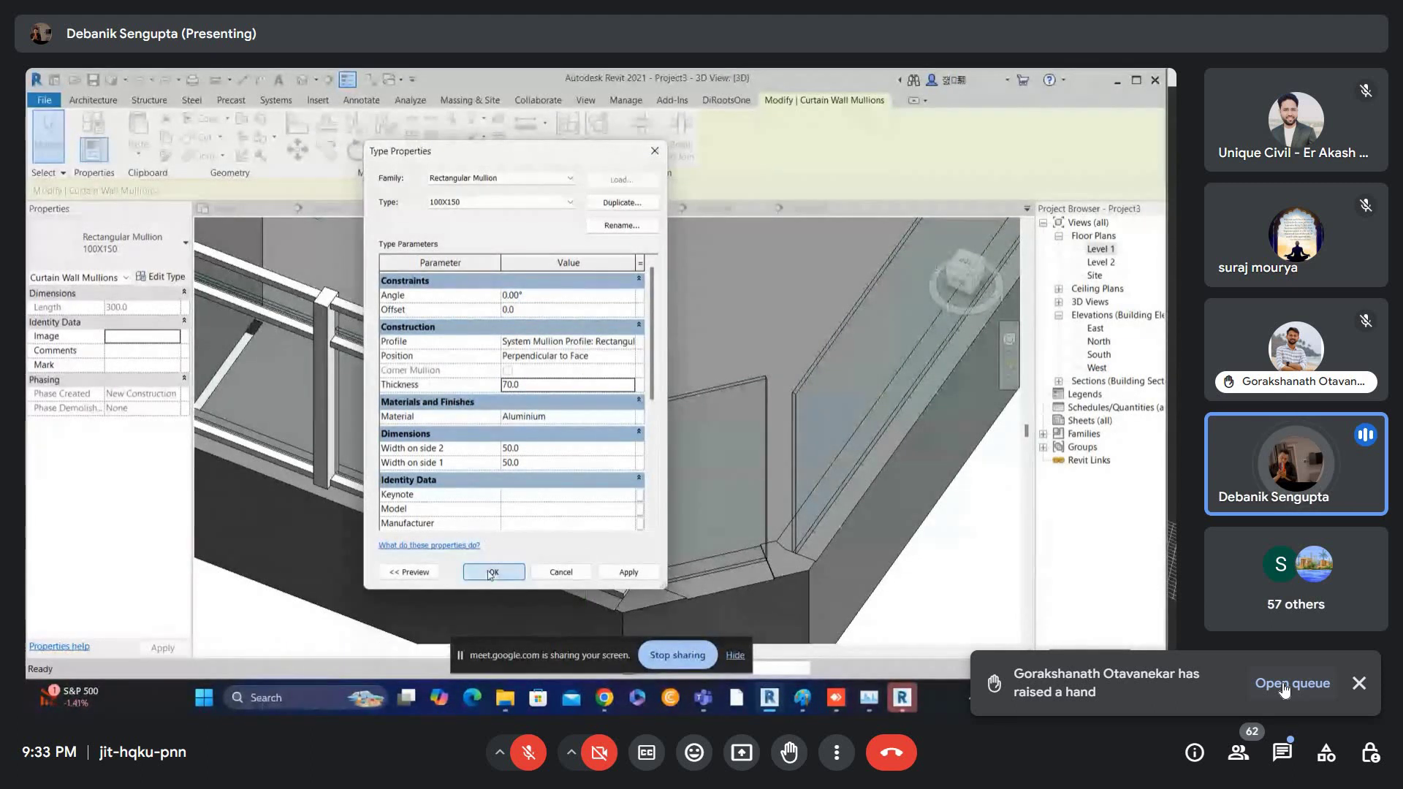
left_click(494, 572)
scroll(493, 377, "up", 3)
key("Escape")
middle_click_drag(472, 366, 757, 423, "shift")
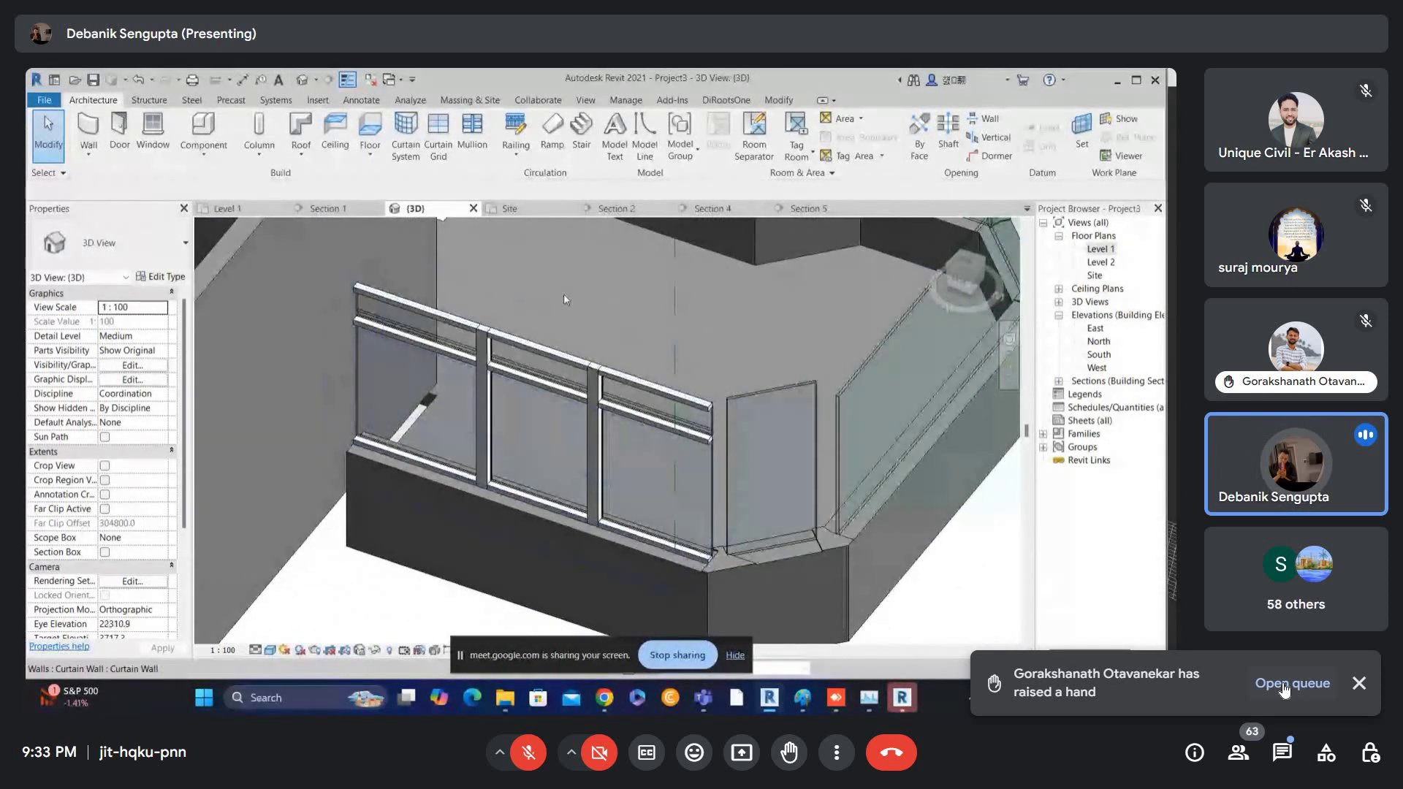
- Place 50 x 150mm rectangular mullions along the top edges of the short angled curtain wall and the adjoining long one
left_click(488, 153)
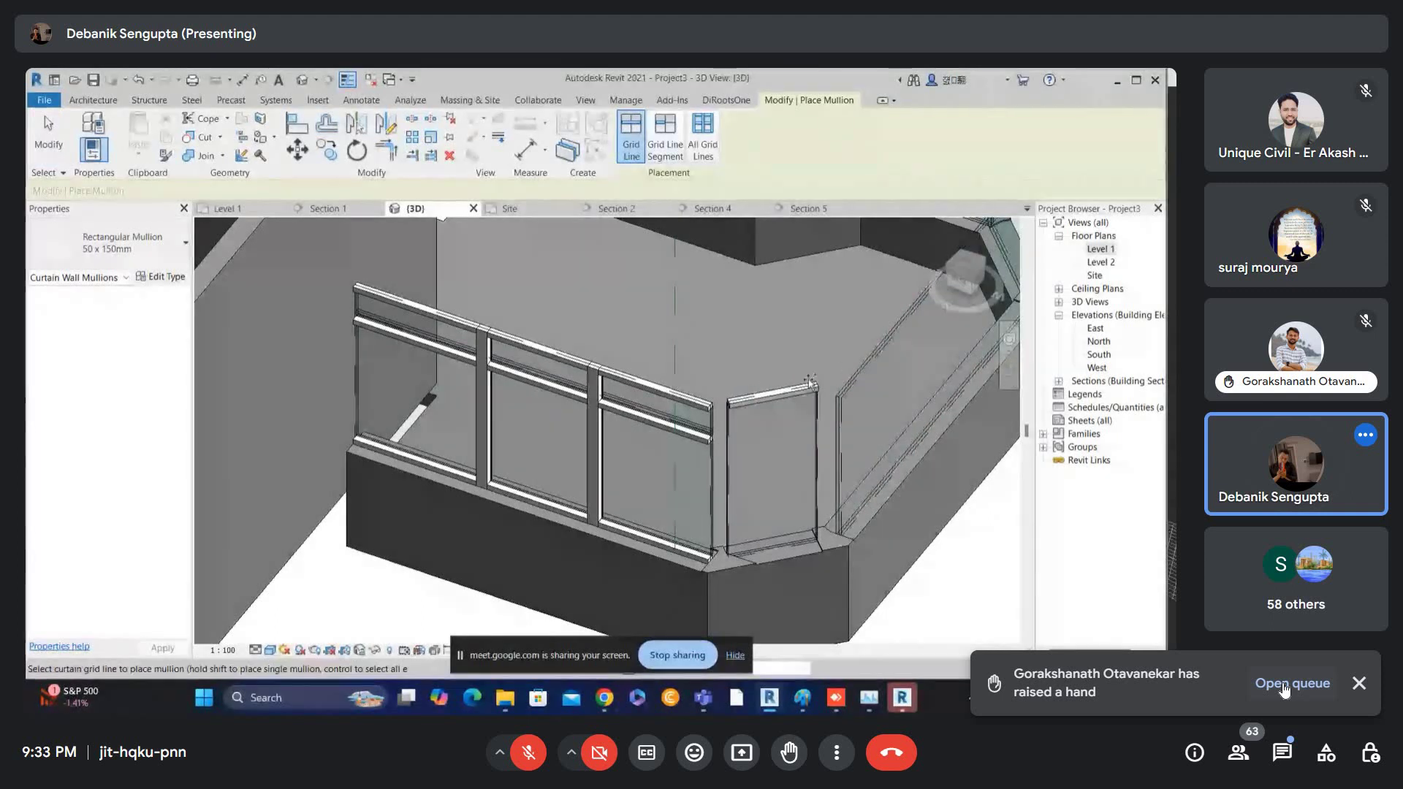
middle_click_drag(859, 380, 831, 319, "shift")
key("Escape")
scroll(830, 329, "up", 2)
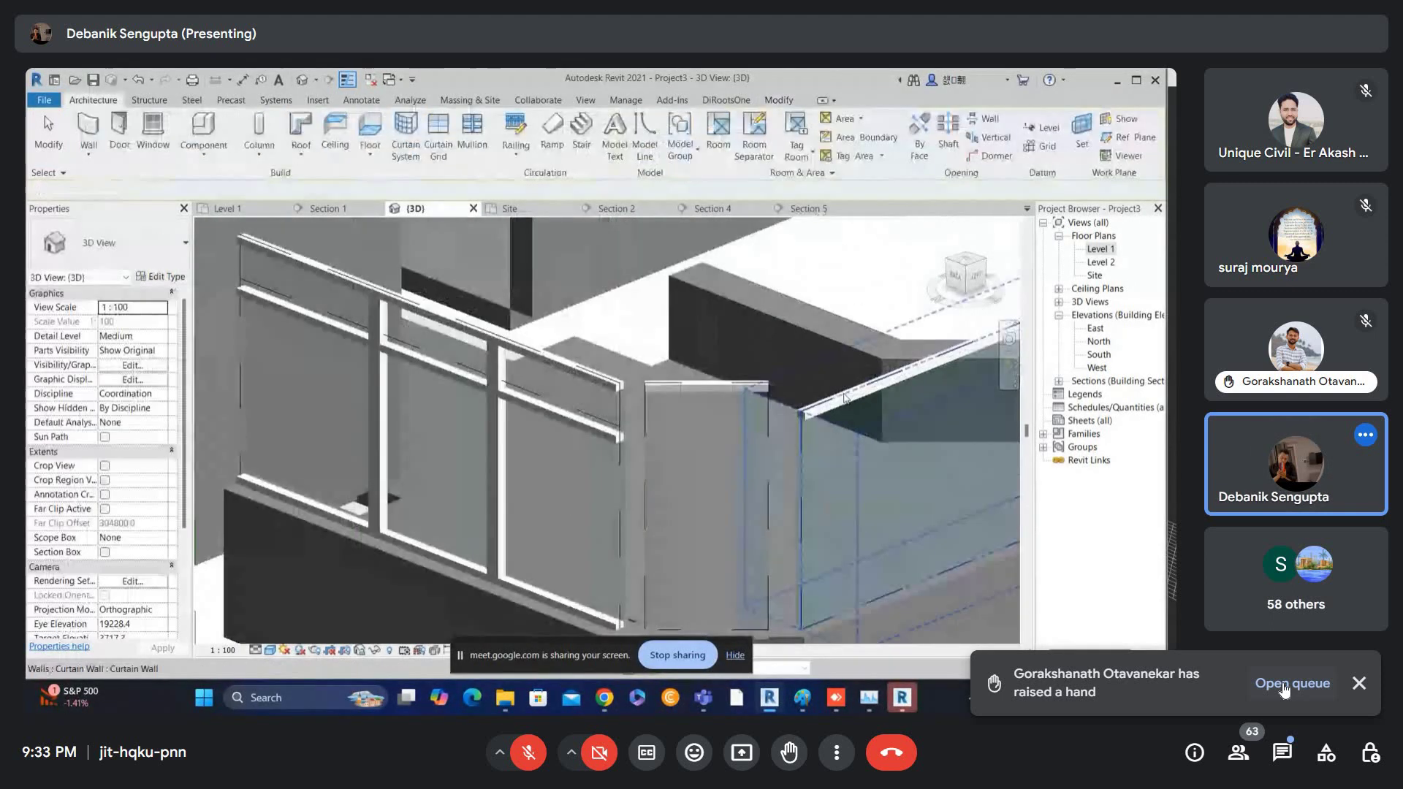
middle_click_drag(665, 398, 1138, 229, "shift")
- Open the section through the mullioned curtain wall from the Level 1 plan and compare its upper panes with the scan
double_click(1100, 250)
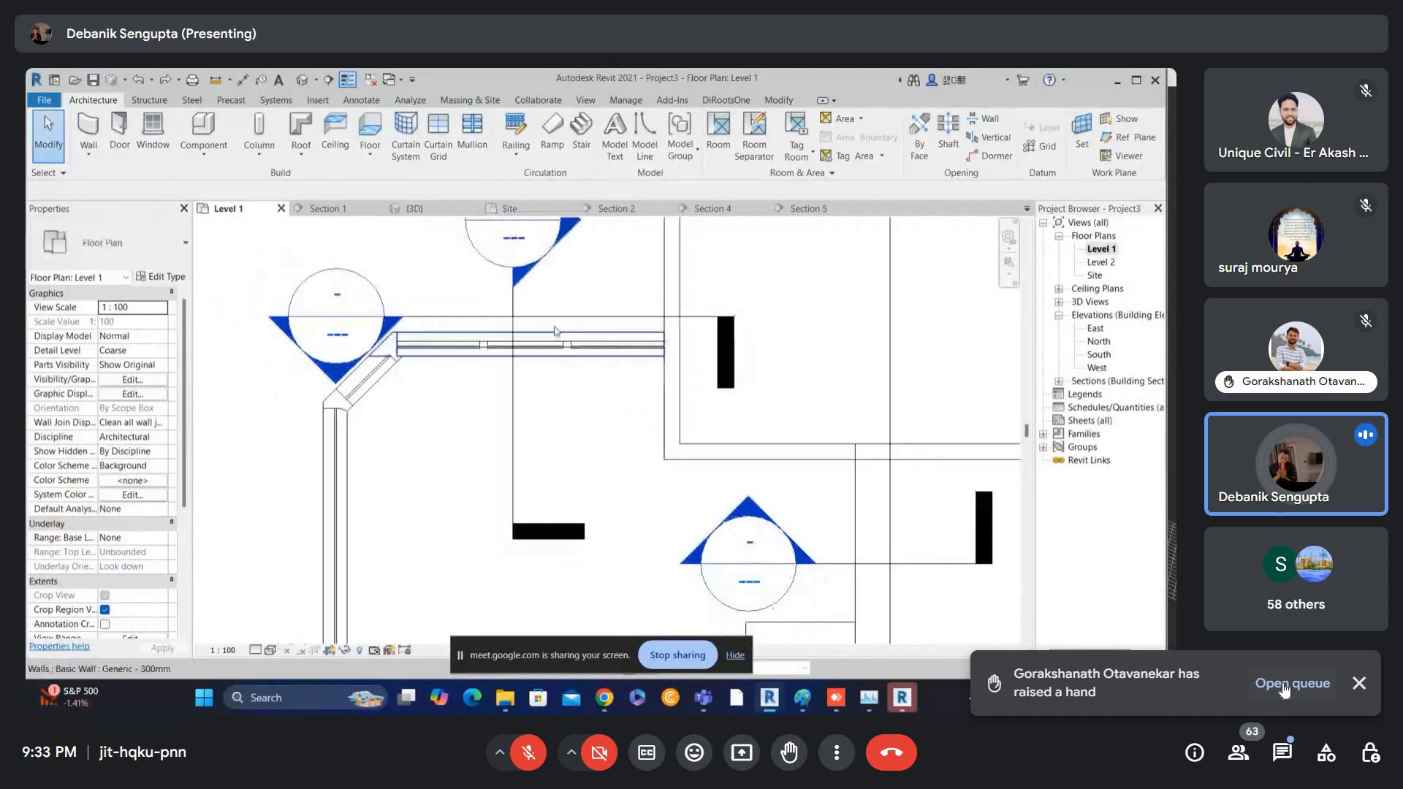
double_click(393, 336)
scroll(447, 374, "down", 1)
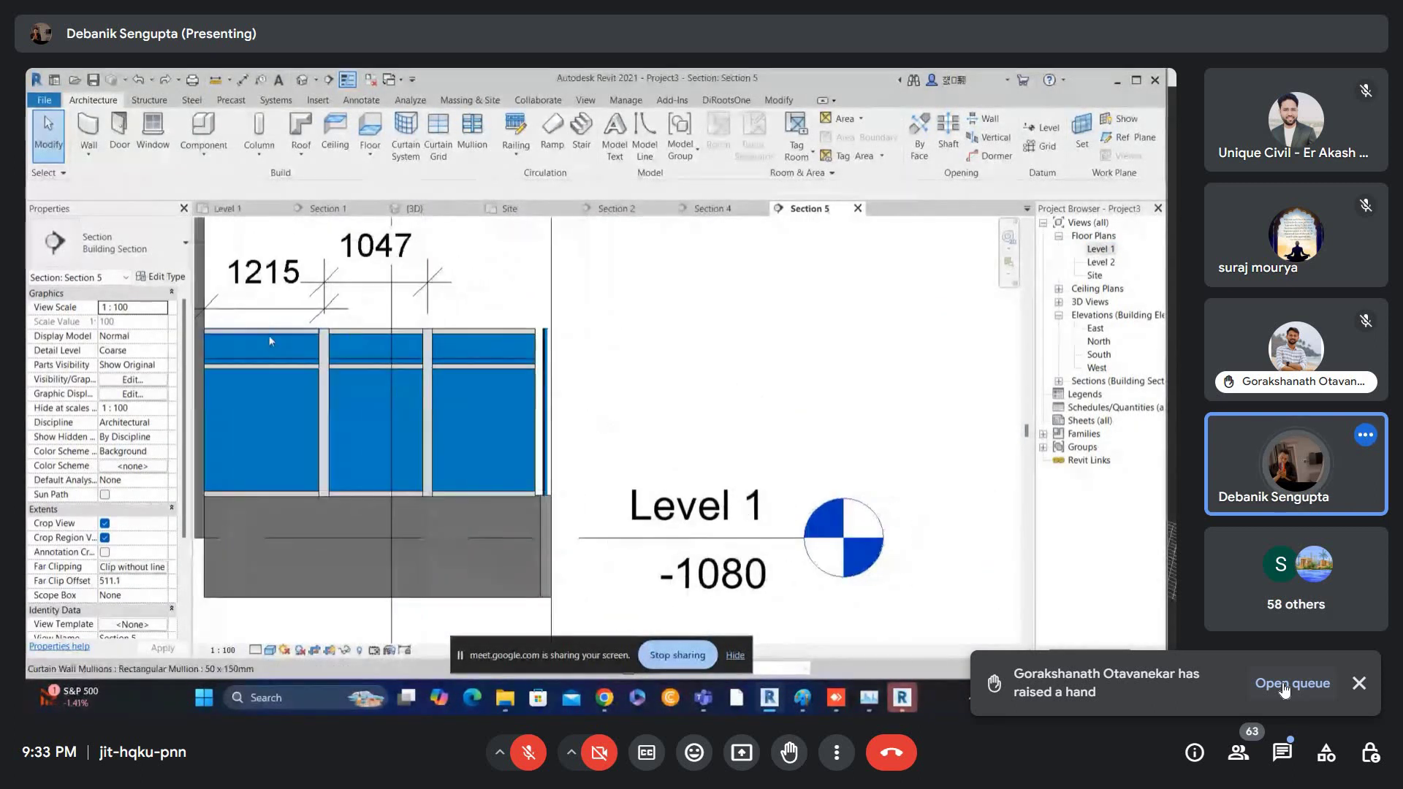
scroll(269, 340, "up", 2)
scroll(471, 365, "up", 2)
scroll(473, 366, "up", 2)
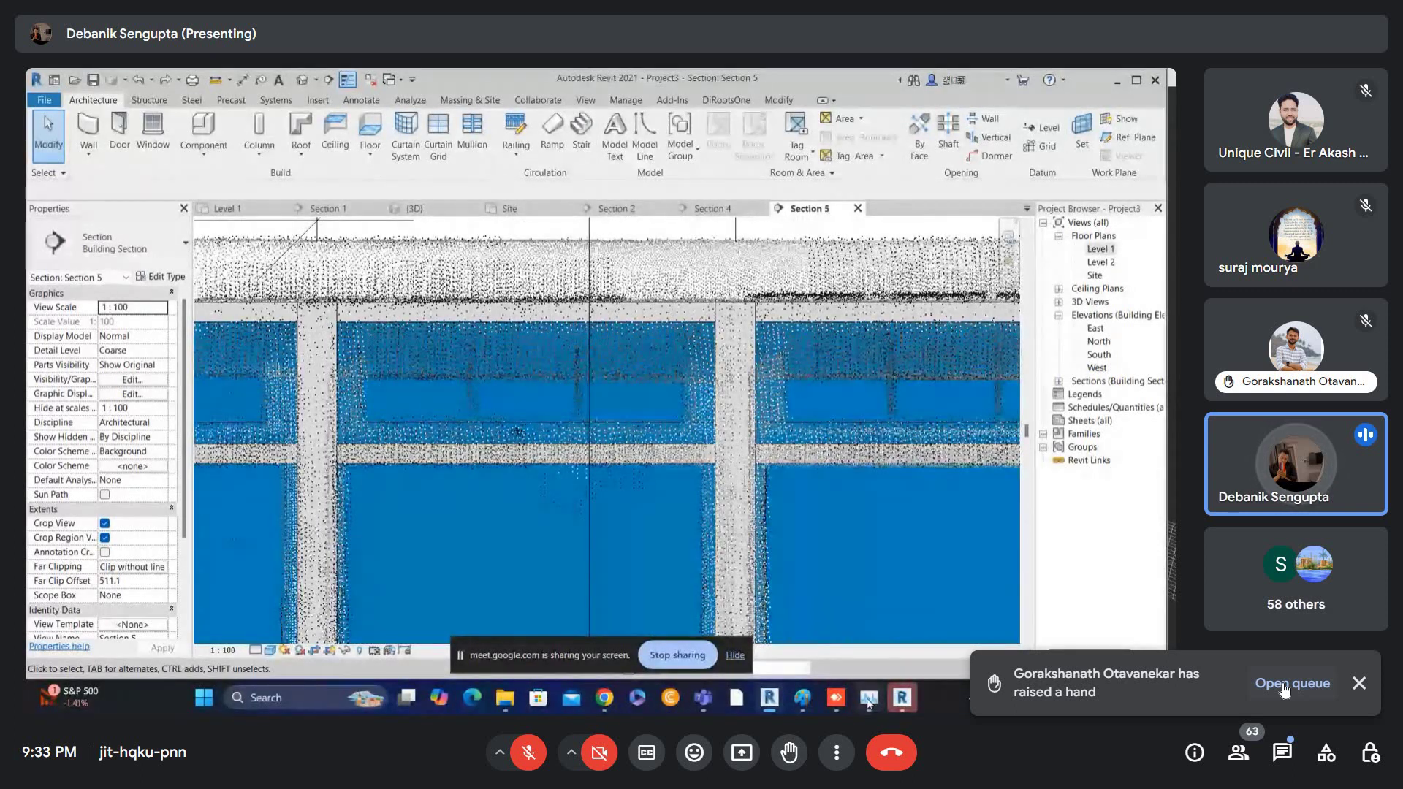
- Switch to Autodesk ReCap Pro and examine the windows of the scanned bay room from outside the building
left_click(835, 698)
scroll(622, 260, "up", 4)
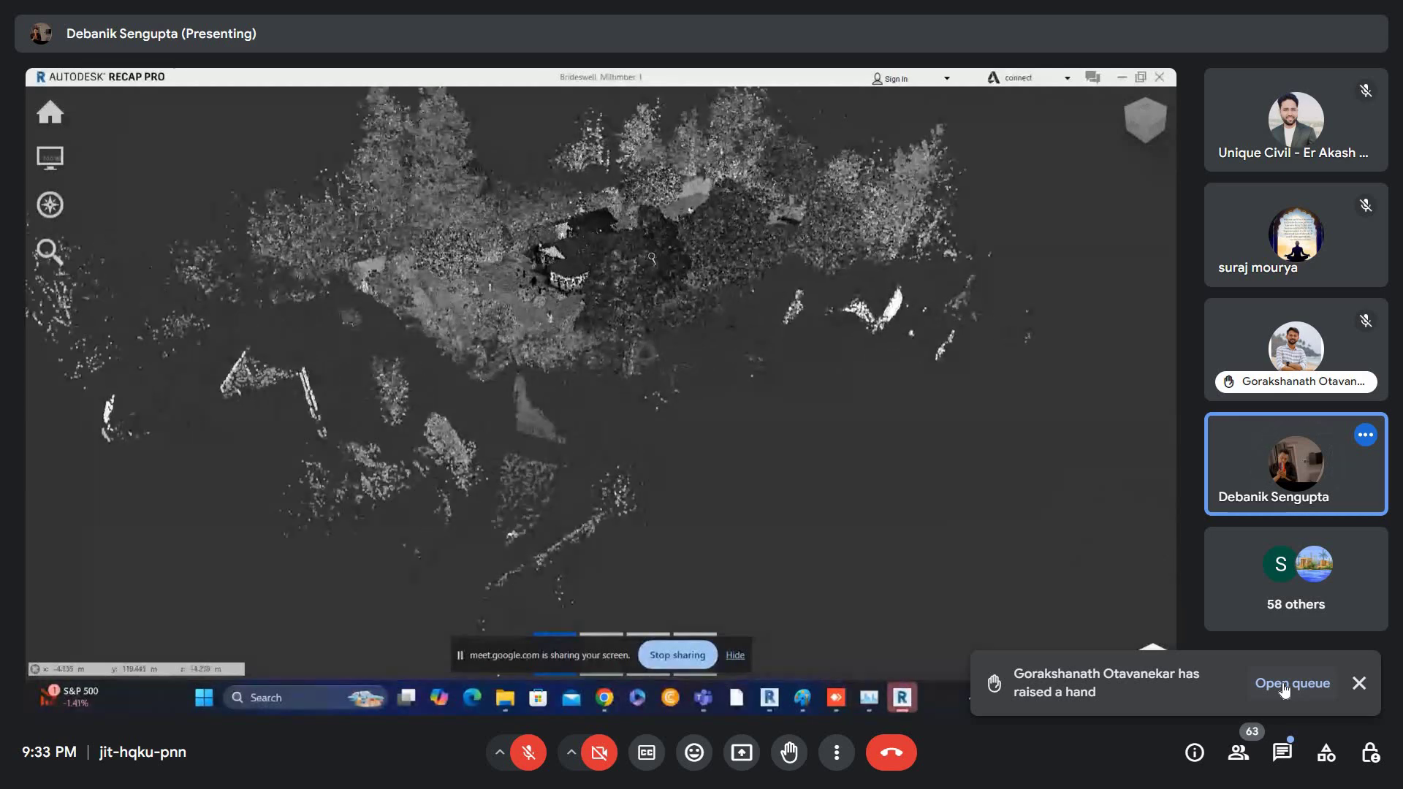
scroll(528, 347, "up", 5)
scroll(528, 347, "up", 4)
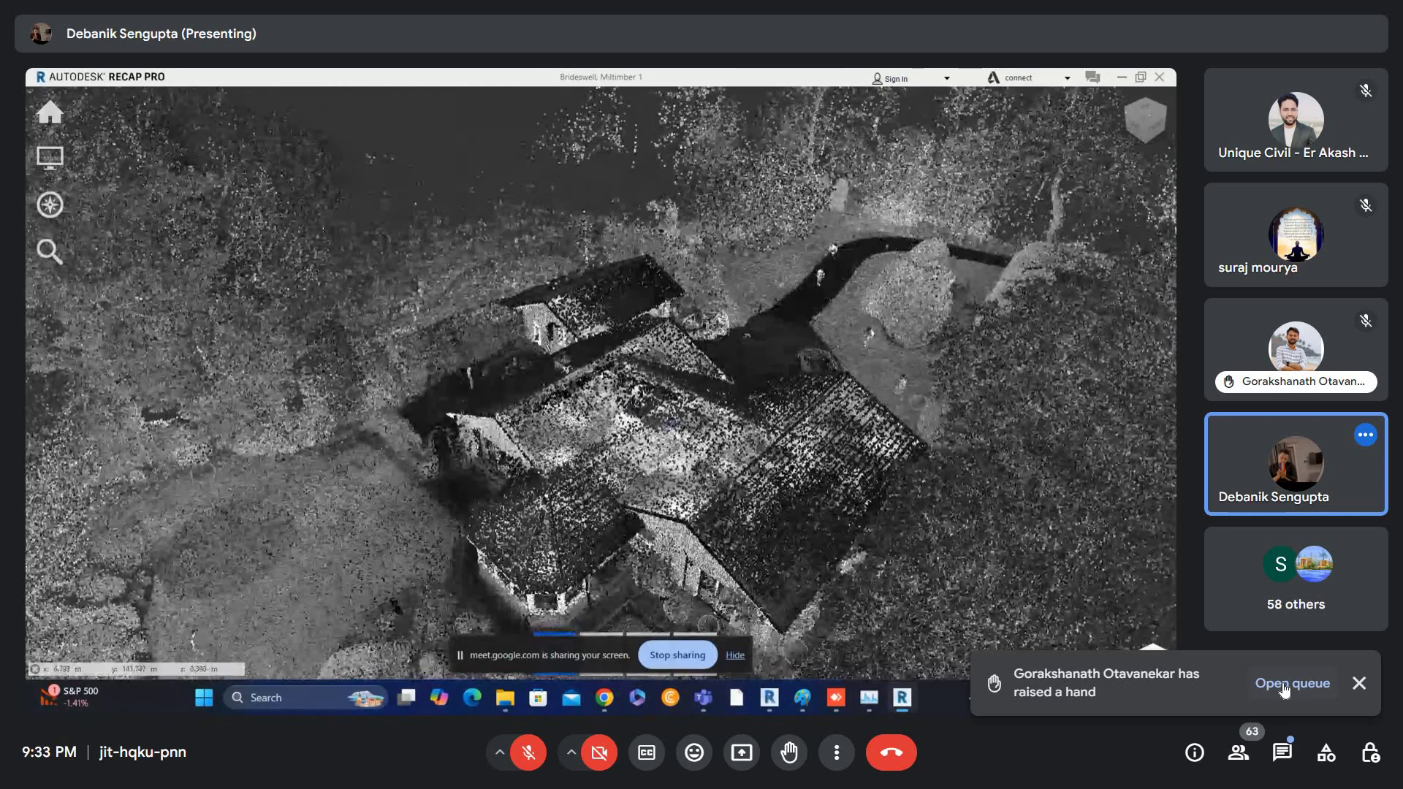
left_click_drag(660, 404, 720, 321)
scroll(720, 351, "up", 2)
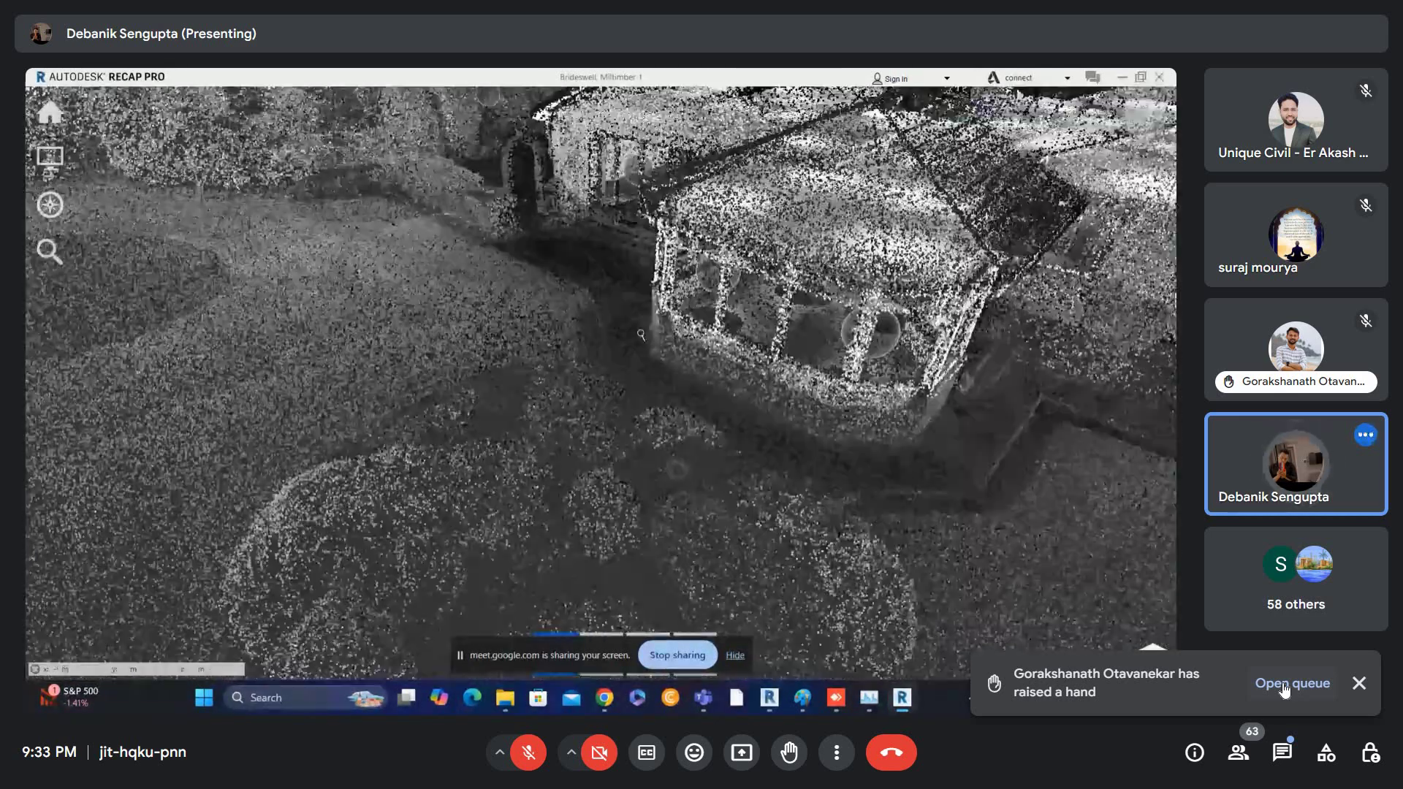
left_click_drag(713, 409, 705, 521)
middle_click_drag(705, 520, 783, 641)
left_click_drag(731, 534, 617, 354)
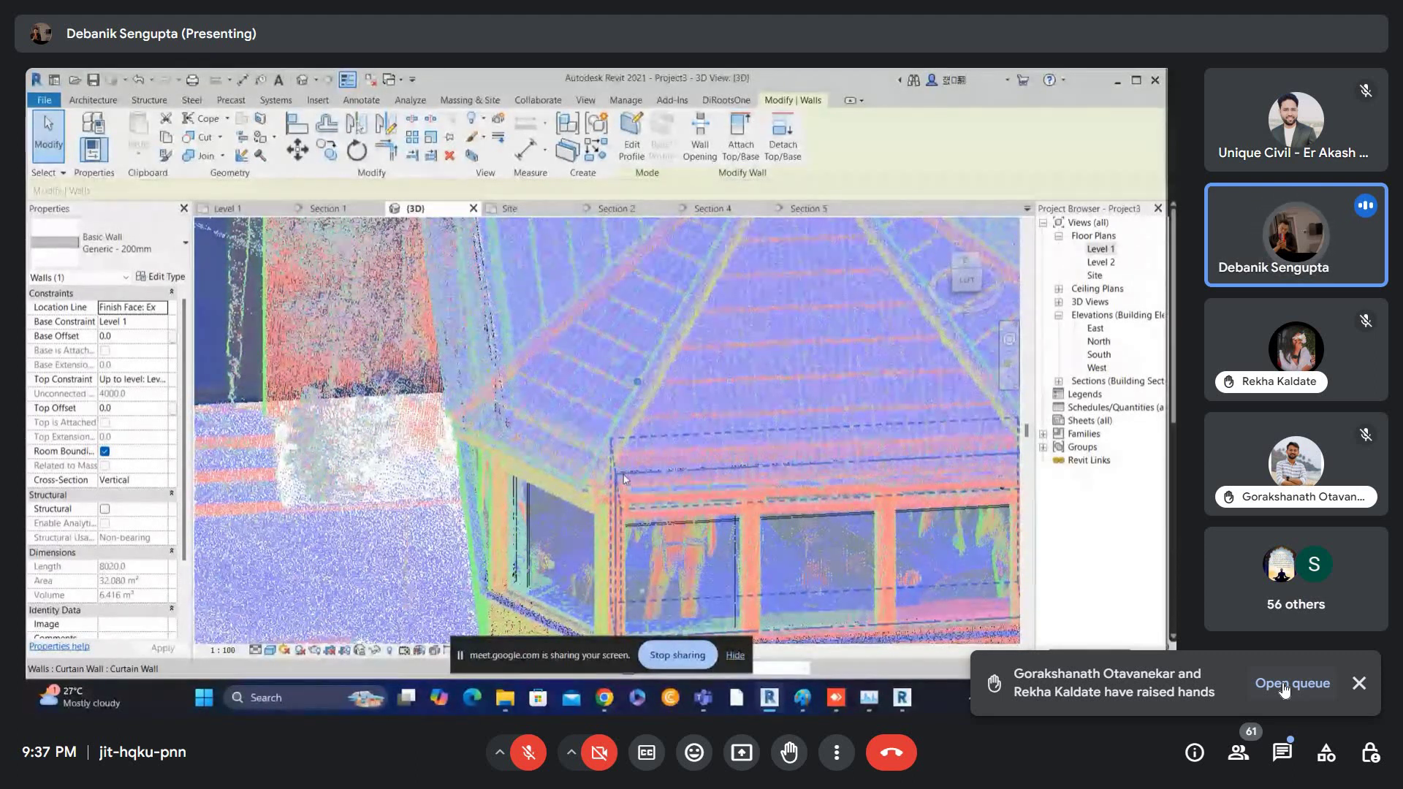
- Inspect the scanned bay windows and roof edge in Revit's 3D point cloud view, and open the Level 1 floor plan
key("Escape")
middle_click_drag(625, 479, 708, 453, "shift")
left_click(610, 340)
scroll(585, 412, "up", 4)
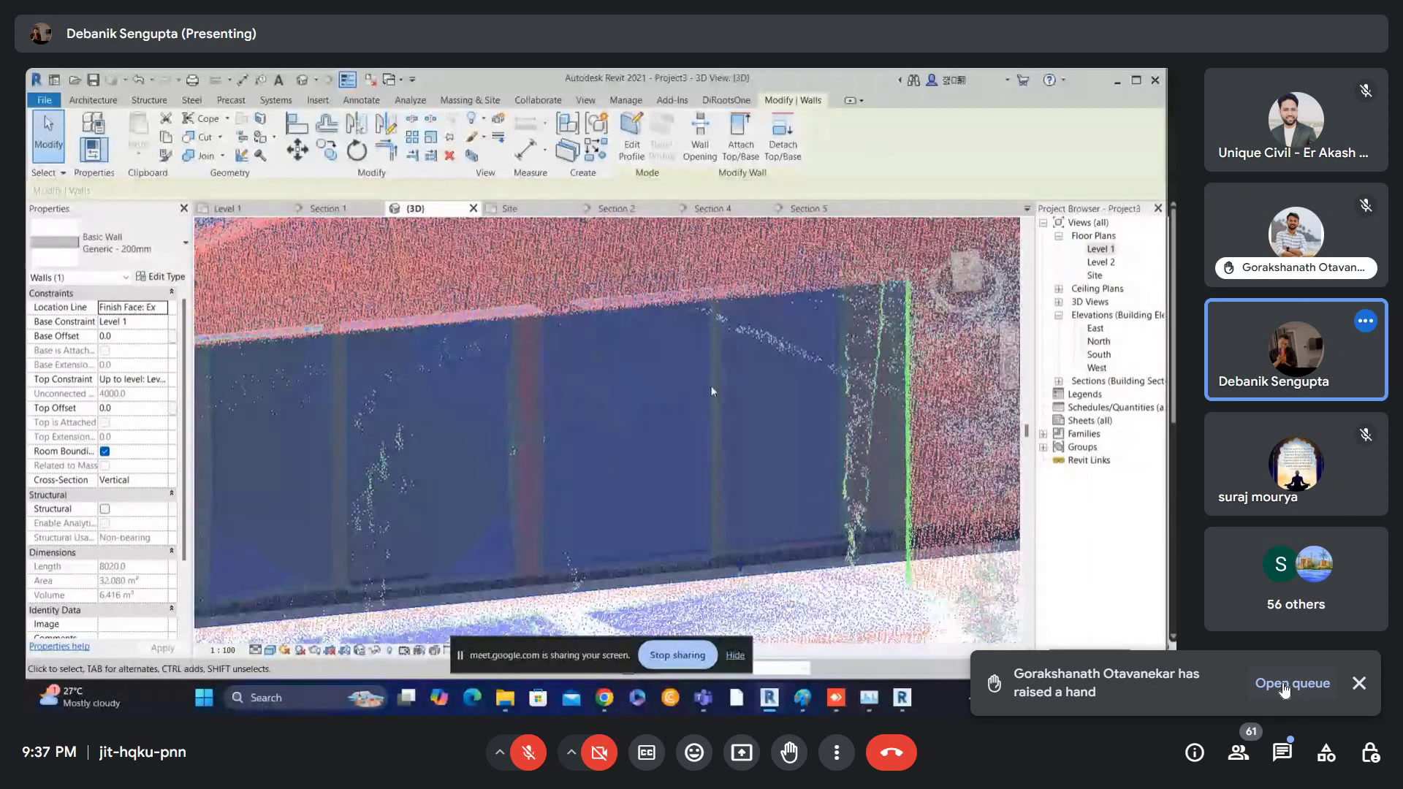
scroll(711, 387, "down", 4)
middle_click_drag(711, 387, 661, 399, "shift")
double_click(1098, 249)
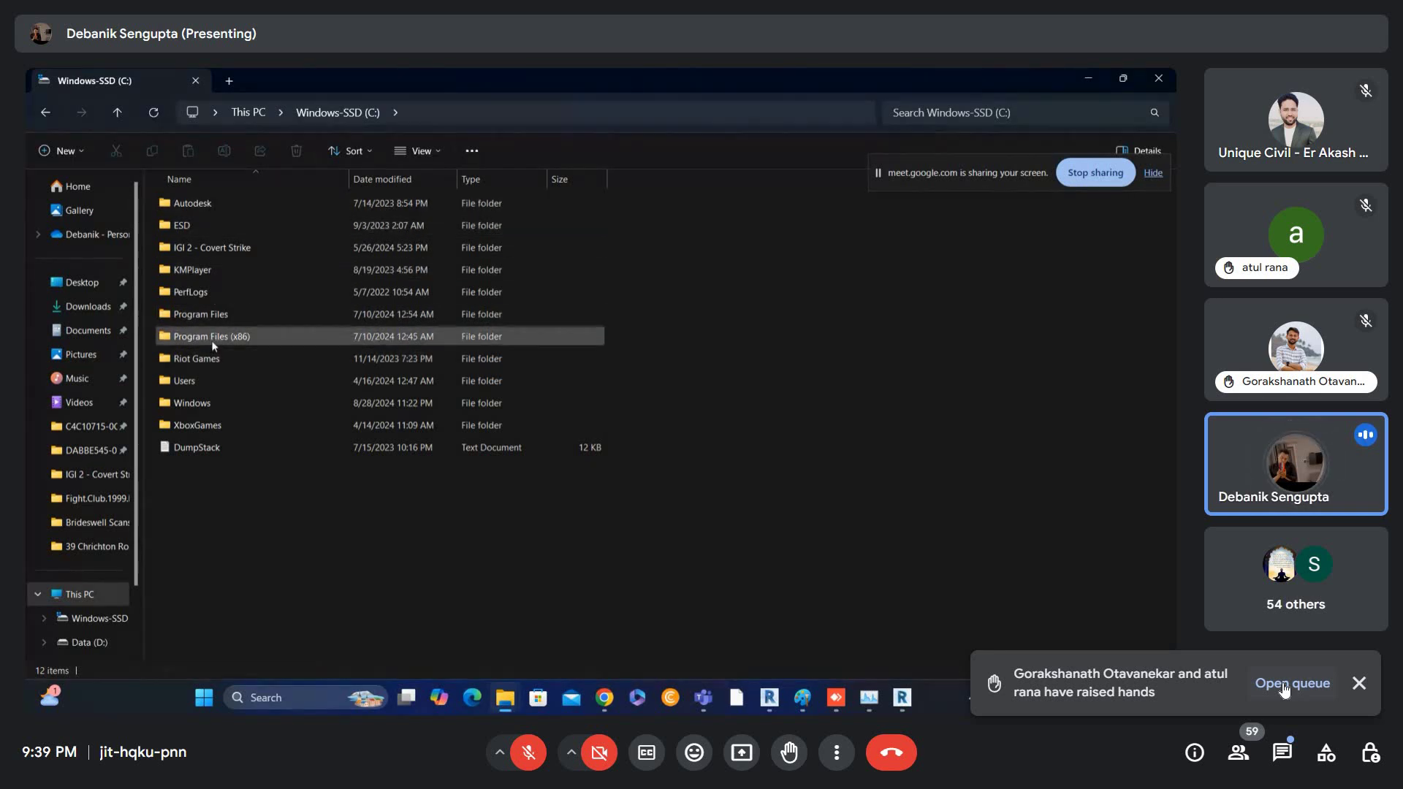
- Turn on the display of hidden items for the C: drive in File Explorer
right_click(208, 561)
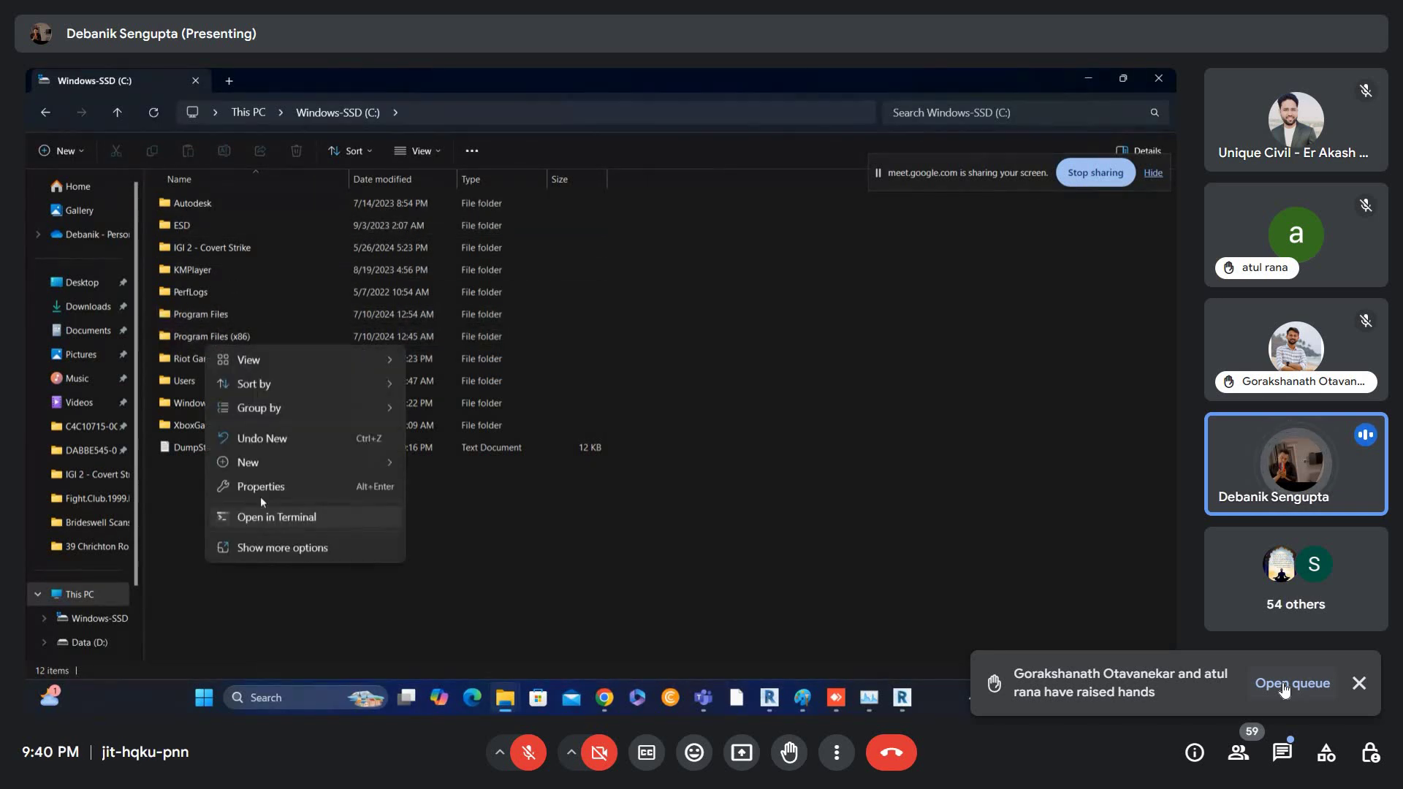
left_click(162, 129)
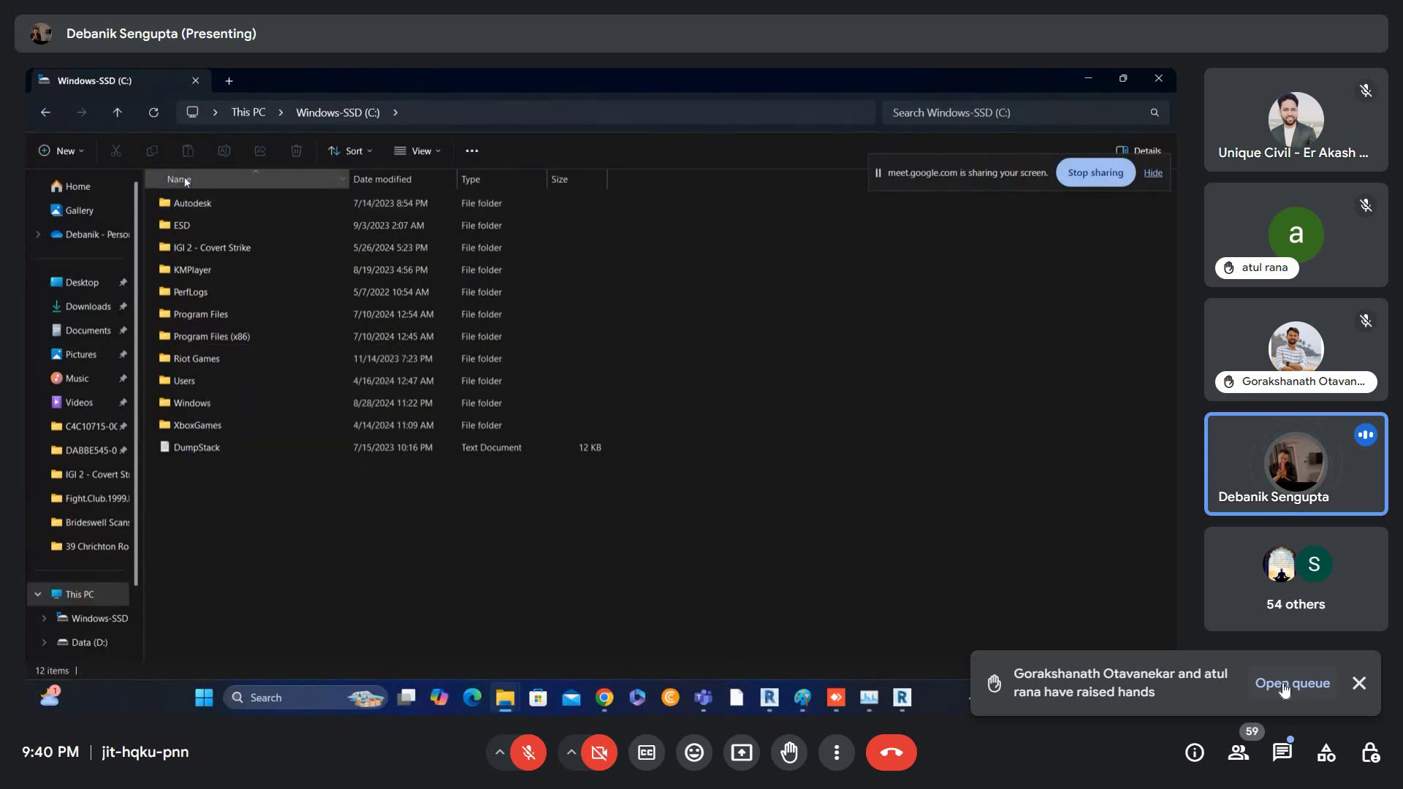
left_click(413, 152)
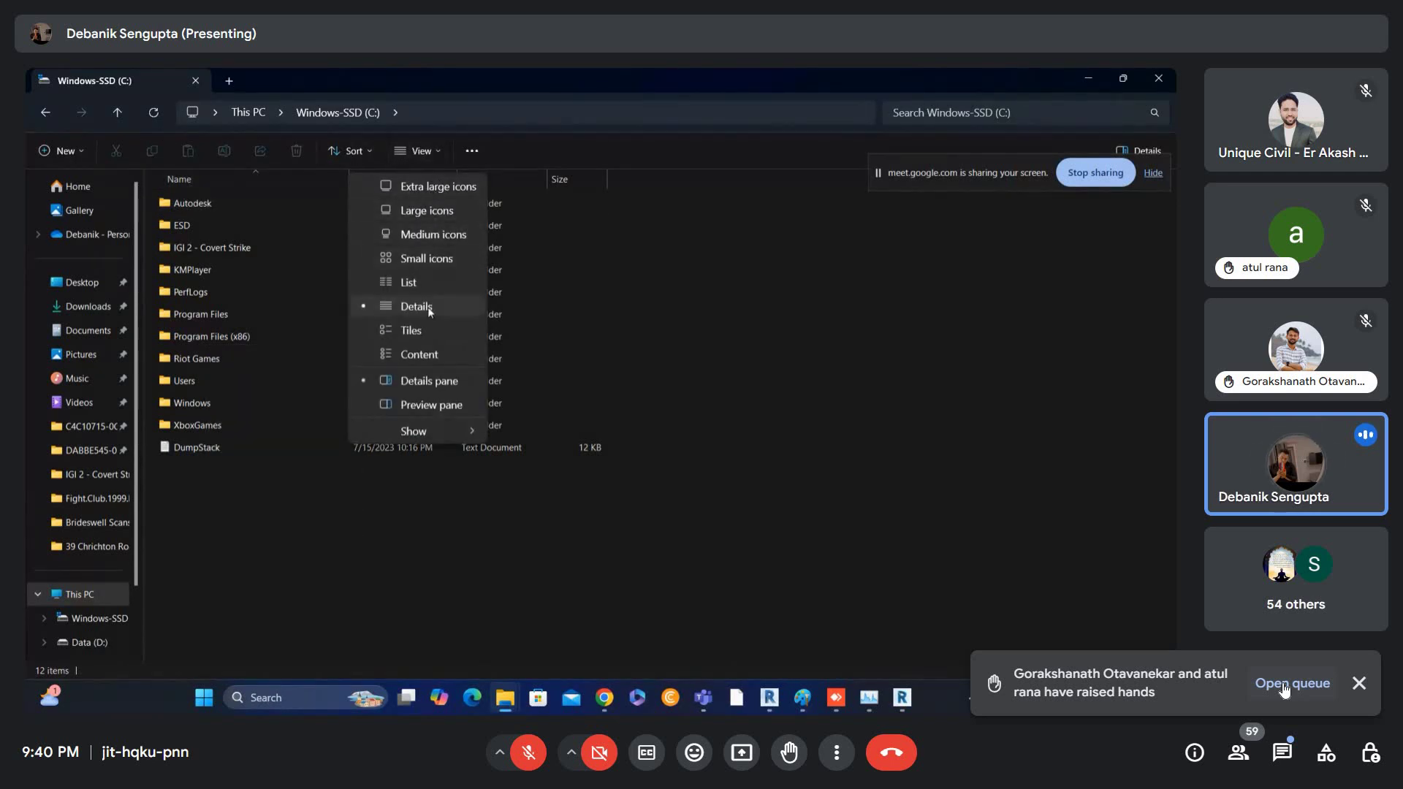
mouse_move(413, 432)
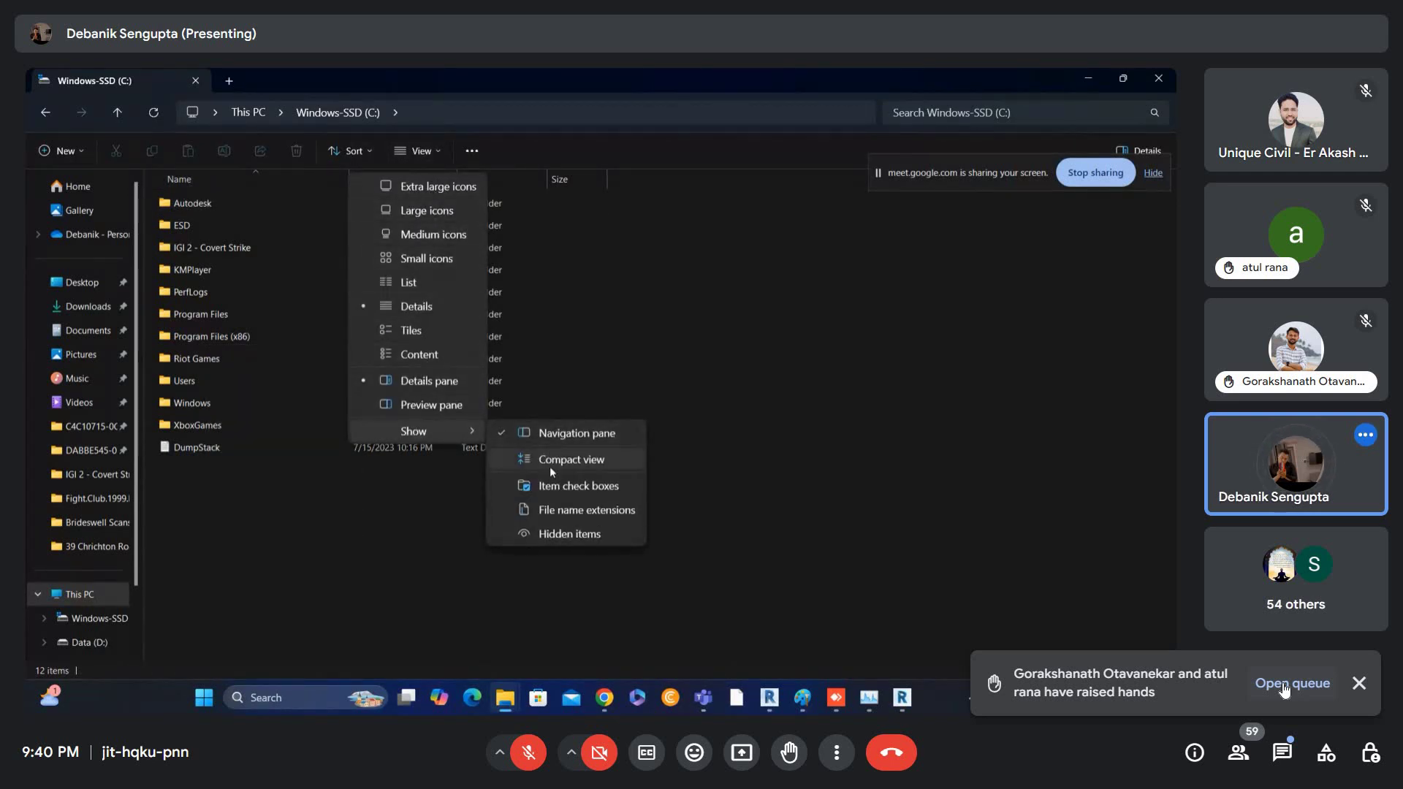
left_click(570, 534)
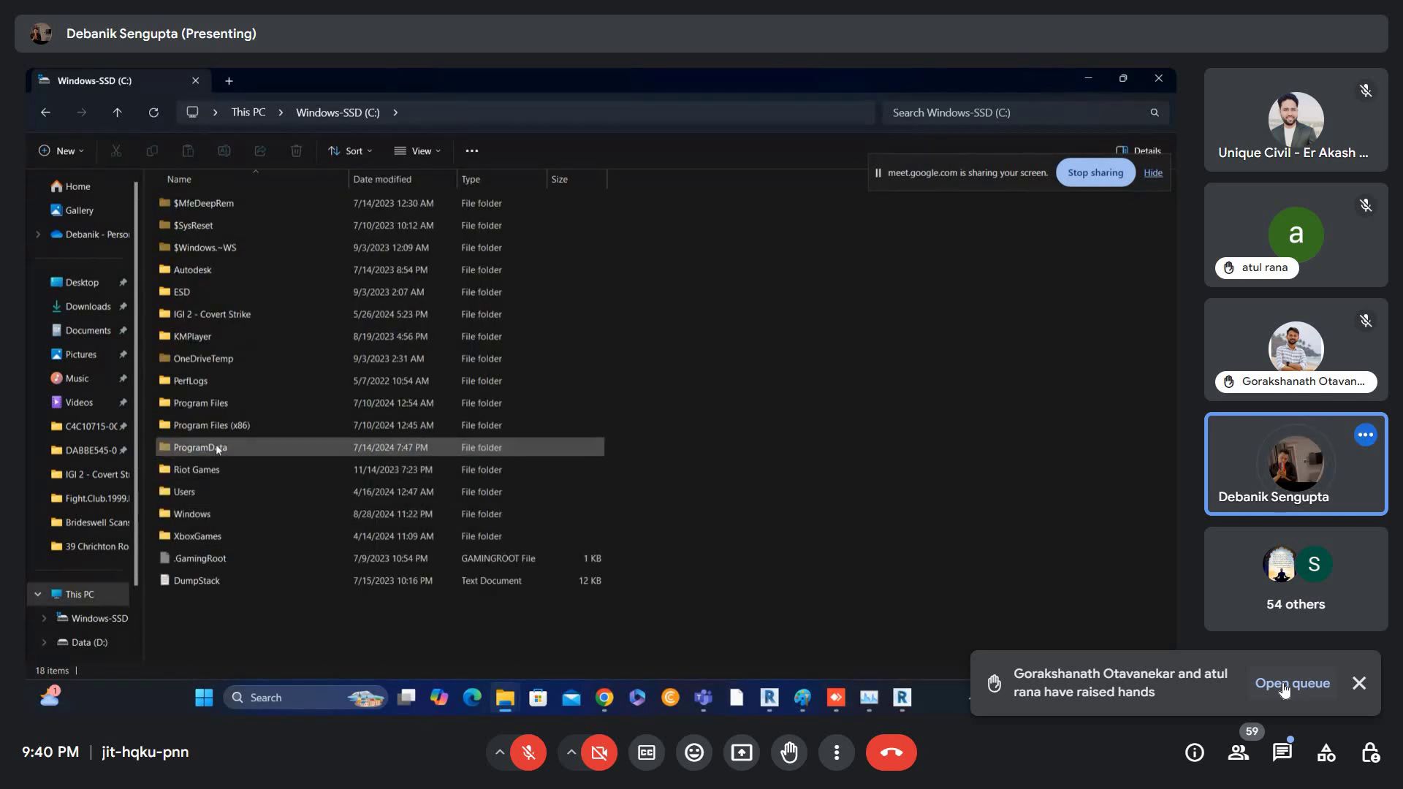
- Open the Autodesk folder inside the hidden ProgramData folder
double_click(216, 447)
double_click(217, 228)
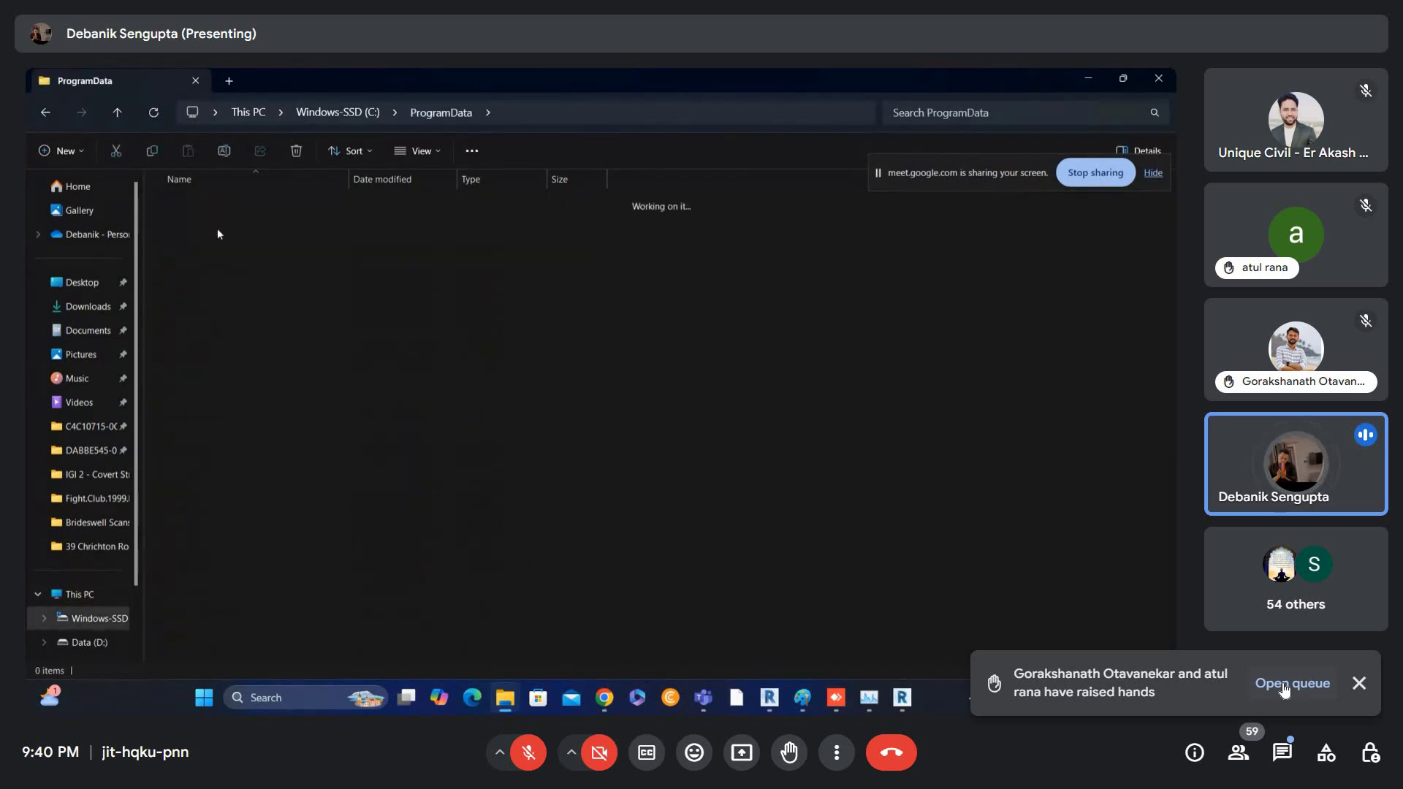
left_click(117, 112)
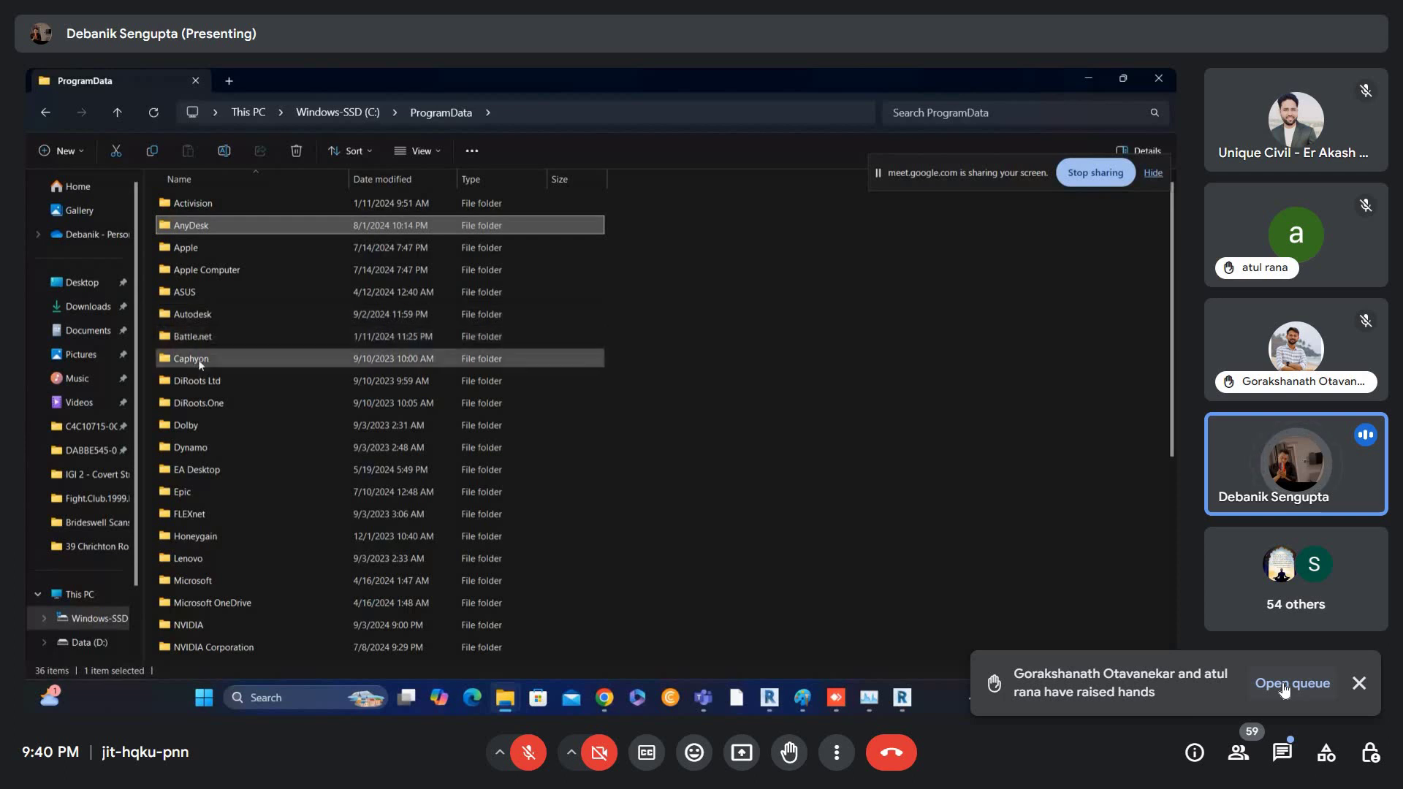
scroll(227, 366, "down", 1)
scroll(223, 373, "up", 1)
double_click(216, 314)
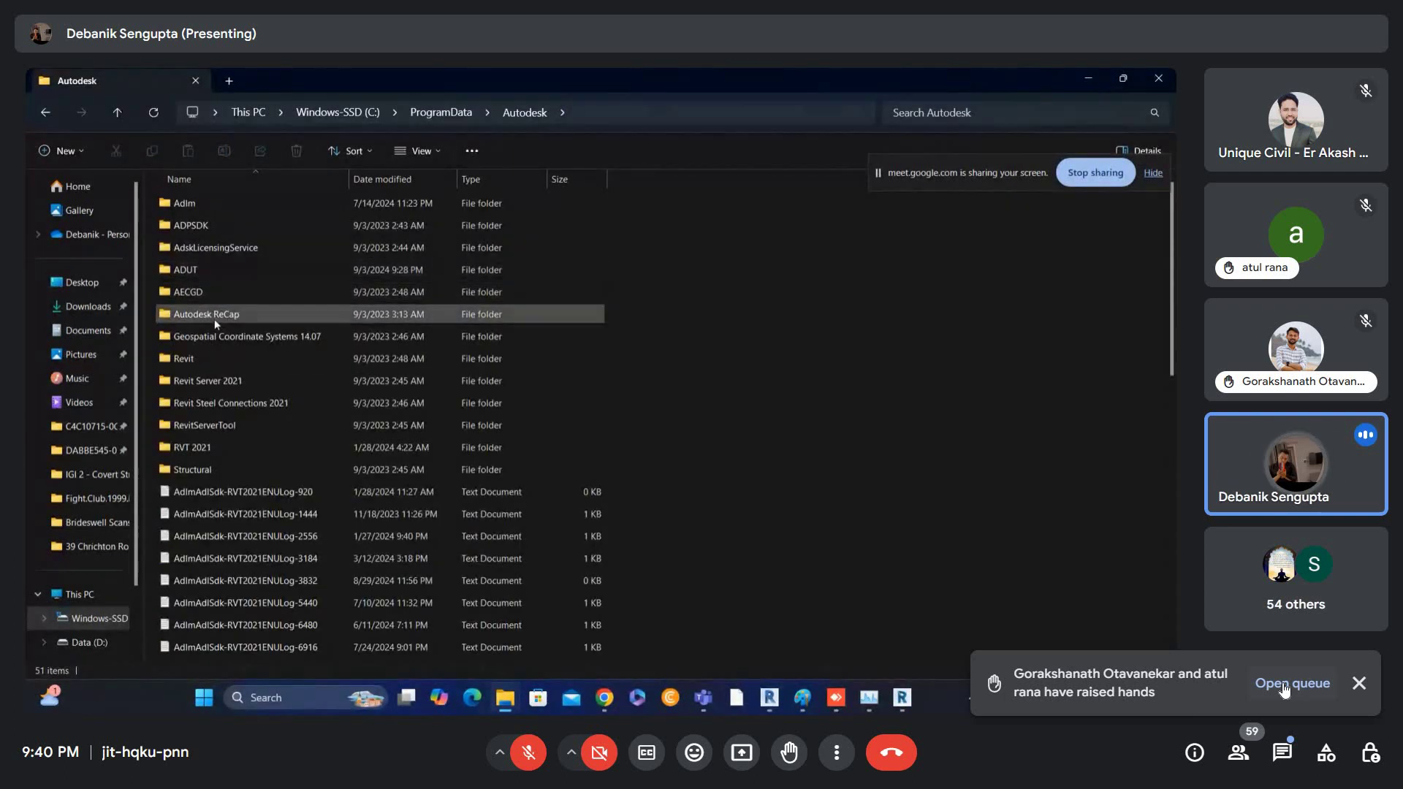
- Open the RVT 2021 Libraries folder and check the contents of its English and English-Imperial folders
double_click(212, 364)
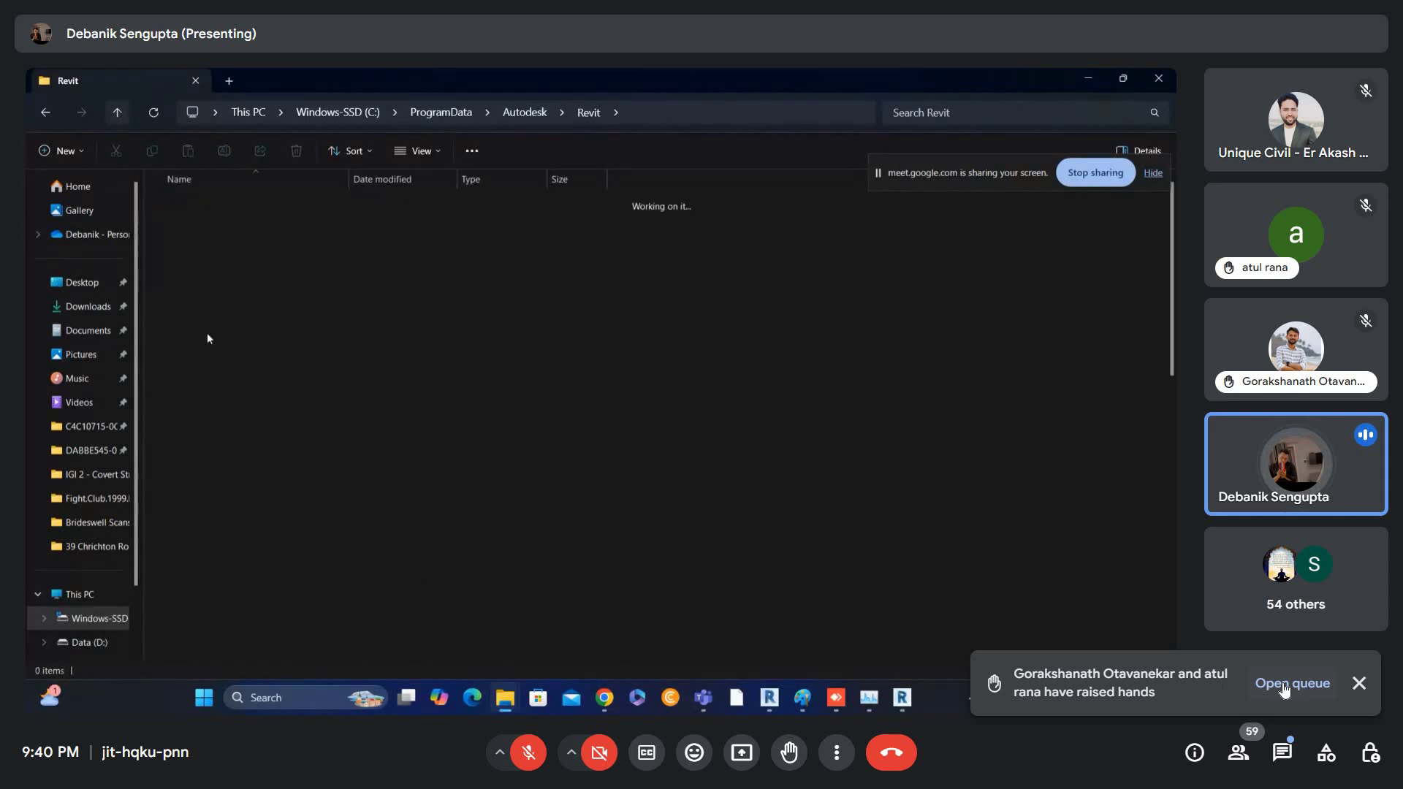
double_click(203, 443)
double_click(197, 270)
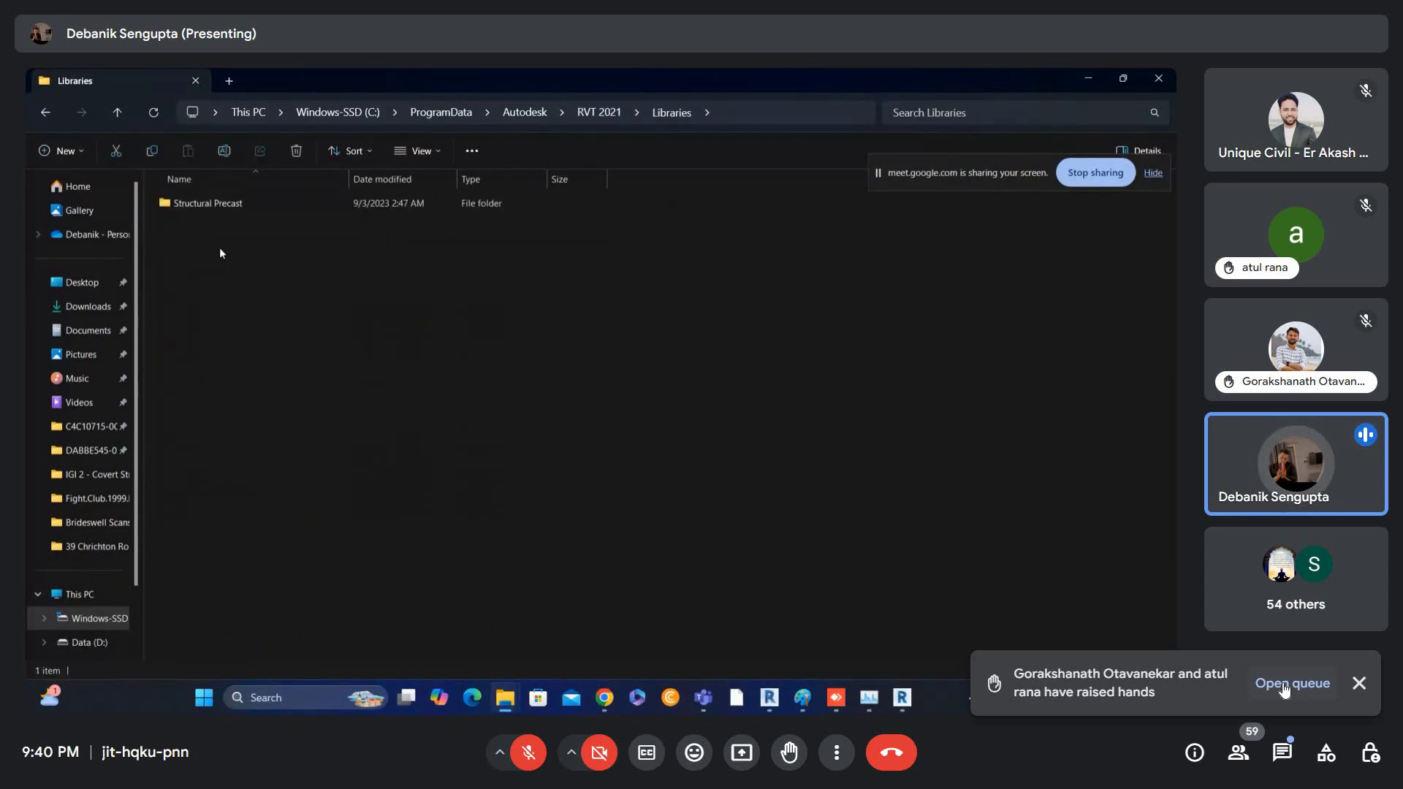
left_click(117, 112)
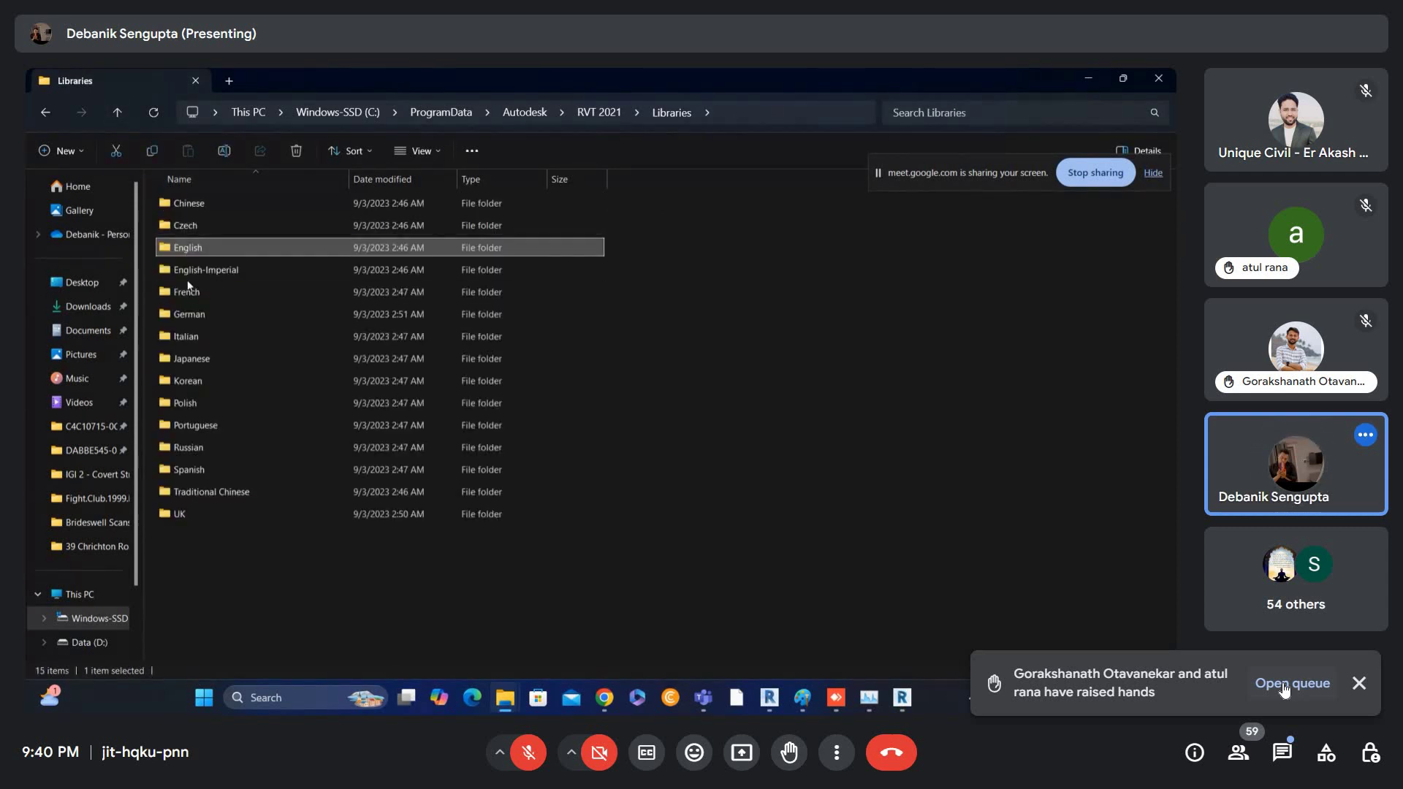
double_click(195, 271)
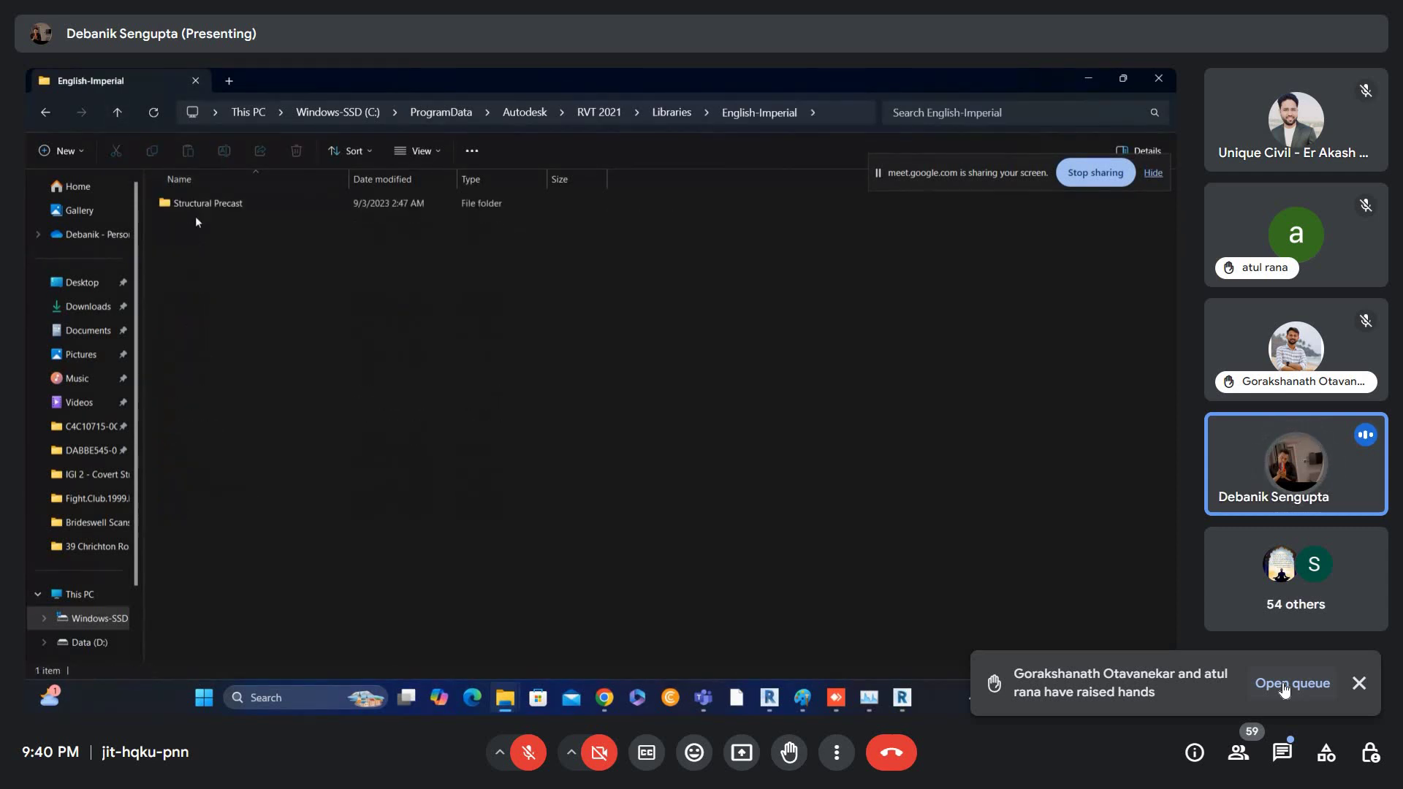
left_click(115, 112)
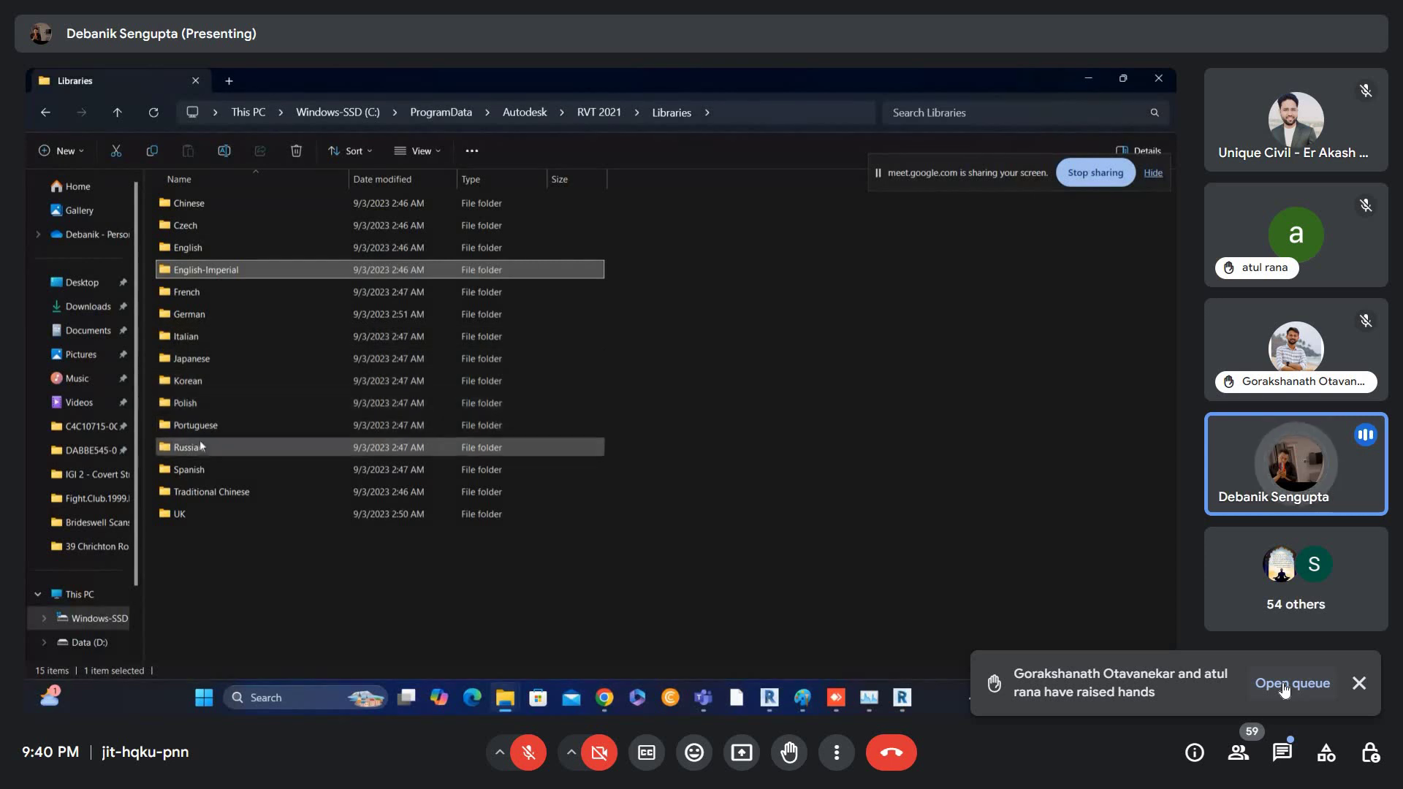
- Open the UK library's External Doors folder and show its Revit door families as large thumbnails
double_click(196, 513)
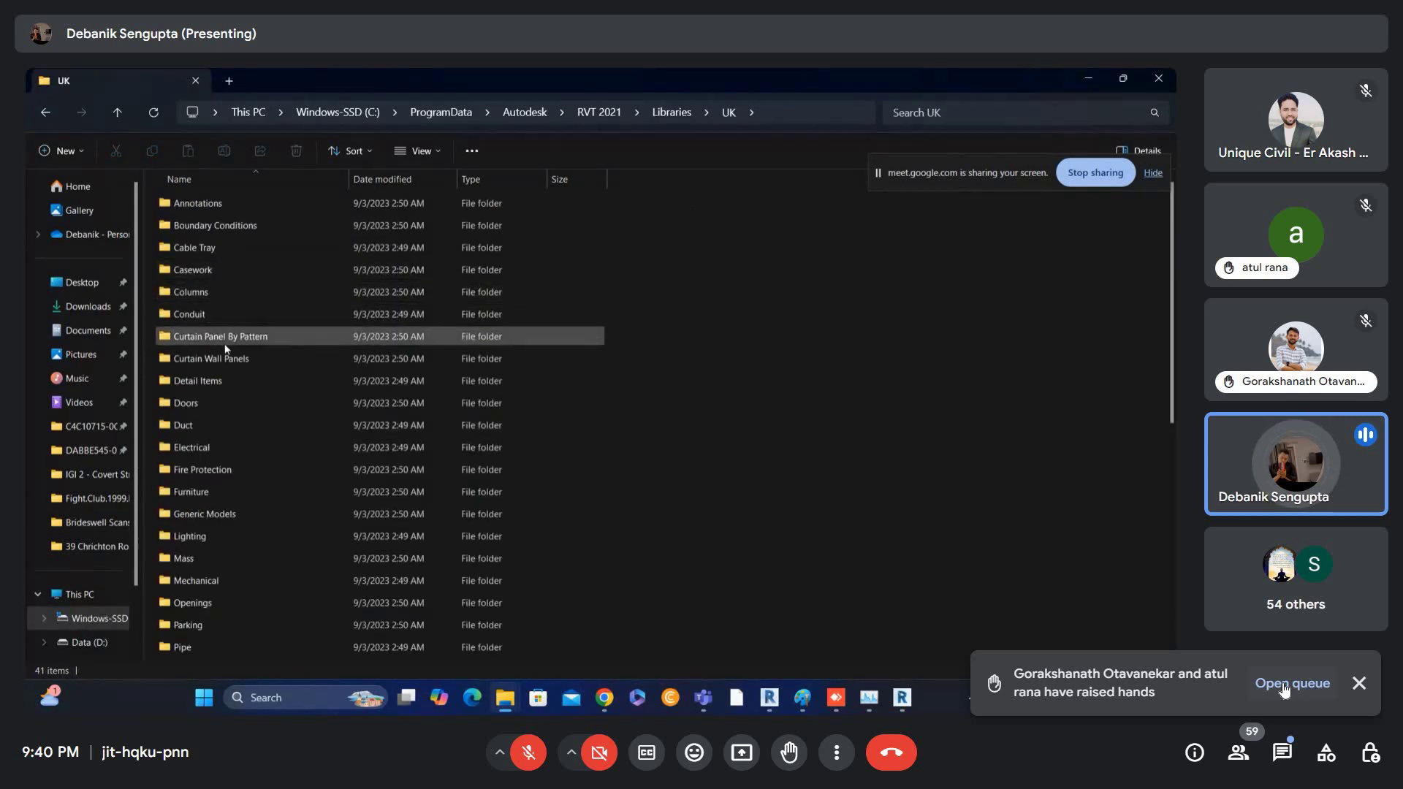
double_click(207, 402)
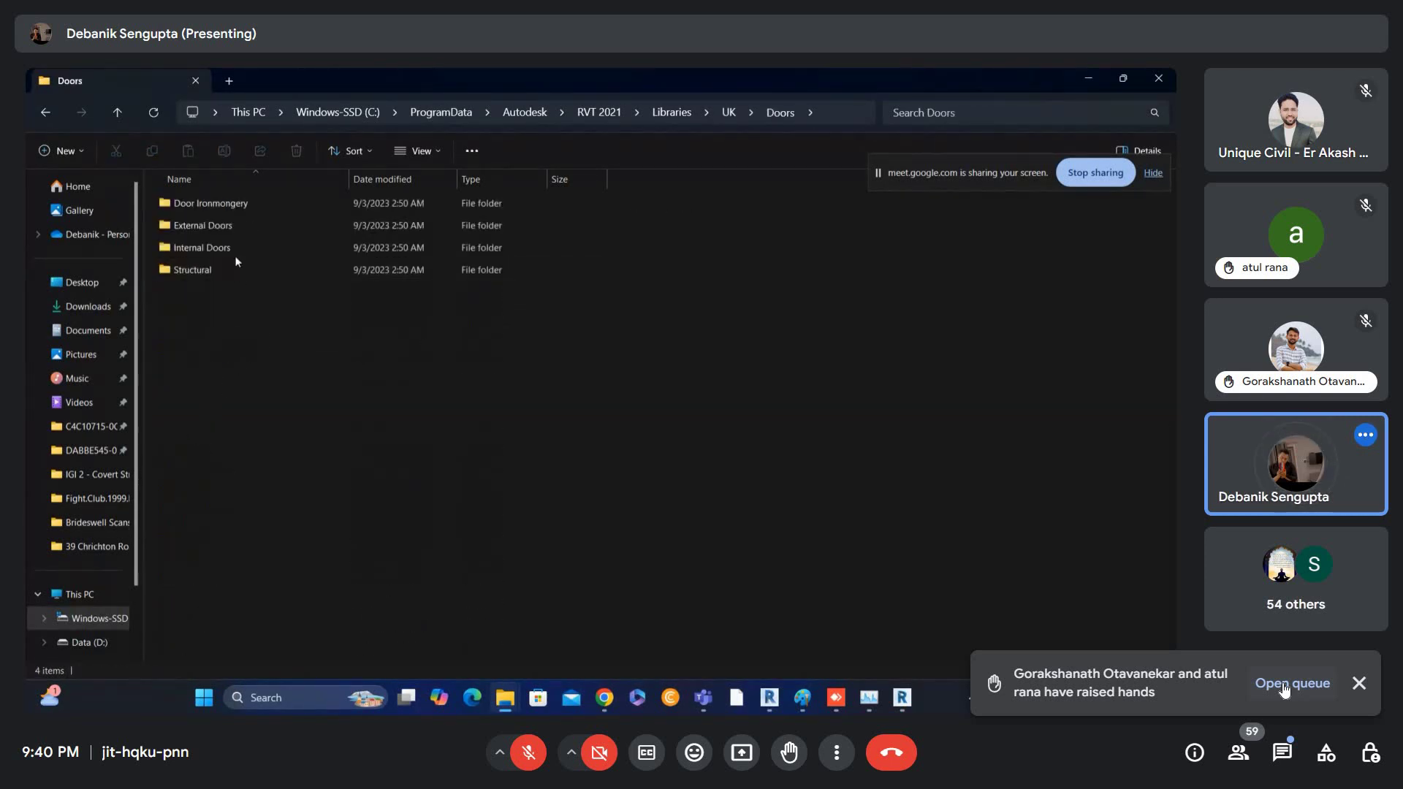
double_click(227, 225)
scroll(338, 406, "up", 3, "ctrl")
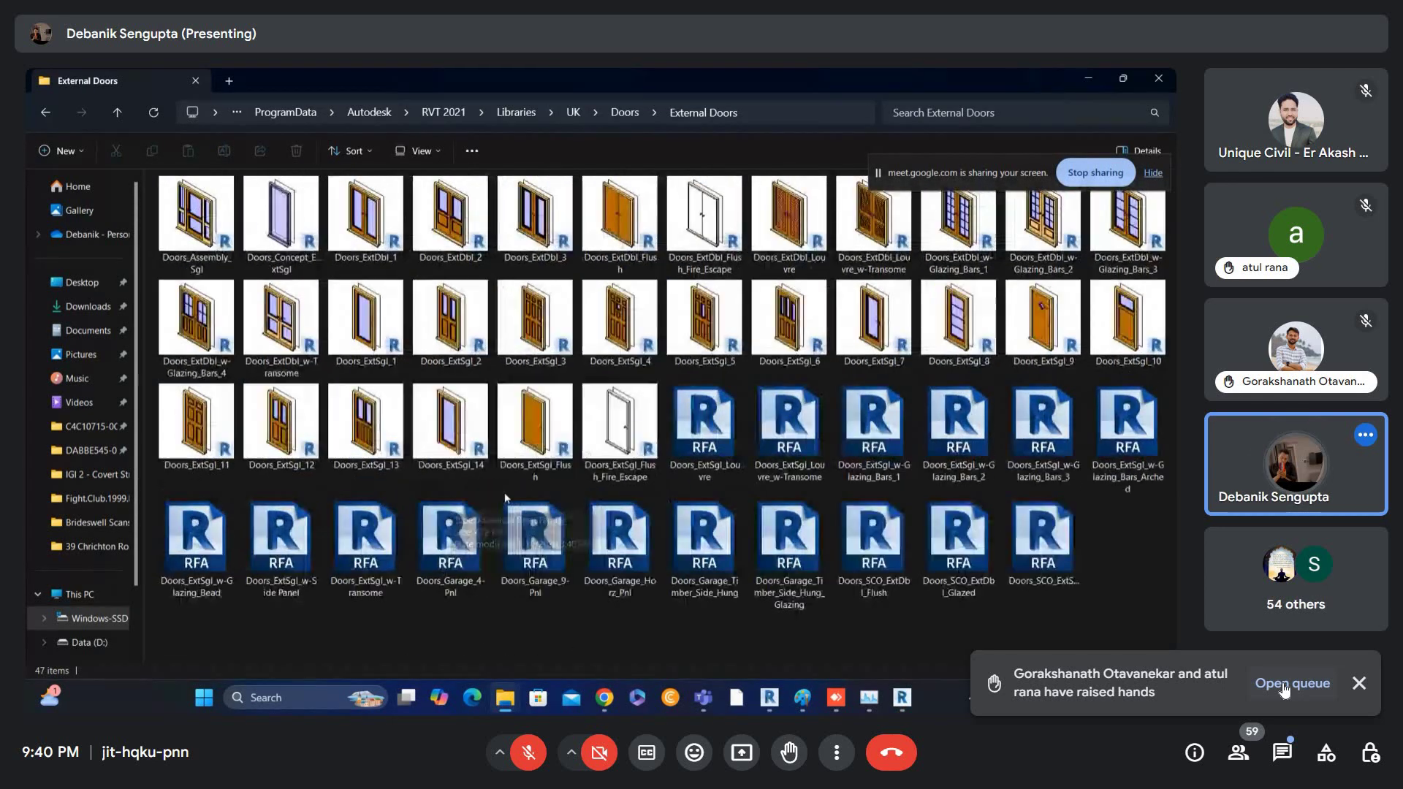
scroll(804, 490, "up", 1, "ctrl")
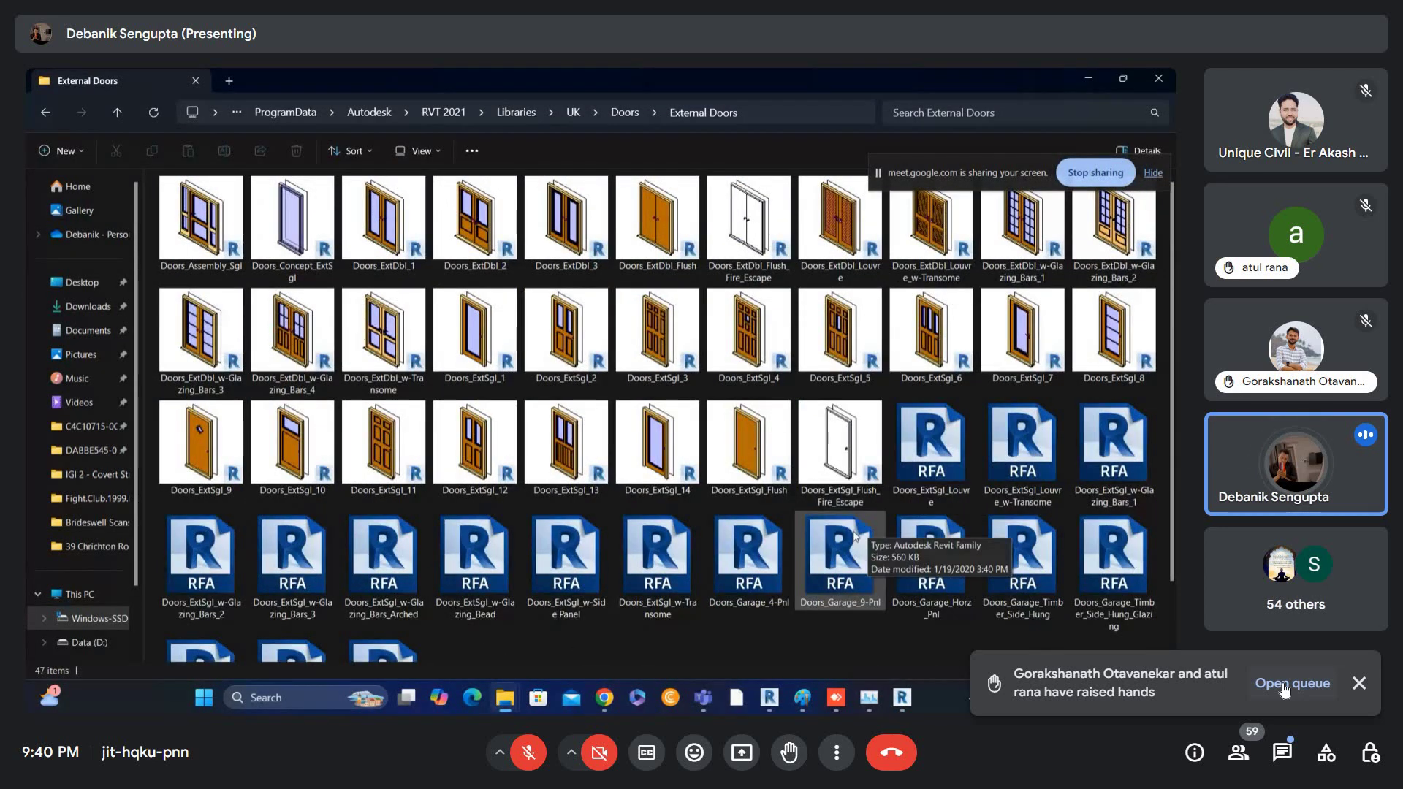
- Enlarge the thumbnails in the External Doors folder and look through the available door families
scroll(855, 535, "up", 1, "ctrl")
scroll(387, 484, "down", 2)
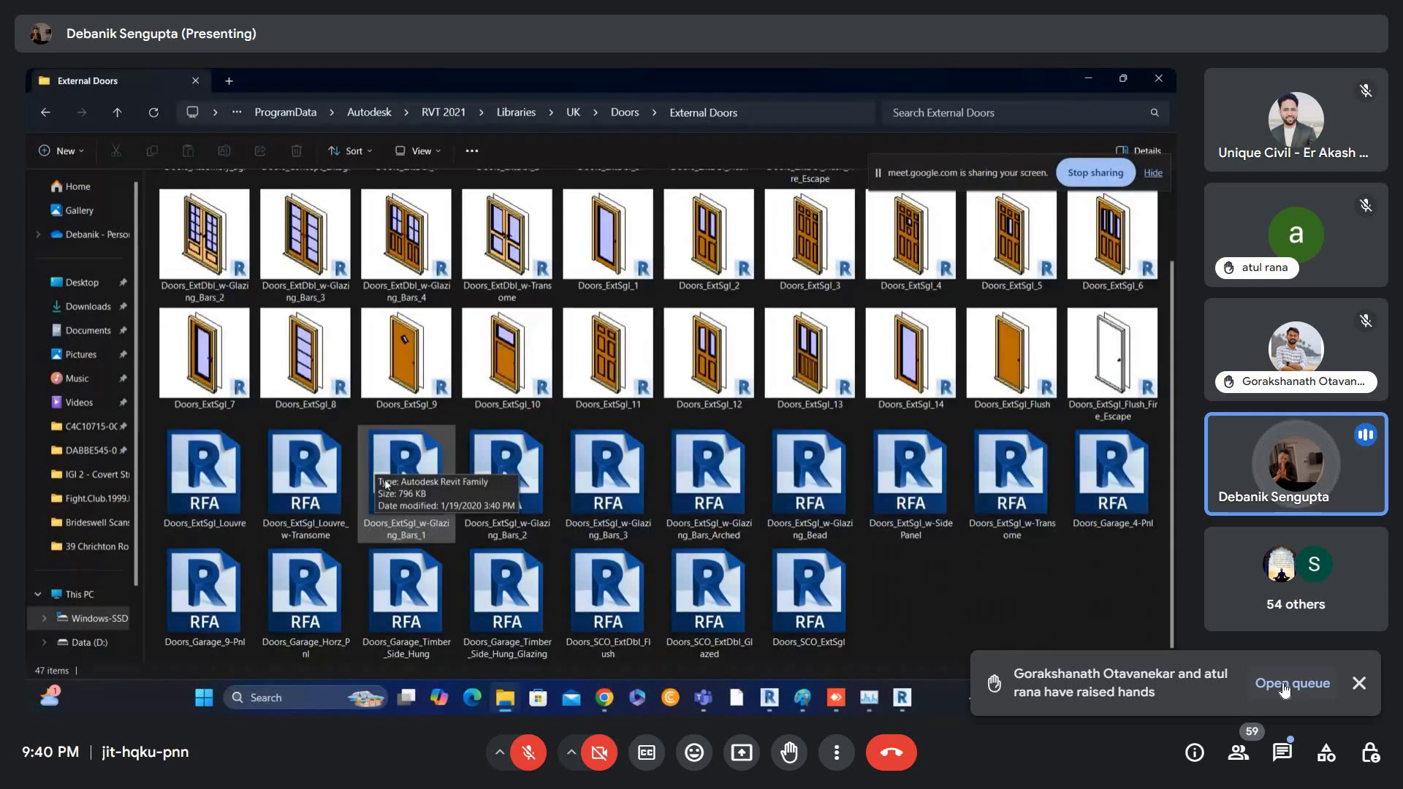
scroll(386, 484, "up", 1, "ctrl")
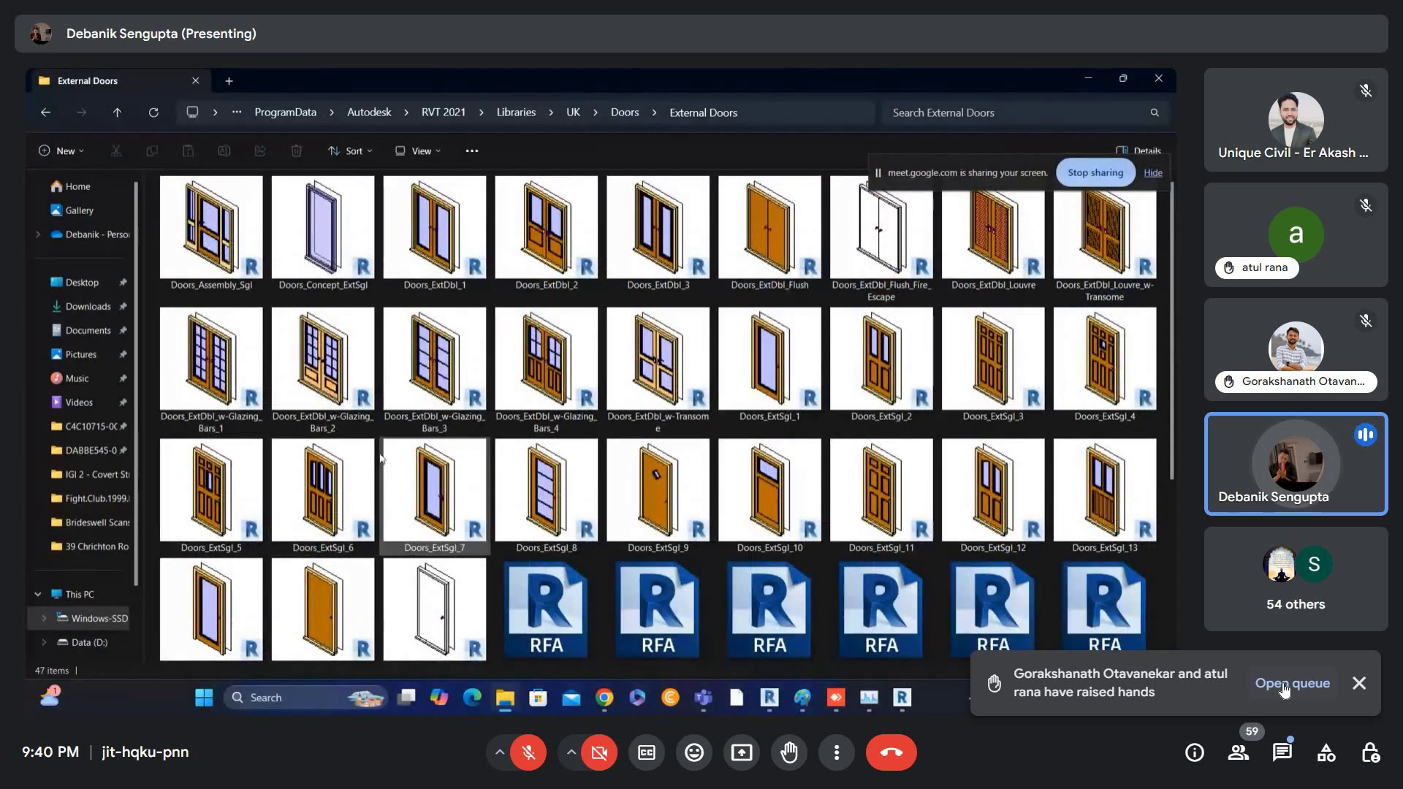
- Switch to Revit and dismiss the New Family template selection
left_click(347, 254)
left_click_drag(1062, 624, 773, 712)
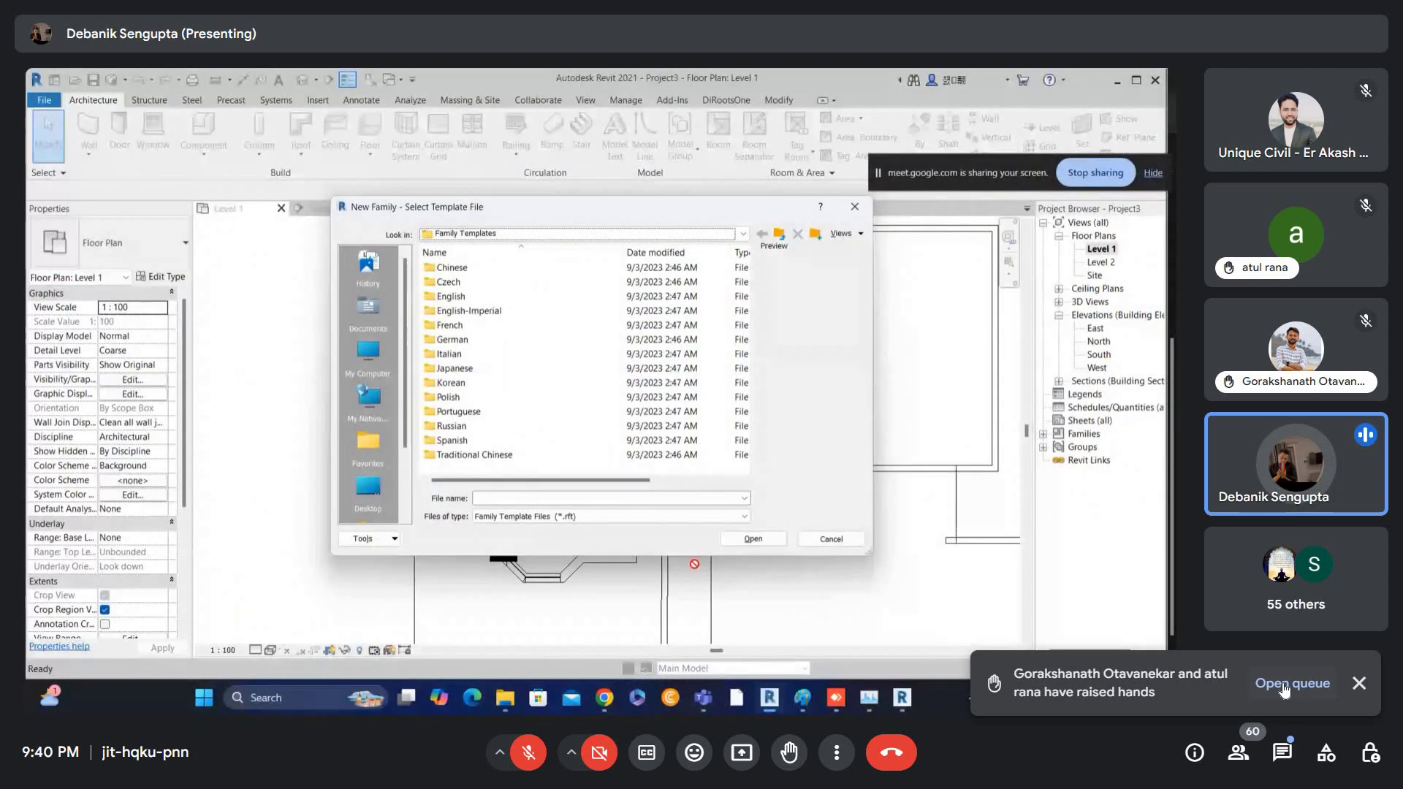
left_click(831, 540)
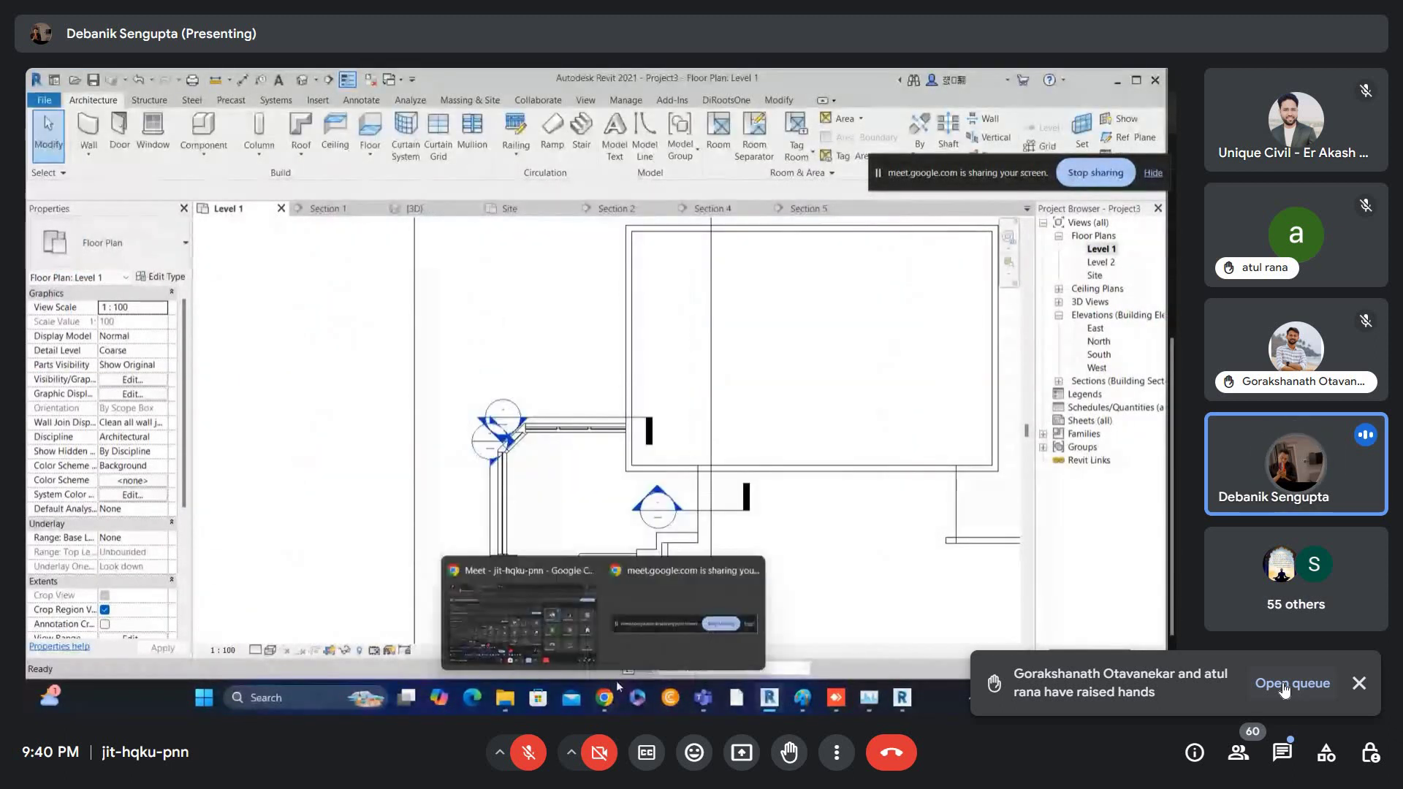
- Bring the Doors_Concept_ExtSgl family from the External Doors folder into Revit and place a 910x2110mm door in the vertical wall on Level 1
mouse_move(505, 698)
left_click(857, 642)
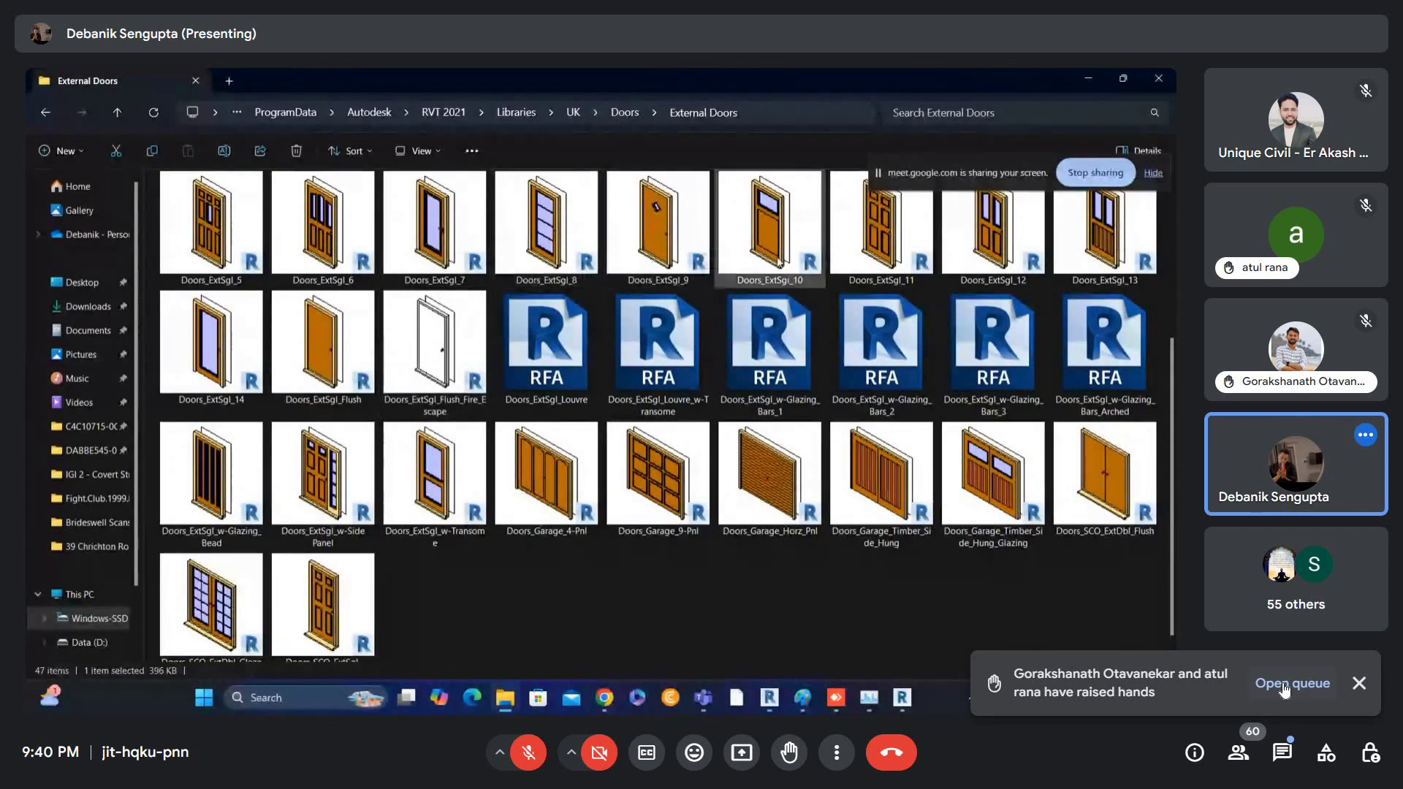
scroll(407, 363, "up", 3)
left_click_drag(336, 272, 485, 336)
scroll(621, 293, "up", 4)
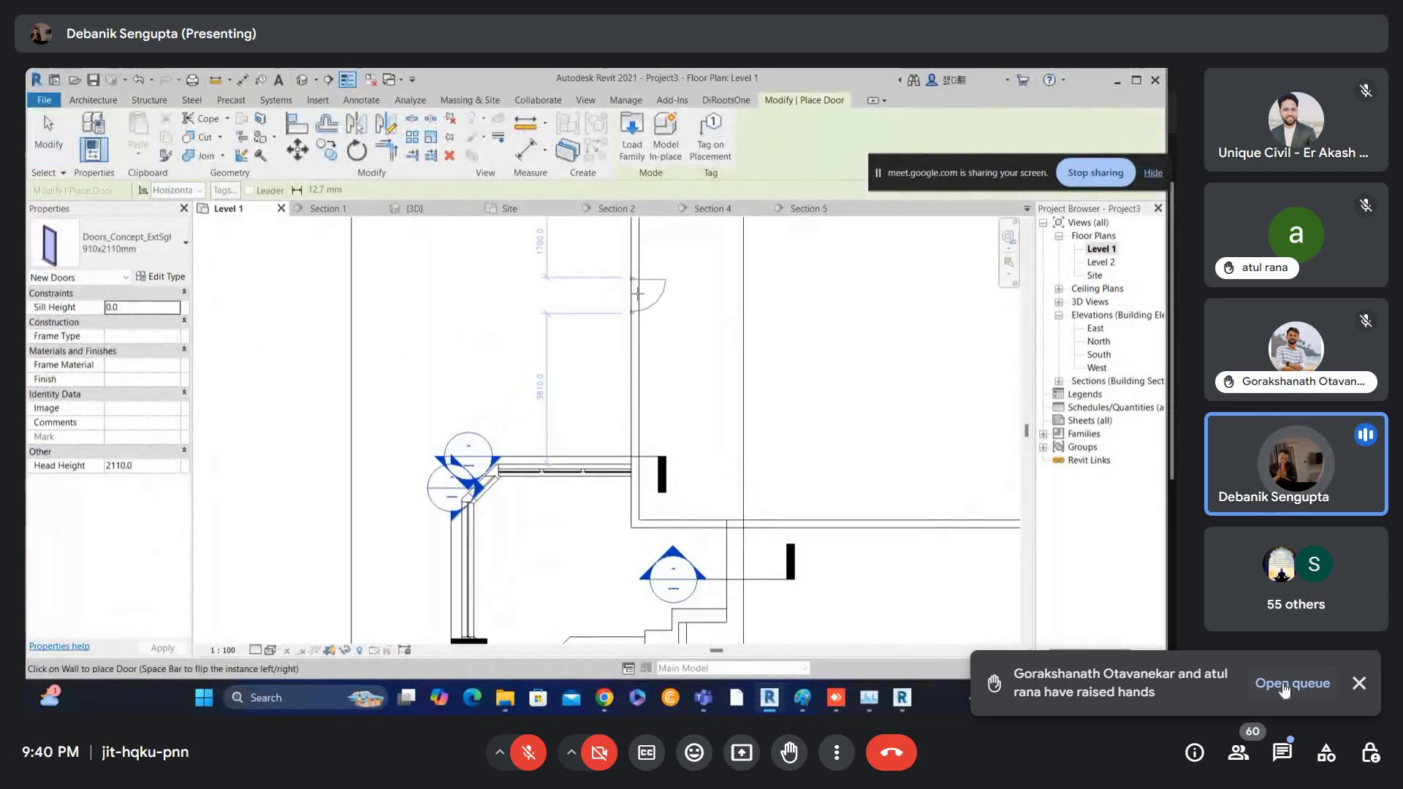
left_click(630, 274)
key("Escape")
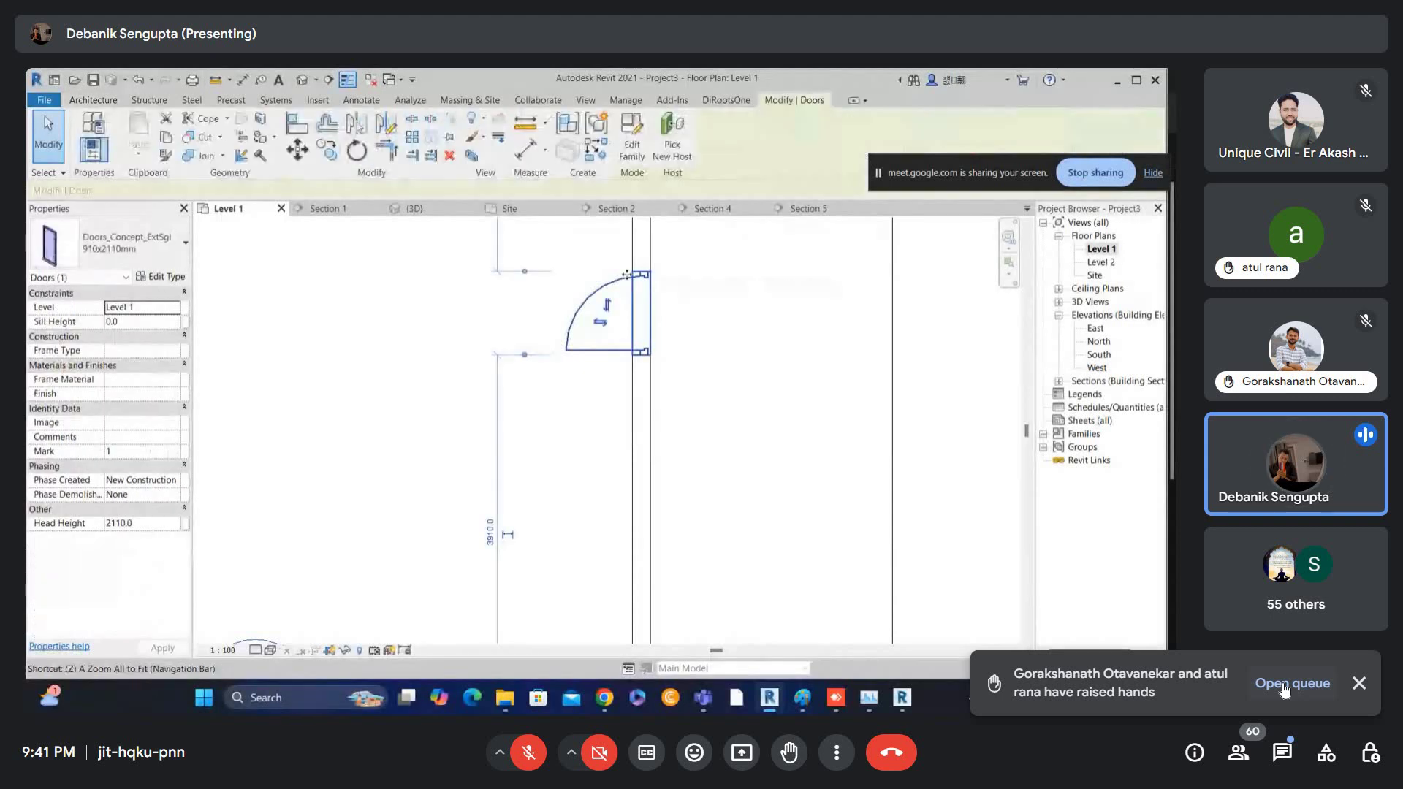
- Align the placed door with the opening in the point cloud and flip its swing so it hinges at the upper jamb
scroll(638, 271, "down", 1)
middle_click_drag(638, 272, 626, 316)
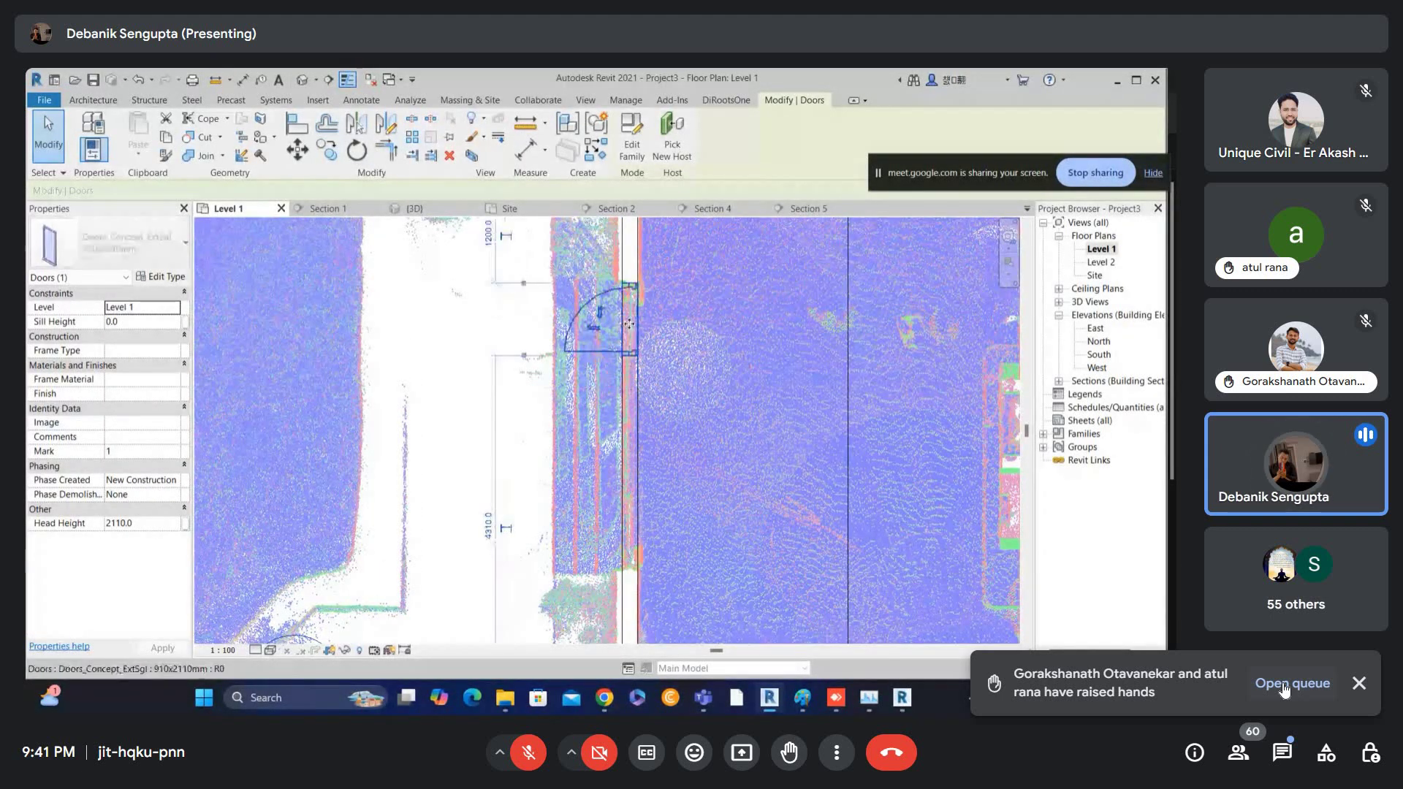
scroll(648, 284, "up", 2)
scroll(648, 282, "up", 1)
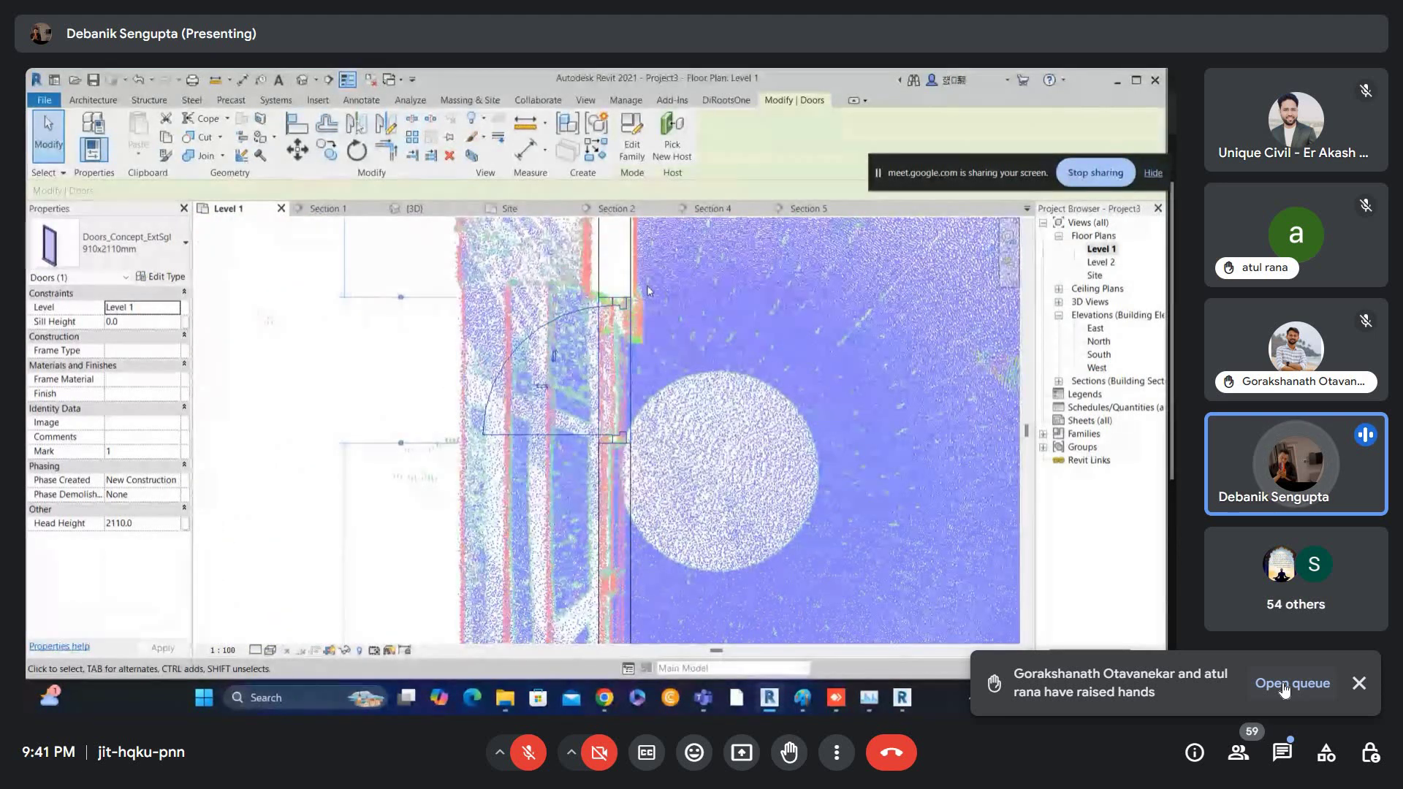
scroll(646, 290, "up", 3)
scroll(611, 317, "down", 3)
scroll(611, 317, "down", 2)
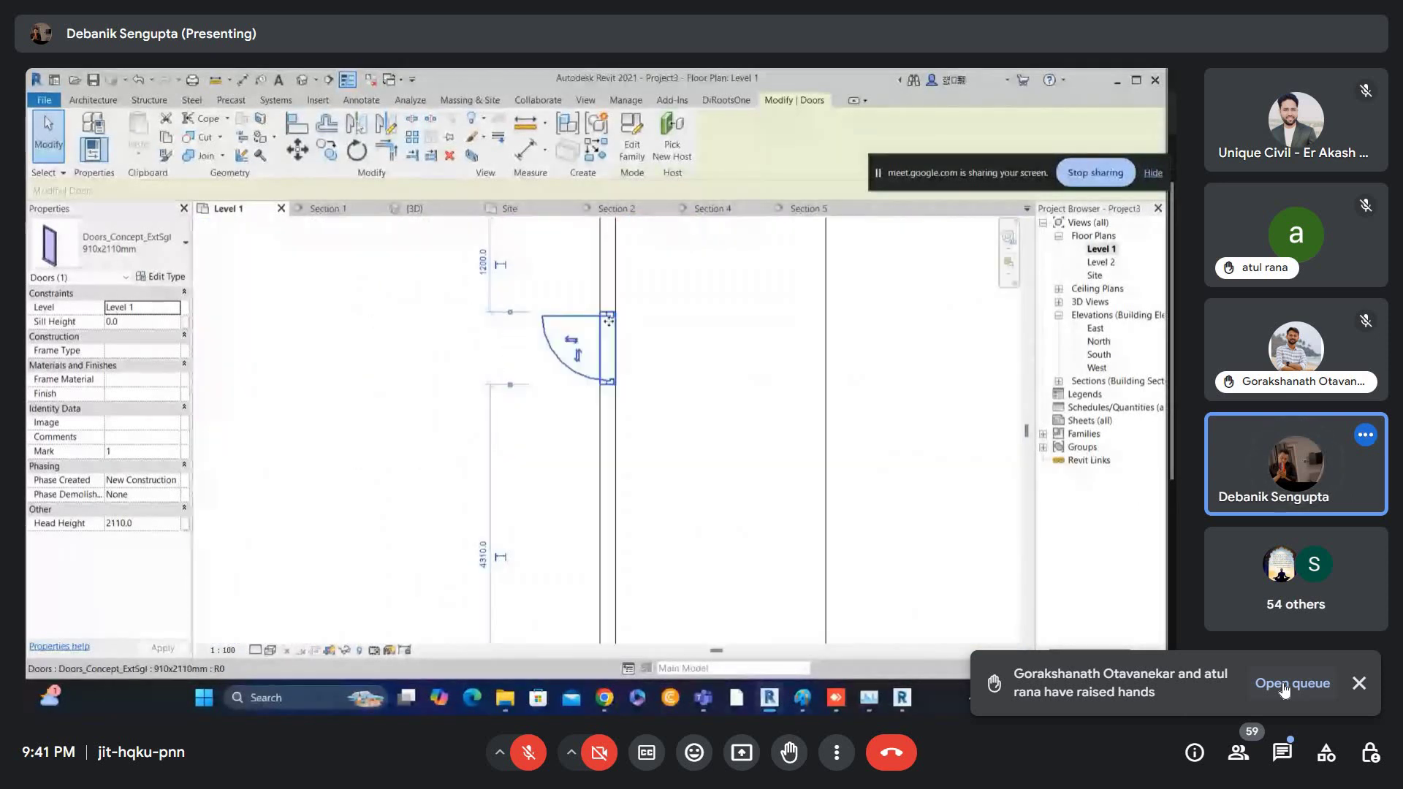
- Mirror a copy of the door about a horizontal axis below it on the same wall
left_click(394, 131)
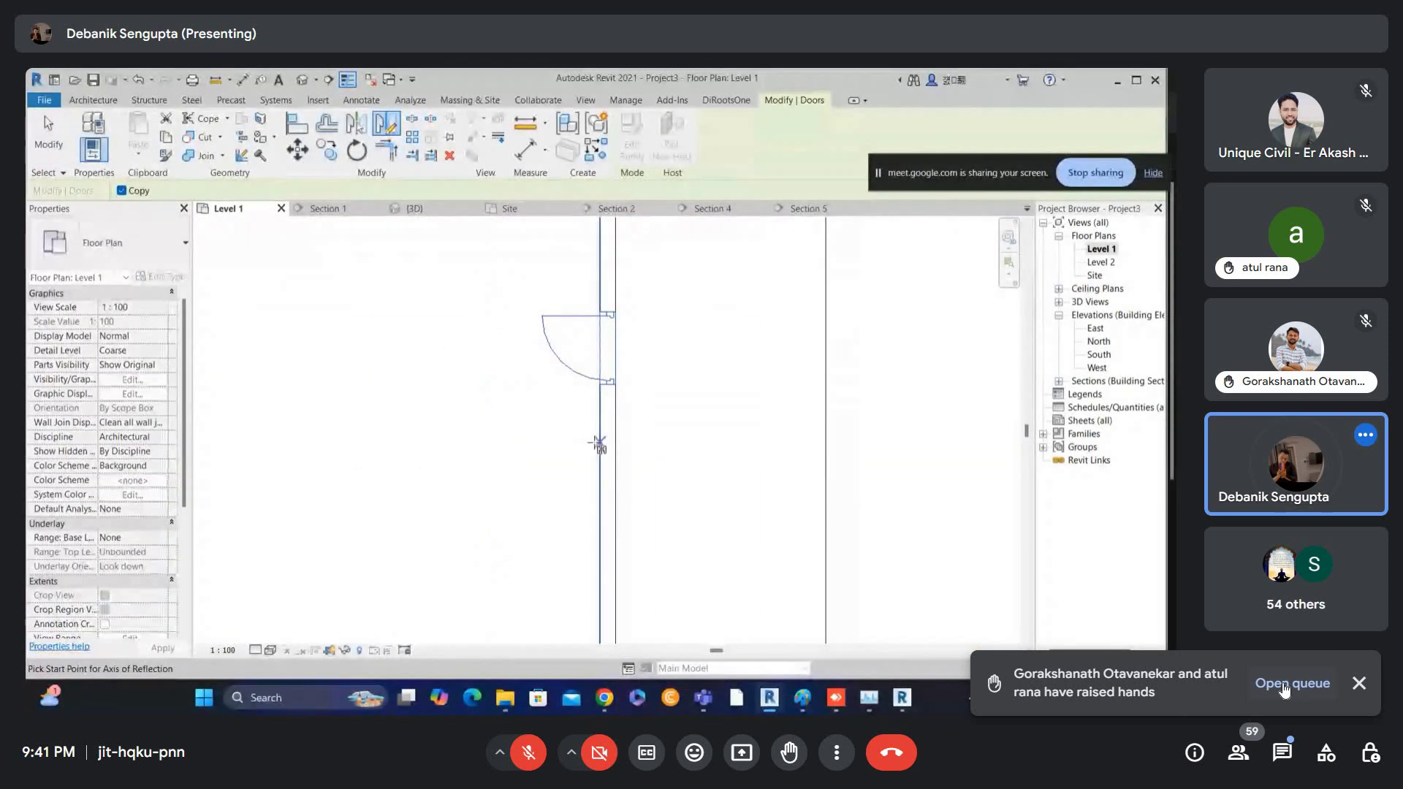
left_click(549, 443)
scroll(572, 409, "down", 2)
scroll(563, 511, "up", 2)
key("Escape")
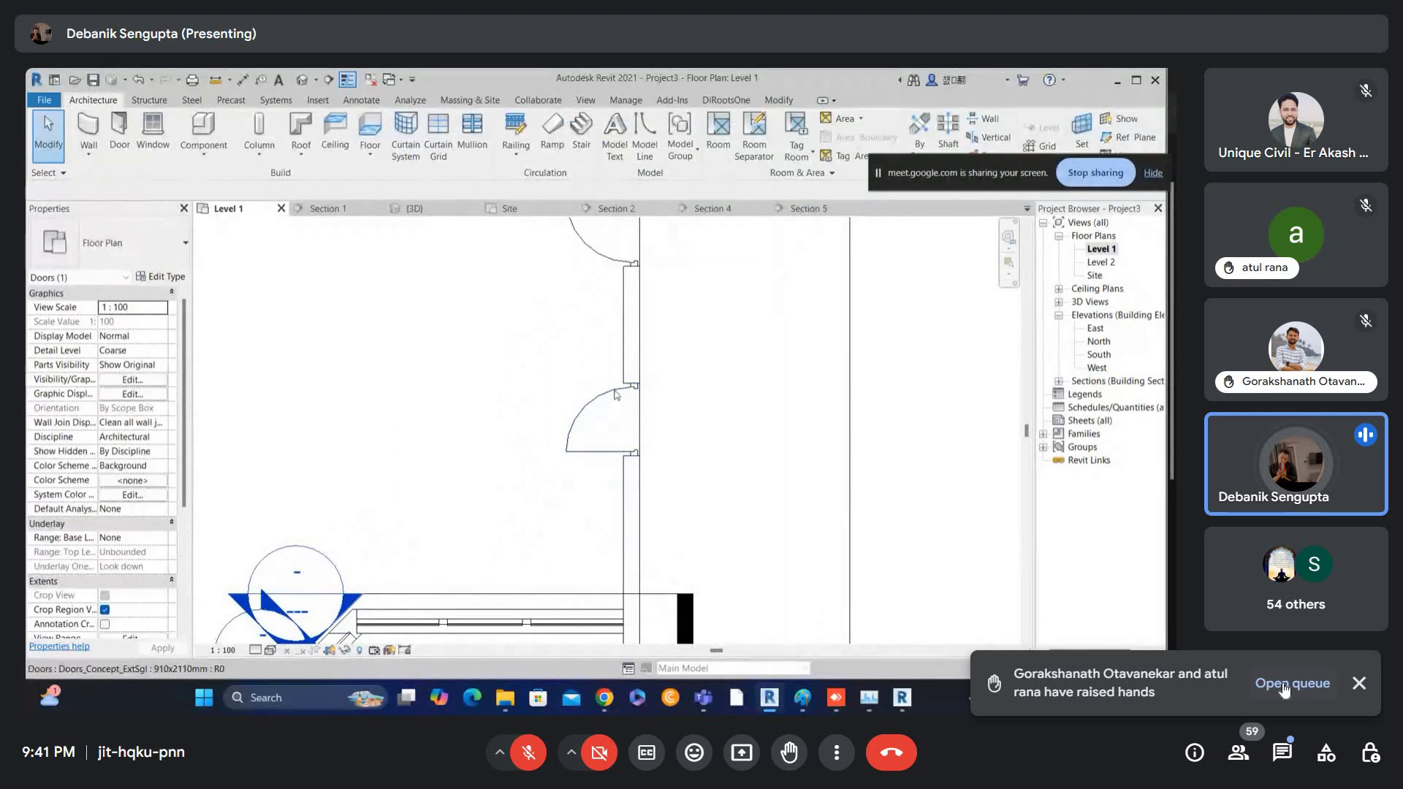
- Nudge the mirrored door down the wall to match the point cloud opening and check both doors against the scan
left_click(614, 391)
scroll(614, 391, "up", 2)
key("Down")
key("Down")
key("Down")
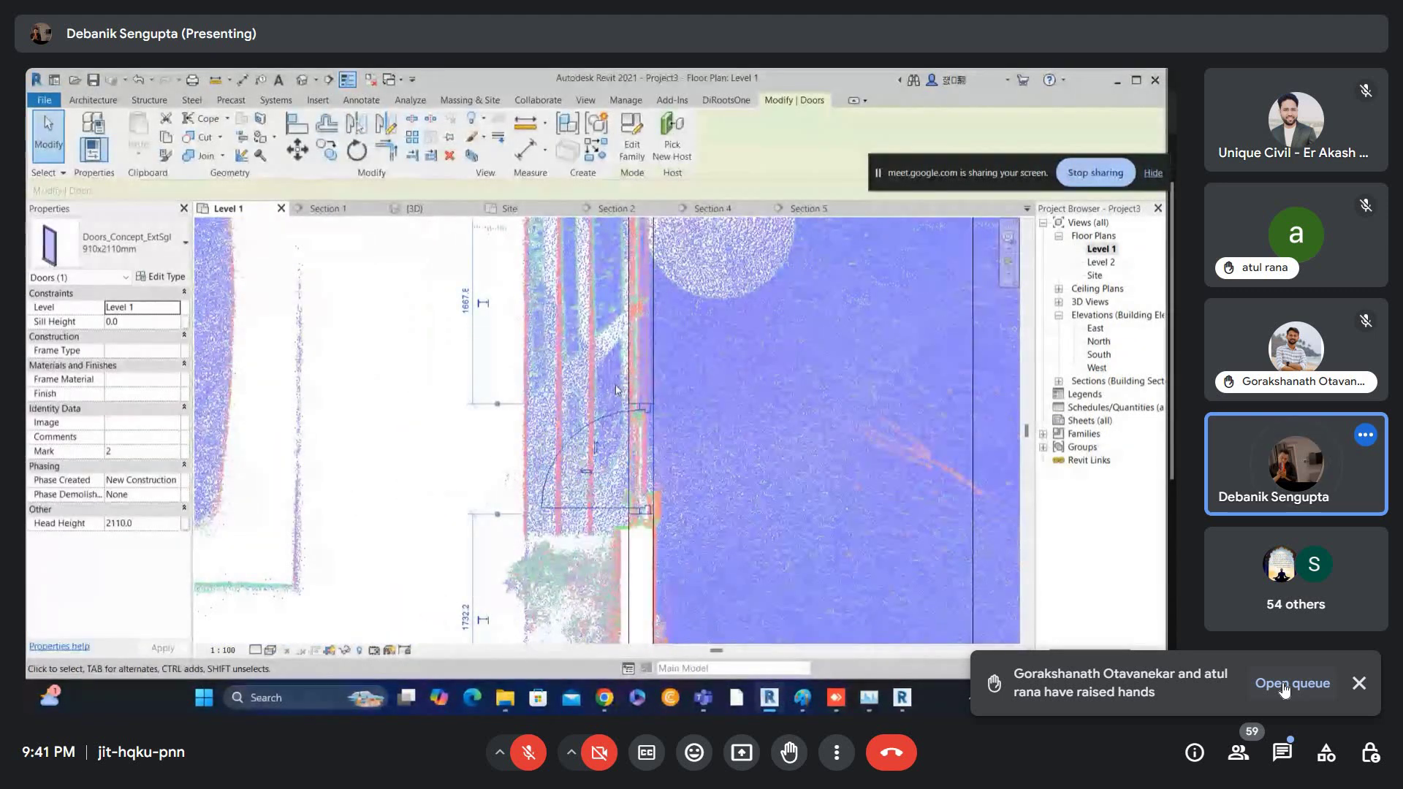
key("Down")
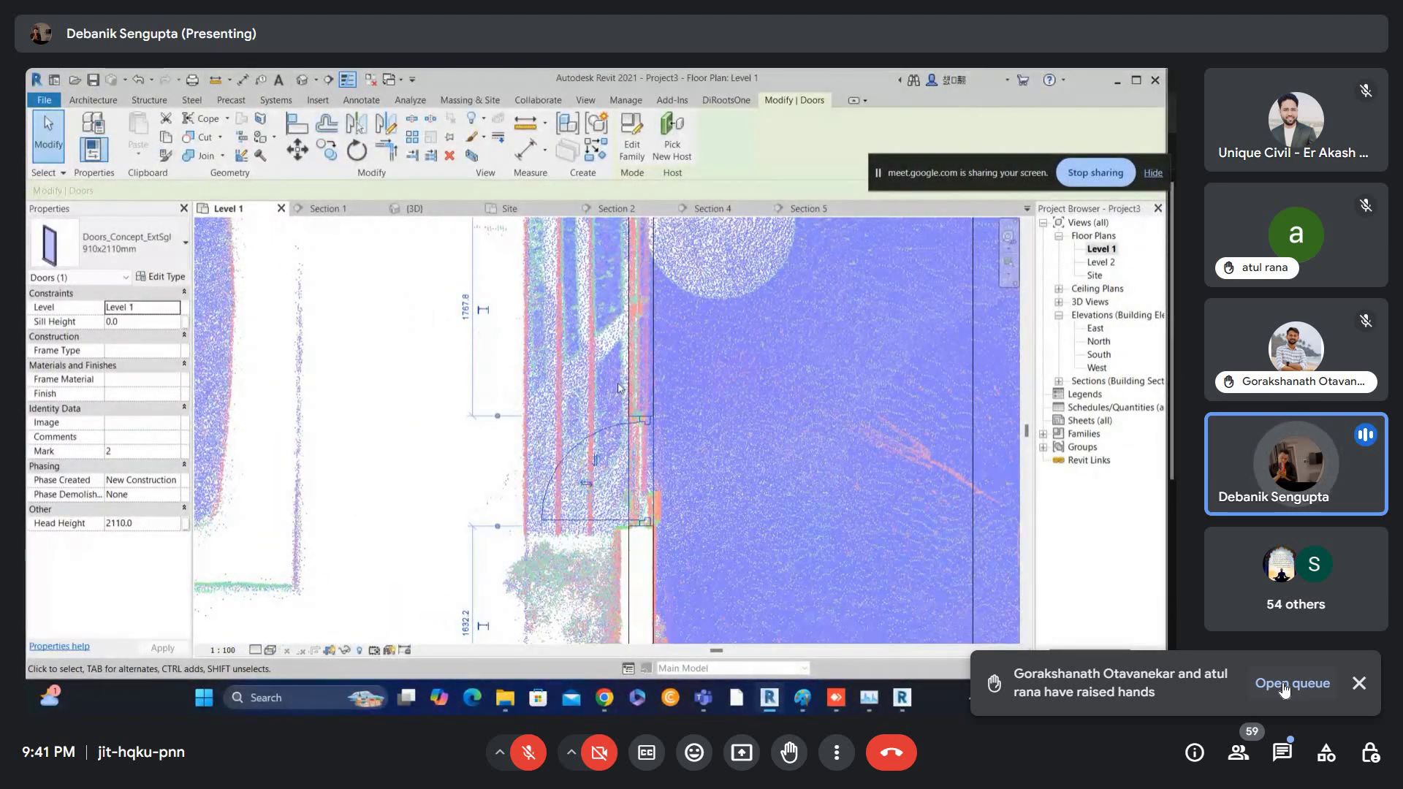
scroll(623, 389, "up", 2)
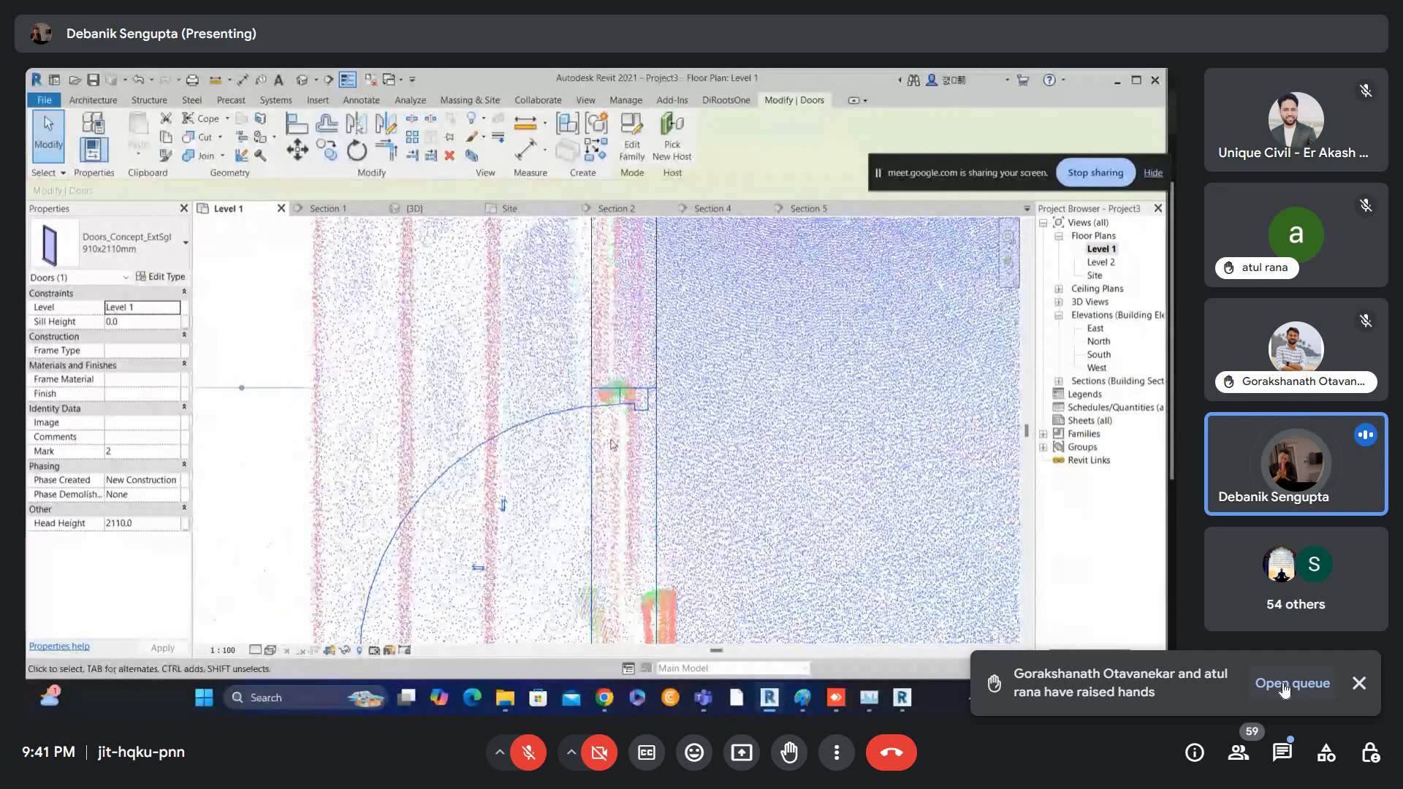
middle_click_drag(618, 392, 610, 524)
scroll(618, 323, "down", 1)
middle_click_drag(619, 299, 614, 353)
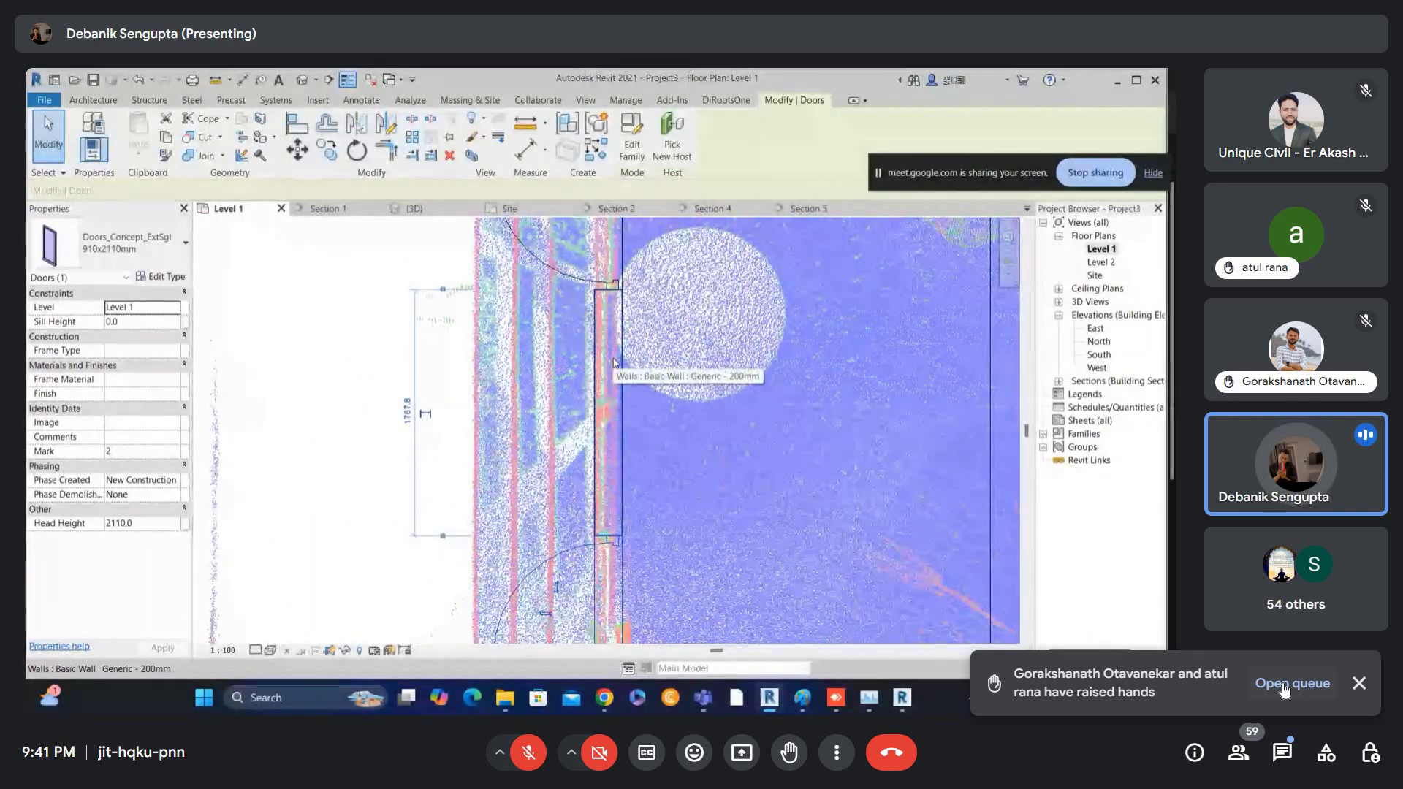
key("Escape")
- Start the Wall tool near the two doors in the Level 1 plan
scroll(683, 305, "down", 1)
middle_click_drag(684, 305, 650, 346)
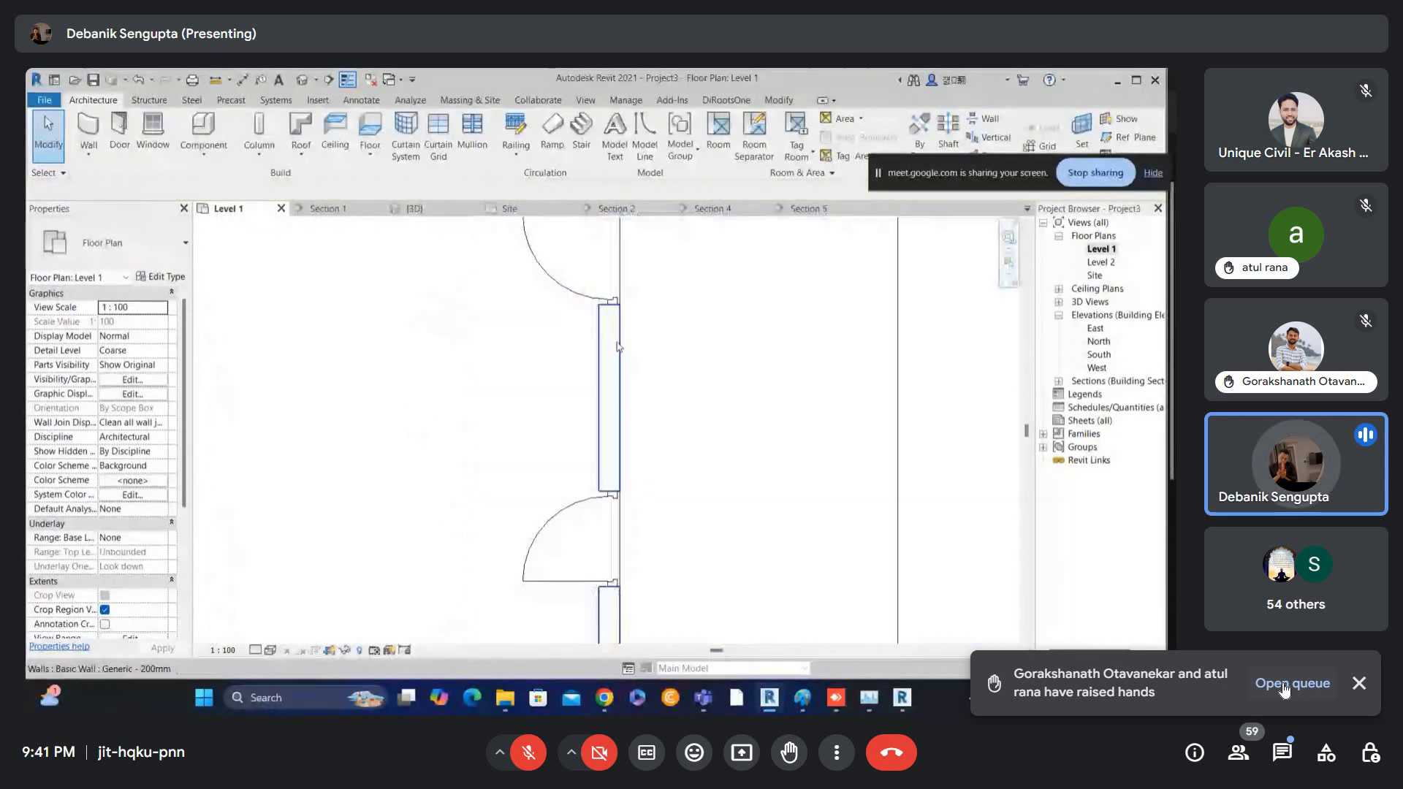
right_click(657, 339)
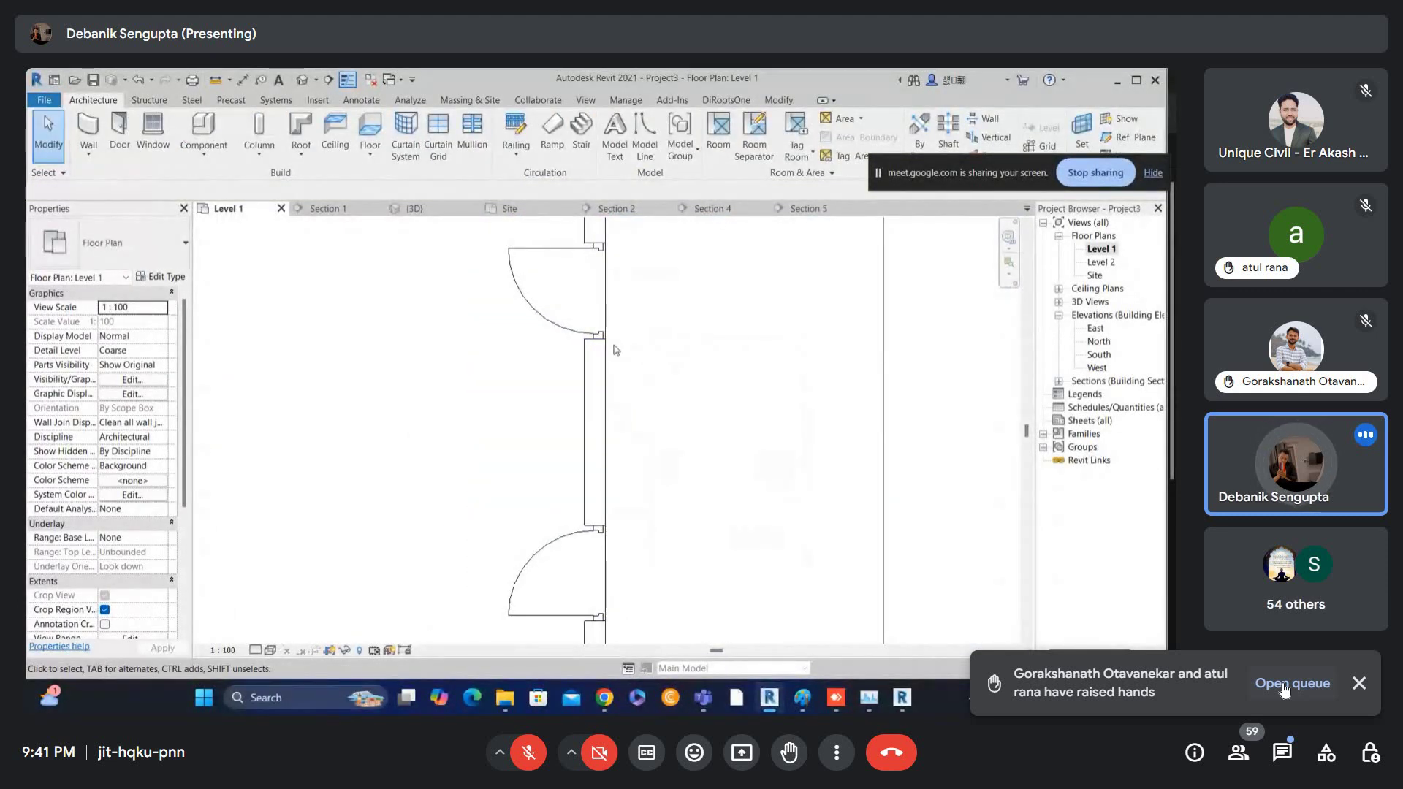
key("w")
key("a")
scroll(610, 354, "up", 2)
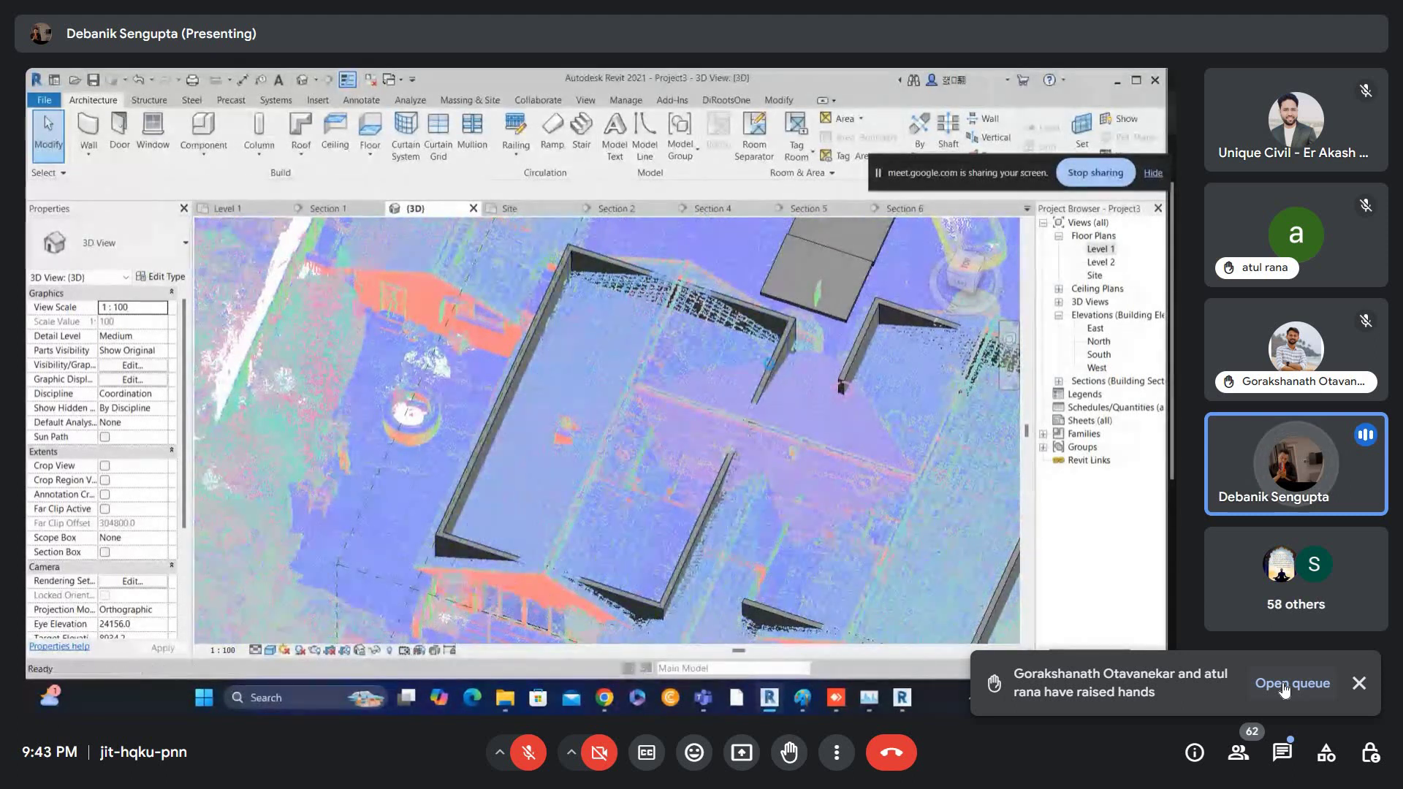
- Open the Visibility/Graphics overrides for the 3D view
key("v")
key("v")
left_click(719, 186)
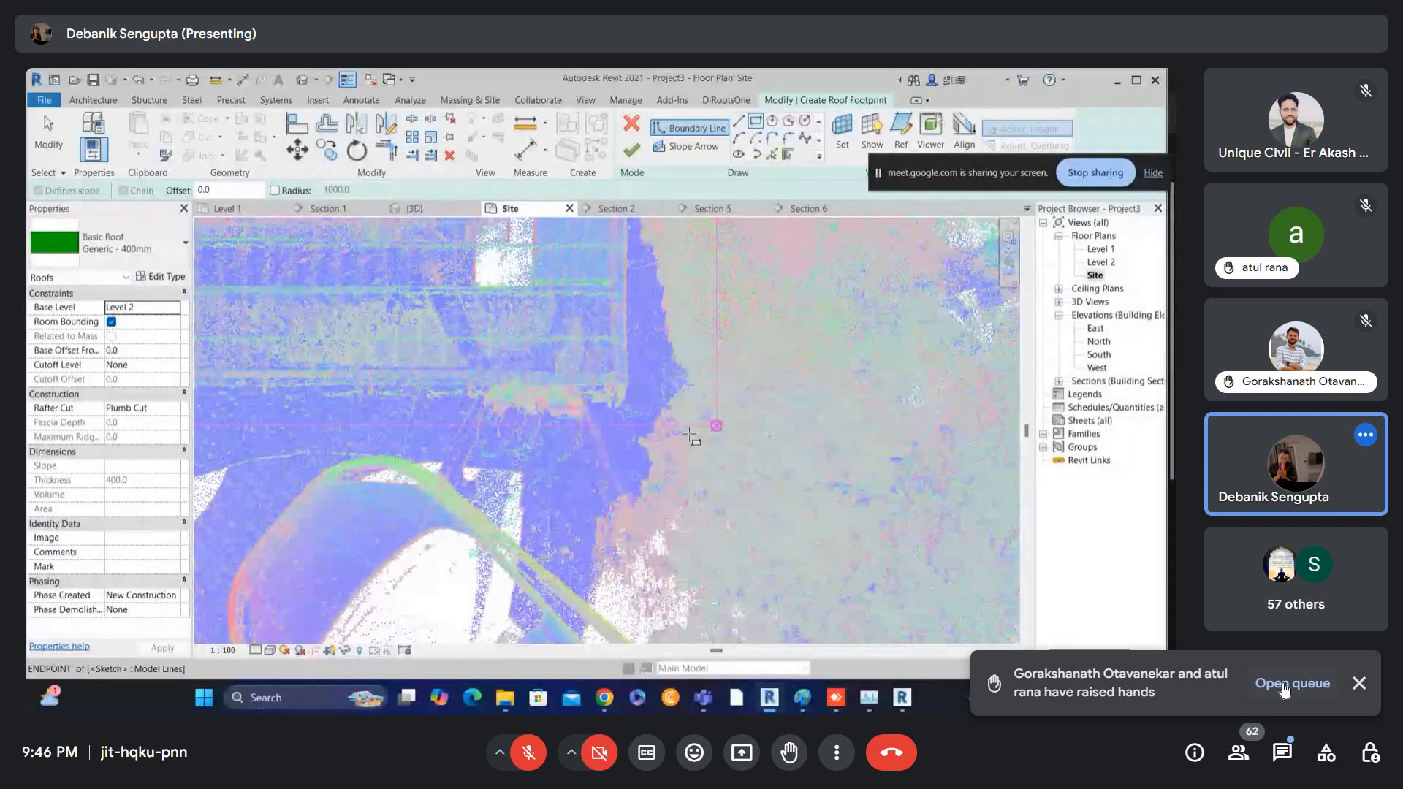
- Adjust the edges of the rectangular roof footprint in the Site plan to match the roof outline in the point cloud
scroll(690, 436, "down", 2)
key("Escape")
left_click(703, 380)
left_click_drag(702, 363, 651, 362)
left_click_drag(518, 466, 521, 442)
scroll(531, 441, "down", 1)
scroll(617, 292, "up", 3)
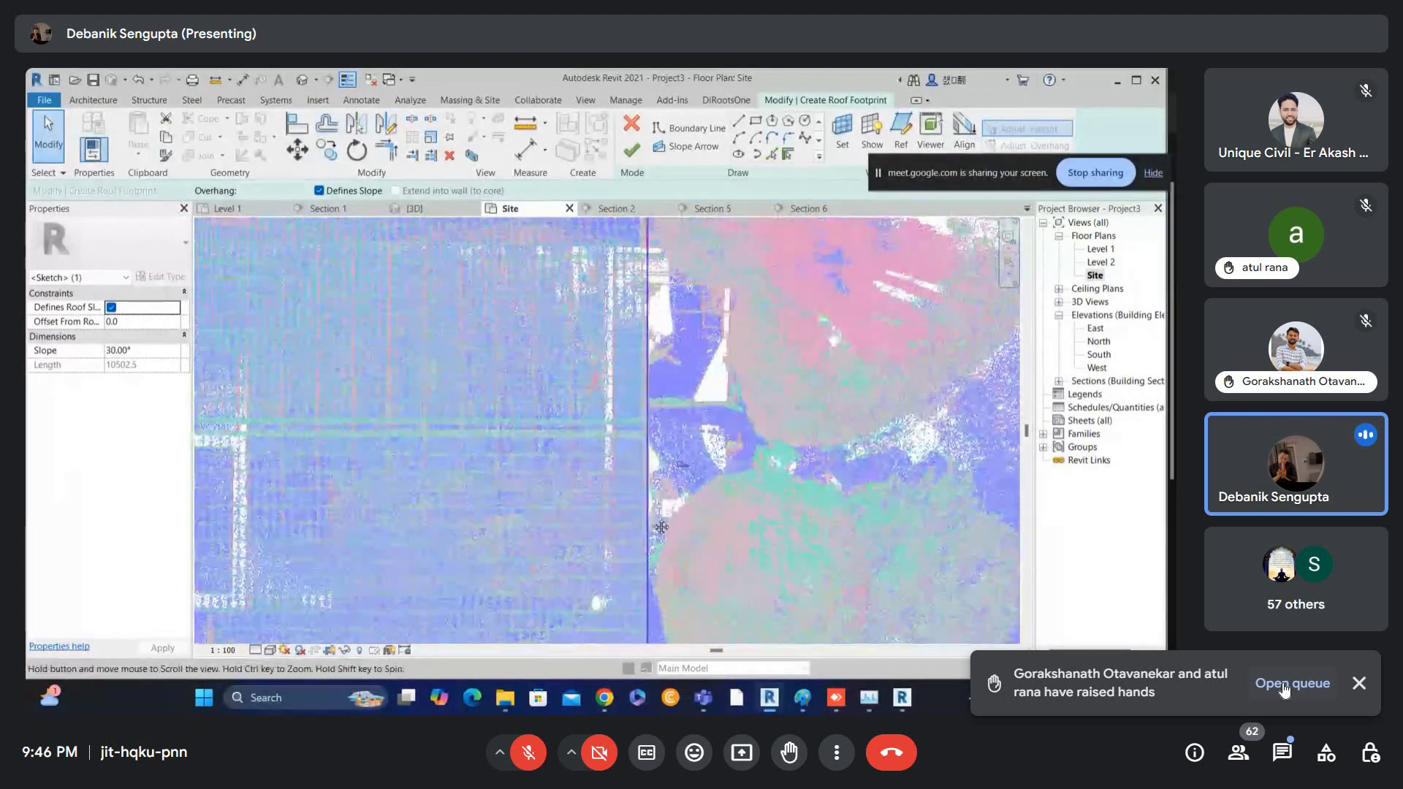
scroll(596, 316, "down", 2)
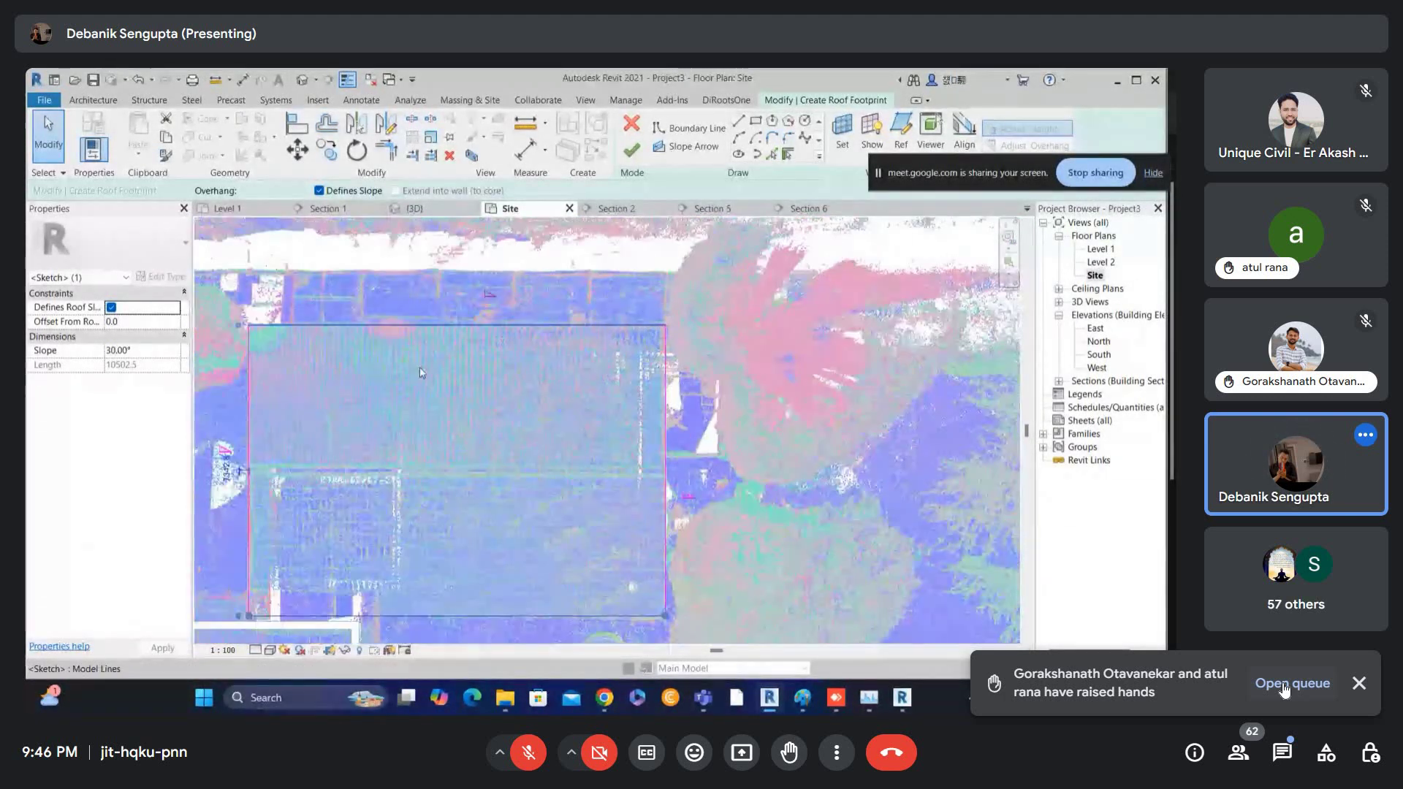
middle_click_drag(421, 376, 628, 326)
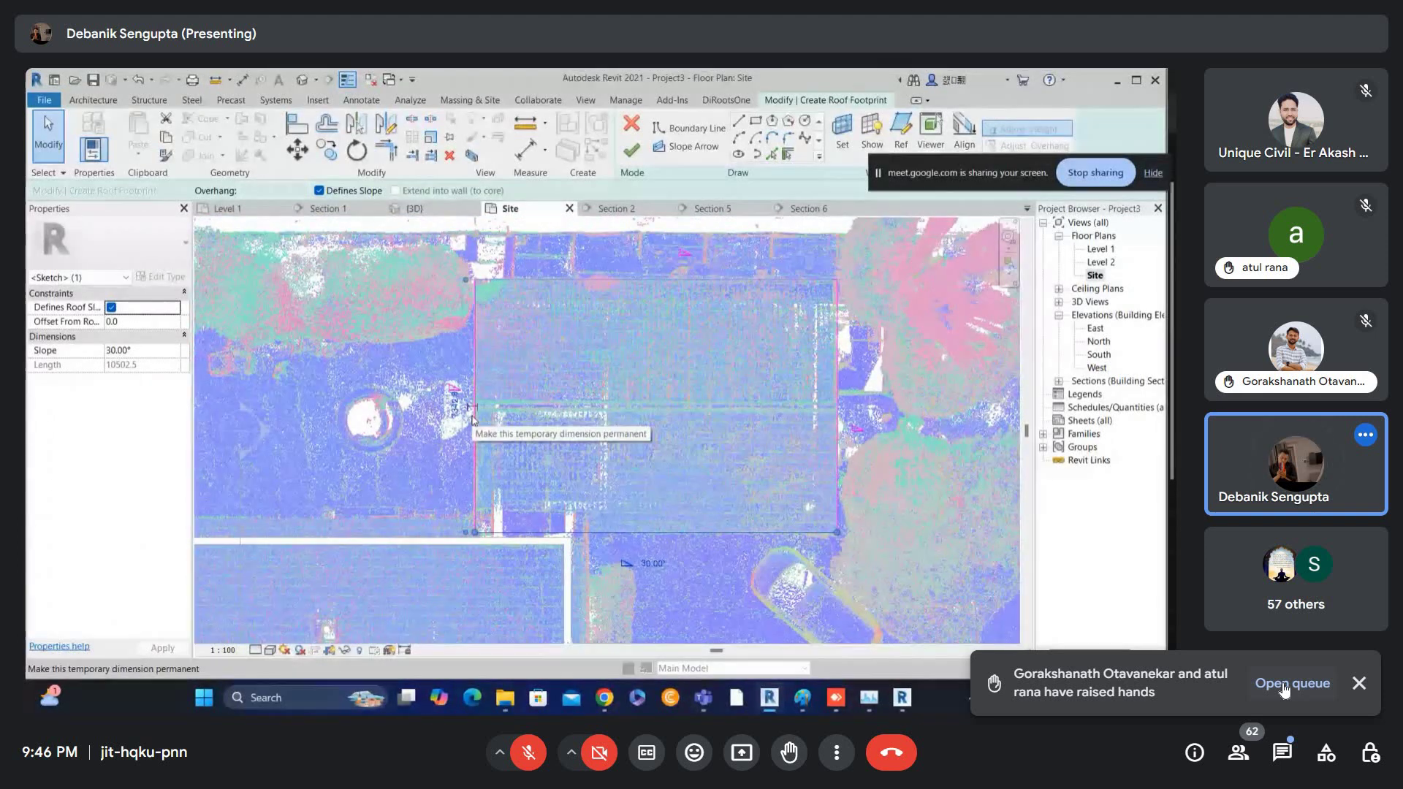
- Select all four 30° sloped edges of the roof footprint and finish the roof sketch
key("Tab")
left_click(475, 335)
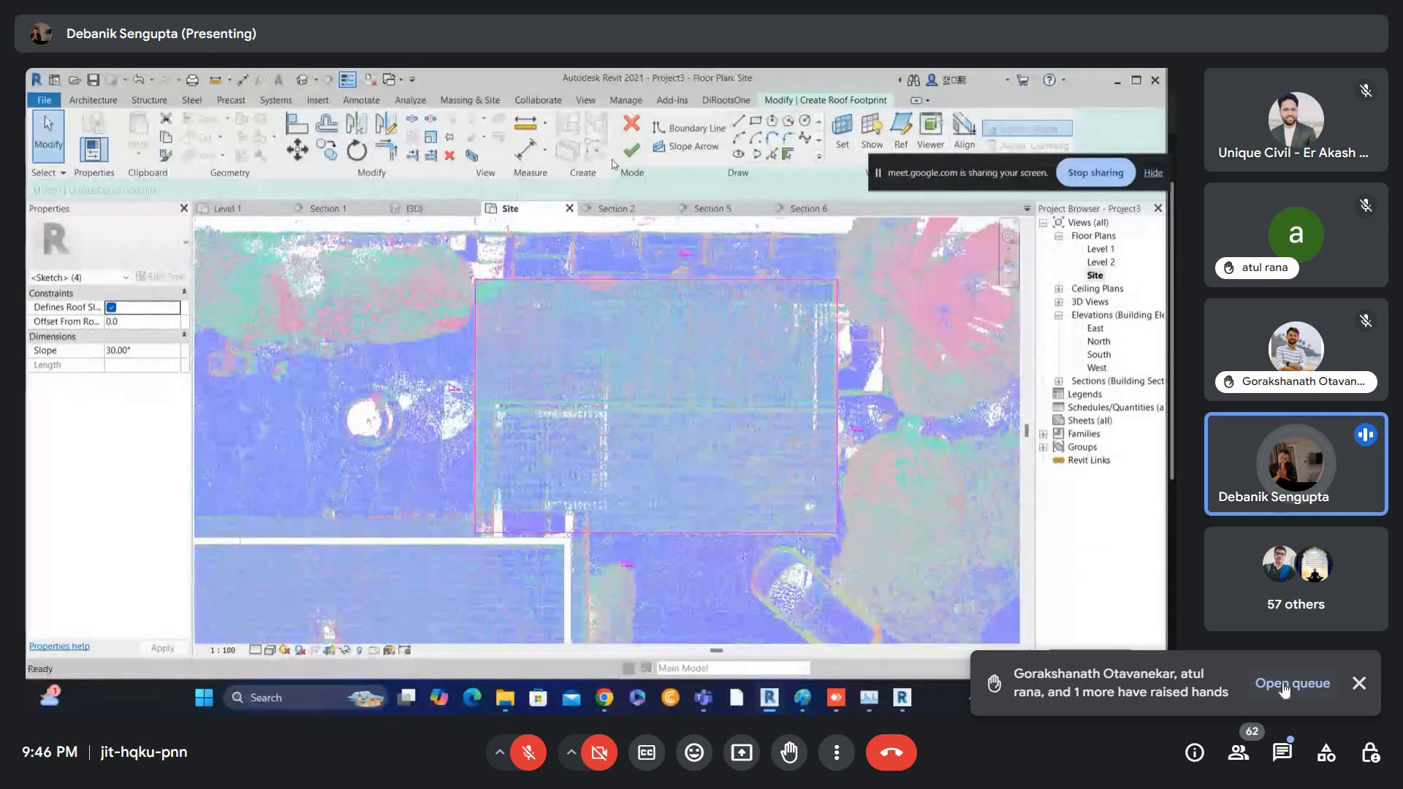
left_click(632, 149)
double_click(647, 411)
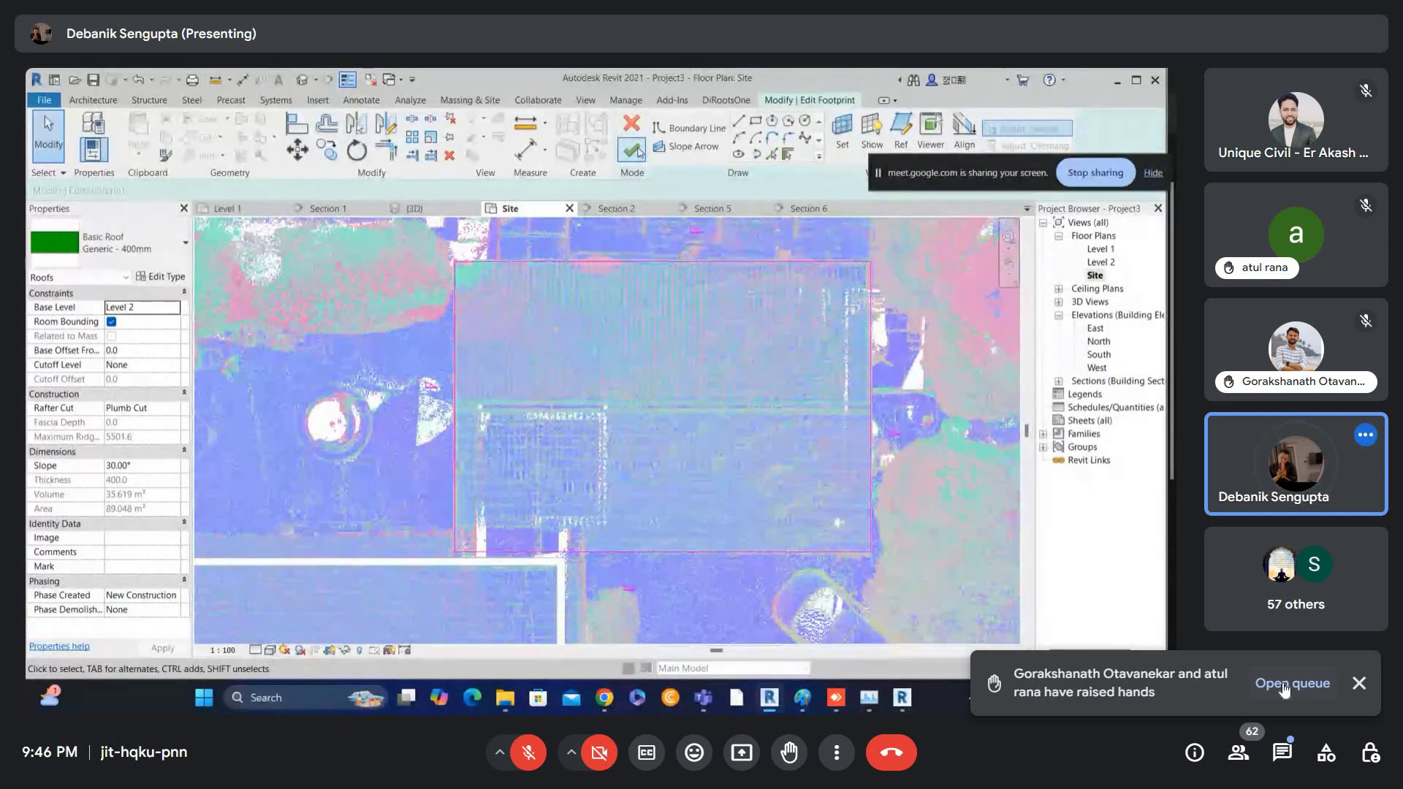
left_click(633, 150)
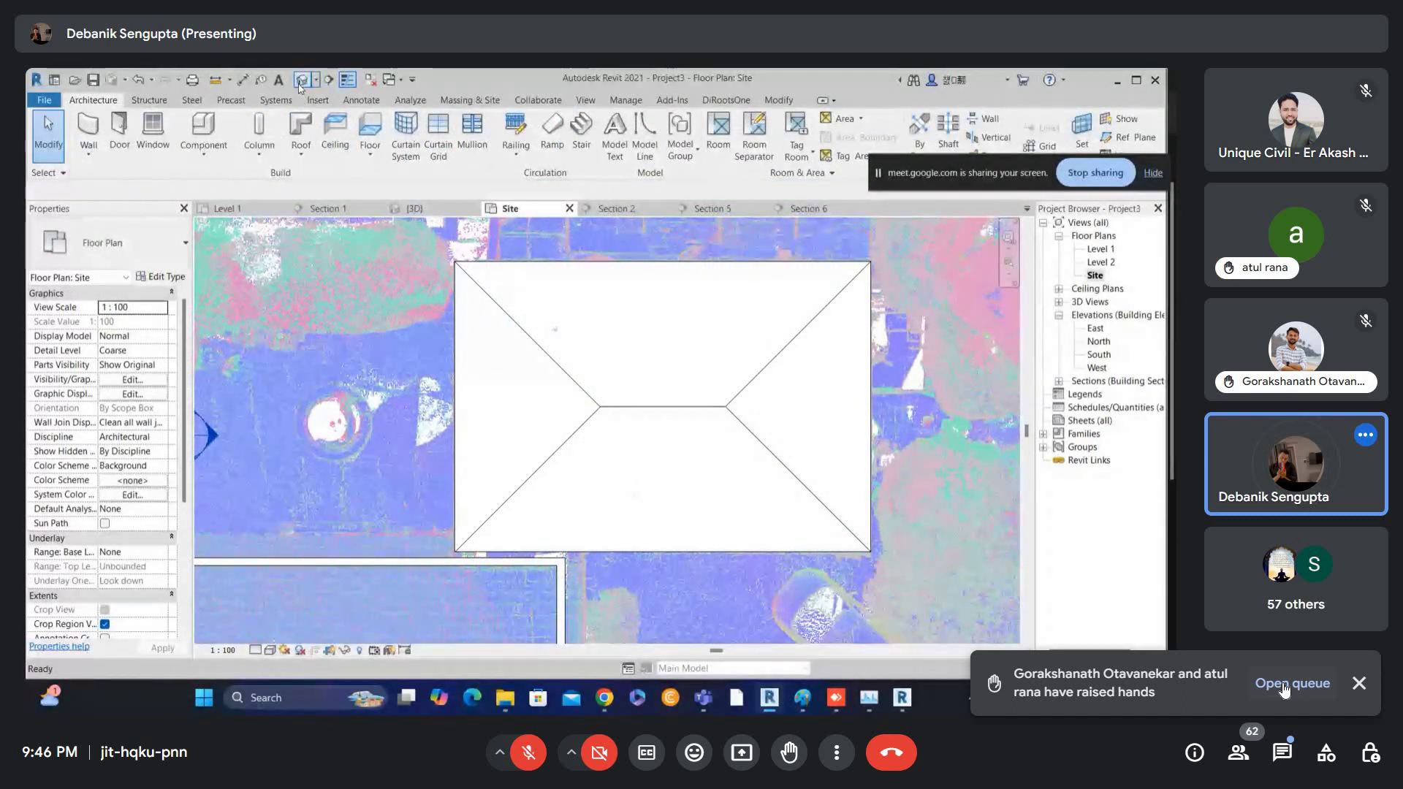
- Inspect the new hip roof in the 3D view
left_click(302, 79)
middle_click_drag(541, 486, 564, 510)
left_click(655, 448)
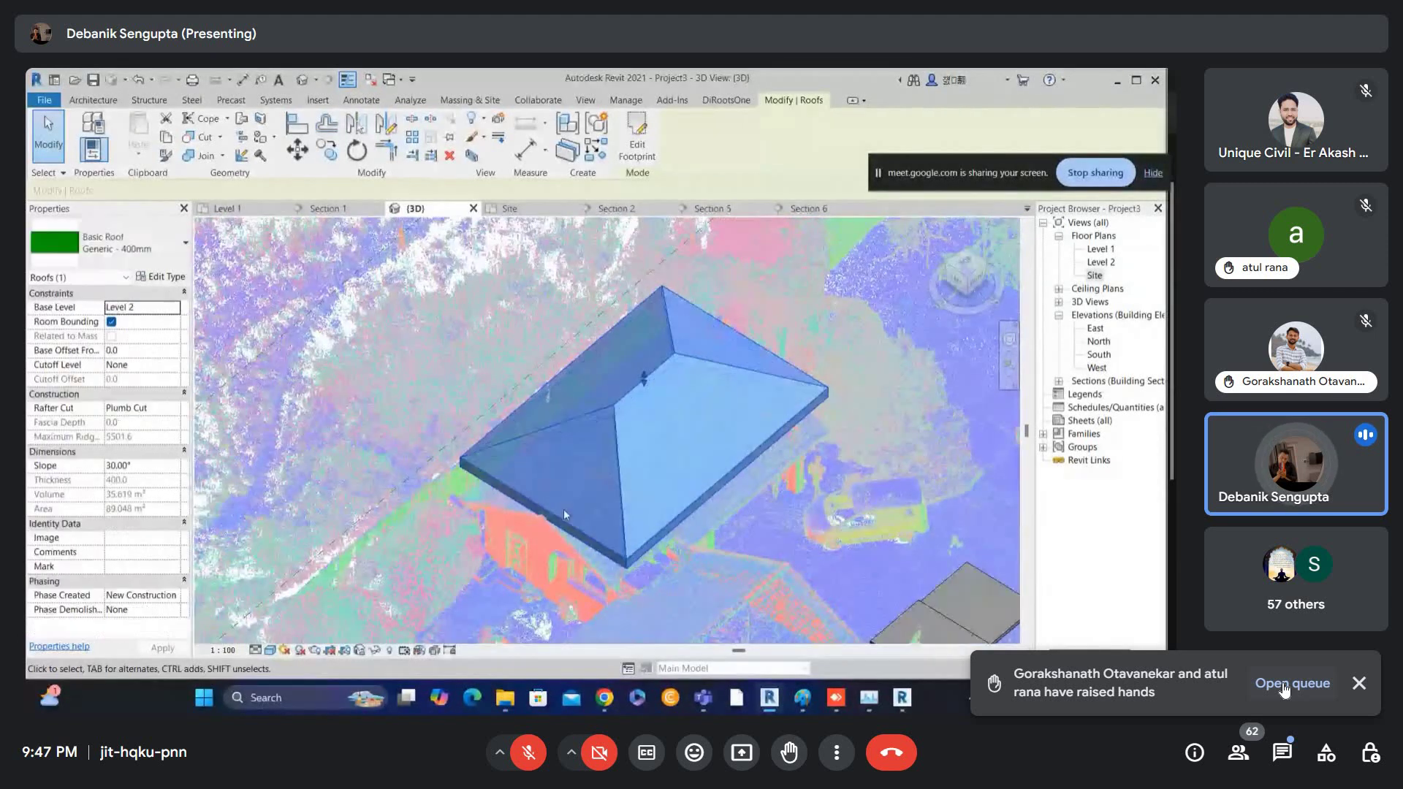
- Edit the roof footprint in the Site plan, turn off Defines Slope for the two short end edges, and finish the sketch
double_click(1085, 275)
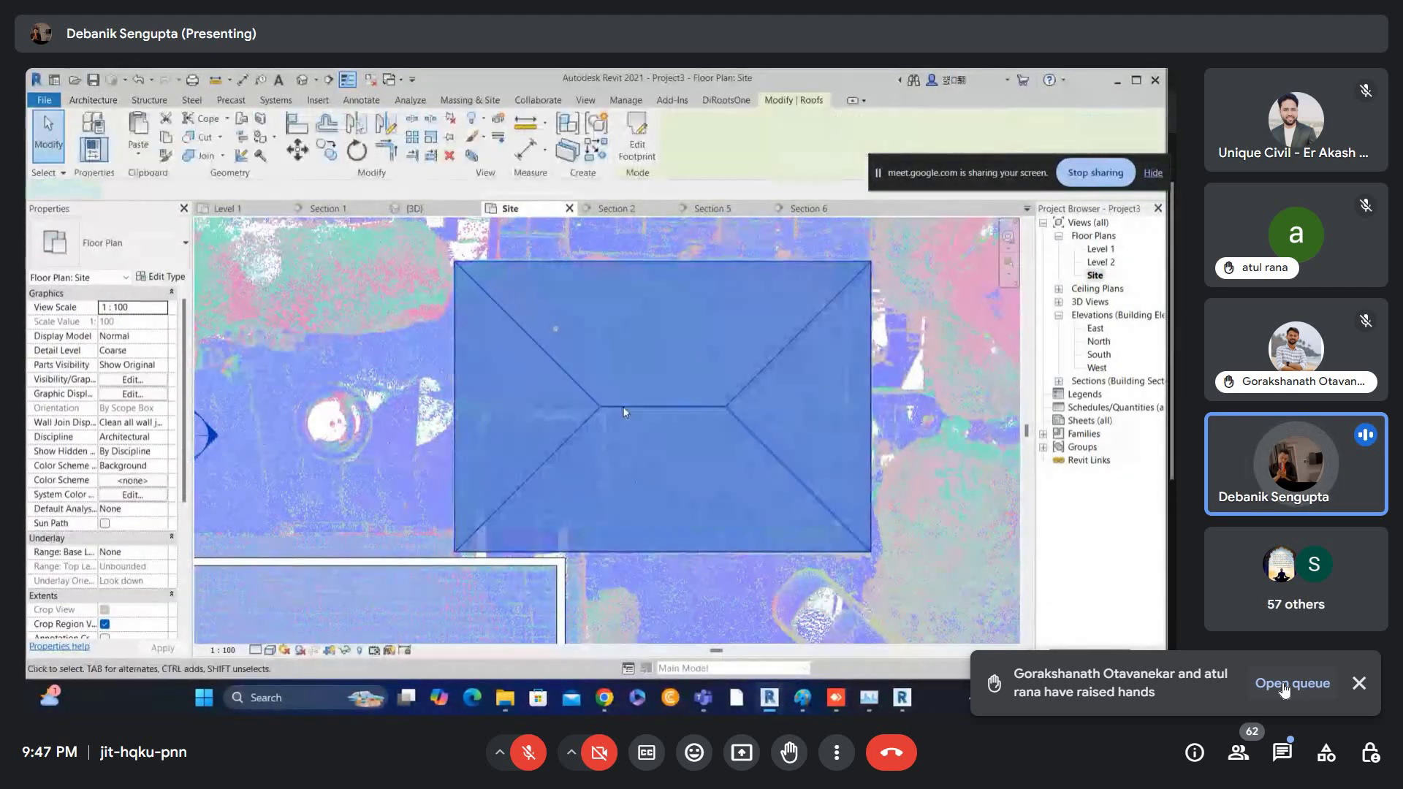
double_click(625, 411)
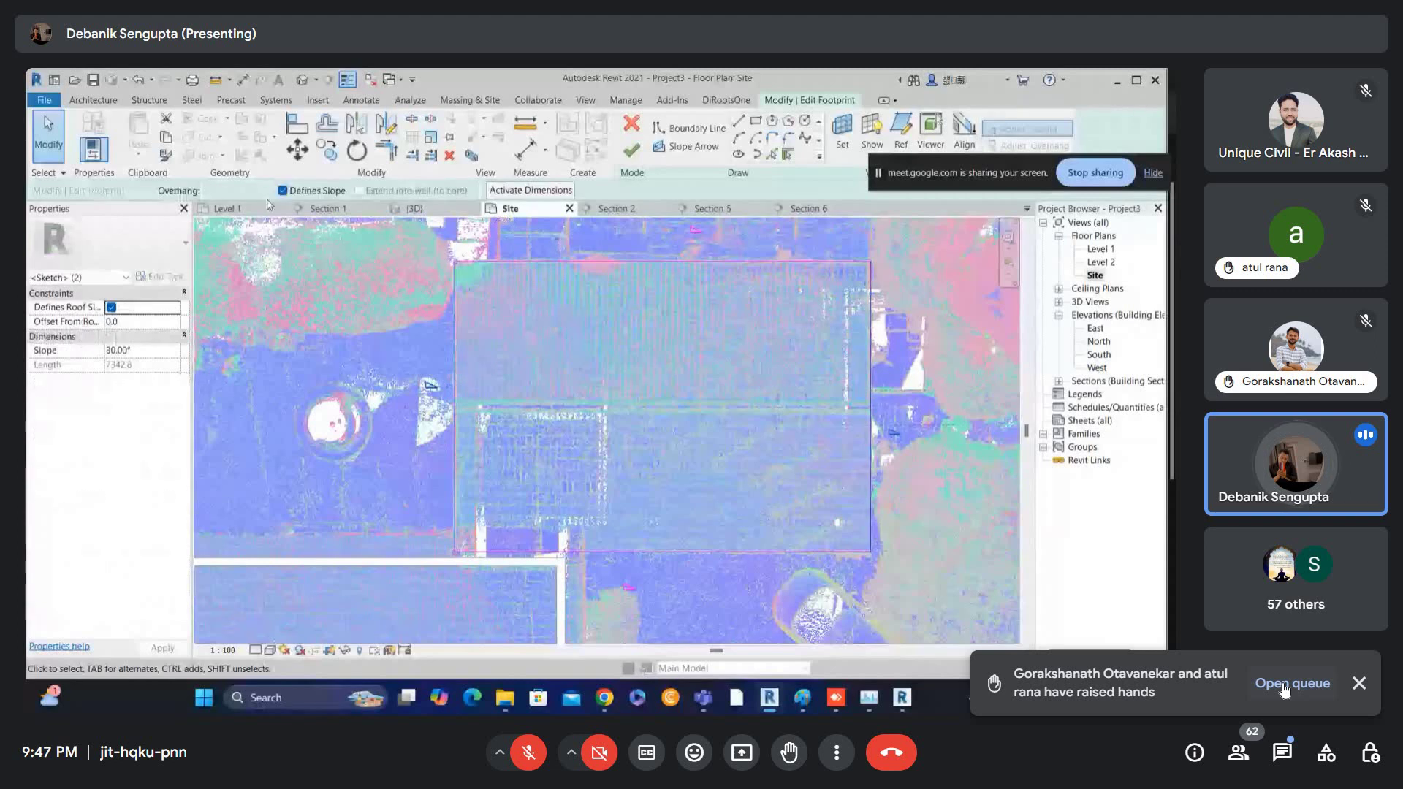
left_click(631, 150)
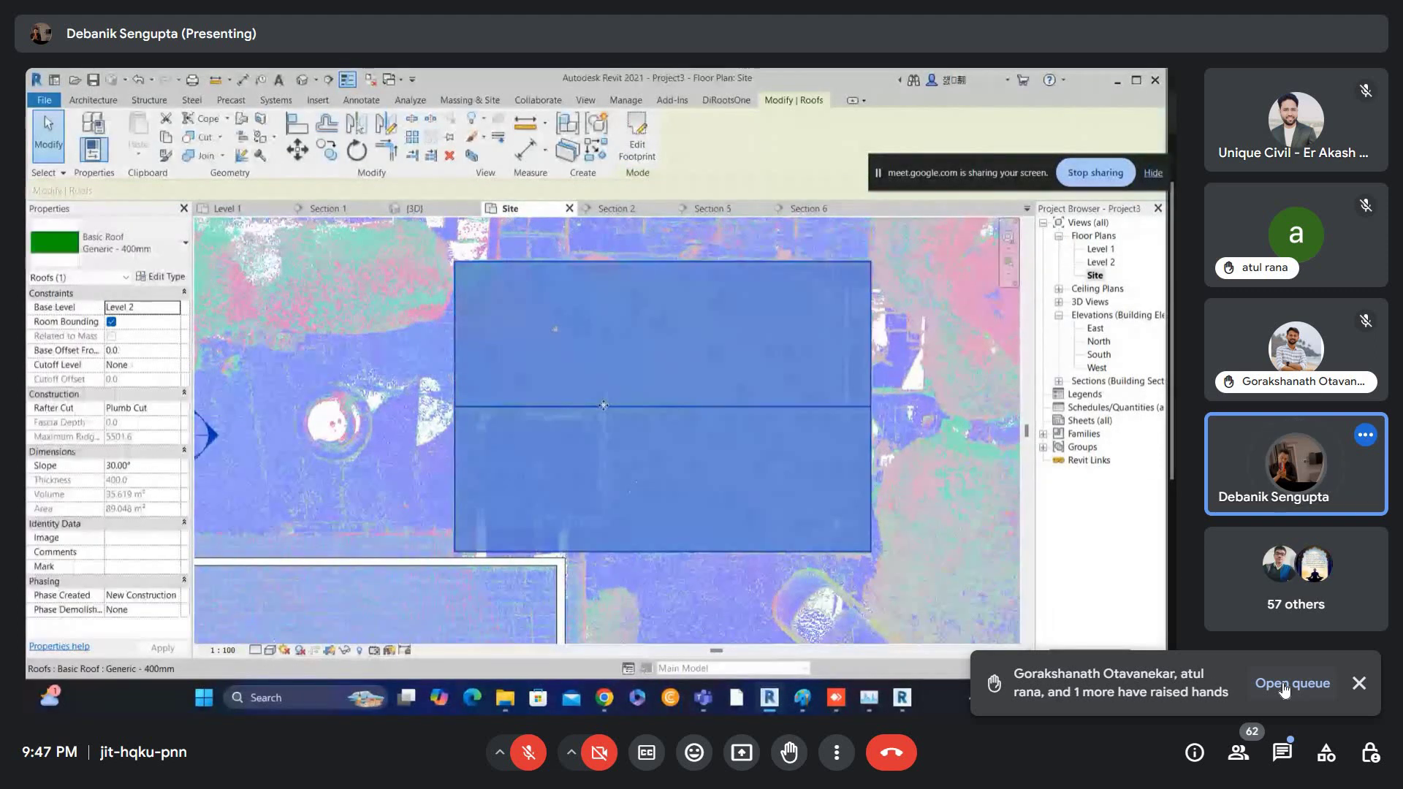
key("Escape")
- Compare the gable roof's upper corner with the point cloud in the Site plan and examine the roof's shape in 3D
scroll(775, 307, "up", 5)
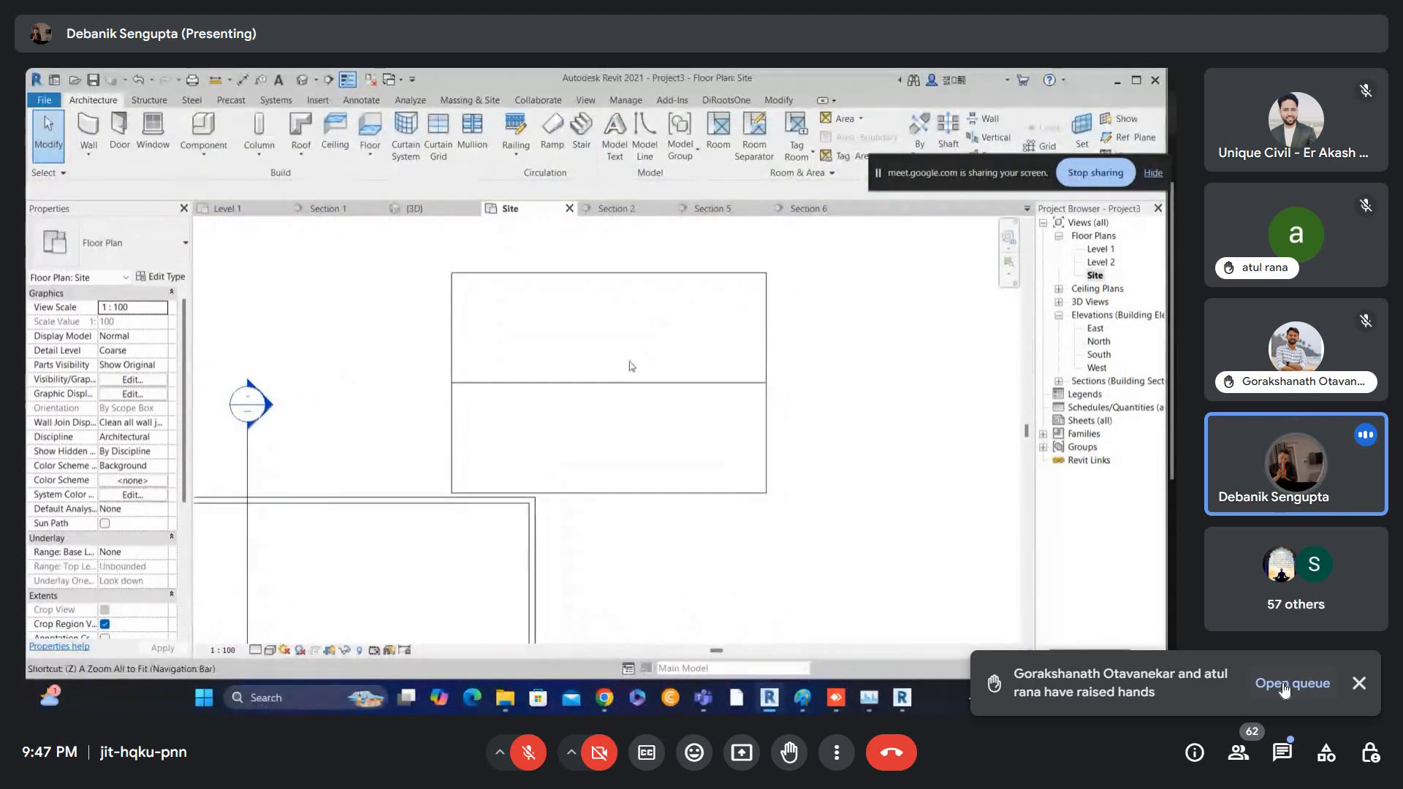
middle_click_drag(776, 305, 764, 350)
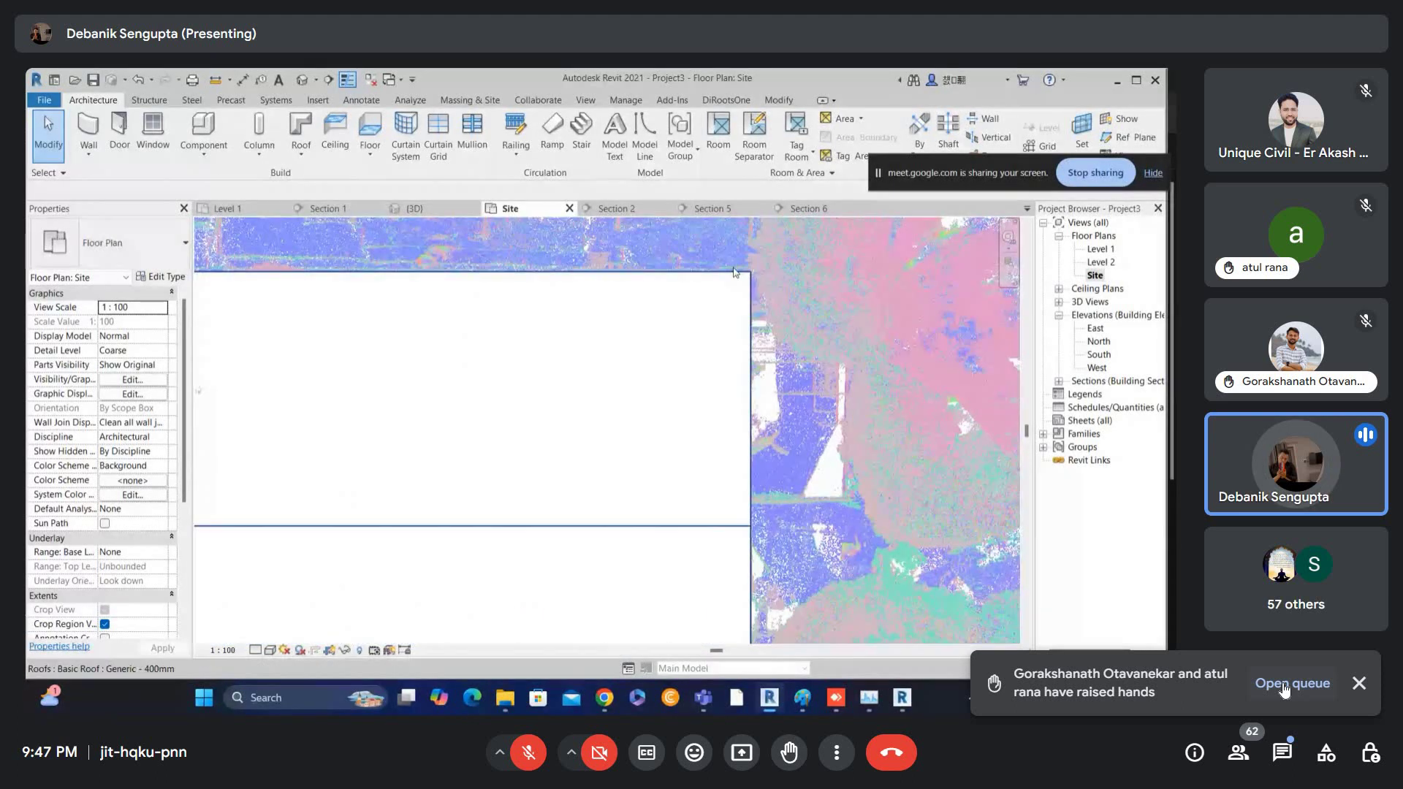
left_click(732, 271)
left_click(304, 81)
middle_click_drag(621, 398, 656, 349, "shift")
key("Escape")
scroll(621, 472, "up", 2)
scroll(657, 349, "up", 2)
scroll(580, 439, "up", 1)
scroll(580, 440, "up", 2)
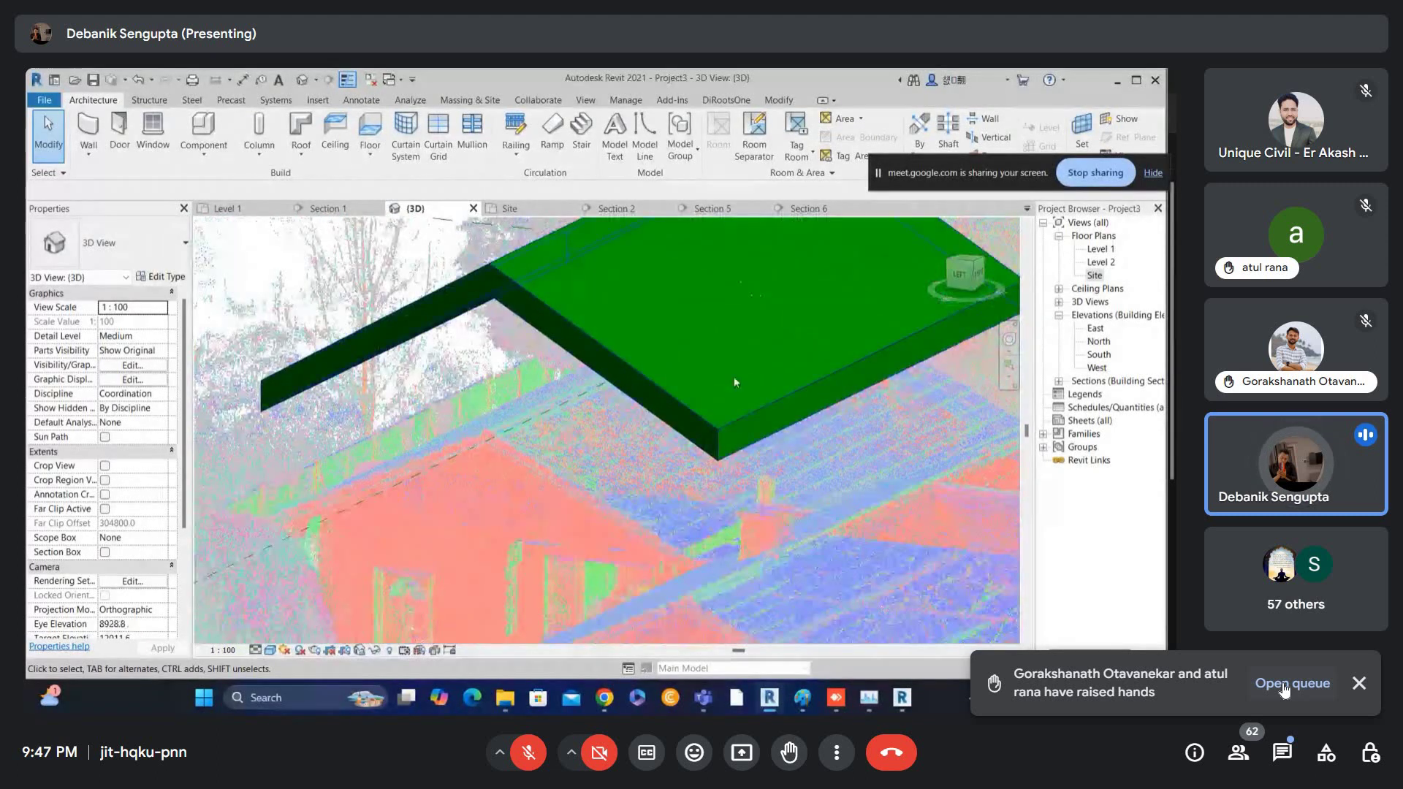
- Draw a vertical section line across the middle of the gable roof in the Site plan
left_click(1096, 276)
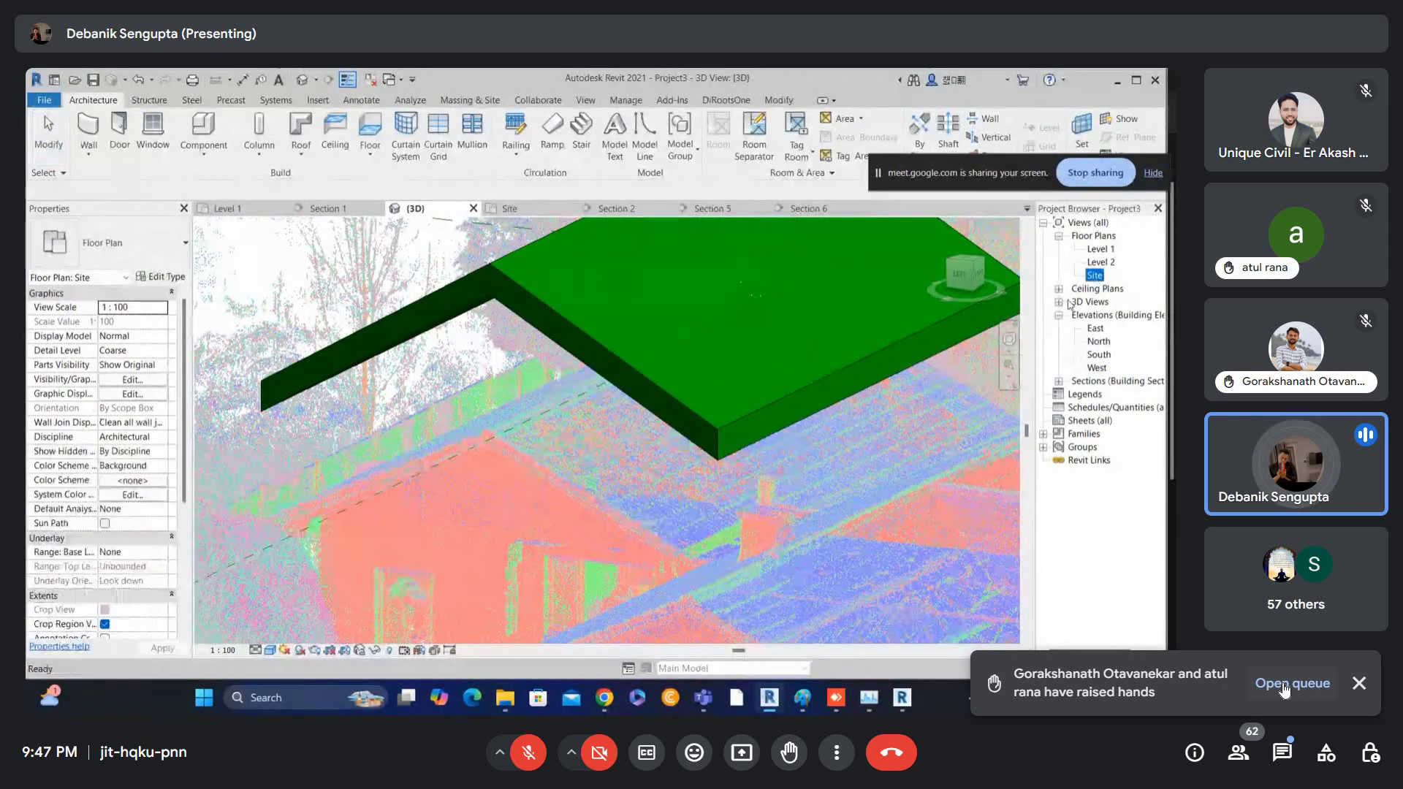
double_click(1094, 277)
scroll(643, 396, "down", 3)
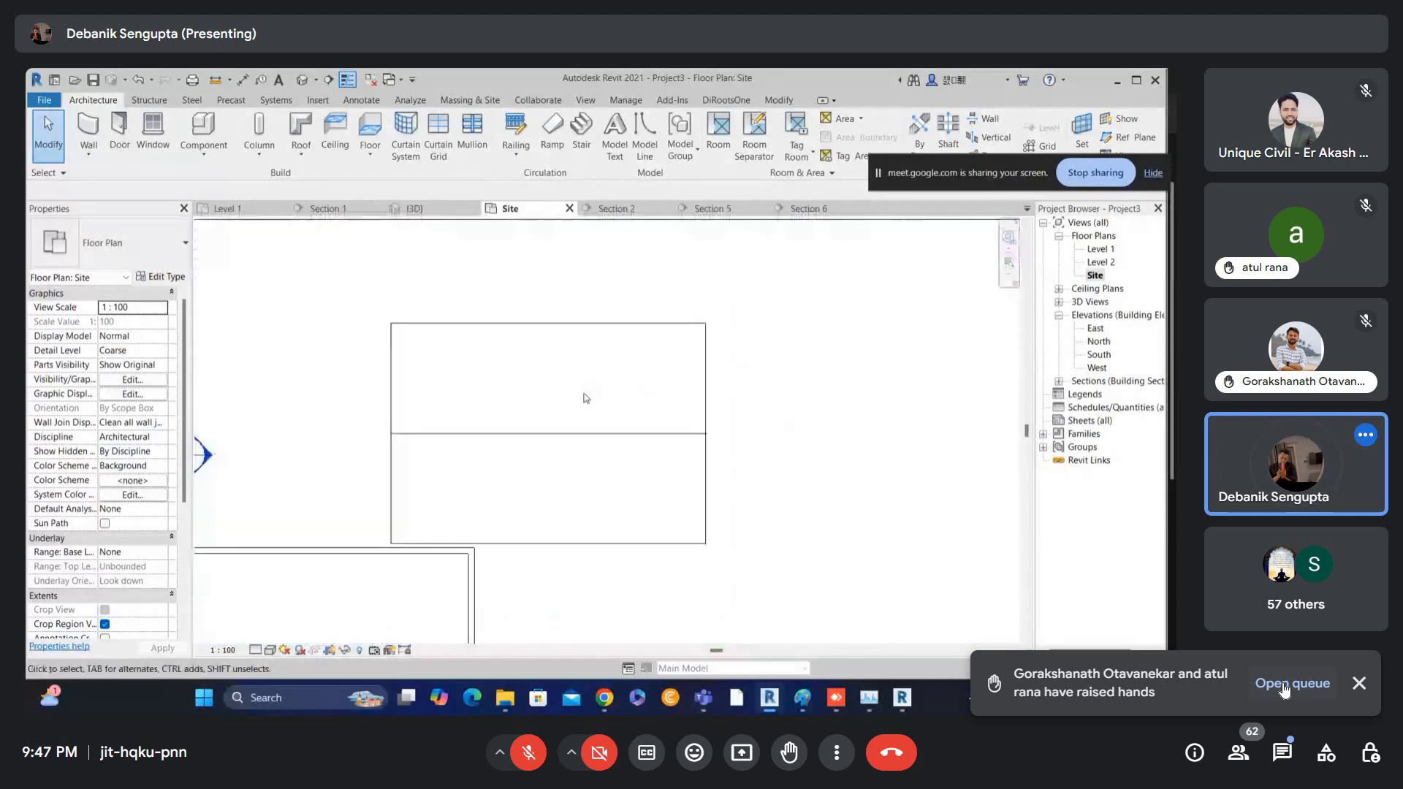
left_click(331, 80)
left_click(563, 322)
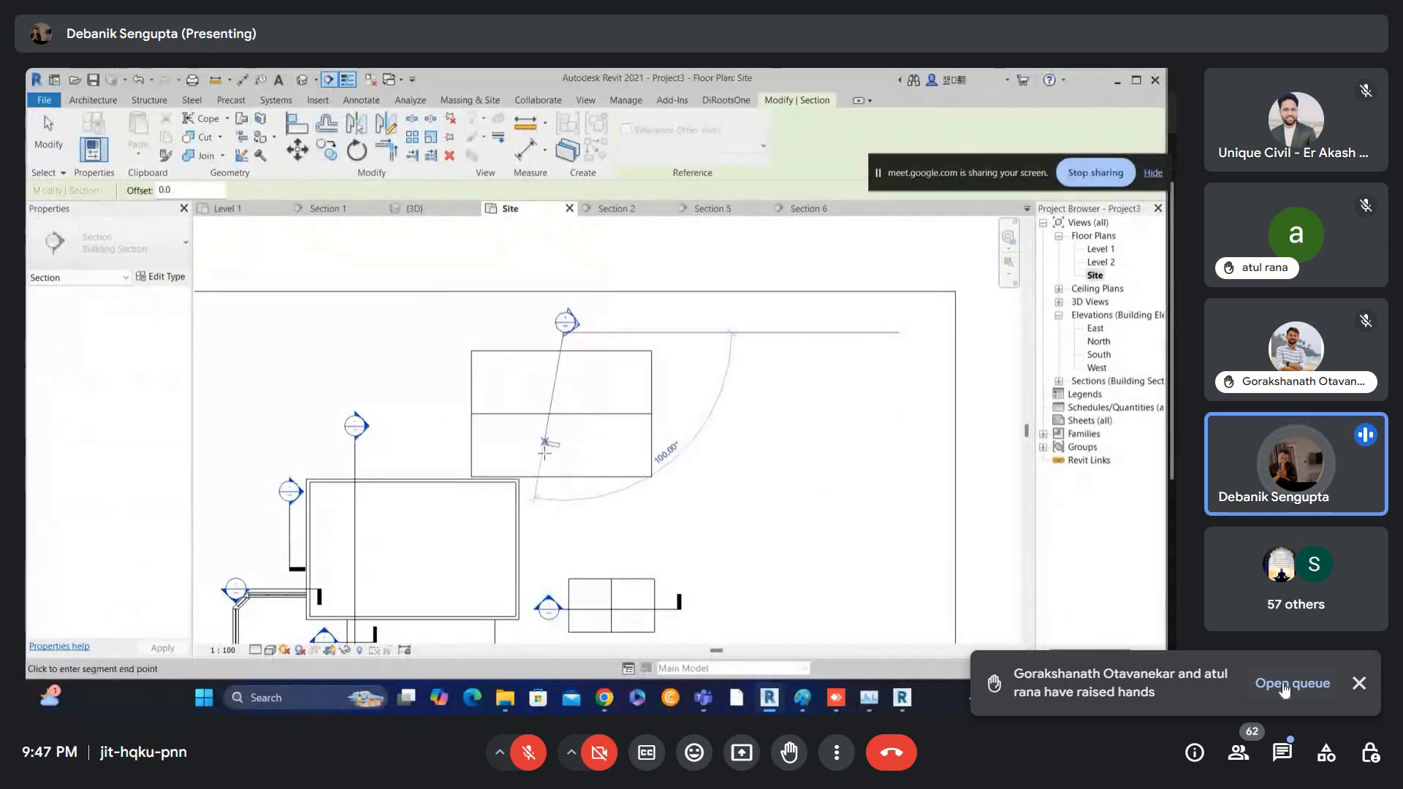
left_click(563, 507)
- Reduce the new section's far clip depth to about 300 mm and open its section view
left_click_drag(673, 421, 582, 481)
scroll(569, 358, "up", 2)
scroll(567, 438, "up", 2)
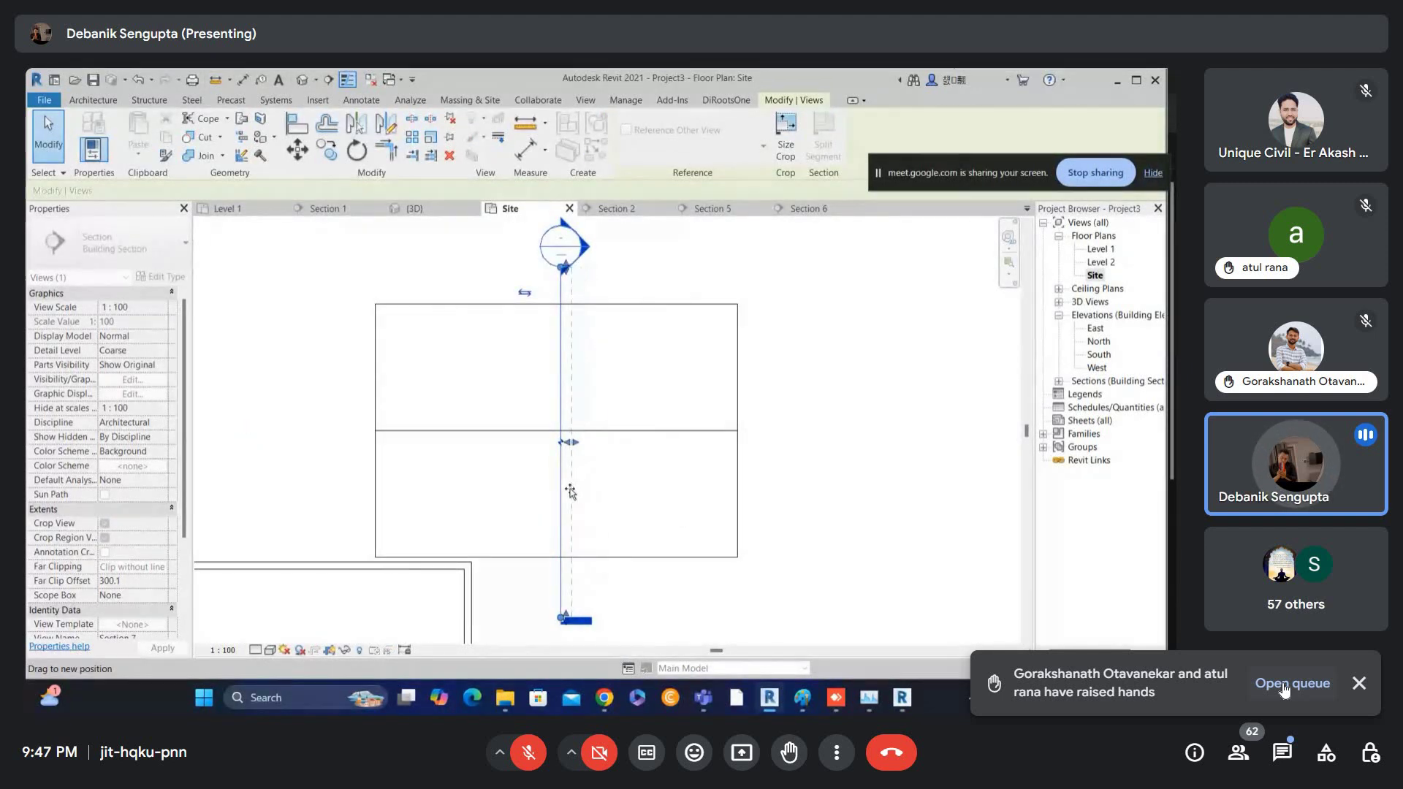
key("Escape")
double_click(570, 250)
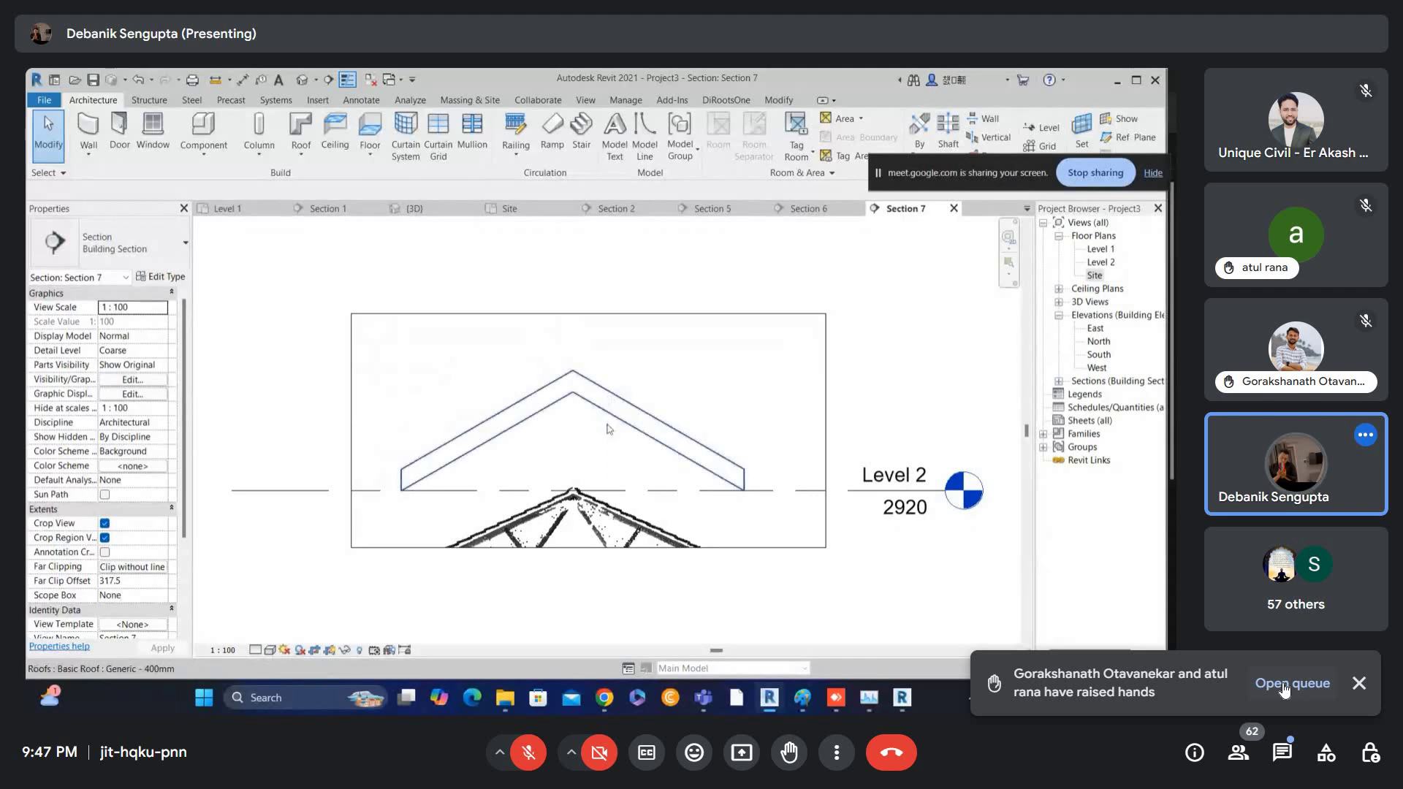
- Enlarge Section 7's crop region downward and outward on both sides to expose the scanned building beneath the roof
left_click(567, 548)
scroll(563, 500, "down", 2)
left_click_drag(558, 497, 559, 638)
left_click_drag(401, 491, 336, 491)
left_click_drag(712, 492, 777, 491)
scroll(519, 408, "up", 1)
- Nudge the roof down onto the scanned roof in the section, to a base offset of -2130 from Level 2
left_click(581, 399)
key("shift+Down")
key("shift+Down")
key("Down")
key("Down")
scroll(445, 546, "up", 5)
key("Up")
key("Up")
scroll(459, 488, "up", 5)
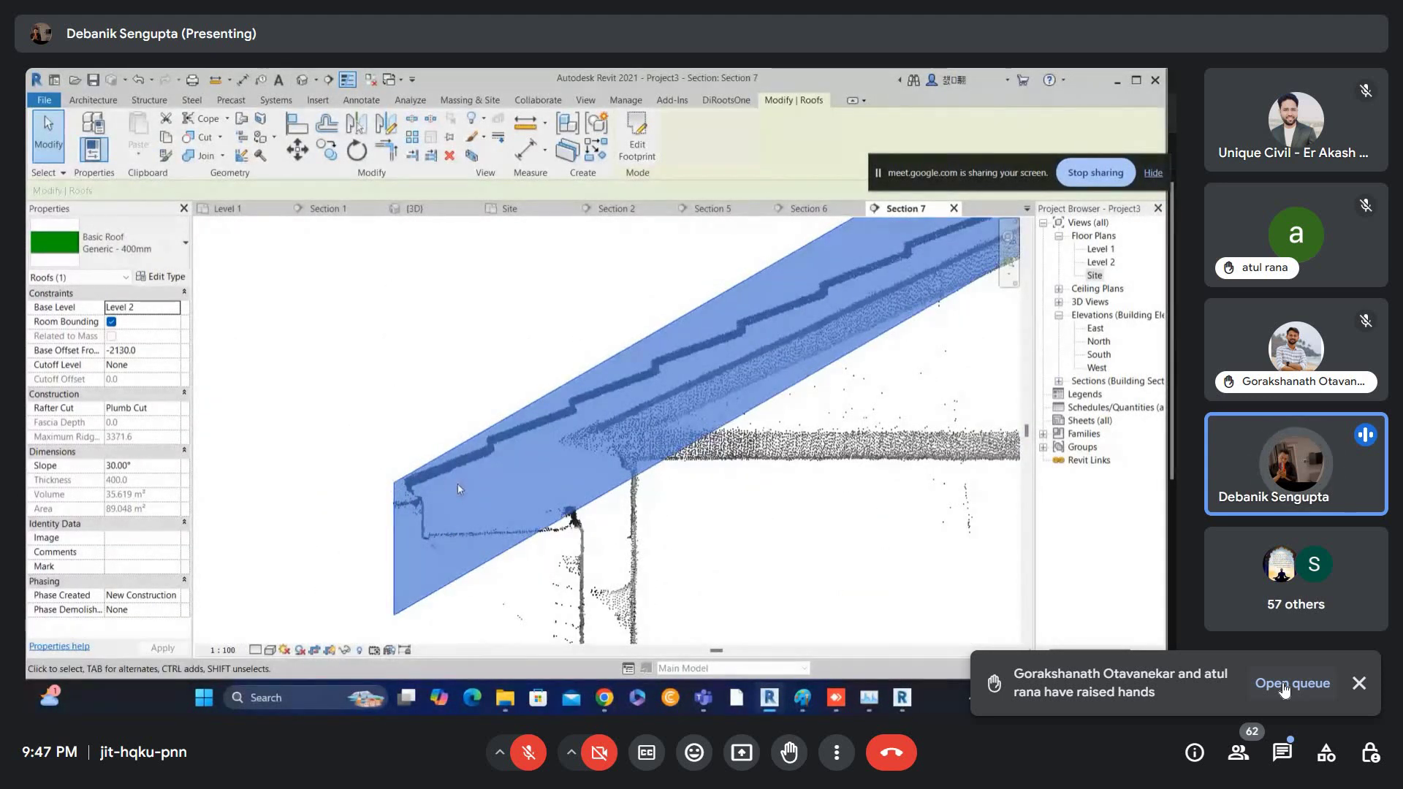
- Set the roof's slope to 25° and check its fit against the scanned roof up to the ridge
scroll(459, 489, "down", 4)
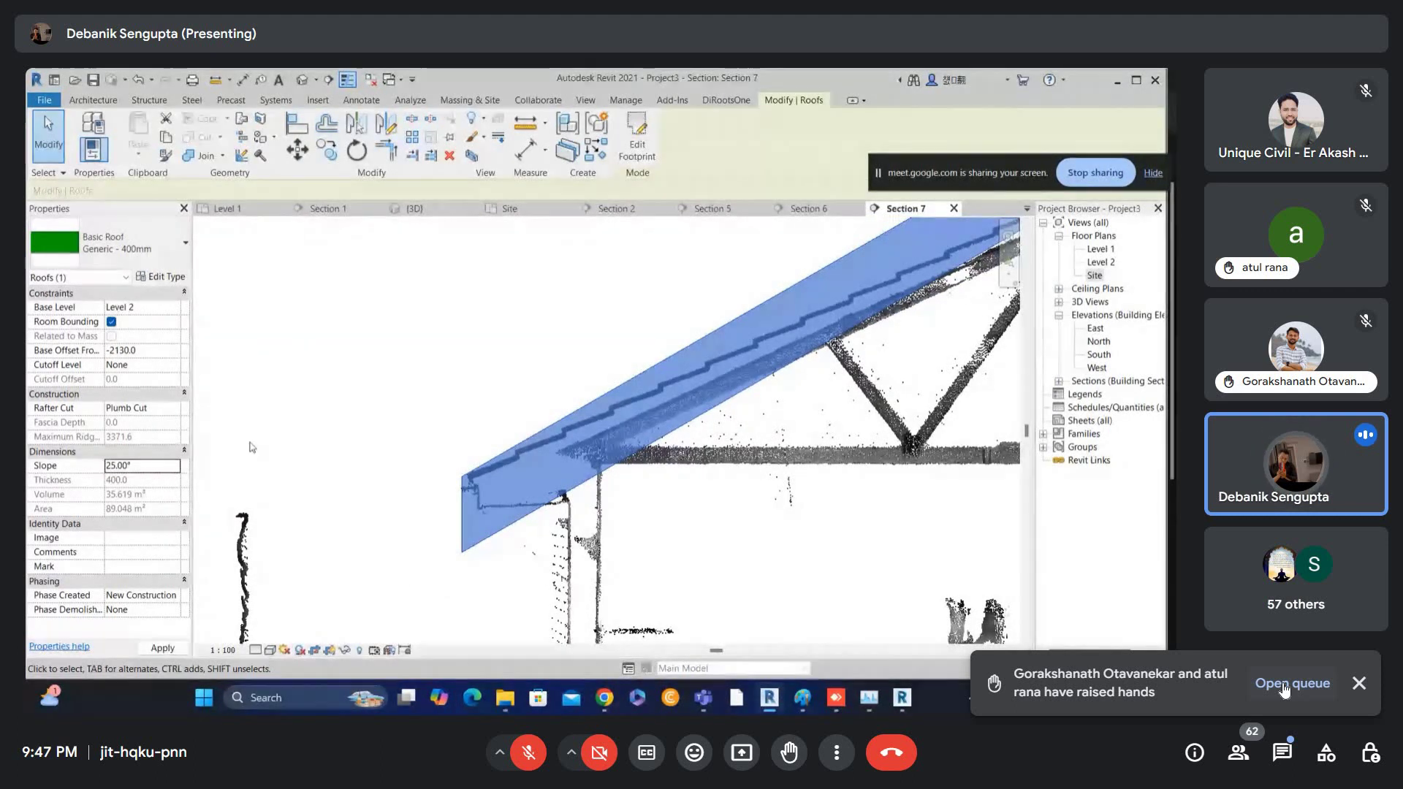
scroll(741, 416, "down", 2)
middle_click_drag(961, 238, 739, 301)
left_click(739, 302)
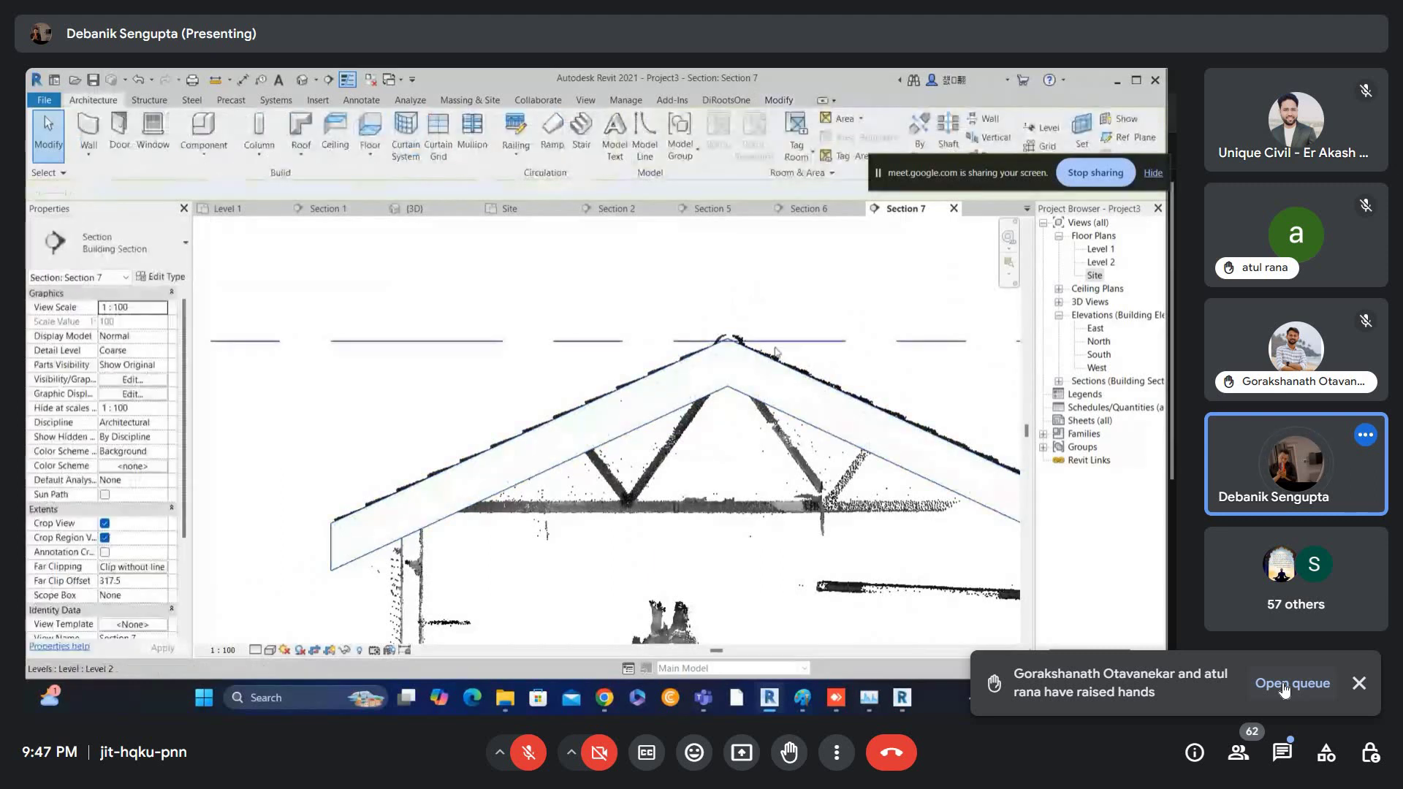
- Change the roof type to Generic - 125mm and nudge the roof up onto the scanned roof, to a base offset of -1810
left_click(764, 360)
left_click(110, 242)
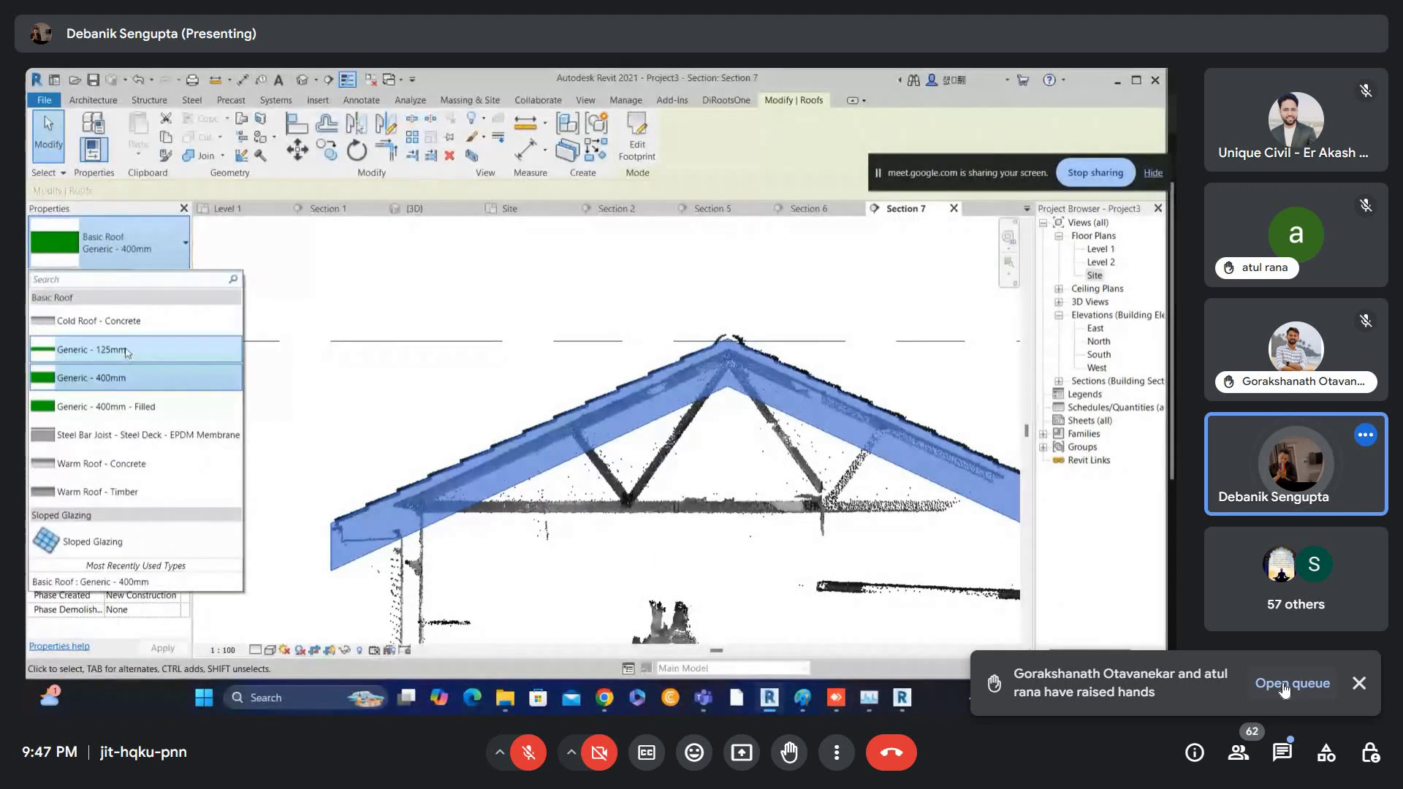
left_click(80, 336)
scroll(645, 431, "up", 1)
key("Up")
key("Up")
key("Up")
key("Up")
key("Up")
key("Up")
key("Up")
key("Up")
key("Up")
key("Up")
key("Up")
key("Up")
key("Up")
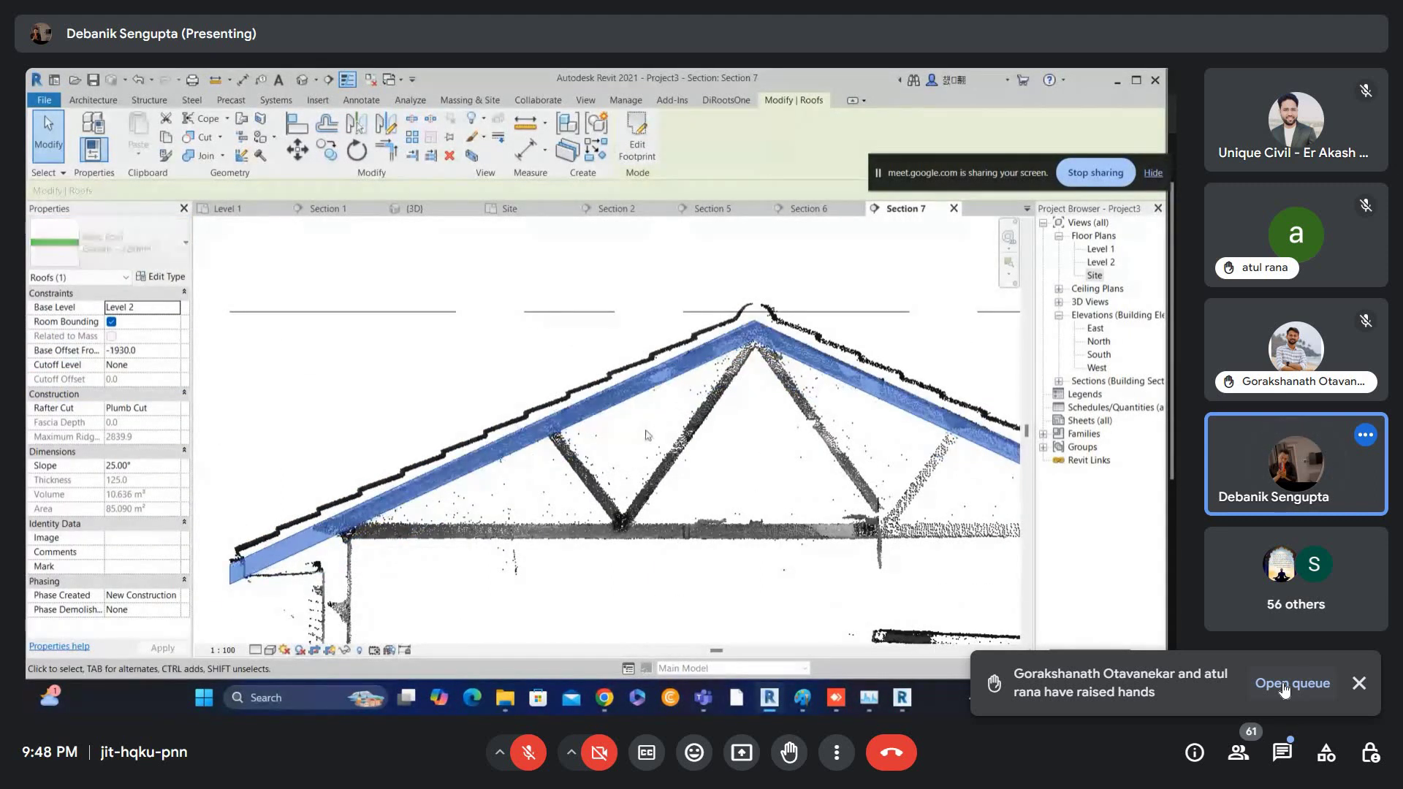
key("Up")
key("Up")
scroll(665, 387, "up", 1)
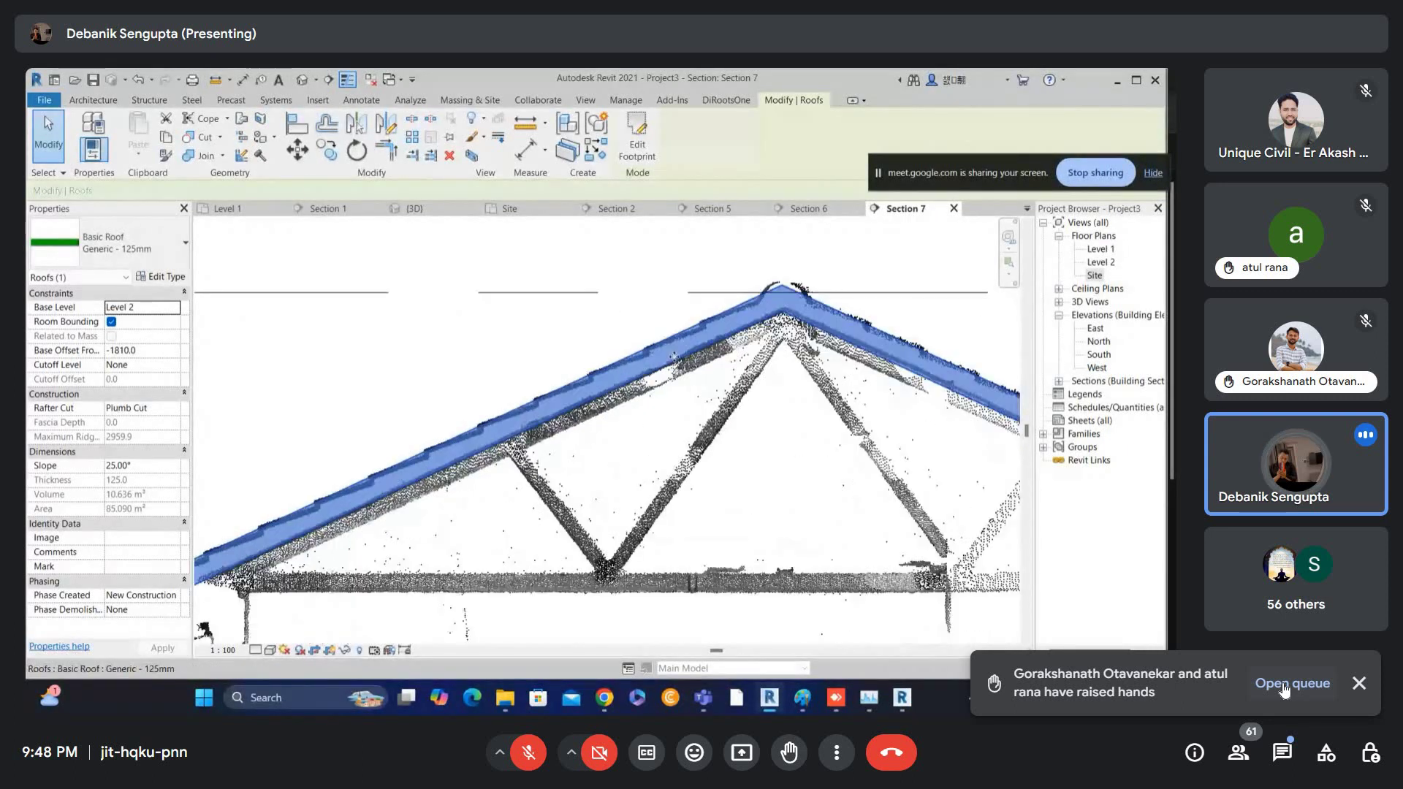
- Duplicate the roof type as Generic - 115 and set its structure layer thickness to 115 mm
left_click(182, 281)
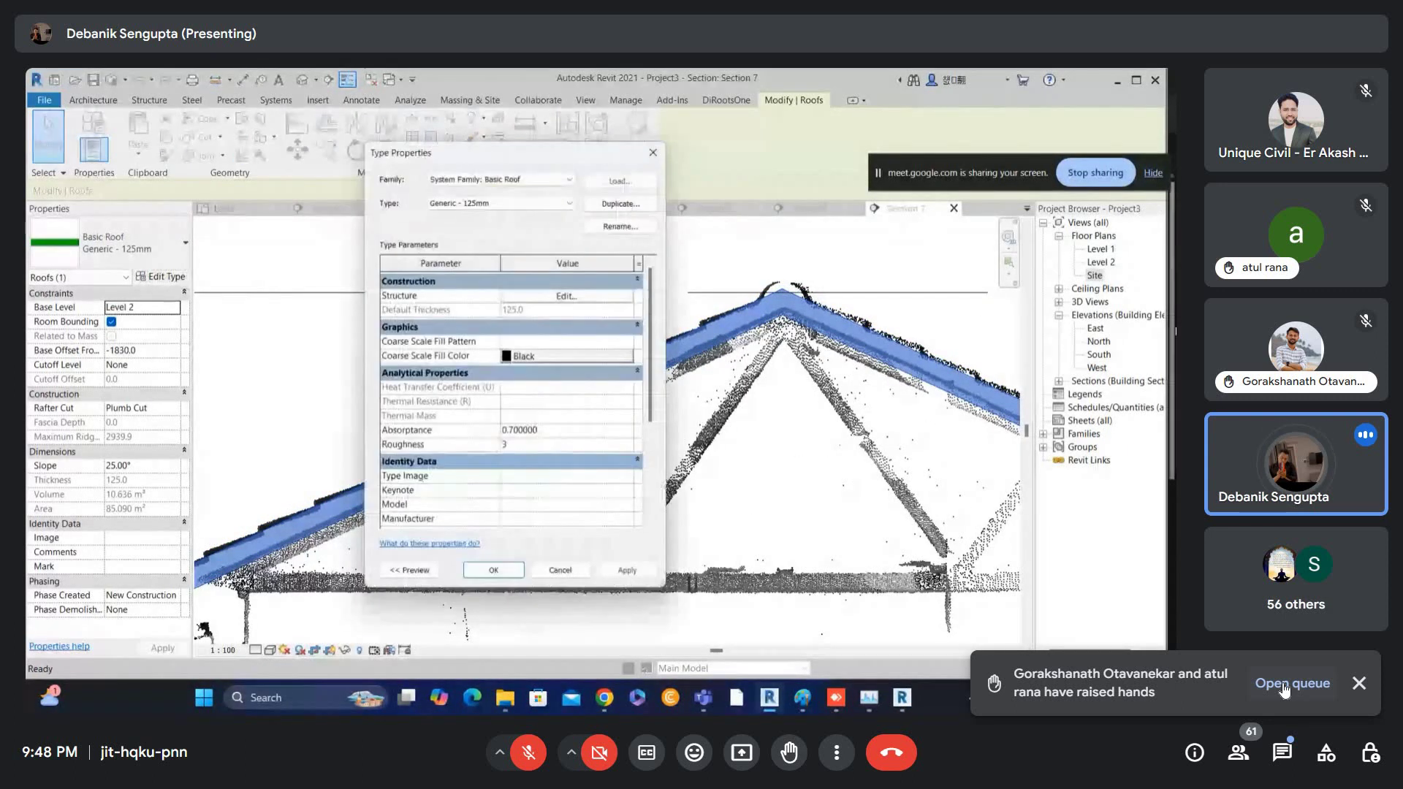
left_click(622, 202)
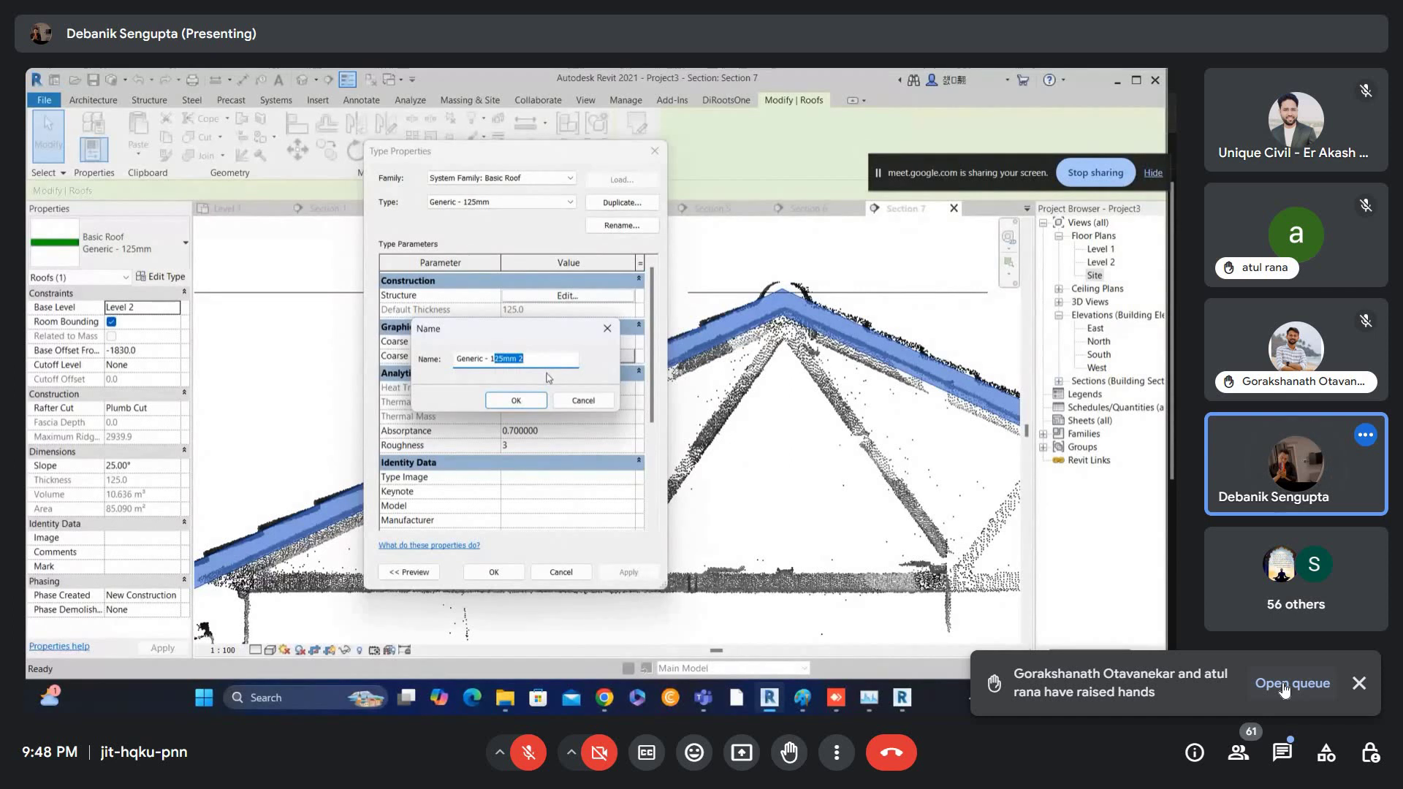
key("Return")
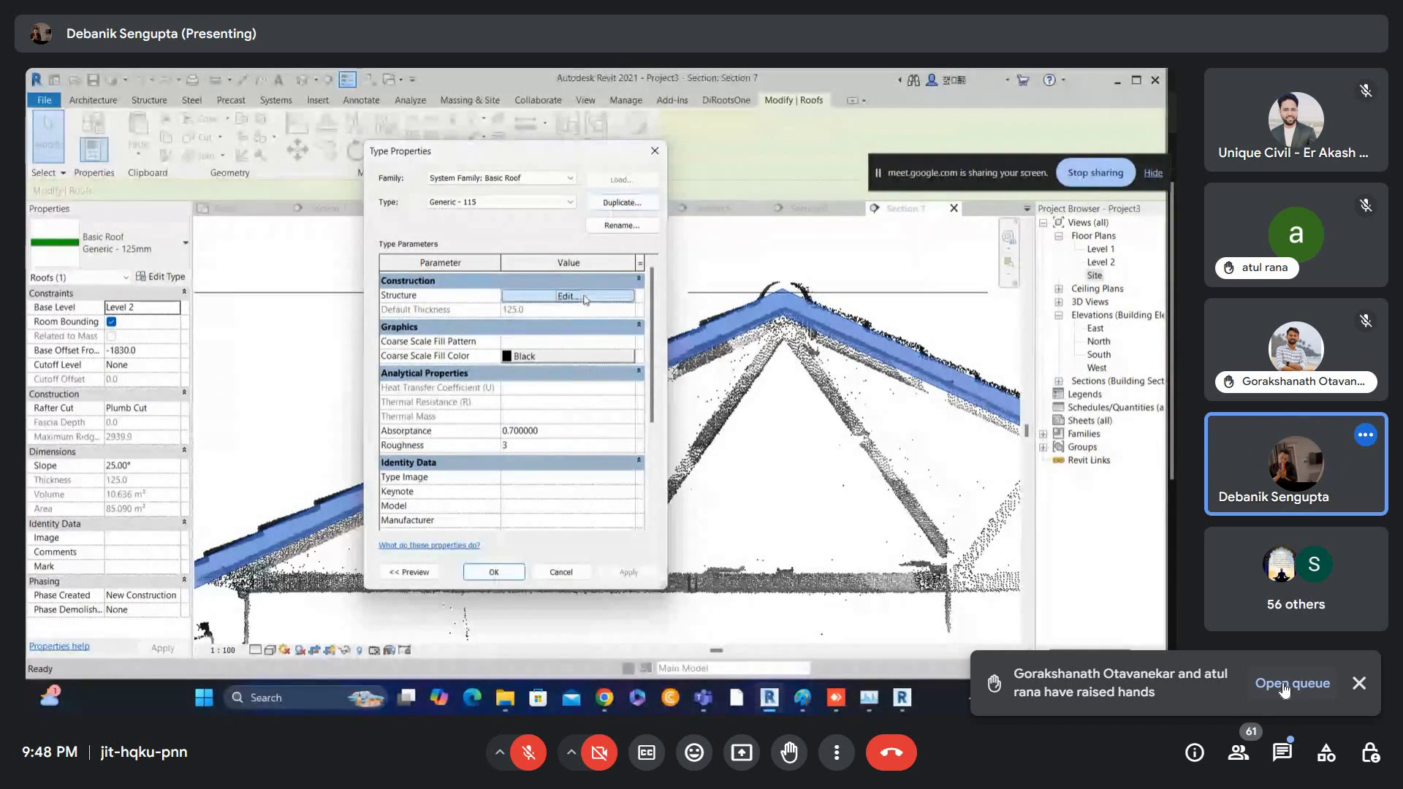
left_click(568, 296)
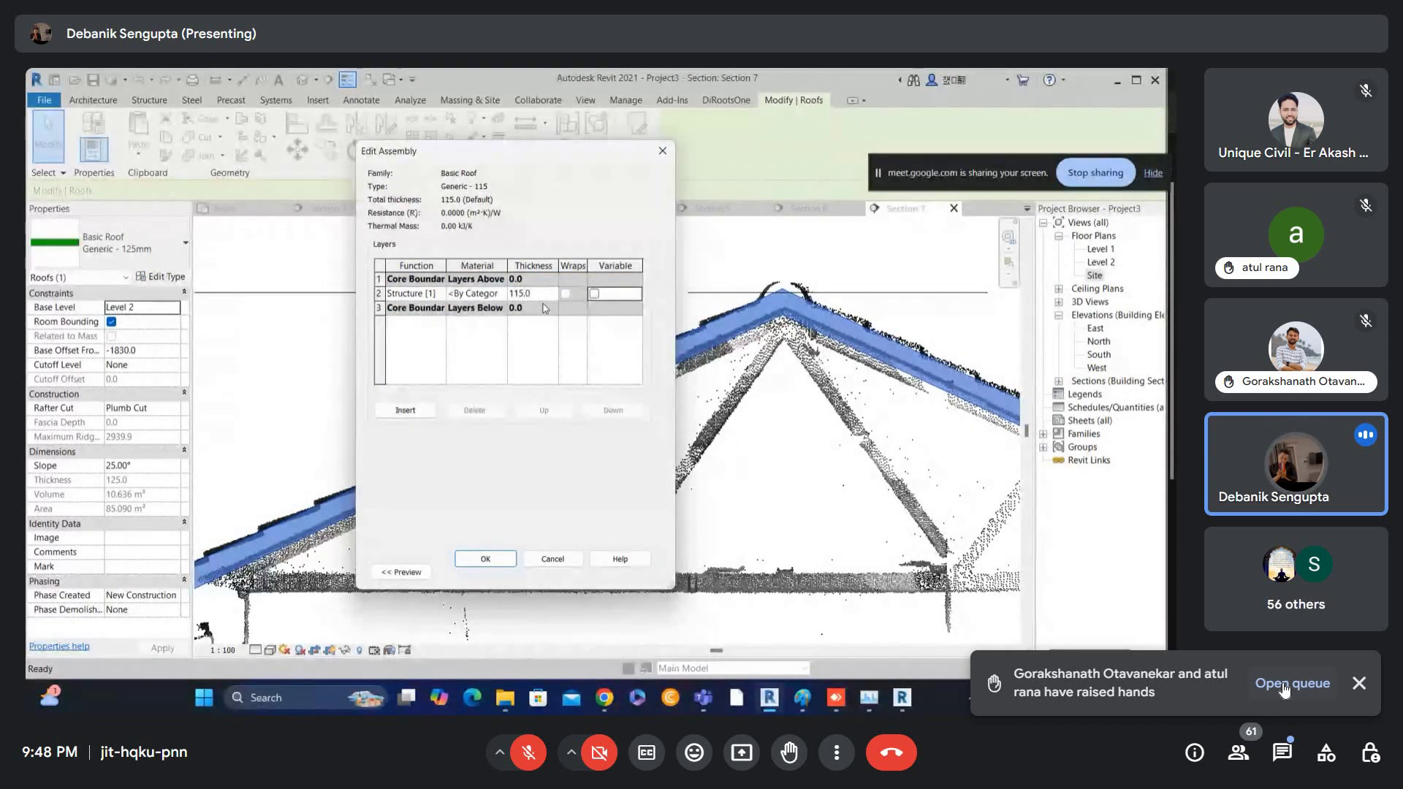
left_click(484, 557)
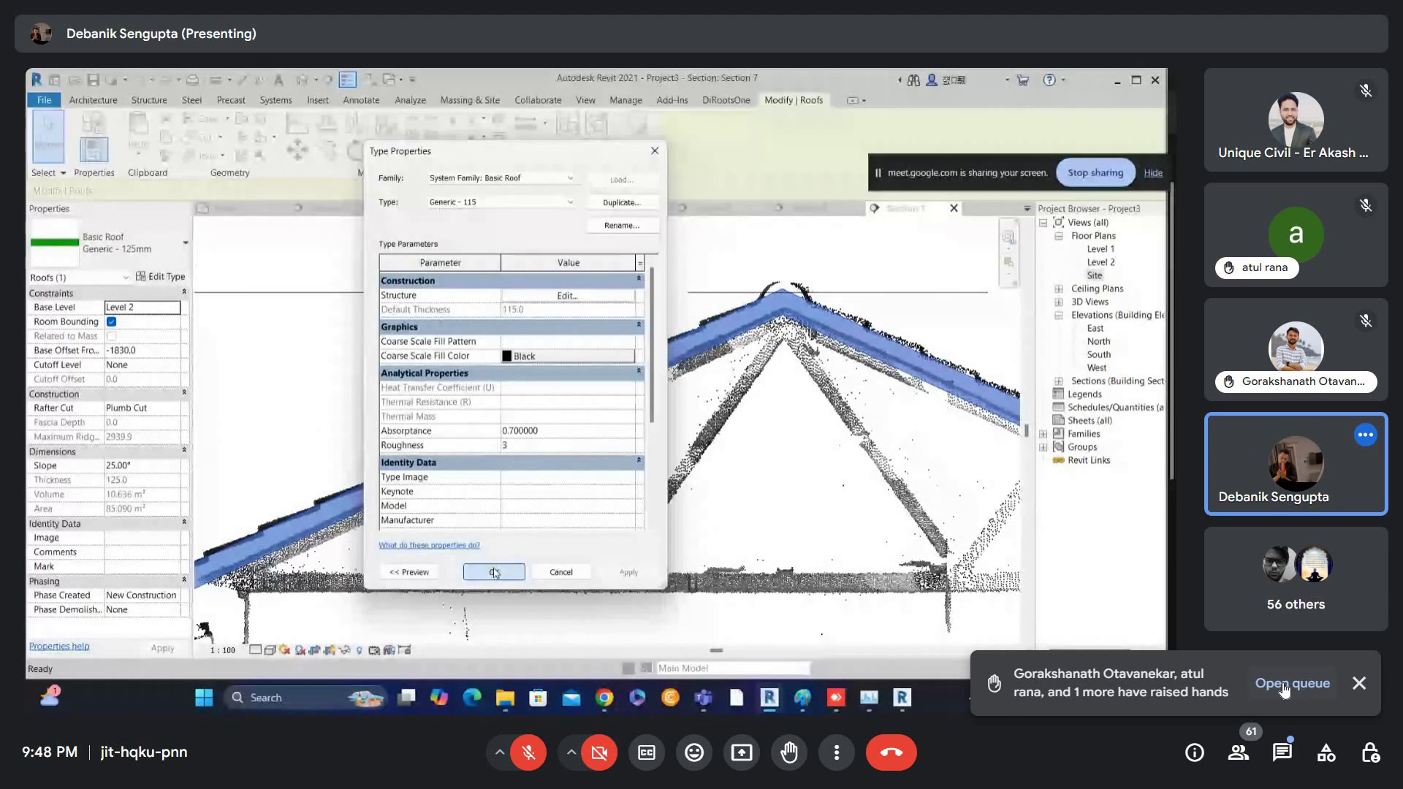
left_click(495, 568)
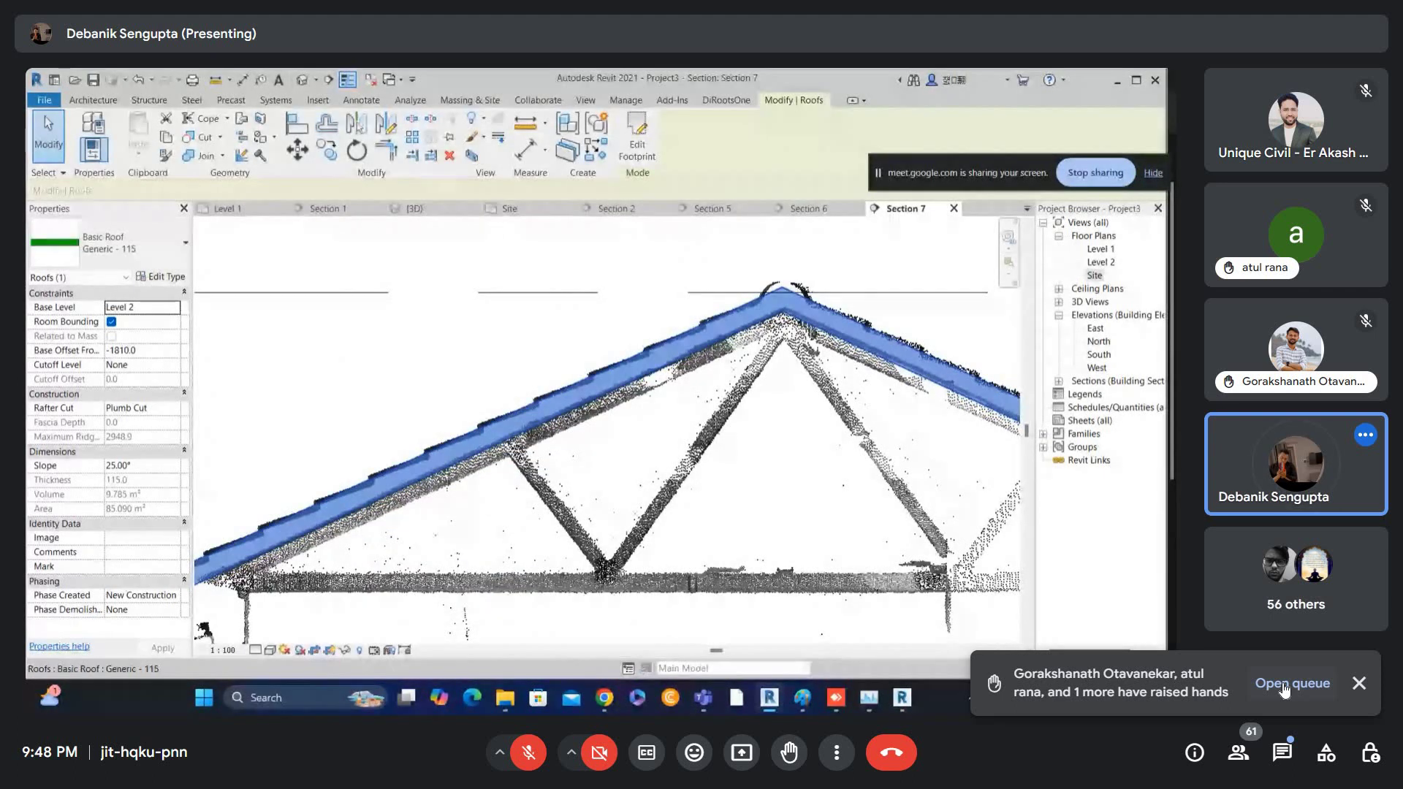
left_click(566, 238)
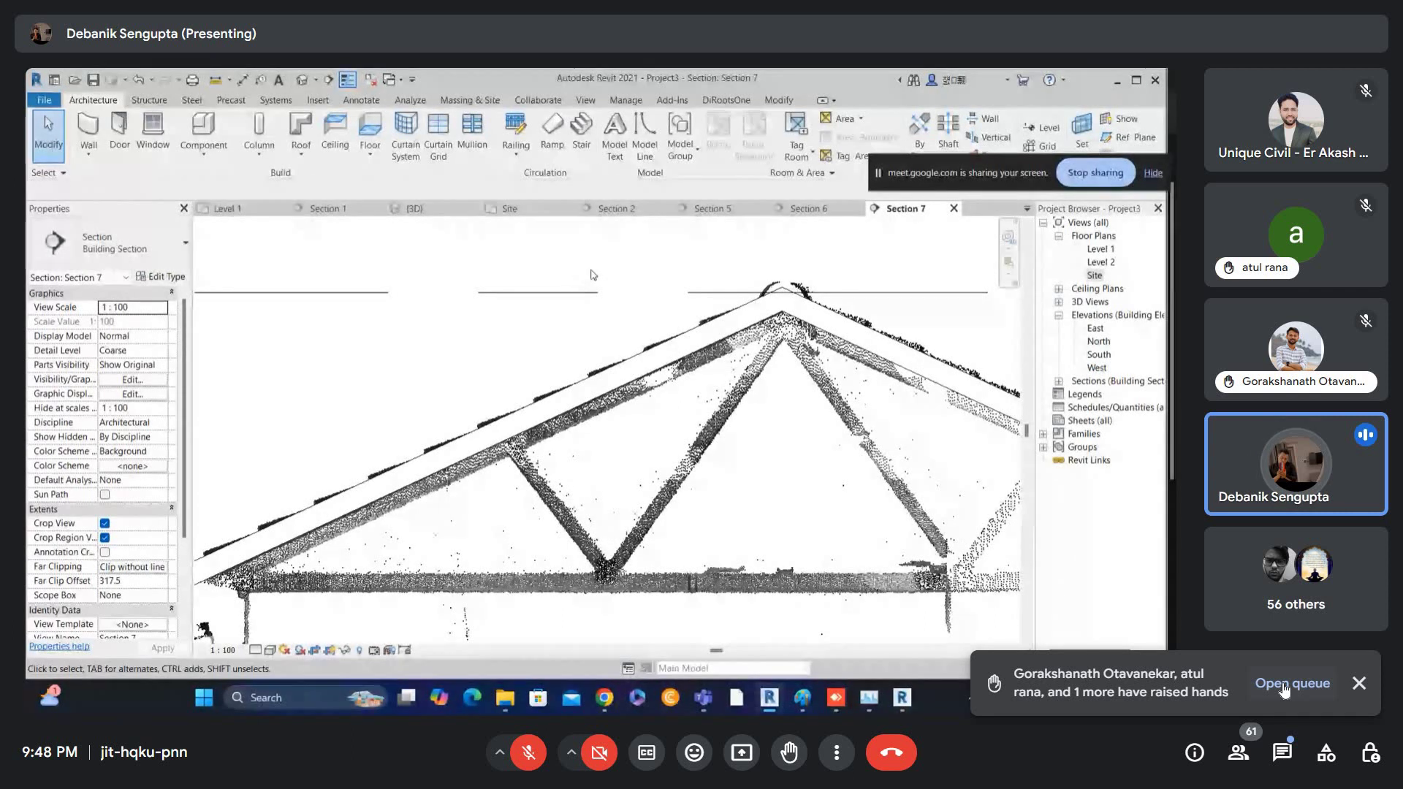
mouse_move(605, 707)
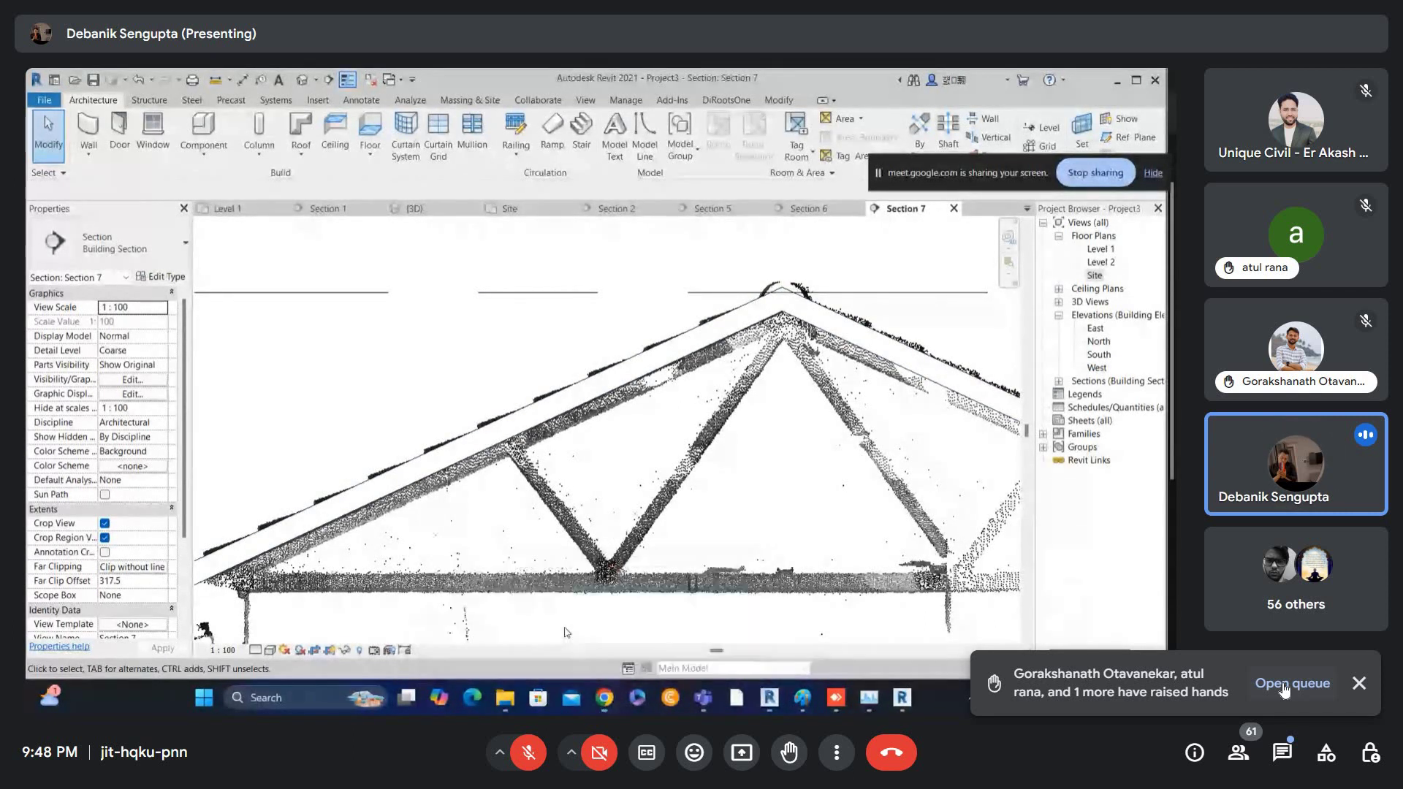
left_click(574, 634)
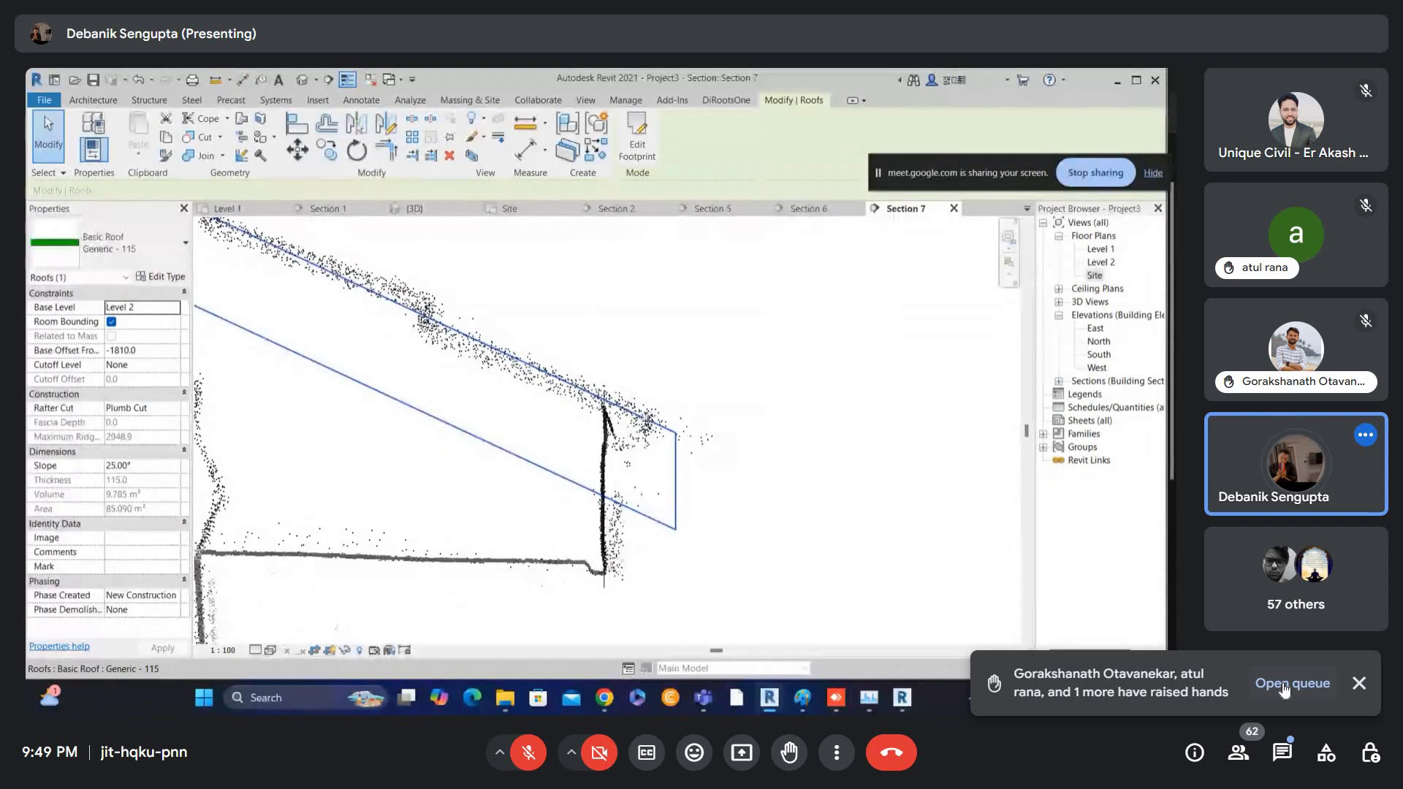
- In the Site plan, edit the roof footprint and offset copies of both eave lines 95 mm inward
double_click(1095, 276)
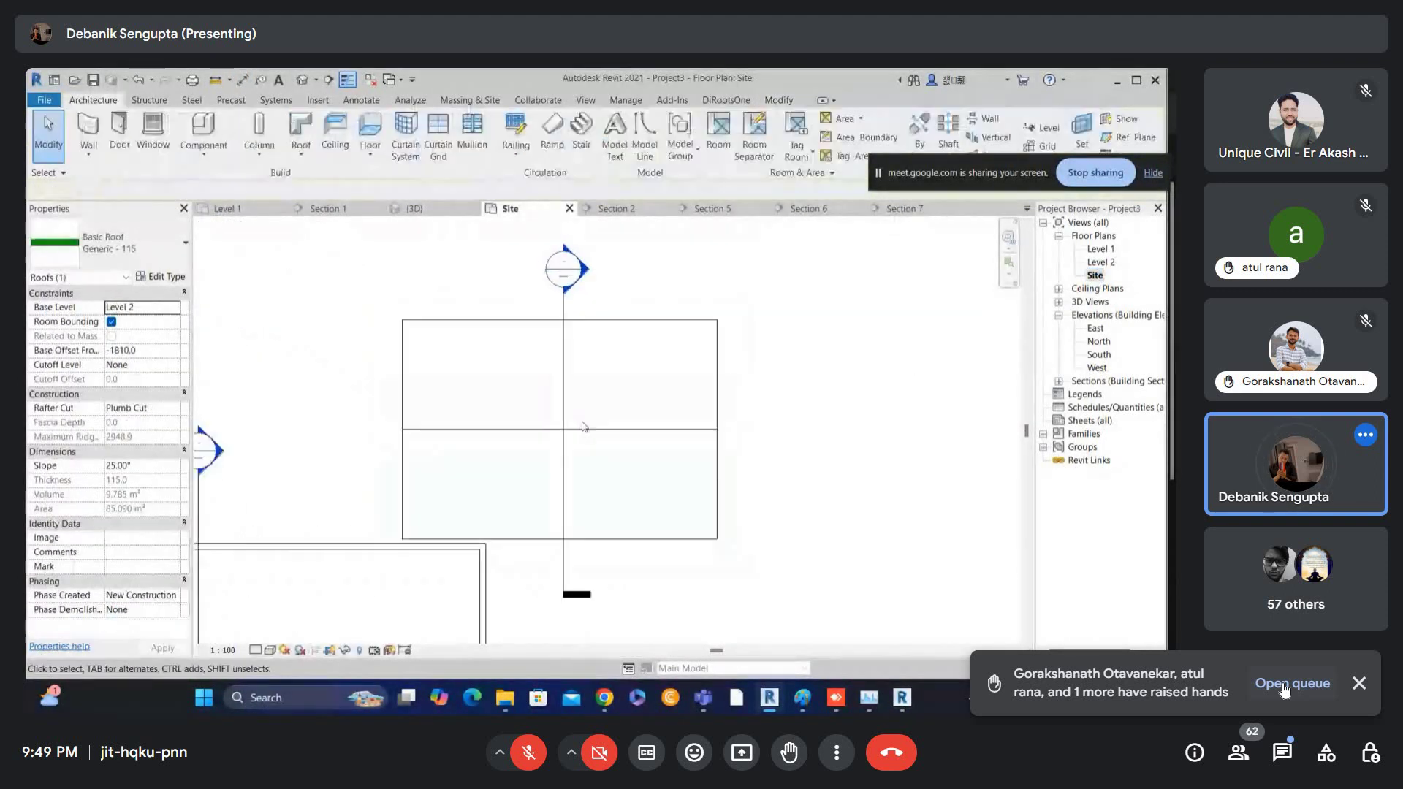
double_click(605, 441)
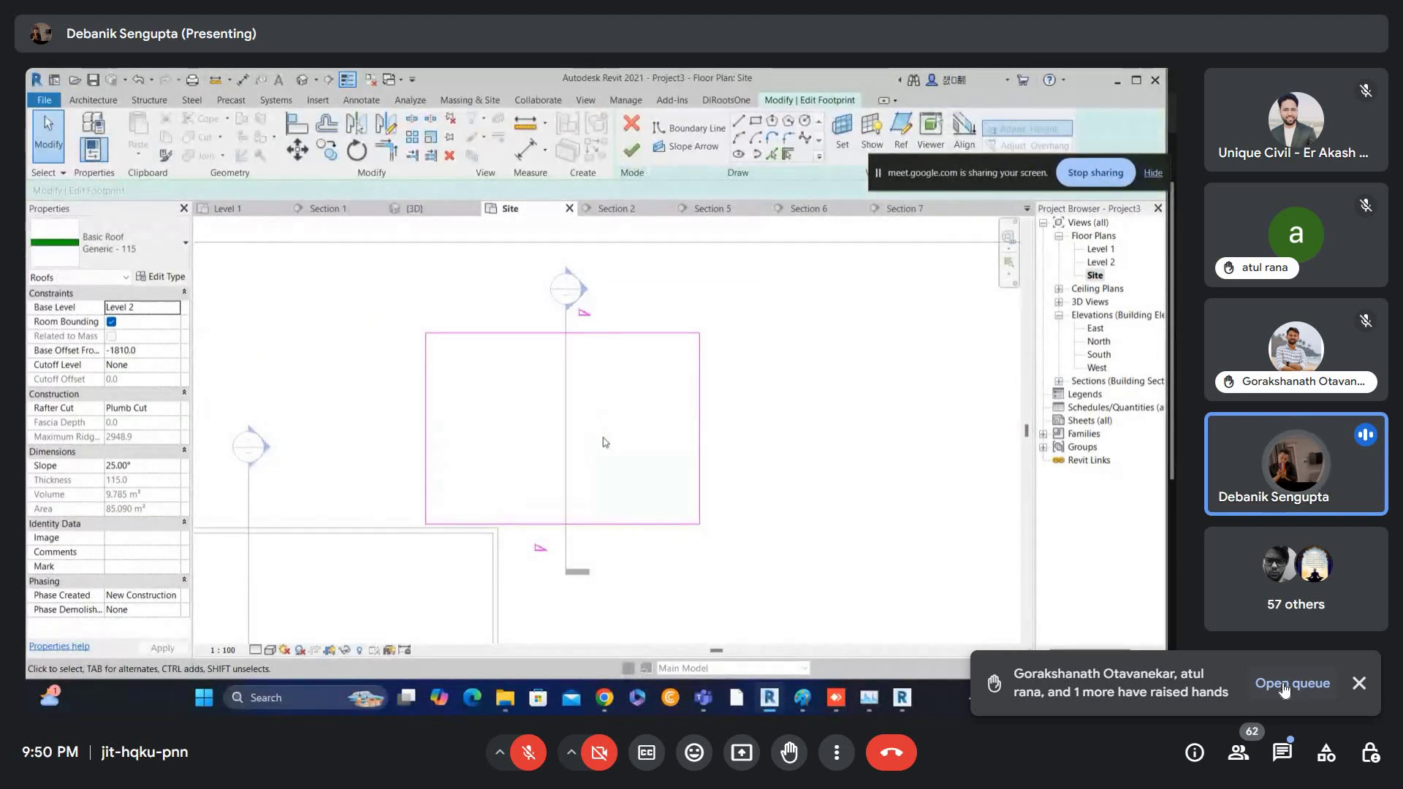
key("o")
key("f")
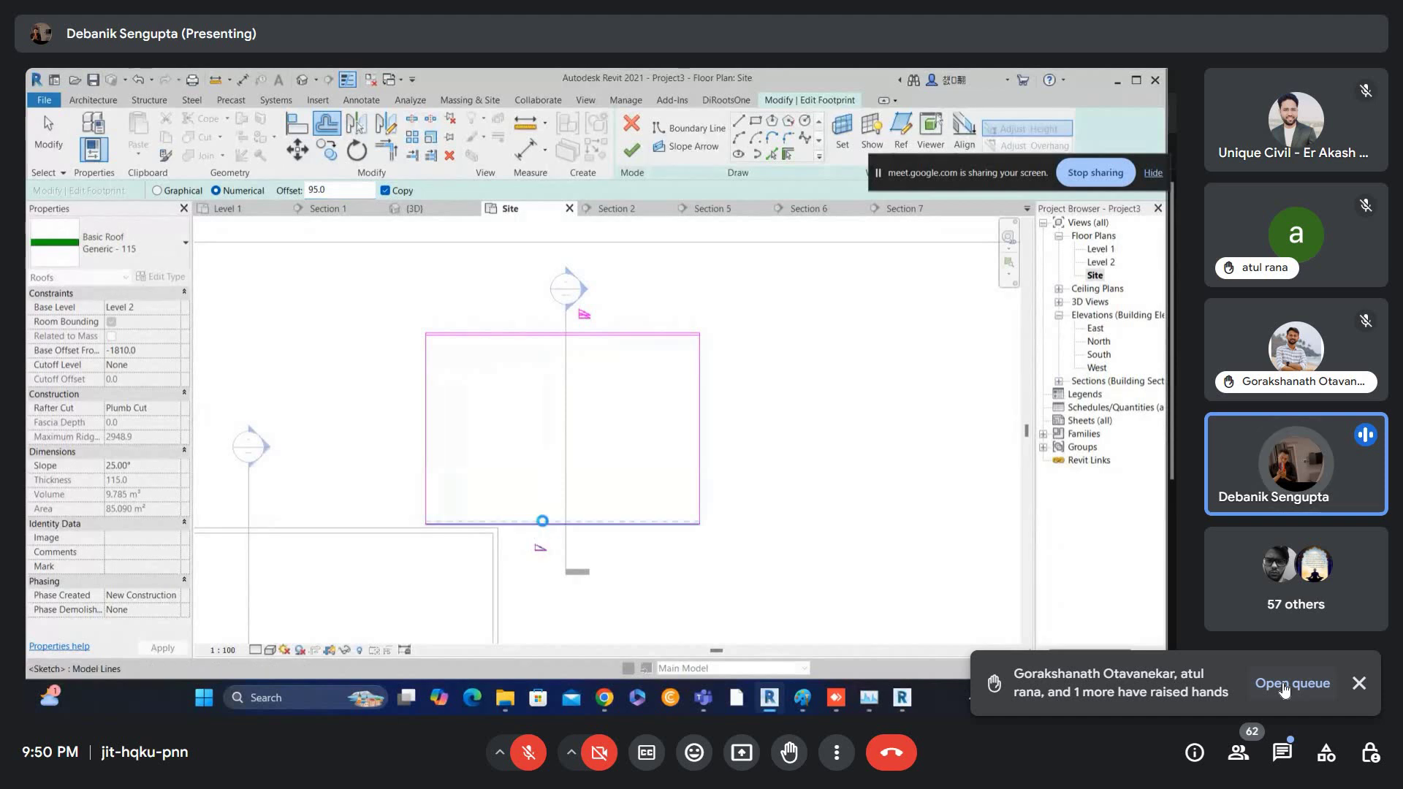
key("Escape")
- Trim the roof footprint's side lines to the two inner eave lines at all four corners
scroll(432, 515, "up", 2)
scroll(431, 516, "up", 2)
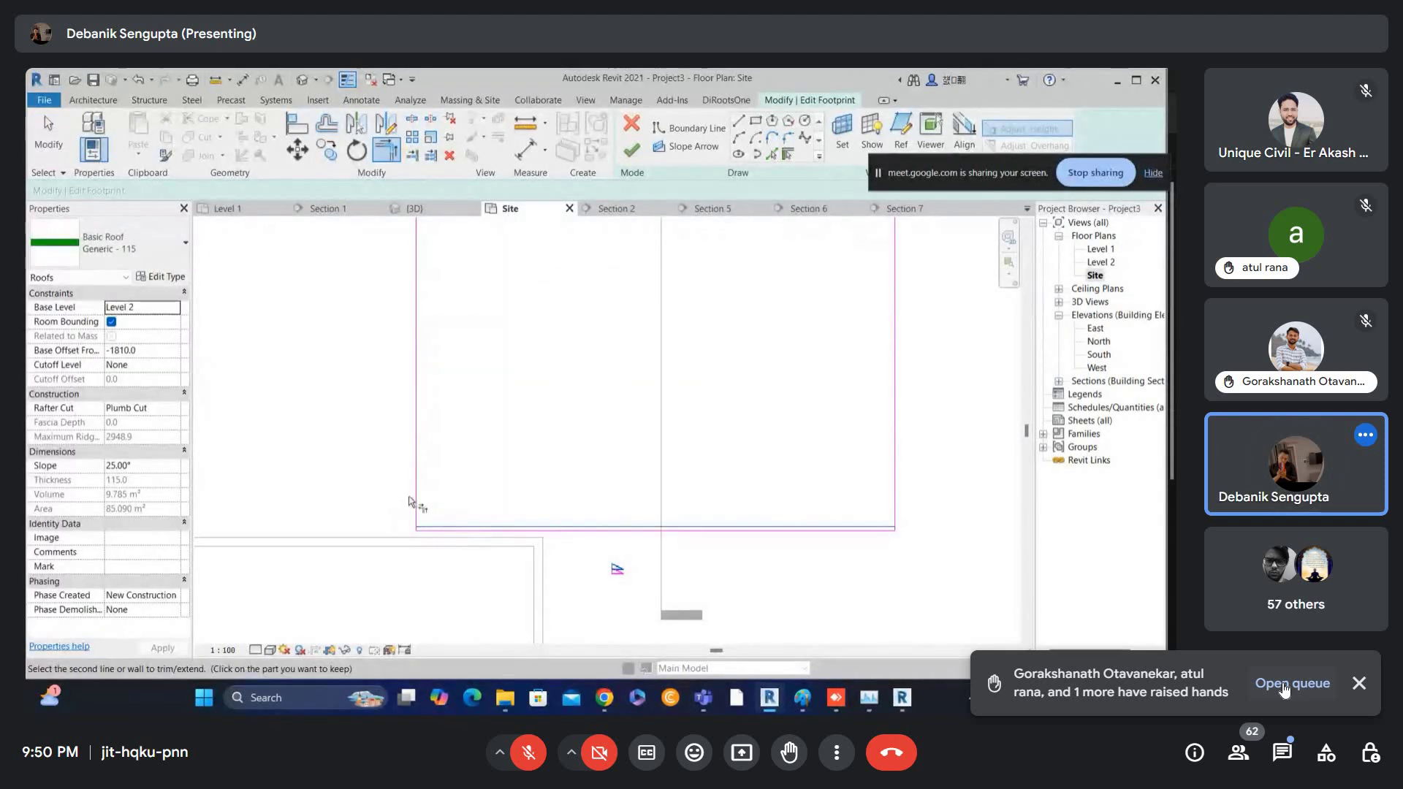
scroll(898, 501, "down", 2)
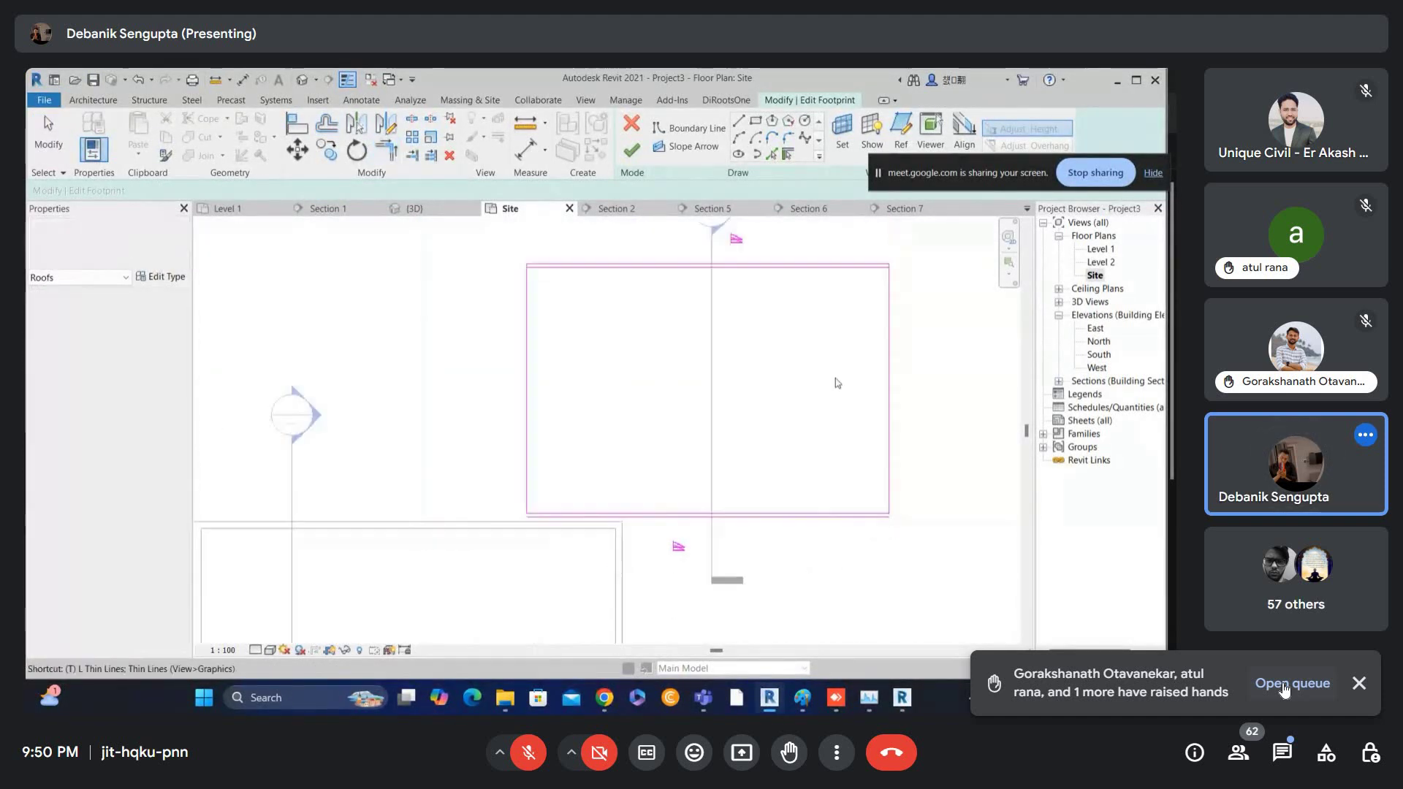
left_click(874, 268)
left_click(889, 278)
left_click(544, 268)
left_click(527, 278)
key("Escape")
- Delete the two original outer eave lines and finish the roof footprint edit
left_click(556, 264)
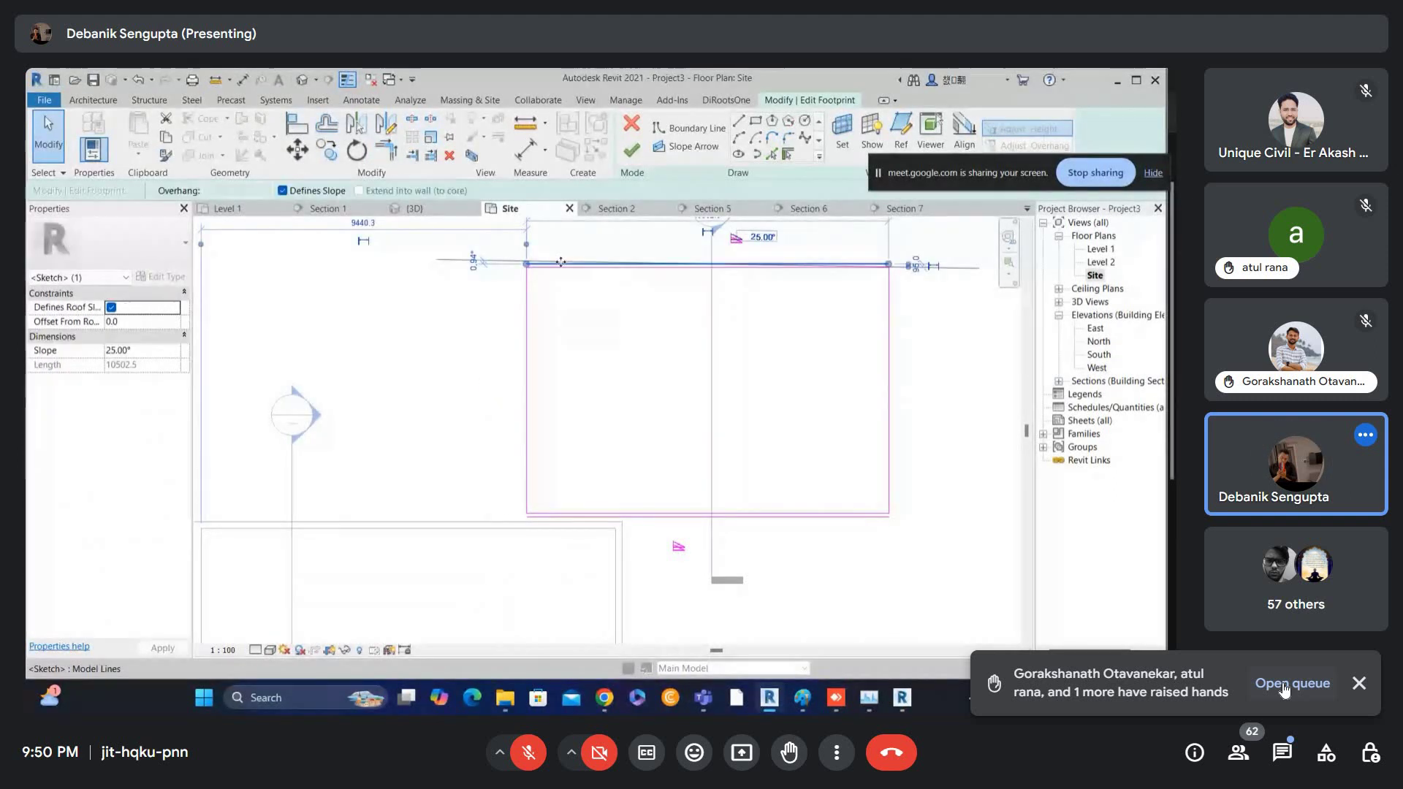
left_click(662, 518)
key("Delete")
left_click(632, 147)
- In Section 7, nudge the roof up to a base offset of -1760 so its top follows the scanned surface
double_click(720, 307)
scroll(575, 423, "down", 2)
left_click(572, 405)
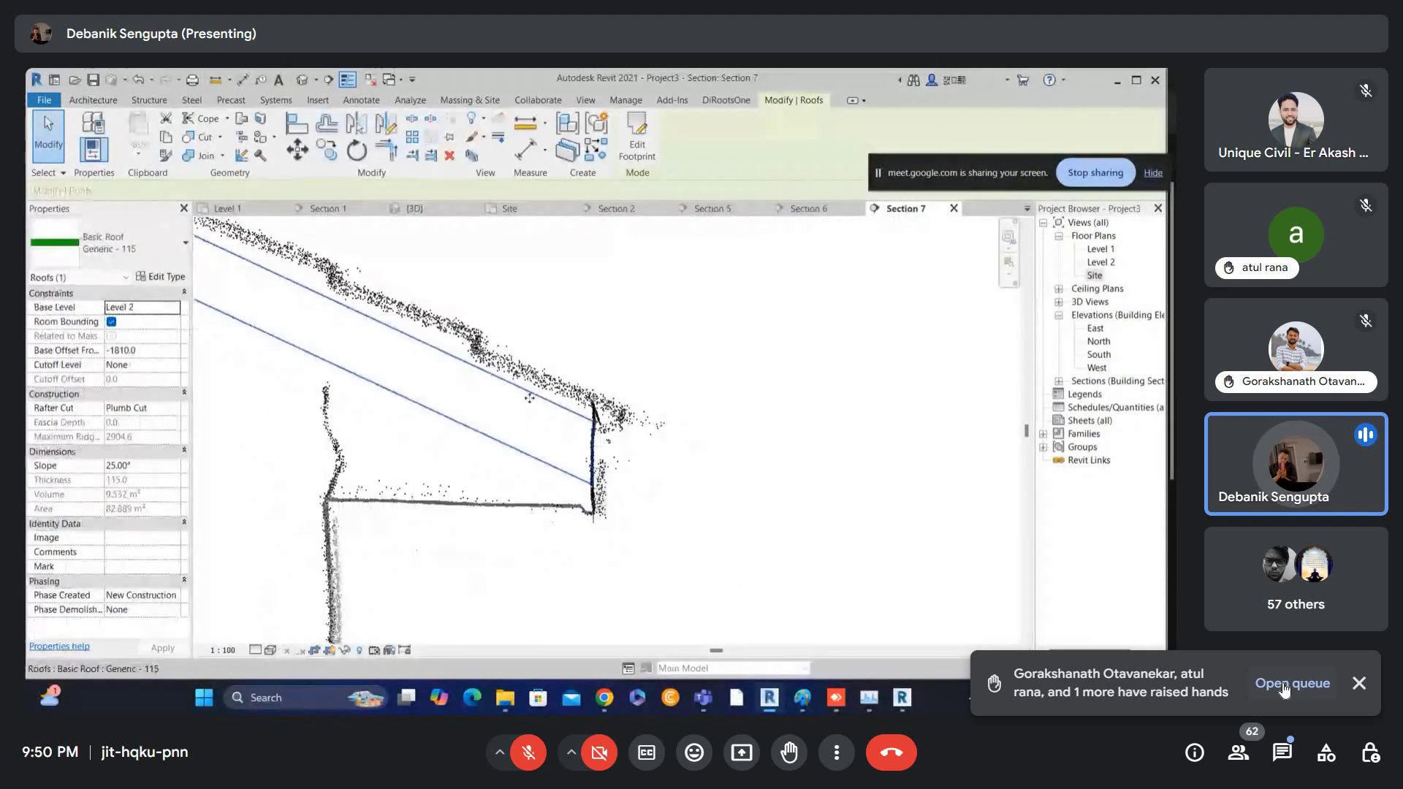
middle_click_drag(548, 391, 856, 456)
key("Up")
key("Up")
key("Up")
key("Up")
key("Up")
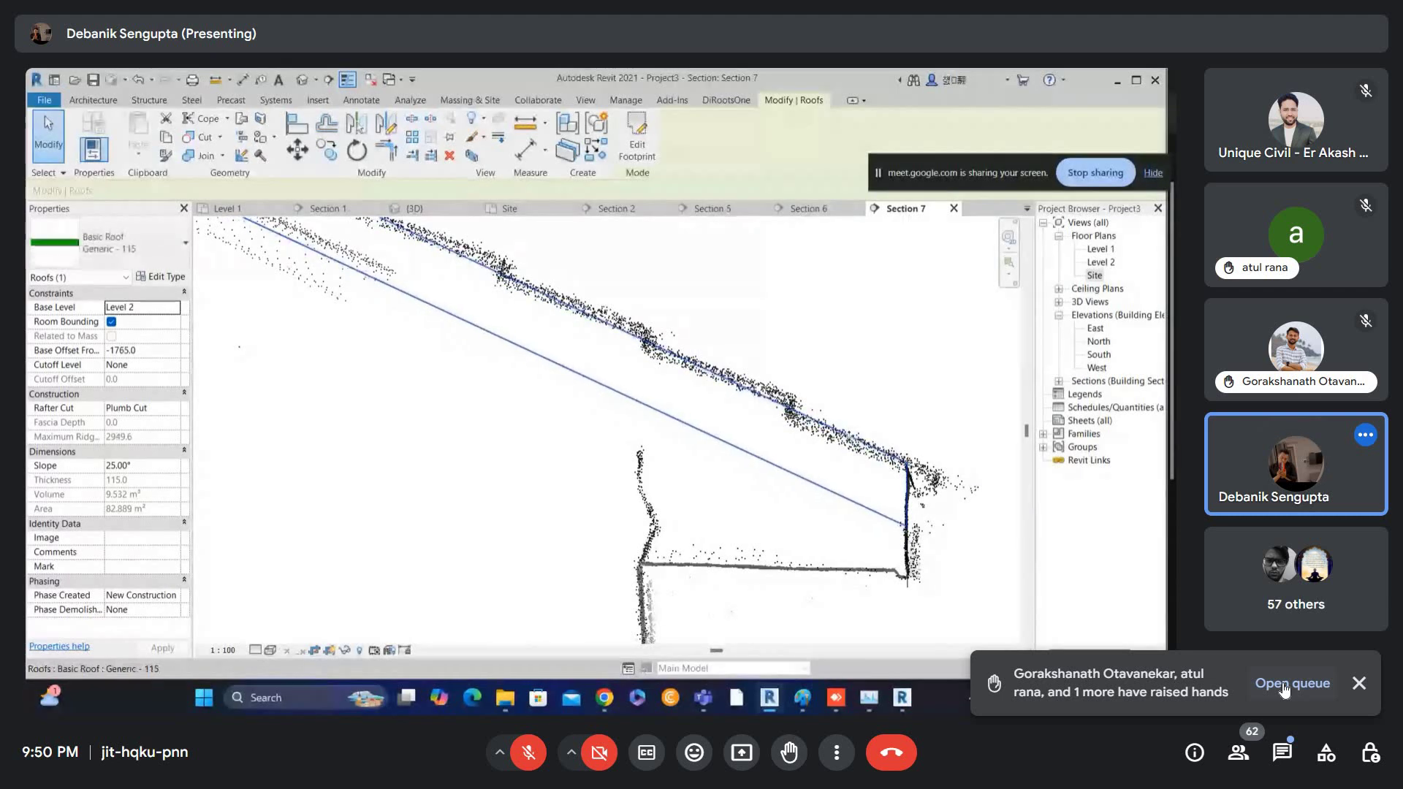
- Measure the scanned roof's thickness perpendicular to the slope with a temporary detail line, without keeping the line
scroll(857, 457, "down", 2)
middle_click_drag(567, 398, 968, 470)
scroll(701, 359, "up", 3)
key("Escape")
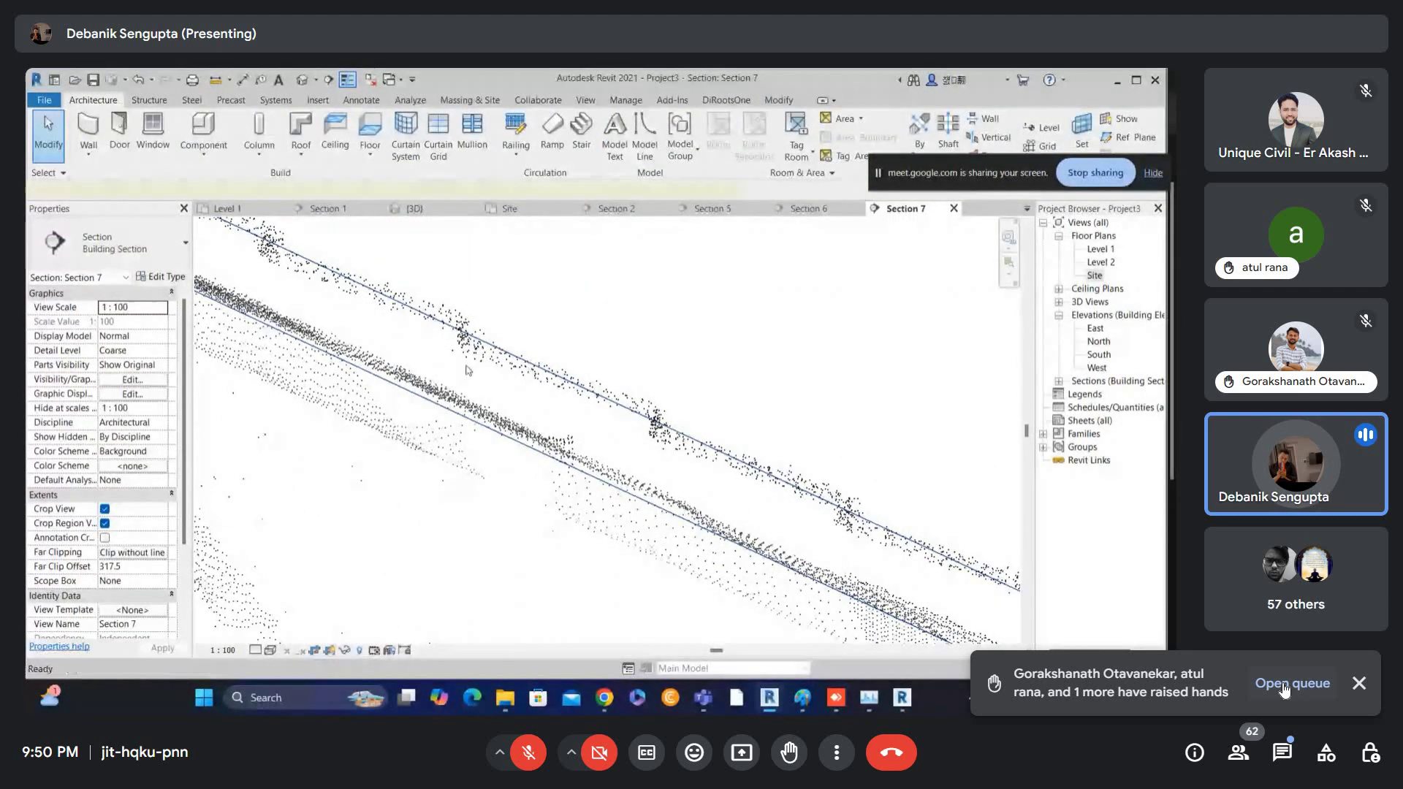
key("d")
key("l")
left_click(449, 401)
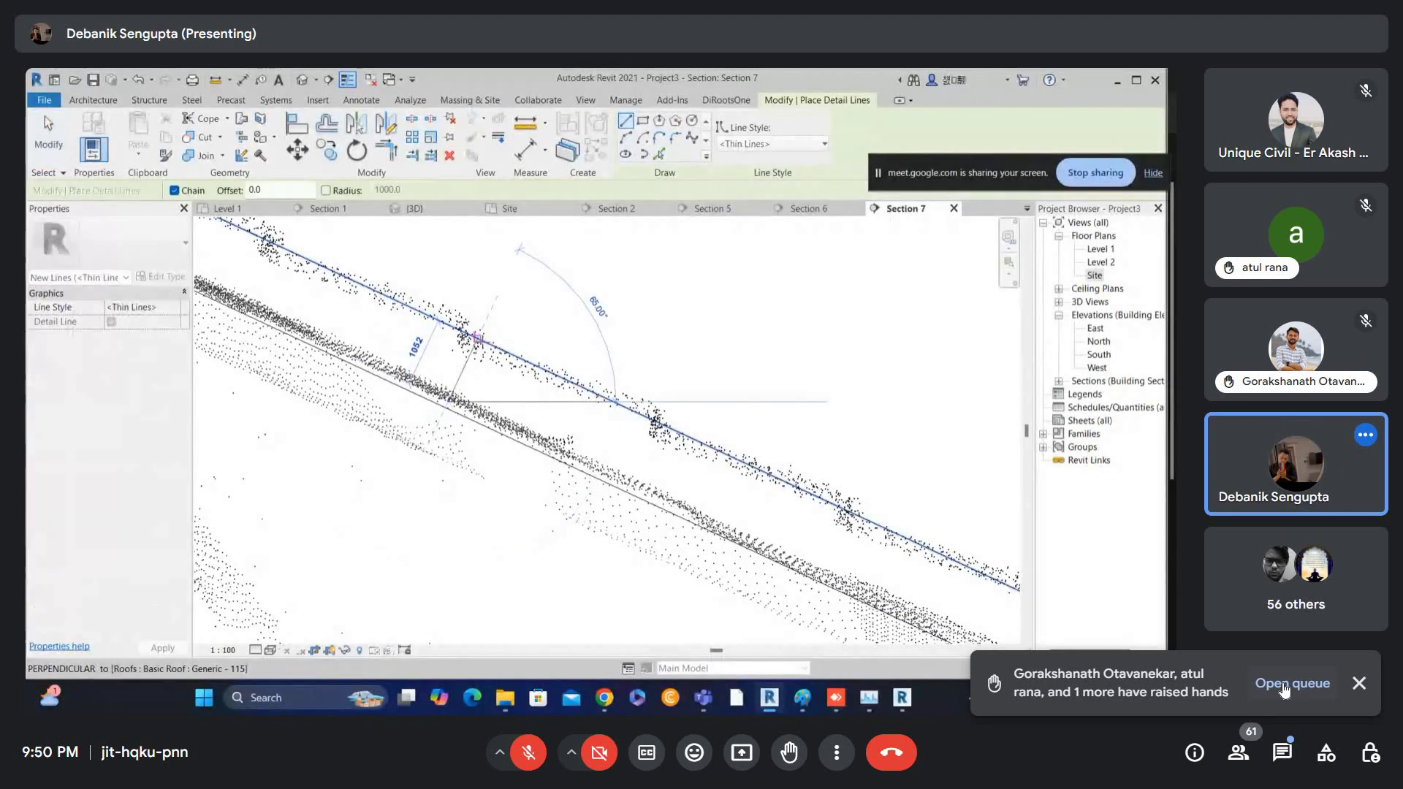
key("Escape")
key("Escape")
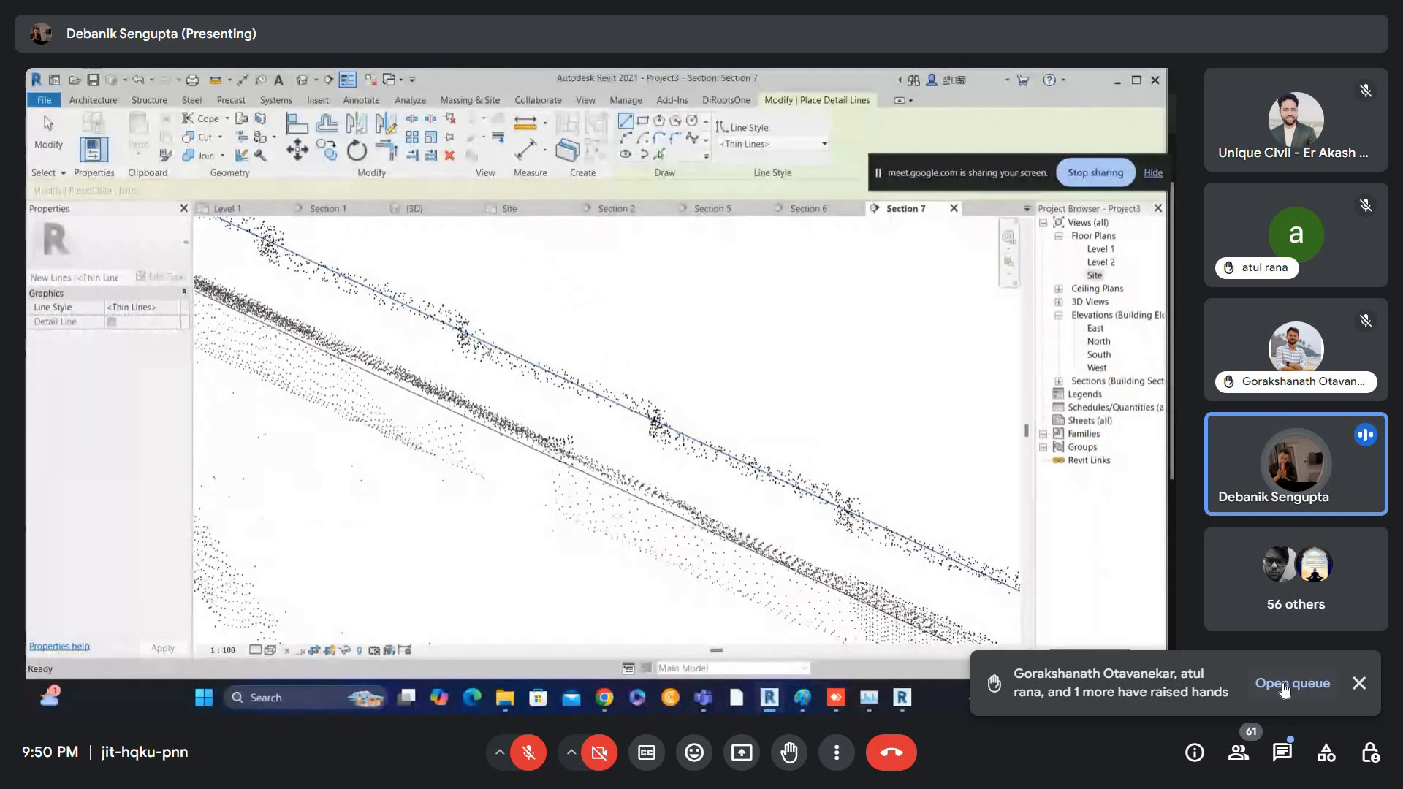
- Duplicate the selected roof's type as Generic - 100
left_click(483, 341)
left_click(159, 276)
left_click(622, 203)
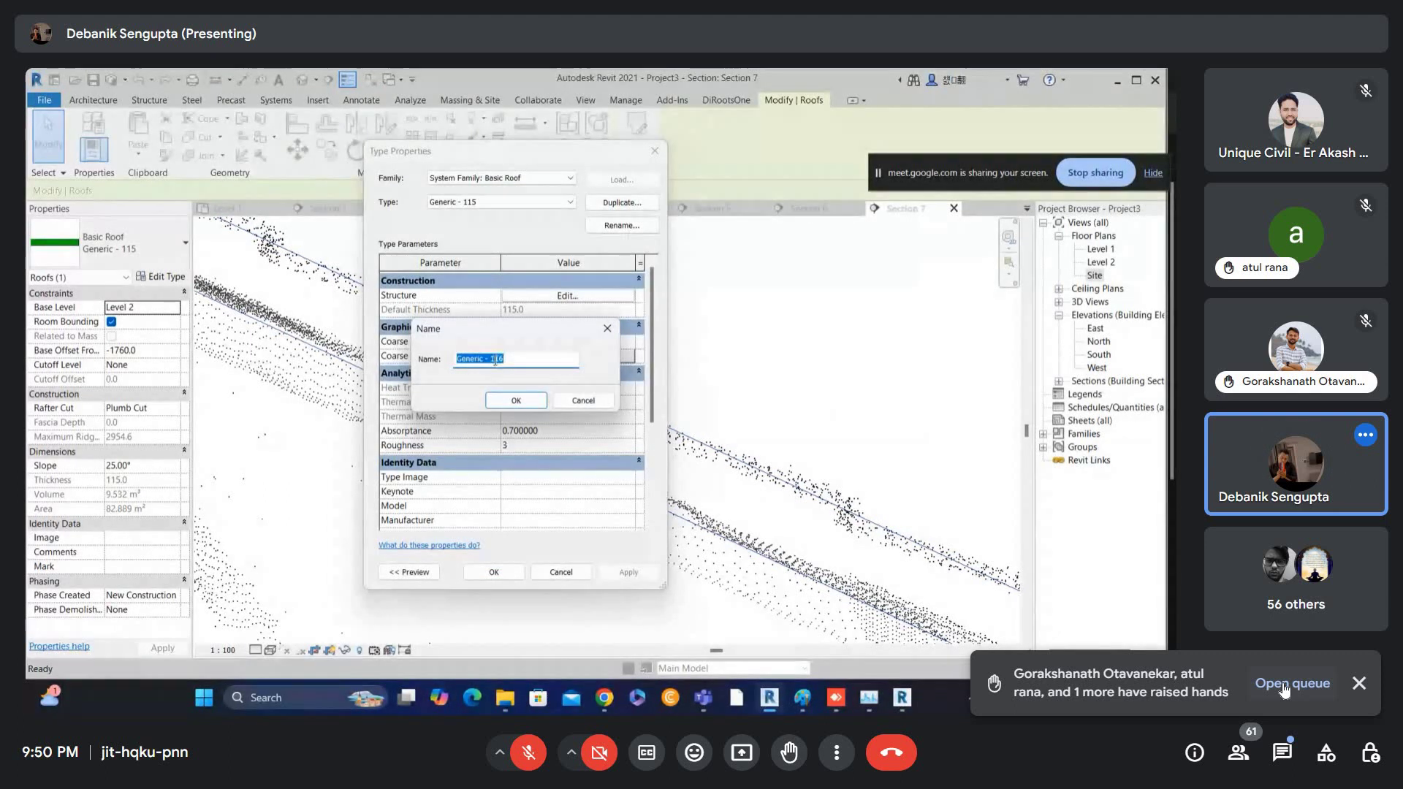
type("0")
key("Return")
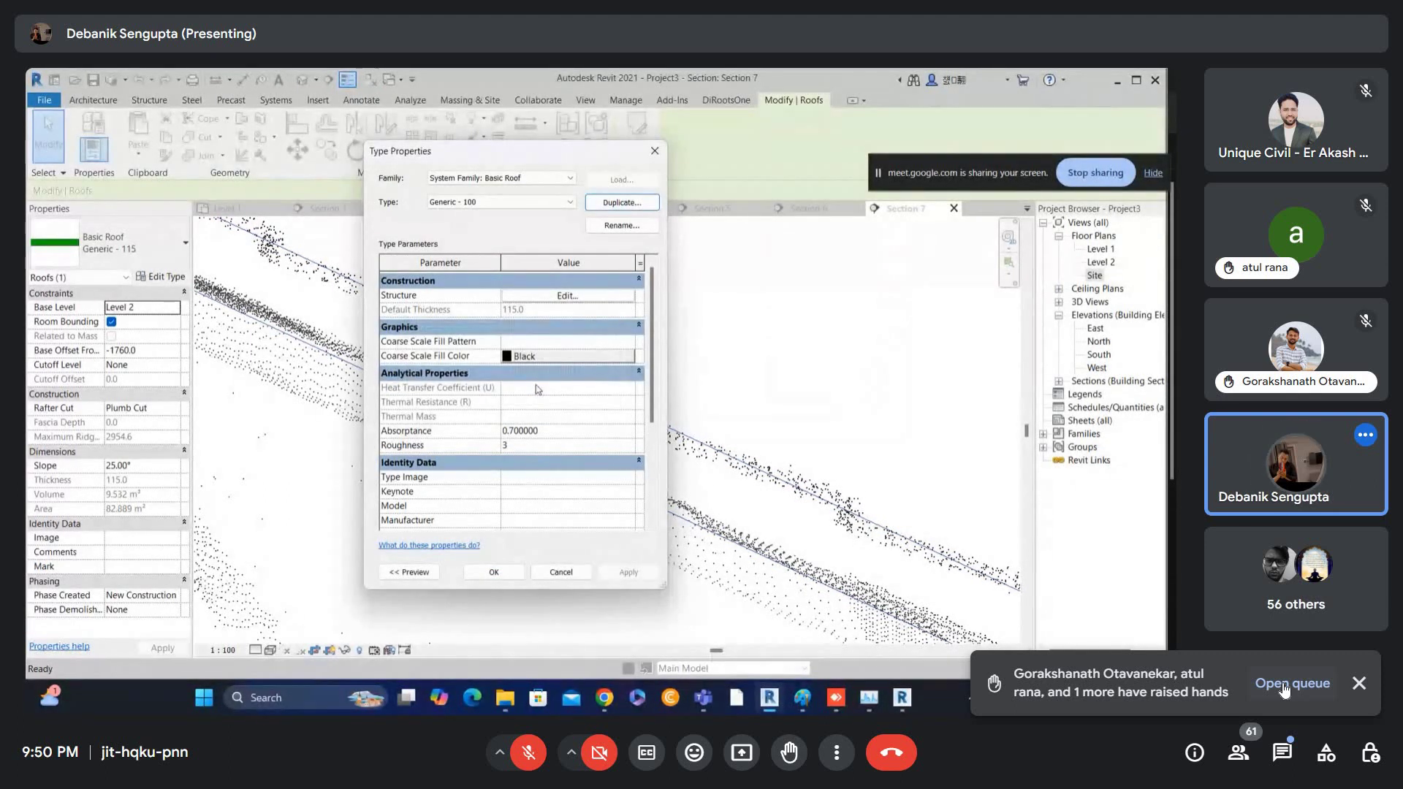
- Set the Generic - 100 roof type's structure layer thickness to 100 mm
left_click(573, 296)
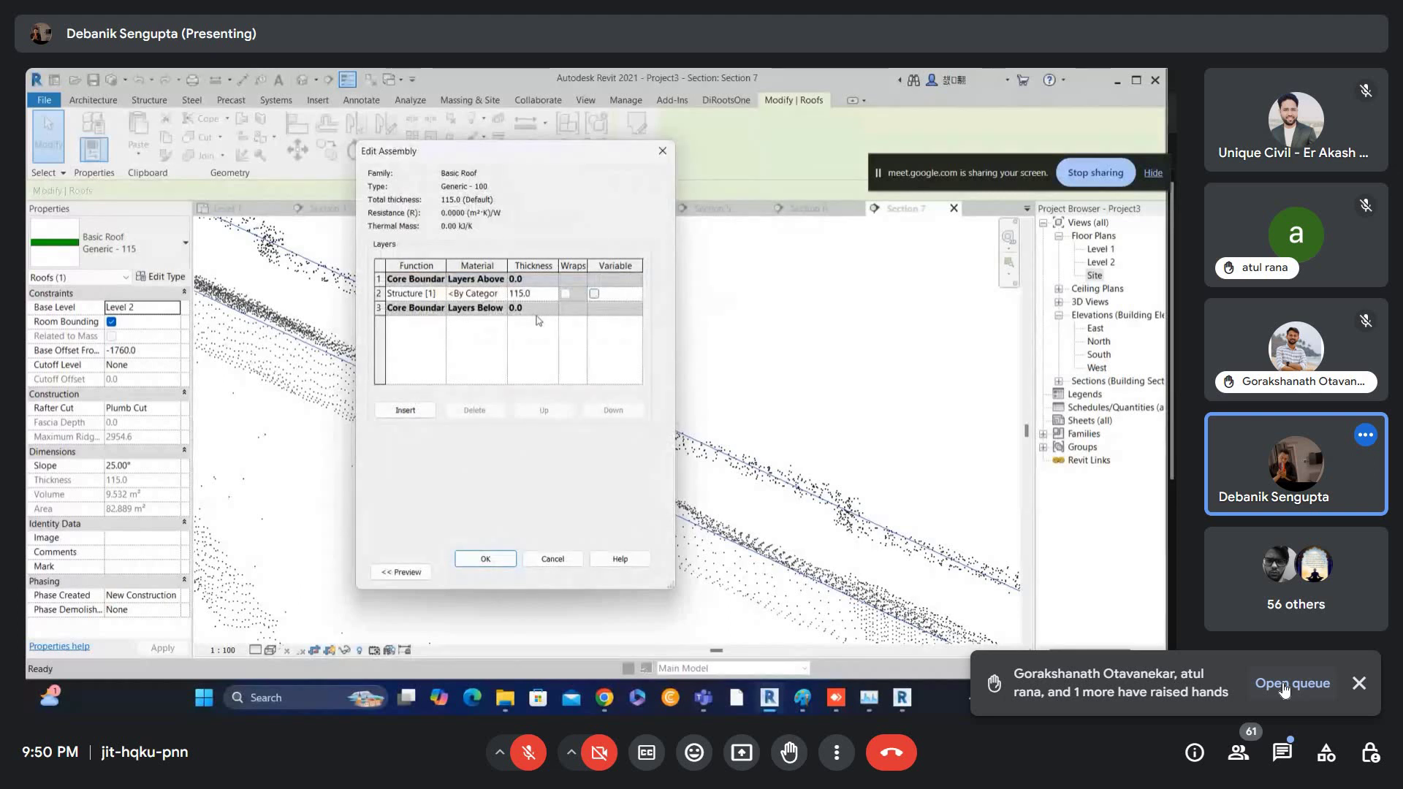
key("BackSpace")
key("BackSpace")
key("BackSpace")
key("BackSpace")
type("00")
key("Tab")
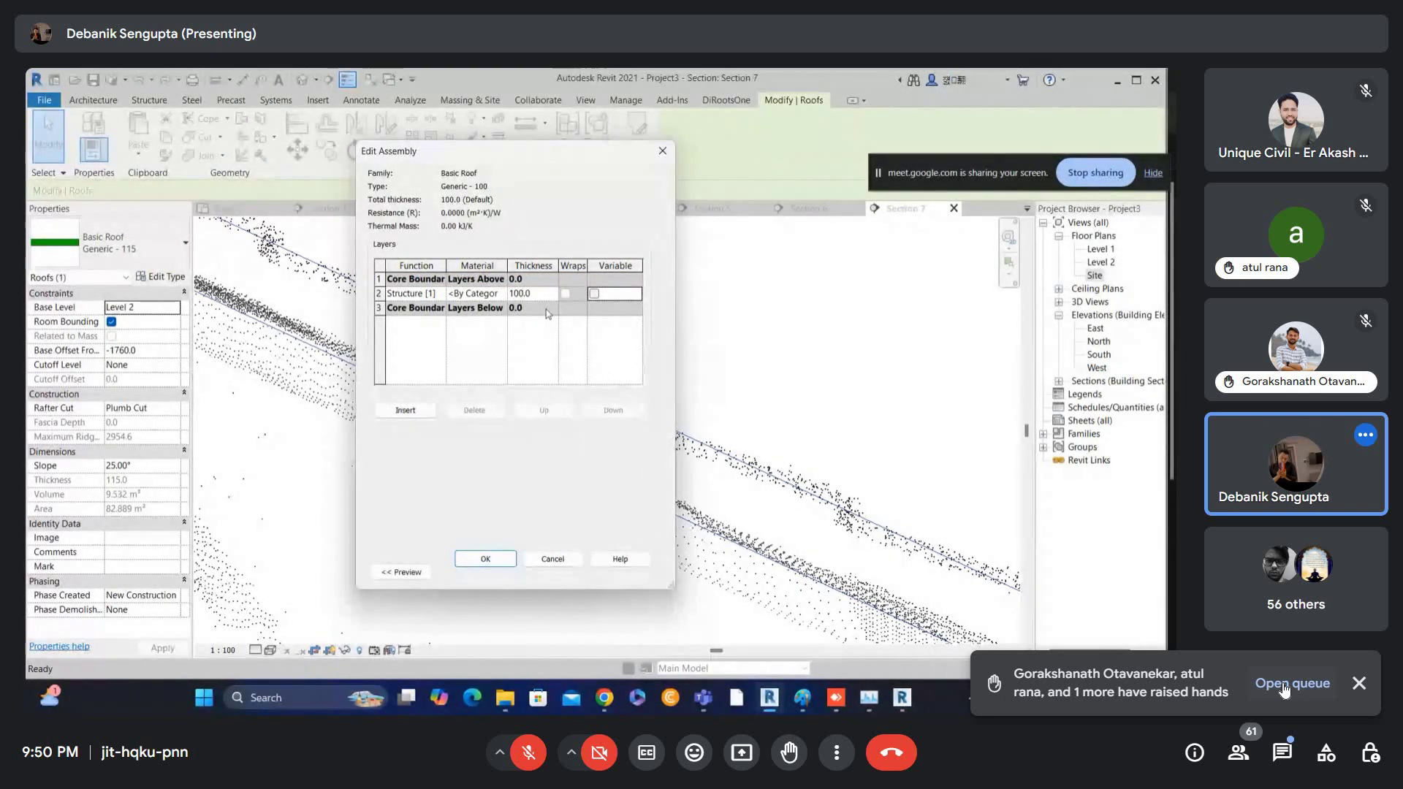
left_click(479, 561)
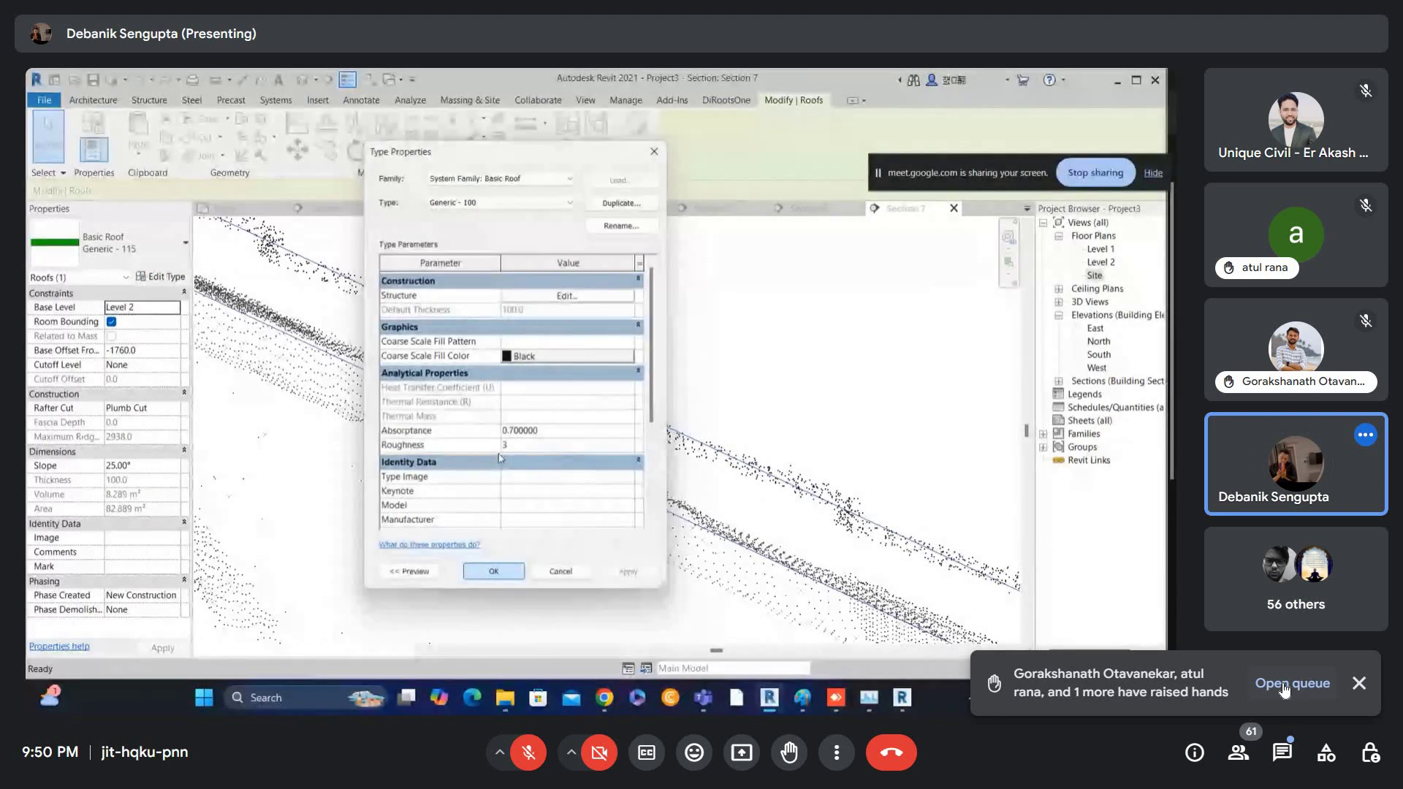
left_click(485, 567)
- Nudge the roof up to a base offset of -1745 and check its fit with the scan at the eave
key("Up")
key("Up")
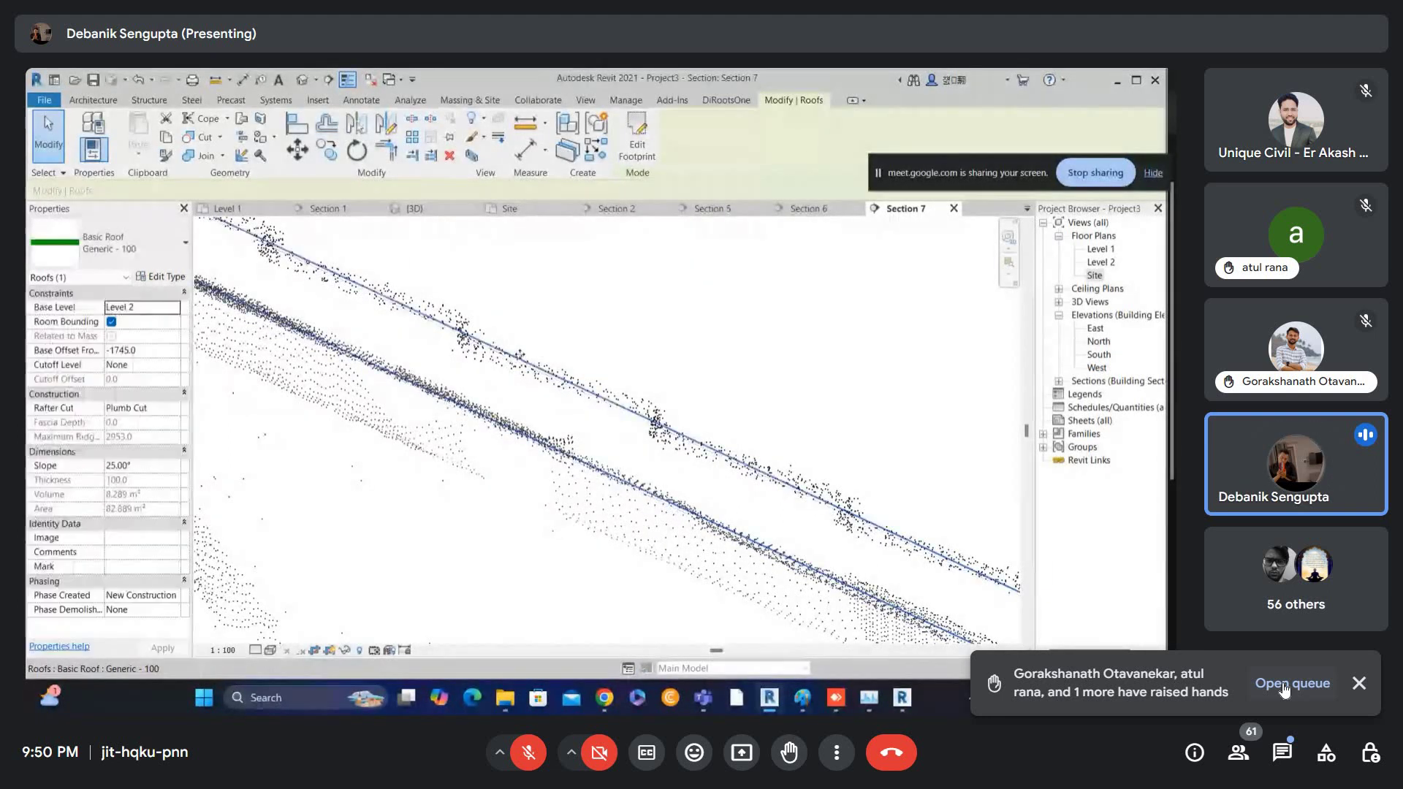
scroll(611, 306, "down", 1)
scroll(705, 285, "down", 5)
middle_click_drag(524, 386, 568, 414)
scroll(511, 369, "down", 2)
middle_click_drag(296, 512, 540, 389)
scroll(410, 395, "up", 5)
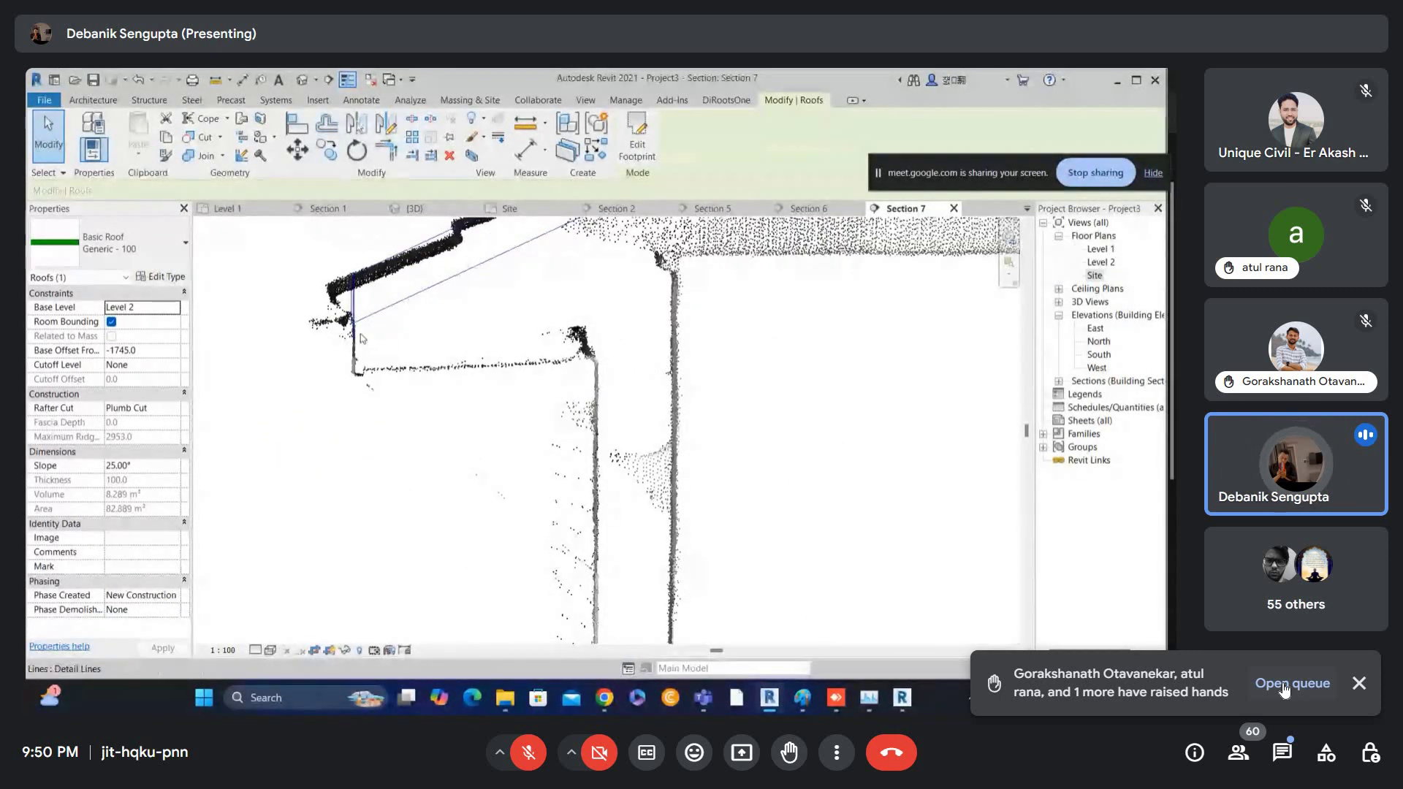
scroll(363, 312, "down", 1)
key("Escape")
- Check the roof in the 3D view and open the Level 1 floor plan
left_click(303, 81)
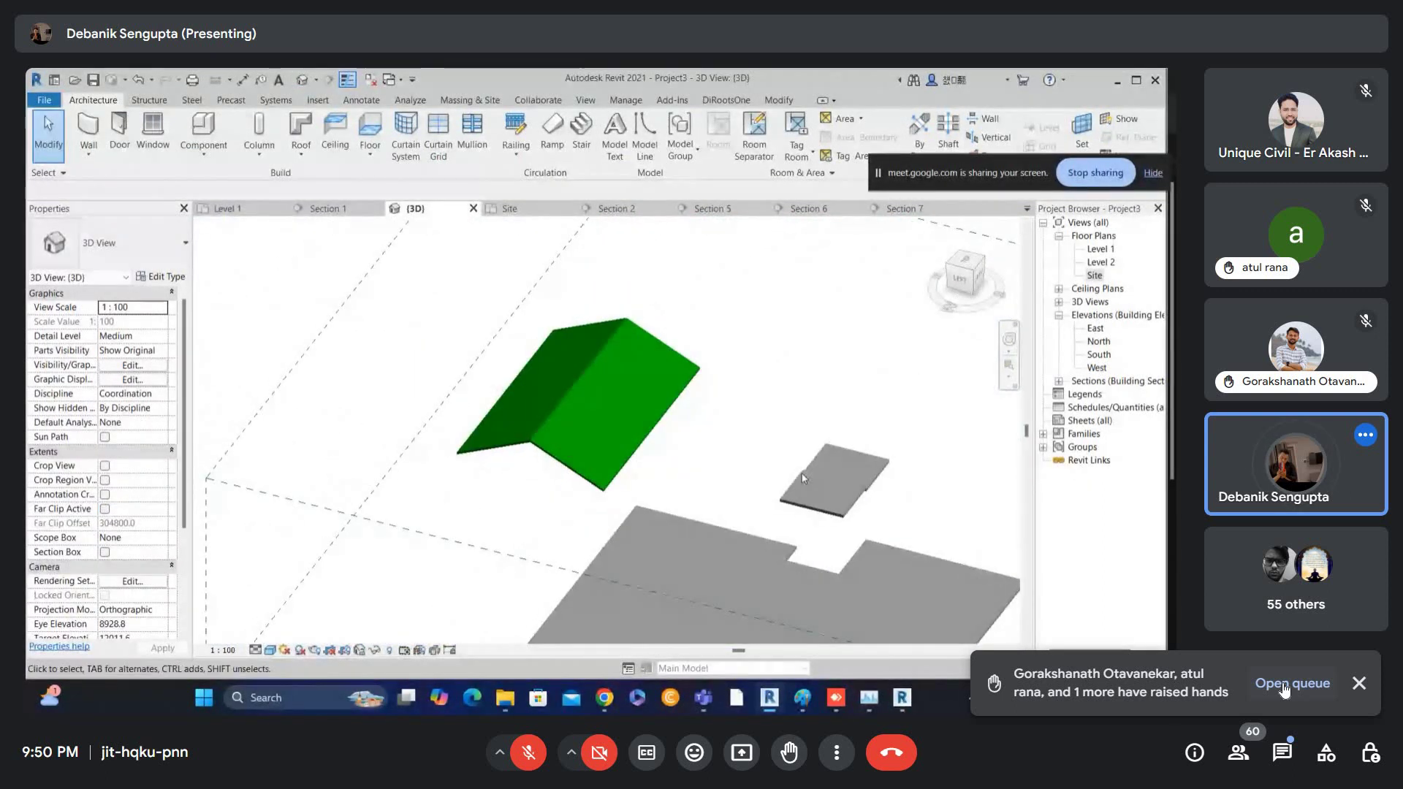
double_click(1105, 250)
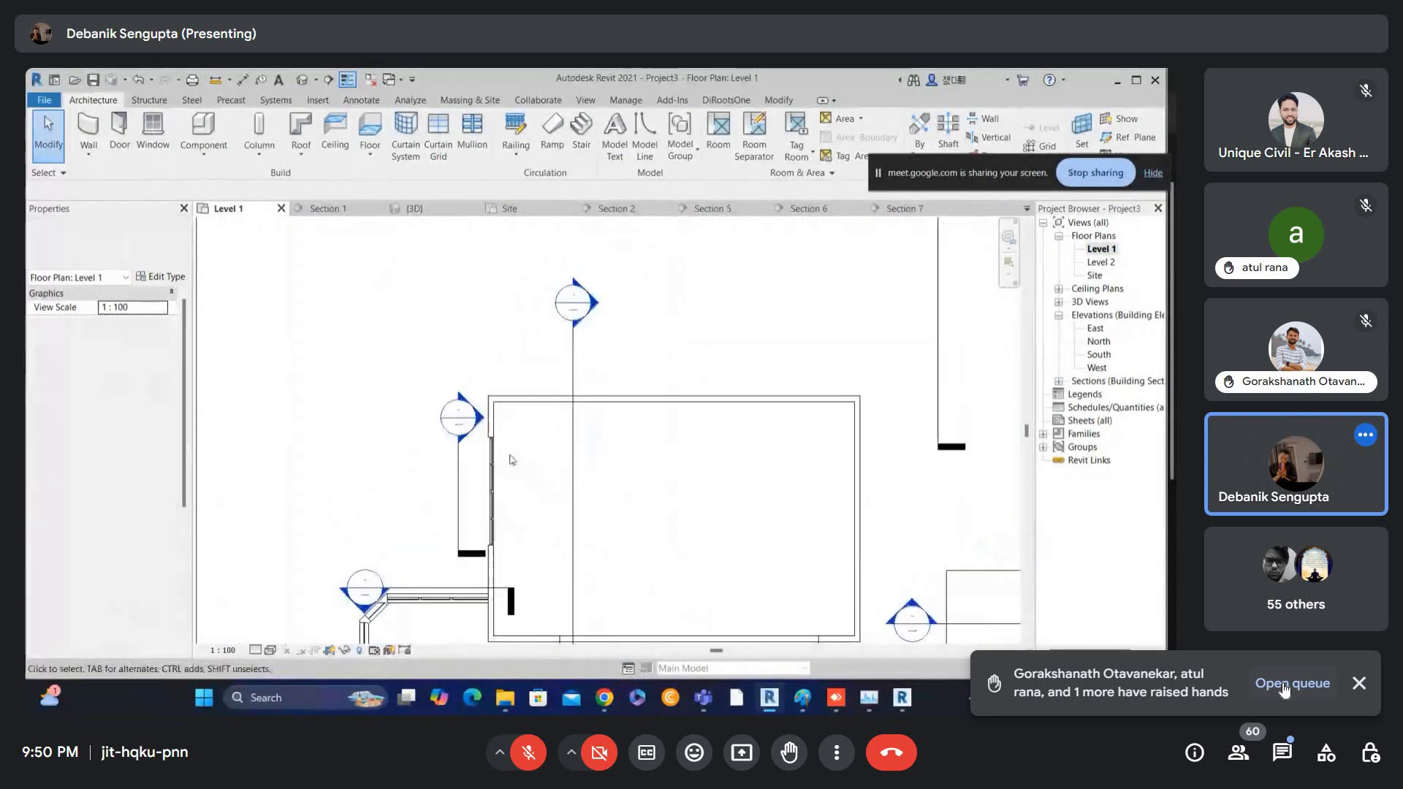
- Draw a Generic - 200mm wall about 7720 mm long along the scanned block's west side, down to the existing building
scroll(818, 256, "down", 2)
middle_click_drag(818, 256, 571, 399)
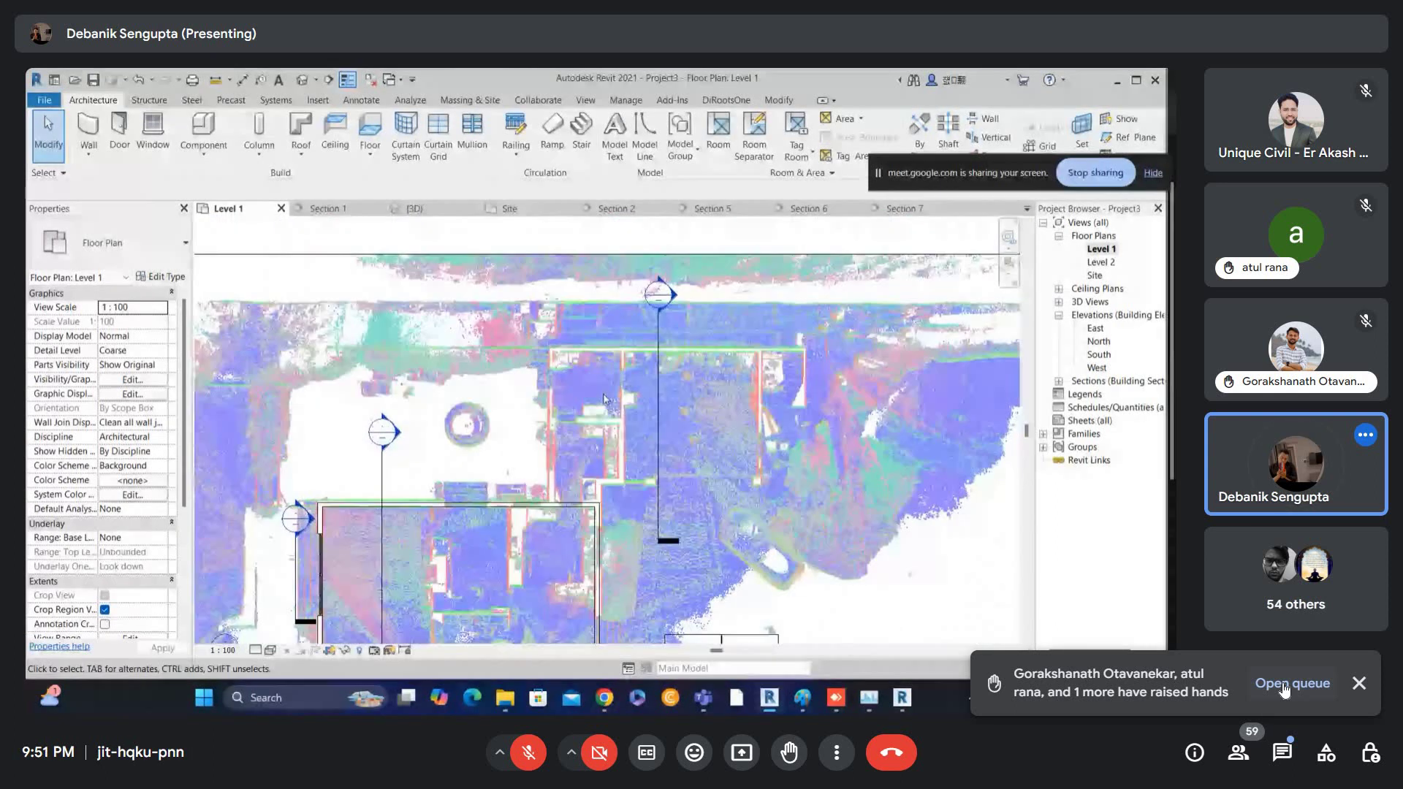
scroll(571, 399, "up", 1)
scroll(571, 399, "up", 4)
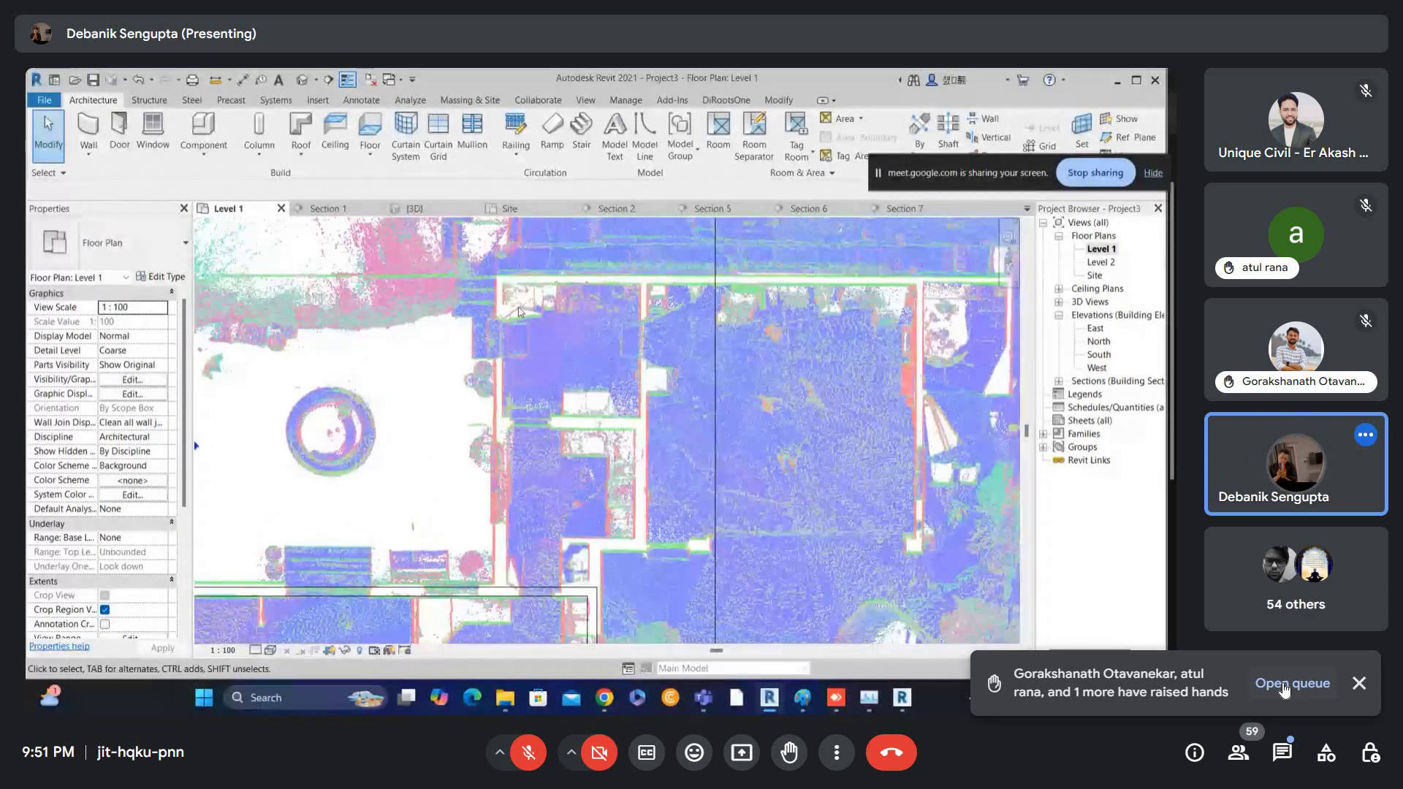
key("w")
key("a")
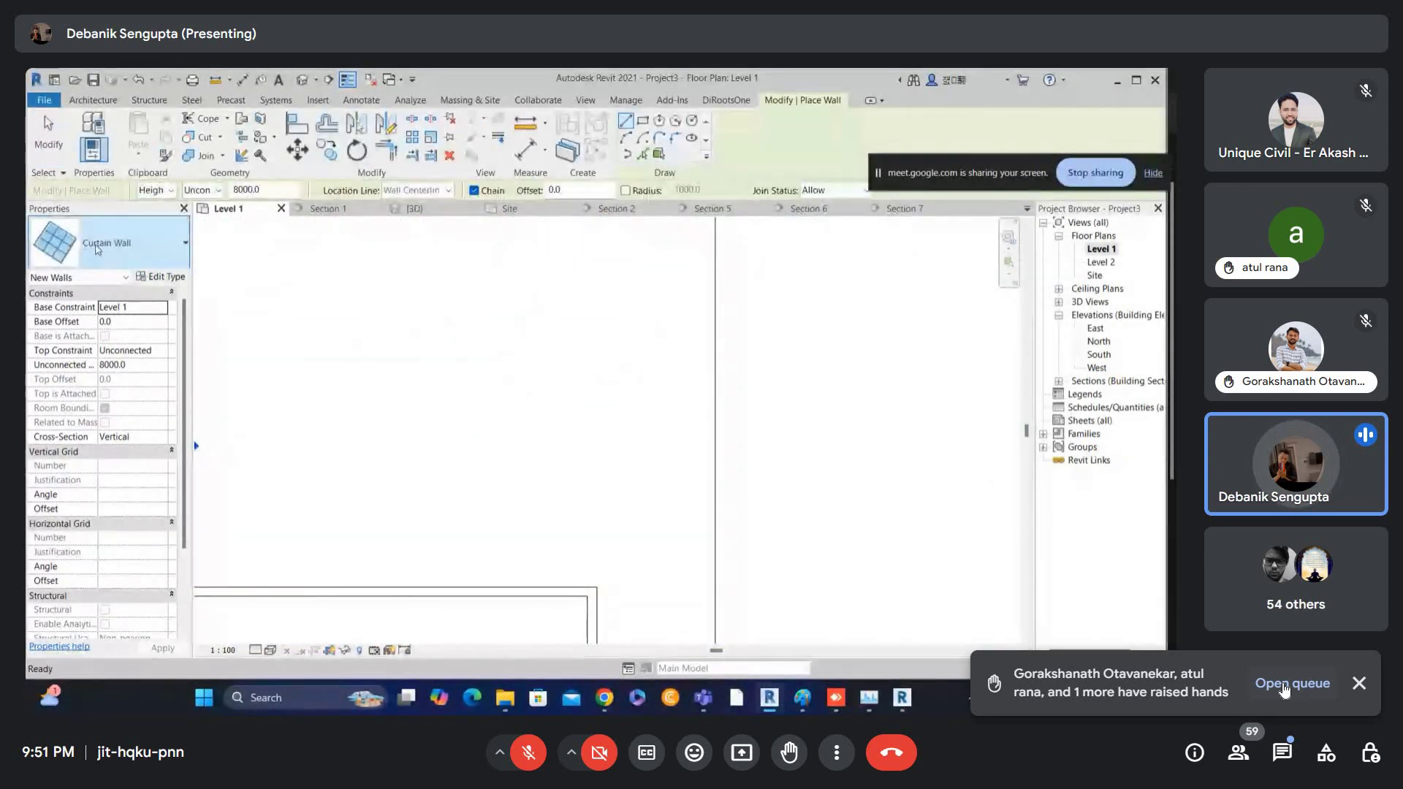
left_click(109, 243)
left_click_drag(225, 504, 232, 336)
scroll(228, 335, "down", 2)
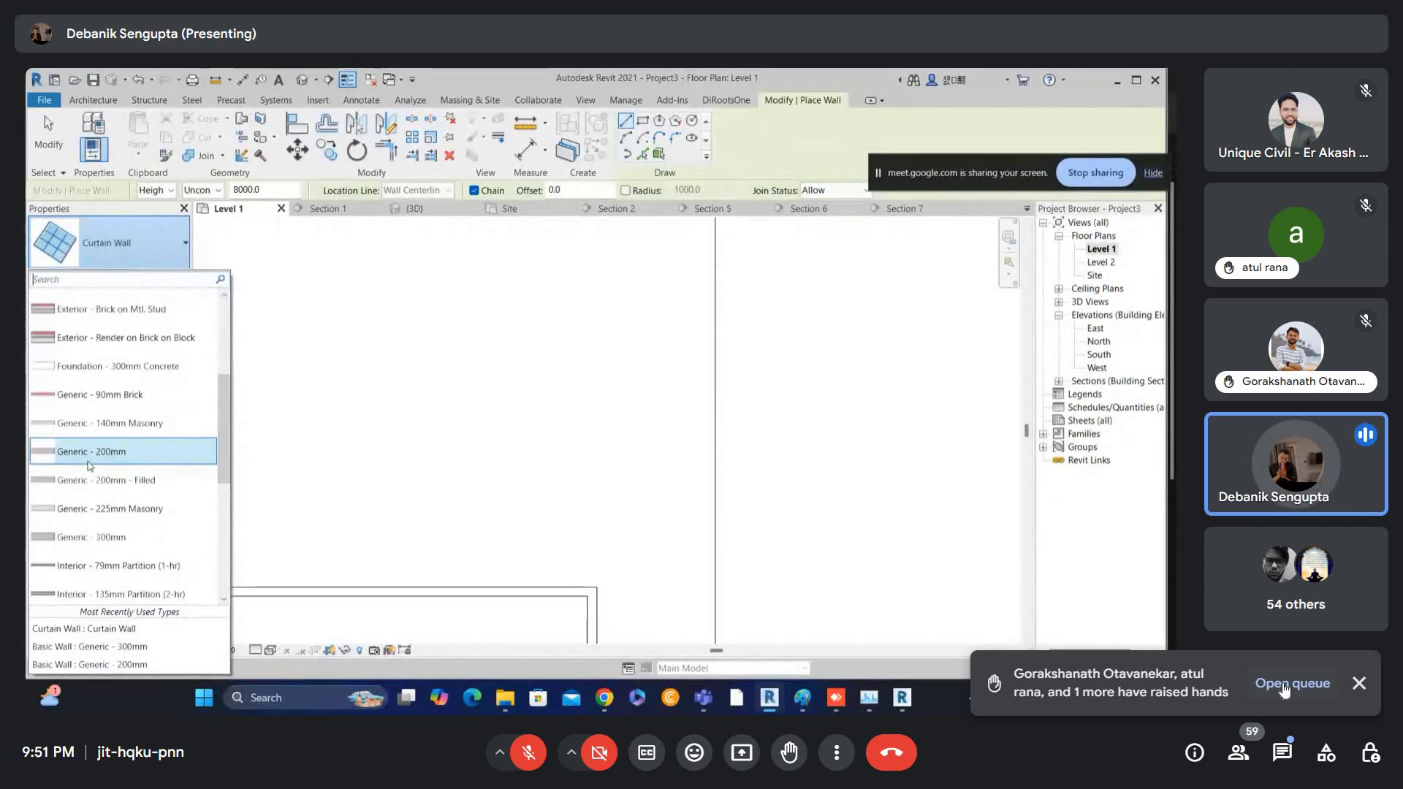
left_click(80, 448)
scroll(530, 275, "down", 1)
left_click(487, 250)
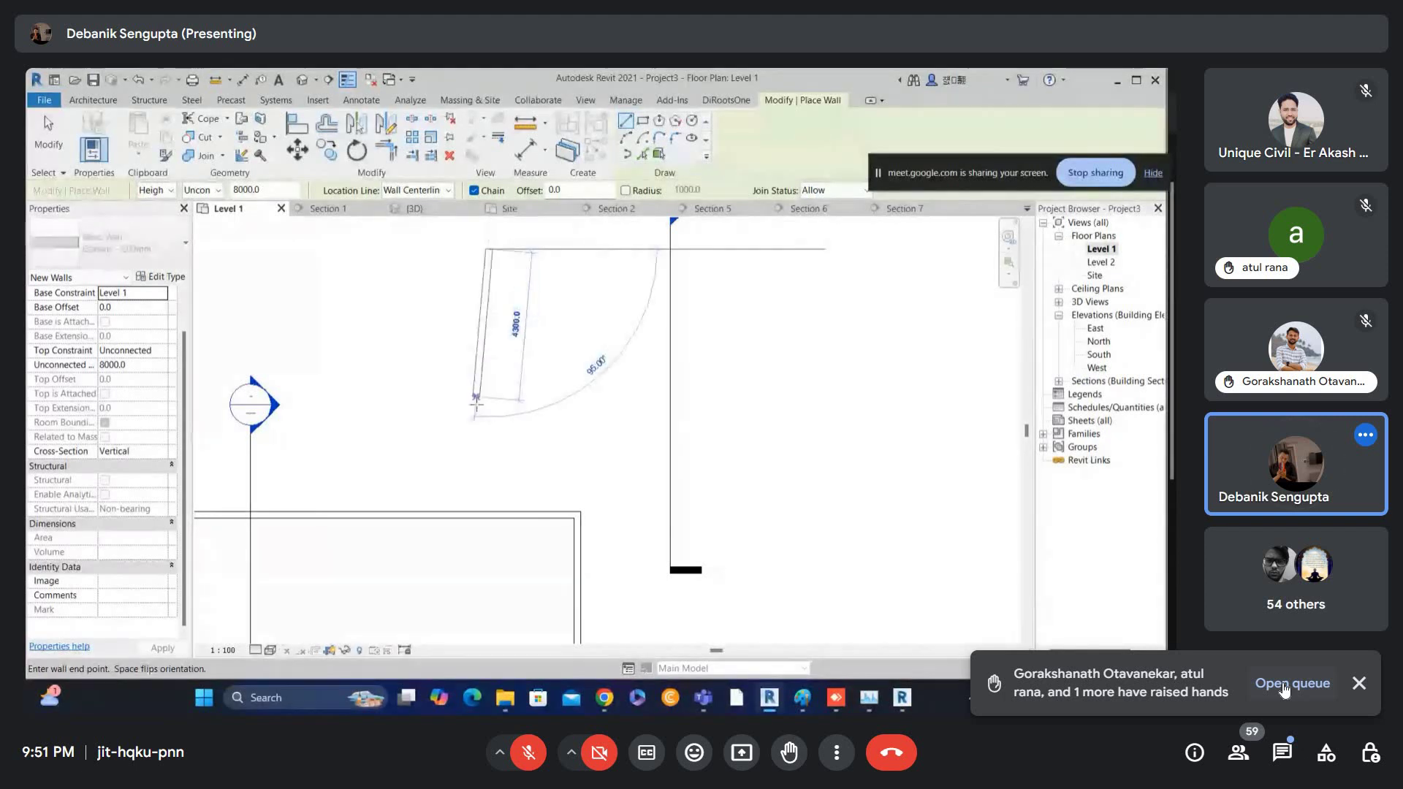
left_click(489, 512)
key("Escape")
key("Escape")
- Nudge the new west wall sideways until it lines up with the scanned wall outline
left_click(489, 329)
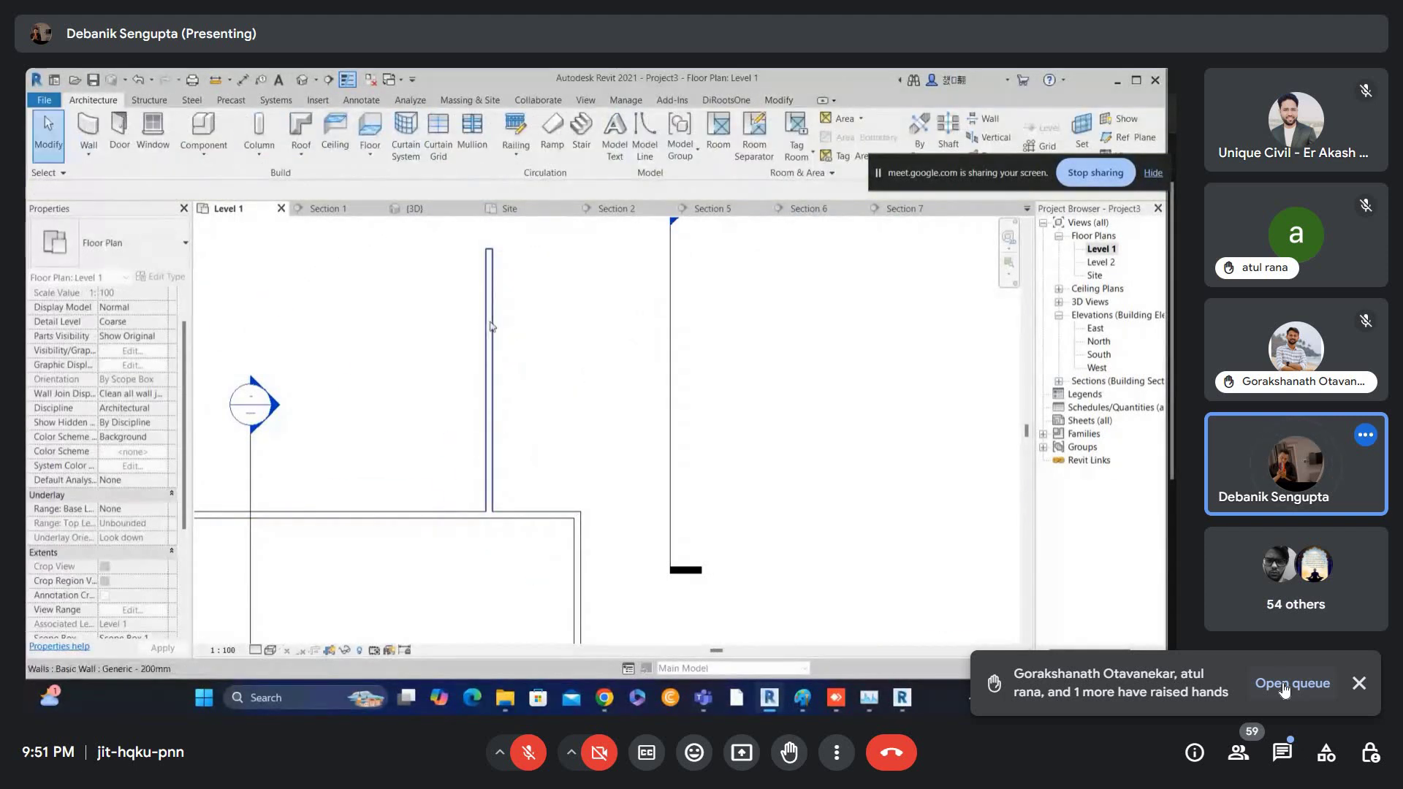
scroll(501, 304, "up", 3)
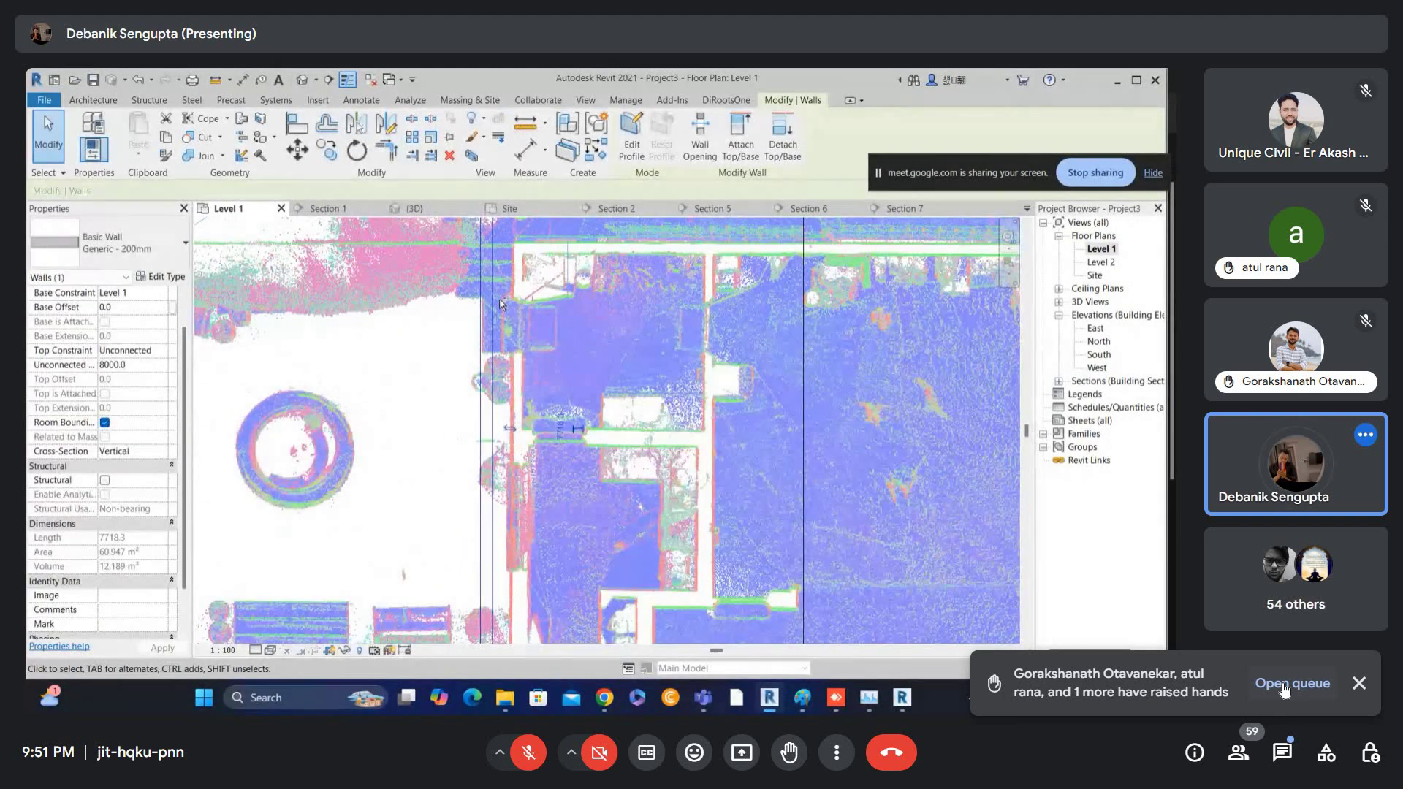
scroll(501, 304, "up", 3)
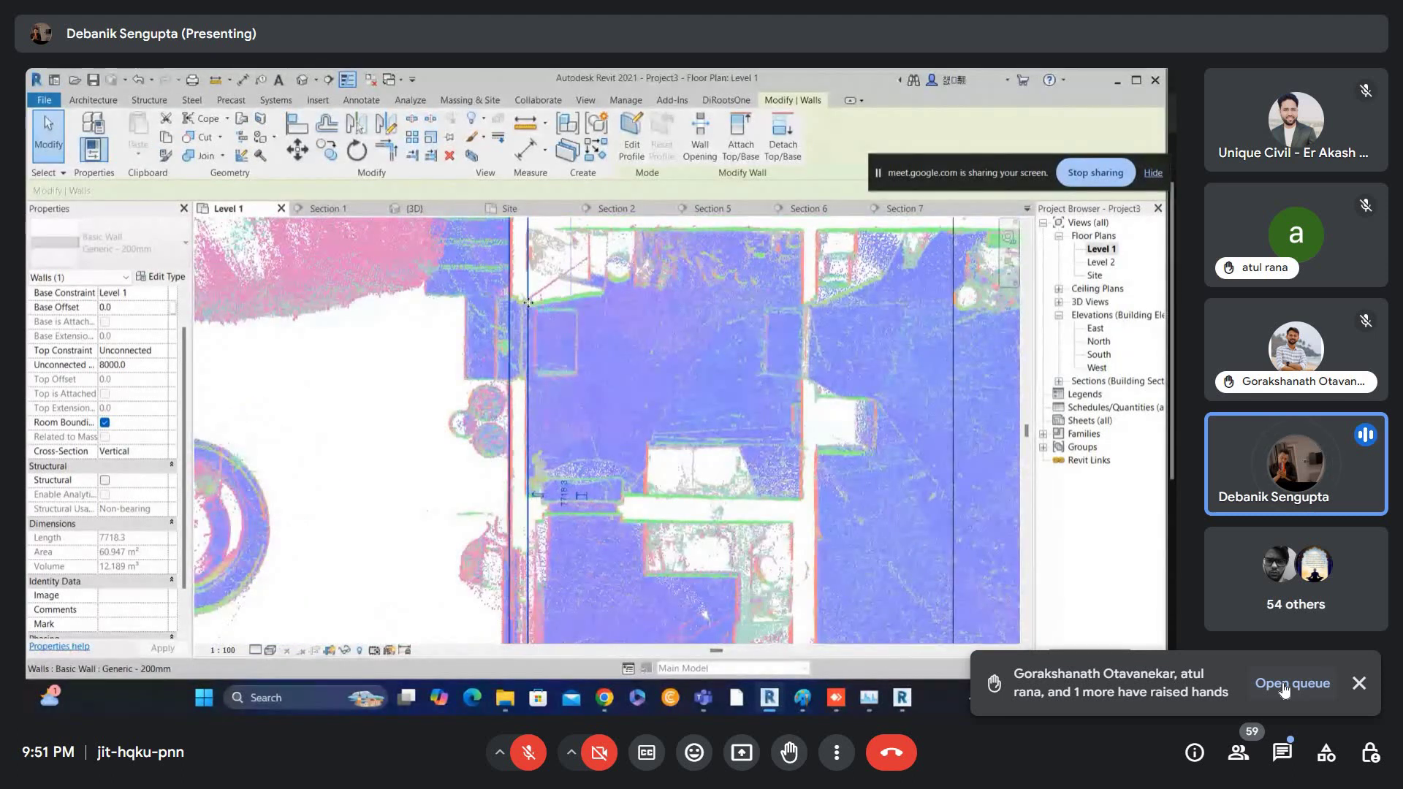
scroll(529, 308, "down", 1)
middle_click_drag(528, 308, 512, 387)
key("Escape")
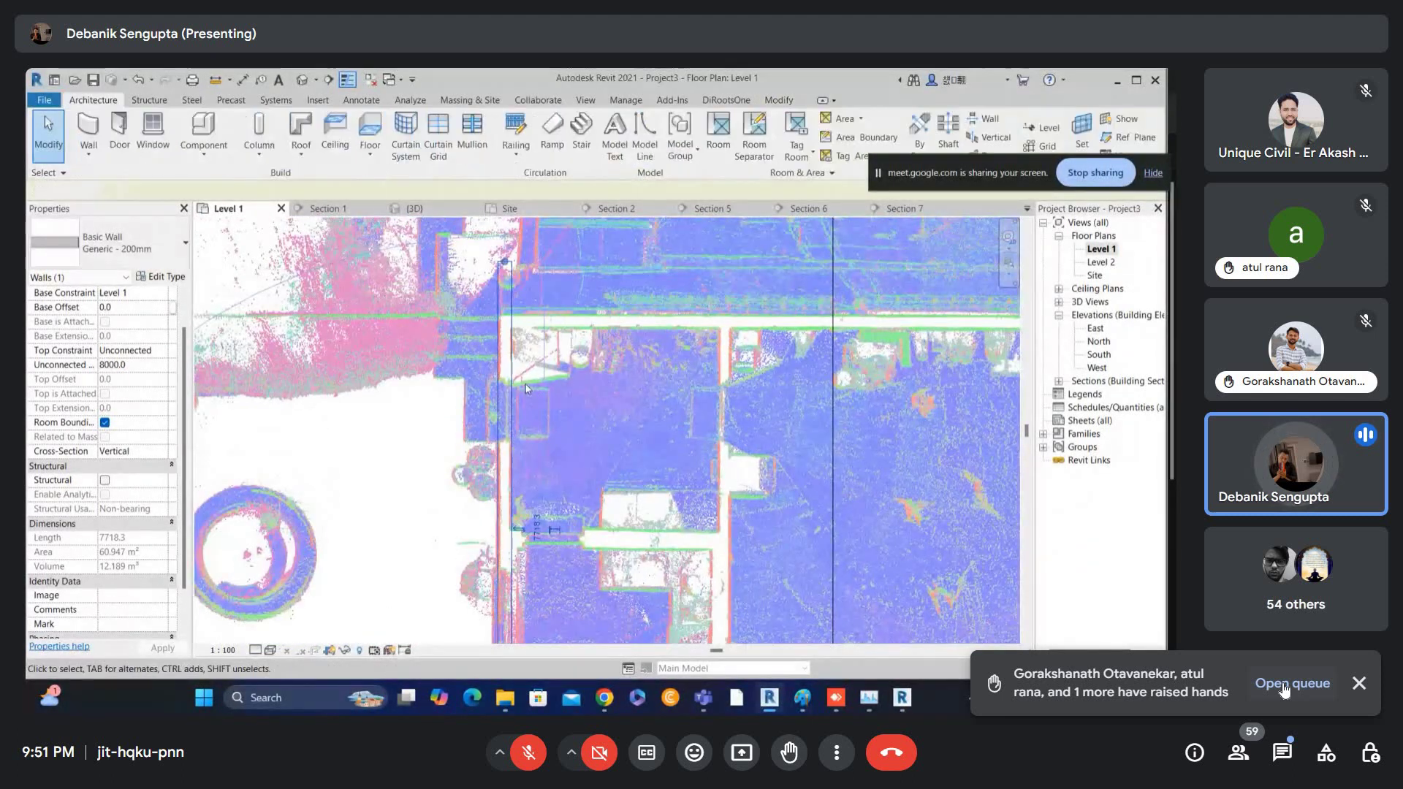
- Draw a 7200 mm horizontal wall from the west wall along the scanned block's north side
key("w")
key("a")
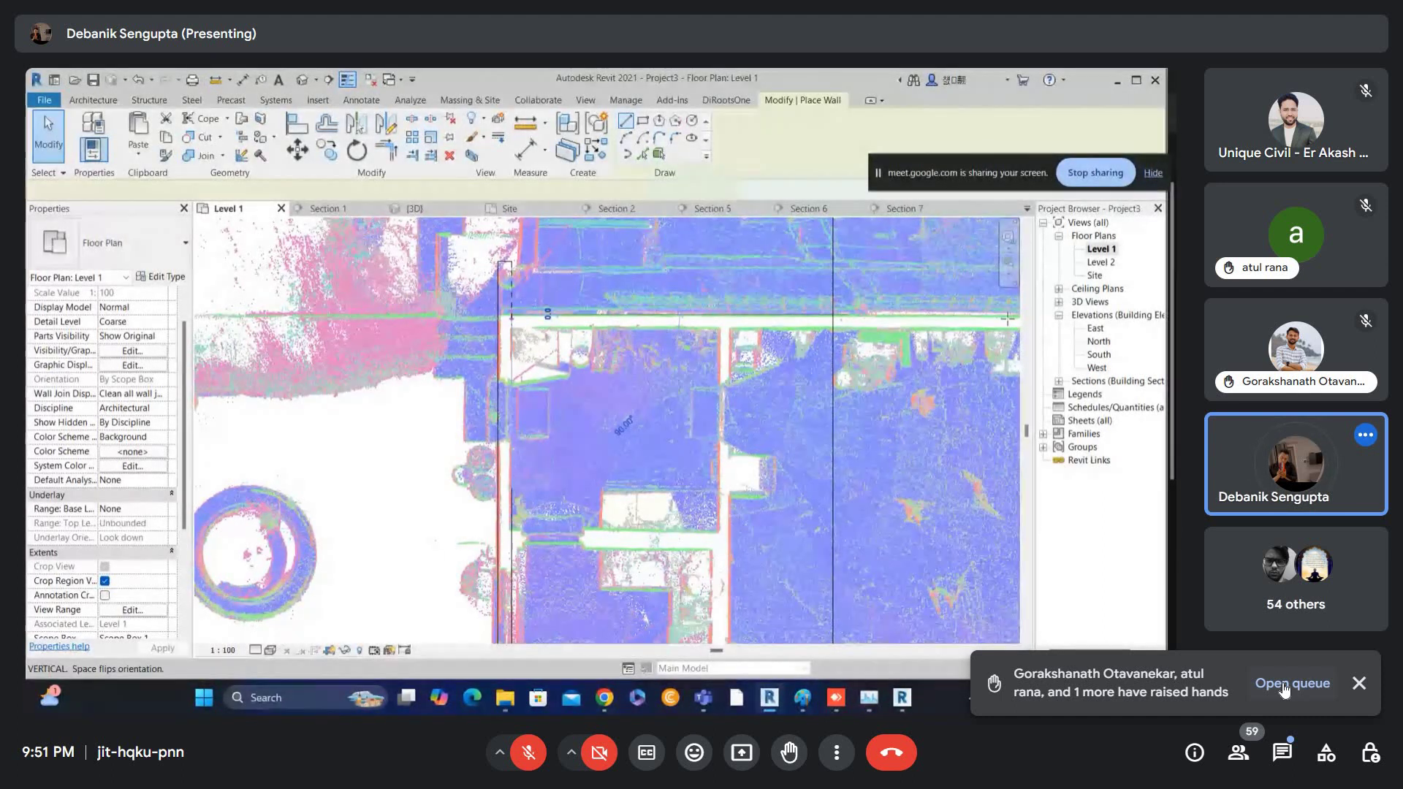
key("Escape")
scroll(528, 327, "up", 1)
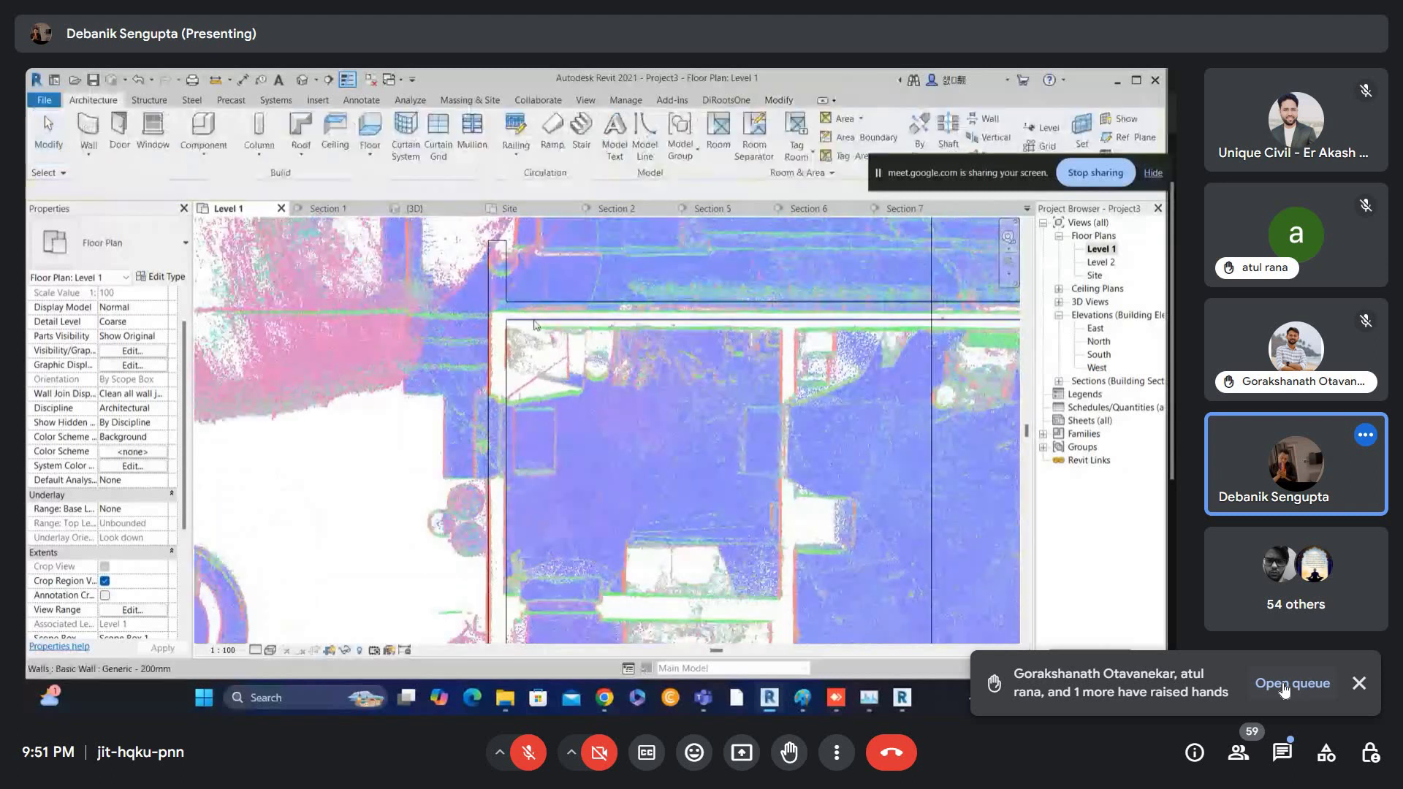
- Nudge the north wall down onto the scanned wall outline
left_click(530, 320)
scroll(530, 322, "up", 2)
key("Down")
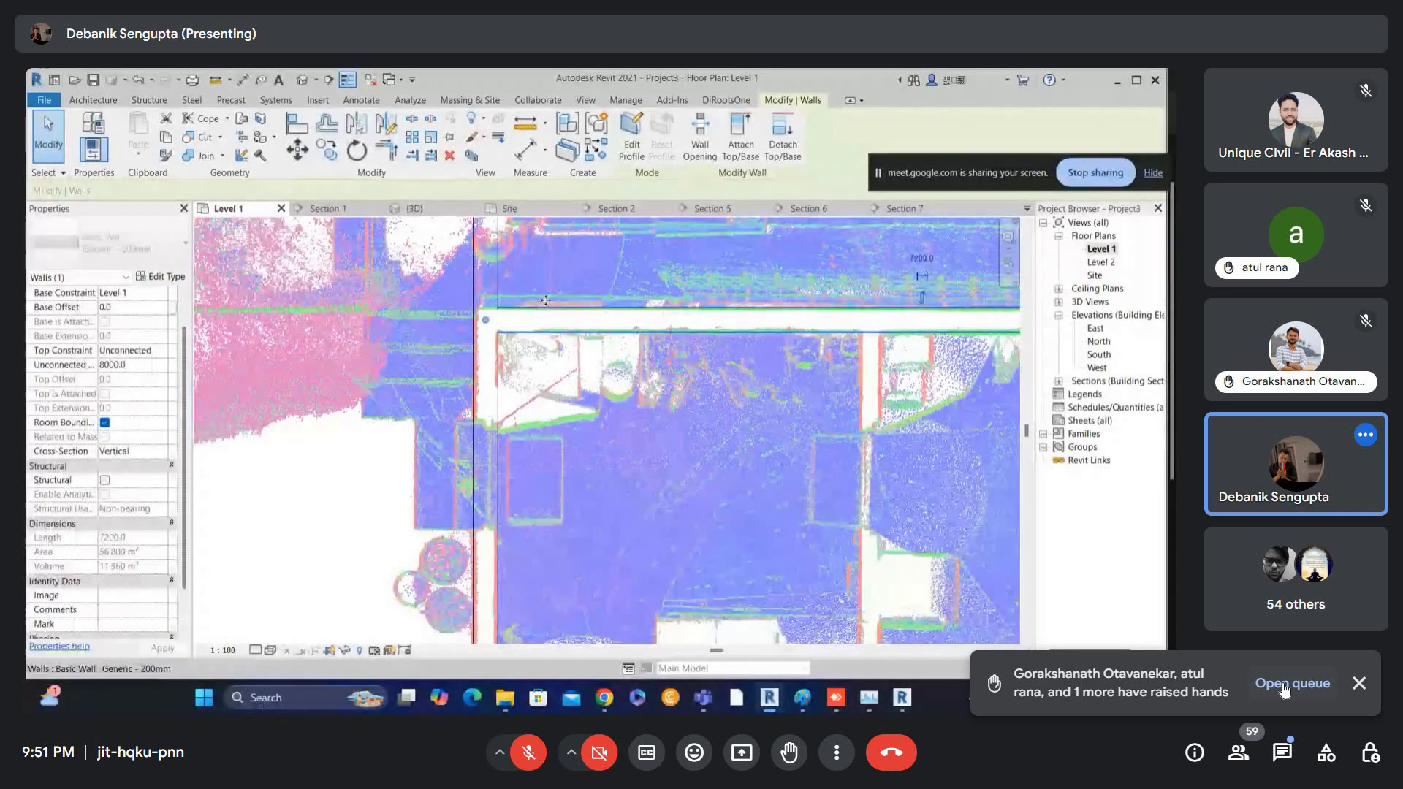
key("Escape")
scroll(563, 336, "down", 1)
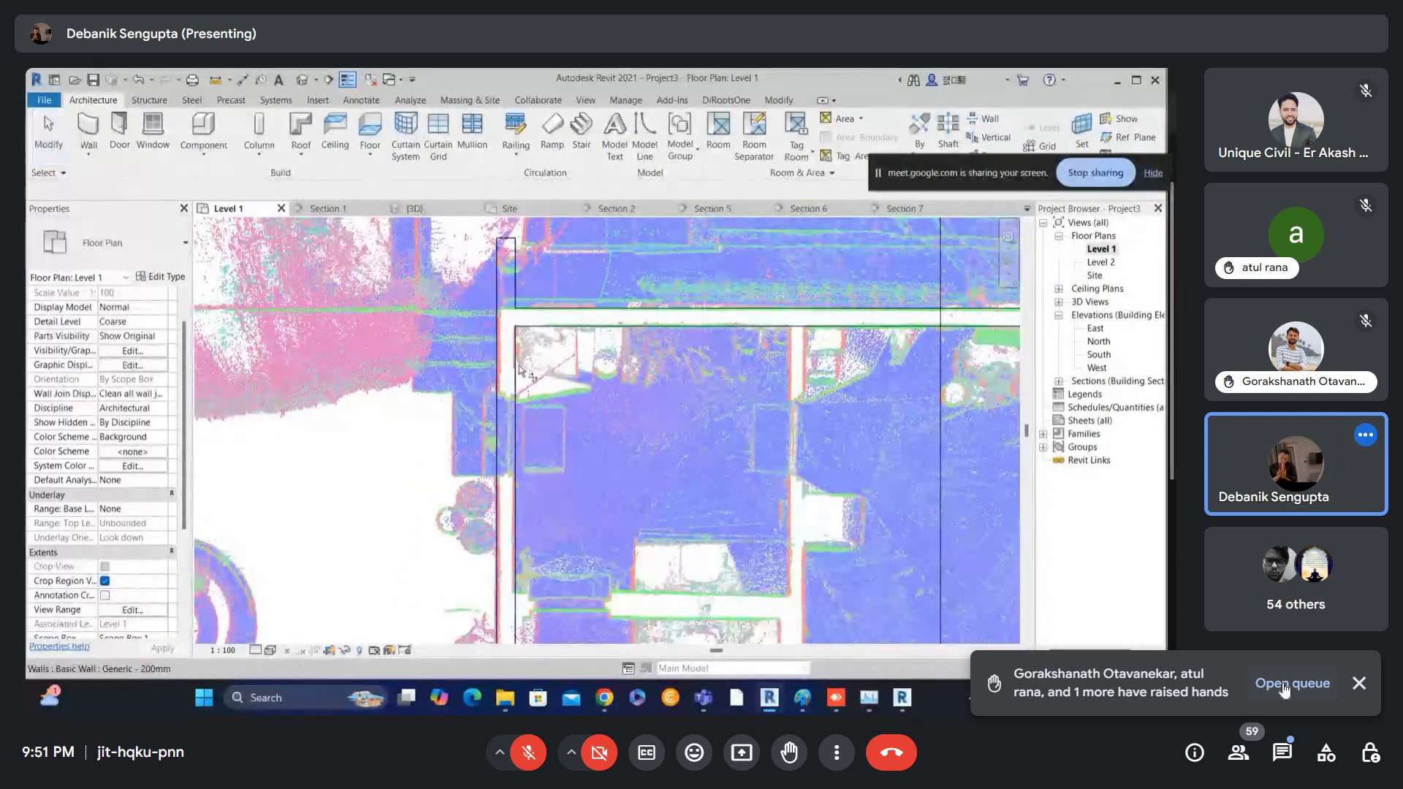
- Draw a vertical wall about 4600 mm long along the scanned block's east side
scroll(564, 336, "down", 4)
scroll(753, 373, "down", 2)
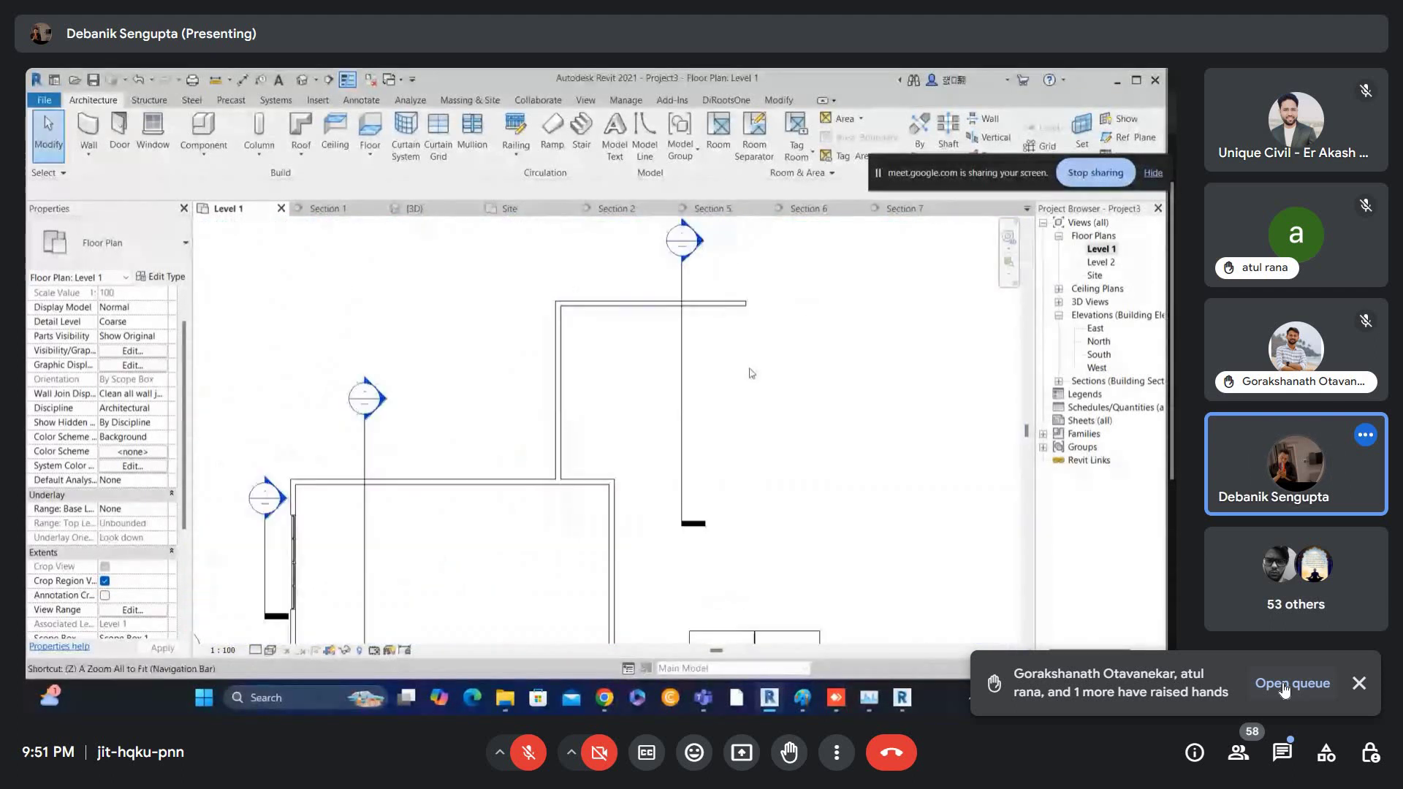
scroll(746, 343, "up", 4)
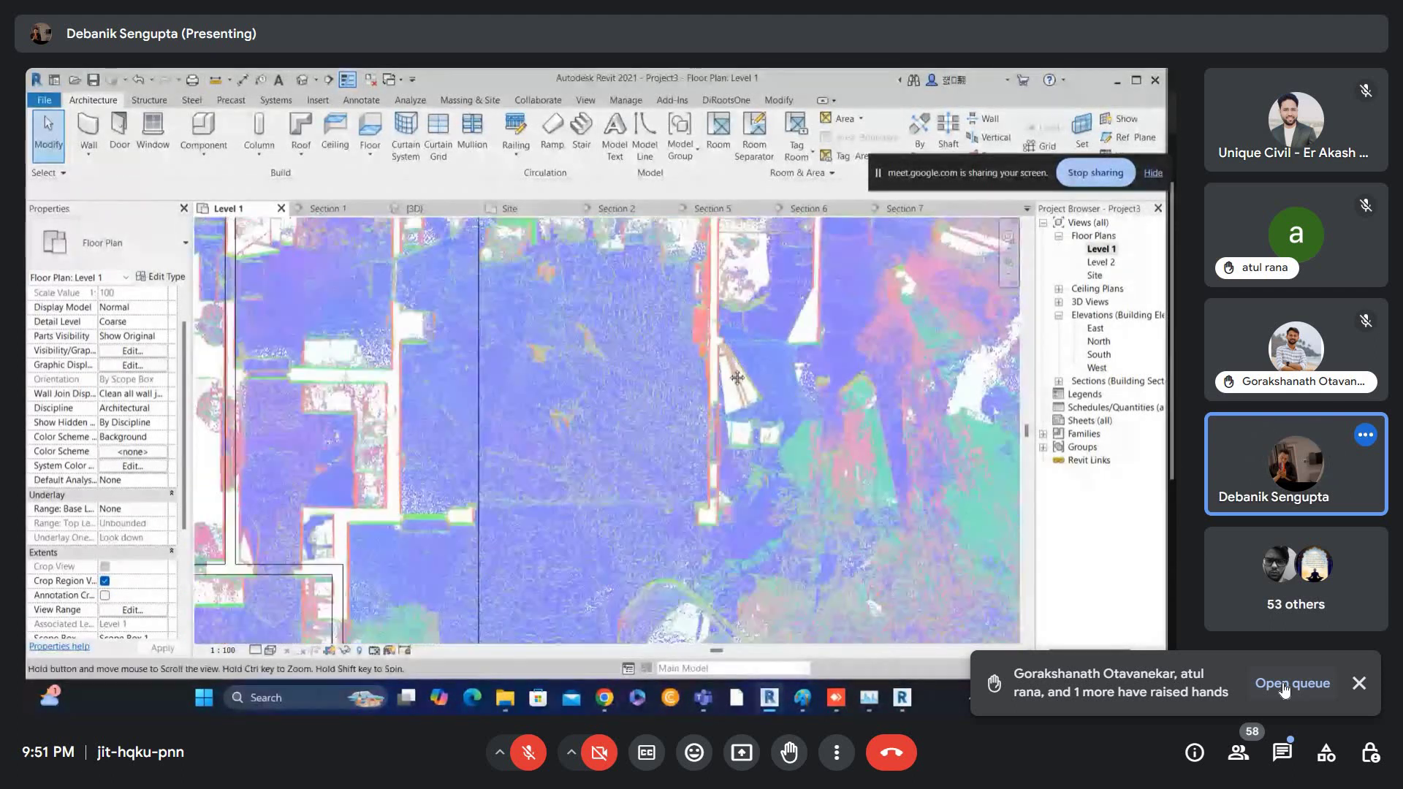
key("w")
key("a")
left_click(689, 279)
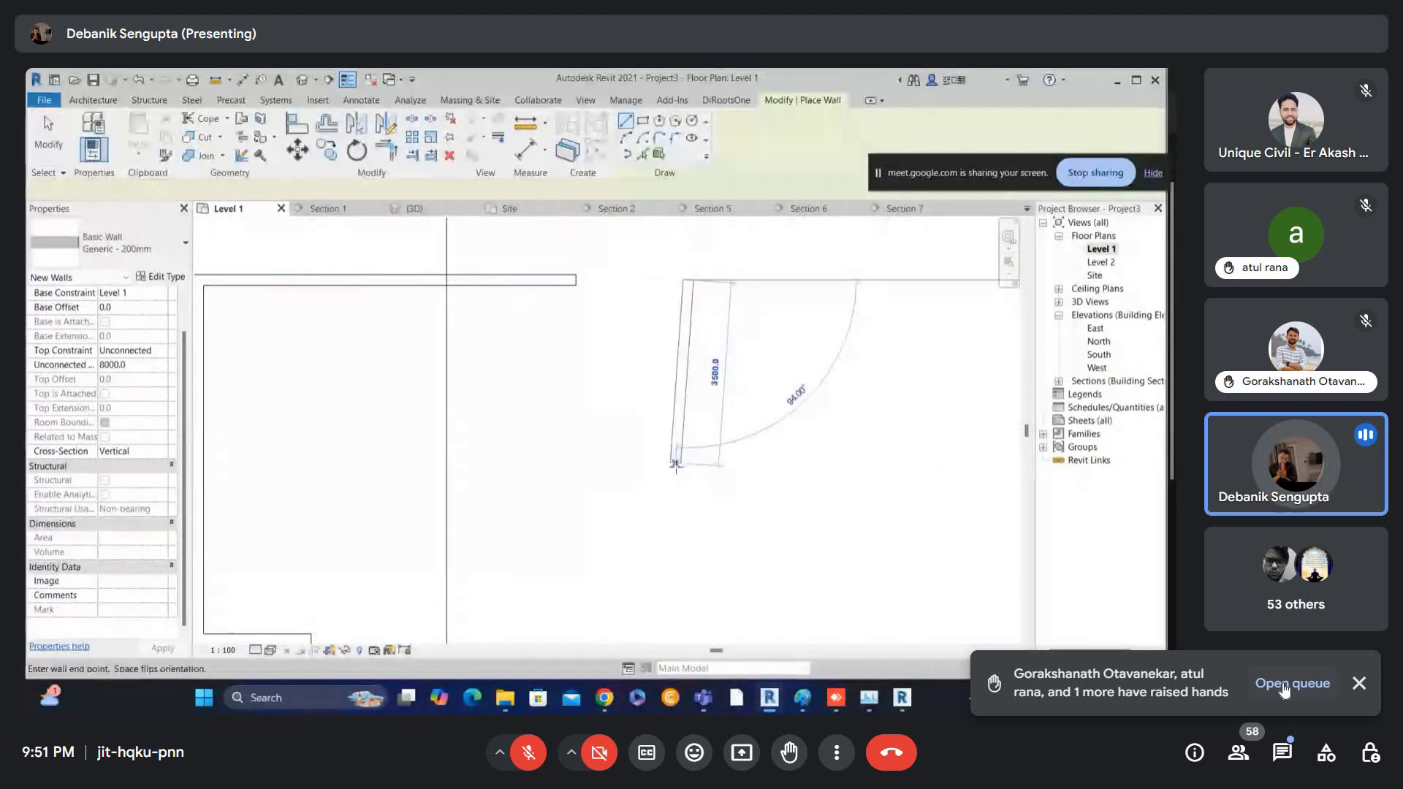
left_click(688, 520)
- Trim the north and east walls into a closed corner
key("t")
key("r")
left_click(571, 284)
left_click(687, 329)
scroll(693, 430, "down", 2)
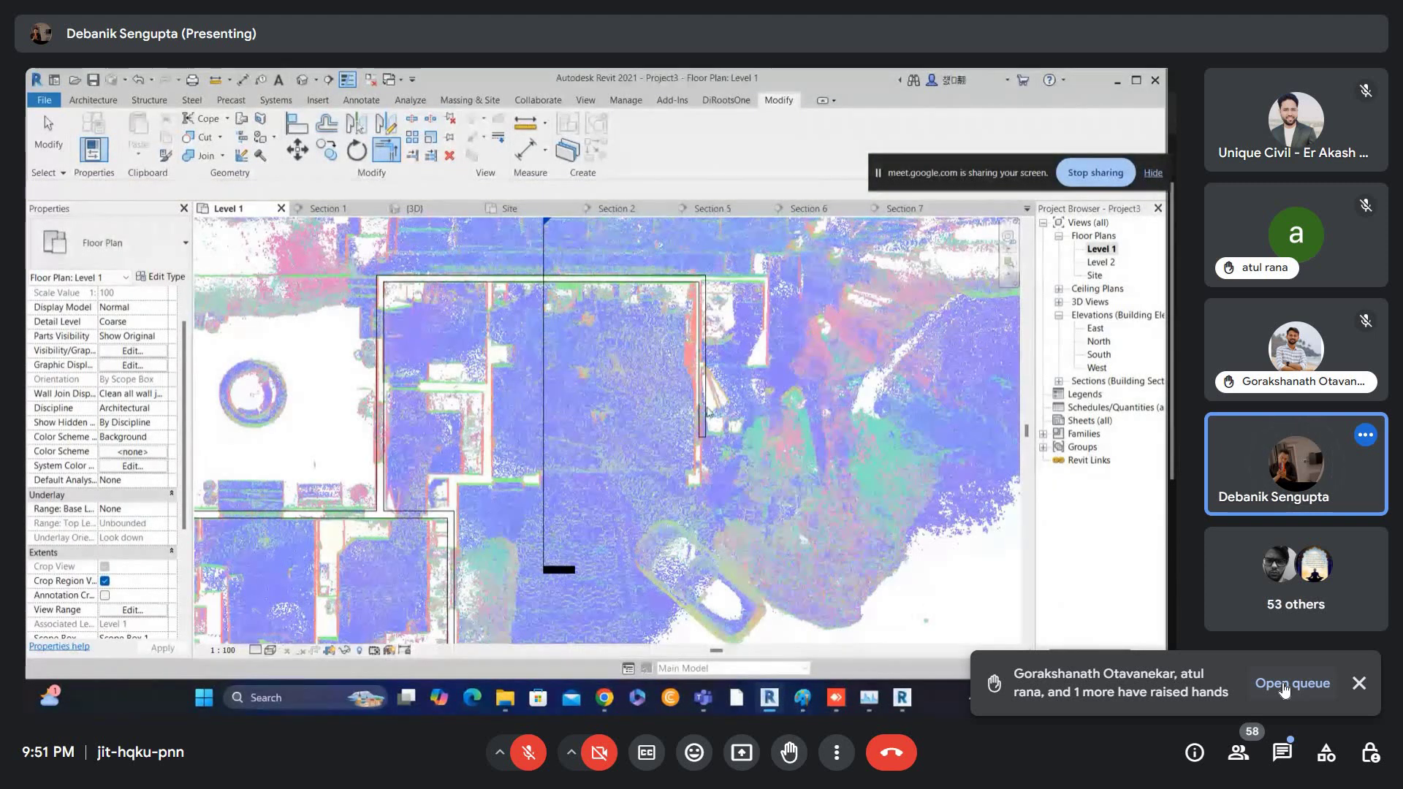
- Nudge the east wall left onto the scanned wall outline
scroll(695, 428, "up", 3)
left_click(713, 376)
key("Left")
key("Left")
key("Left")
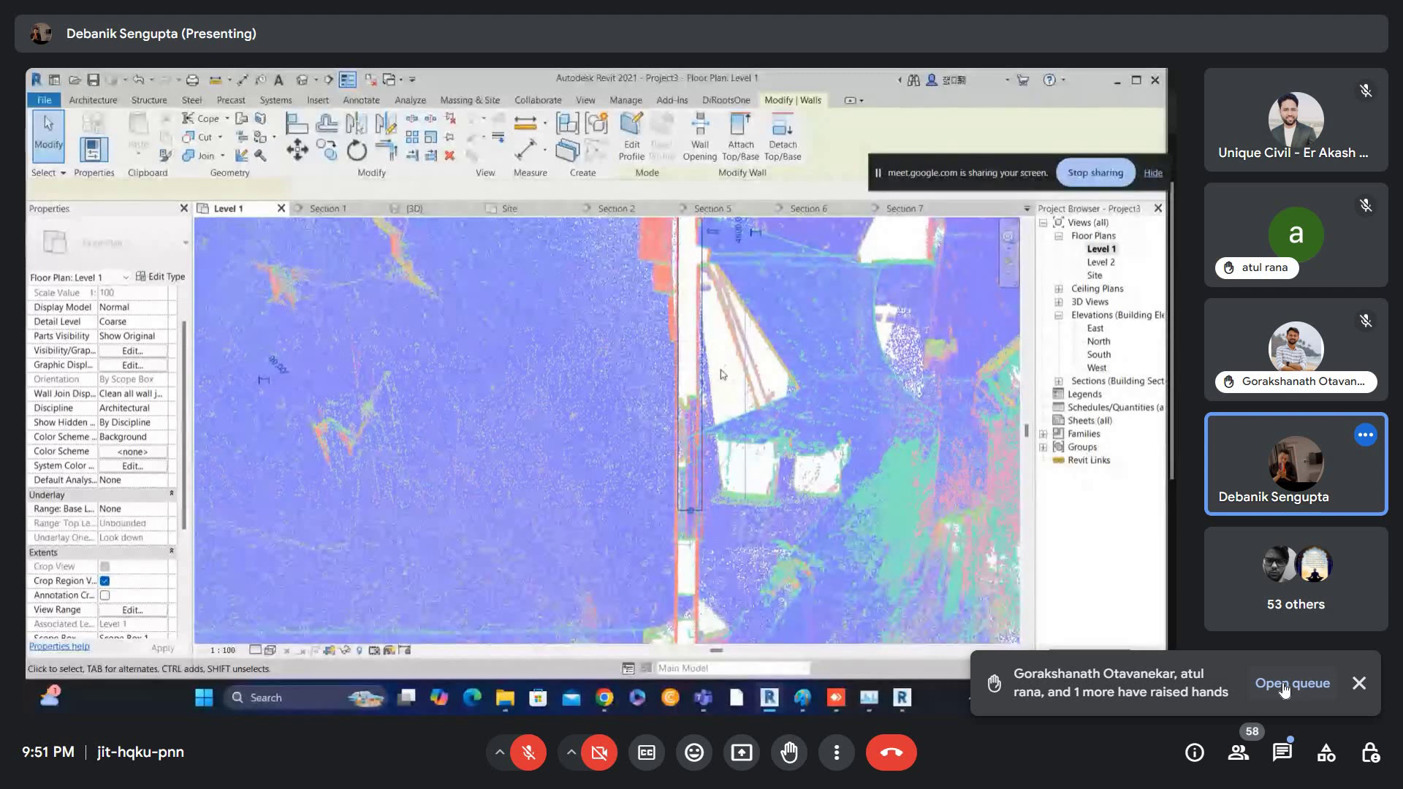
key("Escape")
scroll(698, 418, "down", 2)
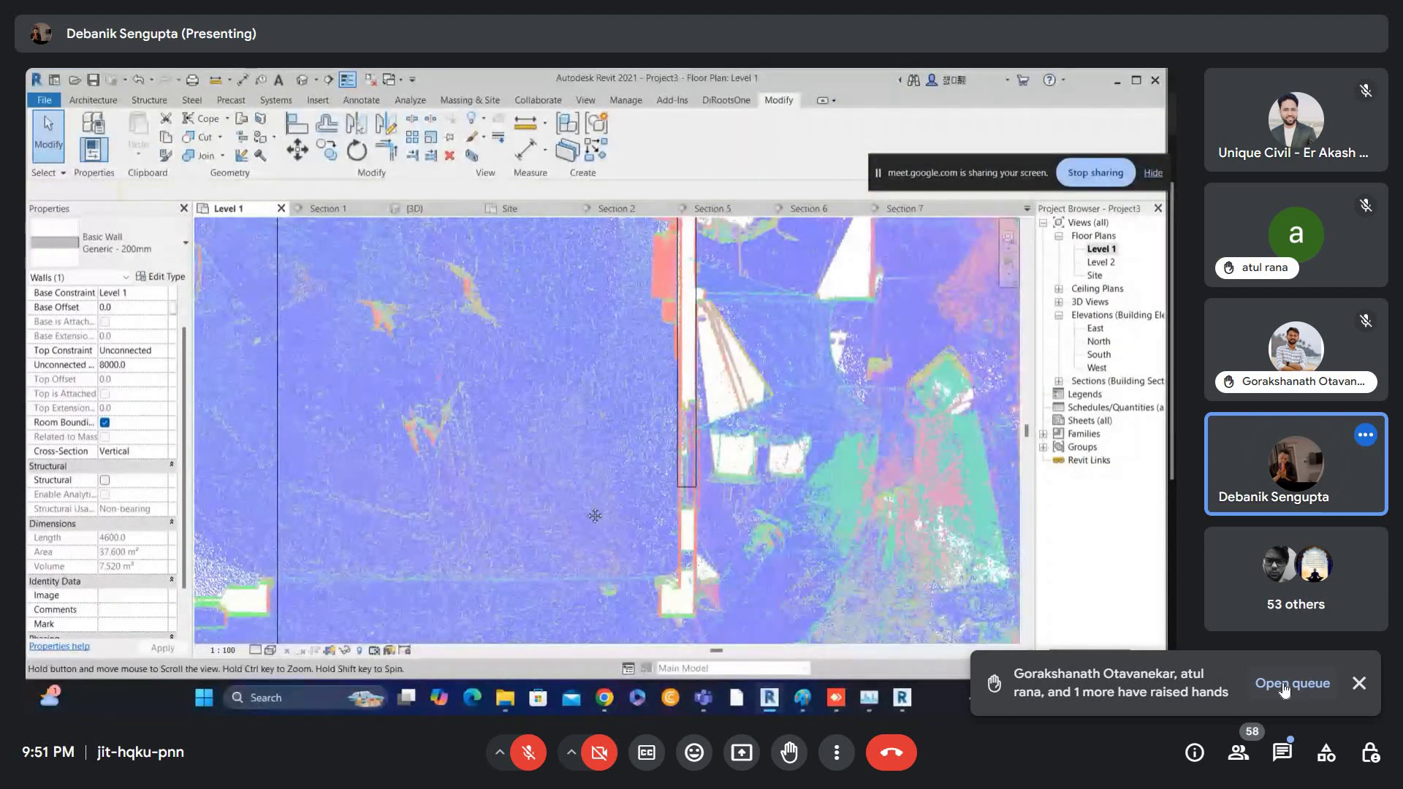
- Draw a horizontal wall along the scanned block's south side and trim it to the east wall at the corner
middle_click_drag(241, 599, 614, 425)
scroll(509, 428, "down", 2)
key("w")
key("a")
left_click(498, 422)
left_click(829, 423)
key("Escape")
key("Escape")
left_click(777, 427)
left_click(822, 362)
- Nudge the south wall down onto the scanned wall outline
scroll(559, 458, "up", 2)
scroll(495, 407, "up", 3)
middle_click_drag(495, 407, 538, 402)
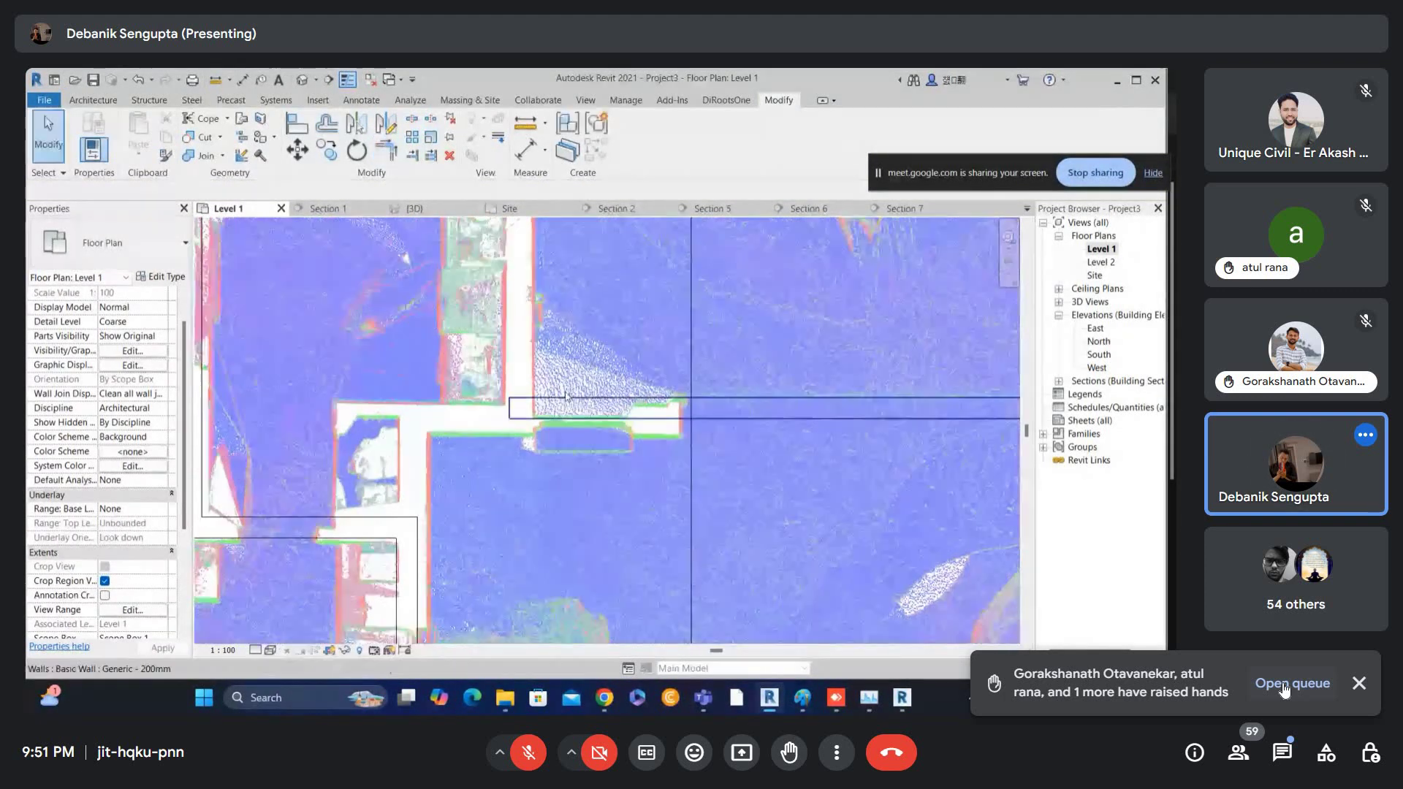
left_click(565, 400)
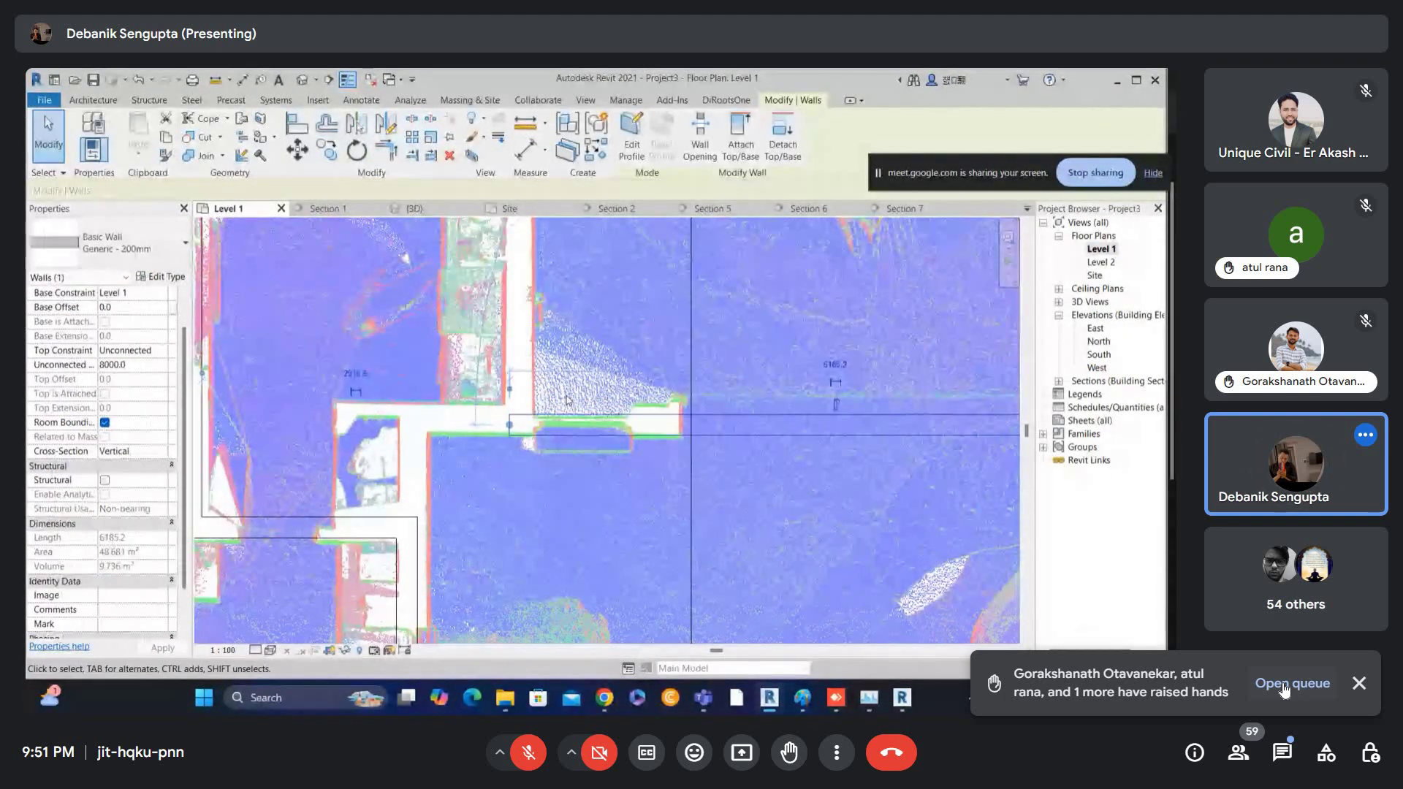
key("Escape")
- Draw a short vertical wall from the existing building's corner up toward the south wall
scroll(595, 364, "down", 1)
key("w")
key("a")
left_click(460, 480)
left_click(461, 410)
key("Escape")
key("Escape")
- Align the short wall with the existing building's east wall and join it to the south wall at a corner
key("a")
key("l")
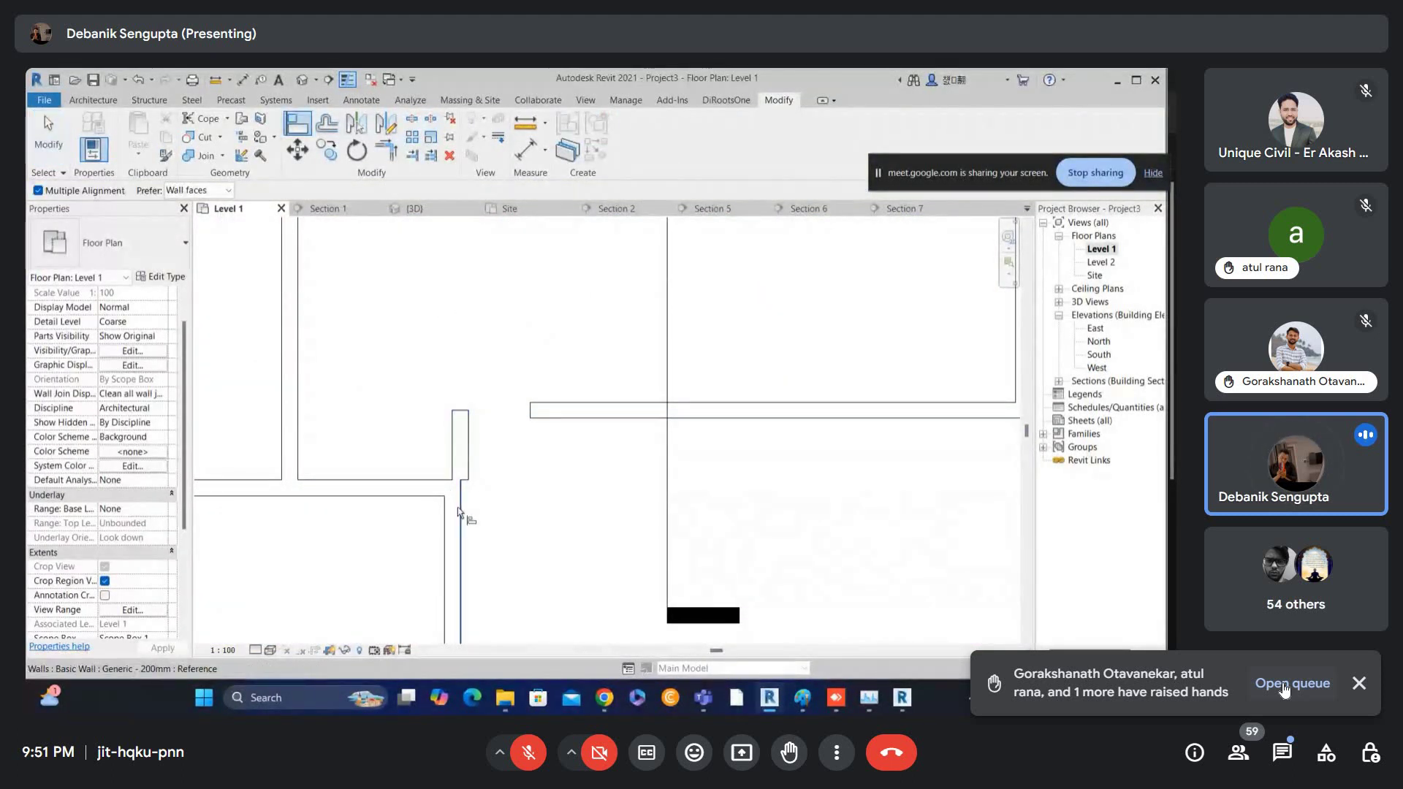
left_click(575, 409)
left_click(458, 452)
key("Escape")
scroll(521, 412, "down", 3)
middle_click_drag(607, 430, 611, 511)
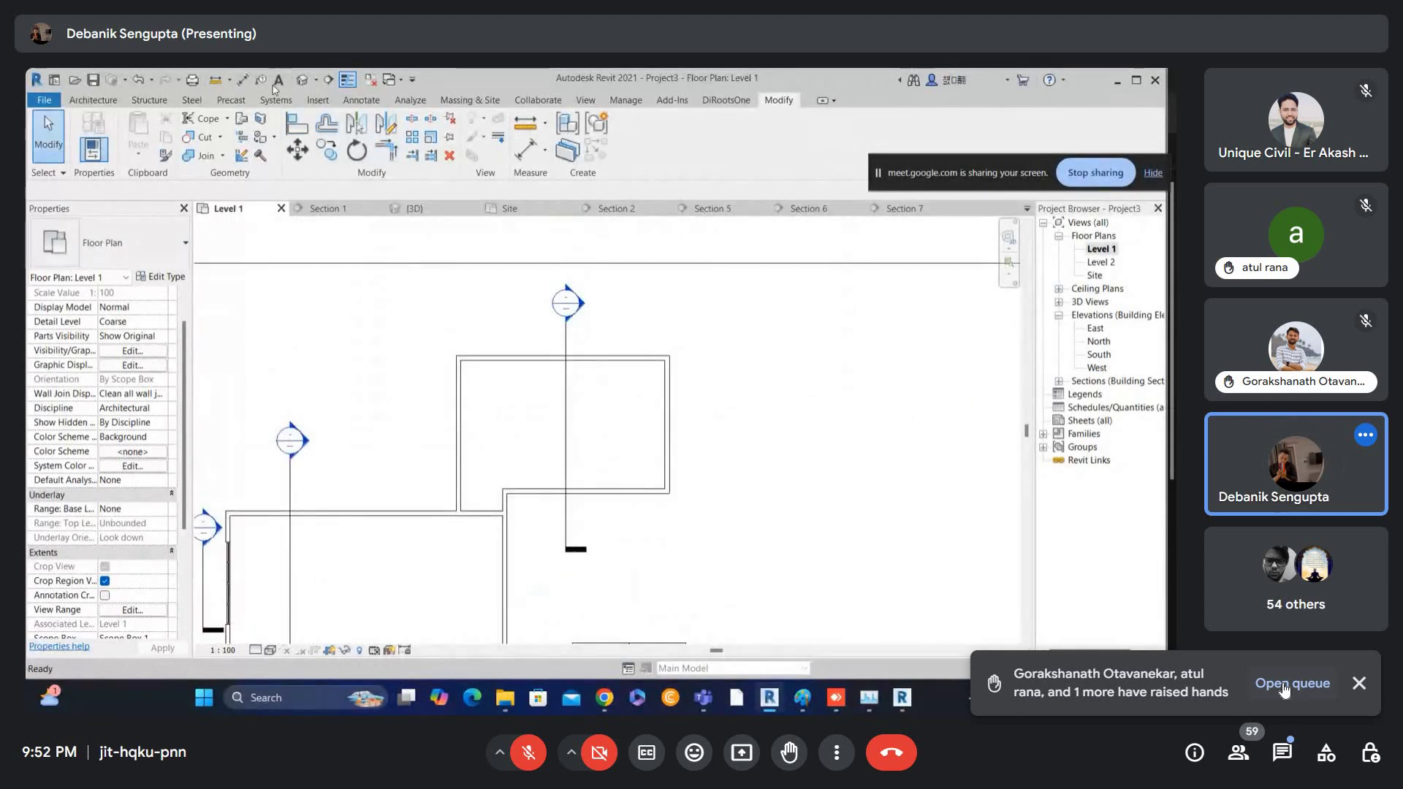
- Open the 3D view and turn on the visibility of the Walls category
scroll(532, 396, "down", 2)
left_click(303, 81)
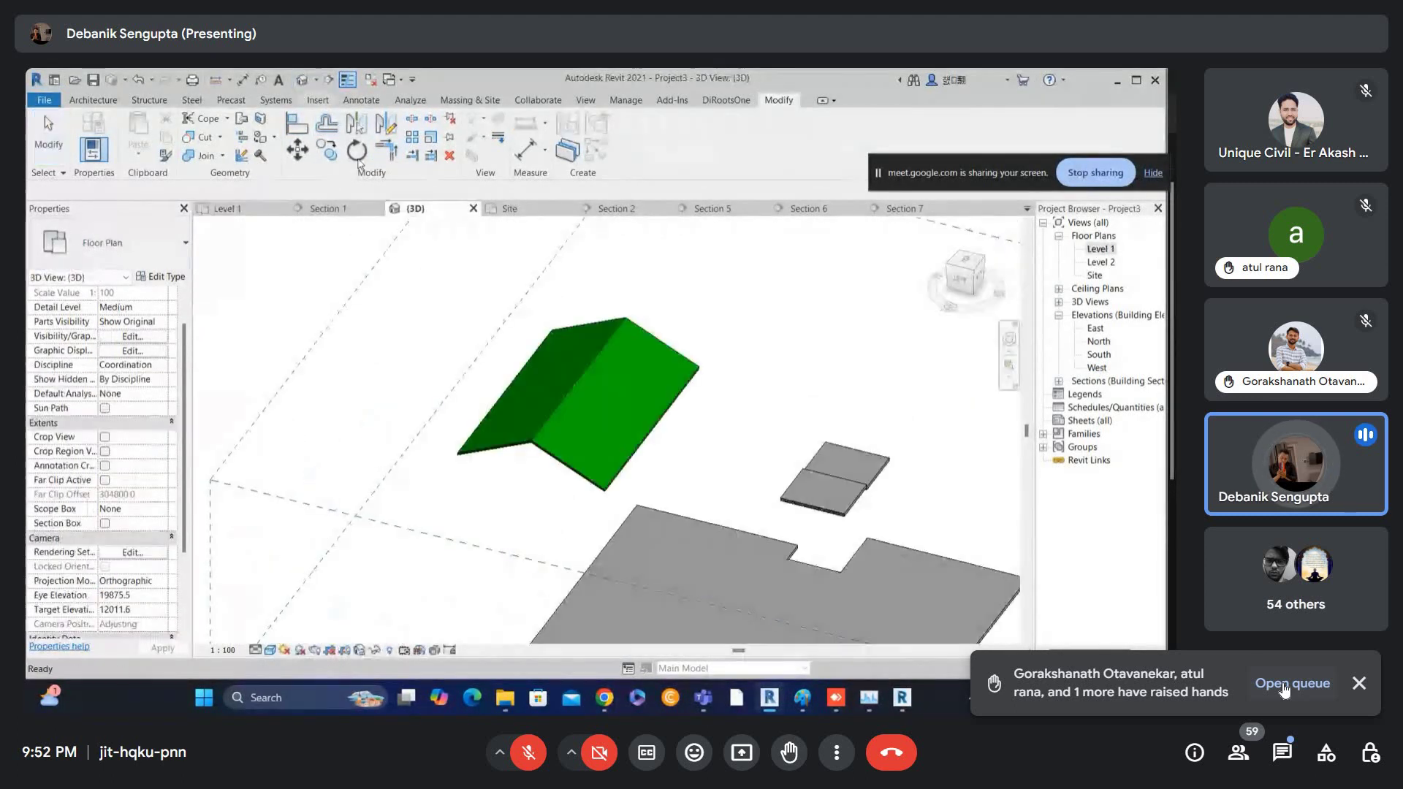
scroll(564, 430, "down", 2)
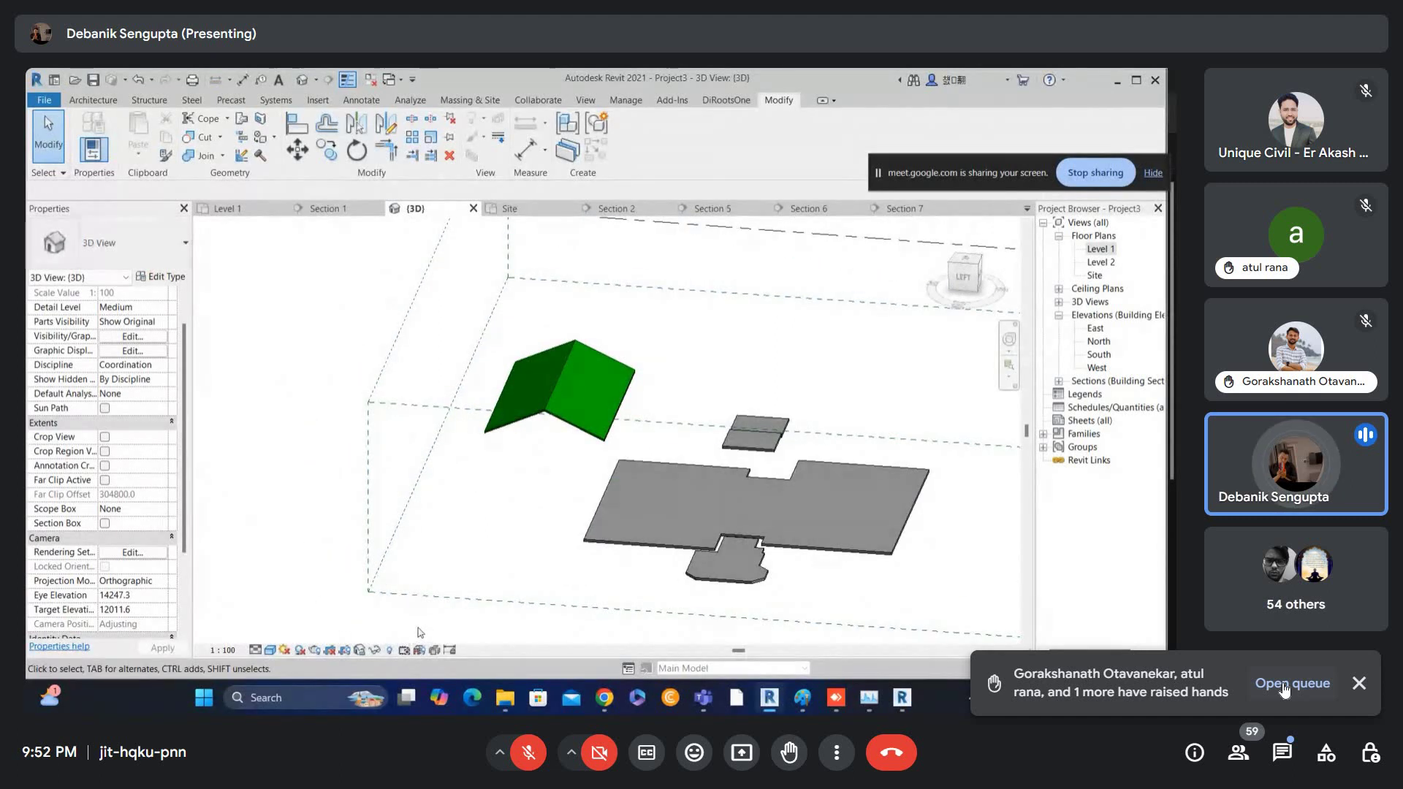
key("v")
key("g")
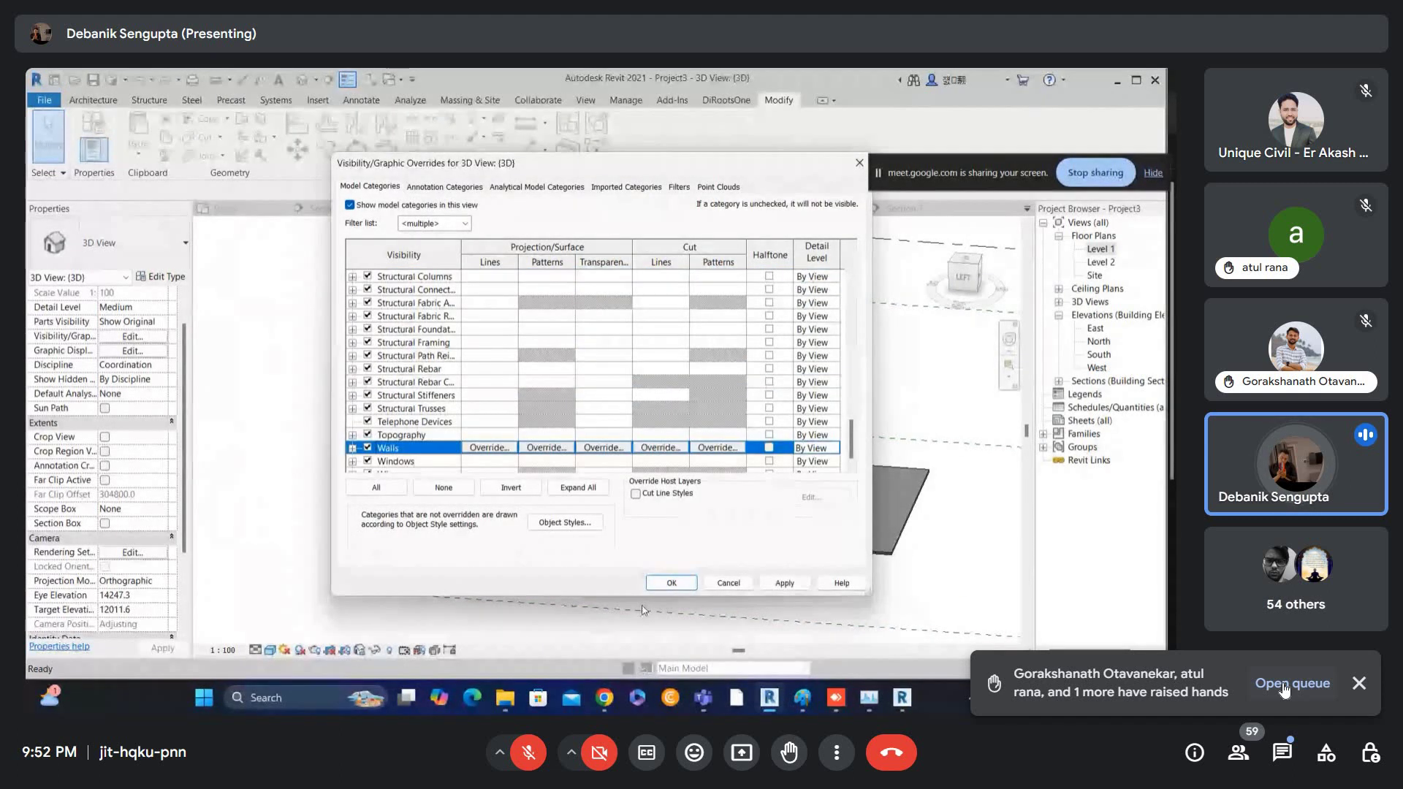
left_click(671, 583)
scroll(562, 421, "up", 2)
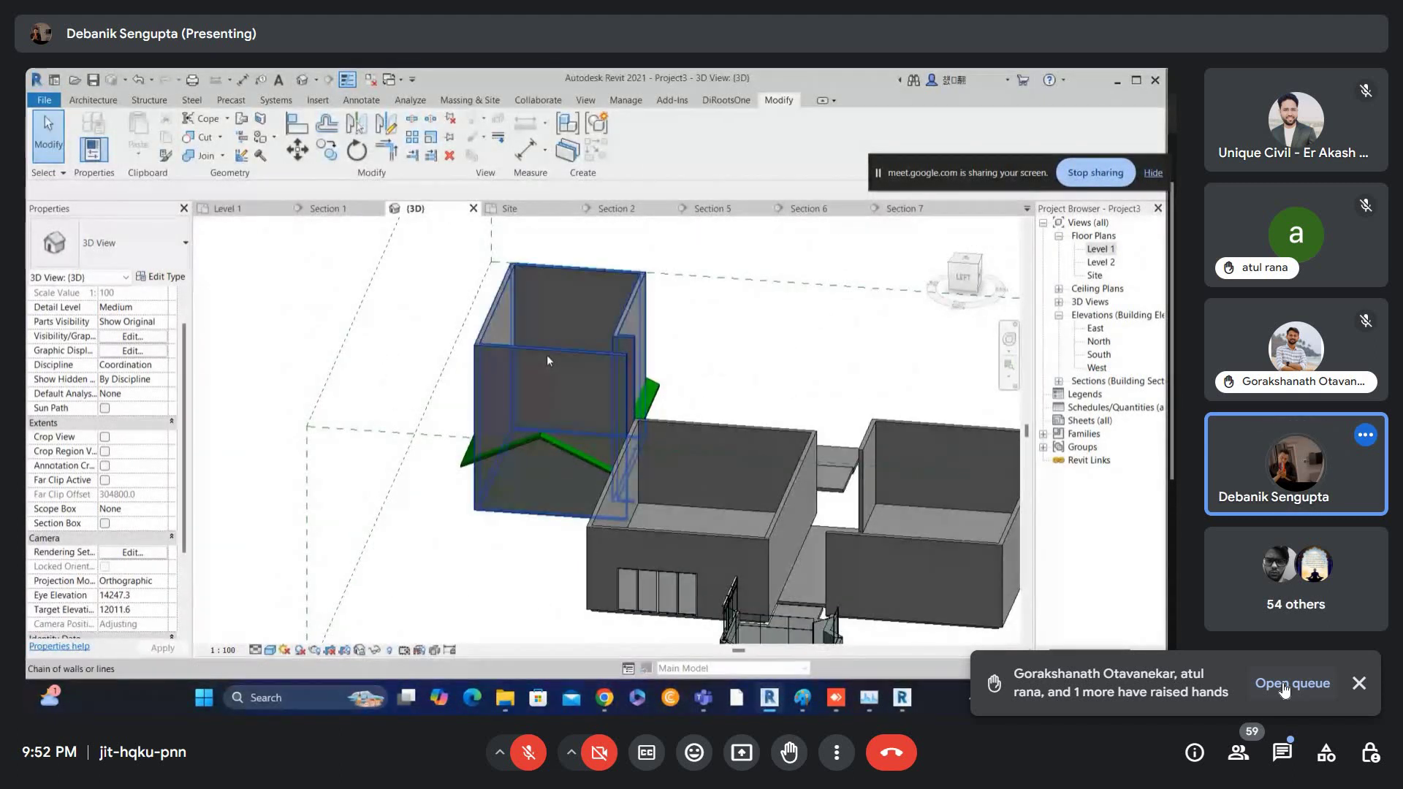
- Select the chain of new walls and attach their tops to the gable roof
key("Tab")
left_click(547, 353)
left_click(740, 139)
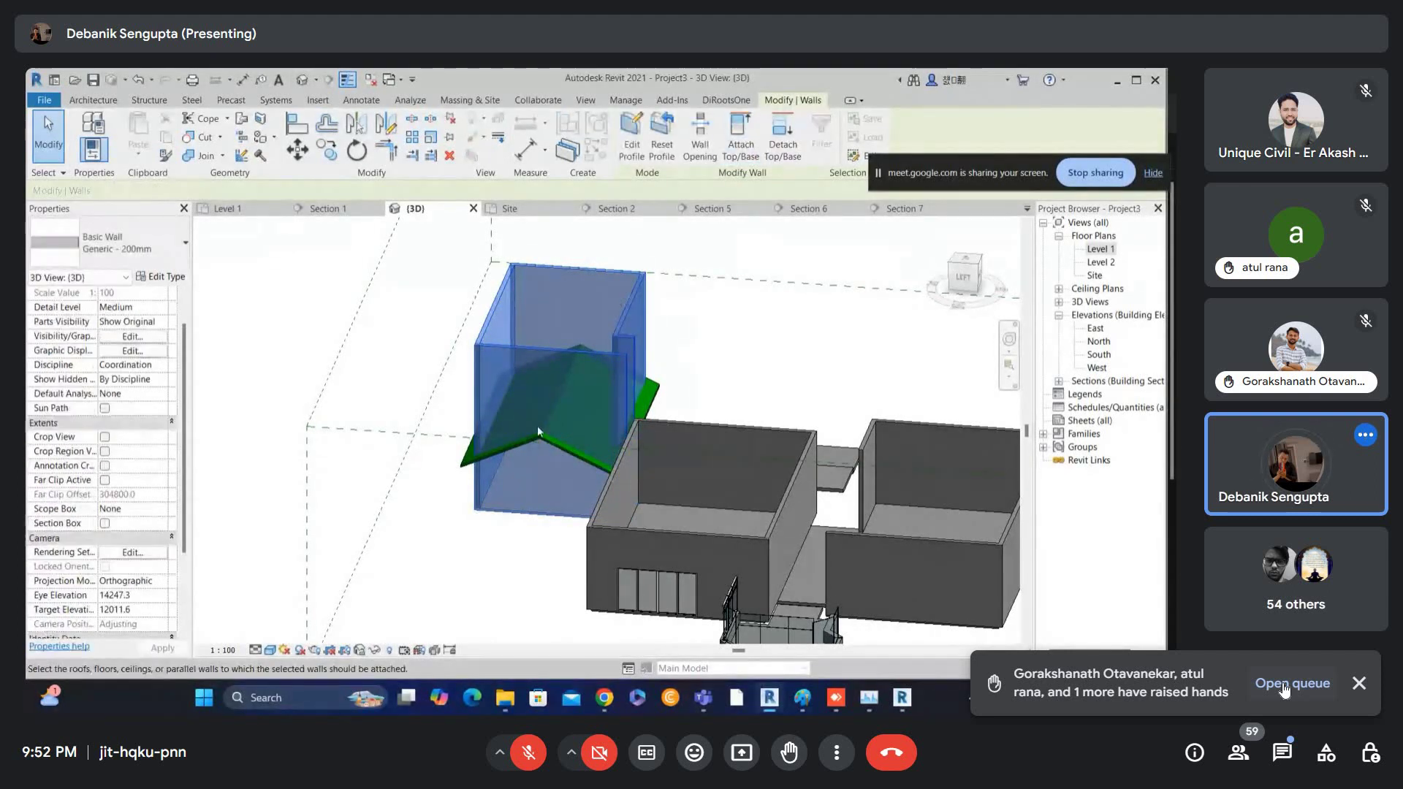
left_click(556, 420)
- Examine in 3D how the attached walls meet the roof at the gable end and eave
scroll(577, 427, "up", 2)
mouse_move(612, 392)
middle_mouse_down("shift")
mouse_move(680, 434)
mouse_move(666, 435)
mouse_move(654, 437)
mouse_move(733, 374)
mouse_move(600, 409)
middle_mouse_up("shift")
scroll(679, 433, "up", 3)
scroll(733, 374, "down", 3)
scroll(559, 497, "up", 3)
middle_click_drag(560, 497, 531, 553, "shift")
scroll(531, 554, "up", 3)
- Start a roof soffit sketch and place it on Level 2
left_click(94, 100)
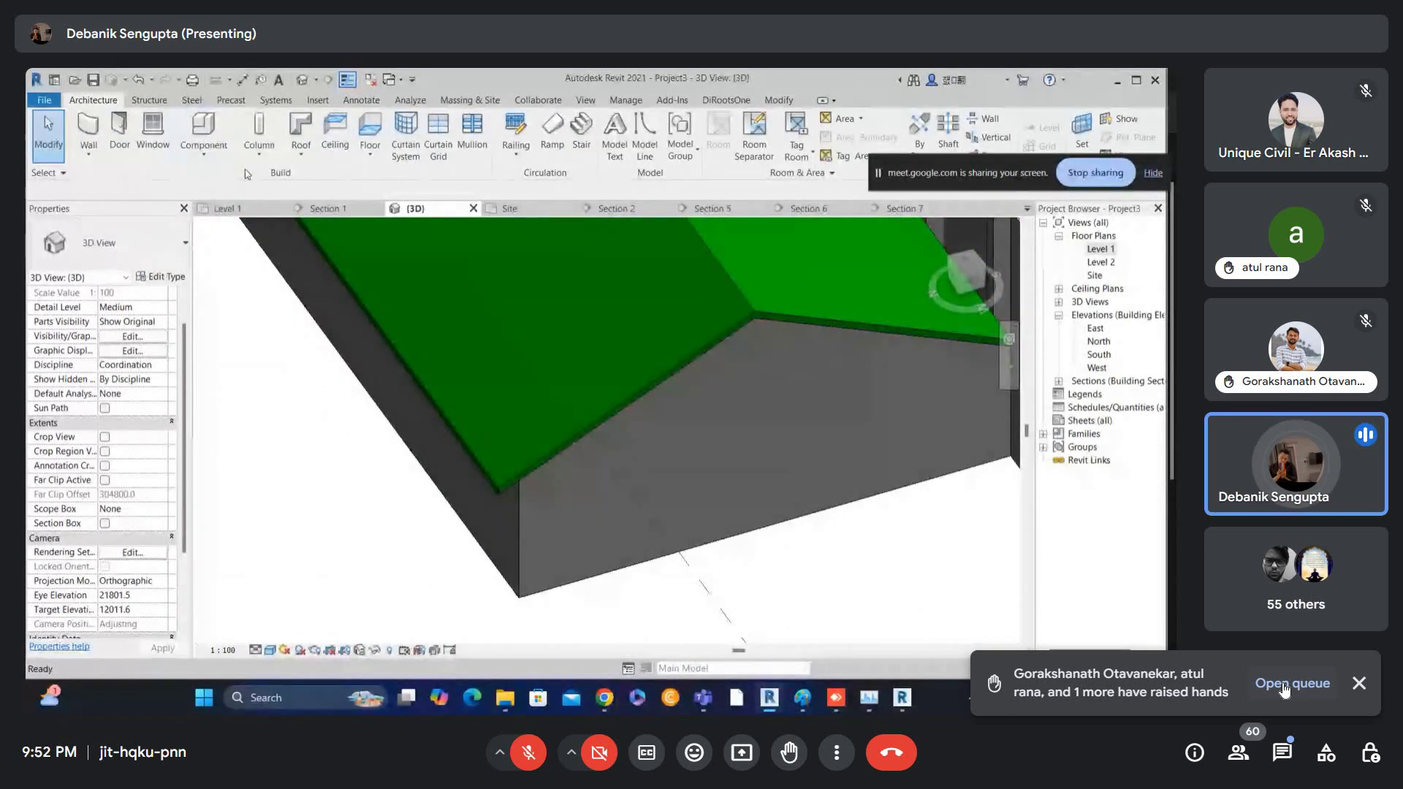
left_click(302, 150)
left_click(340, 285)
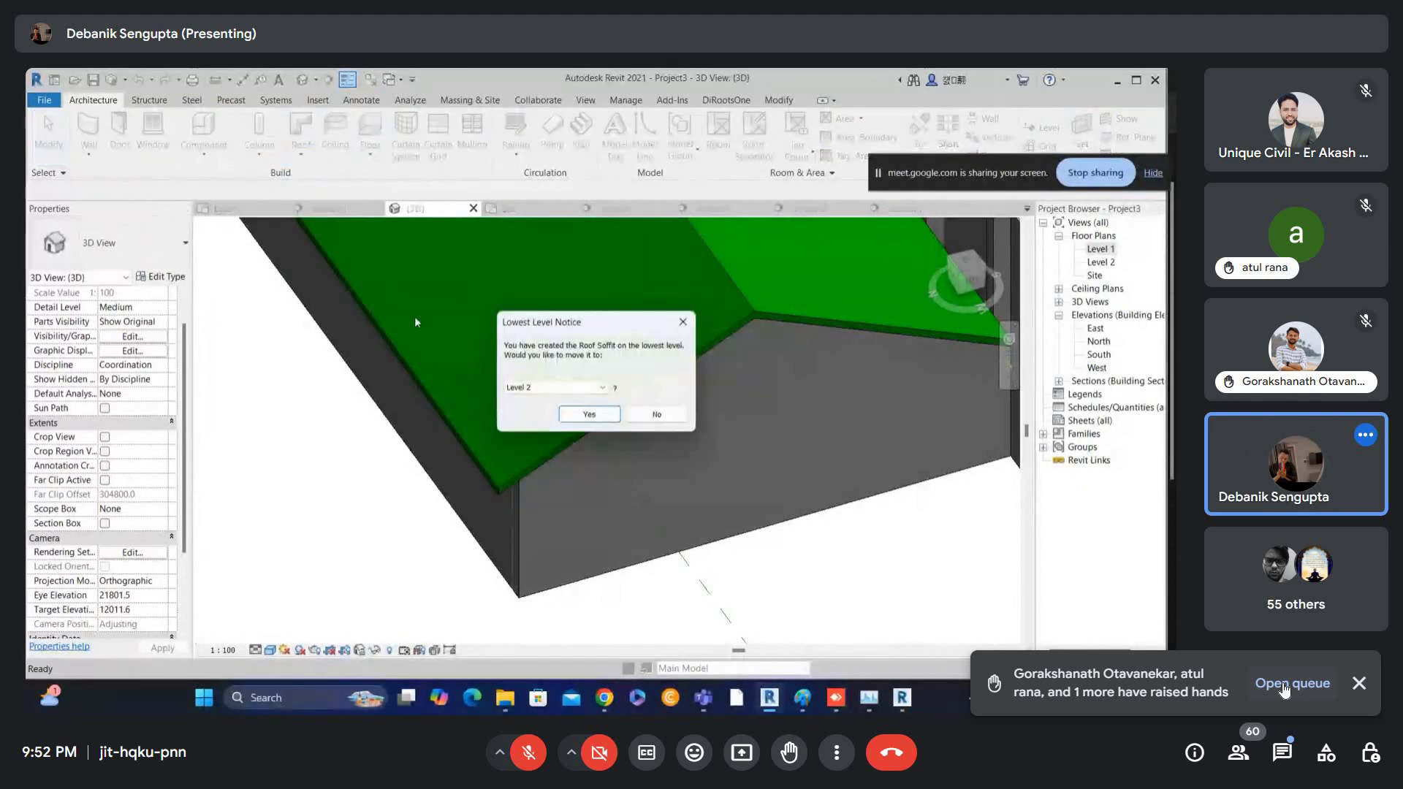
left_click(593, 420)
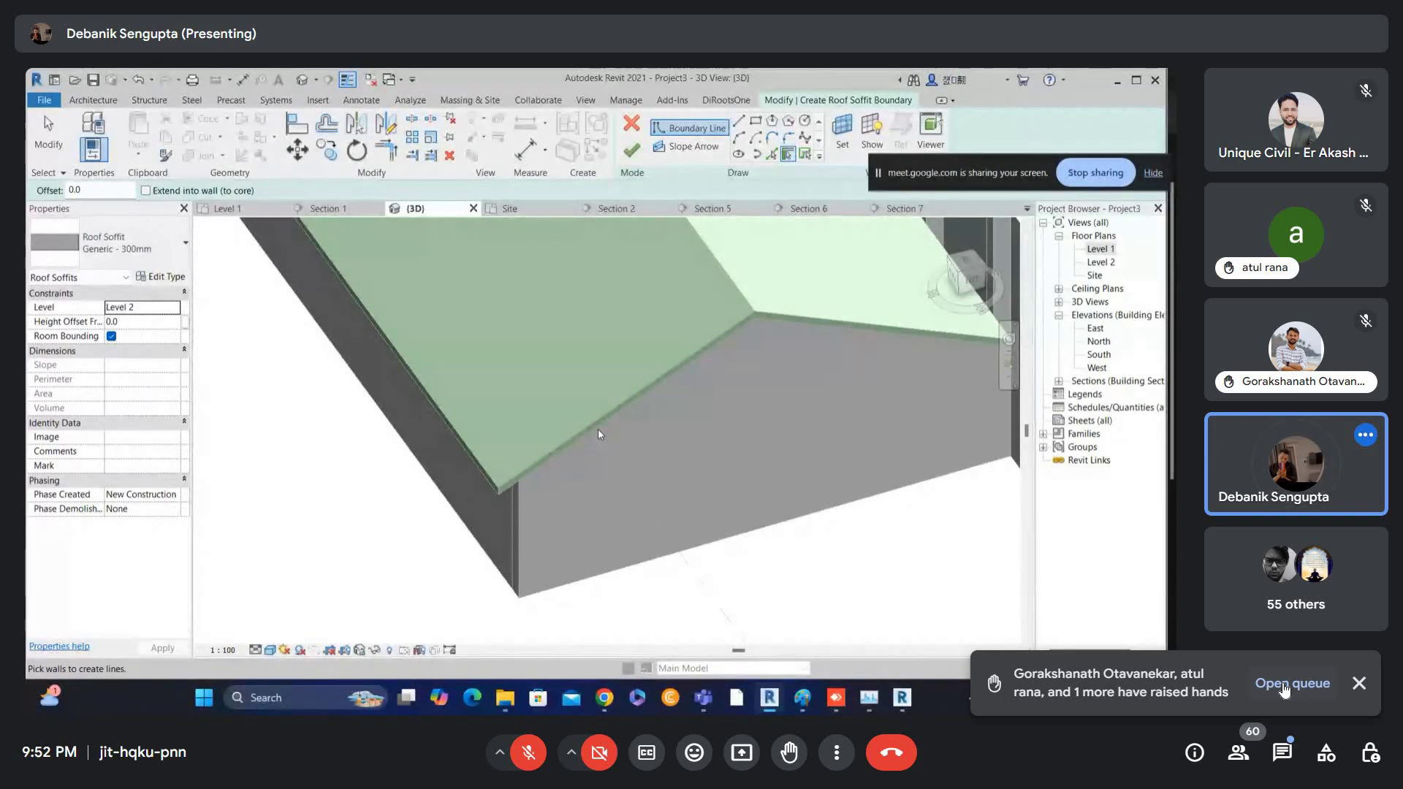
left_click(905, 699)
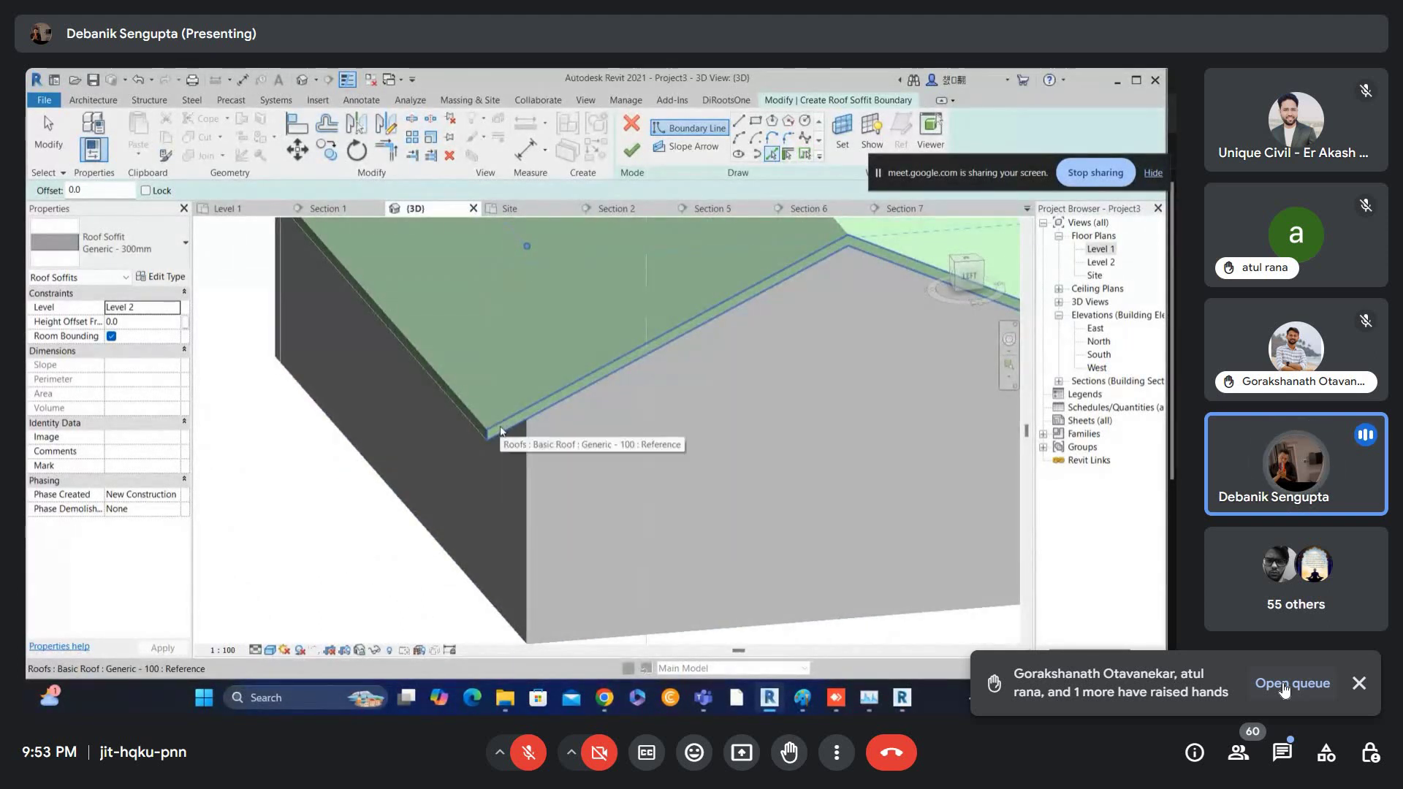
- Pick the roof's eave and end edges as boundary lines for the soffit
left_click(471, 419)
scroll(476, 420, "down", 3)
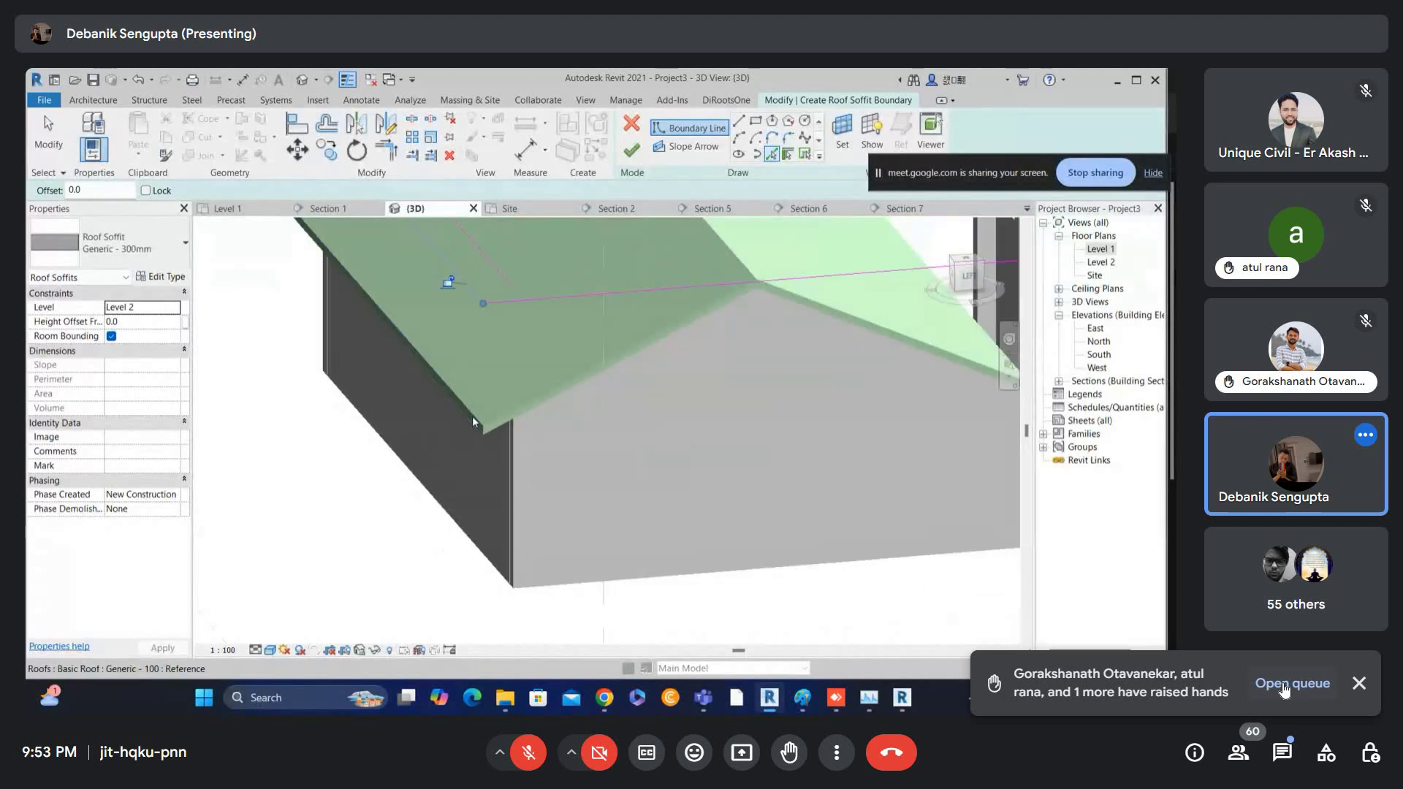
middle_click_drag(435, 361, 856, 460, "shift")
scroll(479, 473, "up", 1)
left_click(429, 506)
key("Escape")
- Trim the soffit boundary lines into closed corners at both ends of the eave strip and finish the sketch
key("t")
key("r")
left_click(413, 390)
left_click(442, 423)
scroll(457, 372, "down", 2)
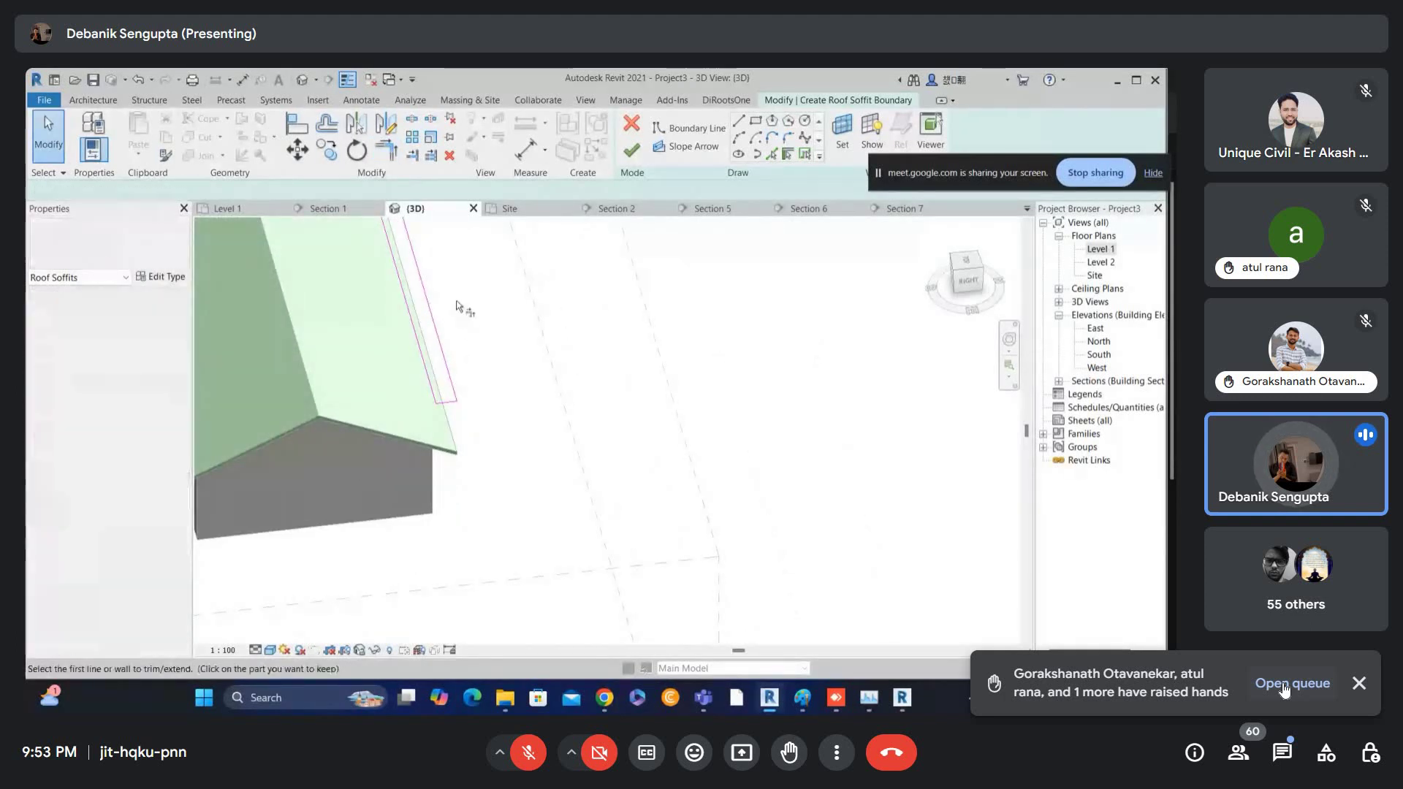
middle_click_drag(462, 319, 470, 614)
scroll(470, 614, "up", 1)
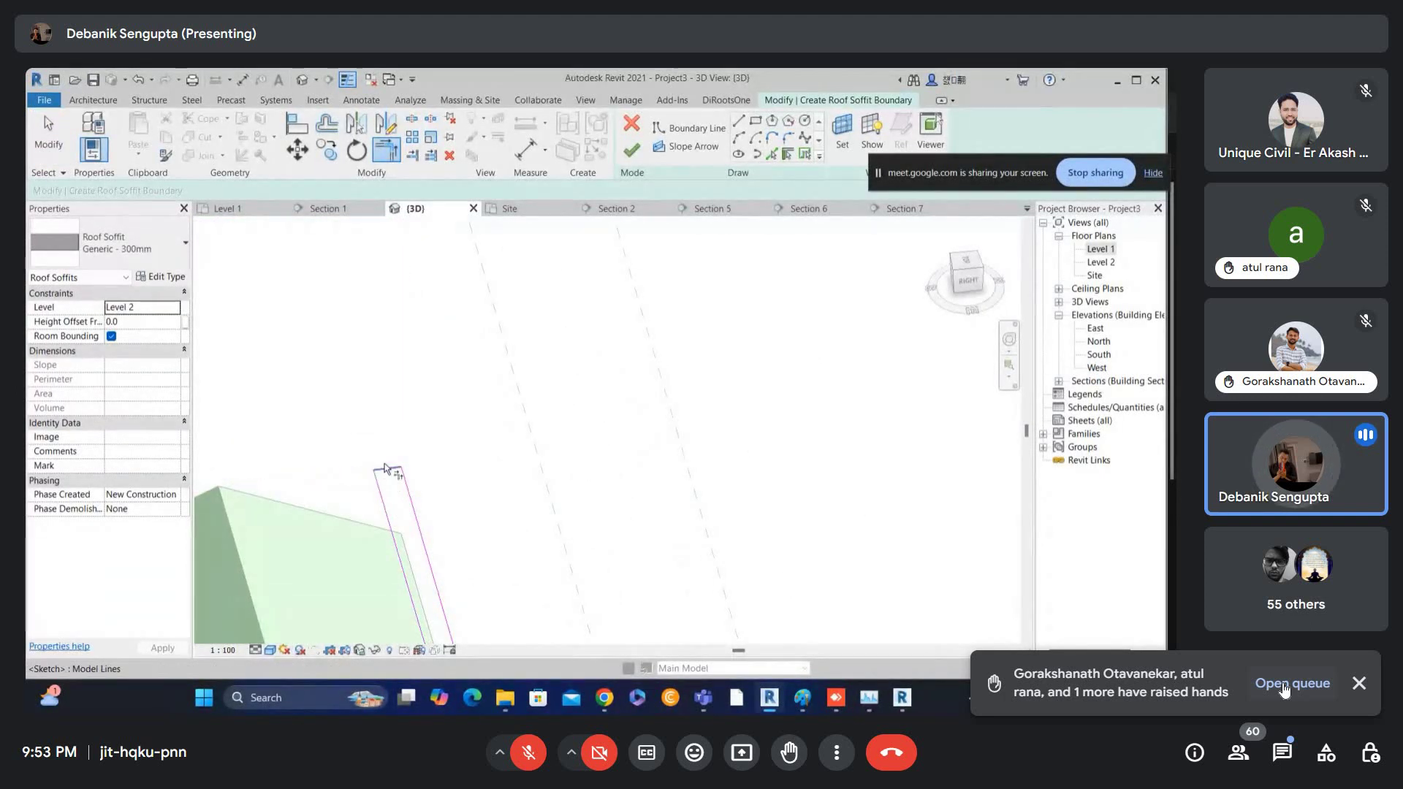
scroll(386, 470, "down", 1)
key("Escape")
left_click(632, 150)
- Select the new soffit and lower it to the roof's eave, to a height offset of -1800
scroll(369, 356, "down", 2)
middle_click_drag(467, 406, 437, 382, "shift")
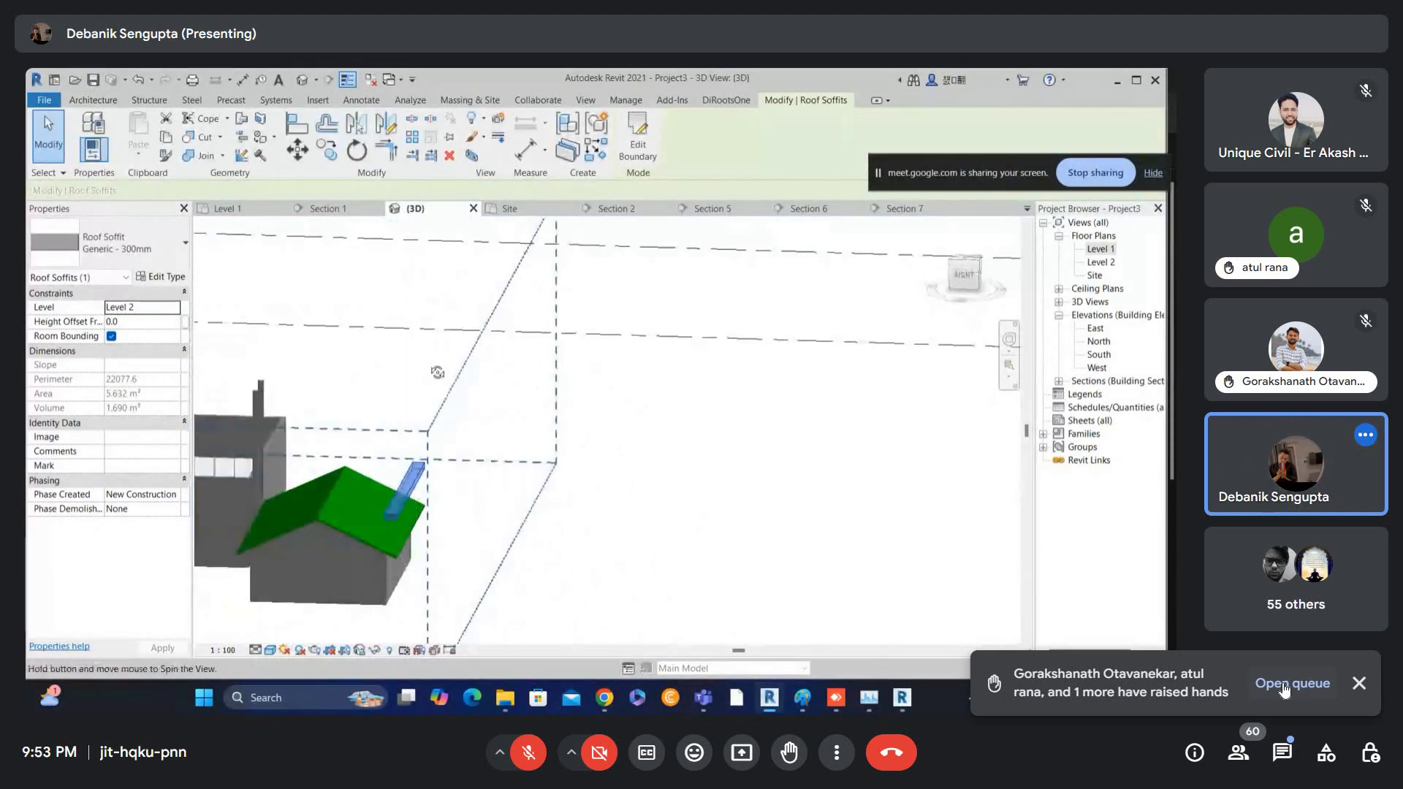
left_click(437, 381)
scroll(406, 512, "up", 3)
left_click(406, 498)
middle_click_drag(407, 497, 470, 480, "shift")
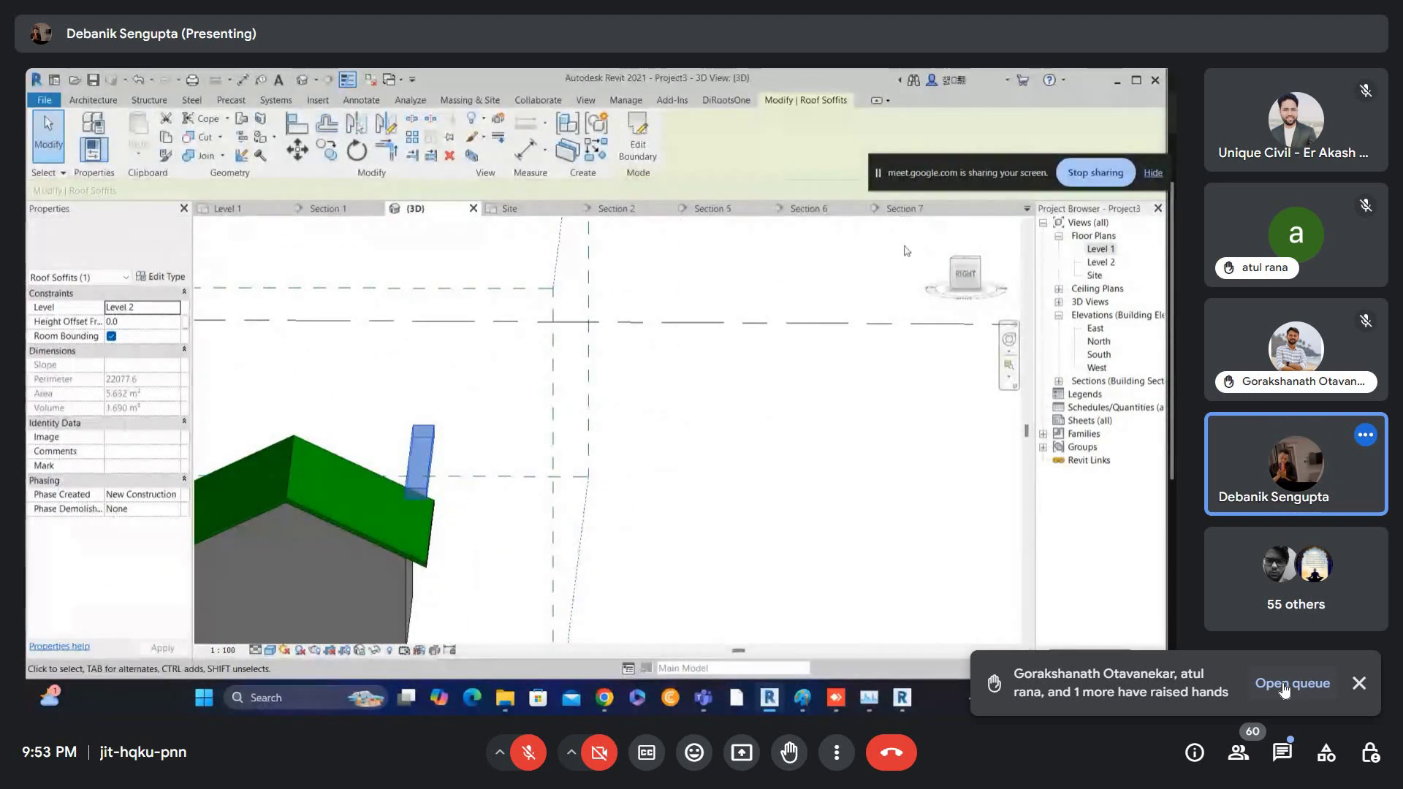
left_click(965, 273)
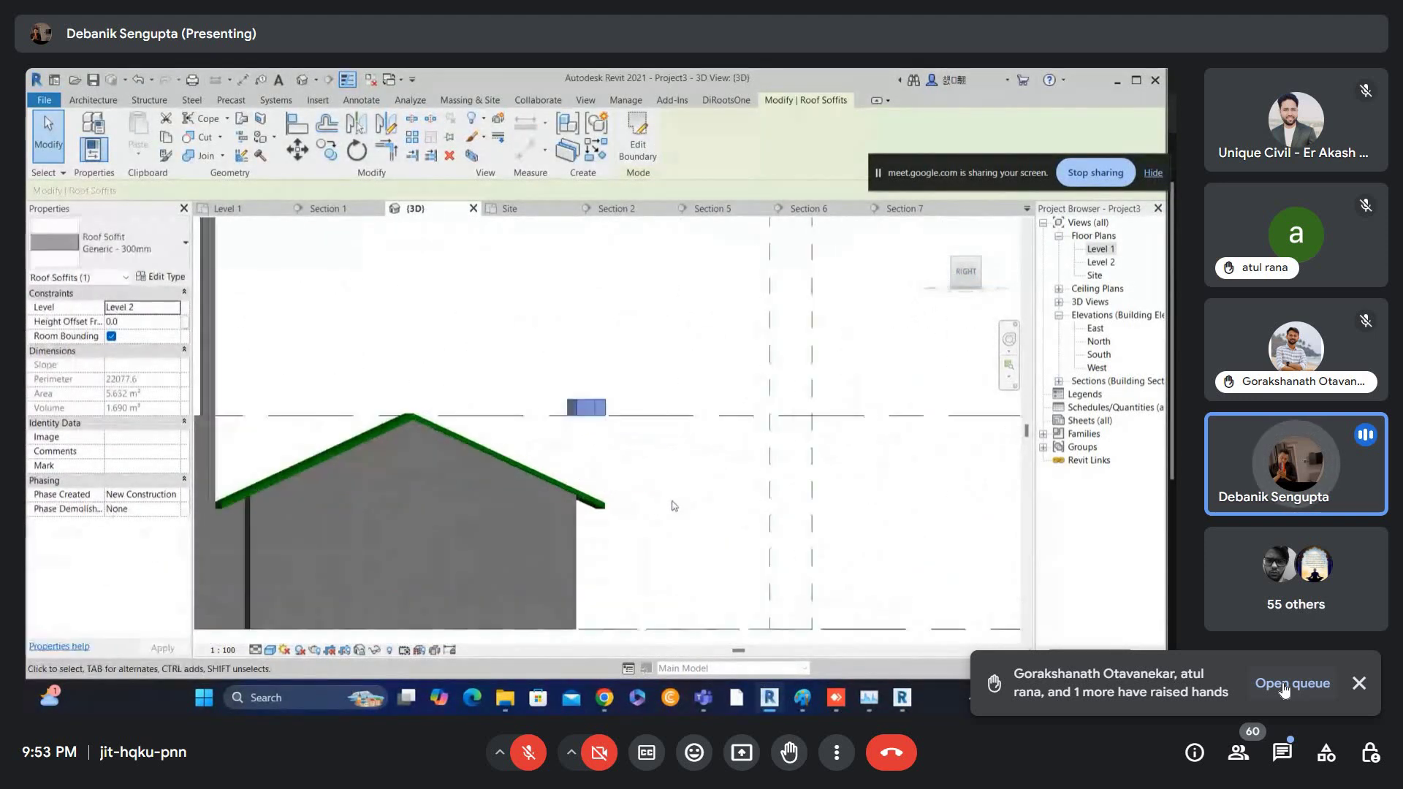
key("Down")
key("Down")
key("Down")
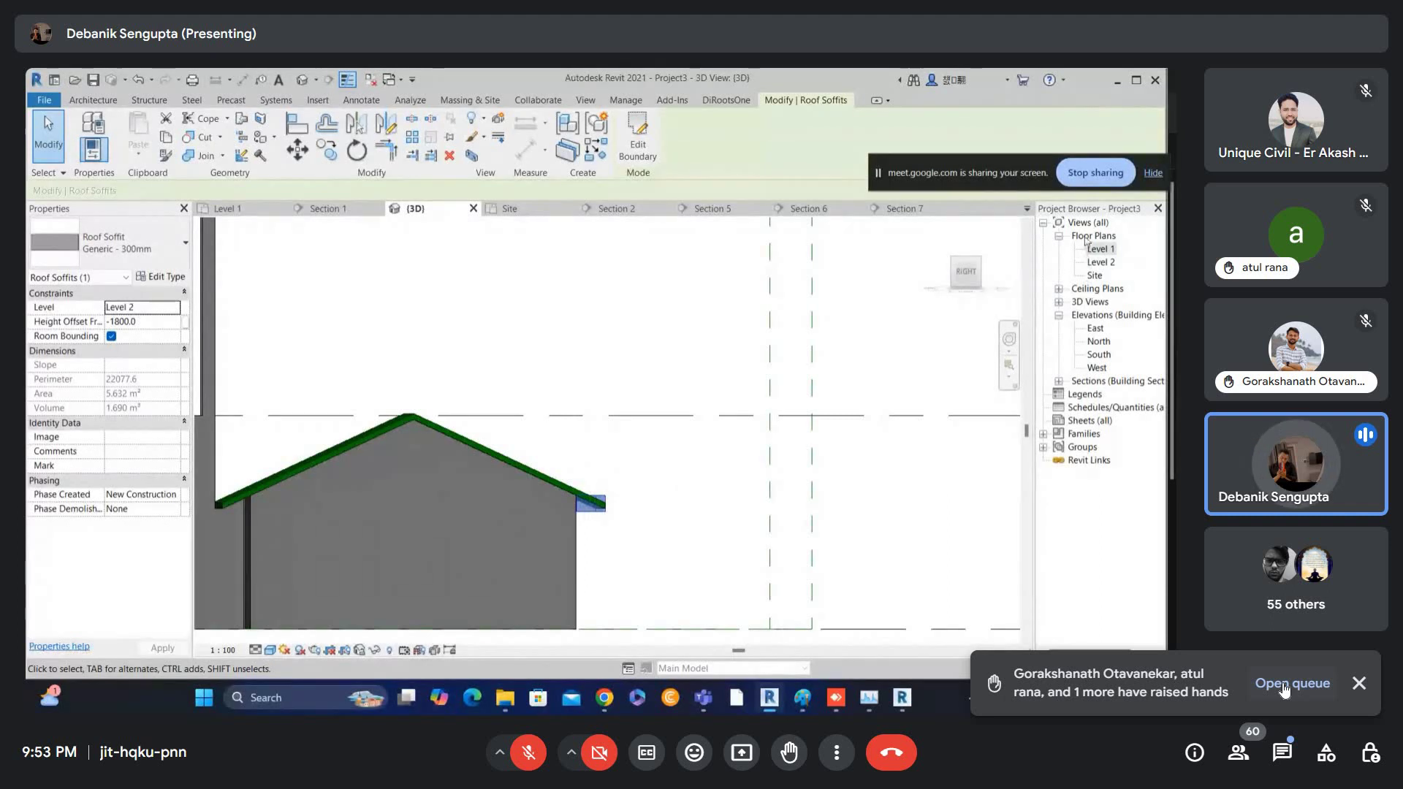
- In Section 7, lower the soffit to a height offset of -1850 so its underside follows the point cloud
double_click(1100, 249)
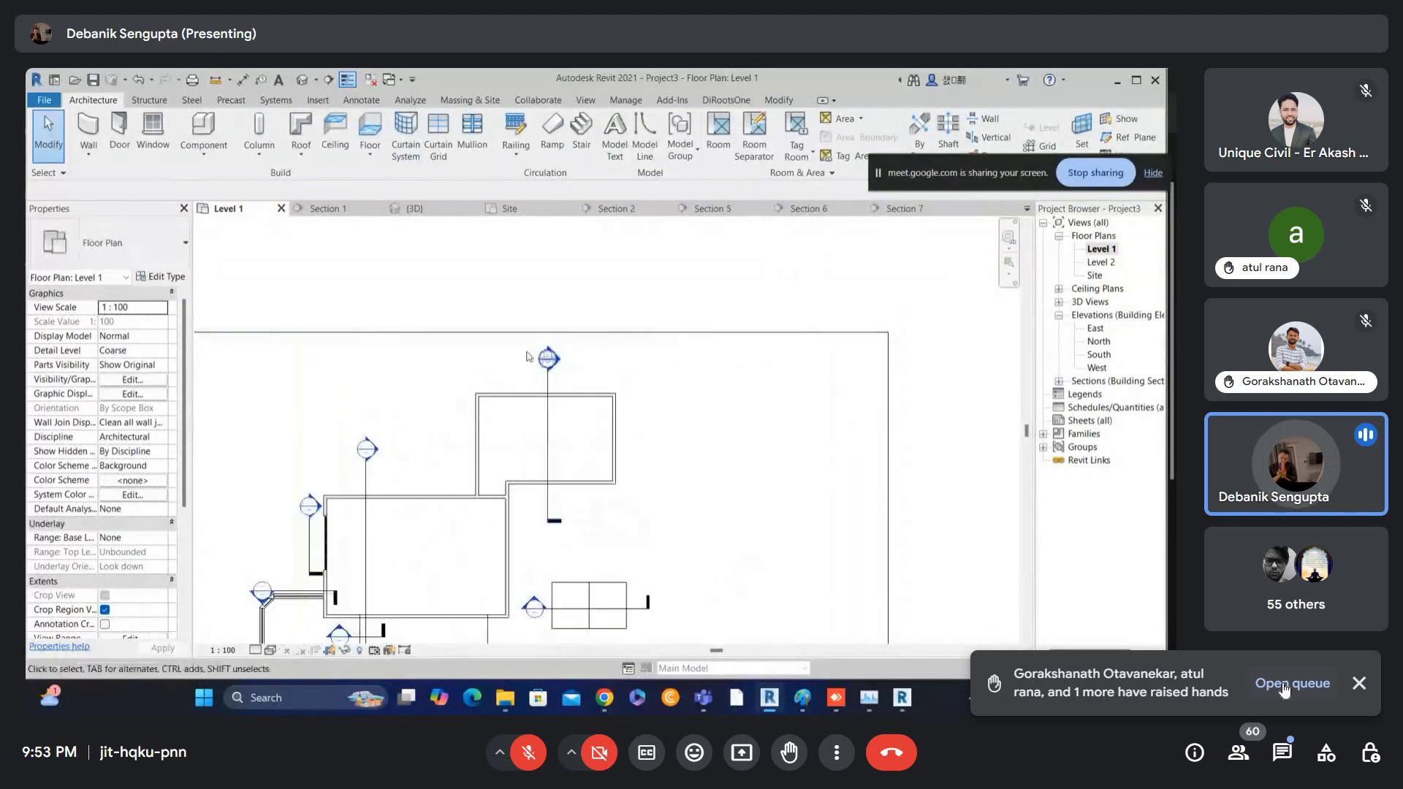
double_click(549, 359)
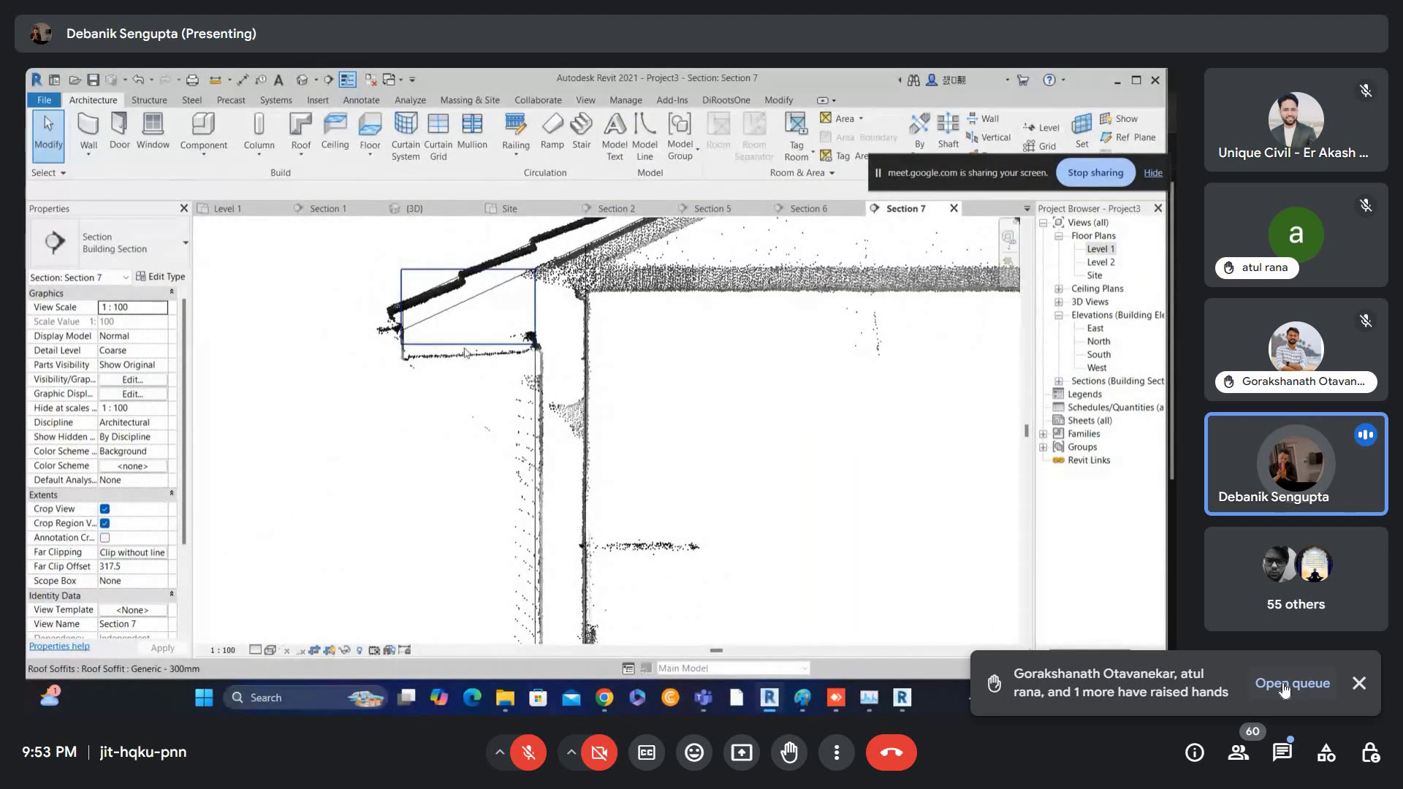
scroll(464, 353, "up", 2)
left_click(467, 348)
left_click_drag(467, 343, 471, 350)
scroll(406, 314, "up", 2)
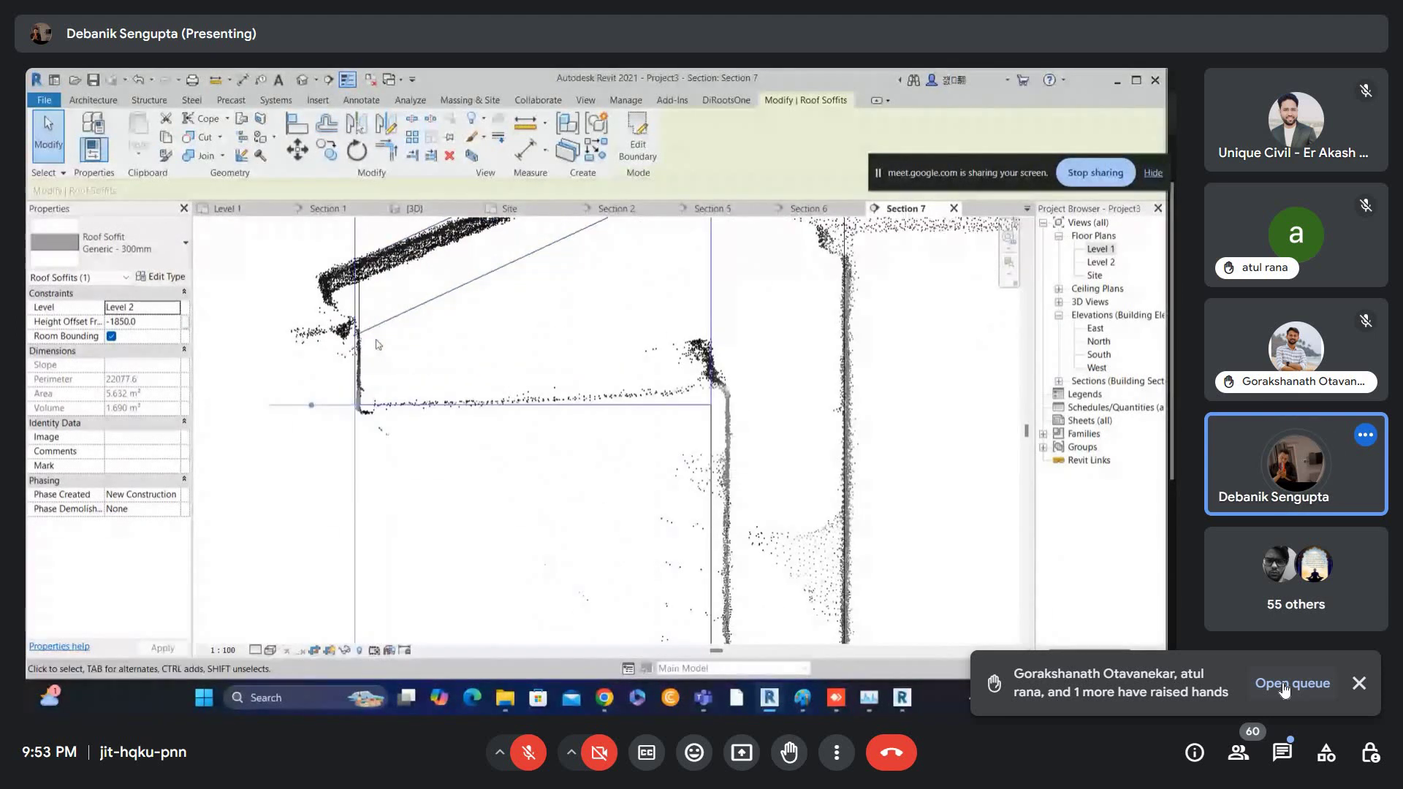
scroll(363, 361, "up", 1)
scroll(362, 361, "up", 1)
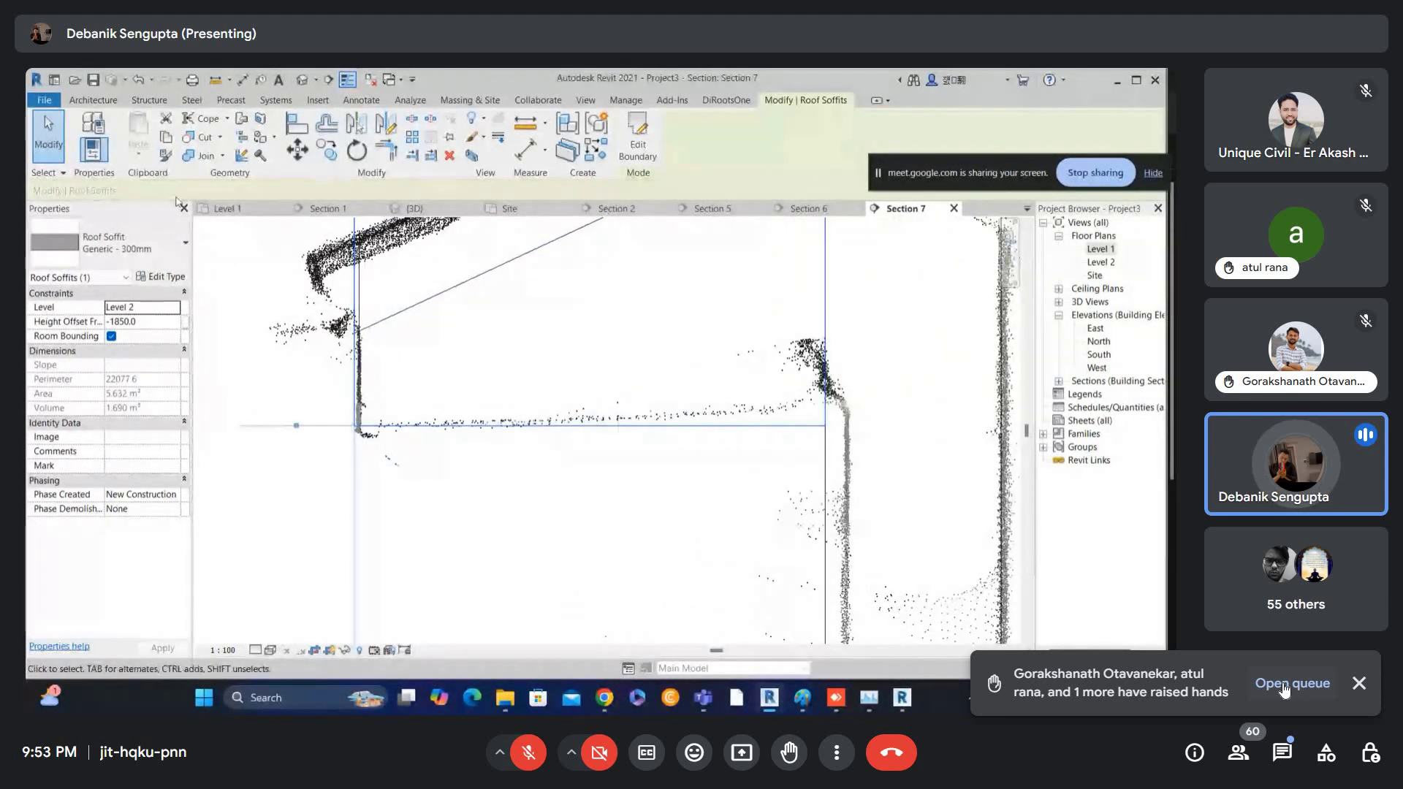
- Duplicate the soffit type as Generic - 150 and set its structure layer thickness to 150
left_click(161, 276)
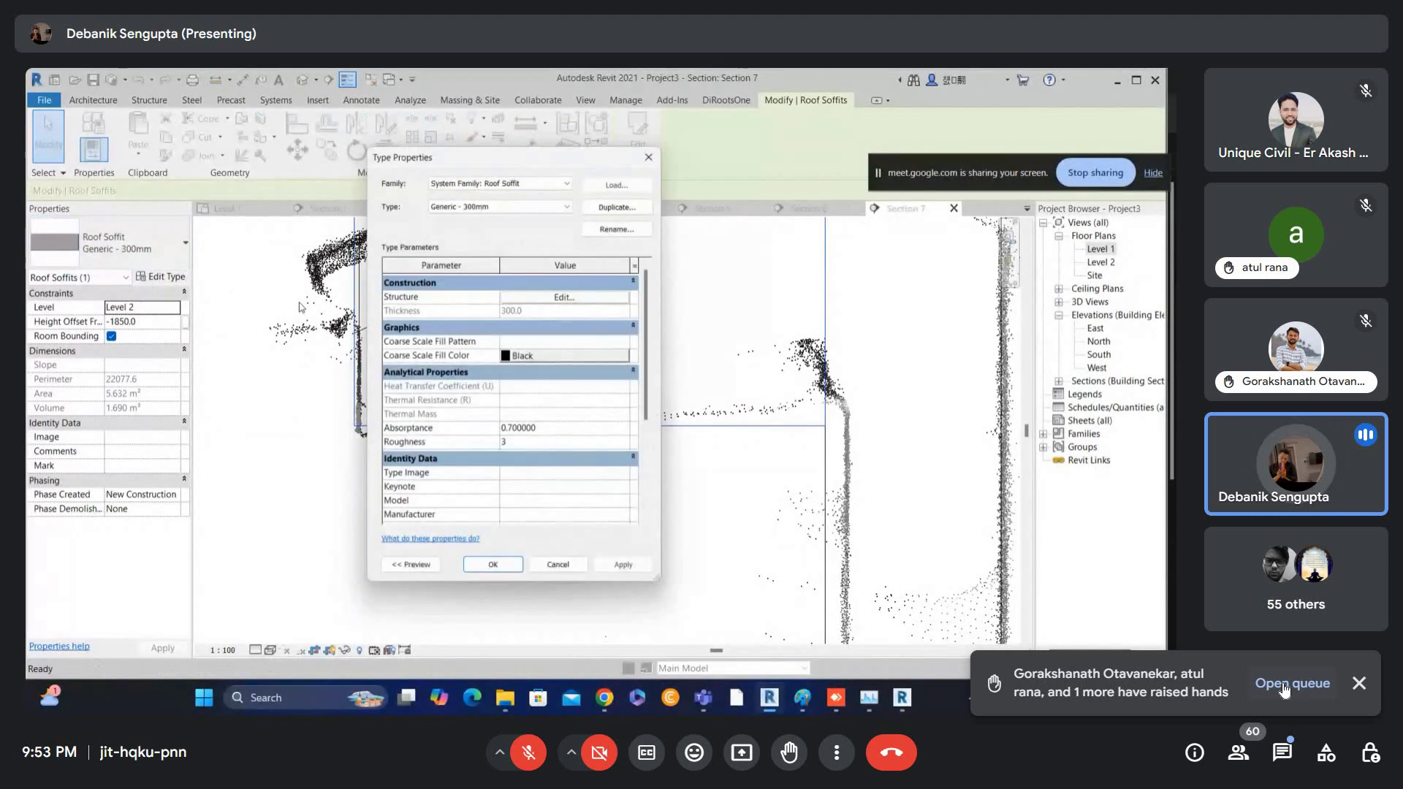
left_click(621, 203)
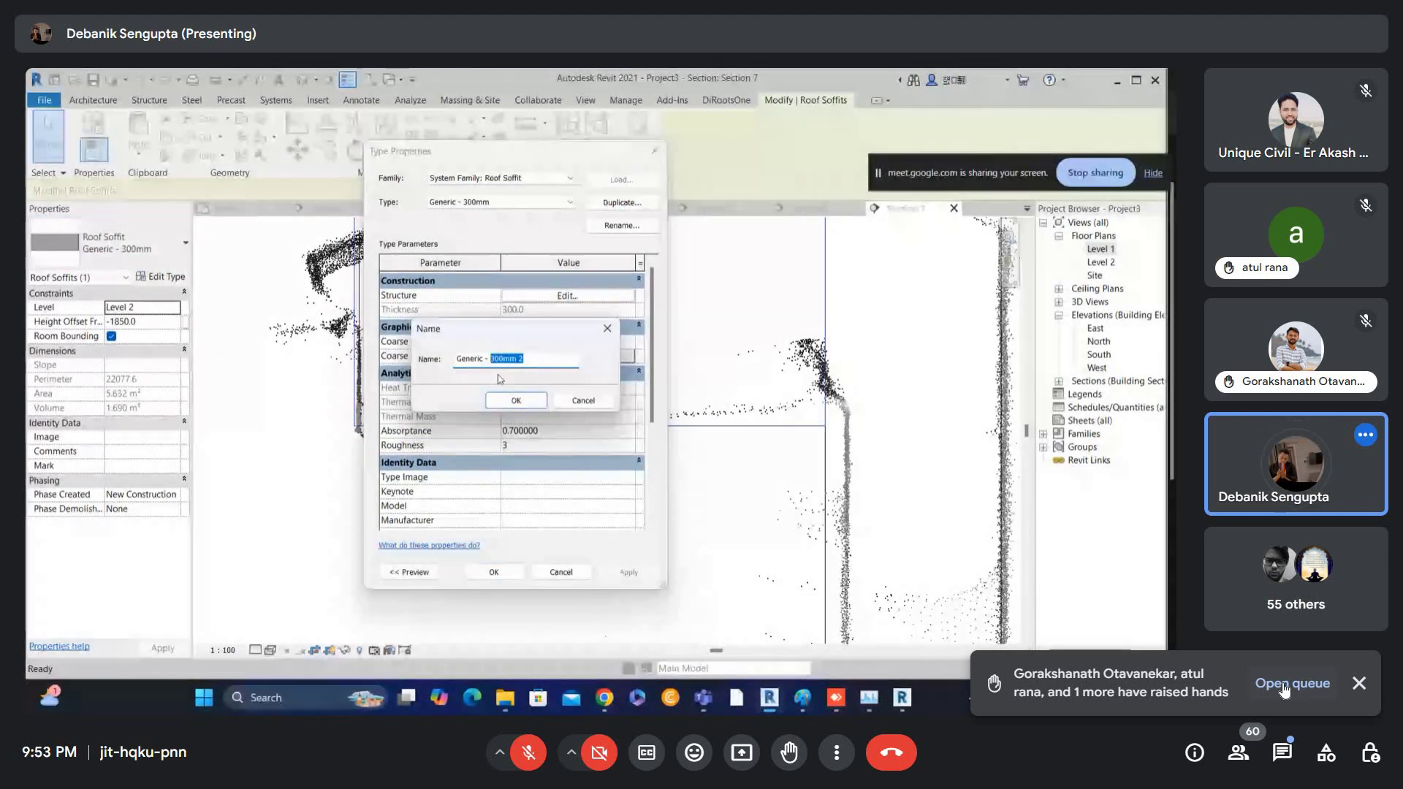
key("Return")
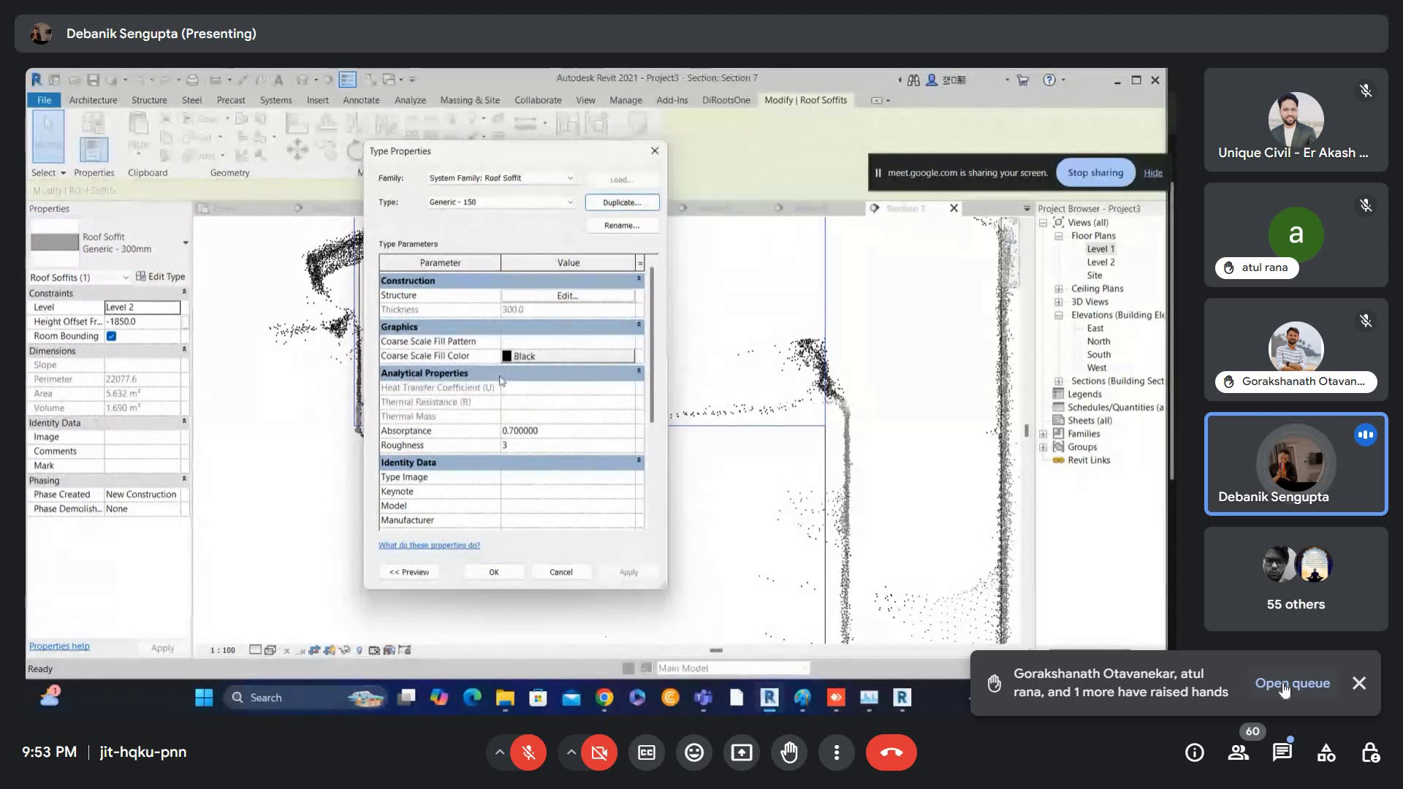
left_click(545, 298)
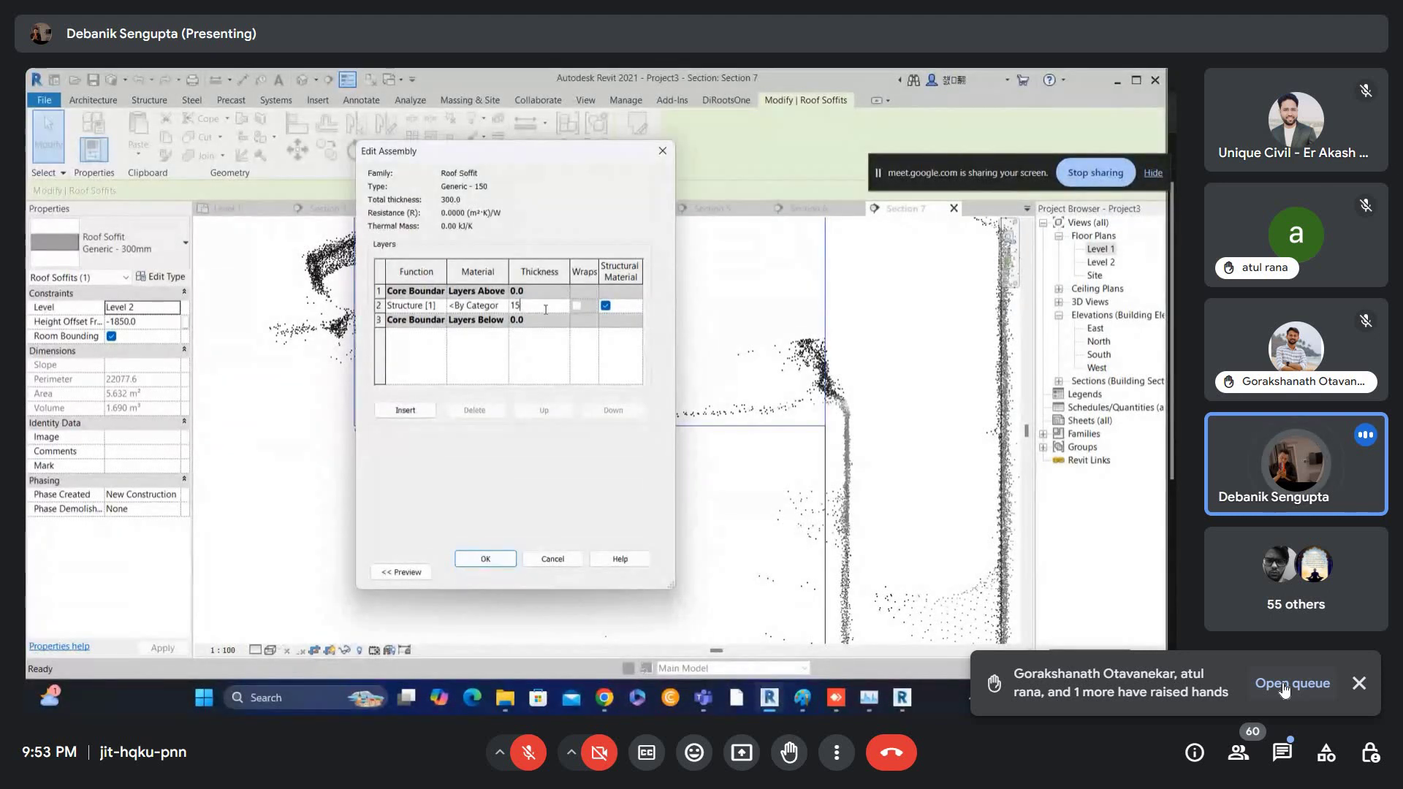
left_click(483, 560)
left_click(492, 566)
left_click(466, 346)
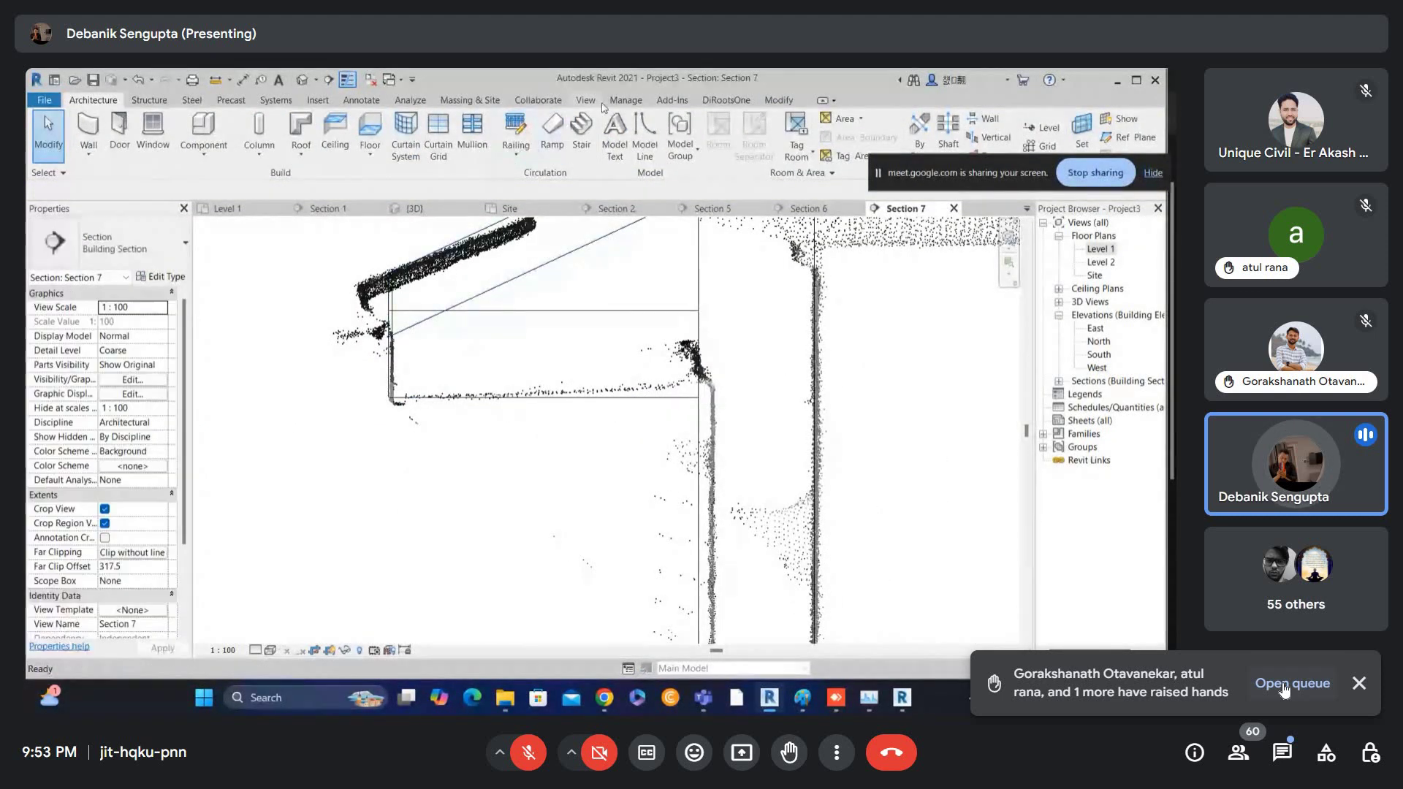
- Join the geometry of the soffit and the gable roof at the eave
left_click(779, 101)
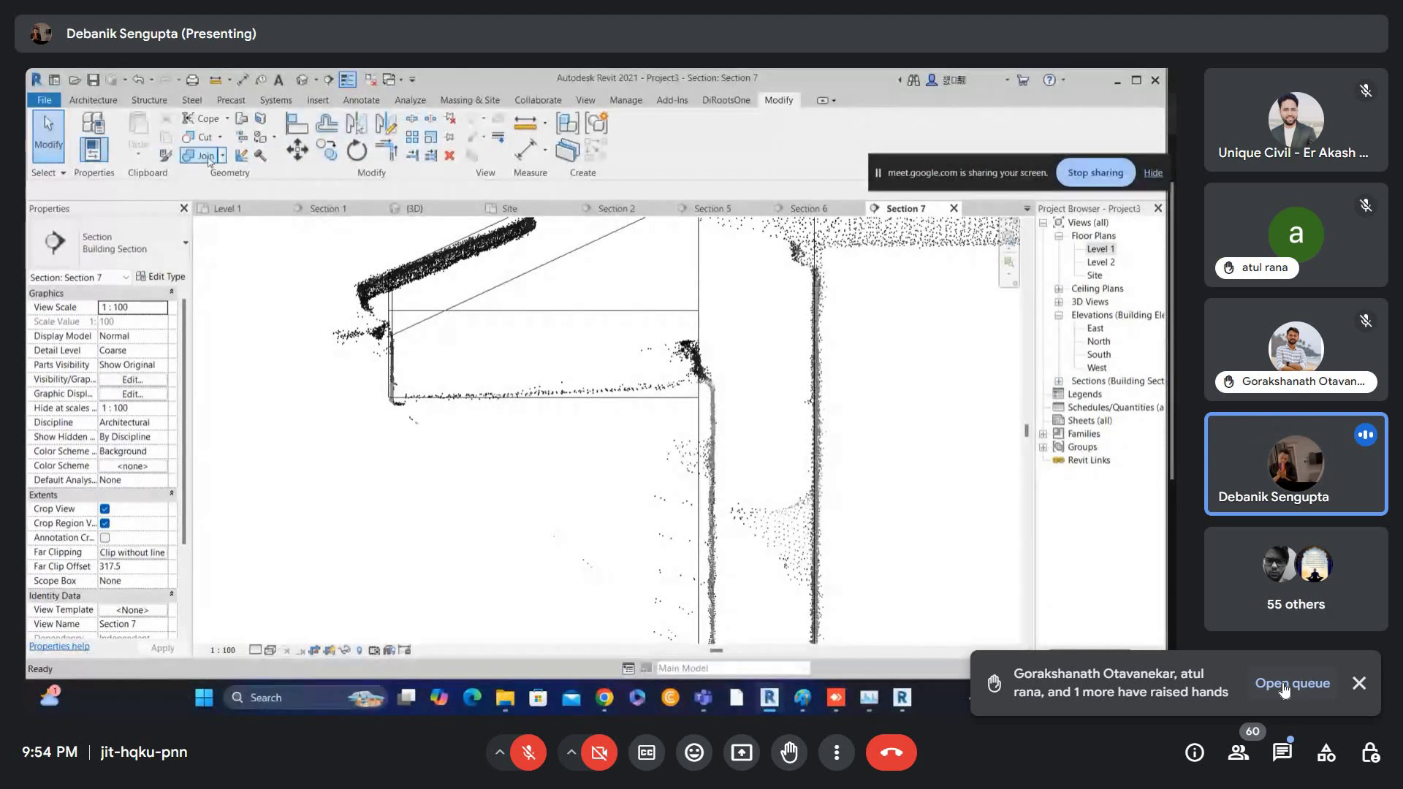
left_click(489, 313)
left_click(488, 291)
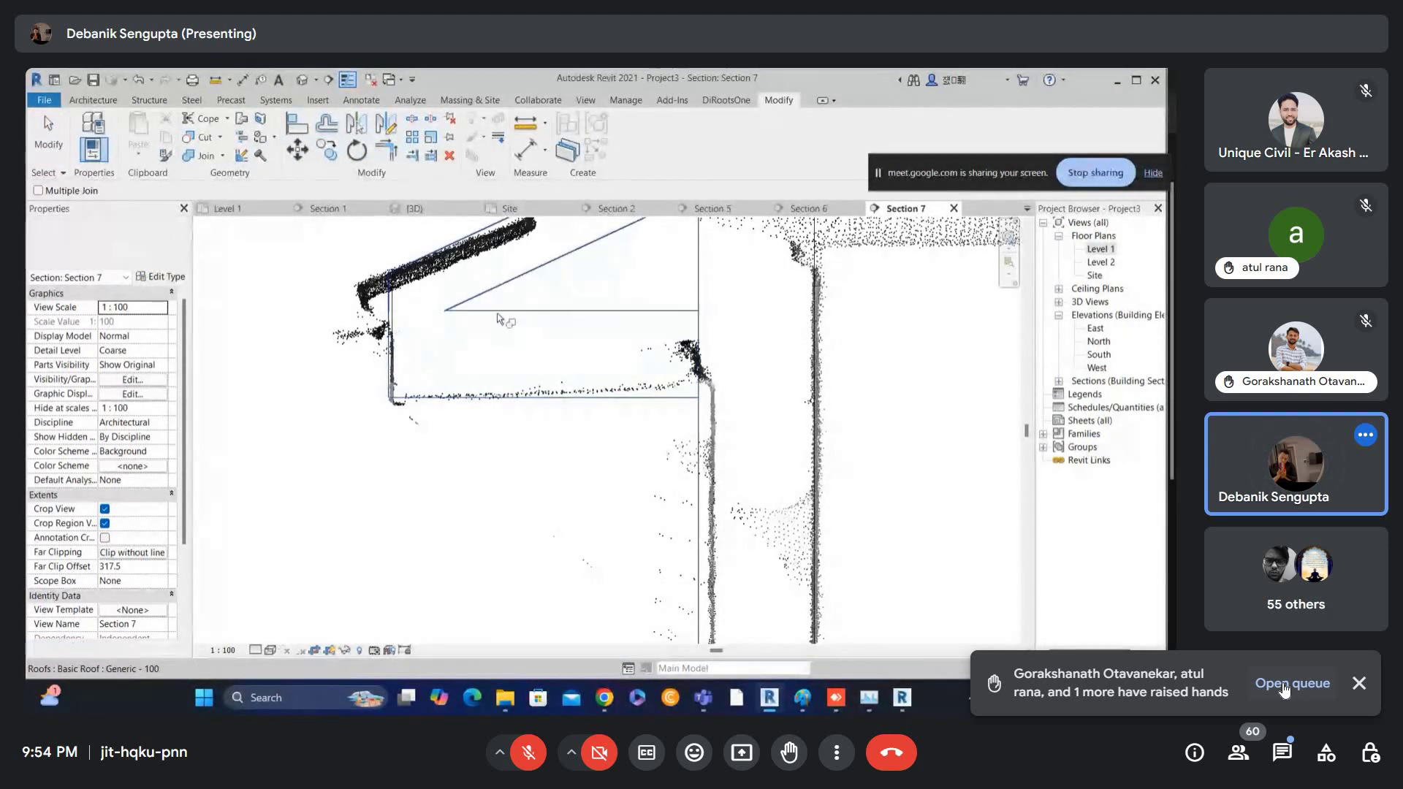
key("Escape")
- Display Section 7 in the shaded style and check the soffit's position against the scanned eave
scroll(491, 317, "down", 5)
key("s")
key("d")
left_click(516, 319)
scroll(553, 293, "up", 3)
middle_click_drag(552, 315, 535, 350)
scroll(534, 351, "up", 1)
key("Up")
key("Down")
key("Escape")
scroll(548, 325, "down", 4)
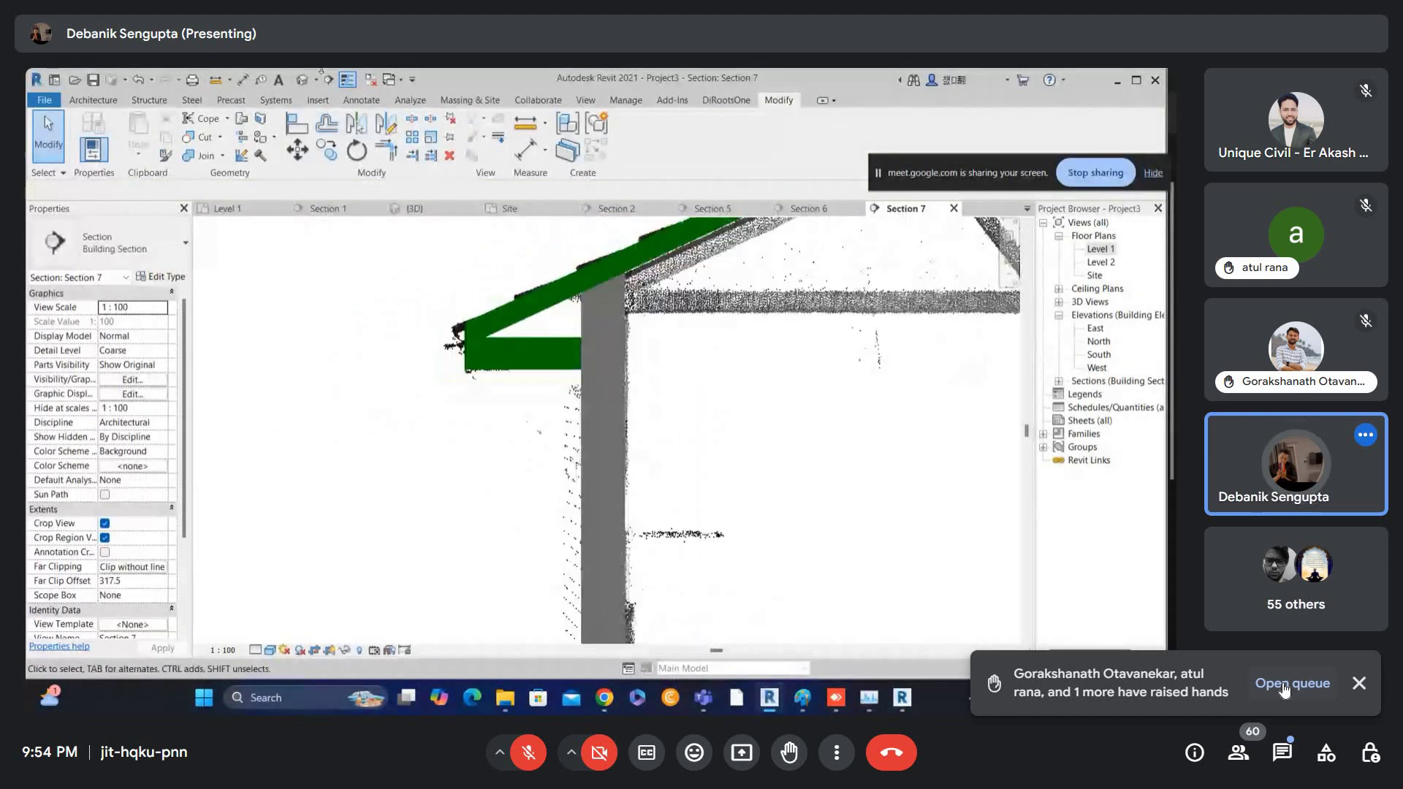
- Examine in 3D how the soffit meets the roof and walls along the eave and at the gable end
left_click(299, 80)
middle_click_drag(583, 462, 551, 437, "shift")
scroll(537, 464, "up", 5)
left_click(485, 459)
scroll(551, 437, "down", 3)
middle_click_drag(505, 482, 274, 333)
scroll(581, 437, "up", 3)
middle_click_drag(950, 336, 540, 345)
scroll(539, 345, "down", 1)
middle_click_drag(863, 285, 329, 574, "shift")
scroll(672, 291, "up", 2)
scroll(493, 502, "down", 2)
- In the Level 1 plan, align the Section 7 line with the outer face of the upper room's west wall
double_click(1094, 250)
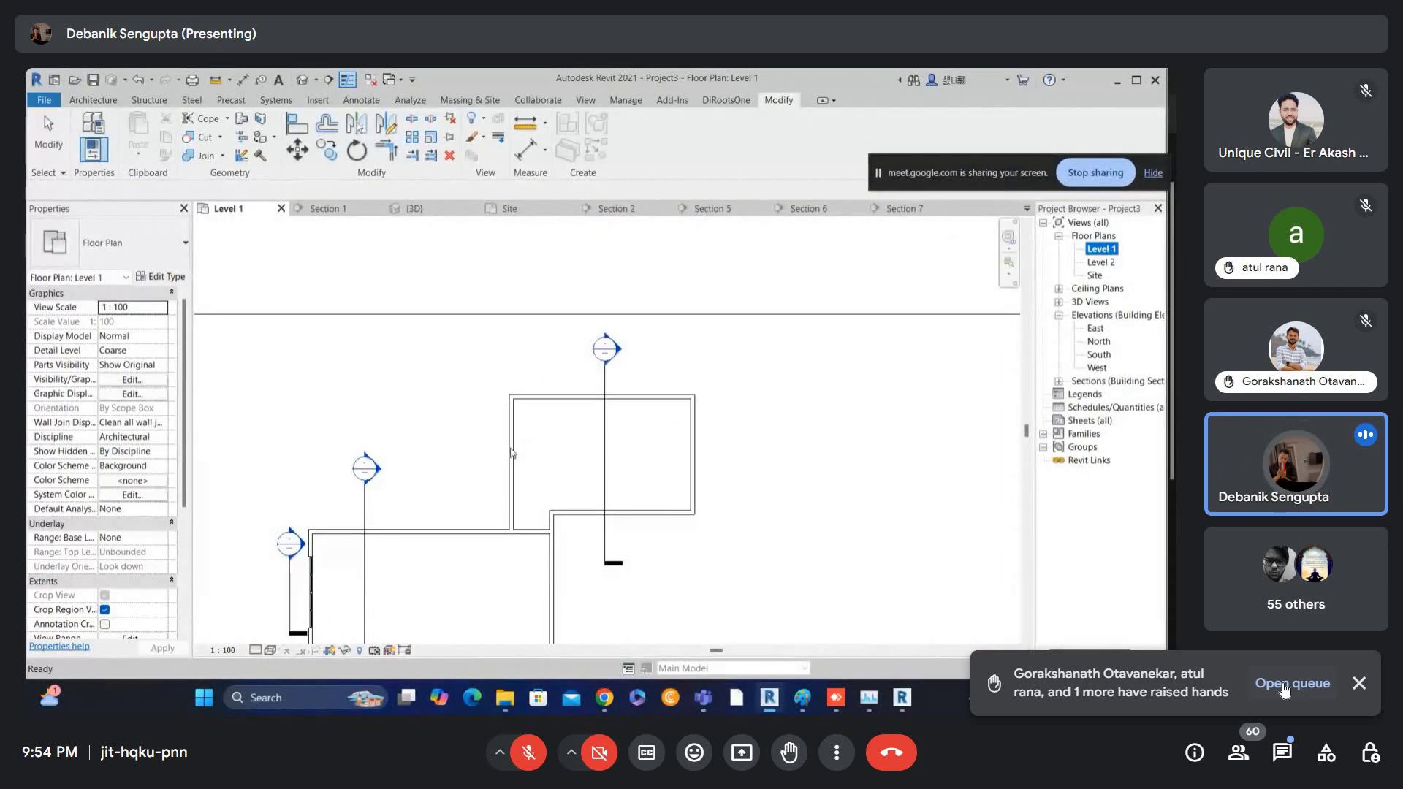
right_click(512, 458)
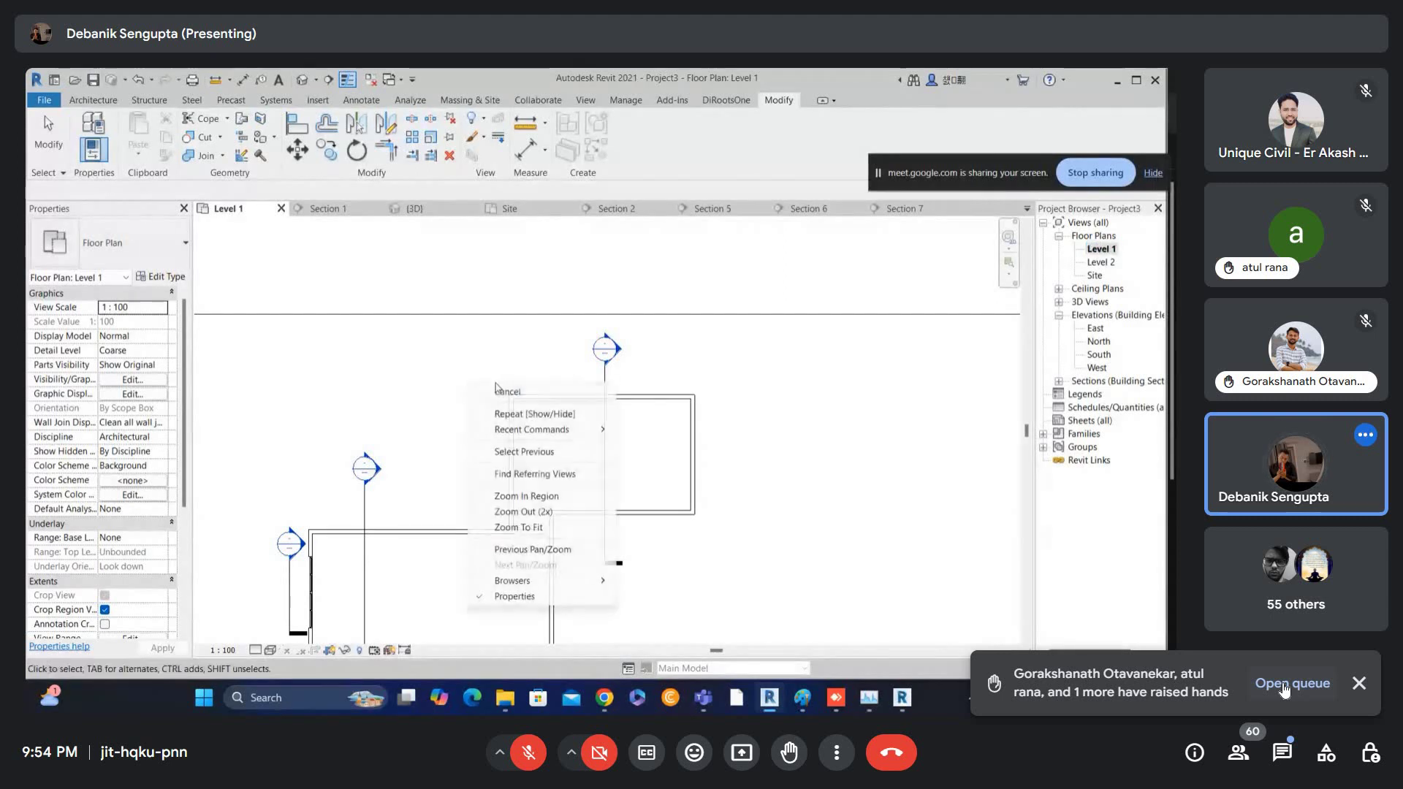
left_click(500, 393)
key("l")
scroll(498, 399, "up", 1)
left_click(511, 423)
left_click(621, 413)
key("Escape")
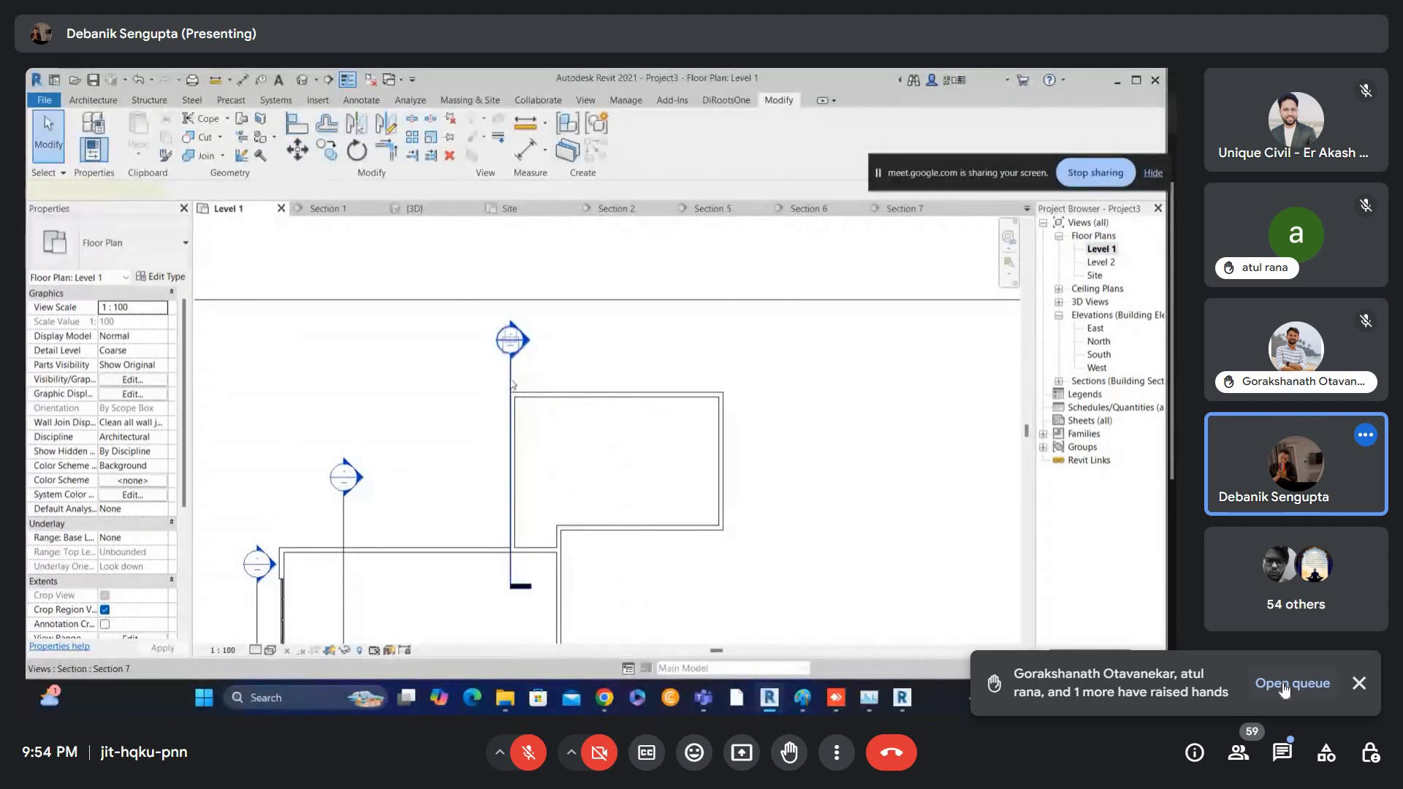
- Shift the section line just outside the wall and extend its far clip past the wall to about 1165
left_click(511, 387)
key("Left")
key("Left")
key("Left")
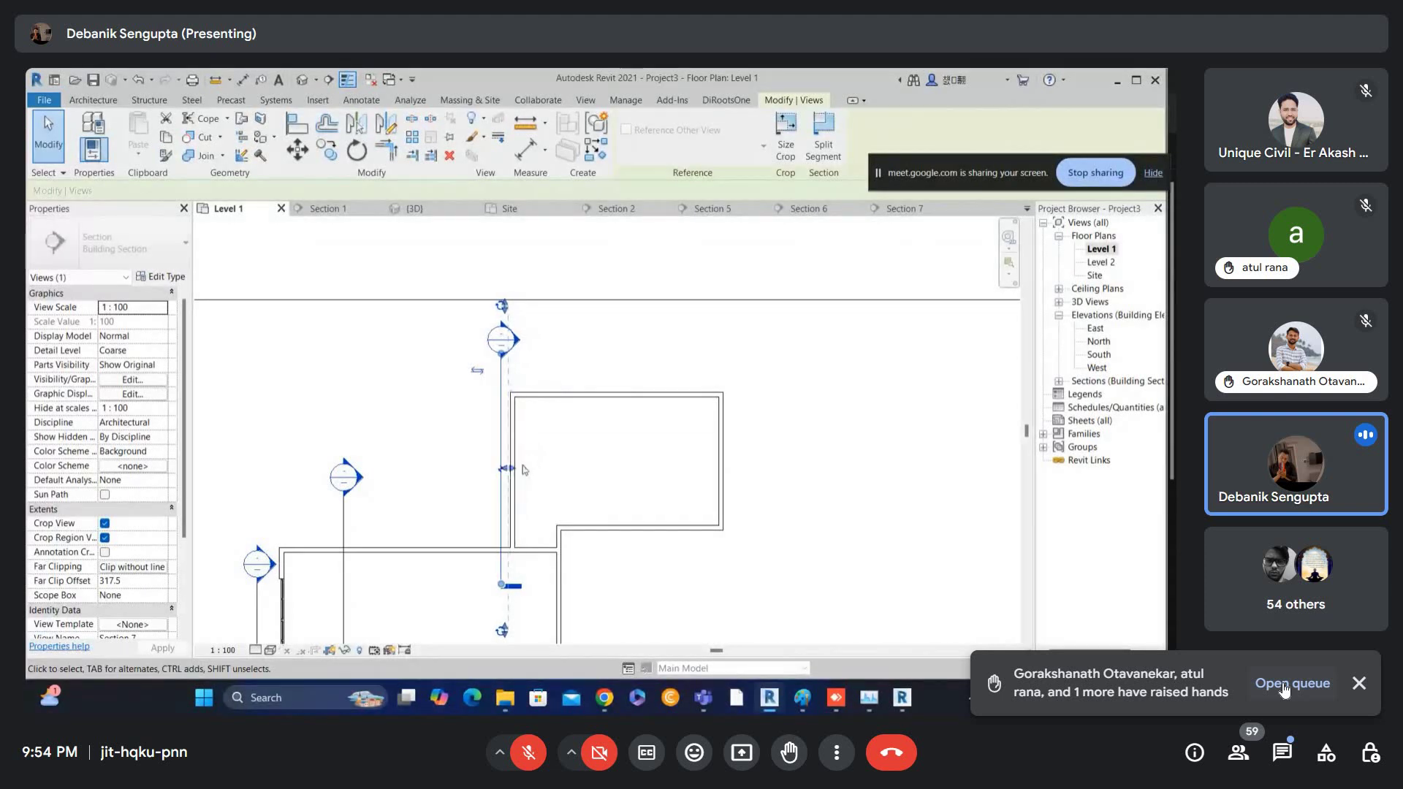
left_click_drag(507, 468, 522, 475)
left_click(601, 348)
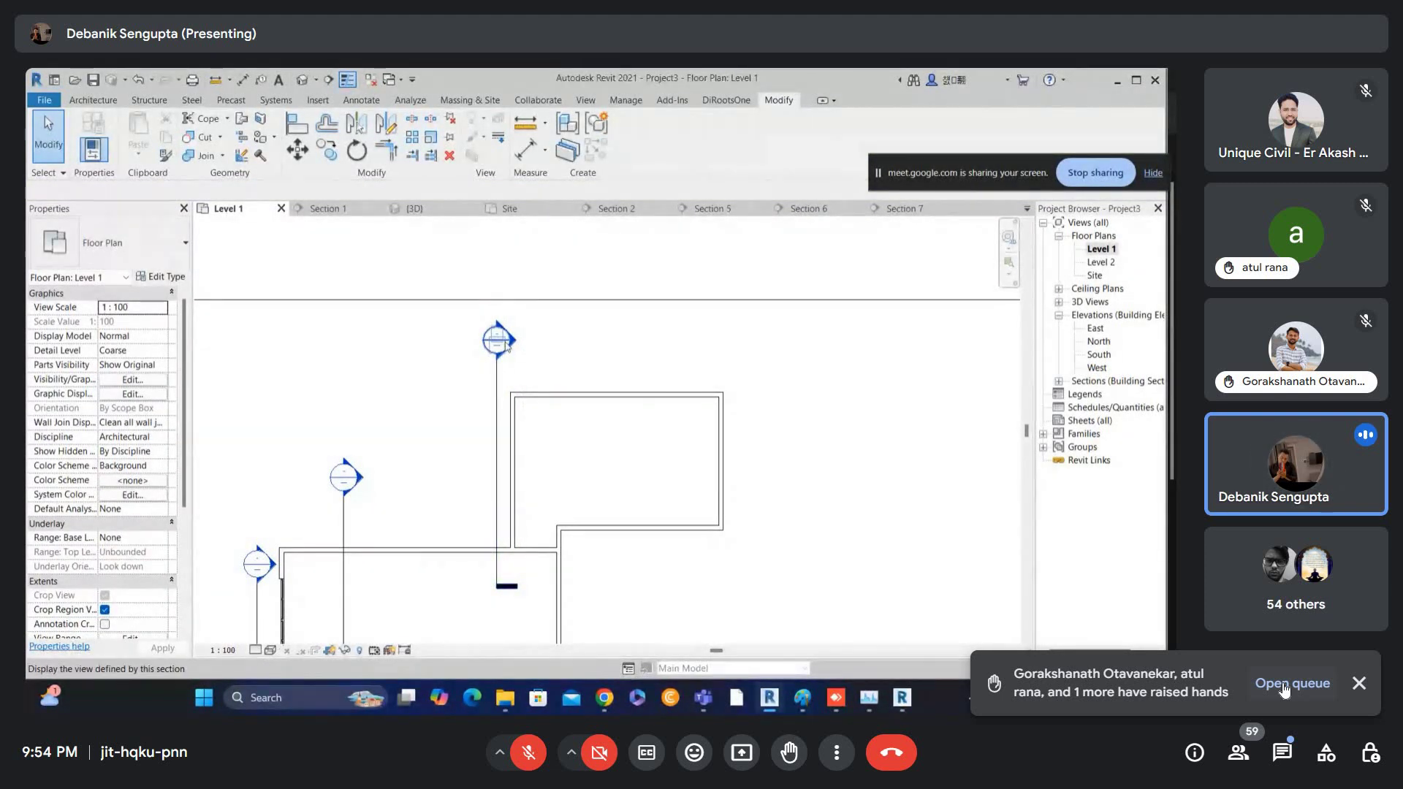
- Open Section 7 at the gable eave and start an in-place model in the Roofs category
double_click(506, 345)
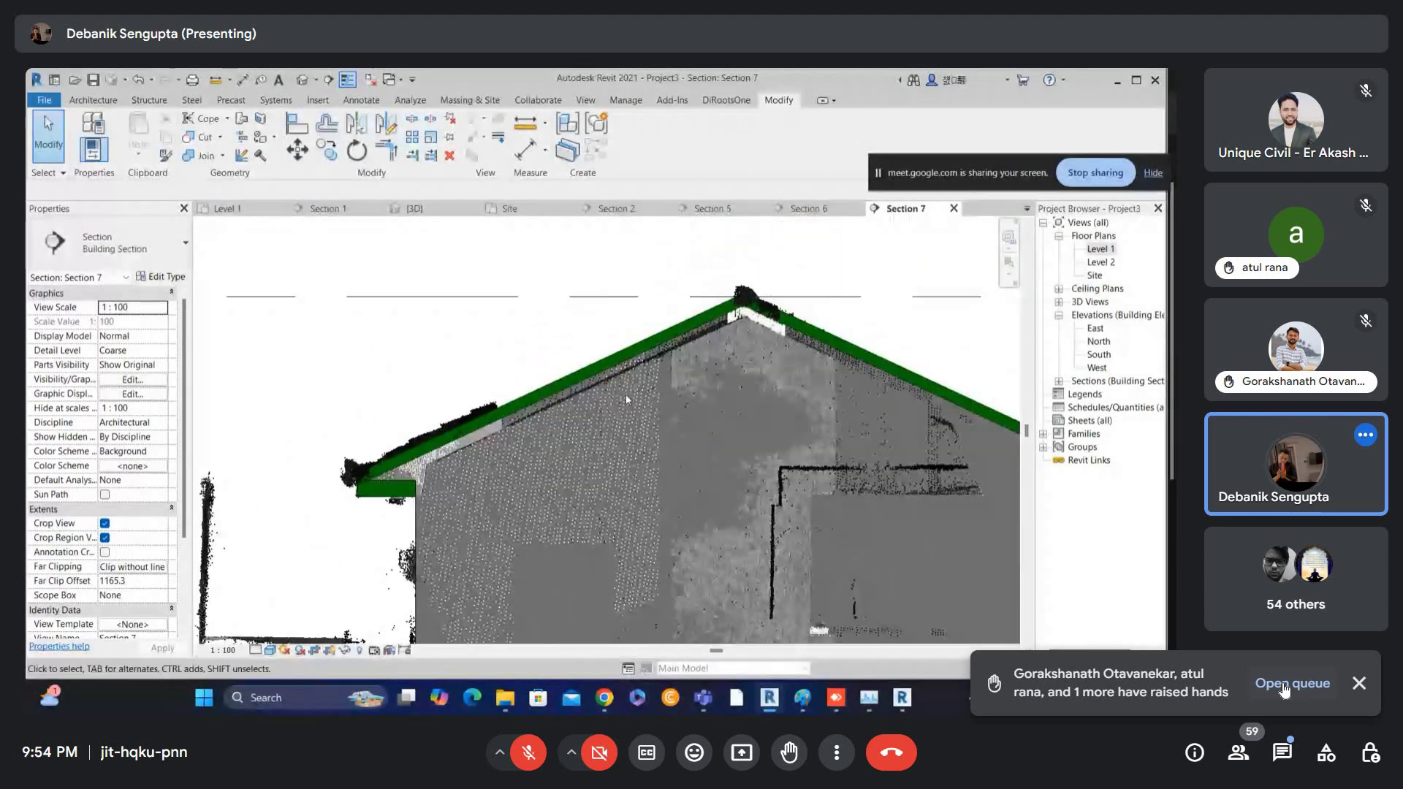
scroll(398, 493, "up", 1)
scroll(398, 493, "up", 3)
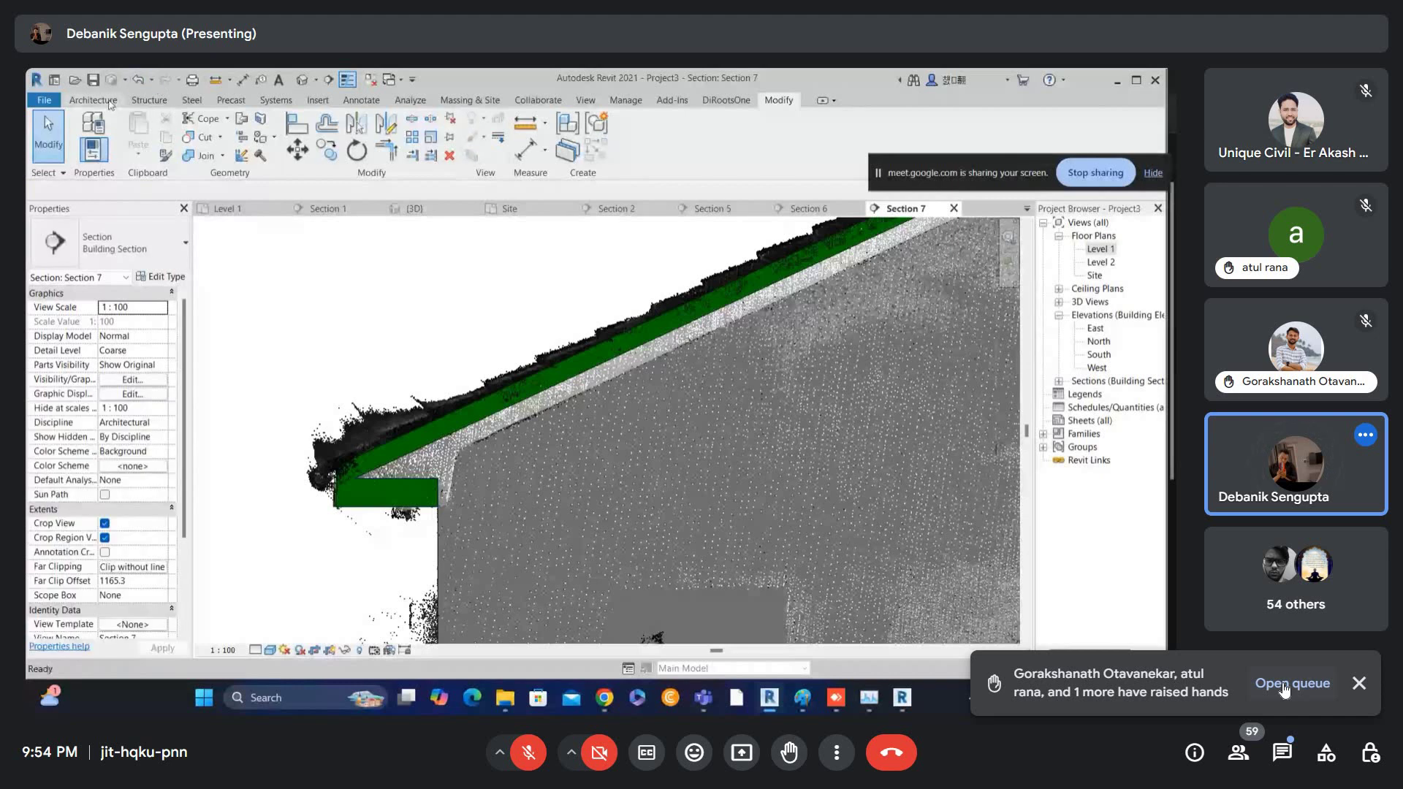
left_click(93, 100)
left_click(203, 155)
left_click(226, 201)
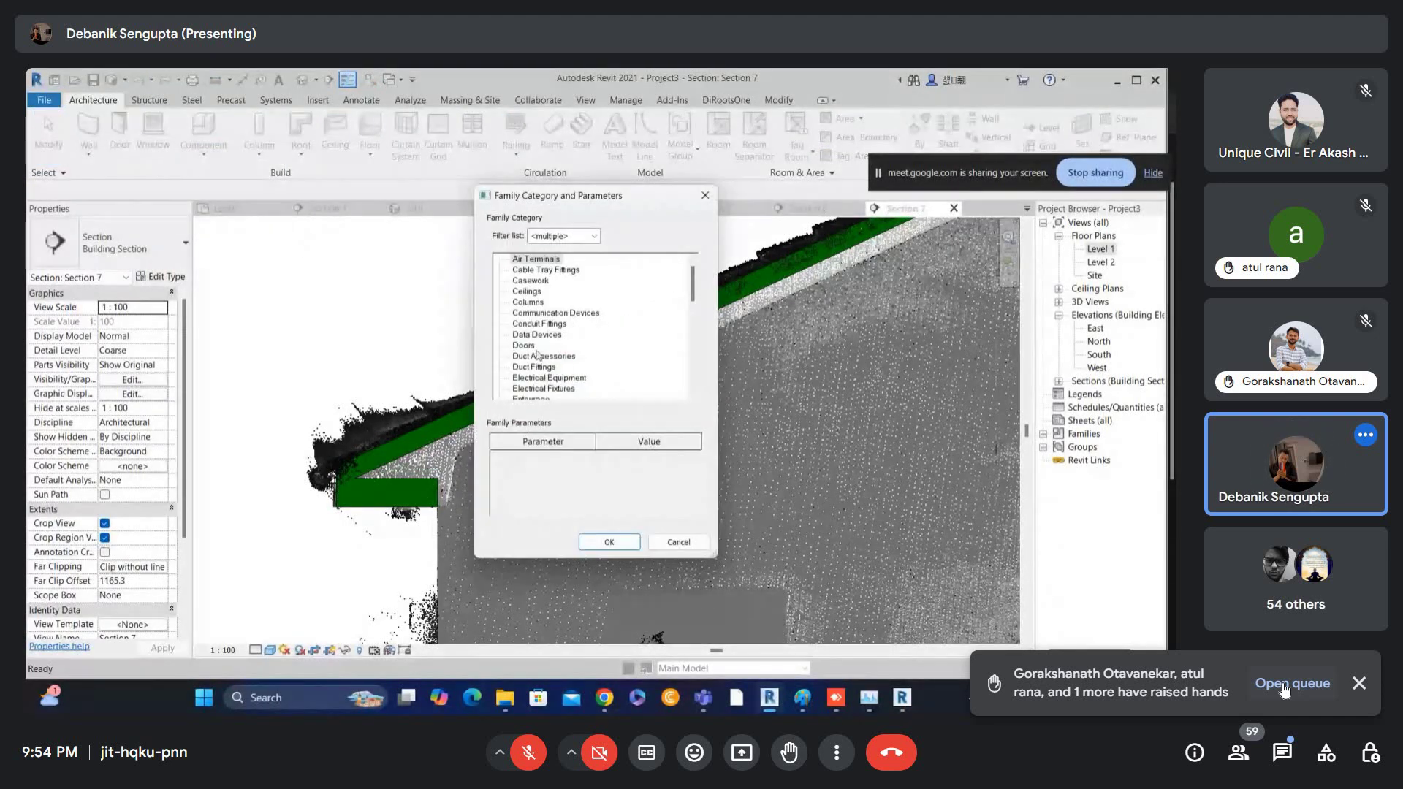
key("r")
key("r")
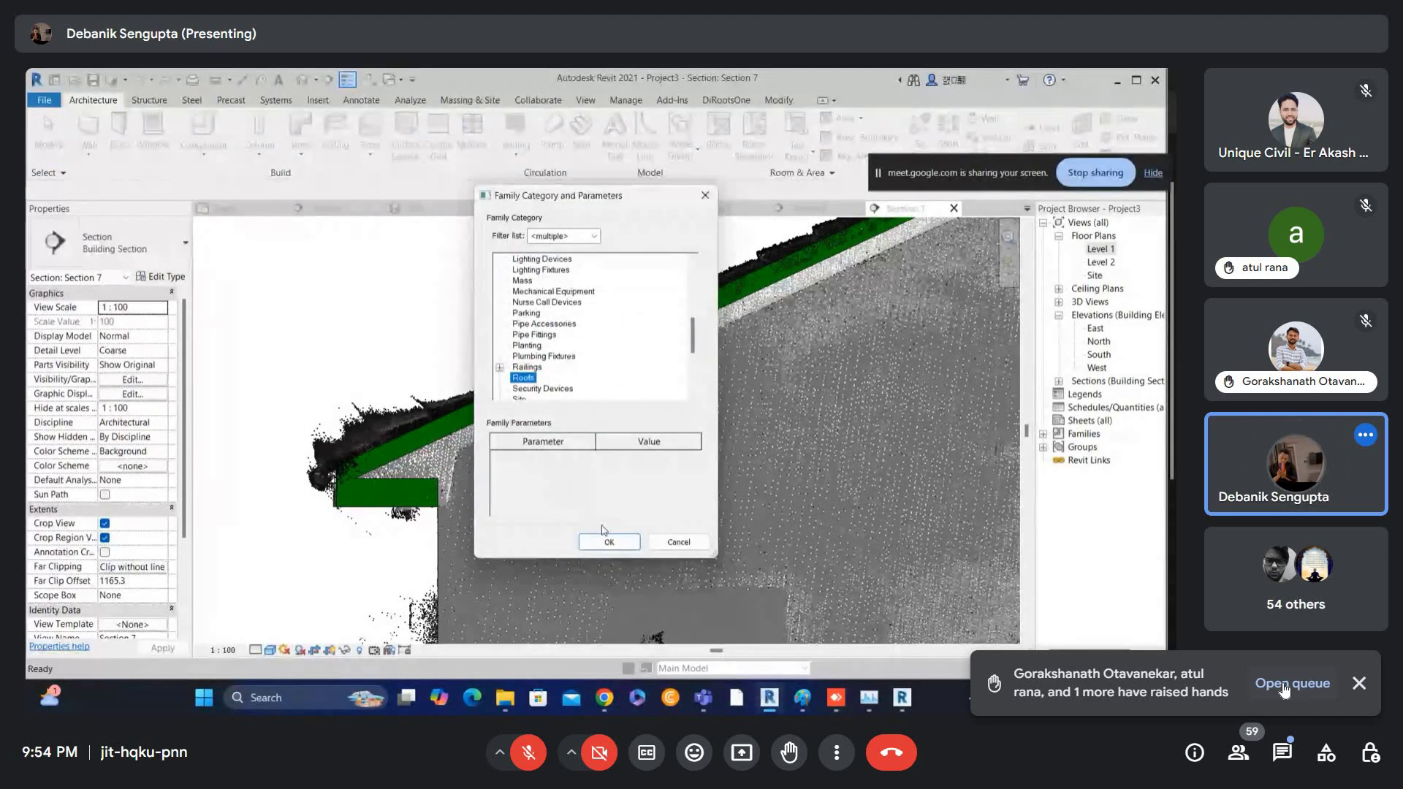
left_click(608, 543)
left_click(606, 414)
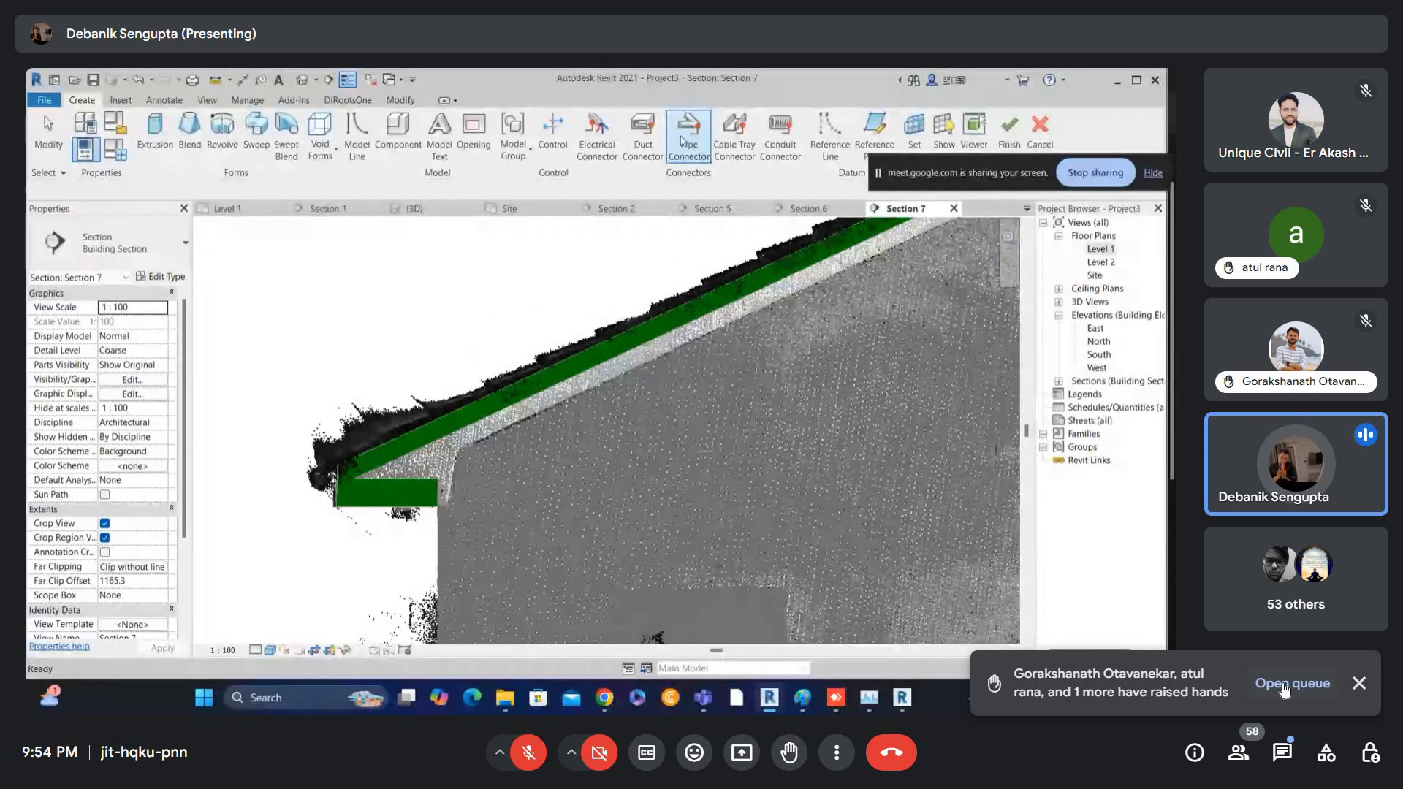
- Set the work plane by picking the end face of the soffit
left_click(914, 125)
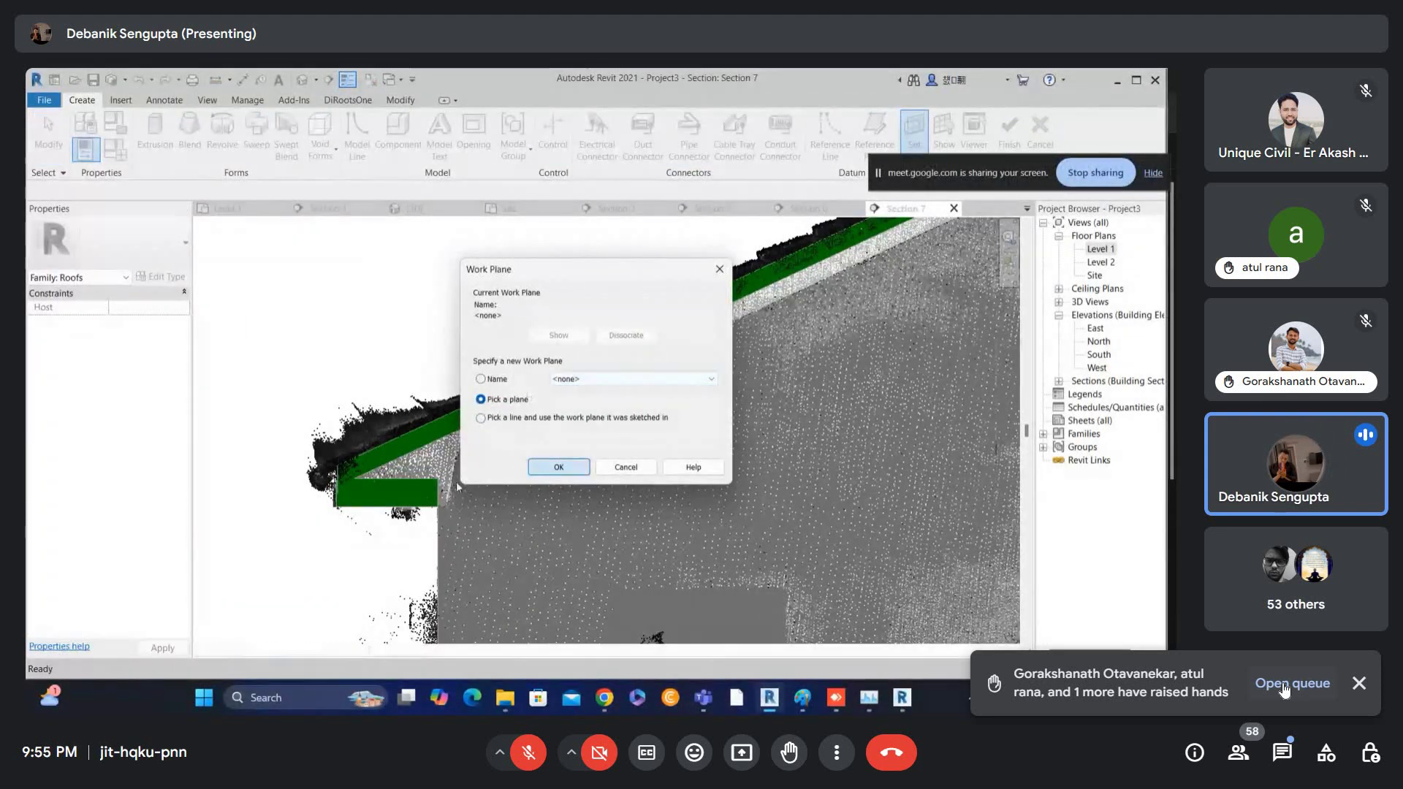
left_click(558, 467)
left_click(409, 507)
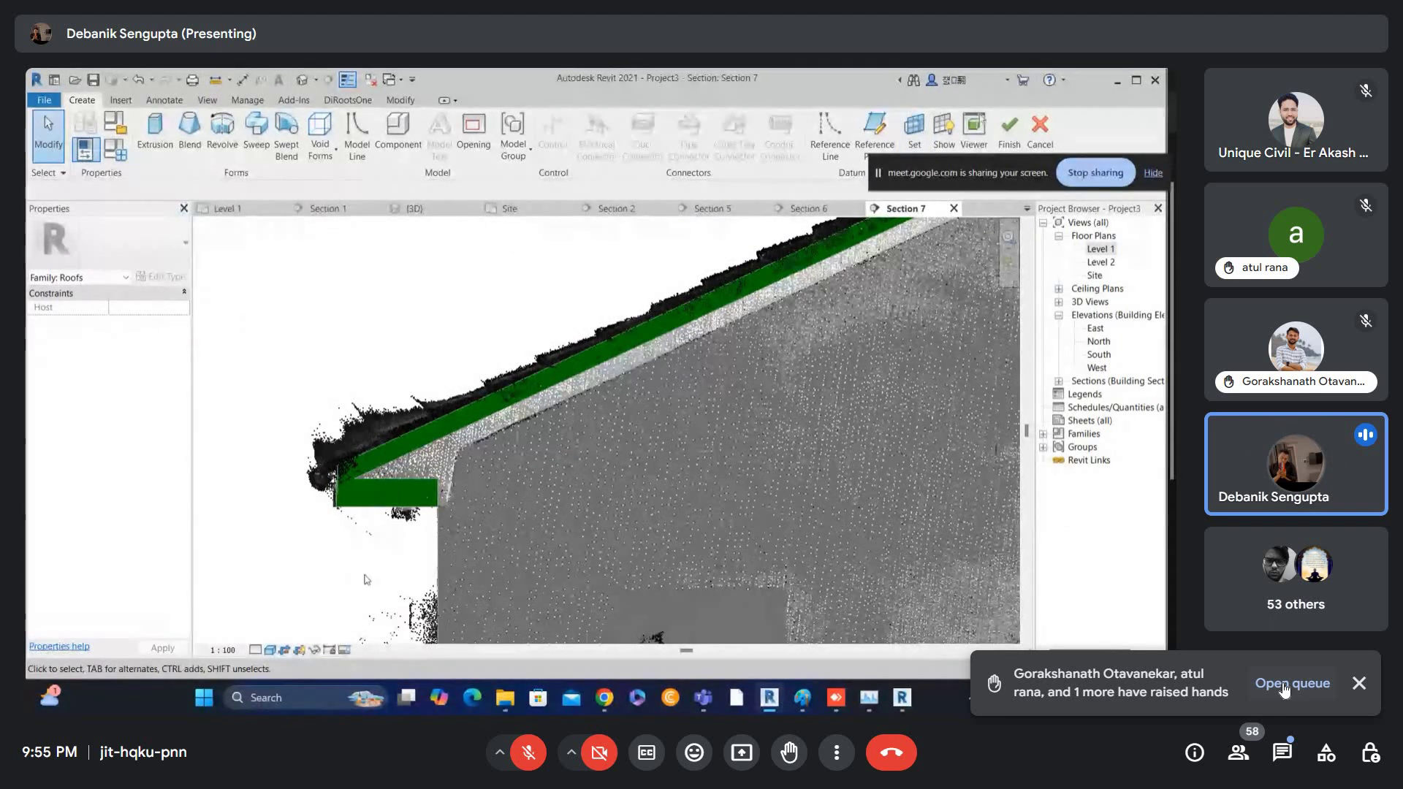
- Start an extrusion and sketch its lower edge along the scanned trim, from the soffit's bottom inner corner up to the ridge
left_click(155, 132)
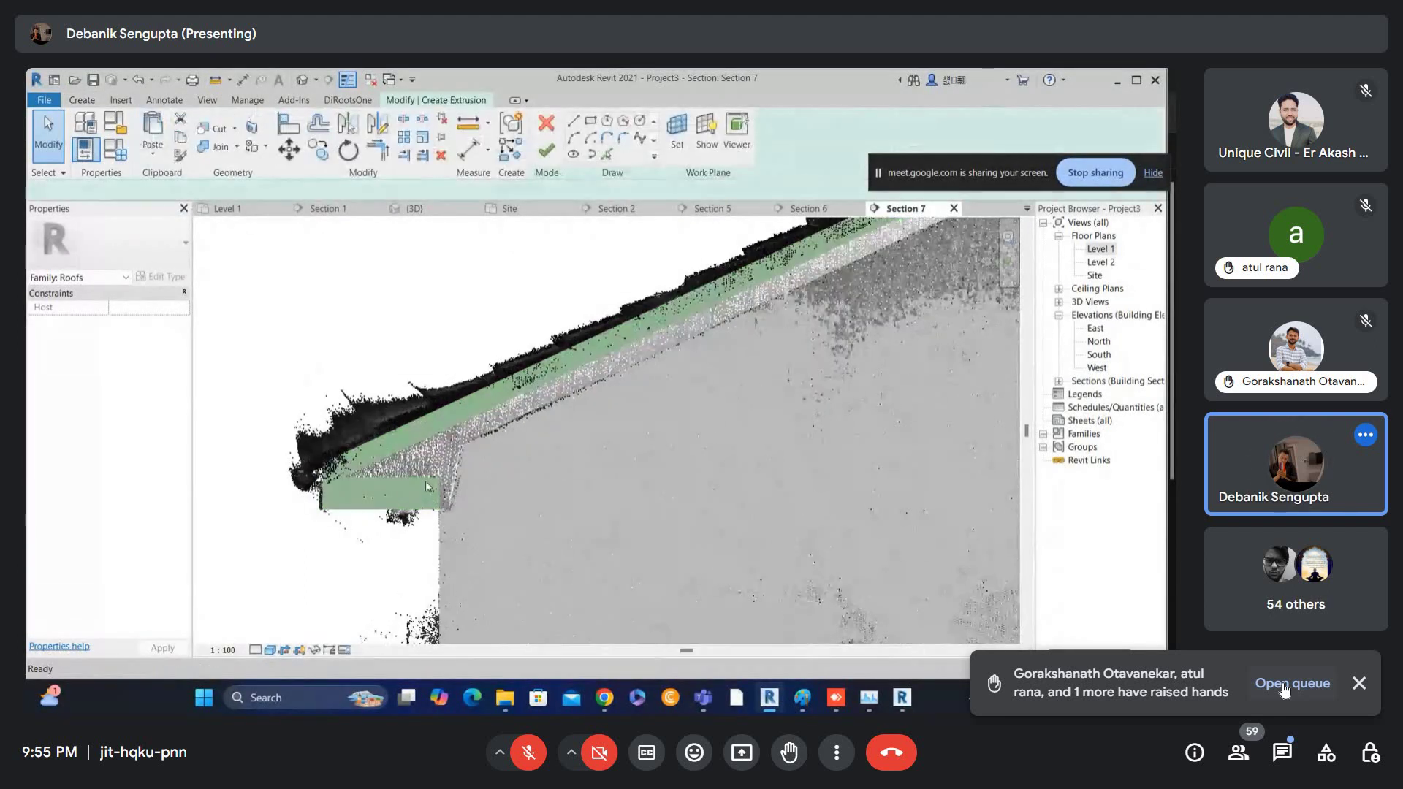
scroll(453, 524, "up", 2)
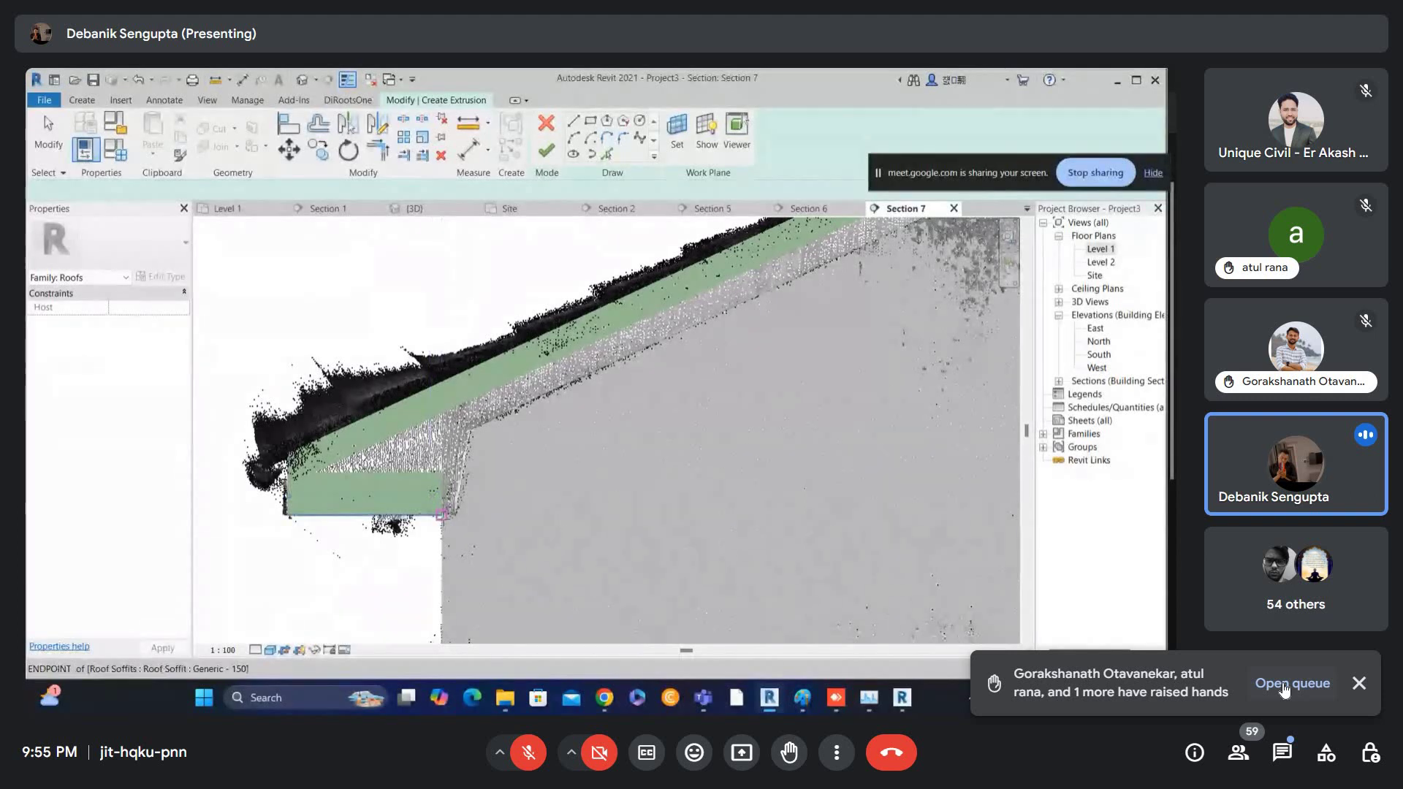
left_click(450, 516)
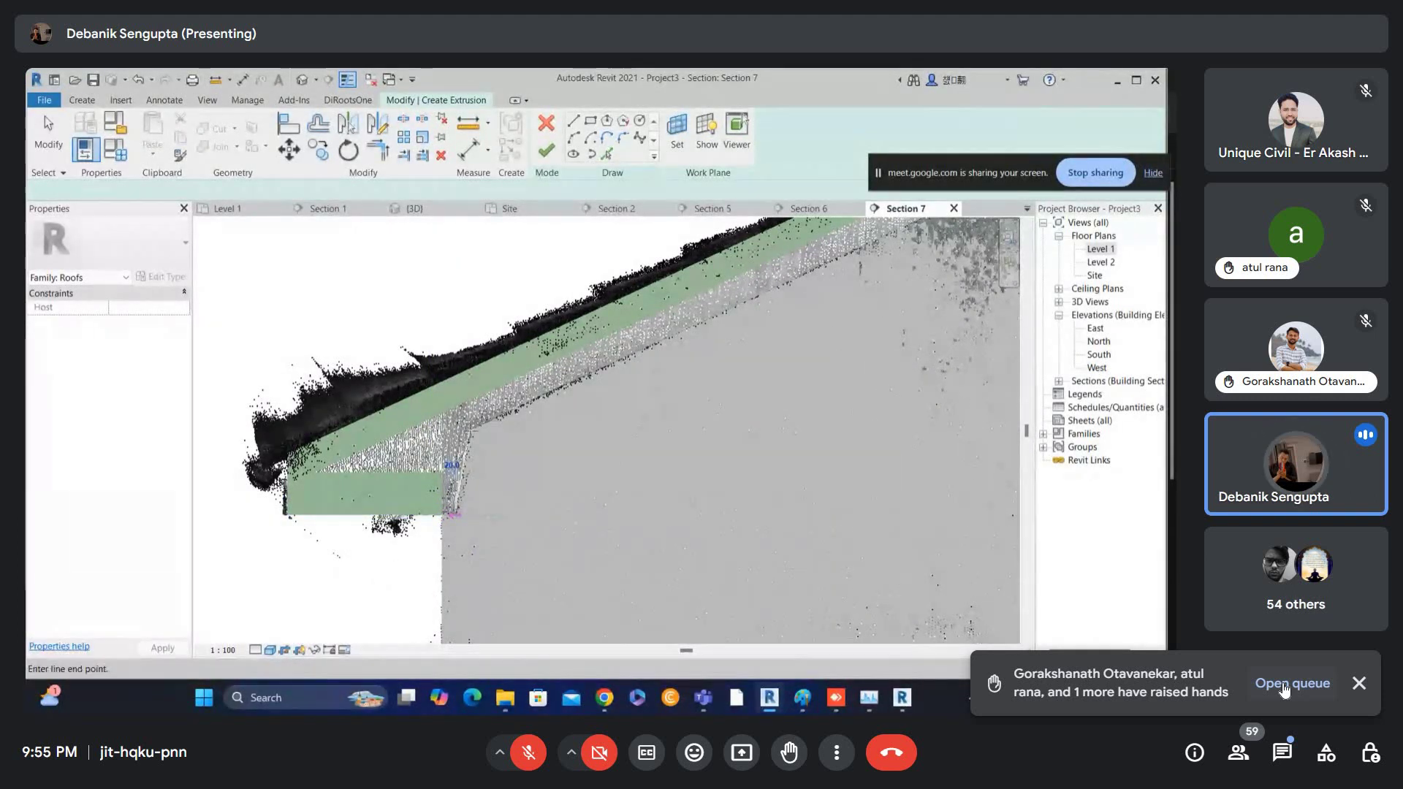
left_click(470, 431)
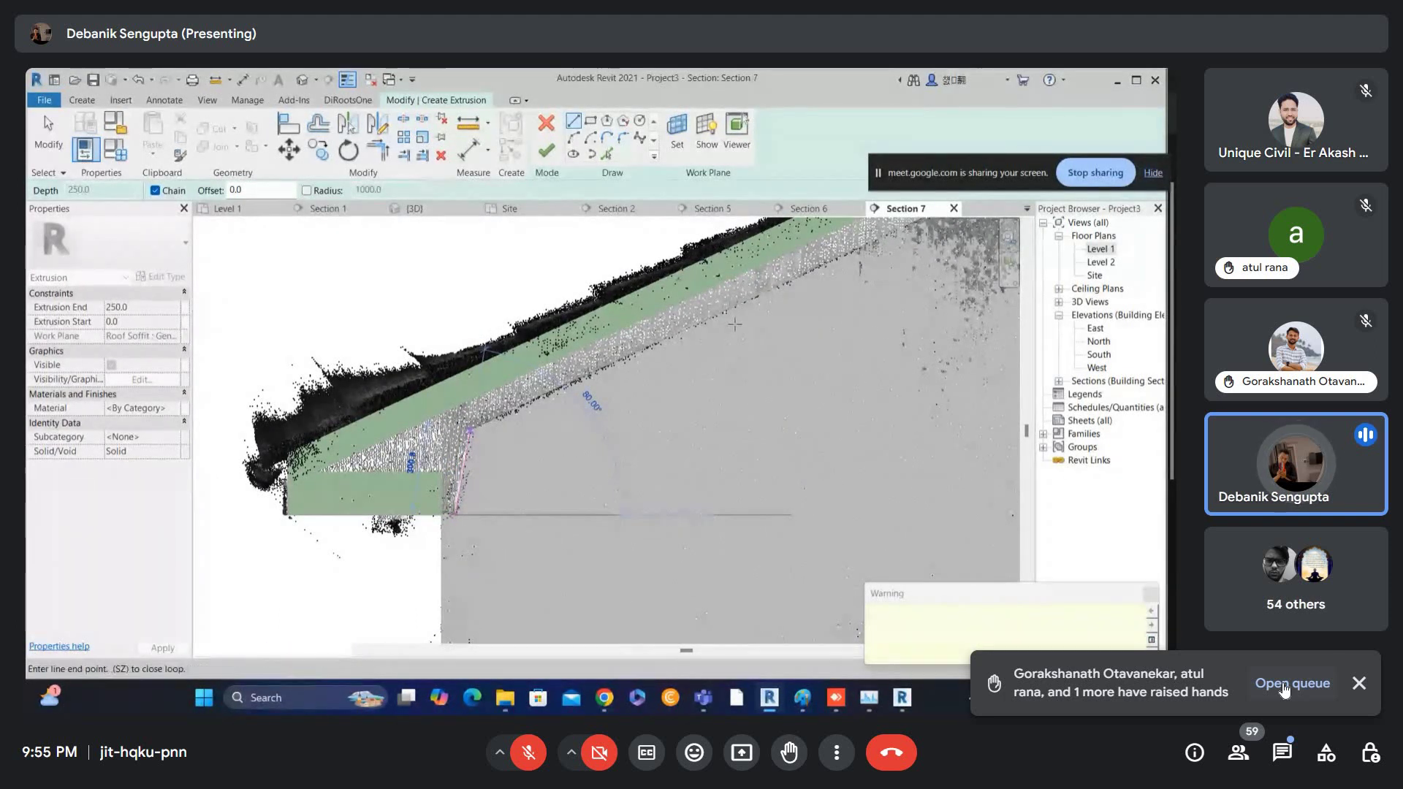
middle_click_drag(903, 335, 701, 412)
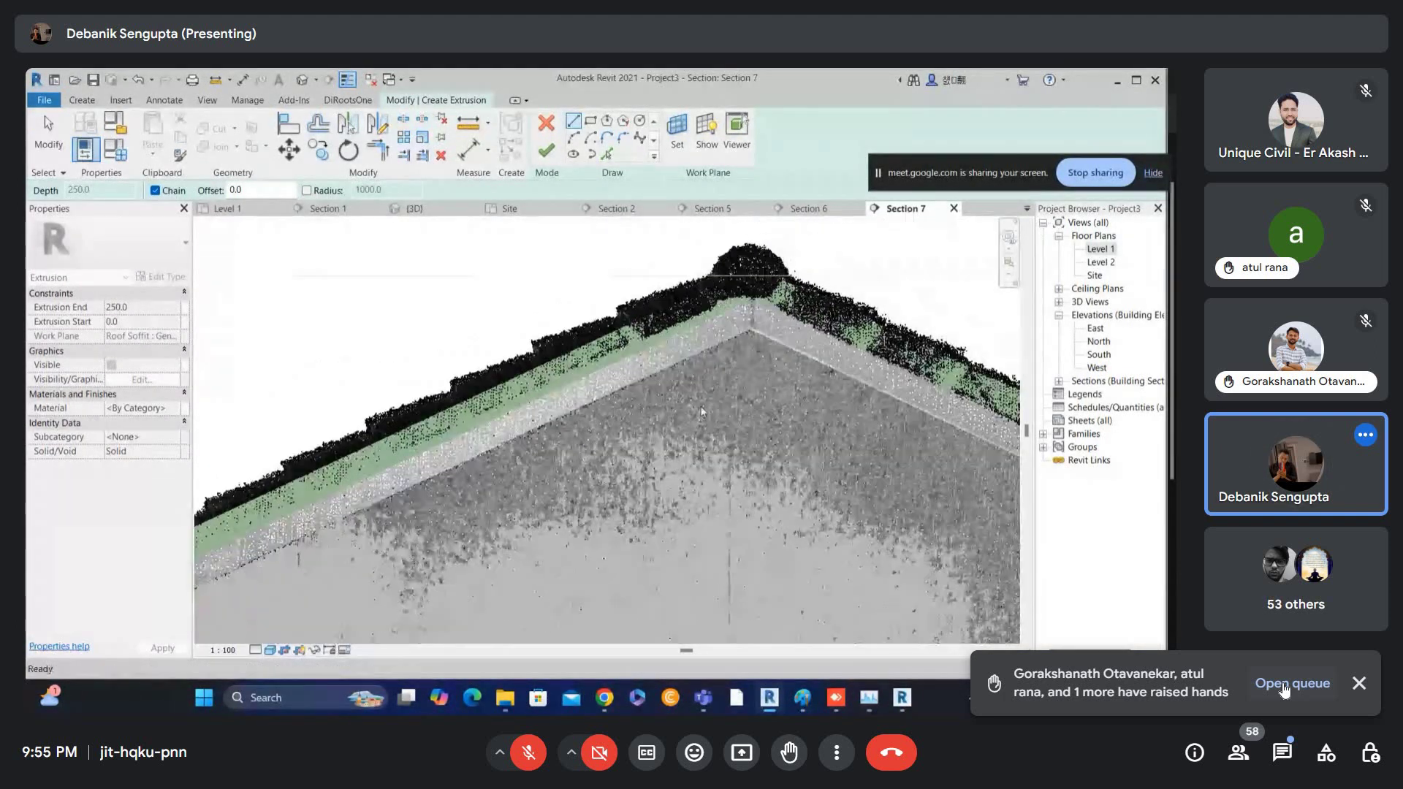
left_click(748, 329)
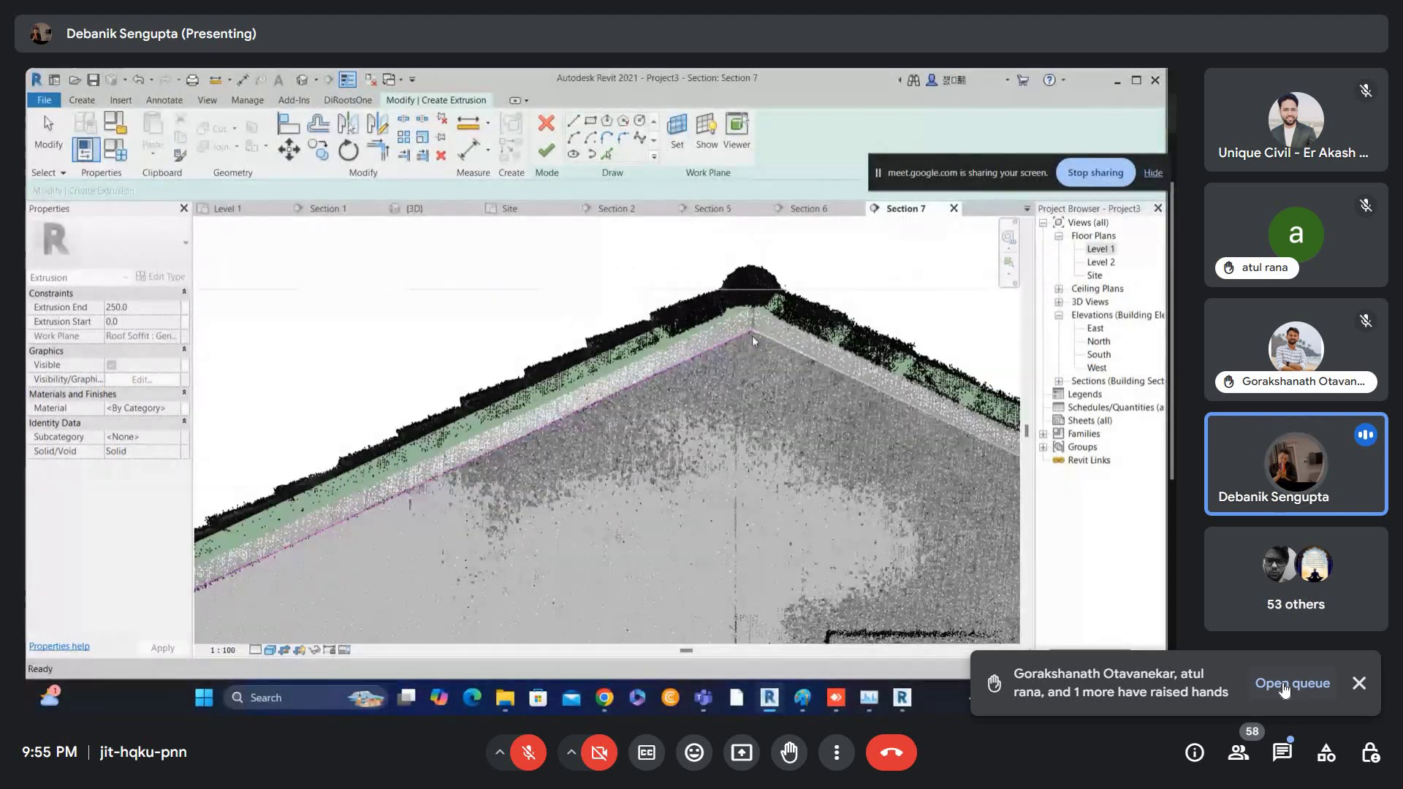
- Hide the Brideswell, Miltimber 1.rcp point cloud in Section 7
key("v")
key("v")
left_click(690, 186)
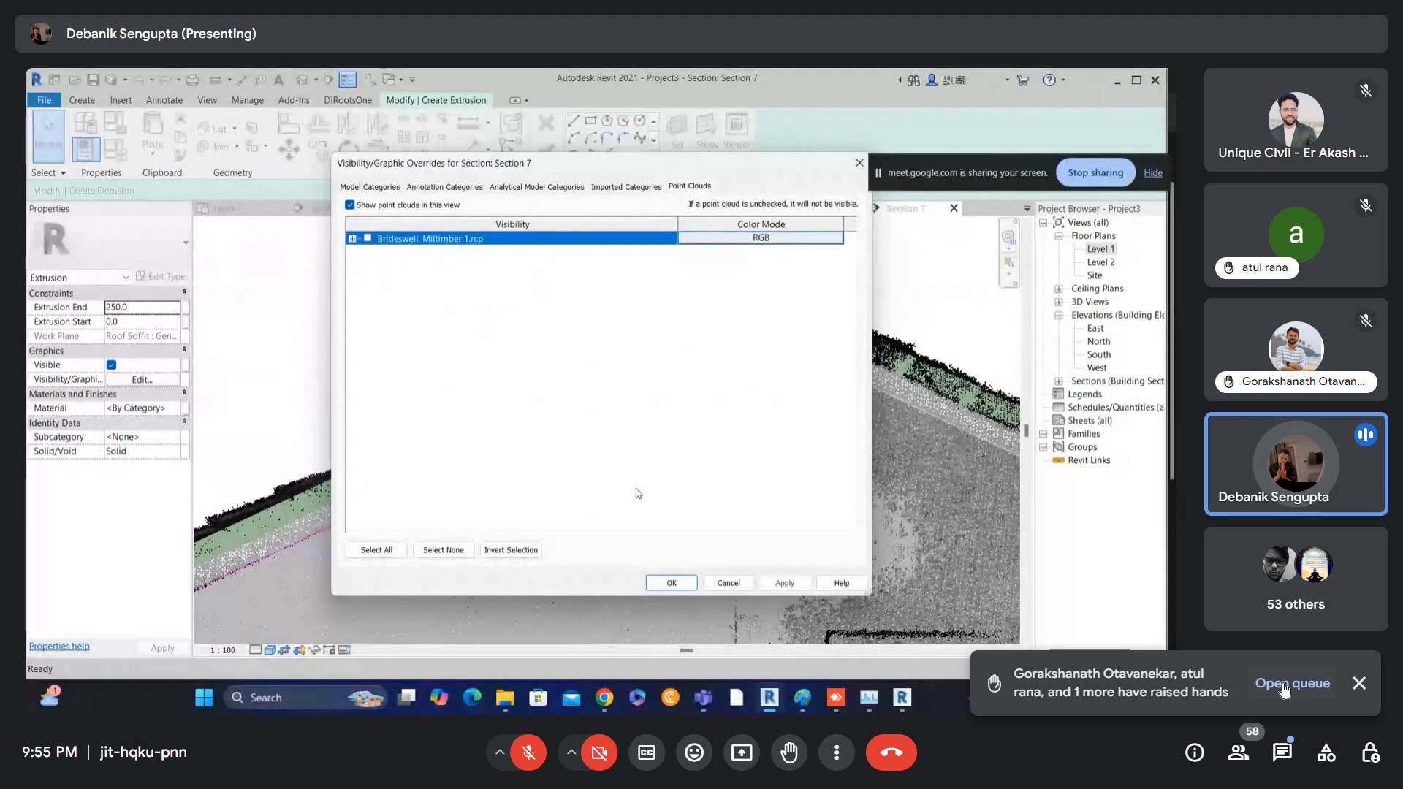
left_click(679, 586)
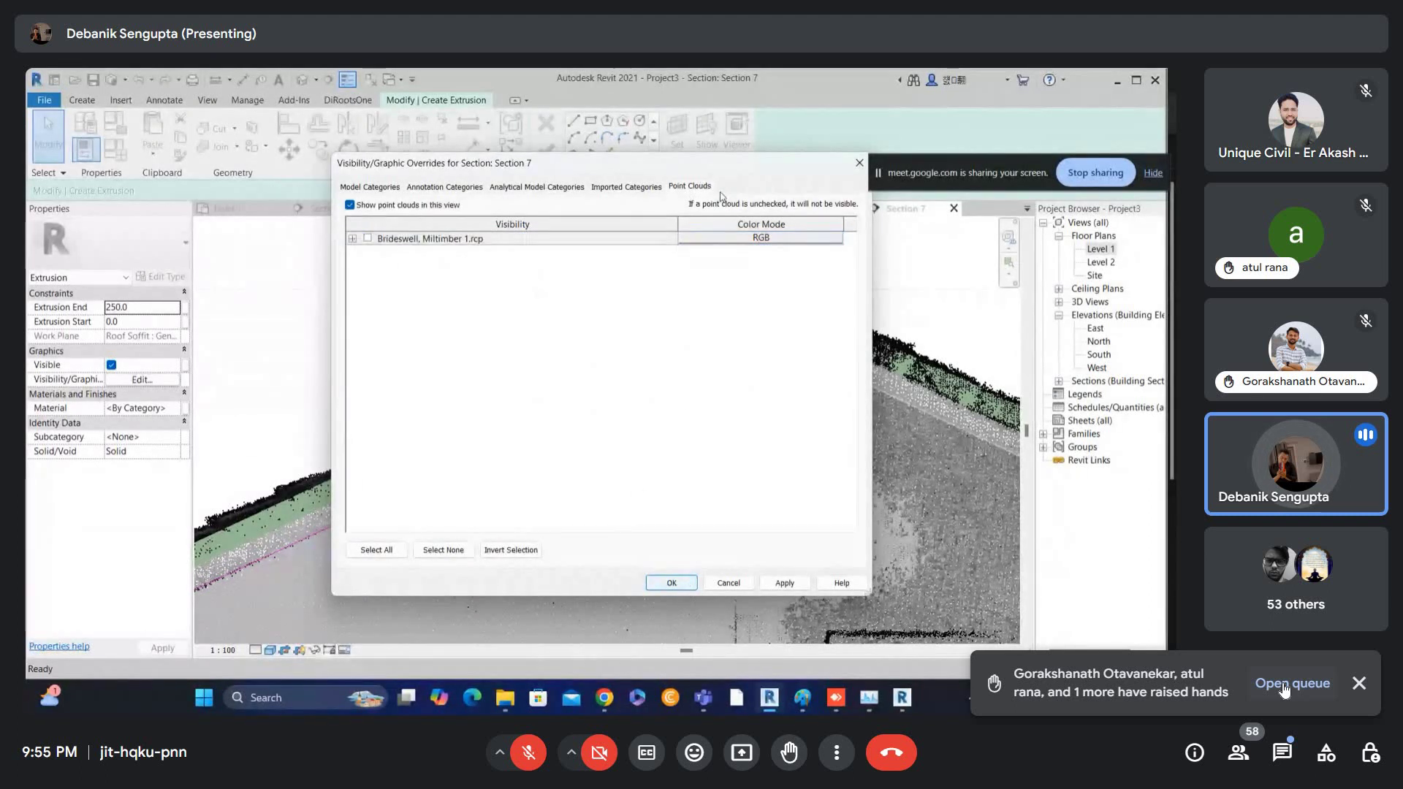
left_click(671, 583)
- Add sketch lines picked from the roof's underside and from the soffit's top and inner edges
scroll(453, 439, "up", 4)
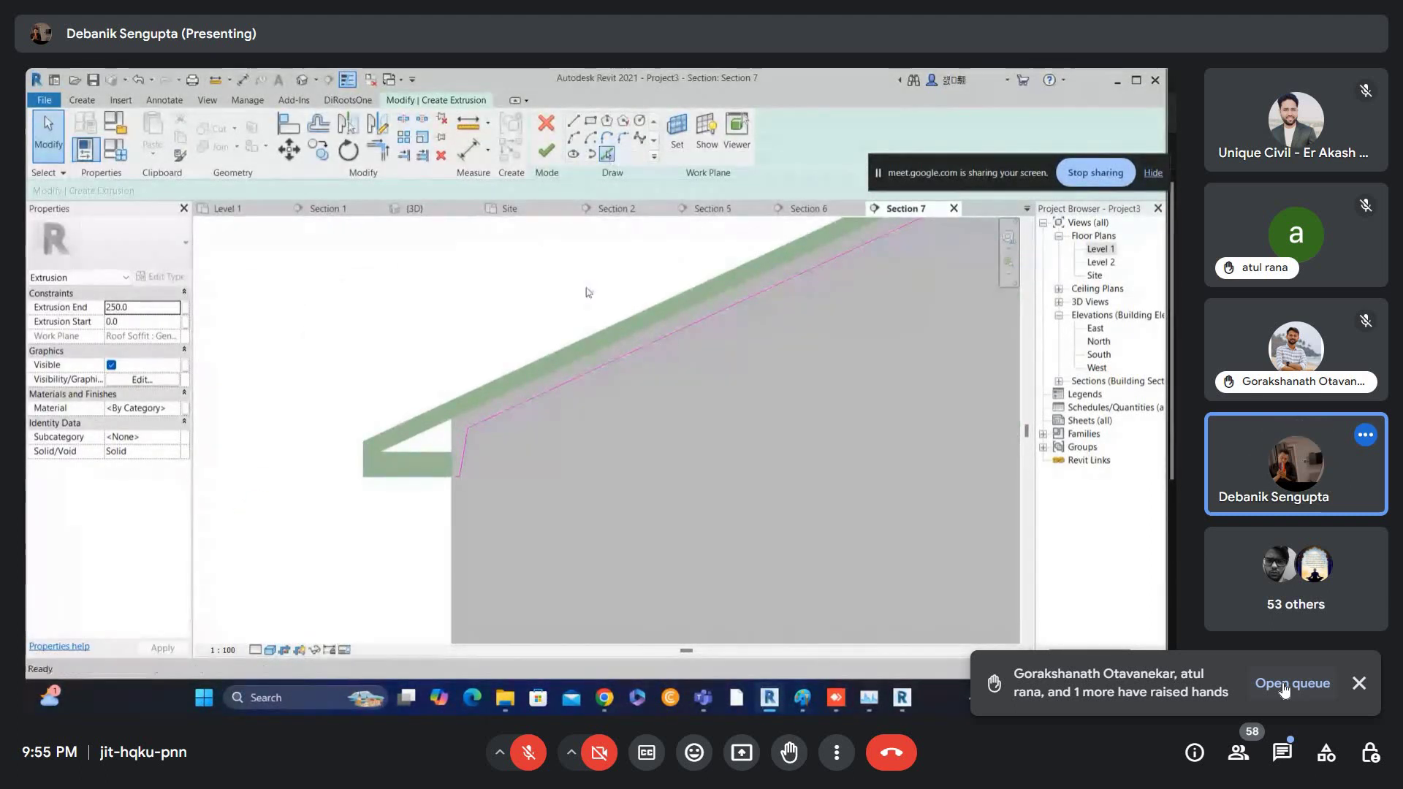
left_click(606, 154)
scroll(428, 446, "up", 3)
left_click(488, 459)
scroll(502, 479, "up", 2)
left_click(505, 495)
scroll(498, 471, "down", 2)
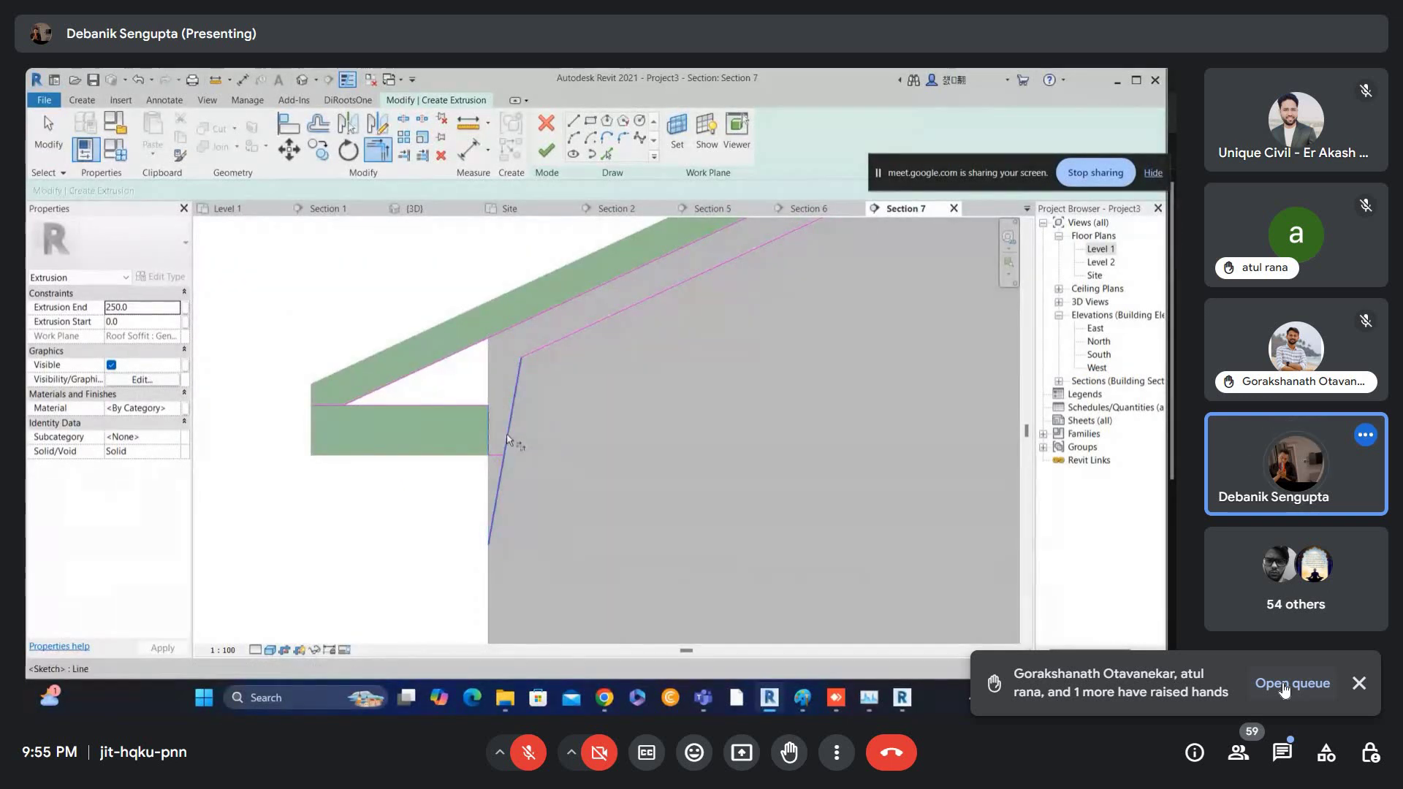
scroll(498, 438, "up", 1)
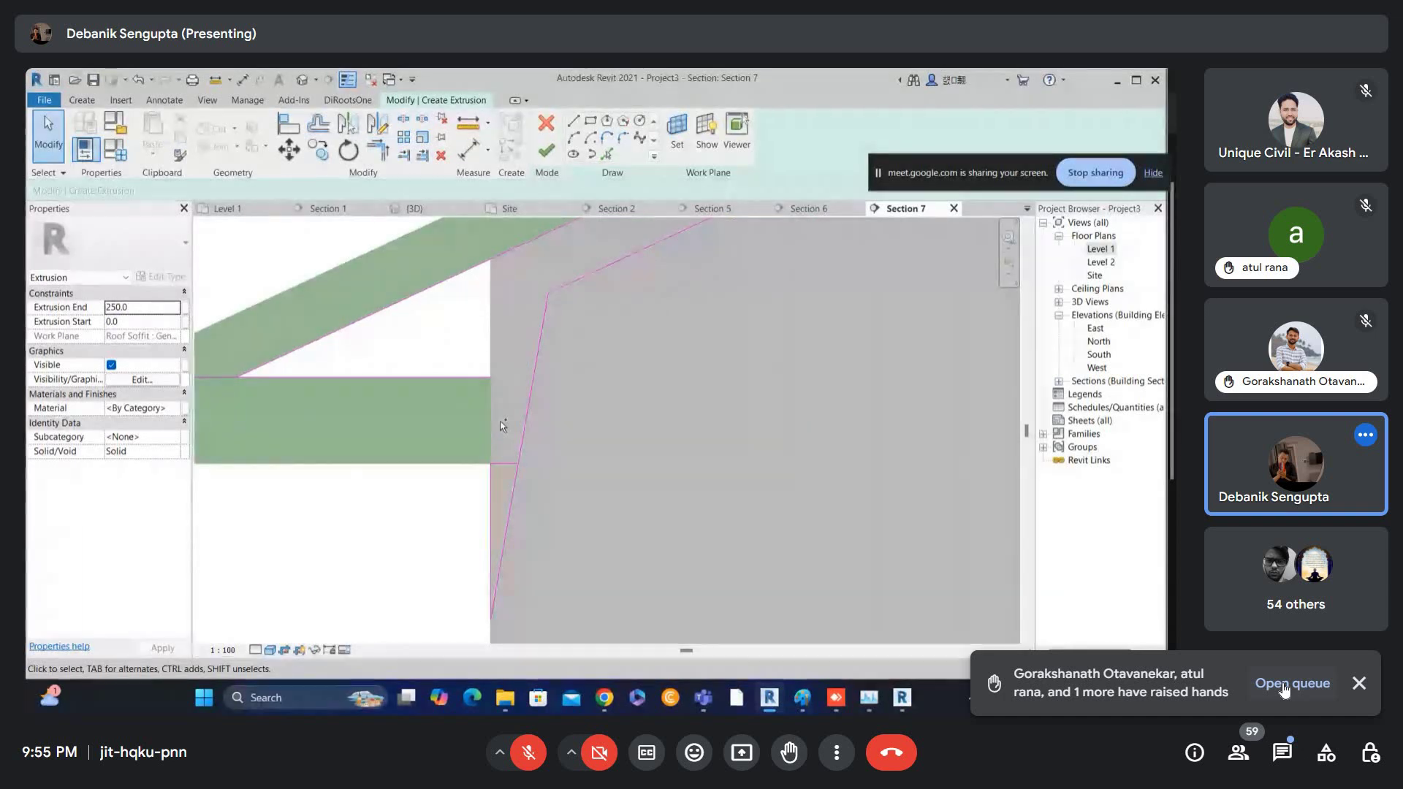
- Temporarily isolate the extrusion's sketch lines in the section view
scroll(501, 428, "down", 1)
scroll(451, 456, "down", 3)
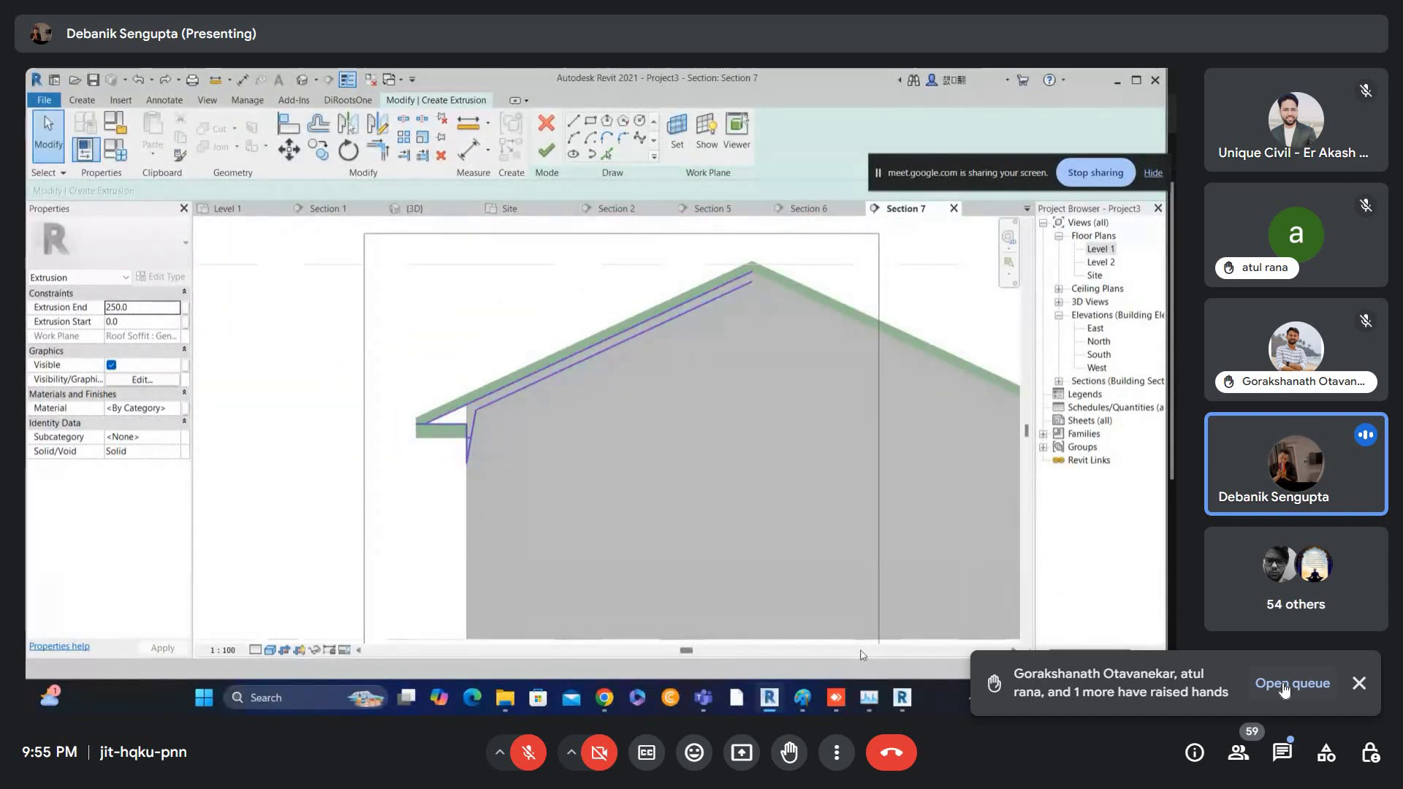
mouse_move(332, 240)
left_mouse_down()
mouse_move(364, 300)
mouse_move(855, 643)
left_mouse_up()
key("h")
key("i")
- Trim the sketch lines into closed corners around the eave end of the profile
scroll(462, 437, "up", 3)
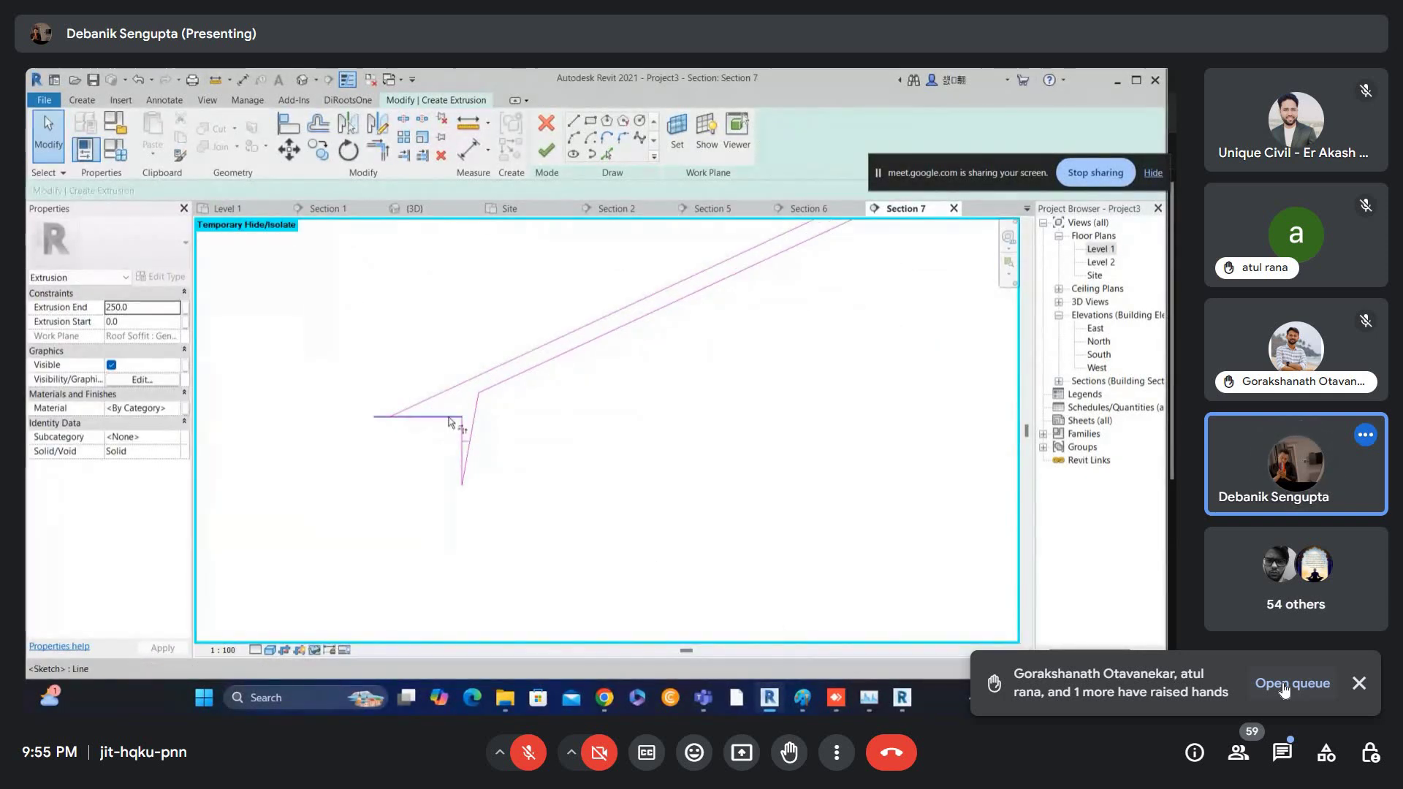
key("t")
key("r")
scroll(462, 437, "up", 1)
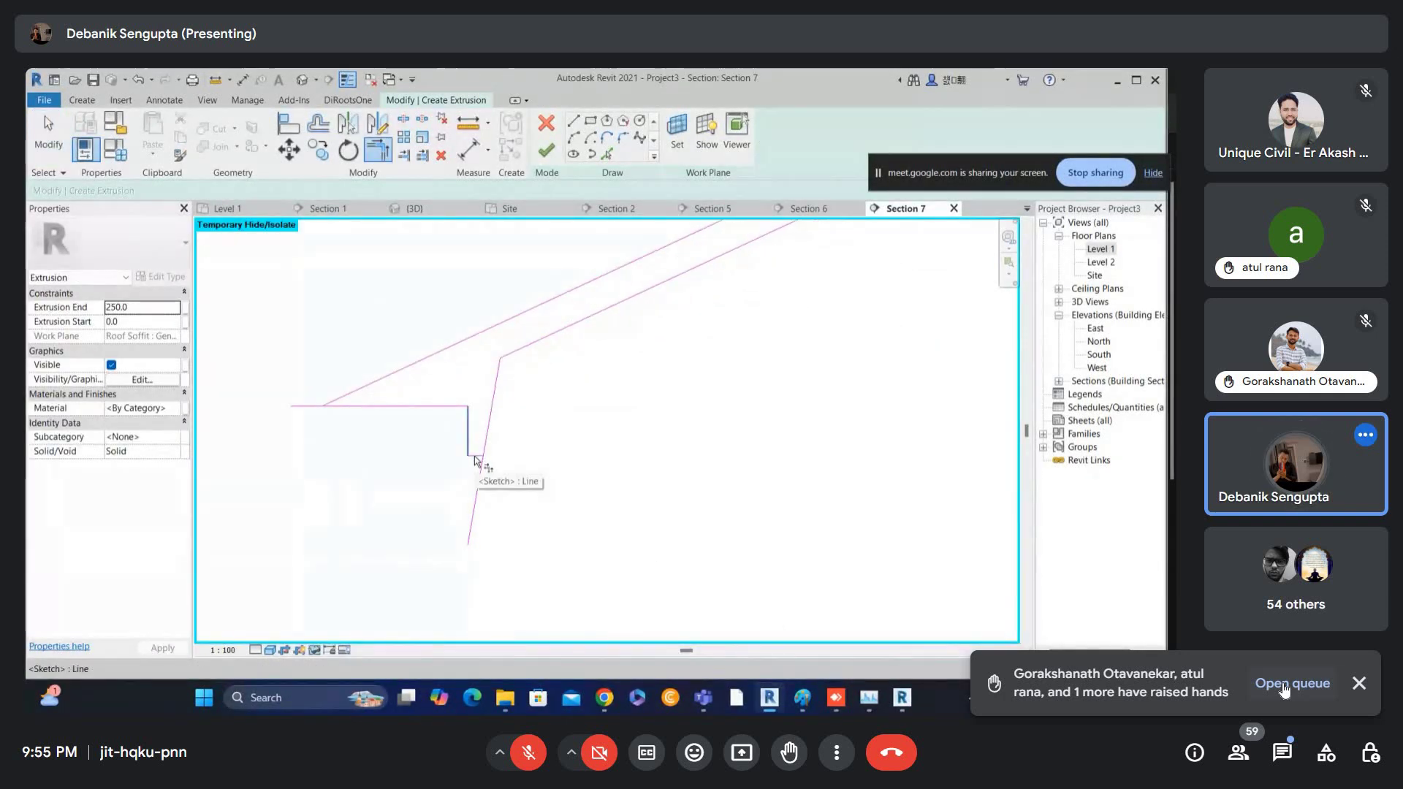
left_click(486, 439)
left_click(477, 456)
left_click(468, 439)
left_click(477, 455)
scroll(445, 476, "up", 1)
key("Escape")
key("Escape")
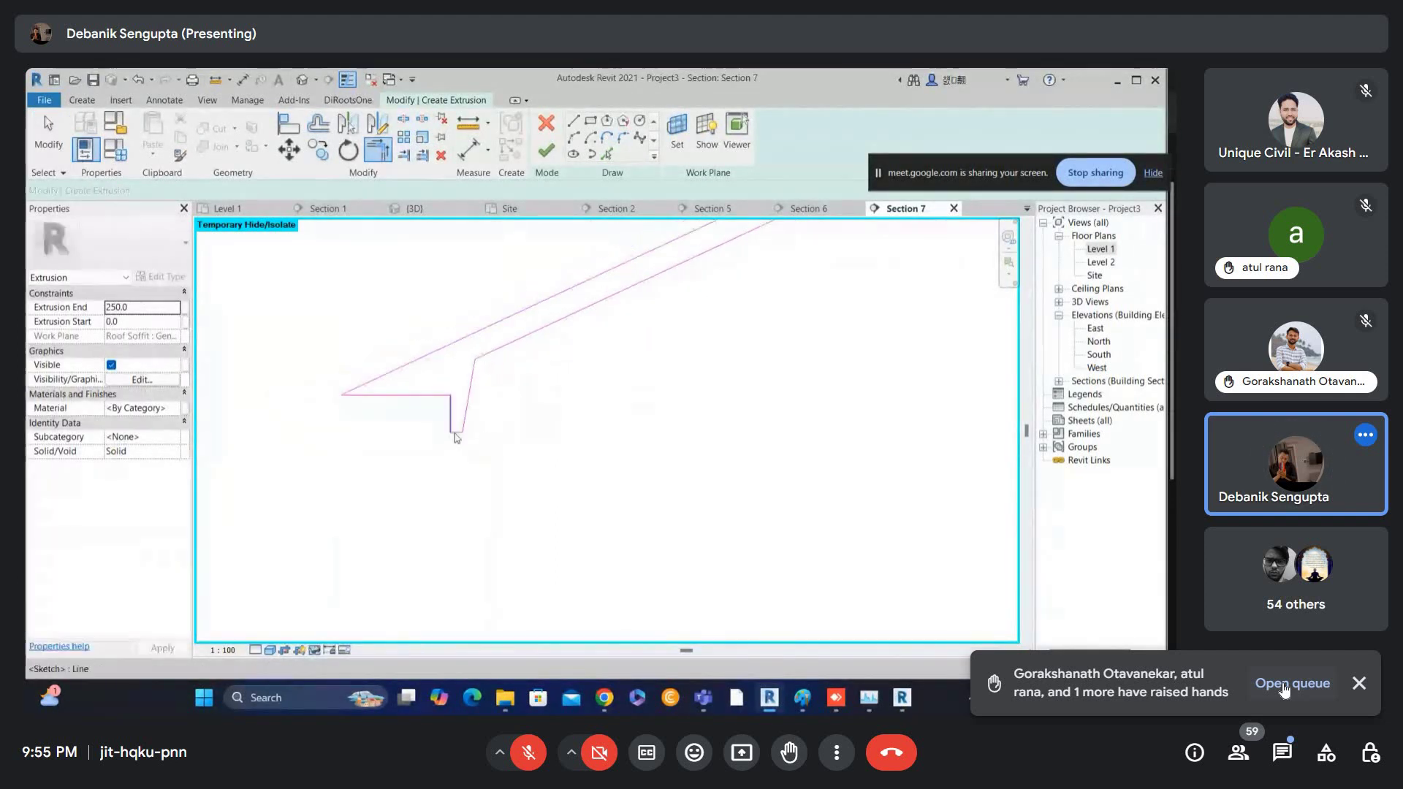
- Close the profile at the ridge with a short vertical line and finish the extrusion
scroll(424, 453, "up", 4)
left_click(638, 313)
left_click(642, 336)
key("Escape")
key("Escape")
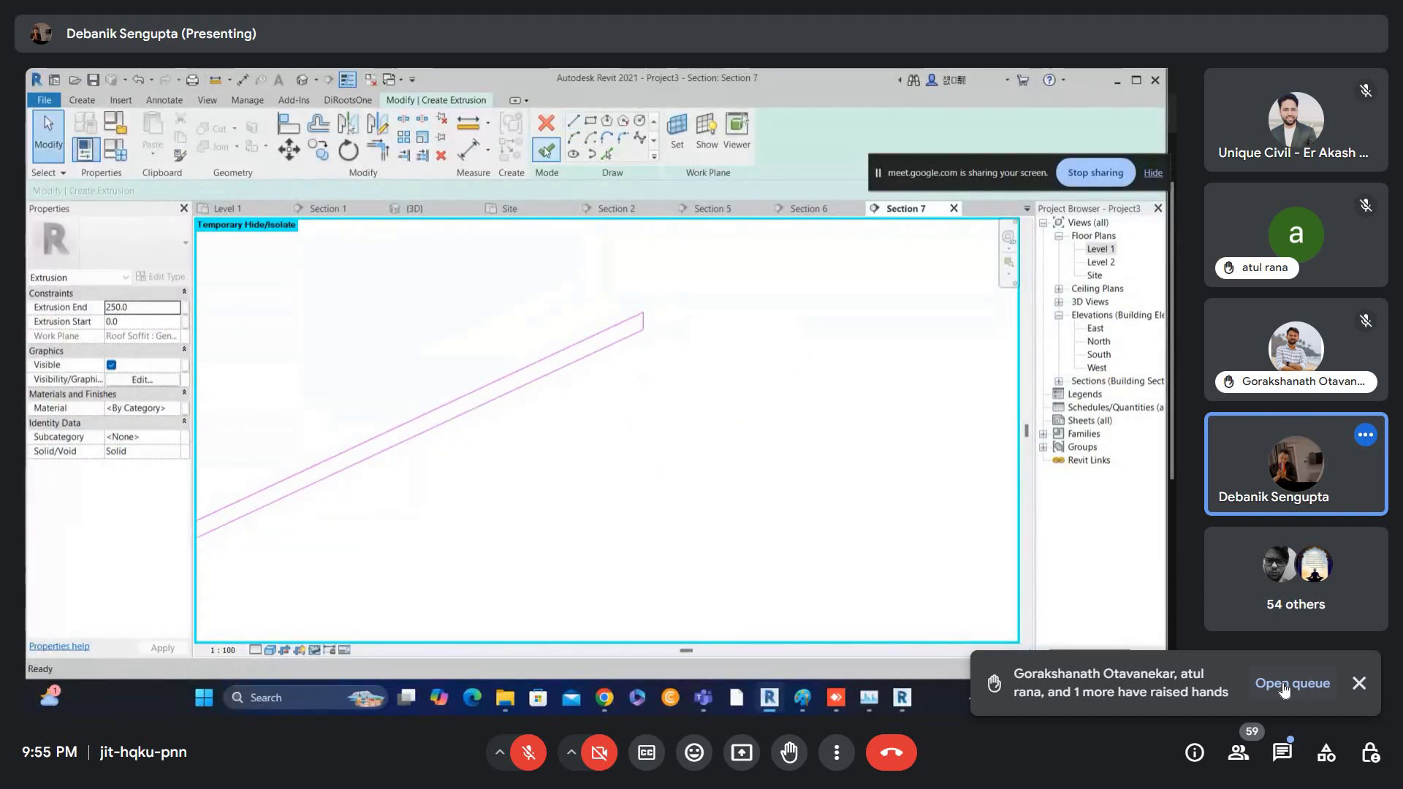
left_click(546, 151)
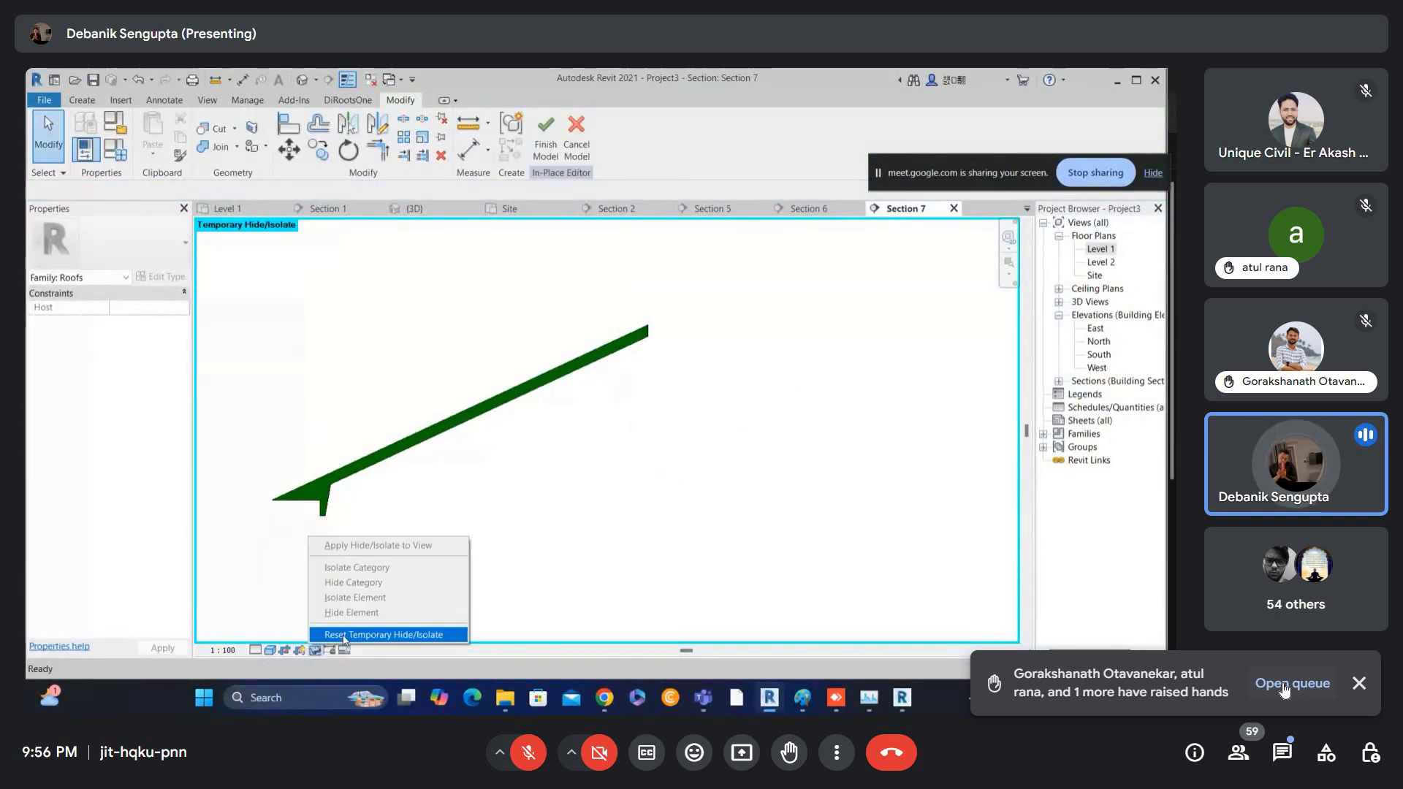
- Reset the temporary isolation and finish the in-place gable trim model
left_click(373, 634)
scroll(537, 373, "down", 2)
mouse_move(532, 398)
middle_mouse_down()
mouse_move(687, 562)
mouse_move(536, 413)
middle_mouse_up()
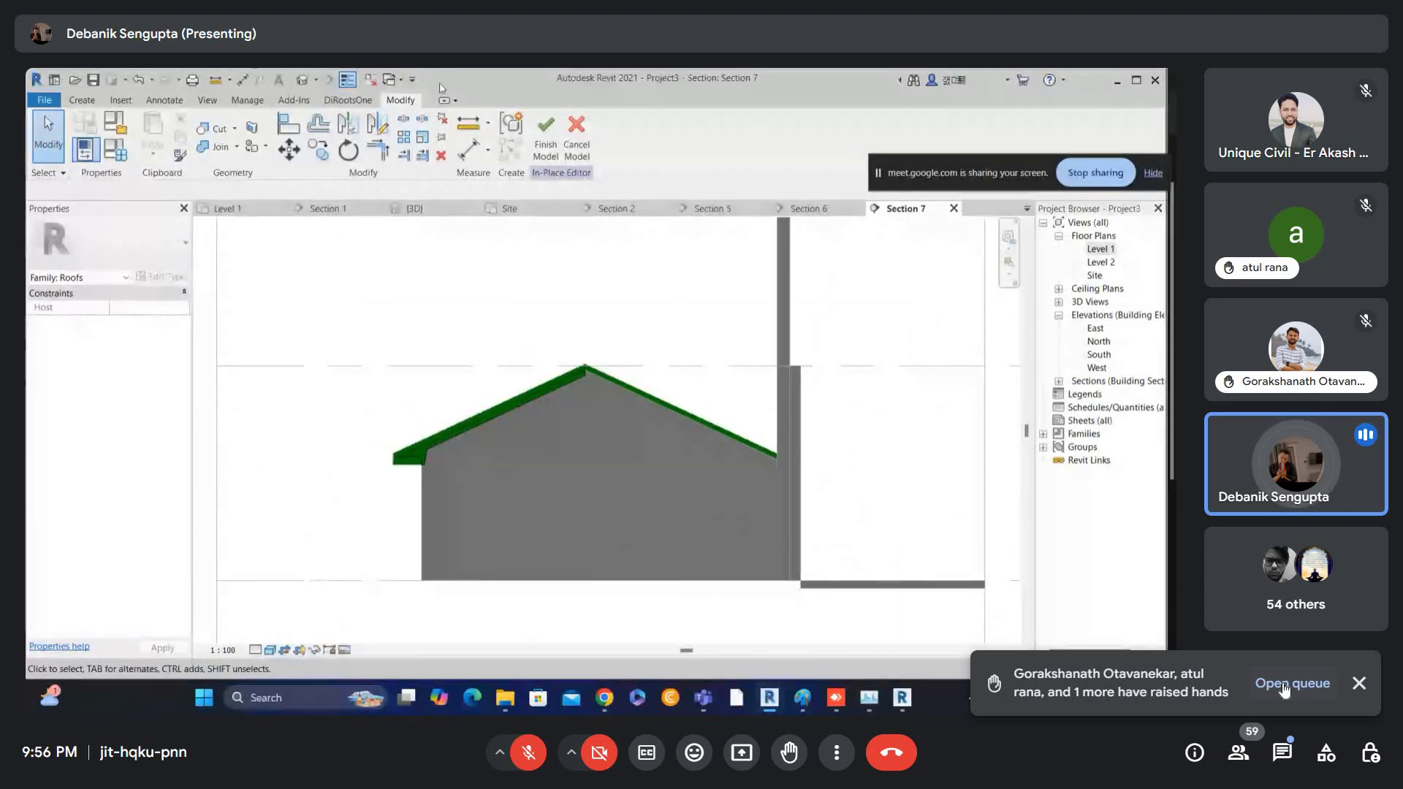
left_click(546, 139)
- Inspect the gable trim against the roof edge in the 3D view
left_click(414, 209)
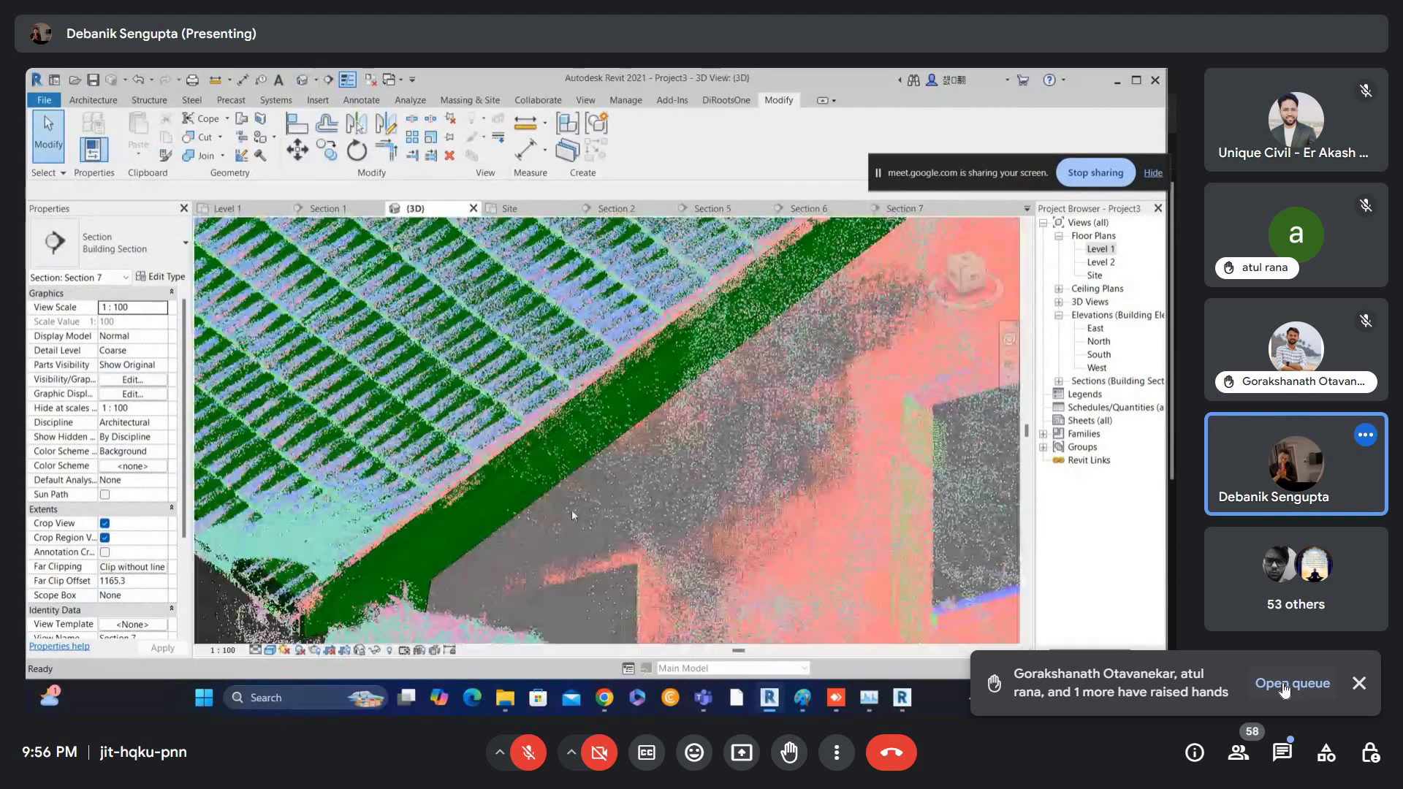
left_click(571, 510)
middle_click_drag(571, 510, 840, 409, "shift")
- In the Level 1 plan, place a horizontal section across the upper room's west wall, facing north
left_click(1100, 249)
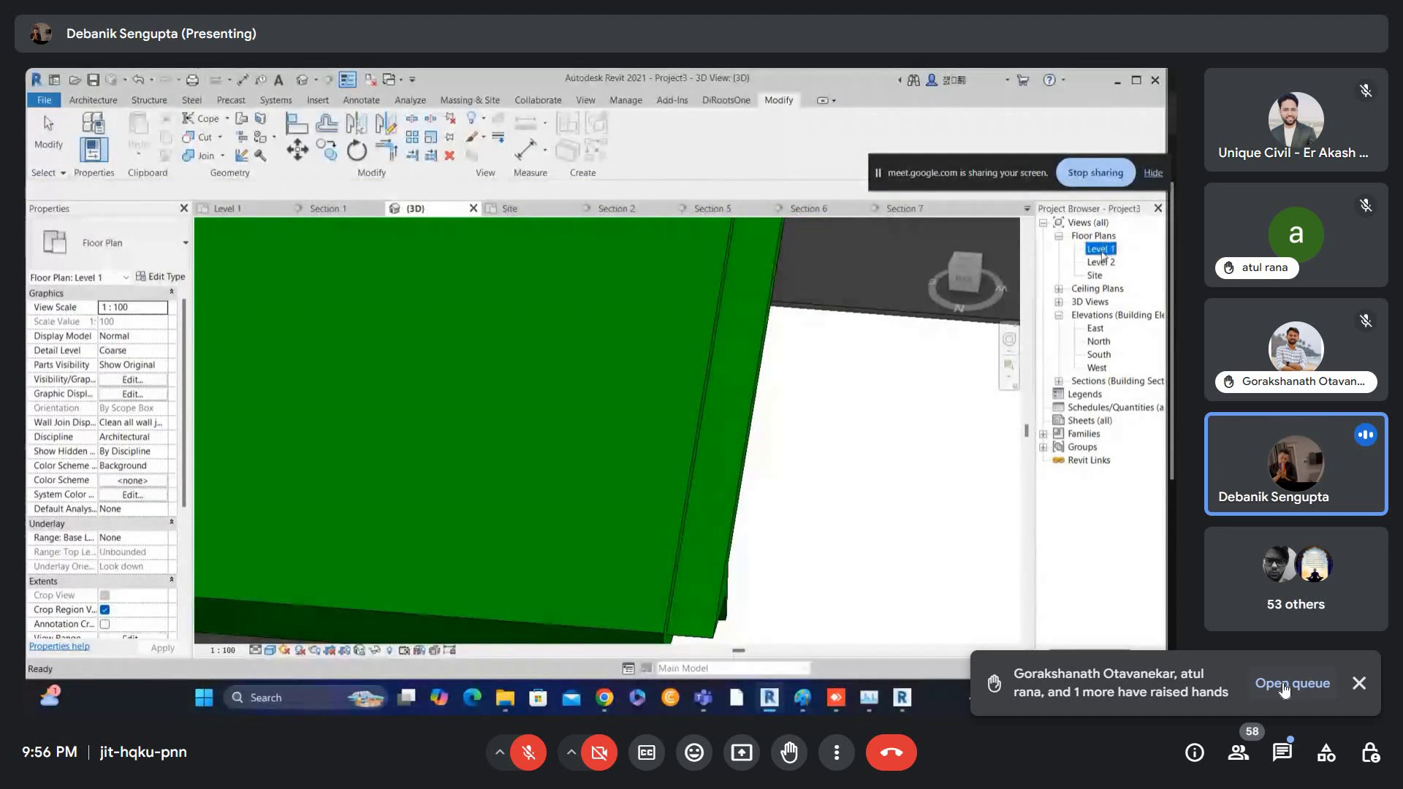
double_click(1101, 250)
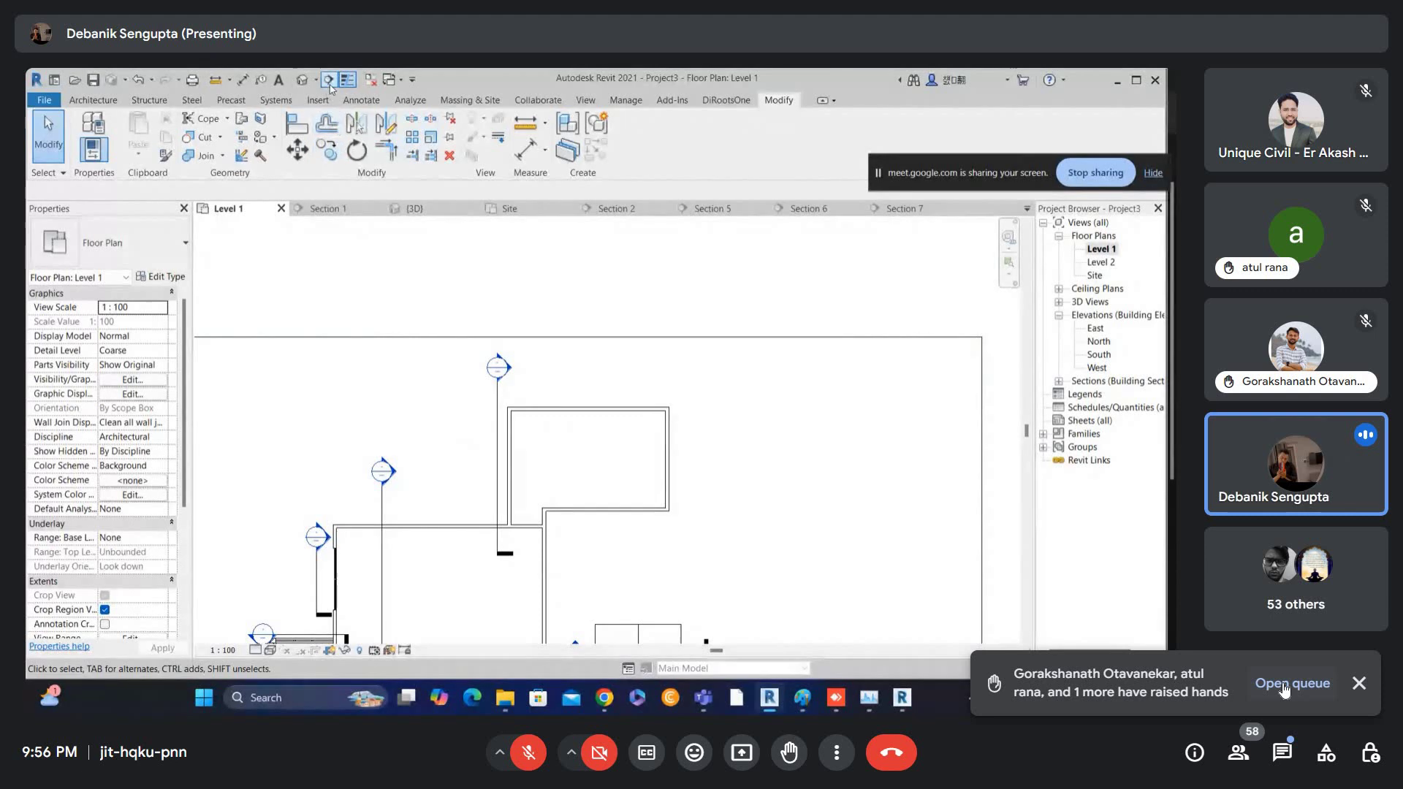
left_click(328, 79)
left_click(459, 448)
left_click(596, 448)
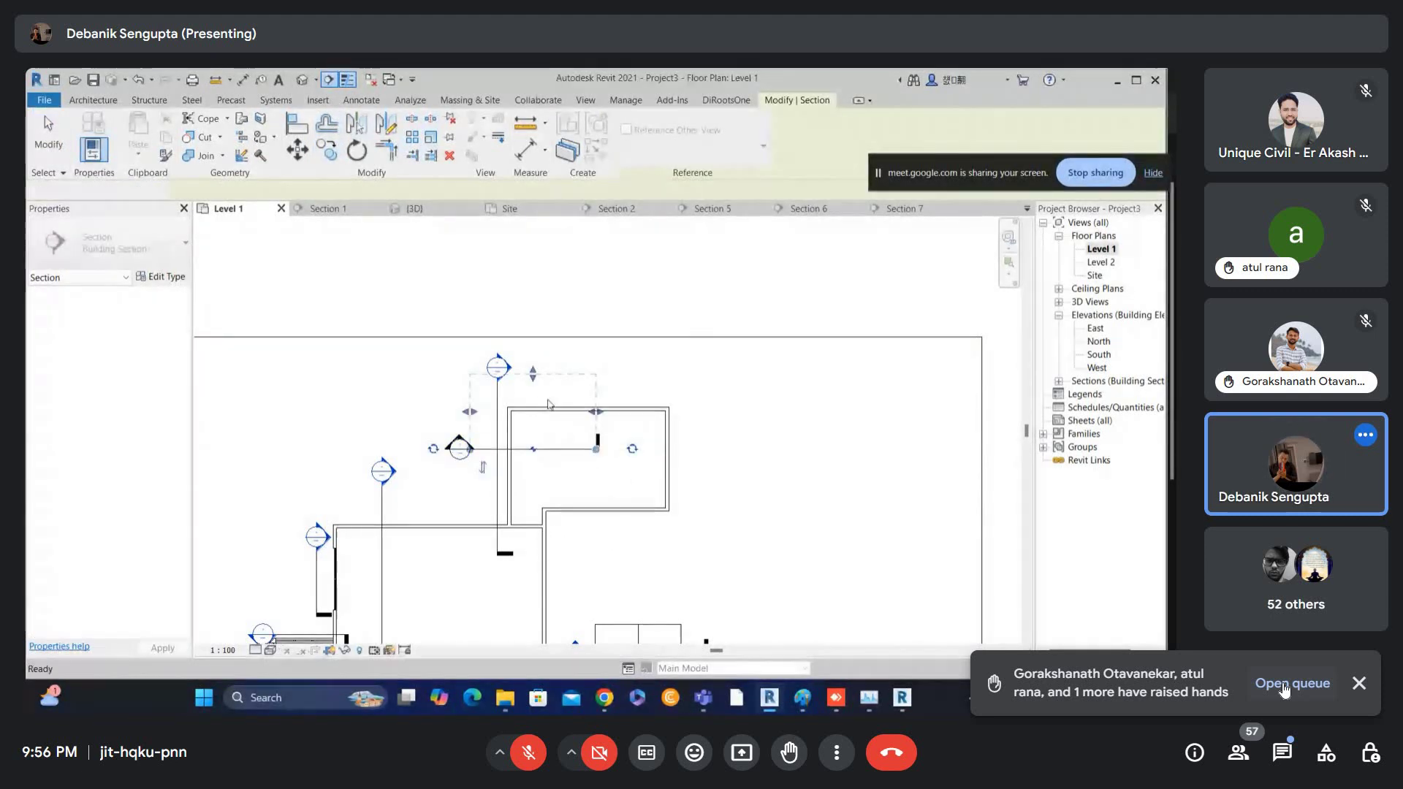
key("Escape")
key("Escape")
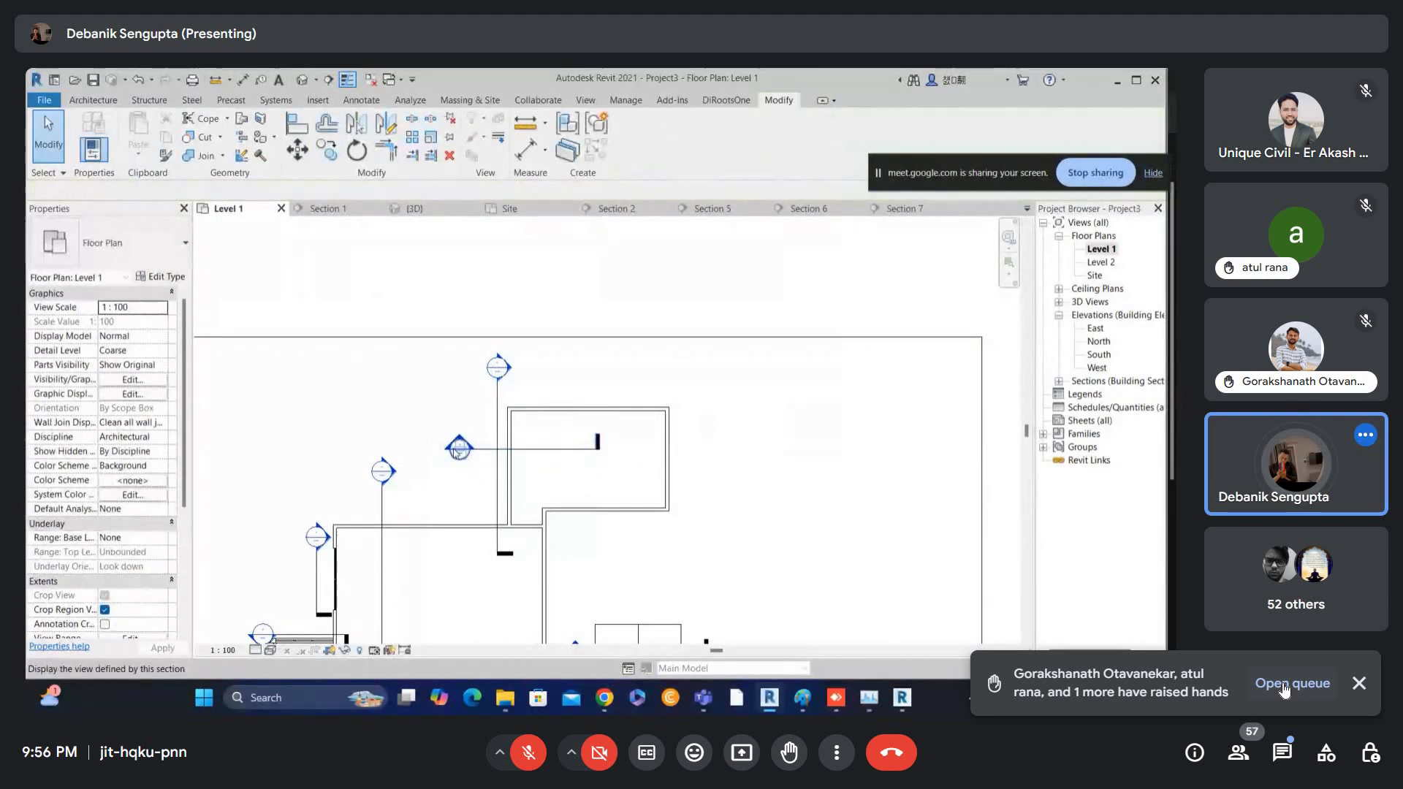
- Open Section 8 and fit the gable trim between the wall's outer face and the scanned trim's outer edge
double_click(459, 448)
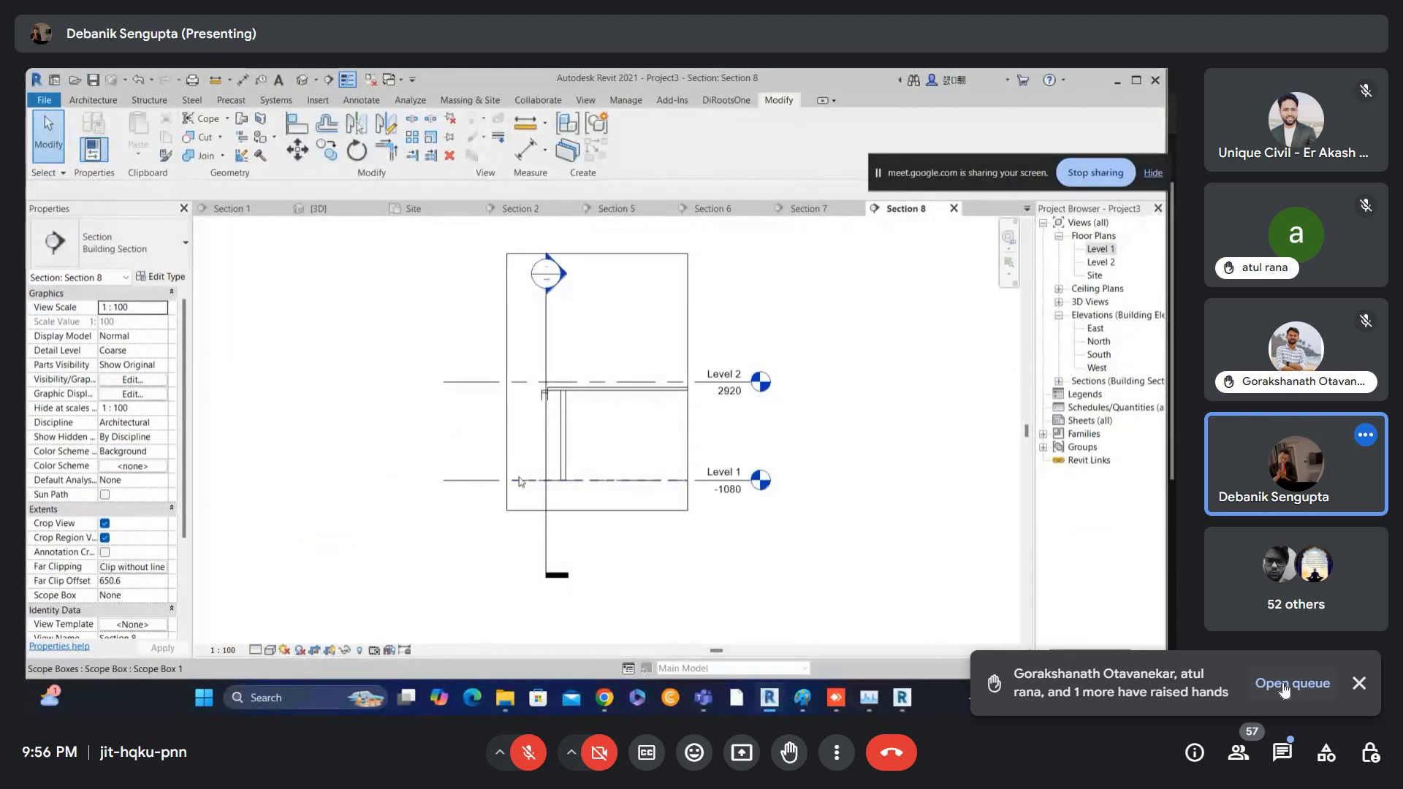
scroll(555, 360, "up", 5)
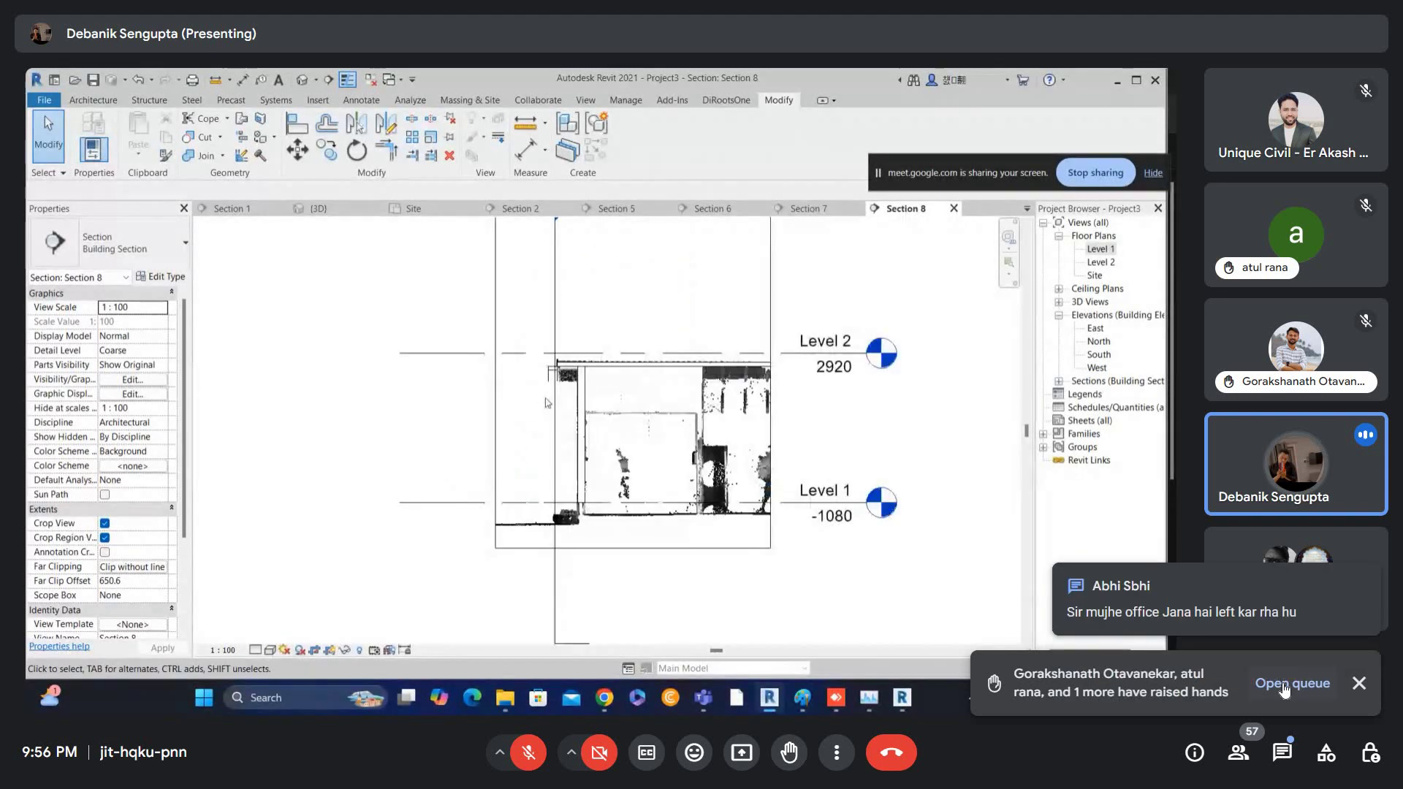
left_click(581, 369)
scroll(584, 369, "up", 3)
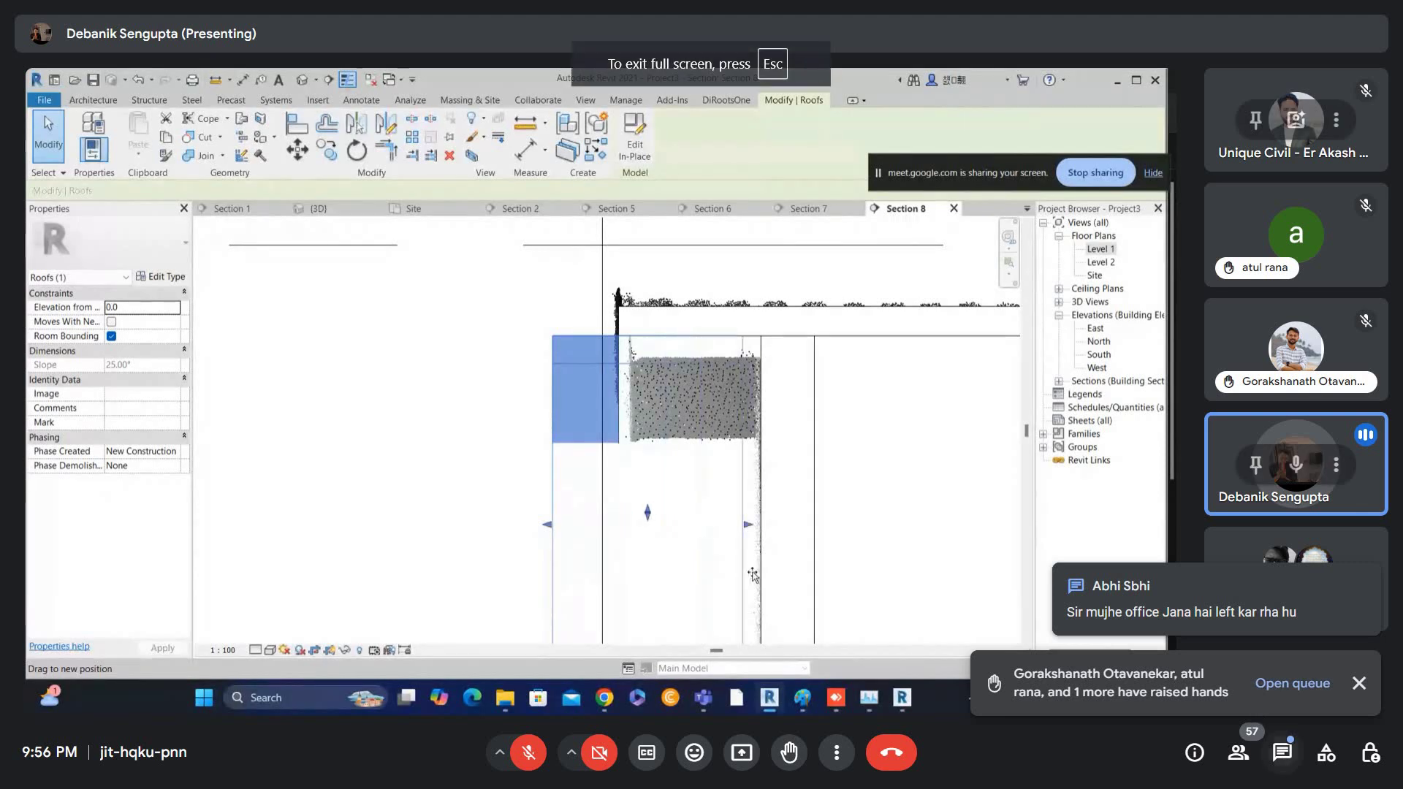
- Send the reply "ok" in the Google Meet in-call messages and close the chat
left_click(1277, 753)
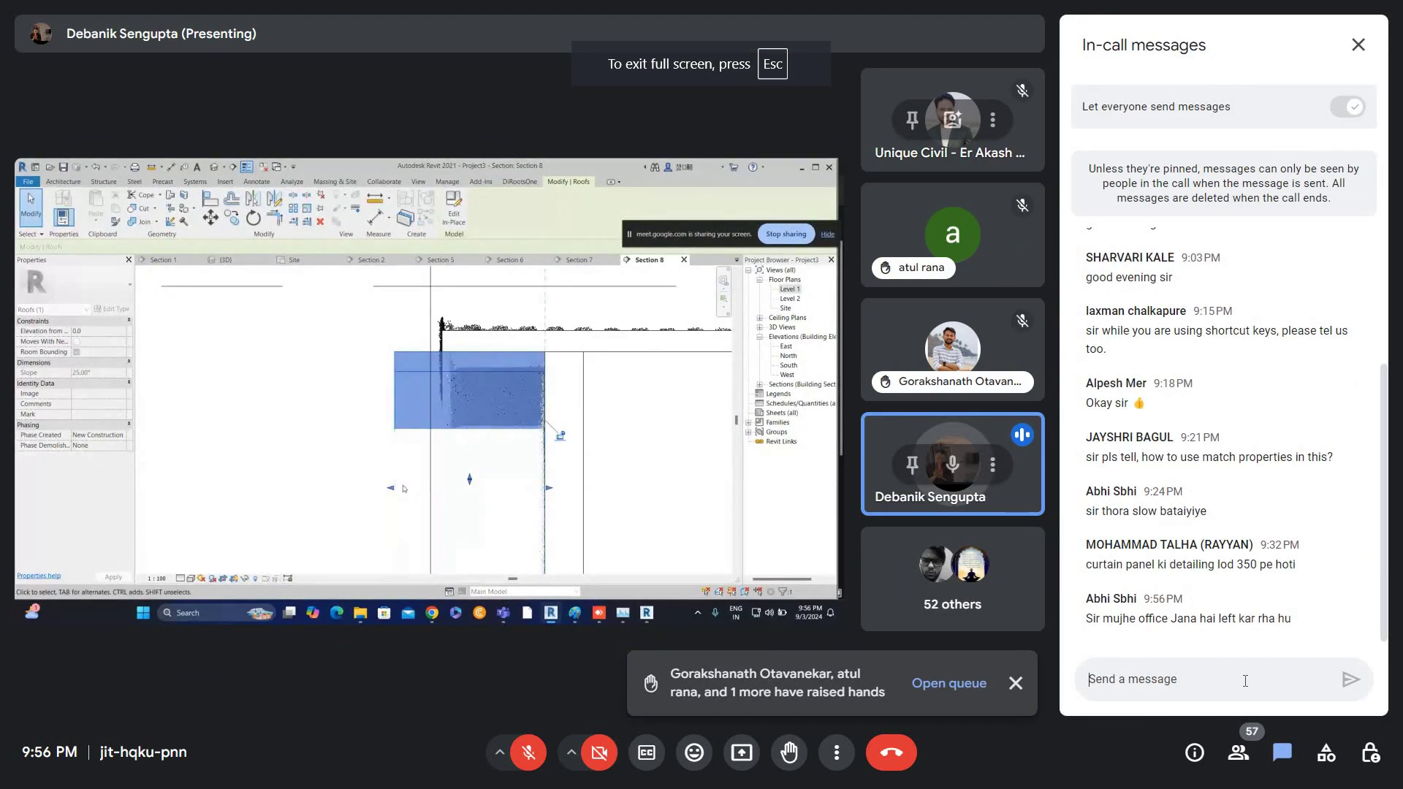
type("ok")
key("Return")
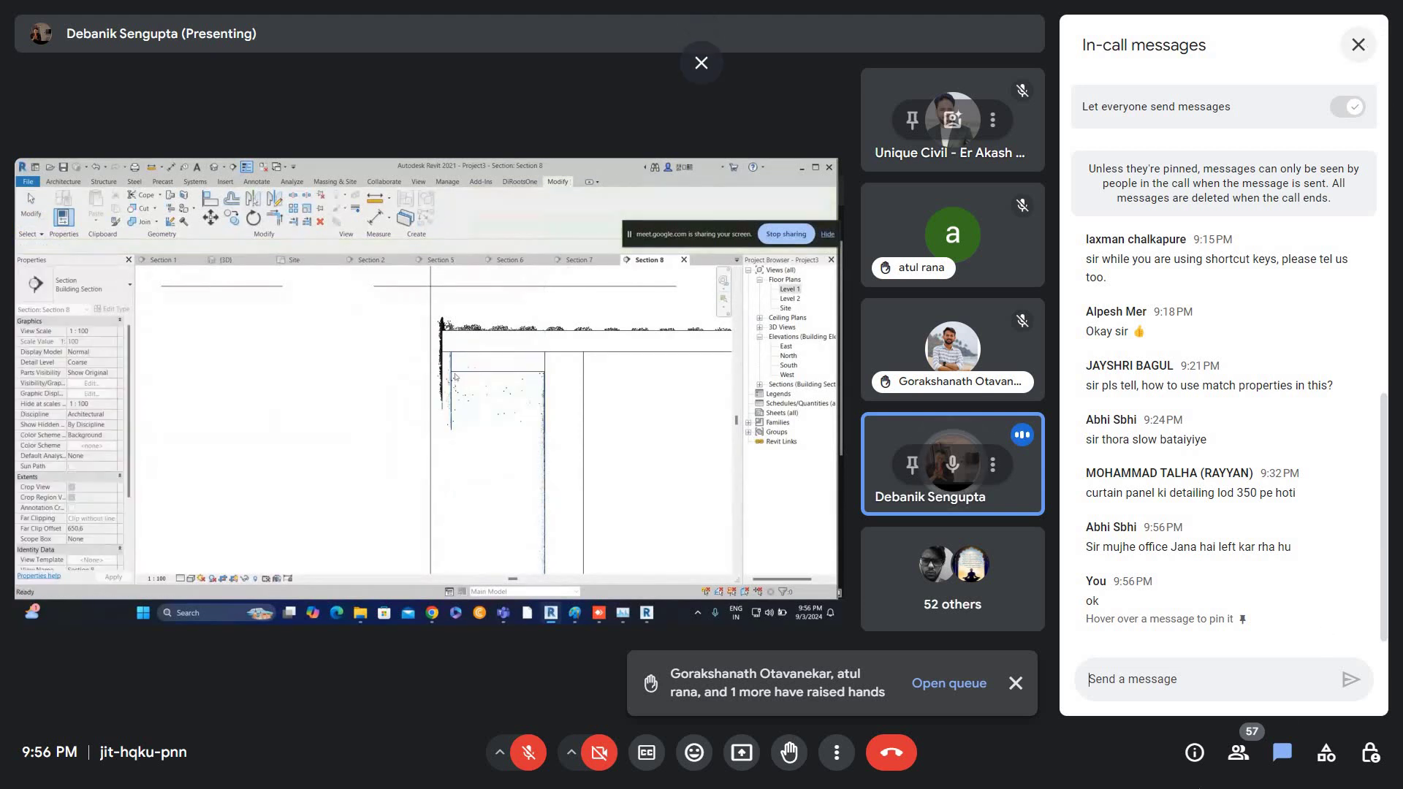
left_click(1364, 44)
- Return to the Revit 3D view and open the roof soffit's boundary for editing at the gable eave
left_click(302, 78)
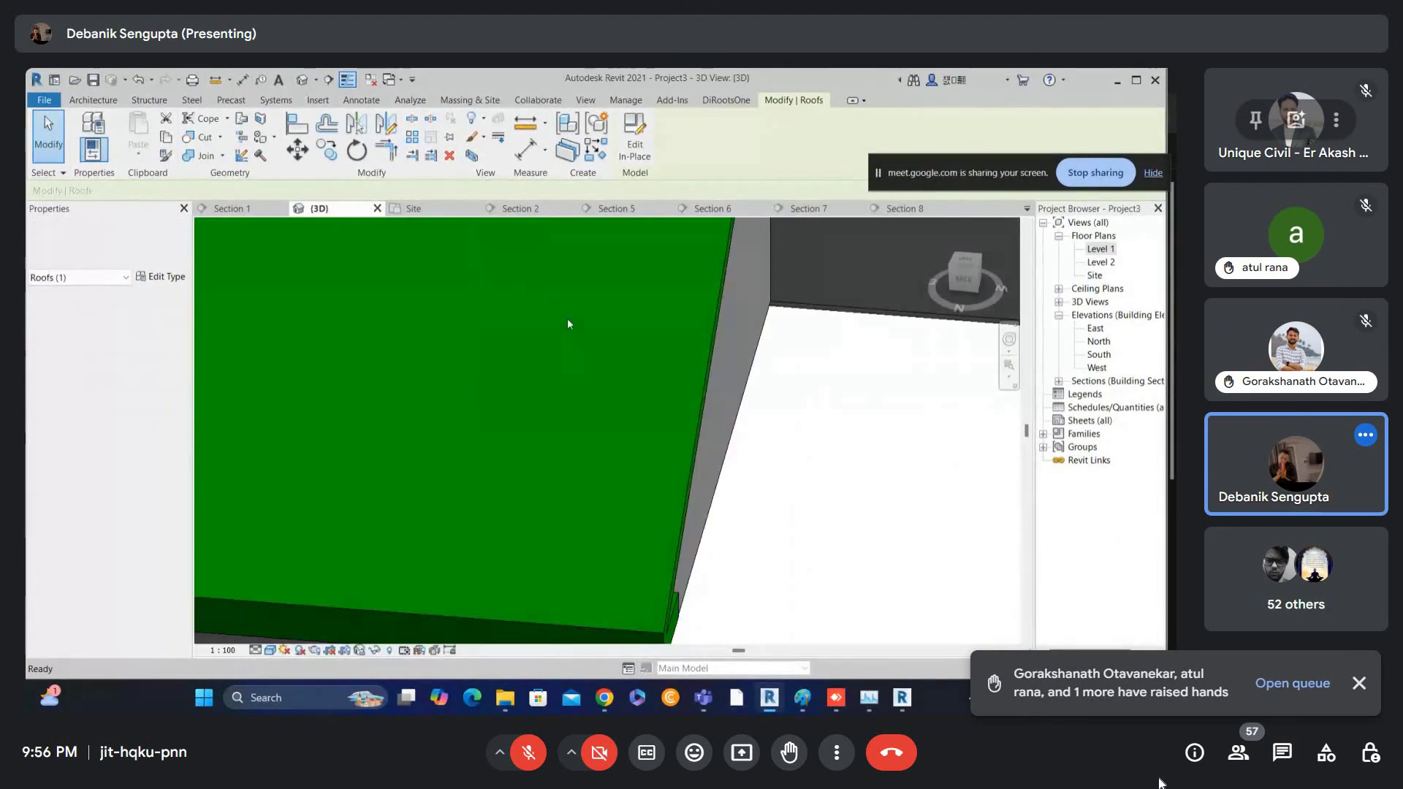
scroll(532, 460, "up", 5)
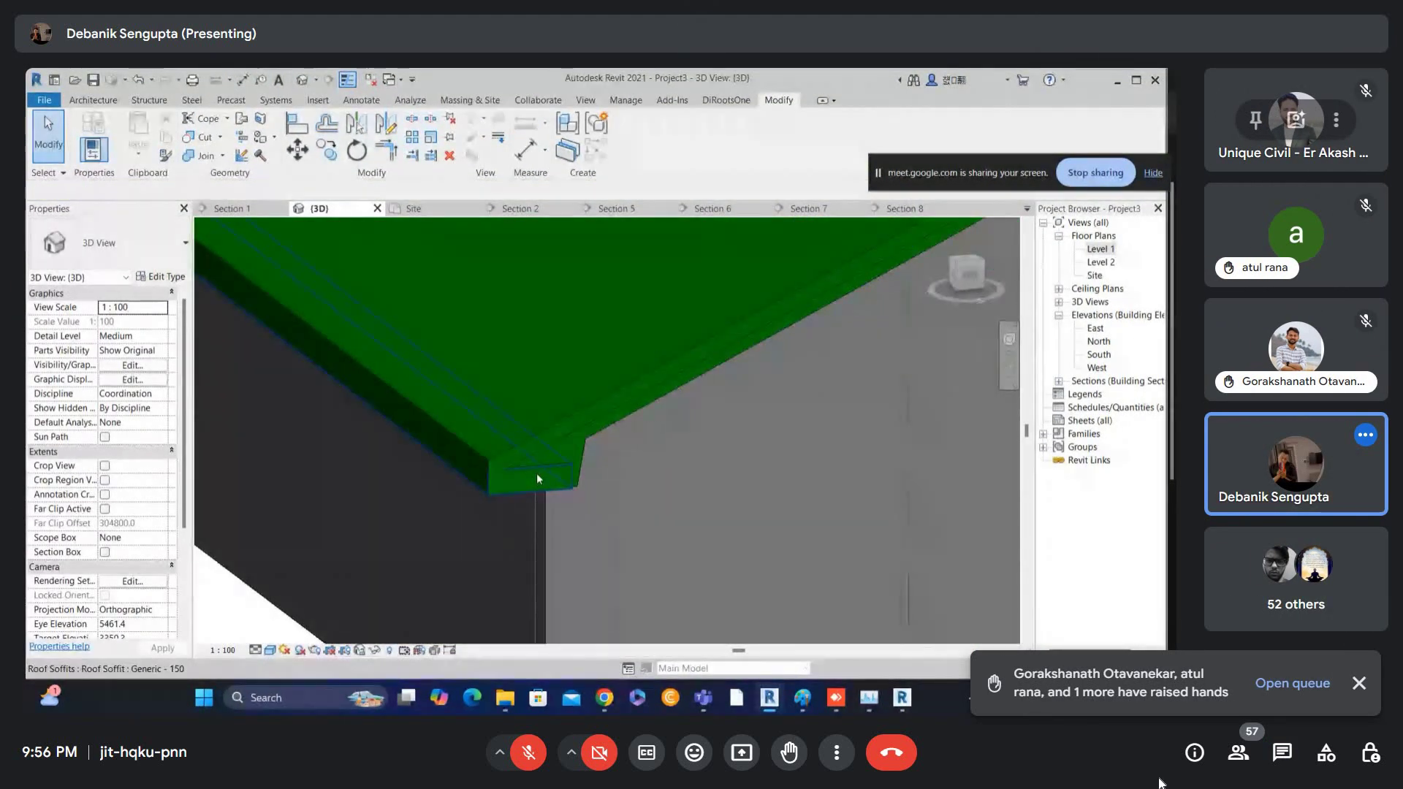
left_click(537, 472)
middle_click_drag(536, 472, 563, 340, "shift")
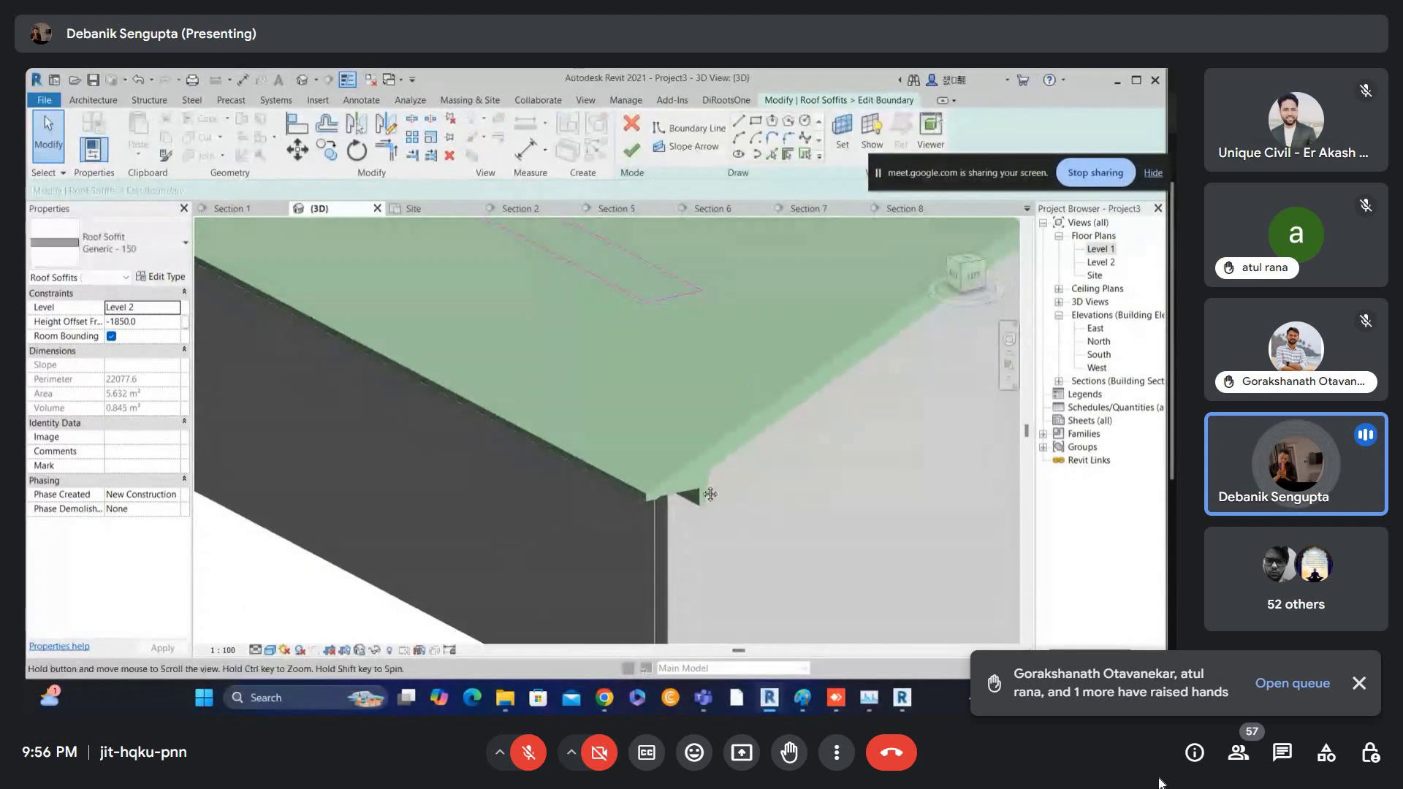
scroll(706, 493, "down", 3)
middle_click_drag(706, 493, 654, 423)
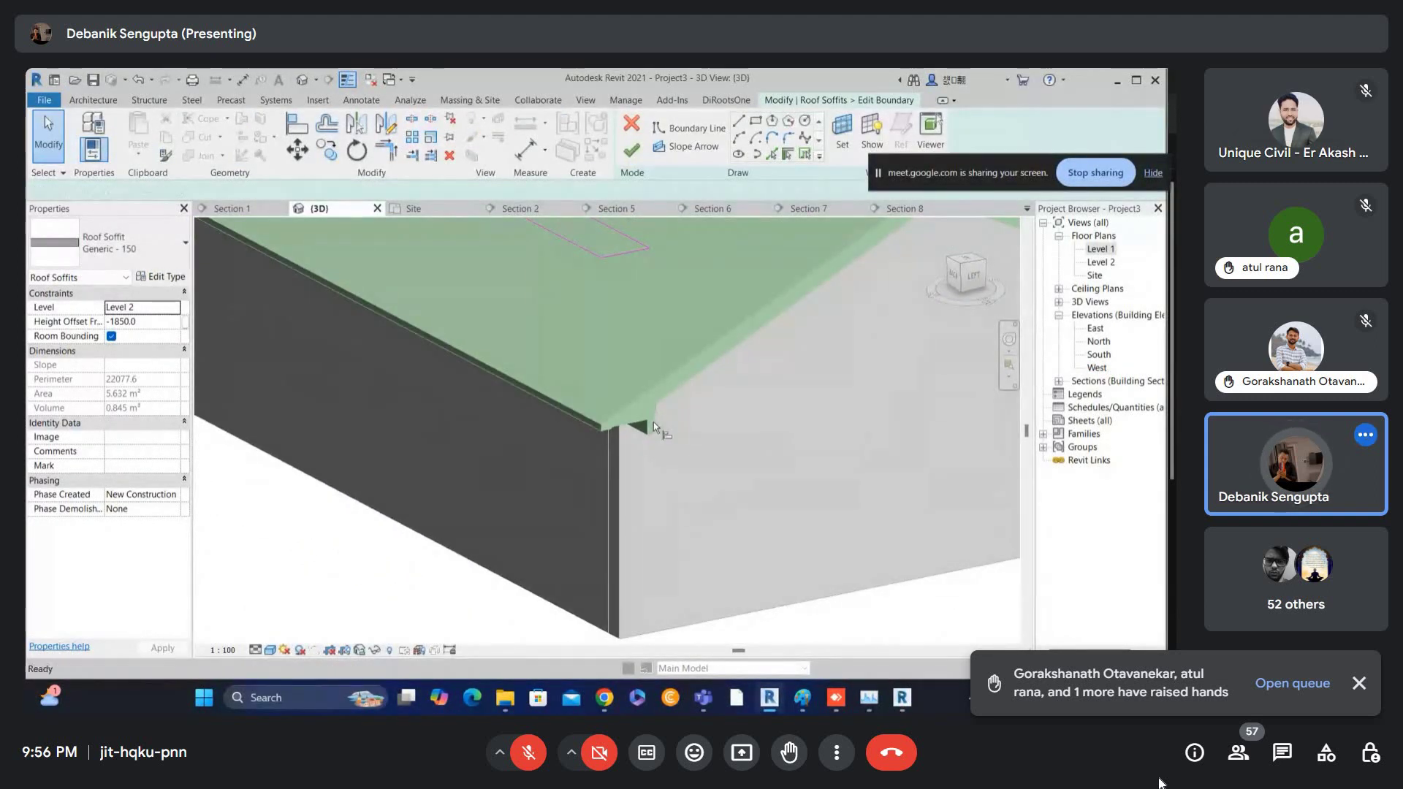
key("a")
key("l")
scroll(651, 426, "up", 3)
scroll(646, 431, "up", 1)
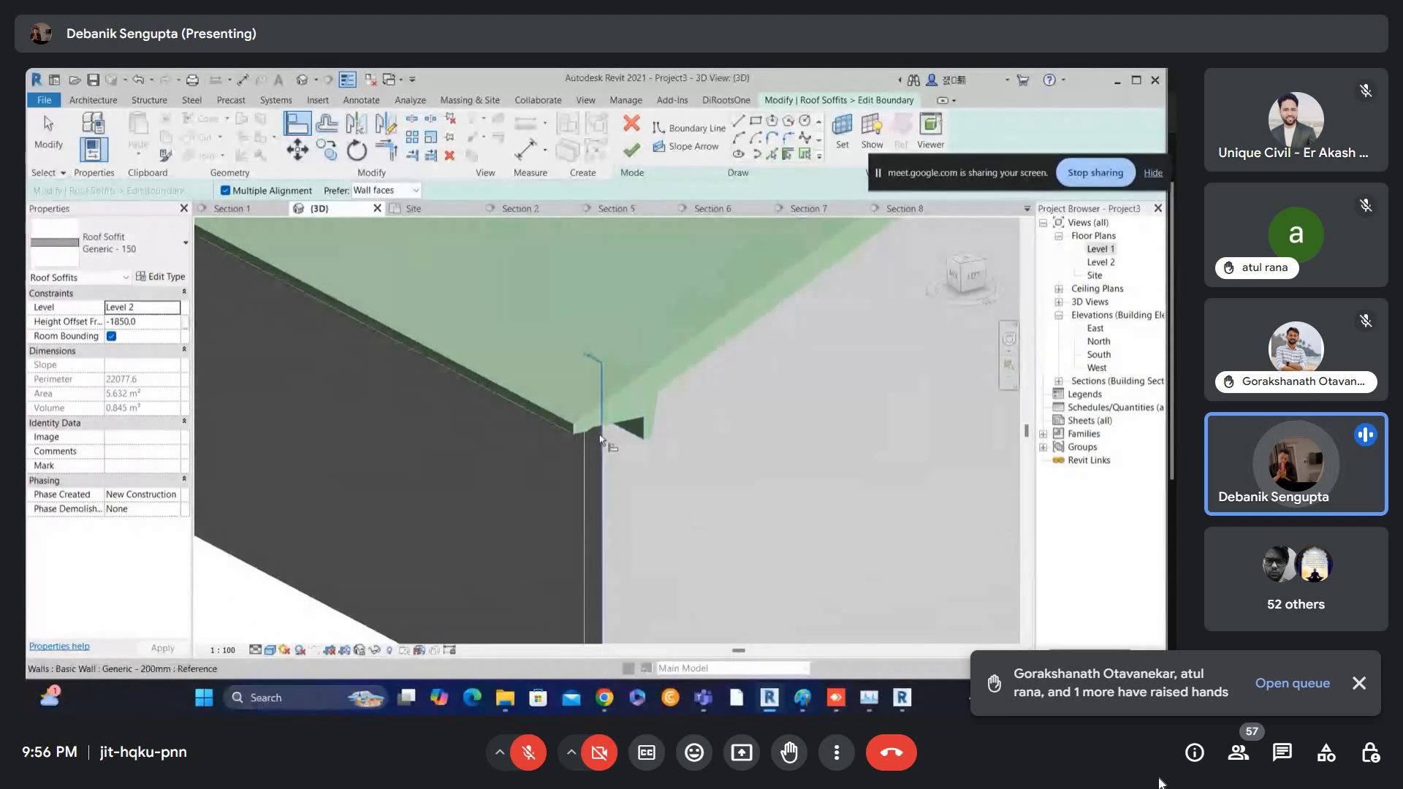
scroll(604, 437, "down", 3)
middle_click_drag(591, 583, 597, 417)
scroll(611, 438, "down", 3)
key("Escape")
- Pull the roof soffit's end boundary line back at the gable wall corner and finish the boundary edit
scroll(621, 292, "up", 1)
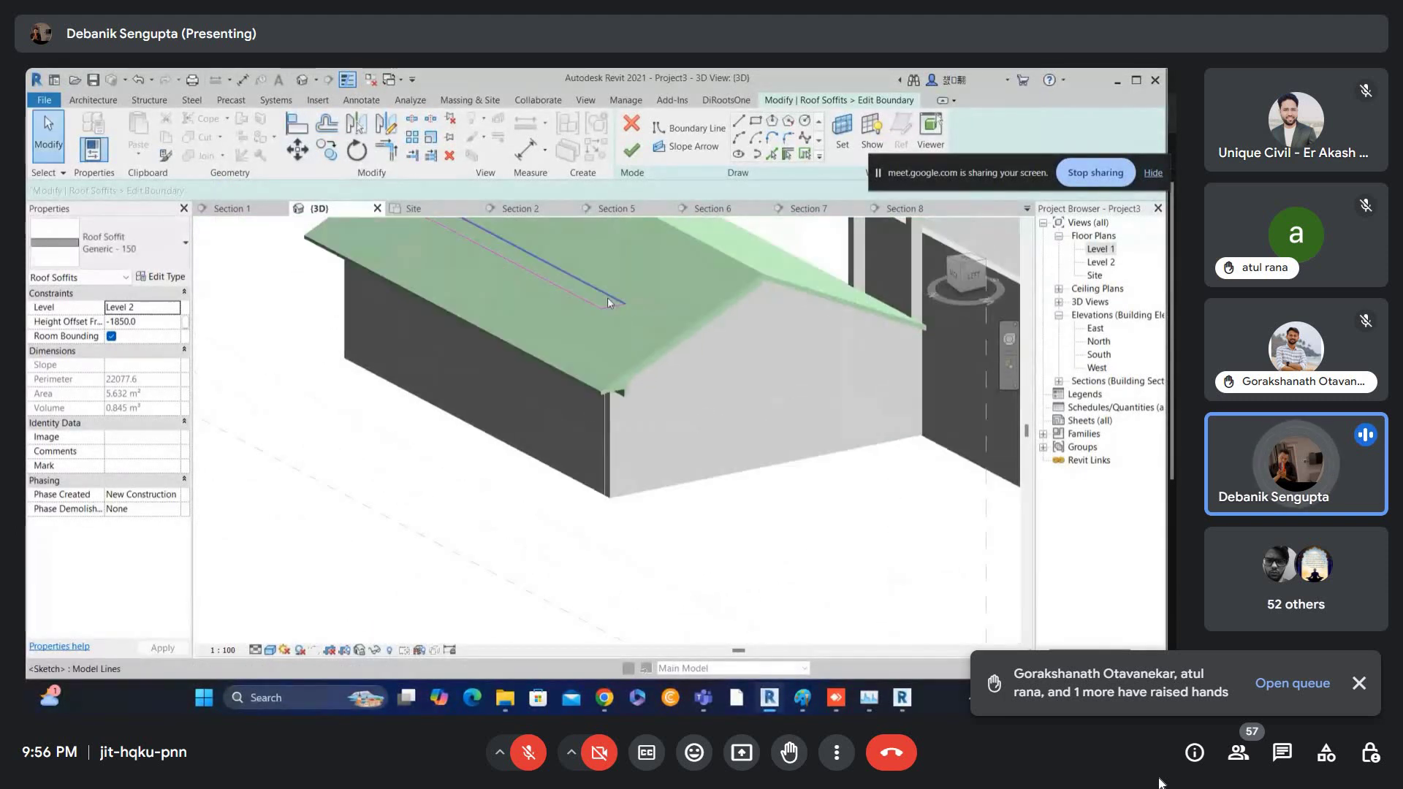
left_click(613, 311)
scroll(613, 313, "up", 2)
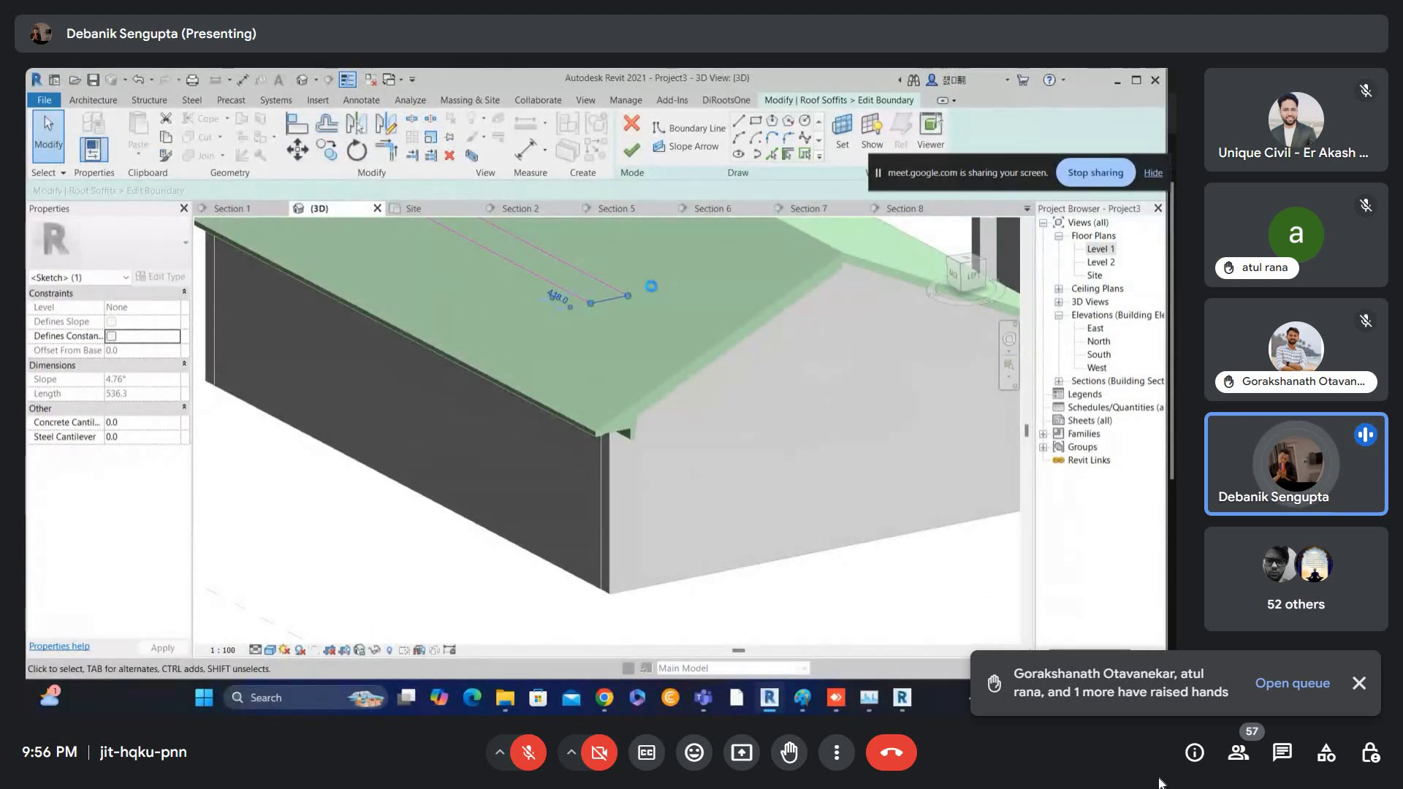
left_click(631, 150)
scroll(629, 448, "up", 3)
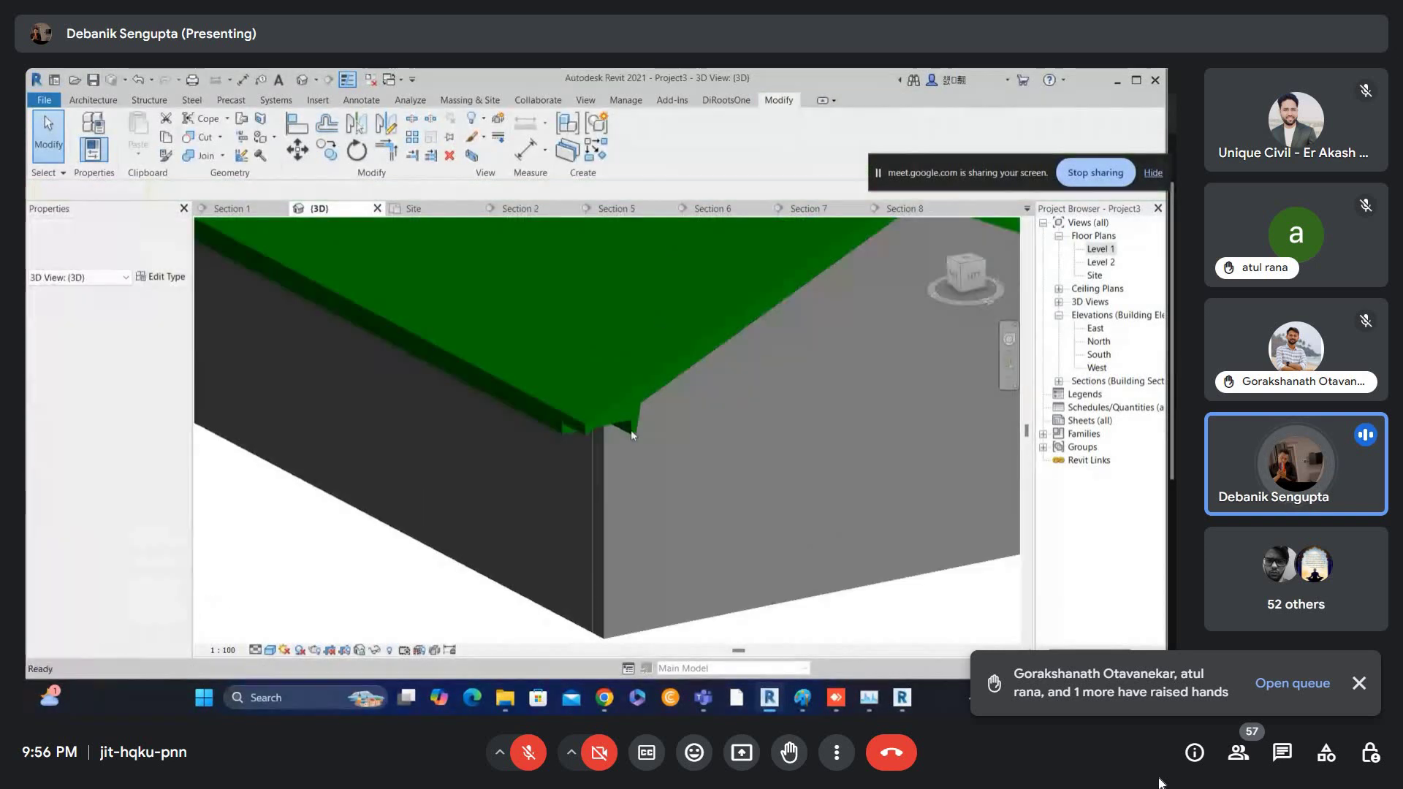
- In the in-place gable trim's extrusion sketch, align the lower line with the soffit's underside, deleting the line left too short
left_click(634, 418)
middle_click_drag(634, 418, 643, 287, "shift")
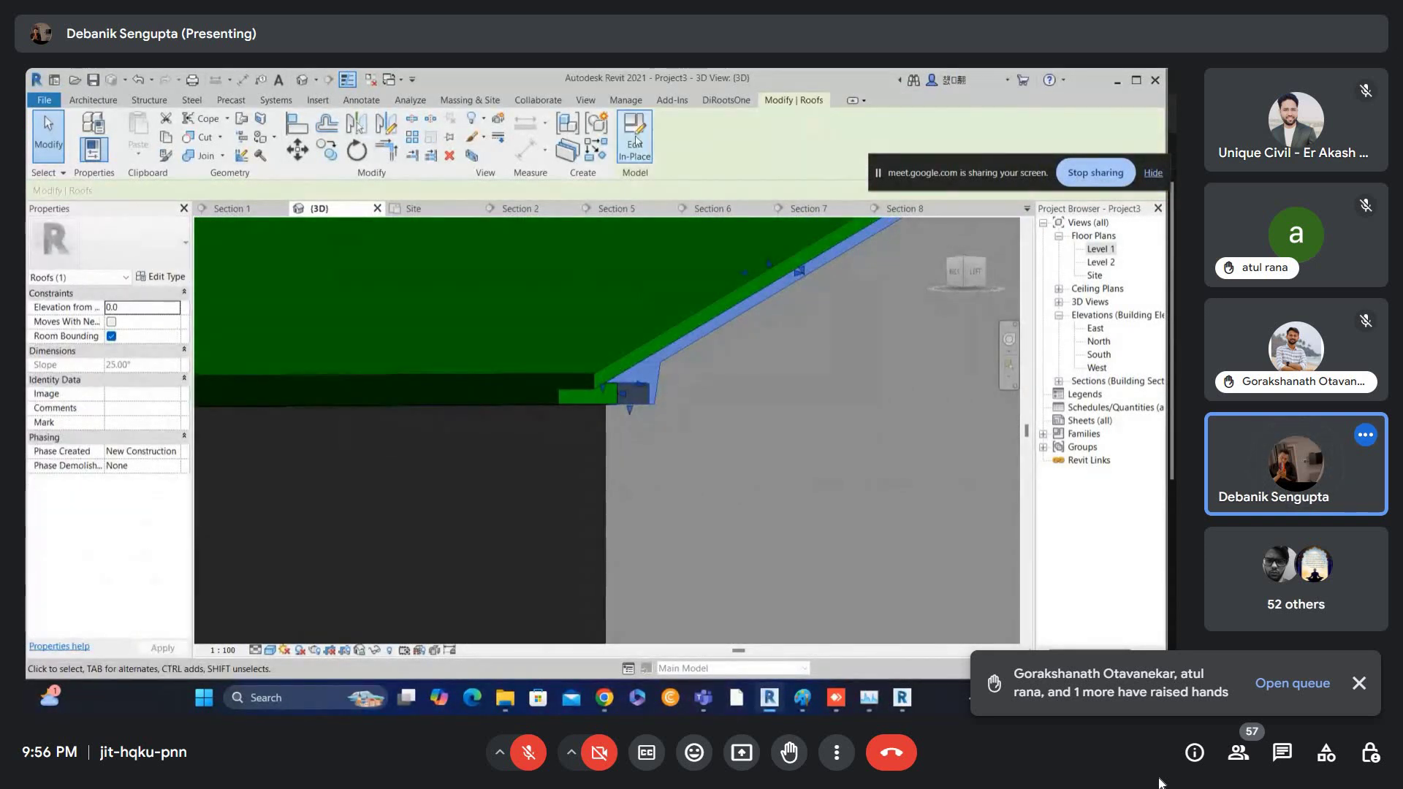
left_click(651, 385)
left_click(552, 138)
mouse_move(637, 431)
middle_mouse_down("shift")
mouse_move(552, 407)
mouse_move(576, 410)
middle_mouse_up("shift")
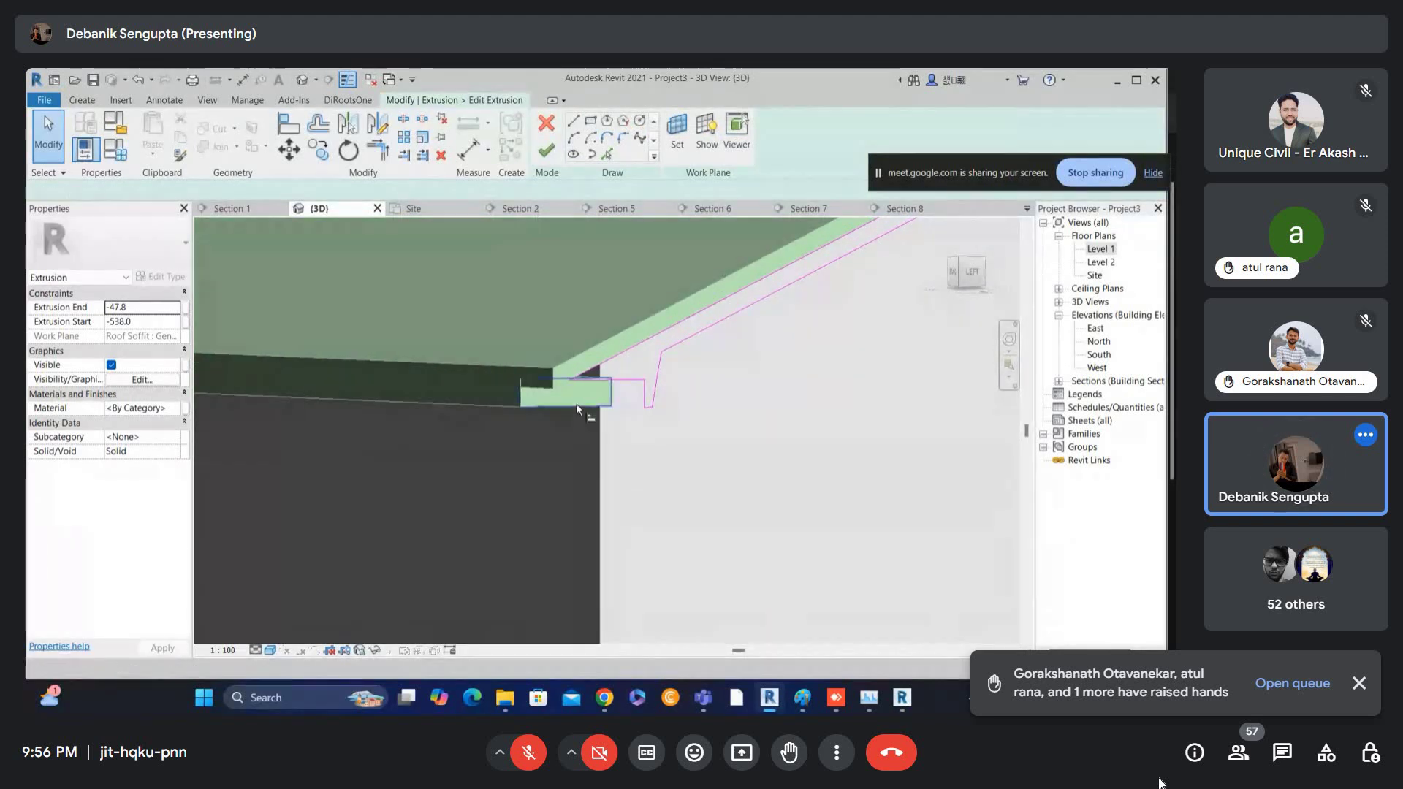
key("a")
key("l")
left_click(586, 375)
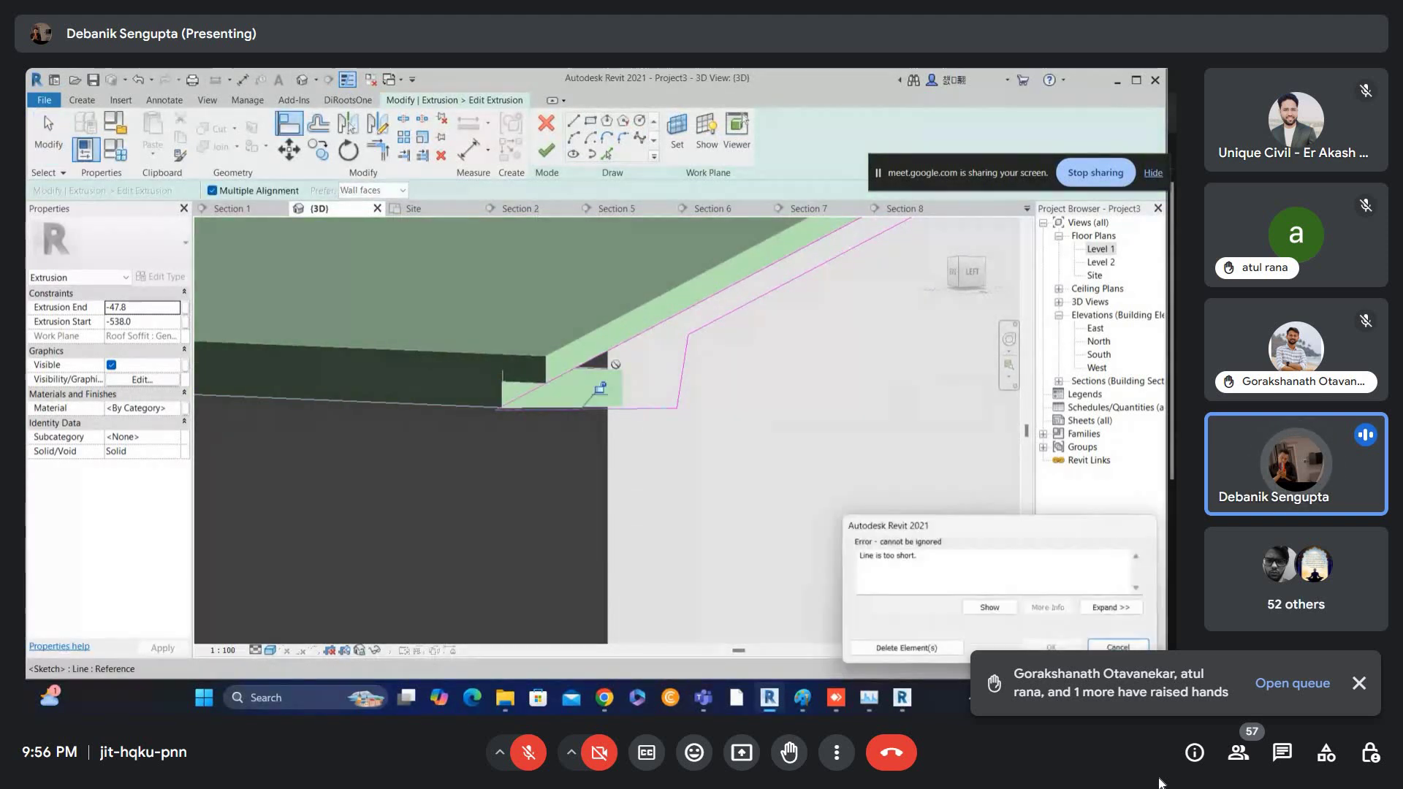
left_click(915, 649)
- Pick the roof's vertical eave edge into the trim sketch, trim it to the lower line and finish the extrusion sketch
left_click(607, 138)
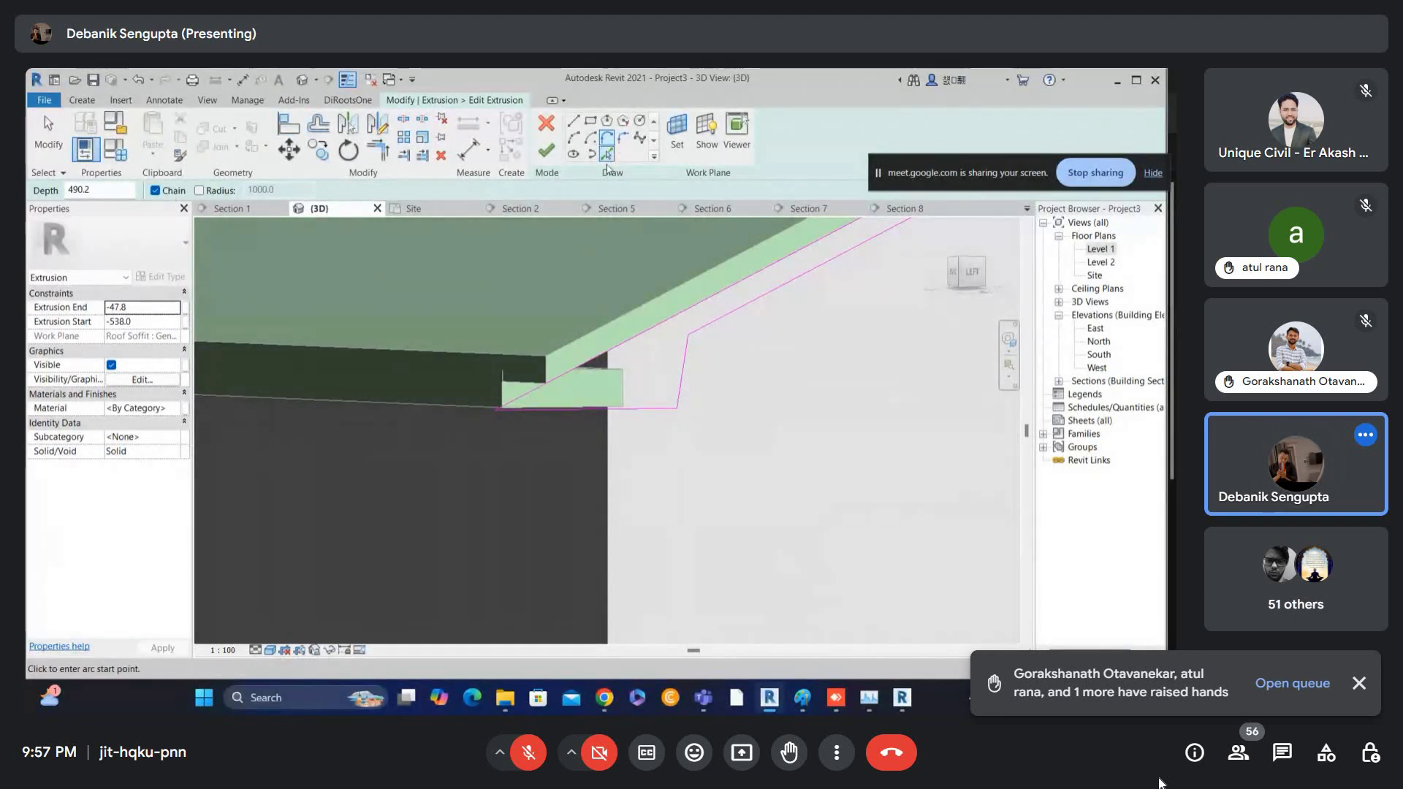
left_click(607, 154)
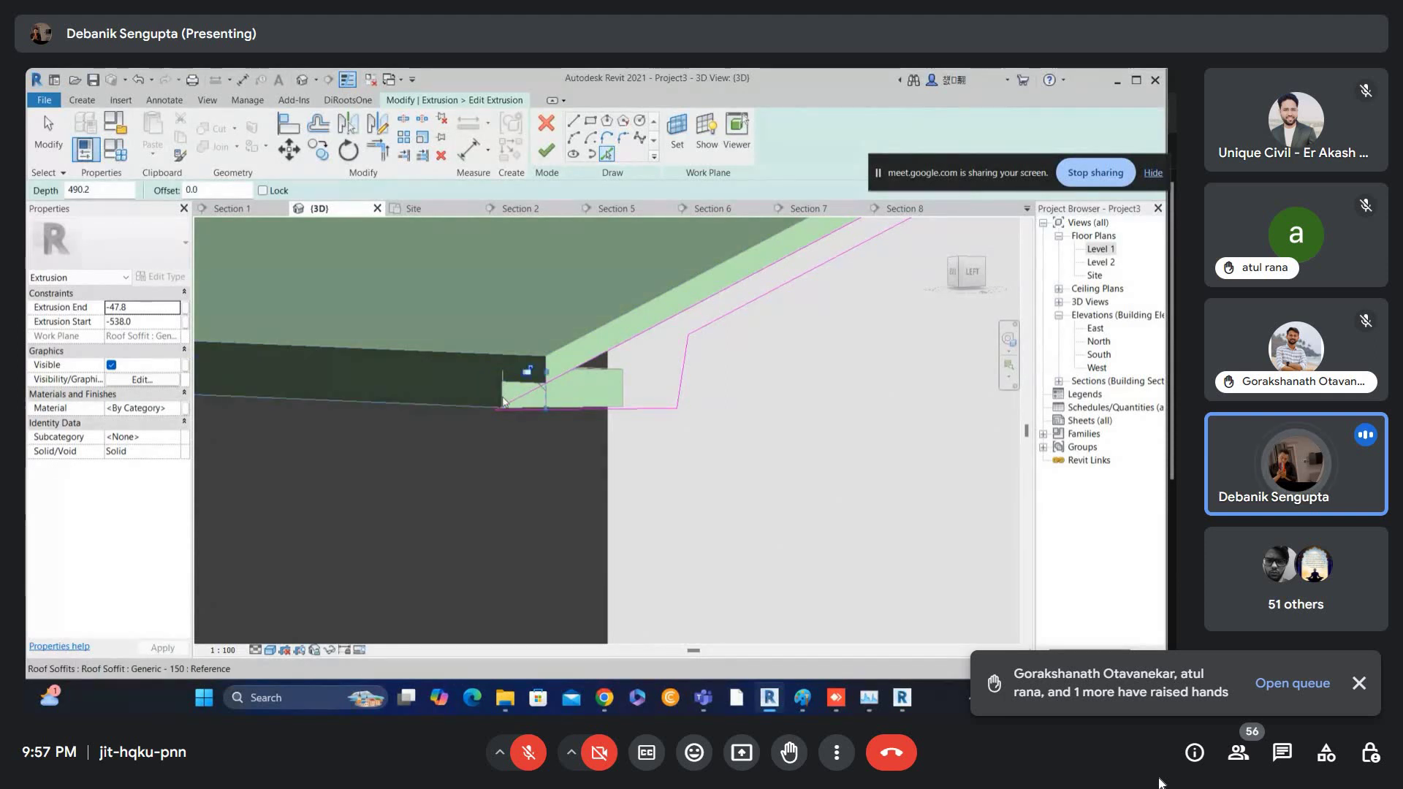
scroll(552, 389, "up", 2)
key("t")
key("r")
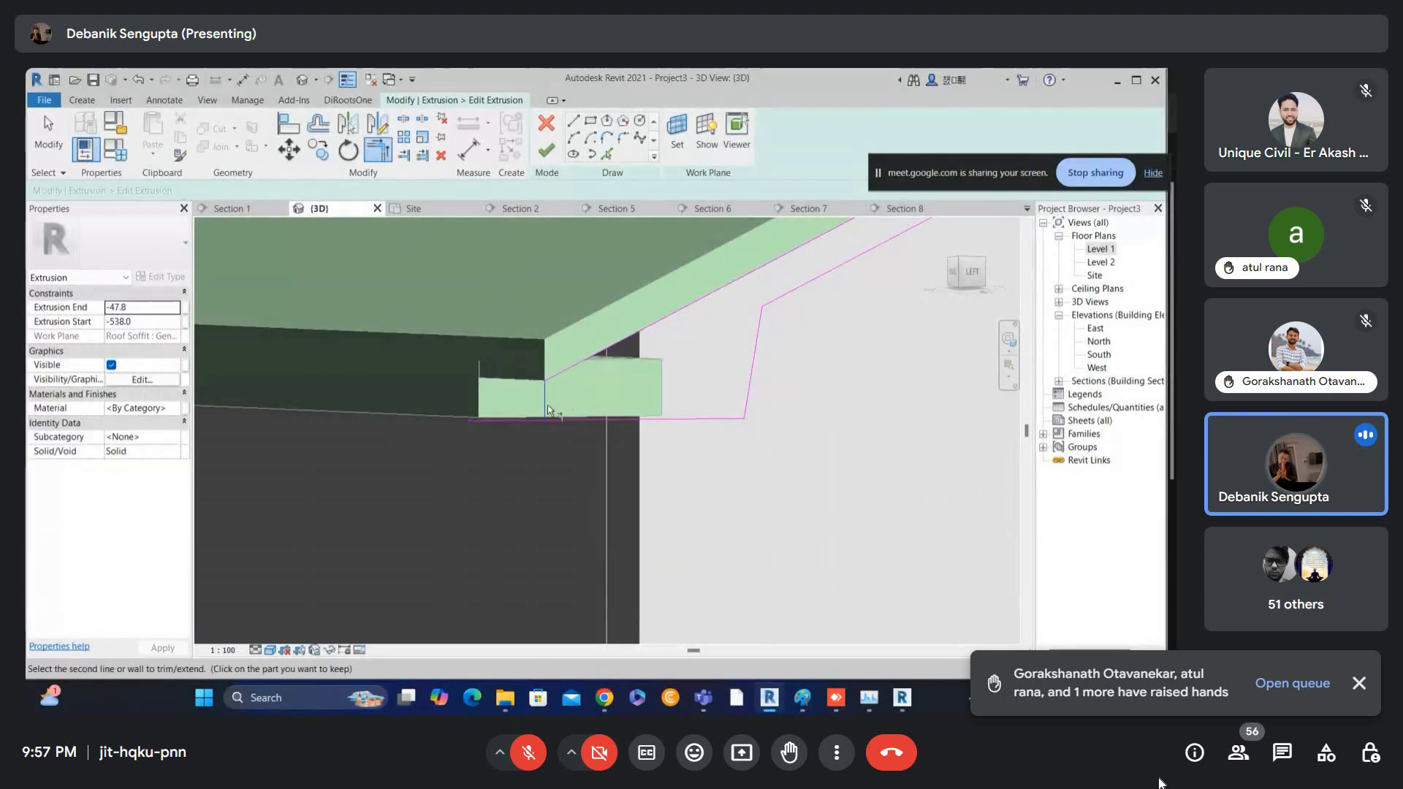
left_click(548, 403)
left_click(554, 424)
scroll(568, 425, "down", 3)
left_click(546, 150)
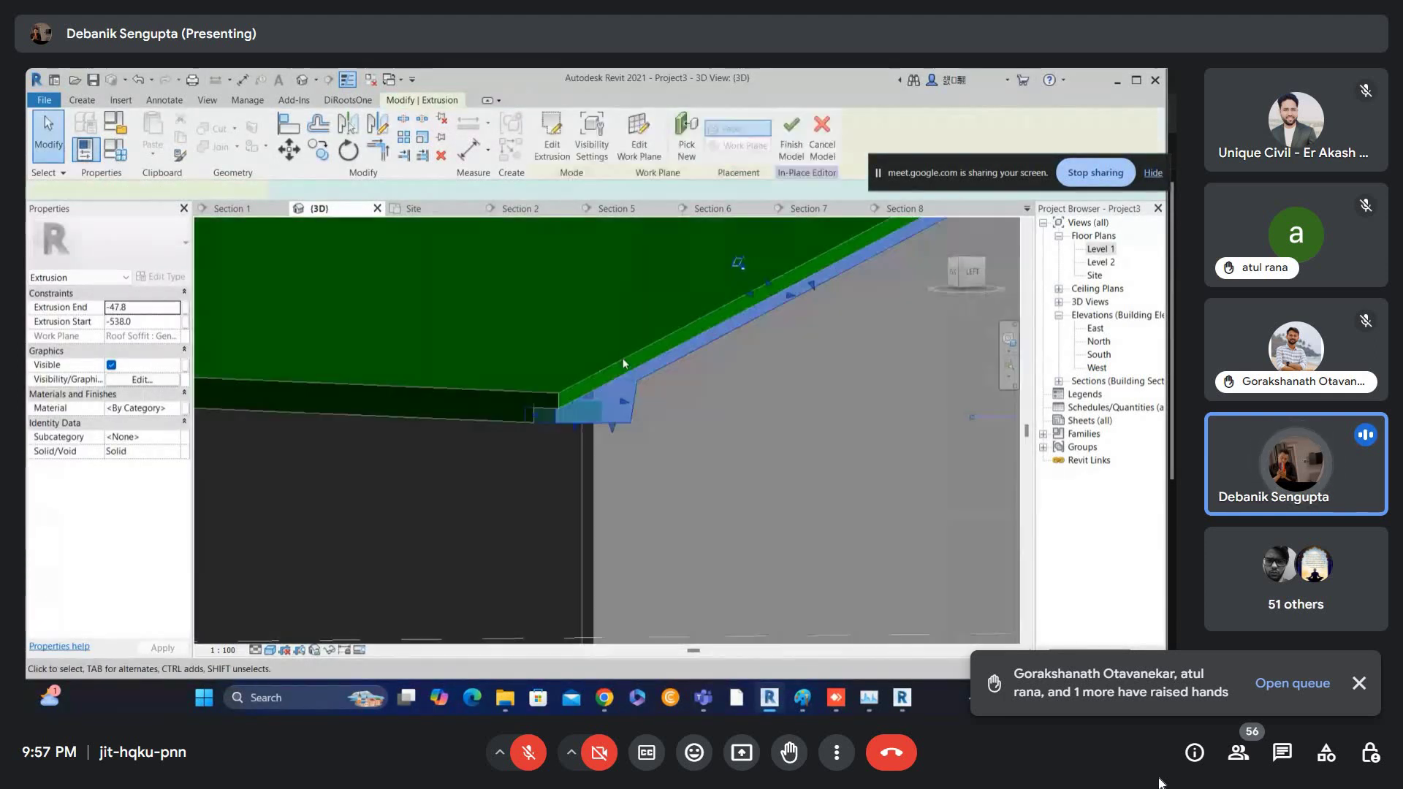
- Finish the in-place gable trim model and examine where the trim meets the eave soffit
left_click(625, 351)
scroll(620, 364, "down", 3)
middle_click_drag(620, 364, 745, 278, "shift")
scroll(649, 410, "up", 2)
left_click(651, 409)
left_click_drag(669, 327, 689, 335)
left_click(702, 416)
scroll(704, 428, "down", 2)
middle_click_drag(704, 428, 603, 373, "shift")
scroll(621, 474, "down", 1)
scroll(578, 489, "up", 3)
scroll(574, 399, "up", 2)
left_click(544, 433)
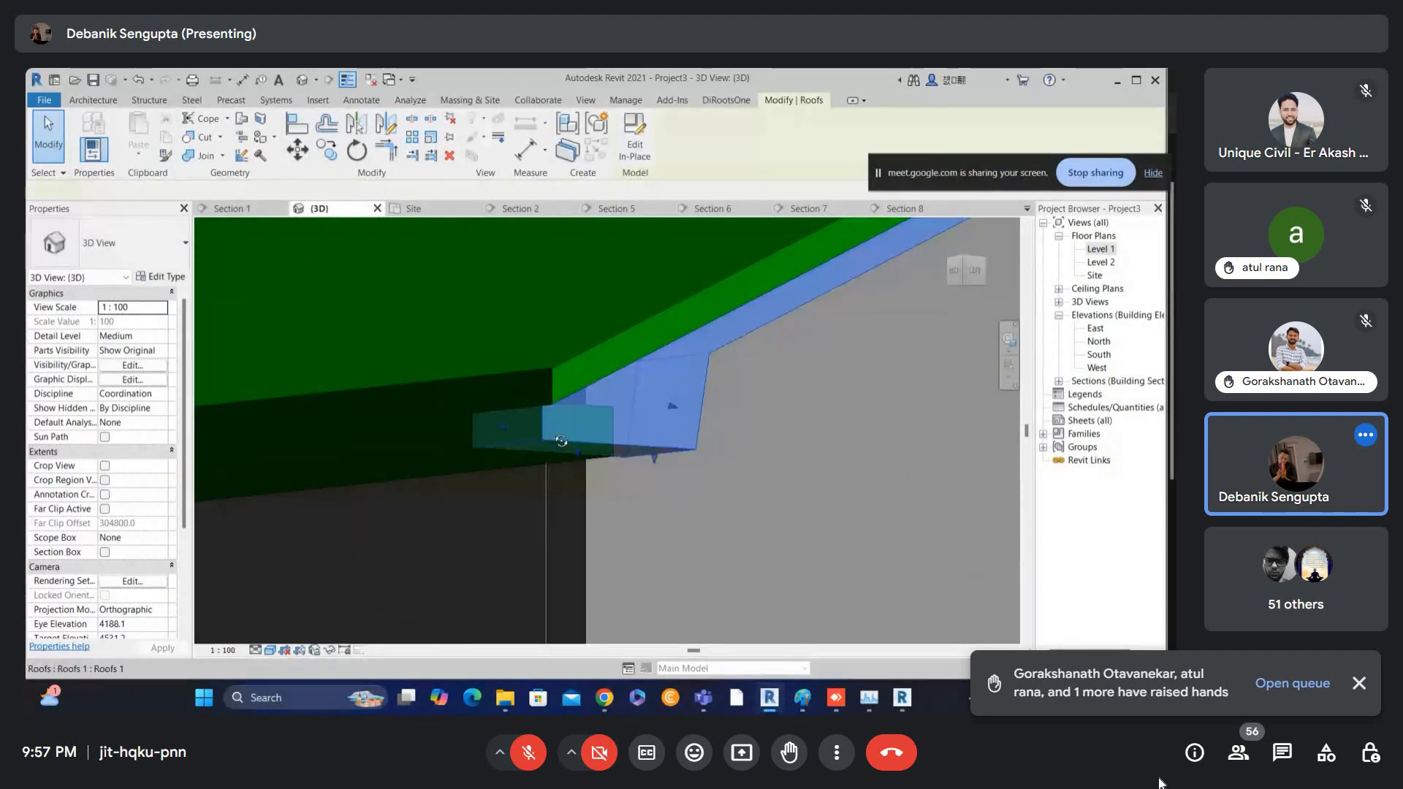
middle_click_drag(544, 433, 658, 367, "shift")
scroll(658, 367, "up", 1)
key("Escape")
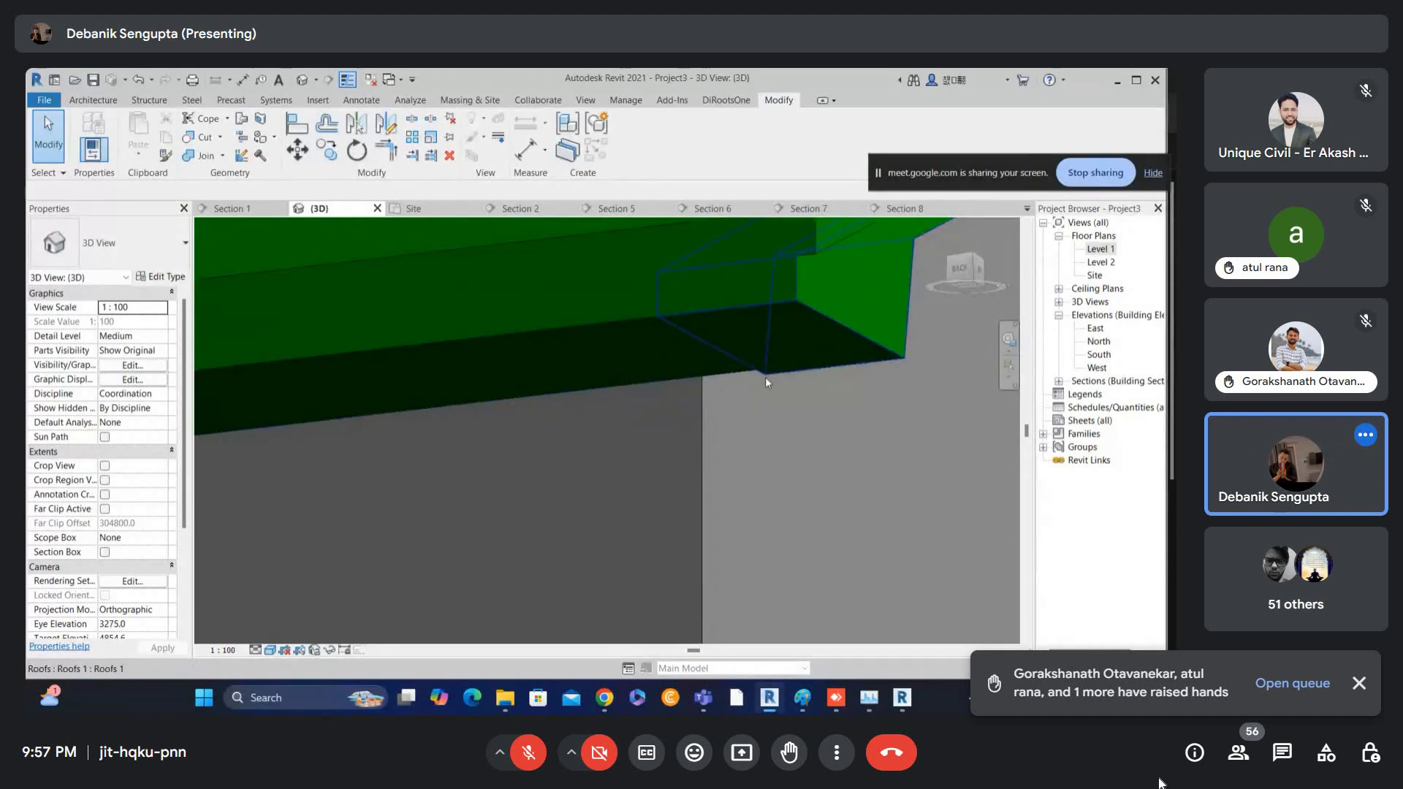
- Join the gable trim with the roof soffit at the eave corner
left_click(768, 375)
middle_click_drag(775, 389, 643, 453, "shift")
key("Escape")
middle_click_drag(734, 392, 658, 409, "shift")
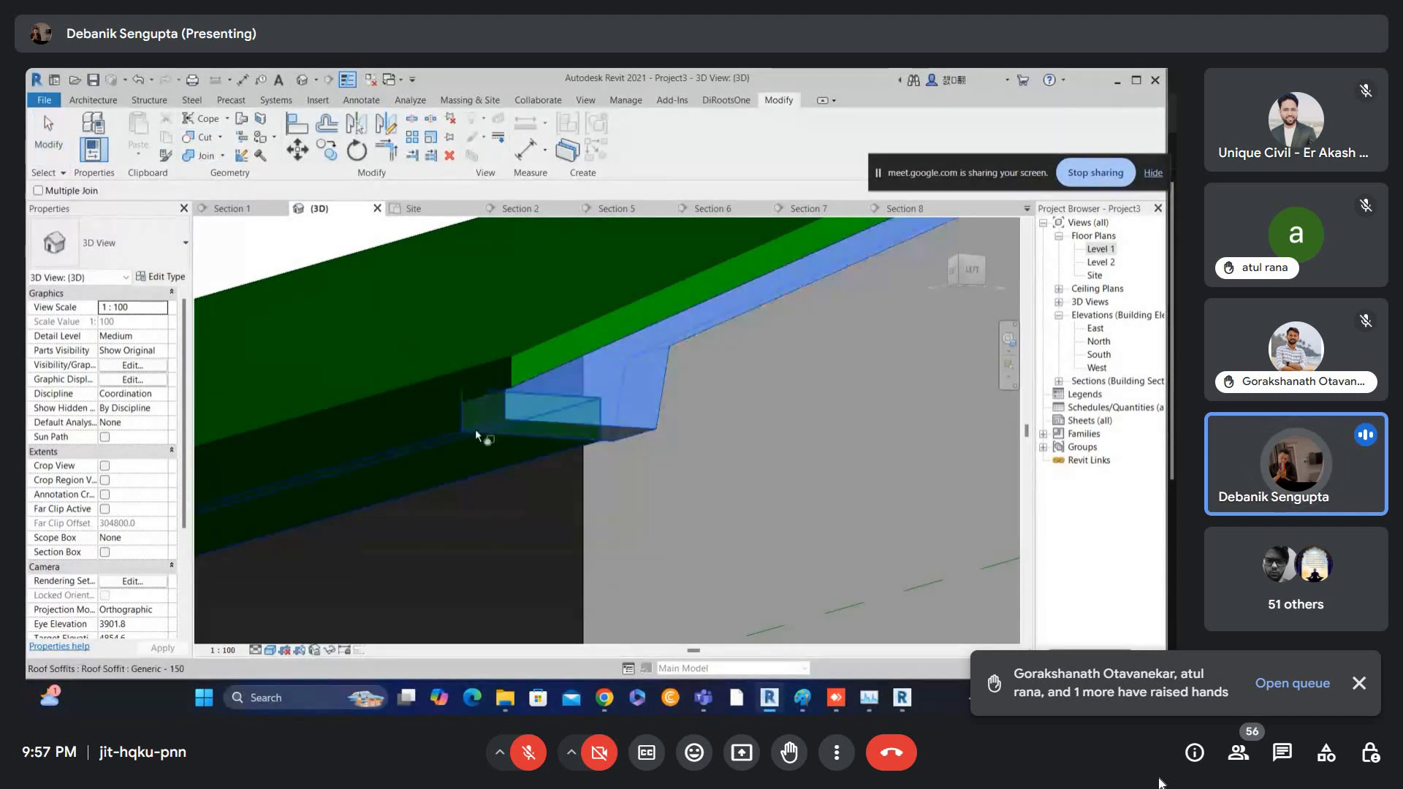
scroll(475, 438, "up", 2)
scroll(475, 431, "up", 5)
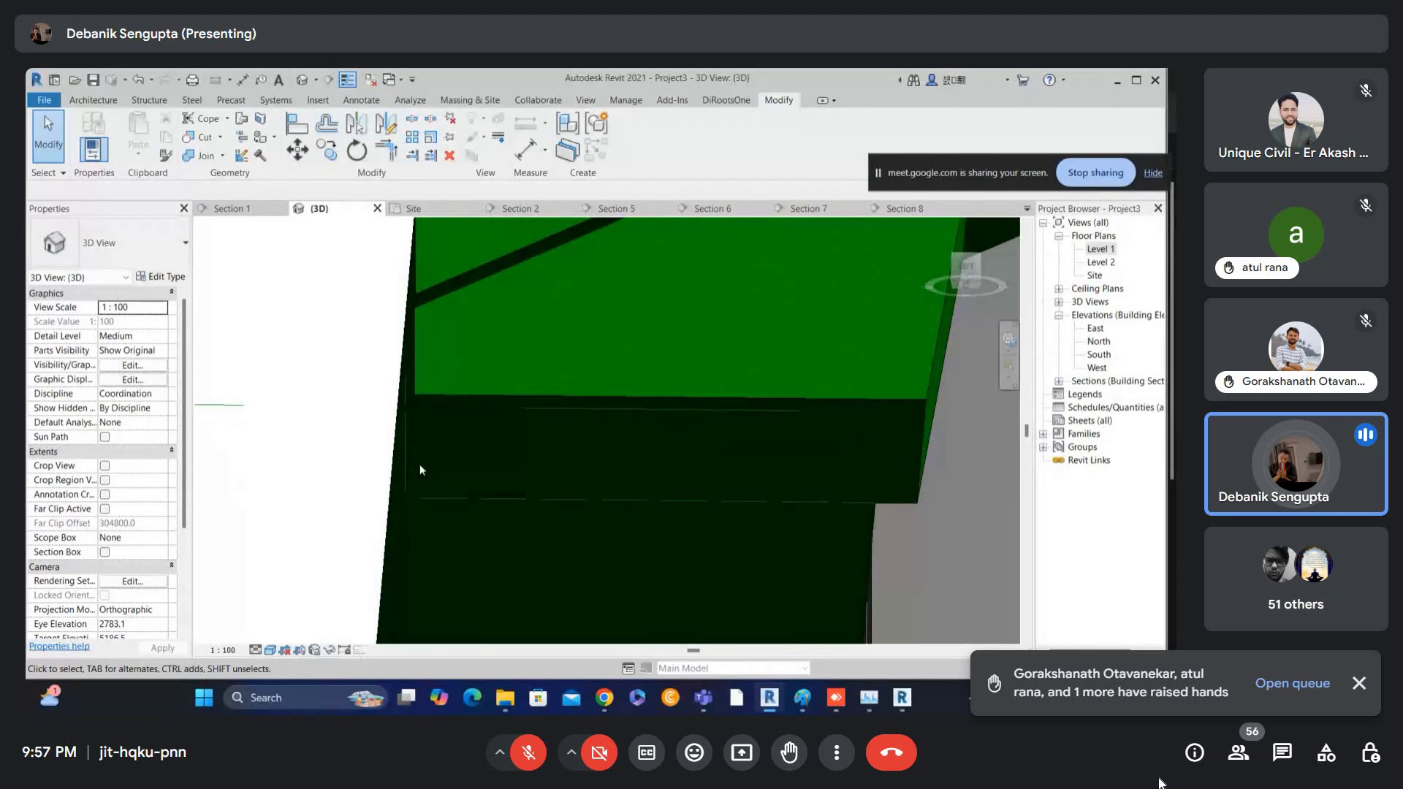
- Show the 3D view with lines only and apply Join to the overlapping eave pieces at the trim's lower corner
key("w")
key("f")
mouse_move(426, 470)
middle_mouse_down("shift")
mouse_move(540, 453)
mouse_move(538, 504)
mouse_move(748, 548)
middle_mouse_up("shift")
scroll(538, 453, "down", 3)
scroll(634, 482, "up", 3)
left_click(206, 156)
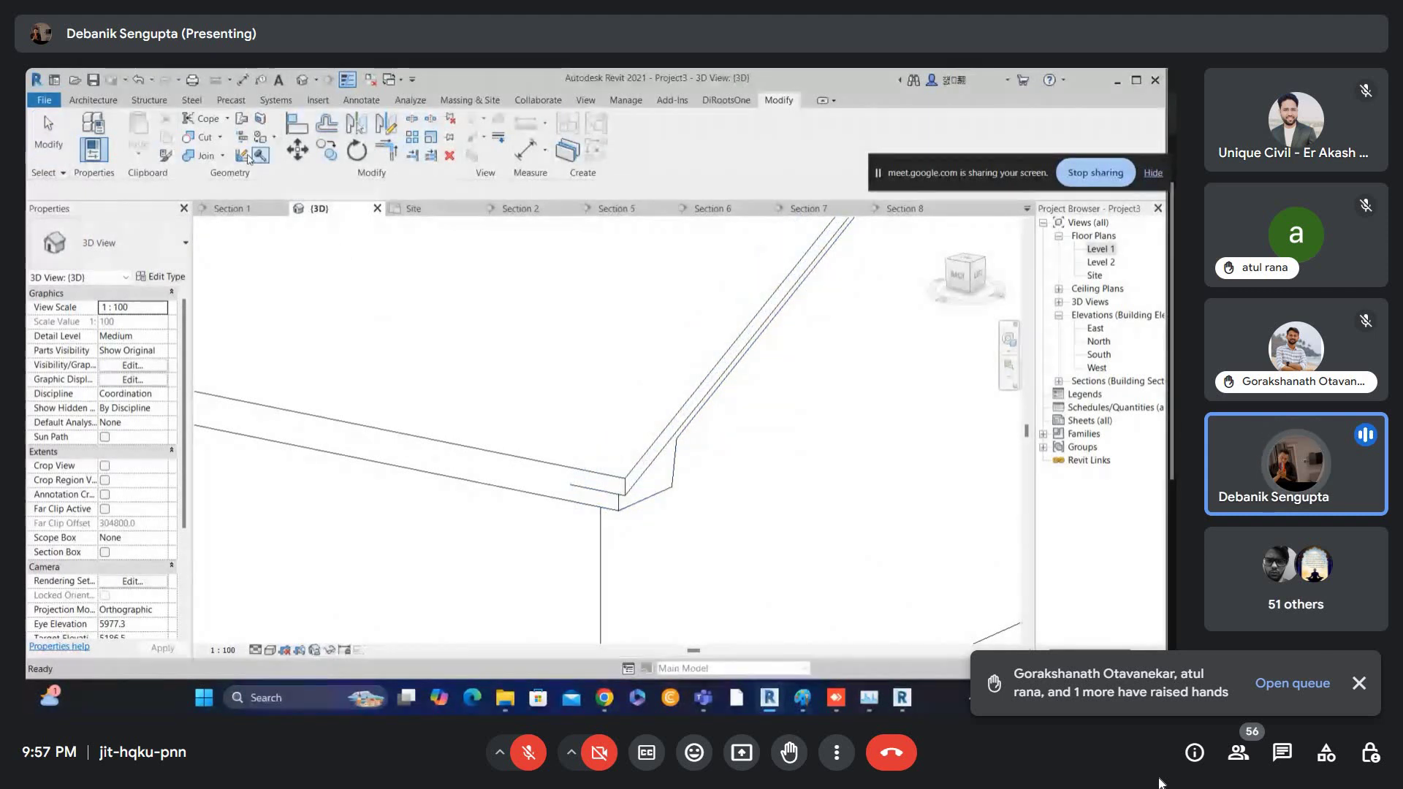
left_click(206, 156)
scroll(578, 483, "up", 2)
left_click(593, 508)
left_click(593, 507)
key("Escape")
- Examine the gable roof from above in 3D and its edges against the point cloud in the Site plan
scroll(649, 469, "down", 5)
middle_click_drag(699, 454, 617, 487, "shift")
scroll(617, 487, "down", 1)
middle_click_drag(705, 330, 561, 537)
left_click(583, 465)
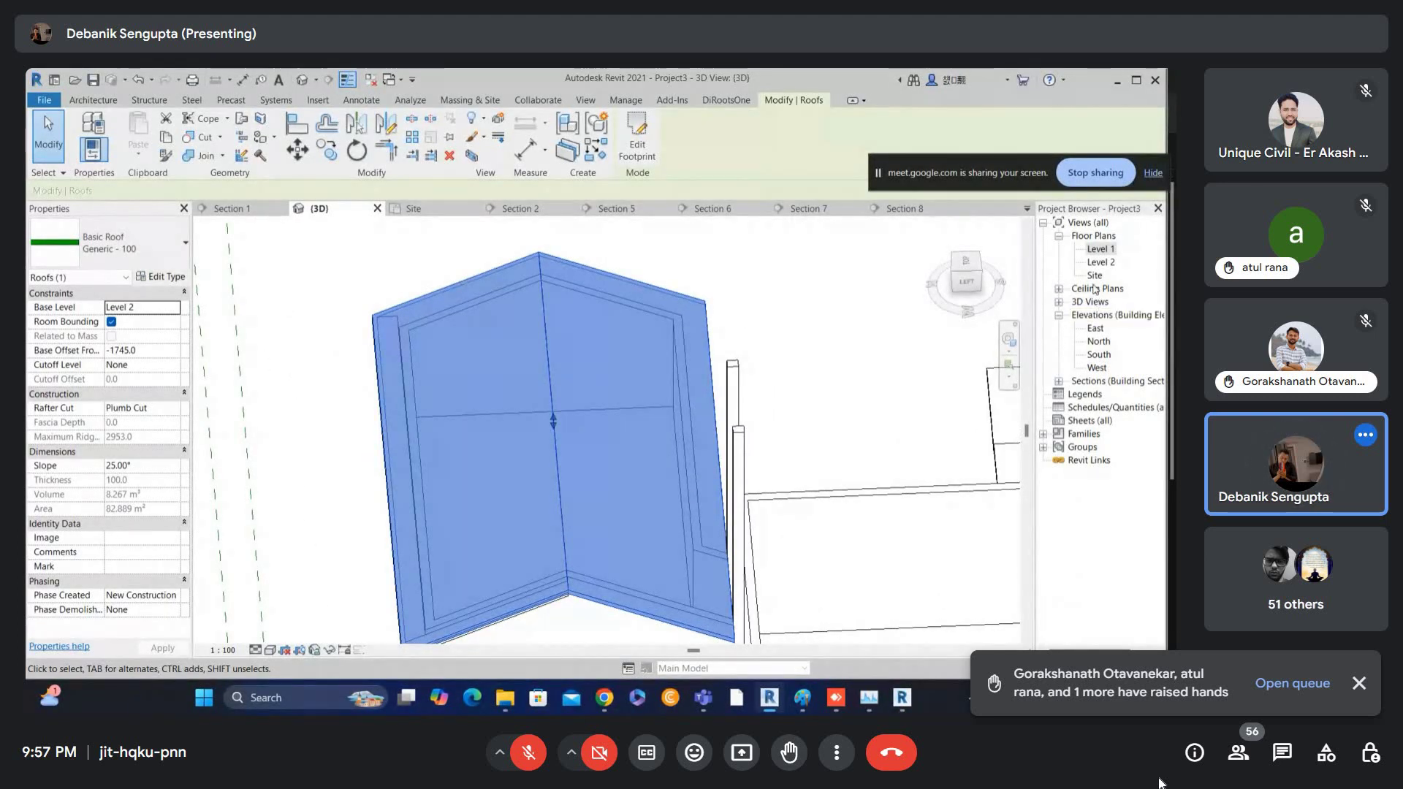
double_click(1094, 276)
scroll(789, 395, "up", 1)
left_click(829, 469)
key("z")
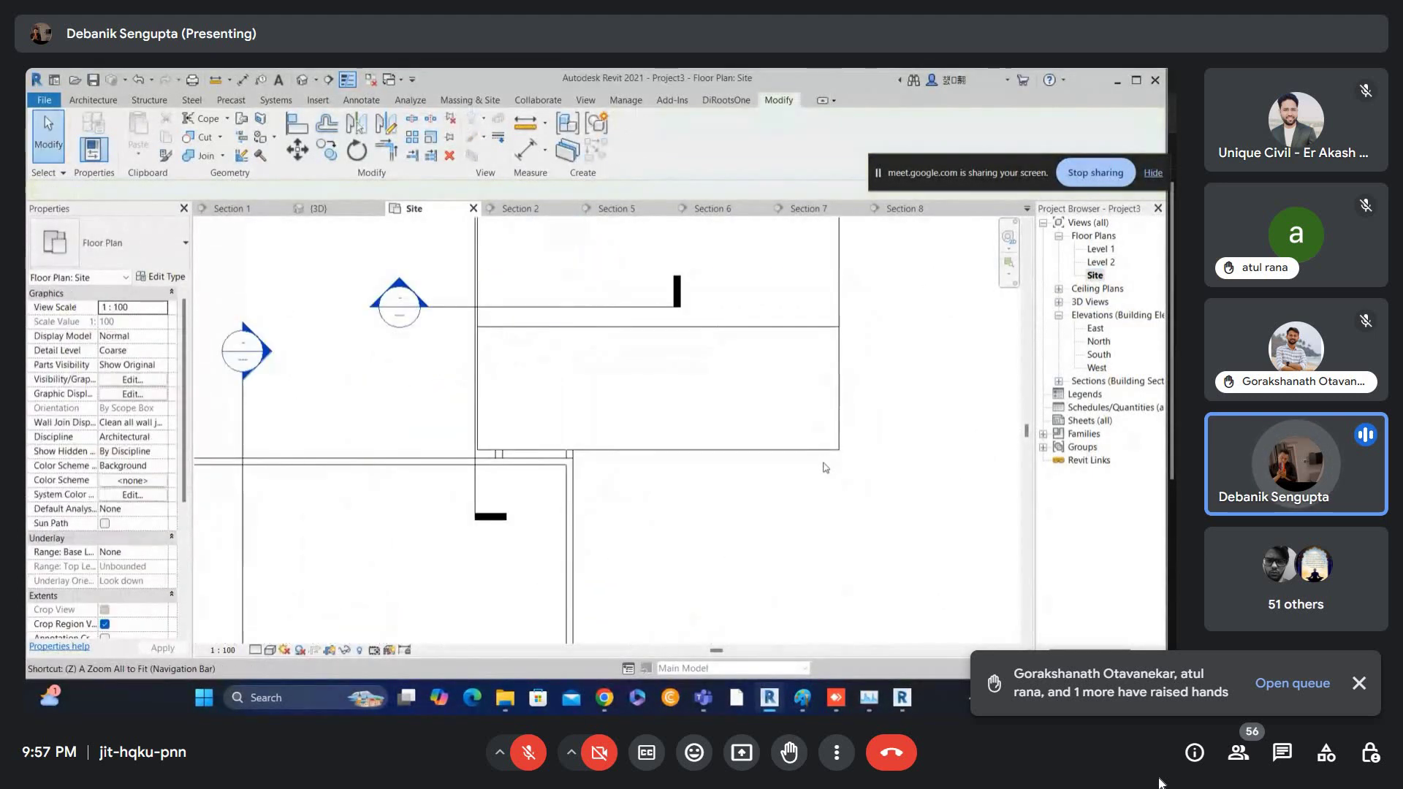
scroll(829, 470, "up", 7)
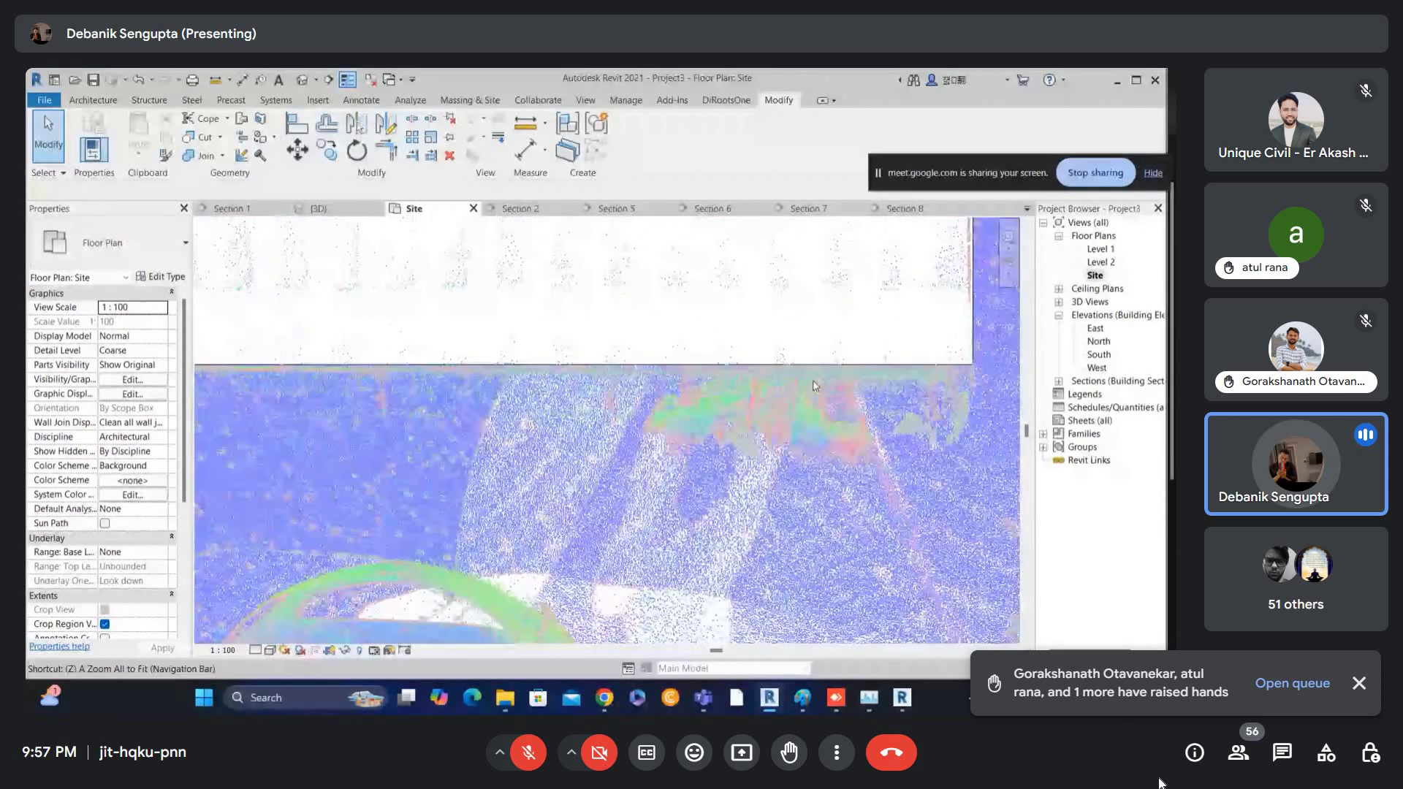
scroll(815, 396, "down", 1)
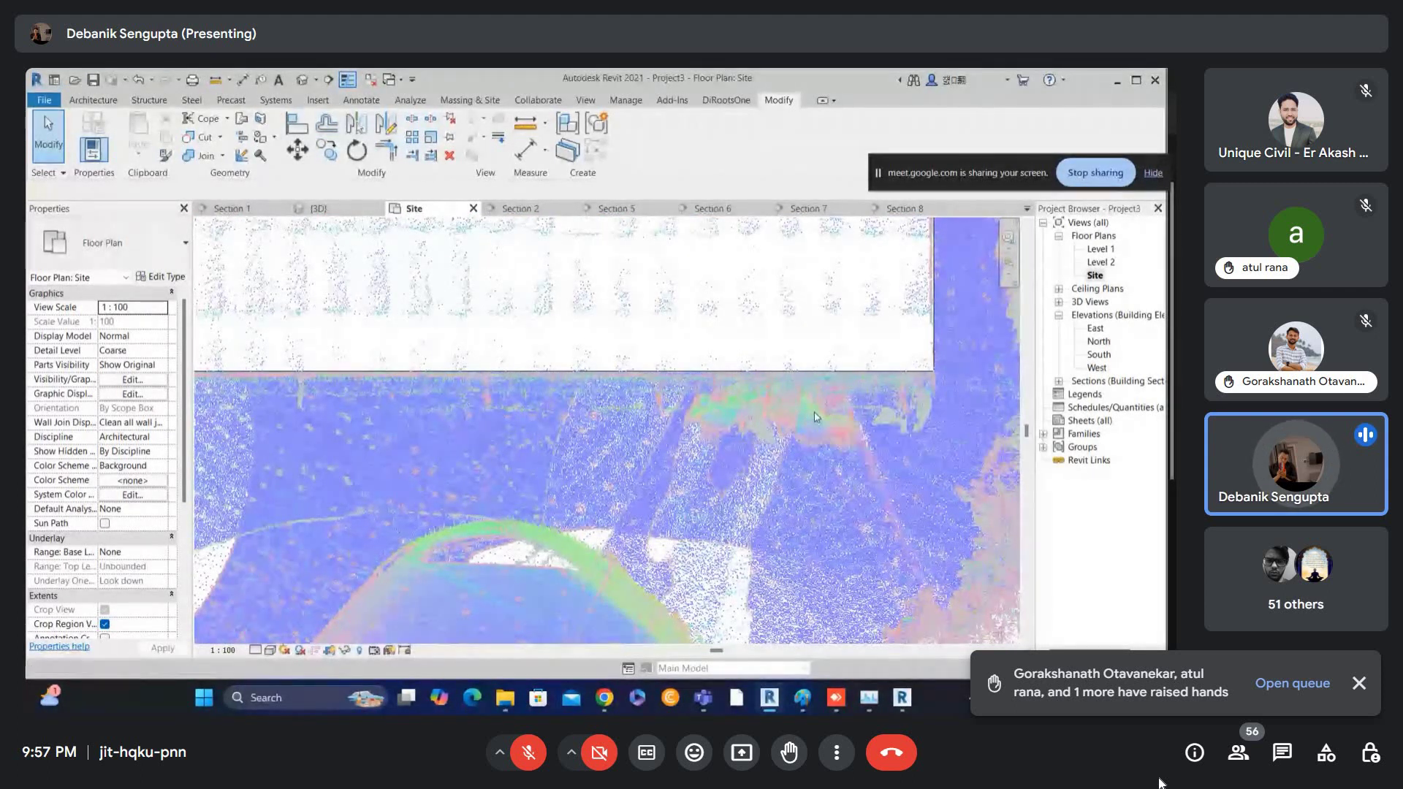
- Move Section 7 east into the gable roof in the Site plan, and open it to check the roof and soffit against the scan
scroll(801, 421, "down", 3)
middle_click_drag(801, 421, 575, 450)
left_click_drag(413, 257, 537, 288)
double_click(535, 289)
scroll(543, 376, "up", 4)
scroll(544, 377, "up", 1)
left_click(548, 371)
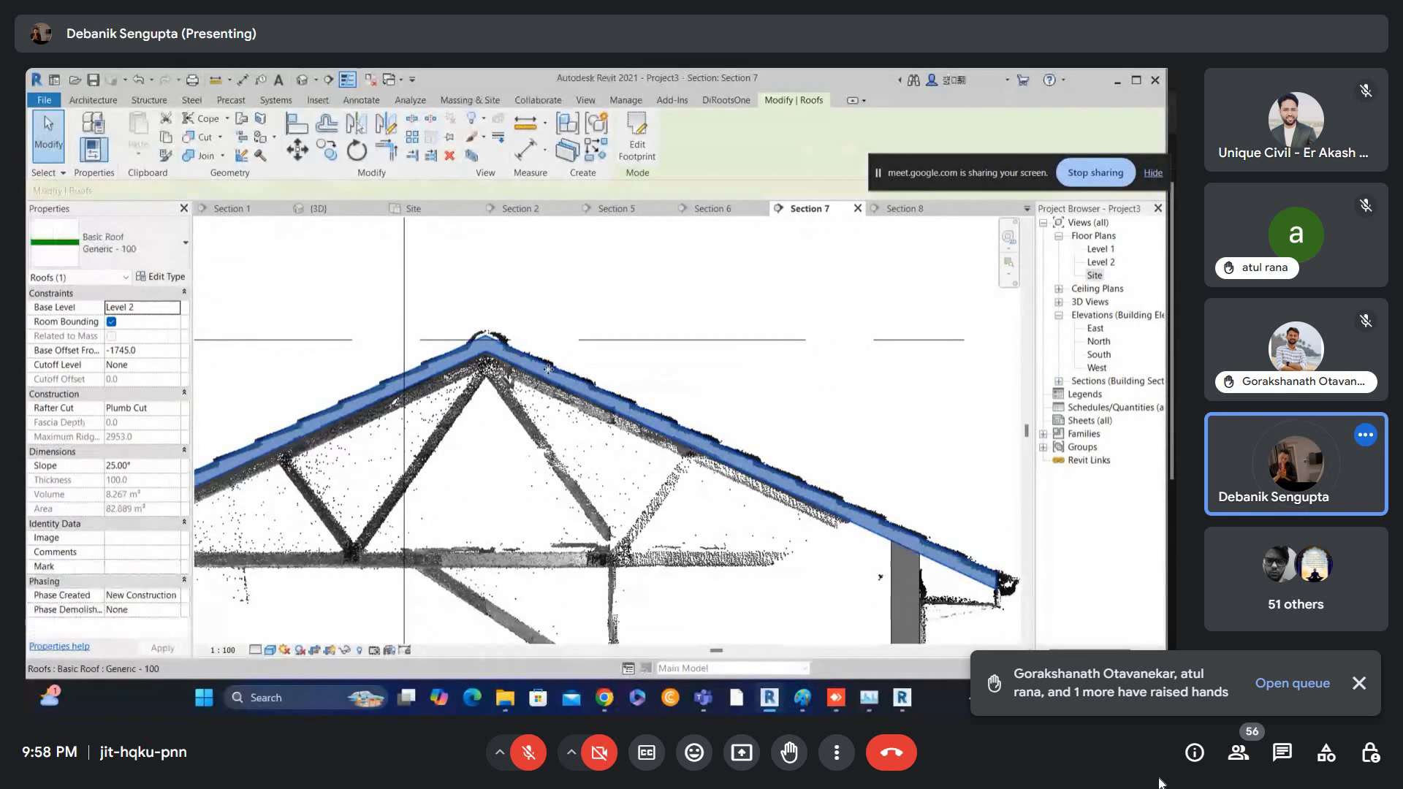
middle_click_drag(715, 503, 964, 428)
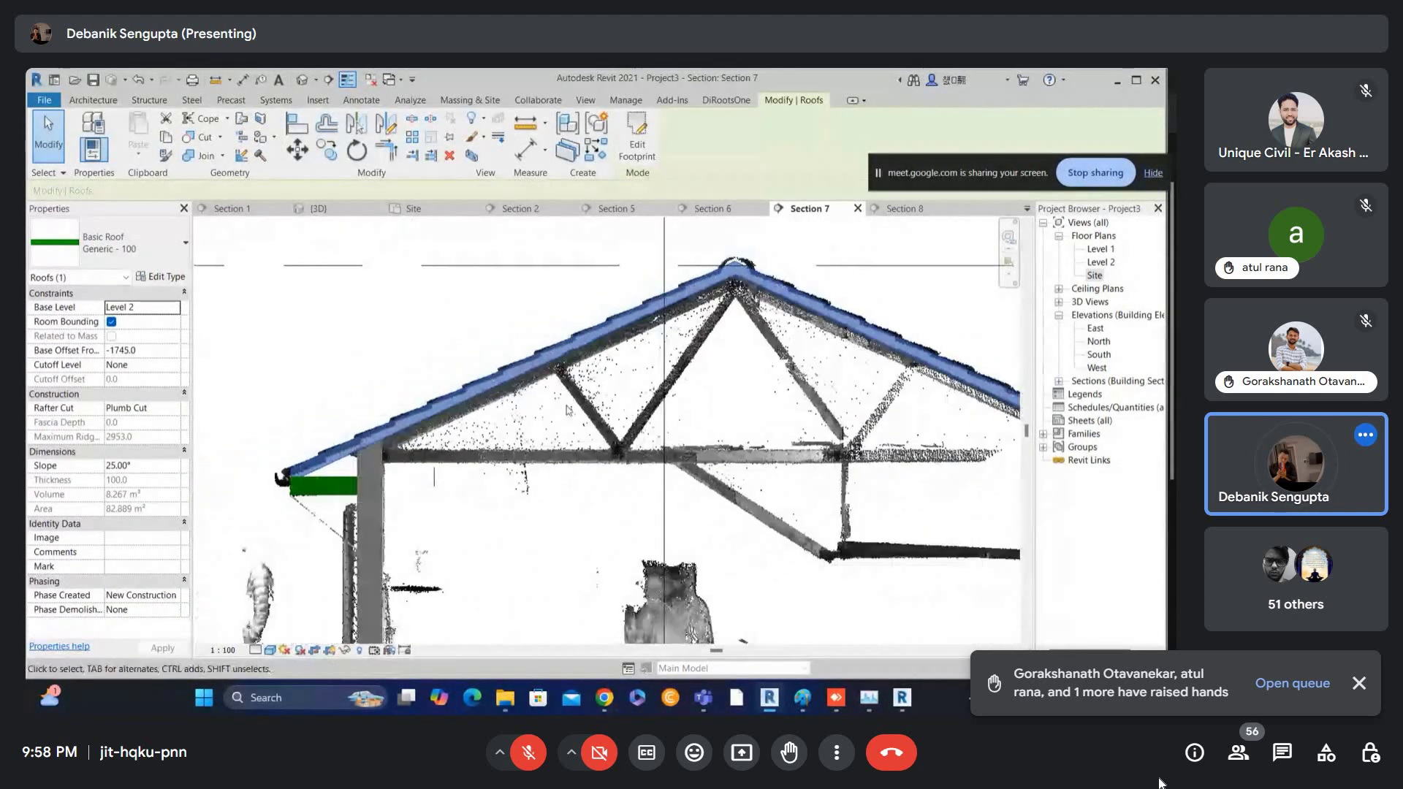
left_click(339, 478)
scroll(339, 478, "down", 2)
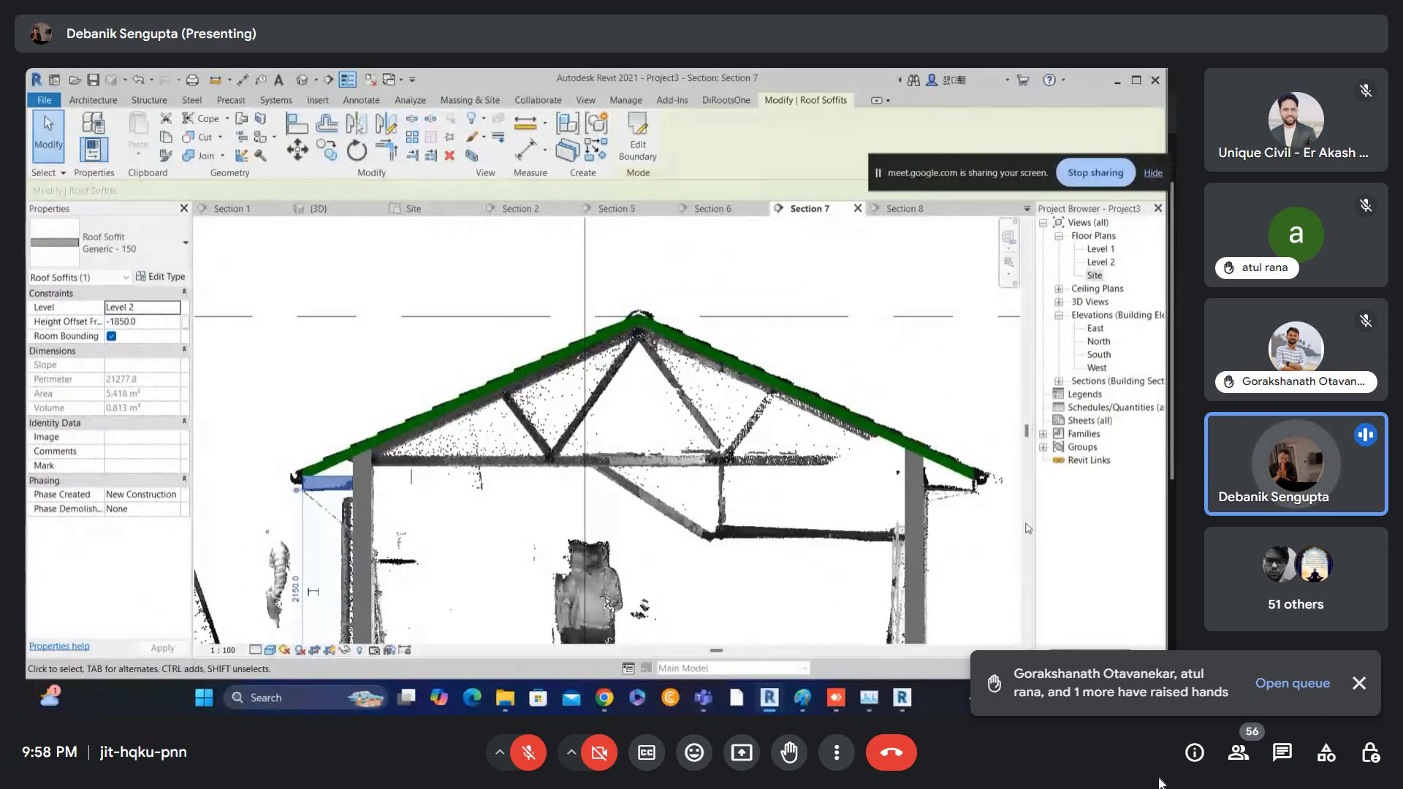
- In the Site plan, start a roof by footprint over the large rectangular building and sketch a rectangular boundary about 13042 mm long
left_click(1093, 276)
double_click(1094, 277)
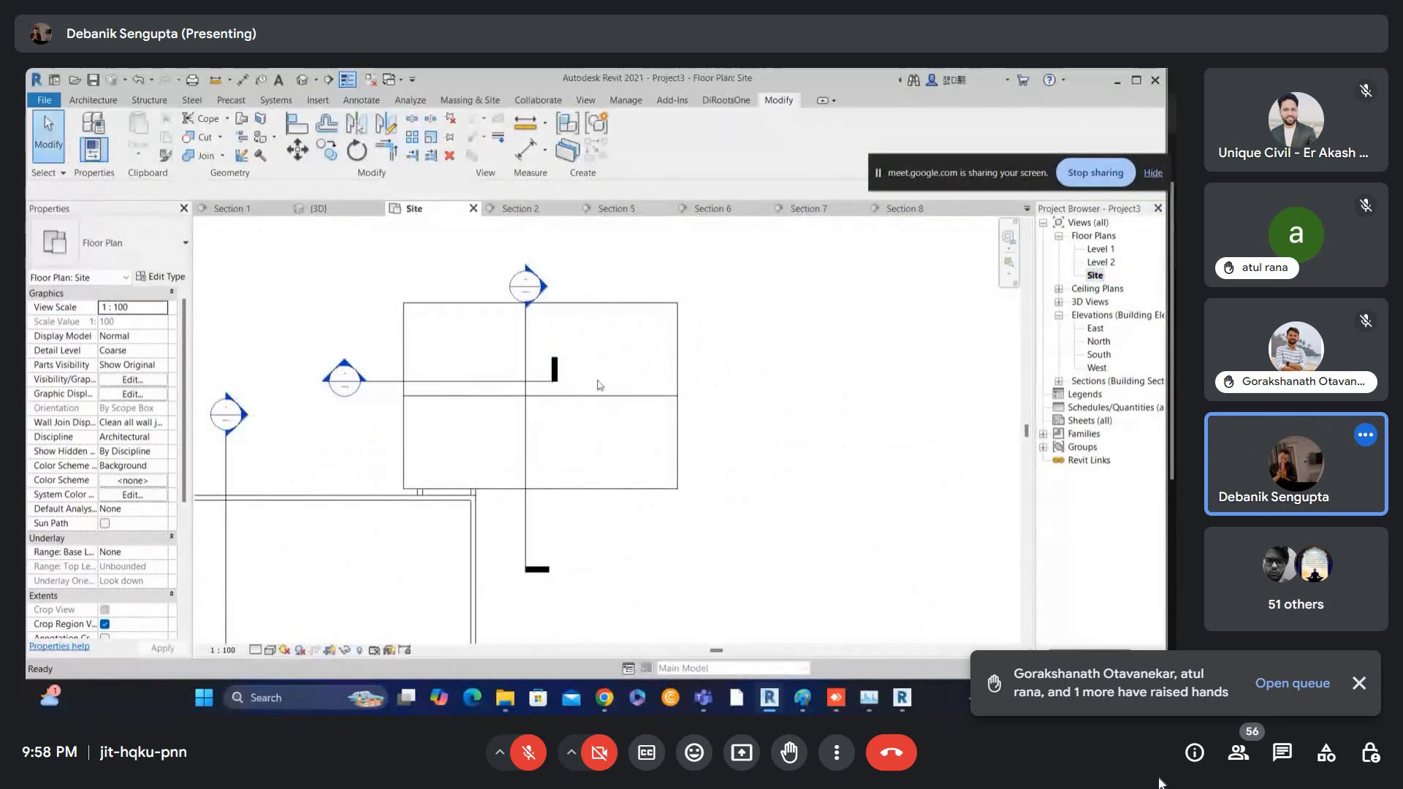
scroll(616, 352, "down", 2)
left_click(549, 345)
scroll(511, 444, "down", 1)
middle_click_drag(511, 445, 581, 339)
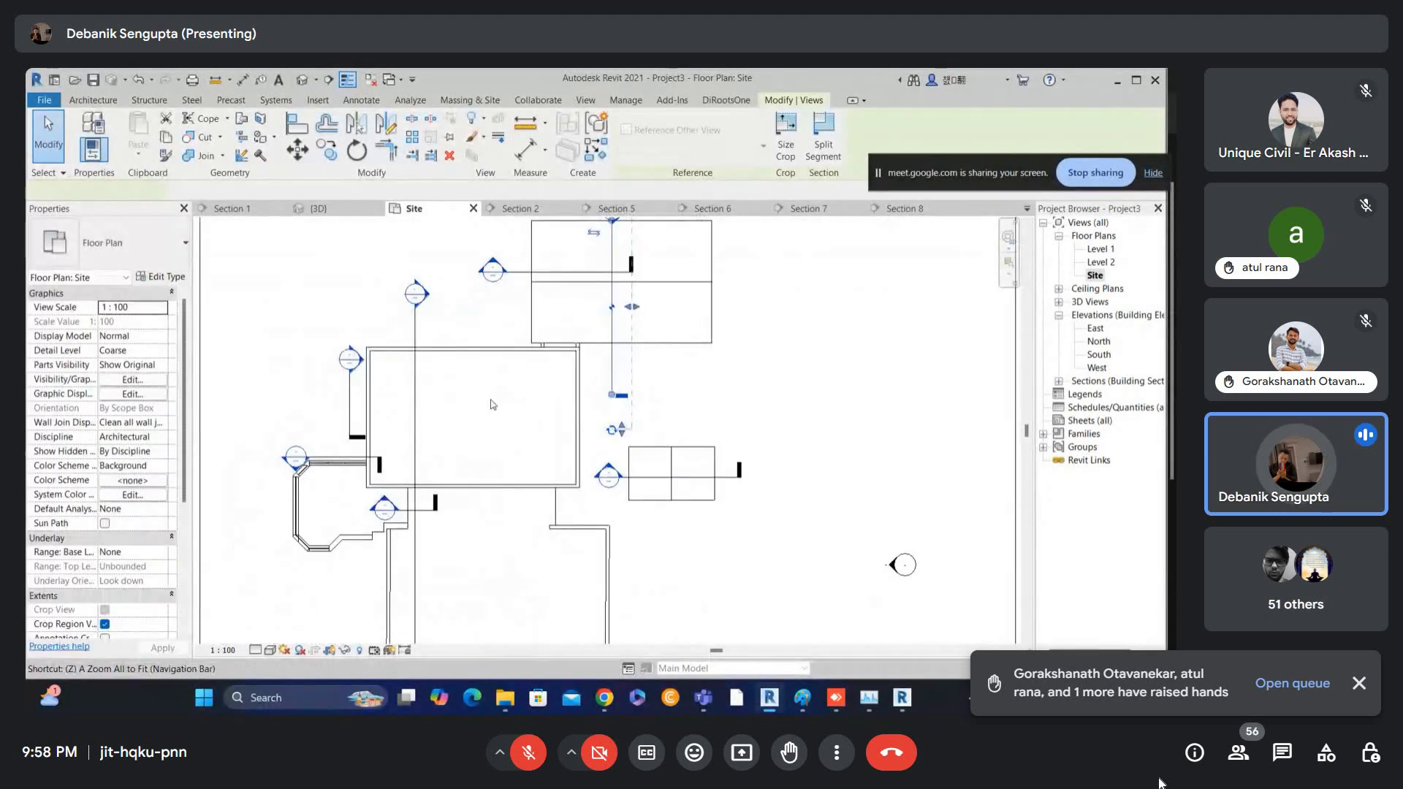
scroll(486, 399, "up", 1)
middle_click_drag(485, 399, 518, 440)
scroll(474, 381, "up", 3)
scroll(519, 440, "down", 1)
key("Escape")
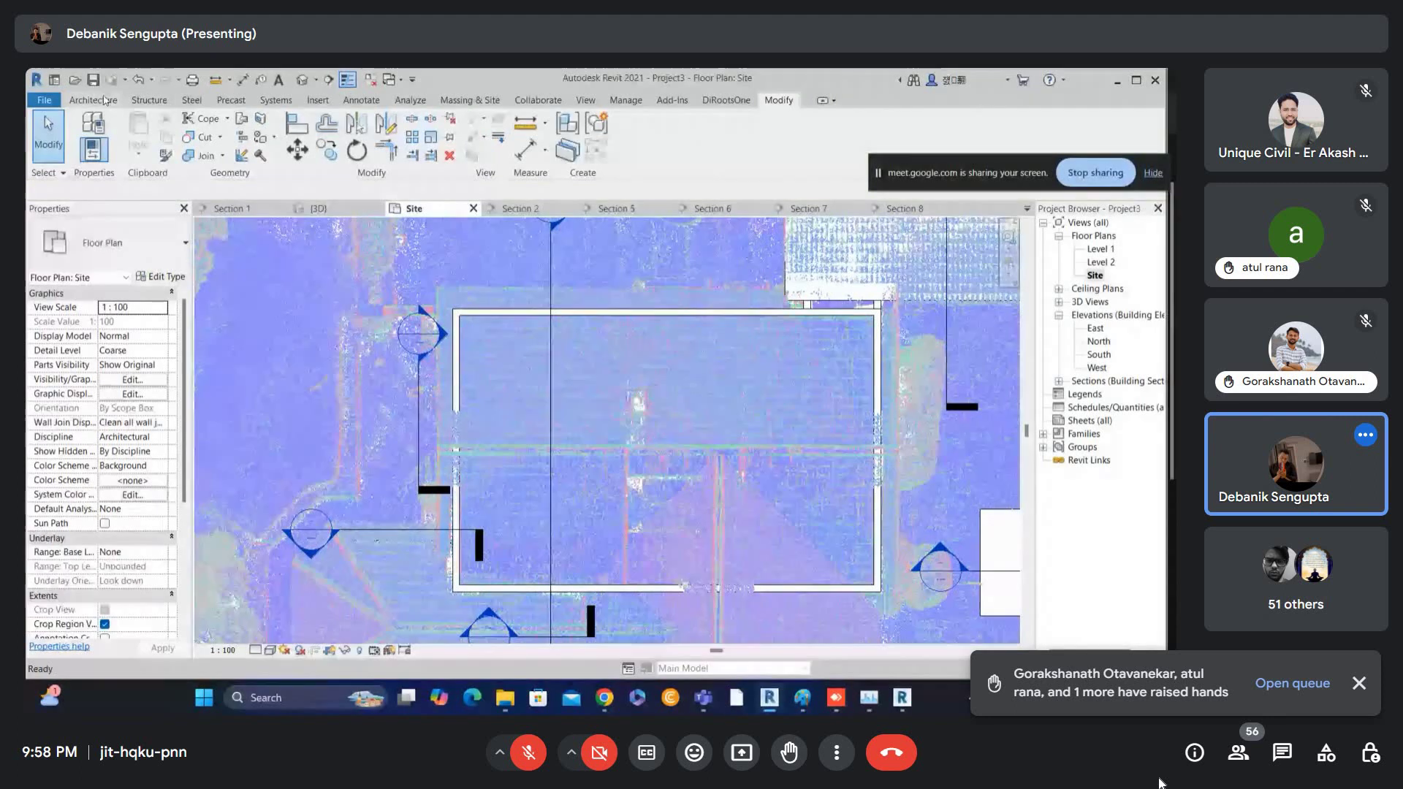
left_click(302, 131)
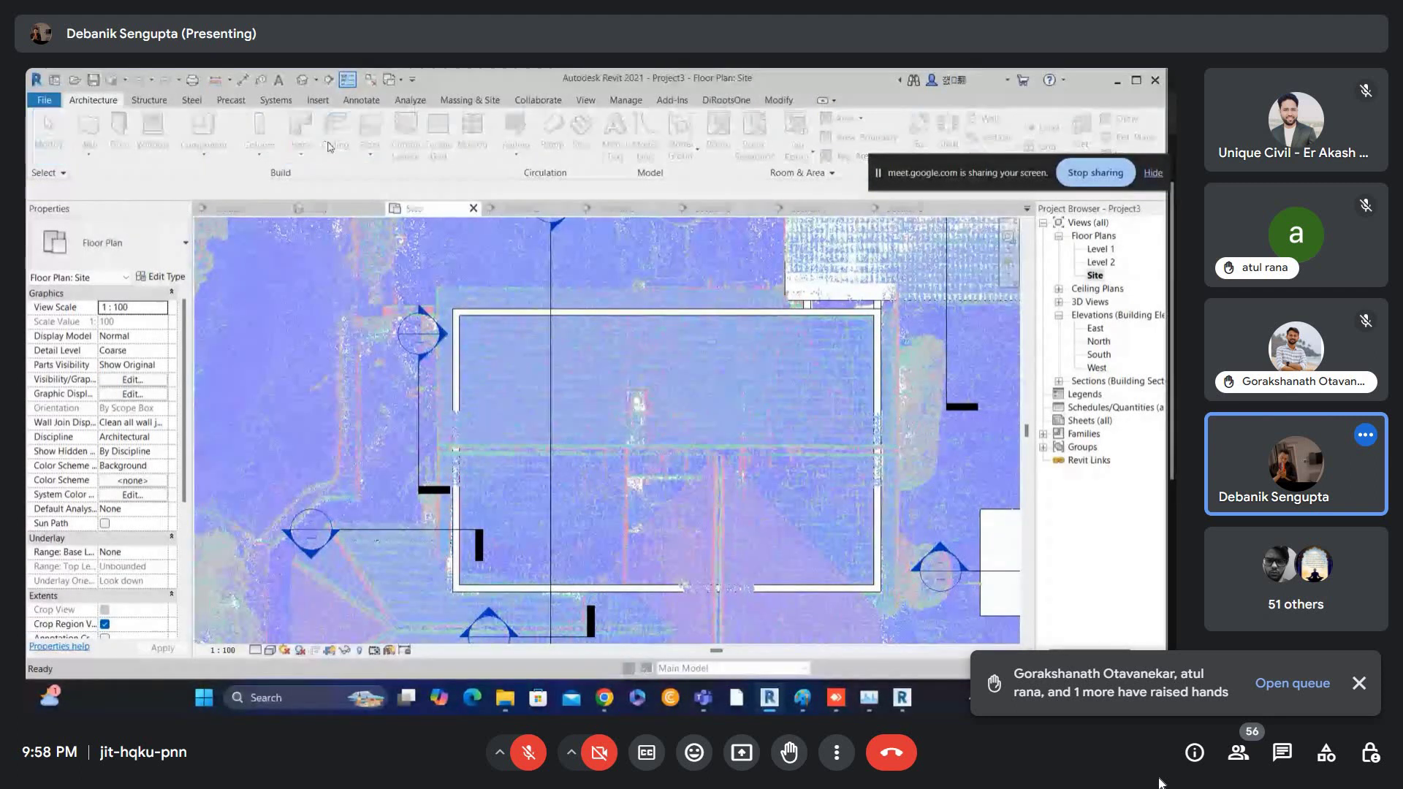
left_click(589, 414)
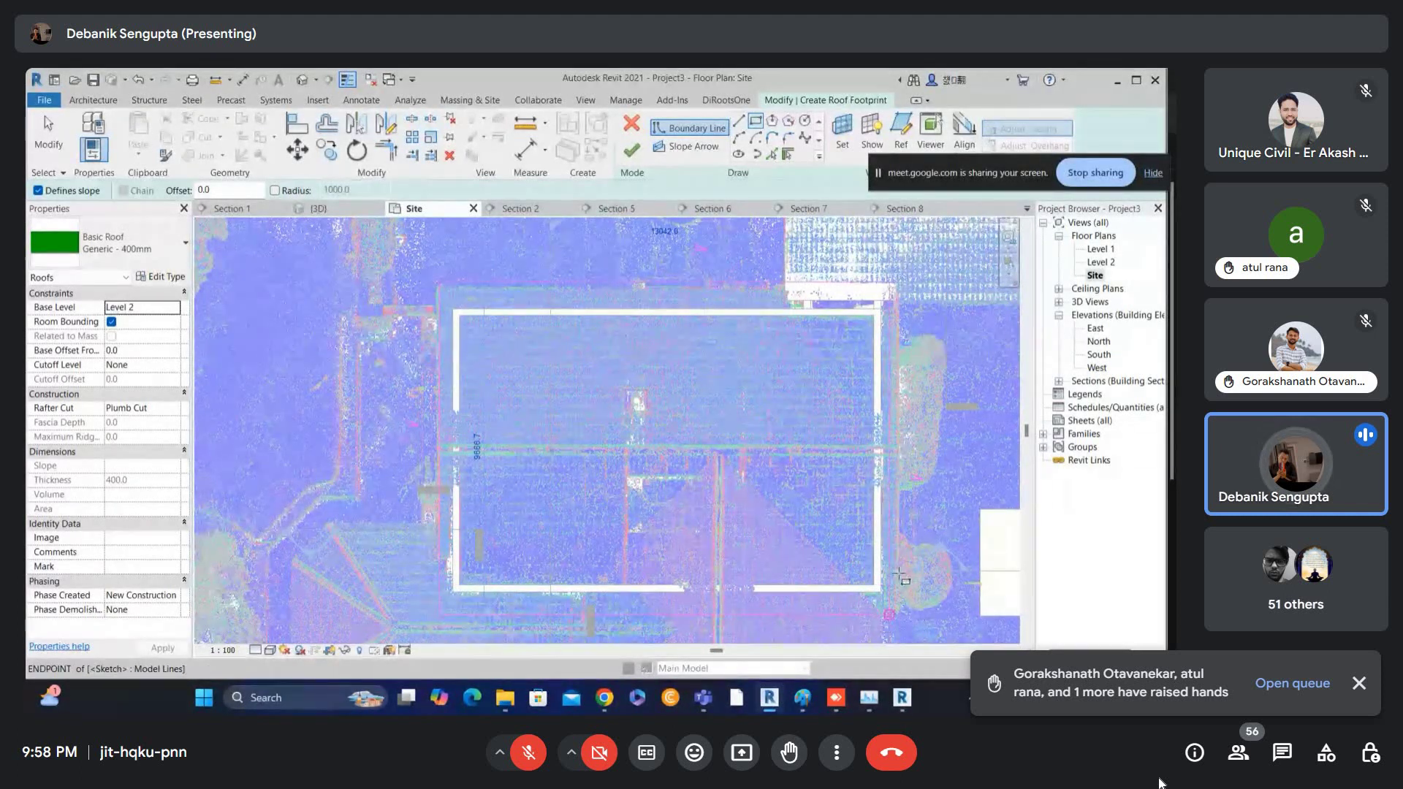
- Nudge the new roof footprint's north boundary line south onto the scanned eave edge
scroll(532, 281, "up", 7)
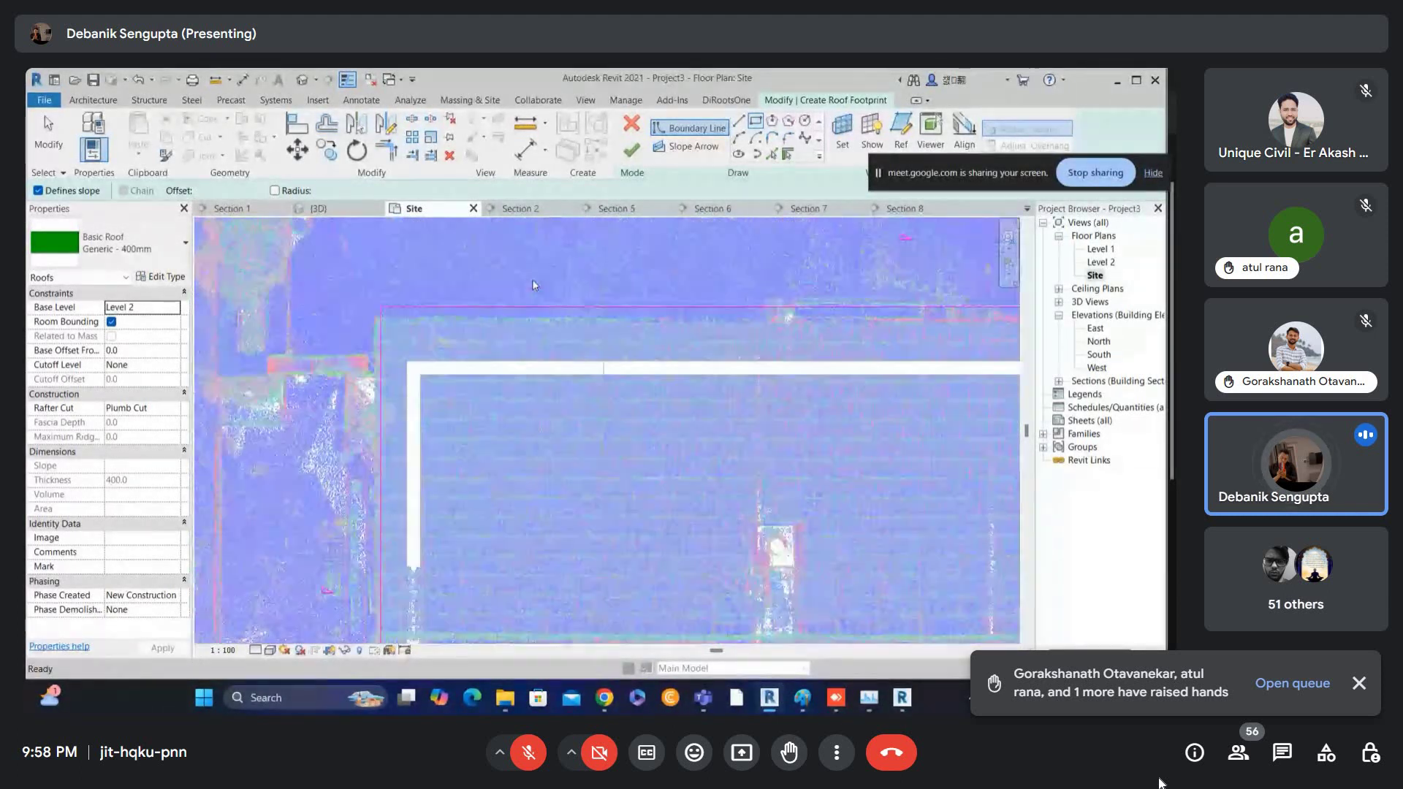
middle_click_drag(467, 355, 984, 334)
scroll(683, 302, "up", 2)
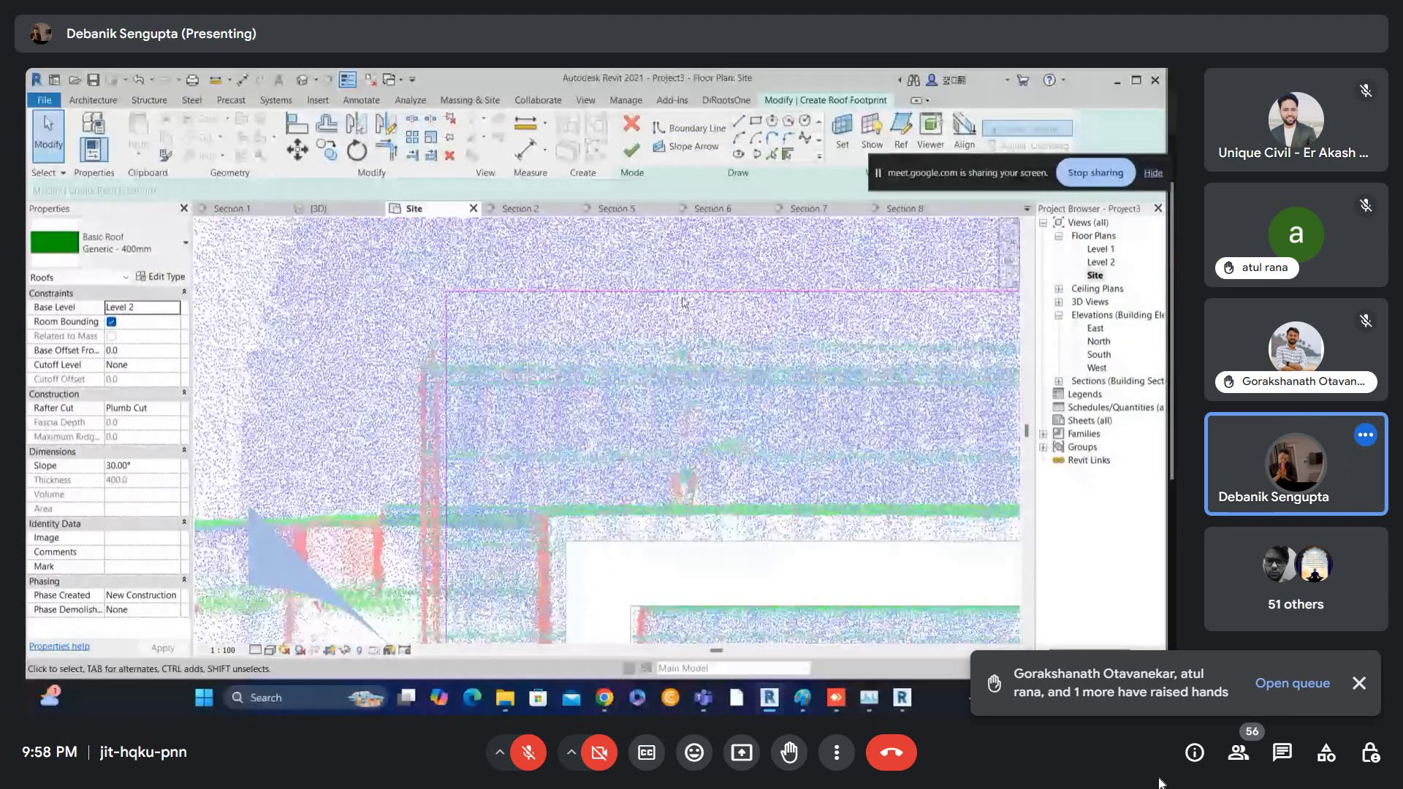
left_click(682, 293)
scroll(628, 351, "up", 1)
key("Down")
key("Down")
key("Down")
key("Down")
key("Down")
key("Down")
key("Down")
key("Down")
key("Up")
key("Up")
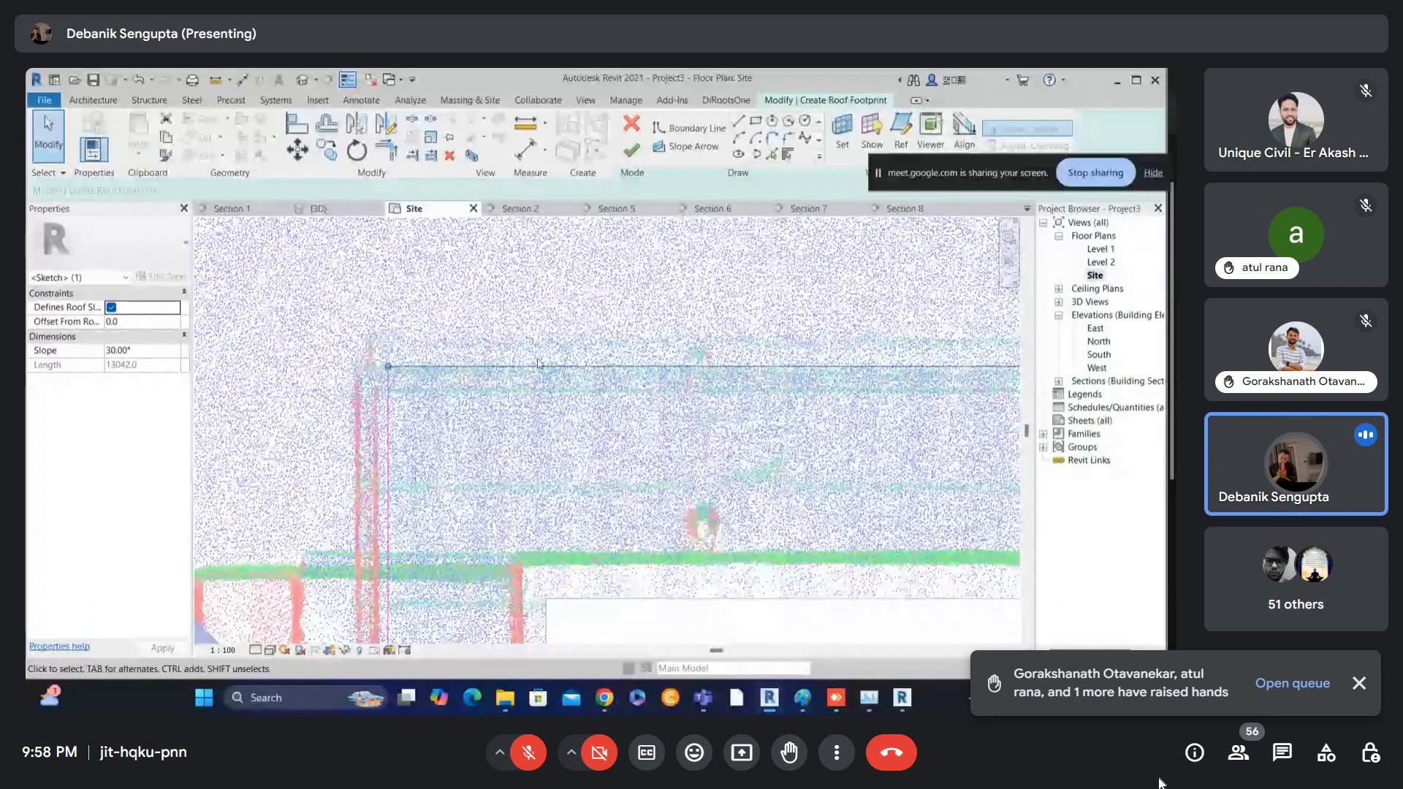
- Nudge the footprint's west boundary line outward onto the scanned roof edge
key("Right")
key("Right")
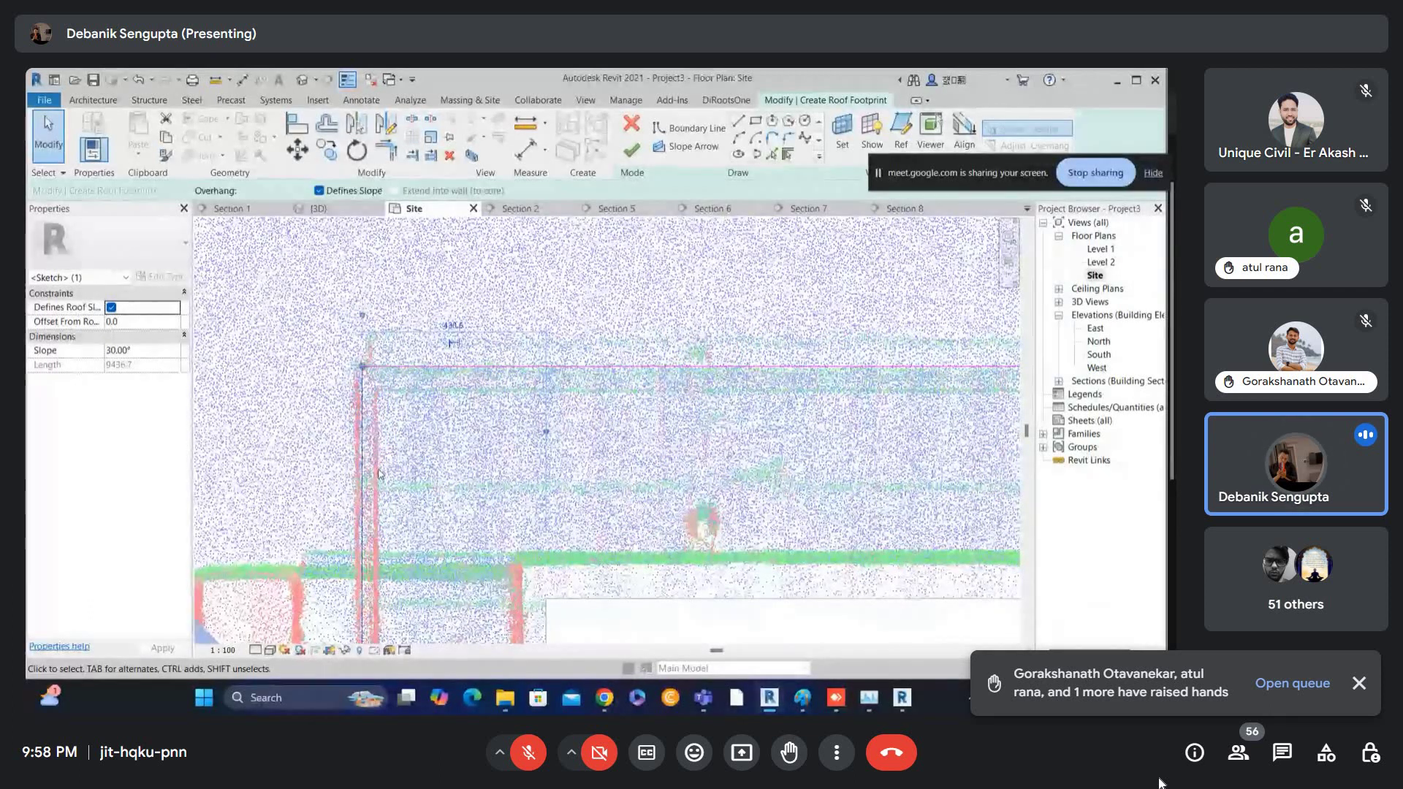
key("Left")
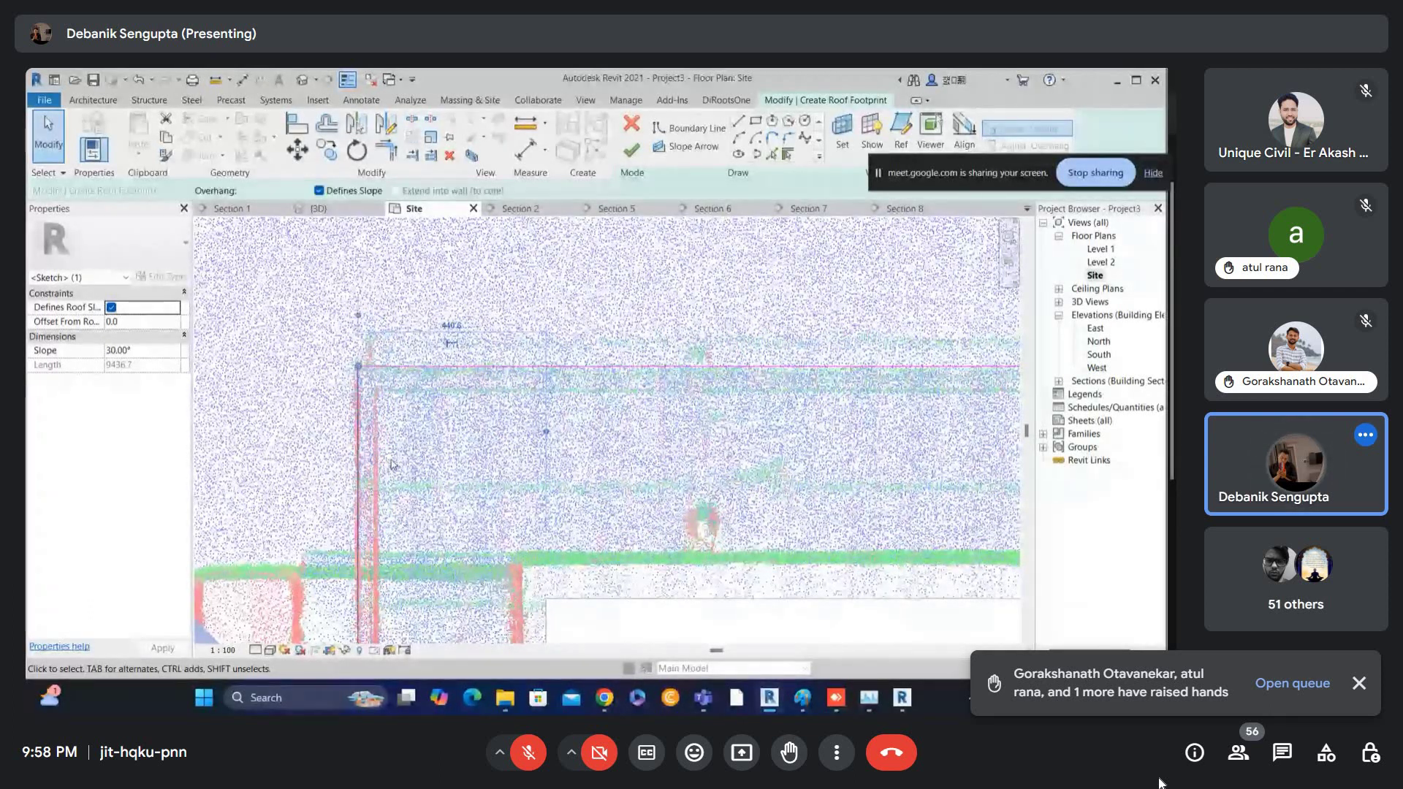
scroll(393, 465, "up", 3)
key("Escape")
- Move the footprint's east boundary line outward onto the scanned roof edge
mouse_move(433, 406)
middle_mouse_down()
mouse_move(205, 384)
mouse_move(637, 387)
middle_mouse_up()
scroll(637, 388, "up", 3)
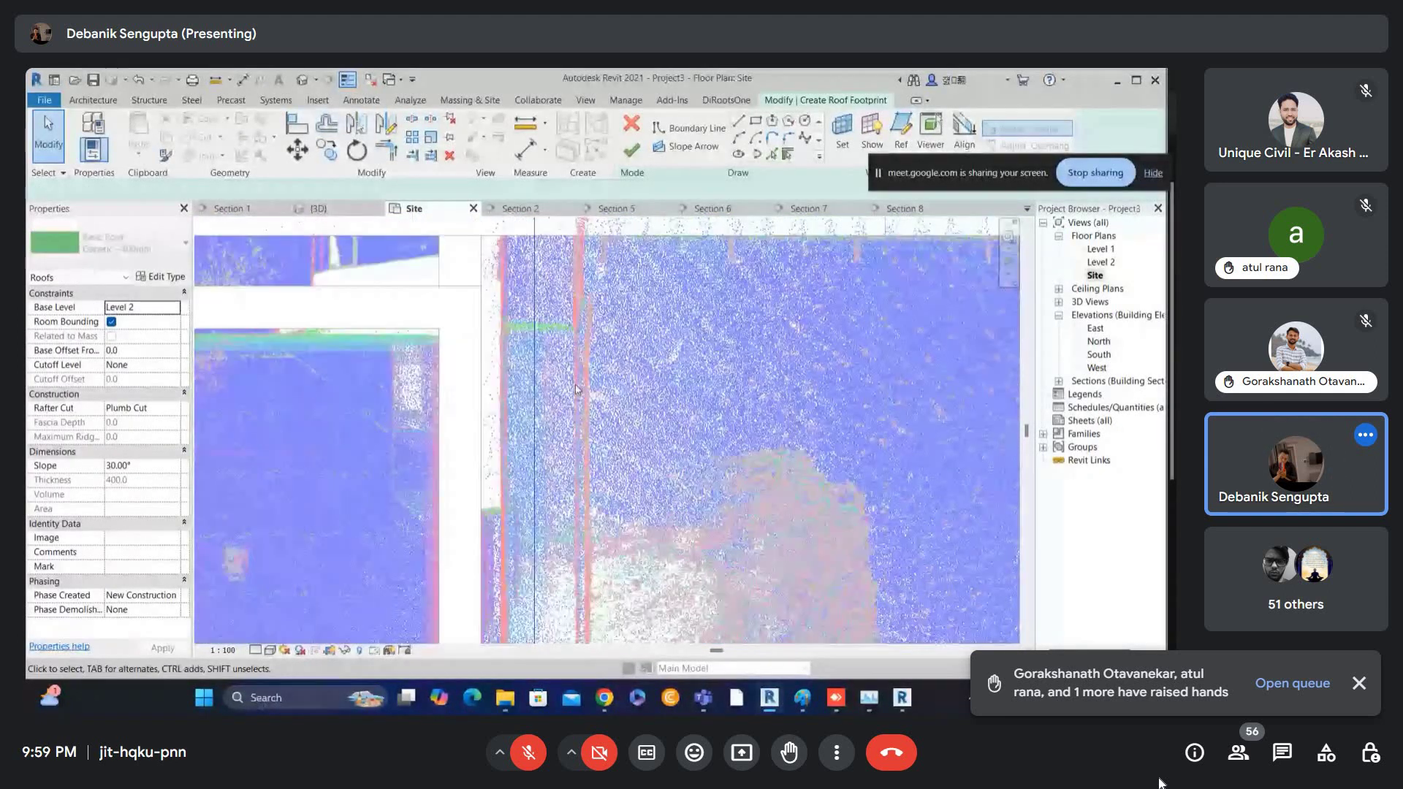
left_click(575, 385)
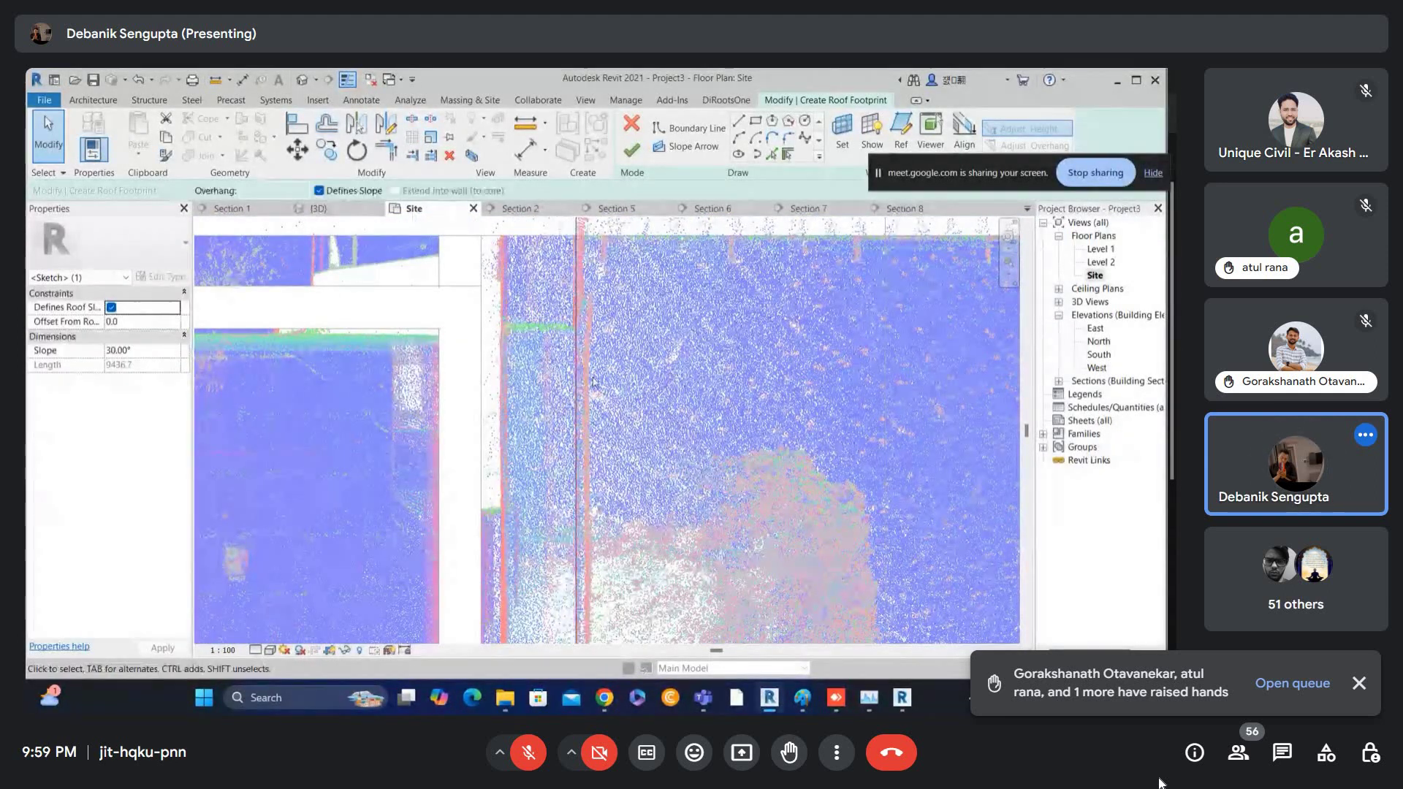
scroll(574, 389, "down", 3)
key("Escape")
middle_click_drag(577, 424, 584, 453)
scroll(662, 327, "down", 2)
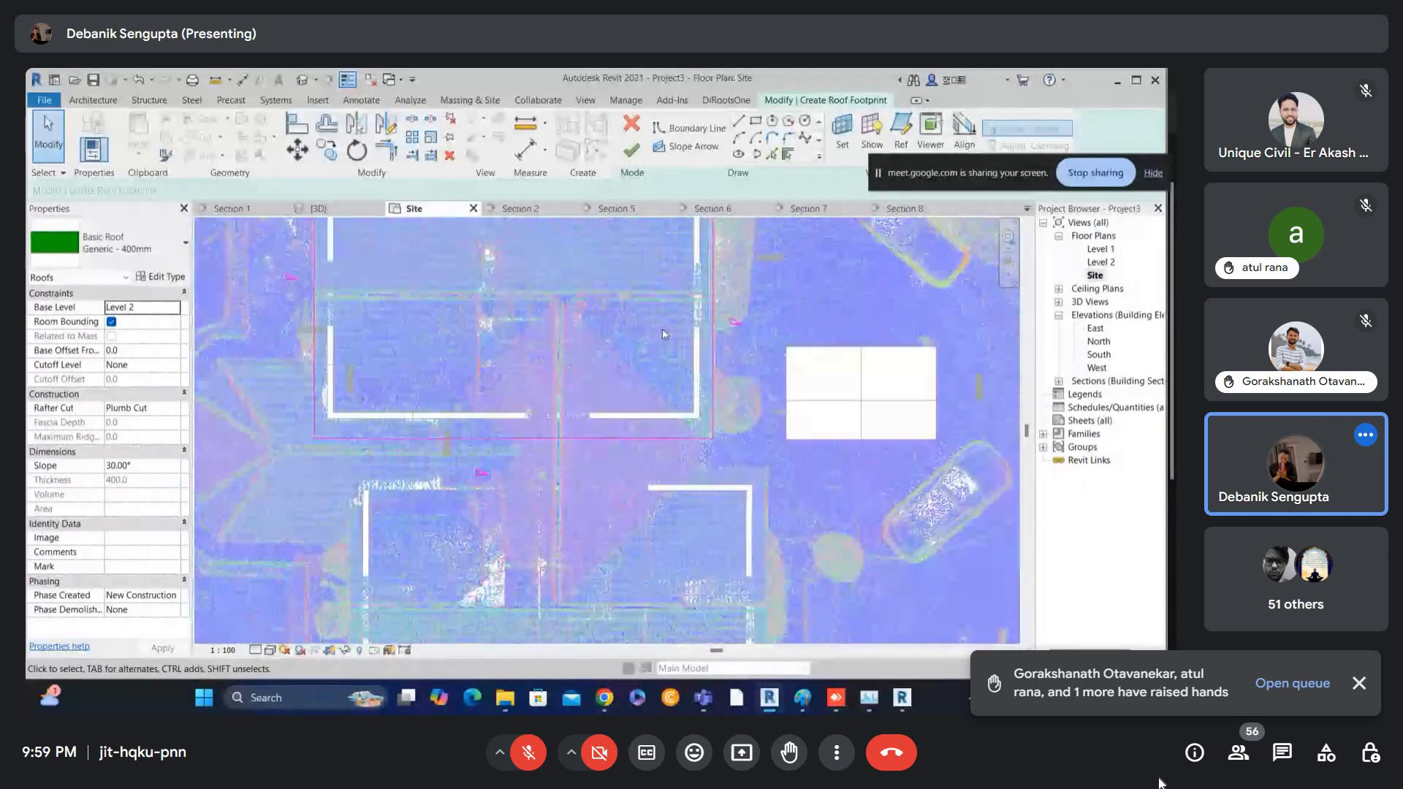
- Move the roof footprint's south boundary line north onto the scanned roof edge and finish the roof sketch
scroll(431, 447, "up", 4)
scroll(431, 447, "up", 5)
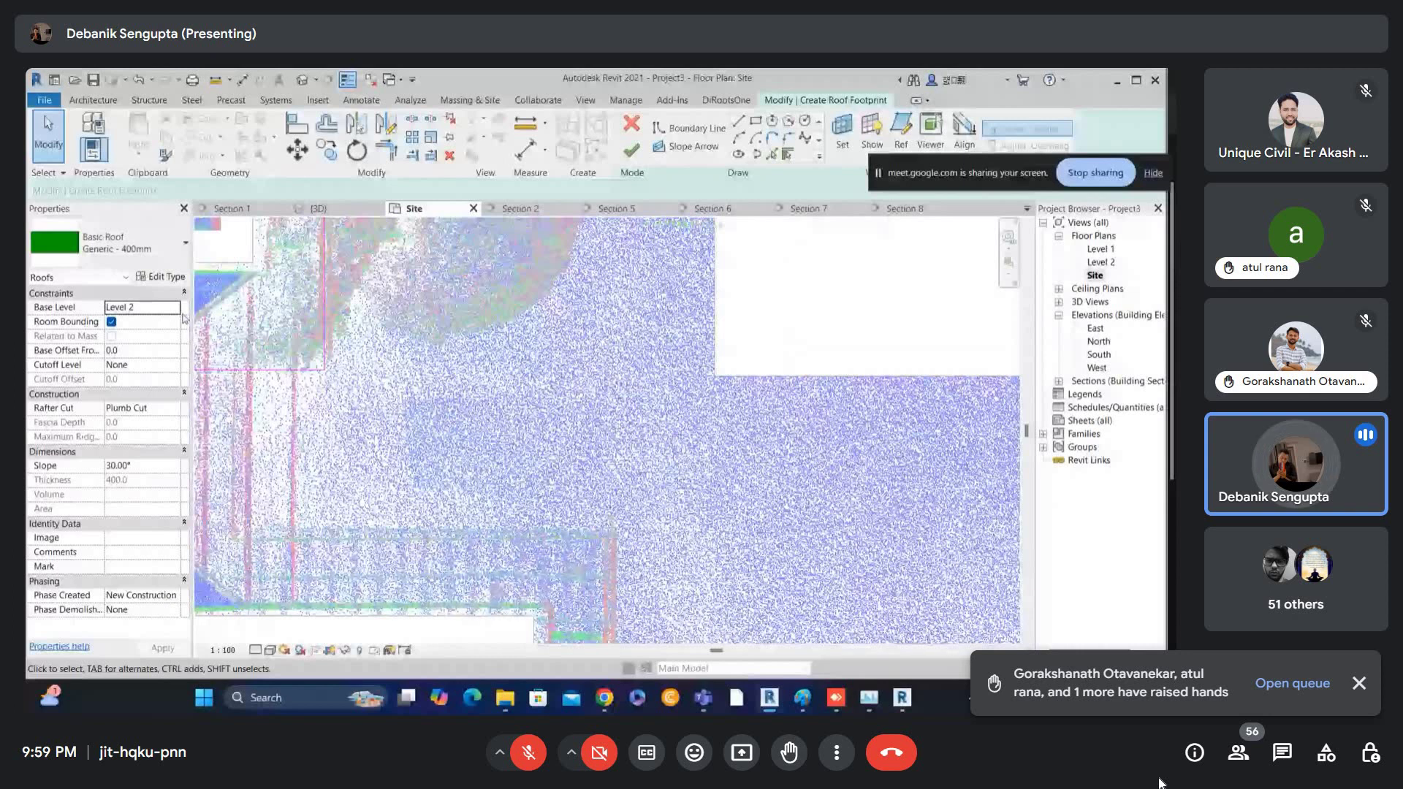
scroll(620, 454, "up", 5)
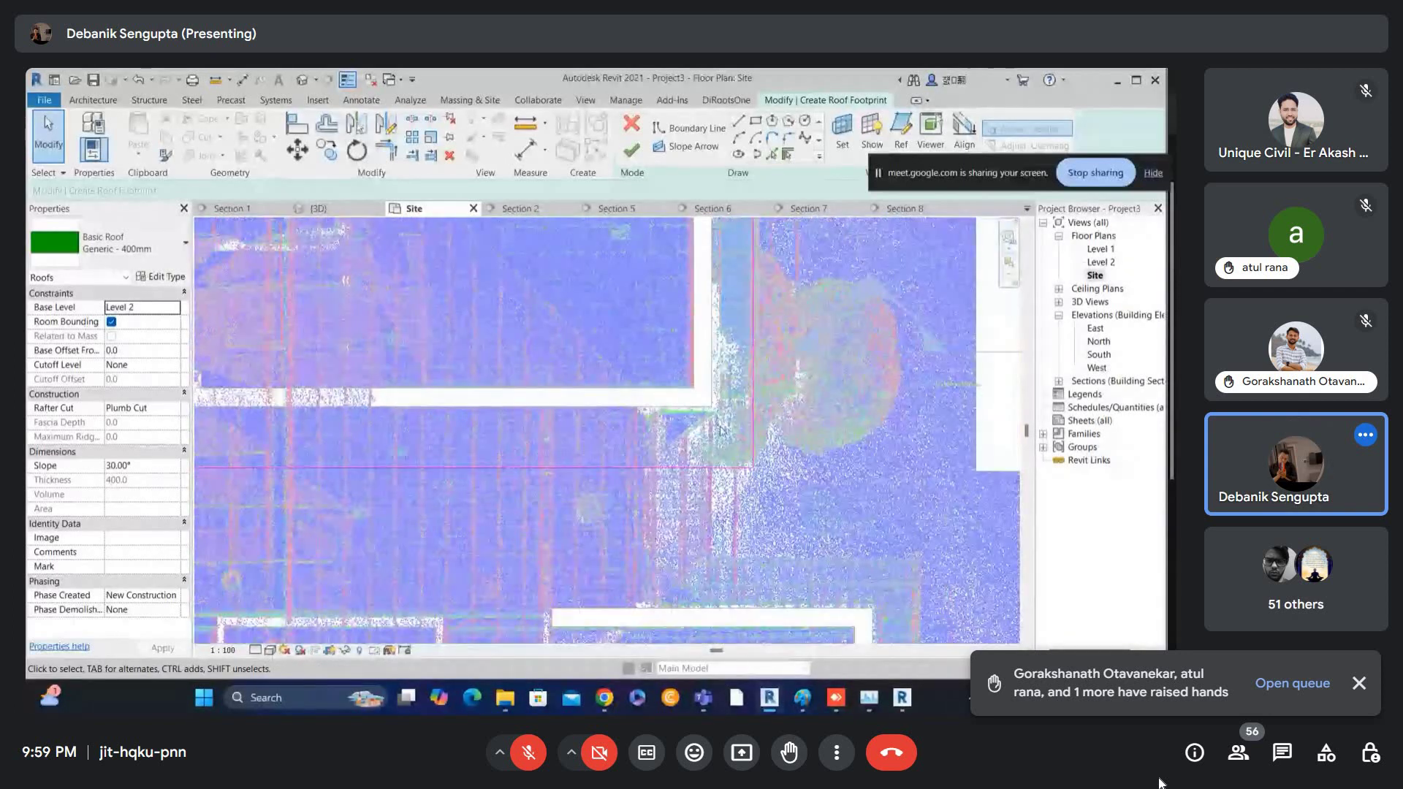
scroll(720, 431, "up", 3)
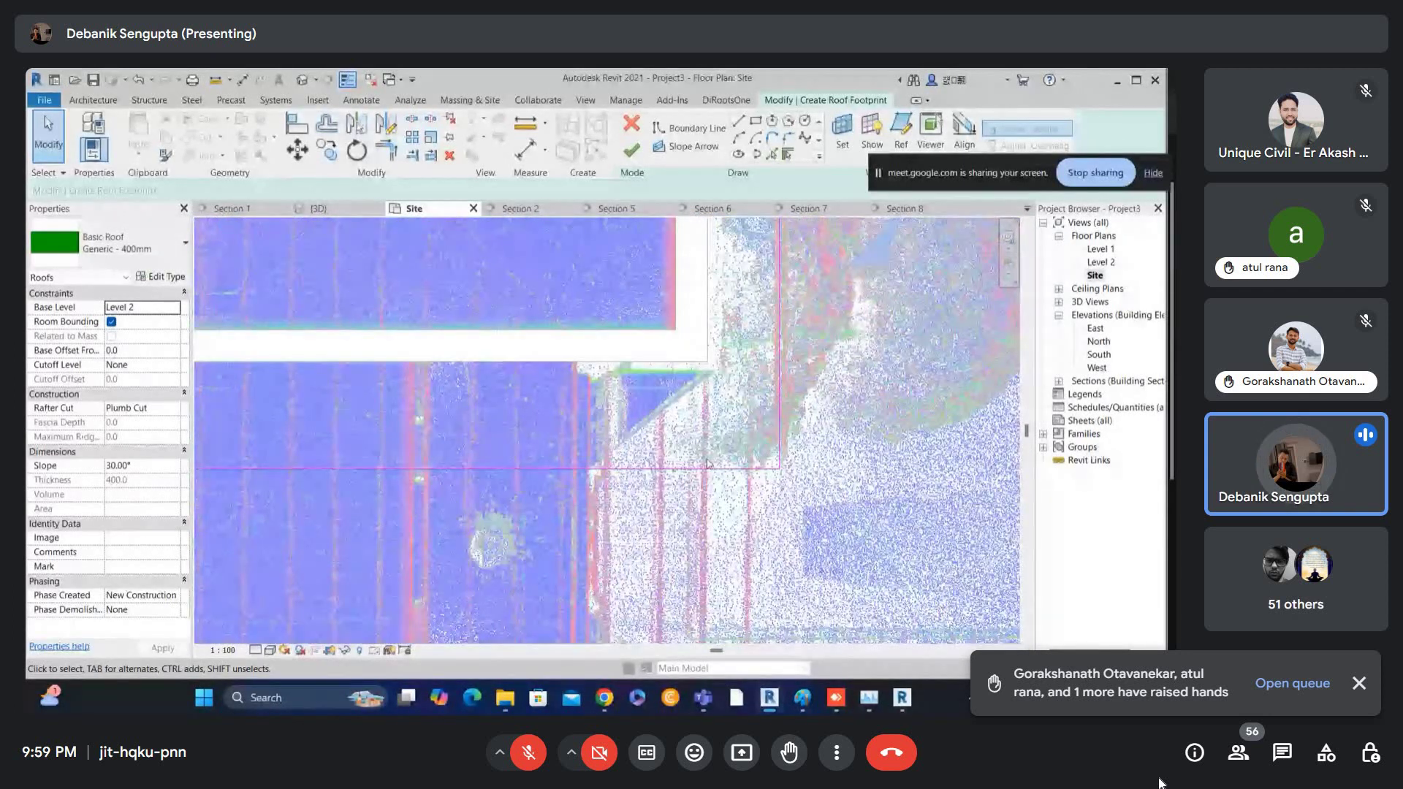
left_click(707, 466)
scroll(767, 439, "up", 3)
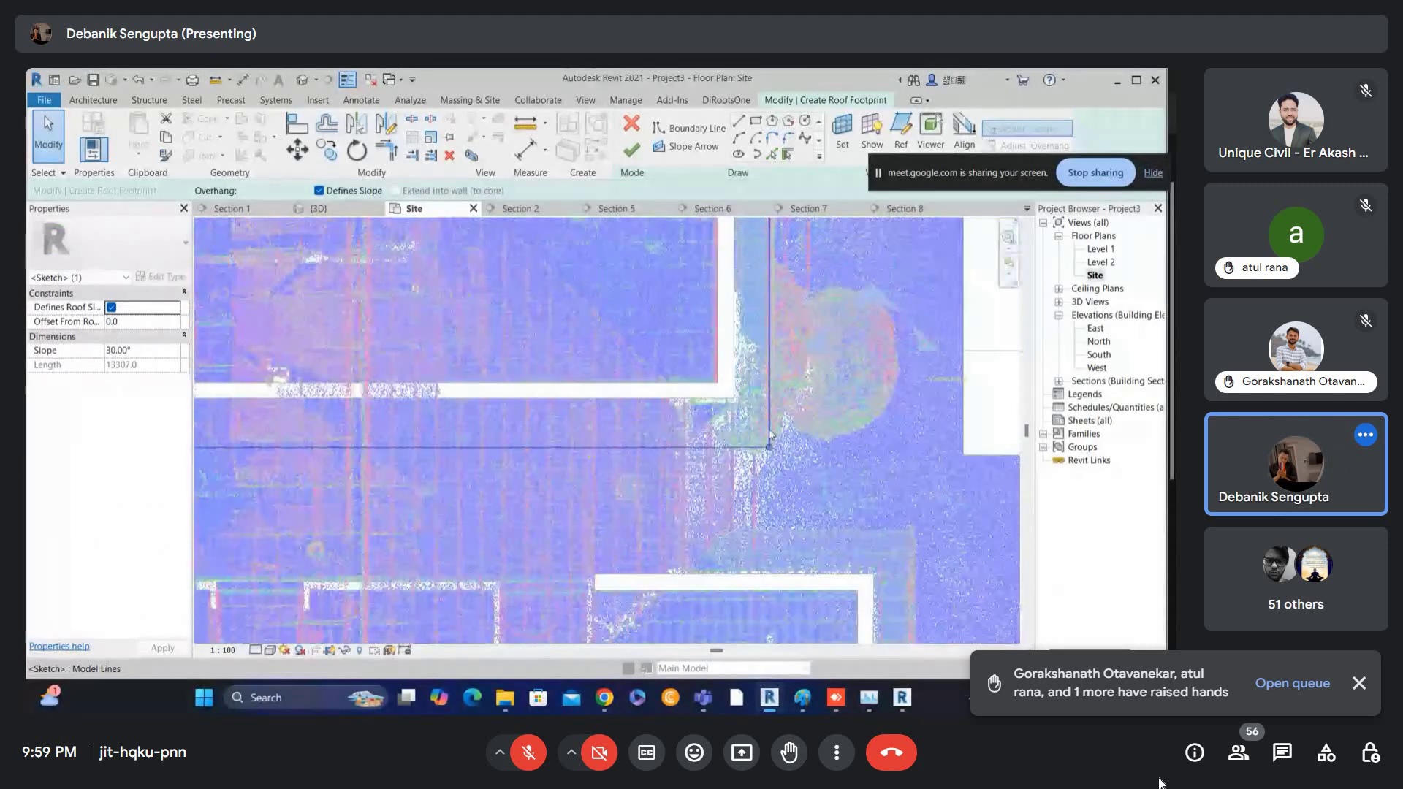
scroll(786, 489, "up", 2)
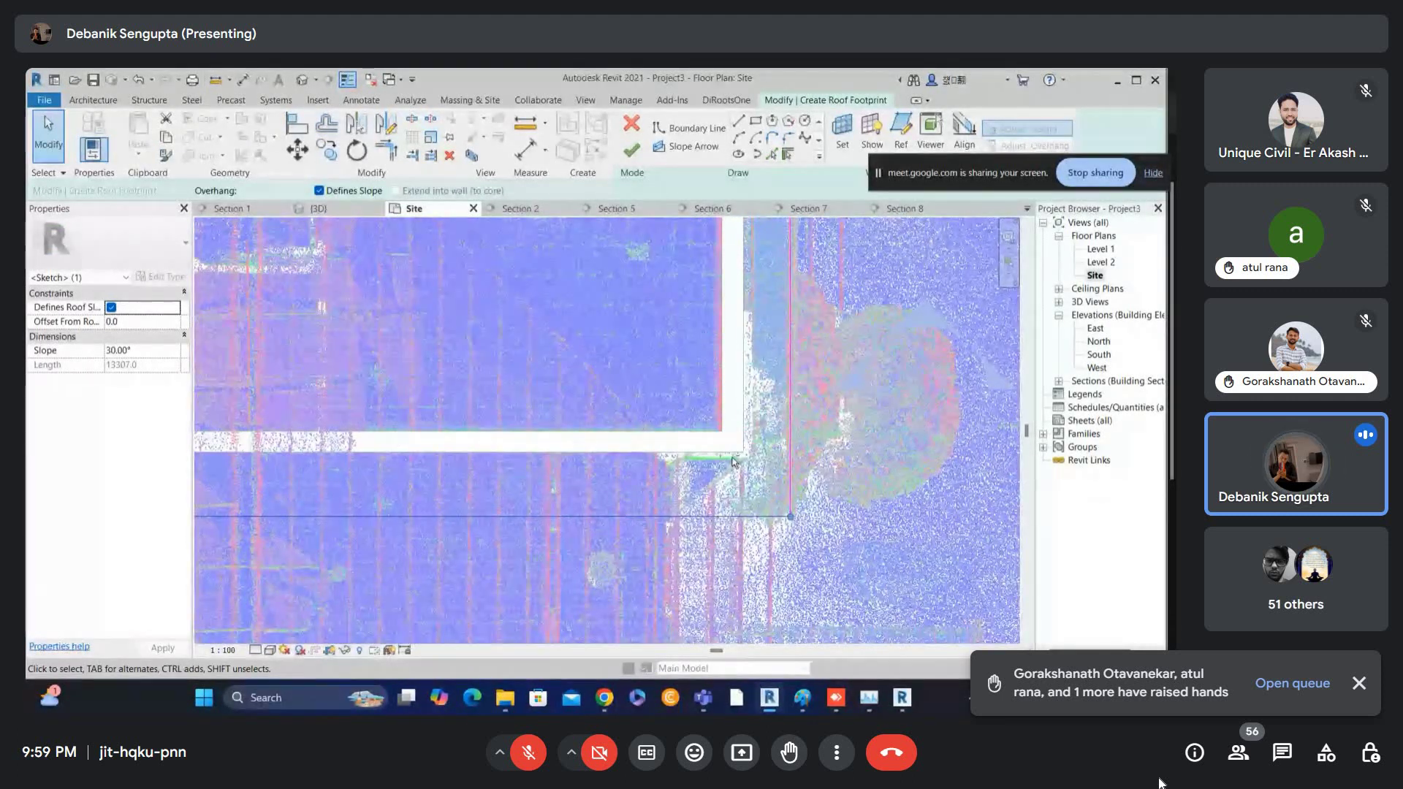
left_click_drag(733, 472, 733, 464)
scroll(776, 400, "up", 5)
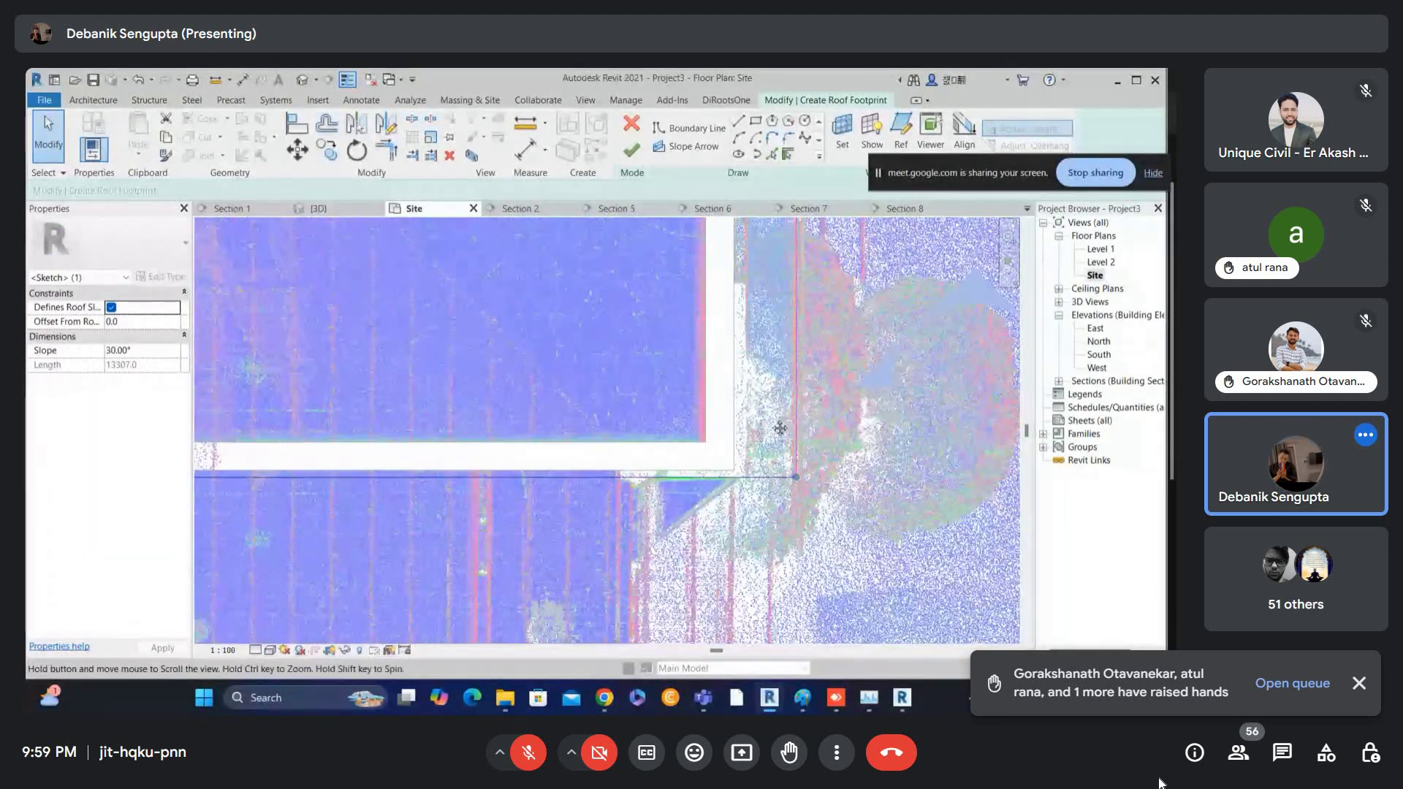
scroll(748, 443, "down", 1)
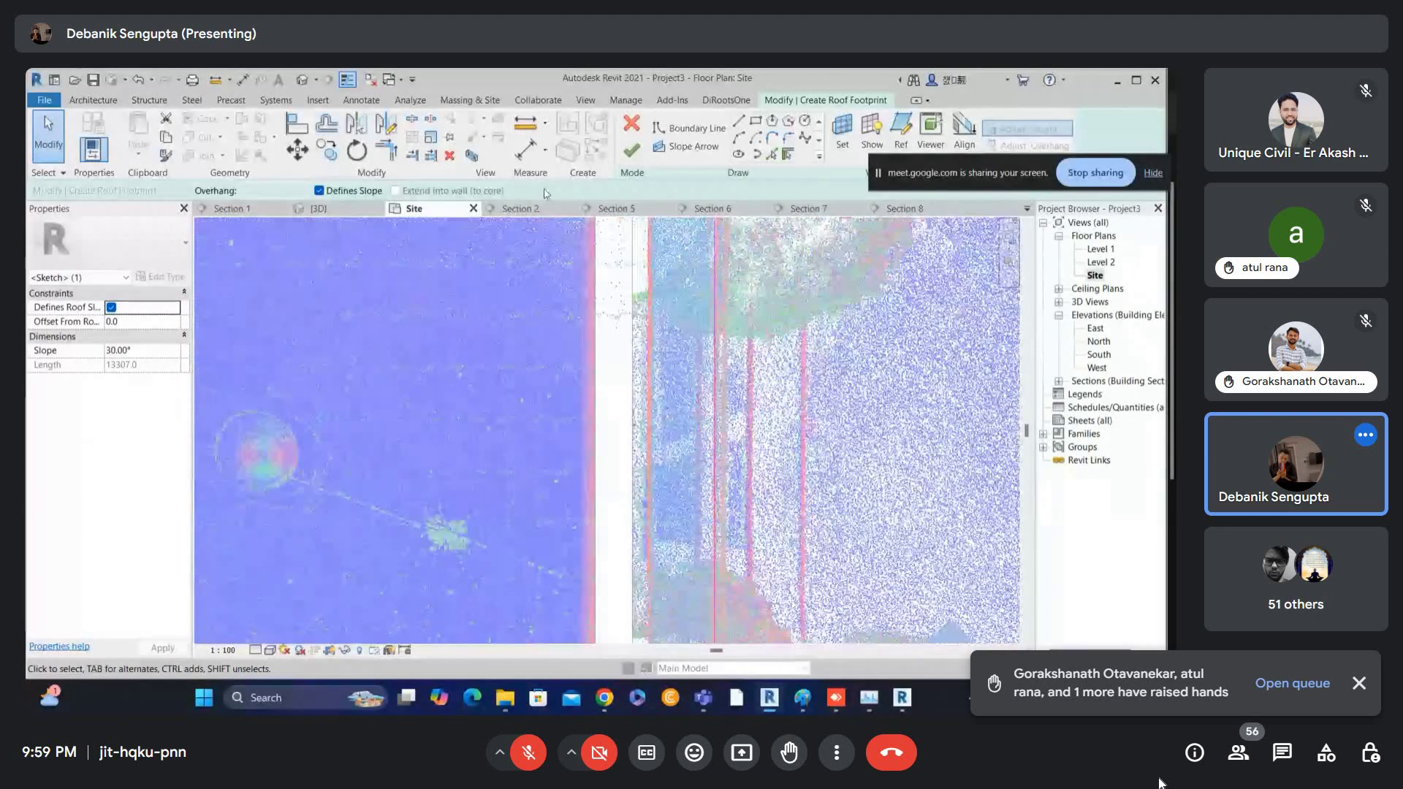
left_click(639, 152)
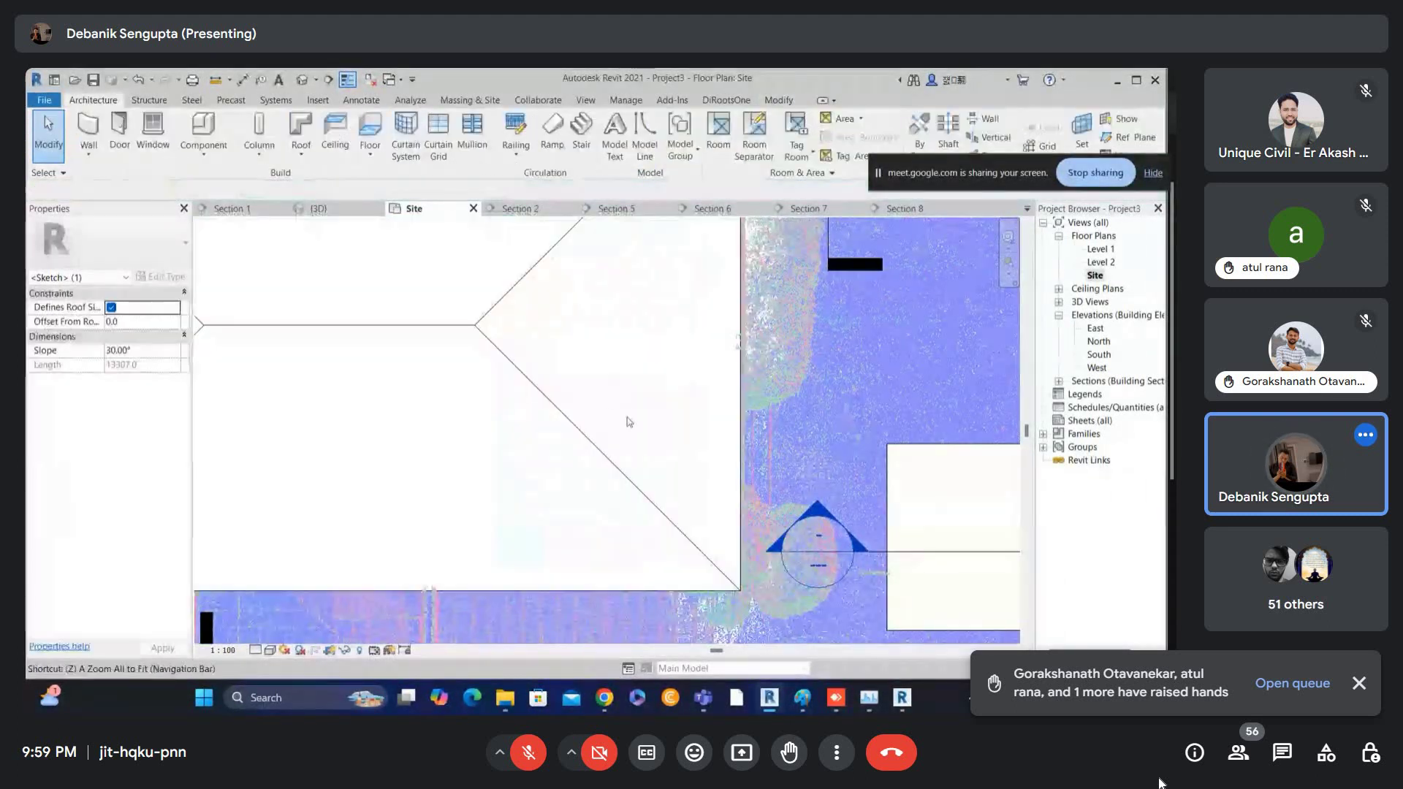
- In the 3D view, edit the large roof's footprint and remove slope definition from its two short end lines
scroll(572, 419, "down", 1)
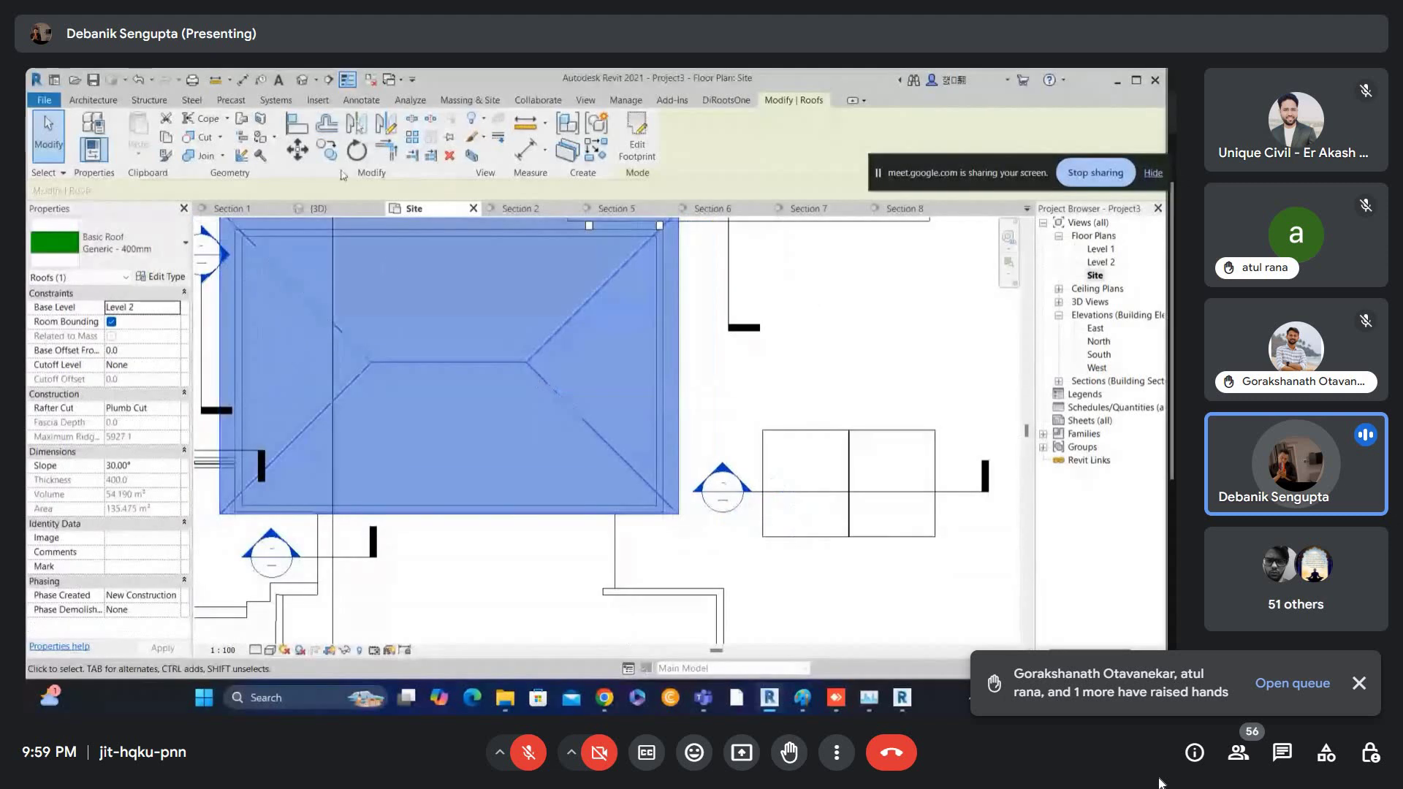
left_click(302, 80)
scroll(731, 424, "down", 3)
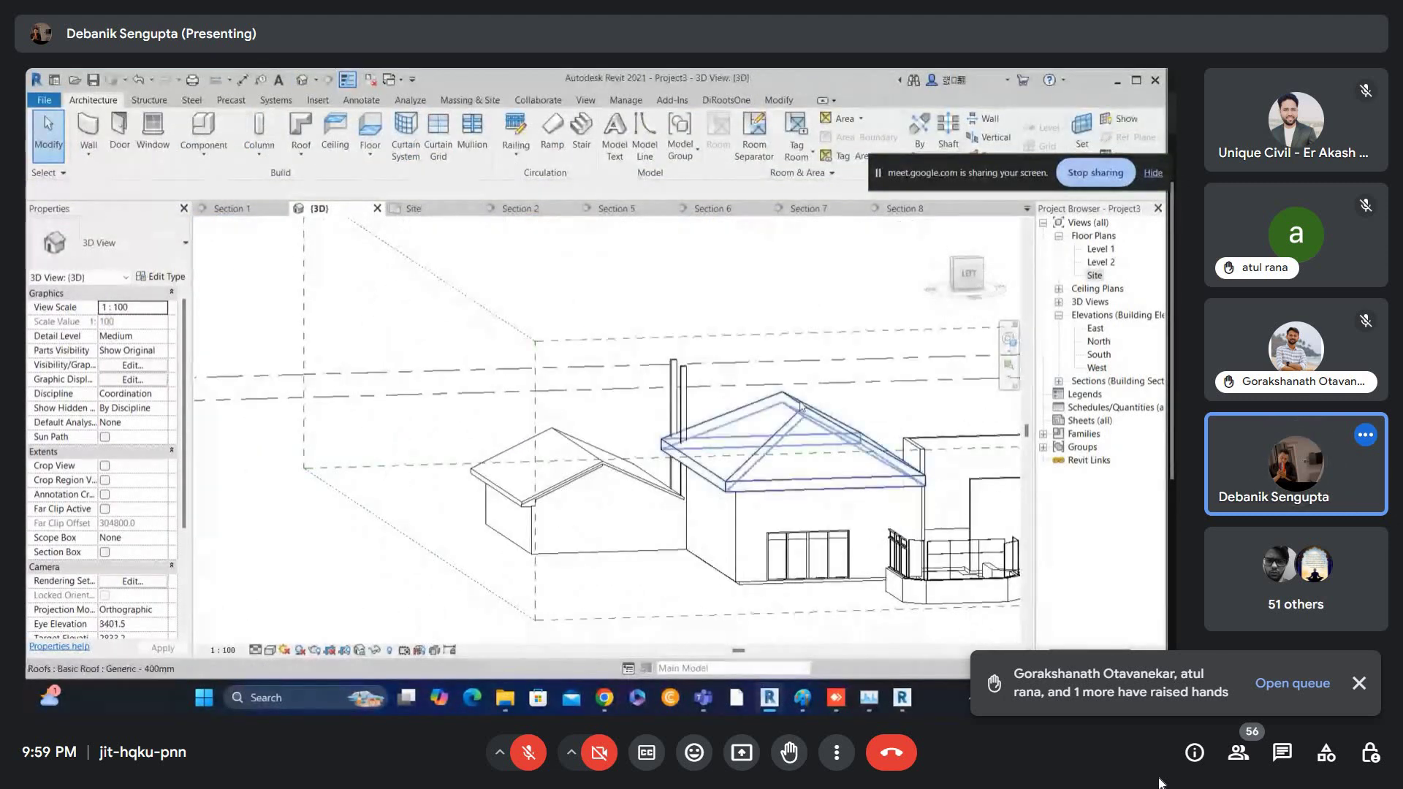
scroll(749, 413, "up", 5)
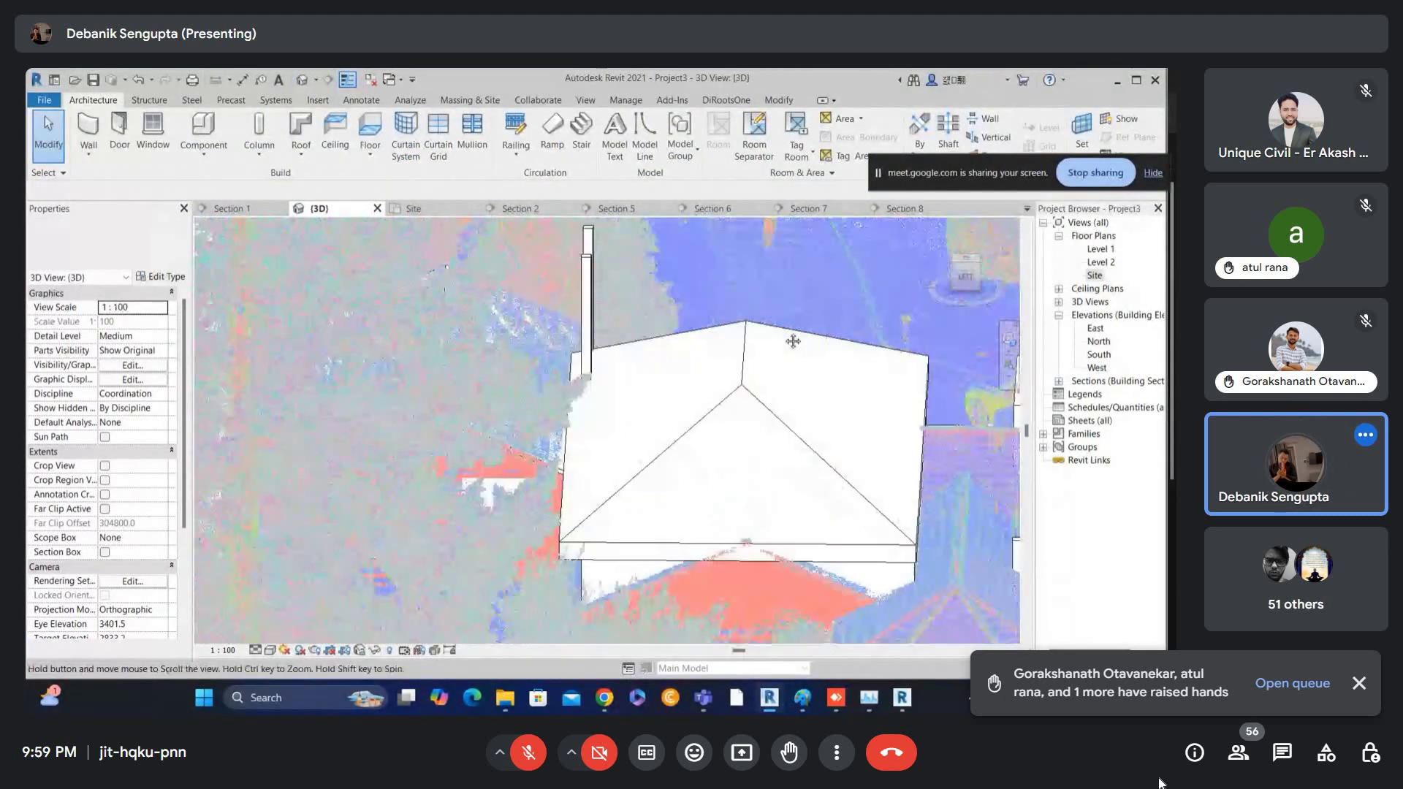
scroll(768, 398, "down", 2)
left_click(767, 398)
middle_click_drag(767, 398, 735, 404, "shift")
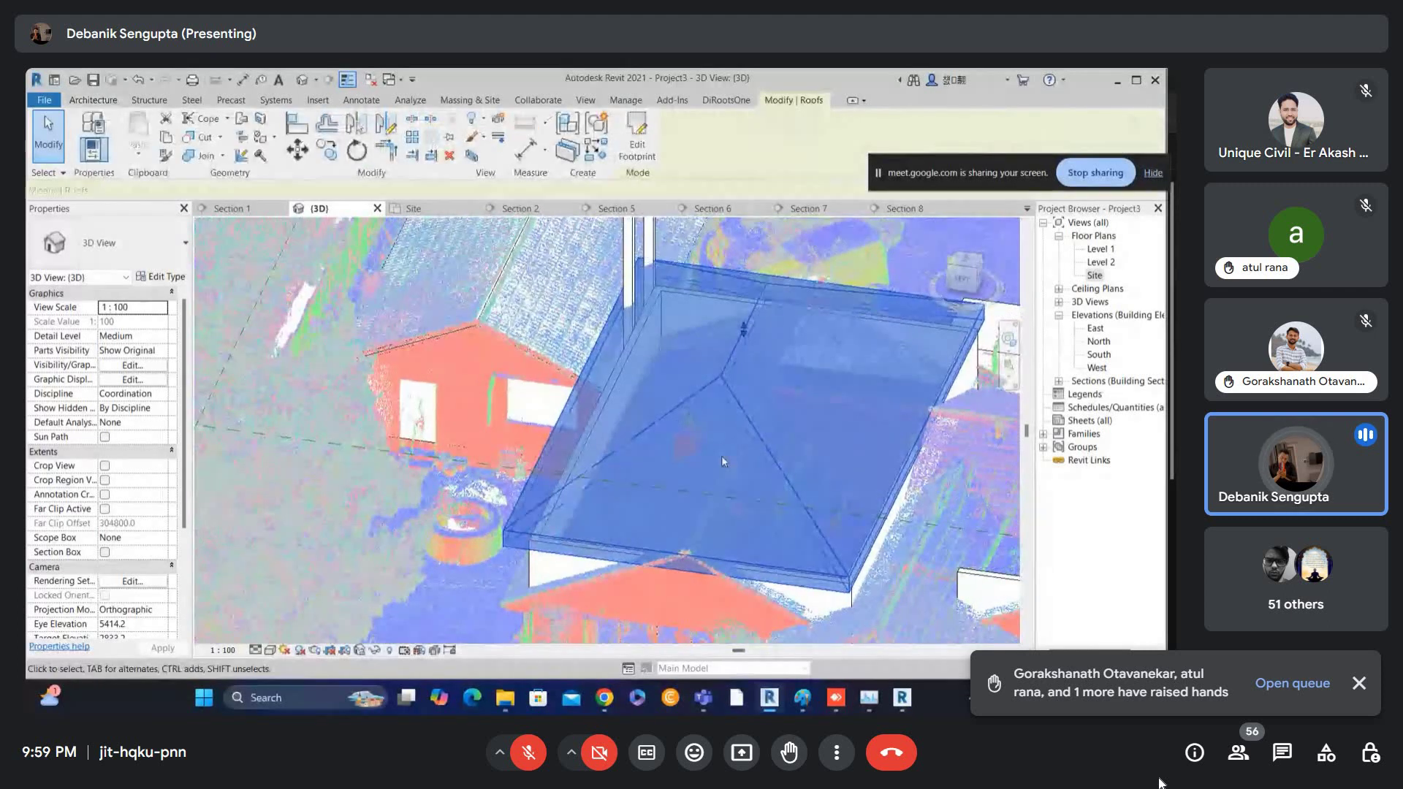
double_click(735, 404)
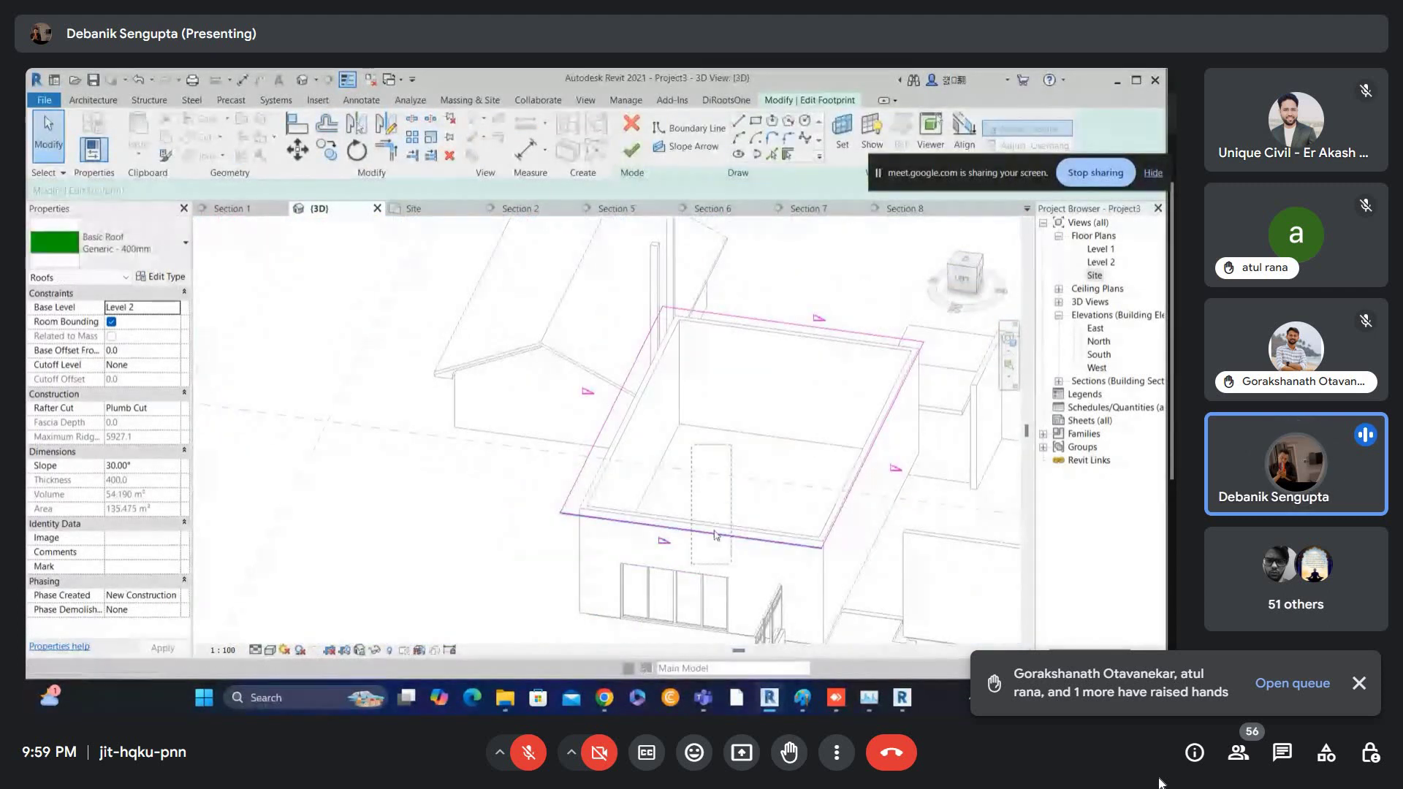
left_click(282, 190)
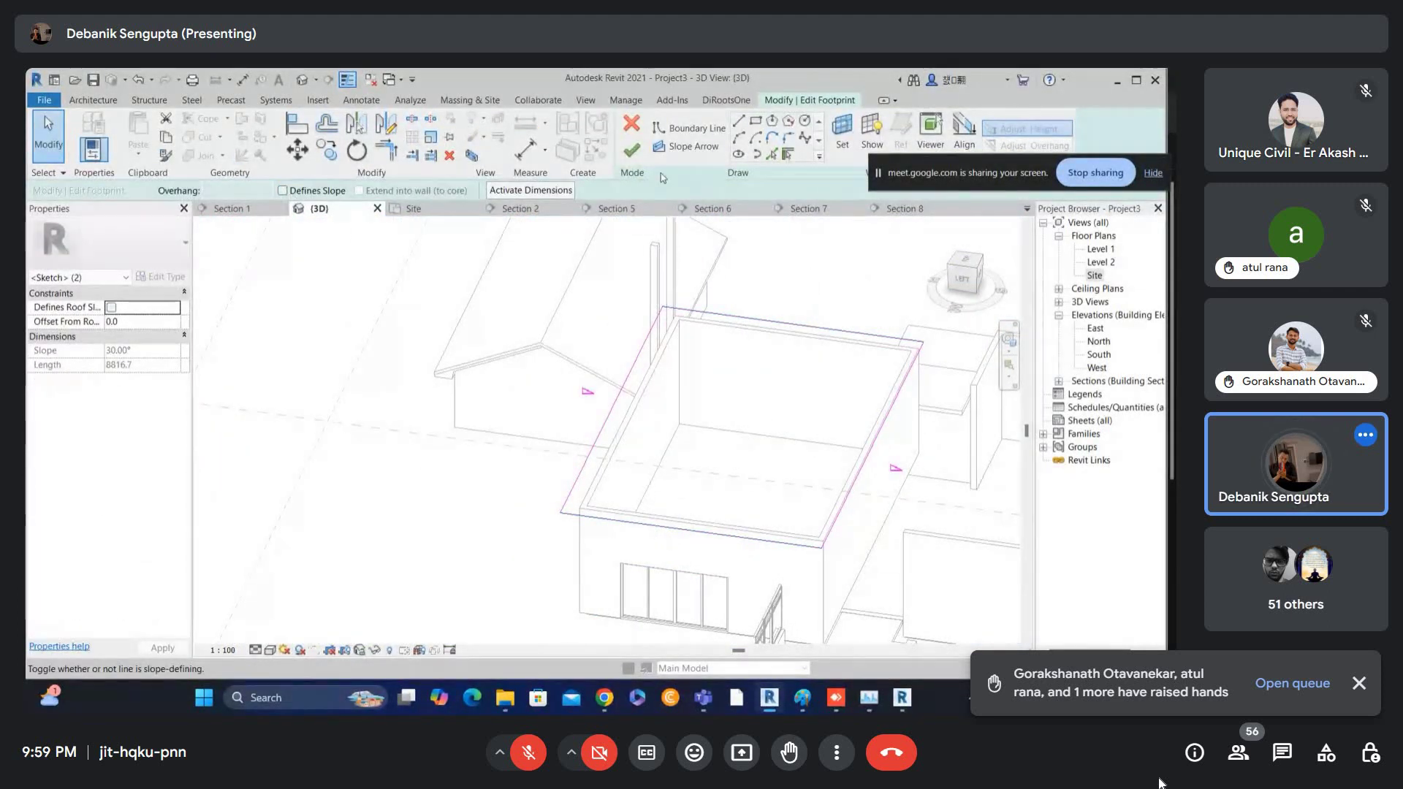
- Finish the footprint edit and match the large roof's type to the neighbouring gable roof's Generic - 100
left_click(632, 149)
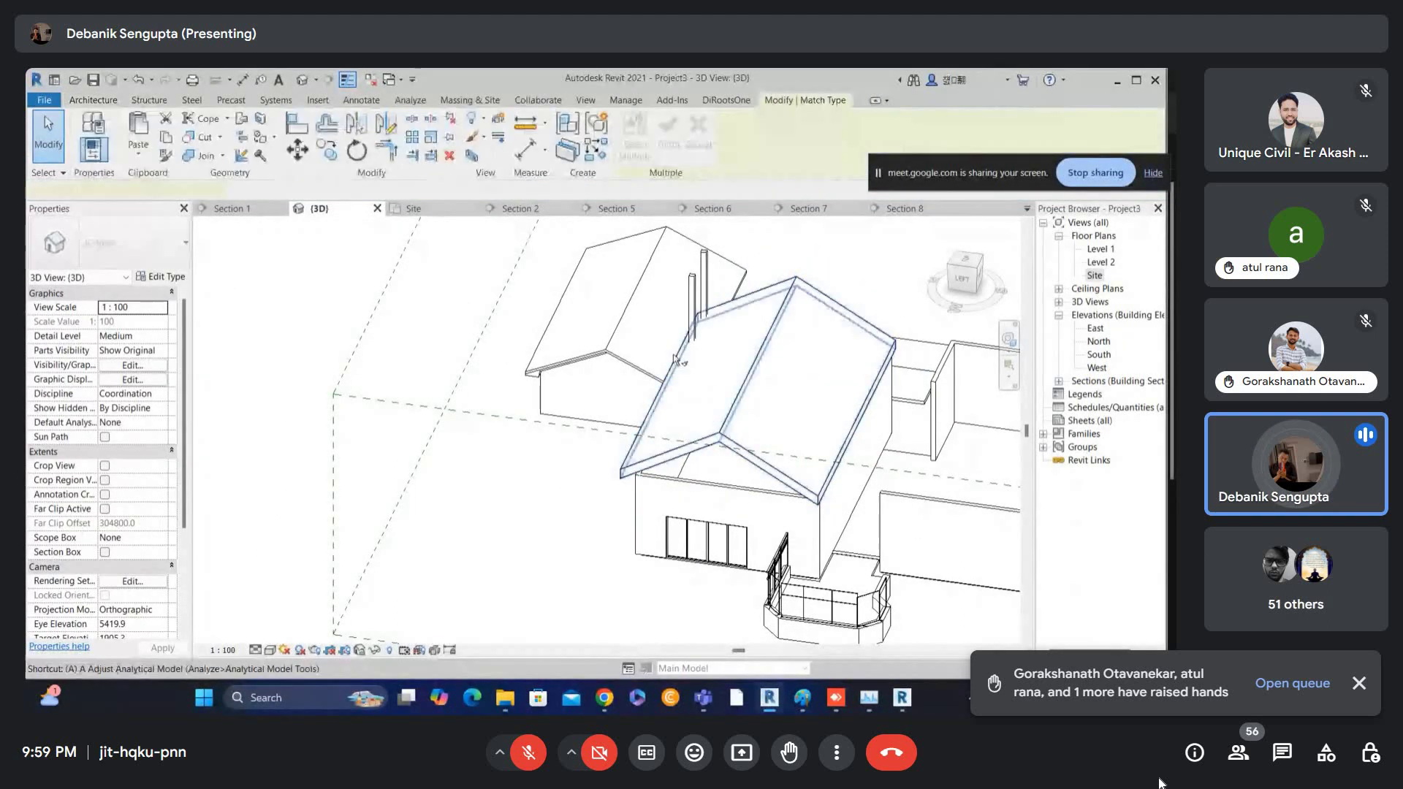
scroll(731, 424, "up", 2)
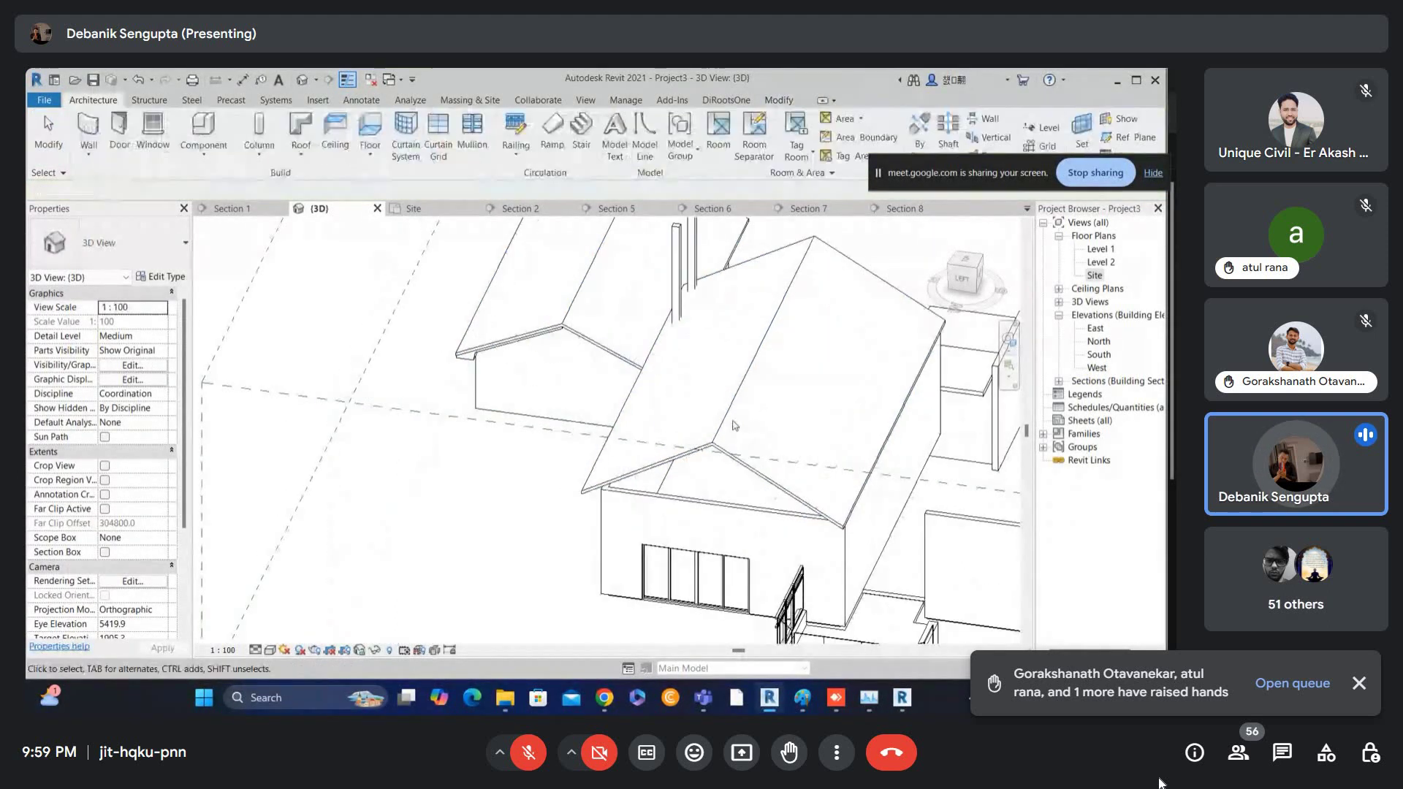
left_click(734, 429)
- From the Site plan, open Section 7 to compare the large roof with the scanned roof line
left_click(1095, 276)
double_click(1100, 275)
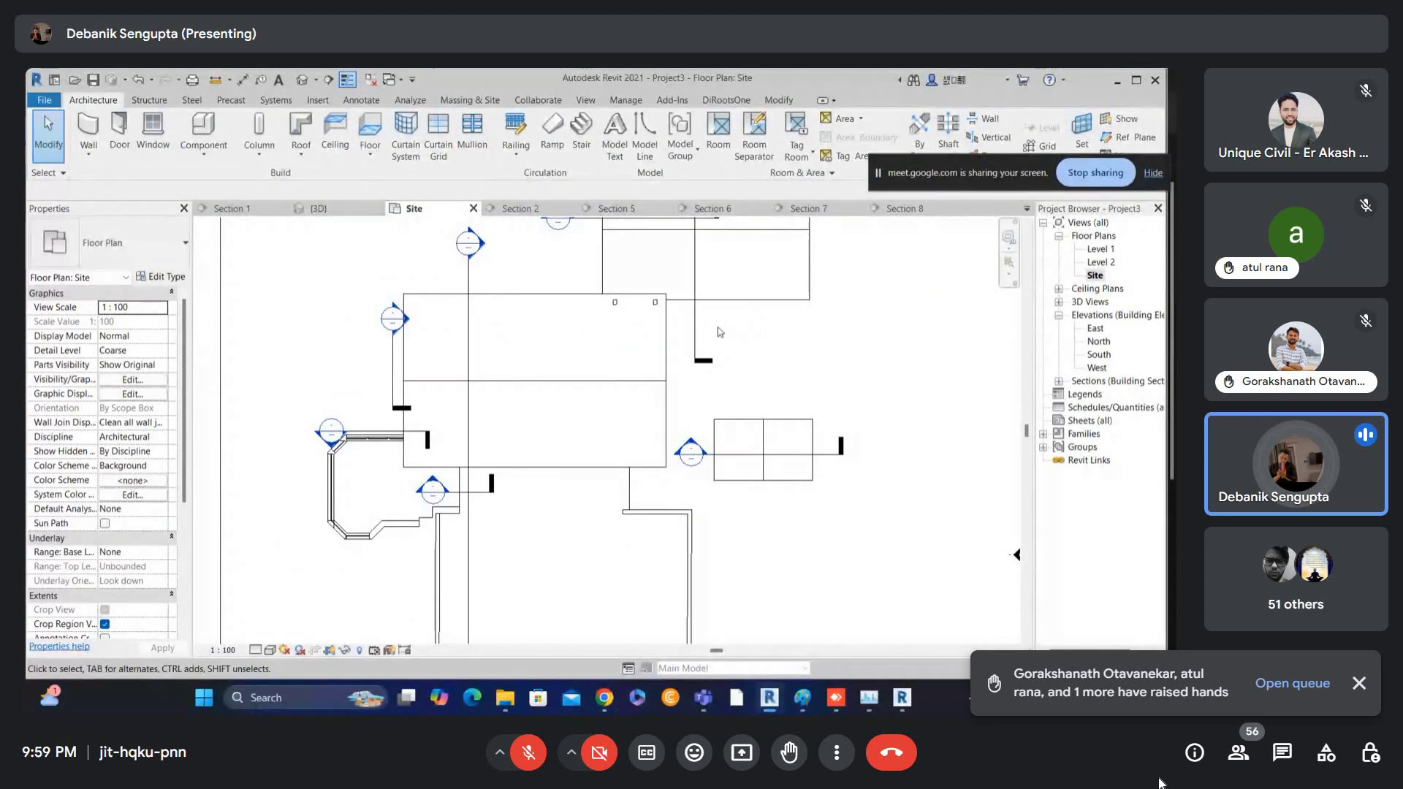
left_click_drag(700, 340, 526, 304)
double_click(525, 286)
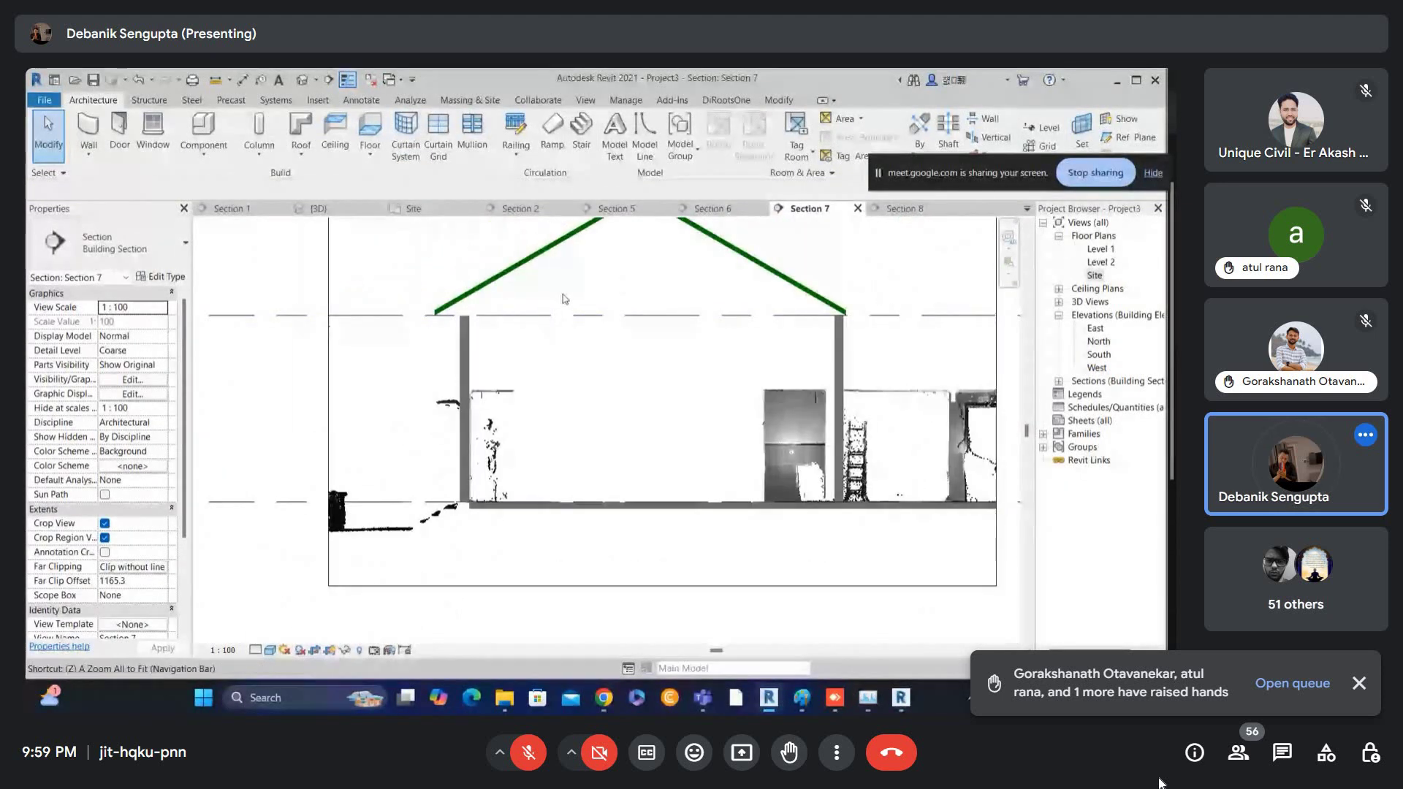
scroll(542, 330, "up", 3)
left_click(676, 336)
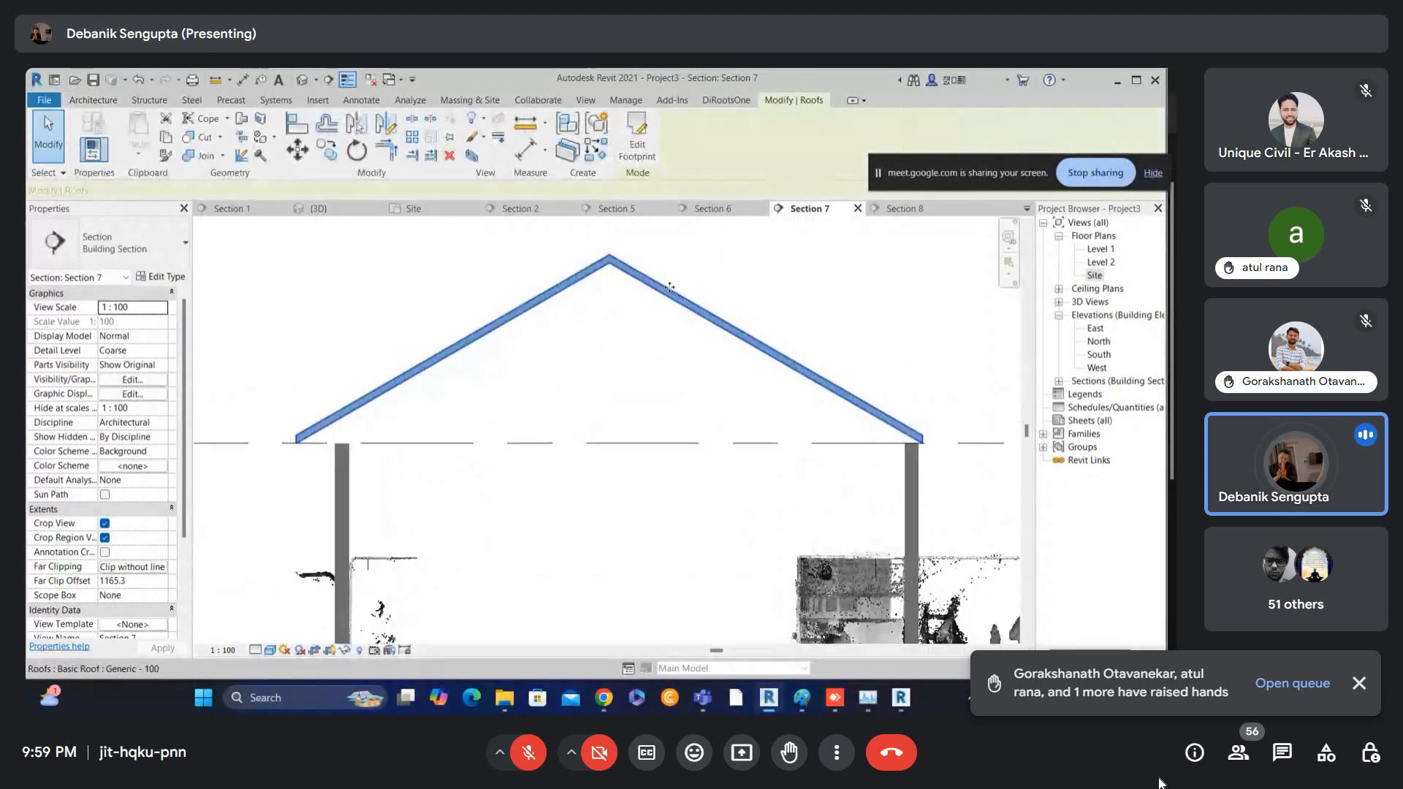
scroll(678, 357, "down", 1)
key("Escape")
scroll(603, 467, "down", 1)
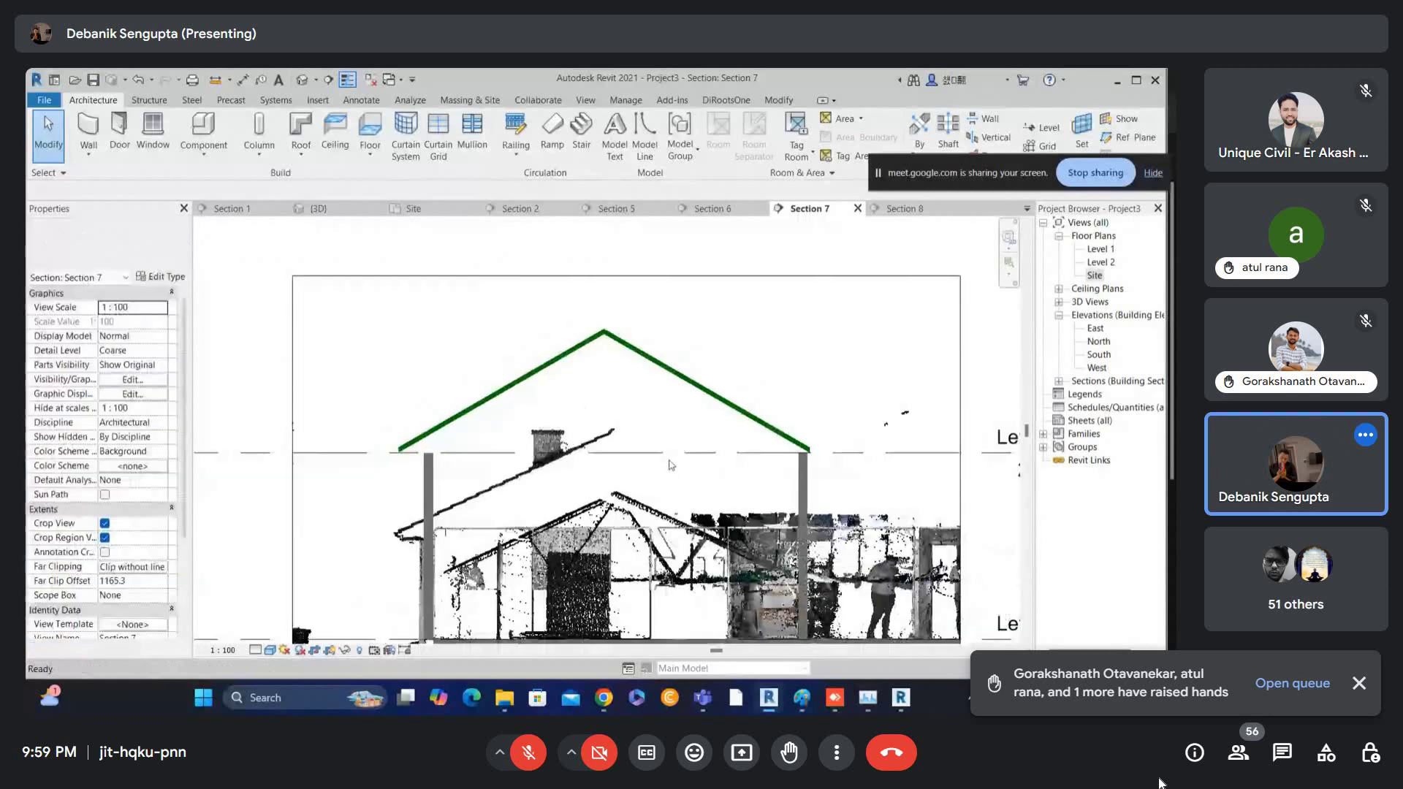
- Lower the large roof in Section 7 toward the scanned roof line, to a base offset of -2000
left_click(683, 376)
middle_click_drag(639, 417, 735, 296)
key("Down")
key("Down")
key("Down")
key("Down")
key("Down")
key("Down")
key("Down")
key("Down")
key("Down")
key("Down")
key("Down")
key("Down")
key("Down")
key("Down")
key("Down")
key("Down")
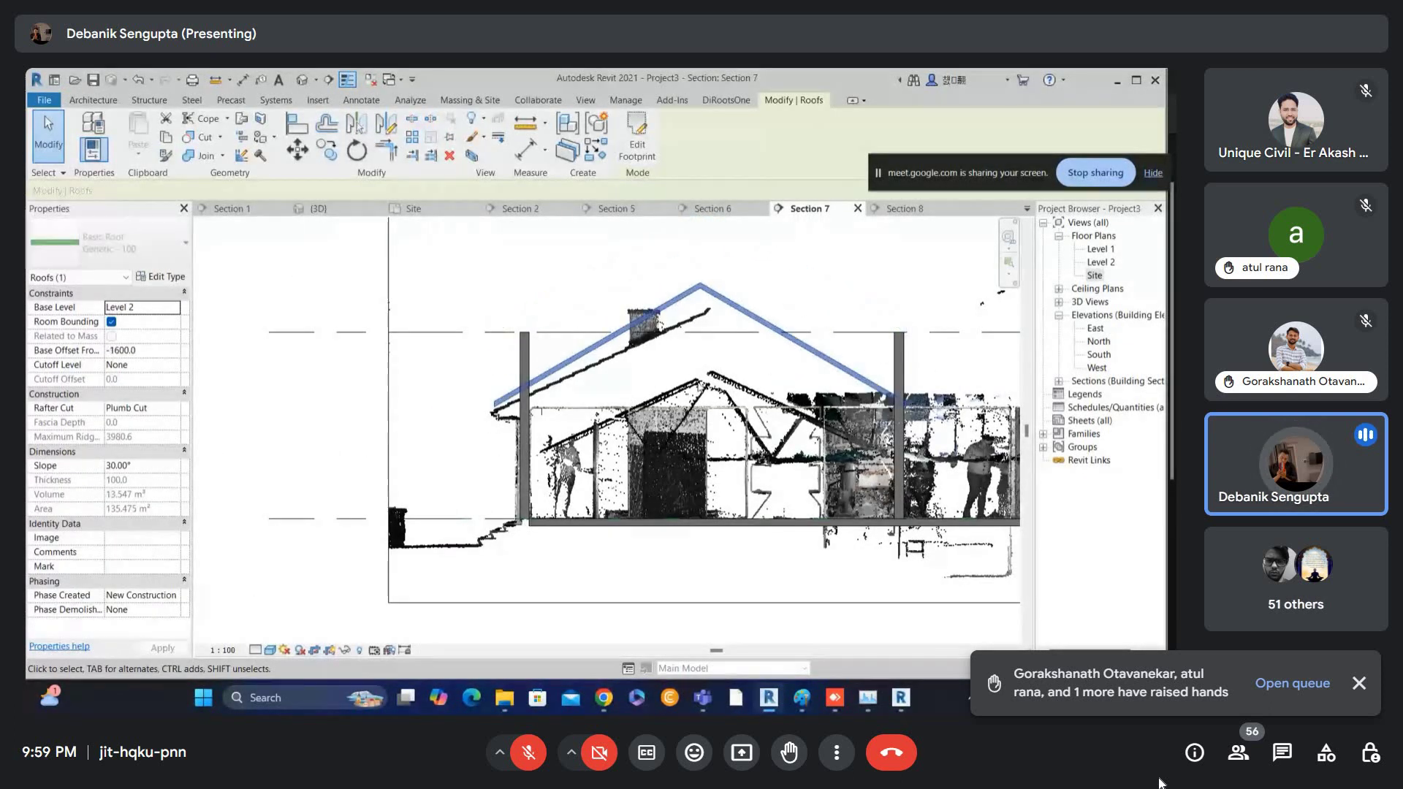
scroll(698, 379, "up", 2)
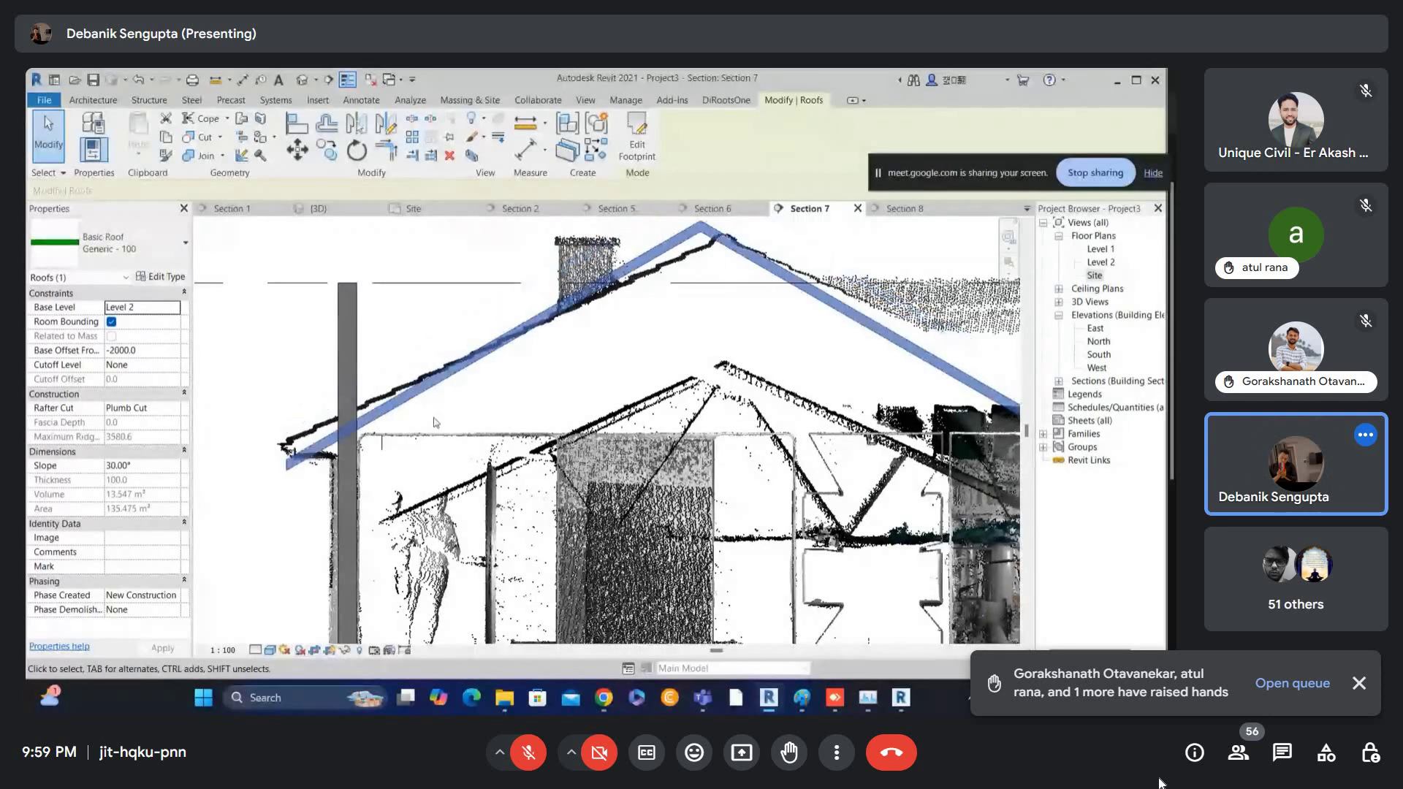
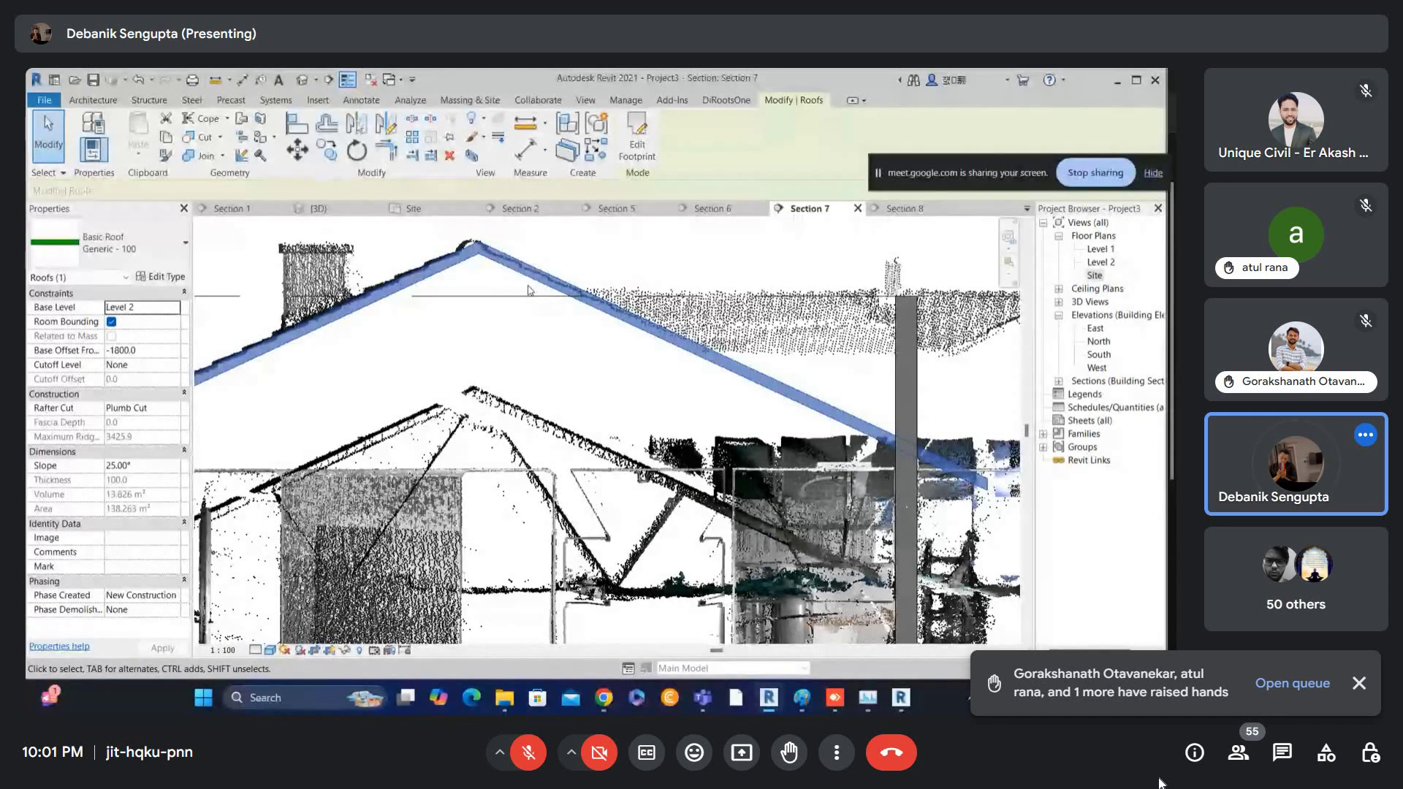
- In the 3D view, attach the tops of the larger building's connected walls to its gable roof
double_click(1095, 276)
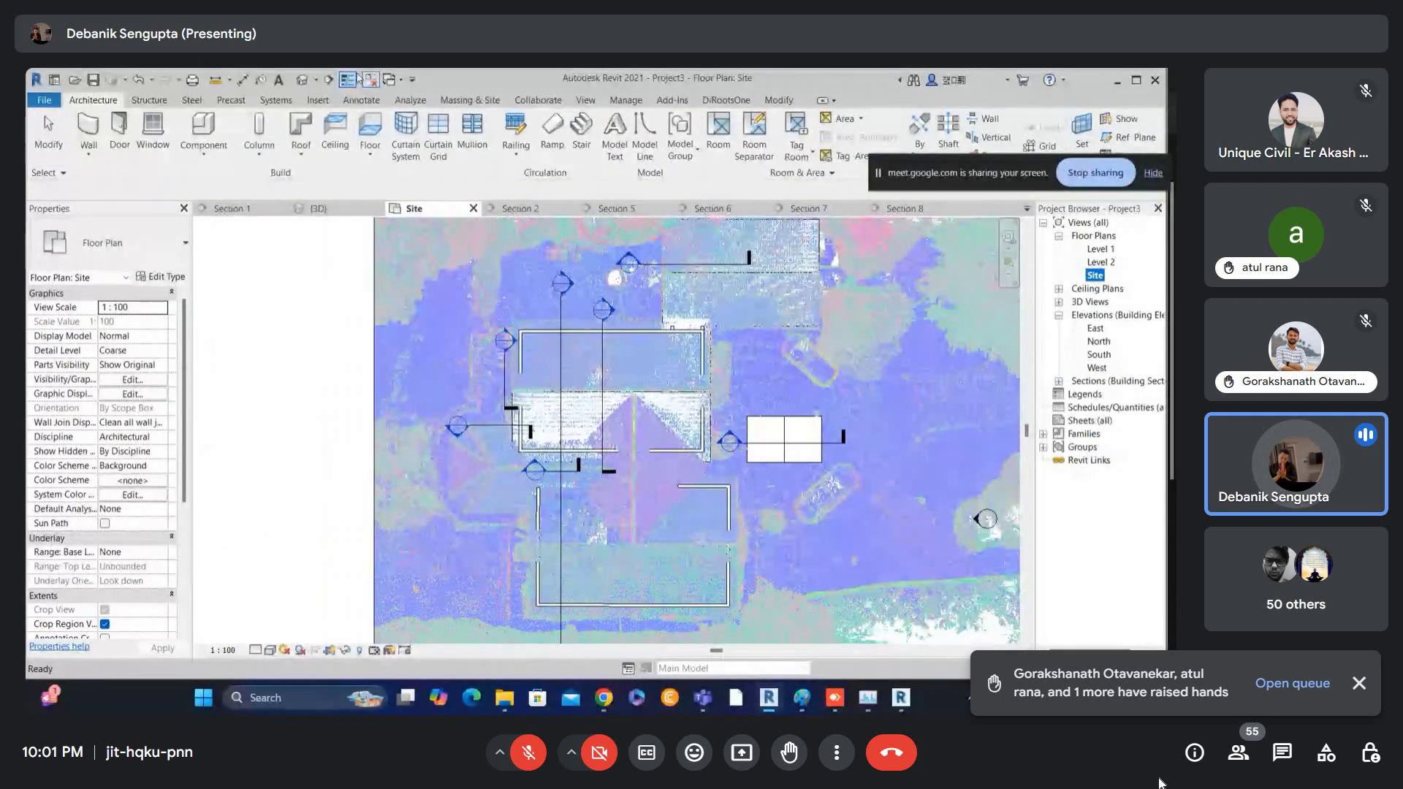
left_click(301, 79)
scroll(729, 429, "up", 2)
key("Tab")
left_click(732, 464)
left_click(740, 137)
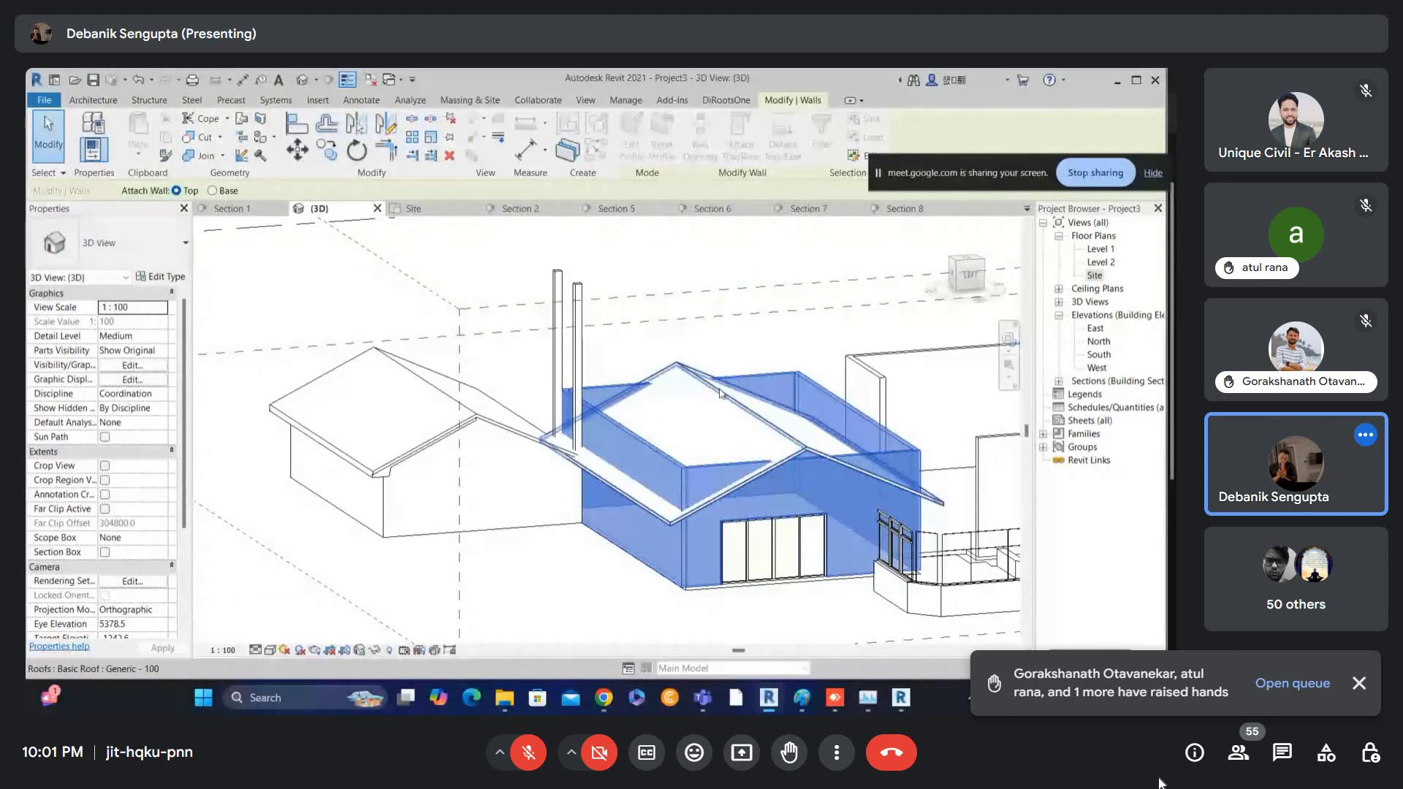
left_click(689, 410)
key("Escape")
- Remove the two tall wall slivers that project above the junction between the two gable roofs
scroll(599, 413, "up", 1)
left_click(576, 402)
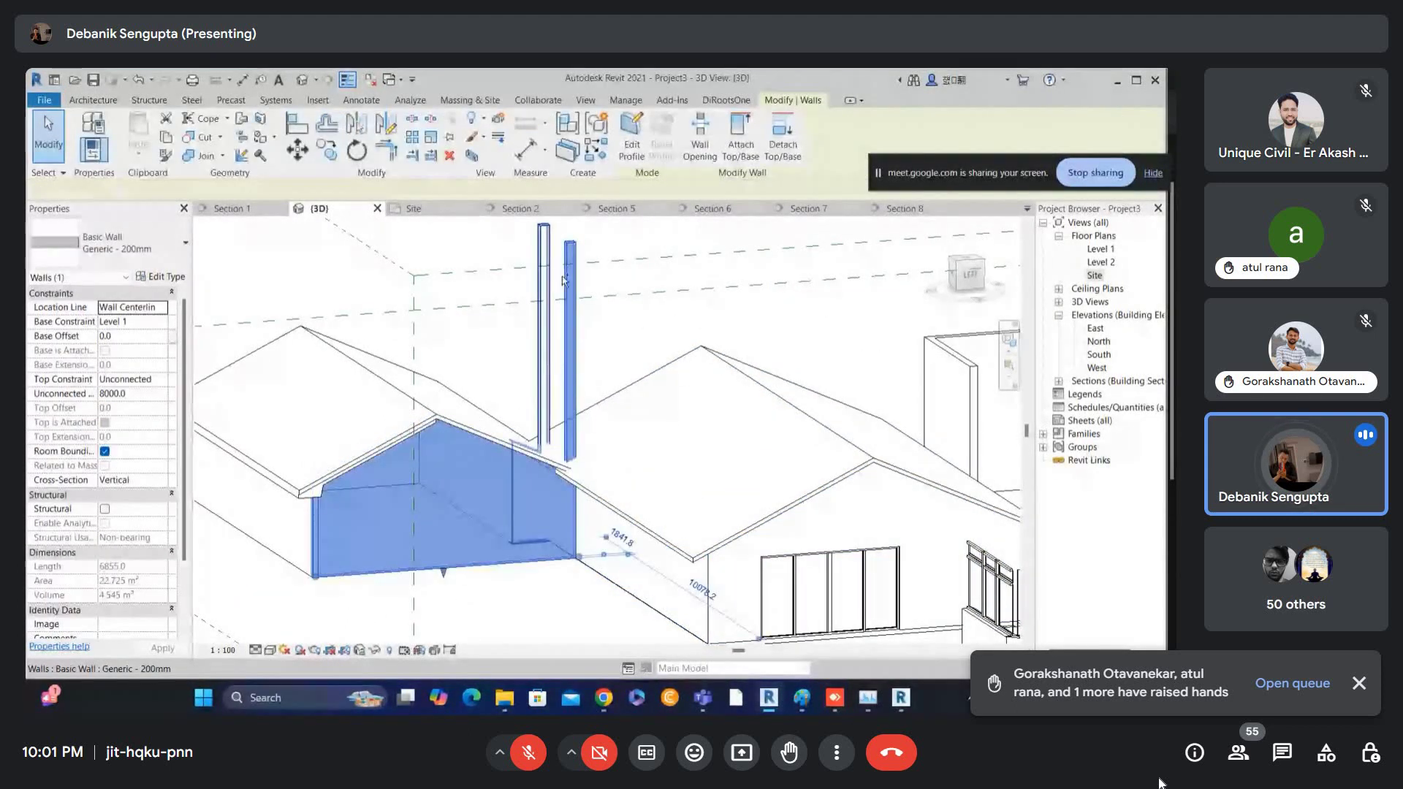
key("Escape")
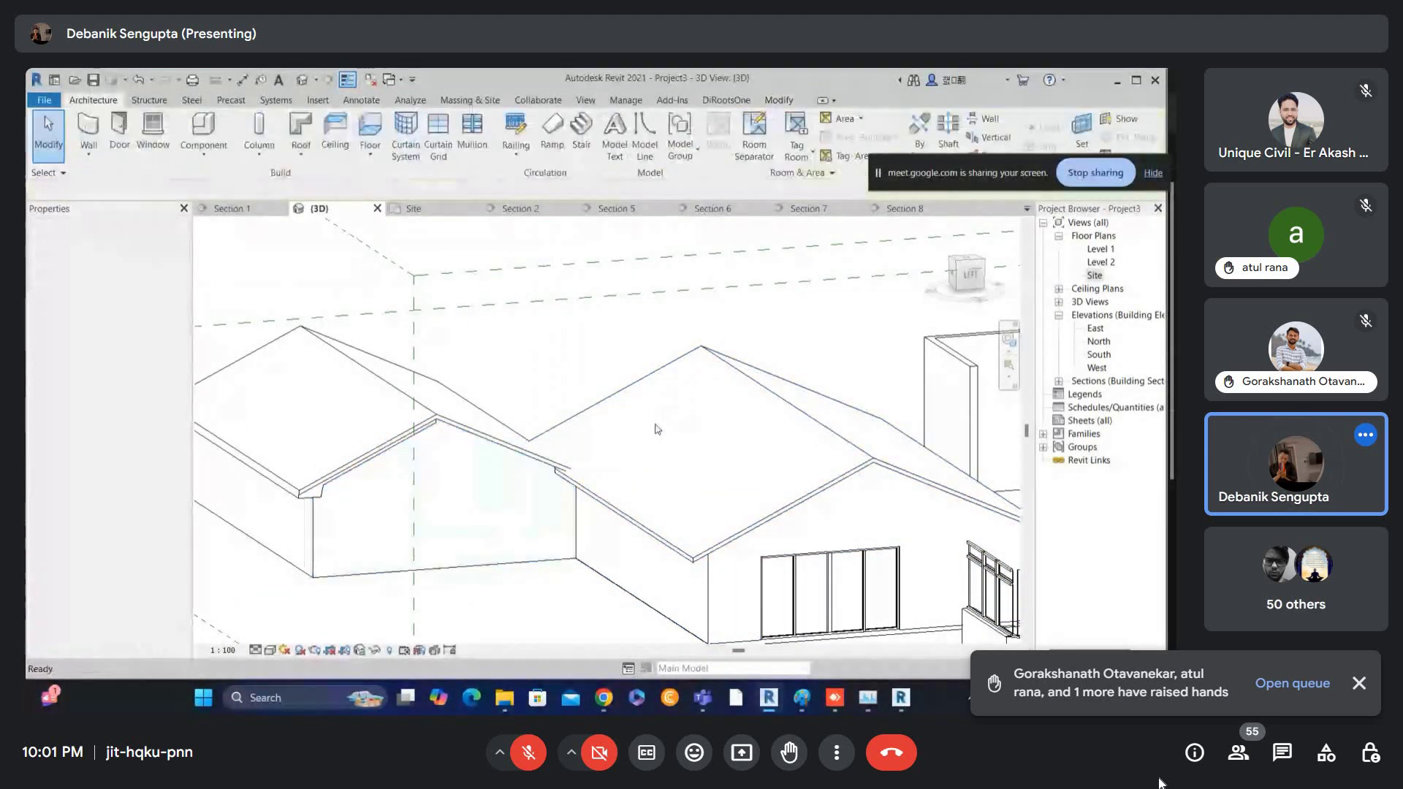
- Try to join the smaller gable roof and the larger roof where their eaves overlap
scroll(439, 307, "up", 4)
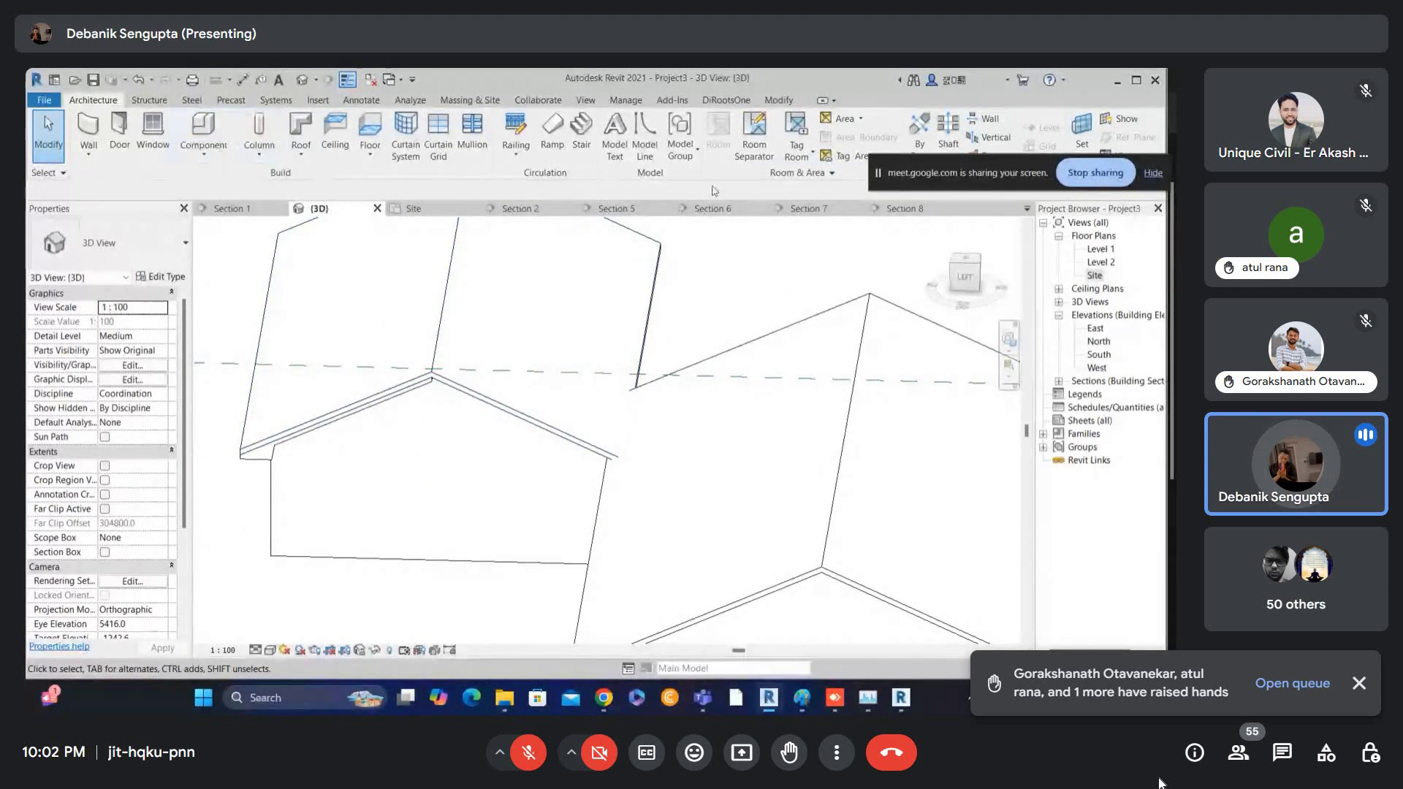
left_click(778, 101)
left_click(209, 162)
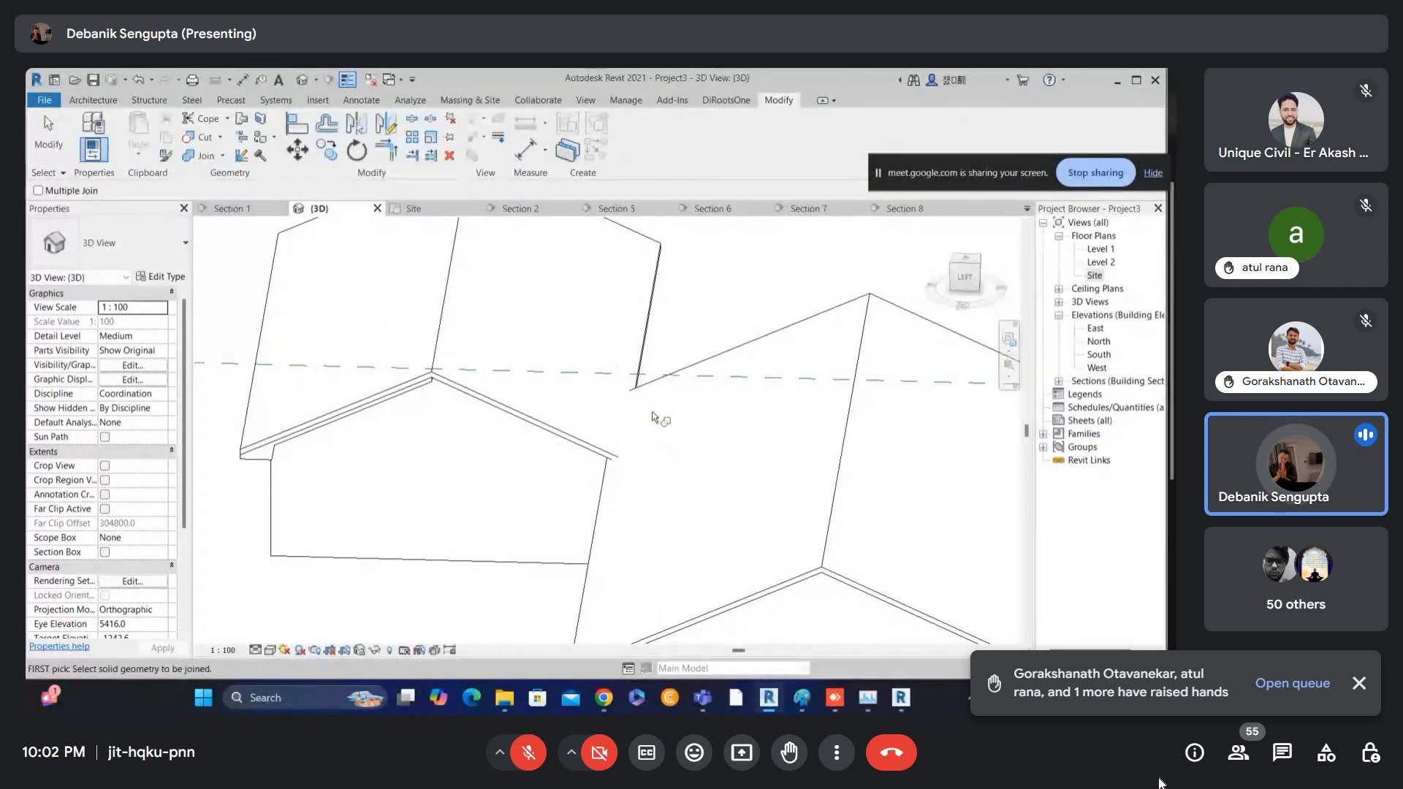
left_click(649, 381)
left_click(661, 366)
scroll(661, 366, "up", 2)
key("Escape")
left_click(201, 156)
left_click(701, 376)
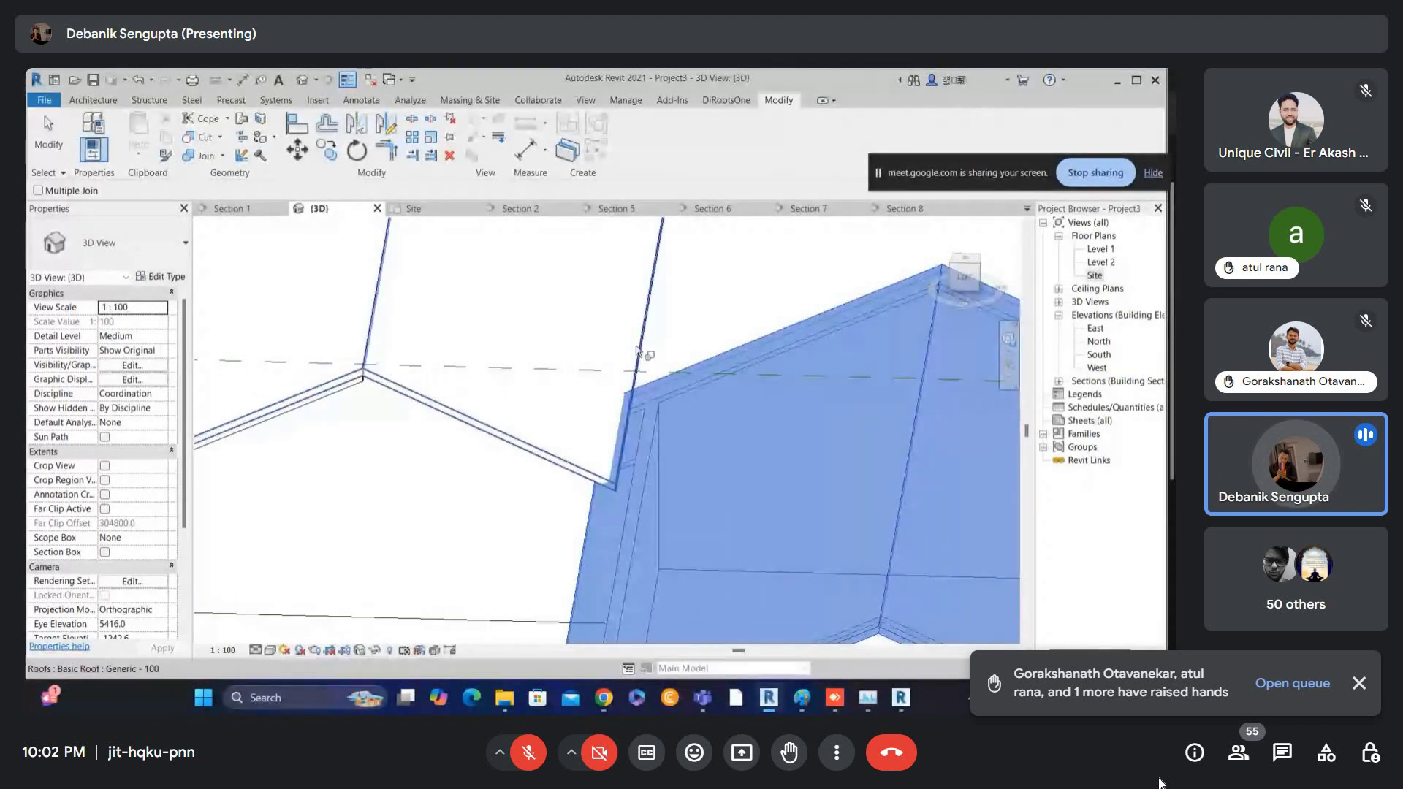
left_click(637, 350)
scroll(598, 465, "up", 2)
key("Escape")
left_click(598, 466)
key("Escape")
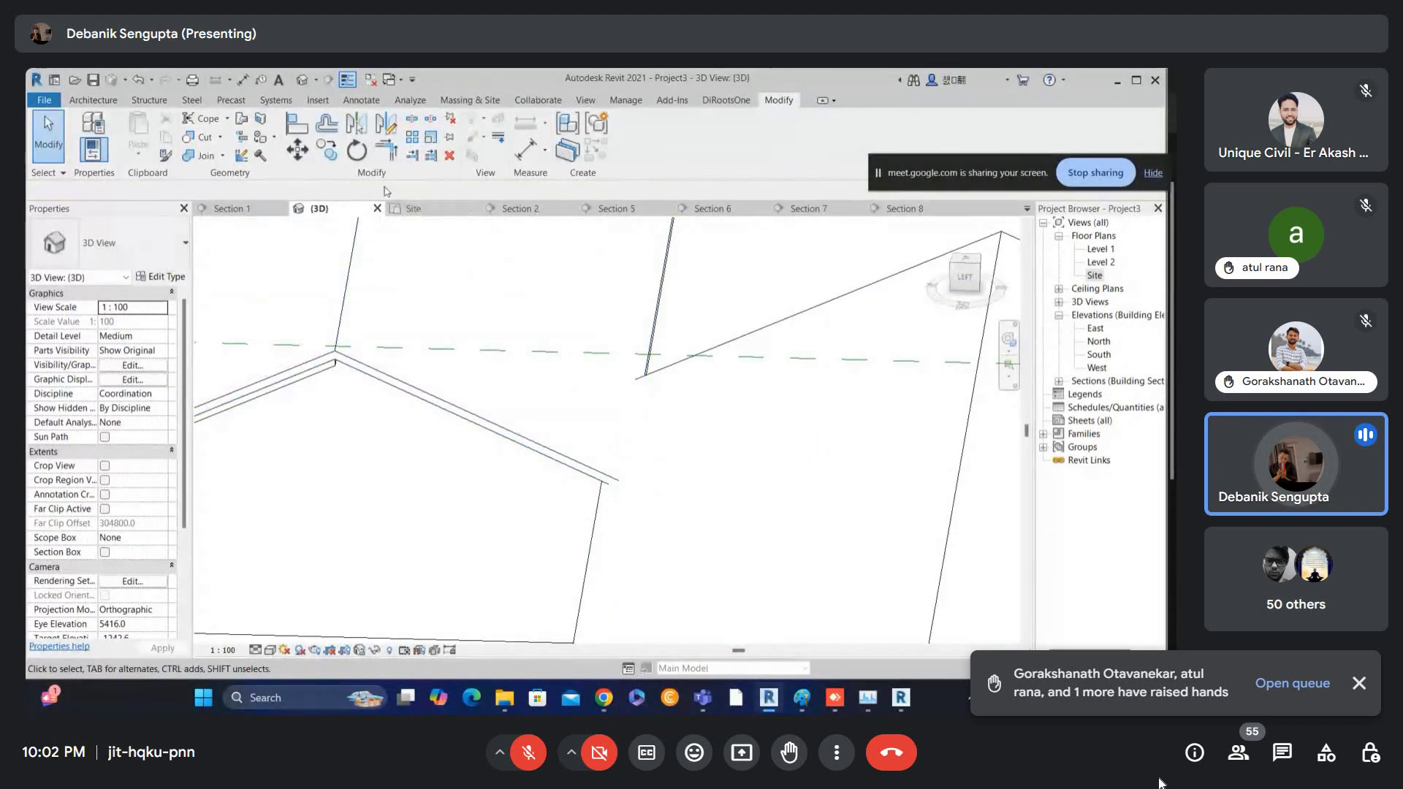
- Join the smaller gable roof's front edge with the larger roof along their overlapping eave
left_click(198, 156)
left_click(420, 387)
left_click(604, 520)
scroll(603, 514, "down", 2)
key("Escape")
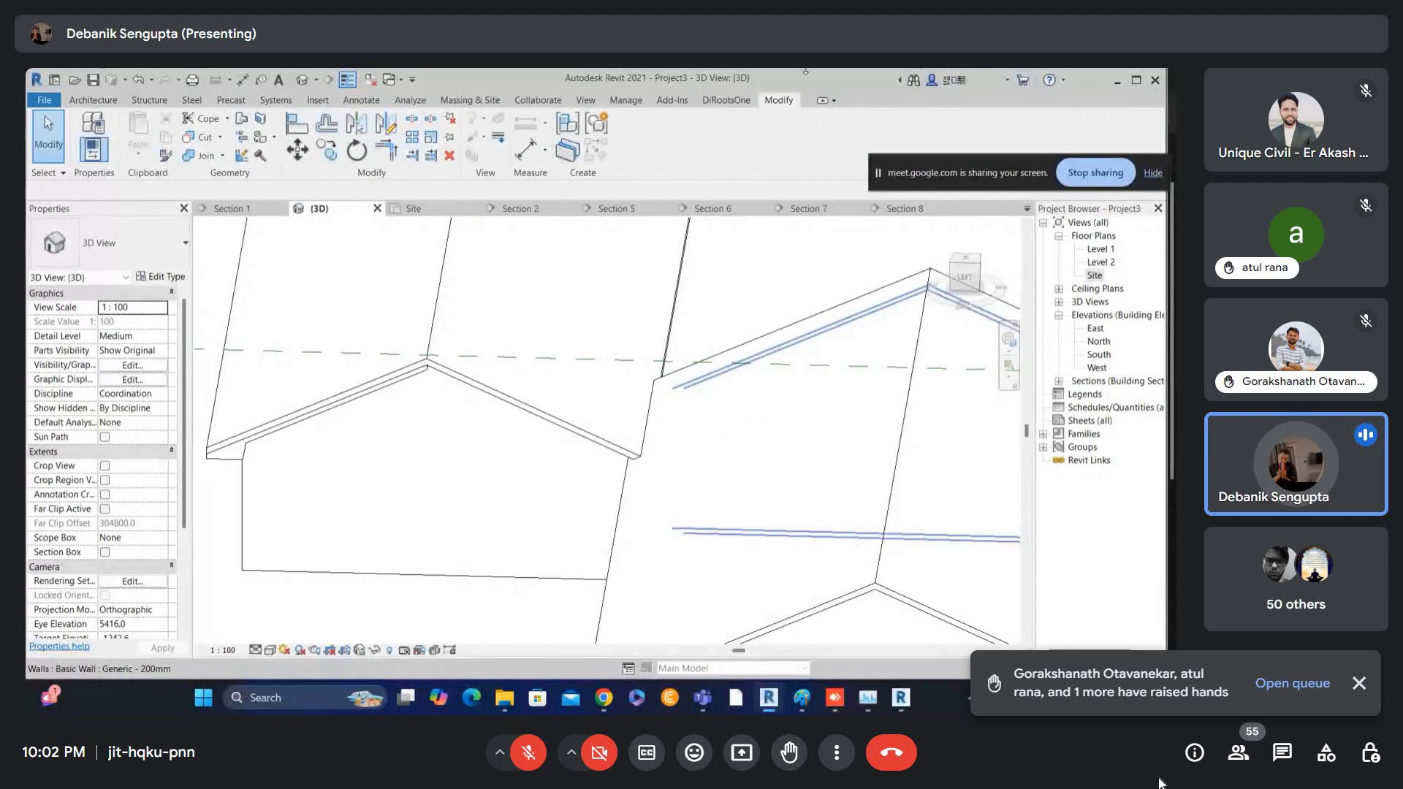
- Examine the joined roofs and the scanned connecting roof between the two larger buildings in the 3D view
scroll(658, 387, "down", 2)
scroll(585, 406, "down", 2)
middle_click_drag(652, 416, 729, 379, "shift")
scroll(649, 336, "down", 2)
scroll(729, 379, "up", 4)
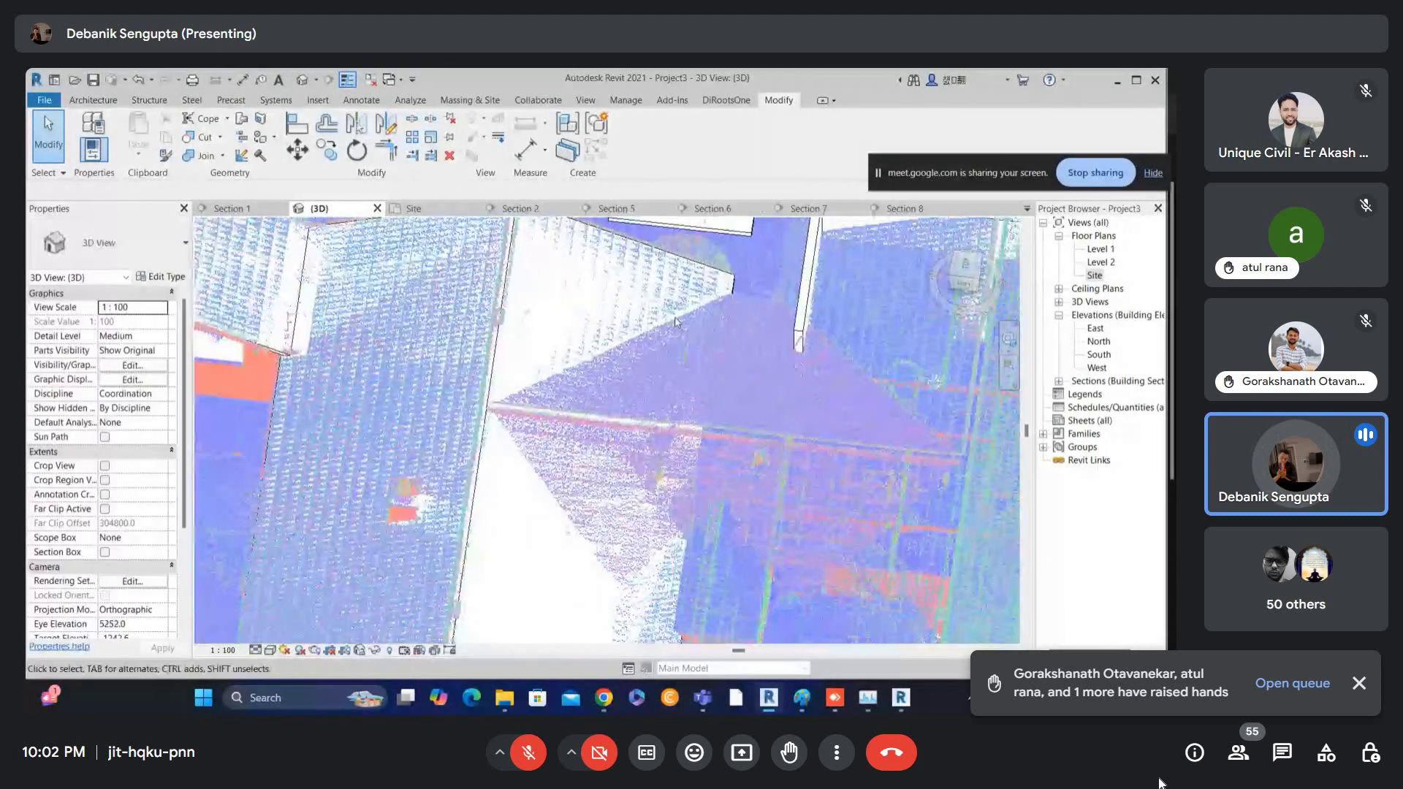
scroll(872, 431, "down", 2)
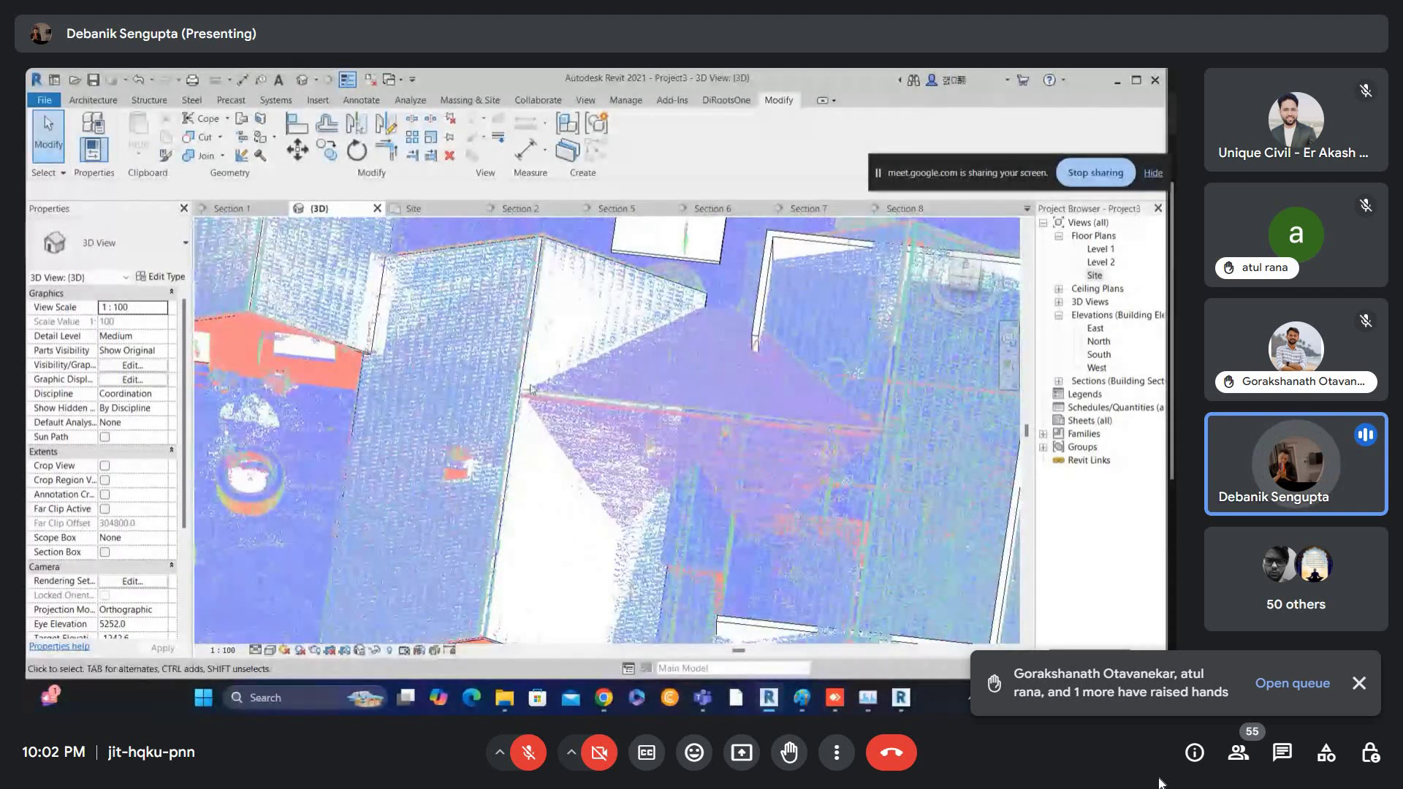
scroll(872, 431, "down", 1)
scroll(871, 426, "down", 2)
middle_click_drag(739, 475, 829, 357, "shift")
scroll(696, 452, "up", 3)
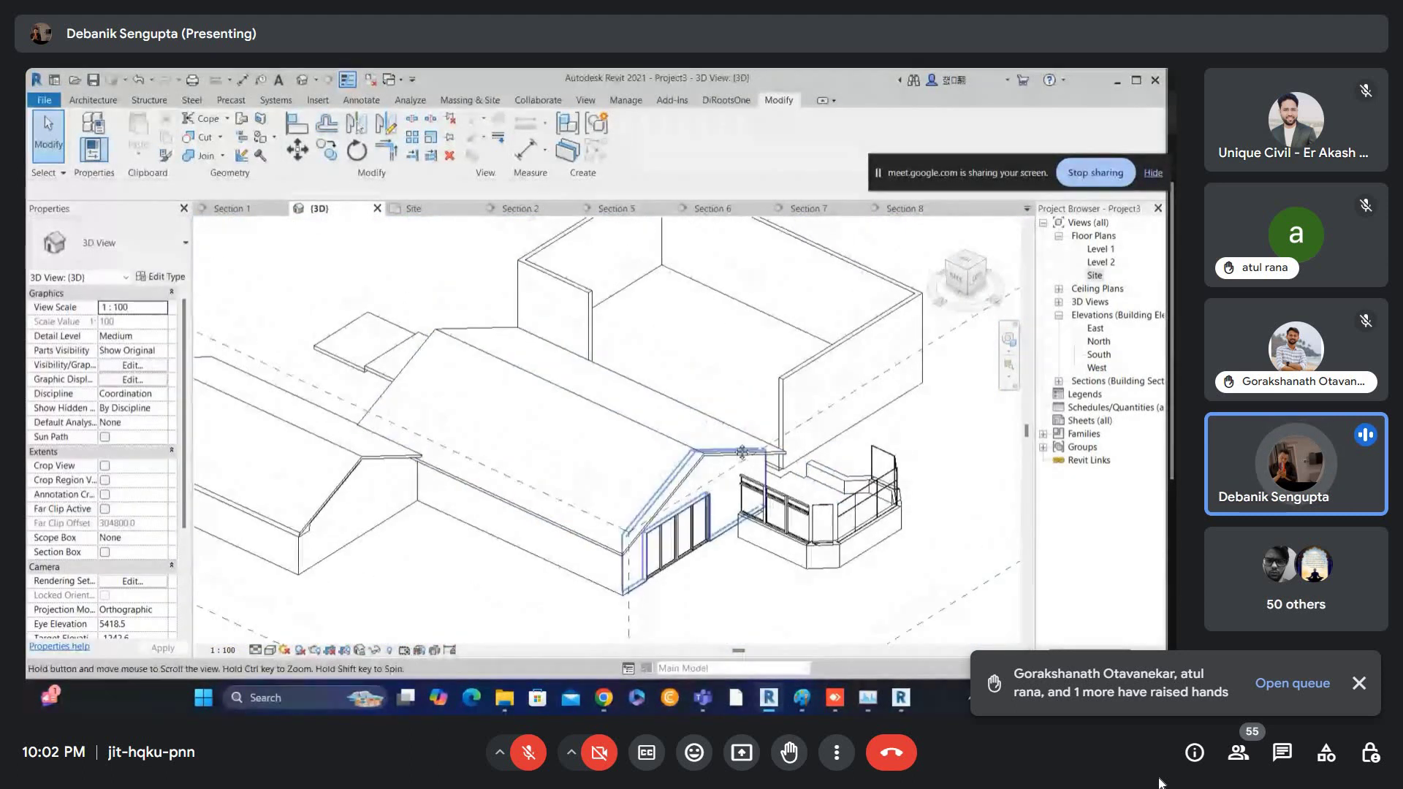
- Examine the joined roofs and the unroofed building in the 3D view and against the point cloud in the Site floor plan
scroll(672, 439, "down", 1)
scroll(713, 439, "up", 3)
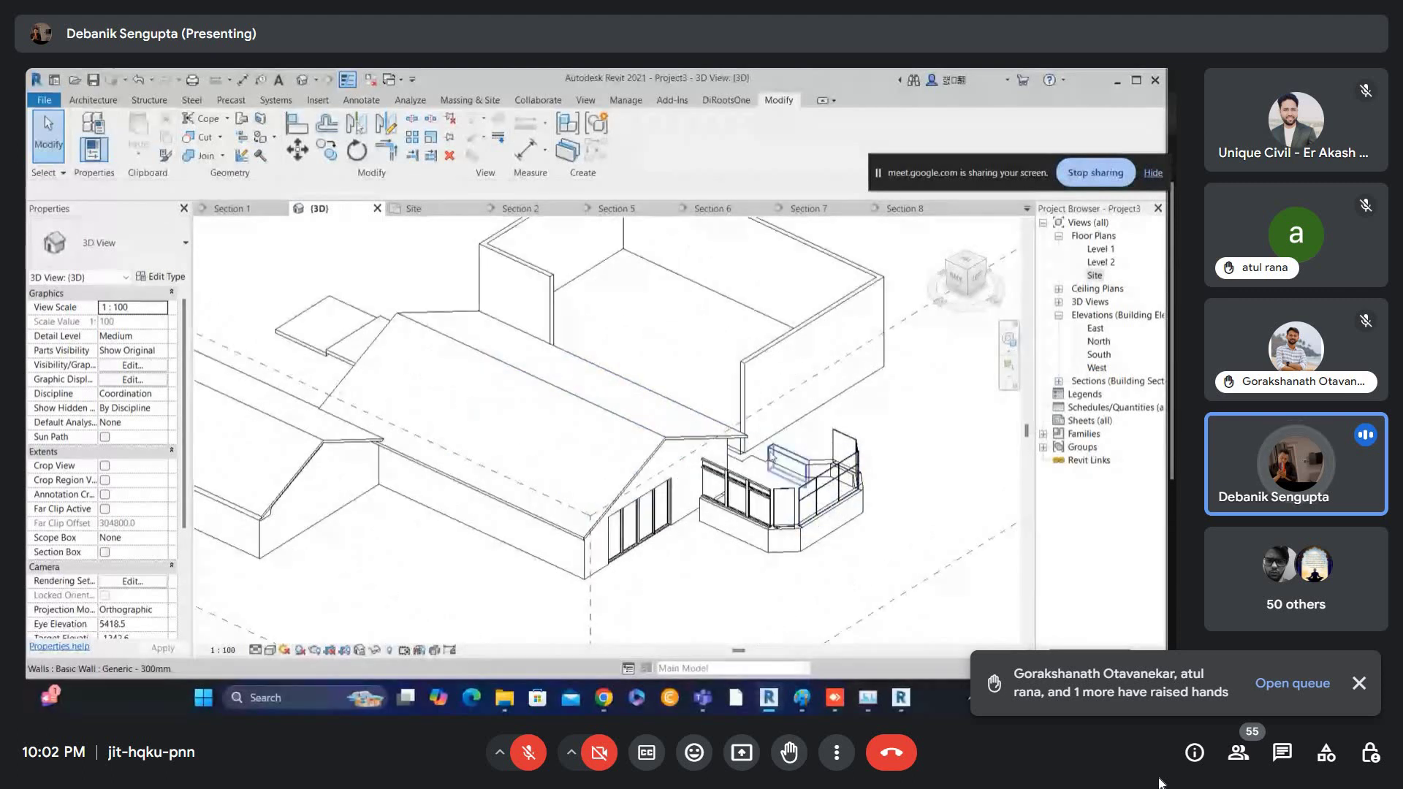
middle_click_drag(802, 468, 767, 527, "shift")
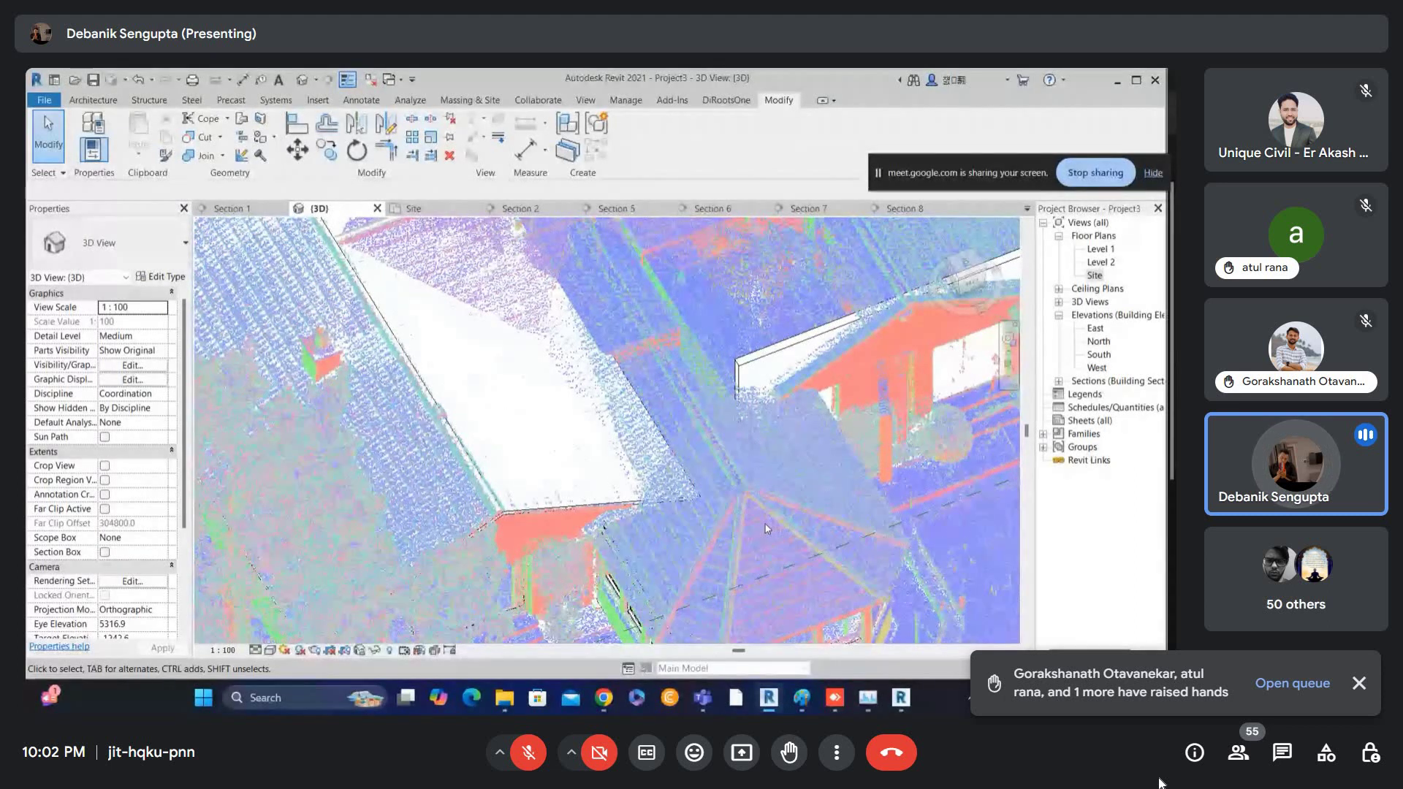
scroll(767, 525, "down", 5)
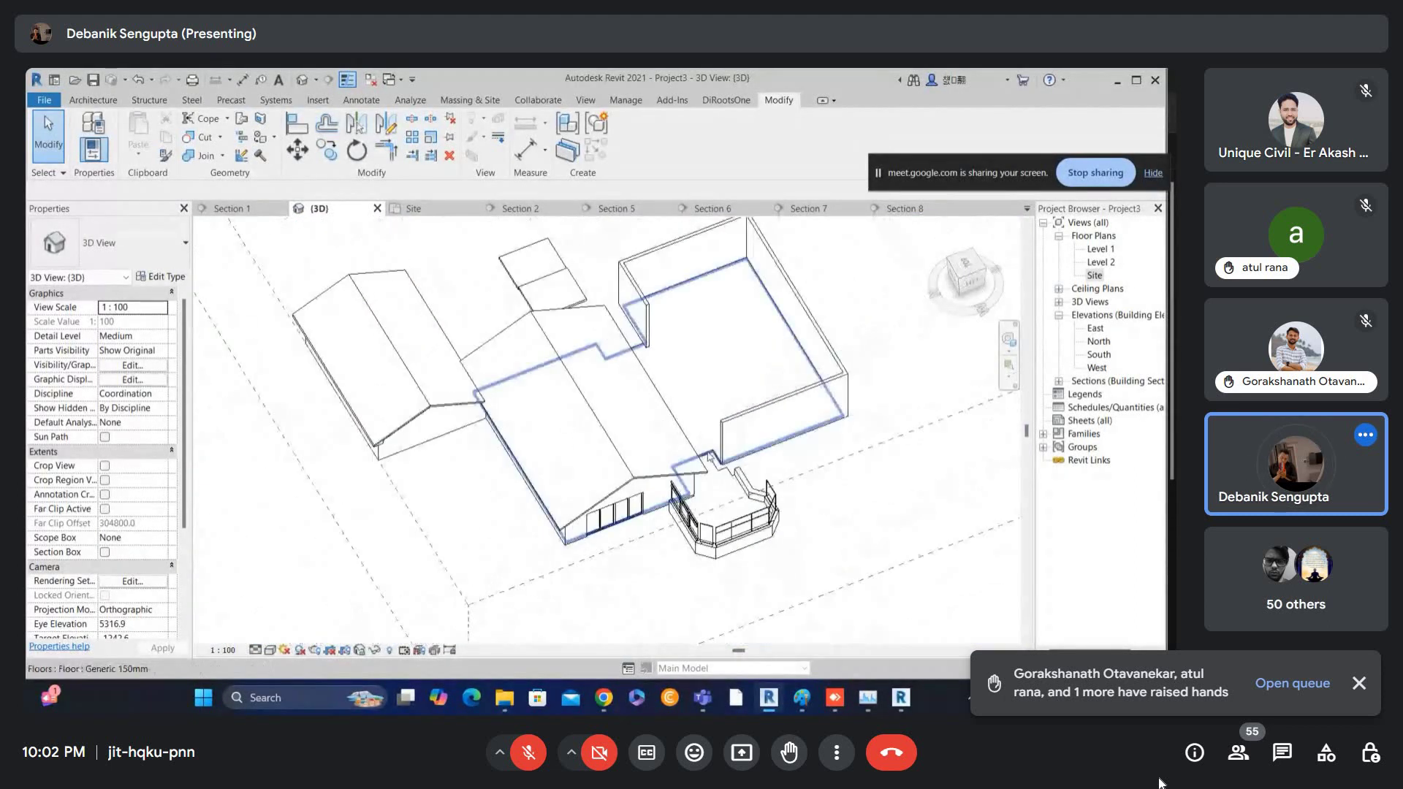
scroll(692, 422, "up", 3)
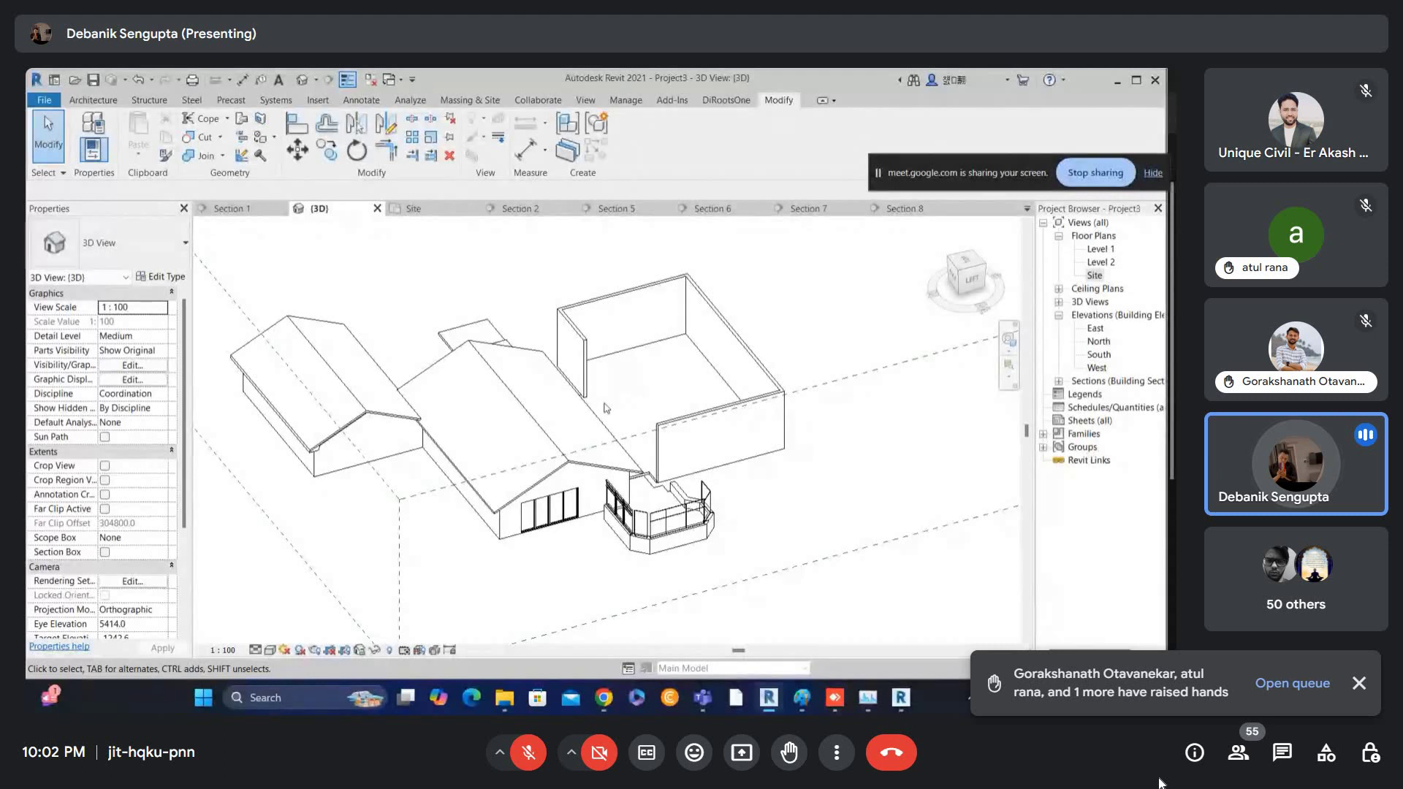
scroll(607, 405, "down", 3)
double_click(1094, 275)
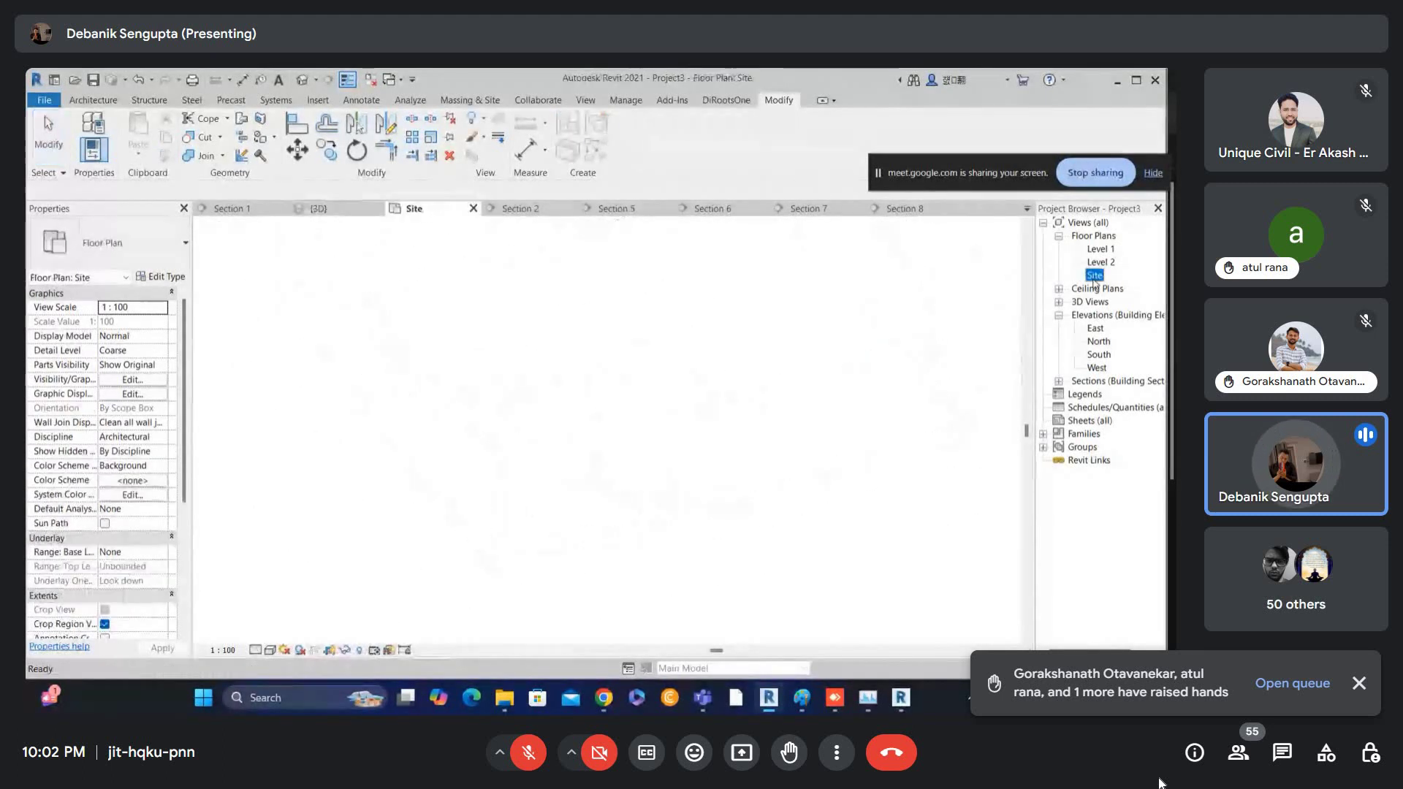
middle_click_drag(604, 423, 670, 423)
scroll(722, 411, "up", 2)
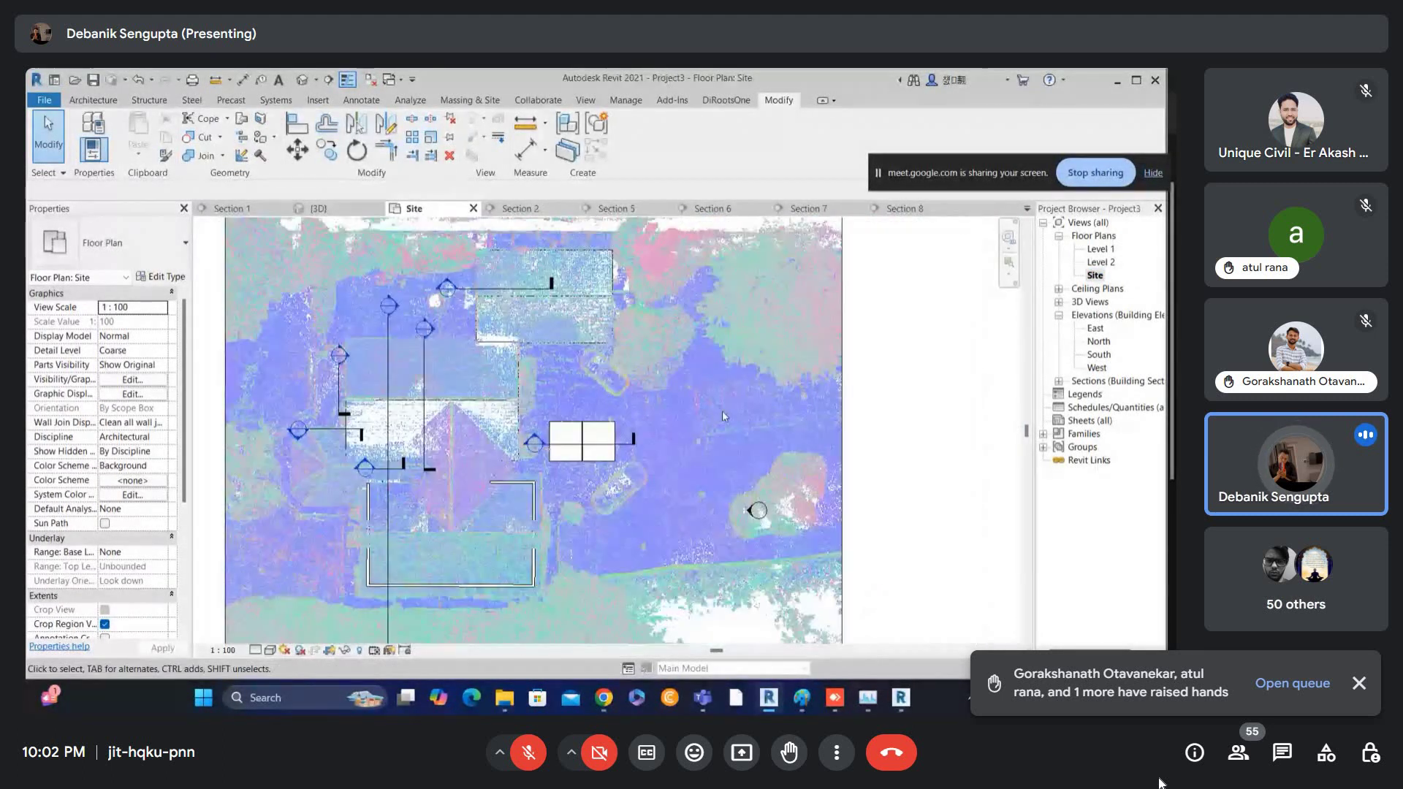
right_click(722, 411)
left_click(730, 409)
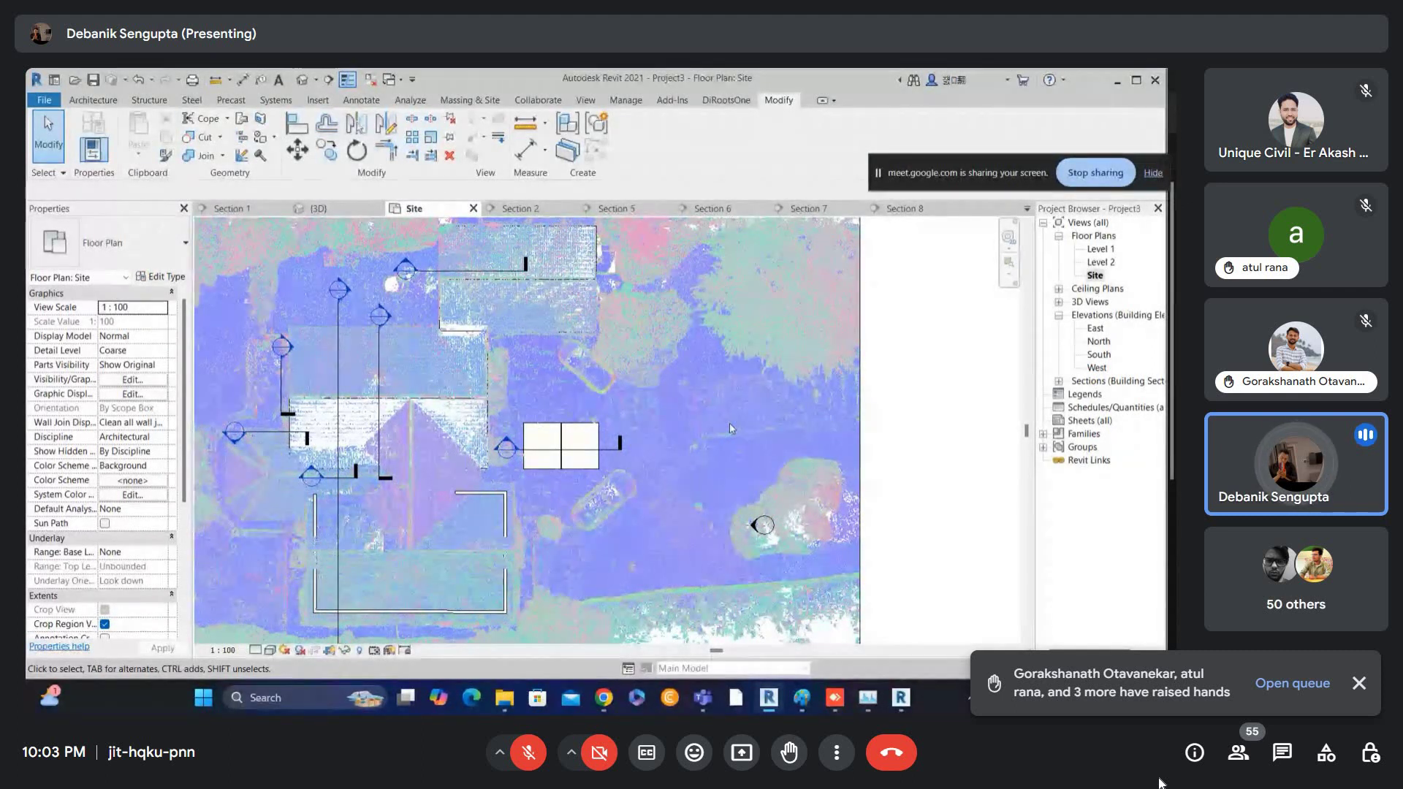
- Reduce Section 7's far clip offset to about 186.7 so its depth ends just past the scanned chimney
scroll(515, 405, "up", 2)
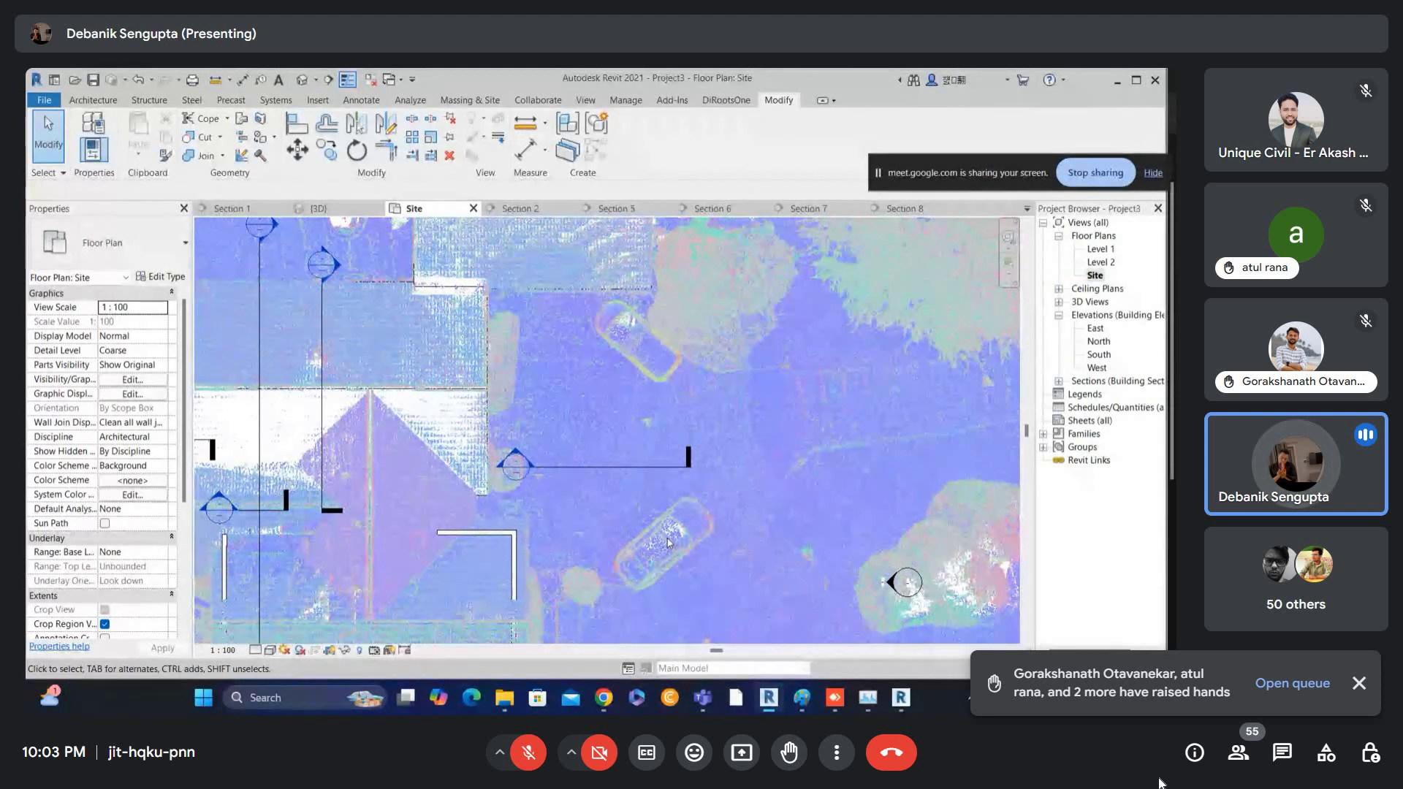
scroll(478, 385, "up", 6)
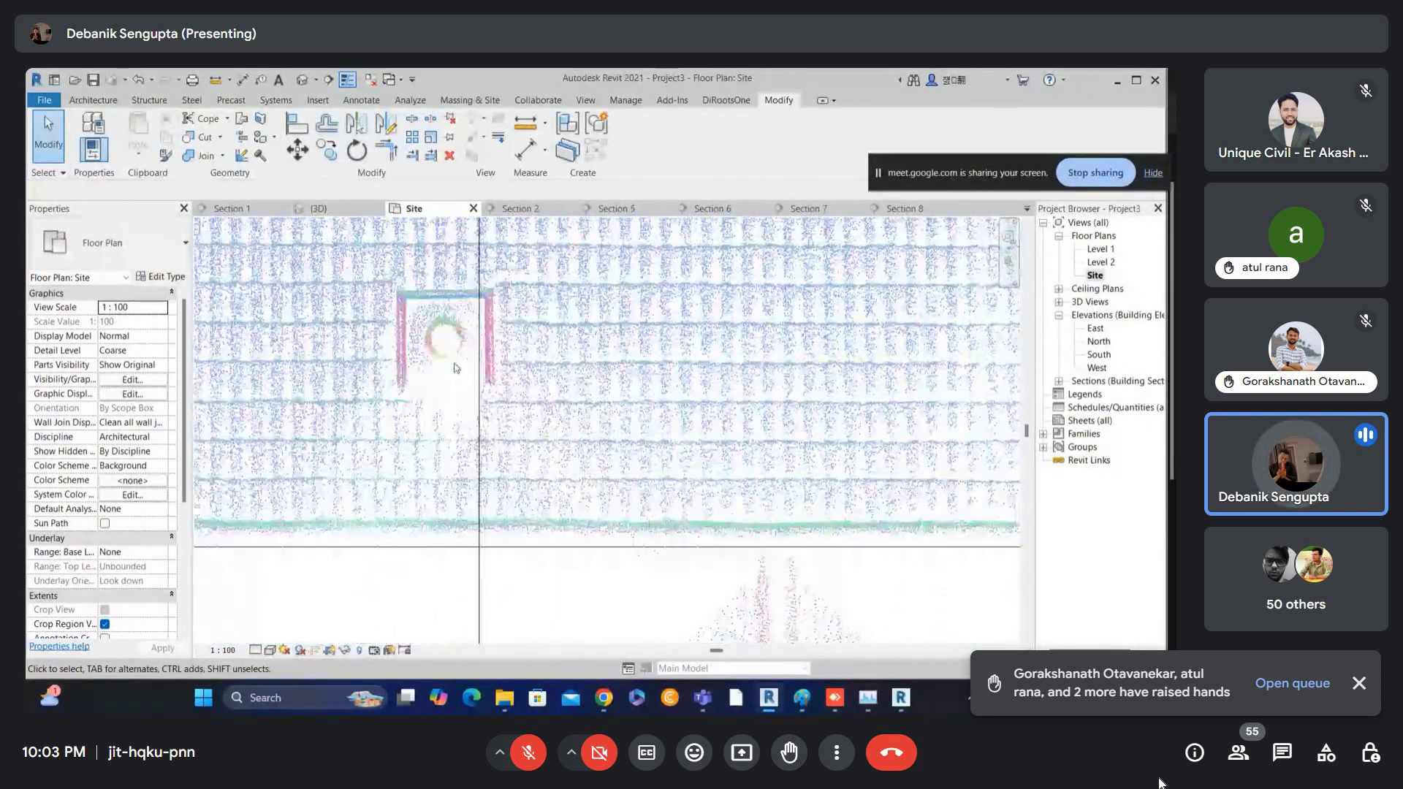
scroll(479, 385, "down", 2)
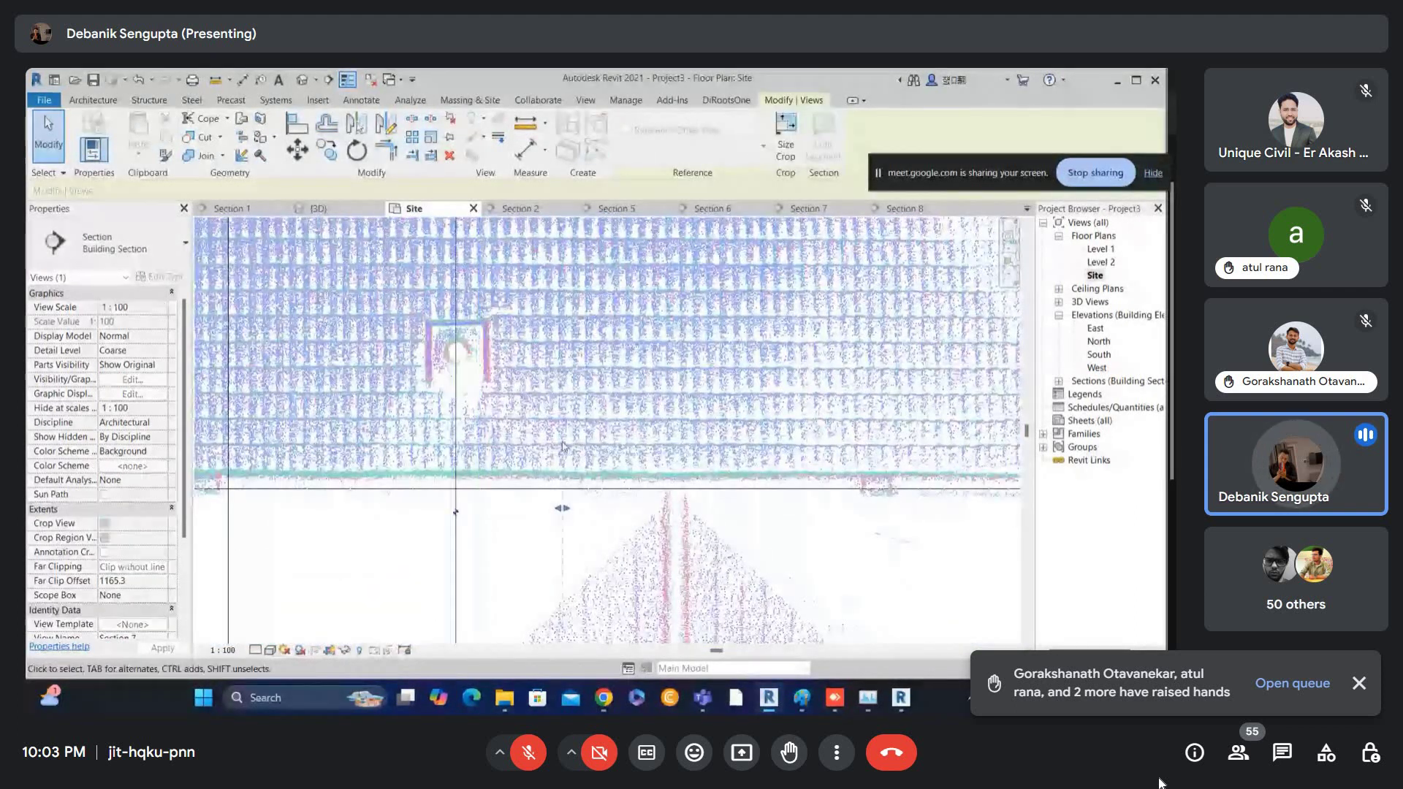
left_click(559, 497)
left_click_drag(546, 501, 487, 515)
scroll(486, 504, "down", 3)
- Open Section 7 and examine the scanned chimney's profile above the roof slope
double_click(501, 263)
scroll(501, 380, "down", 1)
middle_click_drag(335, 272, 396, 332)
scroll(396, 333, "up", 3)
scroll(464, 358, "up", 4)
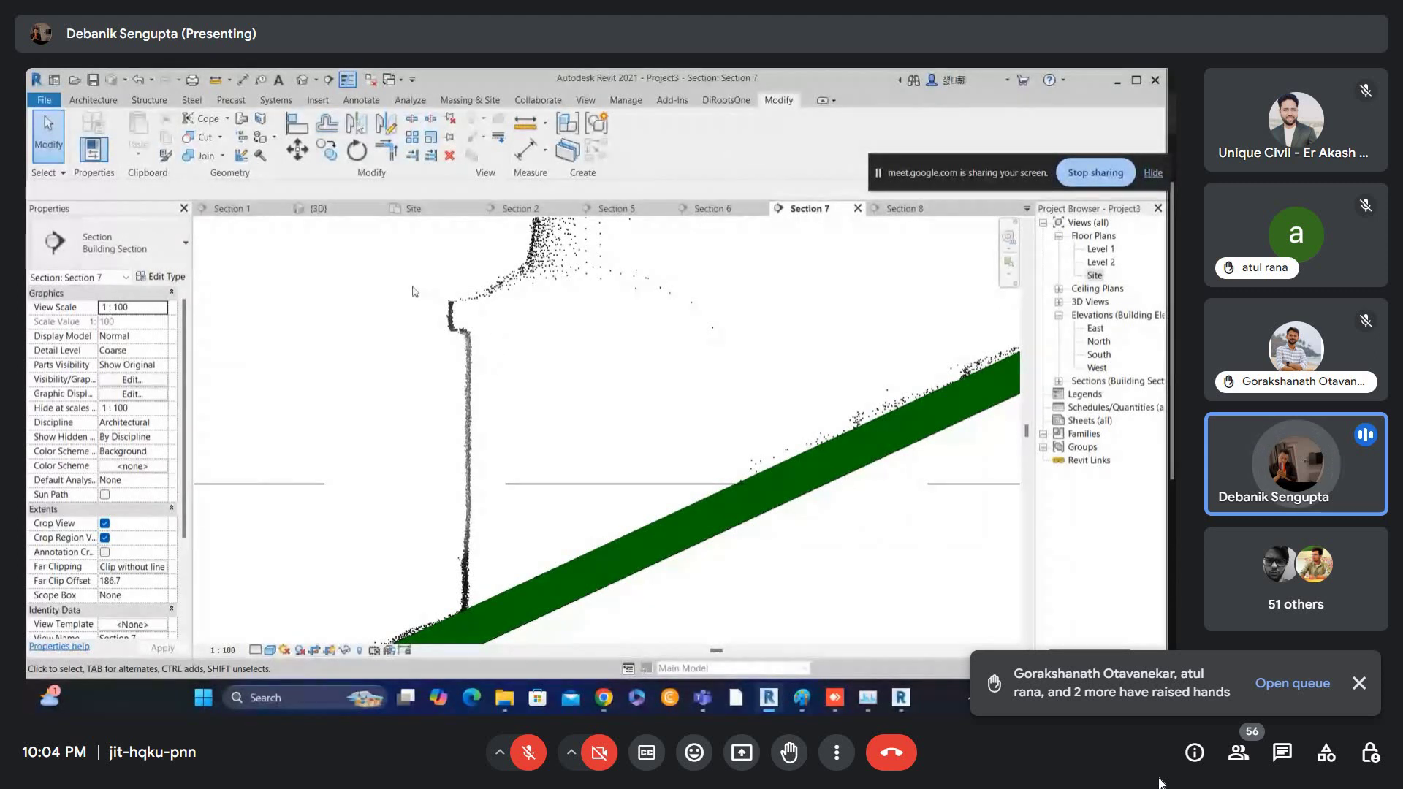
- Return to the Site floor plan and start placing walls at the scanned chimney on the larger gable roof
left_click(302, 79)
scroll(515, 373, "down", 2)
scroll(515, 373, "up", 3)
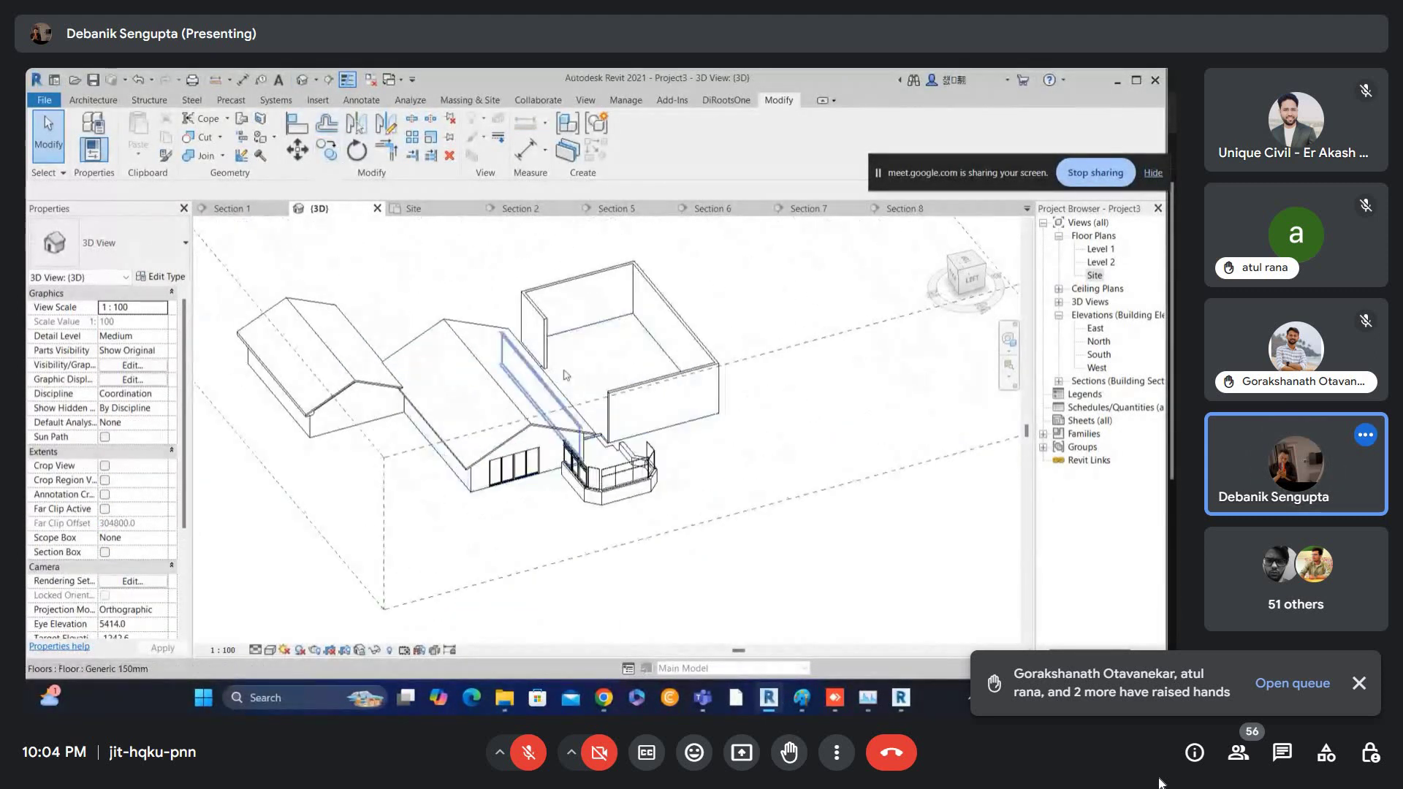
double_click(1094, 276)
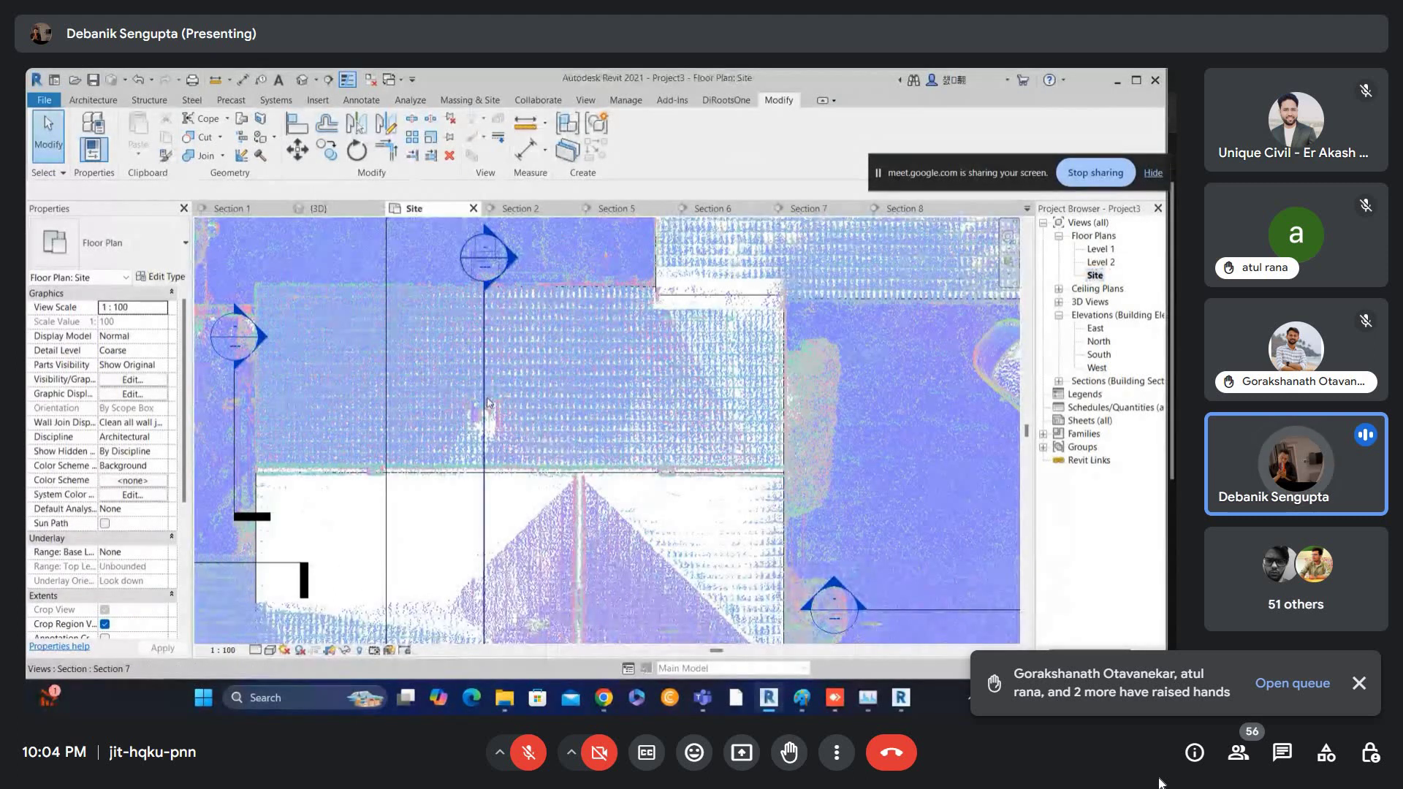
scroll(492, 410, "up", 3)
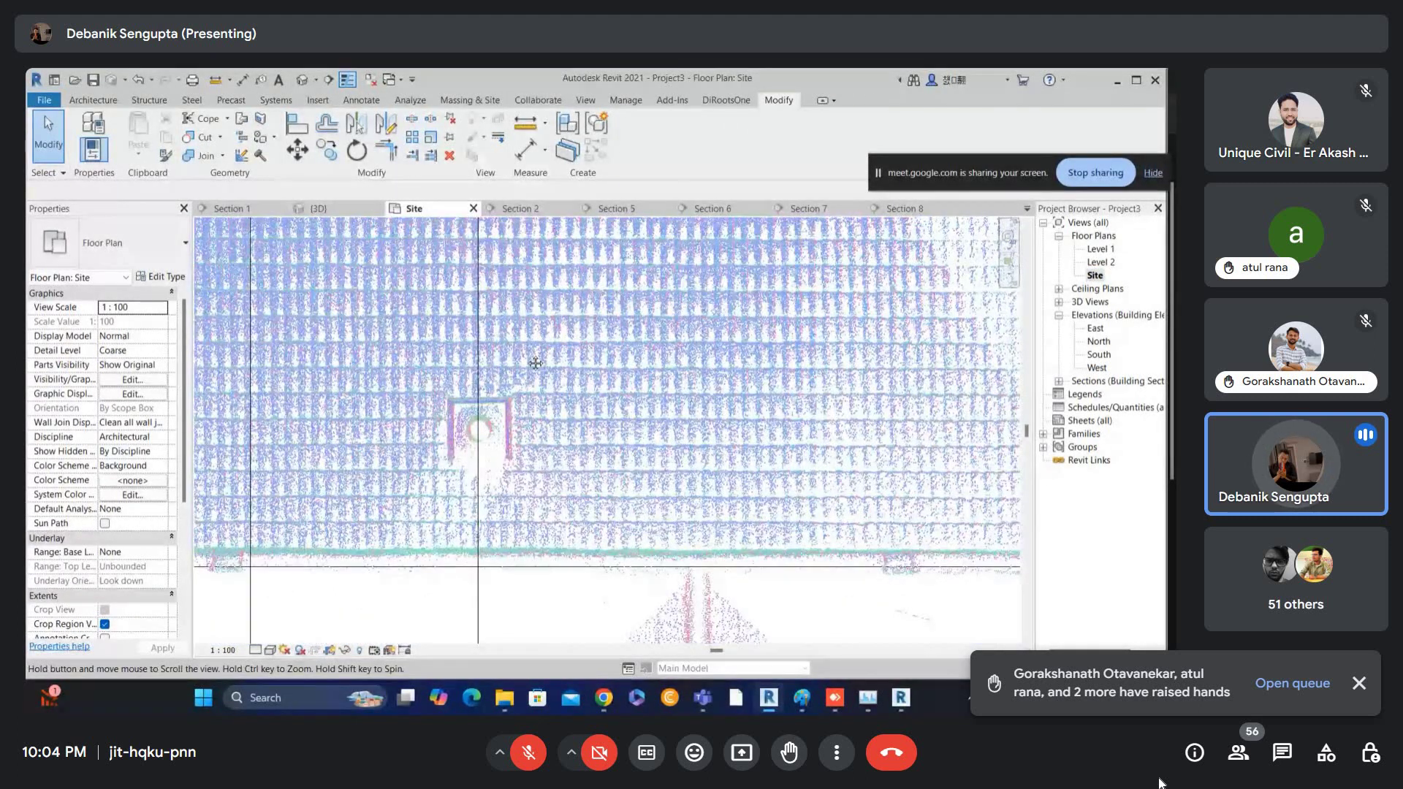
middle_click_drag(535, 364, 562, 314)
key("w")
key("a")
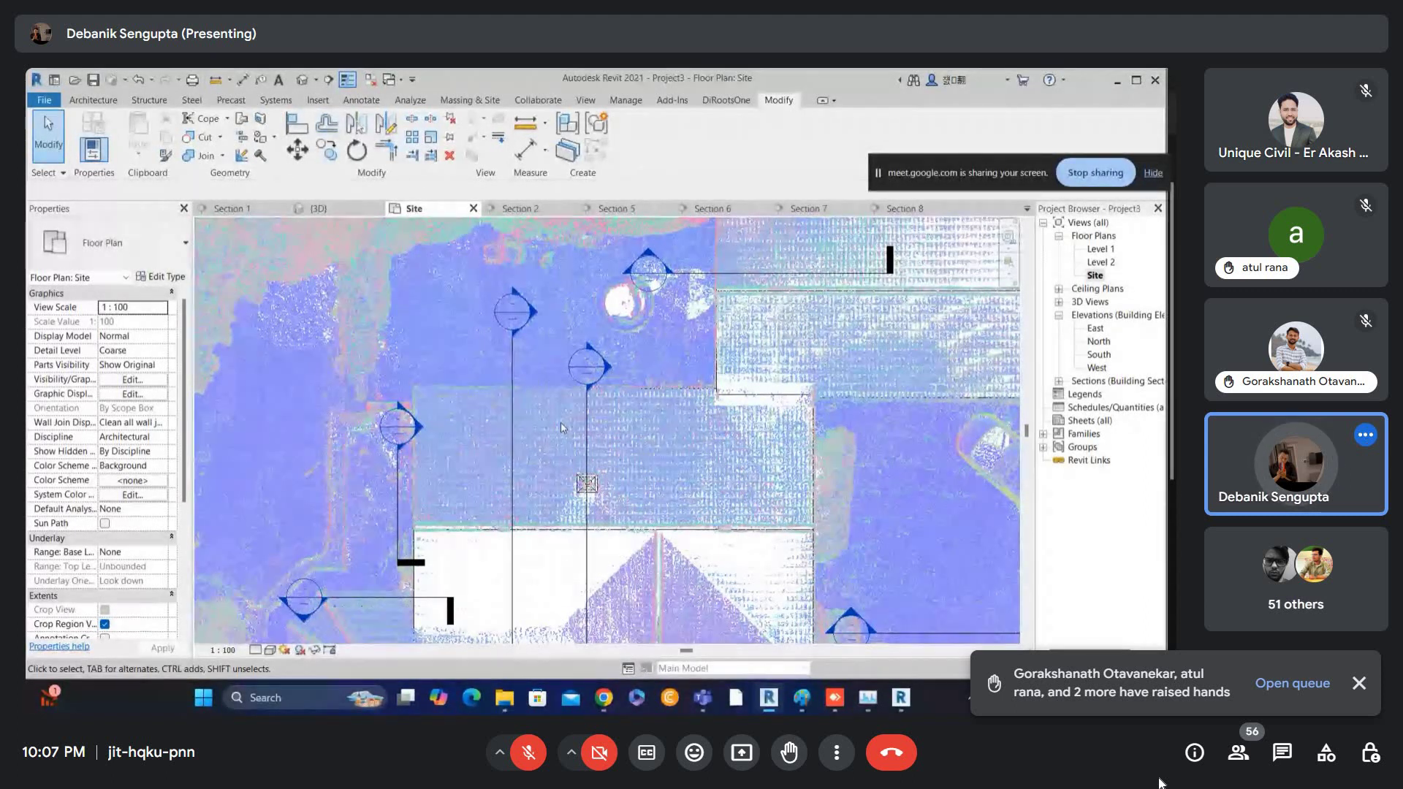
- Move the Section 1 line slightly away from the chimney in the Site plan and open its section view
left_click(515, 363)
left_click_drag(515, 363, 503, 455)
scroll(504, 453, "down", 3)
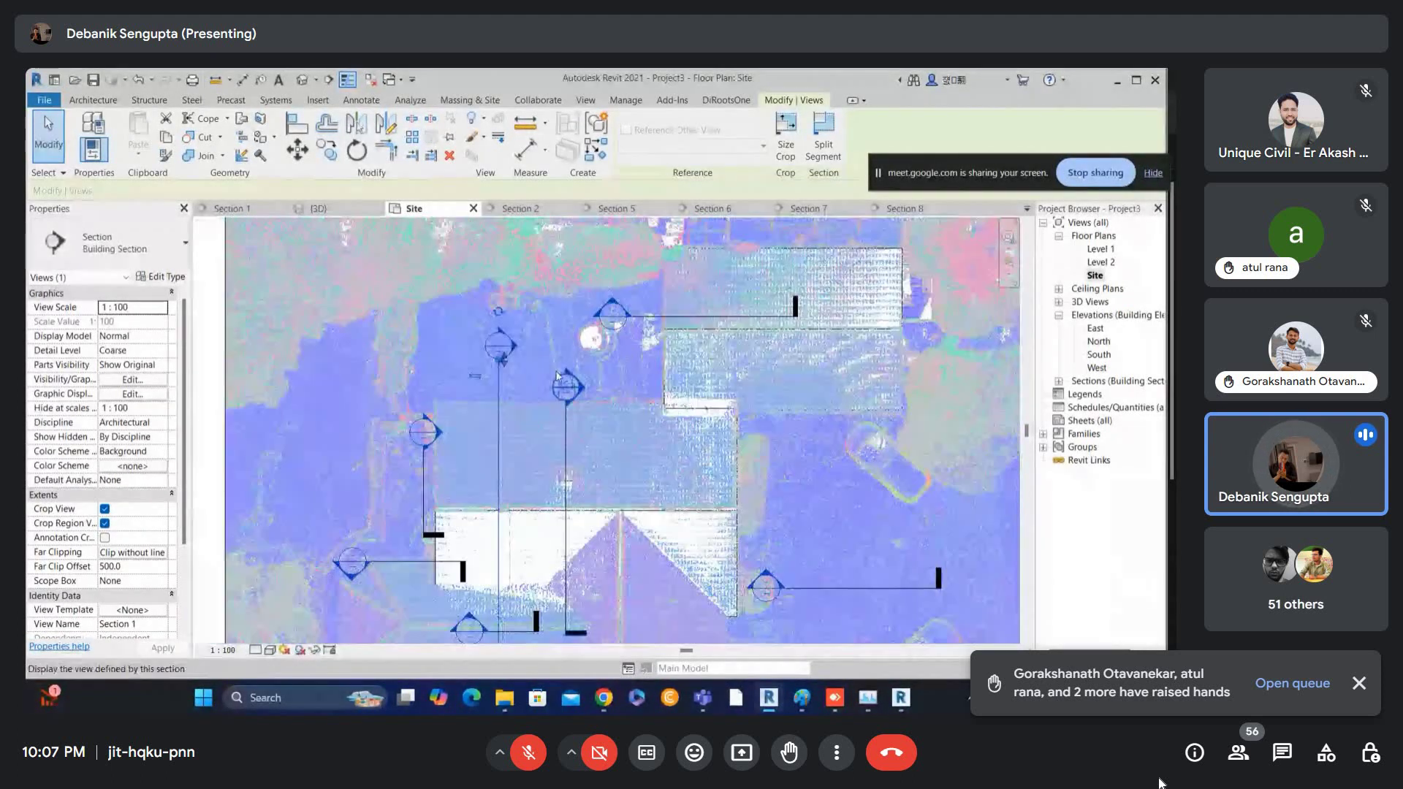
key("Escape")
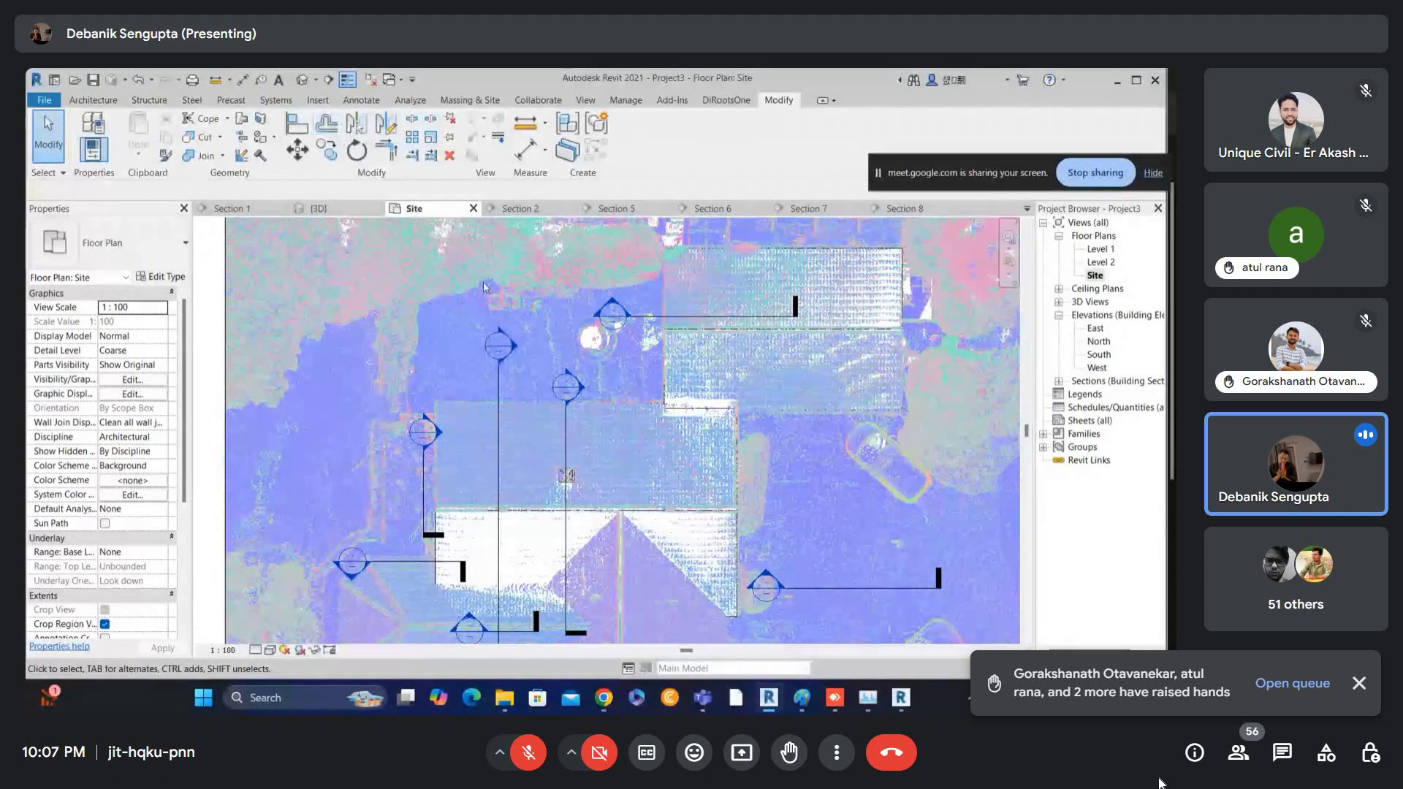
double_click(503, 348)
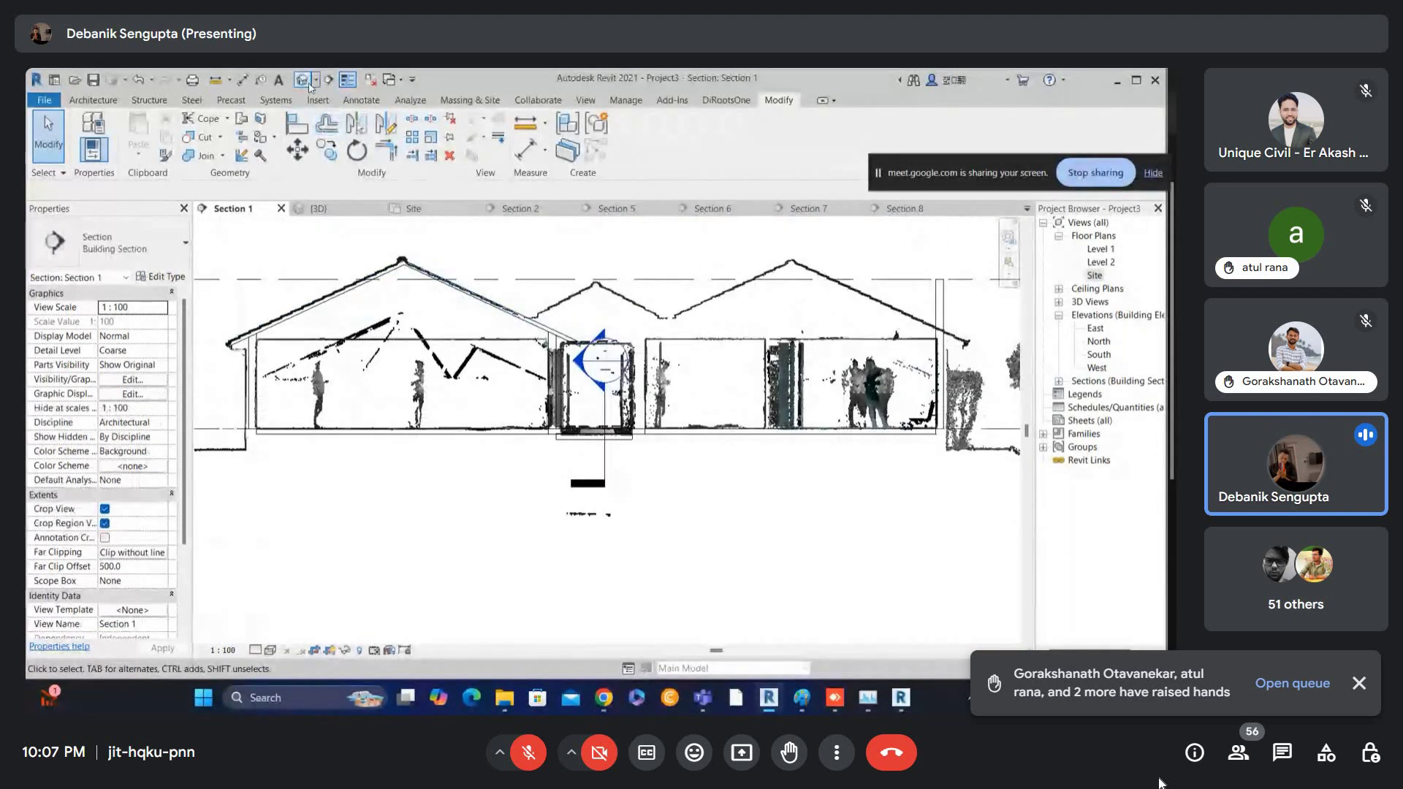
- Examine the two modelled gable roofs, the chimney and the scanned roofs around them in the 3D view
left_click(305, 81)
scroll(538, 360, "down", 1)
middle_click_drag(537, 359, 521, 476, "shift")
scroll(515, 418, "up", 1)
left_click(529, 397)
scroll(462, 344, "up", 1)
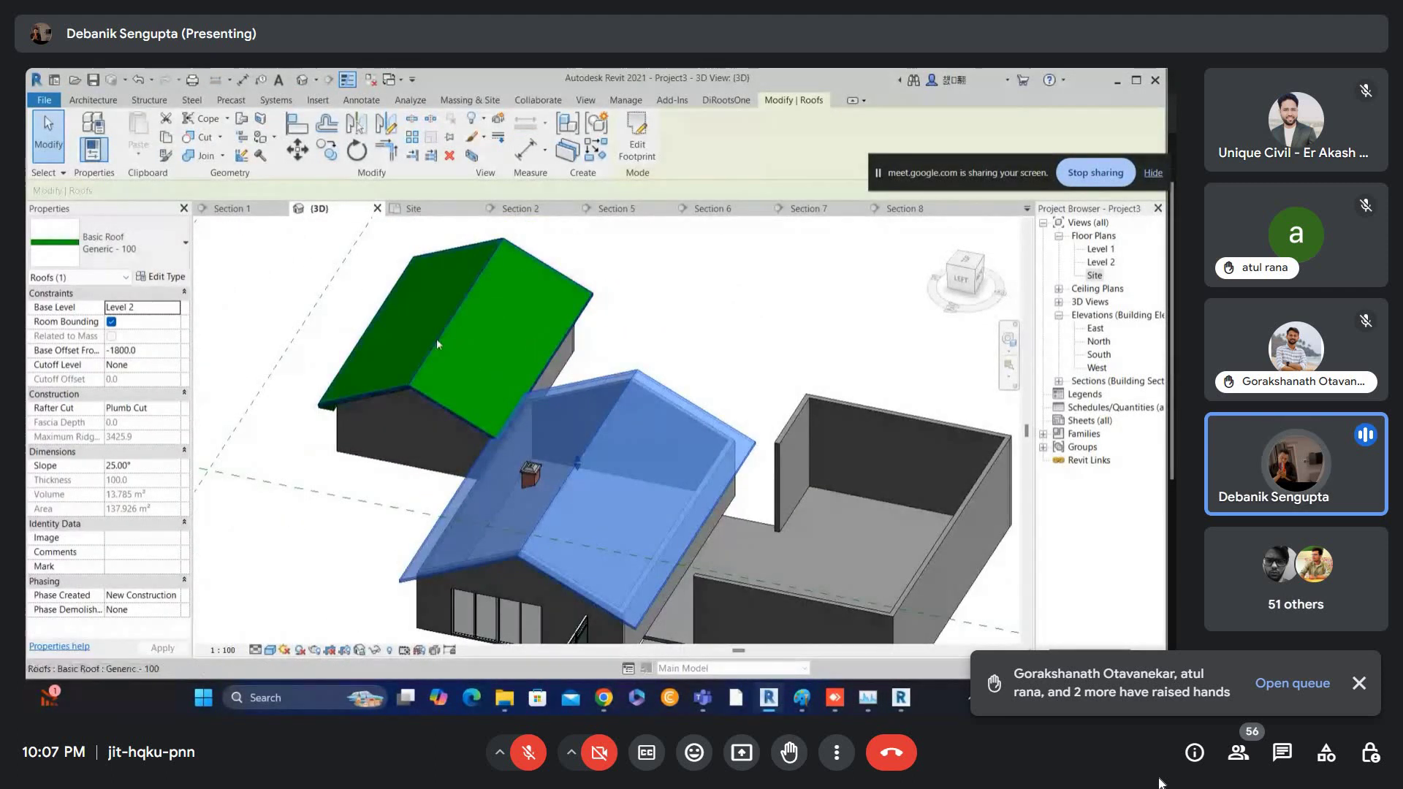
left_click(437, 339)
middle_click_drag(448, 341, 451, 388)
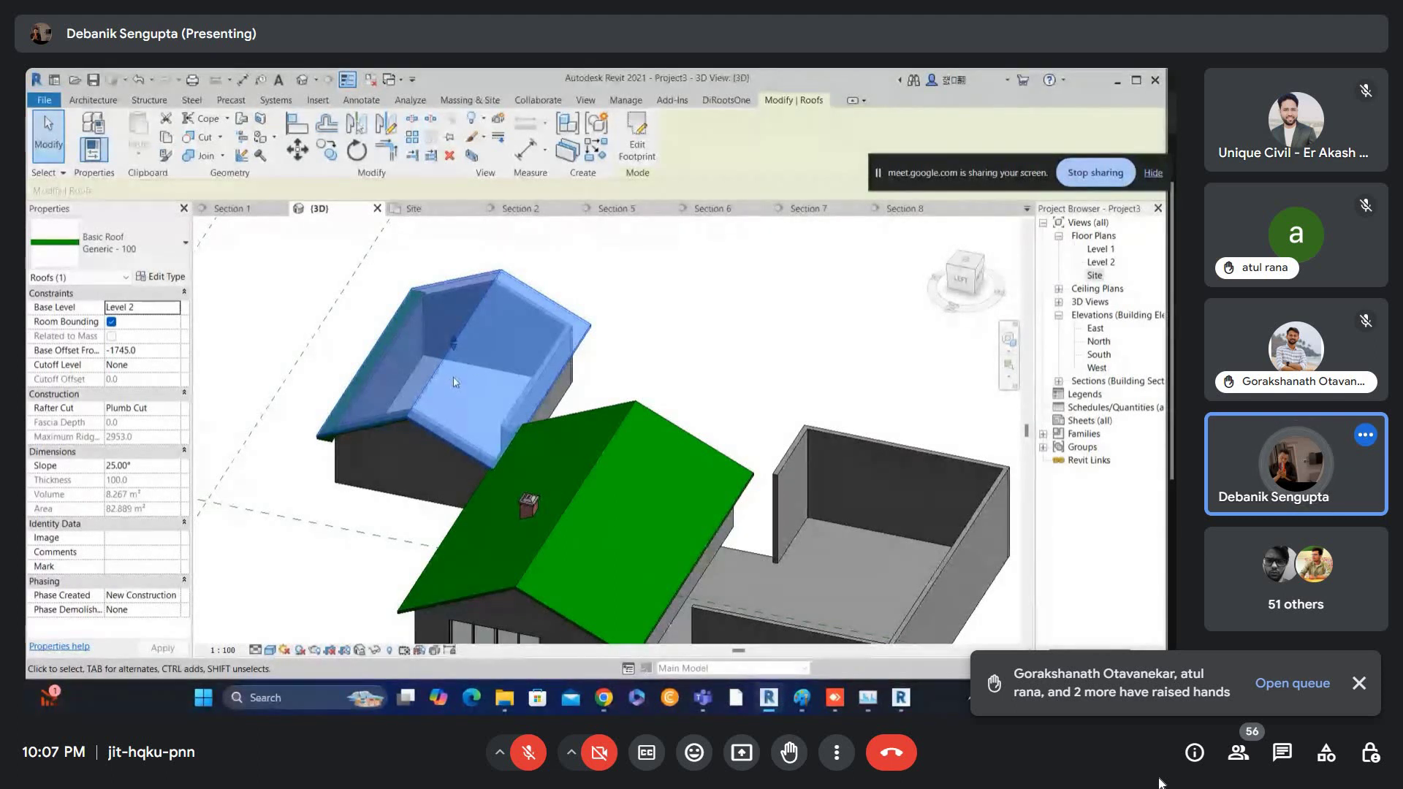
scroll(451, 388, "down", 3)
scroll(541, 503, "up", 3)
mouse_move(541, 503)
middle_mouse_down("shift")
mouse_move(629, 506)
mouse_move(596, 522)
middle_mouse_up("shift")
scroll(595, 522, "up", 3)
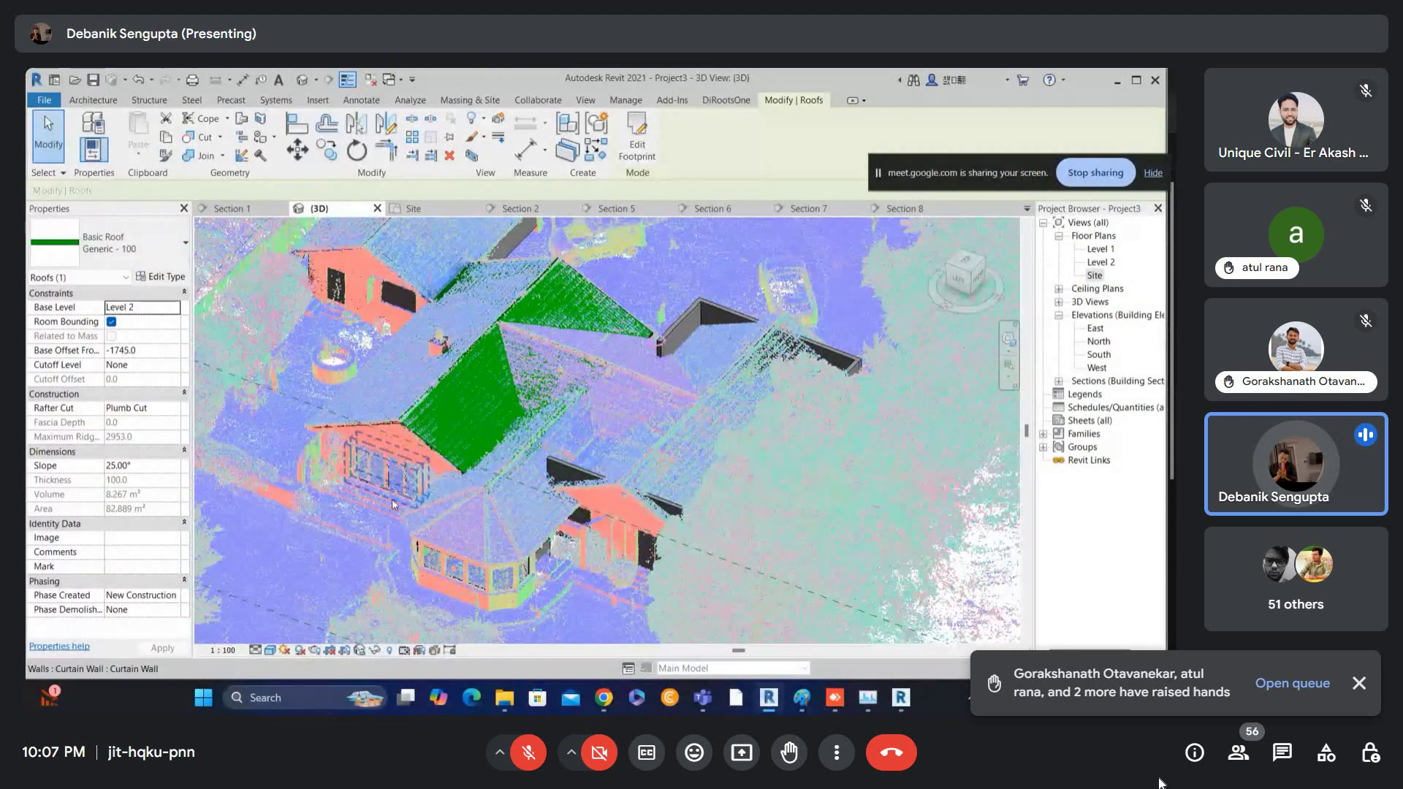
- Open the Site floor plan and hide the point cloud so only the modelled elements show
left_click(1095, 275)
double_click(1096, 275)
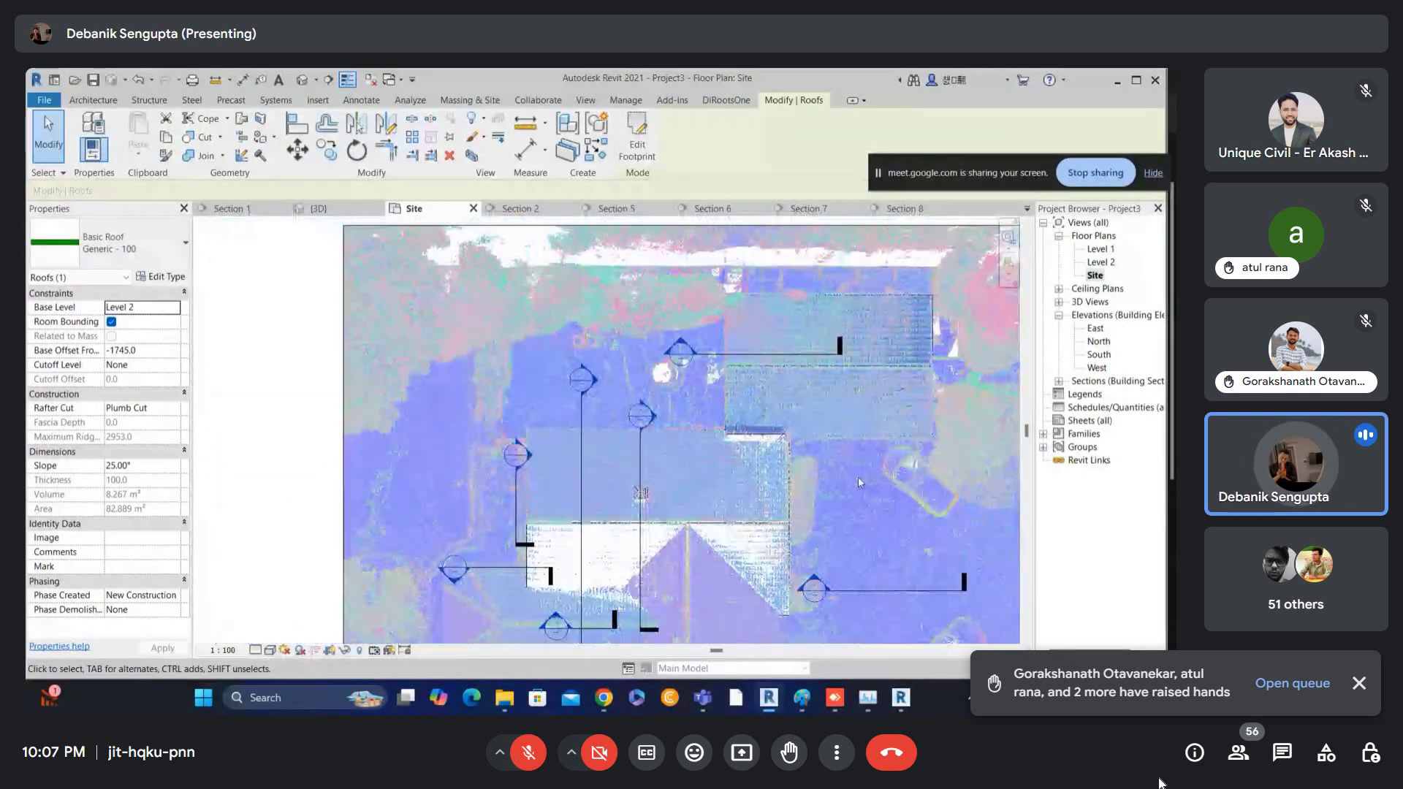
middle_click_drag(707, 475, 603, 421)
scroll(605, 419, "down", 1)
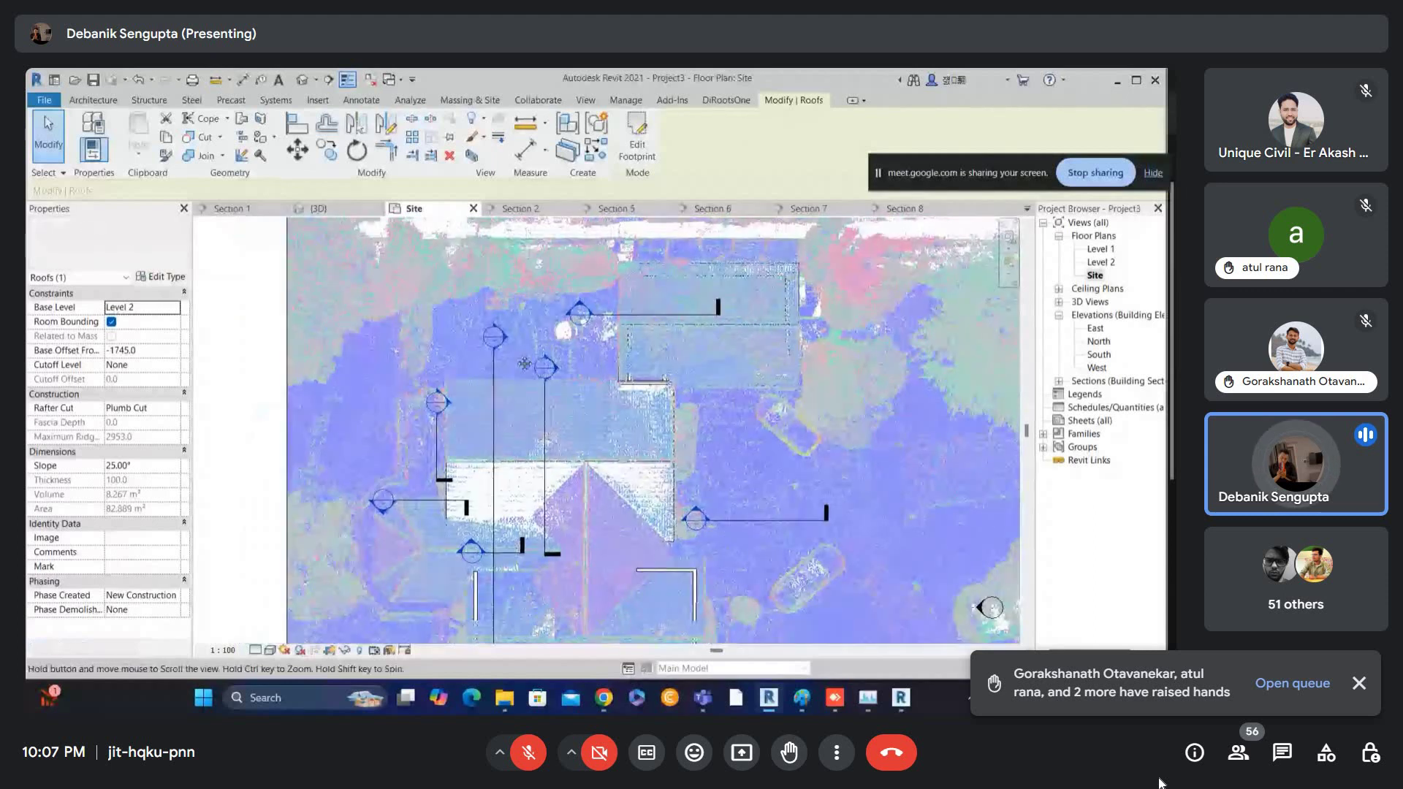
middle_click_drag(773, 447, 683, 405)
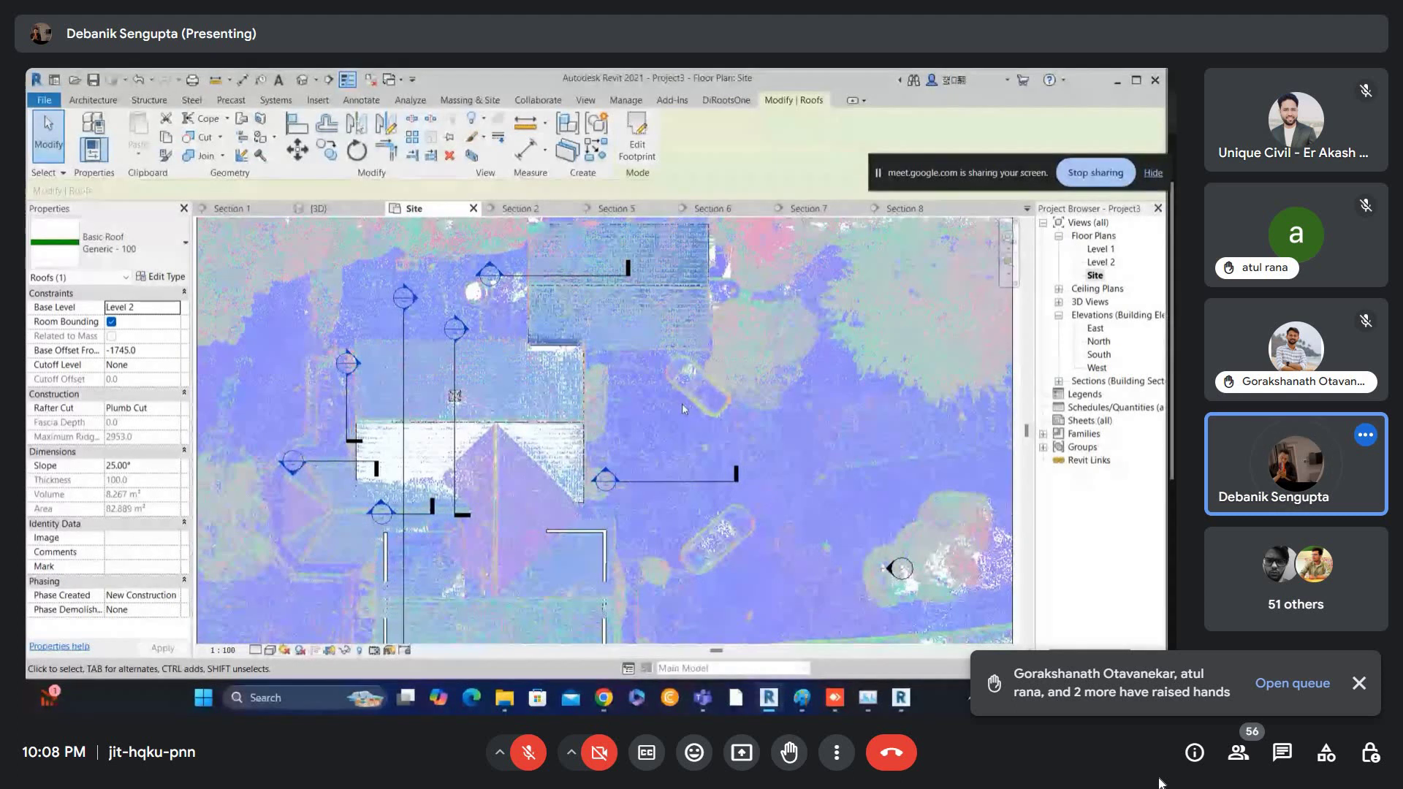
scroll(673, 402, "down", 1)
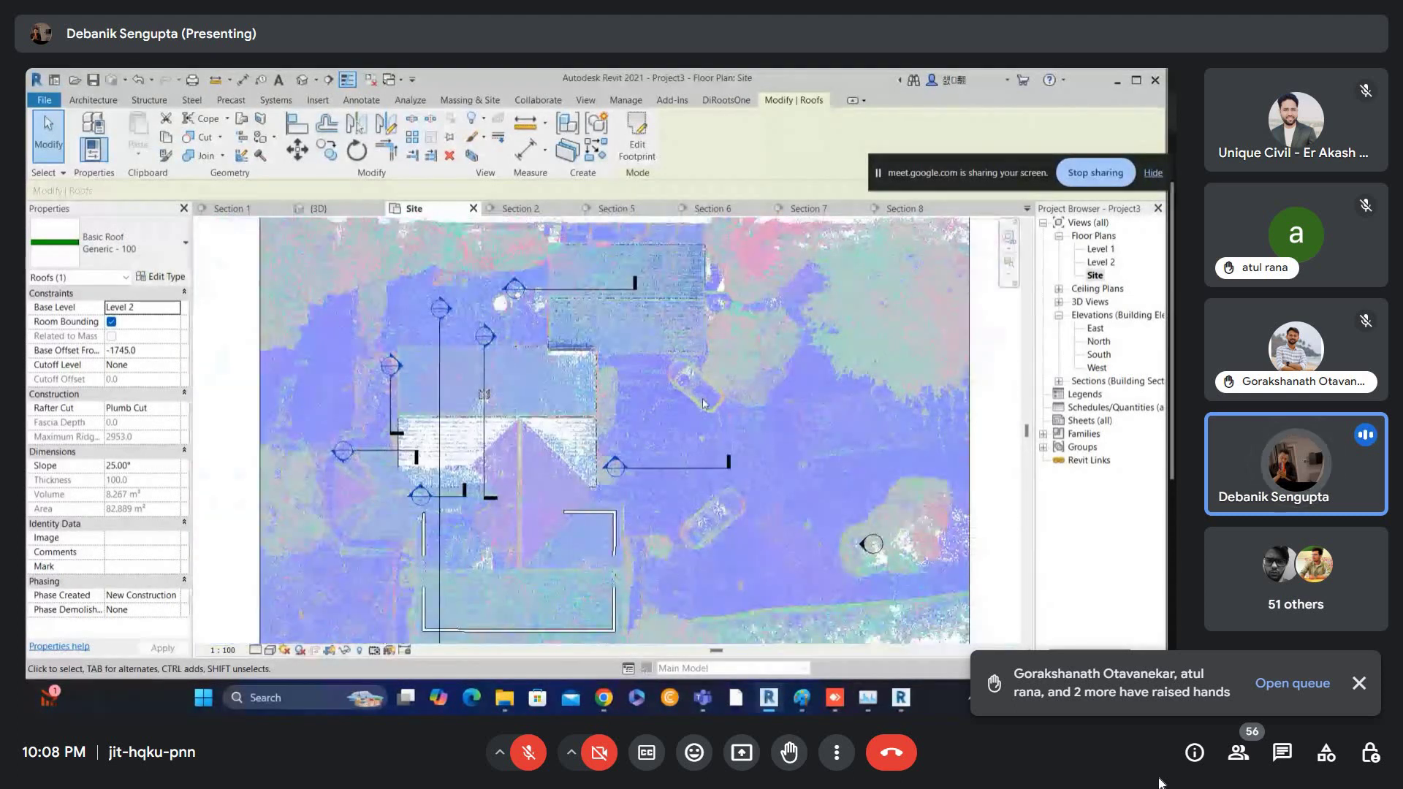
right_click(731, 391)
left_click(770, 369)
scroll(552, 417, "up", 1)
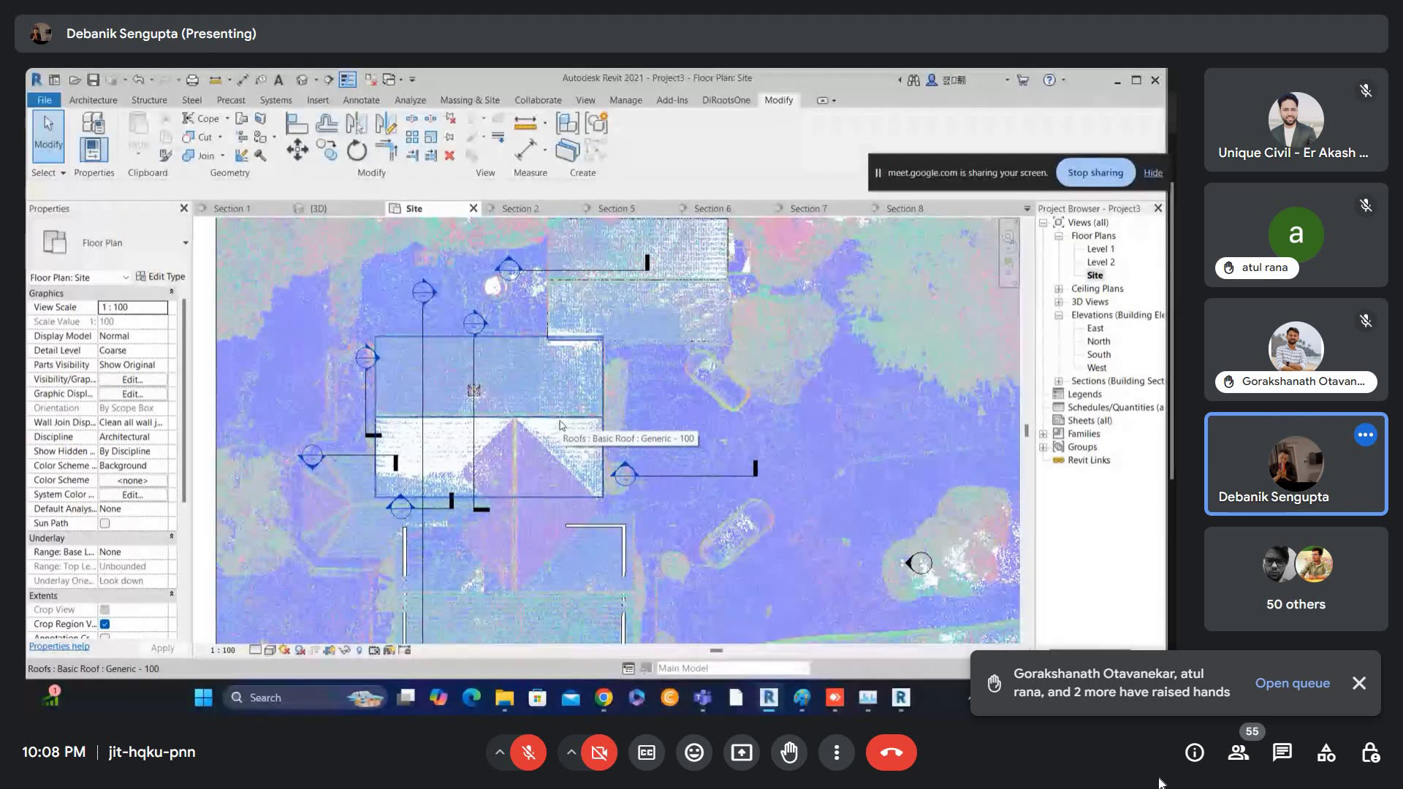
left_click(560, 420)
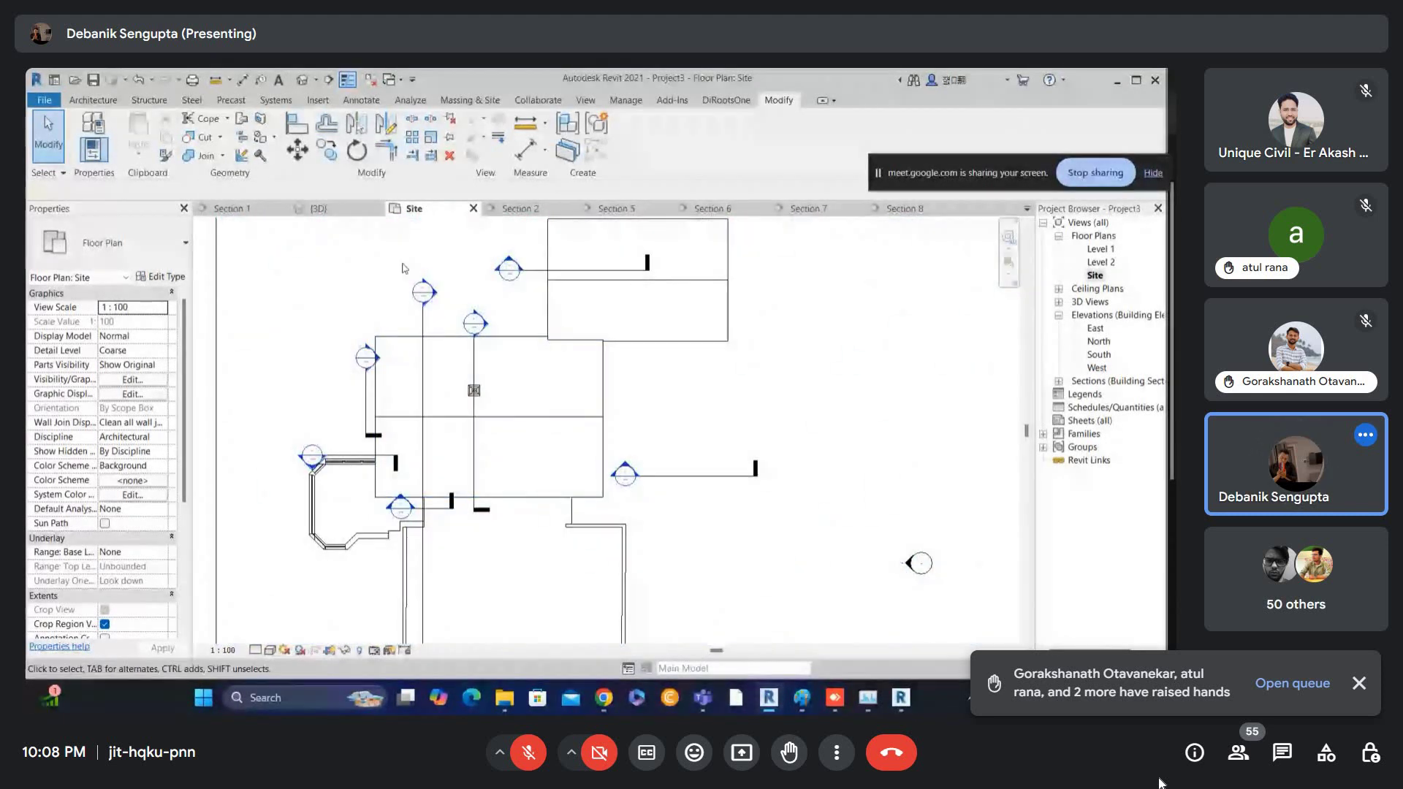
- Start a toposurface and place a vertical column of six points at elevation 0.0 on the open ground east of the buildings
left_click(469, 103)
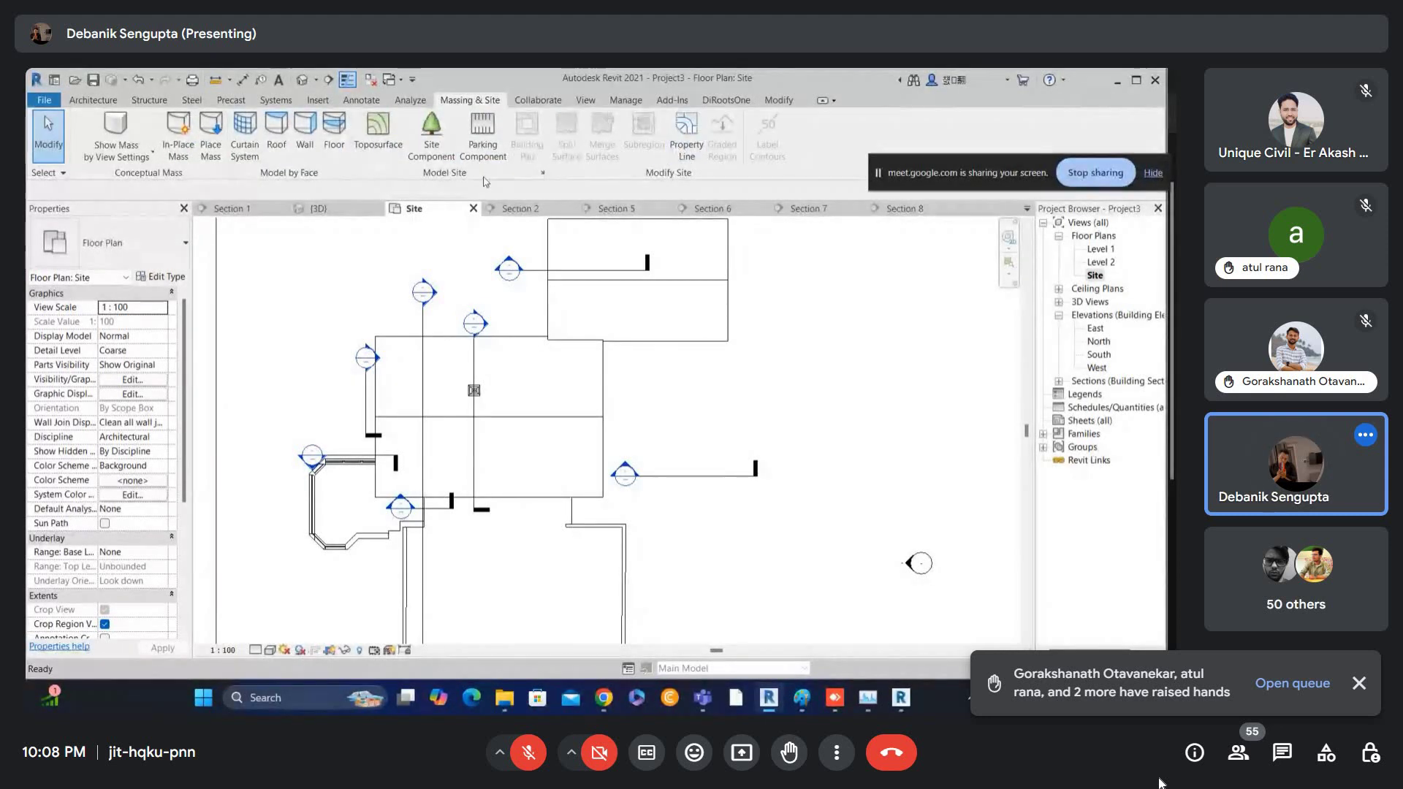
left_click(378, 132)
middle_click_drag(770, 425, 624, 268)
scroll(611, 254, "up", 3)
left_click(554, 304)
left_click(555, 369)
left_click(553, 425)
left_click(554, 476)
left_click(554, 521)
left_click(558, 564)
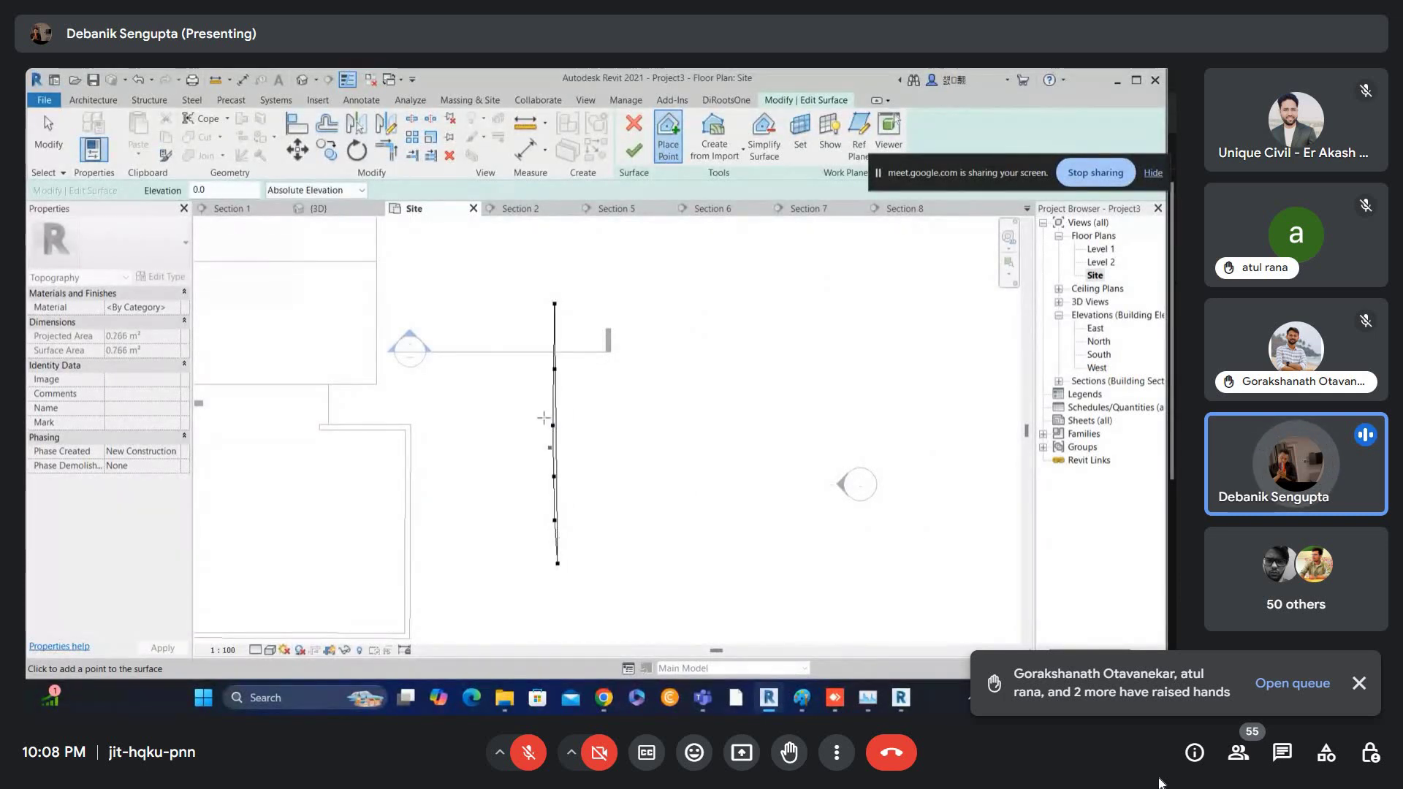
- Copy the upper five surface points a short distance to the right to form a second column
key("Escape")
left_click_drag(613, 590, 615, 614)
left_click_drag(581, 533, 630, 538)
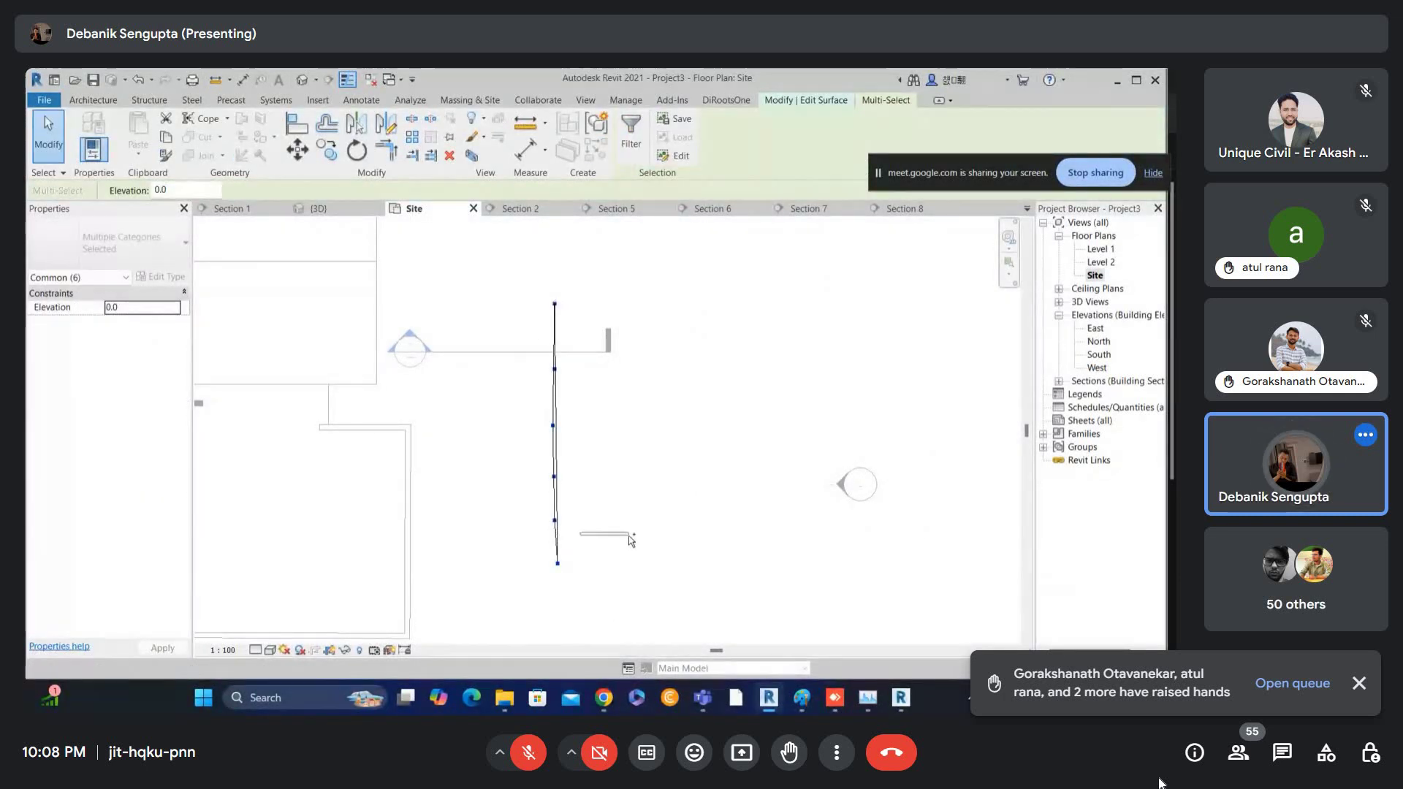
left_click_drag(529, 245, 595, 557)
key("c")
key("o")
left_click(579, 554)
left_click(621, 559)
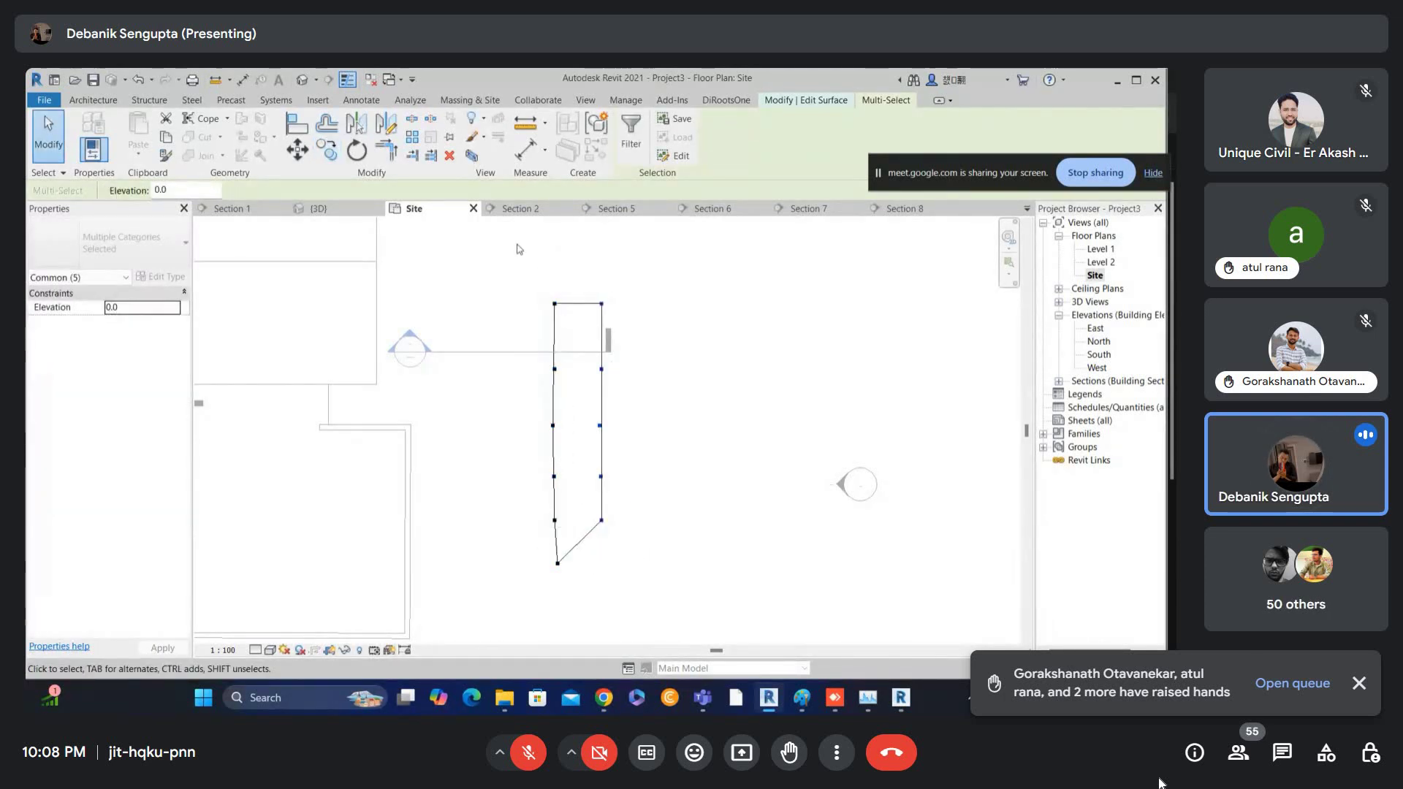
- Copy both columns of surface points about 2600 mm to the right
key("c")
key("o")
left_click(614, 563)
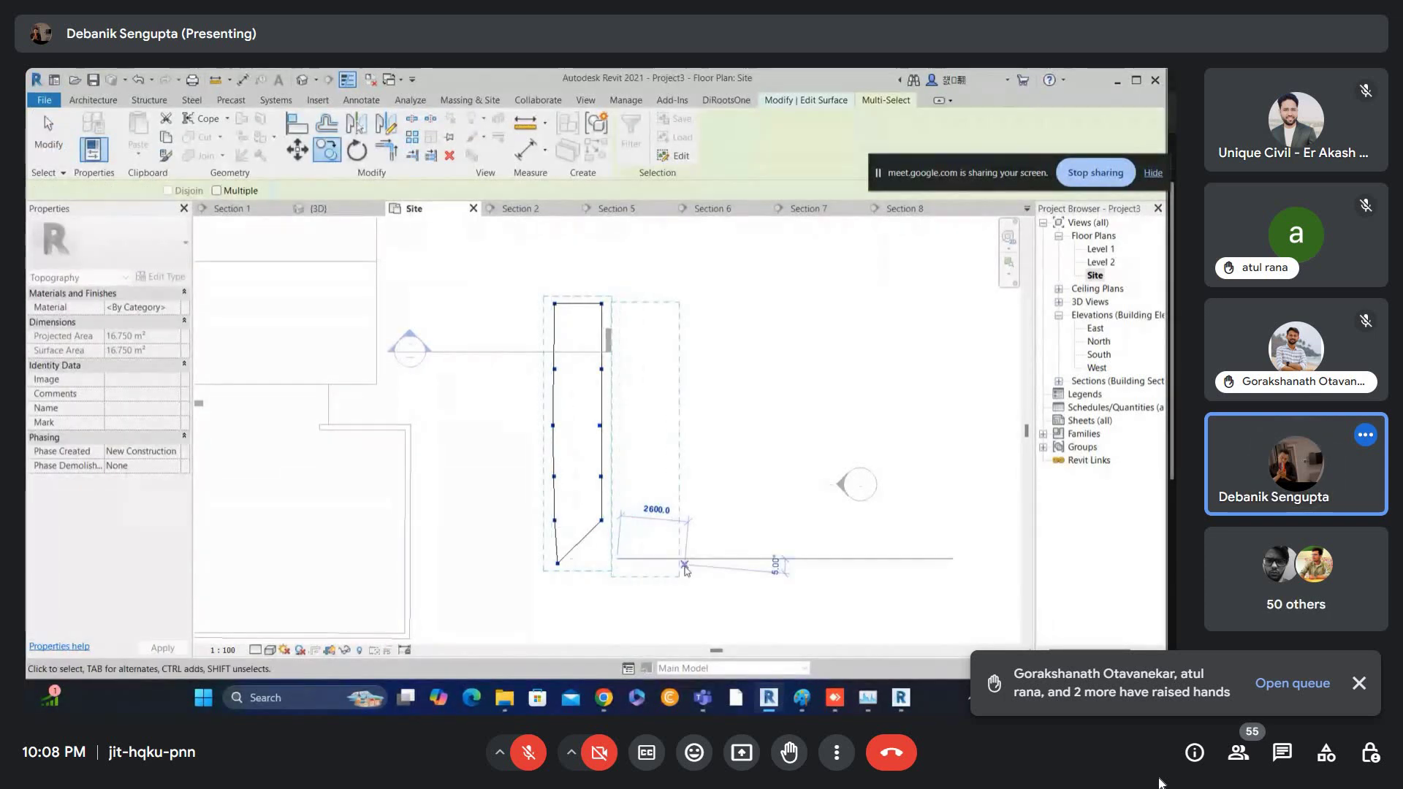
left_click(682, 568)
- Copy all surface points except the rightmost column farther right to widen the grid, and finish the toposurface
left_click_drag(517, 260, 636, 632)
key("c")
key("o")
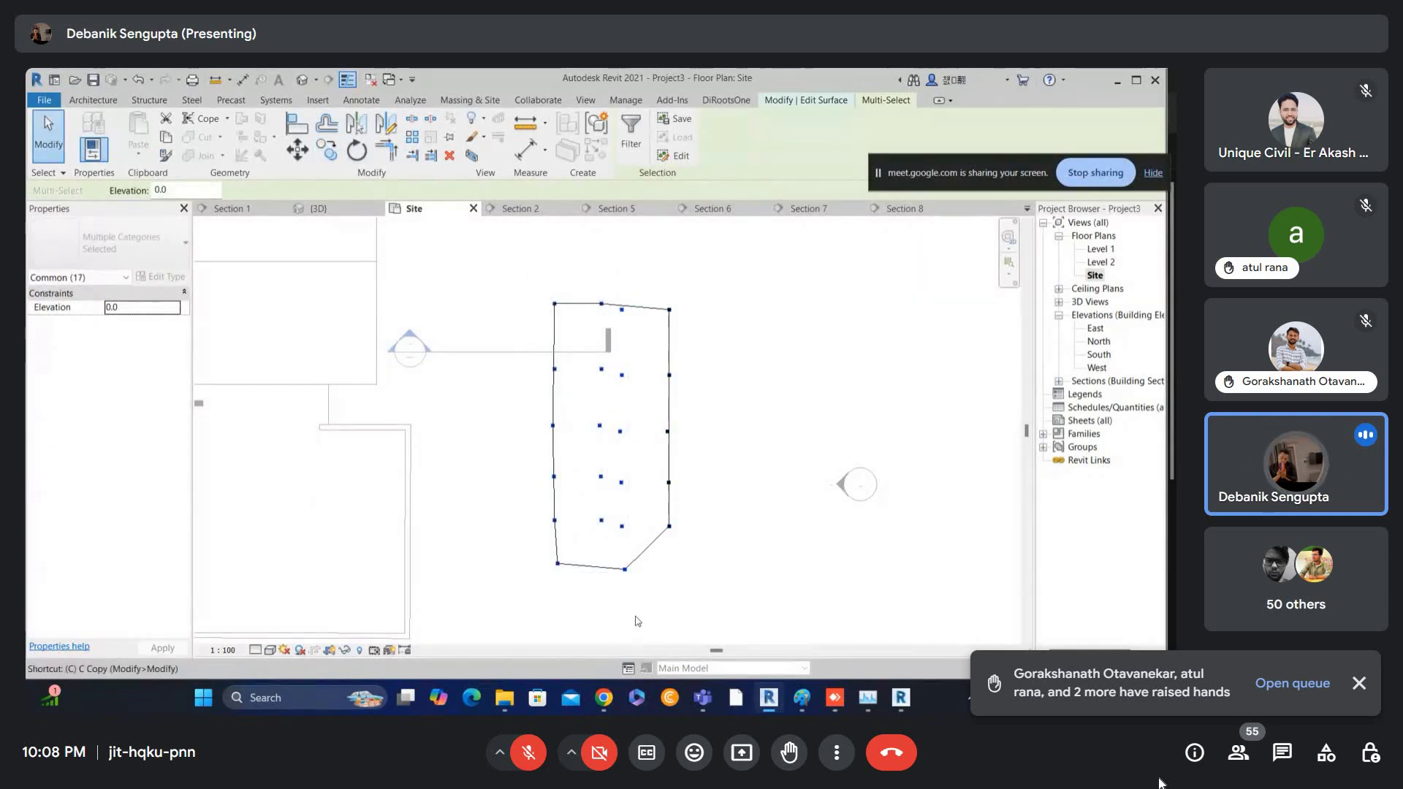
left_click(638, 570)
left_click(760, 567)
scroll(760, 567, "down", 3)
key("Escape")
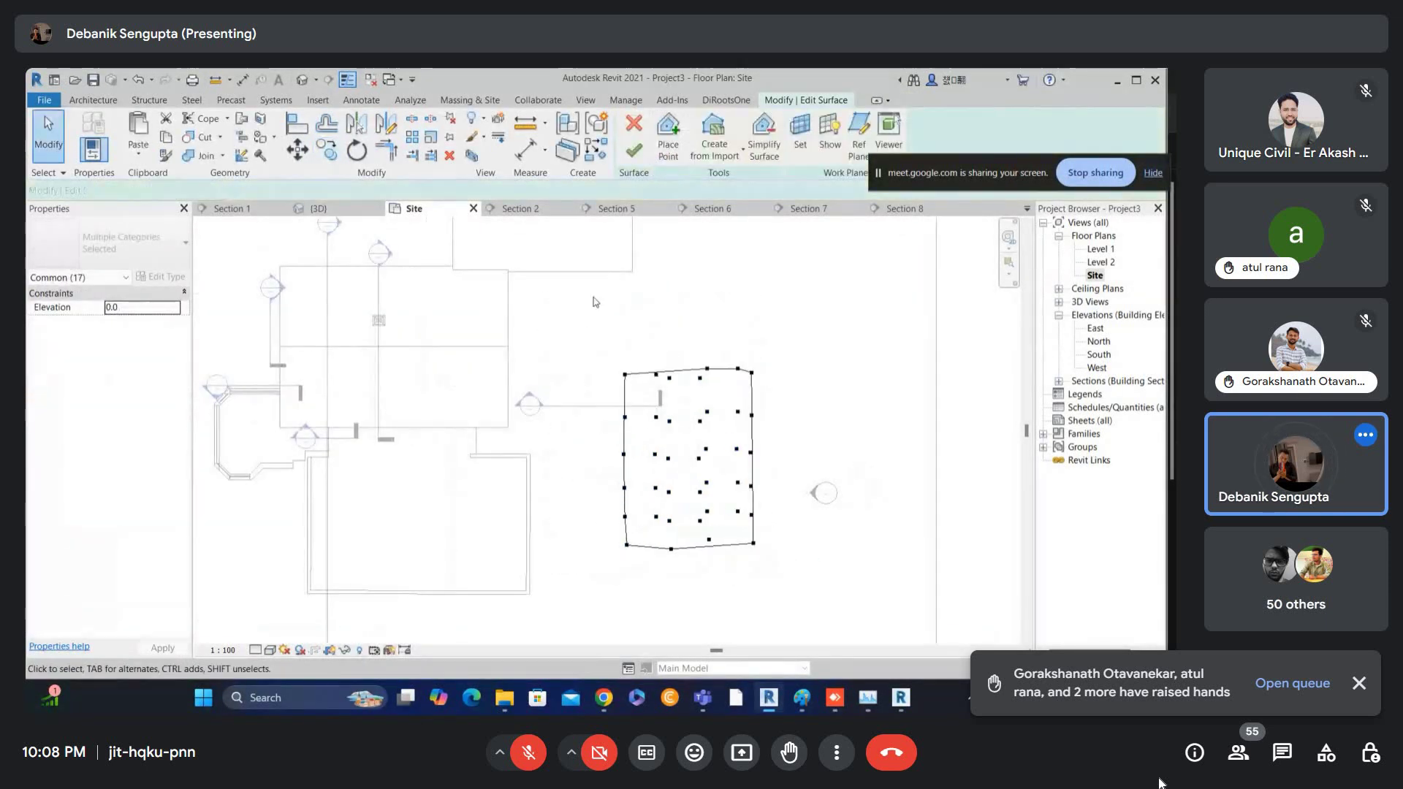
left_click(633, 150)
scroll(757, 362, "down", 2)
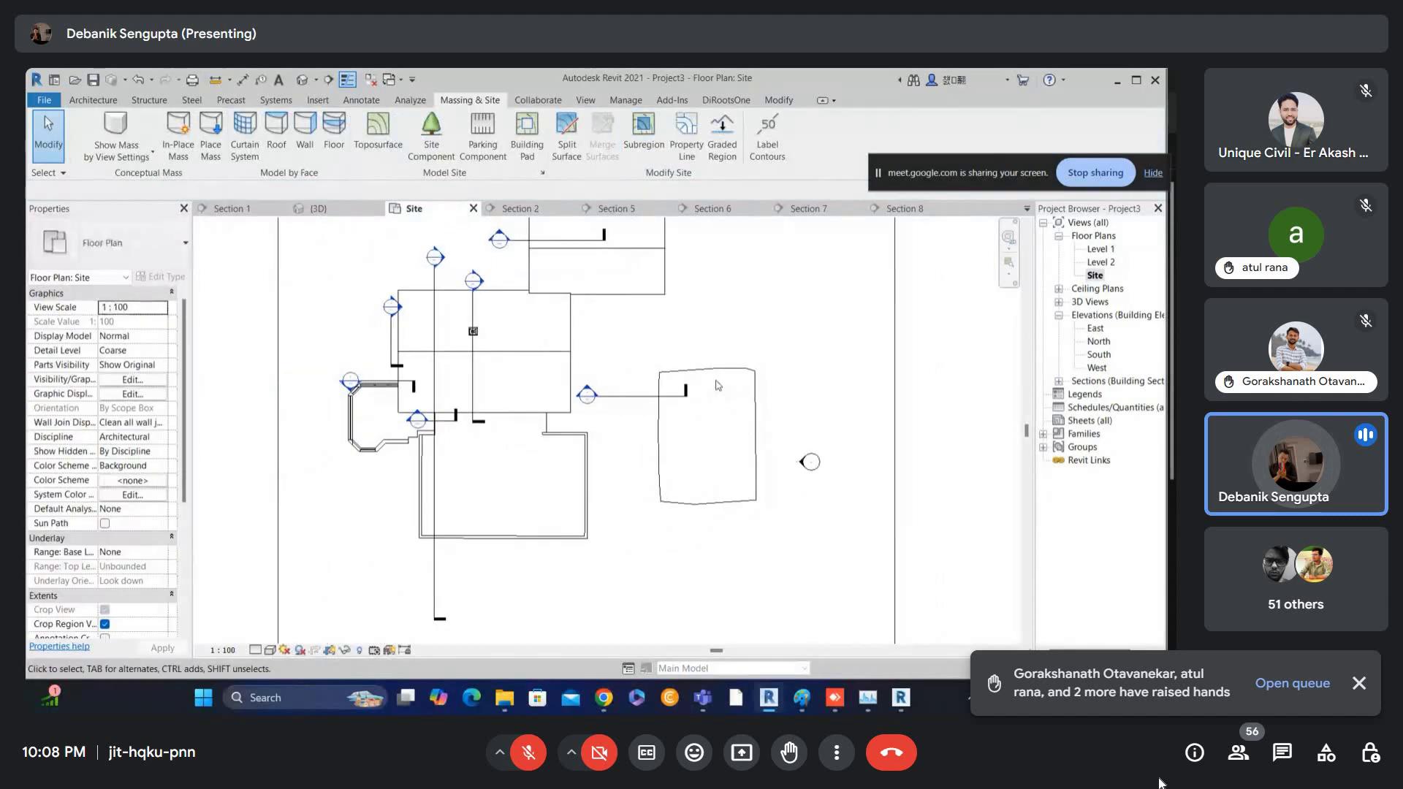
- Edit the toposurface, copy all its points except the leftmost column to the right to widen the grid, and finish the surface
left_click(718, 373)
scroll(719, 373, "up", 1)
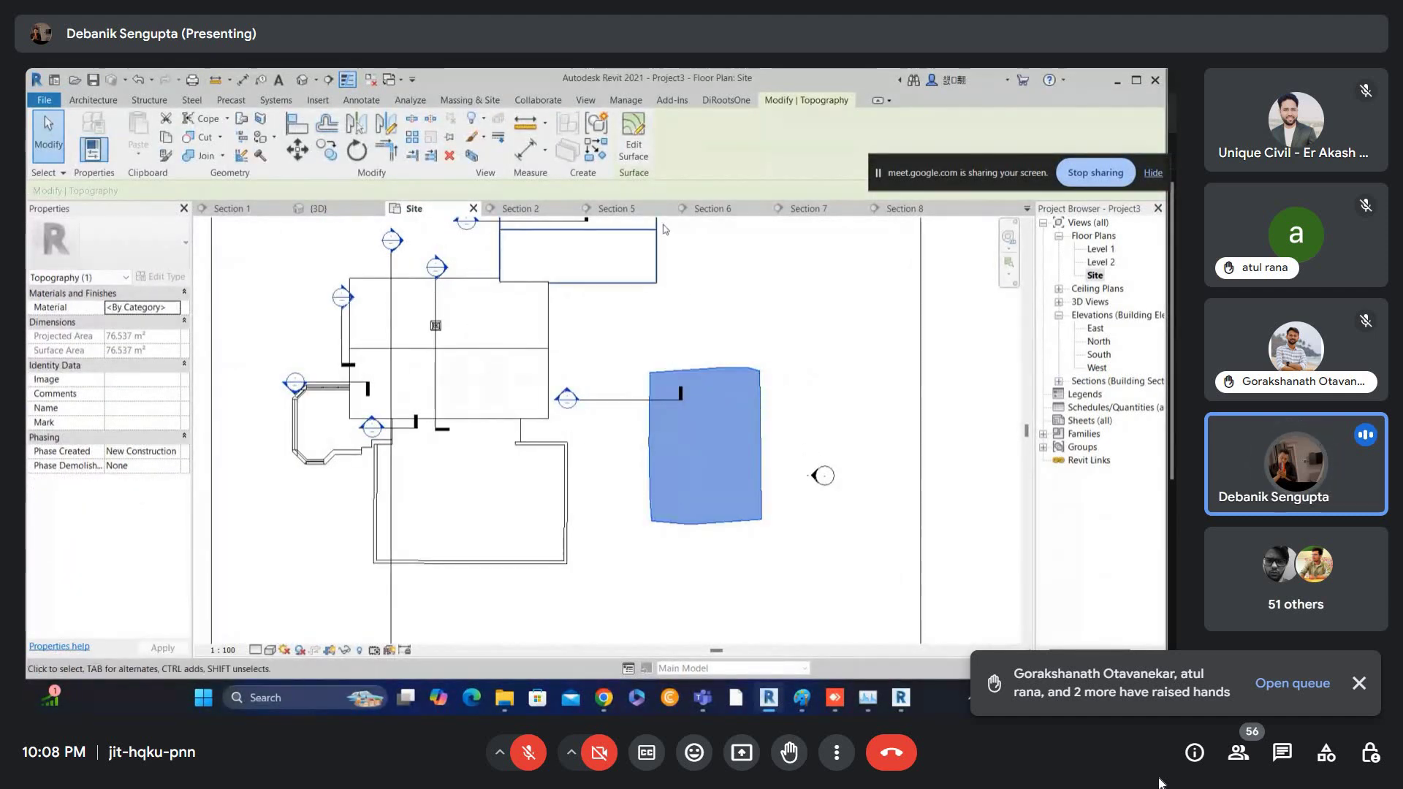
left_click(635, 146)
left_click_drag(669, 322, 789, 587)
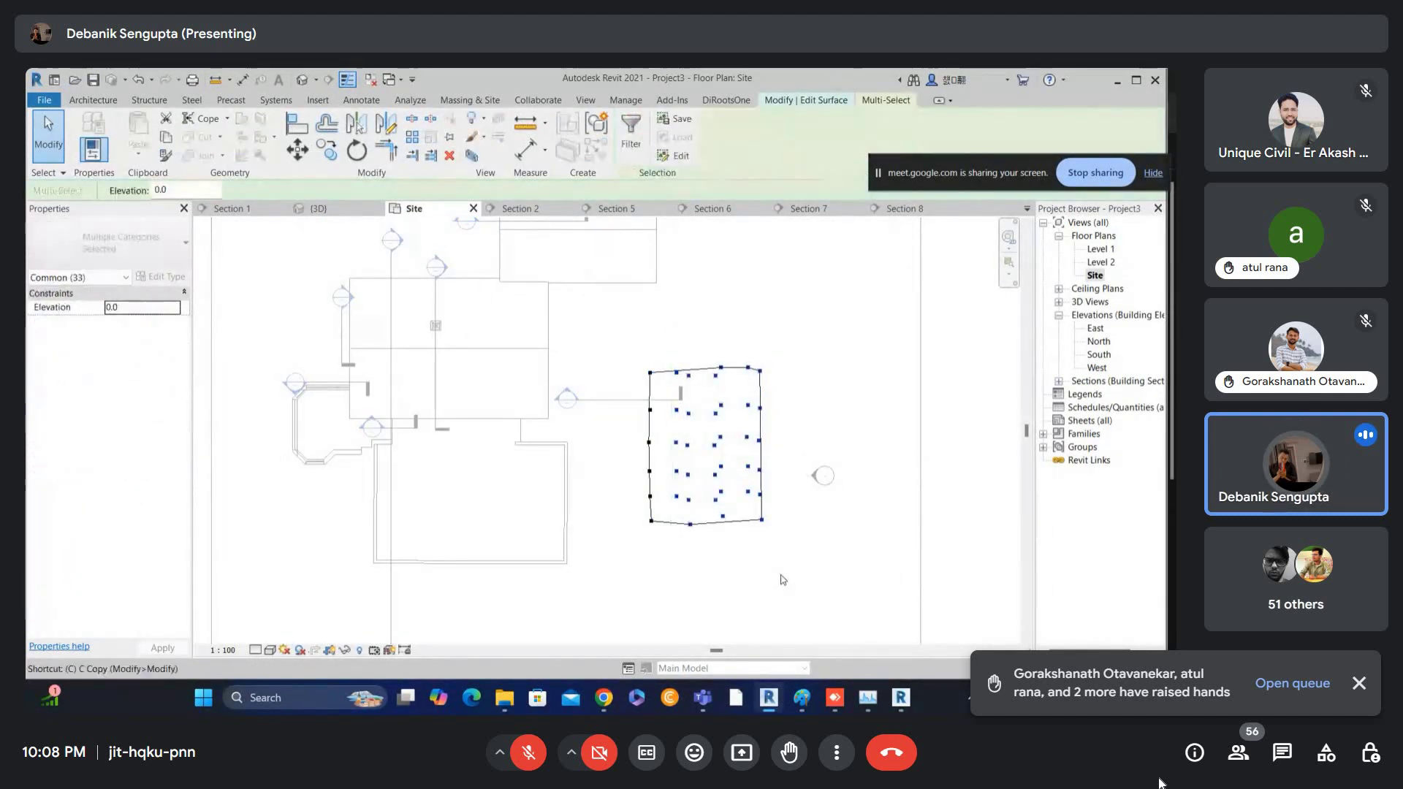
left_click(671, 531)
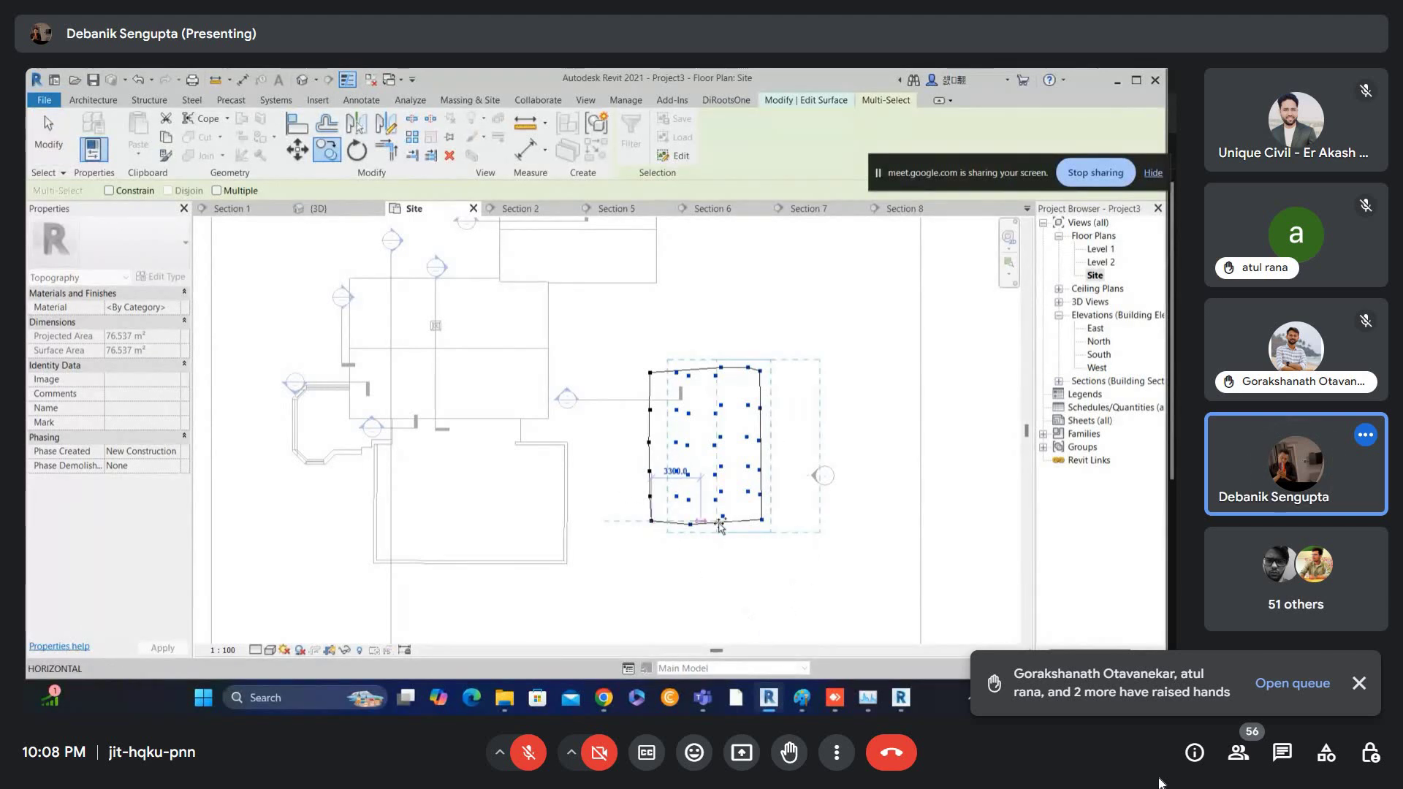
left_click(777, 528)
key("Escape")
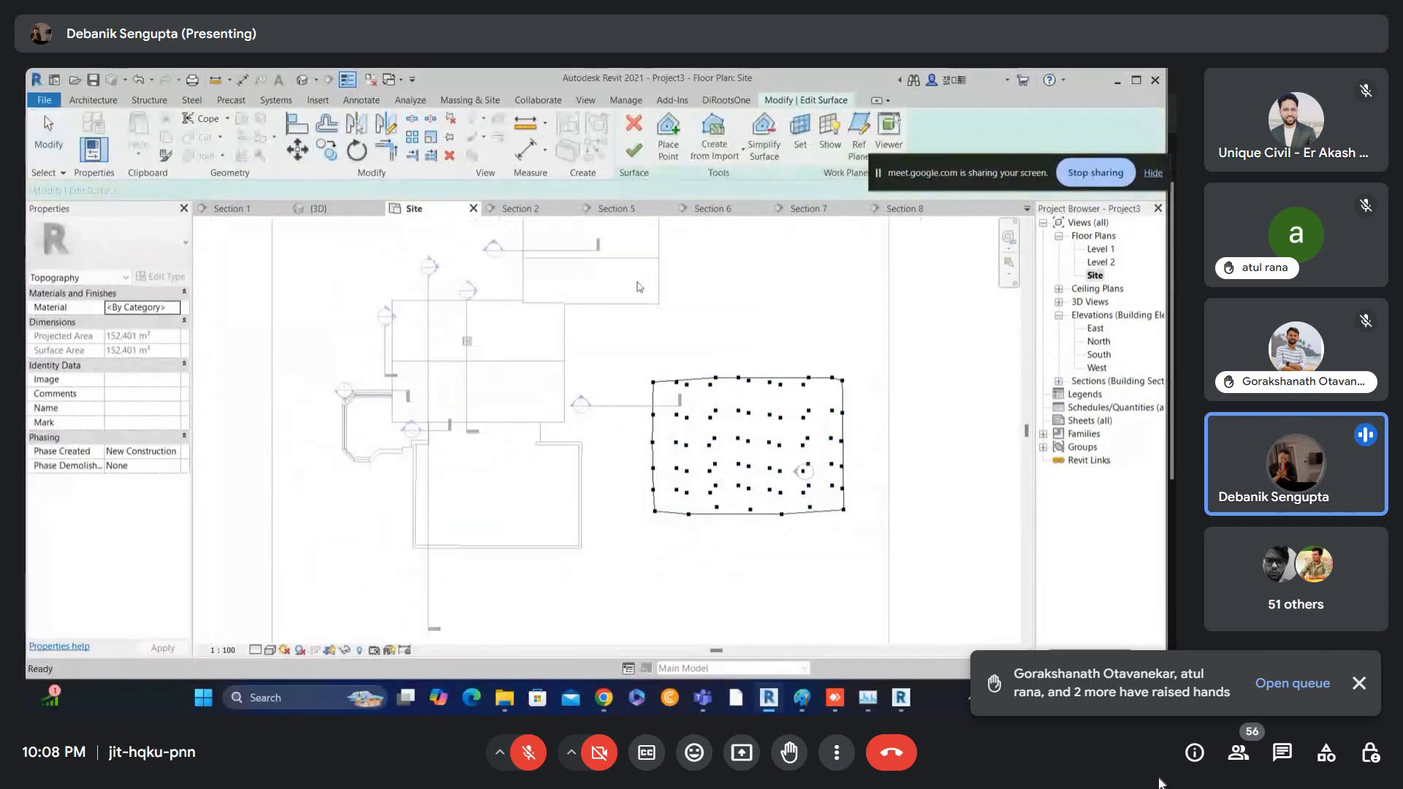
left_click(633, 146)
- Reposition the whole toposurface on the open ground just east of the building, checking it against the point cloud
scroll(765, 373, "down", 2)
left_click(766, 373)
scroll(766, 373, "down", 1)
left_click_drag(771, 365, 733, 475)
scroll(734, 474, "up", 1)
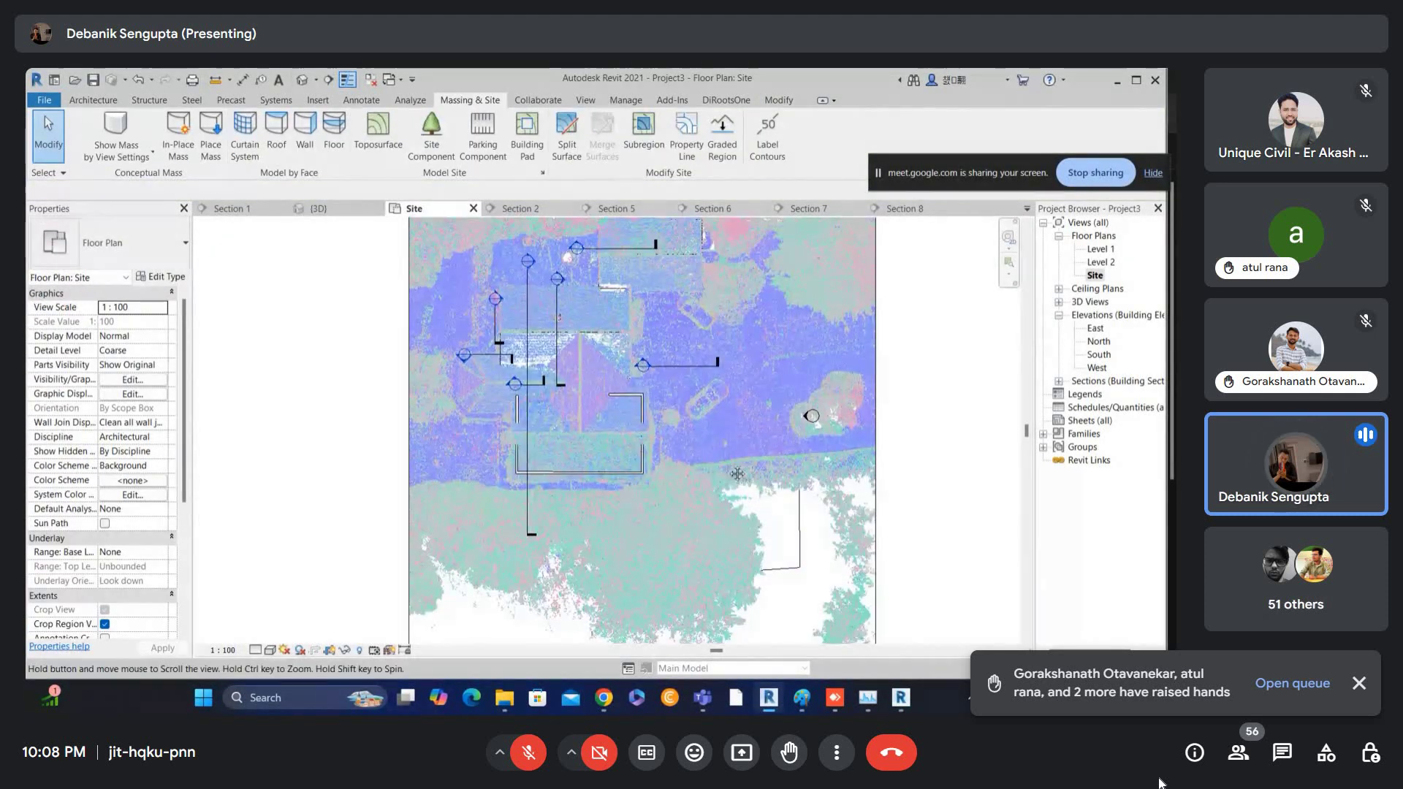
middle_click_drag(736, 476, 729, 456)
left_click(726, 448)
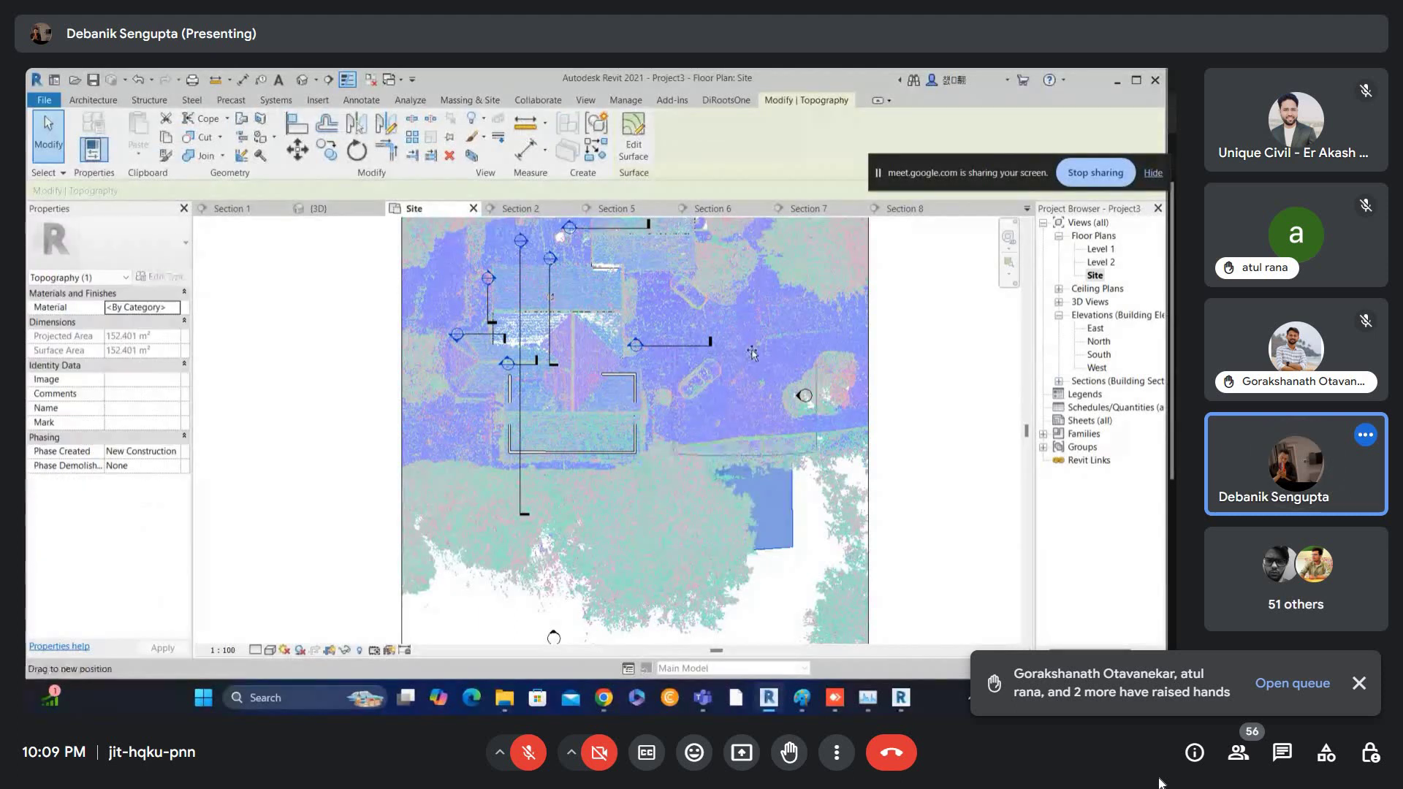
left_click_drag(727, 448, 752, 317)
scroll(763, 345, "down", 1)
scroll(762, 342, "down", 1)
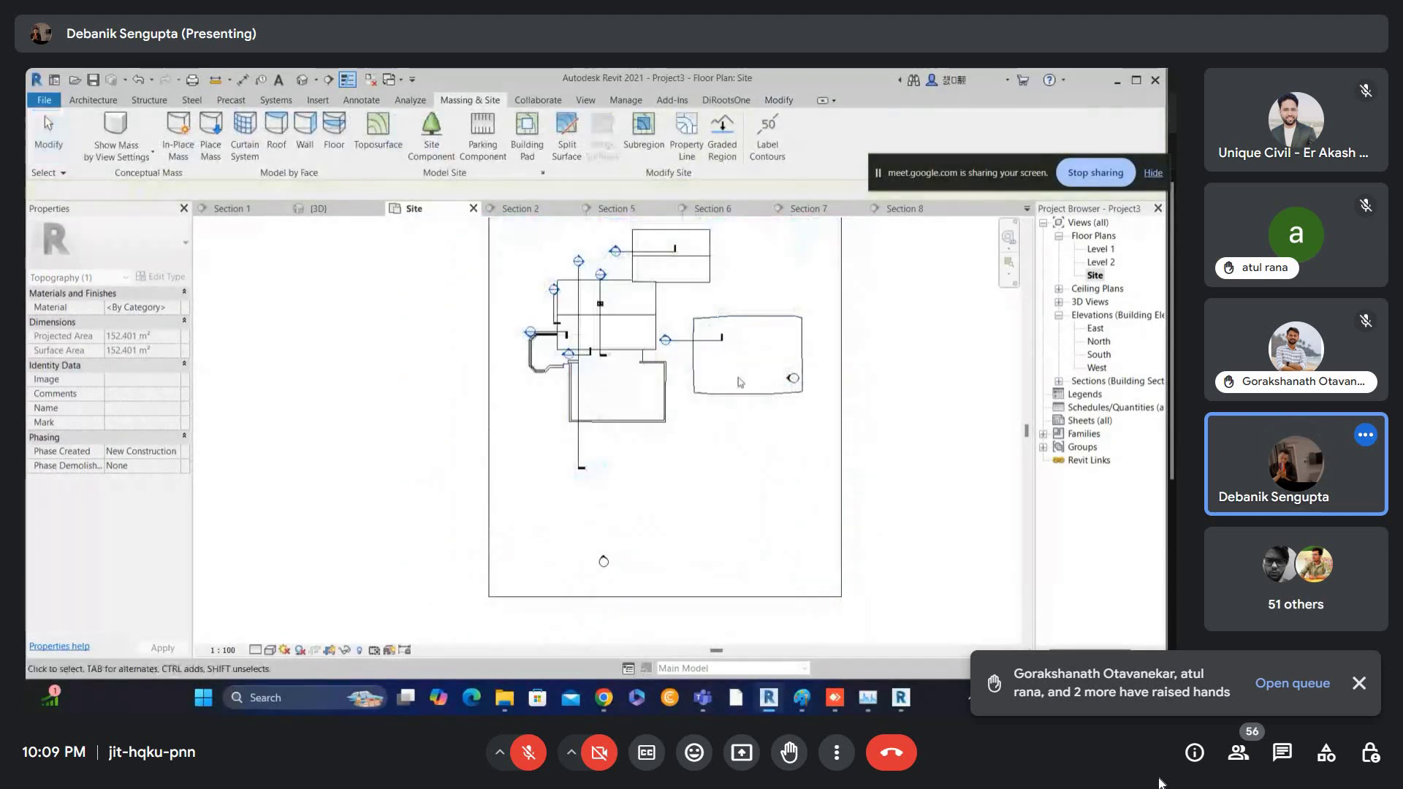
- Draw a vertical building section across the toposurface, extending past its upper and lower edges
left_click(330, 80)
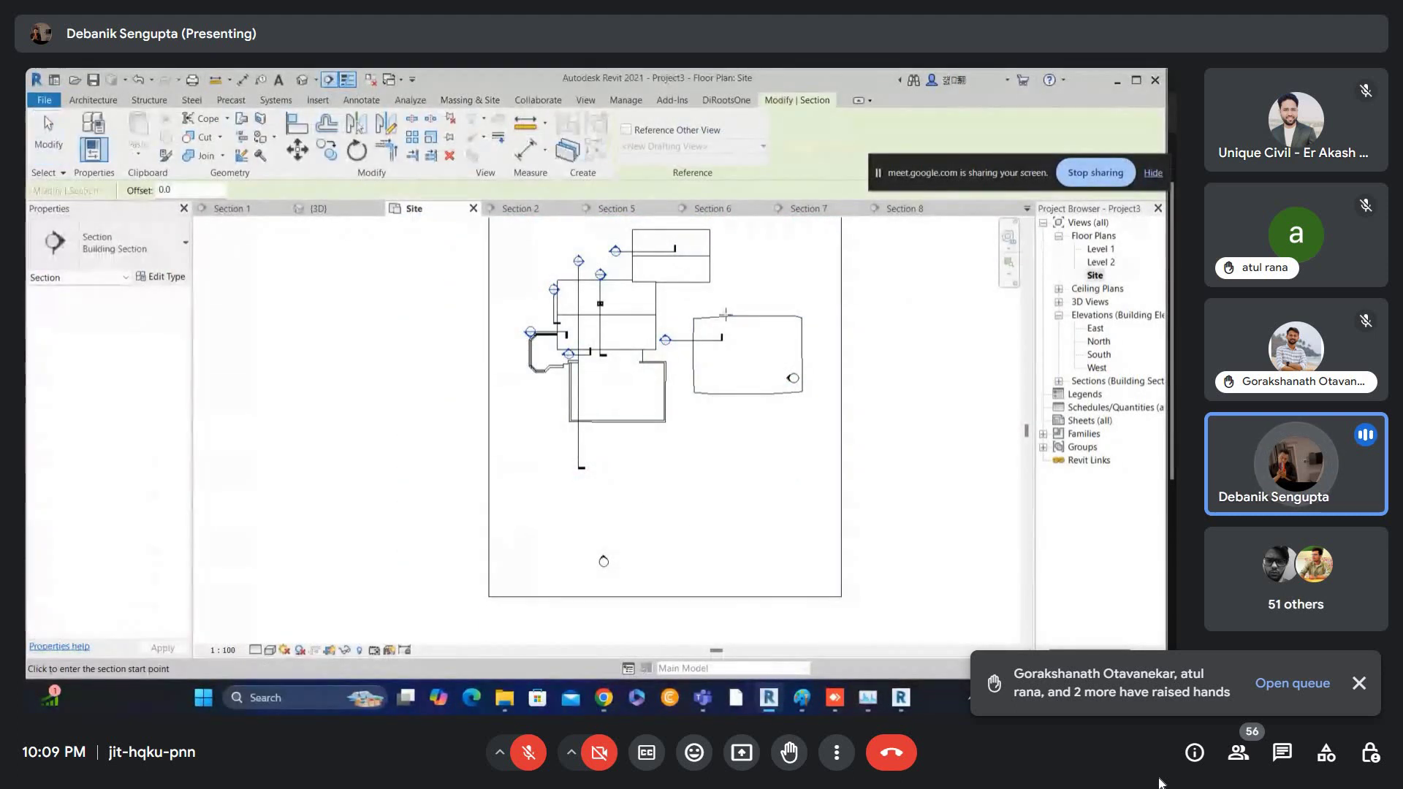
left_click(737, 285)
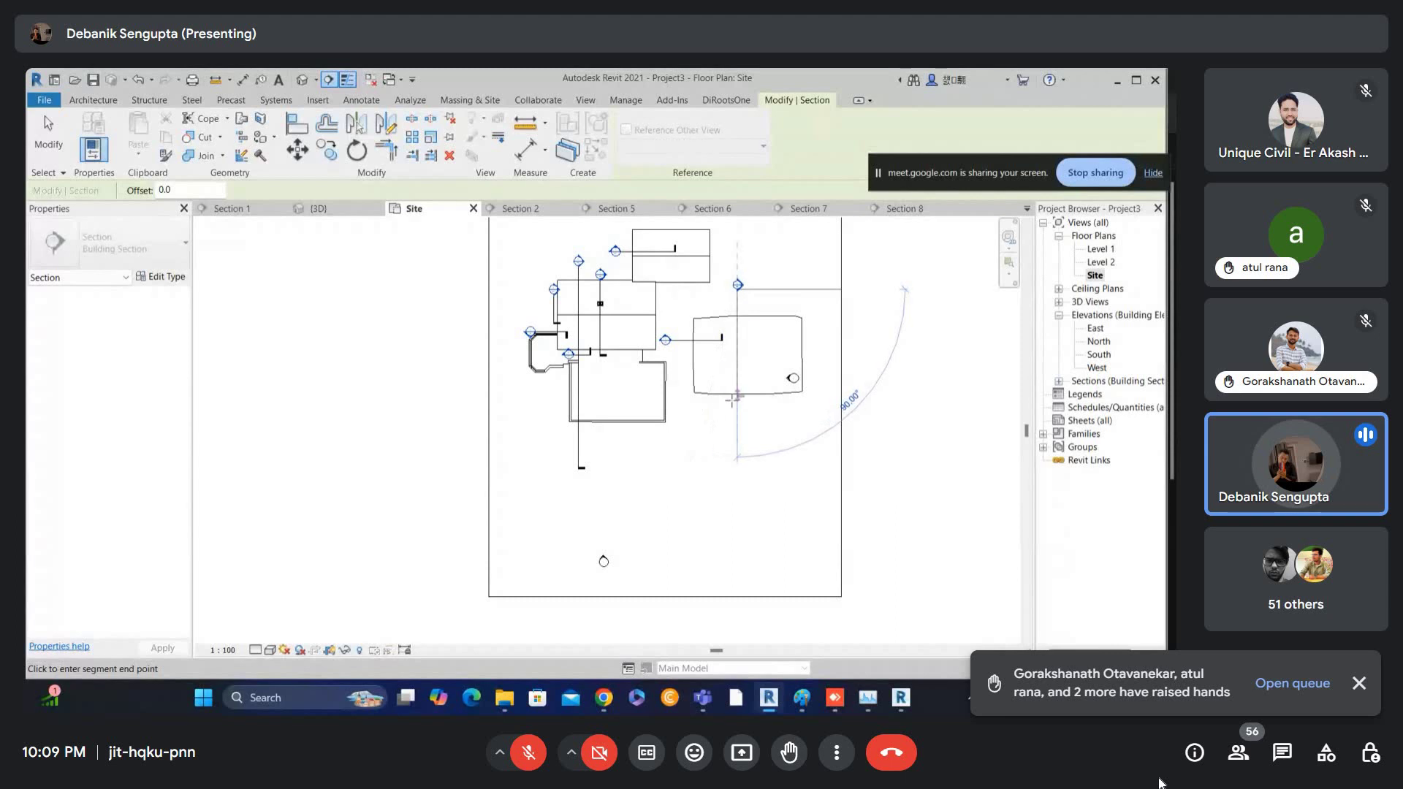
left_click(736, 447)
scroll(740, 314, "up", 1)
scroll(741, 314, "up", 1)
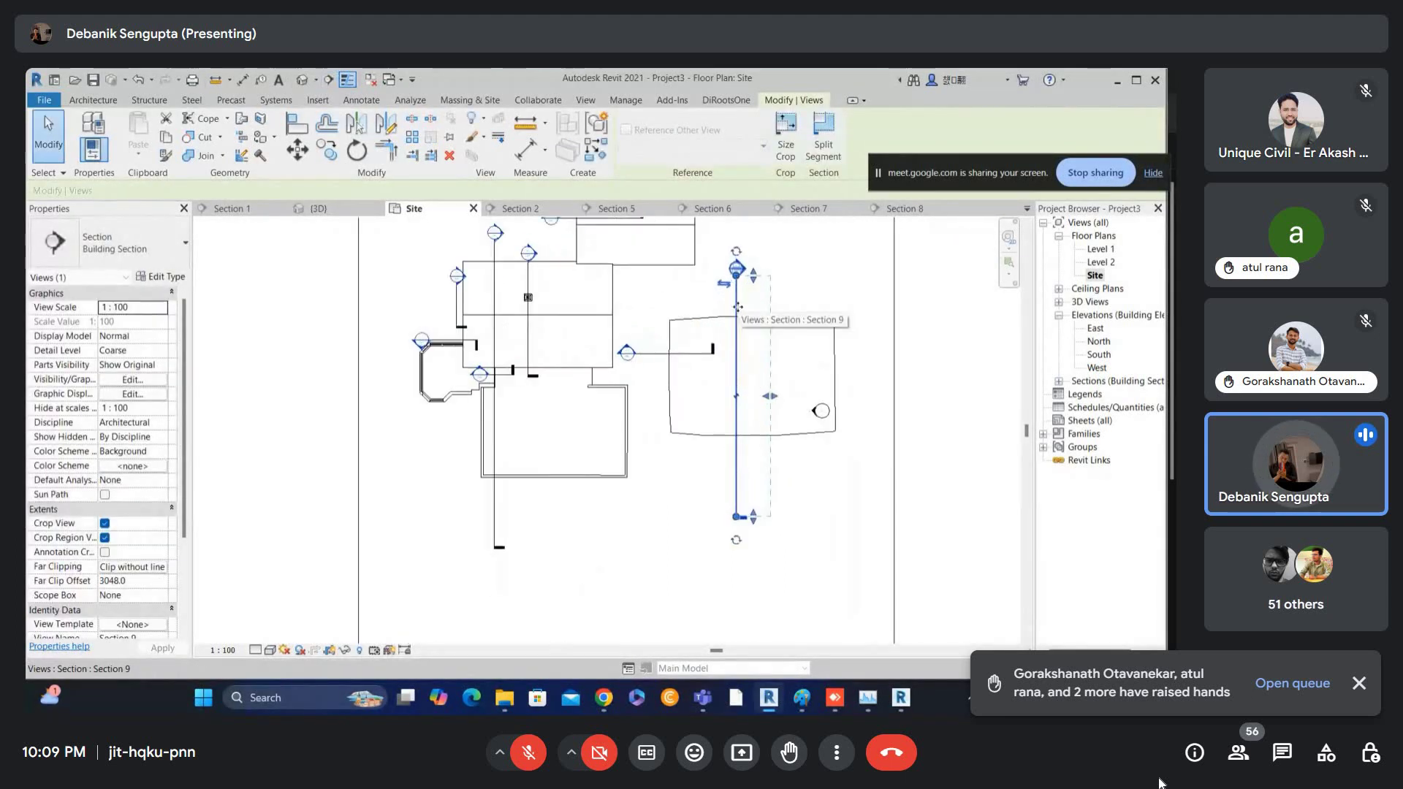
- Shift the new section line to the toposurface's west edge and pull in its view depth
key("Left")
key("Left")
key("Left")
key("Left")
key("Left")
key("Left")
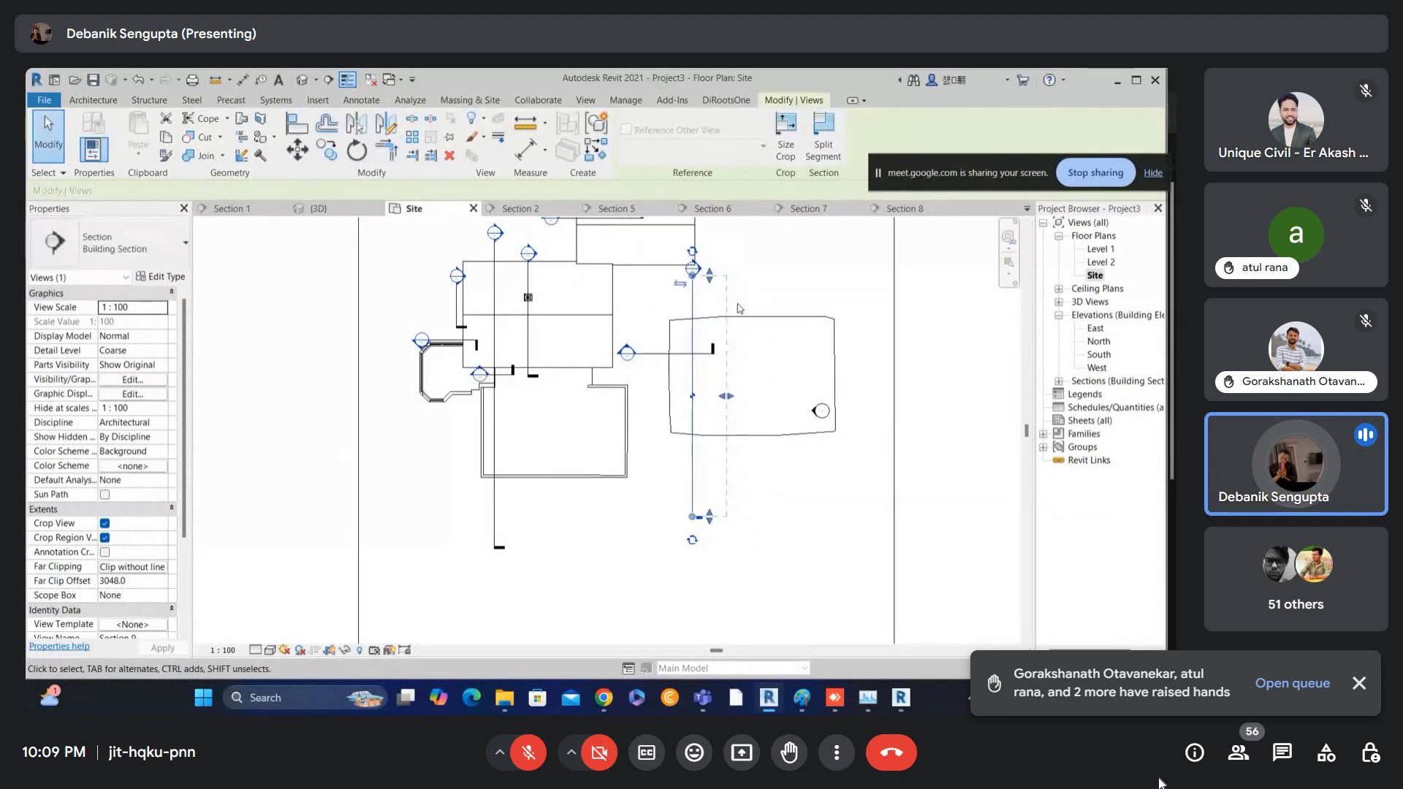
scroll(702, 377, "up", 1)
left_click_drag(691, 399, 660, 399)
scroll(665, 391, "up", 1)
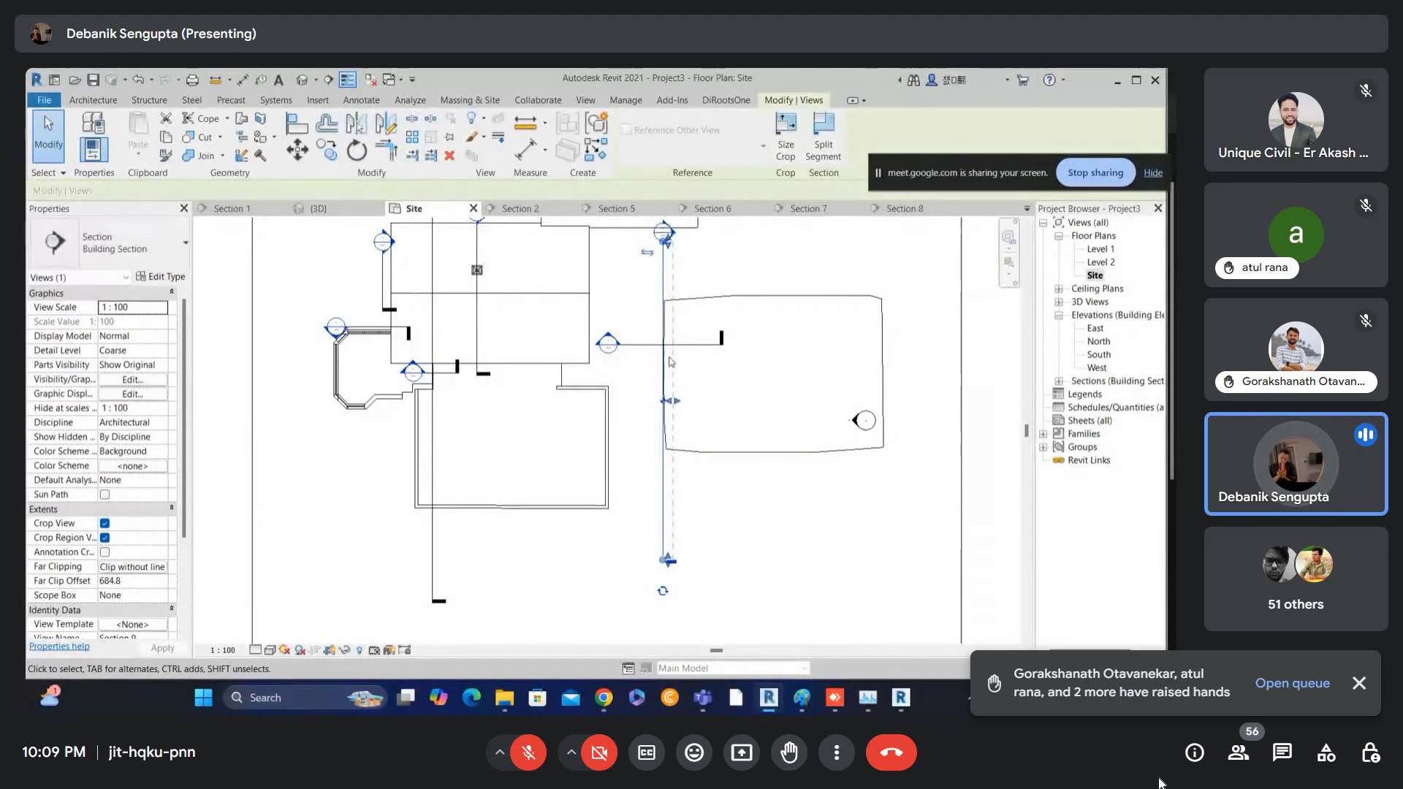
scroll(680, 380, "up", 1)
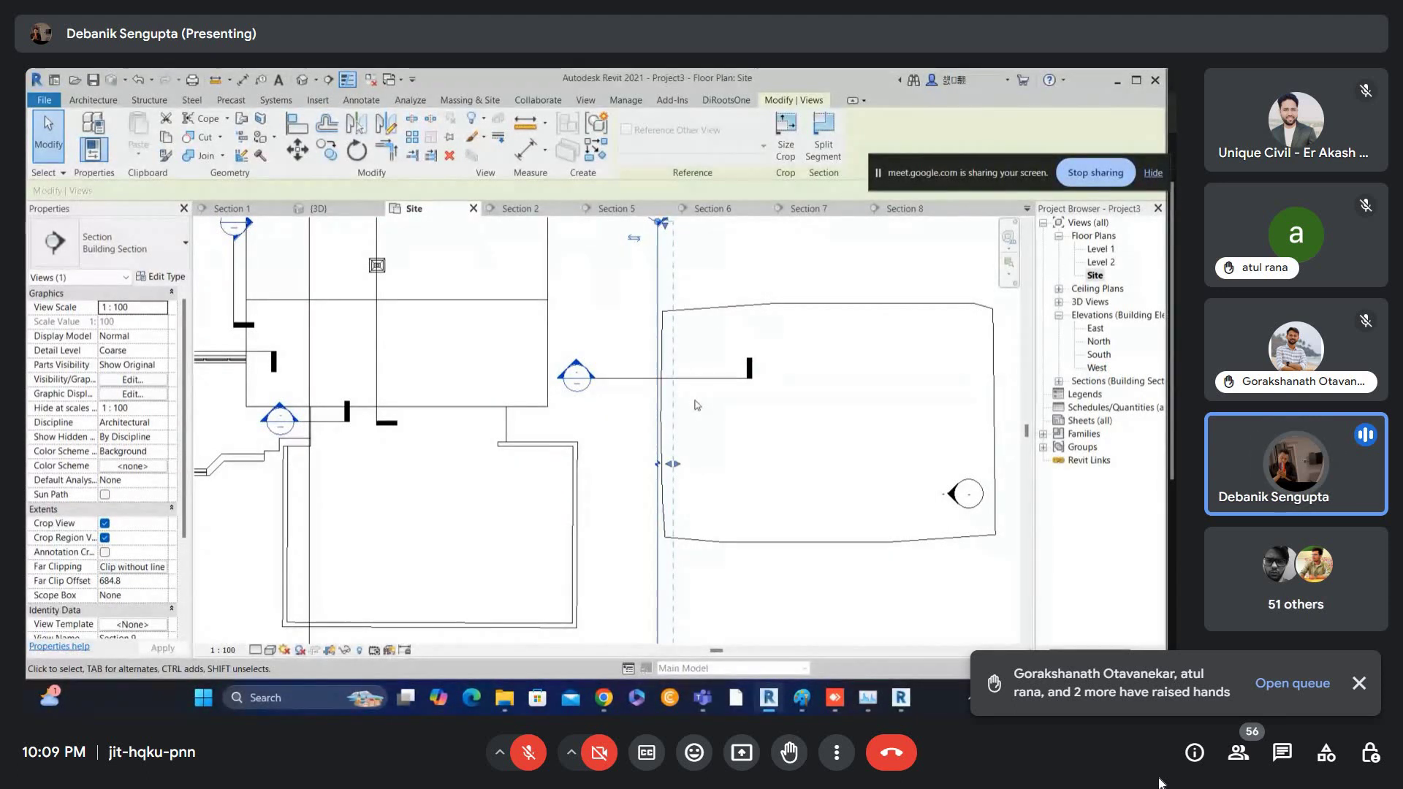
- Set the new section's far clip offset to 500
left_click(697, 404)
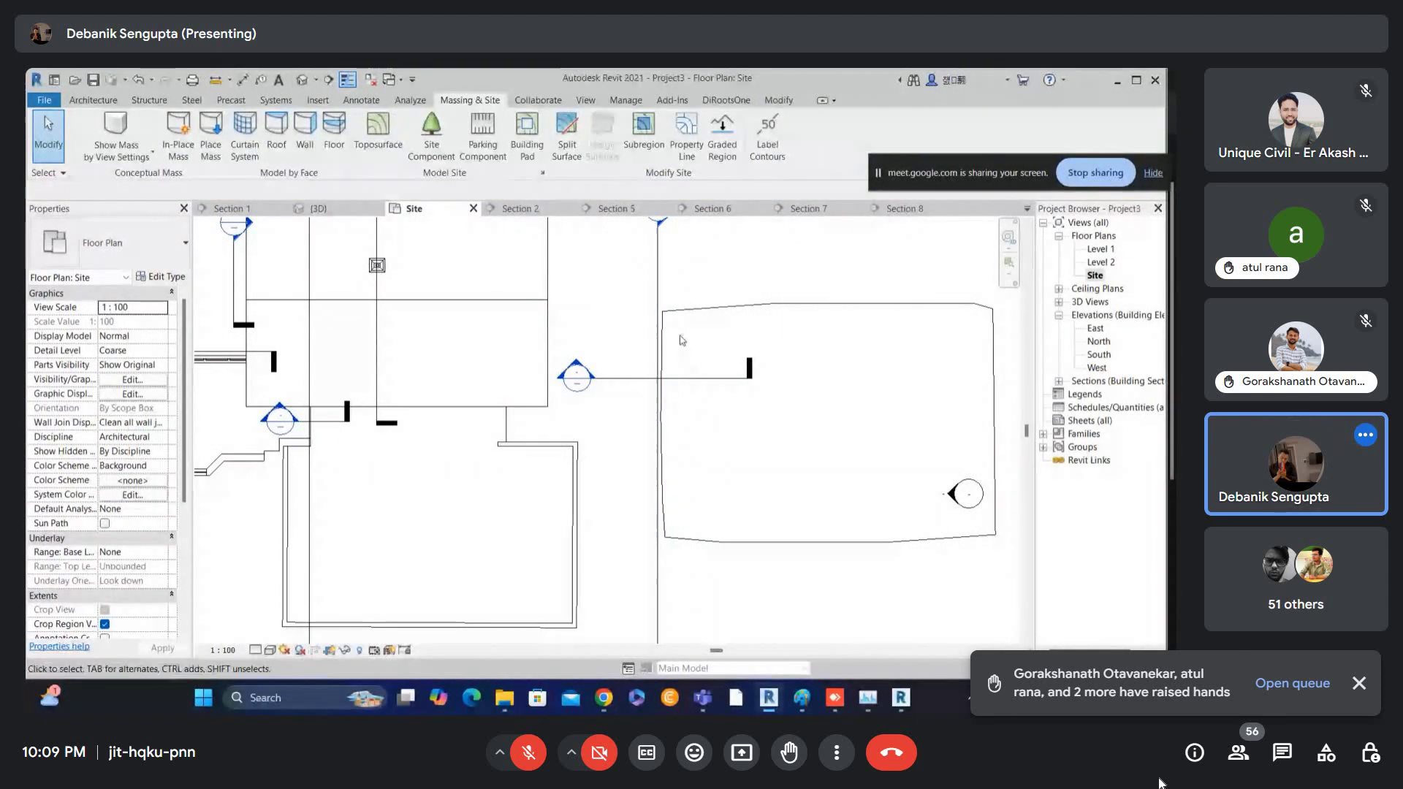
left_click(661, 305)
middle_click_drag(661, 304, 664, 400)
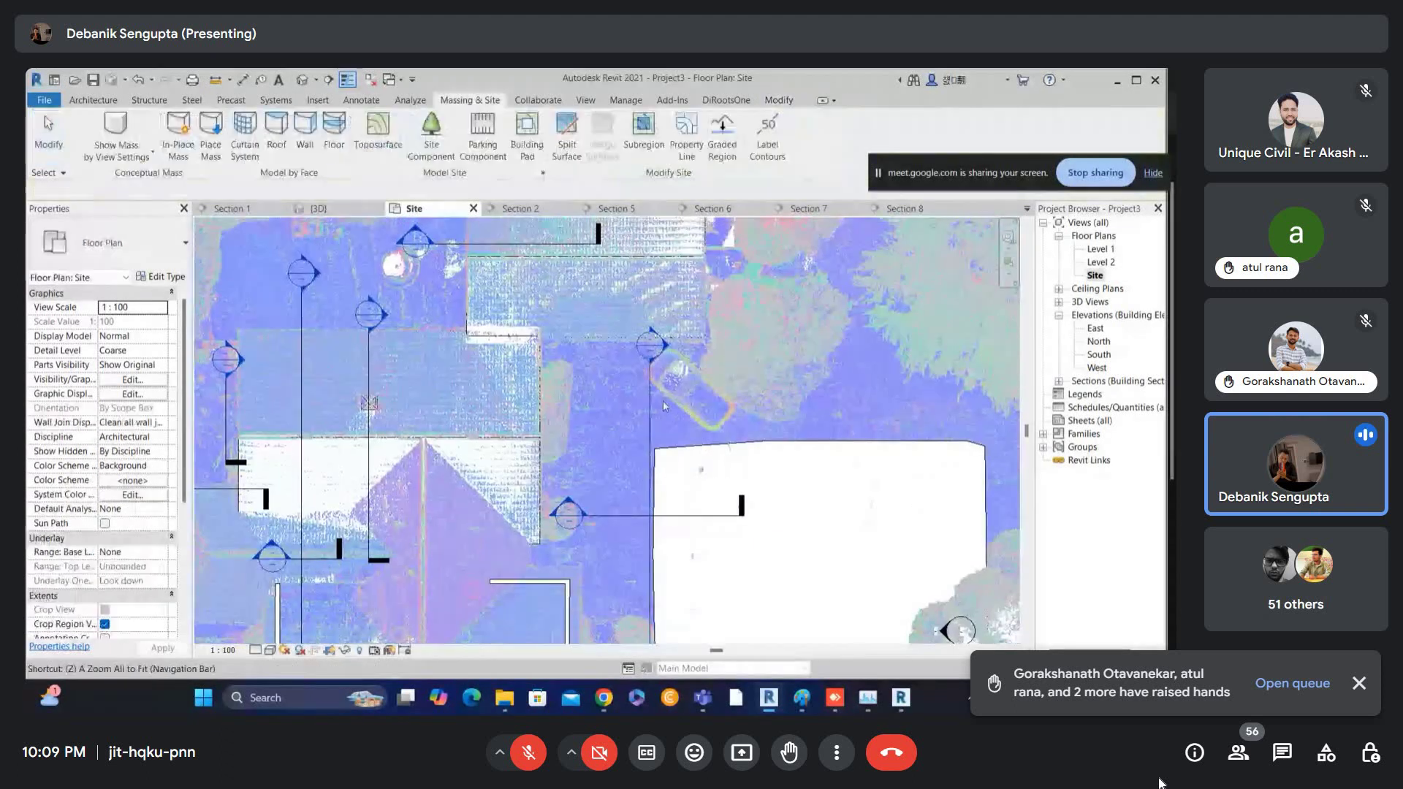
scroll(110, 497, "down", 5)
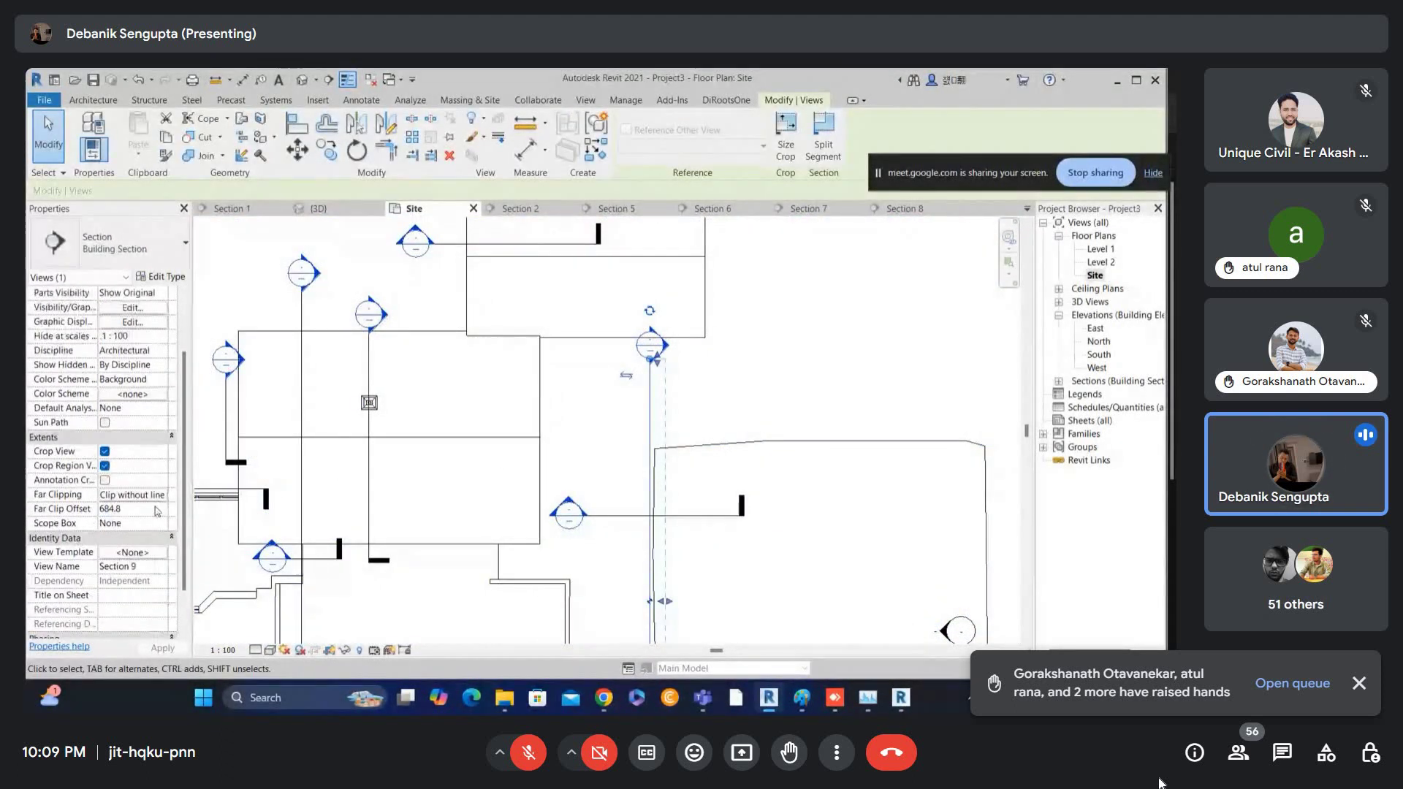
double_click(159, 509)
type("500\\")
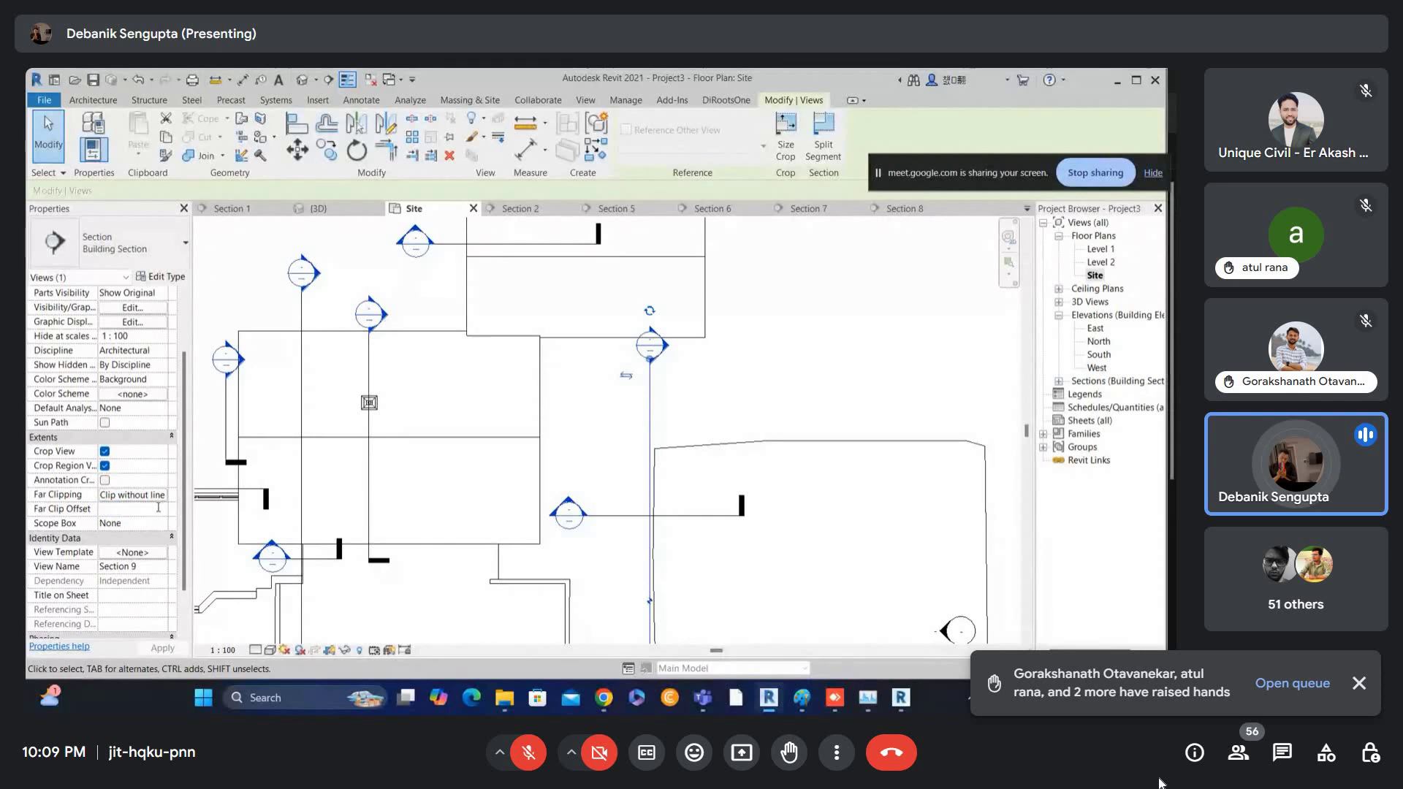
left_click(256, 534)
key("Return")
double_click(133, 511)
type("500")
key("Return")
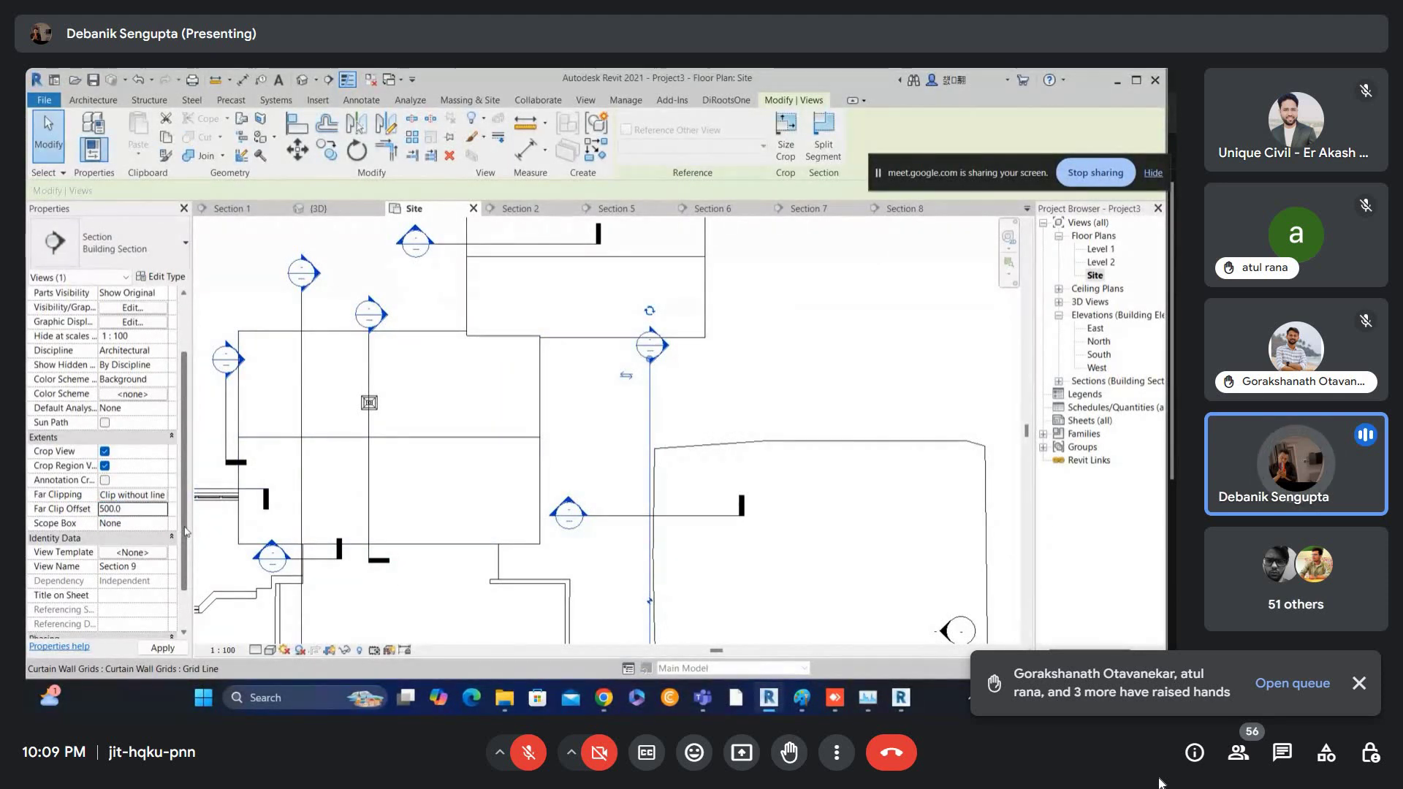
left_click(709, 356)
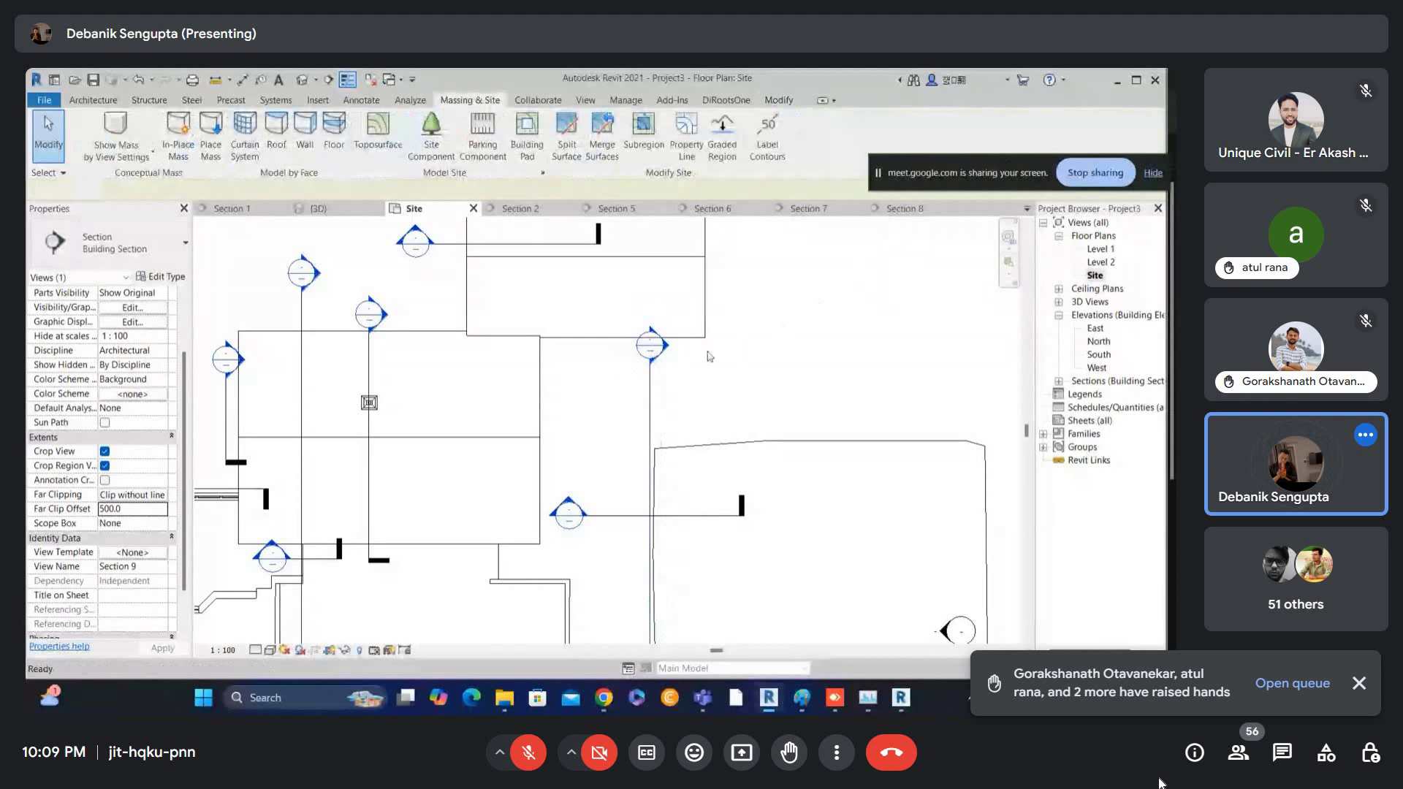
- Open the new section's view and move the toposurface down onto the point cloud's ground line
double_click(652, 346)
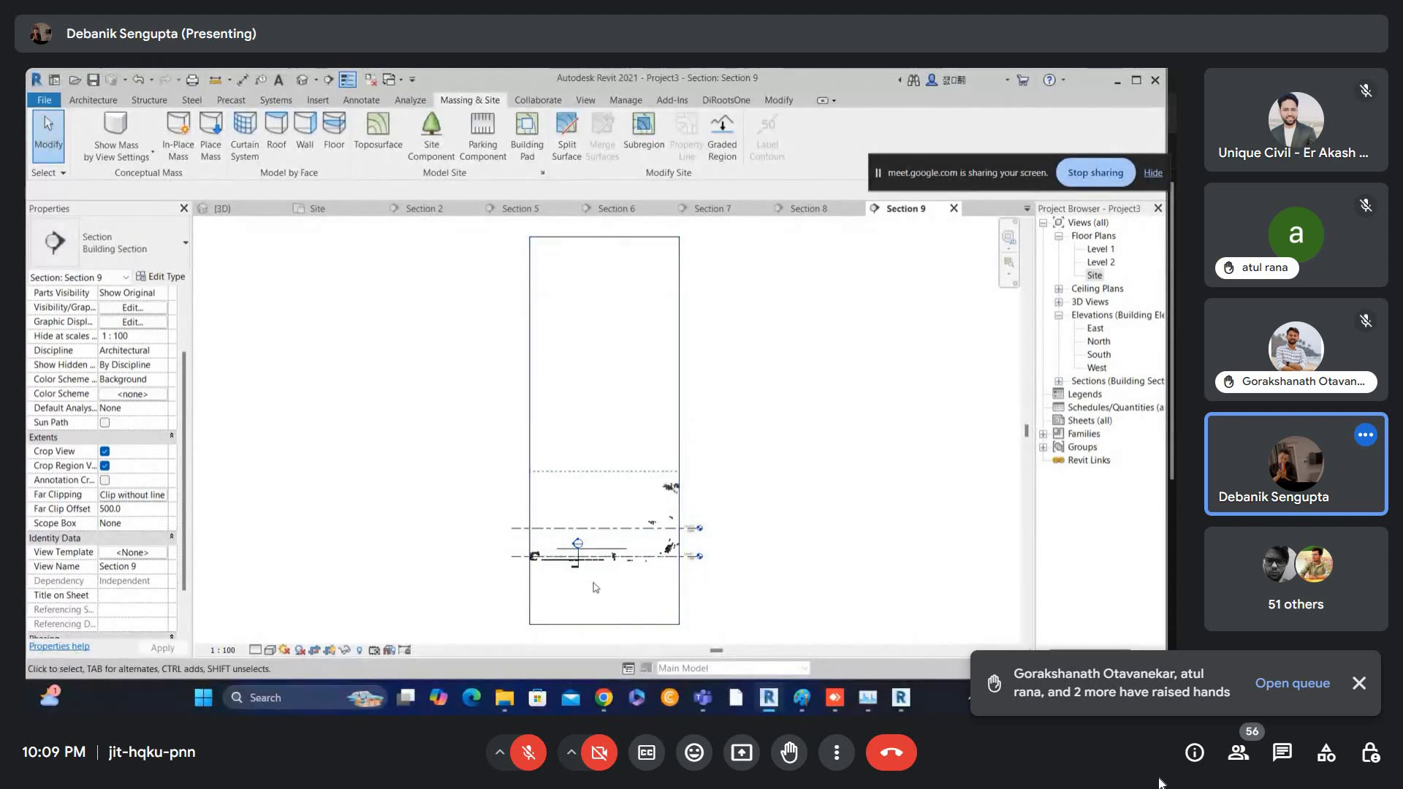
scroll(600, 548, "up", 5)
left_click(601, 537)
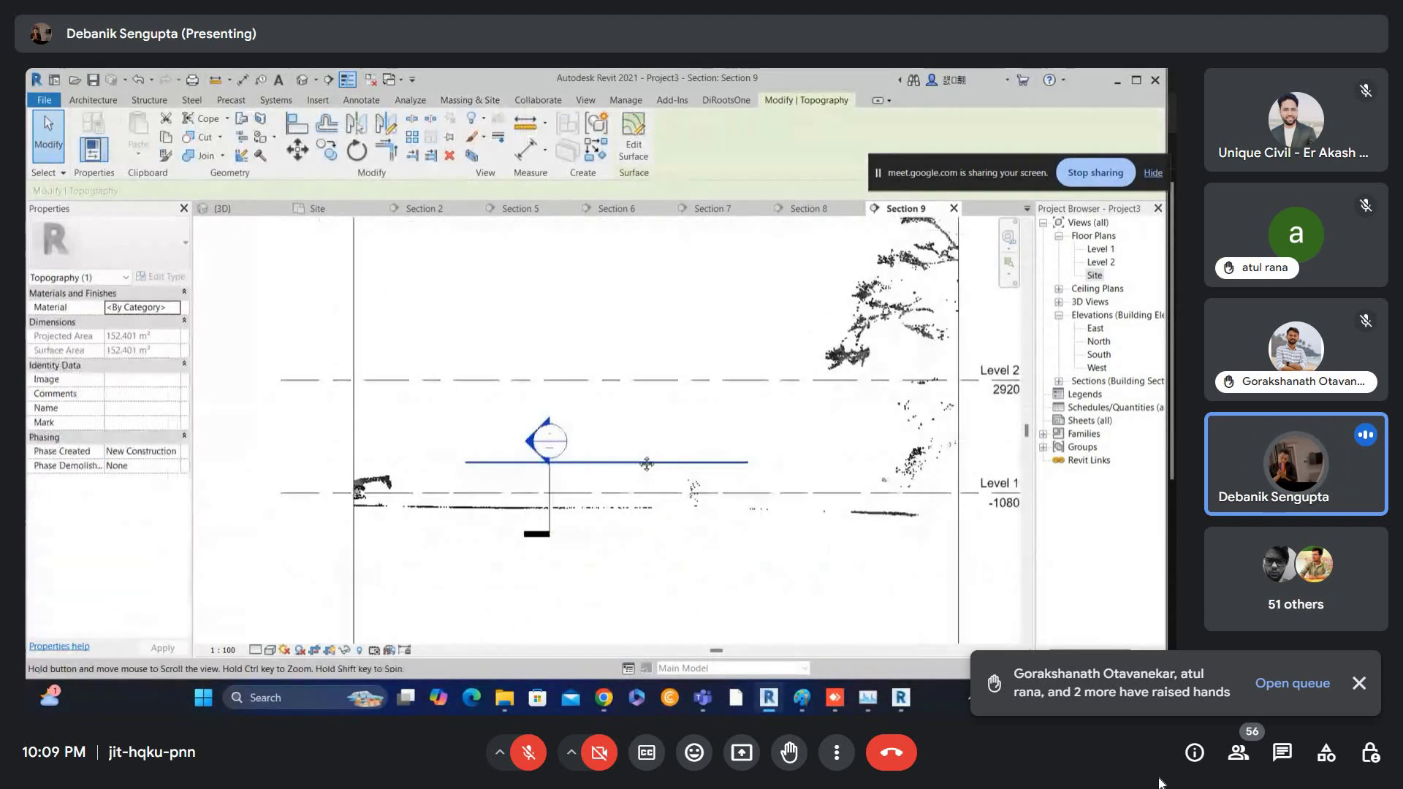
scroll(628, 464, "up", 2)
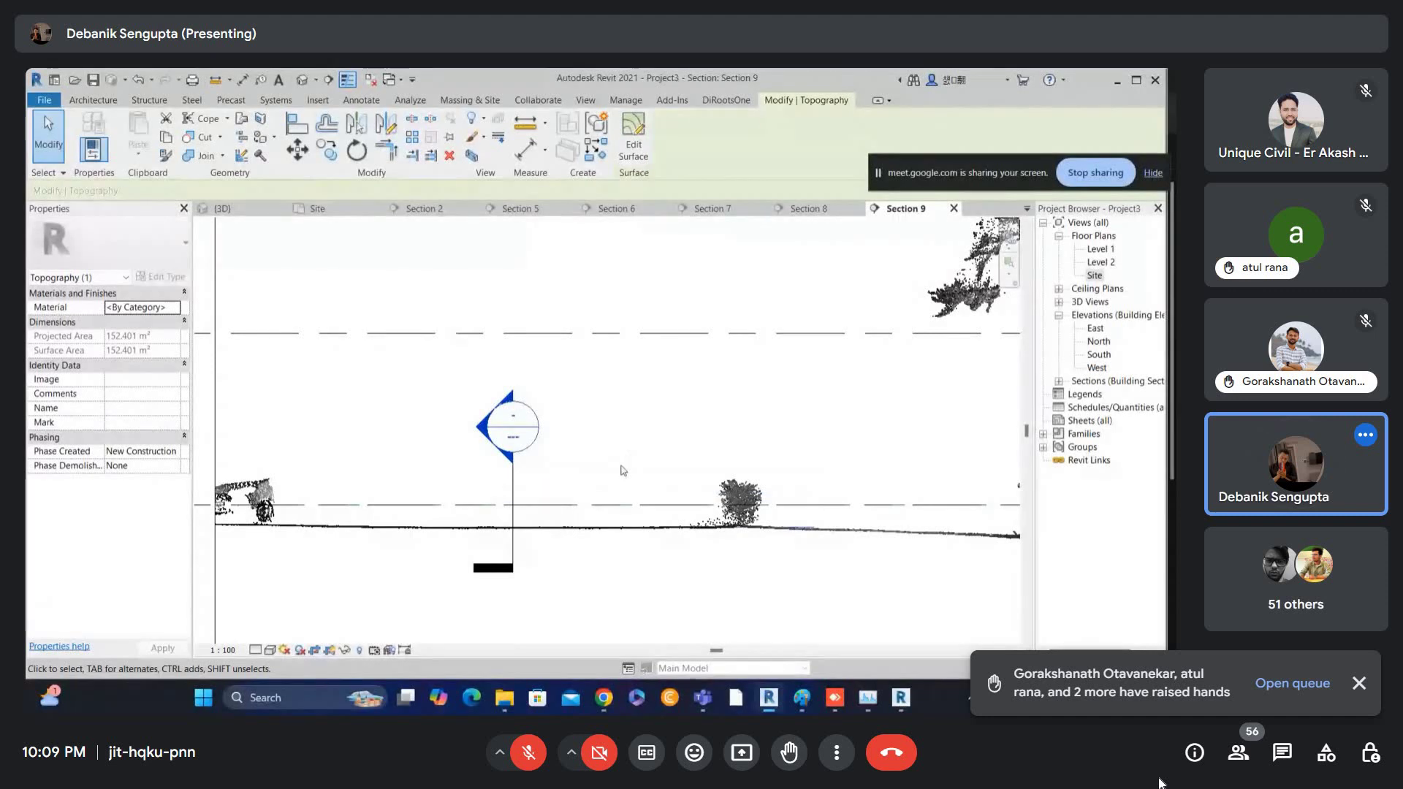
scroll(567, 533, "up", 1)
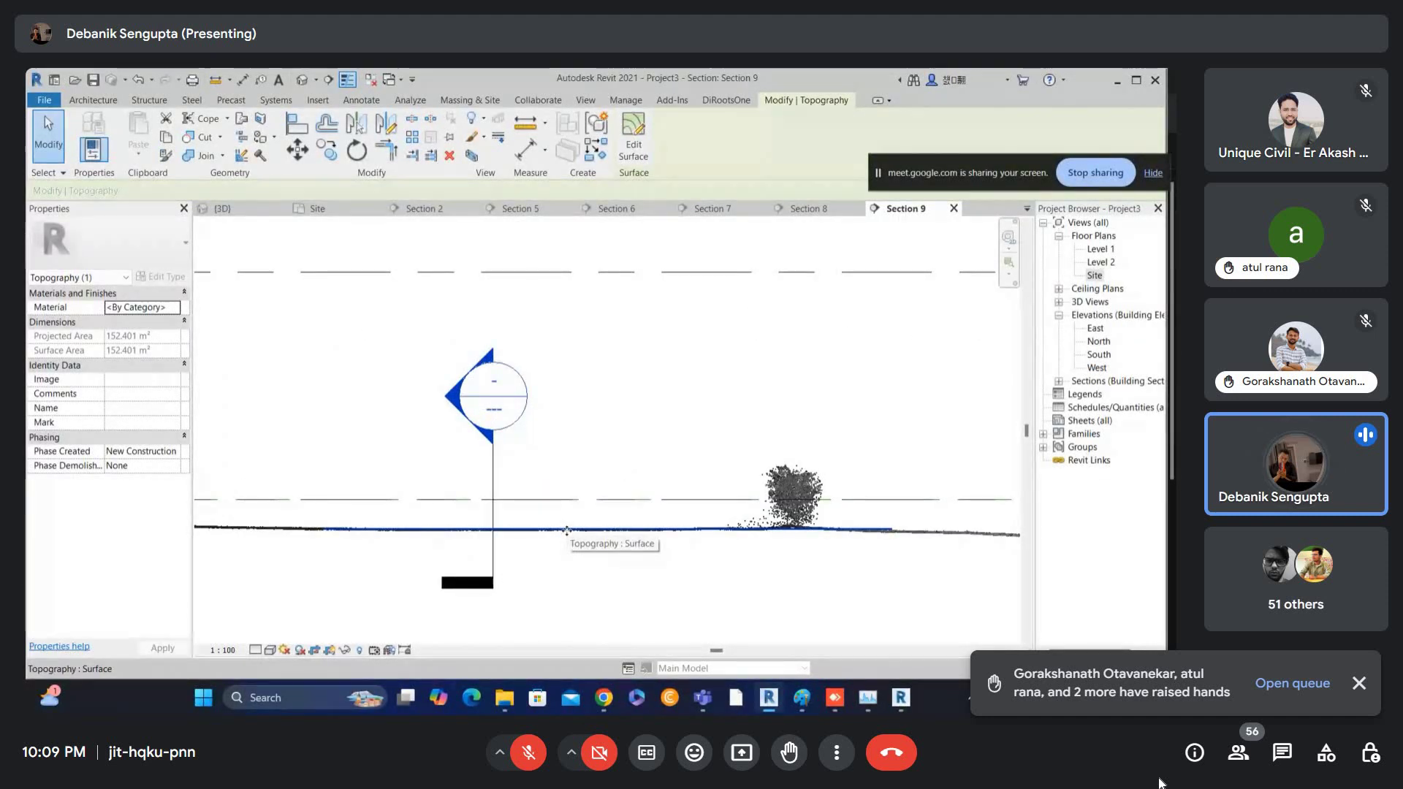
- Change the point cloud's color mode to Normals in the section view
key("v")
key("v")
left_click(719, 186)
left_click(761, 237)
left_click(630, 337)
left_click(576, 388)
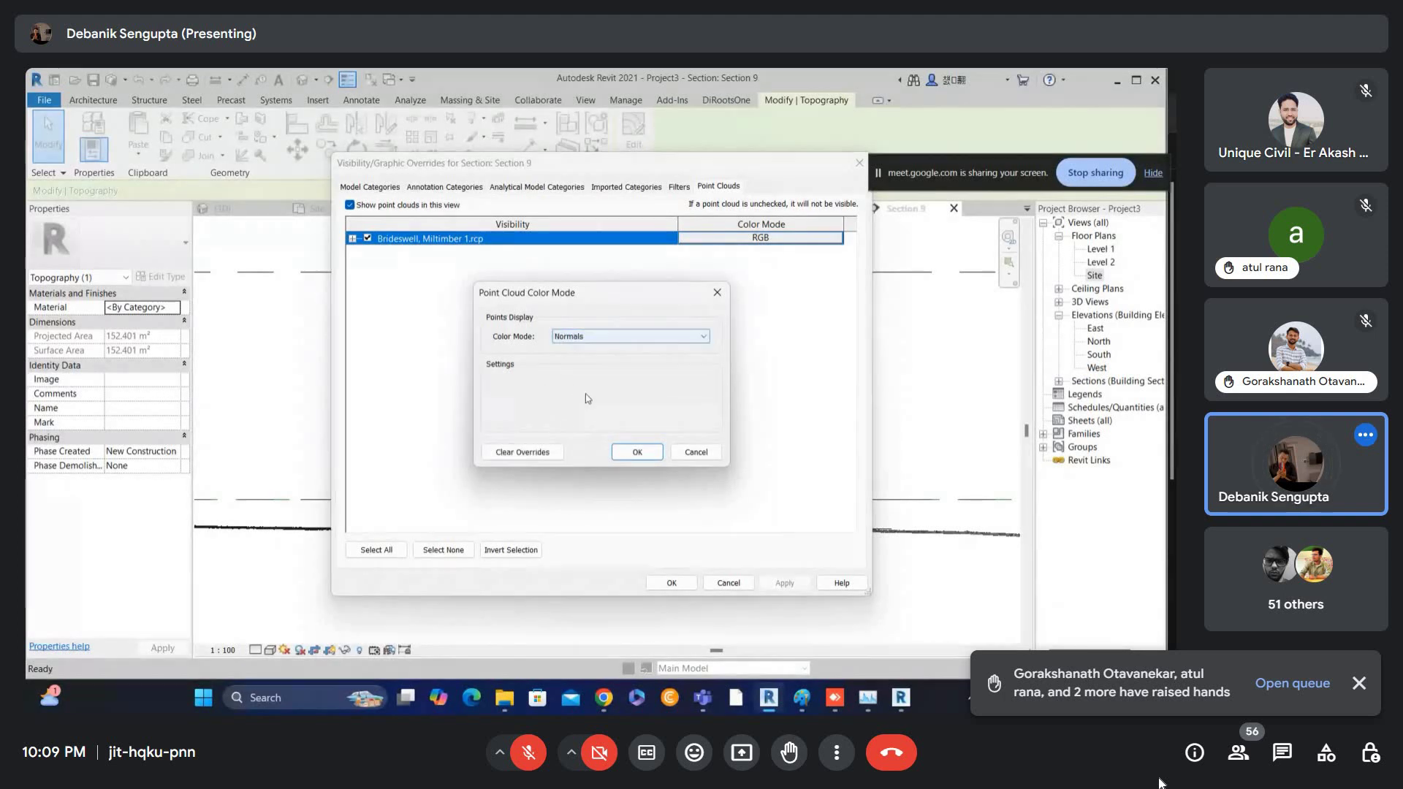
left_click(636, 451)
left_click(693, 586)
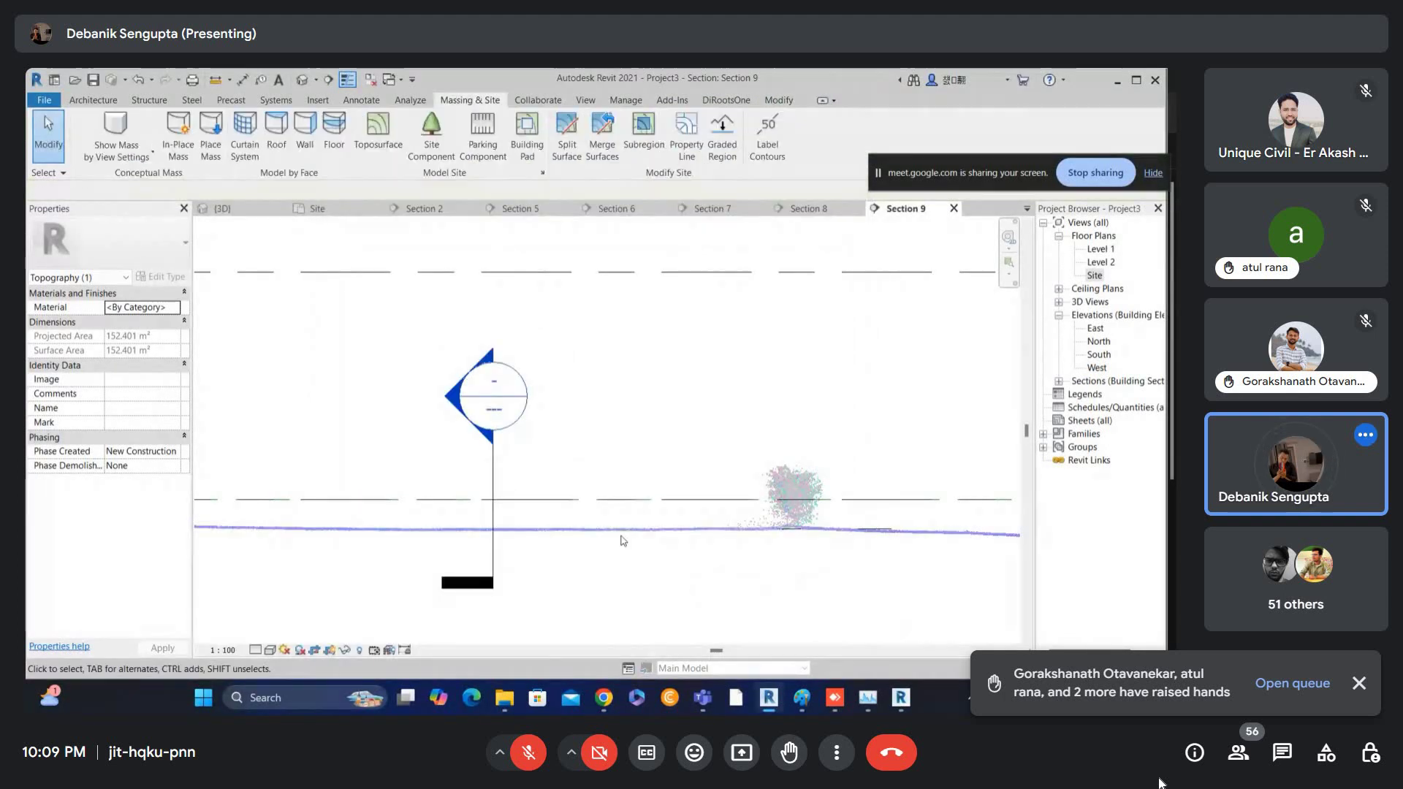
- Examine how closely the toposurface follows the scanned ground around and beyond the small tree
left_click(578, 525)
scroll(571, 541, "up", 2)
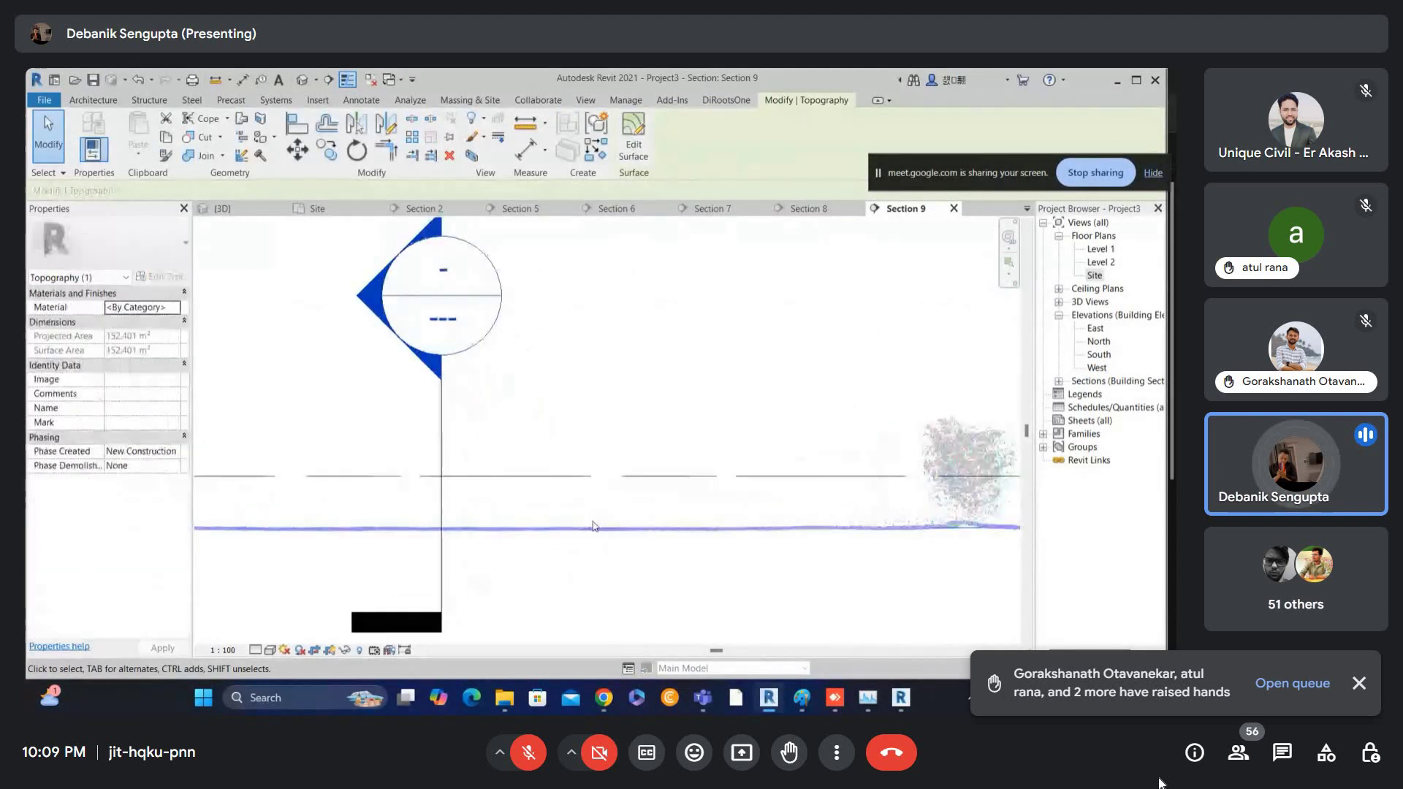
scroll(774, 501, "up", 2)
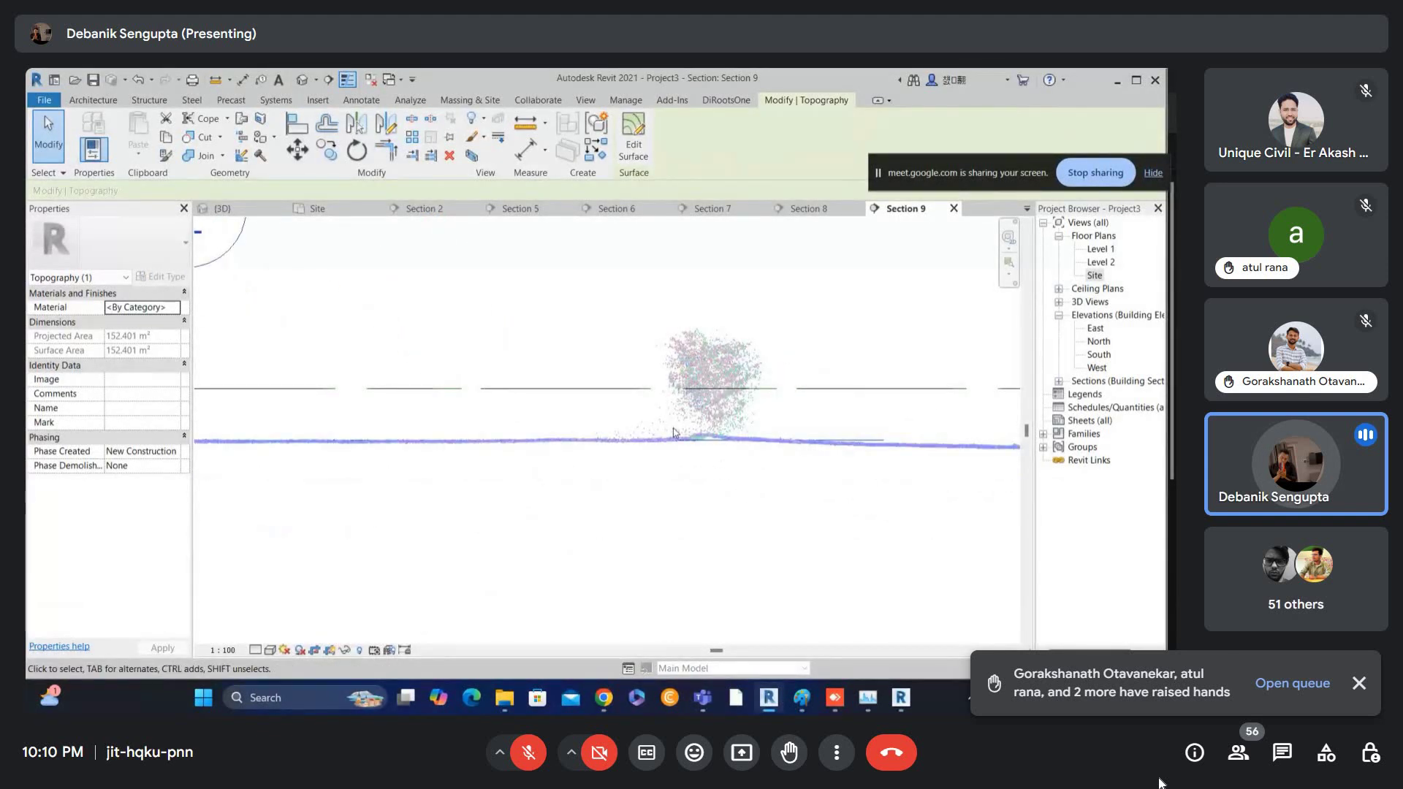
left_click(45, 116)
scroll(700, 436, "down", 2)
mouse_move(700, 437)
middle_mouse_down()
mouse_move(539, 389)
mouse_move(514, 396)
middle_mouse_up()
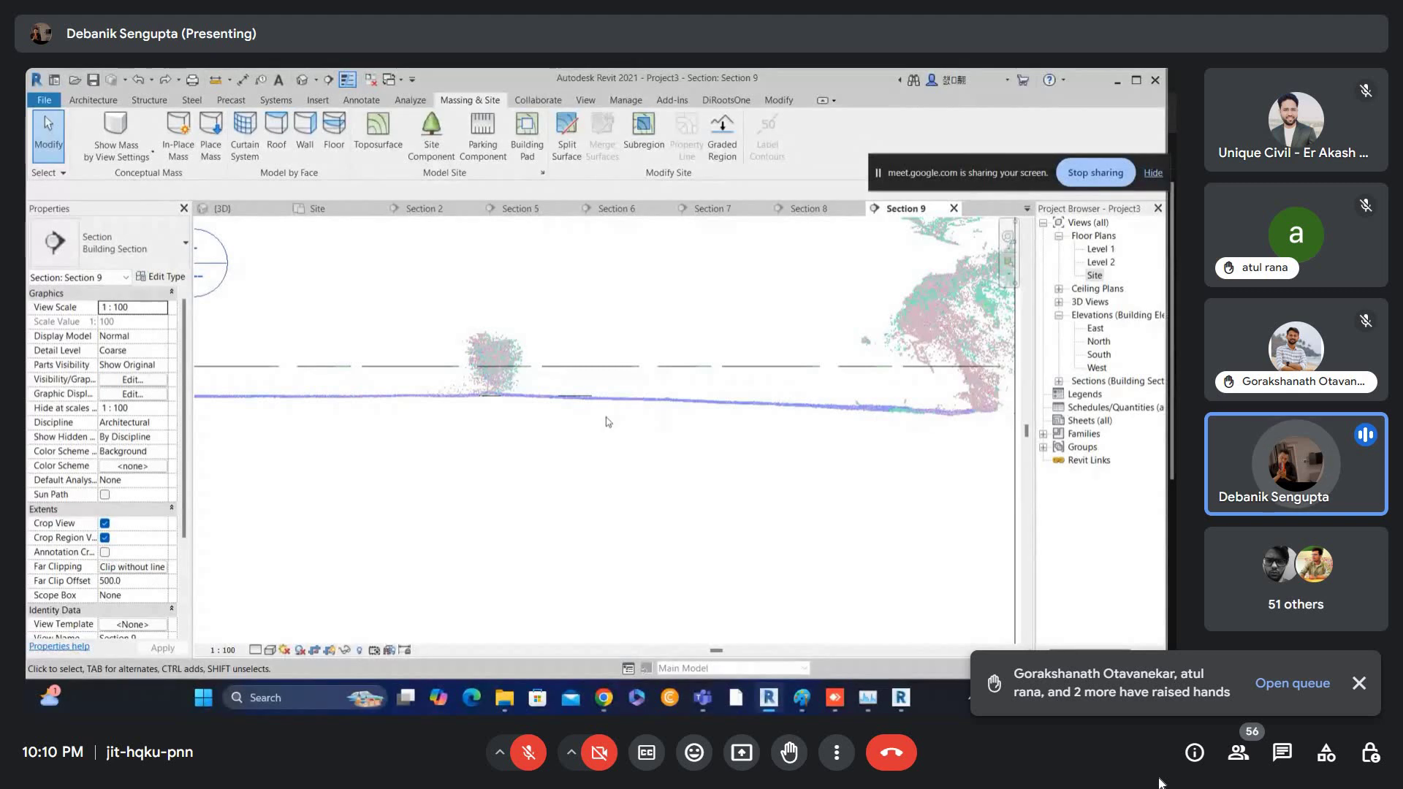
- Move the toposurface horizontally along the section to cover the sloping ground between the small tree and the large tree
left_click(454, 398)
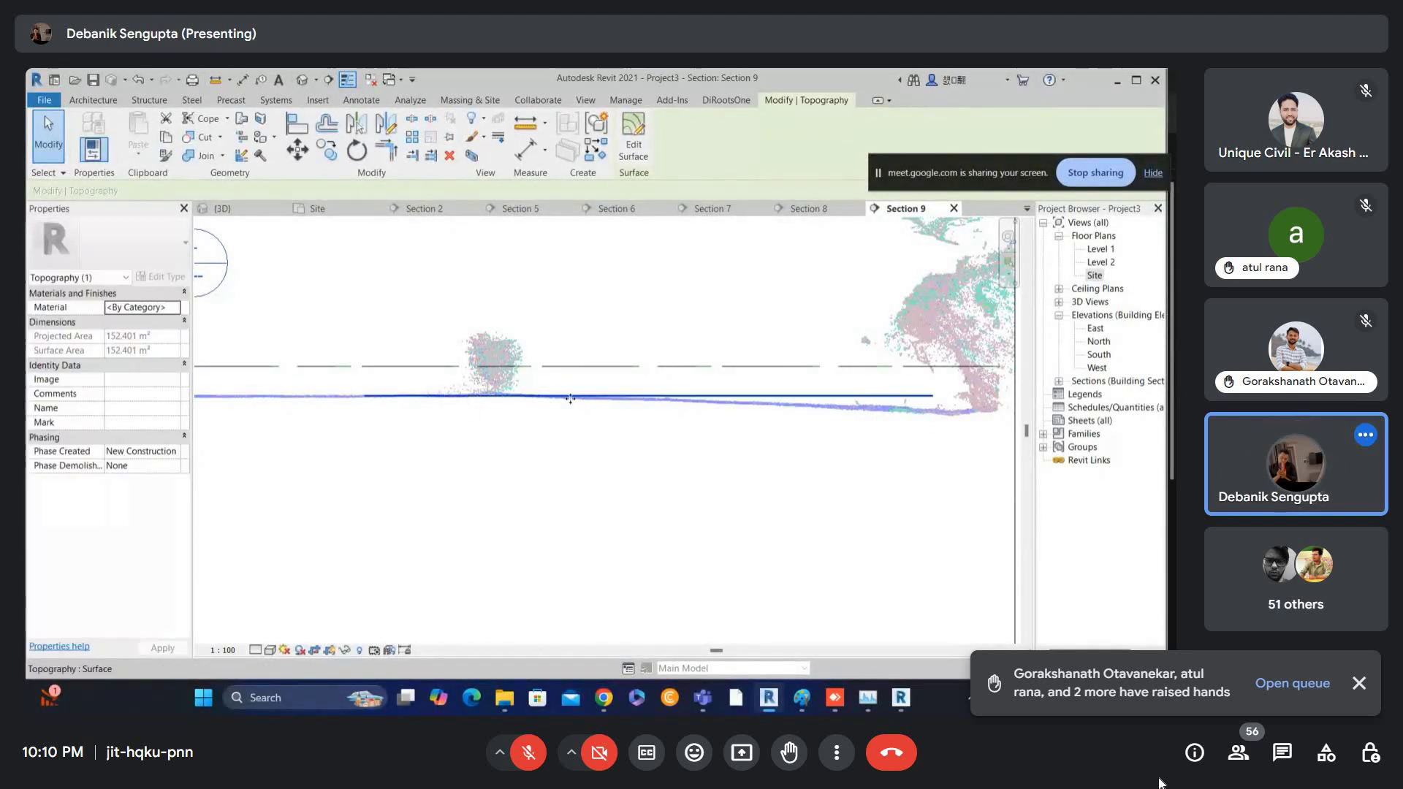
scroll(592, 401, "up", 1)
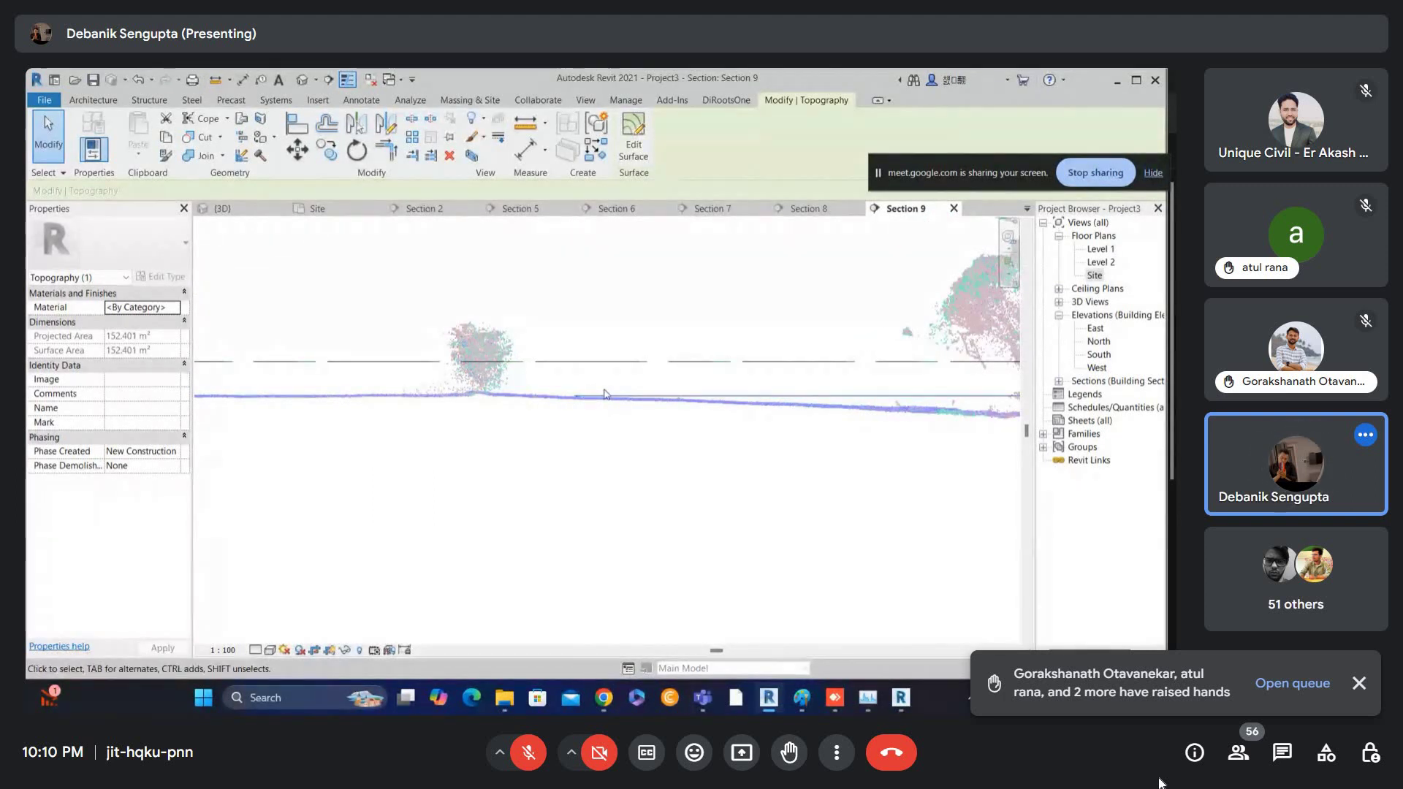
scroll(603, 391, "up", 3)
scroll(603, 391, "down", 2)
middle_click_drag(521, 406, 254, 401)
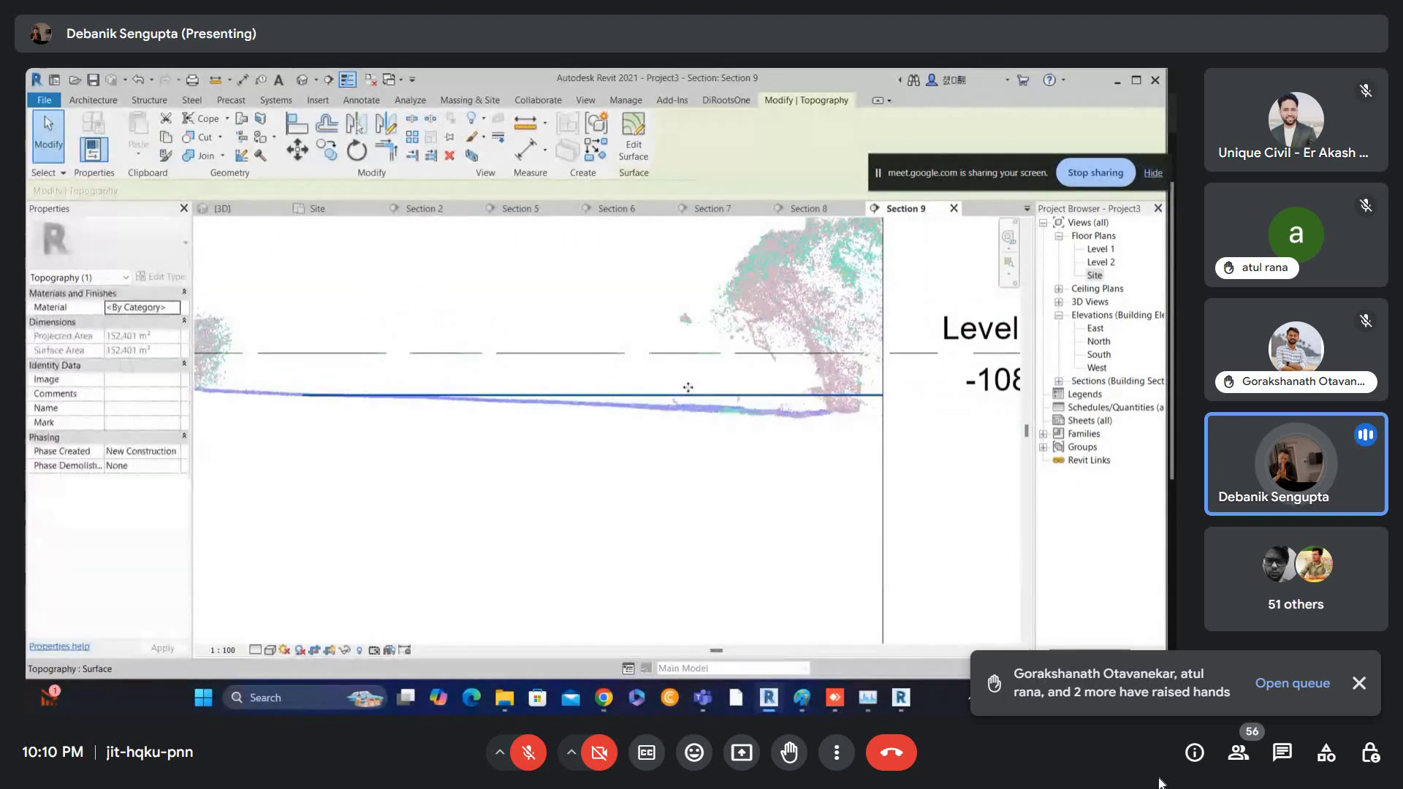
scroll(665, 399, "up", 2)
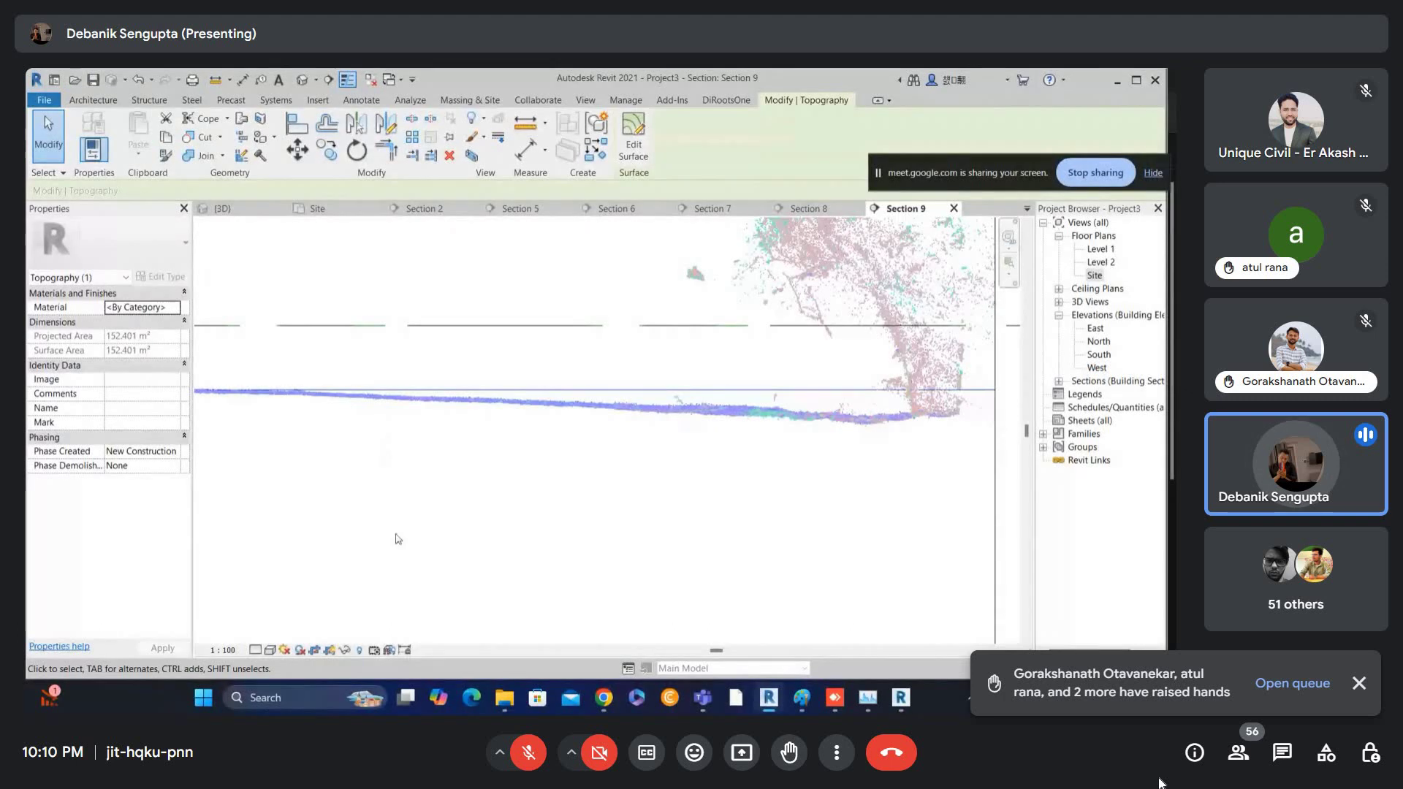
- Set the section view's far clip offset to 200 to thin the point cloud's ground slice
key("Escape")
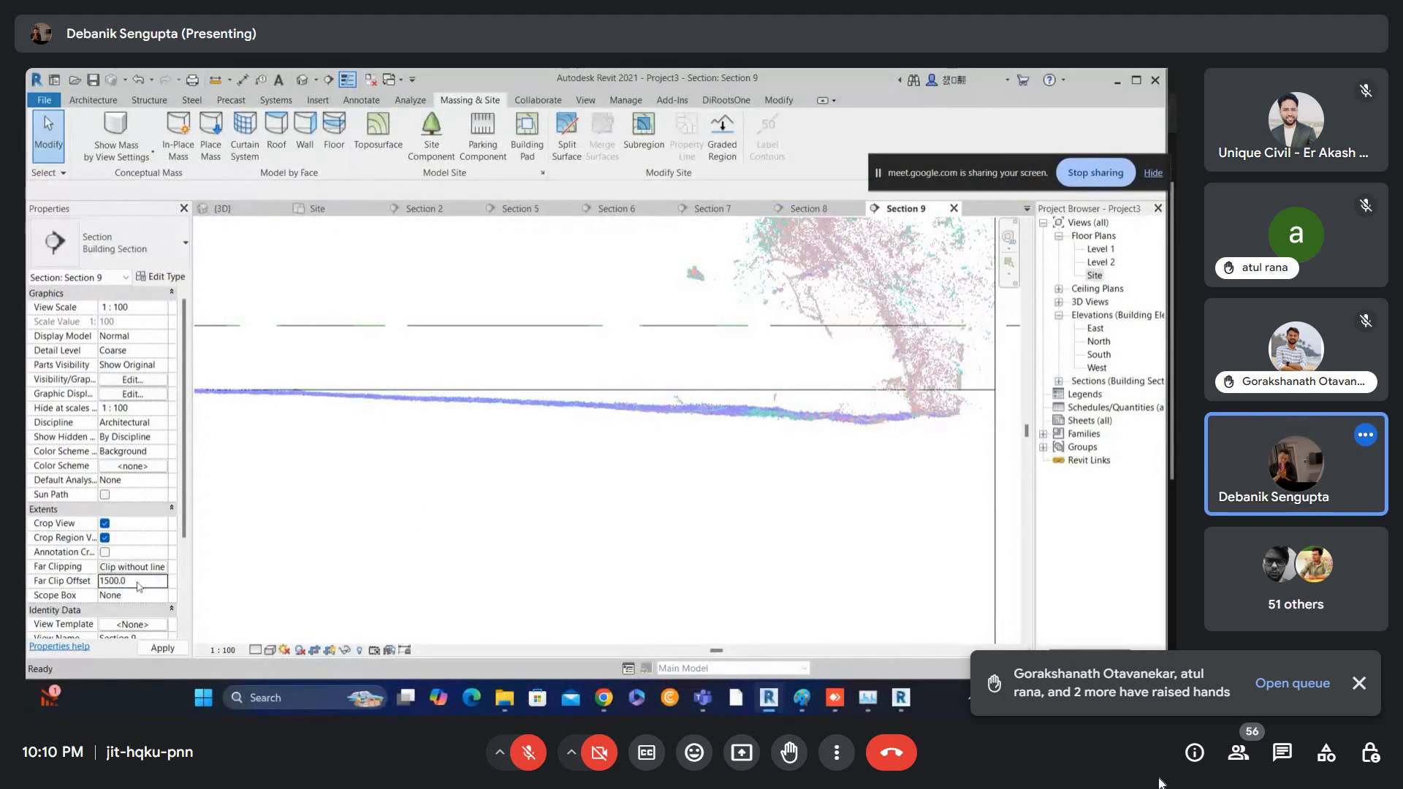
scroll(613, 482, "up", 5)
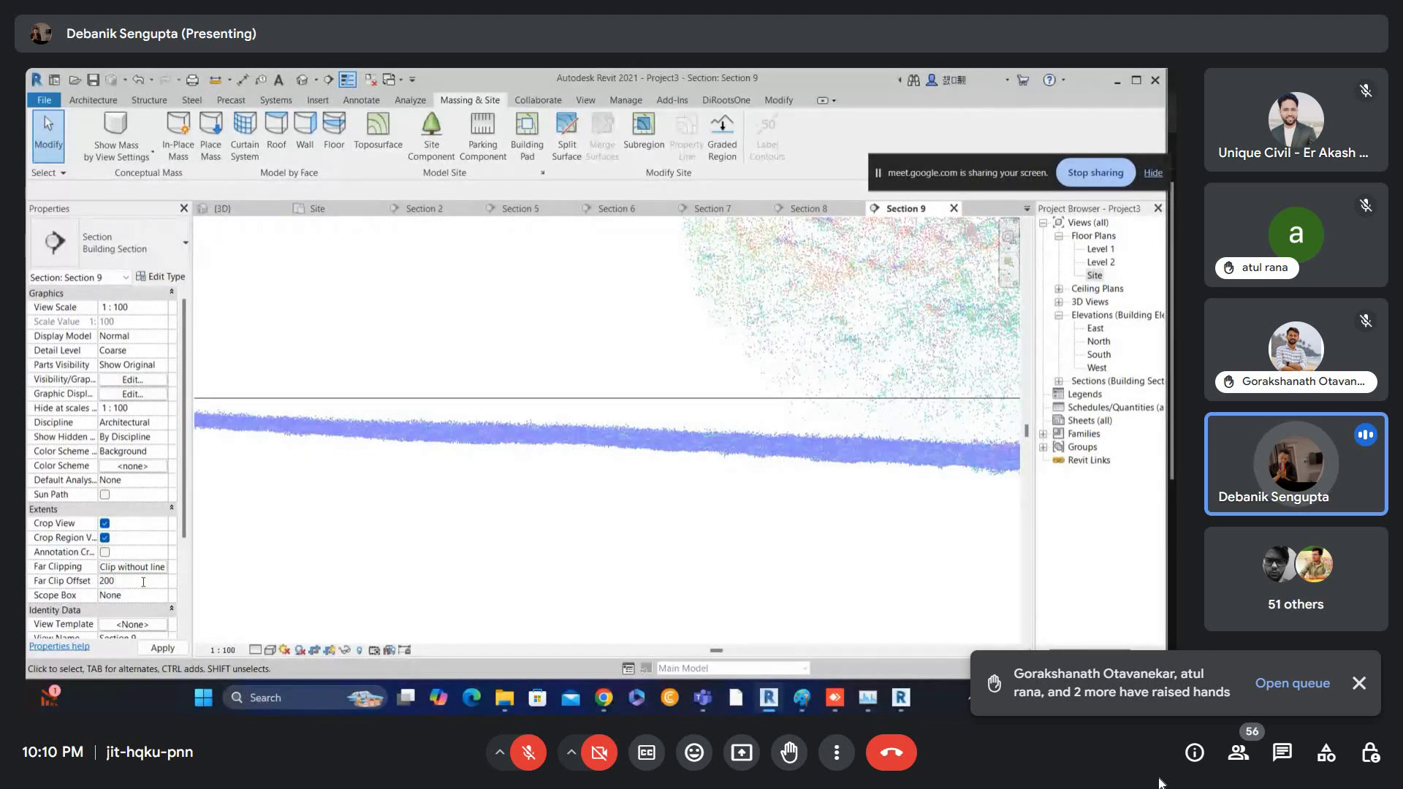
scroll(514, 441, "down", 2)
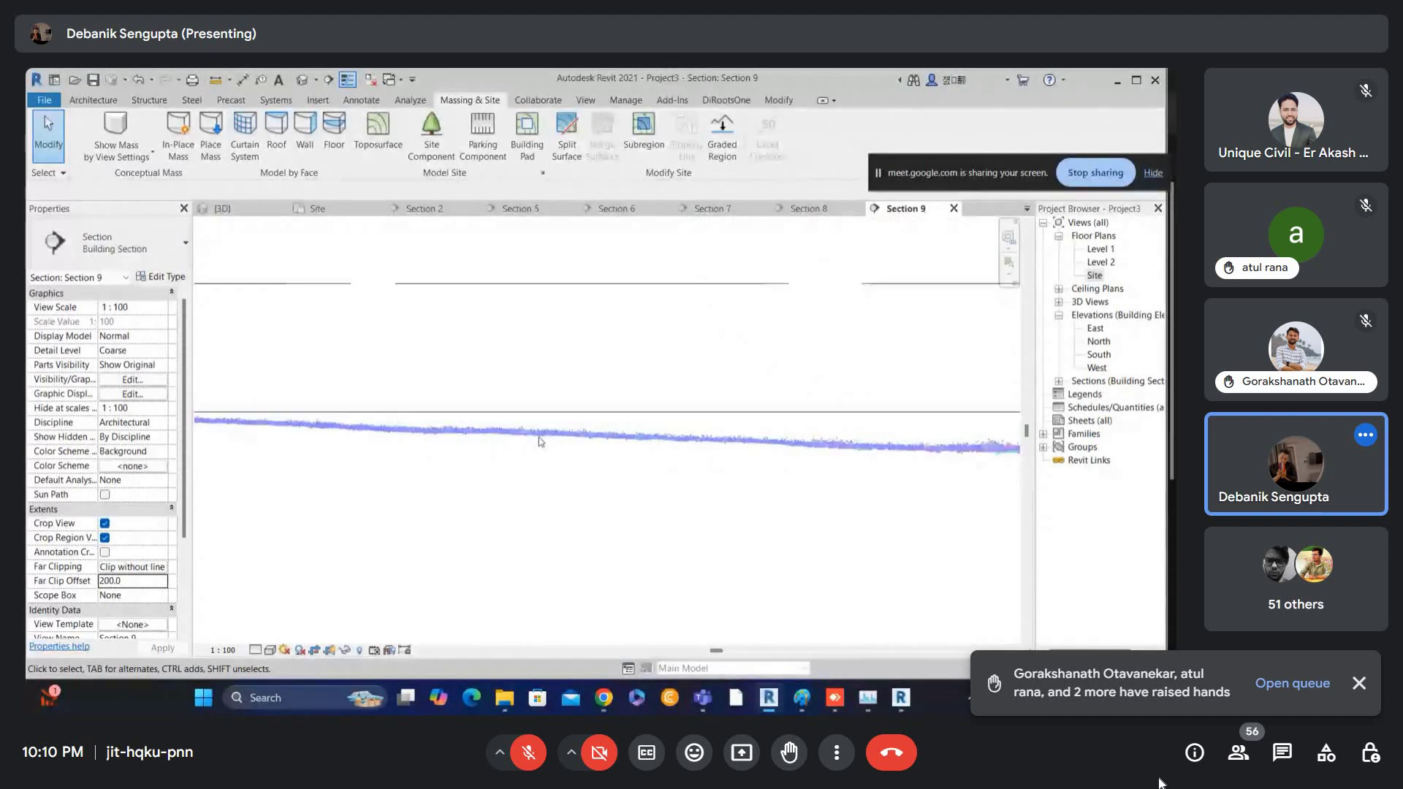
- Set the section view's far clip offset to 500
left_click(147, 585)
type("100")
key("Return")
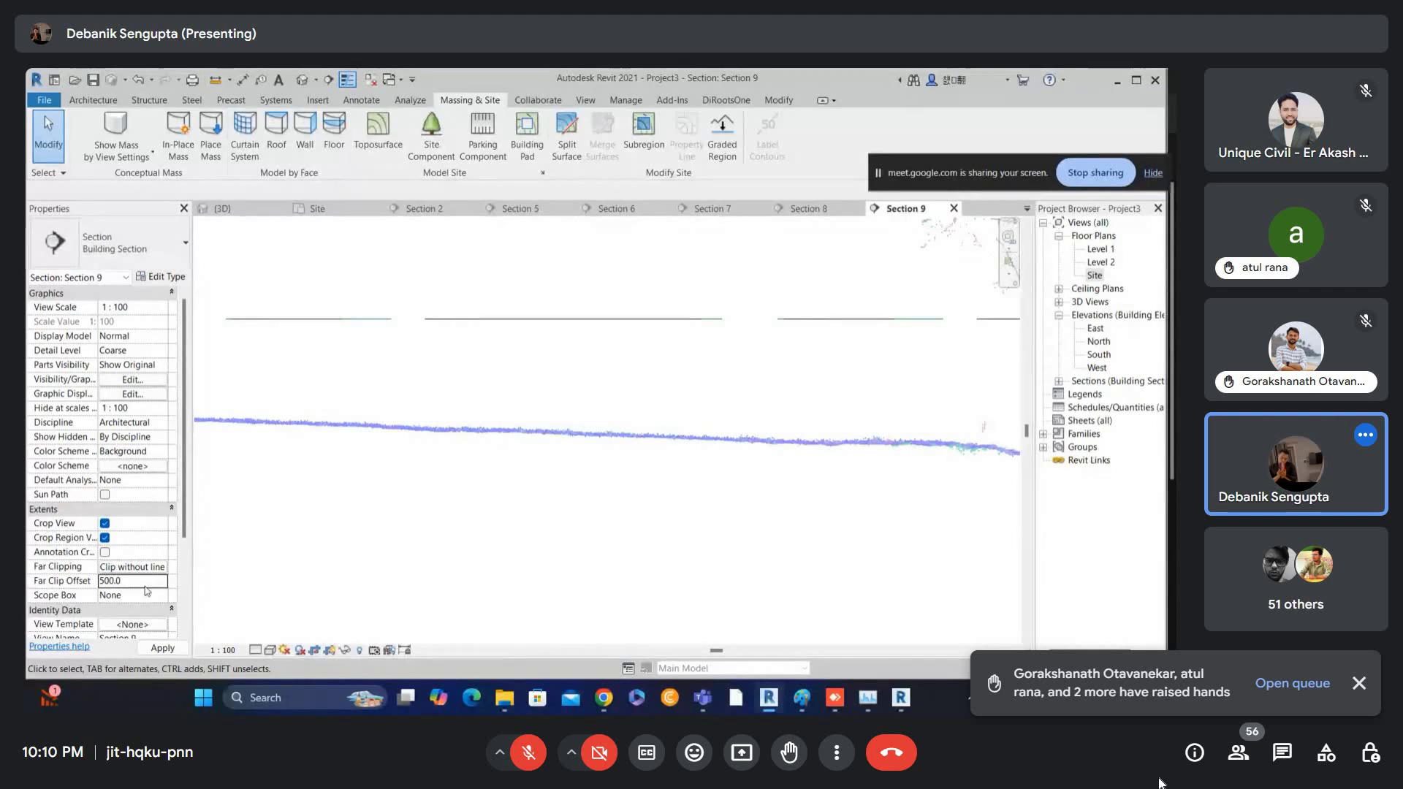
- Edit the toposurface and lower its boundary point between the two trees to elevation -1805, onto the scanned ground
left_click(663, 431)
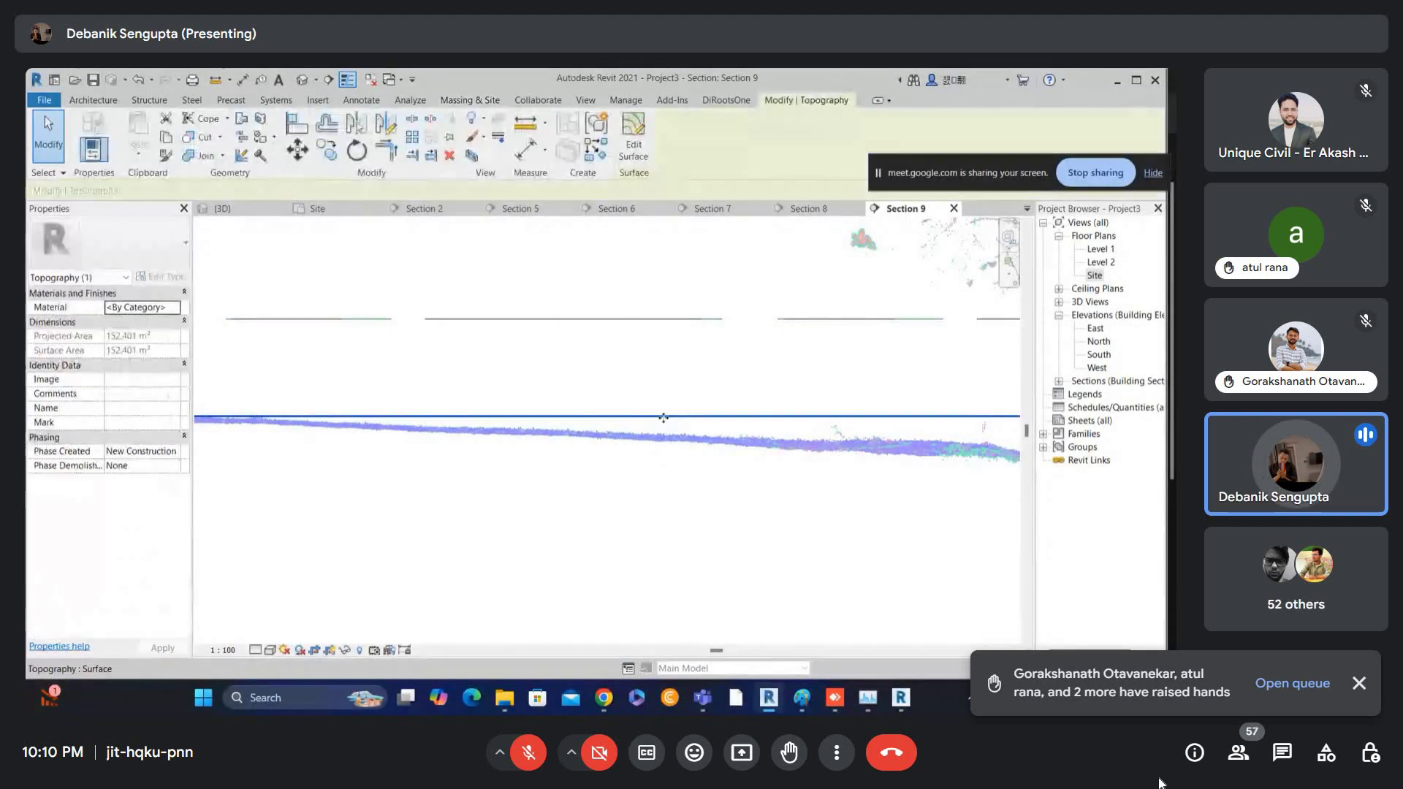
left_click(633, 145)
left_click_drag(605, 366, 687, 453)
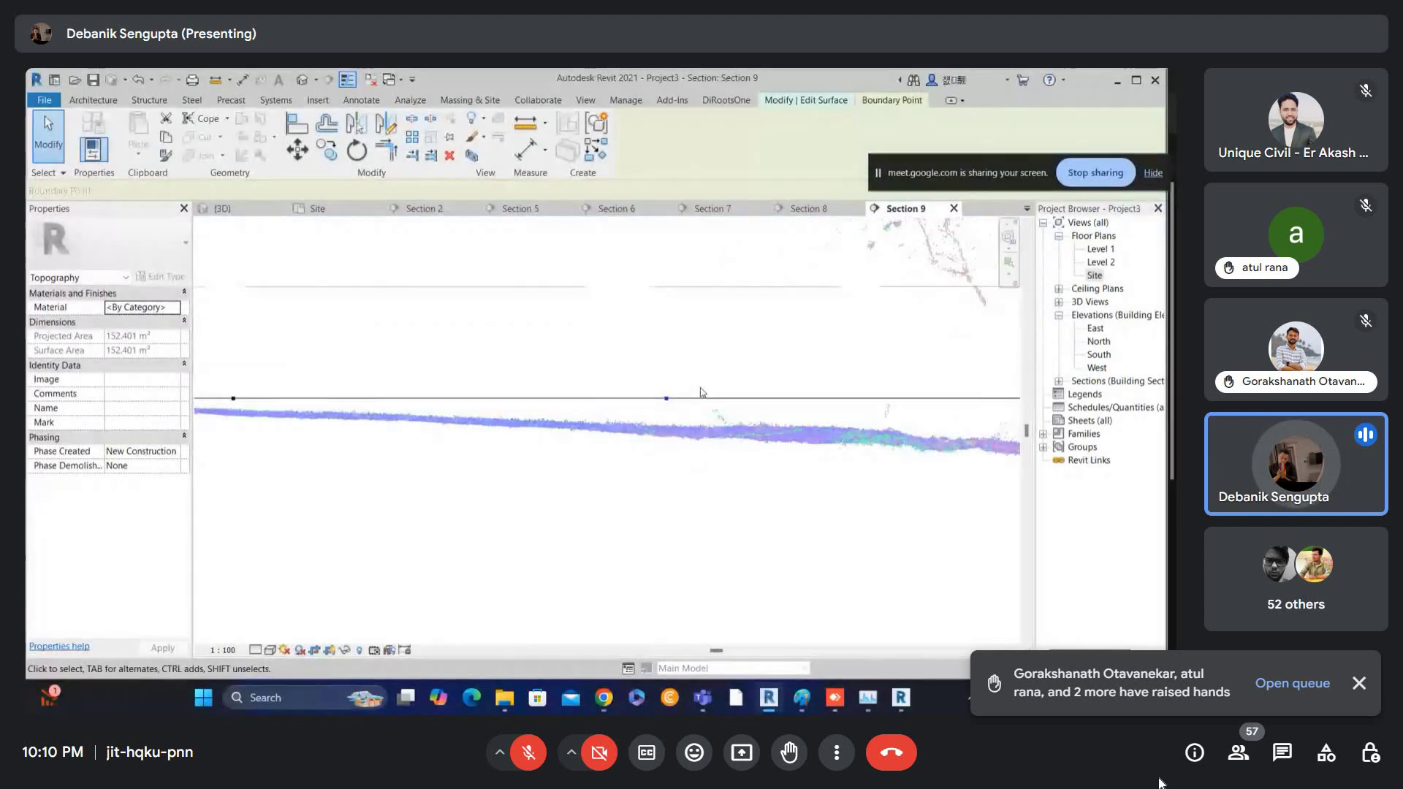
scroll(706, 389, "up", 2)
key("Down")
key("Down")
key("Down")
key("Down")
key("Down")
key("Down")
key("Down")
key("Down")
key("Down")
key("Down")
key("Down")
key("Down")
key("Down")
key("Down")
key("Down")
key("Down")
key("Down")
key("Down")
key("Down")
key("Down")
scroll(708, 375, "down", 1)
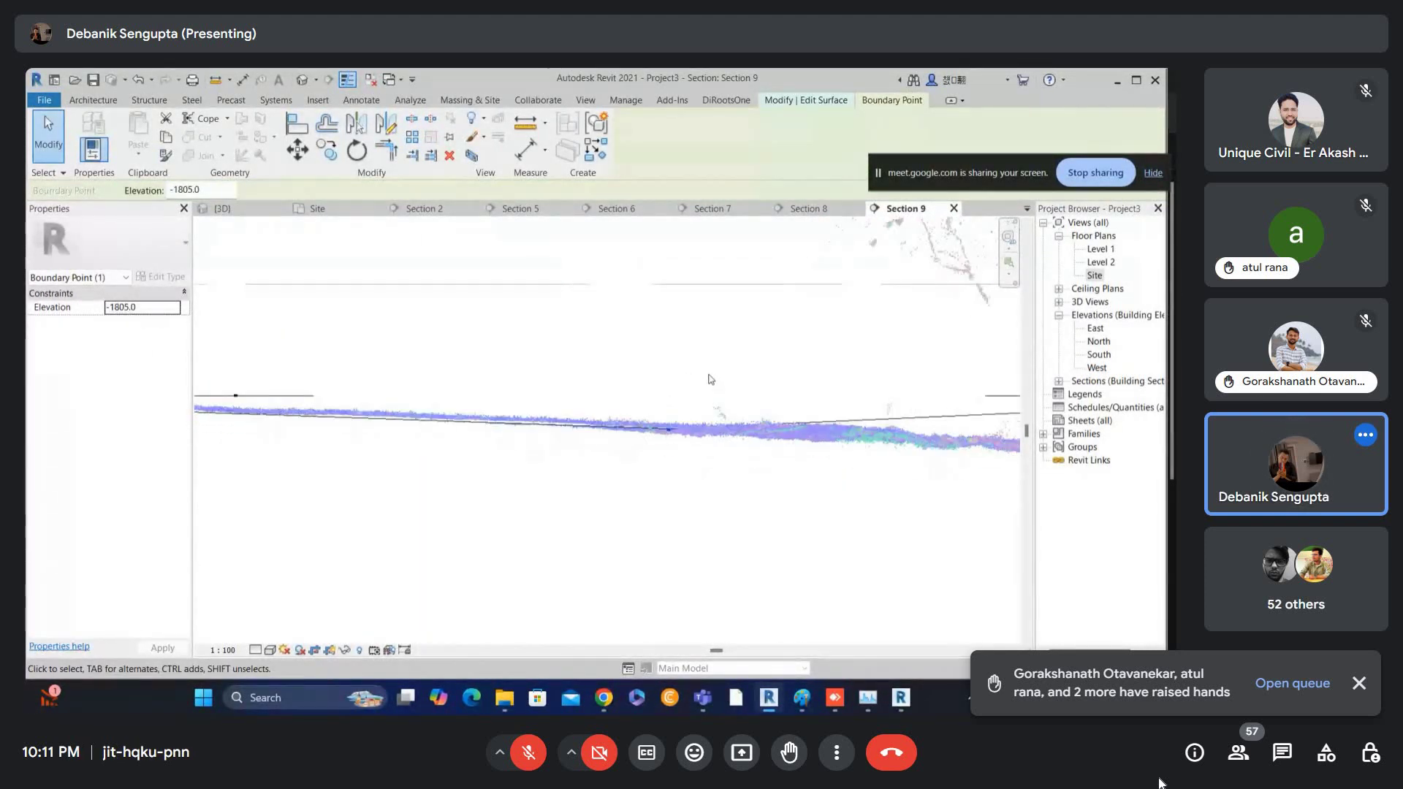
- Lower the neighbouring surface points onto the scanned ground, setting the interior point near the large tree to elevation -1900, and finish the surface edit
scroll(709, 377, "down", 1)
left_click_drag(282, 360, 470, 555)
scroll(555, 402, "up", 2)
key("Down")
key("Down")
key("Down")
key("Down")
key("Down")
key("Down")
key("Down")
key("Down")
key("Down")
key("Down")
key("Down")
key("Down")
key("Down")
key("Down")
key("Down")
key("Down")
key("Down")
key("Down")
key("Down")
key("Down")
key("Down")
key("Down")
key("Down")
key("Down")
key("Down")
key("Down")
key("Down")
key("Down")
key("Down")
key("Down")
key("Down")
key("Down")
scroll(701, 400, "down", 1)
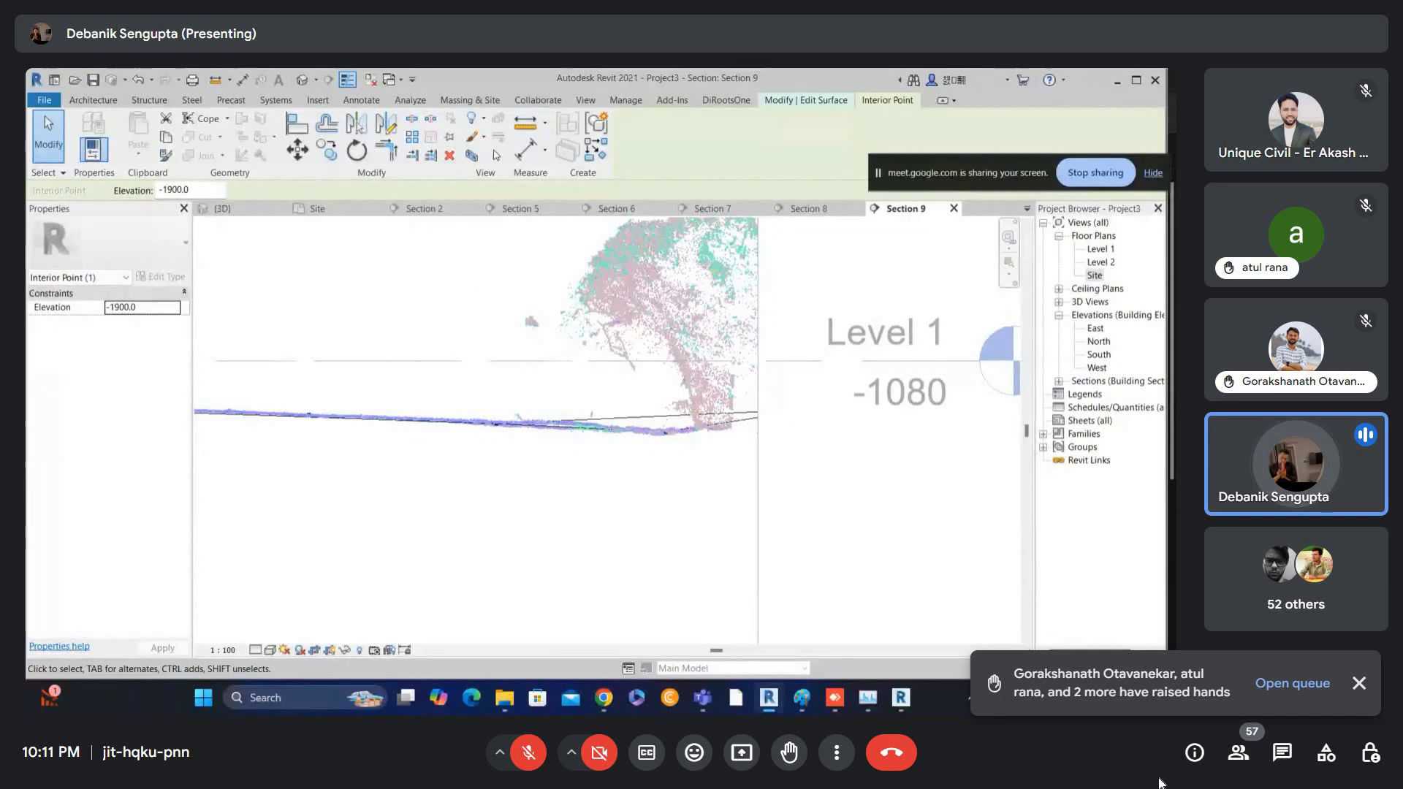
key("Escape")
left_click(632, 149)
scroll(739, 512, "down", 1)
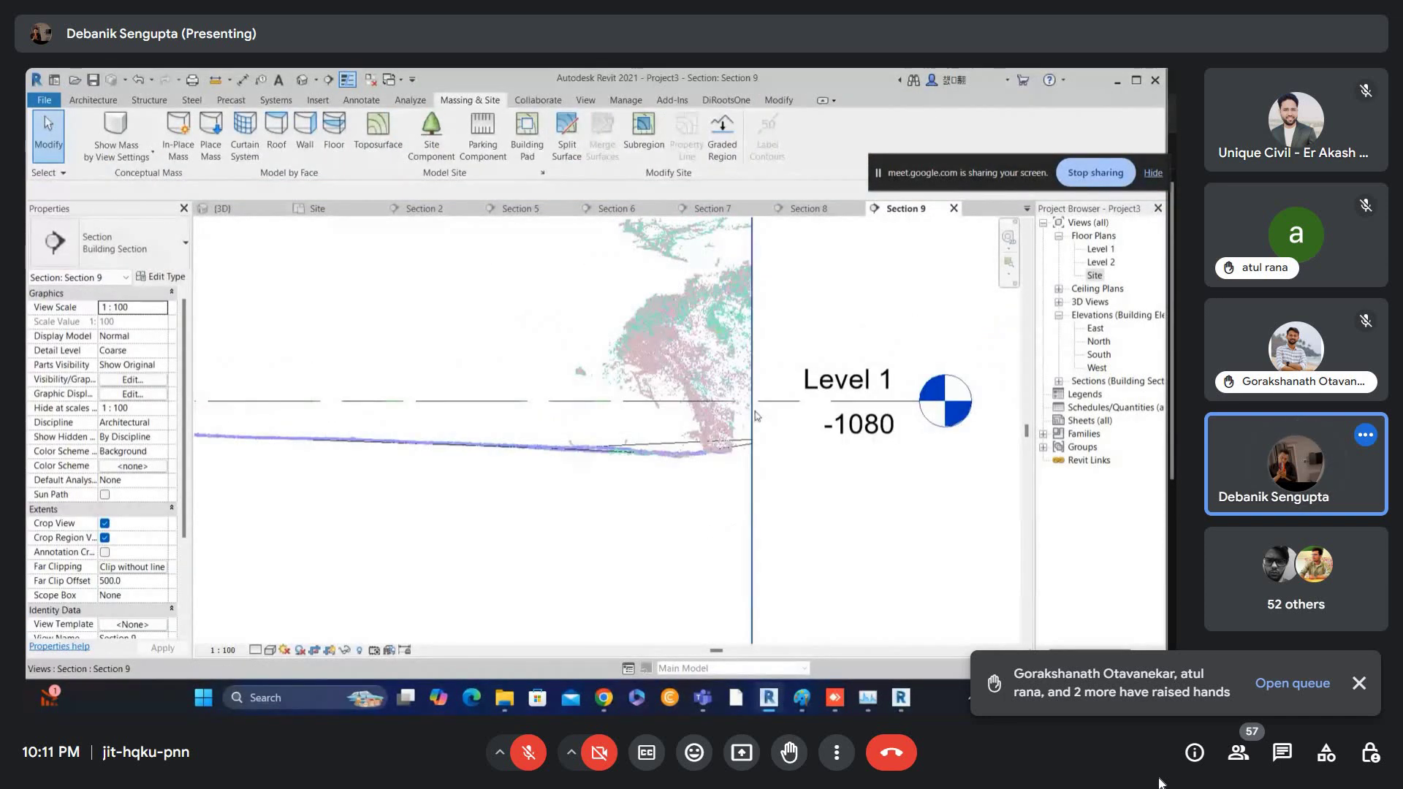
- Select the section view's crop boundary beside the large tree
left_click(757, 414)
scroll(757, 414, "down", 2)
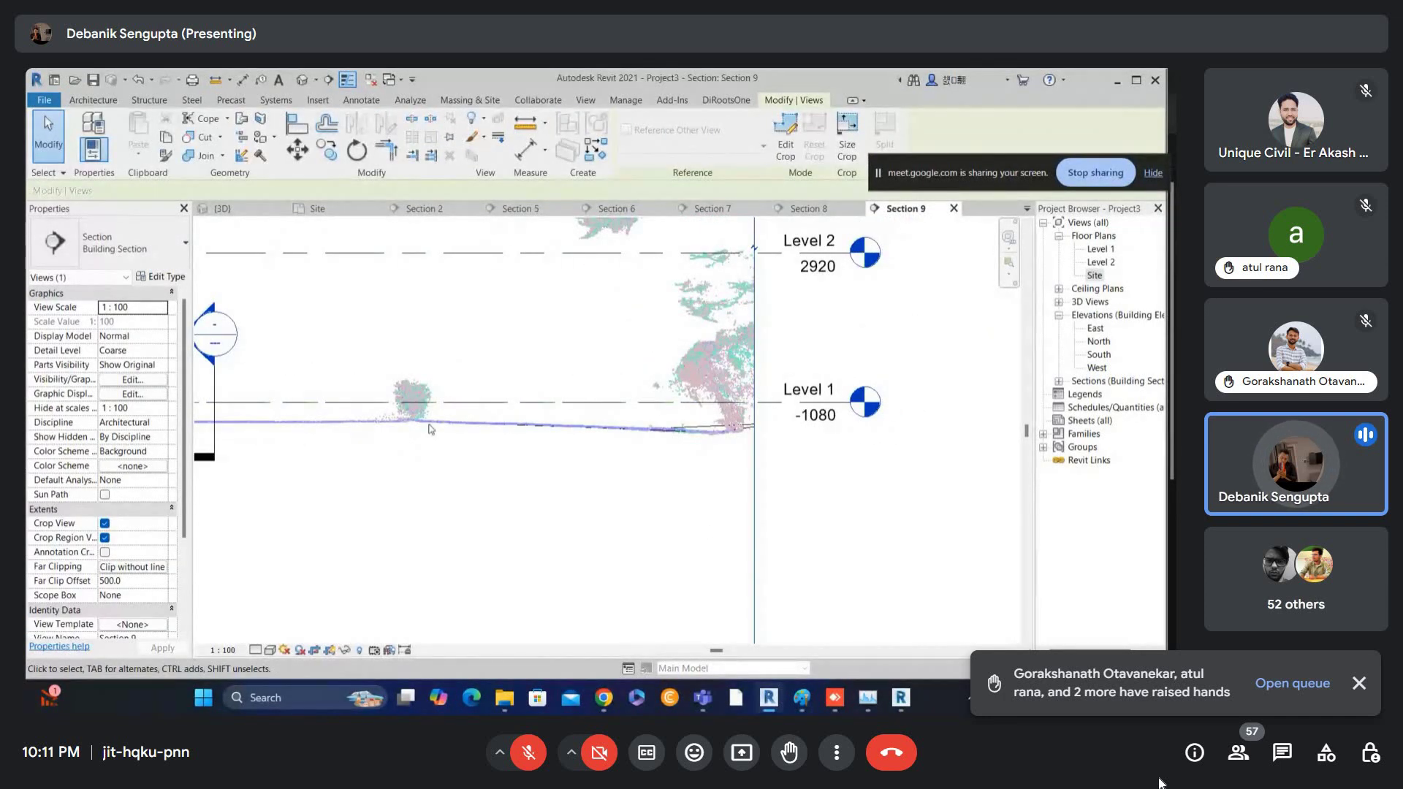
- Examine the point cloud and the section's position in the default 3D view
middle_click_drag(432, 430, 463, 430)
left_click(302, 81)
scroll(571, 400, "down", 3)
key("Escape")
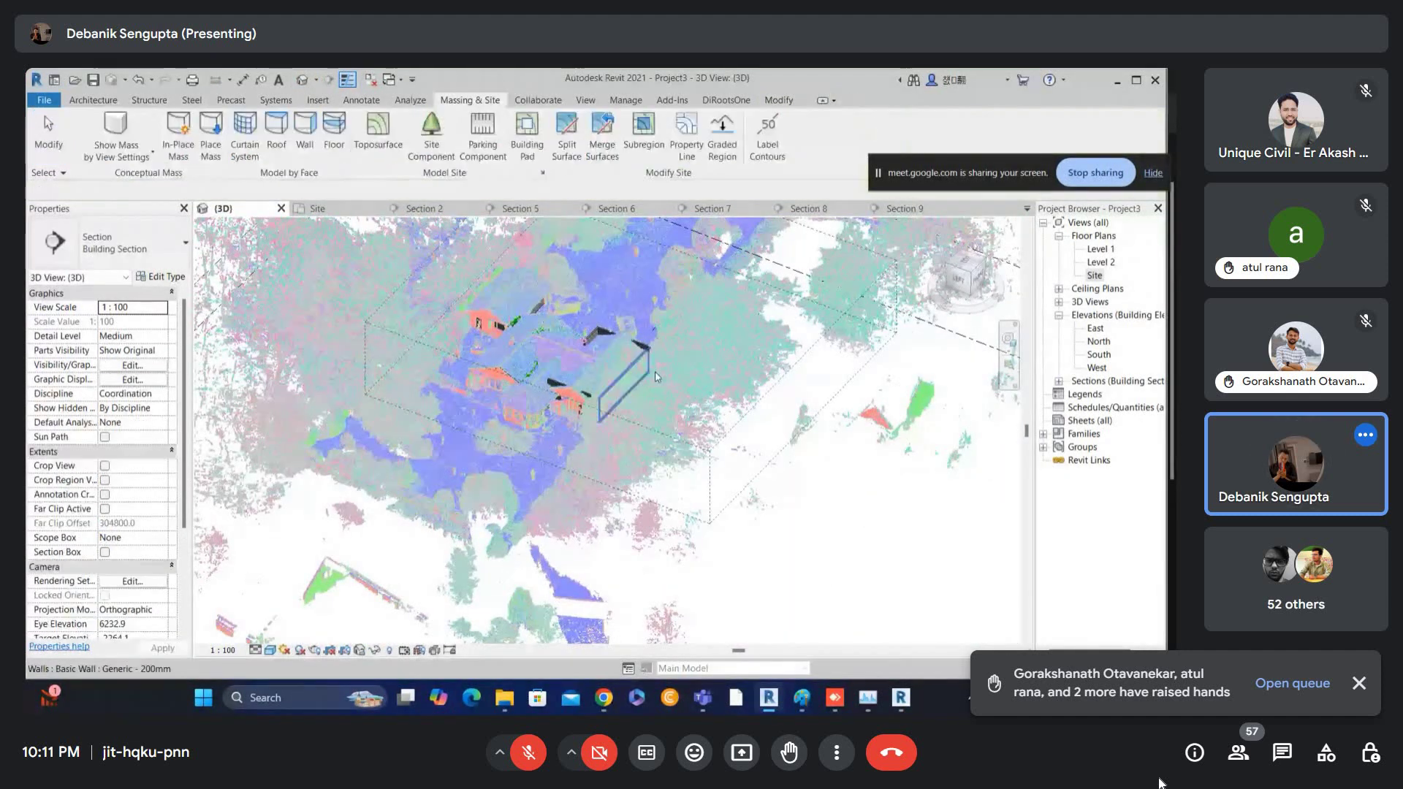
- Open the Site floor plan at the topography outline southeast of the building
double_click(1095, 276)
scroll(597, 428, "down", 1)
middle_click_drag(601, 532, 614, 315)
scroll(651, 379, "up", 1)
- Copy the vertical section line at the topography's left edge a short distance to its right
left_click(651, 379)
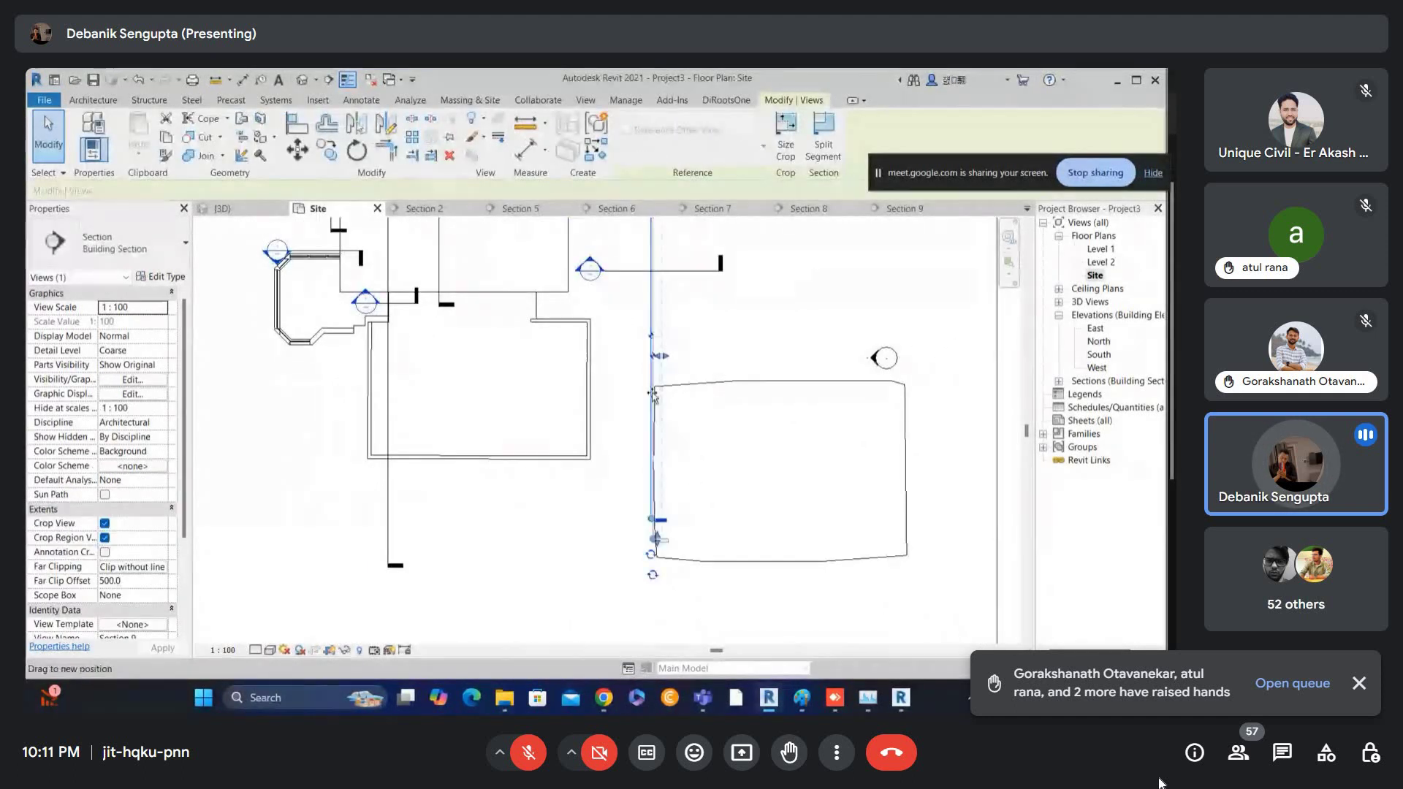
key("c")
key("o")
left_click(649, 348)
left_click(669, 342)
key("Escape")
- Add two more parallel copies of the section line across the topography at similarly small spacing
scroll(681, 345, "down", 1)
left_click(673, 341)
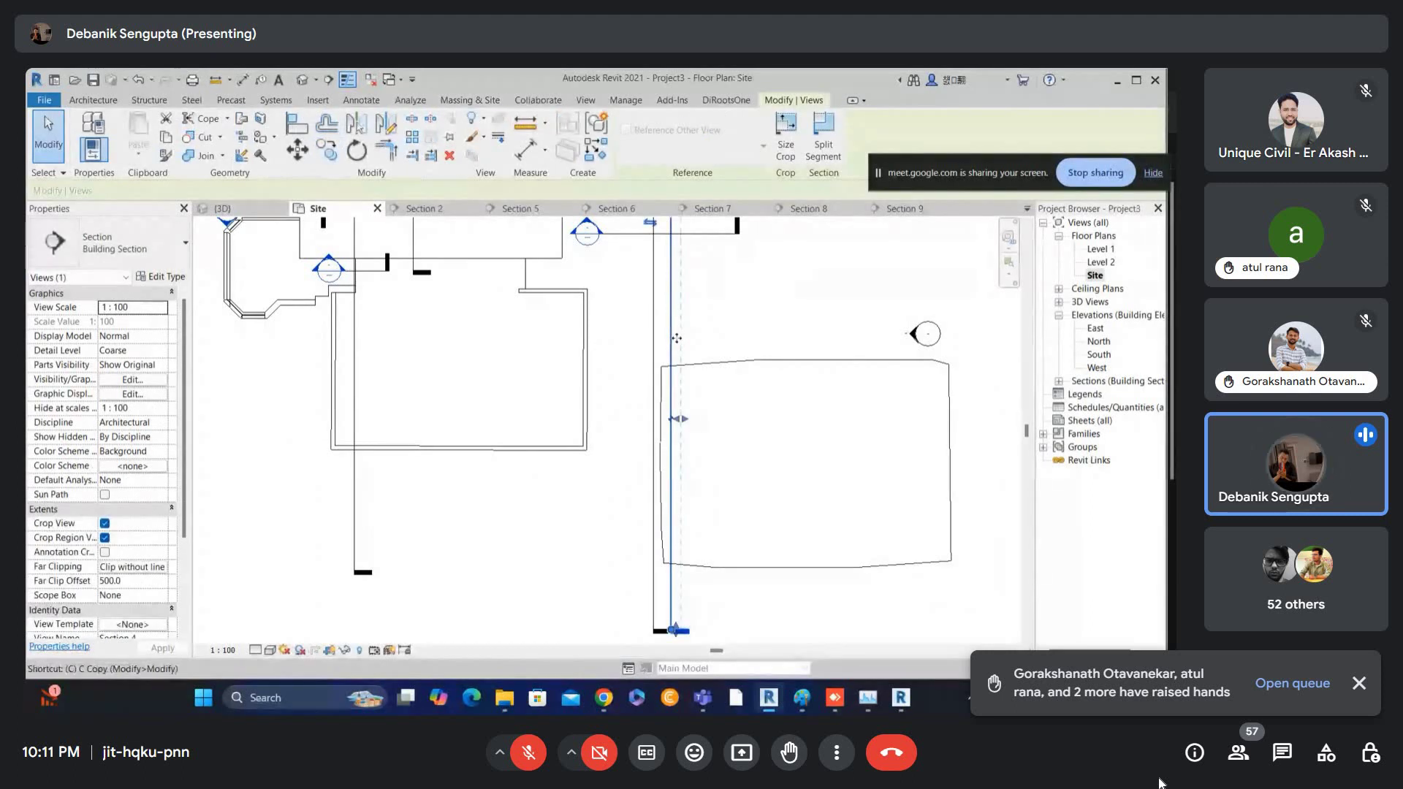
scroll(673, 341, "up", 1)
key("c")
key("o")
left_click(669, 338)
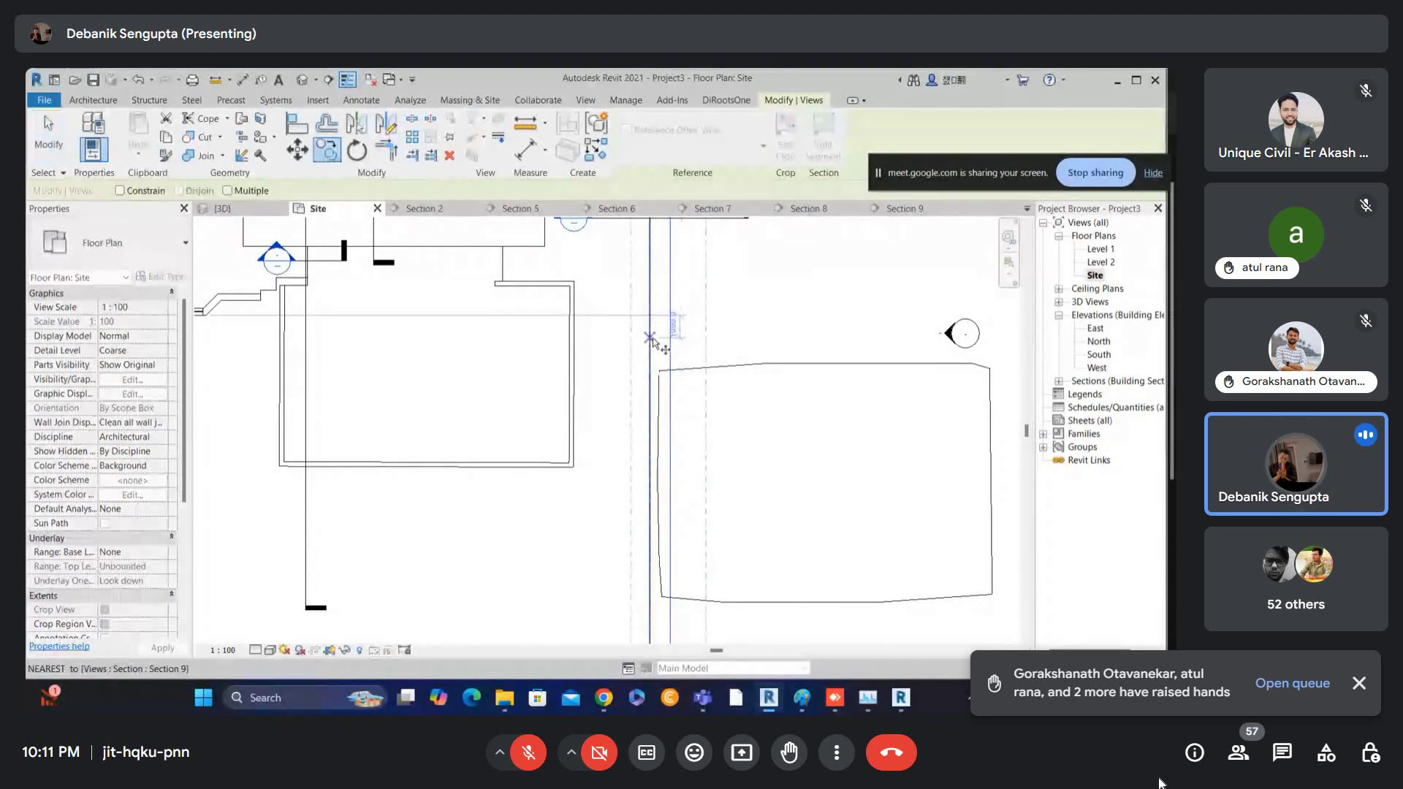
left_click(687, 341)
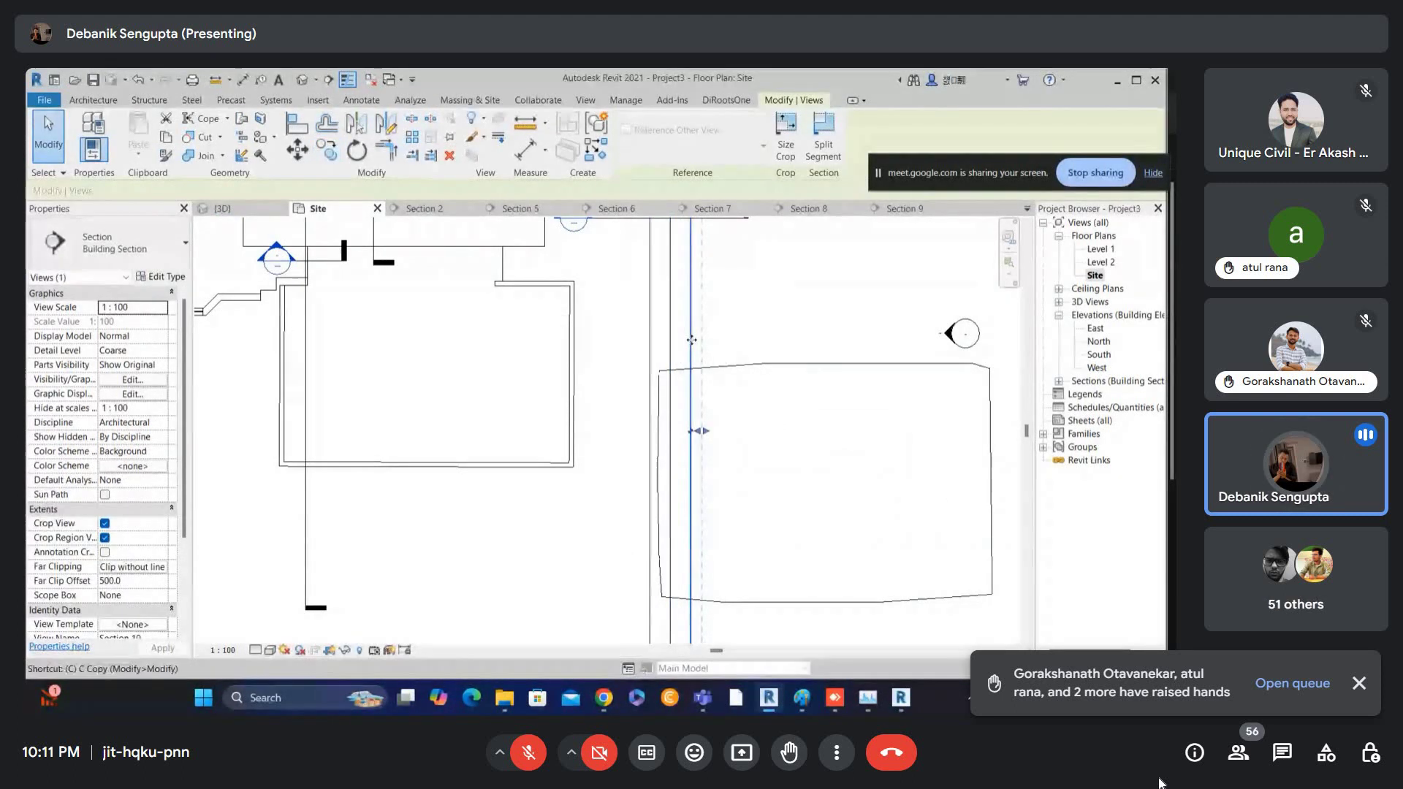
left_click(689, 341)
key("Escape")
scroll(707, 364, "down", 5)
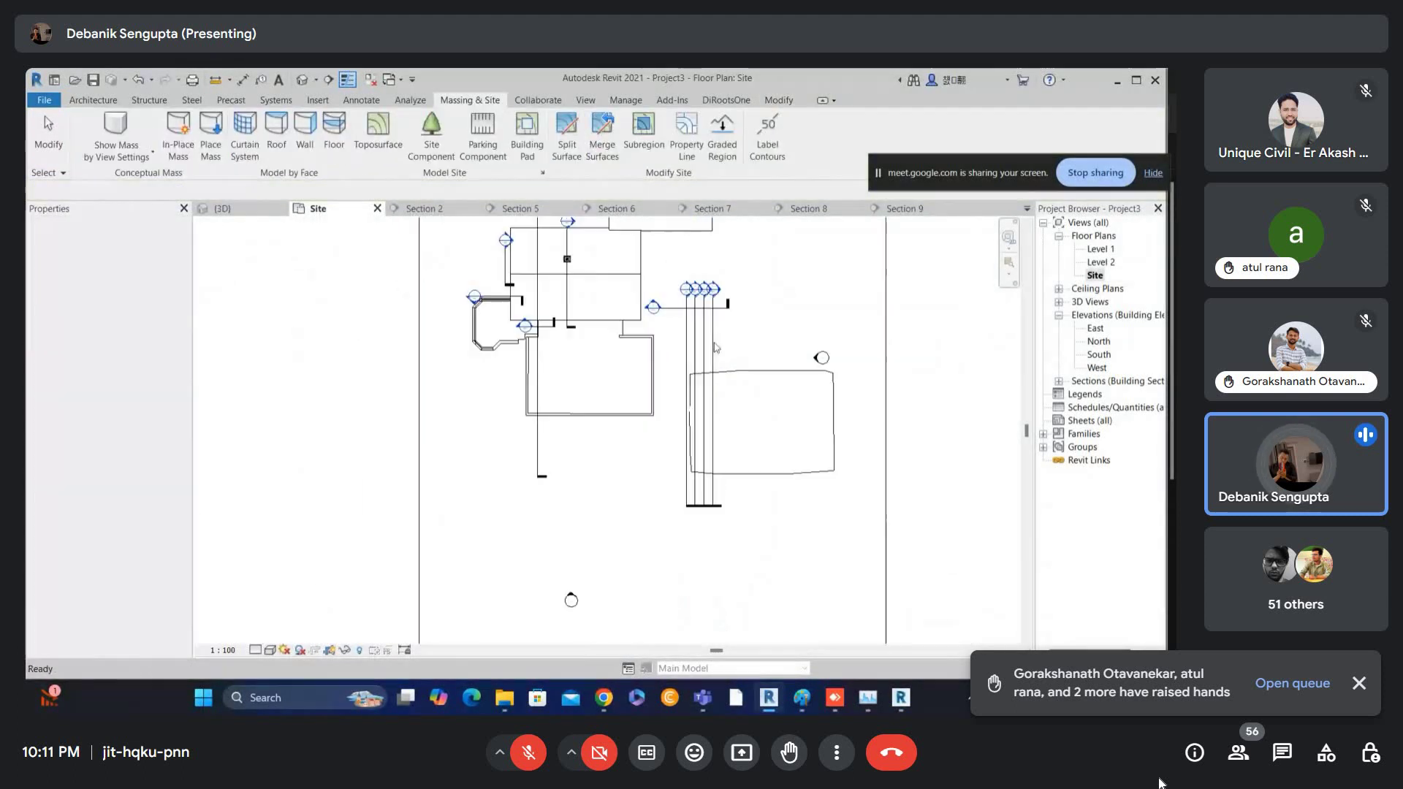
- Delete the three copied section lines, keeping only the original one
scroll(711, 345, "up", 4)
left_click_drag(754, 340, 667, 376)
key("Delete")
key("Return")
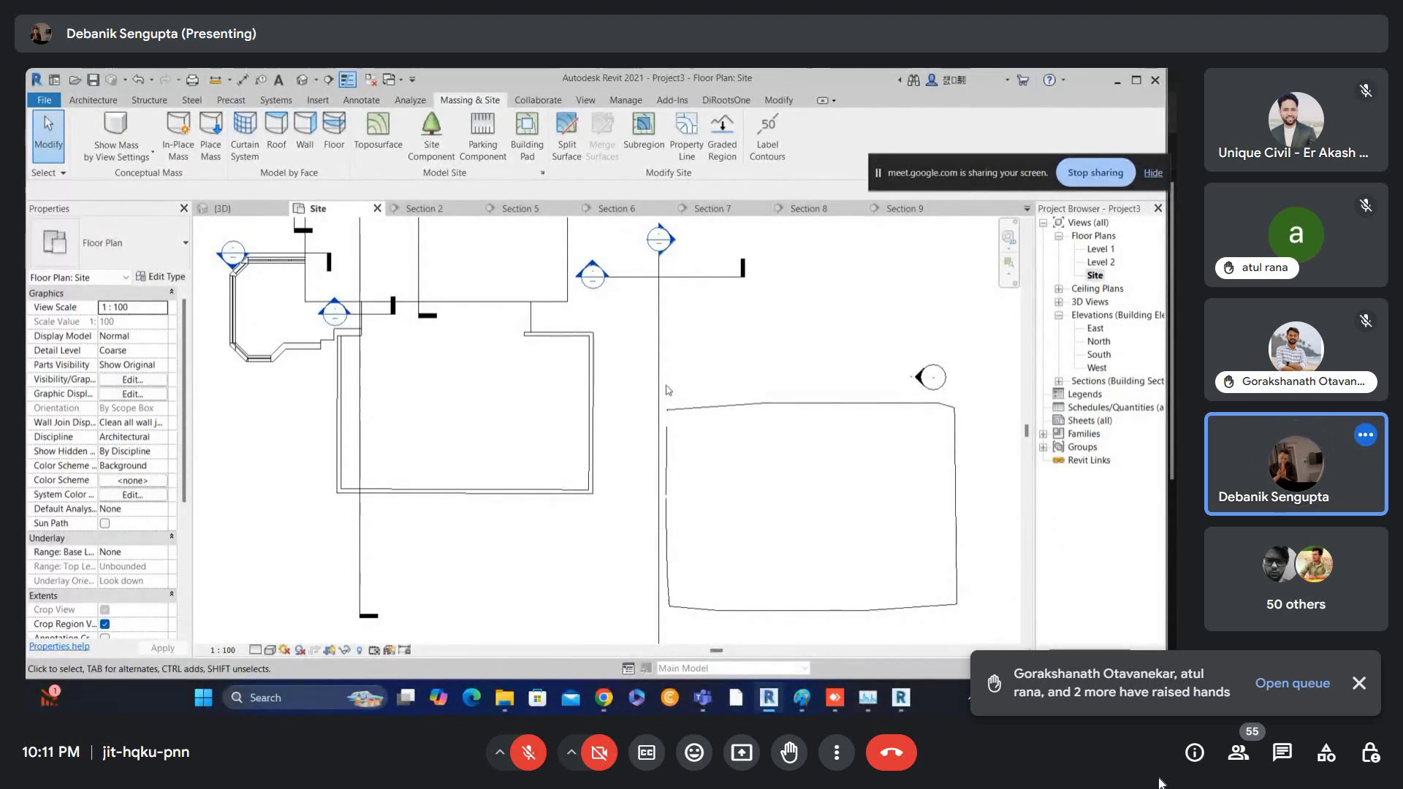
- Move the section line from the topography's left edge to about a third across it and open Section 9
left_click_drag(658, 334, 754, 348)
left_click(780, 317)
double_click(760, 262)
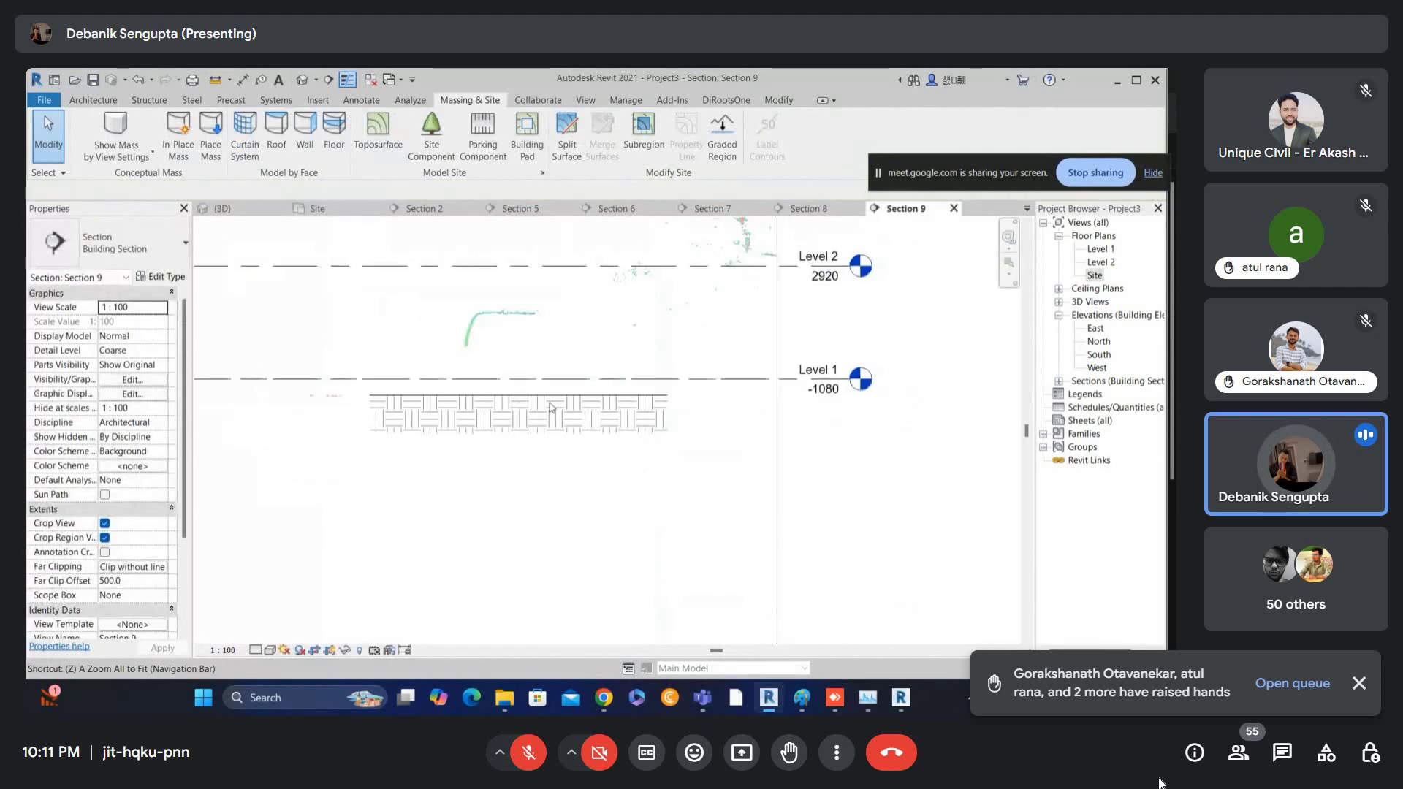
- Start editing the topography surface and lower the two interior points between the scanned person and the curved scan outline to elevation -1820
left_click(538, 404)
scroll(453, 395, "up", 2)
scroll(465, 386, "up", 1)
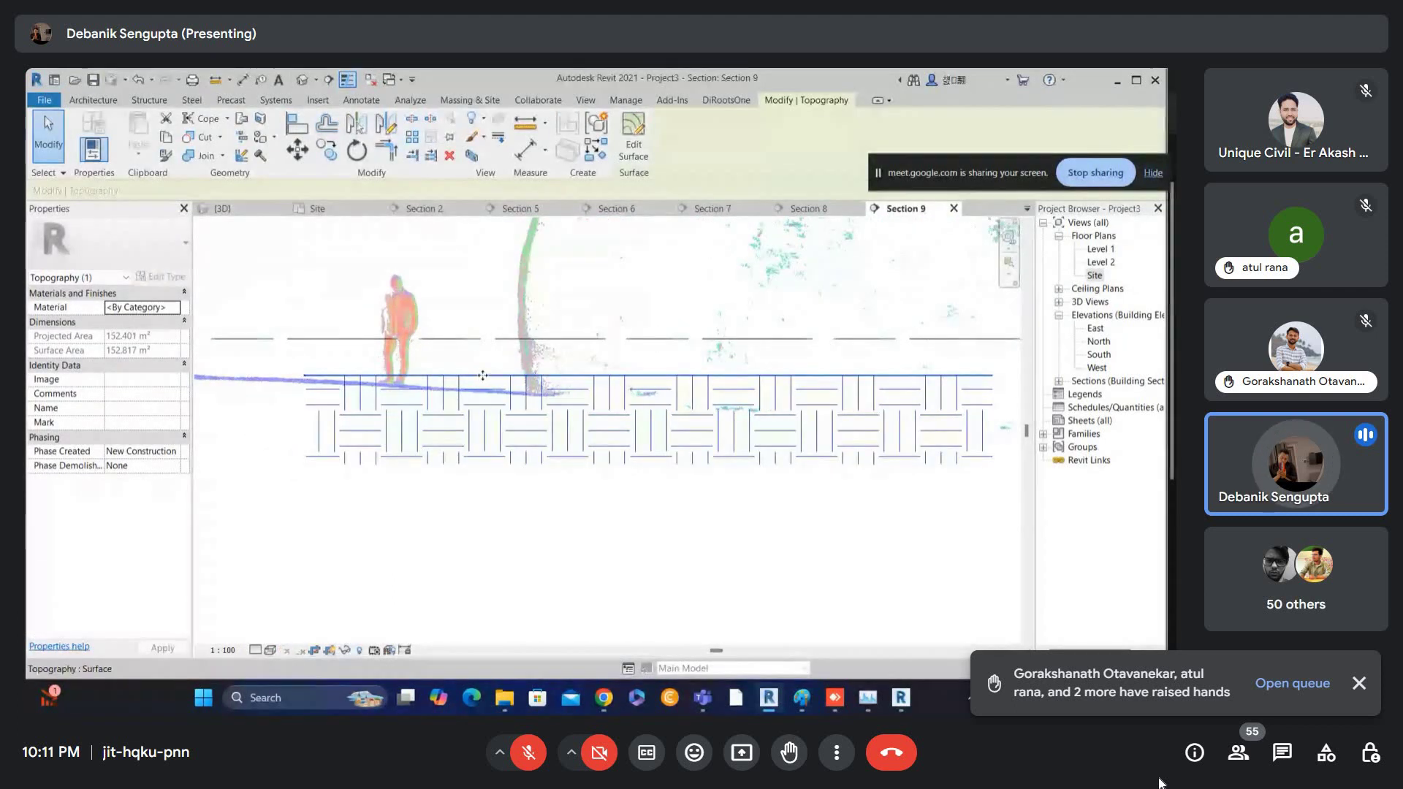
left_click(618, 143)
left_click_drag(451, 273, 534, 428)
key("Down")
key("Down")
key("Down")
key("Down")
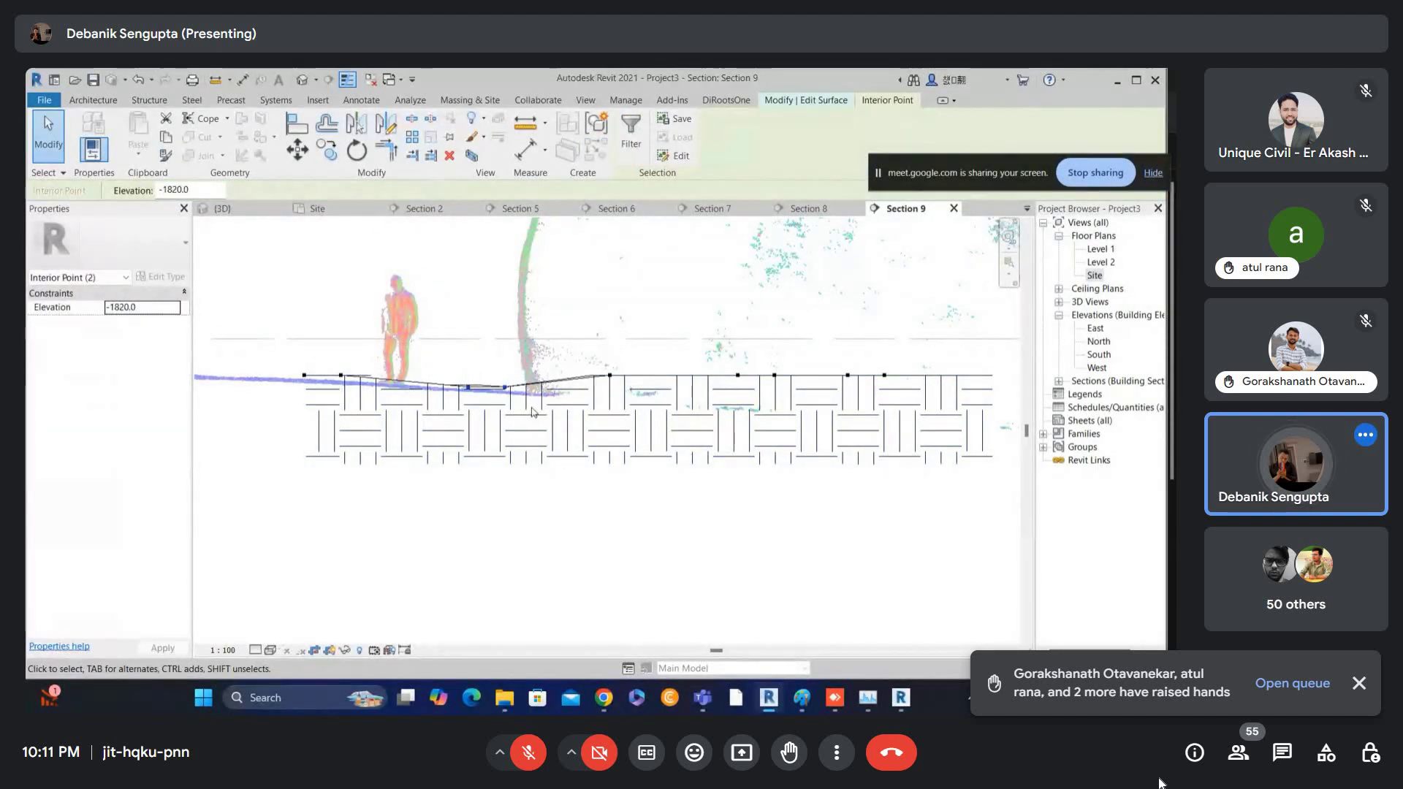
- Lower the surface point just before the curved scan outline one increment to follow the scanned ground
scroll(517, 392, "up", 1)
left_click_drag(499, 352, 537, 433)
key("Down")
- Lower the single interior point just past the curved scan outline to elevation -1960
left_click_drag(600, 326, 667, 438)
key("Down")
key("Down")
key("Down")
key("Down")
key("Down")
key("Down")
key("Down")
key("Down")
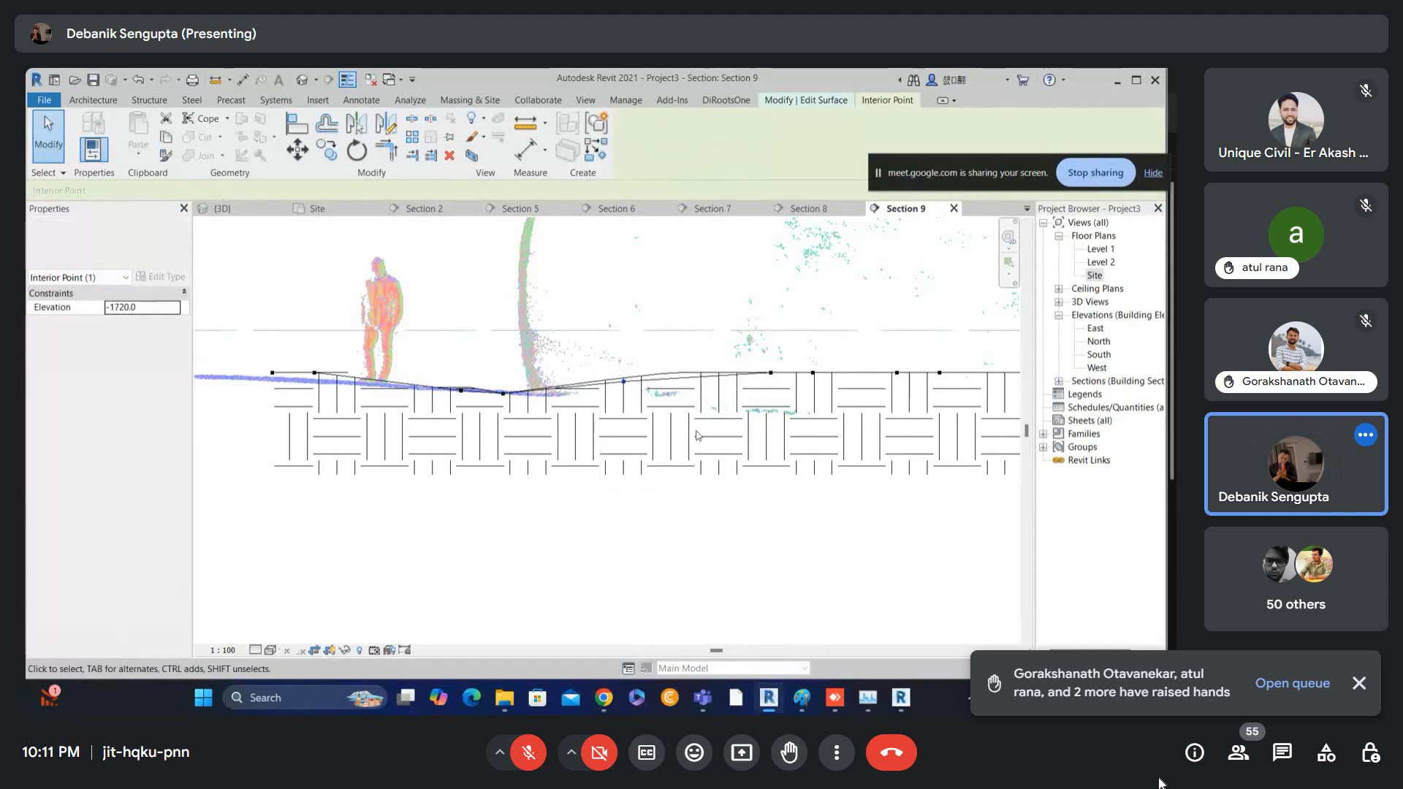
- Lower the next four interior points on the right part of the surface to elevation -2160
left_click_drag(741, 352, 995, 477)
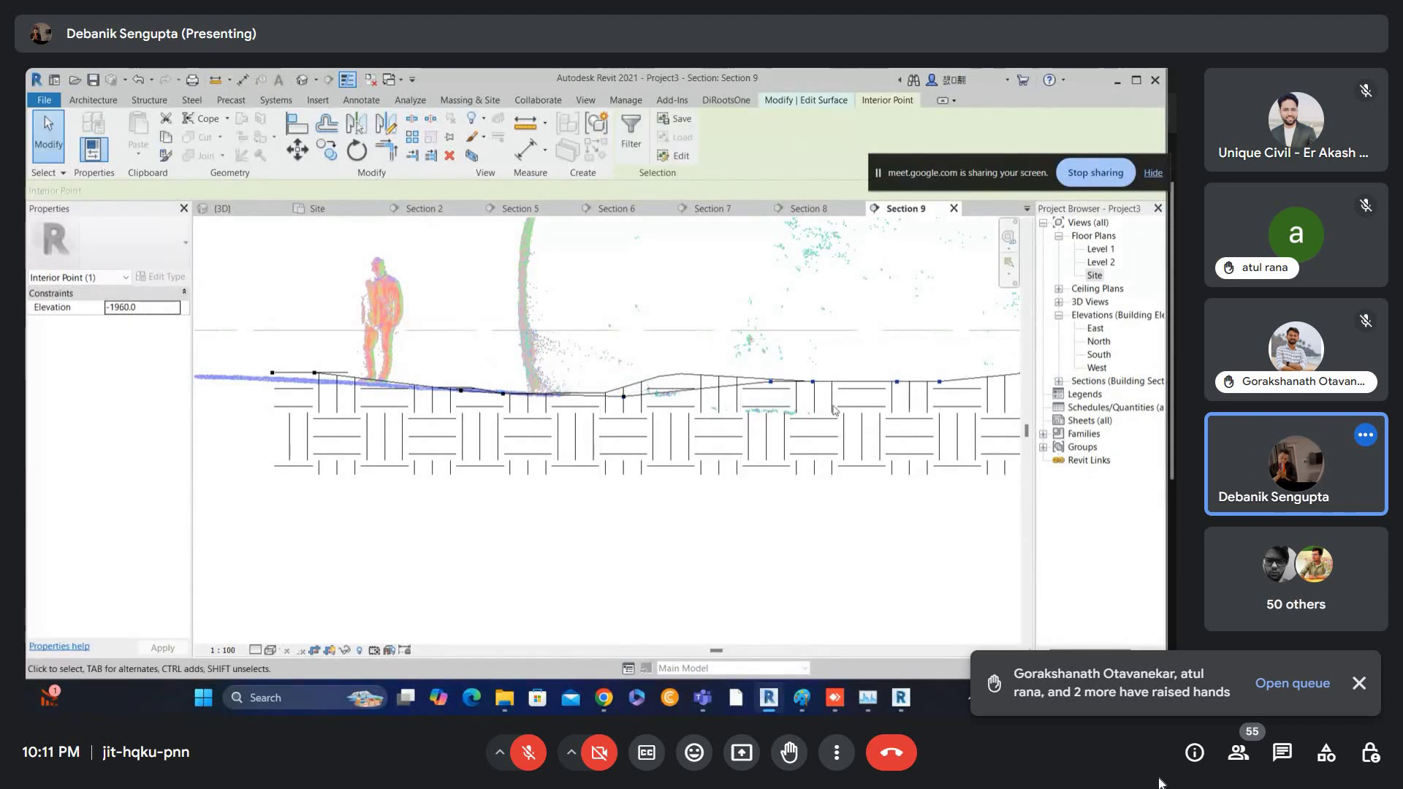
scroll(747, 376, "up", 3)
key("Down")
key("Down")
key("Down")
key("Down")
key("Down")
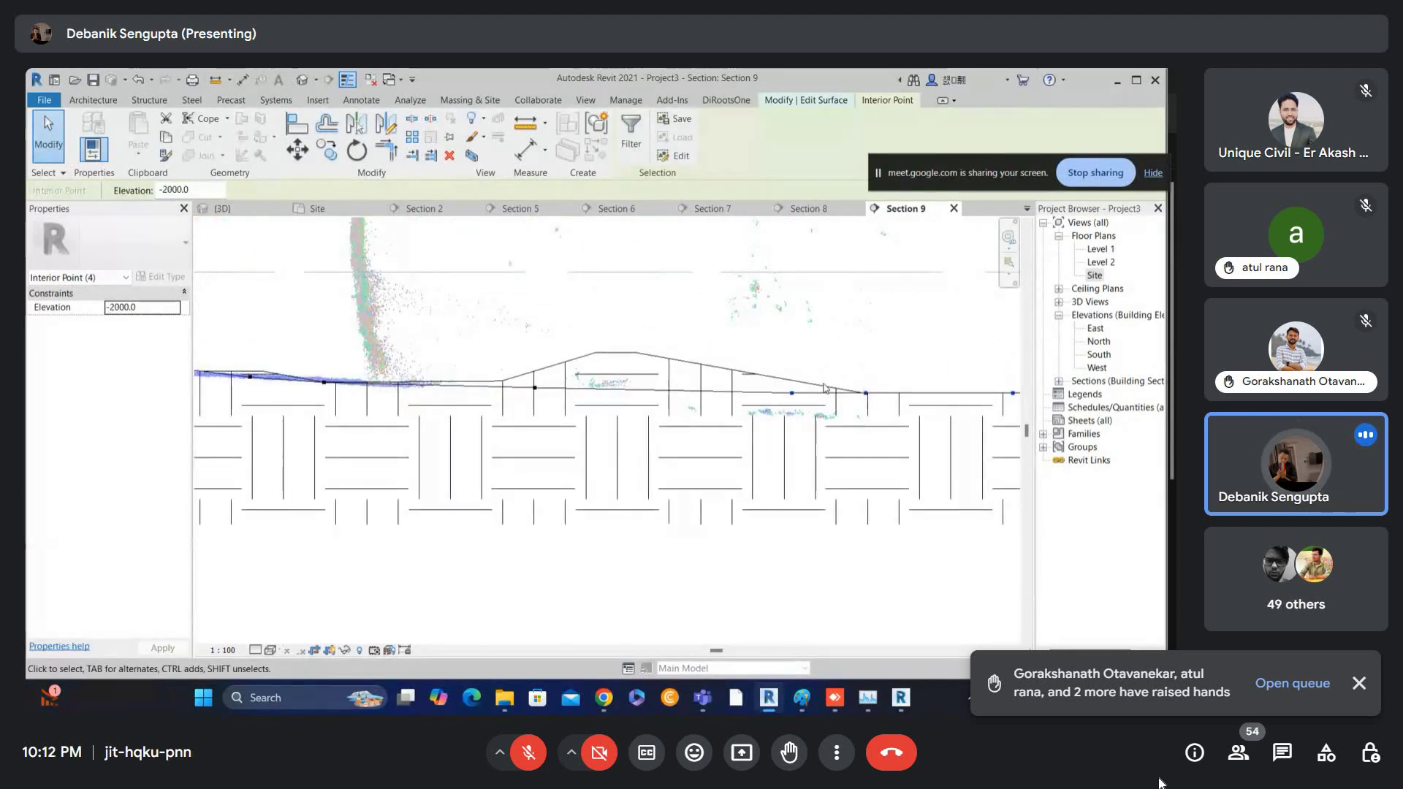
key("Down")
key("Down")
scroll(506, 390, "down", 3)
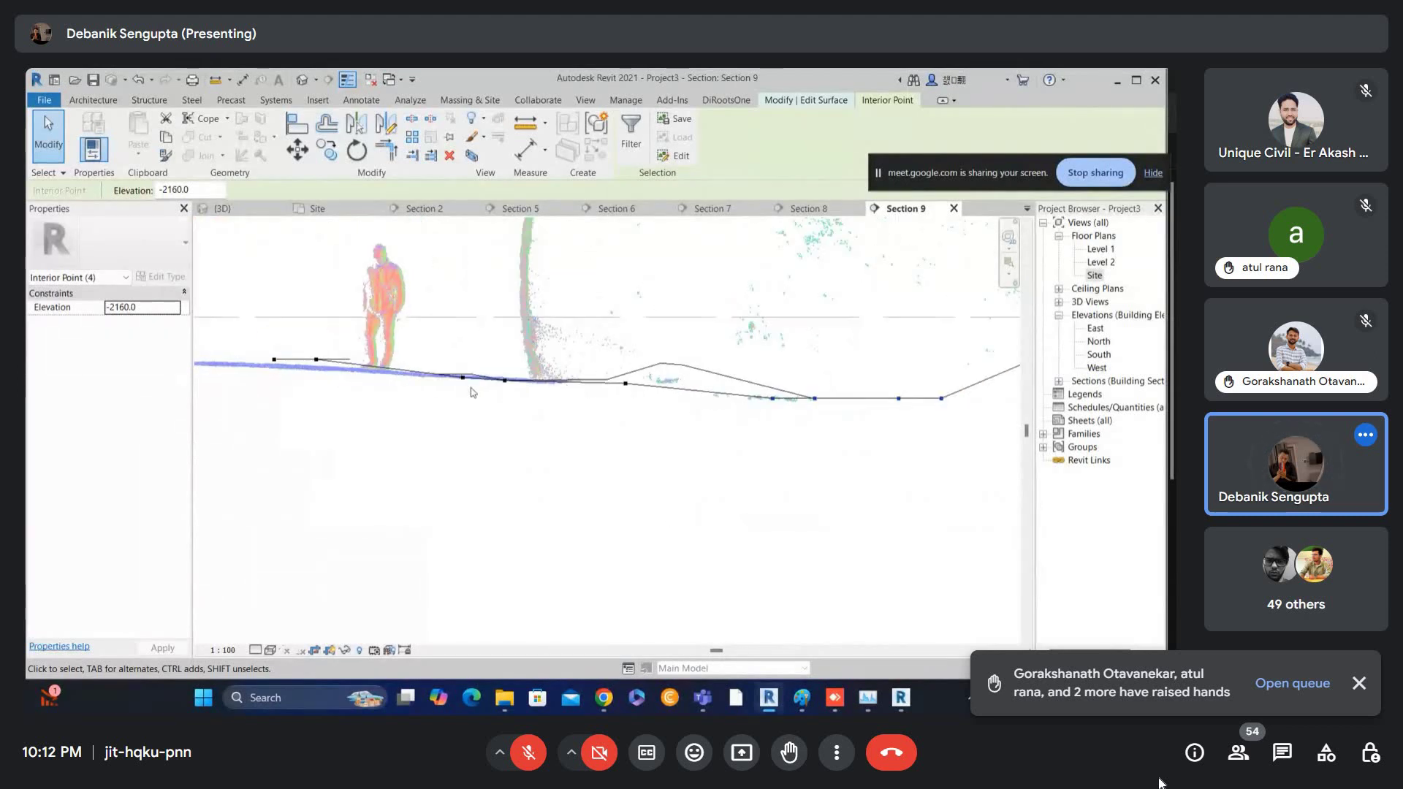
- Lower the two leftmost surface points to elevation -1720 and the rightmost interior point to -2046.7
left_click(326, 373)
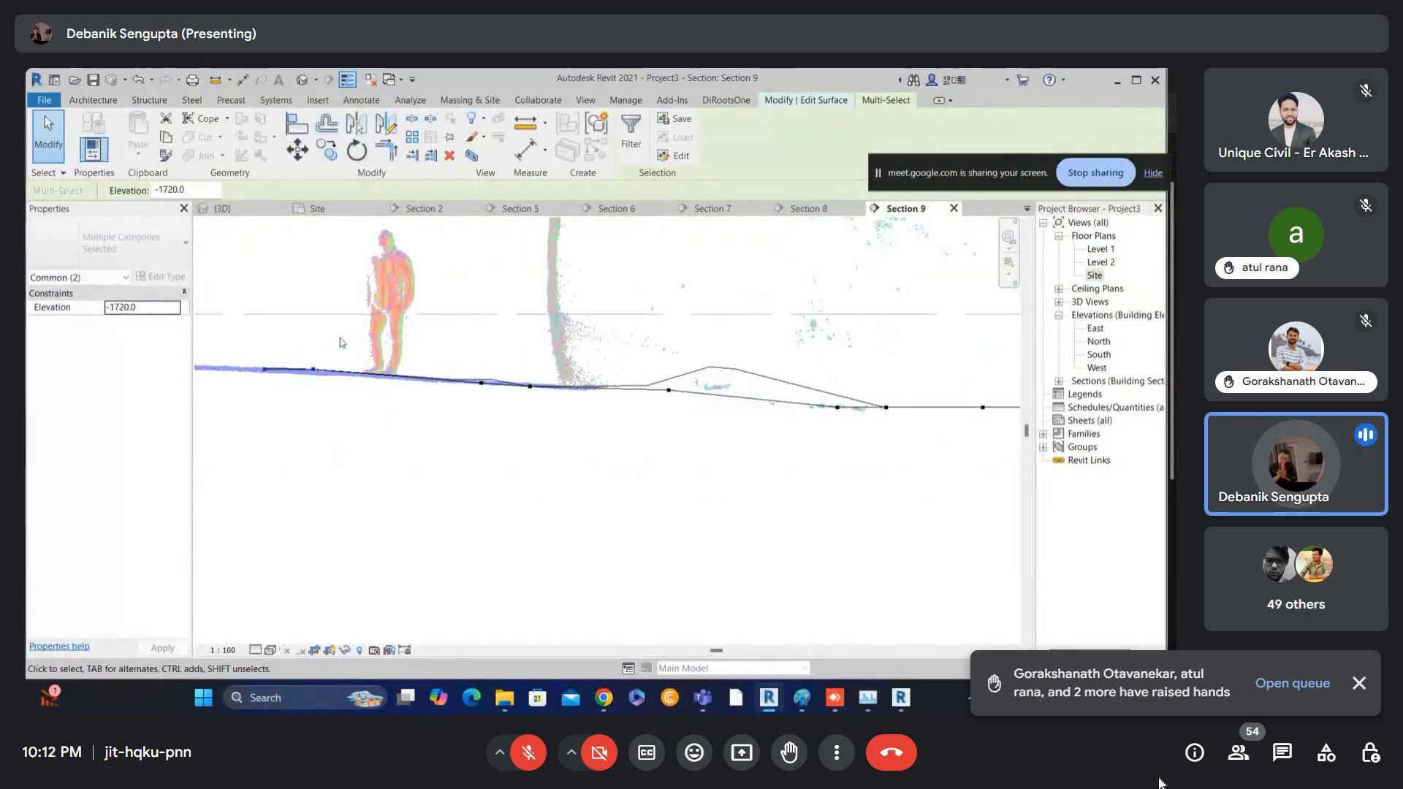
scroll(349, 348, "down", 2)
left_click_drag(719, 363, 782, 449)
scroll(782, 449, "up", 1)
left_click_drag(733, 367, 817, 359)
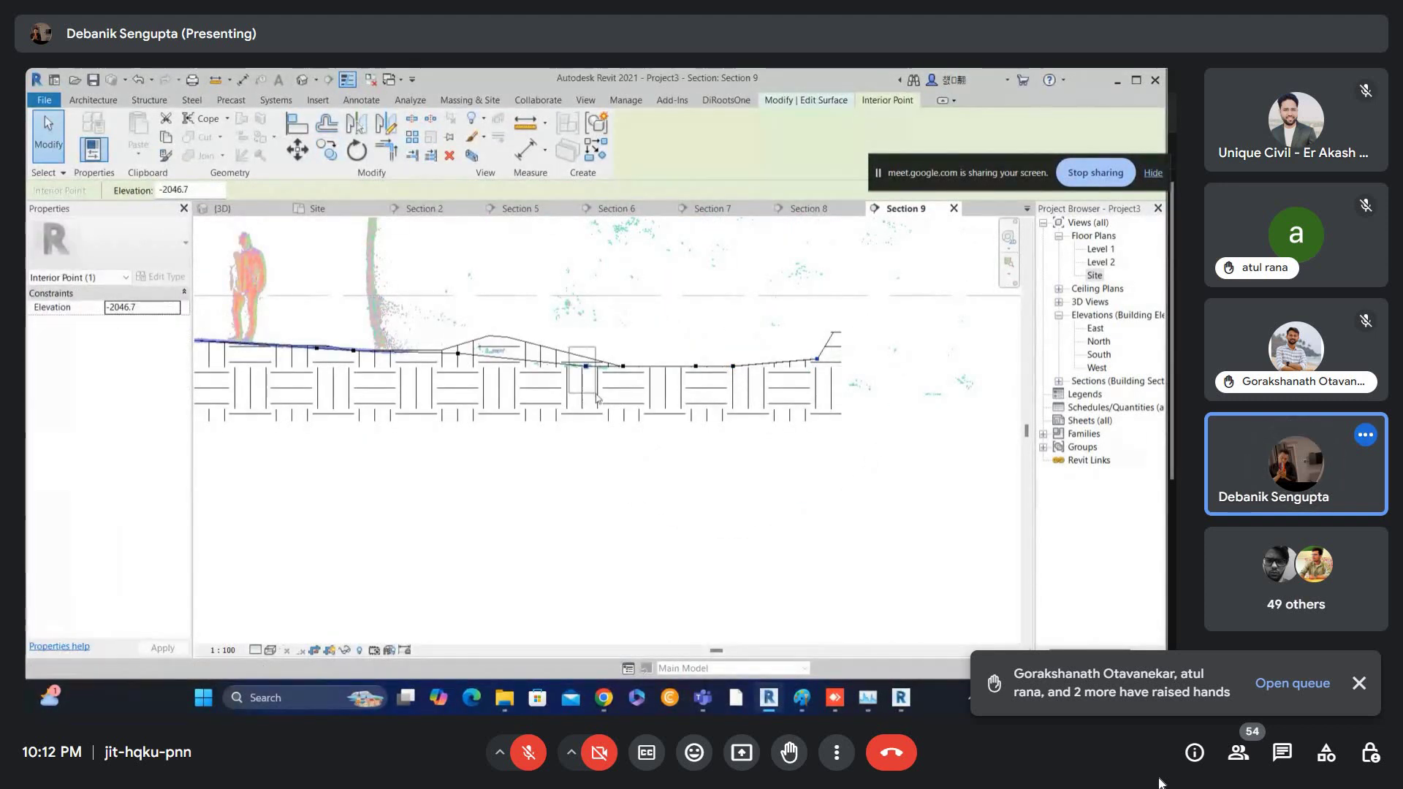
- Copy the first of the four -2160 points to the slope between it and the preceding point, and finish the surface edit
left_click(586, 365)
scroll(585, 365, "up", 1)
left_click_drag(585, 366, 548, 361)
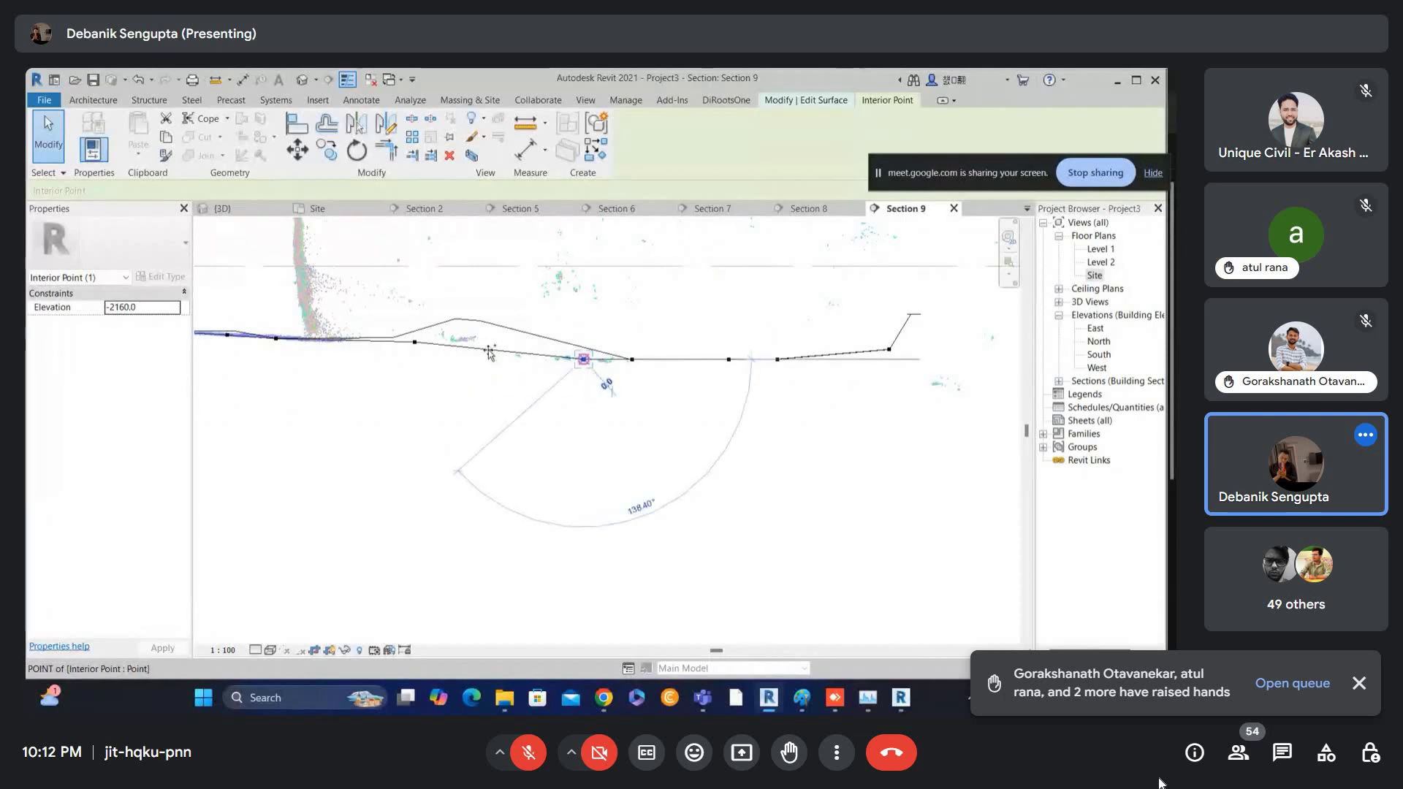
scroll(422, 365, "down", 2)
middle_click_drag(421, 365, 651, 426)
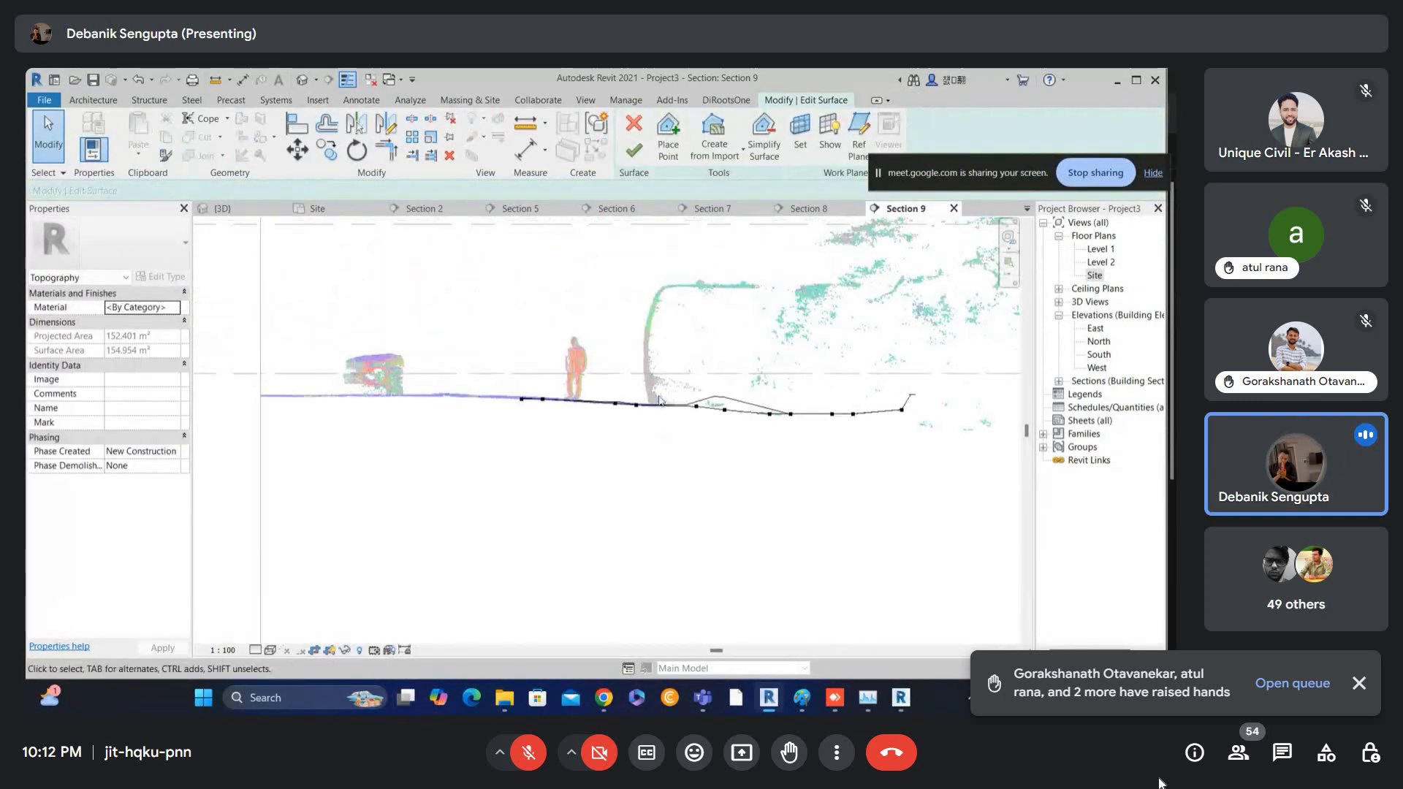
left_click(635, 150)
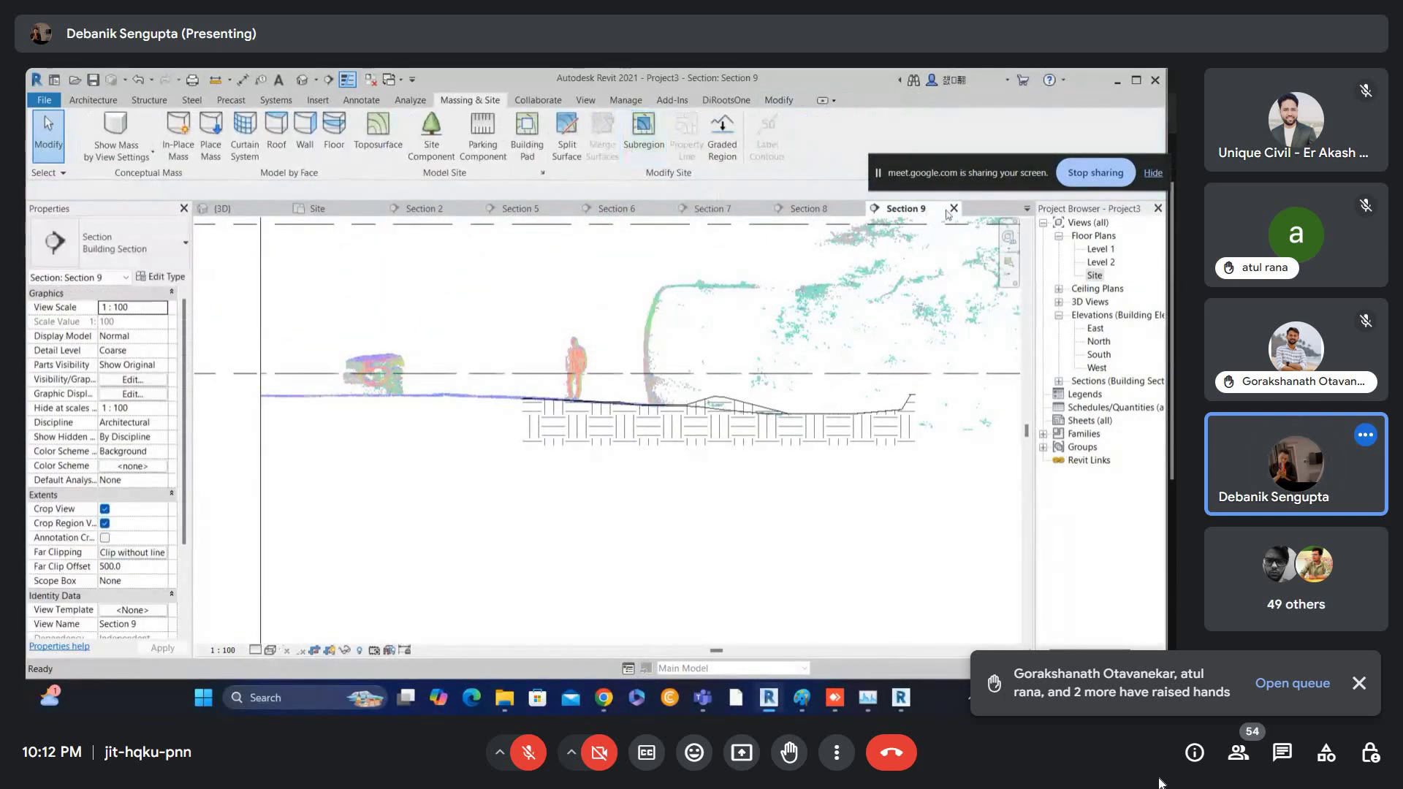
- Move the section line to the topography's right edge in the Site plan and open Section 9
left_click(1096, 277)
double_click(1094, 276)
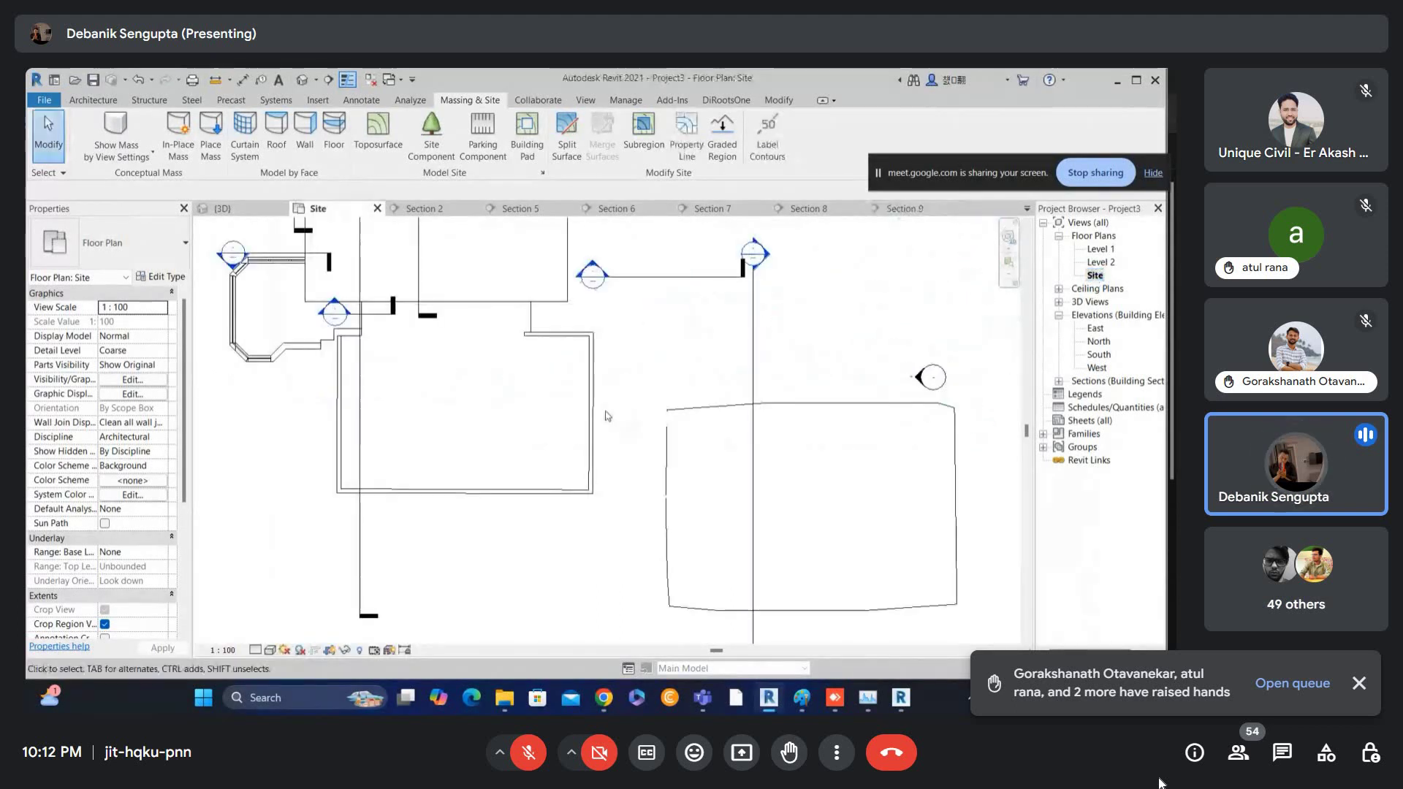
scroll(584, 409, "down", 2)
left_click(672, 409)
left_click_drag(672, 386, 759, 386)
key("Escape")
middle_click_drag(765, 278, 740, 344)
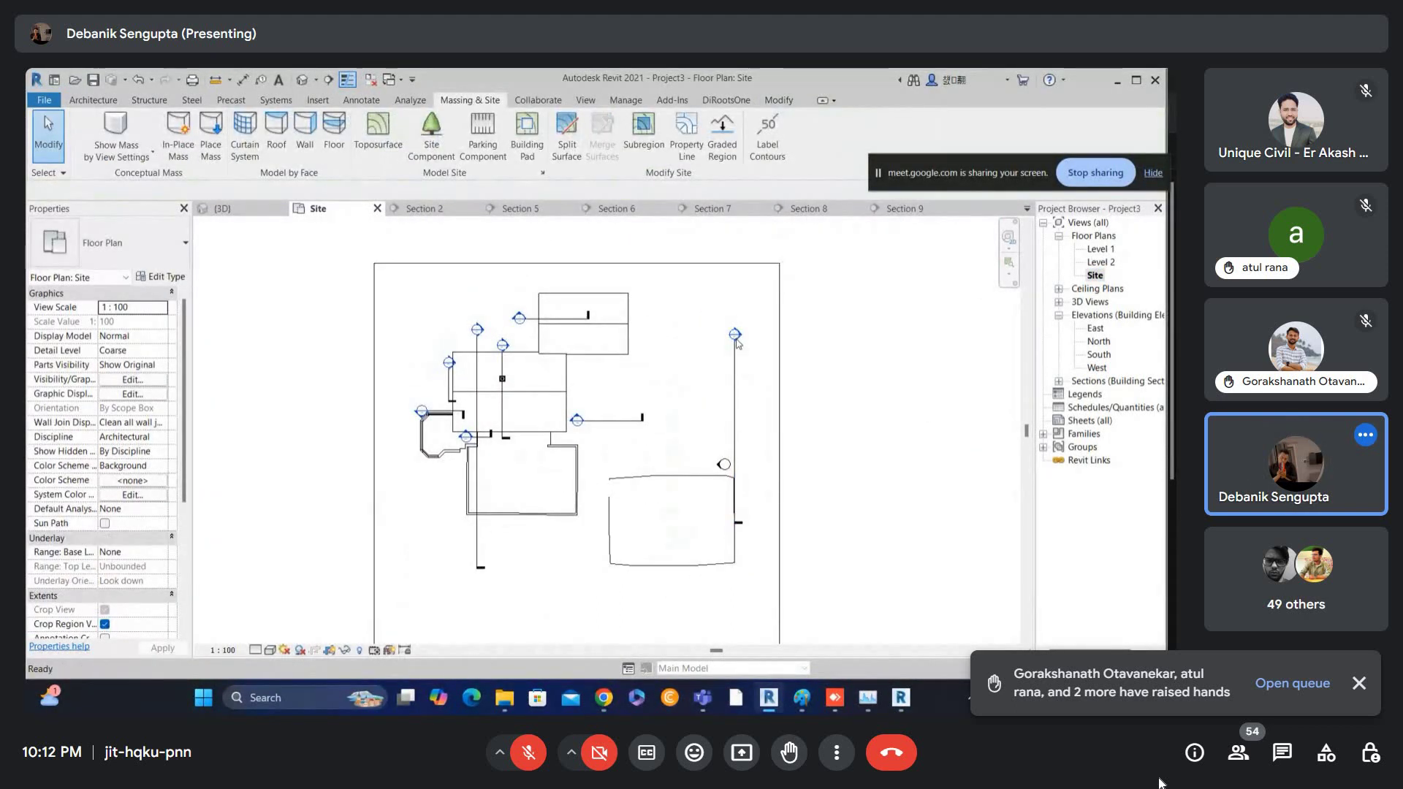
double_click(735, 336)
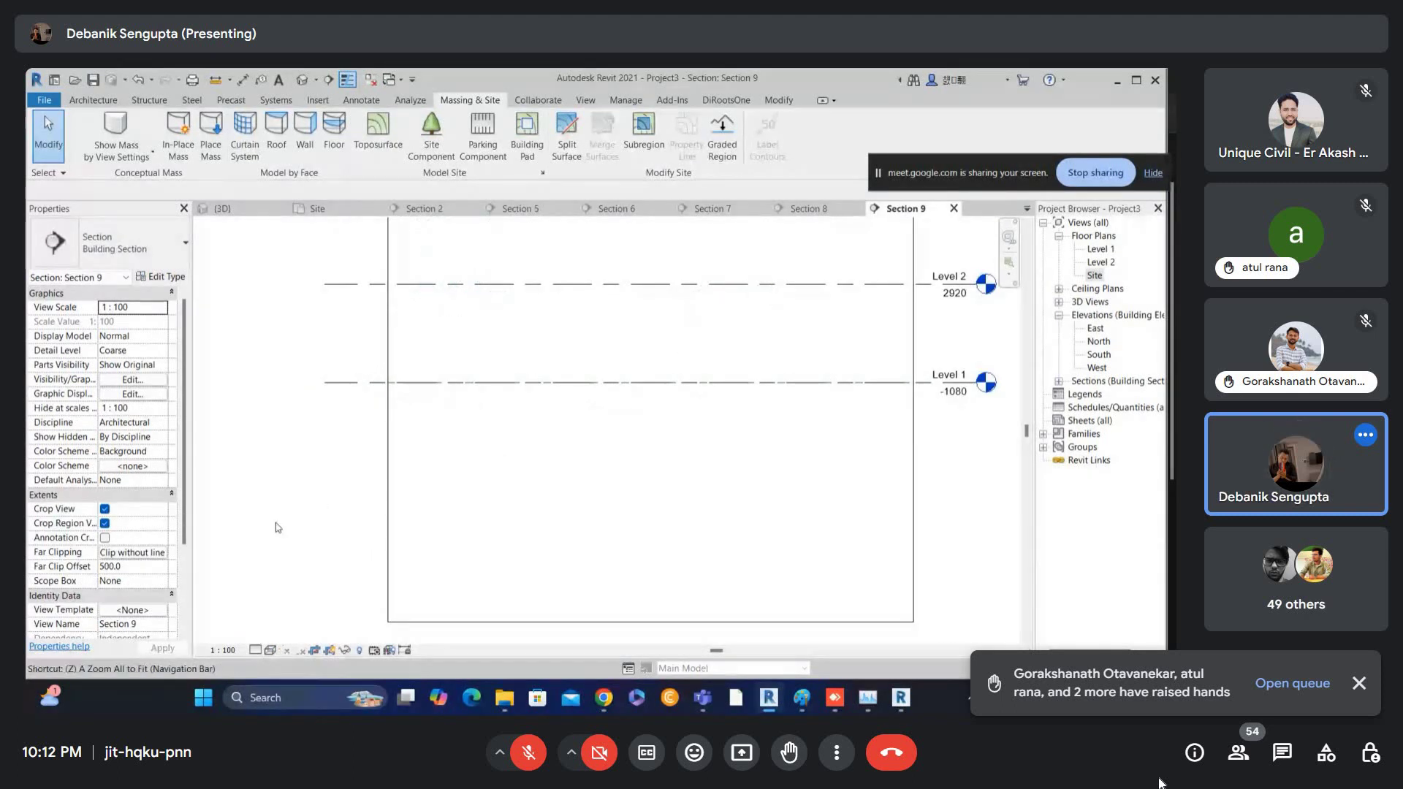
- Set the Section 9 far clip offset to 1500 and examine the scanned ground line
left_click(151, 567)
type("1500")
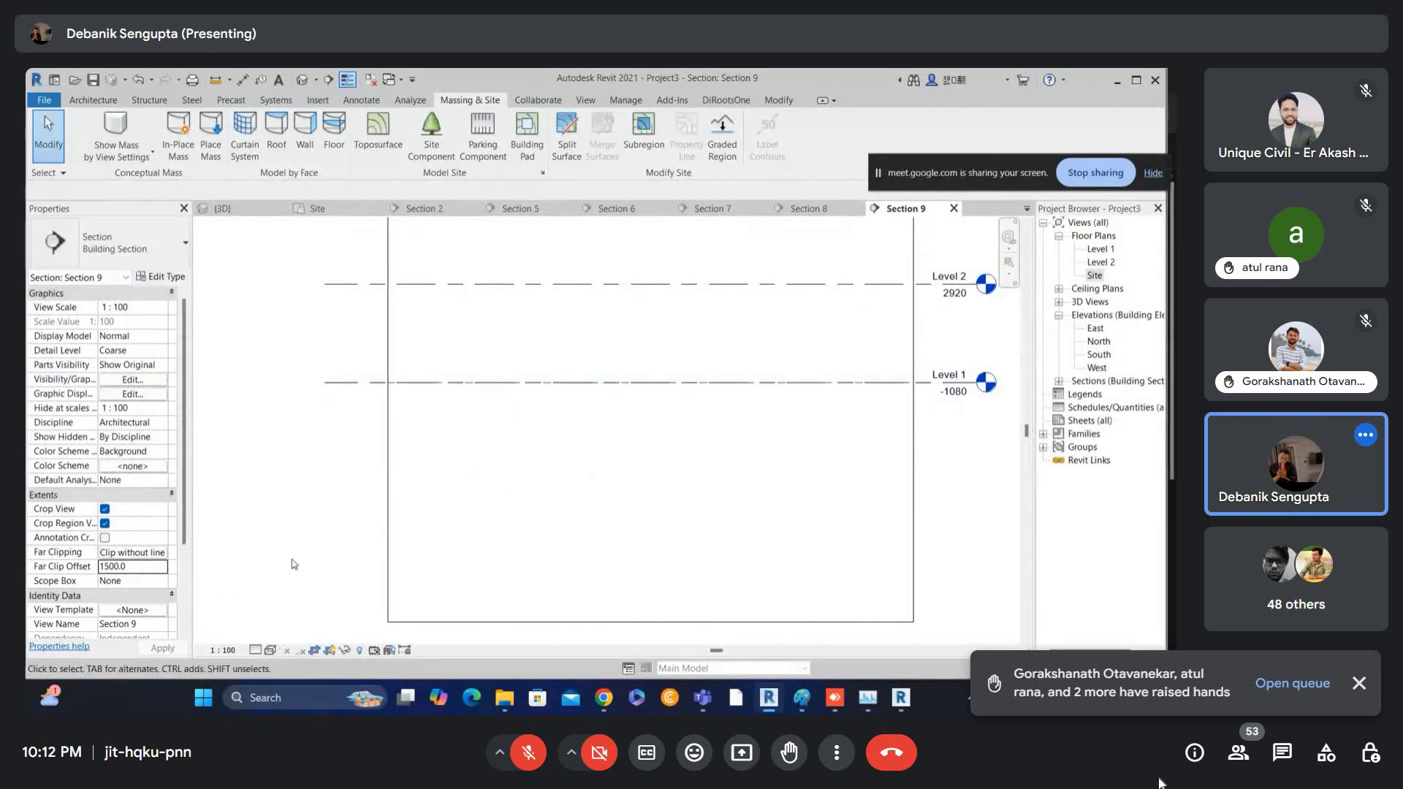
scroll(667, 426, "down", 2)
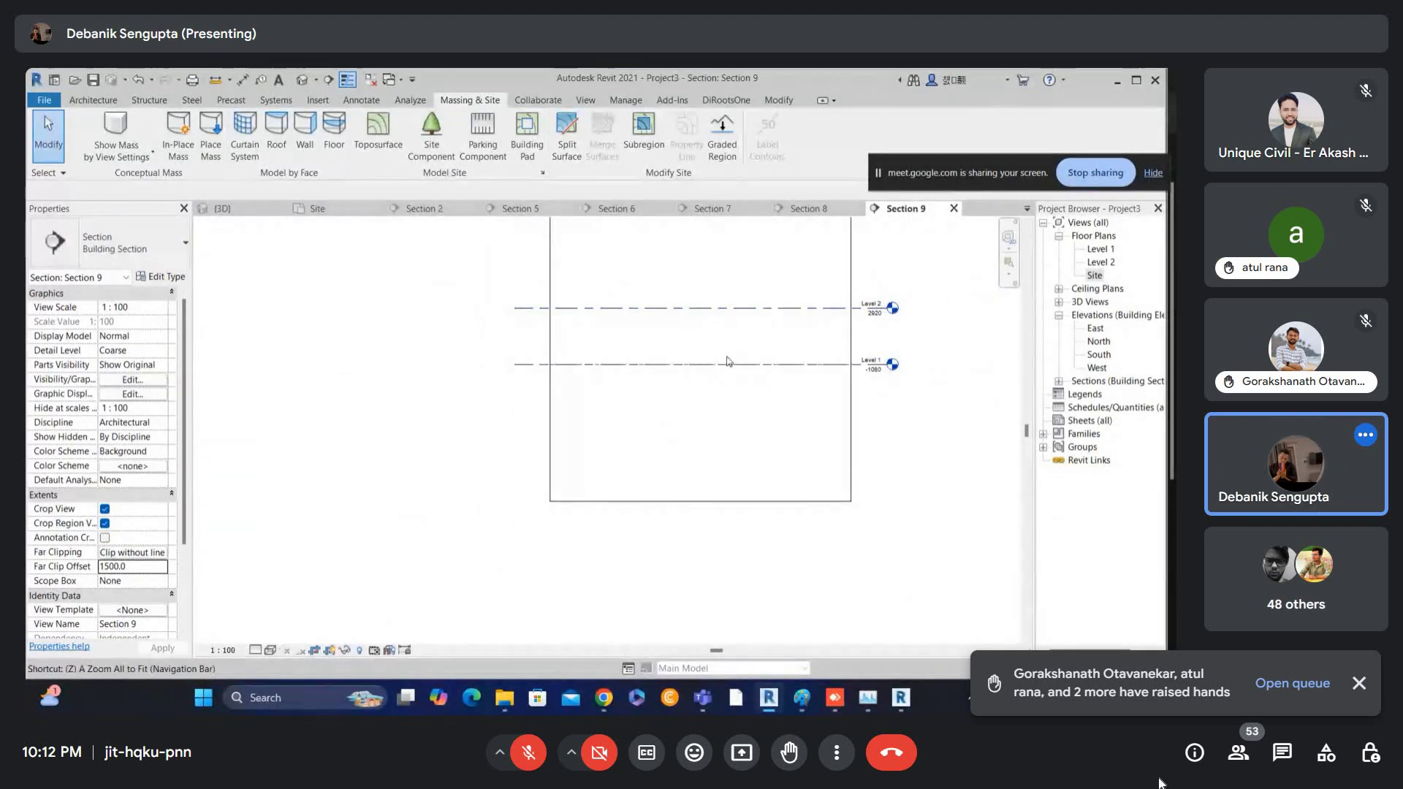
scroll(669, 387, "up", 3)
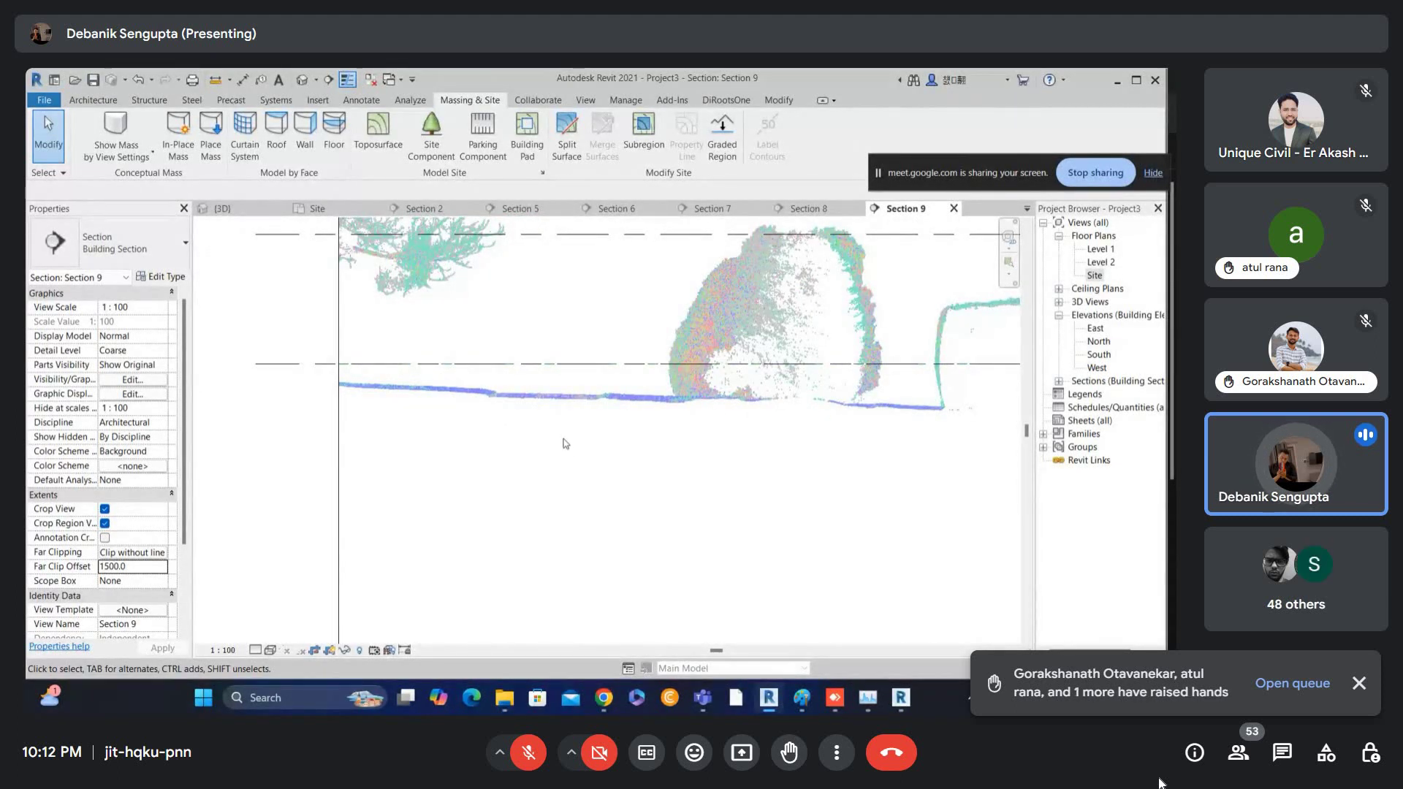
scroll(573, 443, "down", 1)
scroll(479, 400, "up", 4)
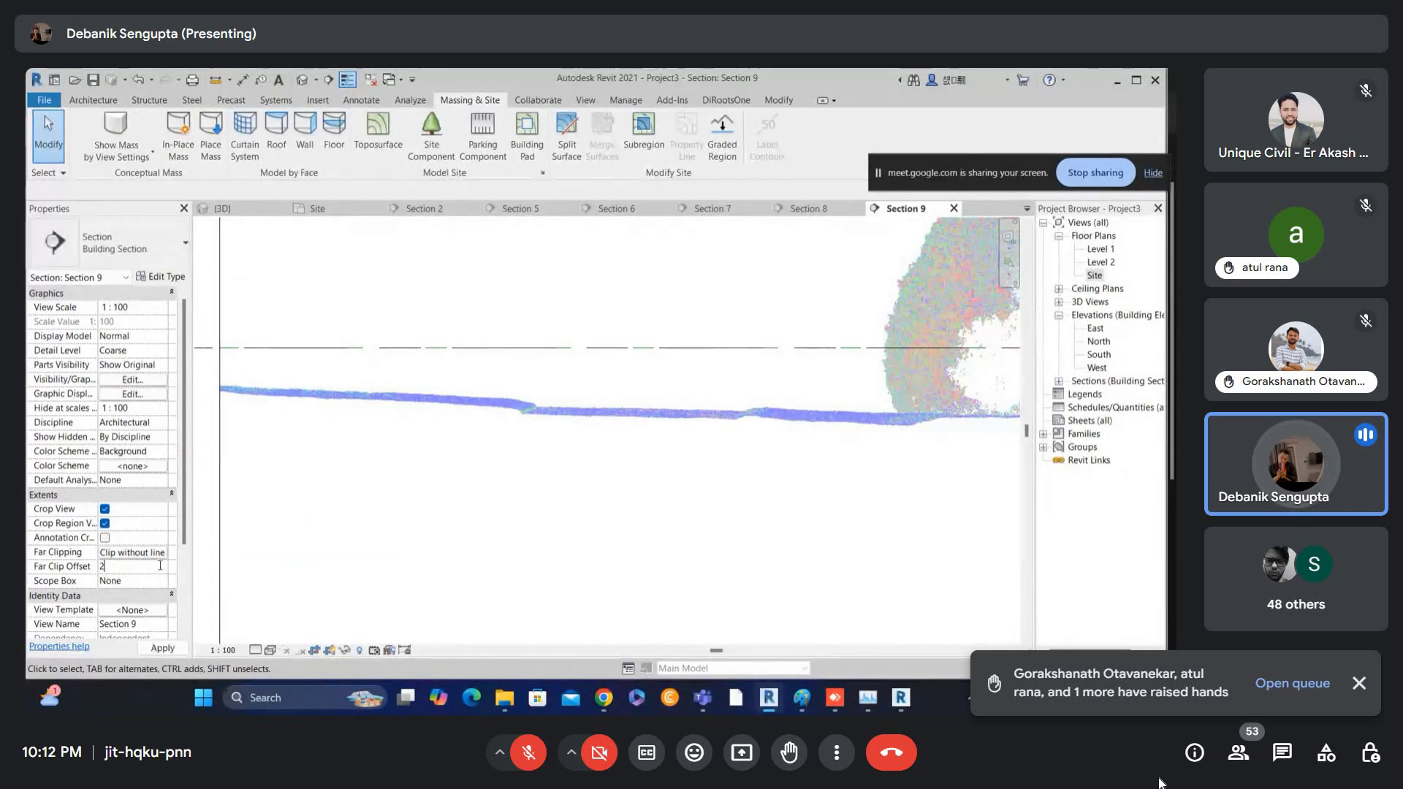
- Set the Section 9 far clip offset to 400 and check the ground line along the cut
key("Return")
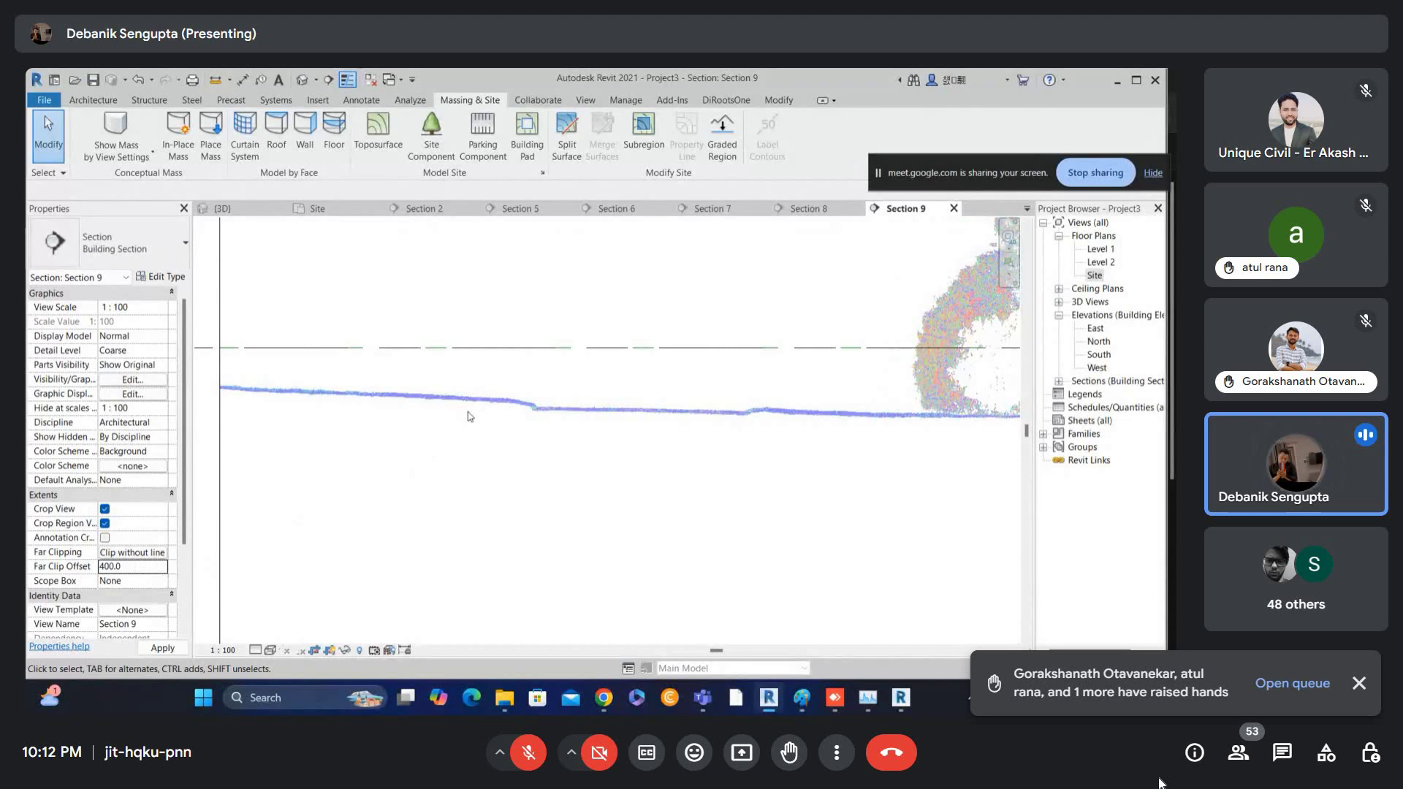
middle_click_drag(814, 423, 525, 403)
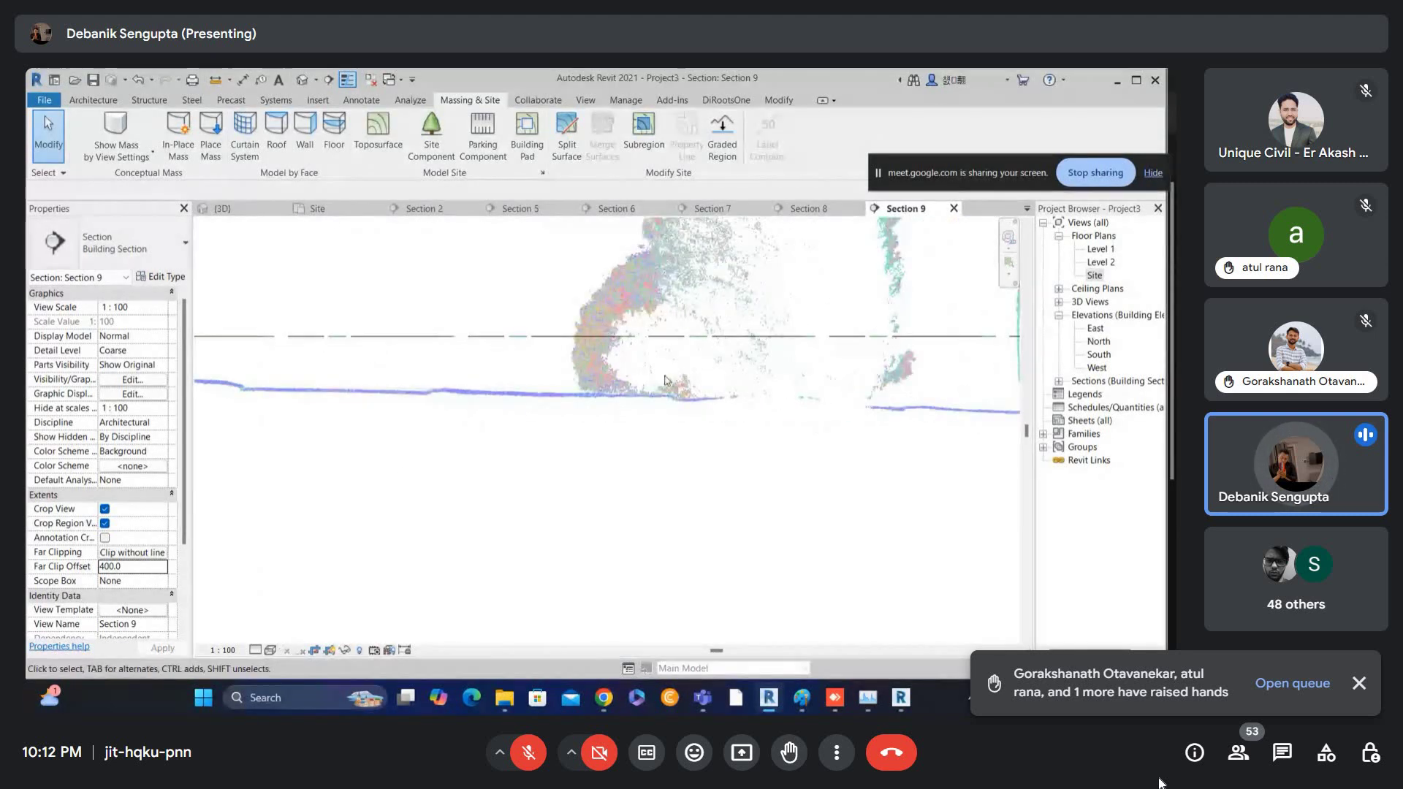
middle_click_drag(818, 380, 556, 404)
- Shift the section line in the Site plan so it cuts the topography and reopen Section 9
double_click(1095, 276)
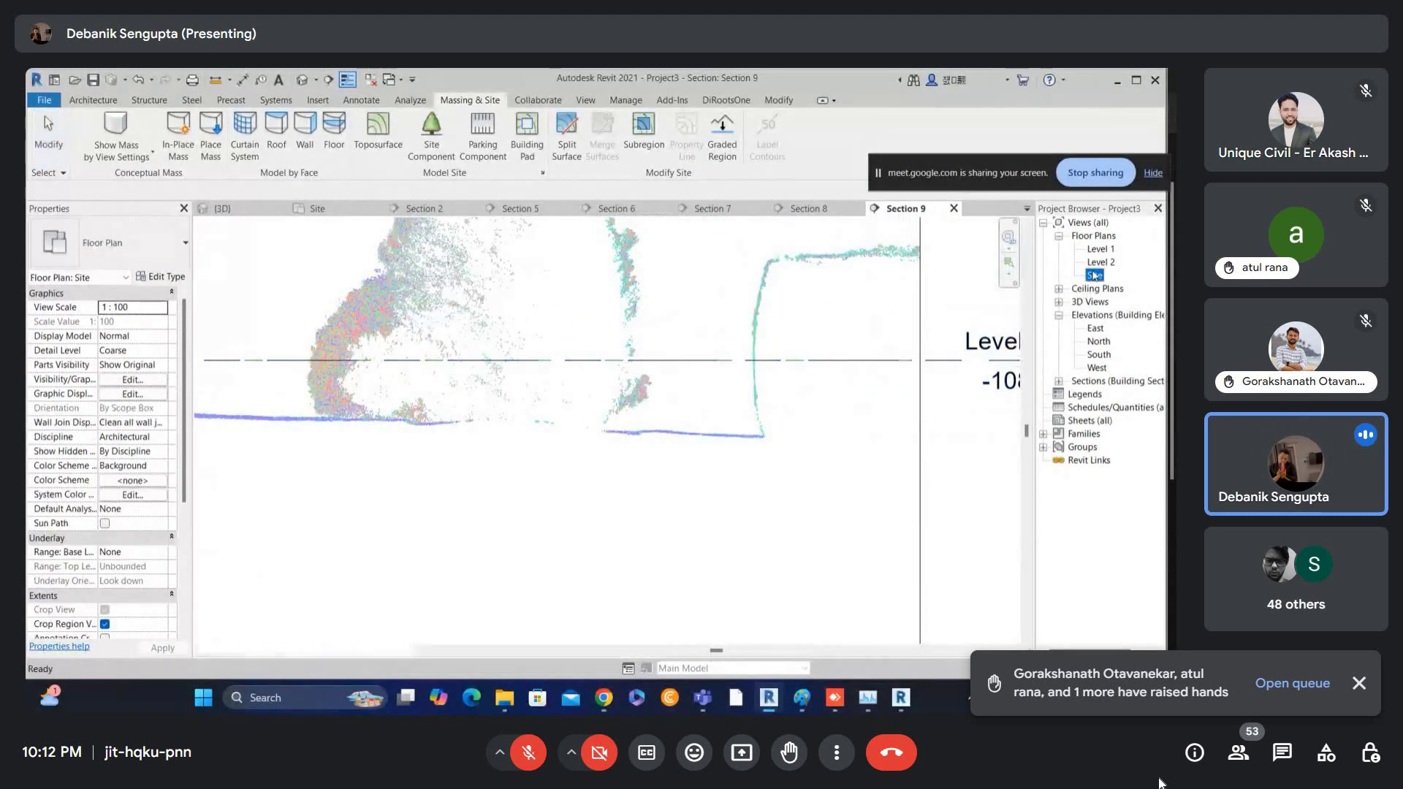
scroll(623, 481, "up", 2)
left_click(647, 446)
left_click_drag(647, 446, 674, 354)
double_click(704, 332)
scroll(567, 416, "down", 1)
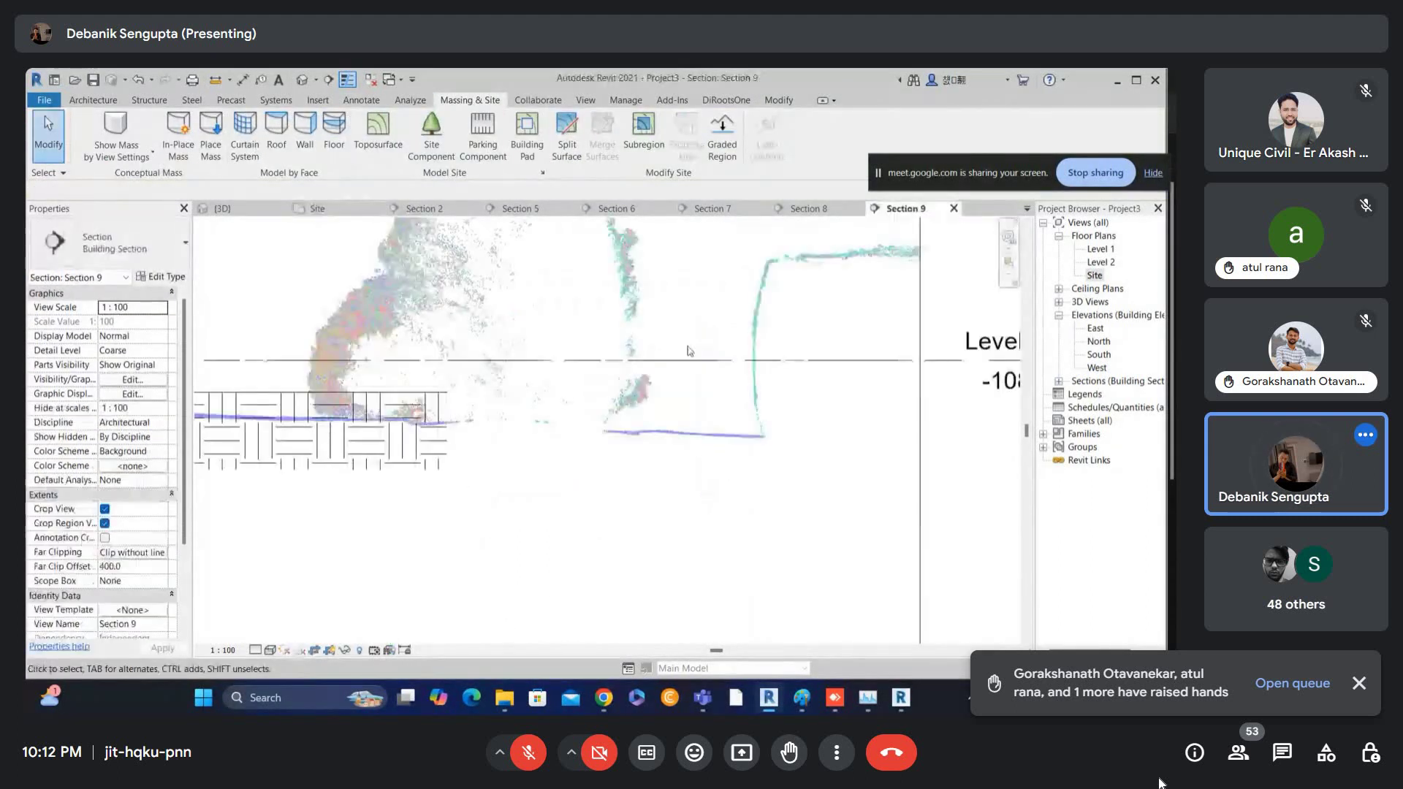
middle_click_drag(431, 423, 868, 439)
left_click(848, 415)
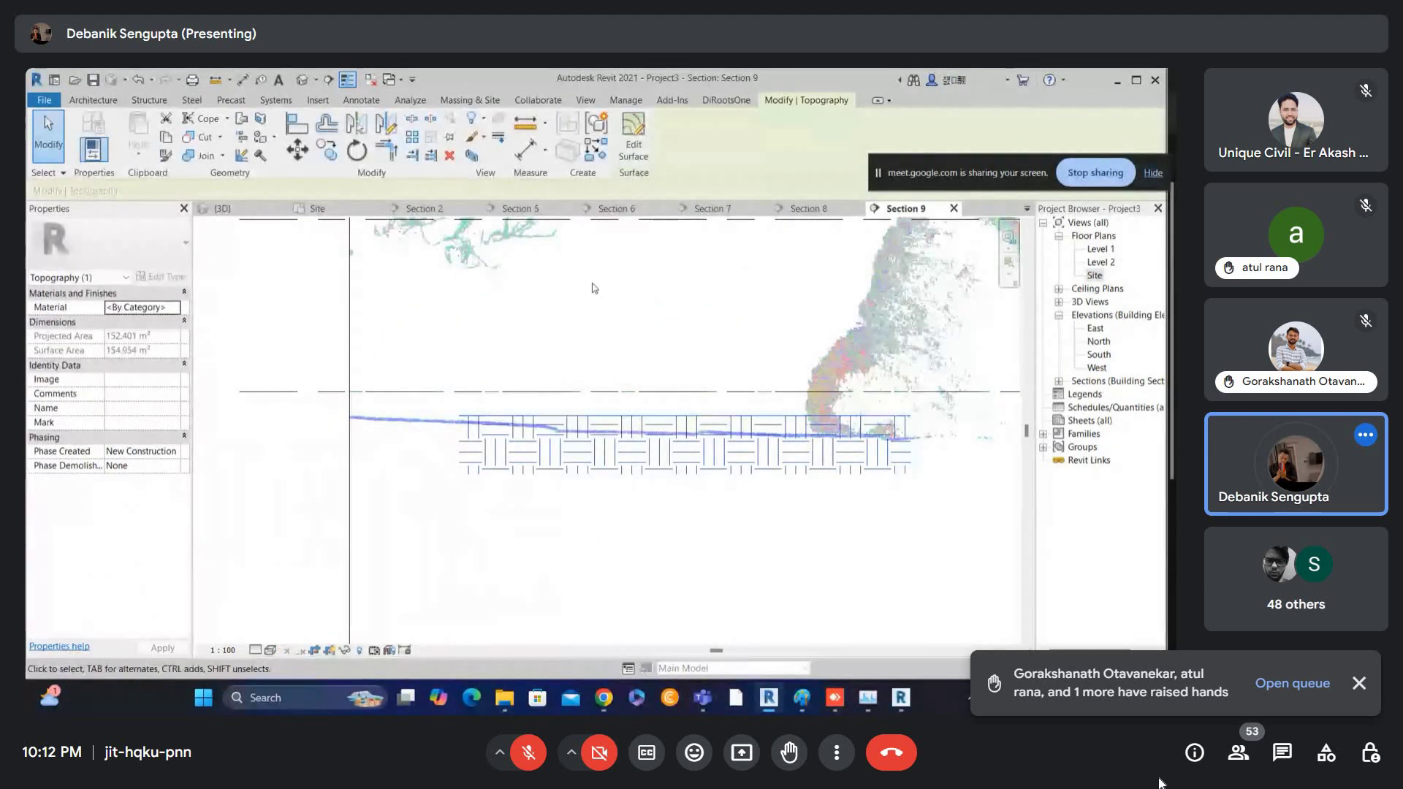
left_click(634, 144)
scroll(516, 402, "up", 1)
scroll(516, 402, "up", 1)
left_click_drag(518, 378, 820, 483)
scroll(811, 432, "down", 2)
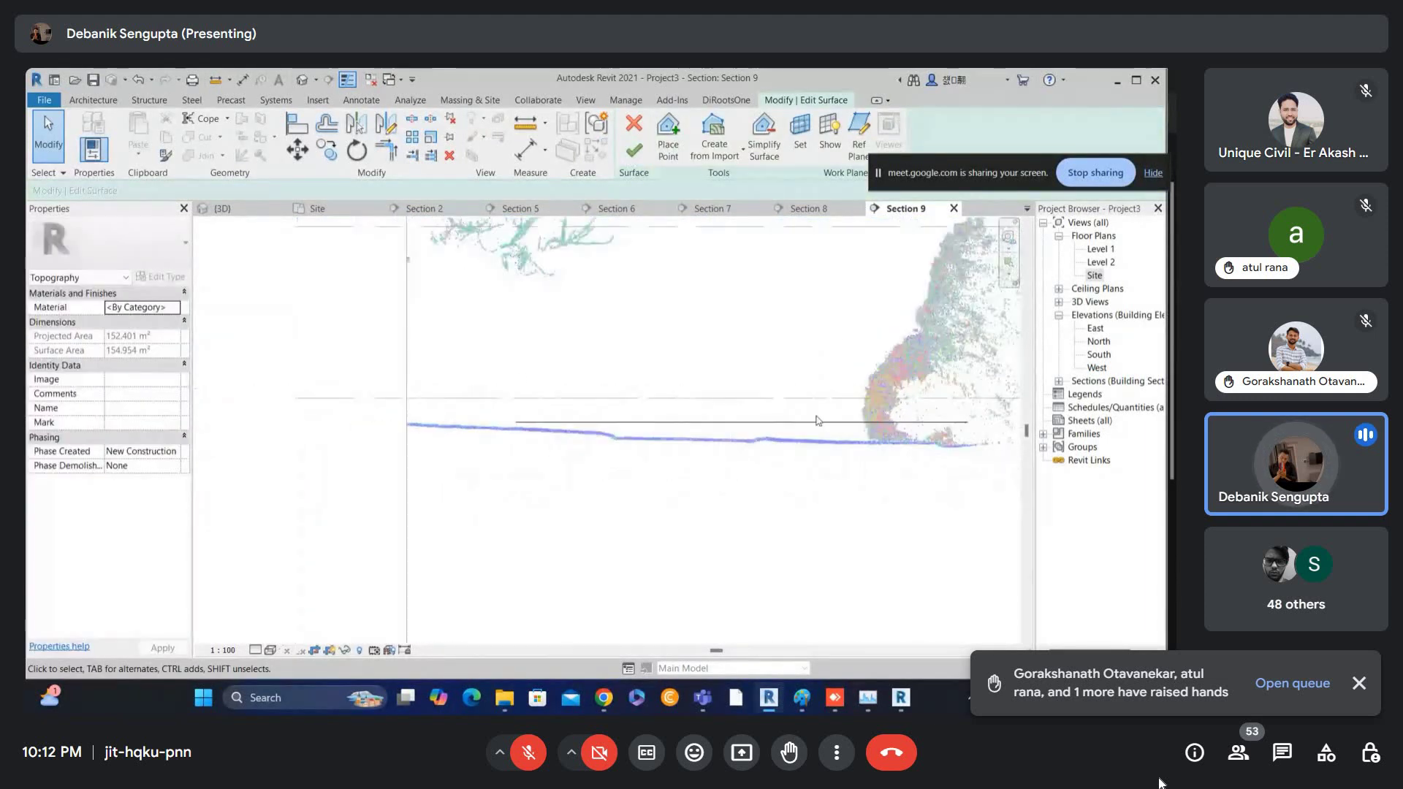
left_click(634, 150)
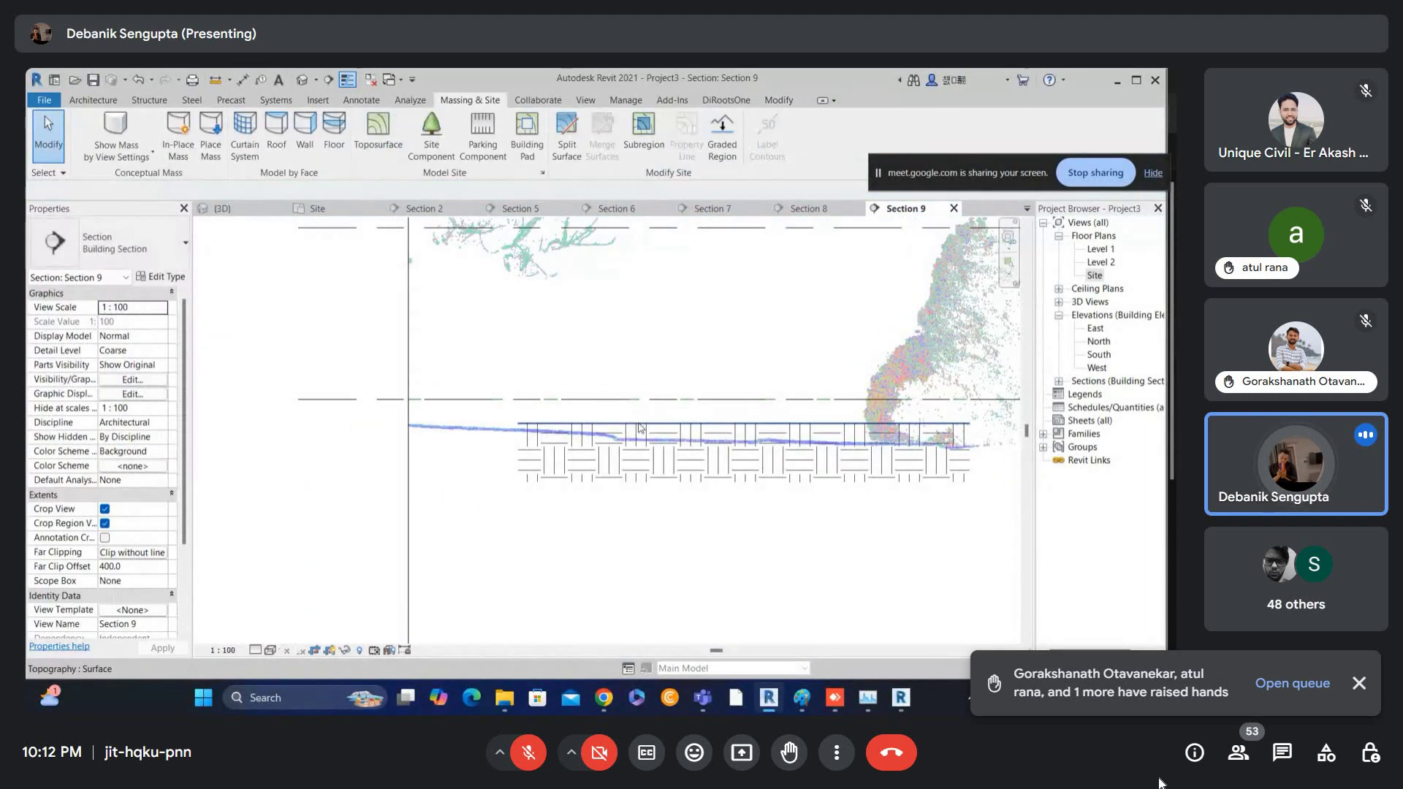
- Set the Section 9 far clip offset to 600
key("Escape")
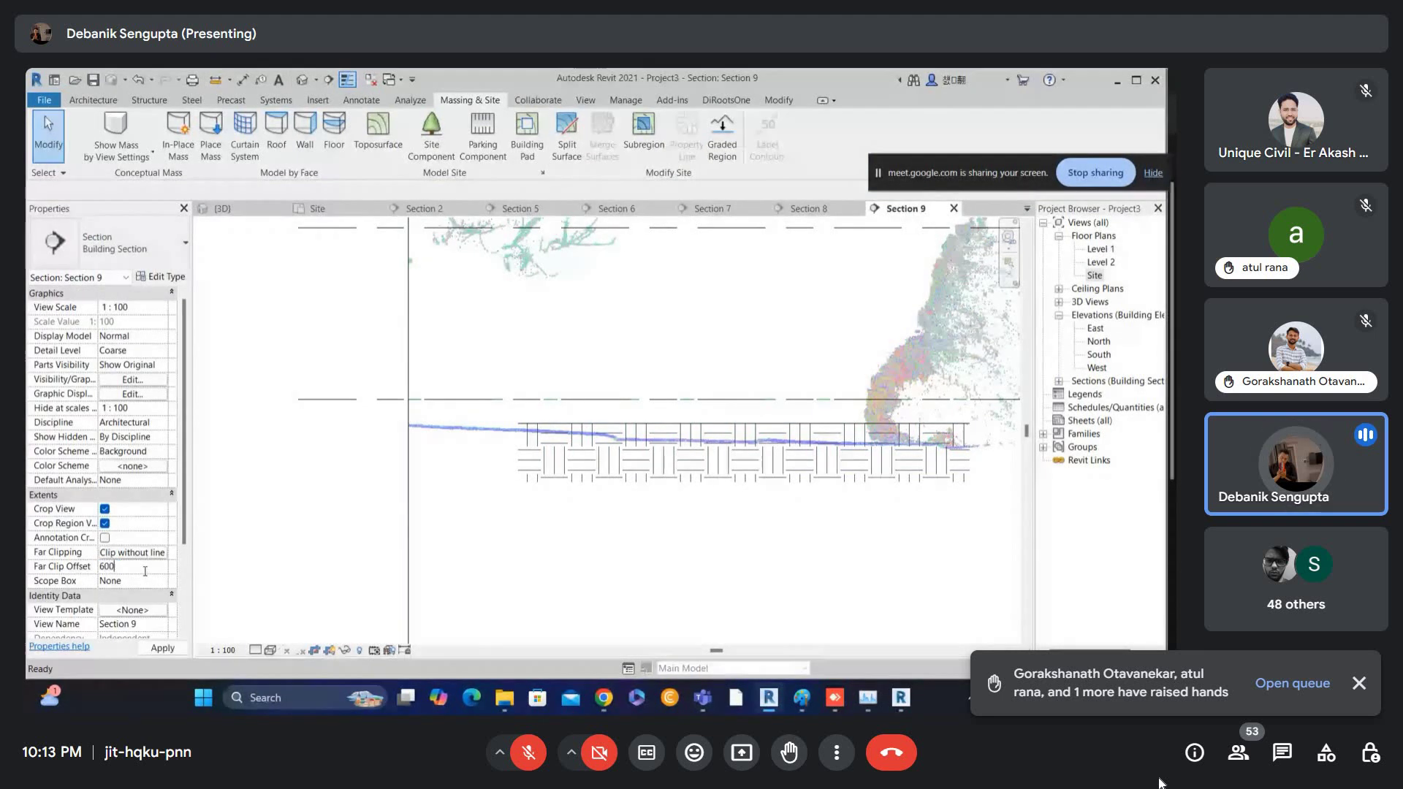
left_click(515, 256)
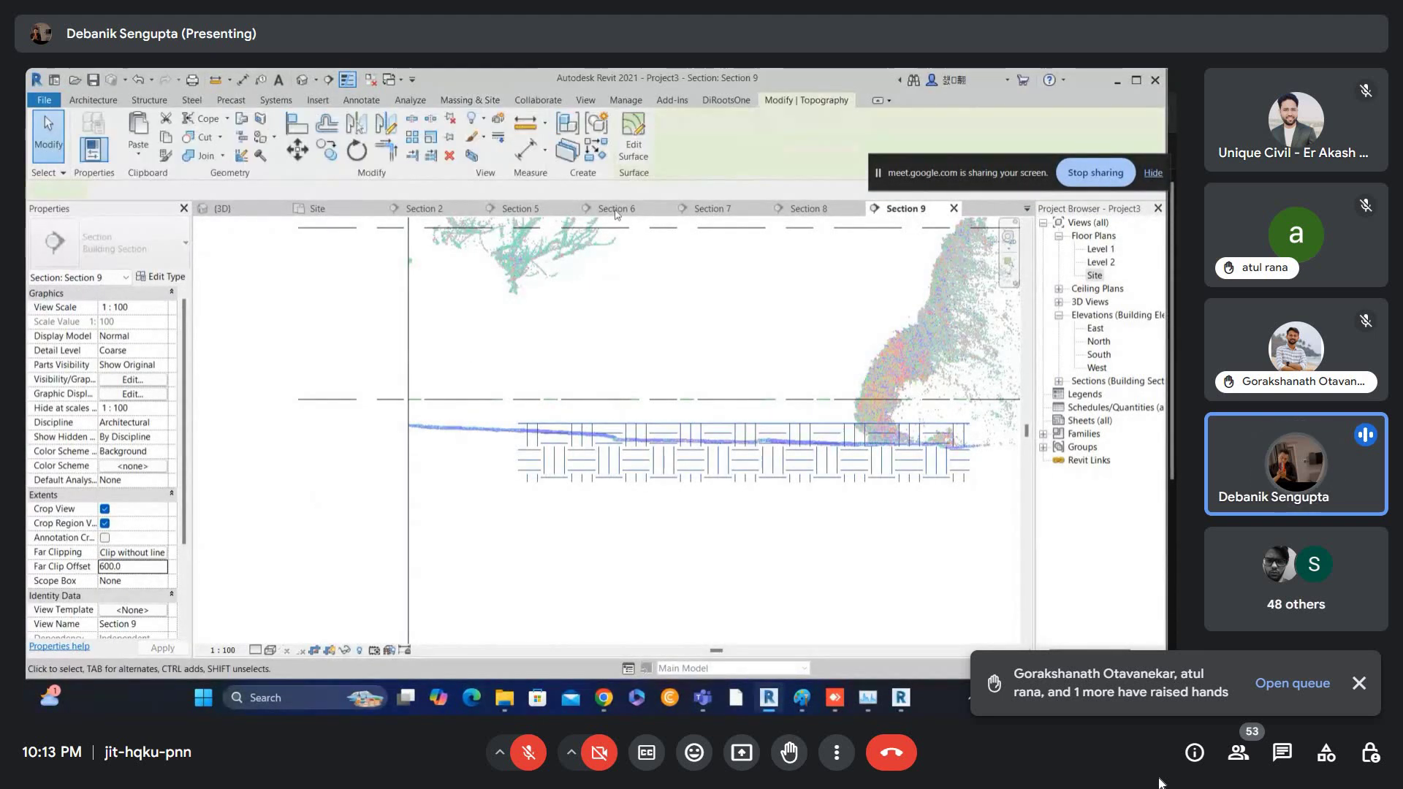
- Check the toposurface's editable points in Section 9 and set the section's far clip offset to 1000
left_click(635, 139)
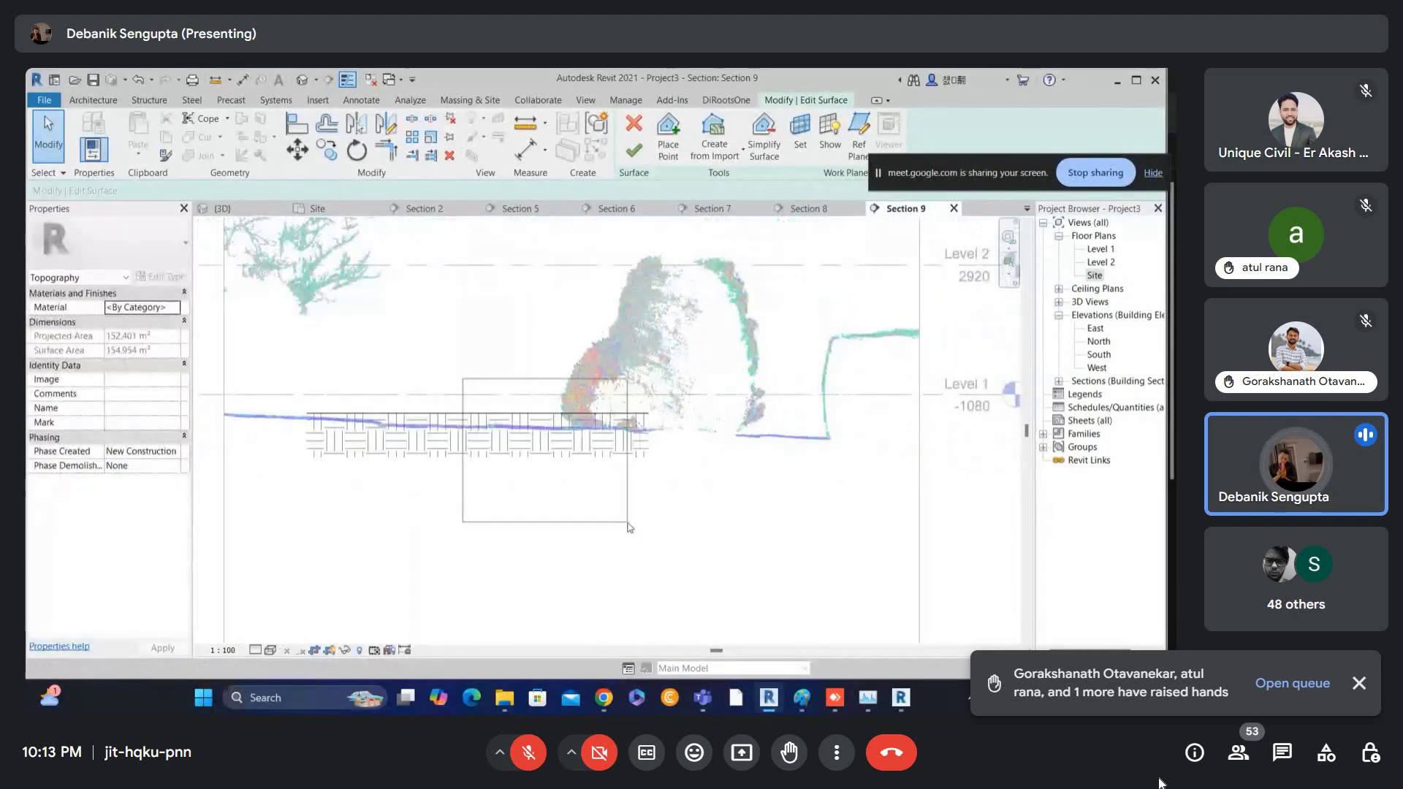
left_click(627, 158)
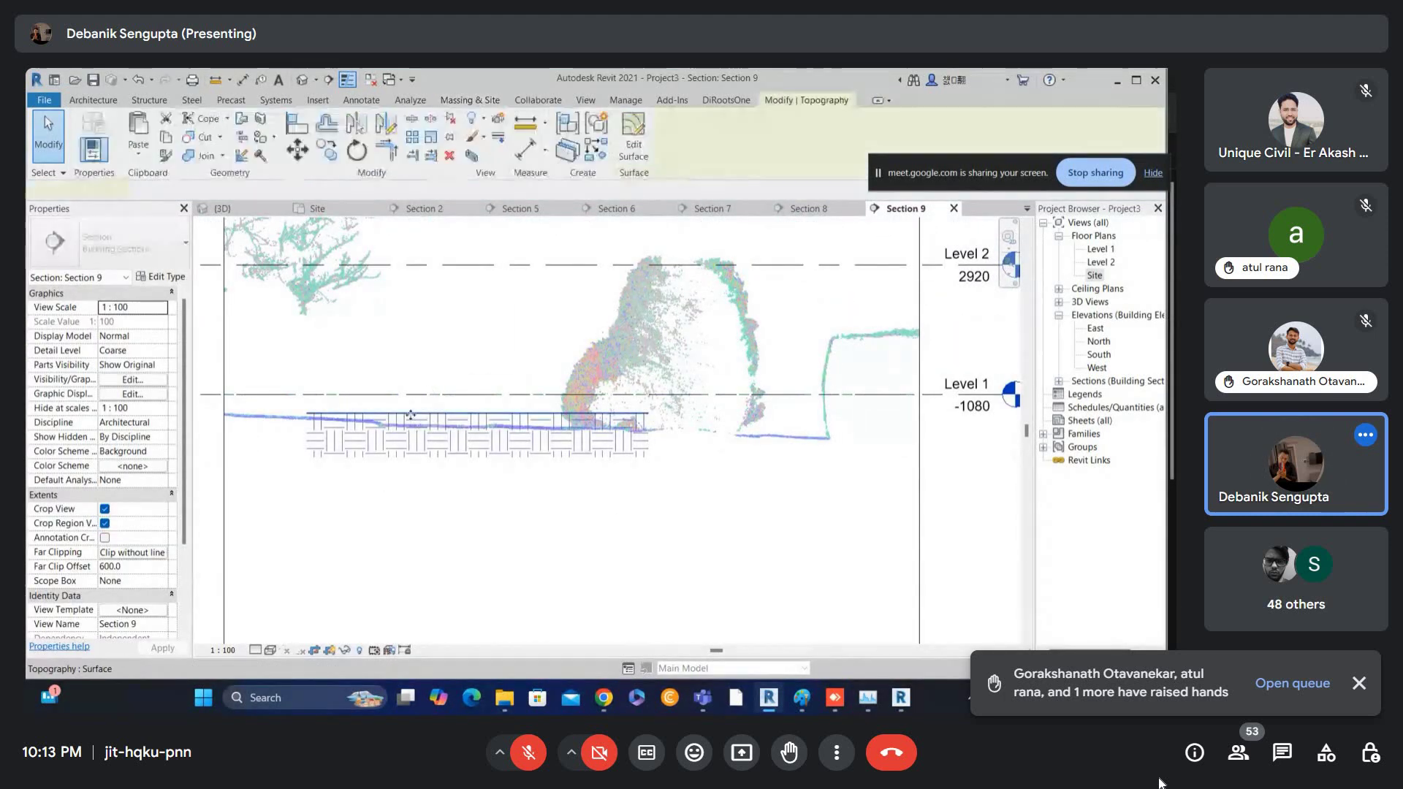
left_click(242, 466)
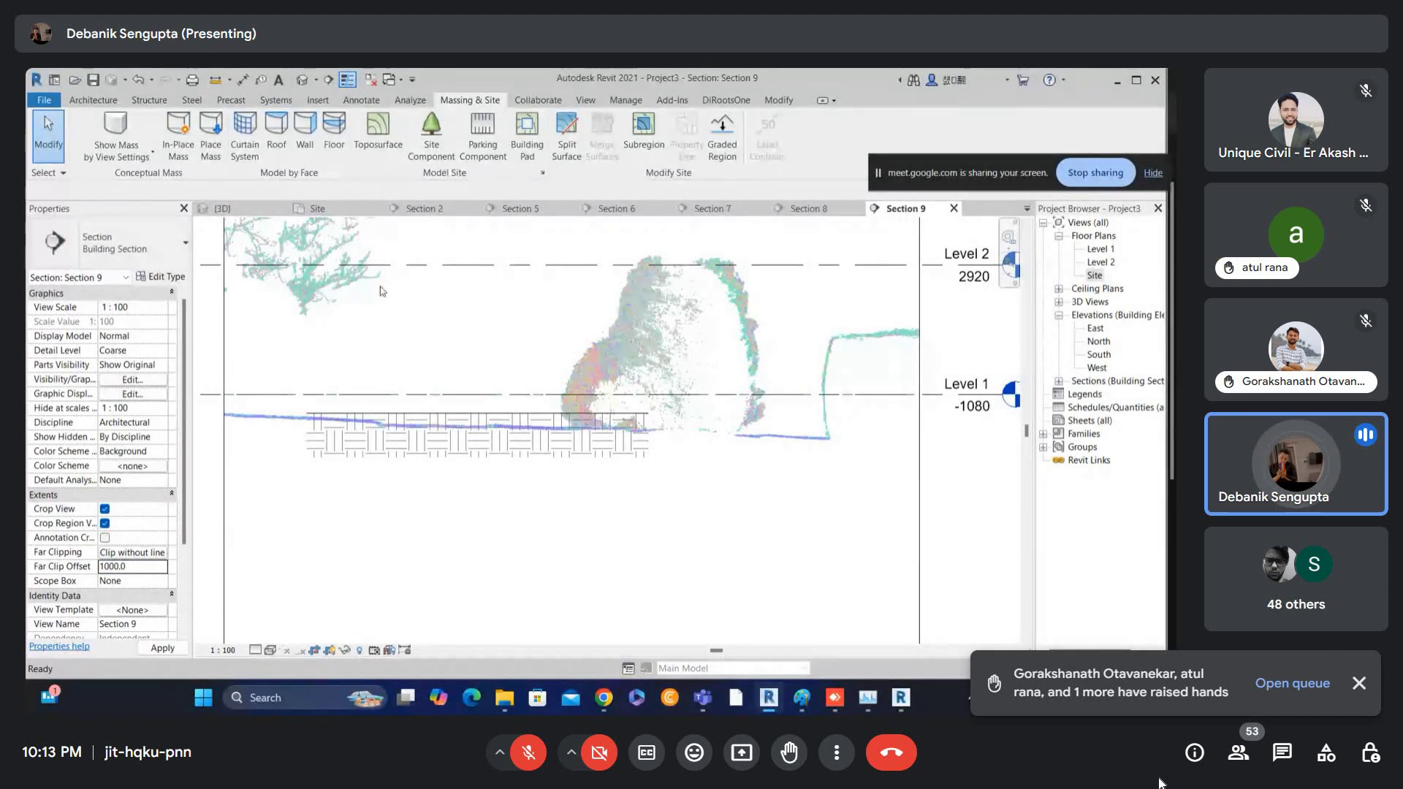
left_click(426, 414)
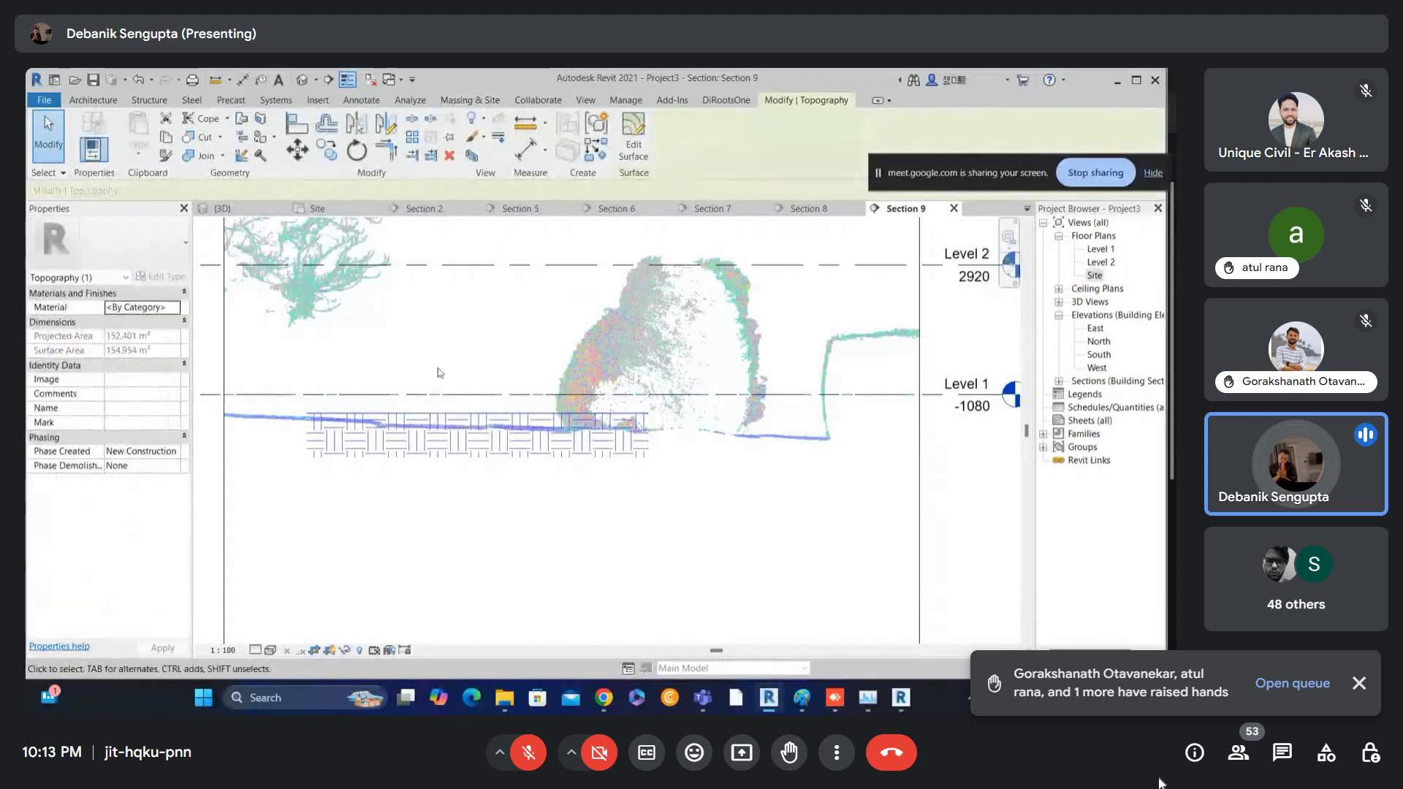
left_click(632, 139)
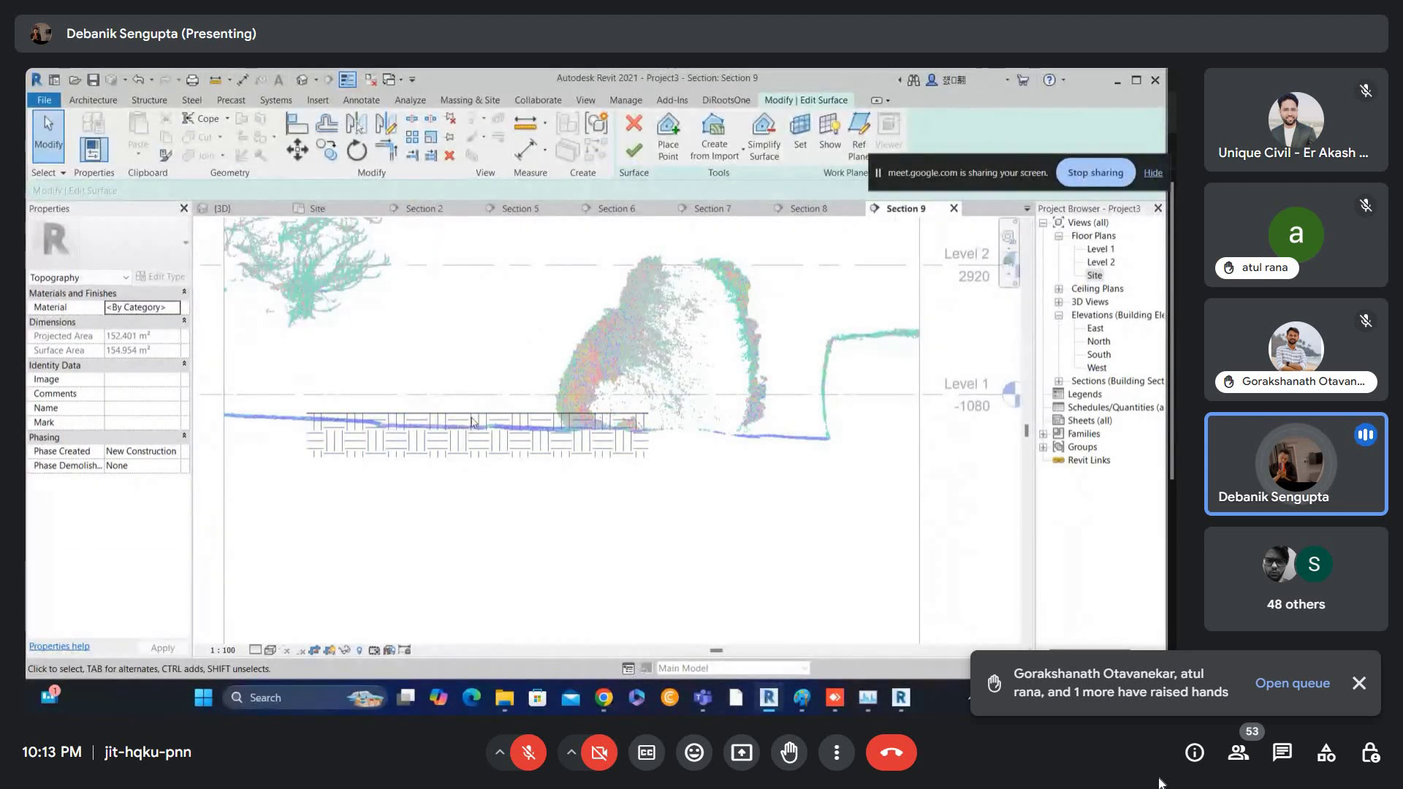
left_click(634, 146)
- Open the 3D view, start editing the toposurface and orient the view to the top
left_click(302, 82)
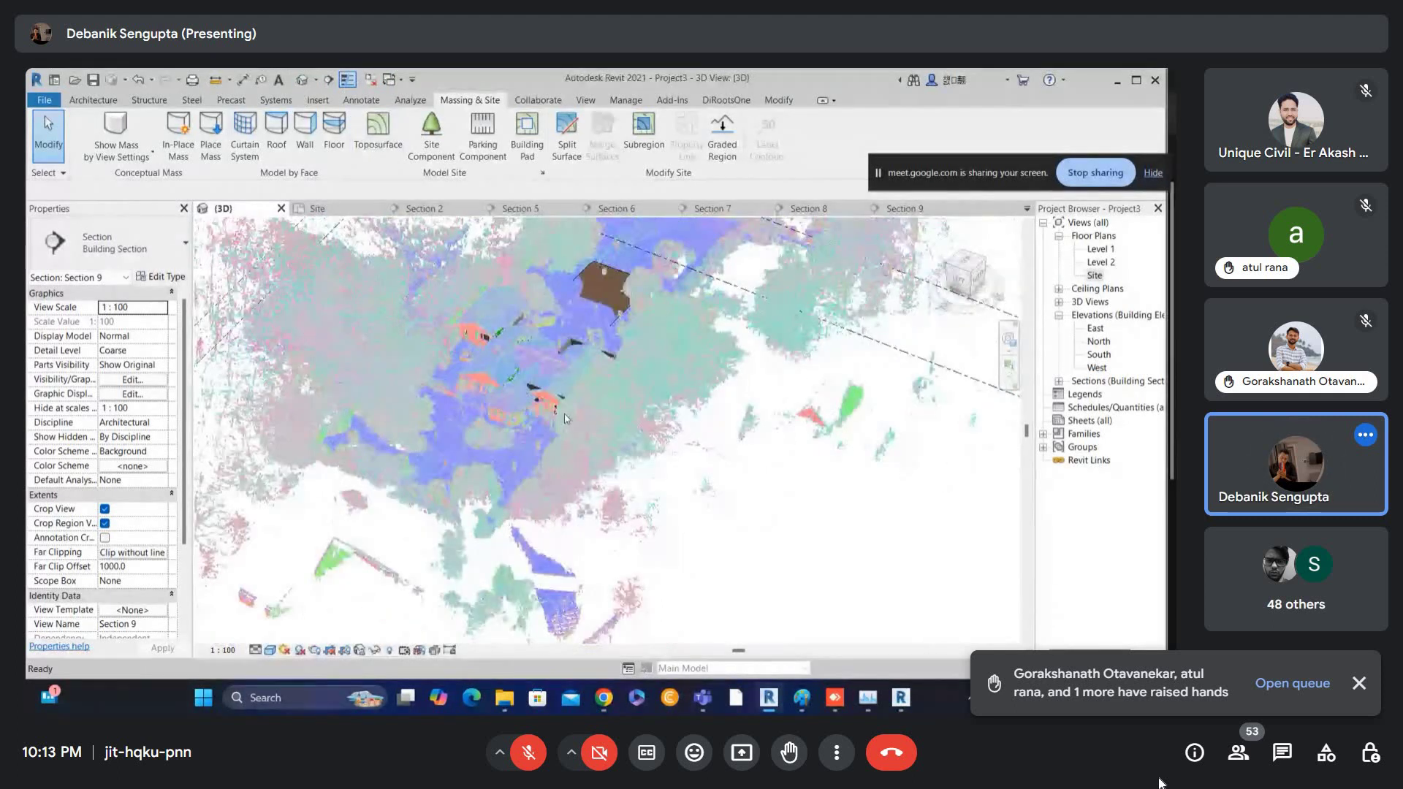
scroll(585, 235, "up", 2)
left_click(586, 295)
middle_click_drag(604, 308, 520, 429)
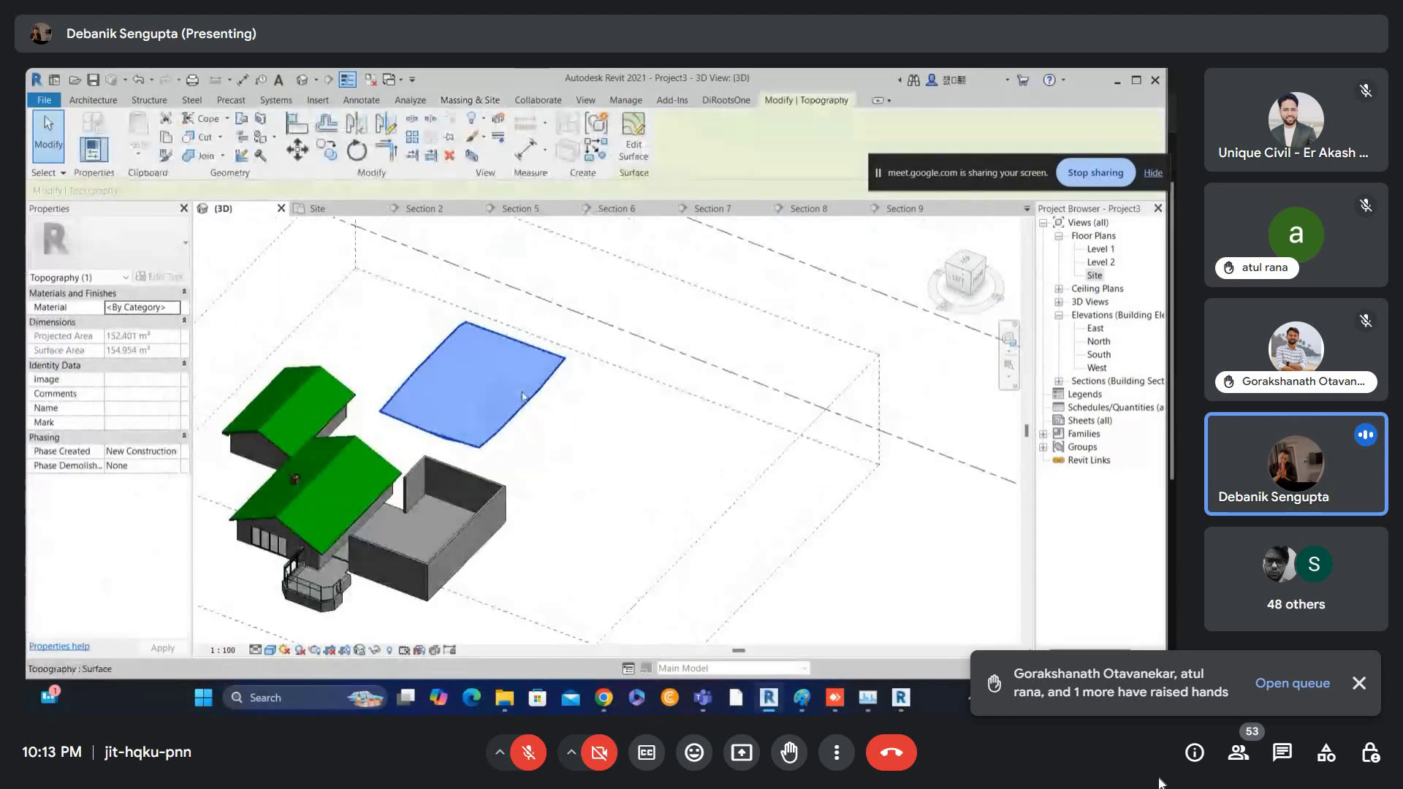
left_click(633, 140)
middle_click_drag(553, 330, 398, 552, "shift")
left_click(963, 276)
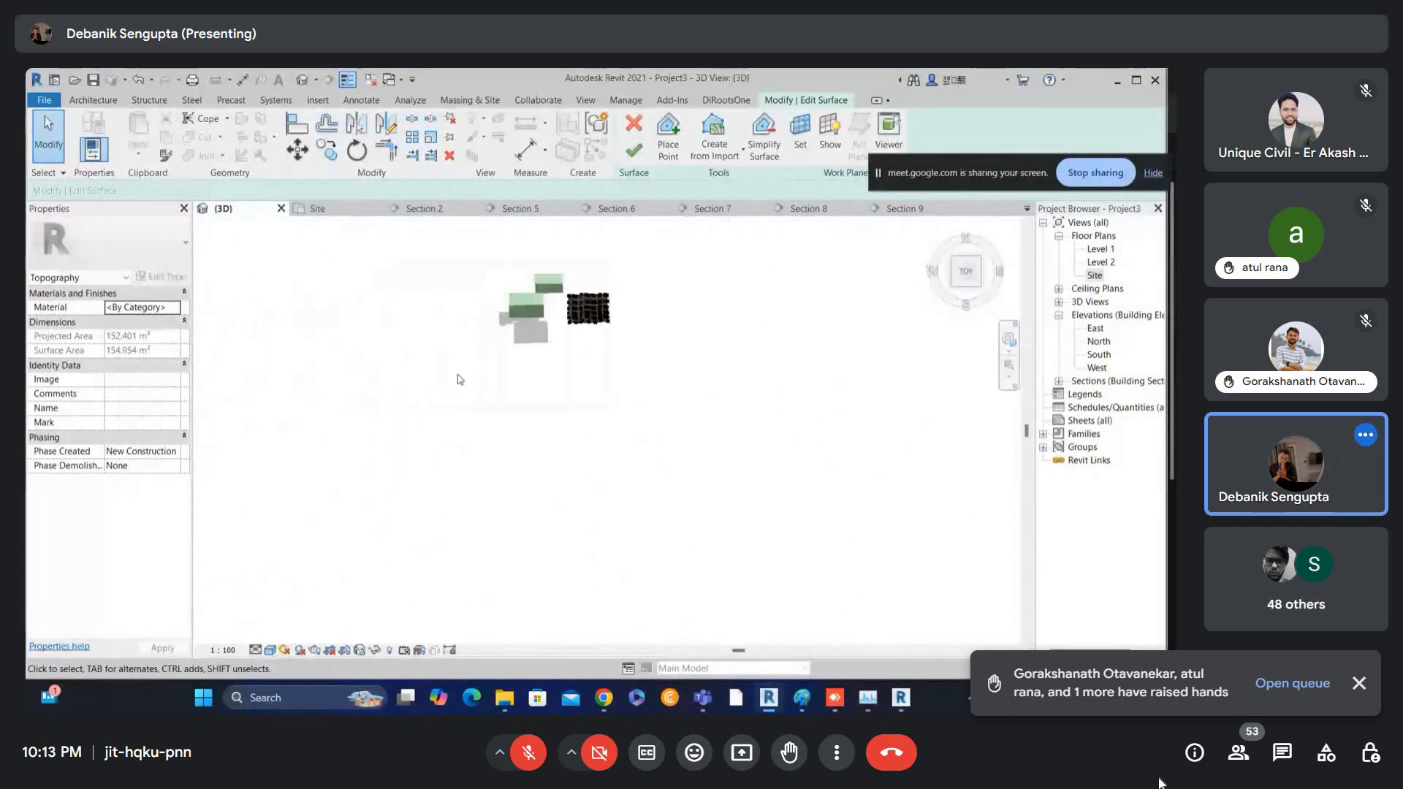
- Copy interior points near the toposurface's left edge, nudge the copies upward in plan and finish the surface edit
scroll(597, 271, "up", 4)
scroll(597, 271, "up", 2)
left_click_drag(531, 364, 569, 542)
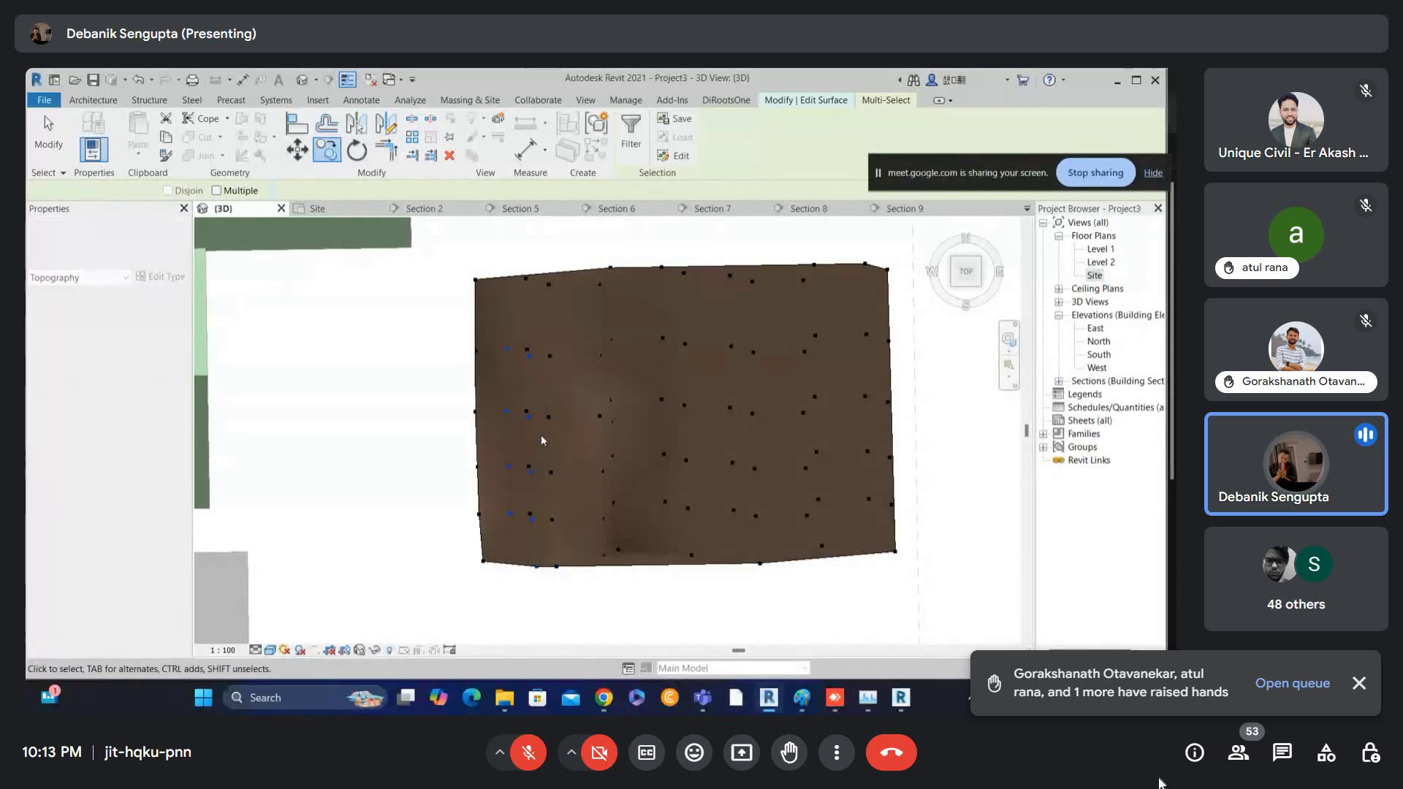
scroll(541, 441, "up", 1)
key("Up")
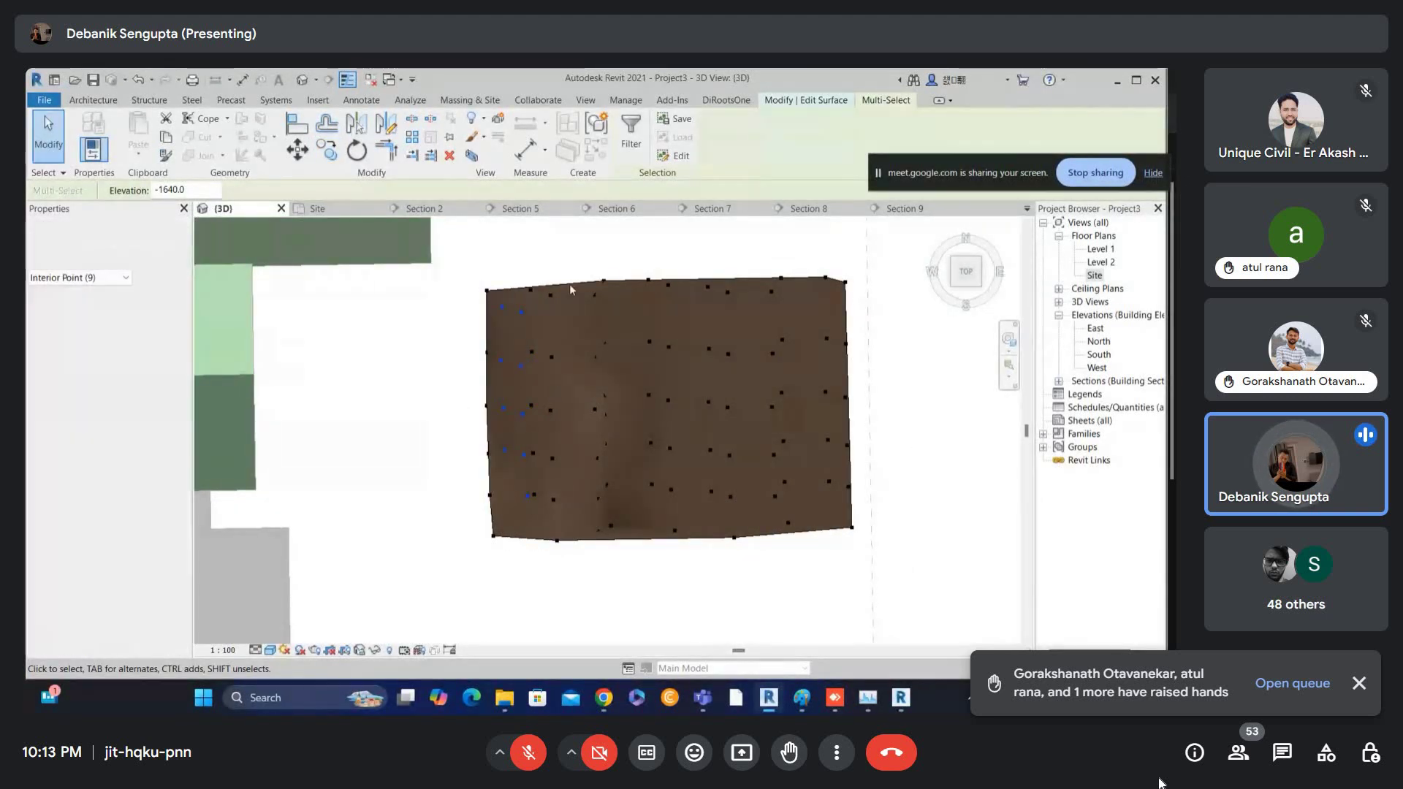
left_click(571, 245)
left_click(647, 155)
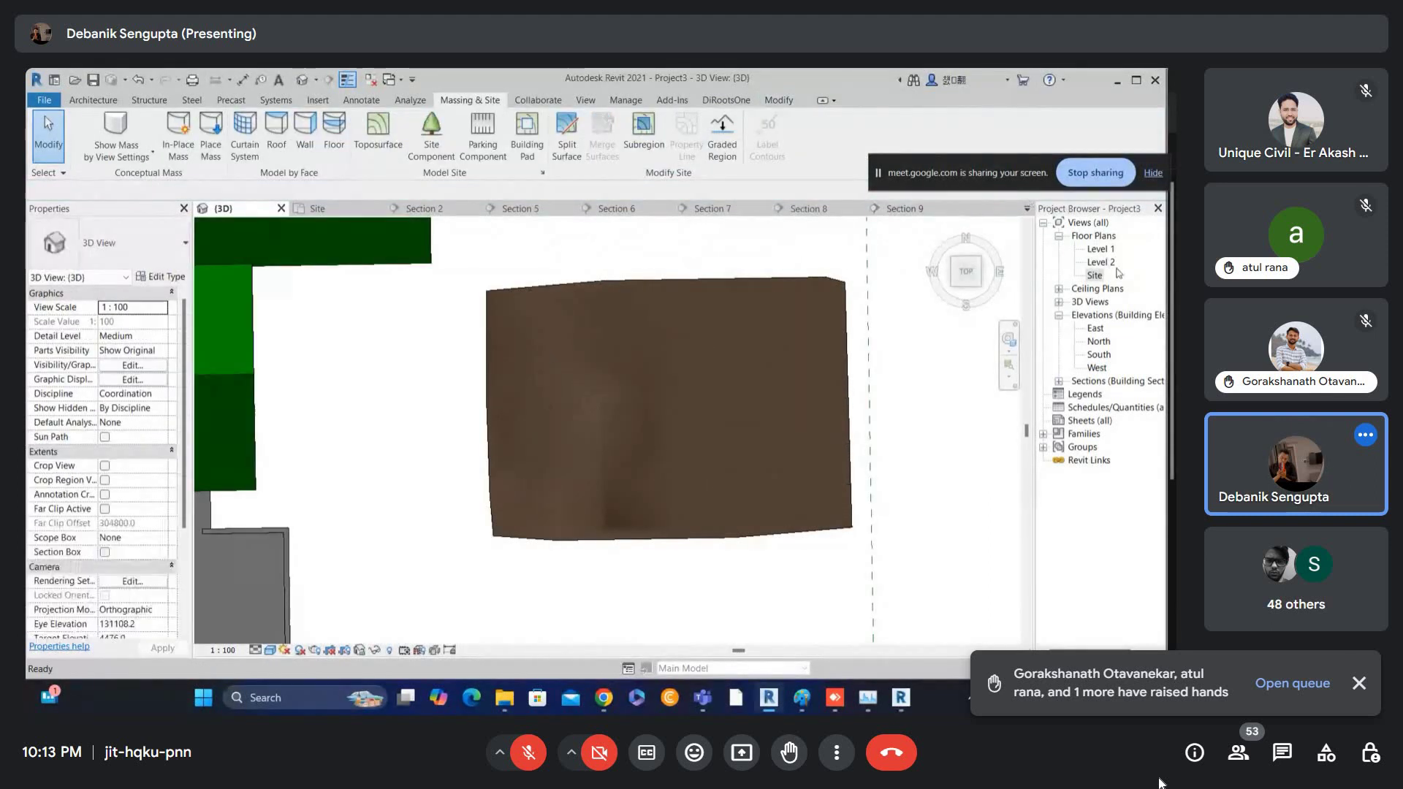
- Open the Site plan and, from its section line, check the toposurface against the scan in Section 9
double_click(1094, 276)
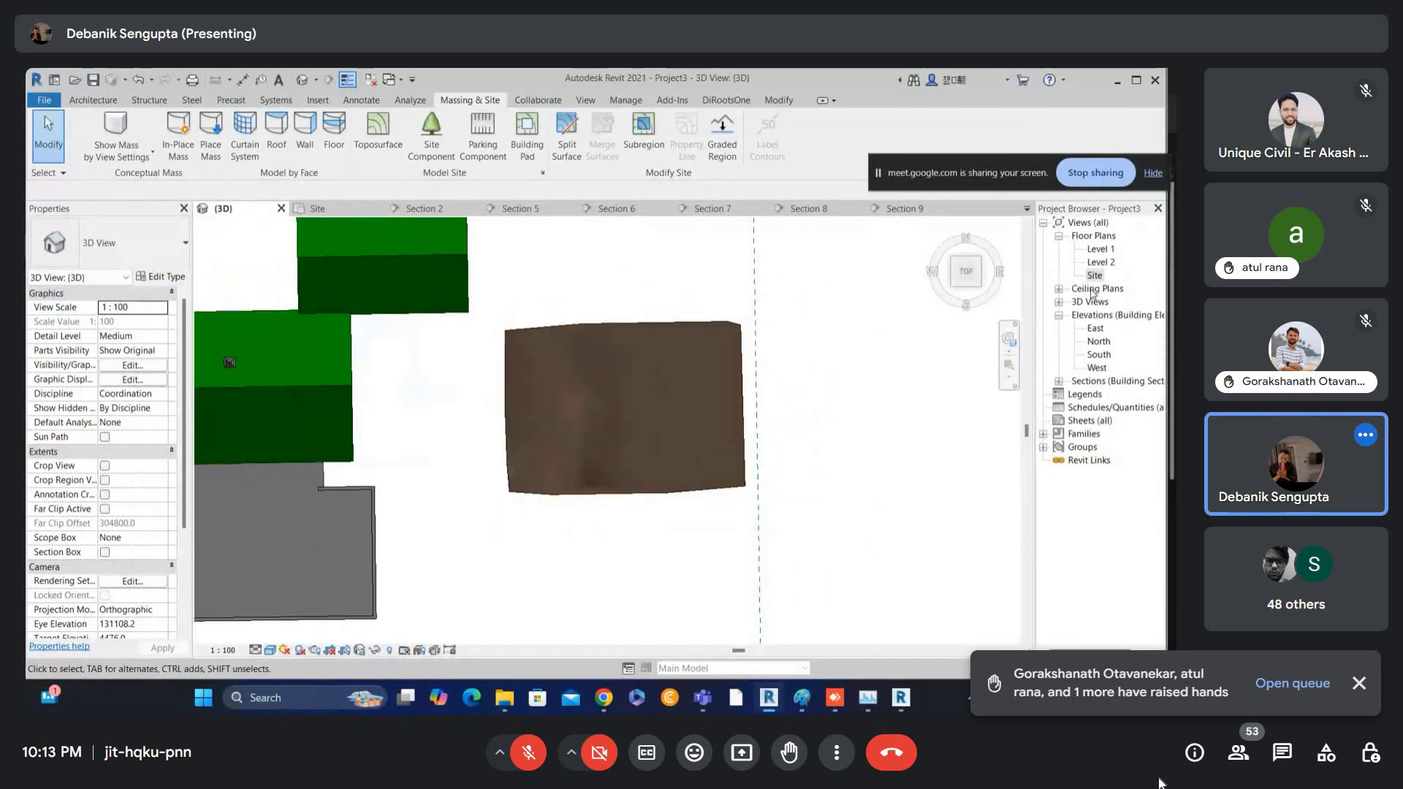
scroll(635, 352, "down", 4)
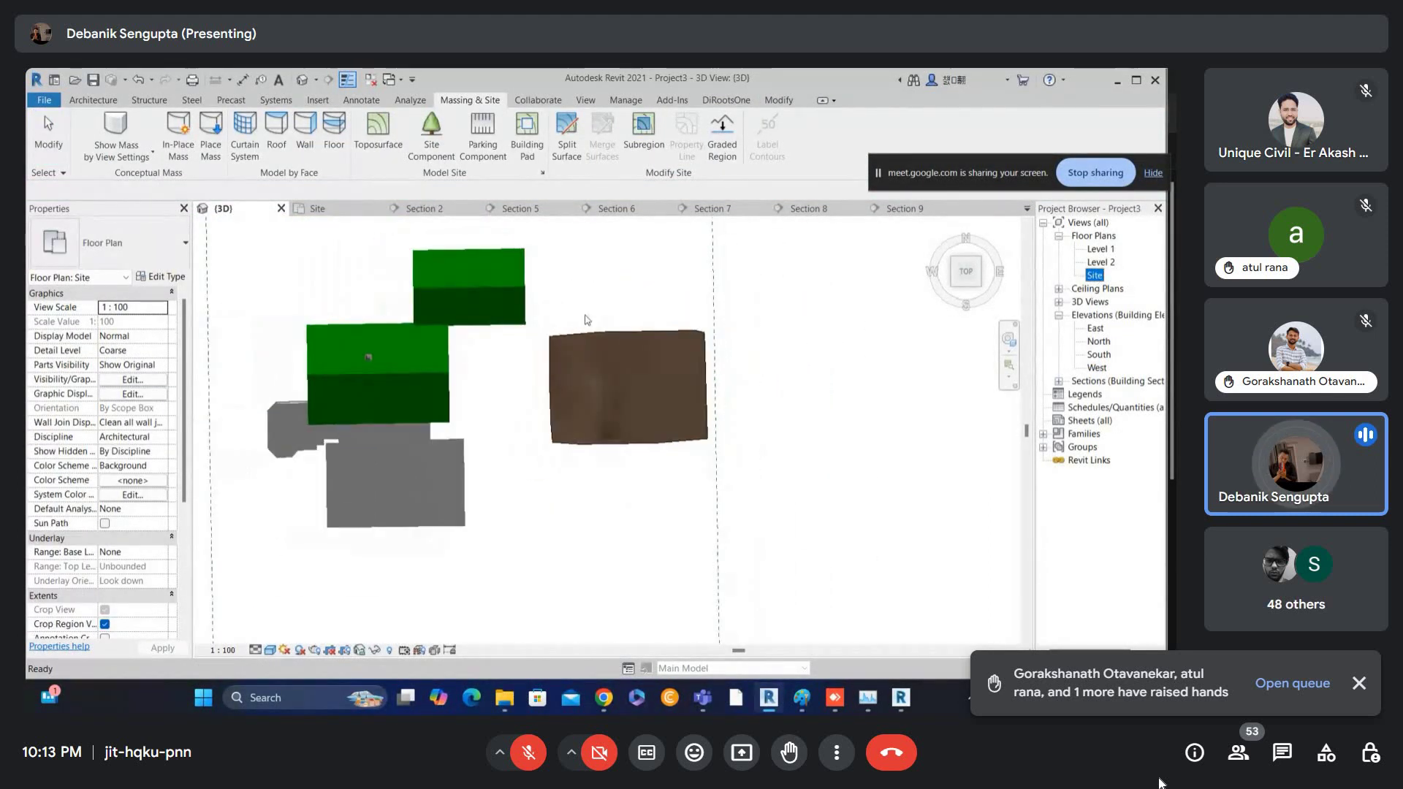
scroll(589, 347, "up", 1)
scroll(562, 341, "down", 1)
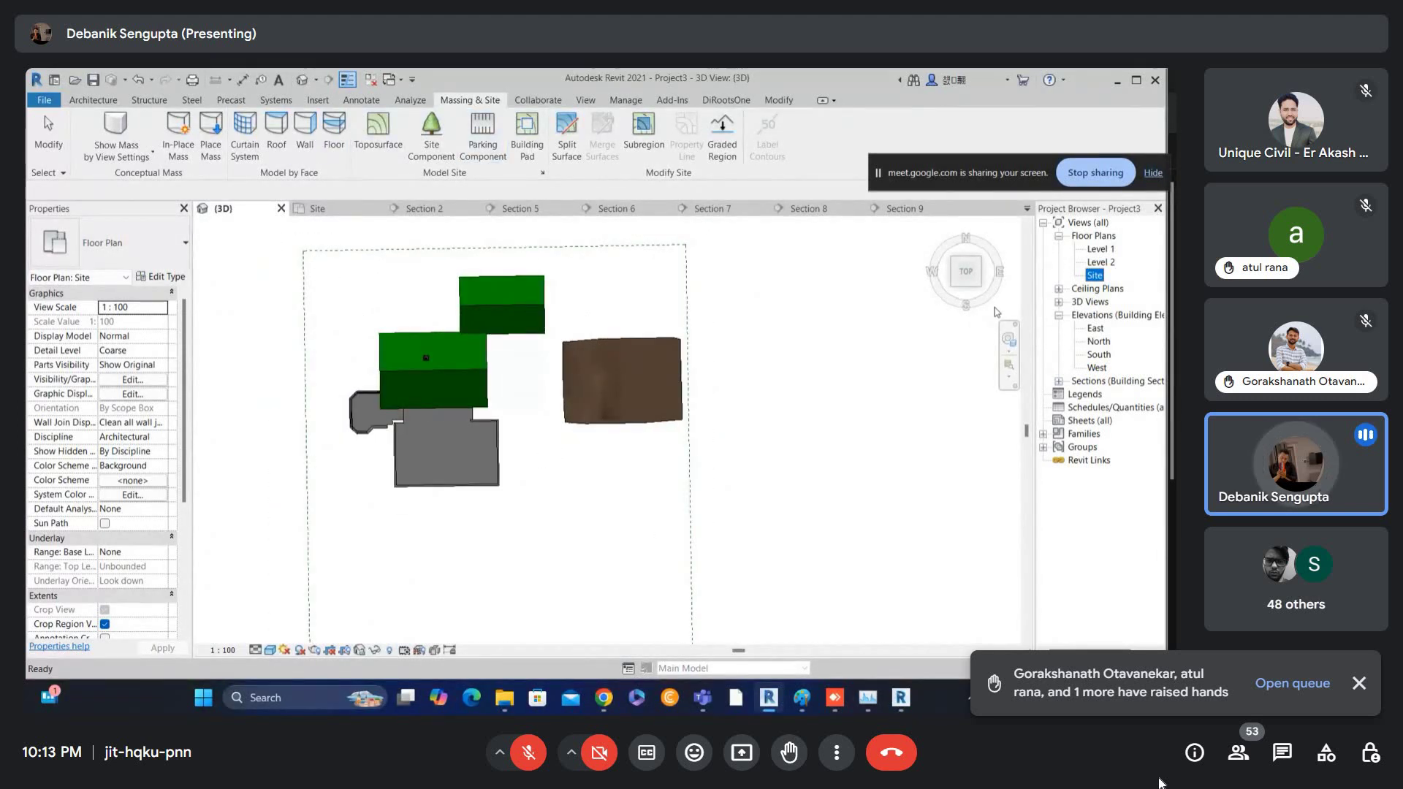
scroll(514, 326, "down", 2)
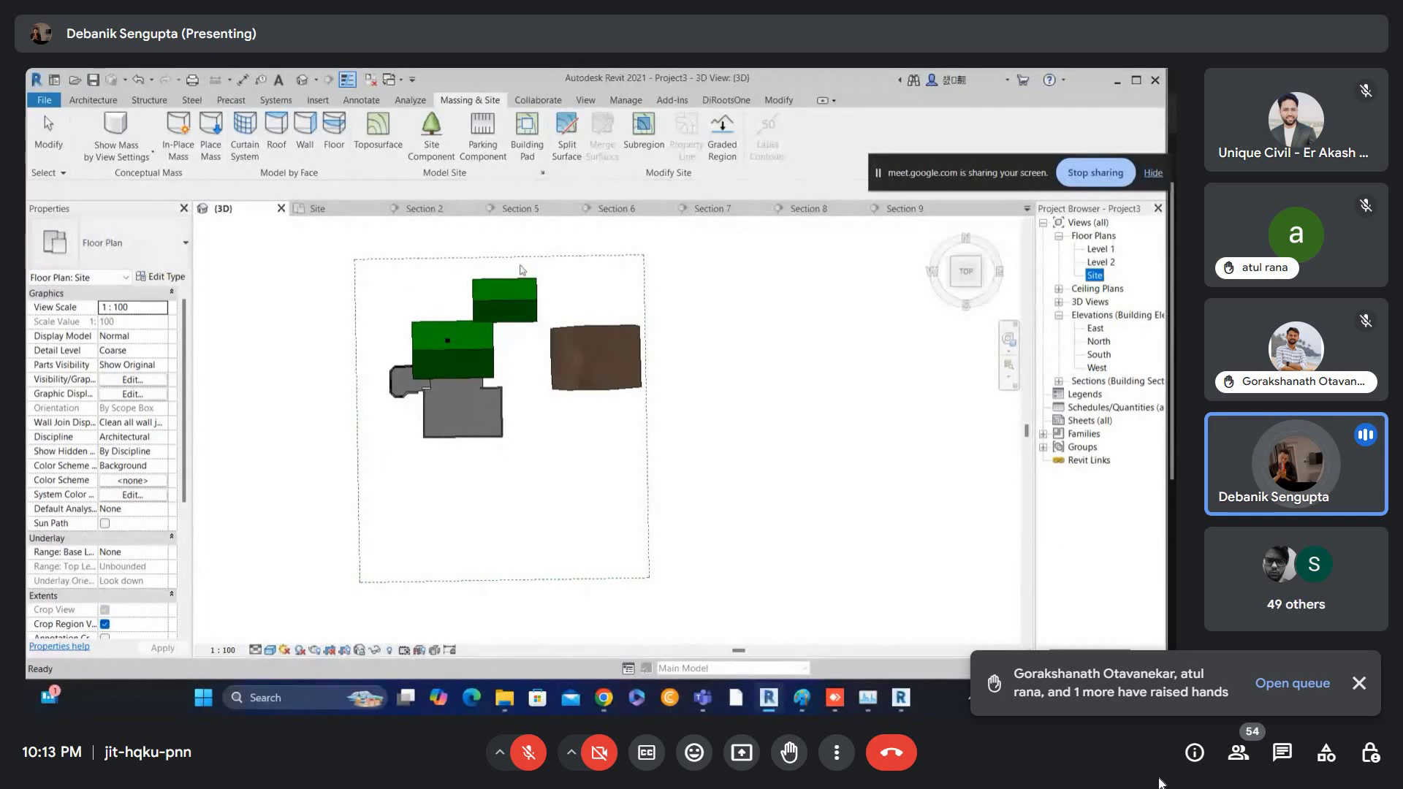
double_click(1095, 275)
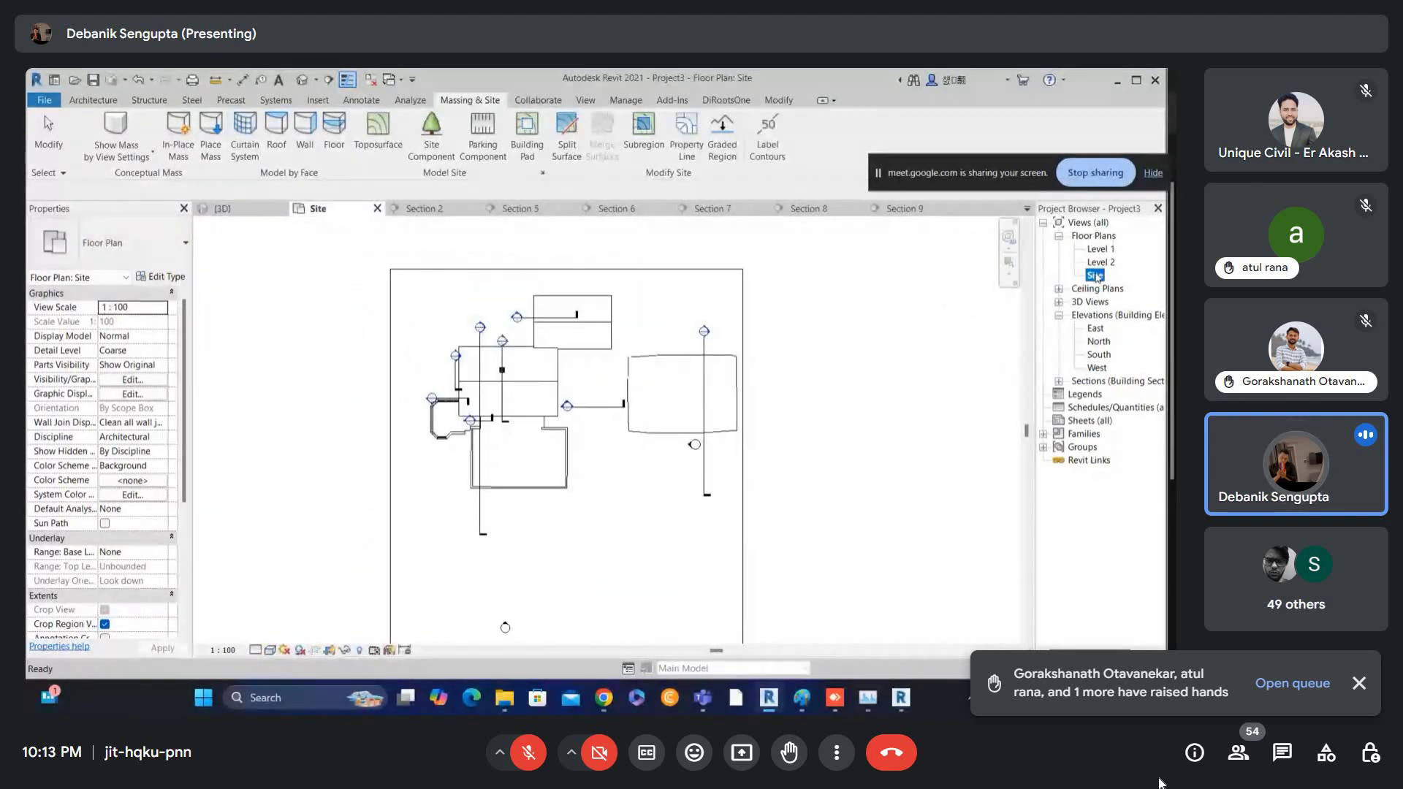
double_click(705, 332)
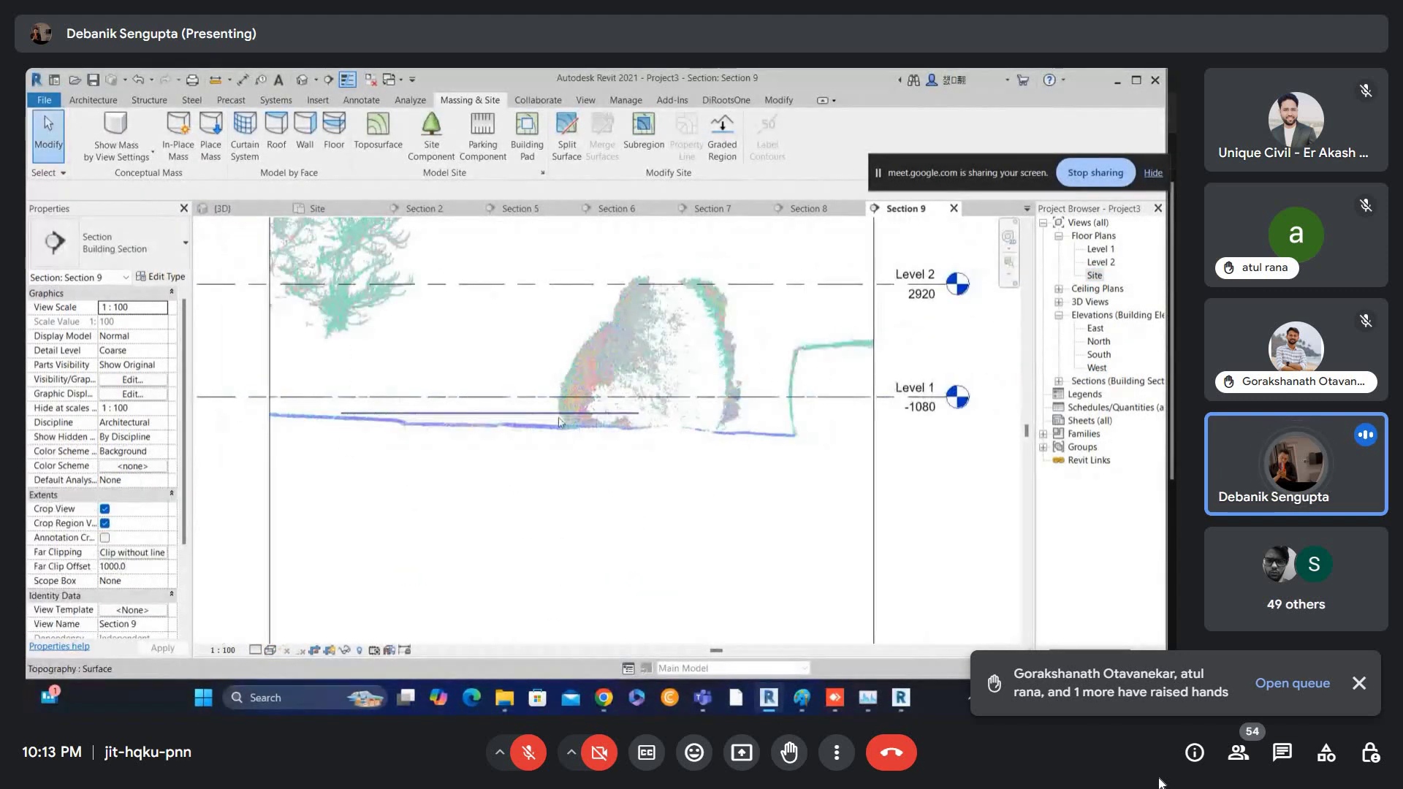
- Move the Section 9 line in the Site plan toward the toposurface's left half and select the topography in Section 9
double_click(1095, 275)
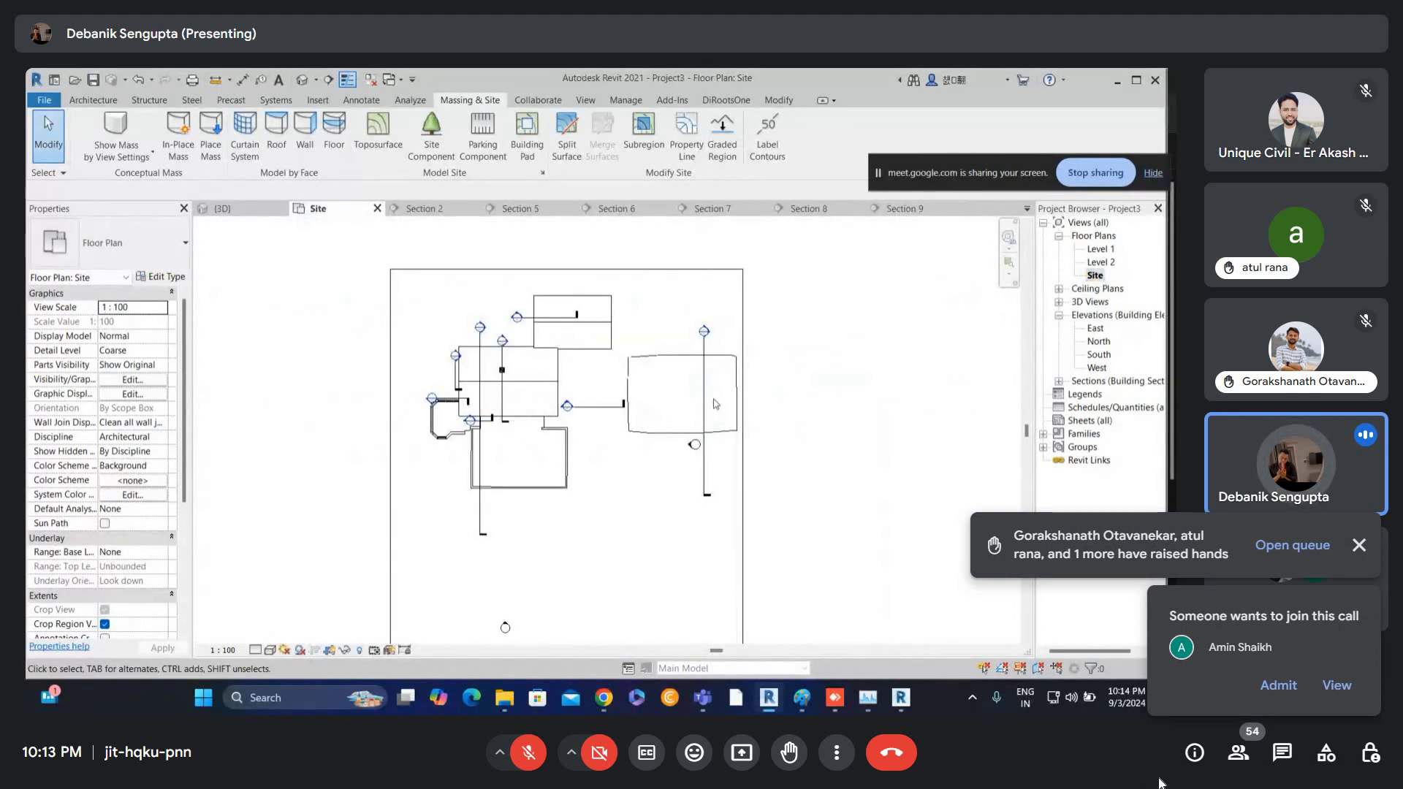
left_click(671, 388)
left_click_drag(671, 389, 677, 414)
left_click(643, 328)
double_click(660, 332)
left_click(630, 407)
- Admit the waiting participant to the meeting
left_click(1278, 683)
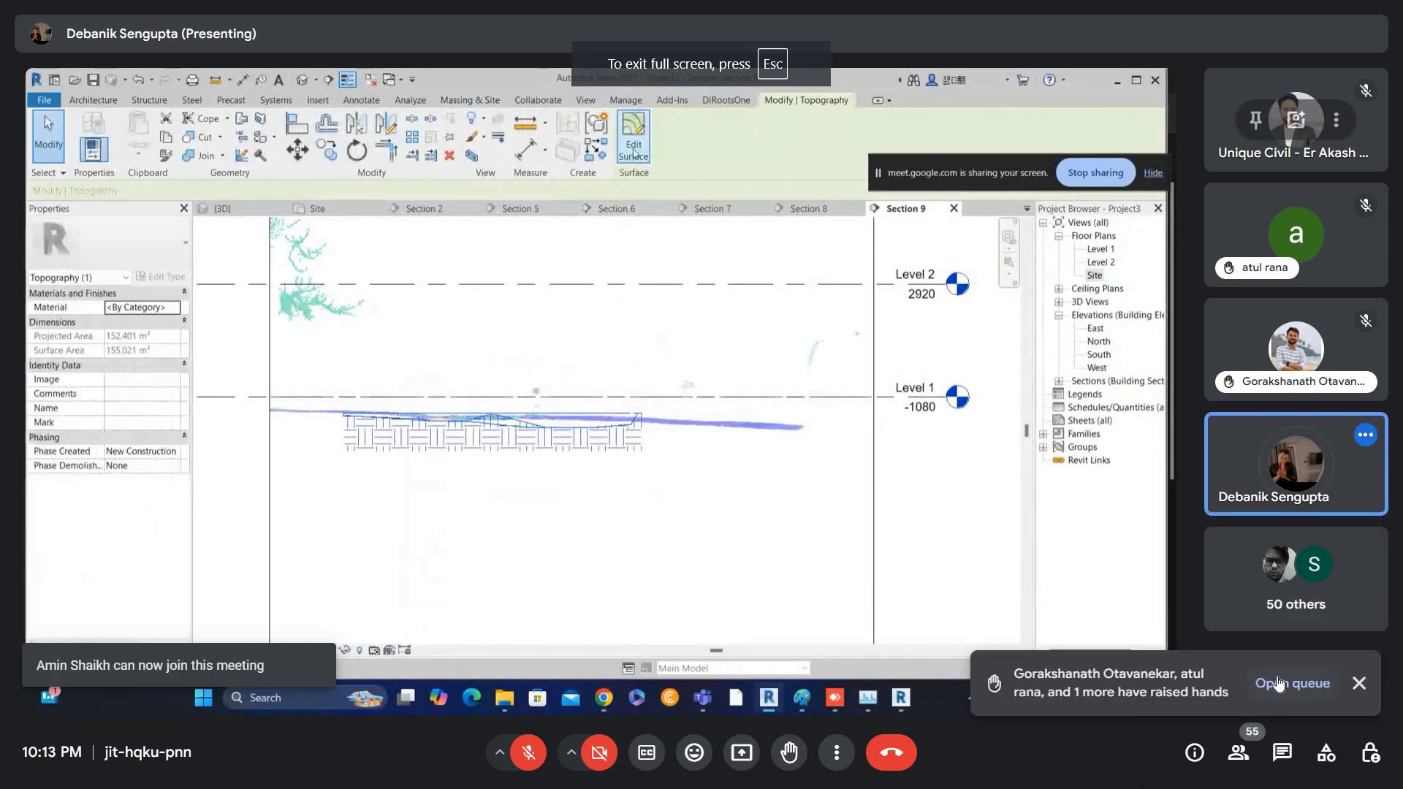
- Leave surface editing and set the Section 9 far clip offset to 500
scroll(500, 408, "up", 5)
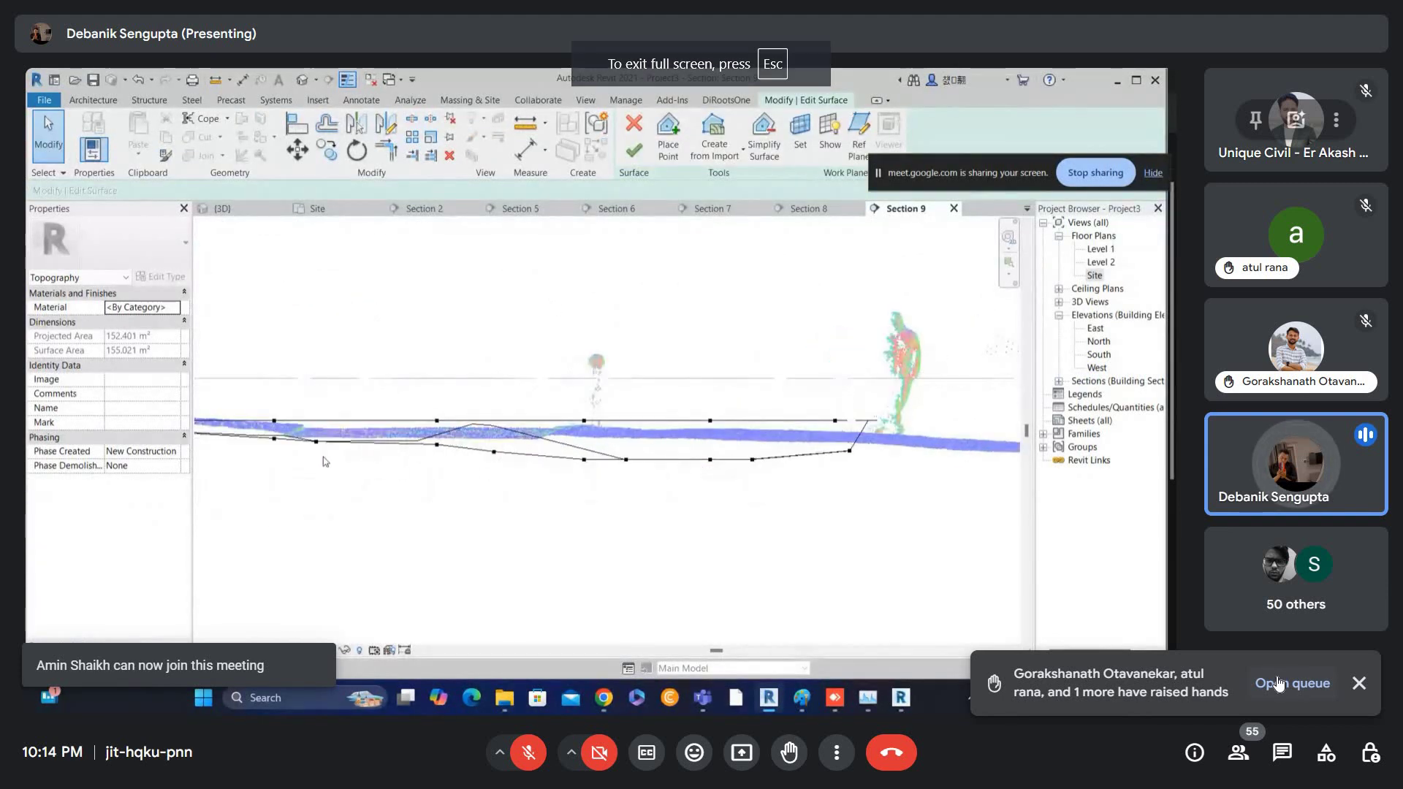
left_click(634, 149)
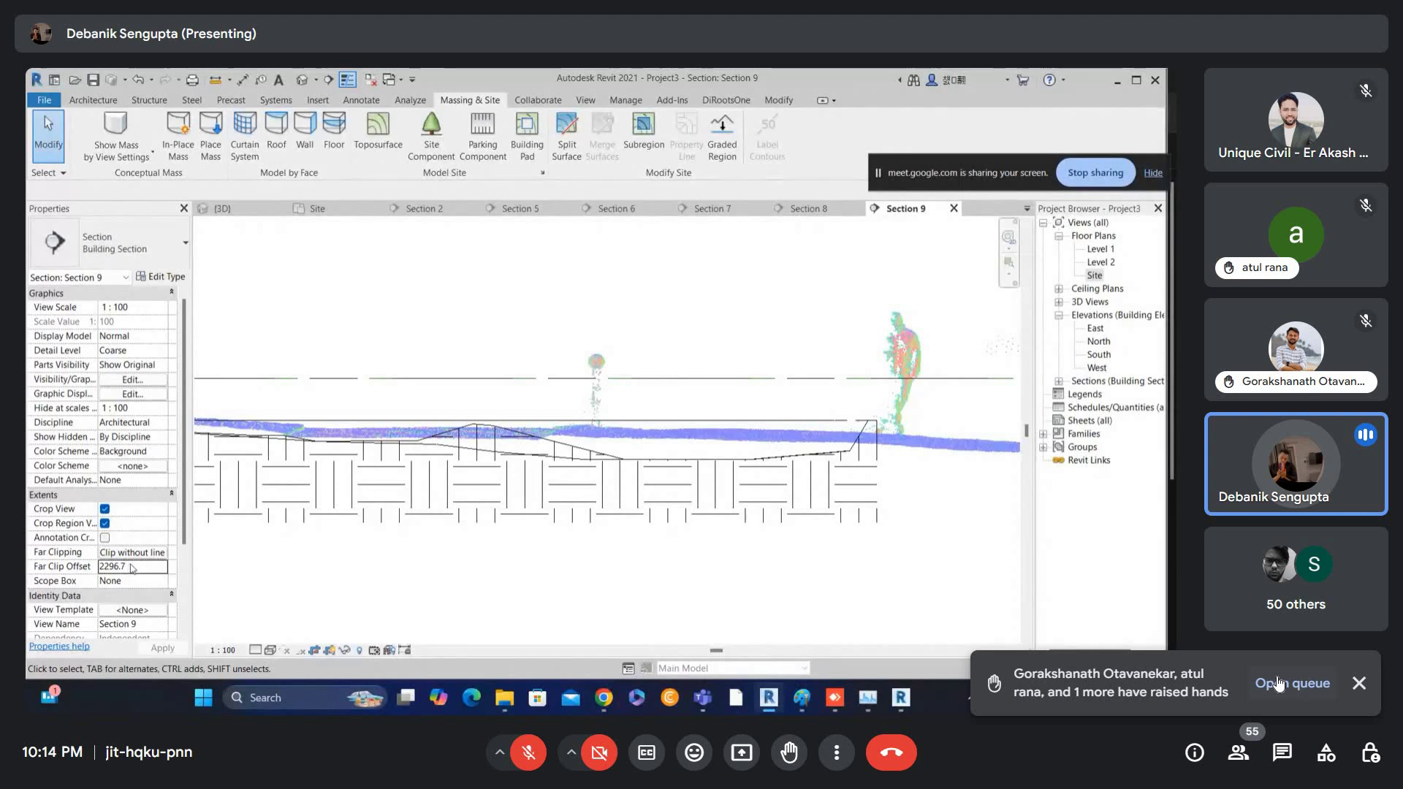
left_click_drag(125, 572, 63, 570)
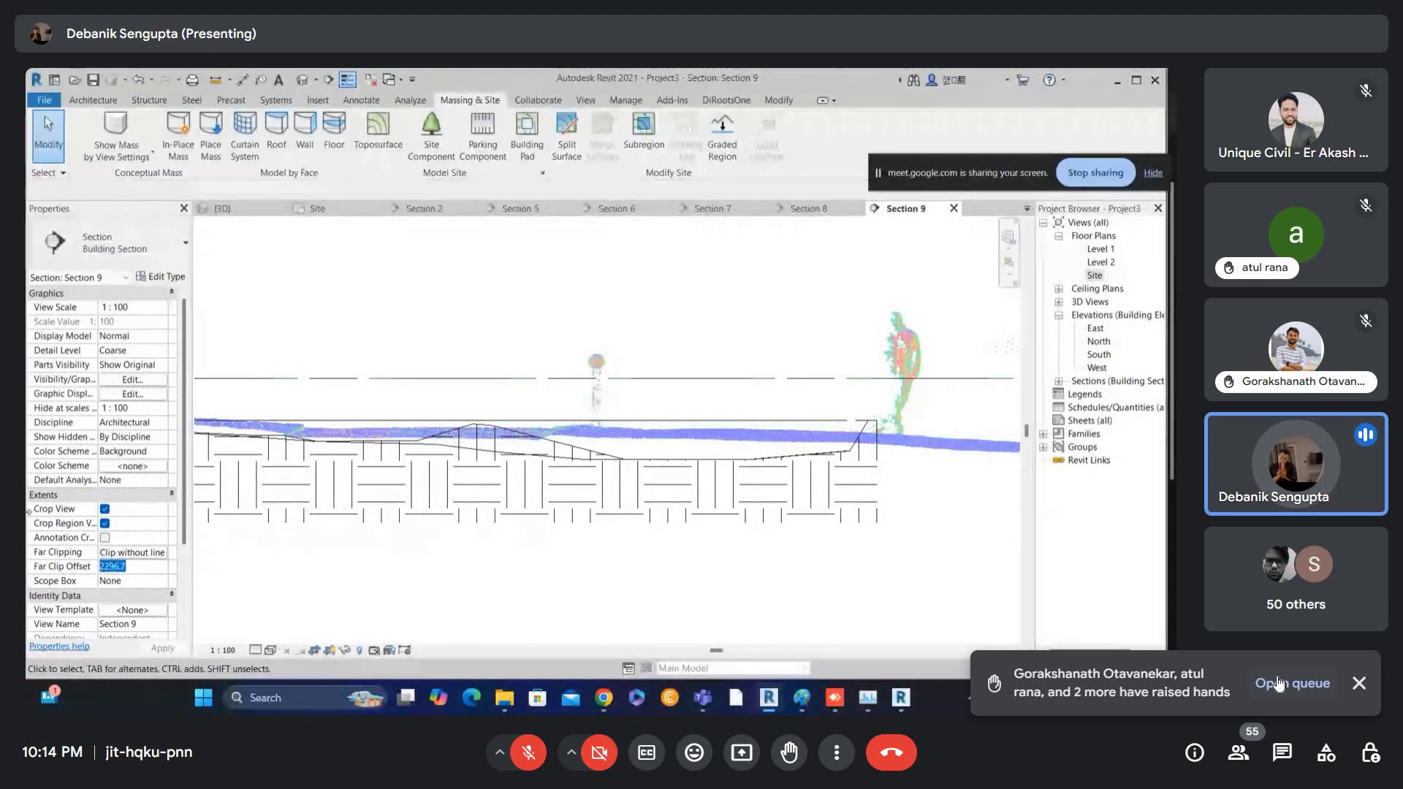
type("500.0")
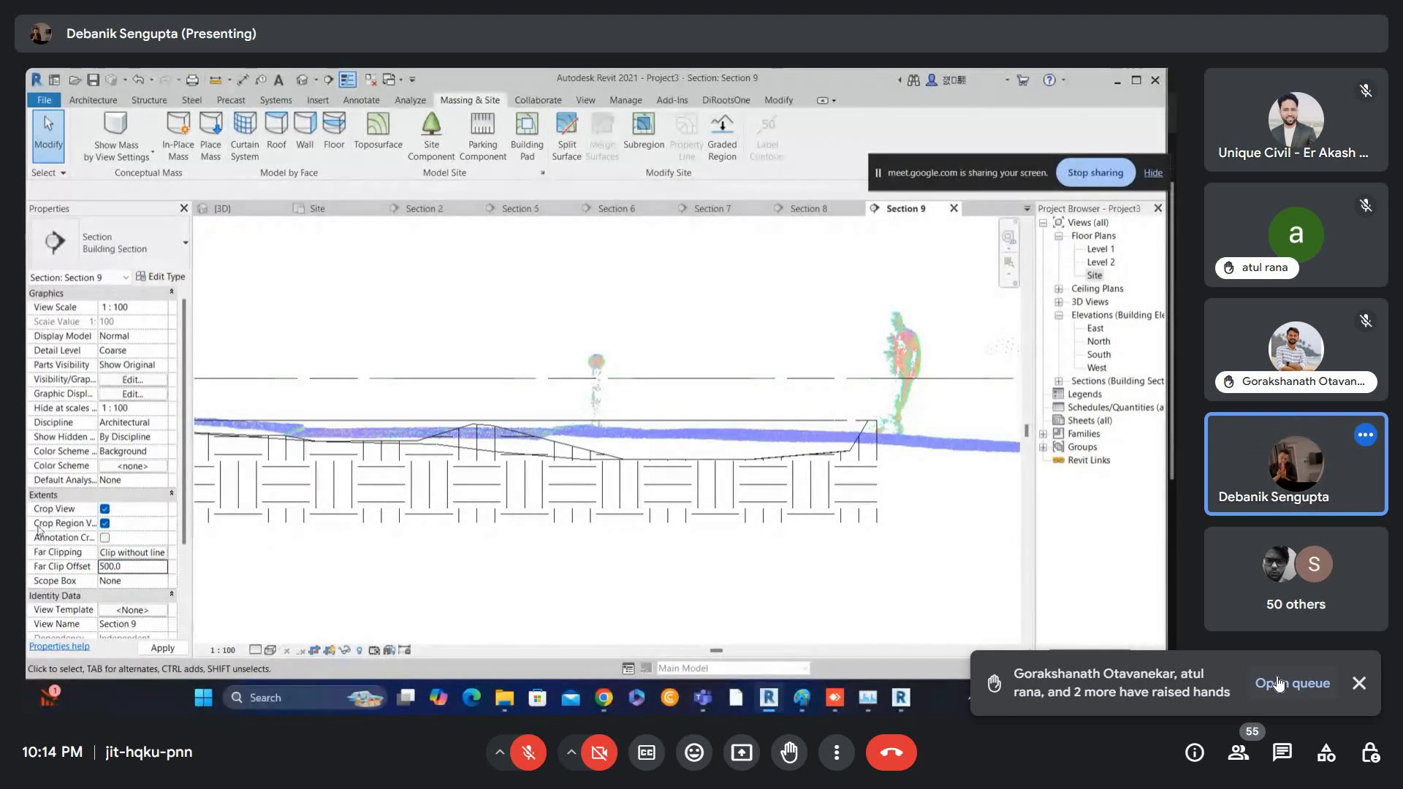
- Edit the toposurface in Section 9 and raise the two interior points in its low stretch toward the scanned ground line
scroll(536, 401, "down", 1)
left_click(525, 438)
left_click(633, 143)
scroll(684, 493, "up", 1)
key("Up")
key("Up")
key("Up")
key("Up")
key("Up")
key("Up")
key("Up")
key("Up")
key("Up")
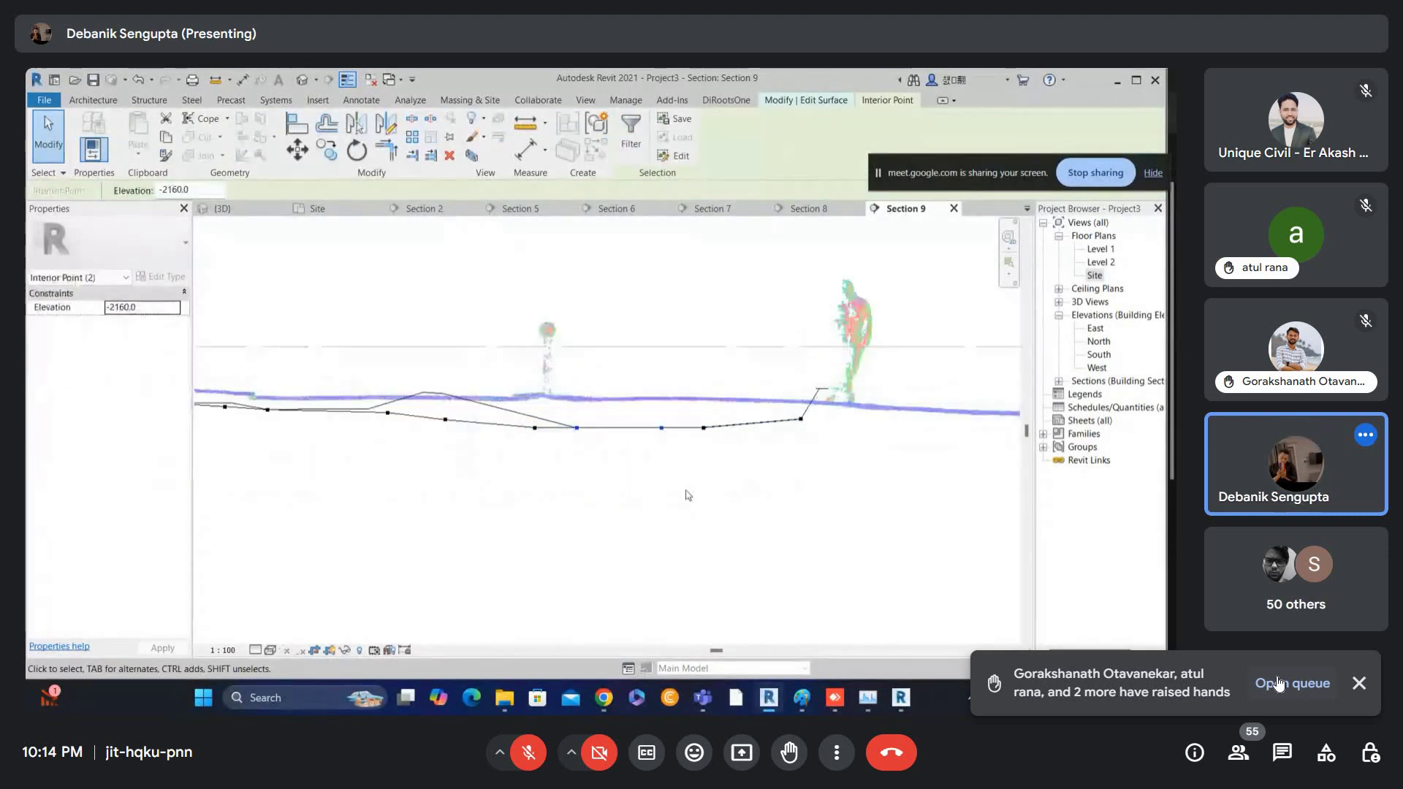
- Raise the neighbouring interior points to the scanned ground line and fine-tune each one's height
left_click_drag(436, 376, 556, 560)
key("Up")
key("Up")
key("Up")
key("Up")
key("Up")
key("Up")
key("Up")
key("Up")
left_click_drag(504, 369, 567, 495)
key("Up")
key("Up")
left_click_drag(428, 339, 466, 437)
key("Down")
- Raise the next interior point along the section to the scanned ground line and finish the surface edit
left_click_drag(351, 380, 388, 493)
left_click_drag(376, 358, 399, 419)
key("Up")
key("Up")
key("Up")
key("Up")
key("Up")
left_click(445, 358)
scroll(451, 361, "down", 1)
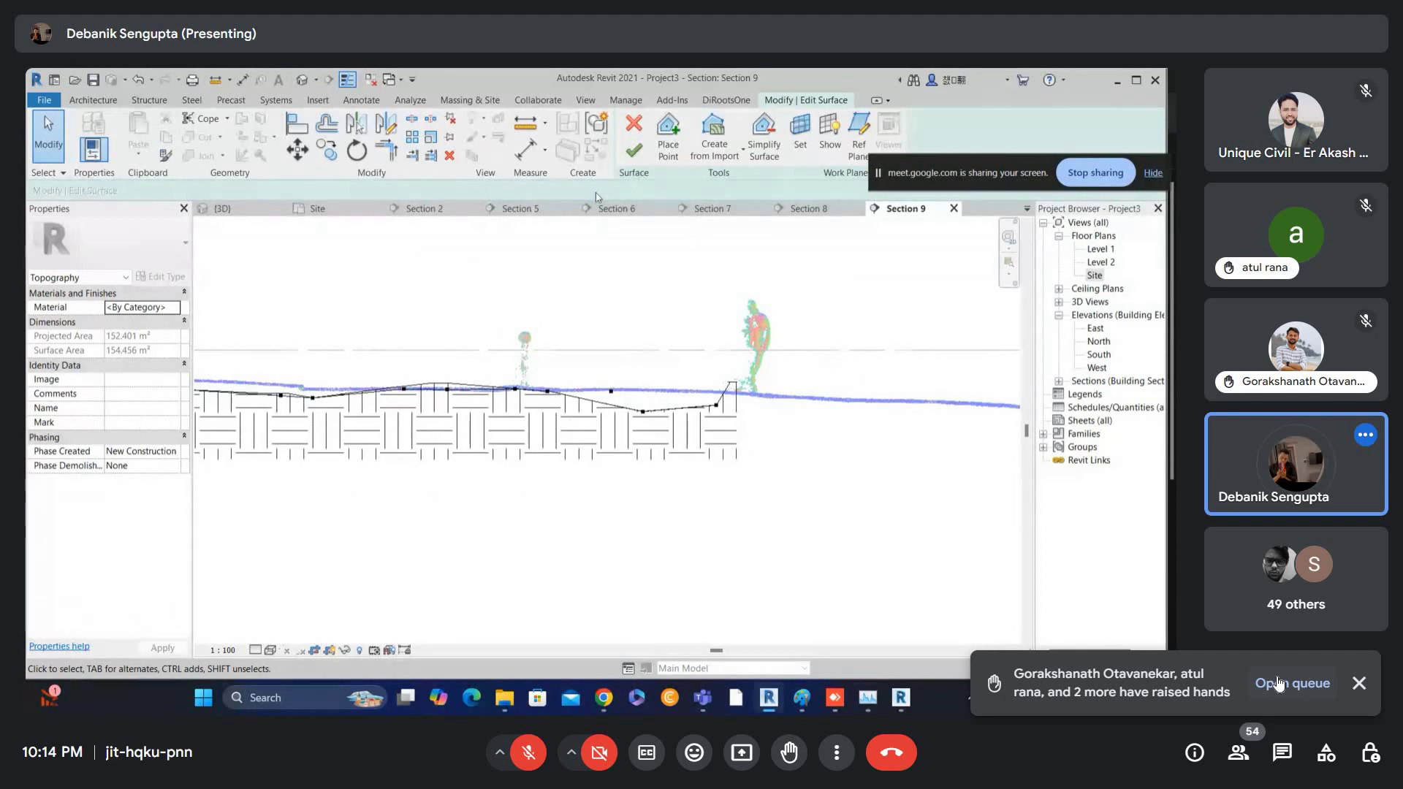
left_click(635, 150)
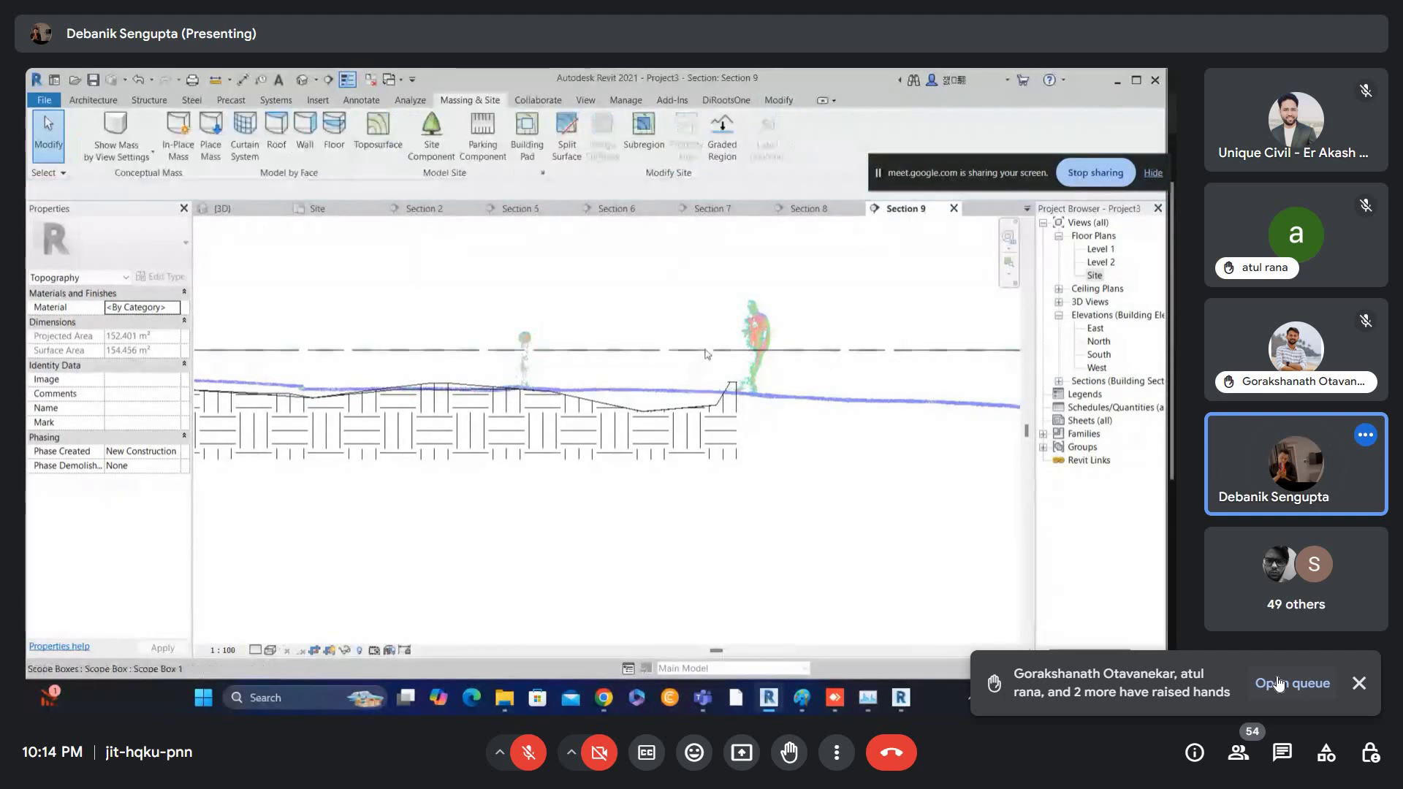
- Check where the Section 9 line crosses the toposurface in the Site plan
double_click(1094, 276)
scroll(674, 388, "up", 1)
left_click(674, 388)
scroll(674, 388, "up", 2)
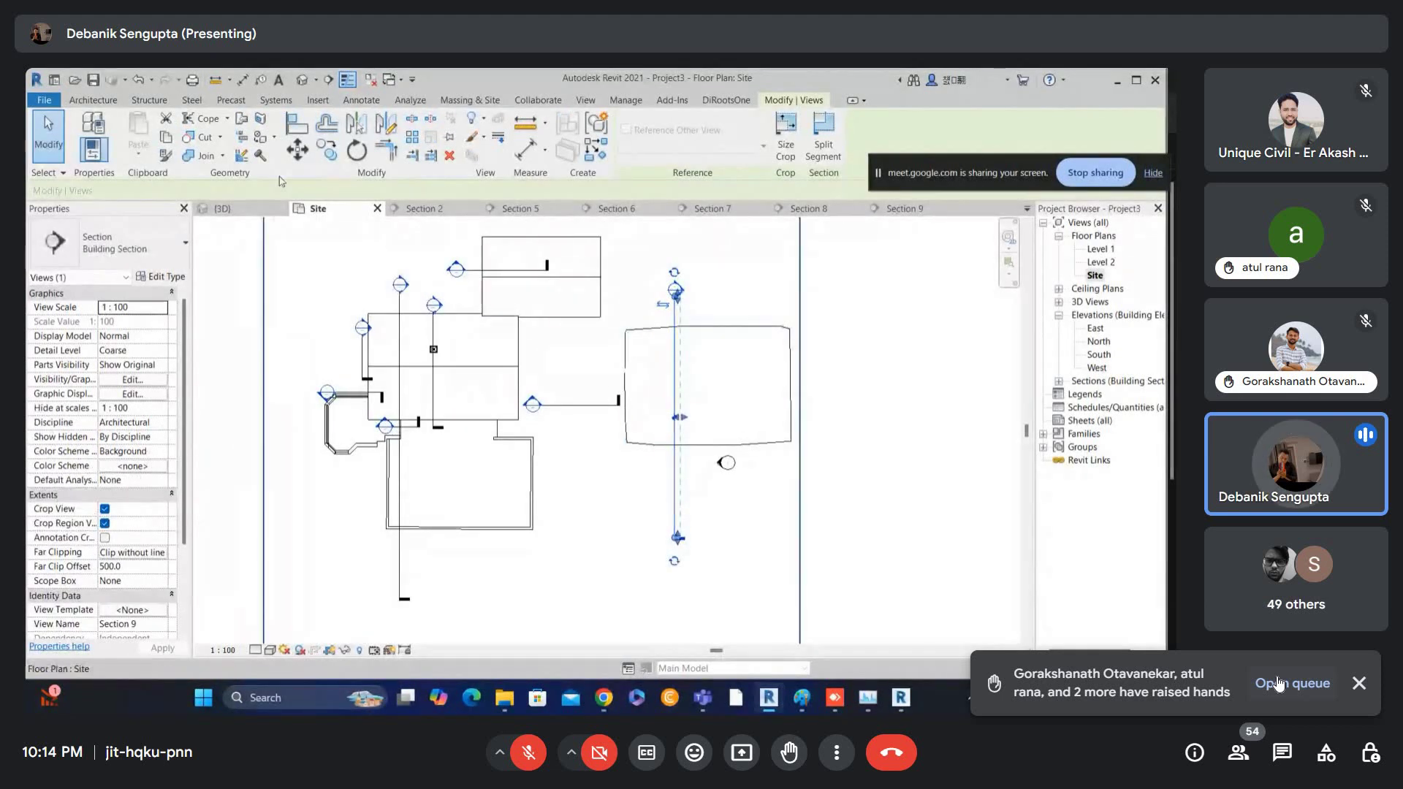
key("Escape")
- Examine the scanned house in the 3D view around the roof edge, the outside steps and the octagonal extension
left_click(304, 79)
scroll(342, 442, "up", 3)
scroll(328, 437, "up", 1)
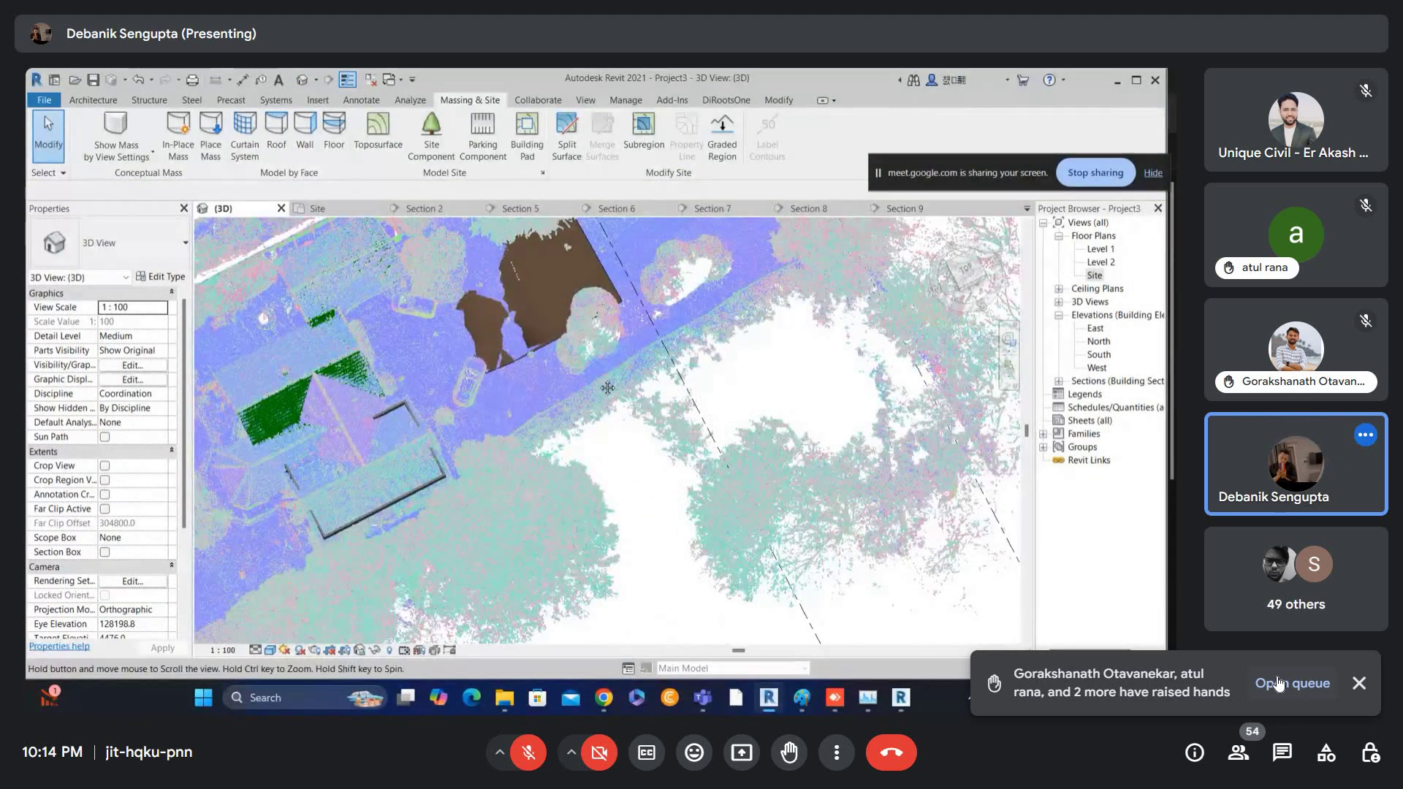
middle_click_drag(203, 447, 501, 390)
scroll(501, 391, "up", 2)
scroll(501, 389, "up", 3)
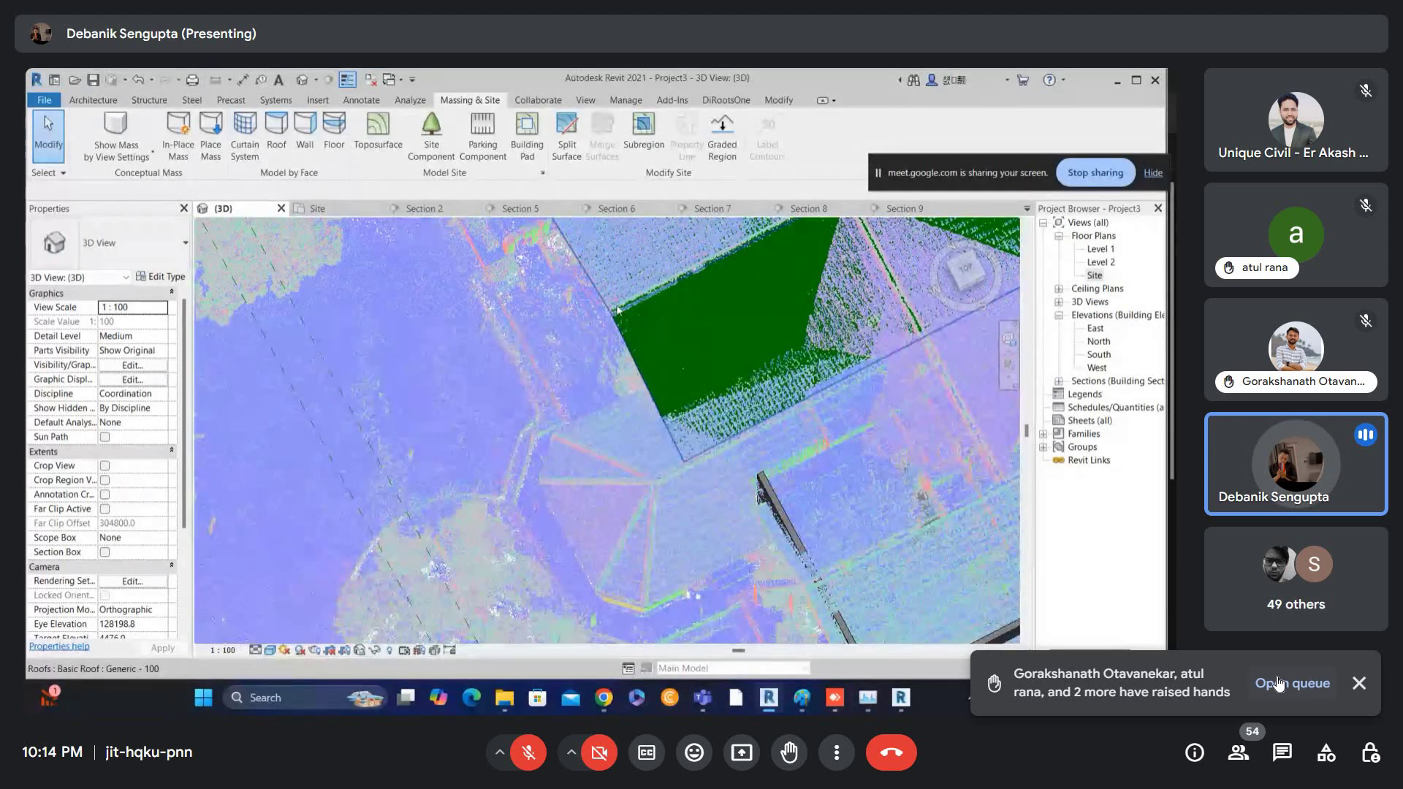
left_click(619, 308)
scroll(560, 345, "up", 5)
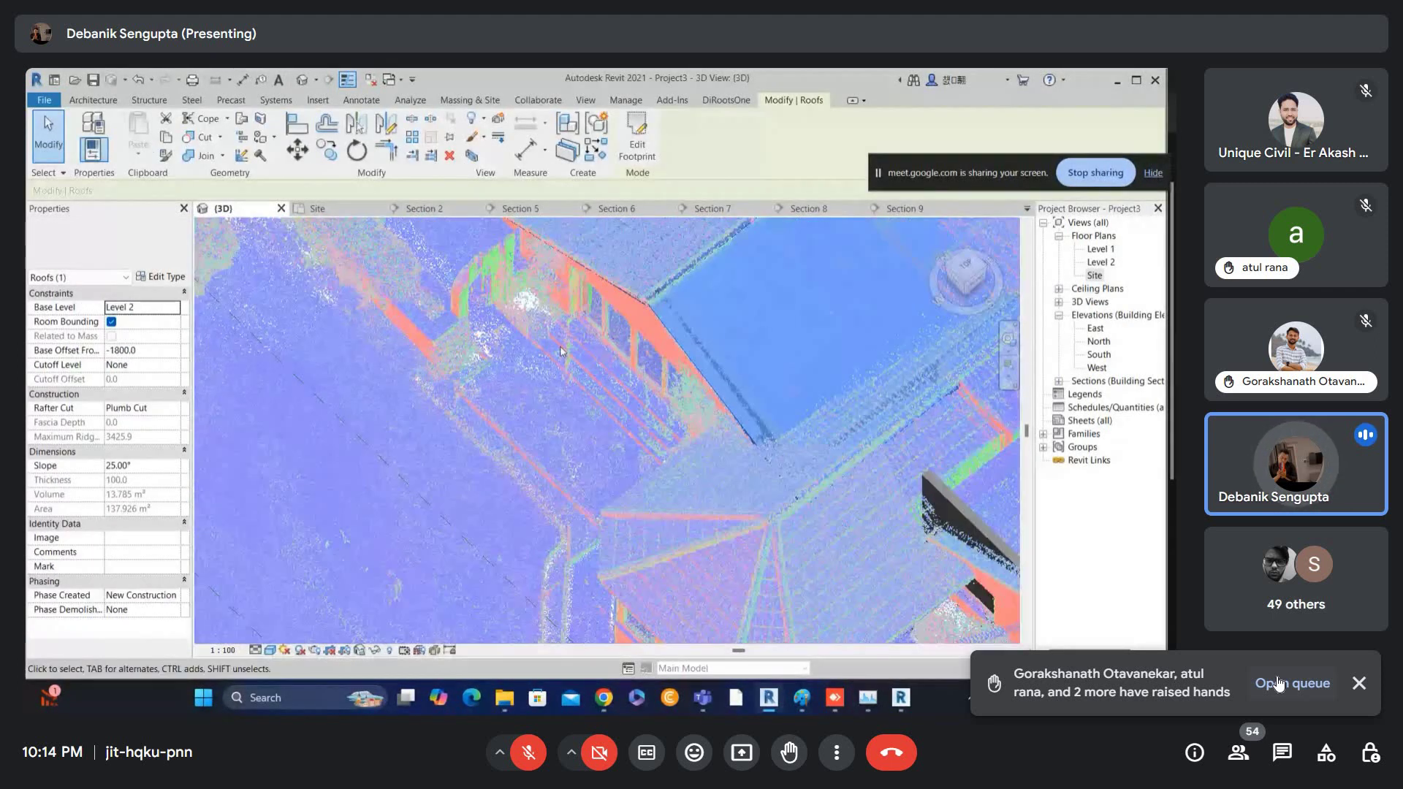
scroll(560, 345, "down", 5)
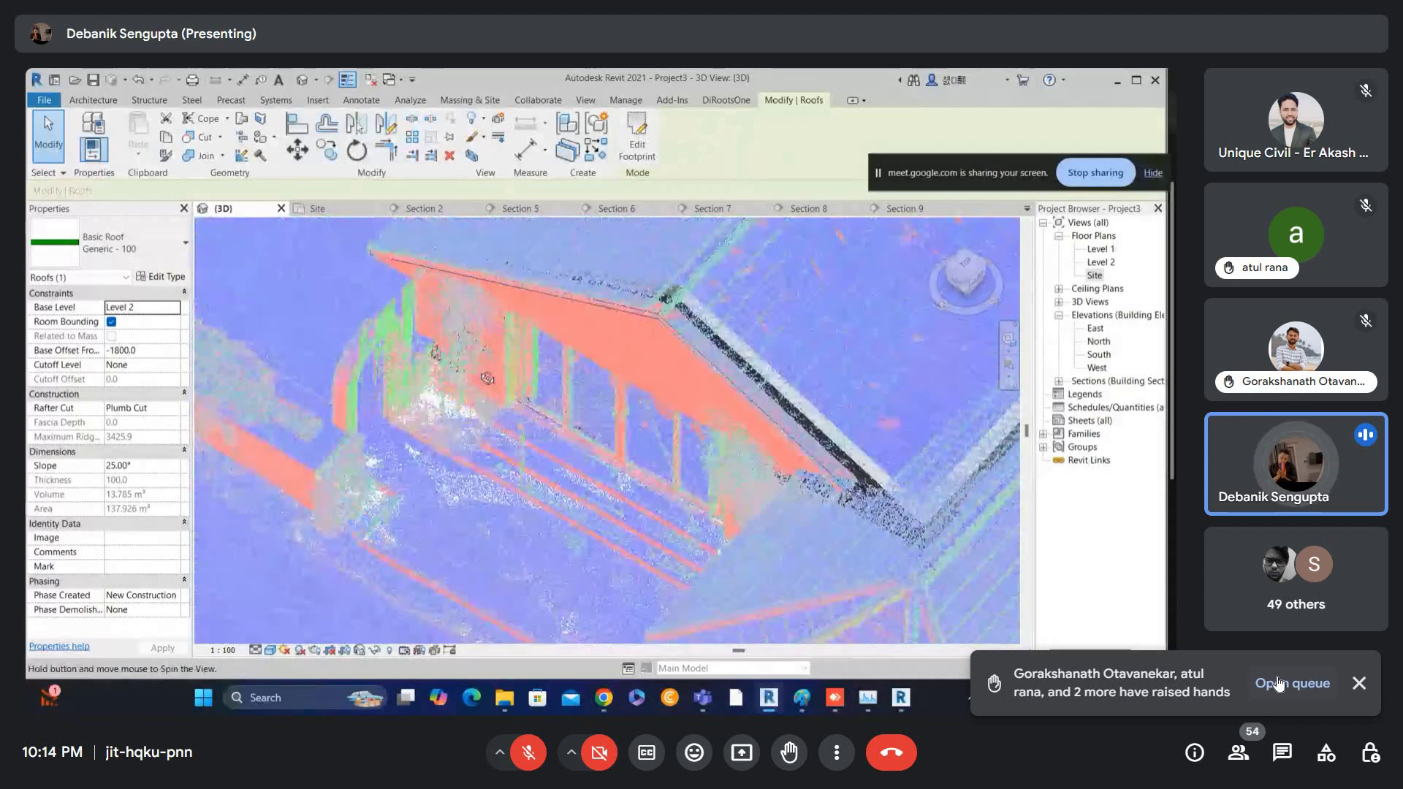
scroll(789, 516, "up", 2)
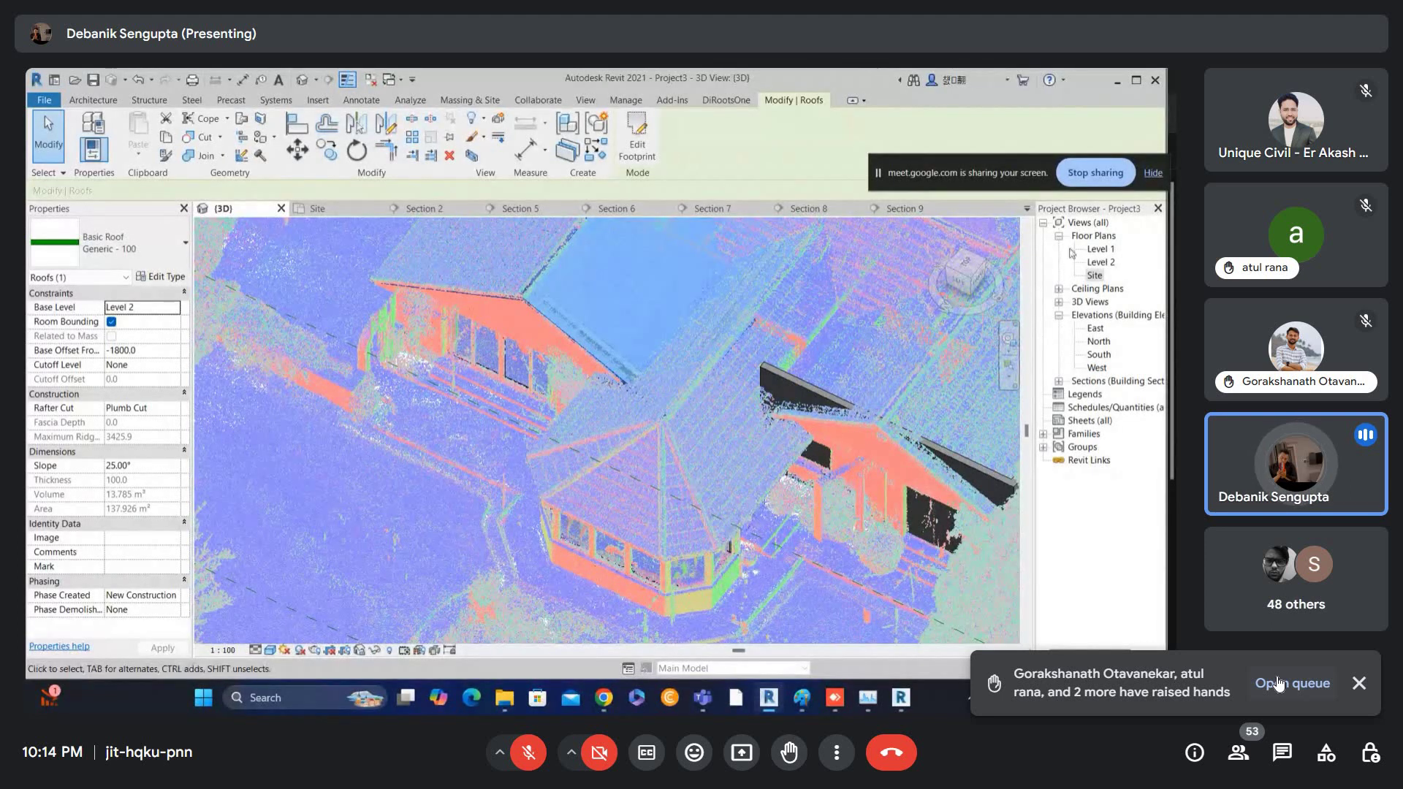
- Open the Level 1 floor plan and examine the scanned steps along the outside of the house's left wall
double_click(1103, 250)
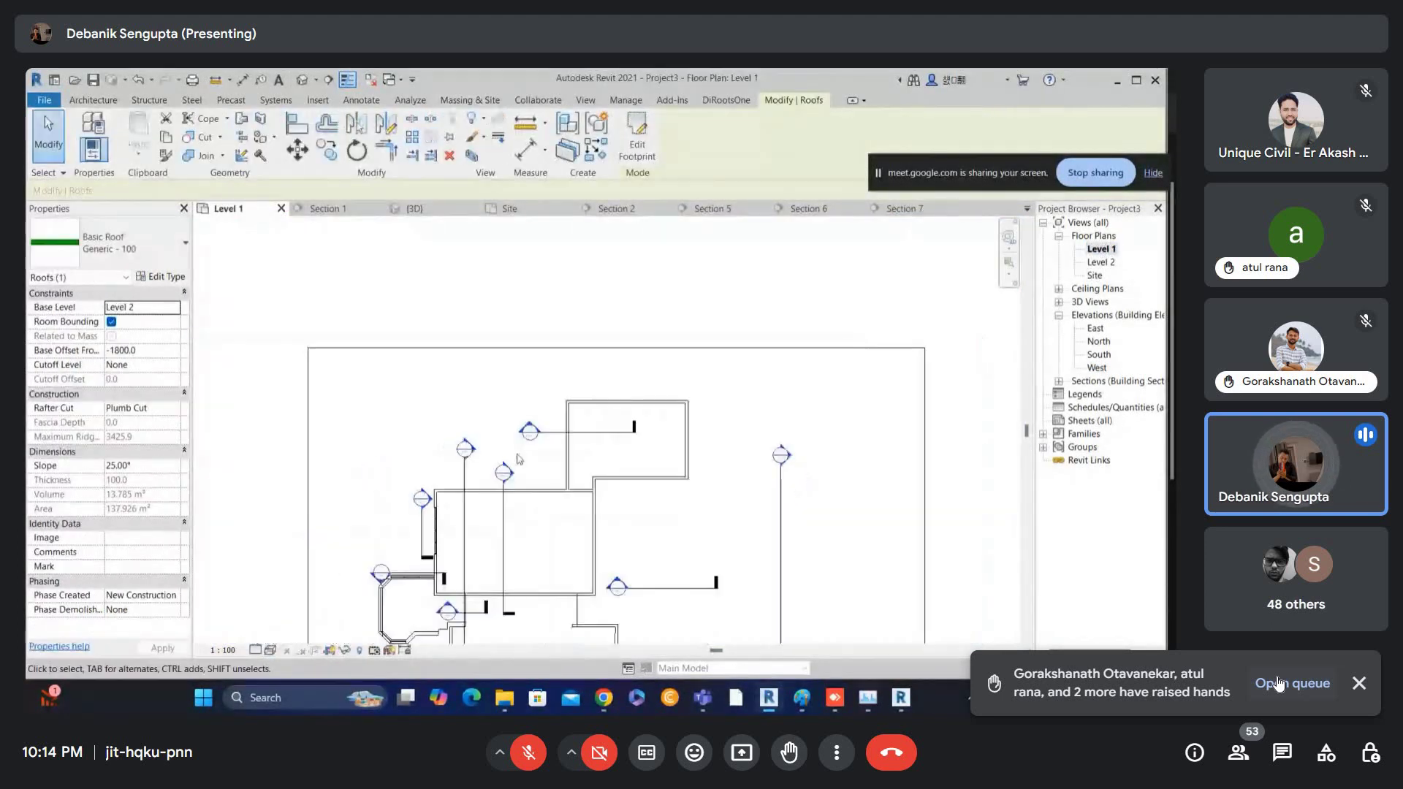
scroll(591, 444, "up", 2)
scroll(586, 464, "up", 3)
scroll(553, 411, "down", 2)
middle_click_drag(553, 410, 785, 365)
middle_click_drag(660, 421, 655, 288)
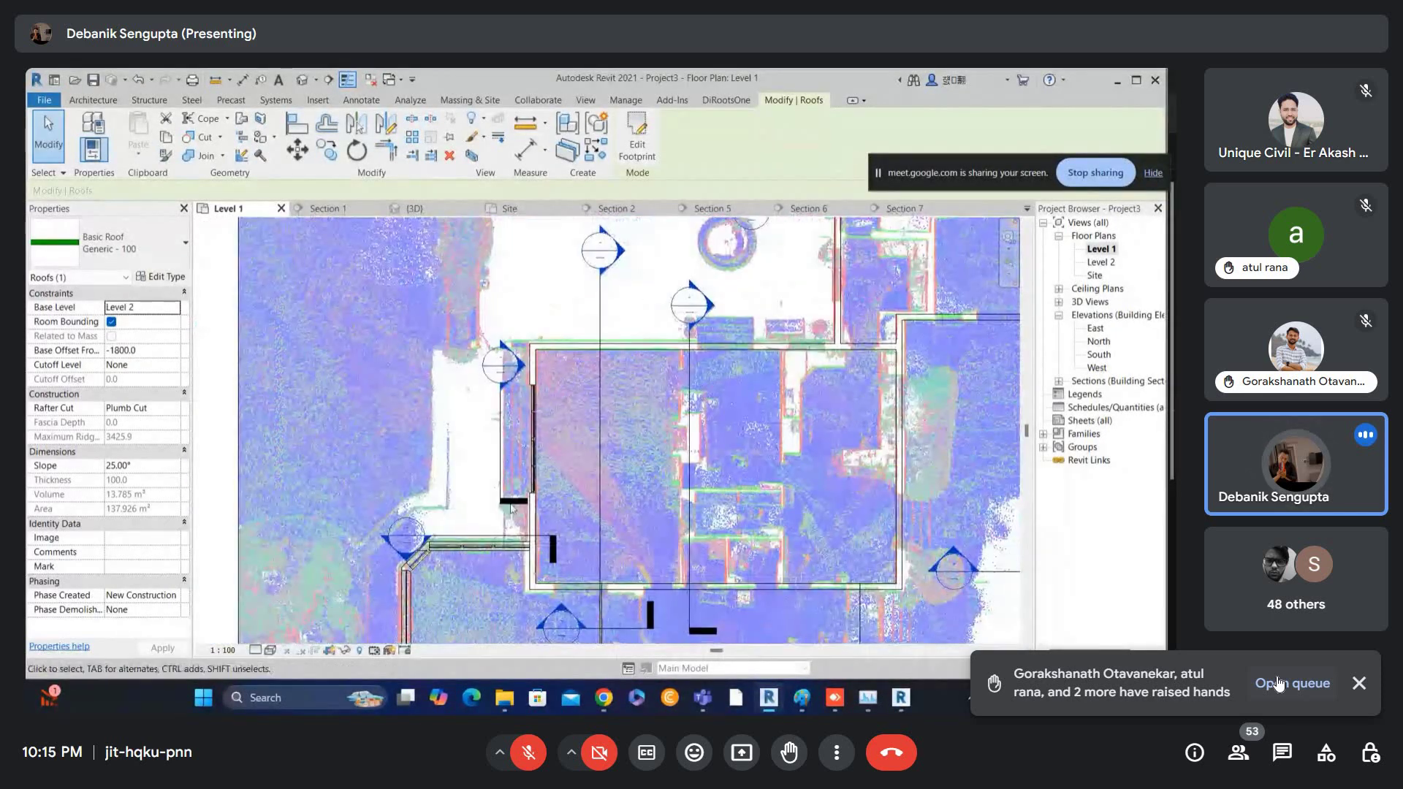
scroll(518, 480, "up", 5)
scroll(516, 477, "up", 1)
middle_click_drag(505, 252, 508, 479)
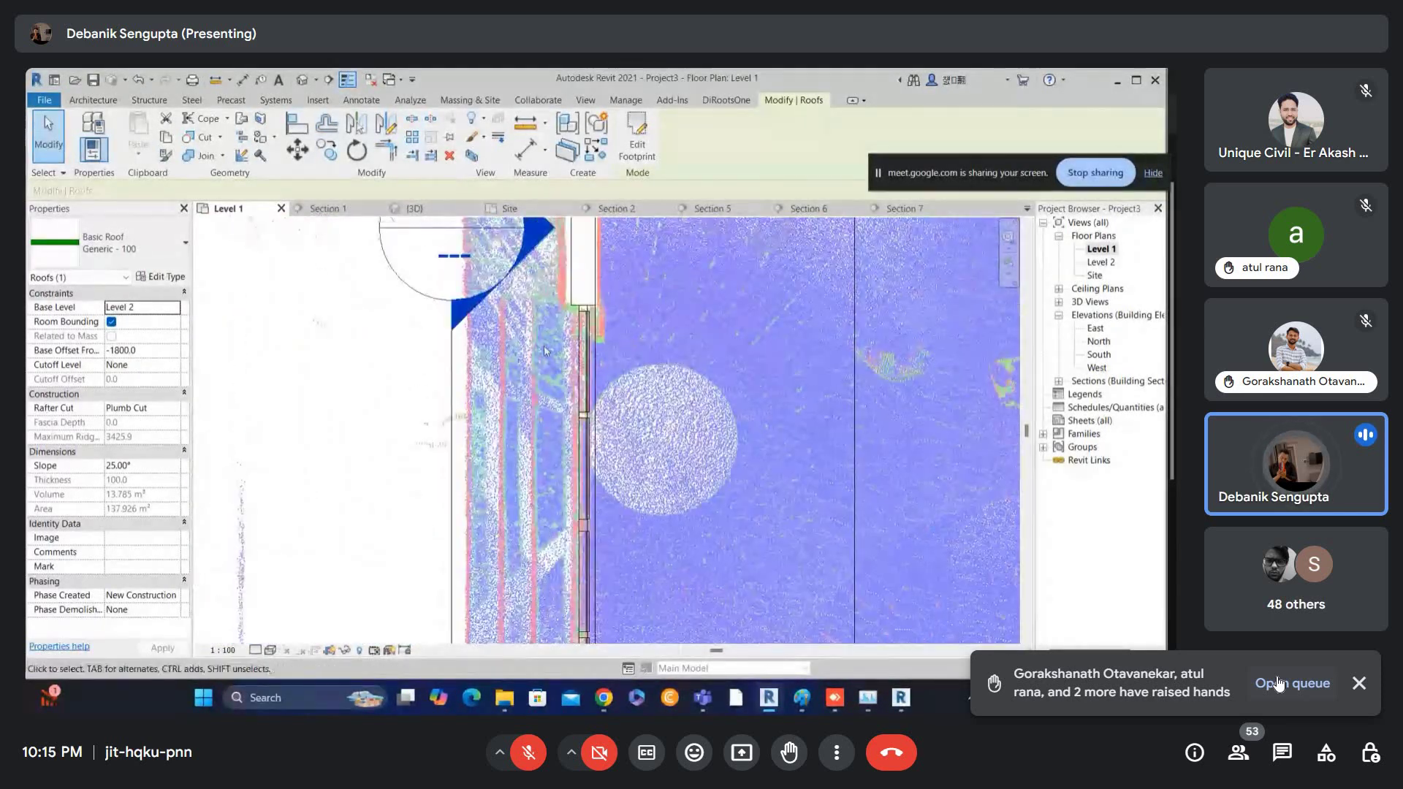
- Start a stair with a sketched run and draw its upper boundary line across the scanned outside steps in Level 1
middle_click_drag(458, 339, 447, 375)
scroll(446, 376, "up", 1)
left_click(430, 394)
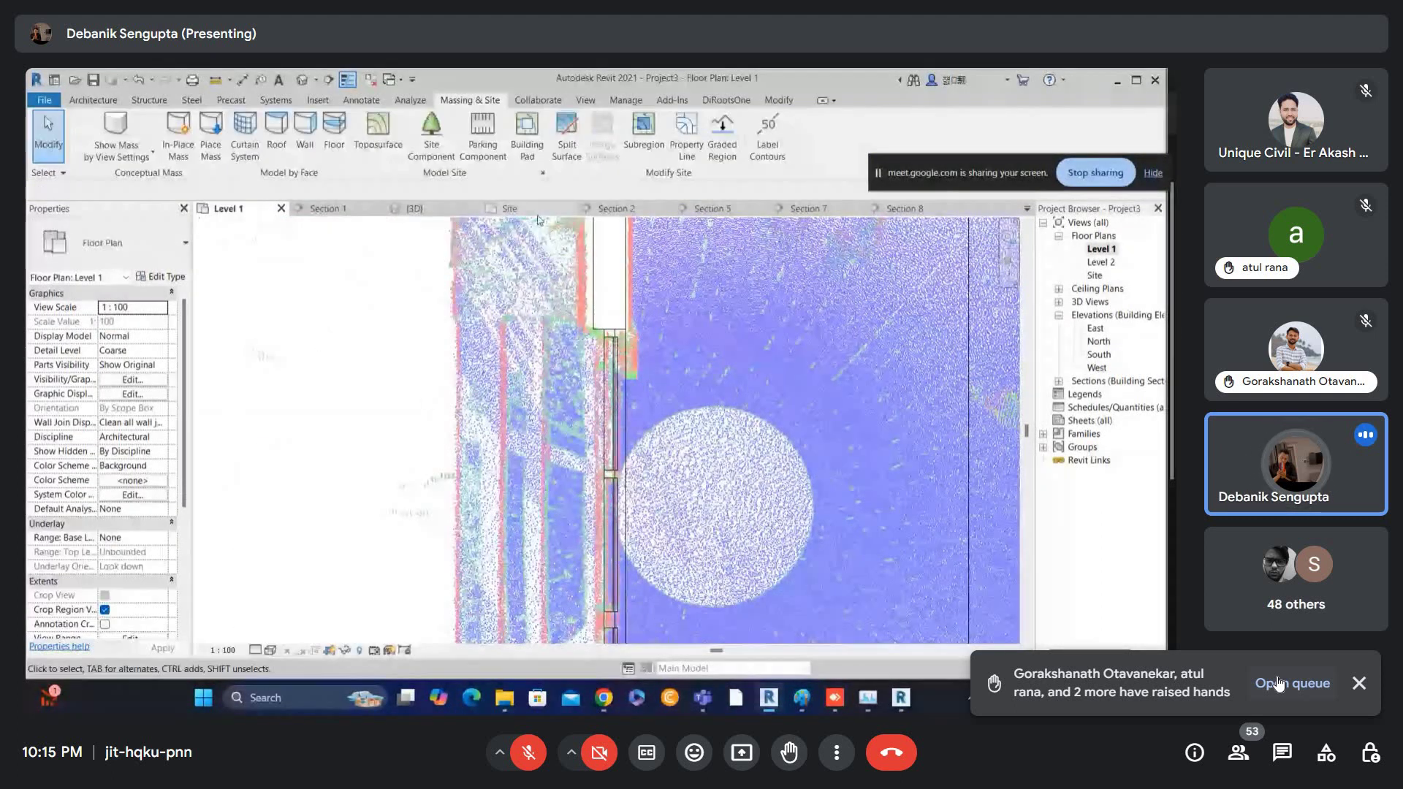
scroll(546, 236, "down", 1)
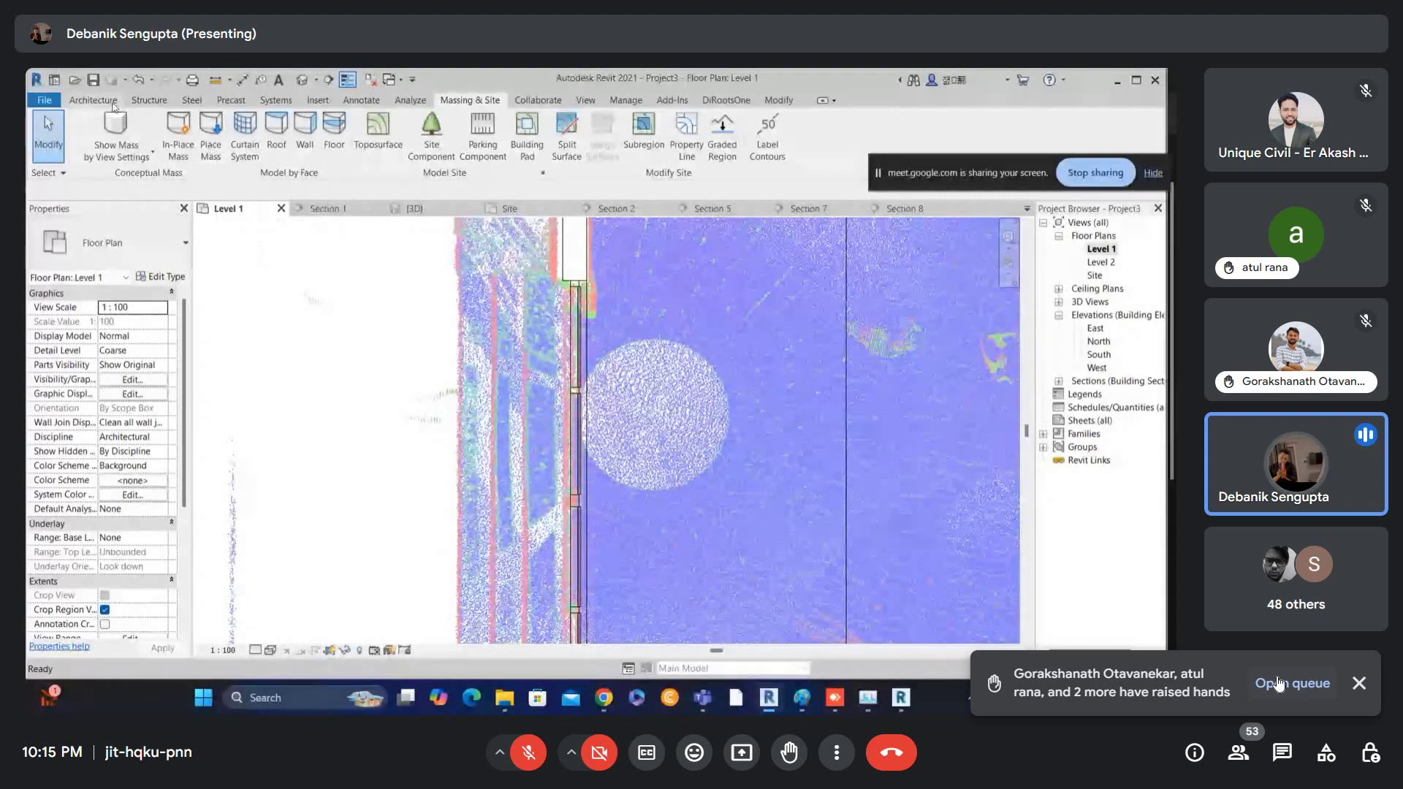
left_click(111, 104)
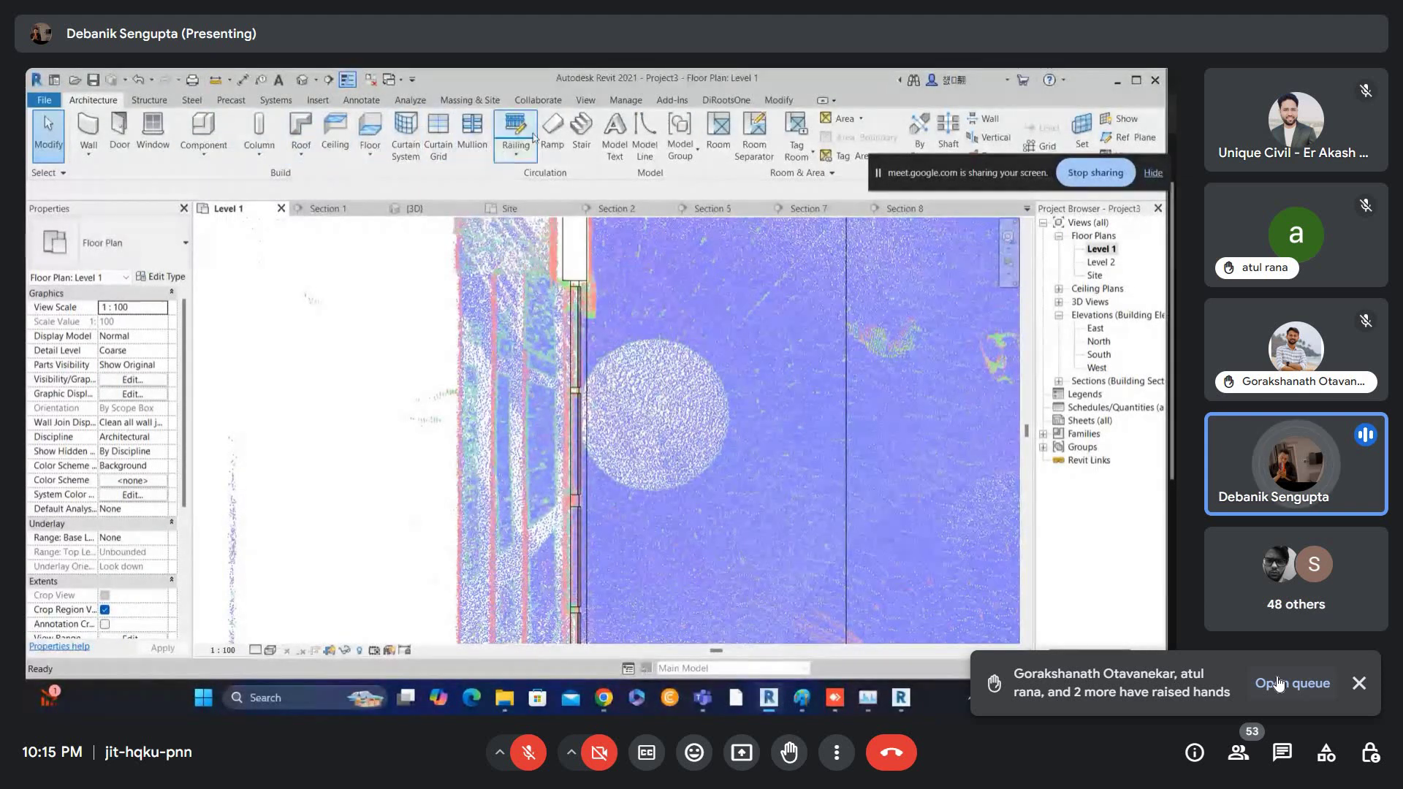
left_click(581, 132)
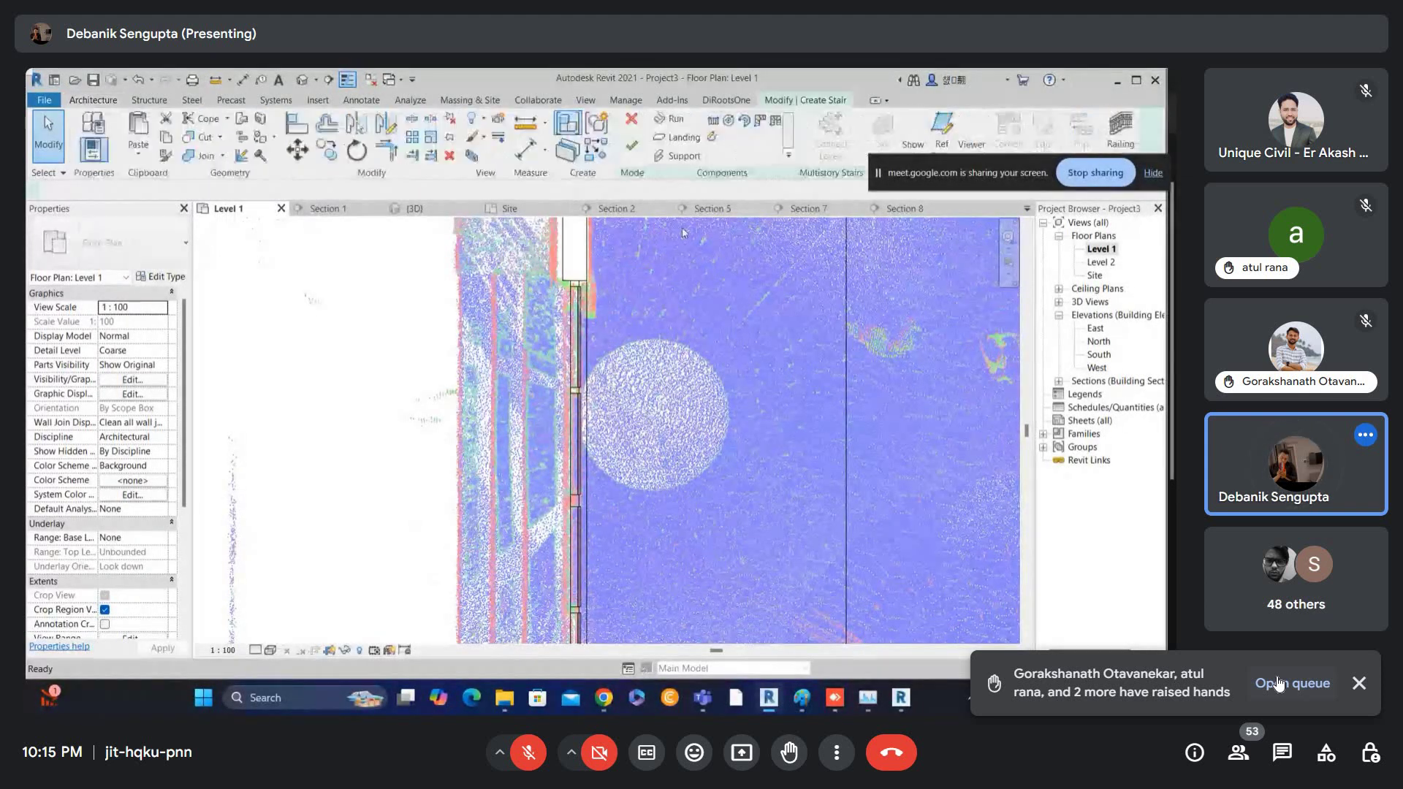
left_click(712, 137)
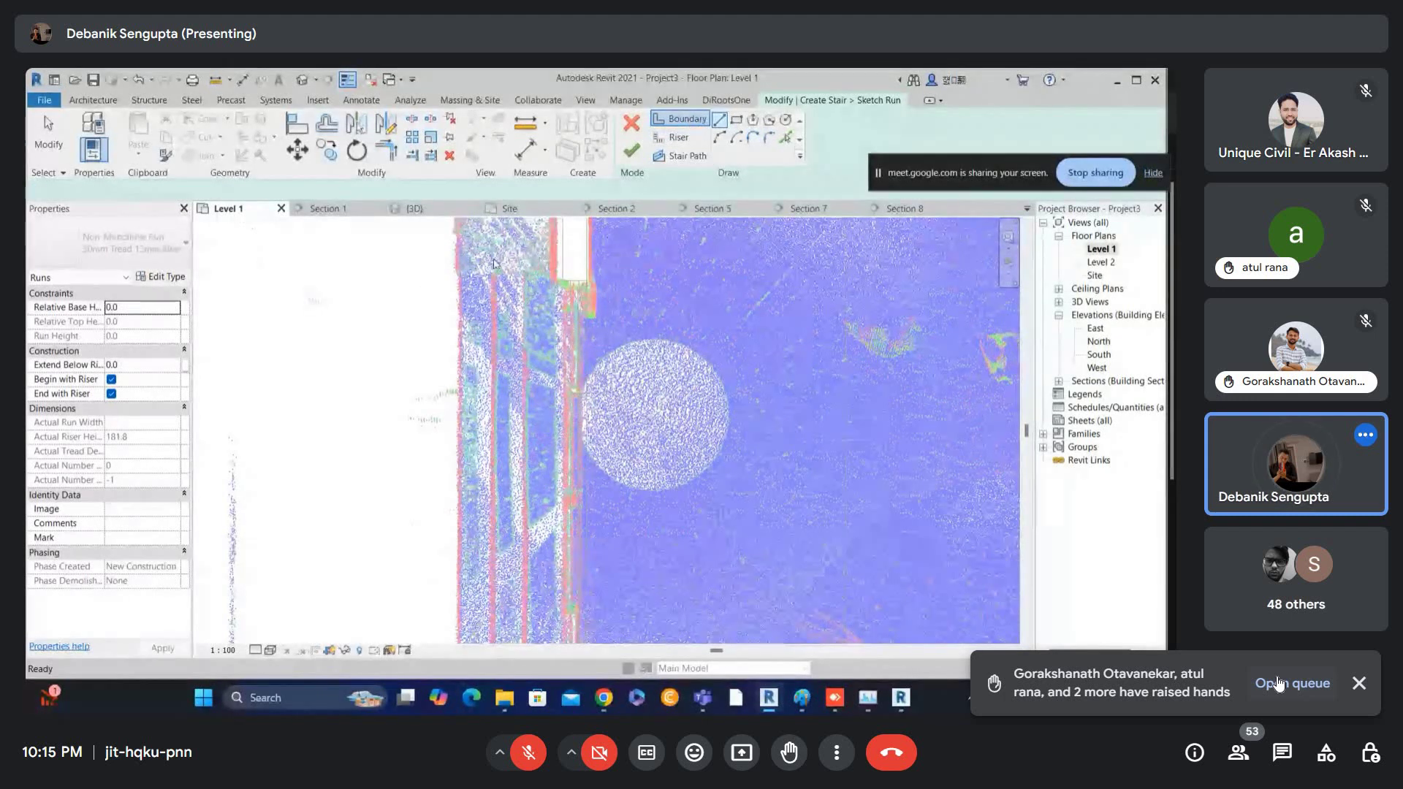
scroll(499, 261, "up", 4)
left_click(492, 292)
left_click(694, 292)
key("Escape")
key("Escape")
- Draw the first riser down from the boundary's outer end and shift it onto the scanned step edge
left_click(680, 147)
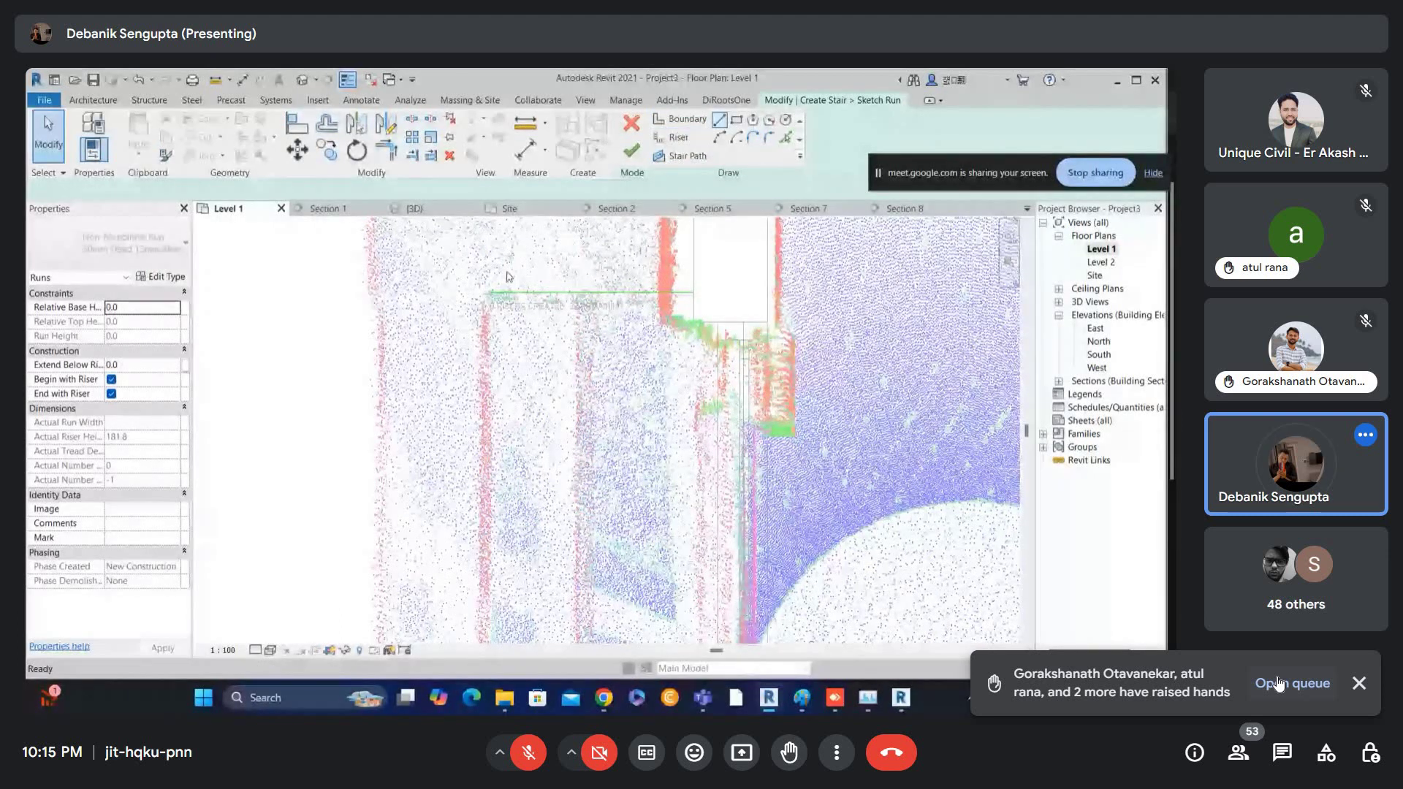
left_click(487, 293)
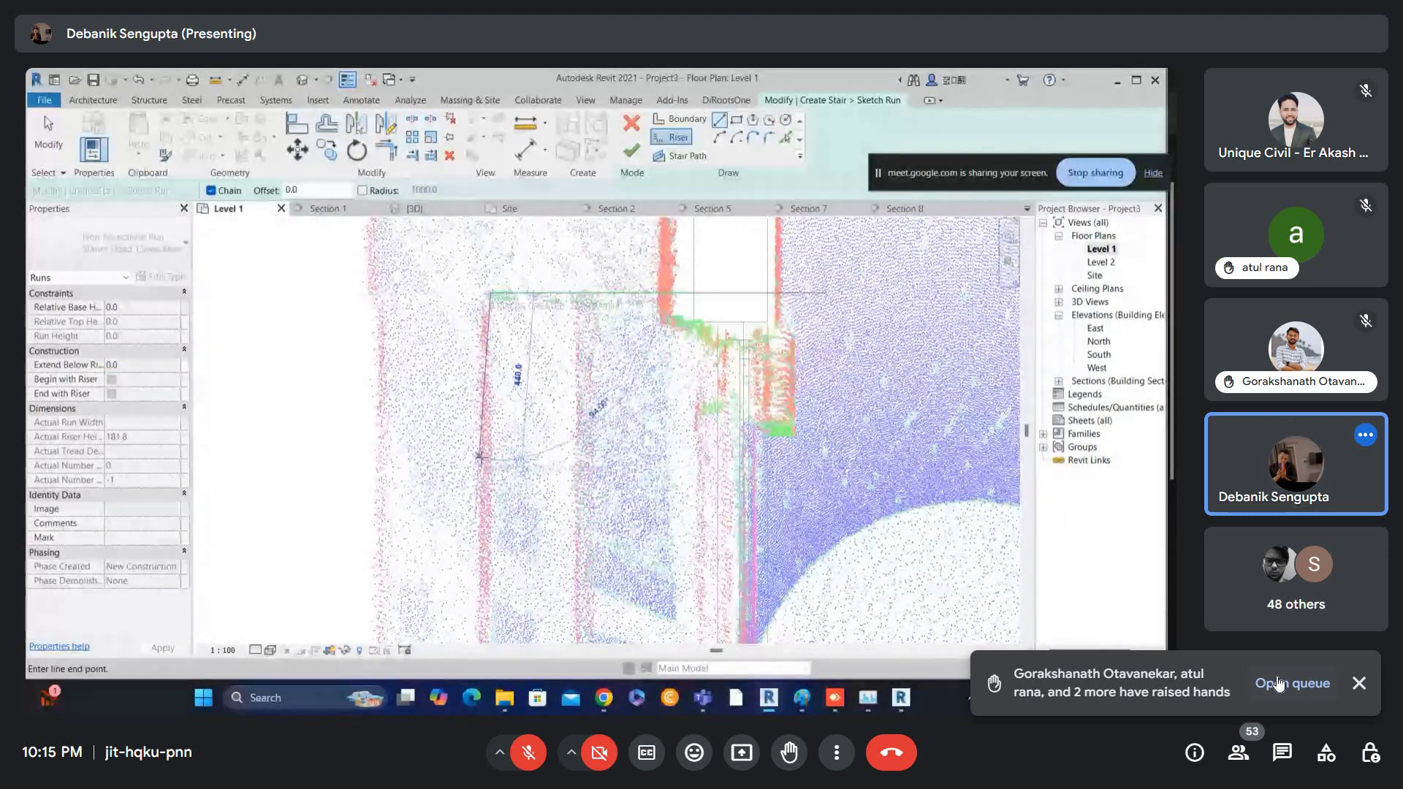
left_click(482, 457)
key("Escape")
key("Escape")
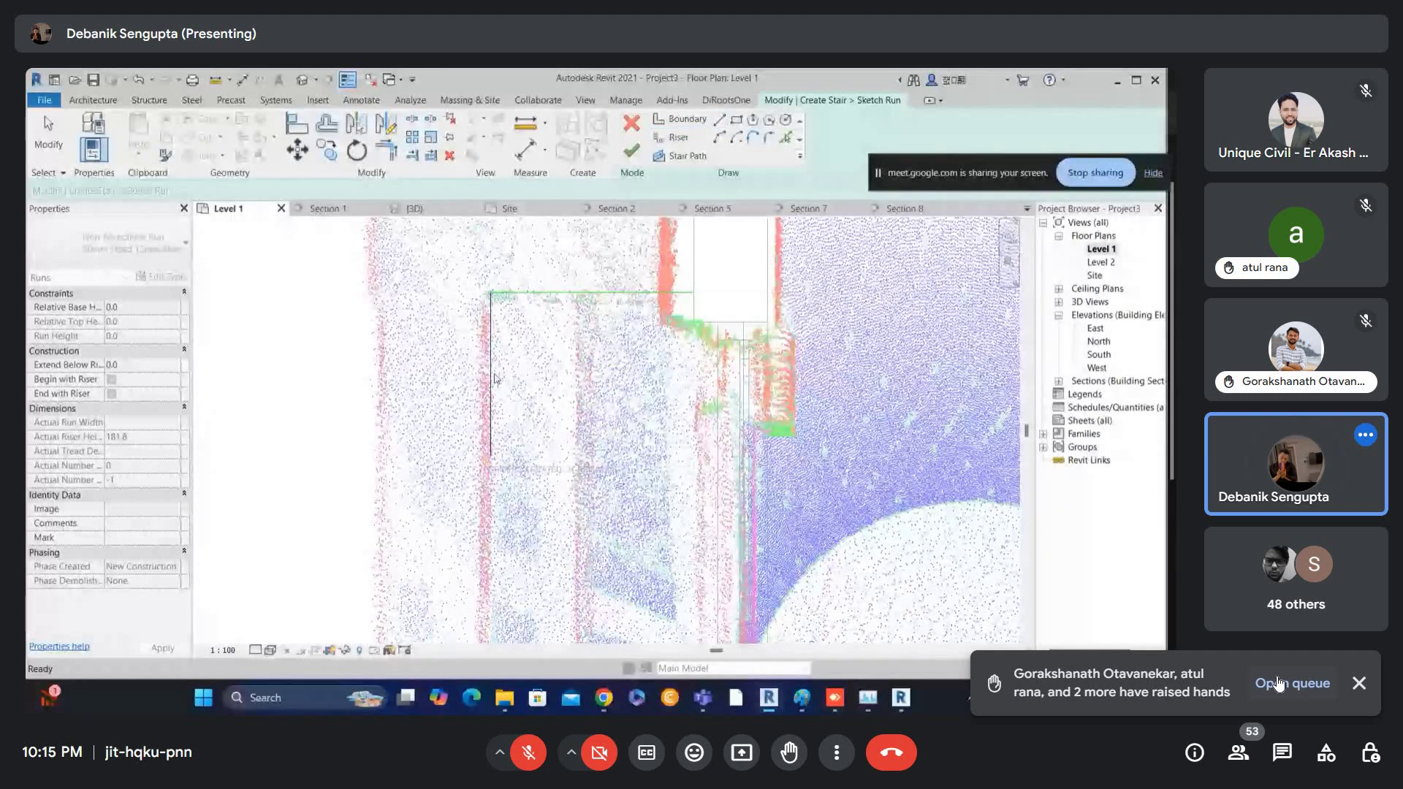
left_click(498, 374)
key("Escape")
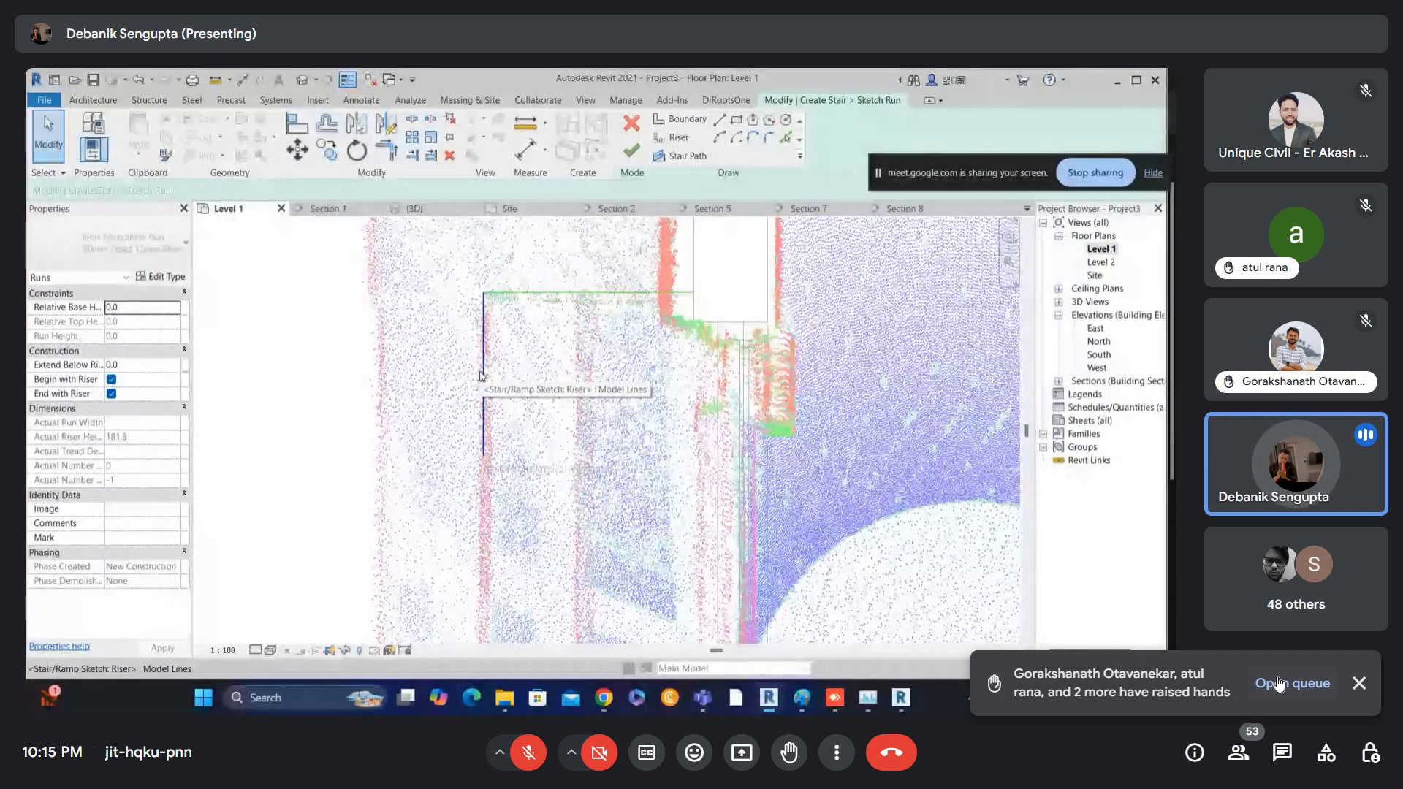
- Draw the lower boundary line at the far end of the scanned steps and extend the first riser to meet it
scroll(481, 376, "down", 4)
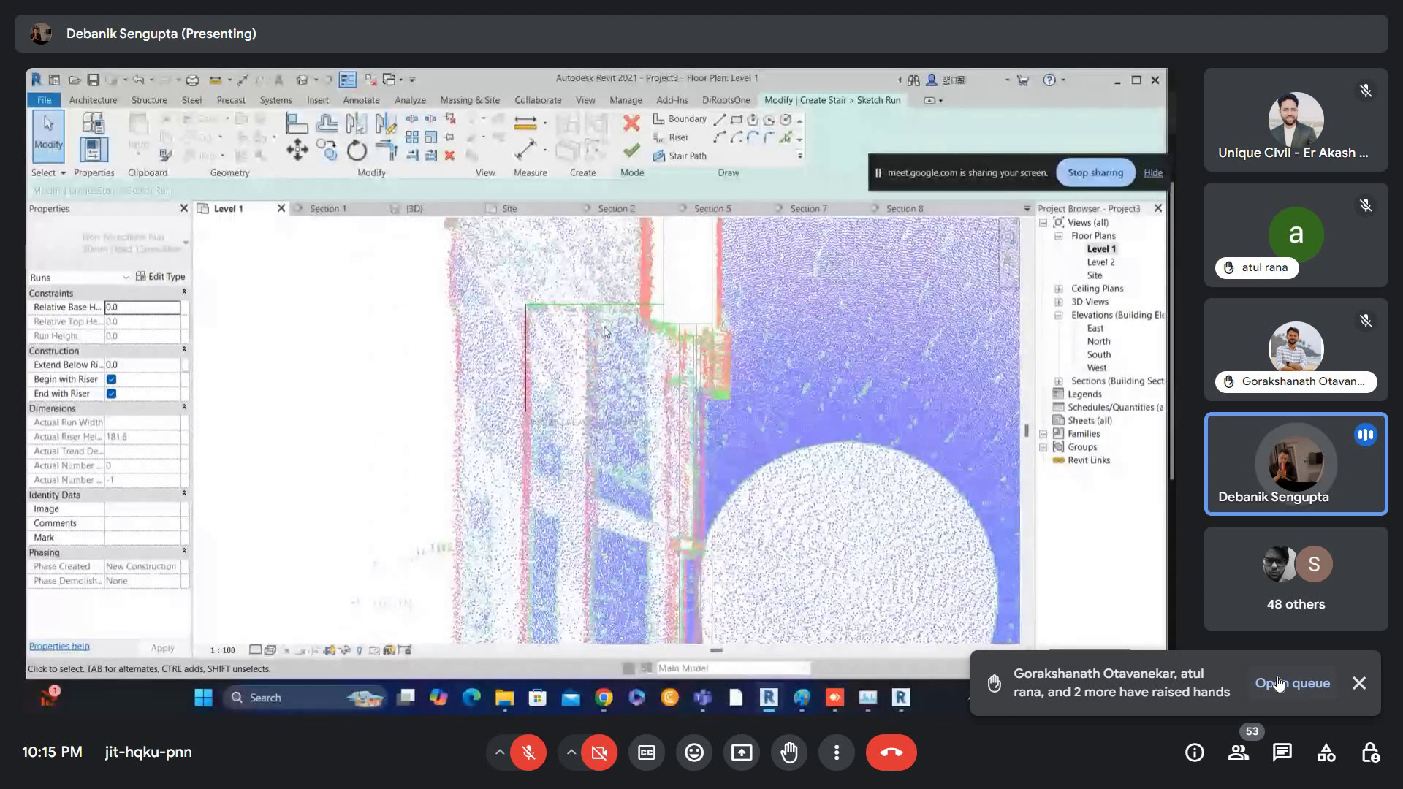
middle_click_drag(547, 418, 643, 231)
left_click(687, 122)
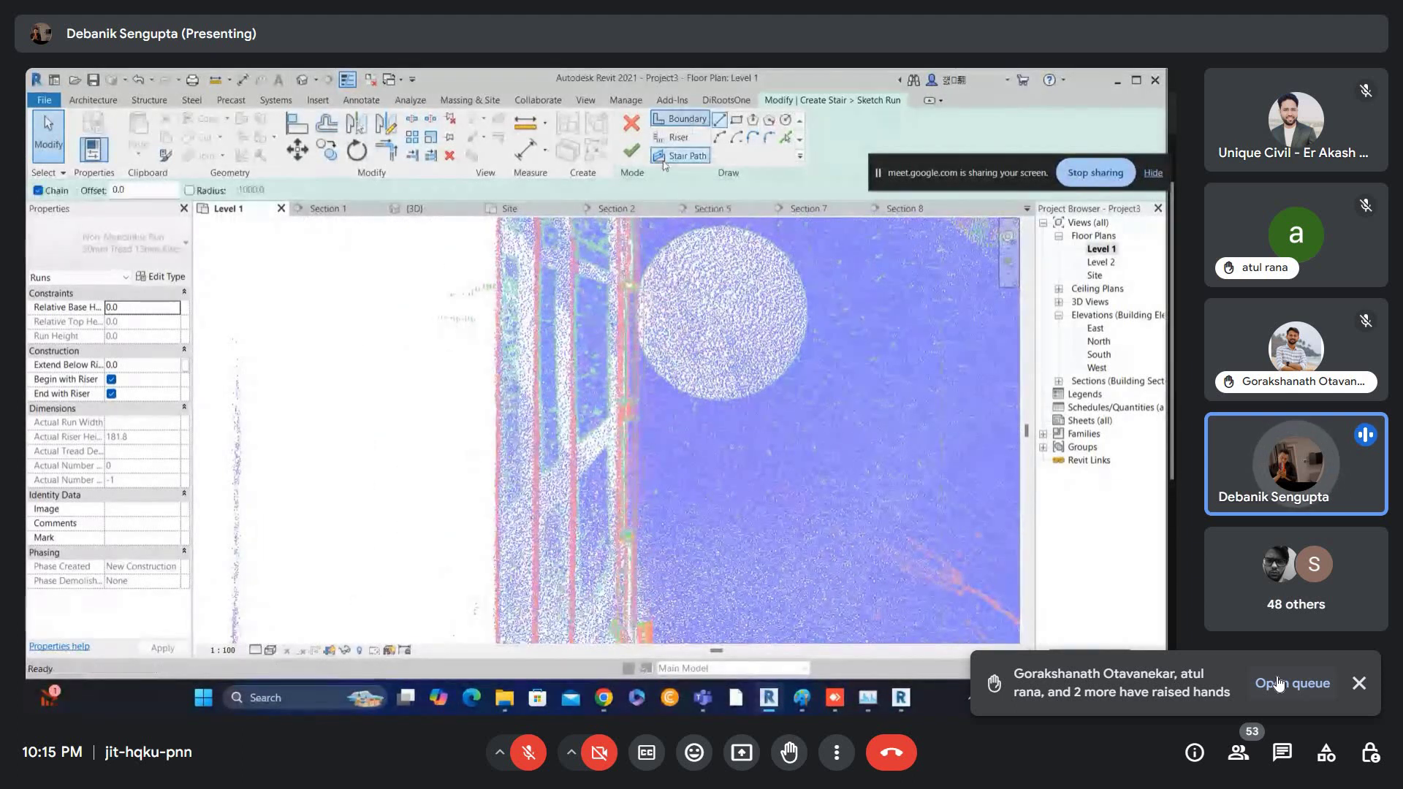
scroll(582, 500, "up", 3)
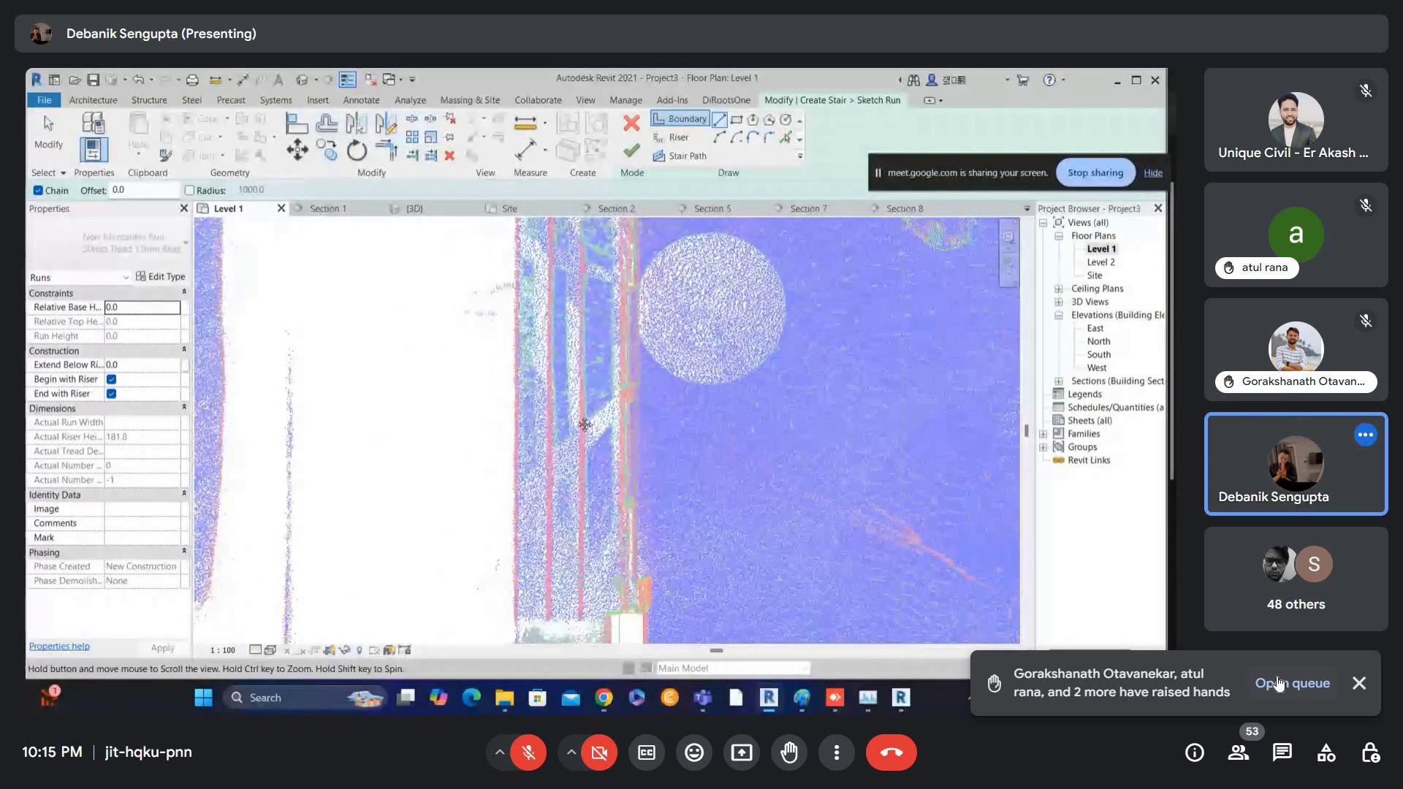
scroll(565, 480, "up", 2)
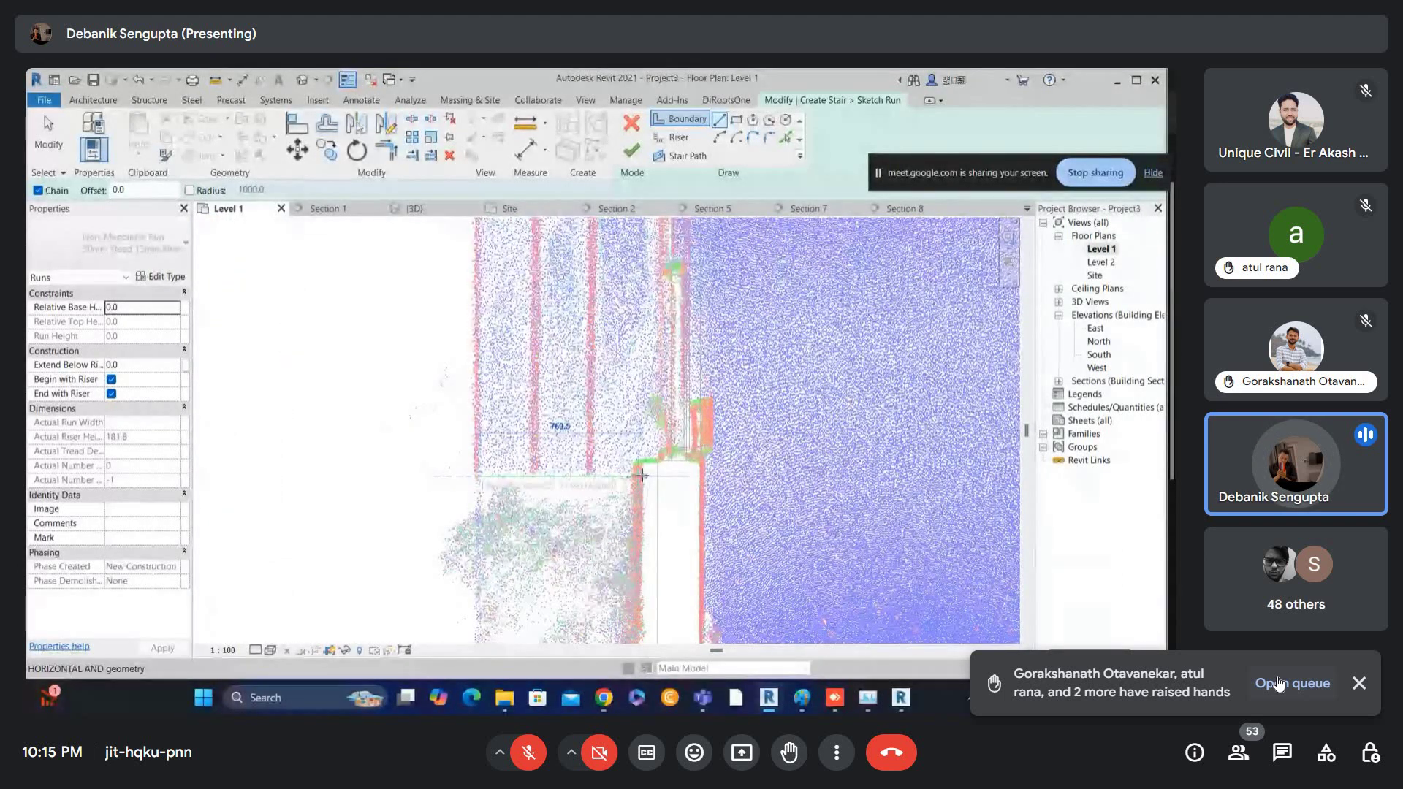
key("t")
key("r")
scroll(593, 343, "up", 3)
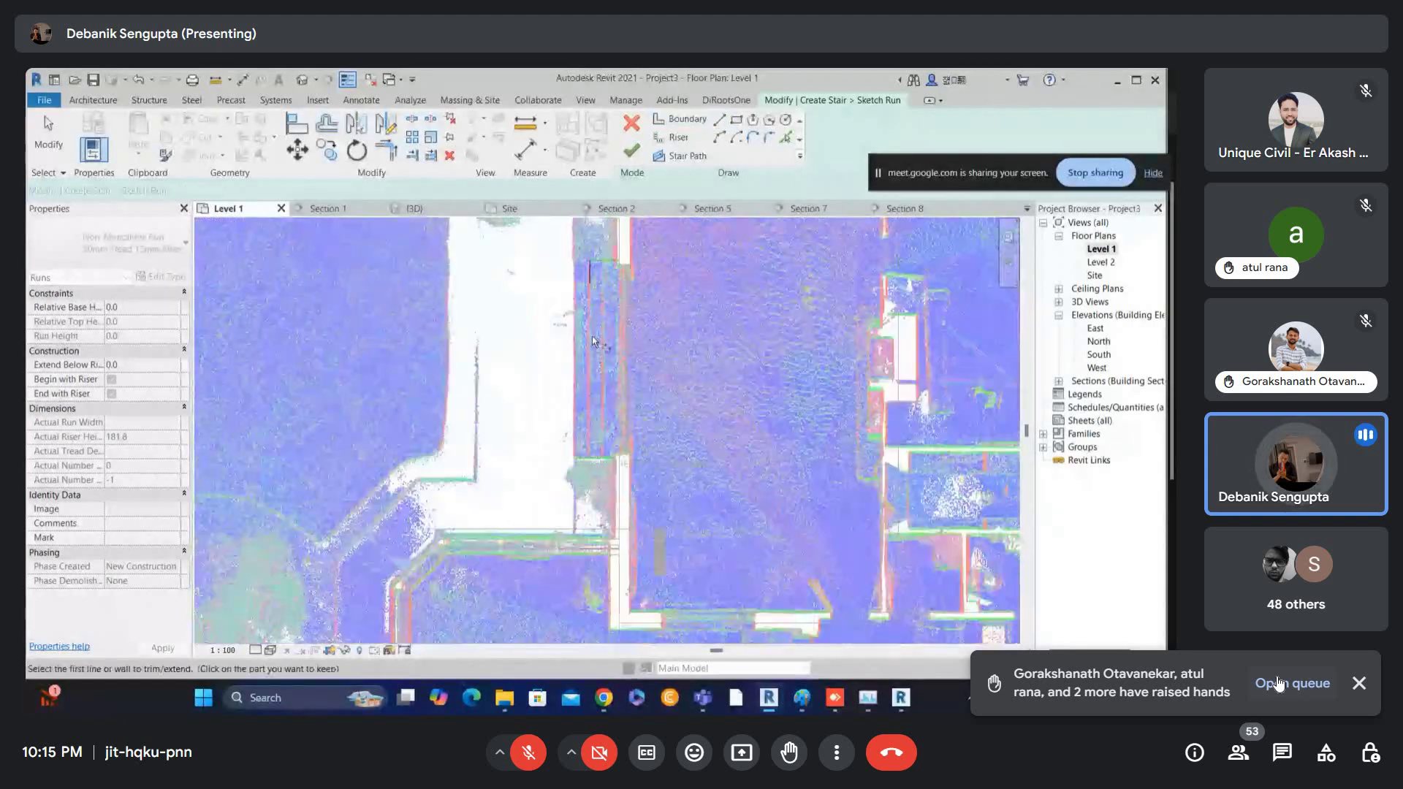
left_click(582, 334)
left_click(589, 577)
scroll(611, 313, "up", 4)
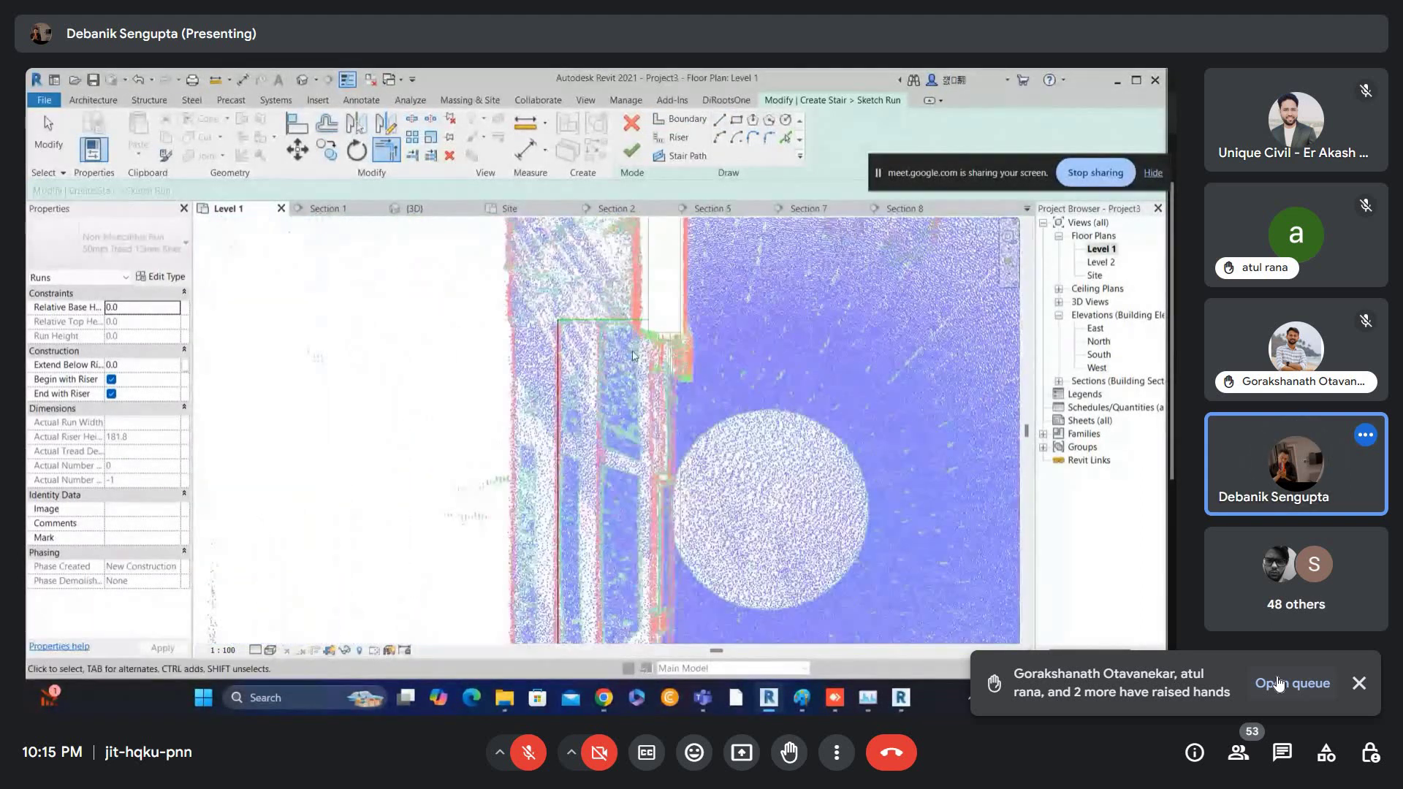
key("Escape")
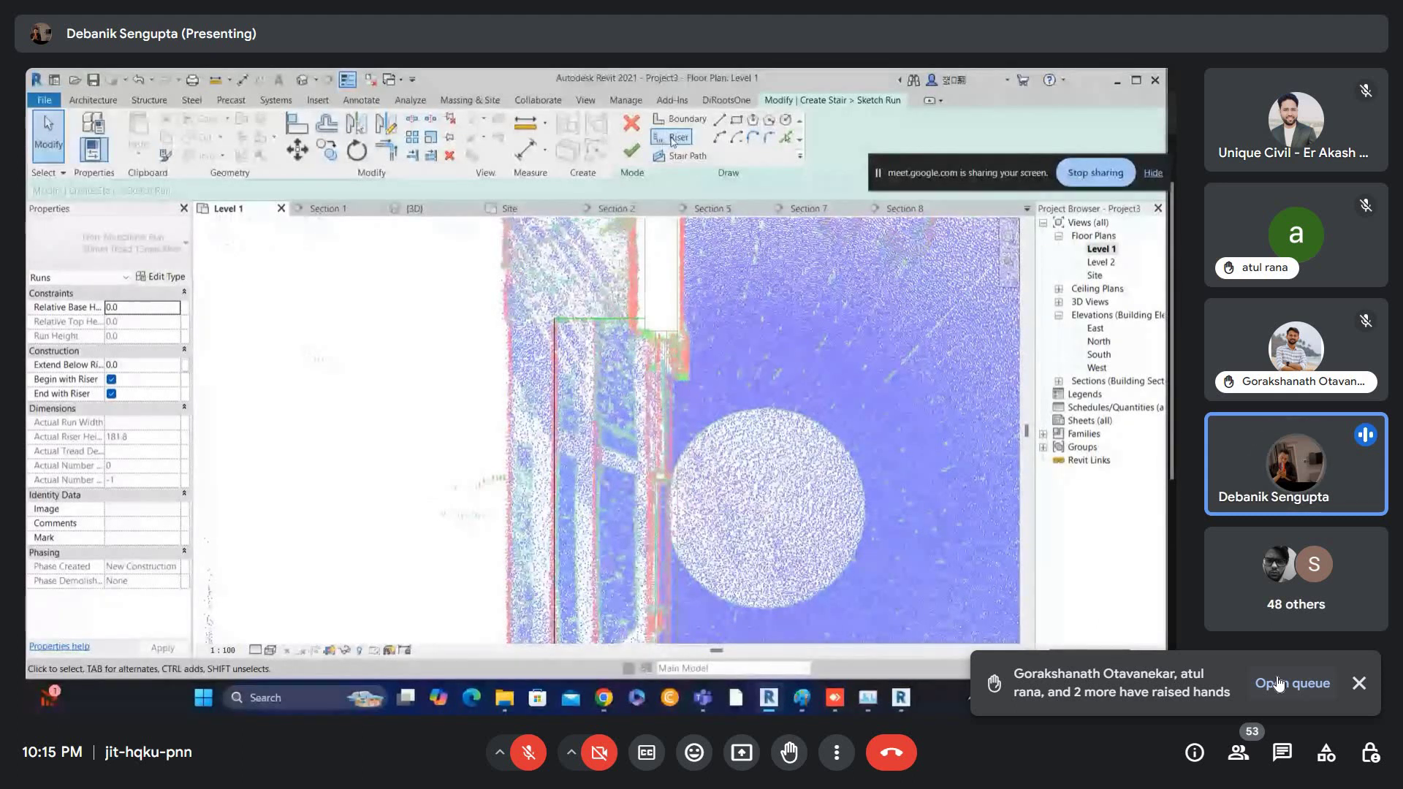
- Draw a second riser between the two boundary lines and align it with the next scanned step edge
left_click(673, 140)
left_click(596, 322)
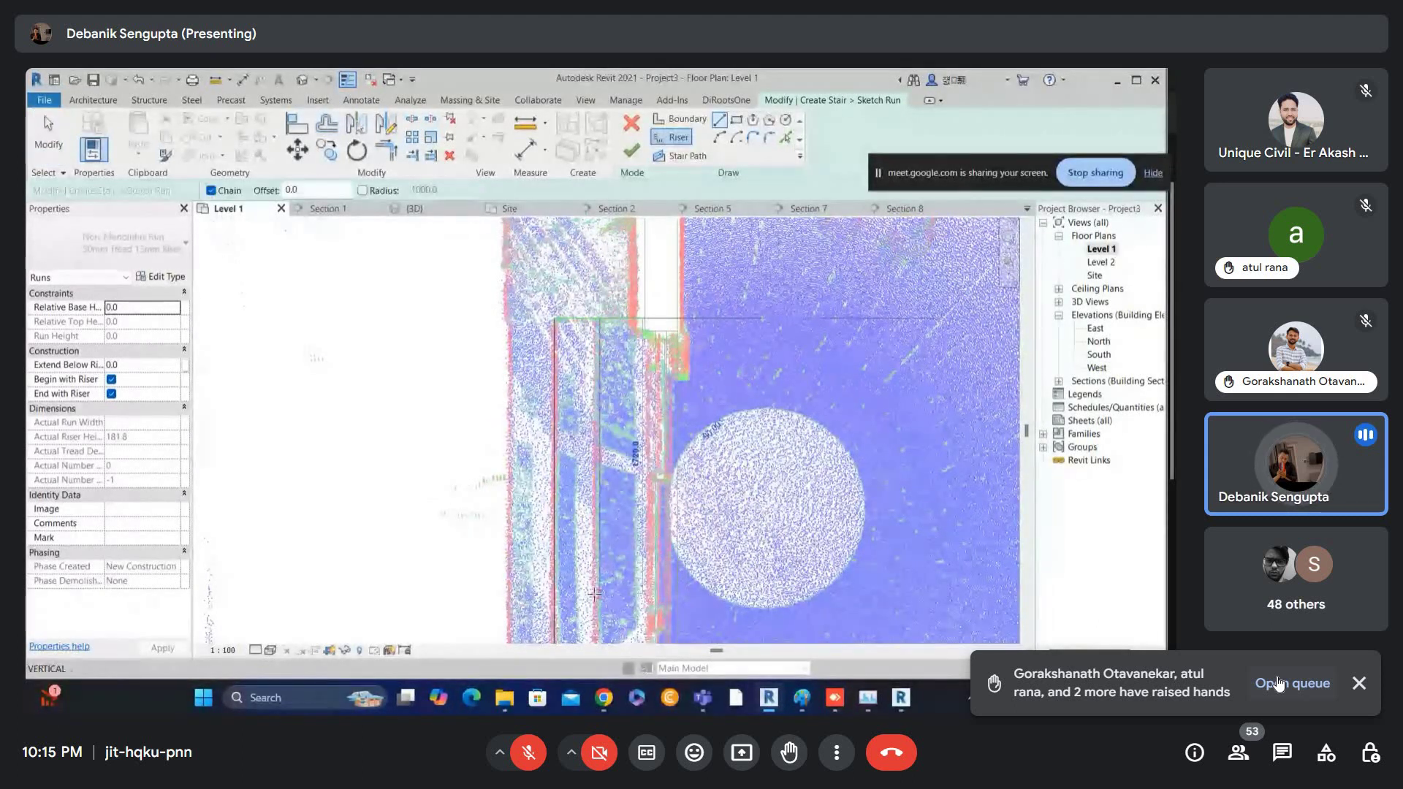
scroll(595, 593, "down", 5)
left_click(633, 579)
scroll(638, 455, "up", 1)
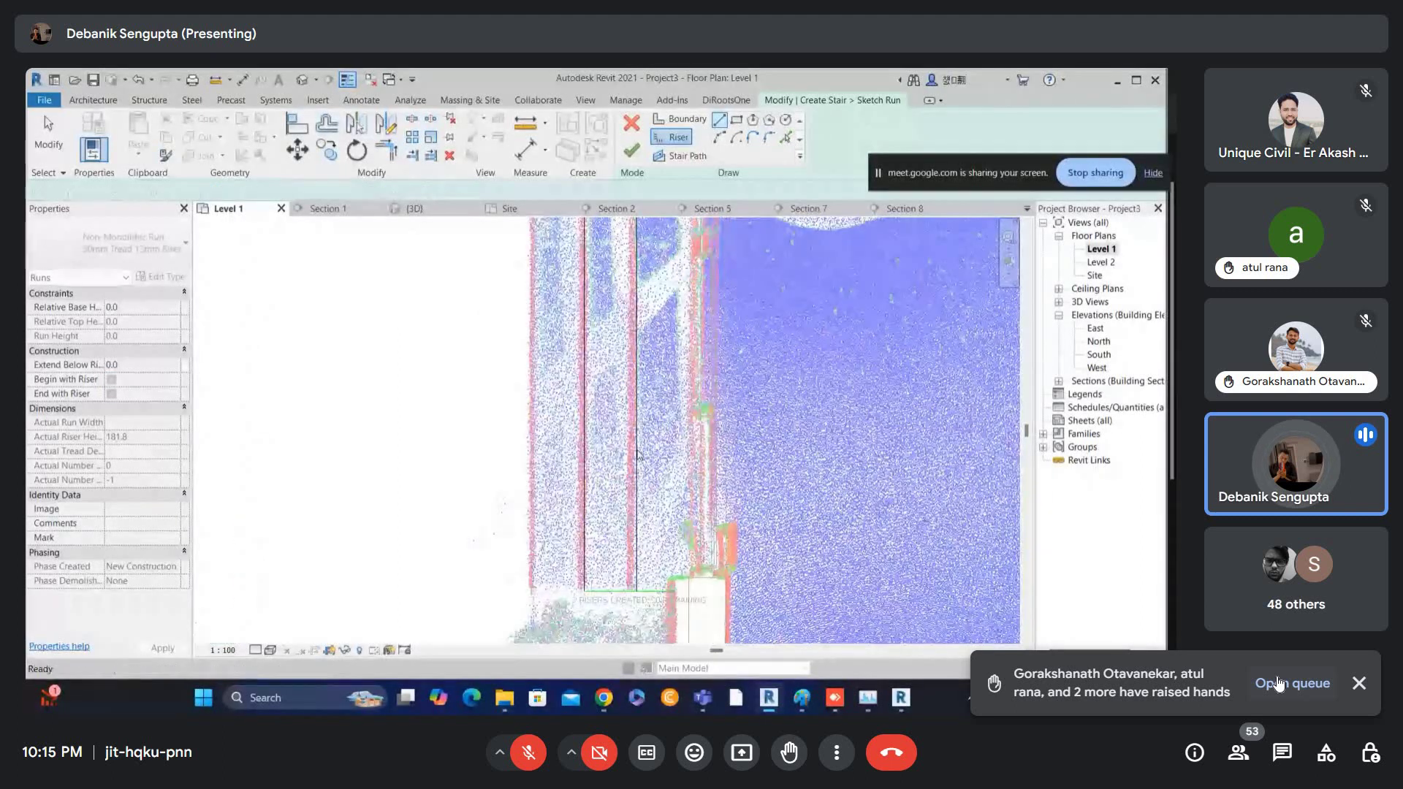
key("Escape")
left_click(636, 451)
left_click(664, 430)
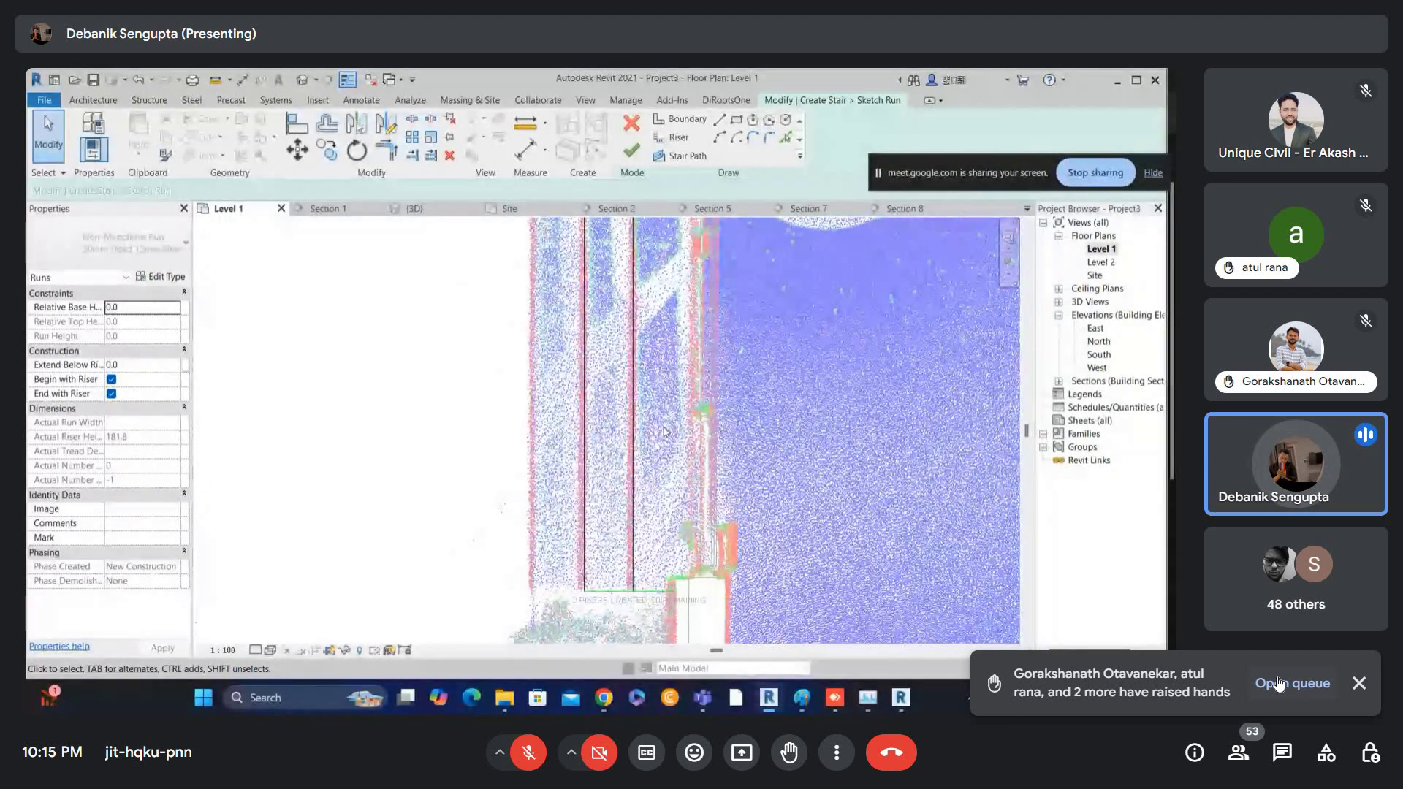
- Add a third riser by picking the existing line along the house wall beside the steps
scroll(696, 582, "down", 1)
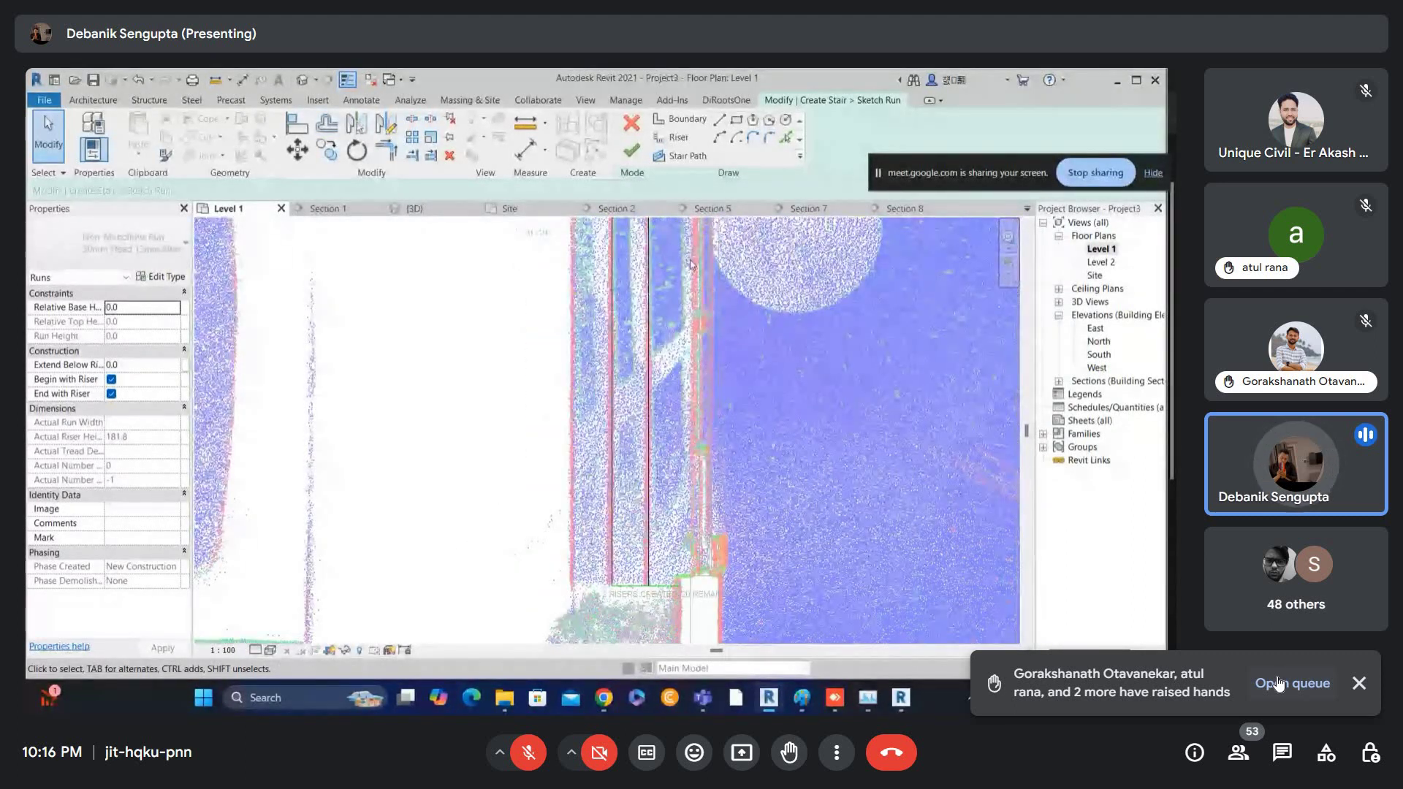
middle_click_drag(690, 265, 685, 305)
left_click(682, 119)
left_click(680, 156)
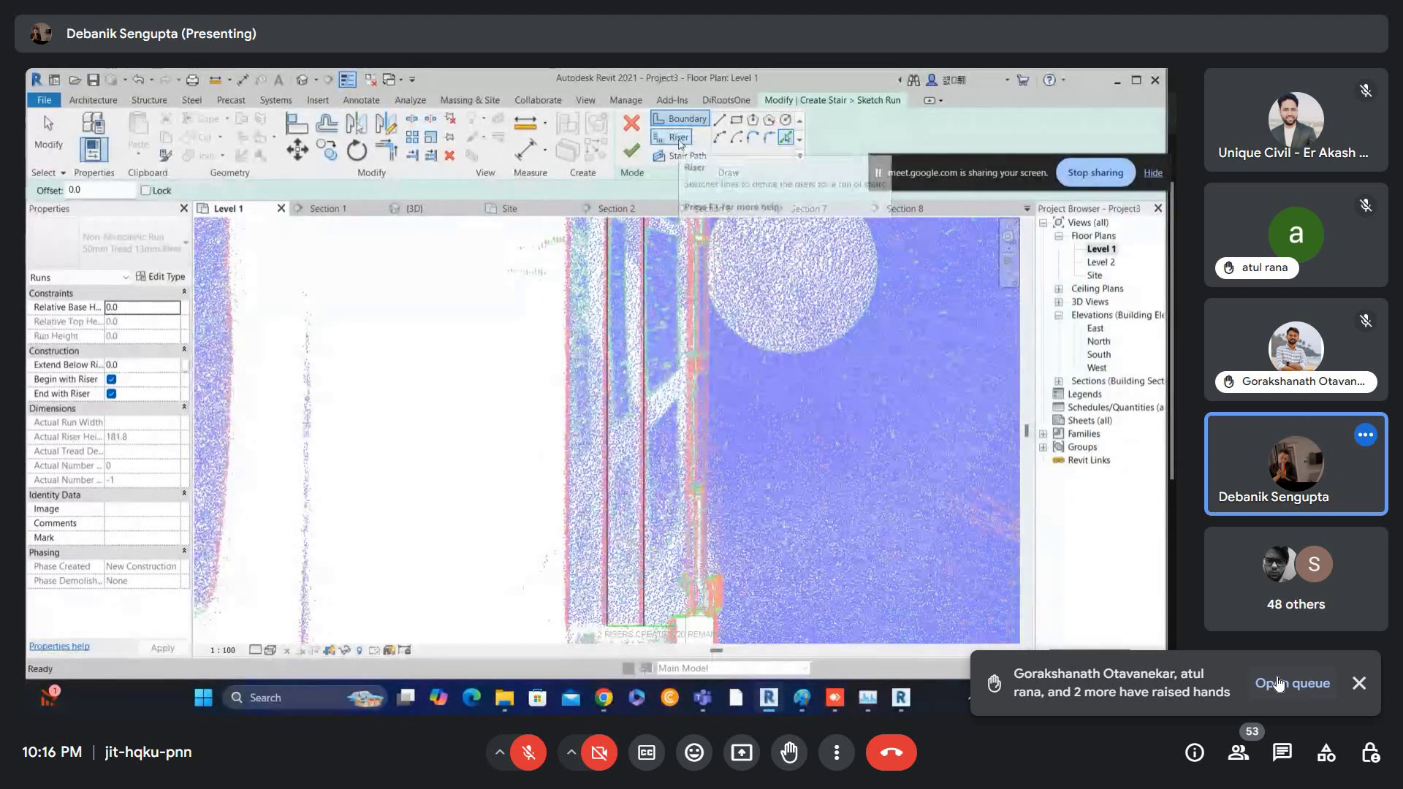
left_click(679, 137)
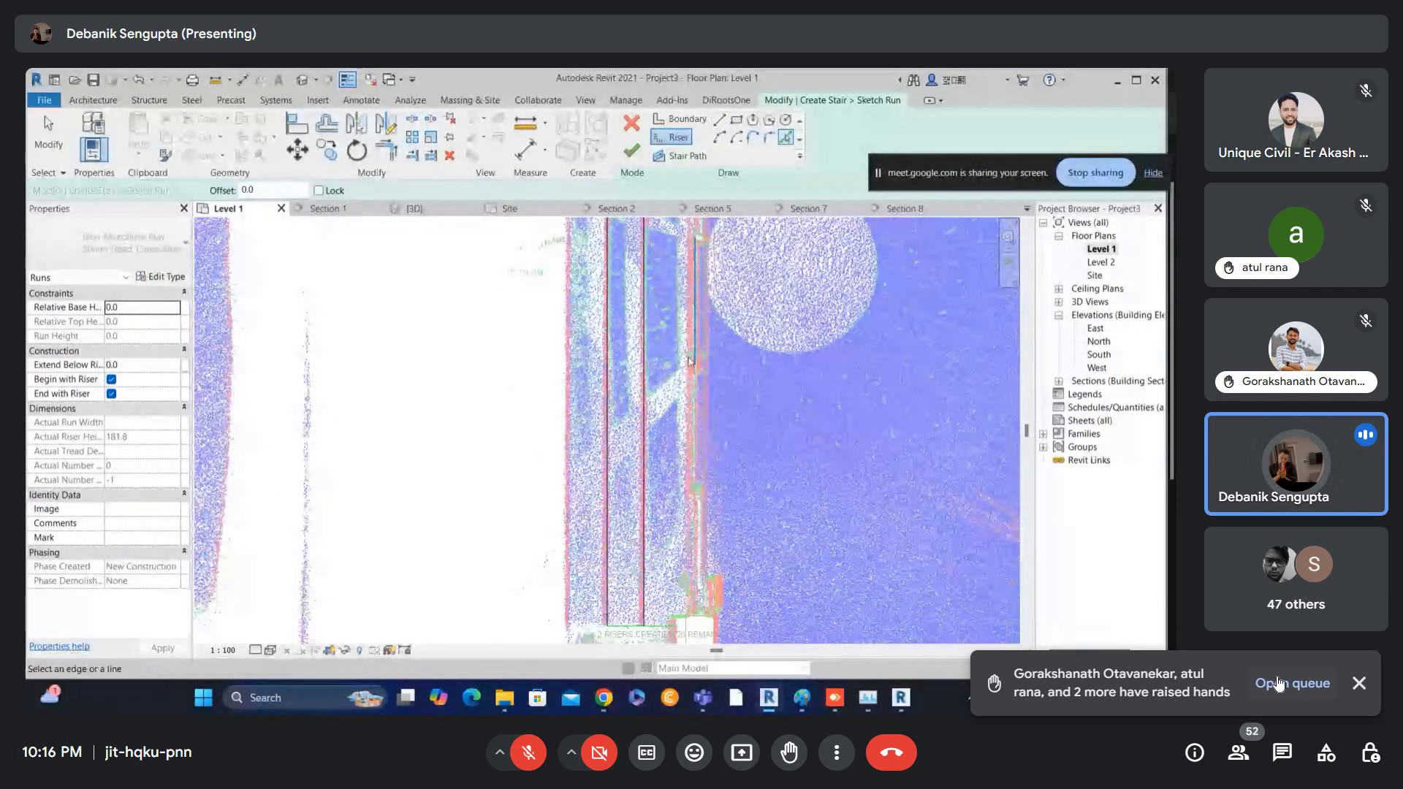
scroll(692, 294, "up", 5)
key("Escape")
- Temporarily isolate the stair sketch lines and join the wall-side riser to the upper and lower boundaries at the corners
left_click_drag(599, 289, 766, 568)
key("h")
key("i")
left_click(738, 524)
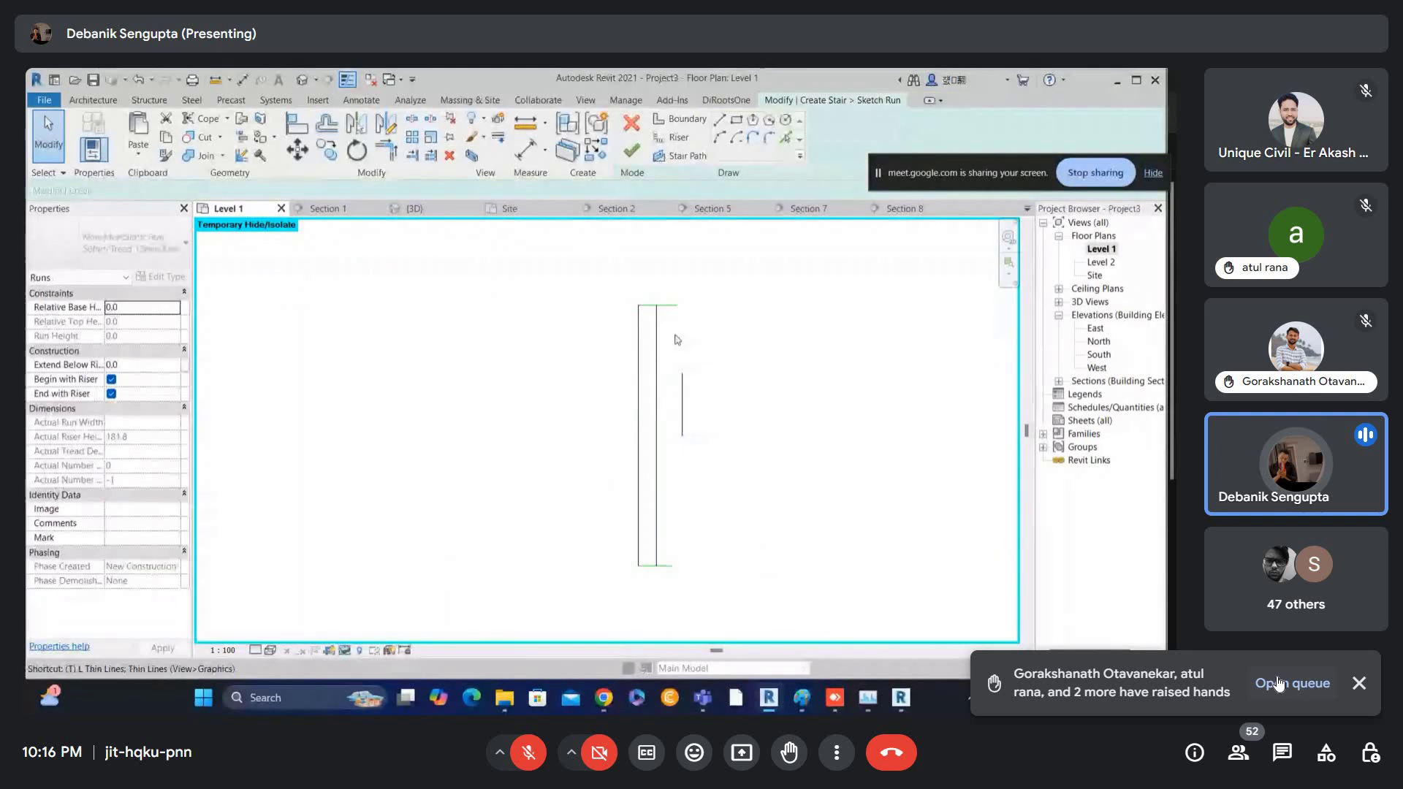
key("t")
key("r")
left_click(668, 306)
left_click(682, 406)
left_click(682, 431)
left_click(669, 566)
key("Escape")
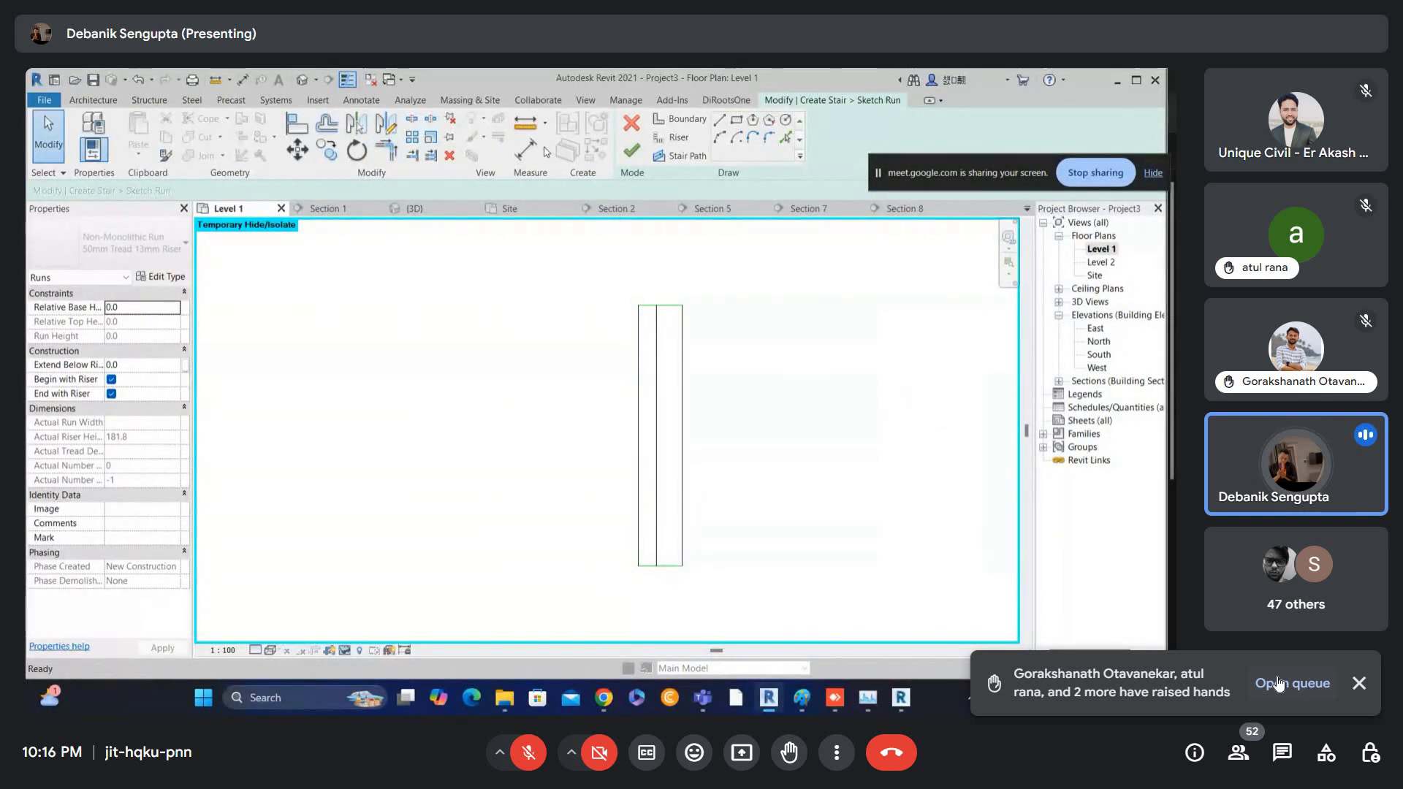
- Draw the stair path straight across the risers from the outer edge to the wall, and finish the run and the stair
left_click(638, 436)
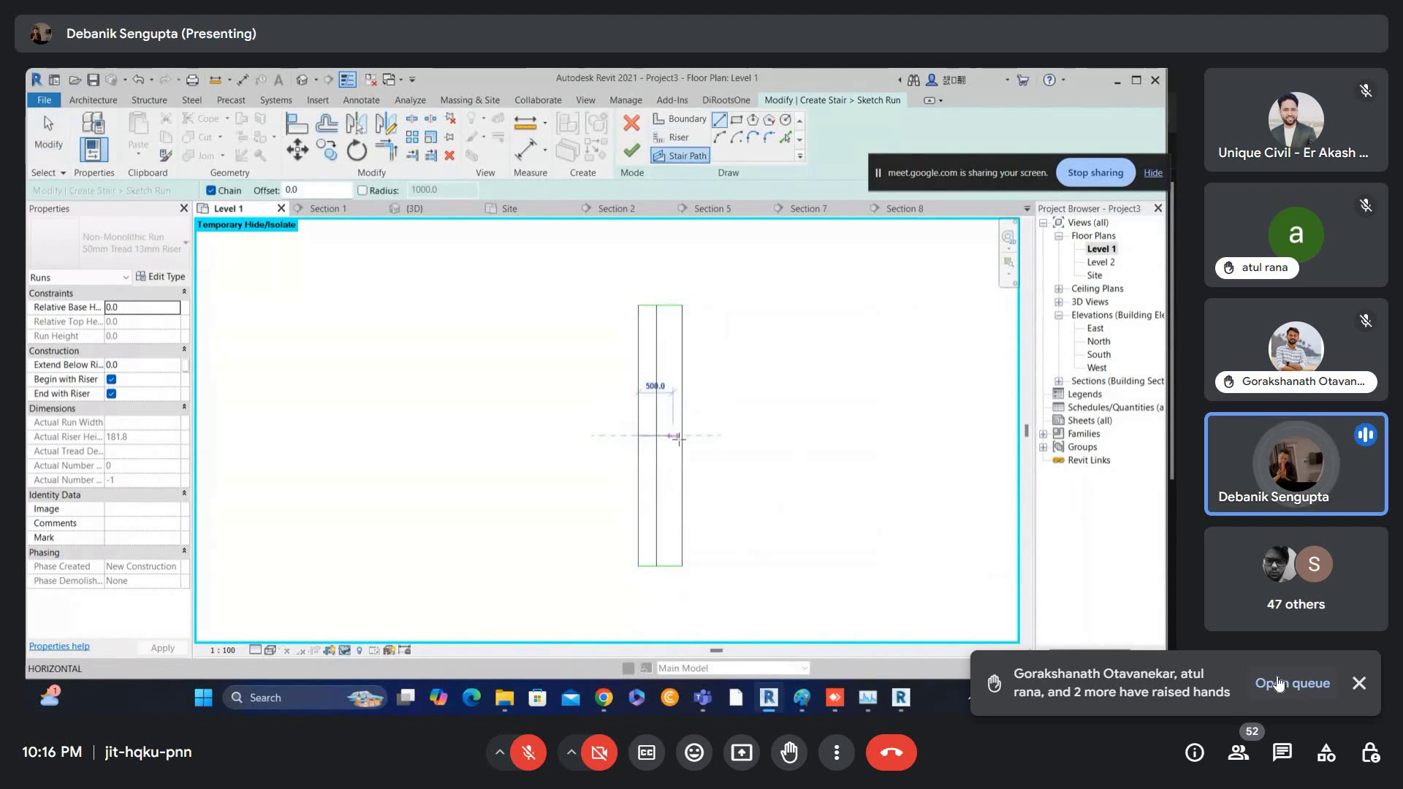
left_click(682, 436)
left_click(637, 158)
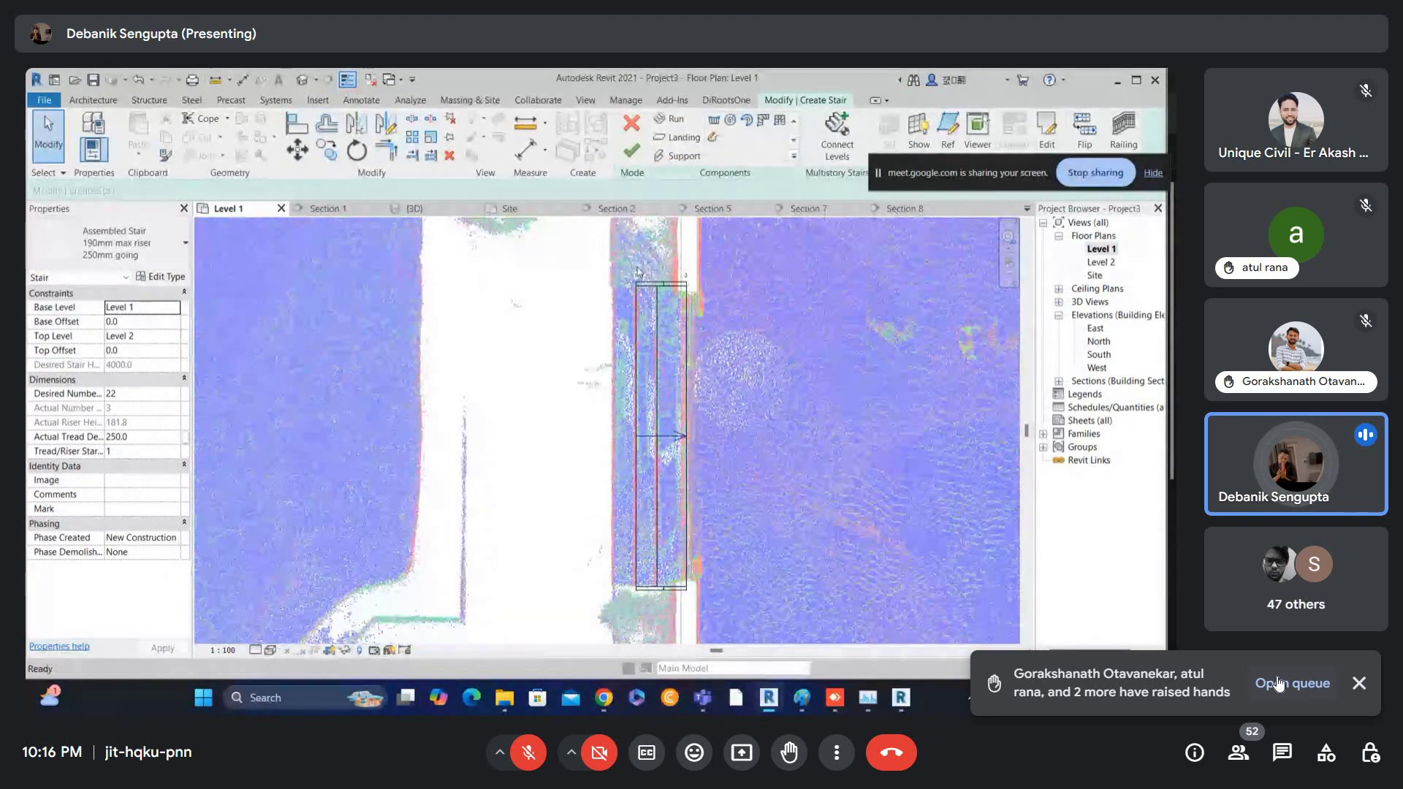
left_click(633, 151)
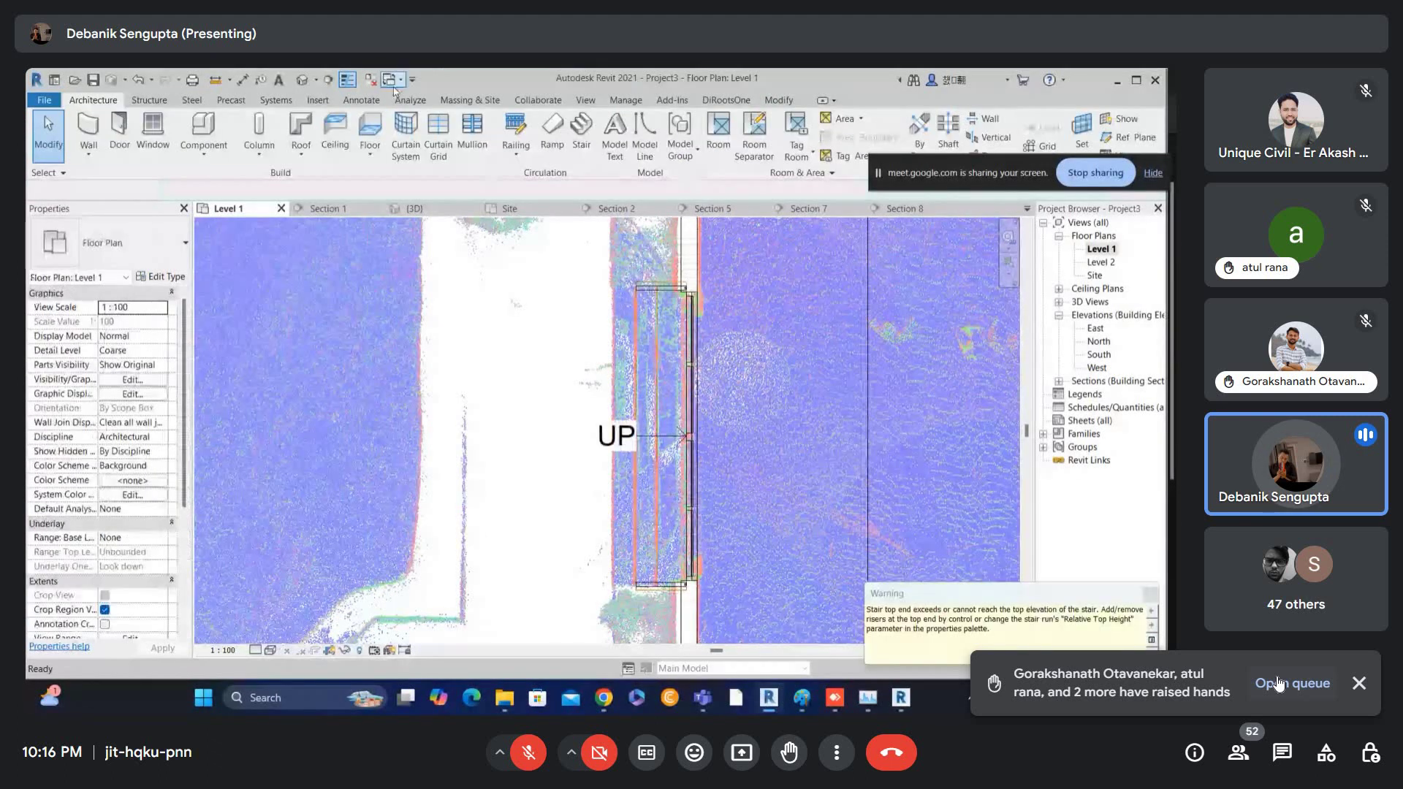
- Cut a section across the new stair, shorten its view depth, and open it to compare the stair with the scanned steps
left_click(328, 79)
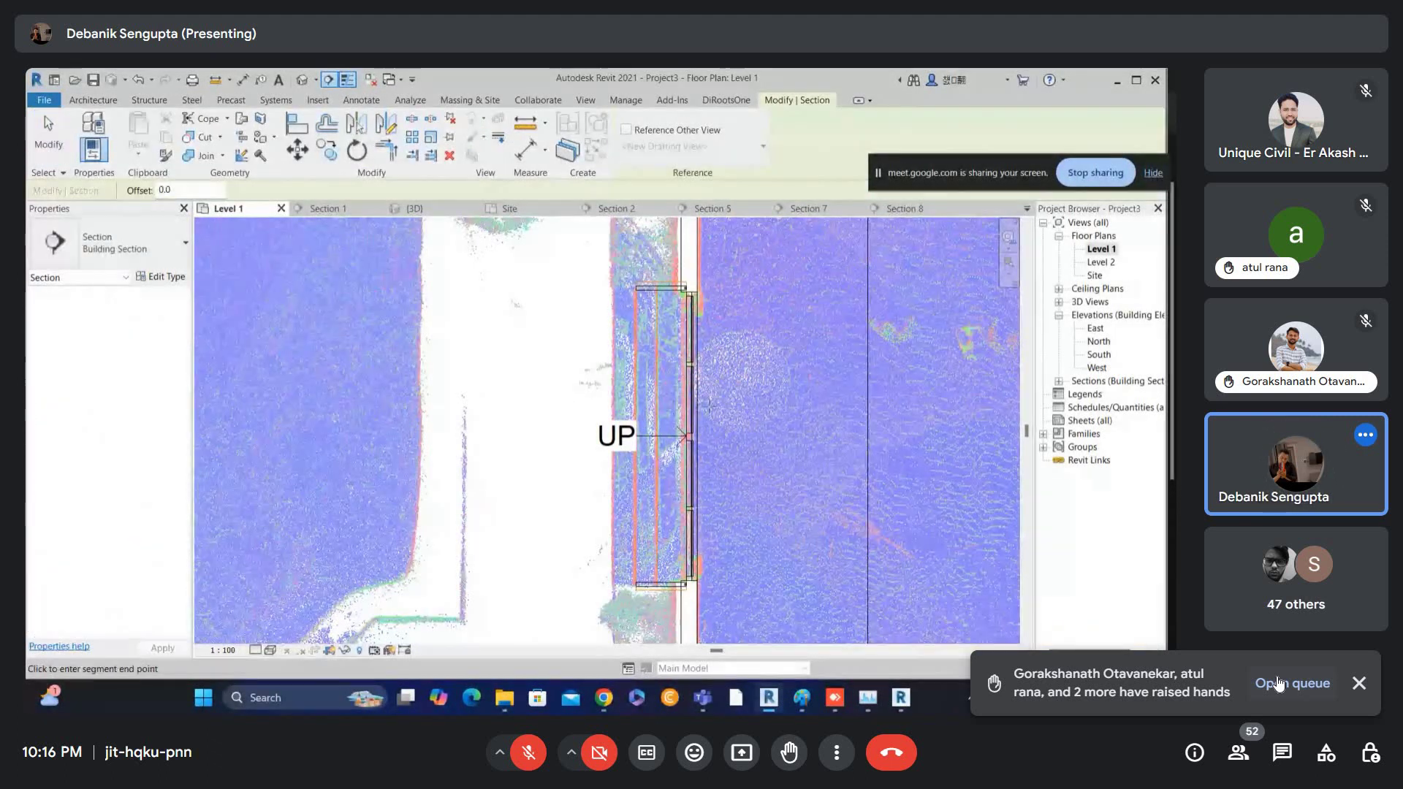
left_click(767, 402)
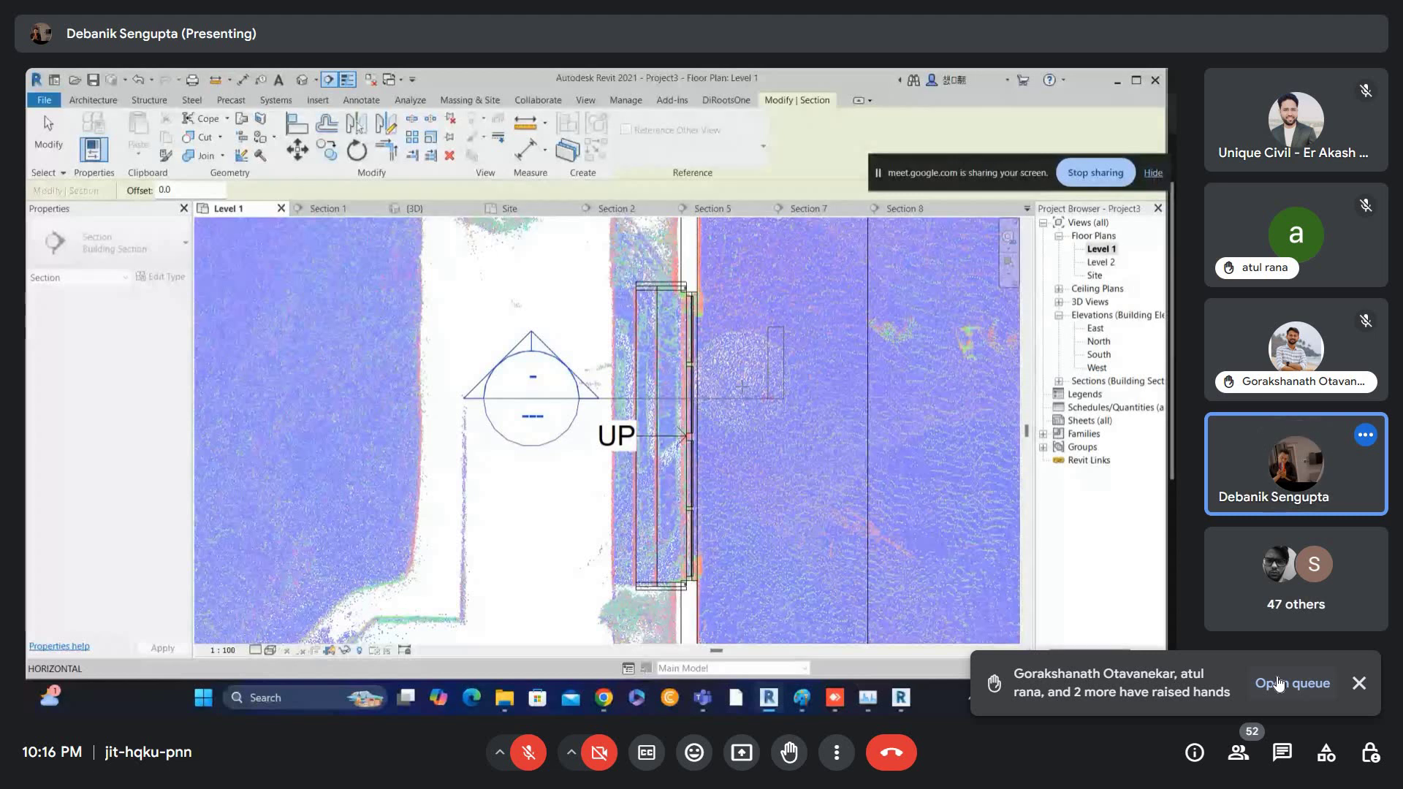
left_click(463, 398)
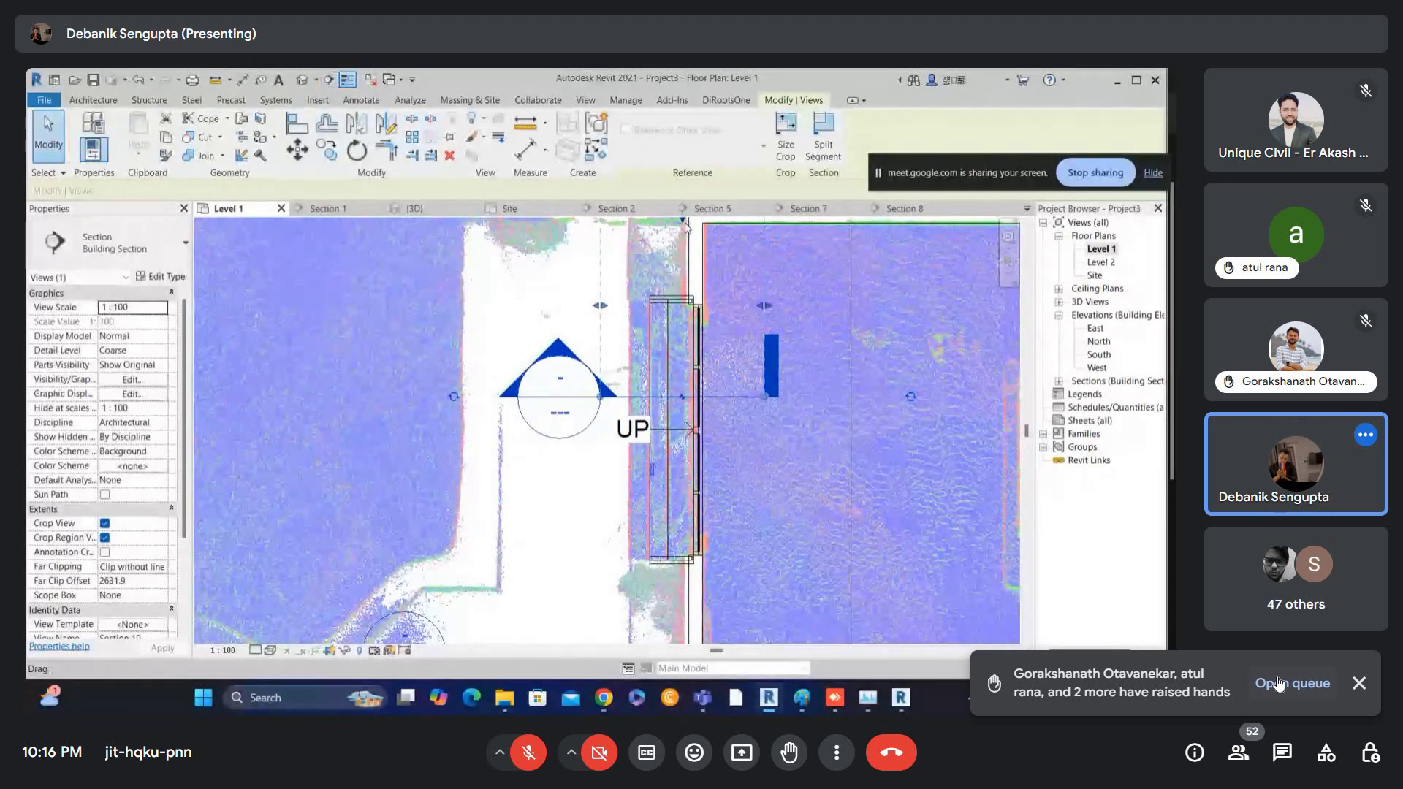
double_click(577, 397)
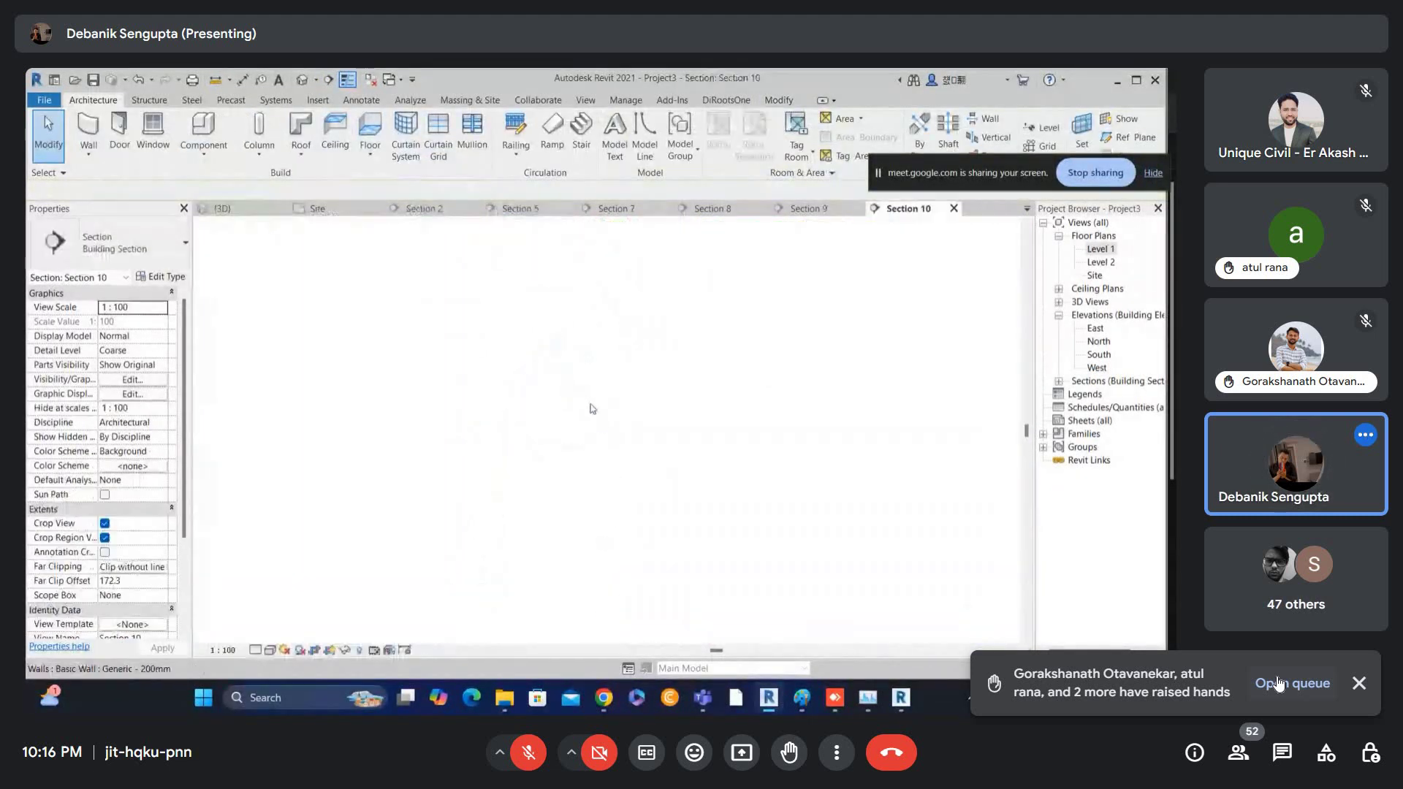
scroll(593, 539, "up", 5)
scroll(592, 538, "up", 2)
middle_click_drag(592, 539, 660, 326)
left_click(666, 315)
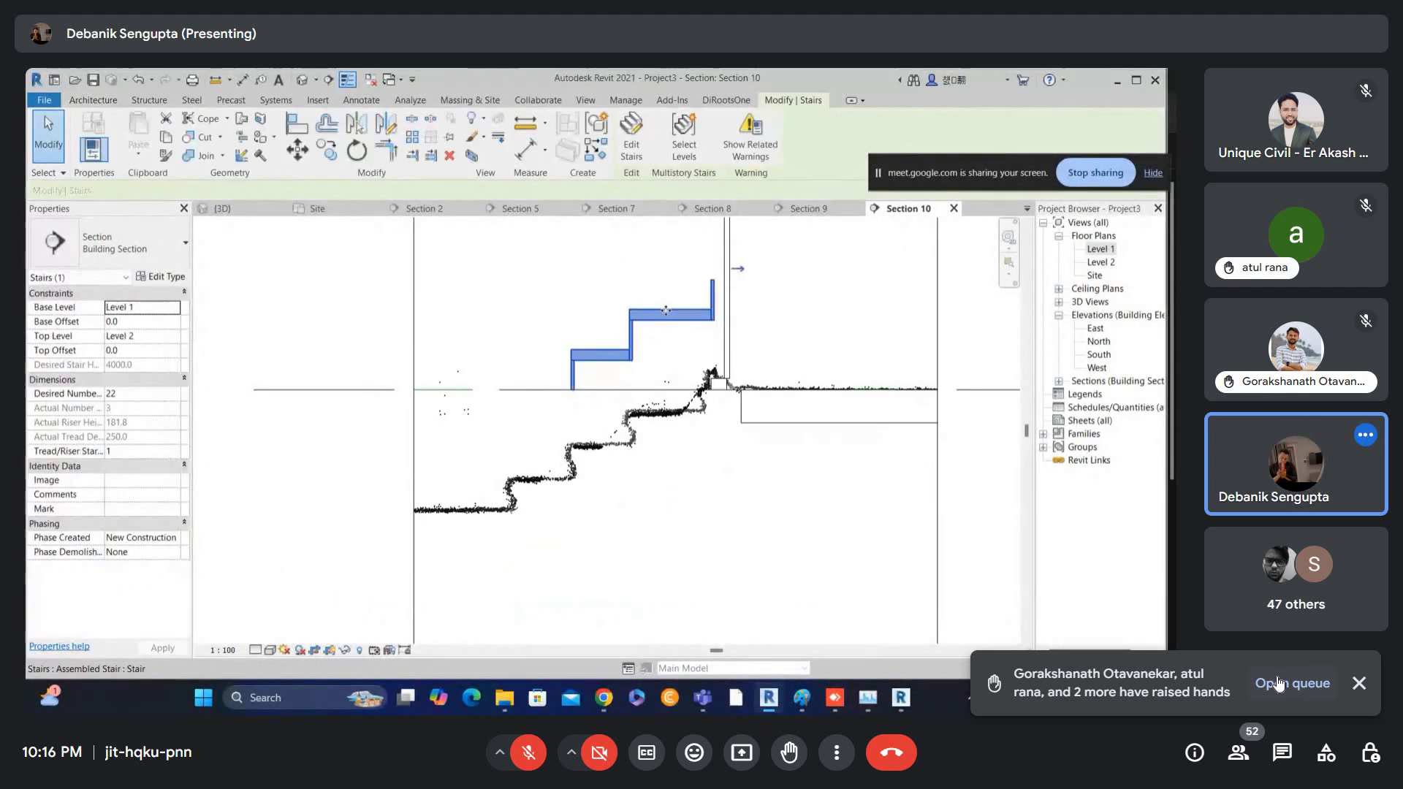
- Open the stair's run sketch from the Level 1 plan and copy the outer riser outward by one tread depth
double_click(1100, 249)
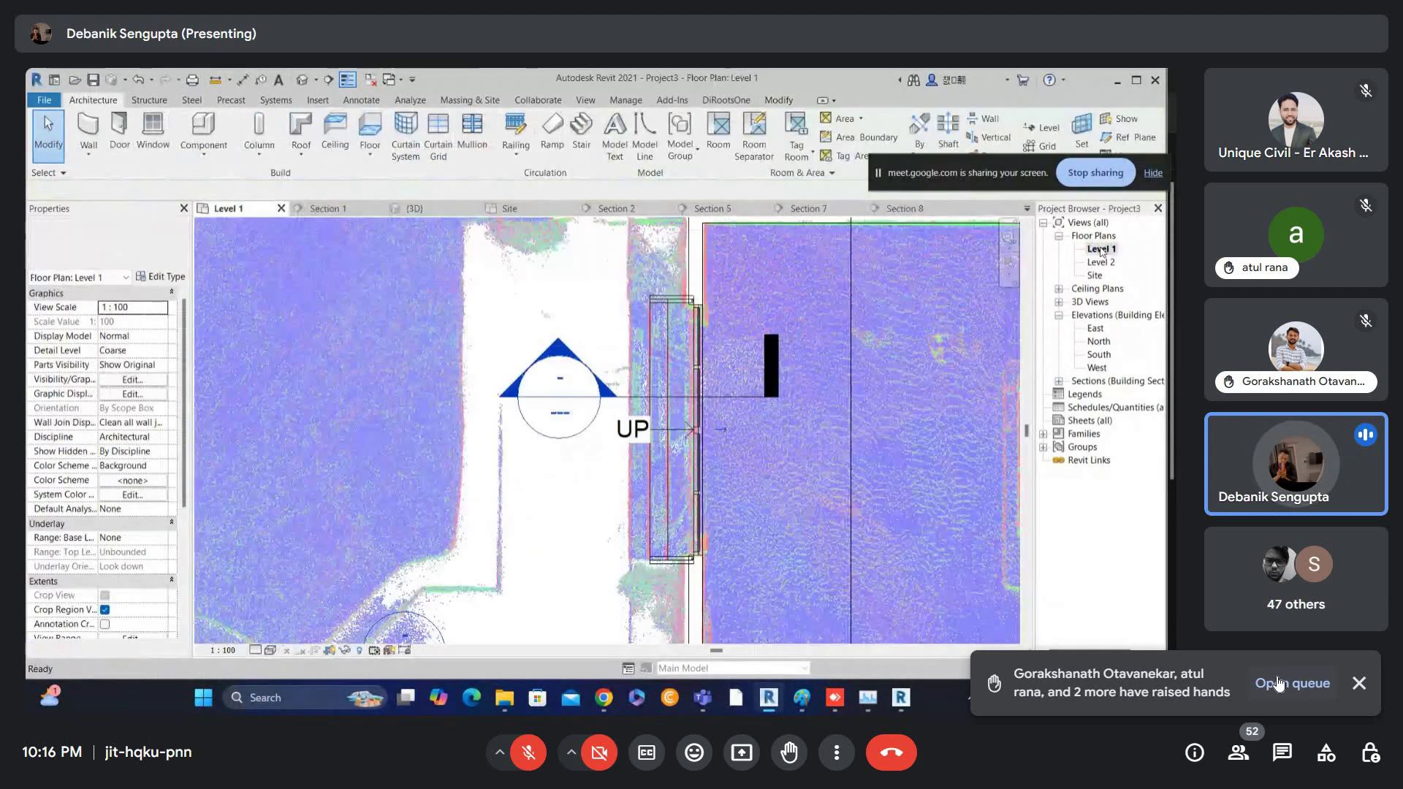
double_click(662, 355)
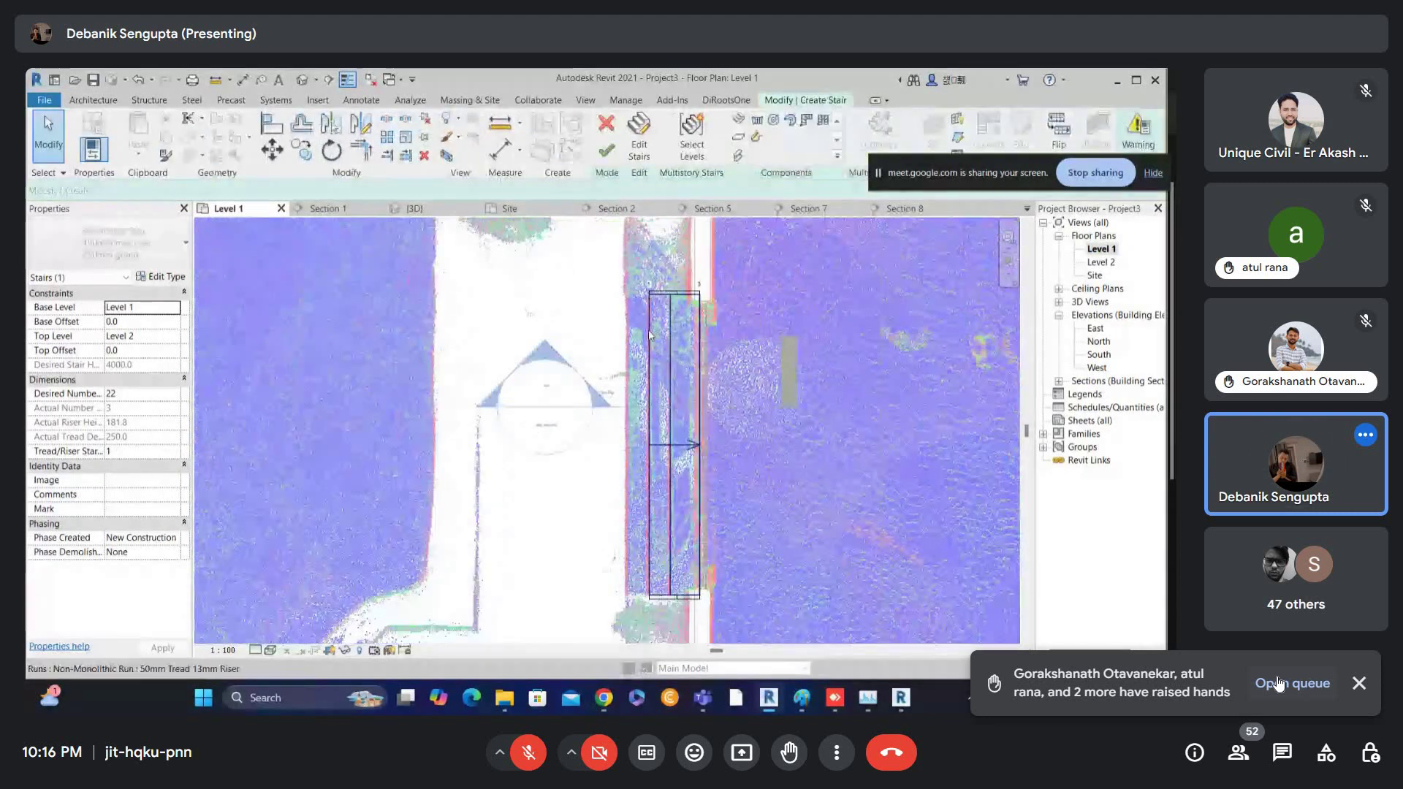
scroll(643, 344, "up", 3)
left_click(649, 363)
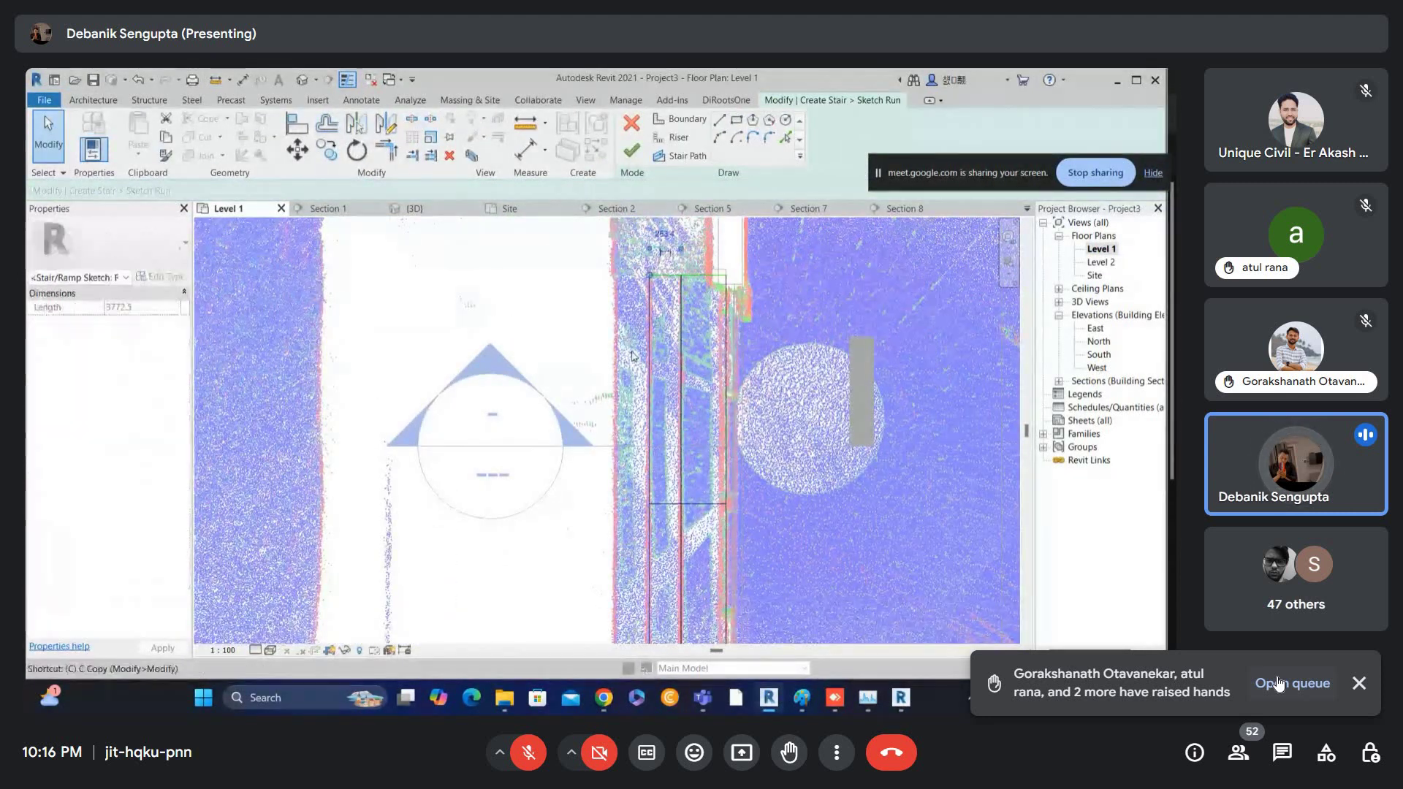
scroll(686, 276, "up", 1)
key("c")
key("o")
left_click(679, 281)
left_click(640, 287)
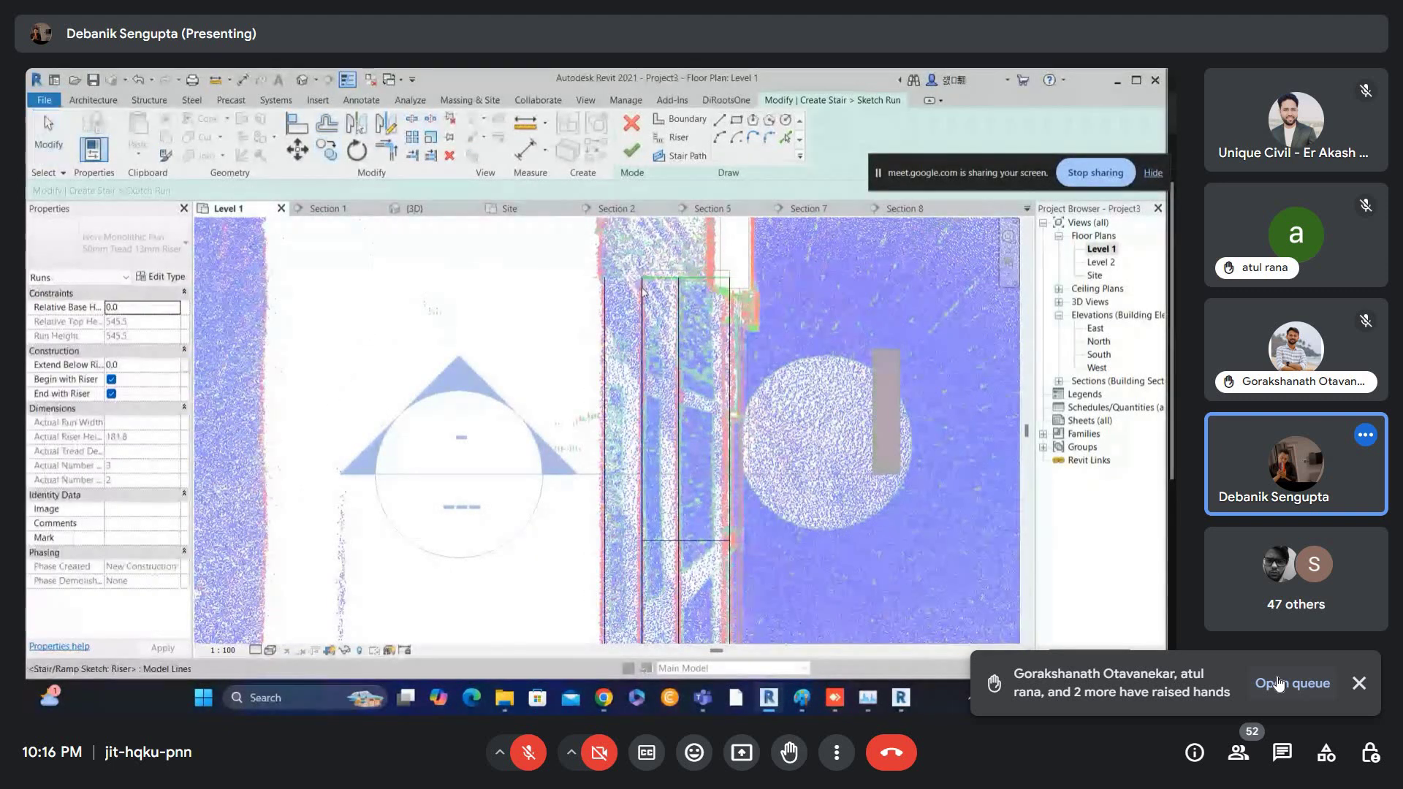
- Temporarily isolate the stair sketch lines and trim the new outer riser and the boundary lines to meet at the corners
scroll(642, 296, "down", 4)
left_click_drag(747, 640, 748, 641)
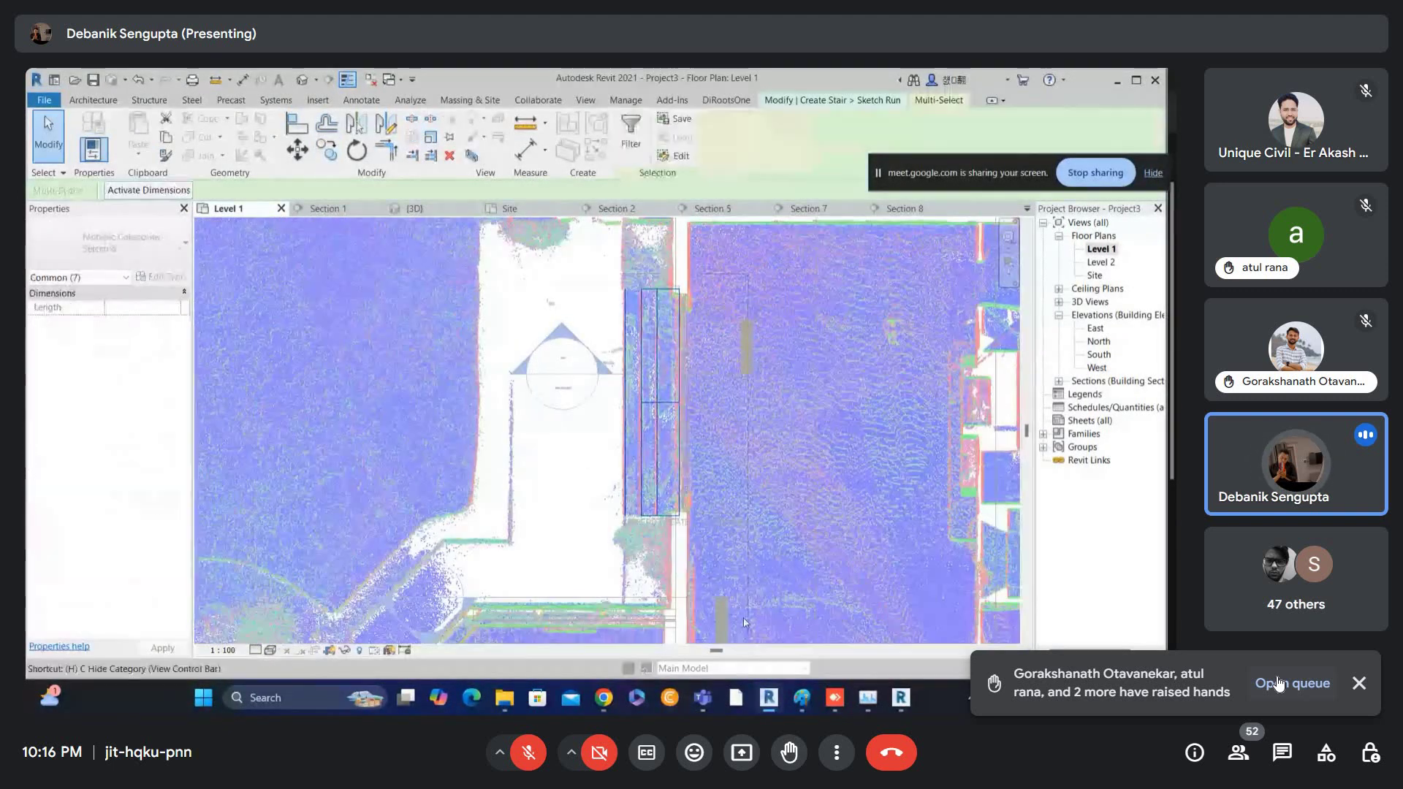
key("h")
key("i")
scroll(683, 276, "up", 2)
key("t")
key("r")
left_click(608, 311)
left_click(633, 300)
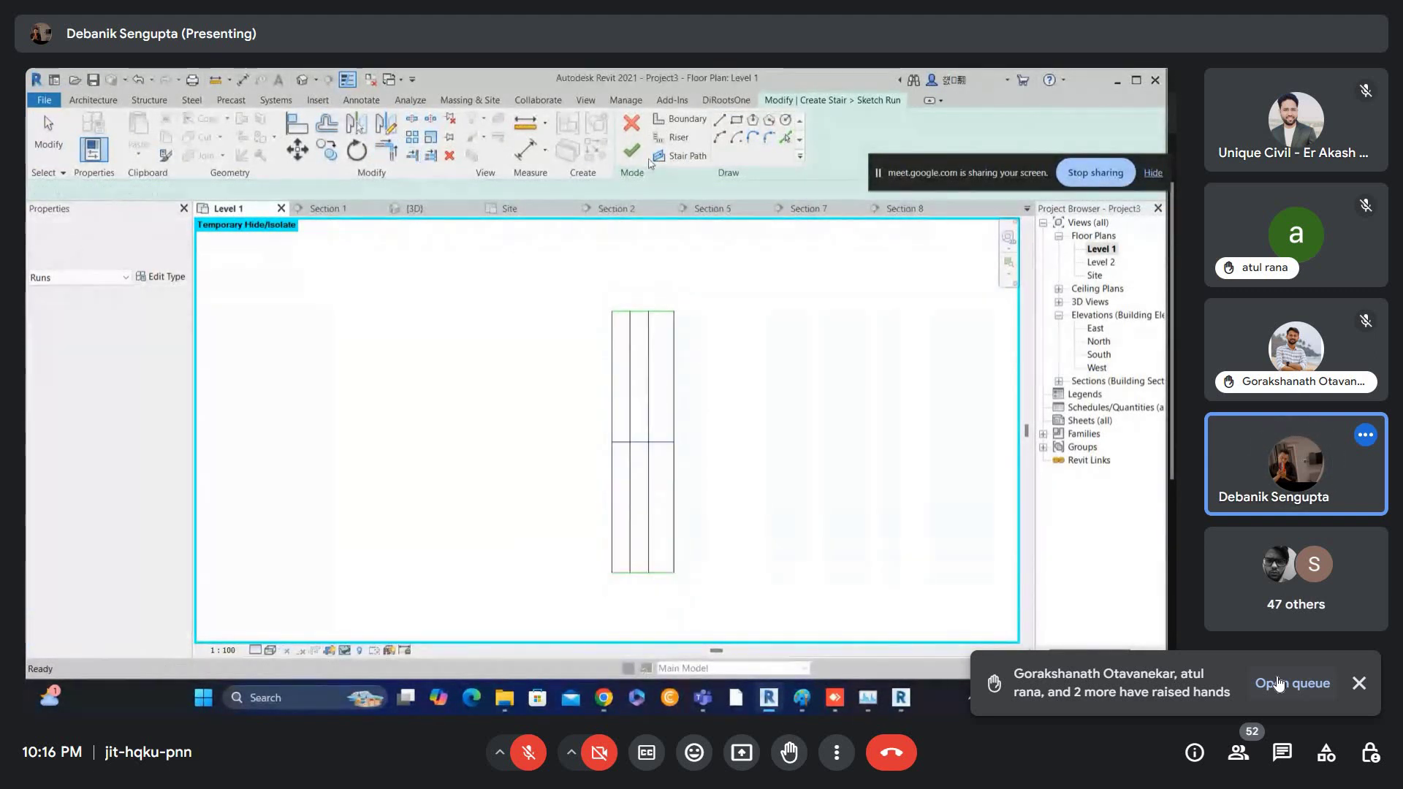
- Finish the run and stair edits, reset the temporary isolation, and reopen Section 10
left_click(632, 149)
left_click(633, 152)
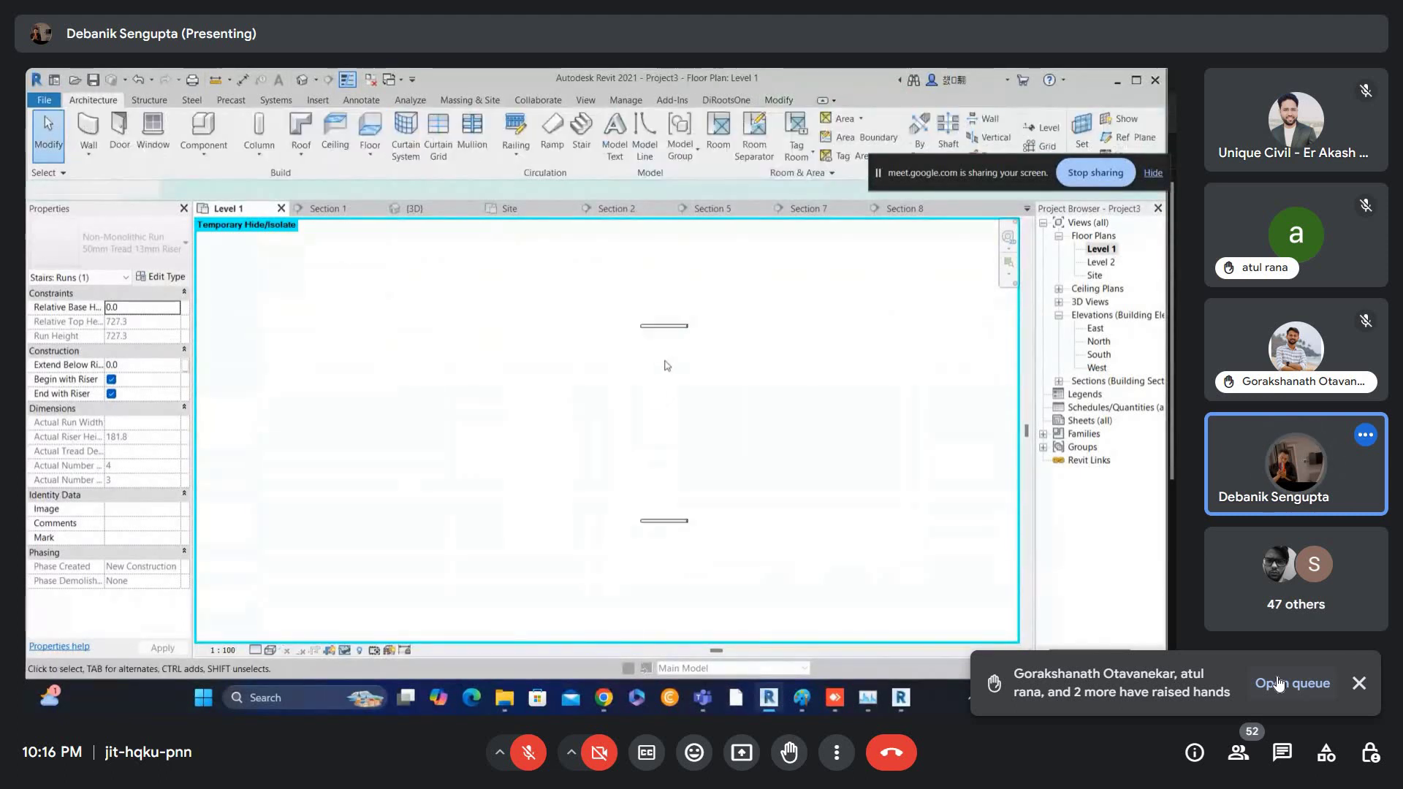
left_click(347, 651)
left_click(410, 636)
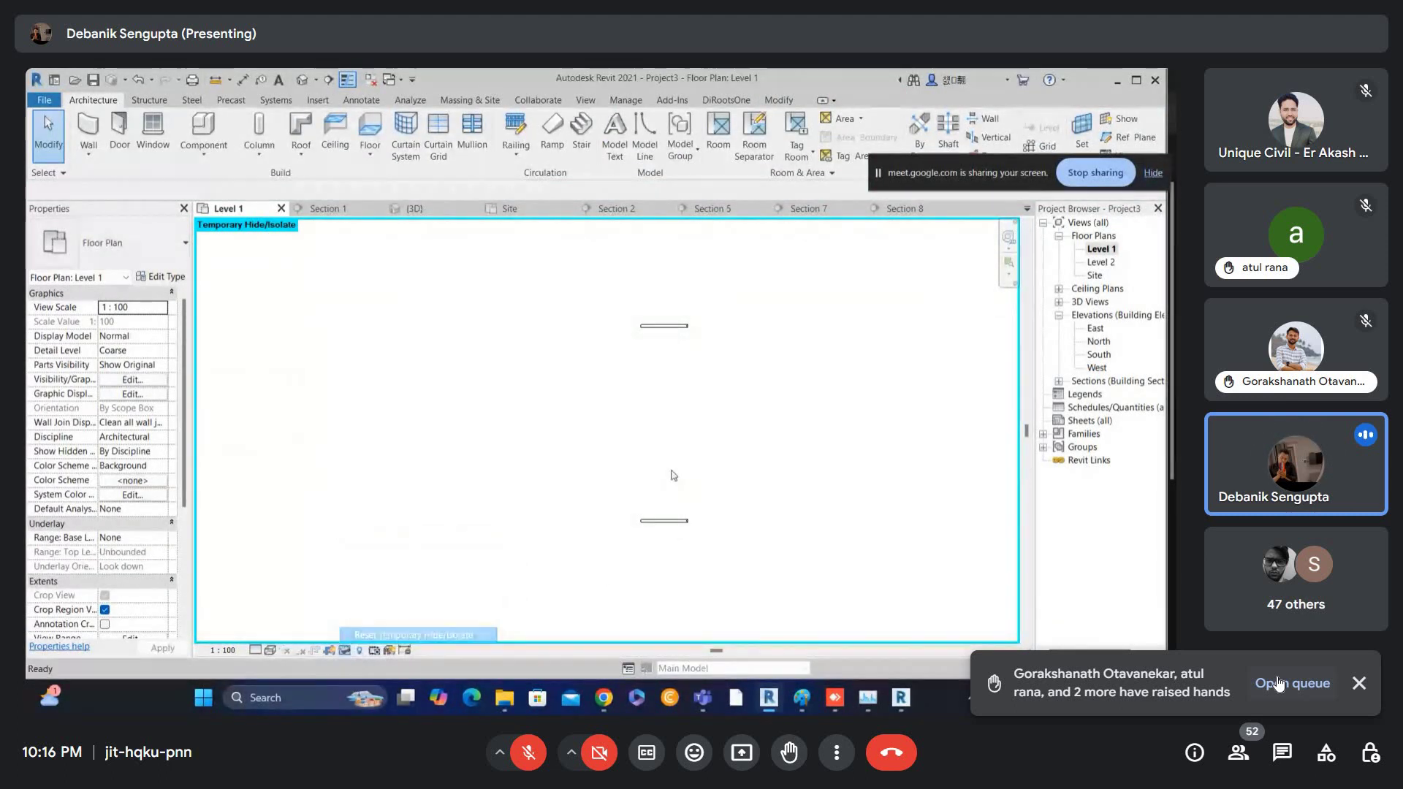
double_click(602, 375)
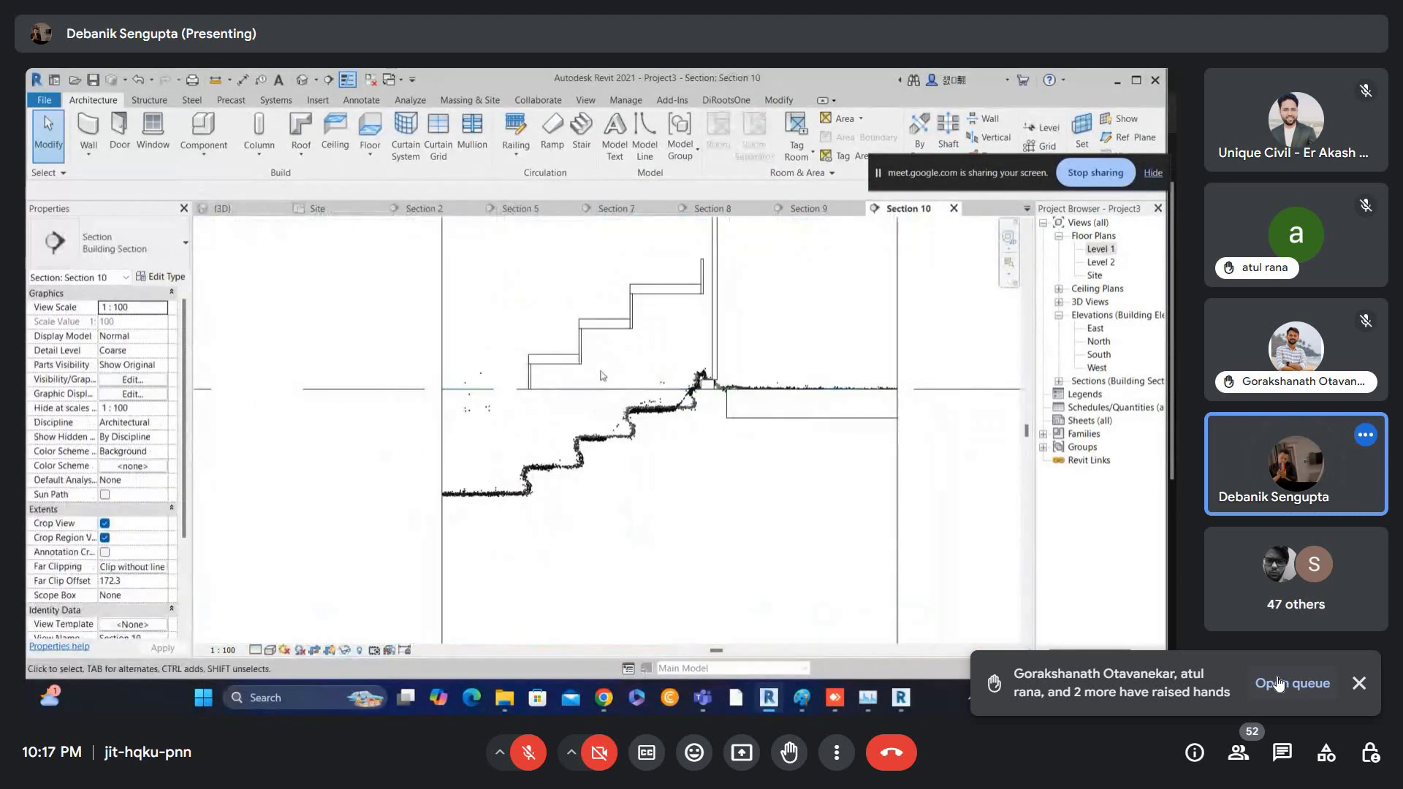
- Try base offsets of -500, -525 and -545 on the stair to line it up with the scanned steps
left_click(600, 330)
left_click(172, 322)
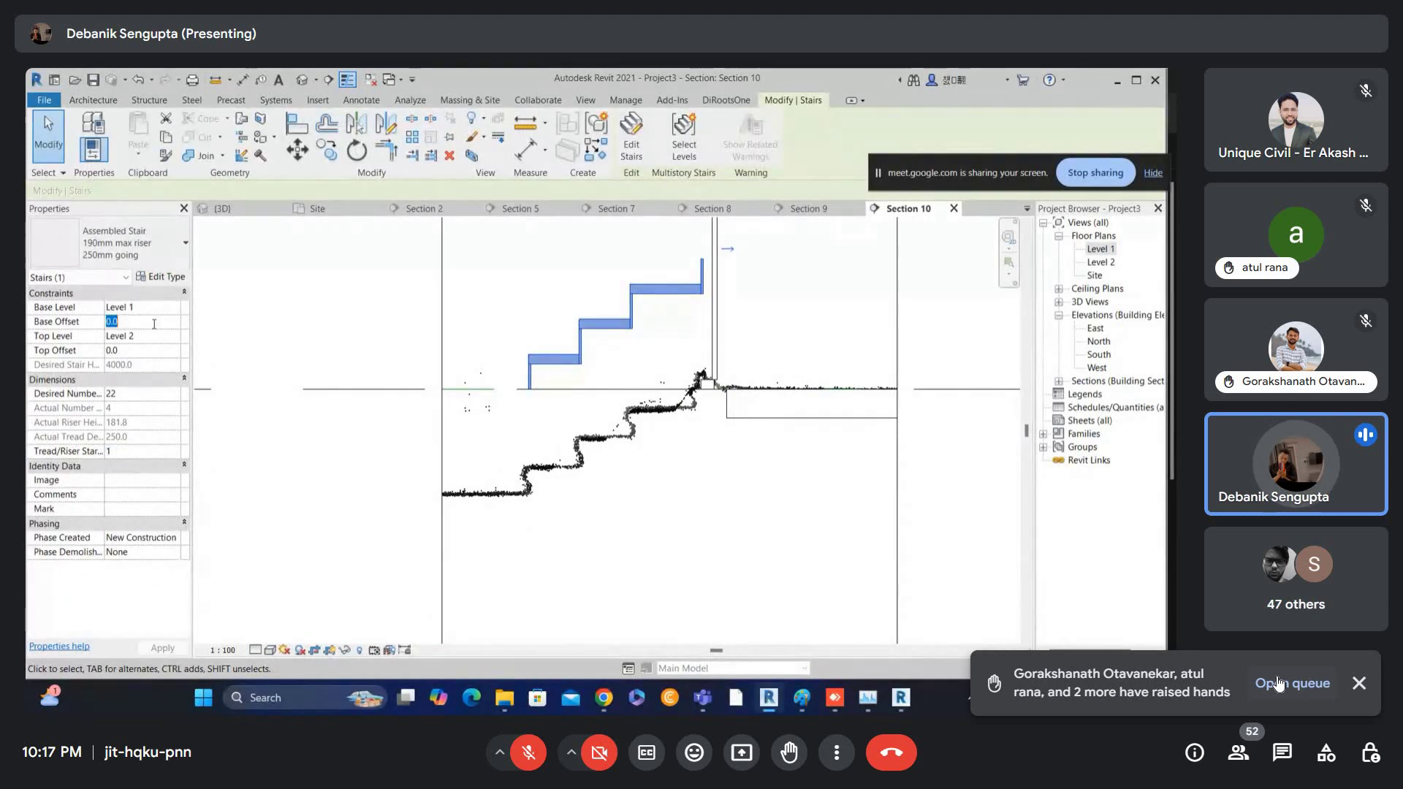
type("-500")
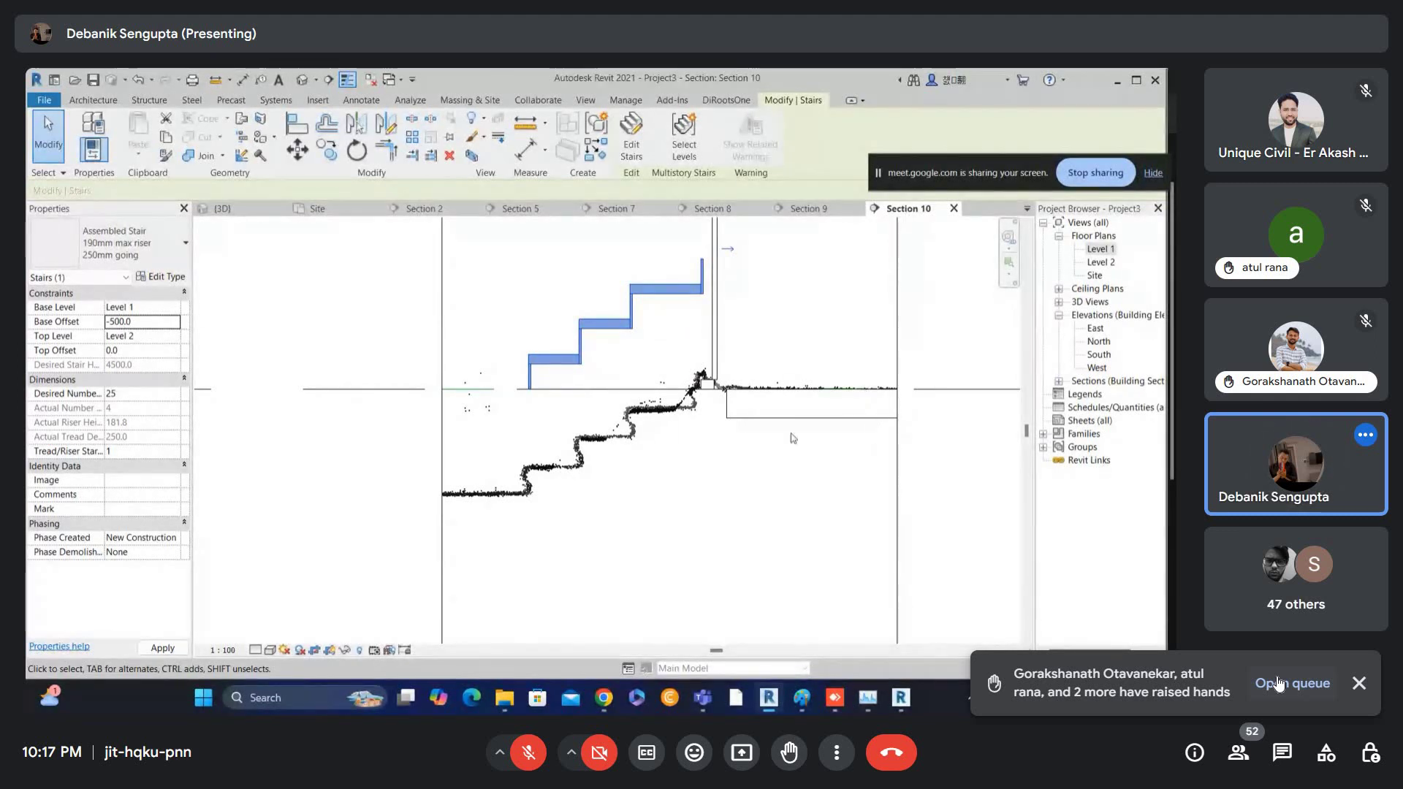
left_click(153, 325)
type("-525")
key("Return")
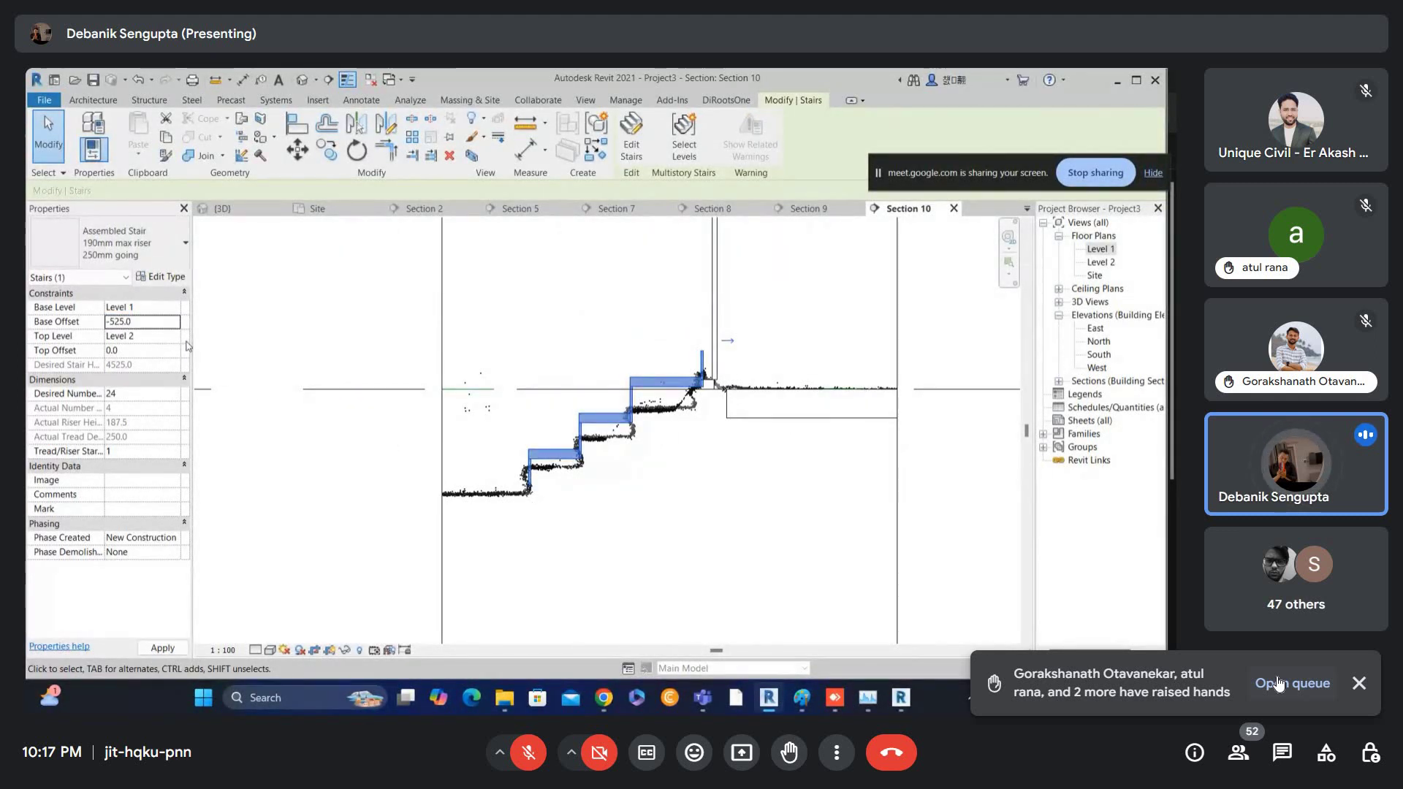
left_click(160, 323)
type("-545")
key("Return")
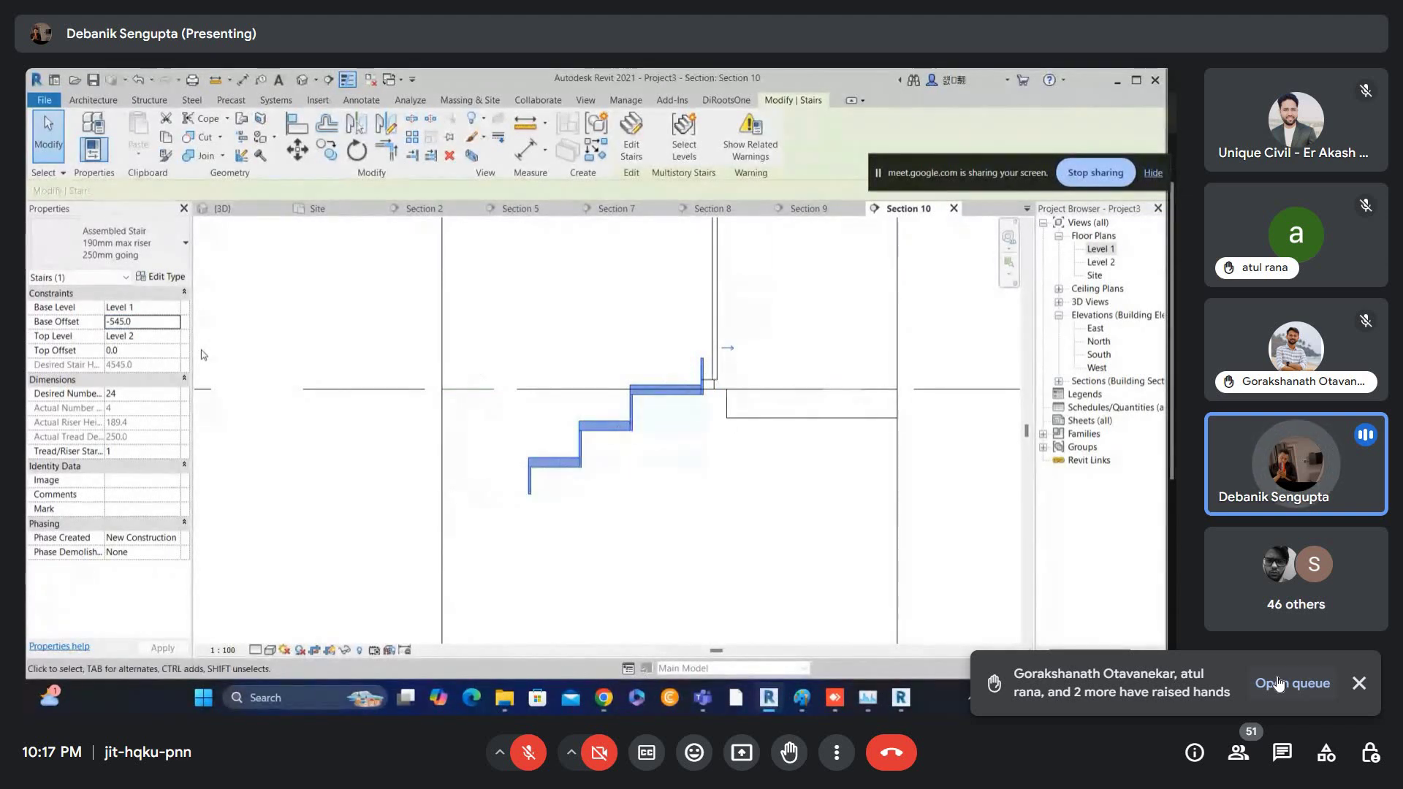
- Set the stair's base offset from Level 1 to -560
left_click(170, 324)
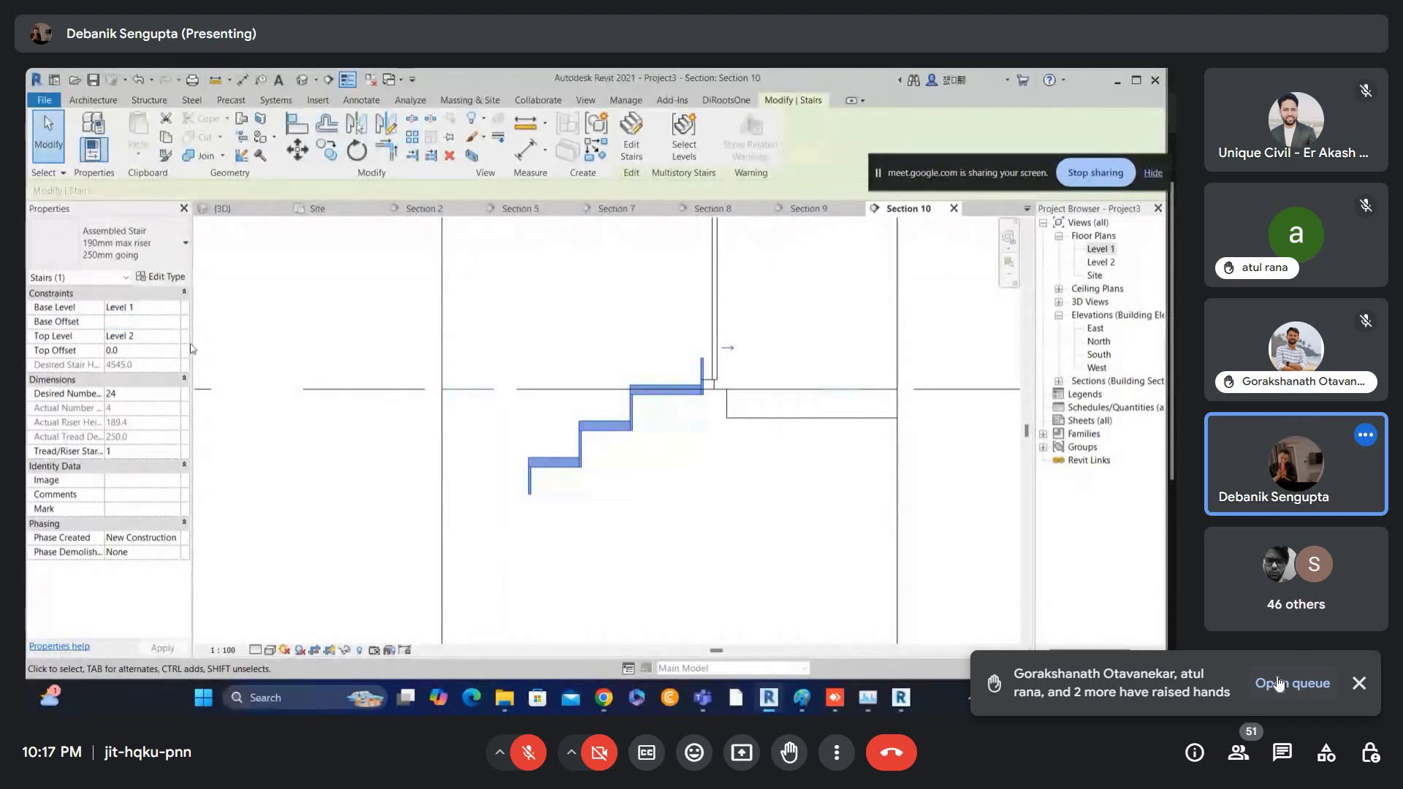
key("BackSpace")
key("Return")
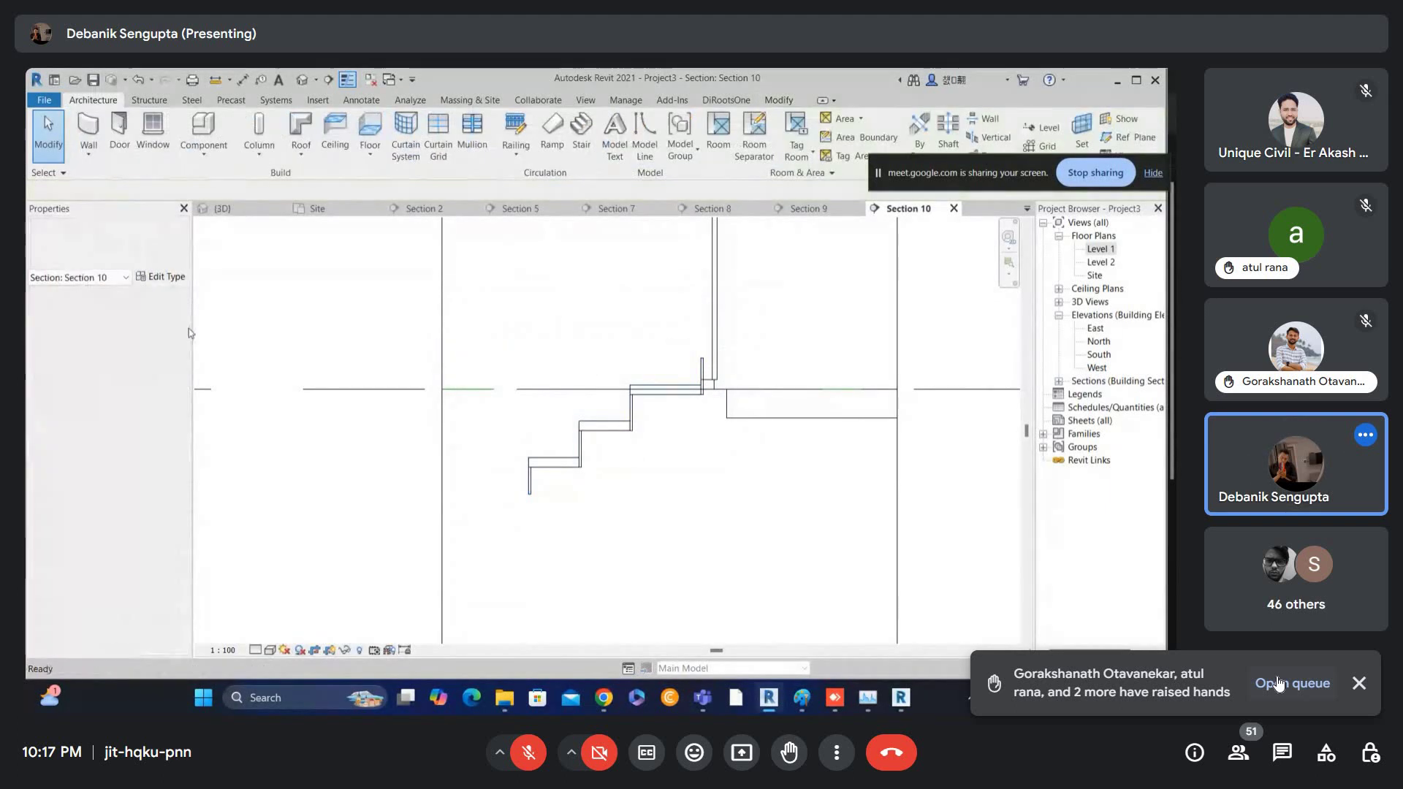
left_click(149, 322)
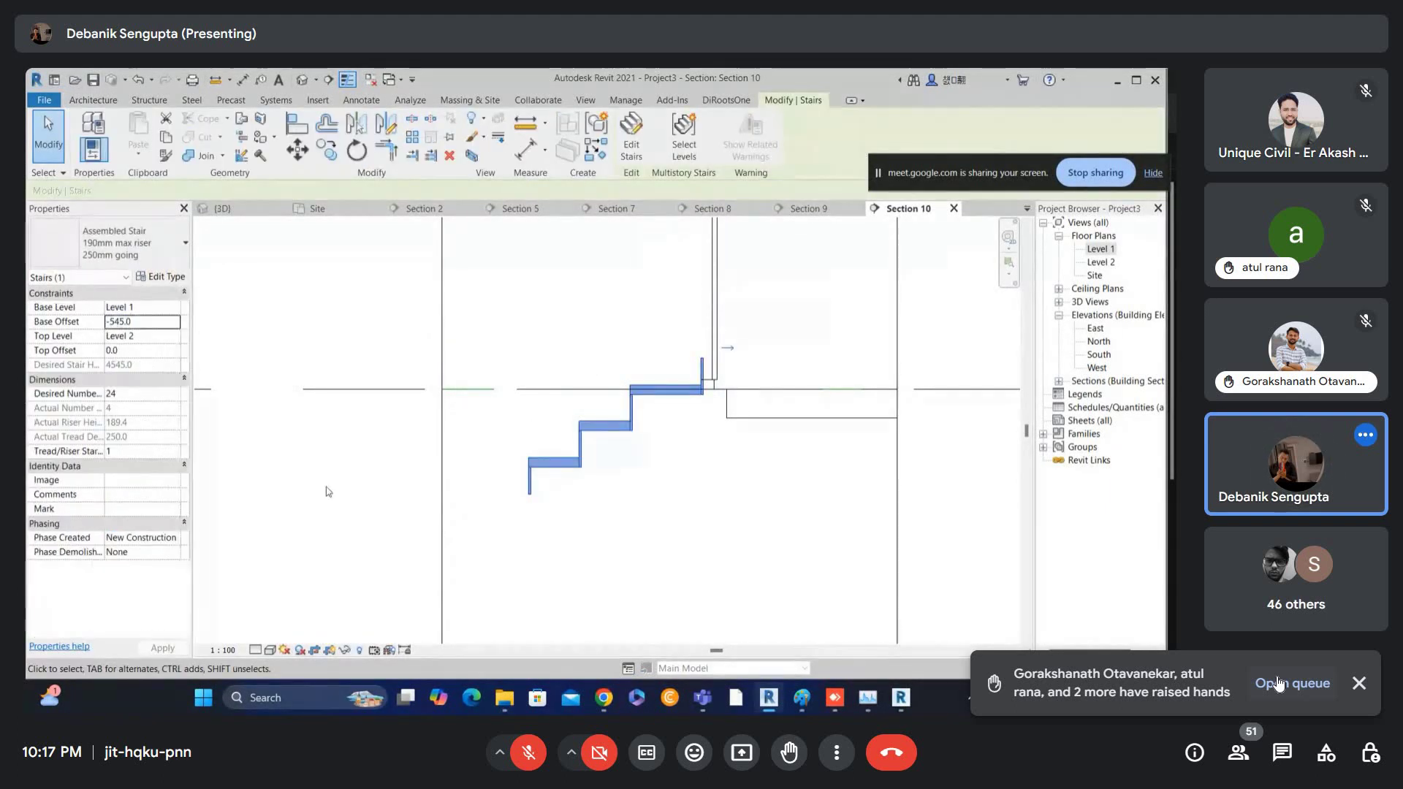
left_click(145, 312)
left_click(145, 322)
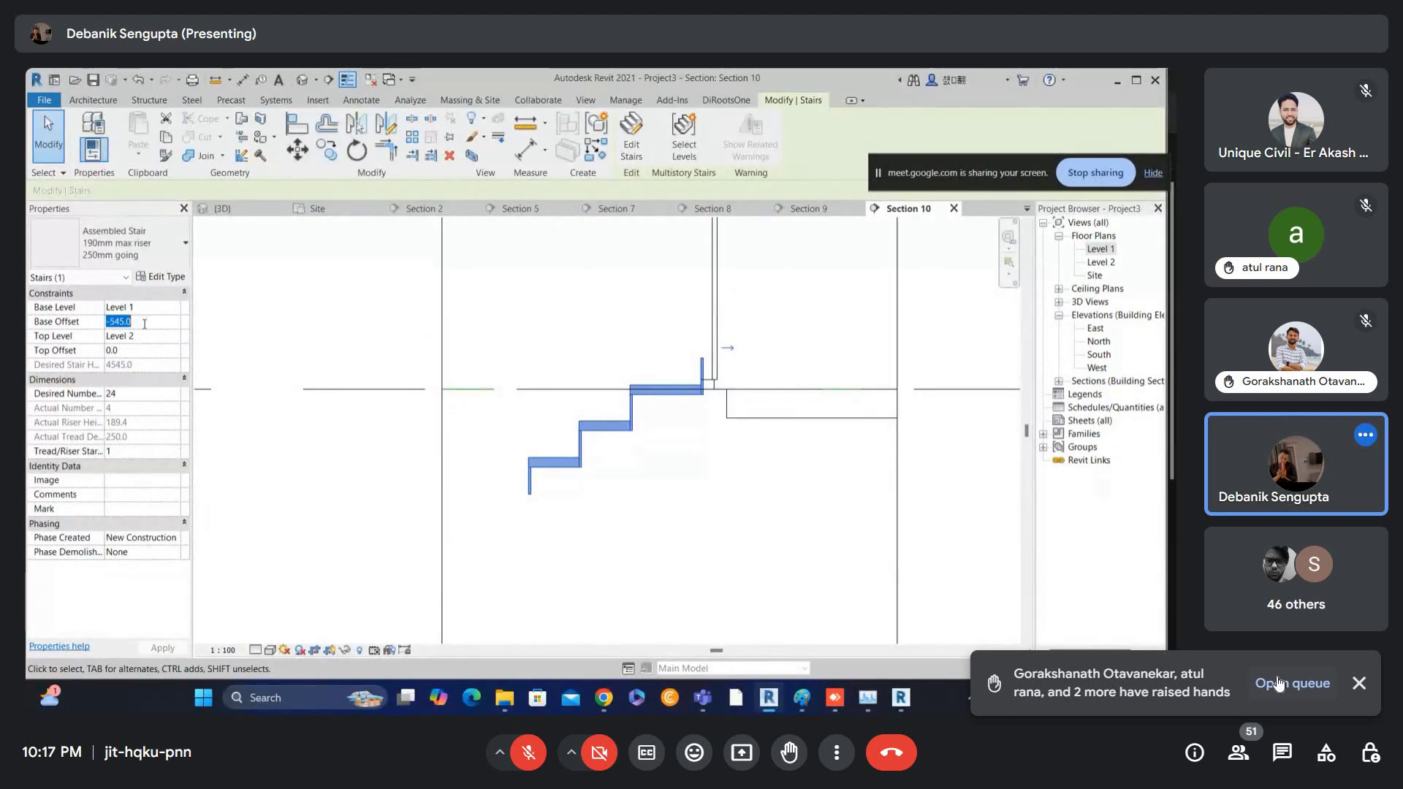
type("-50")
key("BackSpace")
type("60")
key("Return")
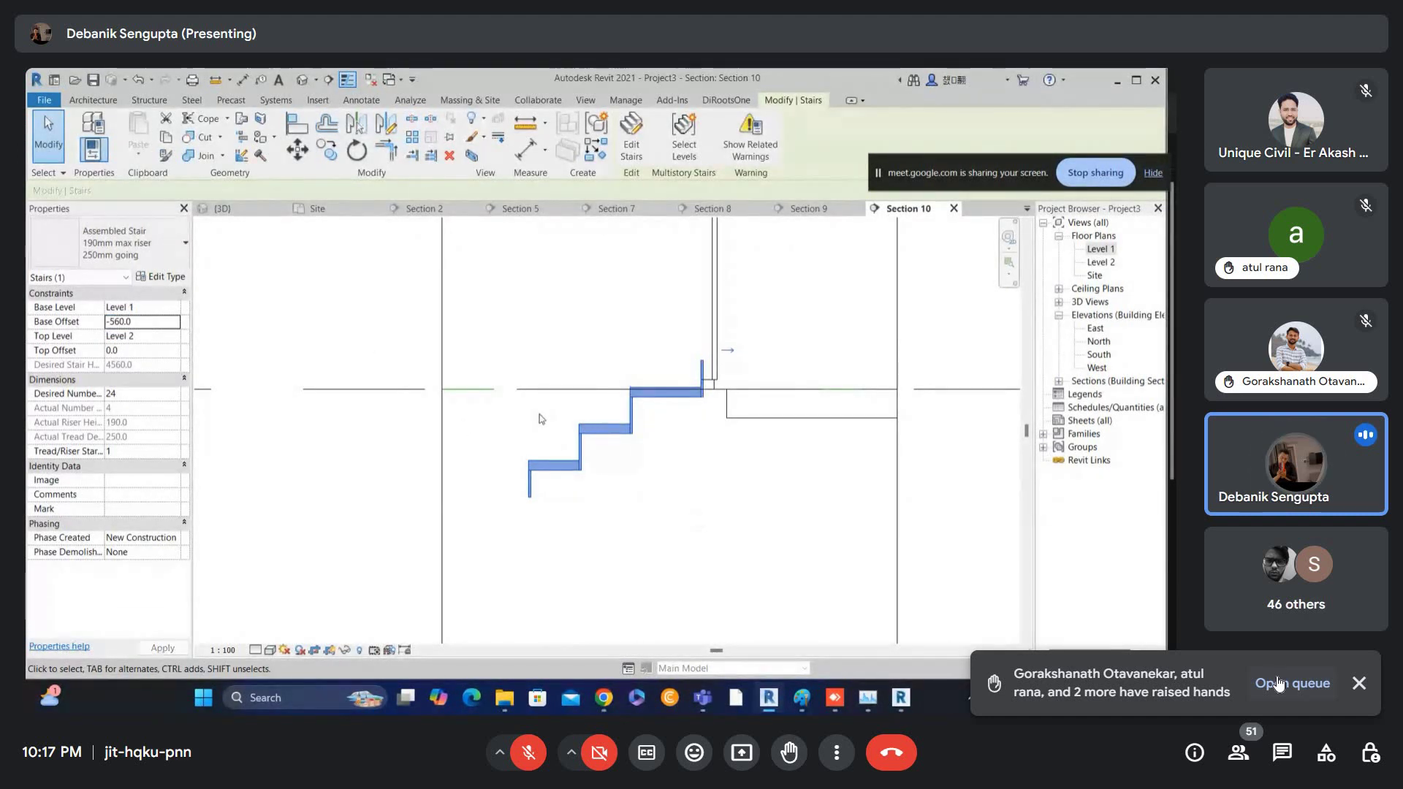
- Try desired riser counts of 25 and 27 on the stair to match the scanned step heights
left_click(143, 394)
type("2")
key("Return")
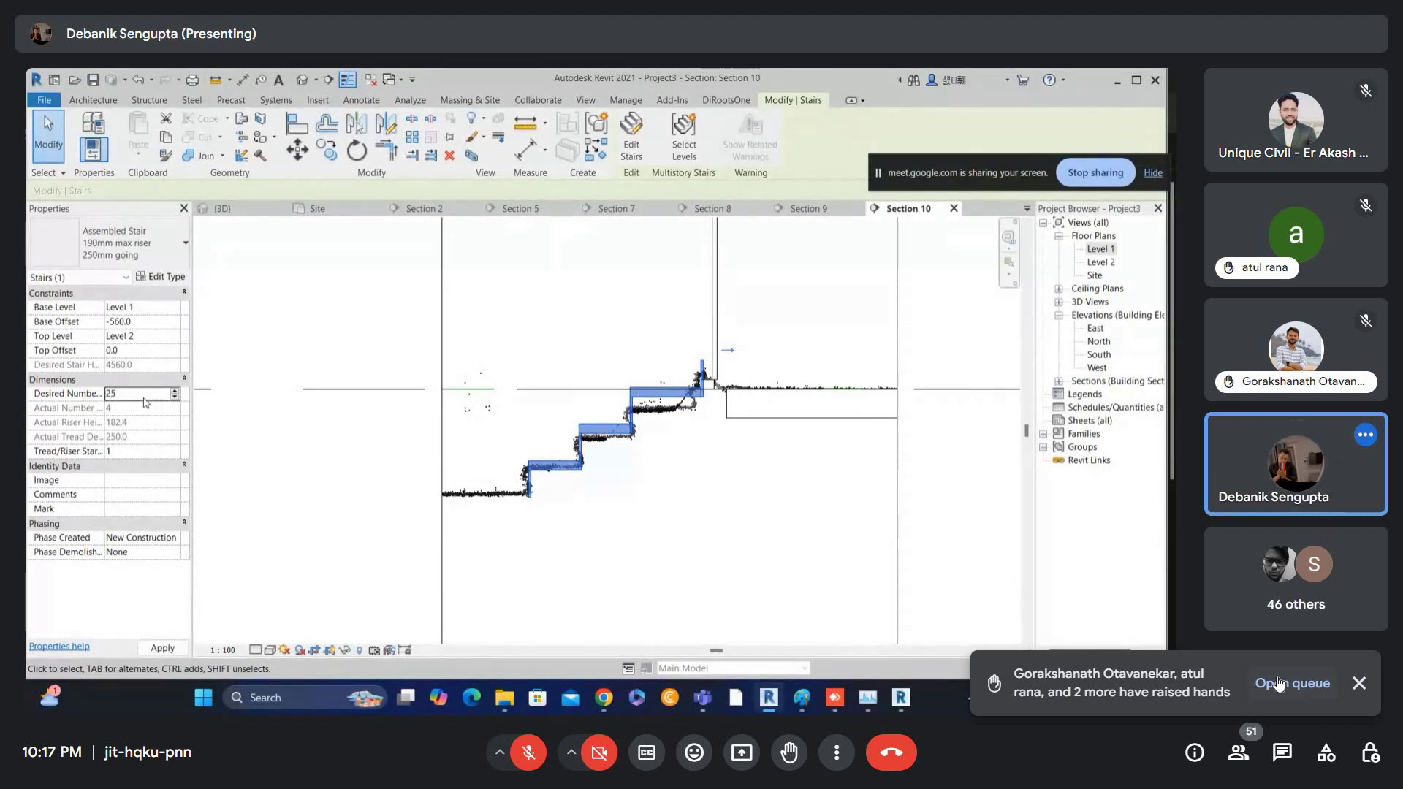
left_click(143, 396)
type("27")
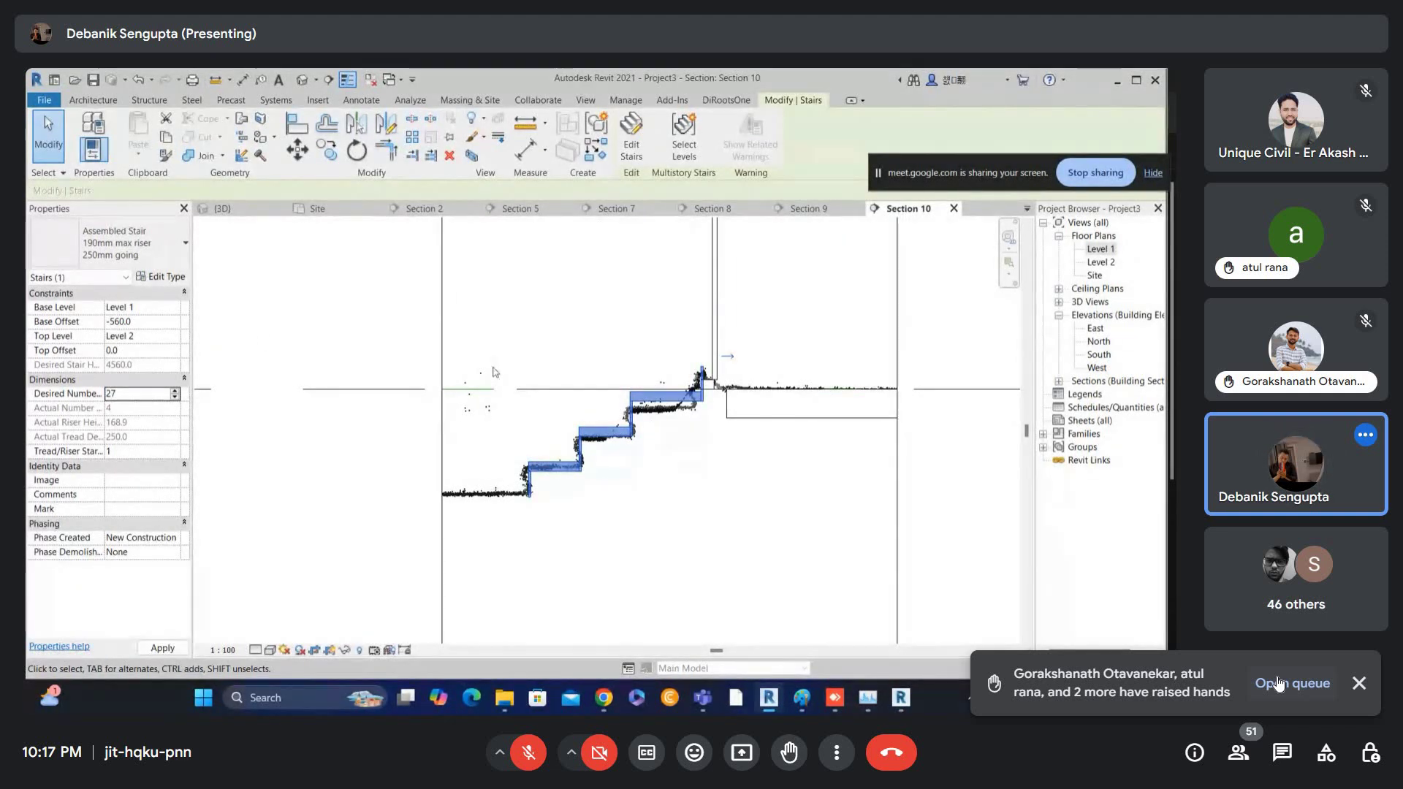
- Set the stair's desired number of risers to 28
left_click(124, 393)
type("28")
key("BackSpace")
key("BackSpace")
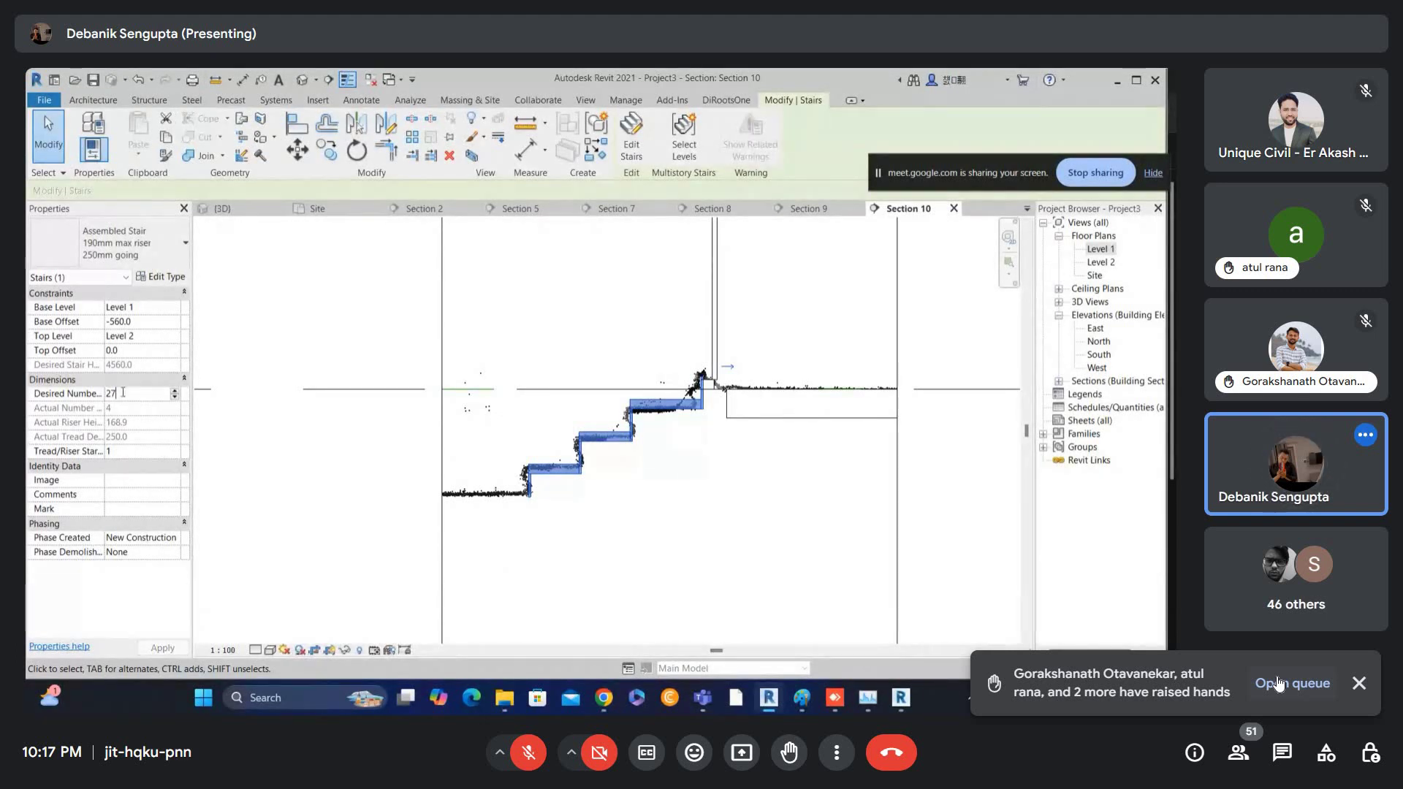
type("28")
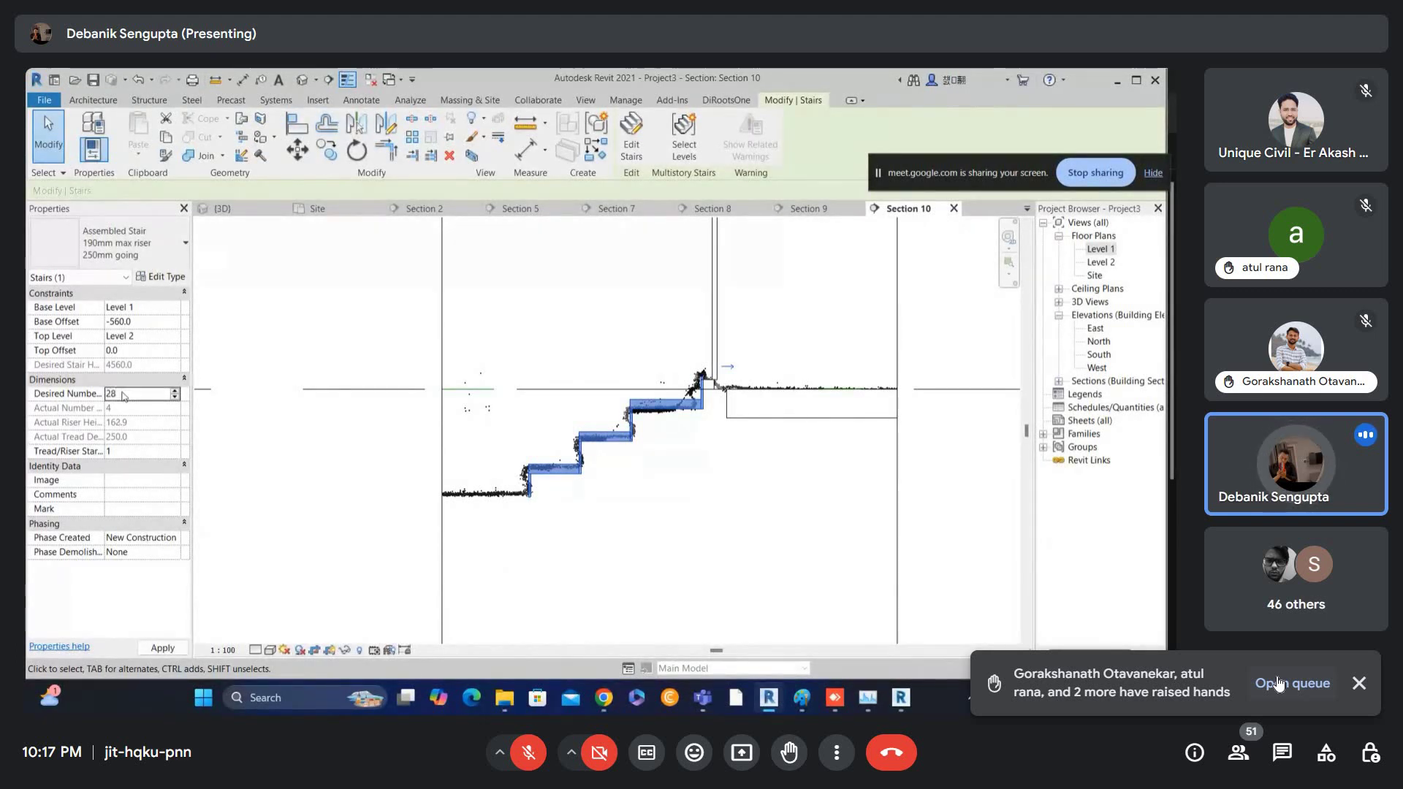
left_click(667, 350)
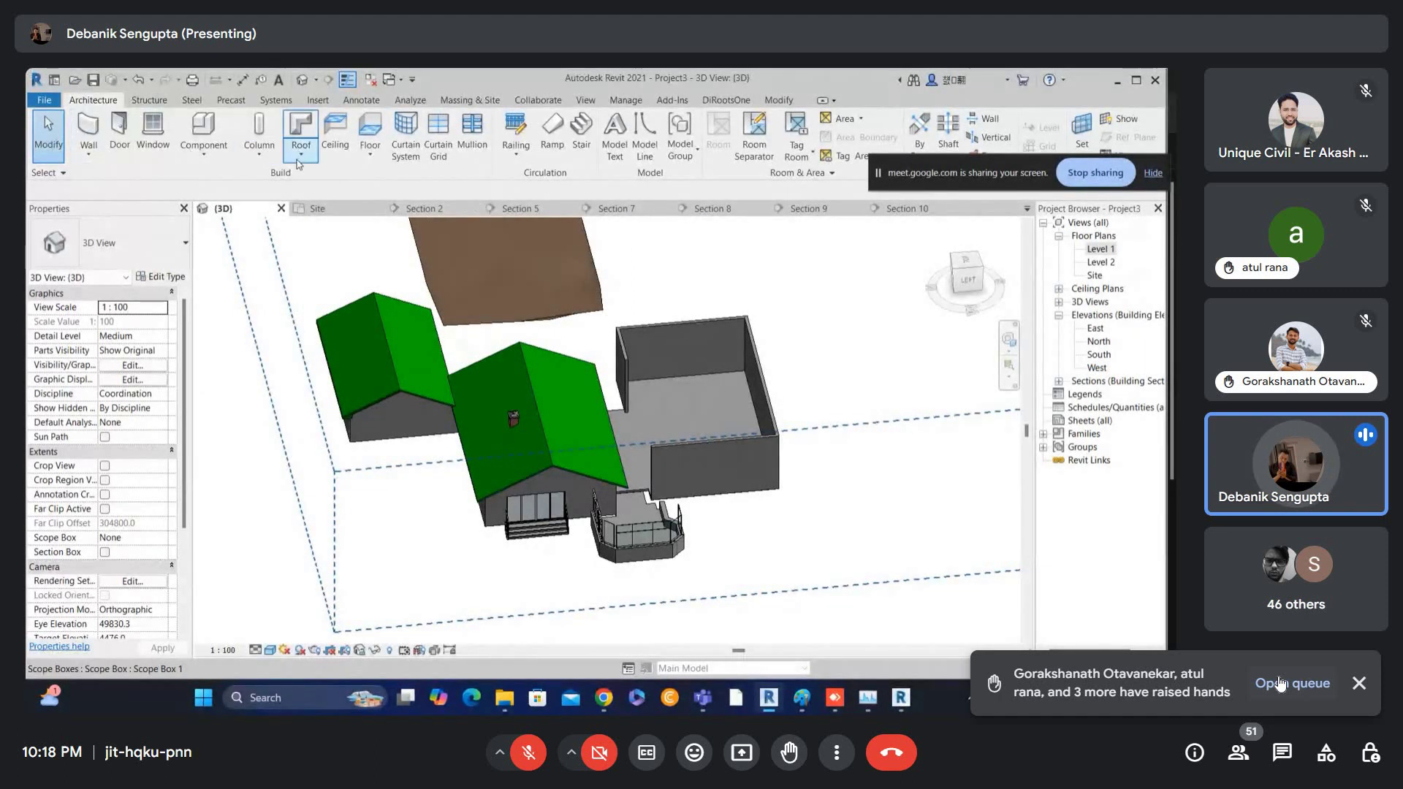
- Place roof gutters along the outer eave edges of the main house roof and the neighbouring roof in the 3D view
left_click(301, 151)
left_click(321, 330)
scroll(473, 461, "up", 6)
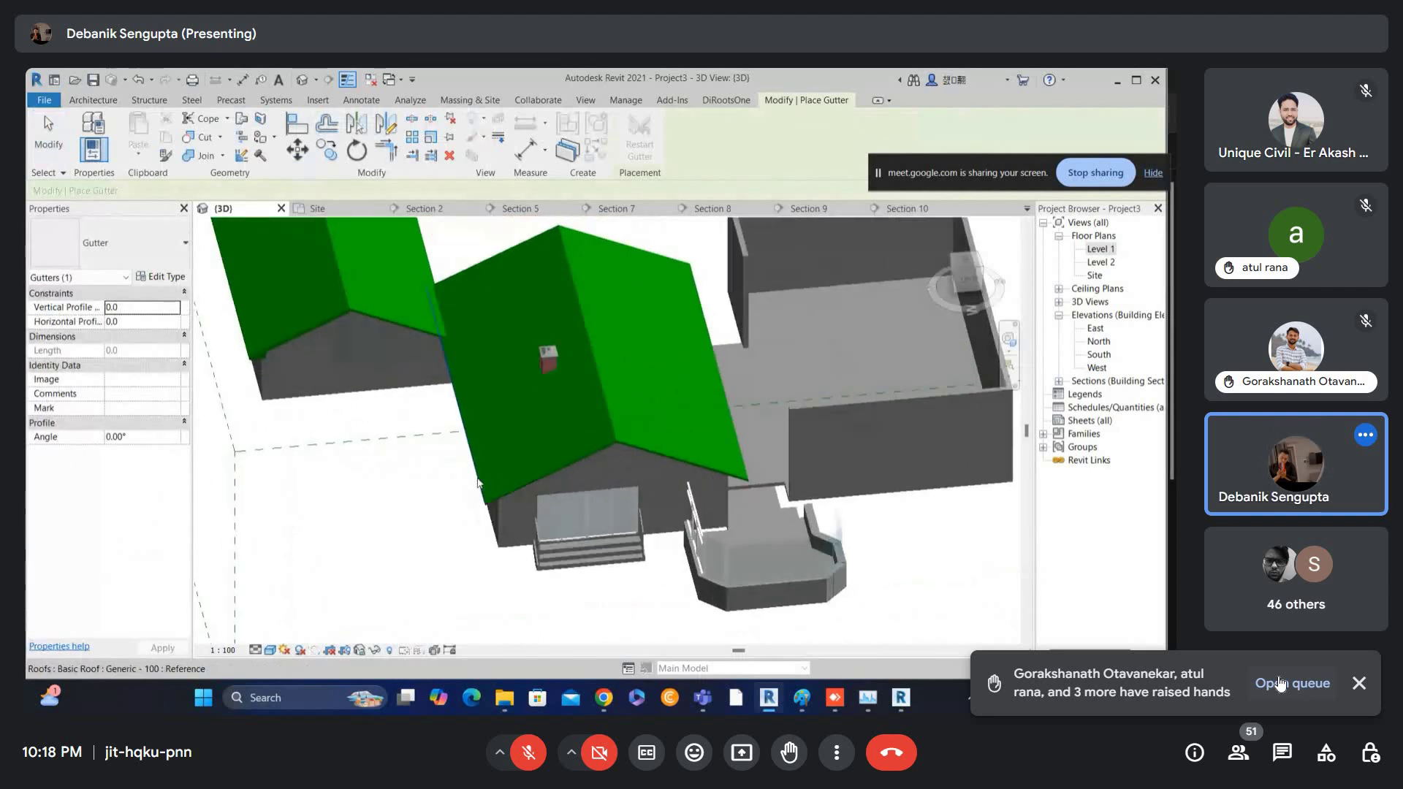
scroll(488, 499, "down", 5)
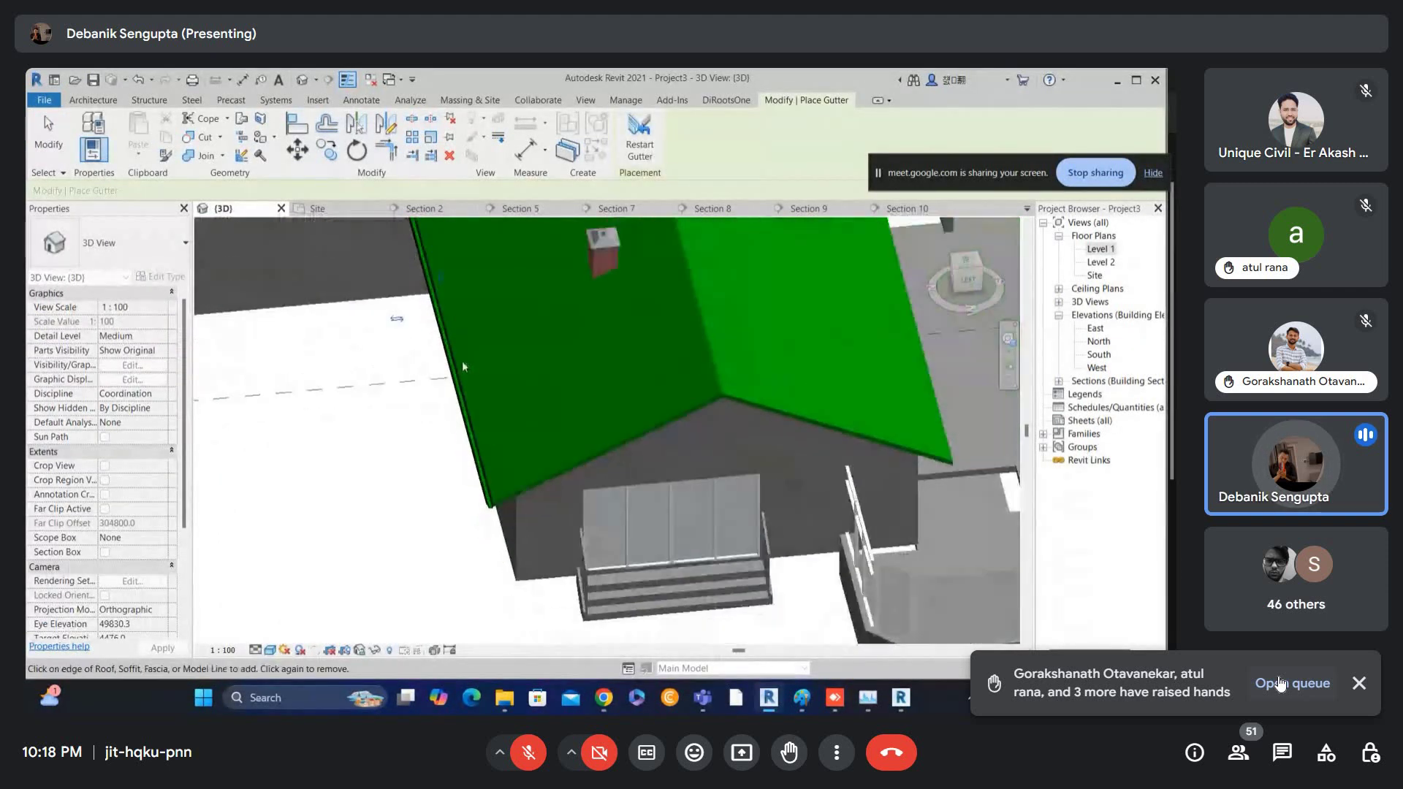
scroll(541, 502, "up", 8)
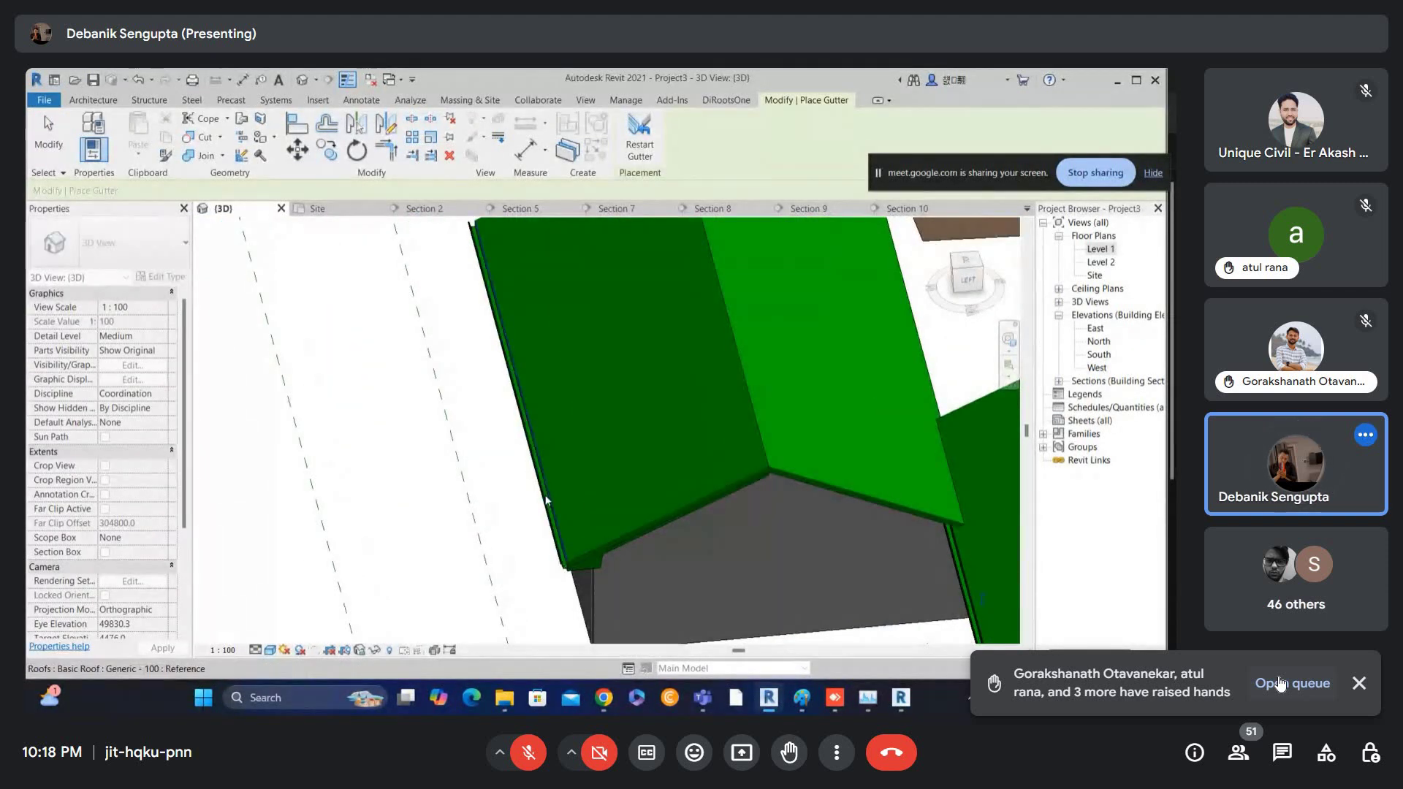
left_click(548, 541)
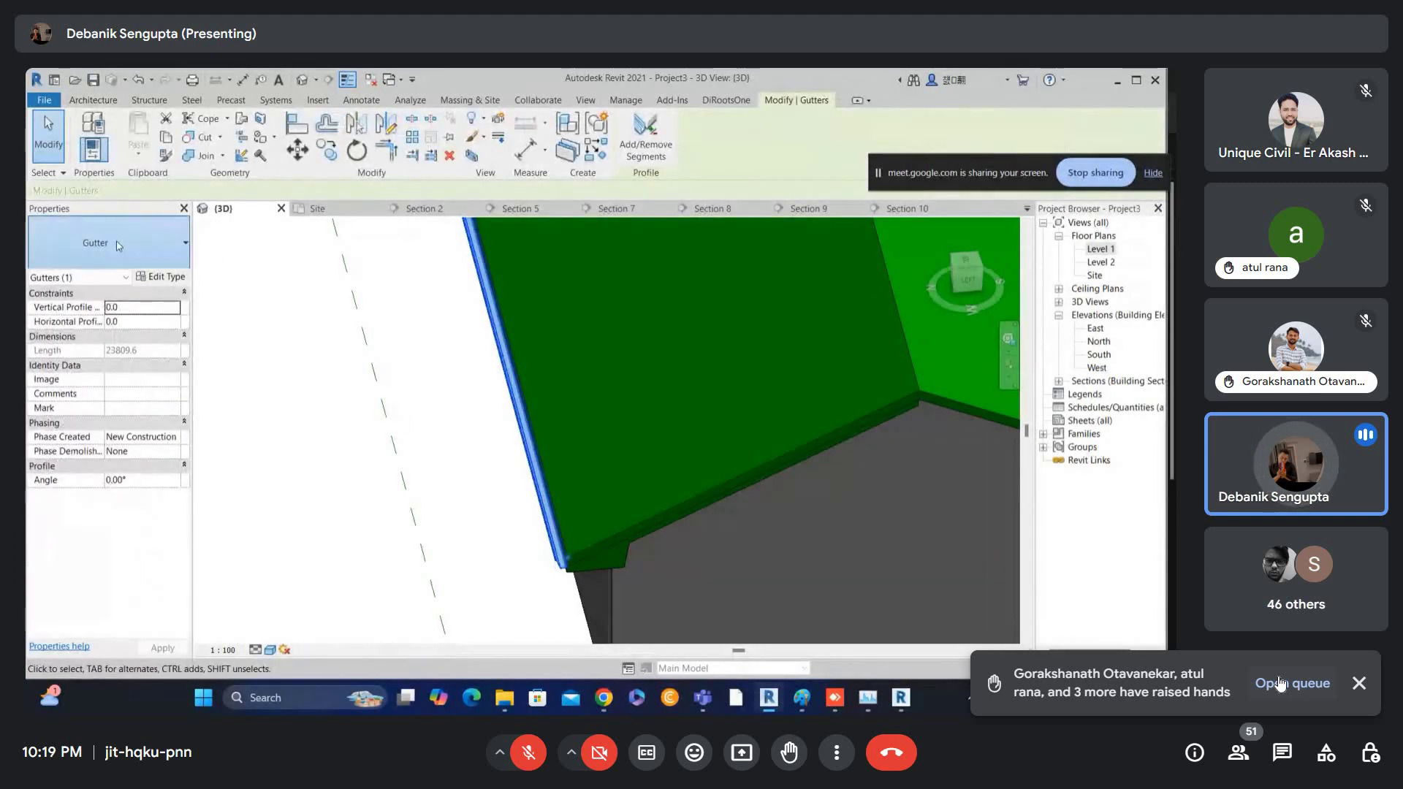
key("Escape")
scroll(545, 497, "down", 1)
key("Escape")
scroll(546, 497, "down", 6)
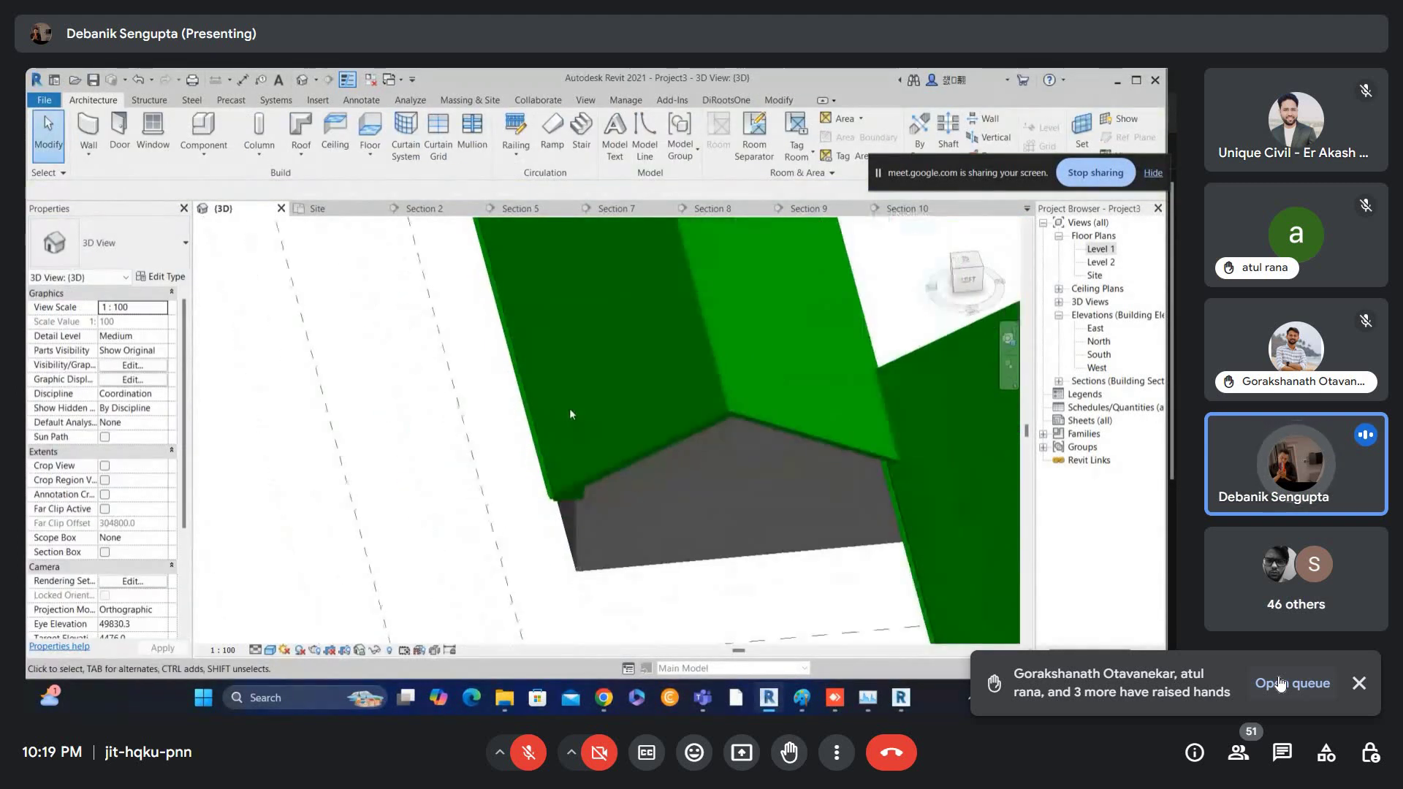
middle_click_drag(625, 489, 554, 497, "shift")
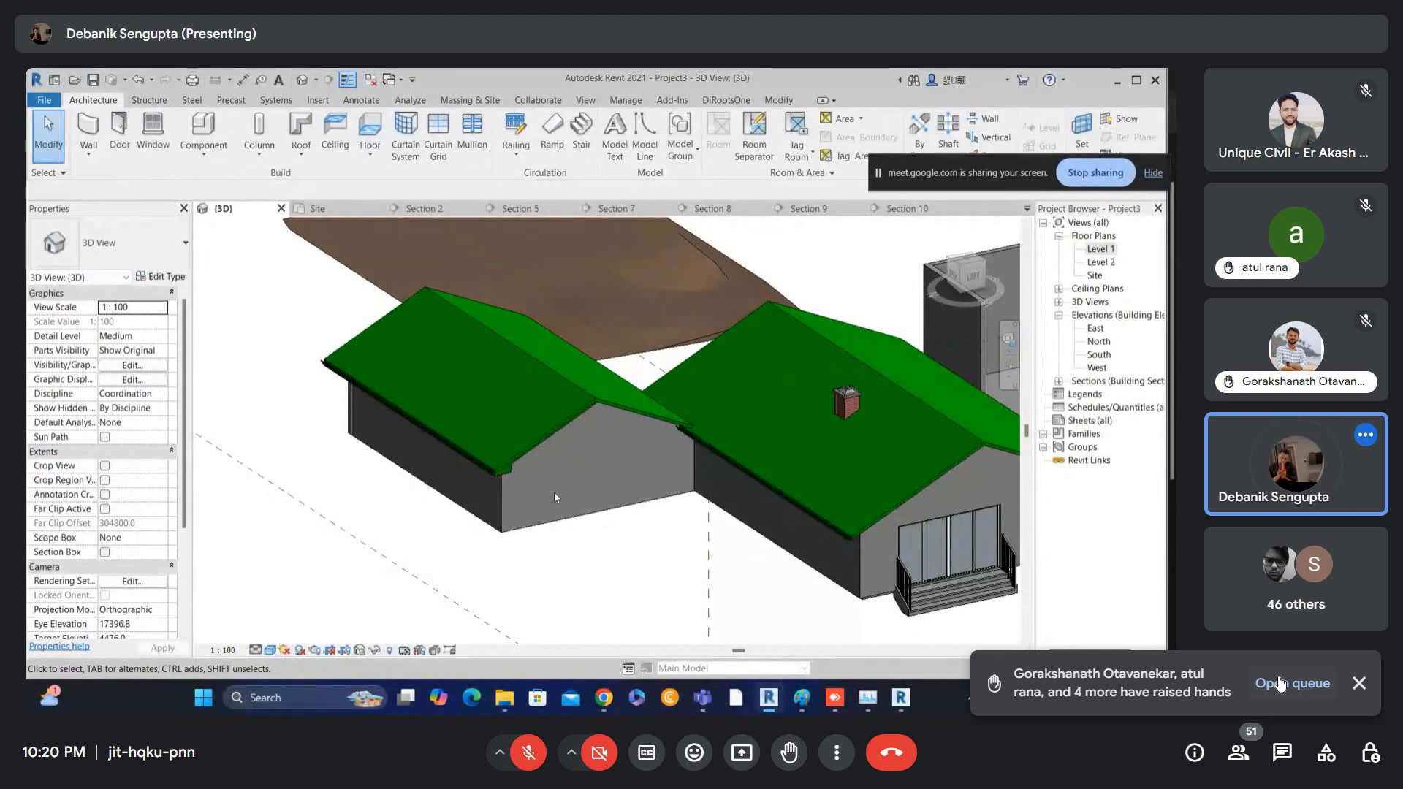
- Open the Level 1 plan and add an aligned dimension between the upper and lower walls of the room beside the steps
double_click(1096, 250)
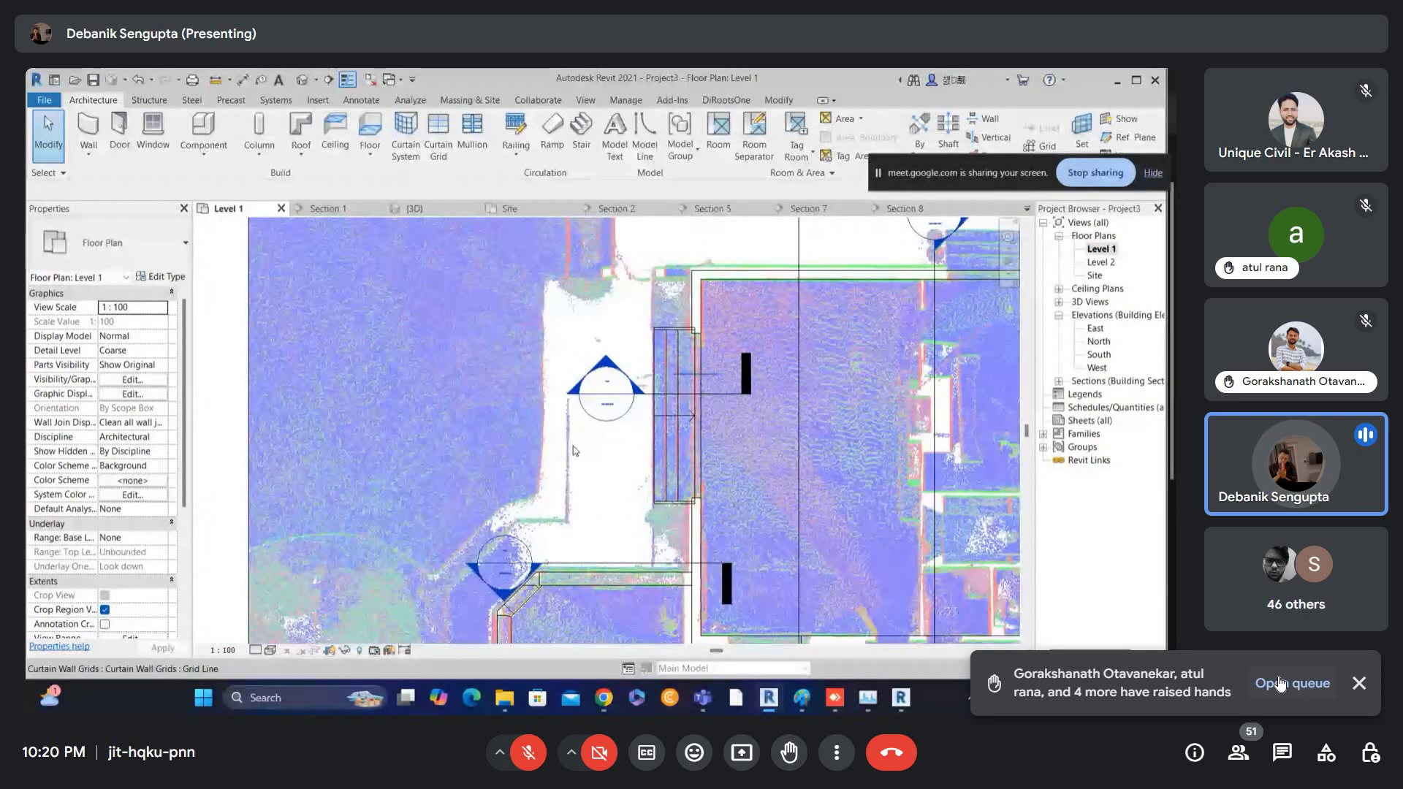
scroll(575, 452, "down", 6)
scroll(687, 478, "up", 1)
middle_click_drag(687, 482, 673, 426)
scroll(673, 407, "up", 2)
key("d")
key("i")
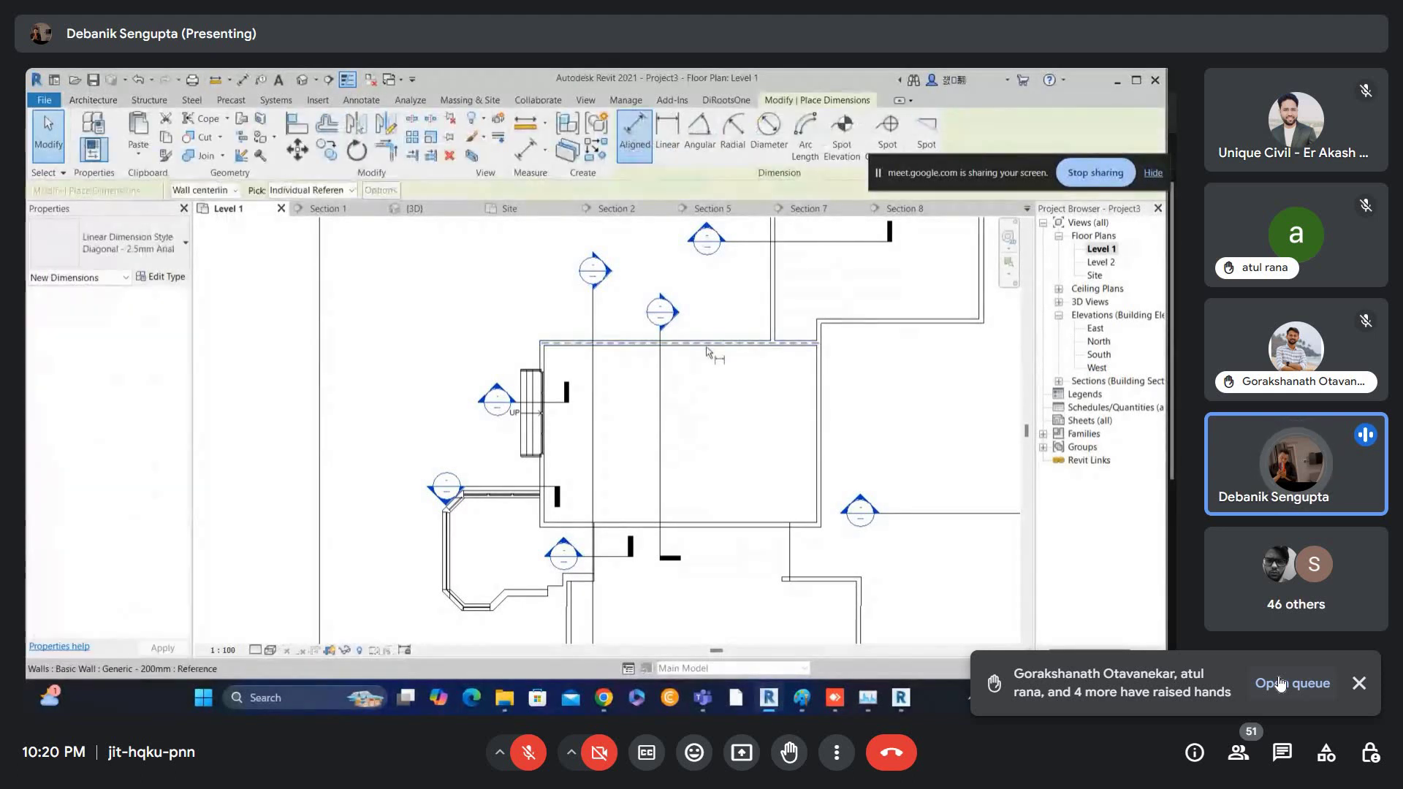
left_click(706, 347)
left_click(709, 527)
scroll(698, 474, "up", 2)
left_click(701, 432)
key("Escape")
key("Escape")
scroll(723, 314, "down", 1)
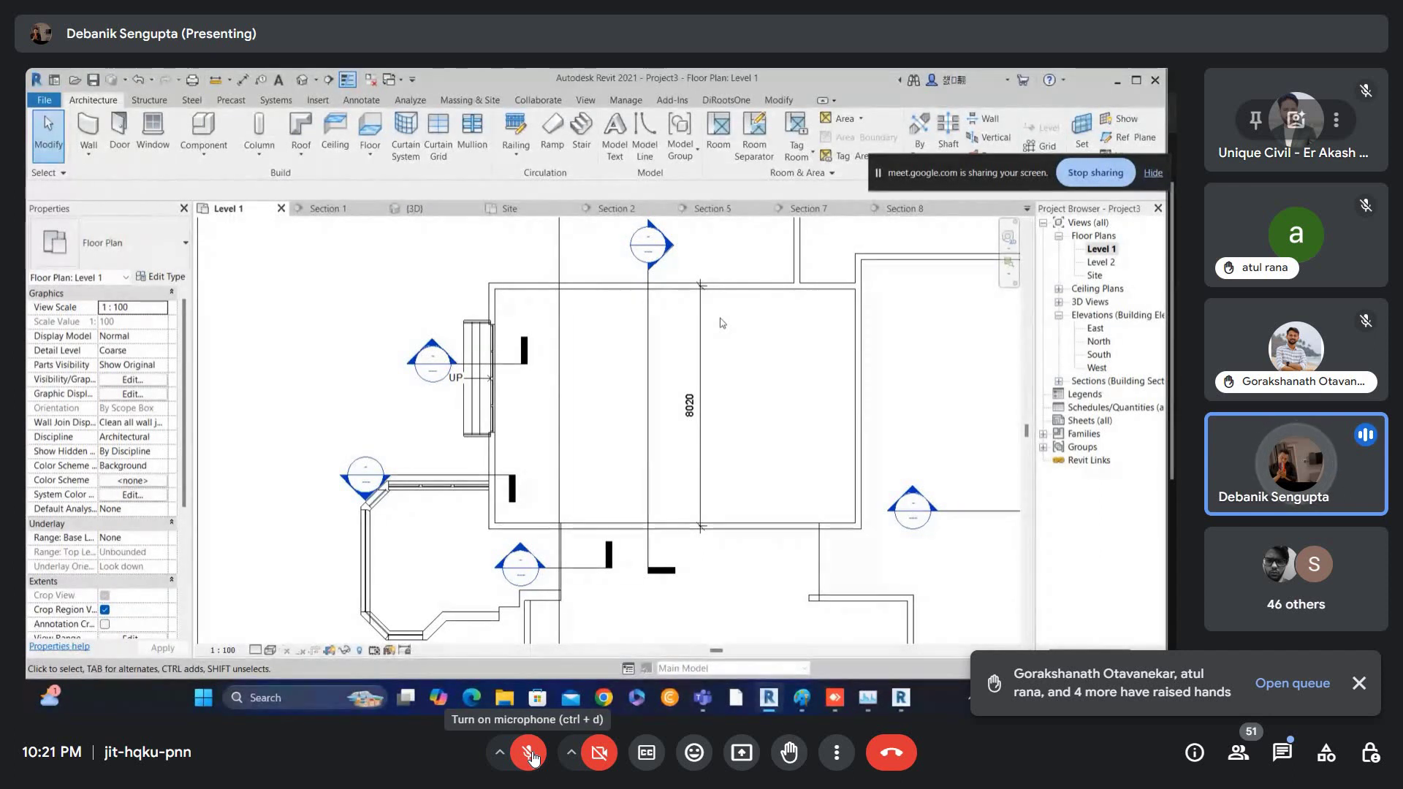
left_click(529, 753)
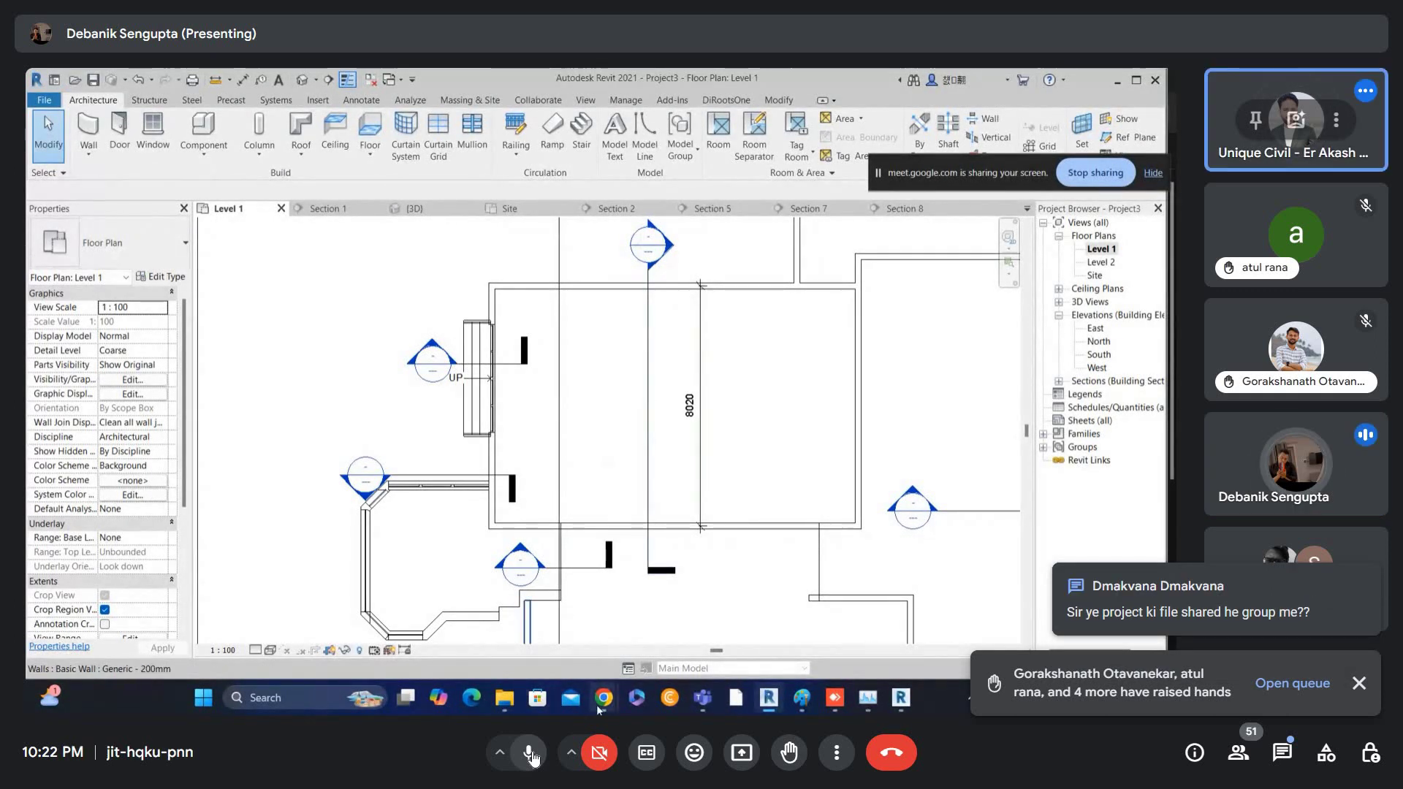
mouse_move(591, 689)
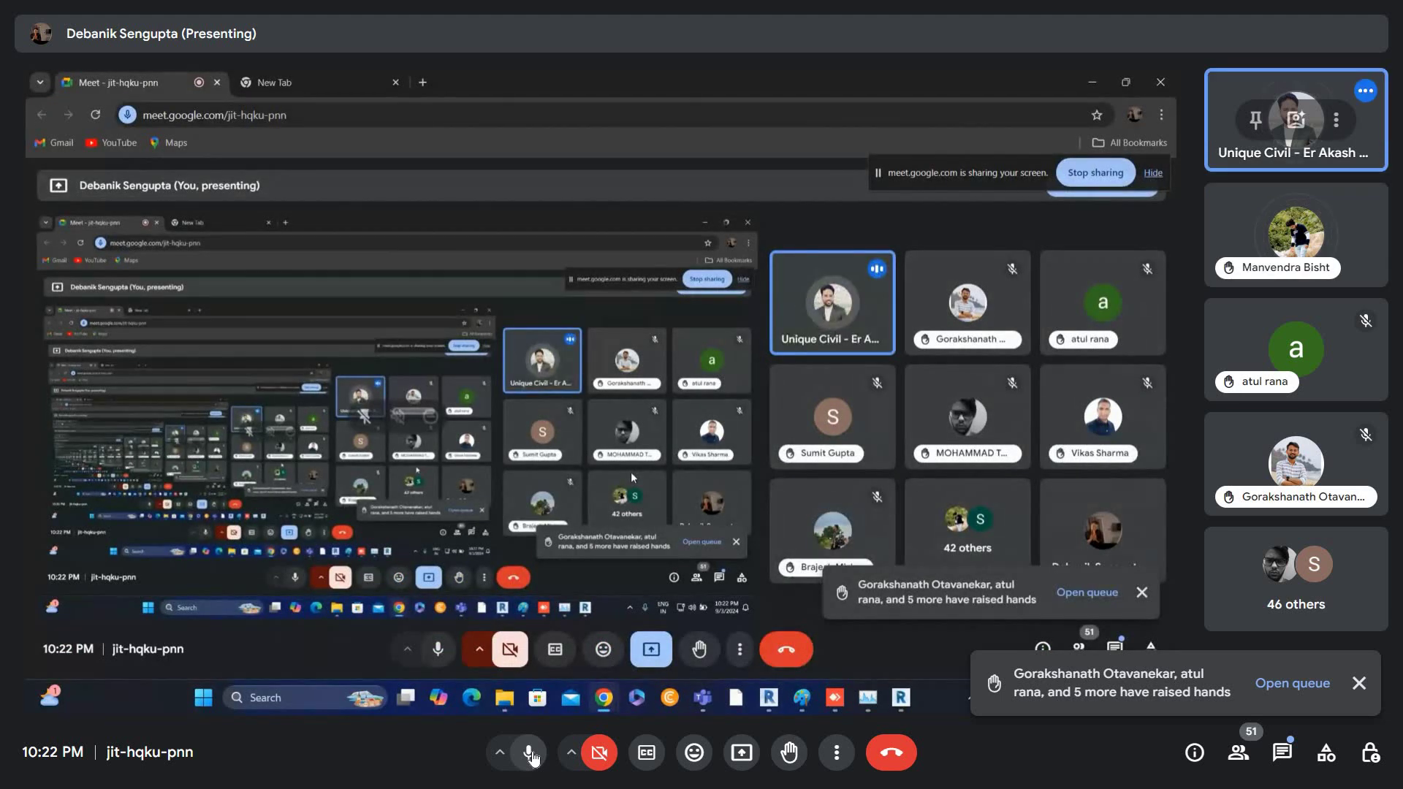
left_click(532, 755)
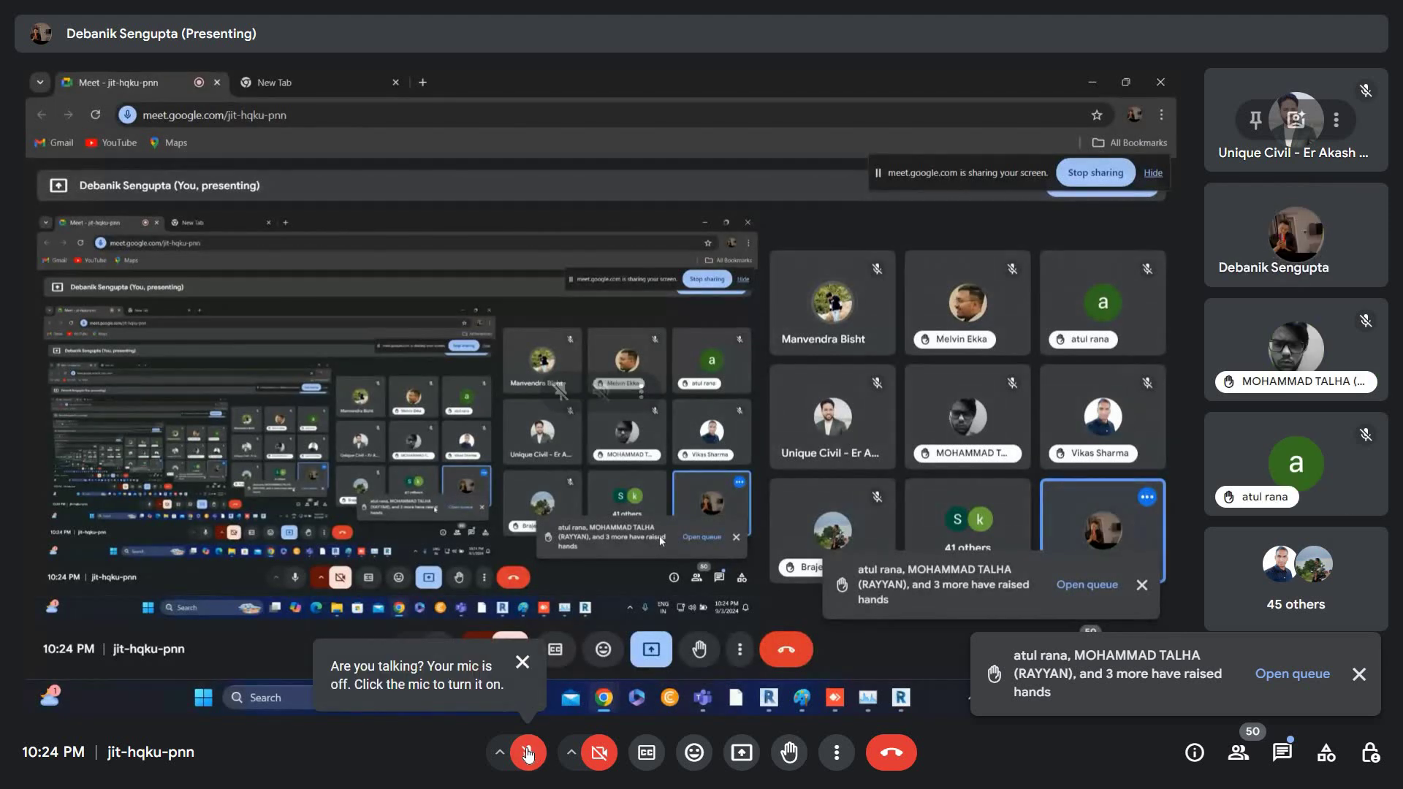
left_click(527, 754)
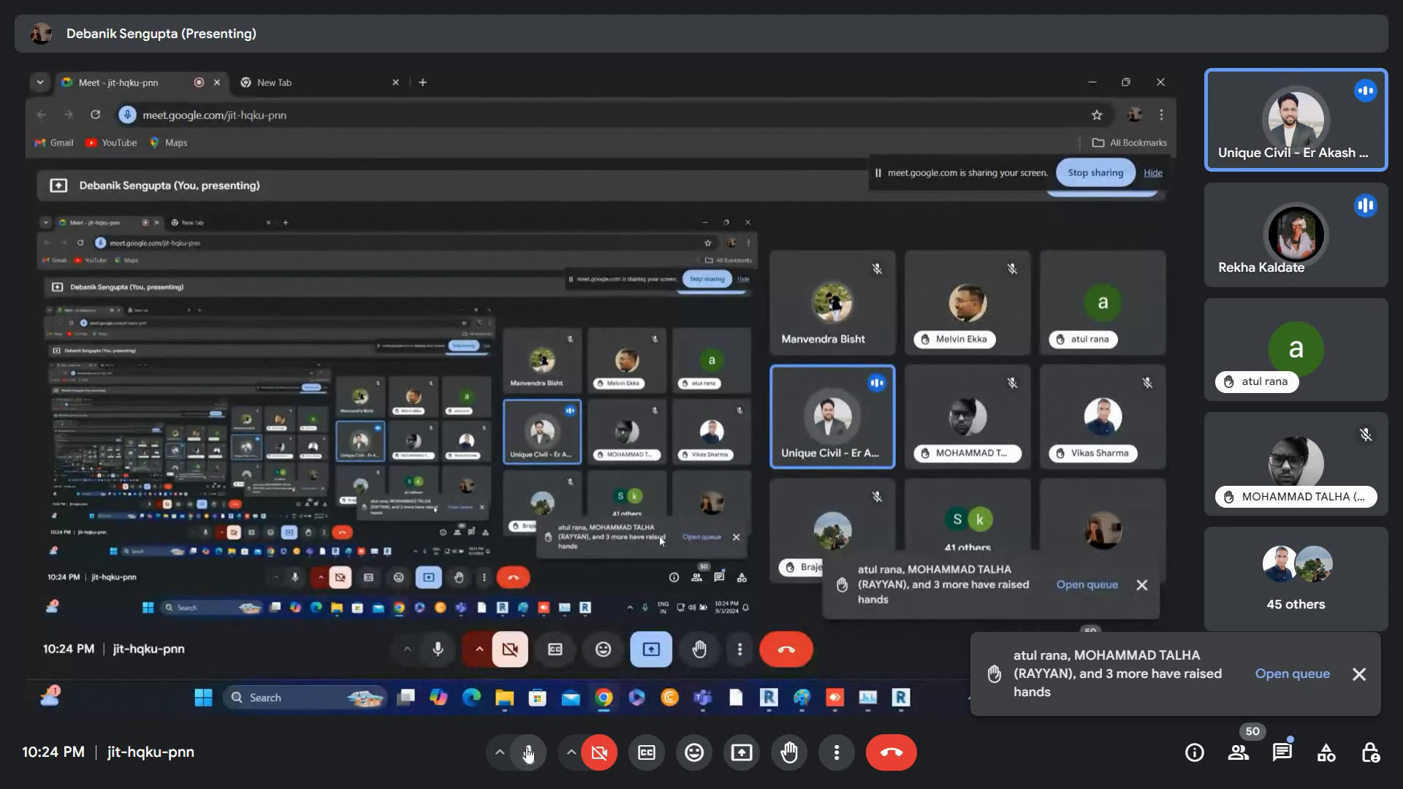
left_click(527, 754)
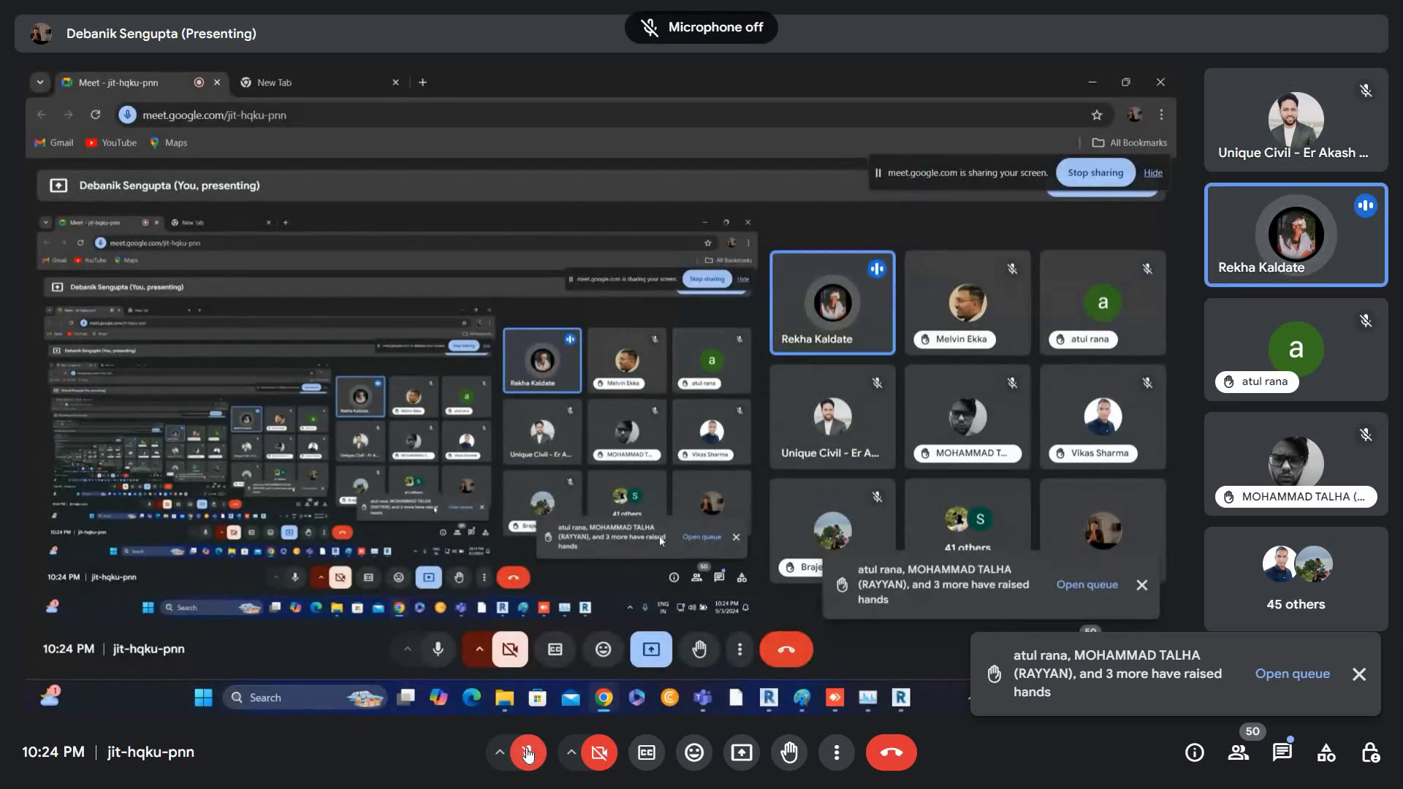
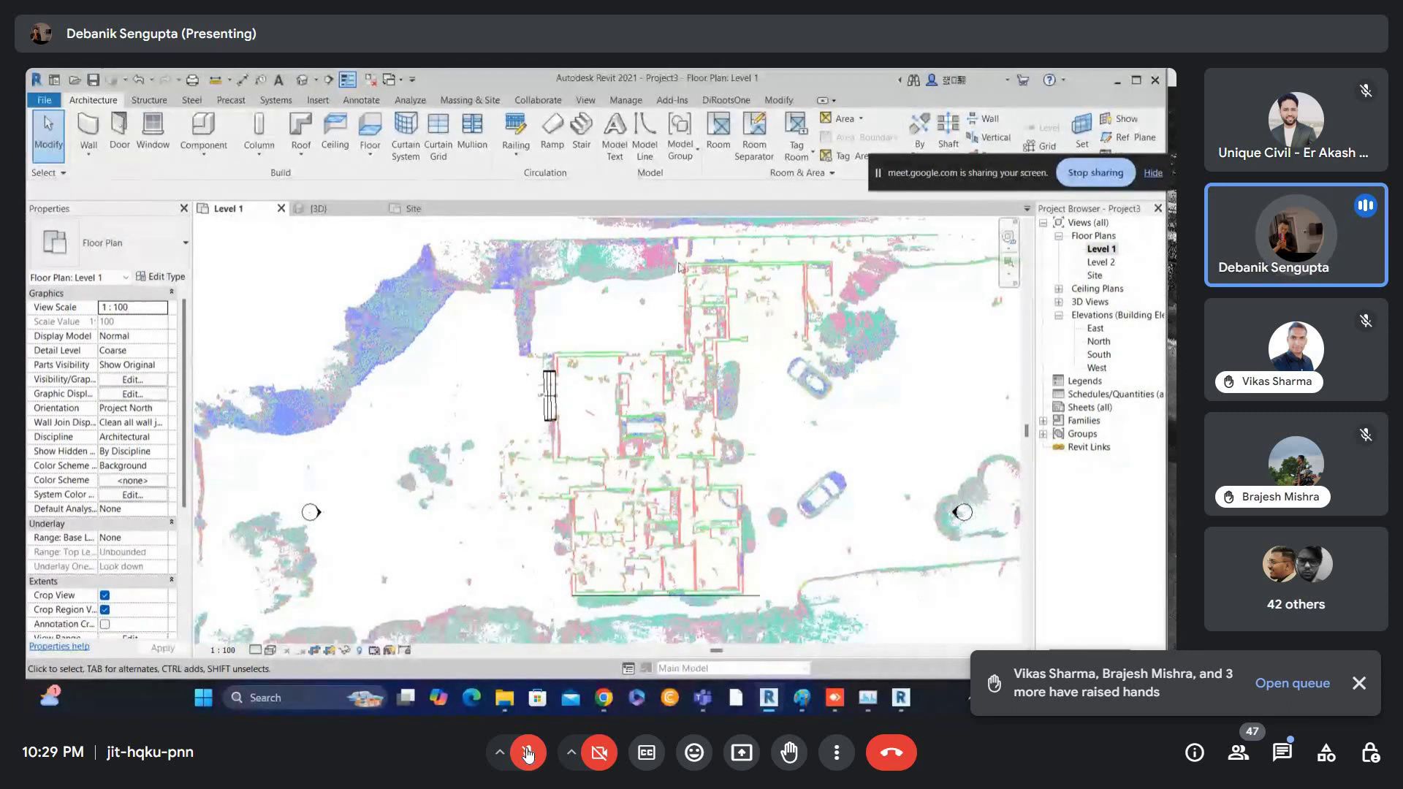
- Draw a detail line along the scanned house's bottom exterior wall and add an angular dimension between it and the horizontal line
scroll(714, 533, "up", 5)
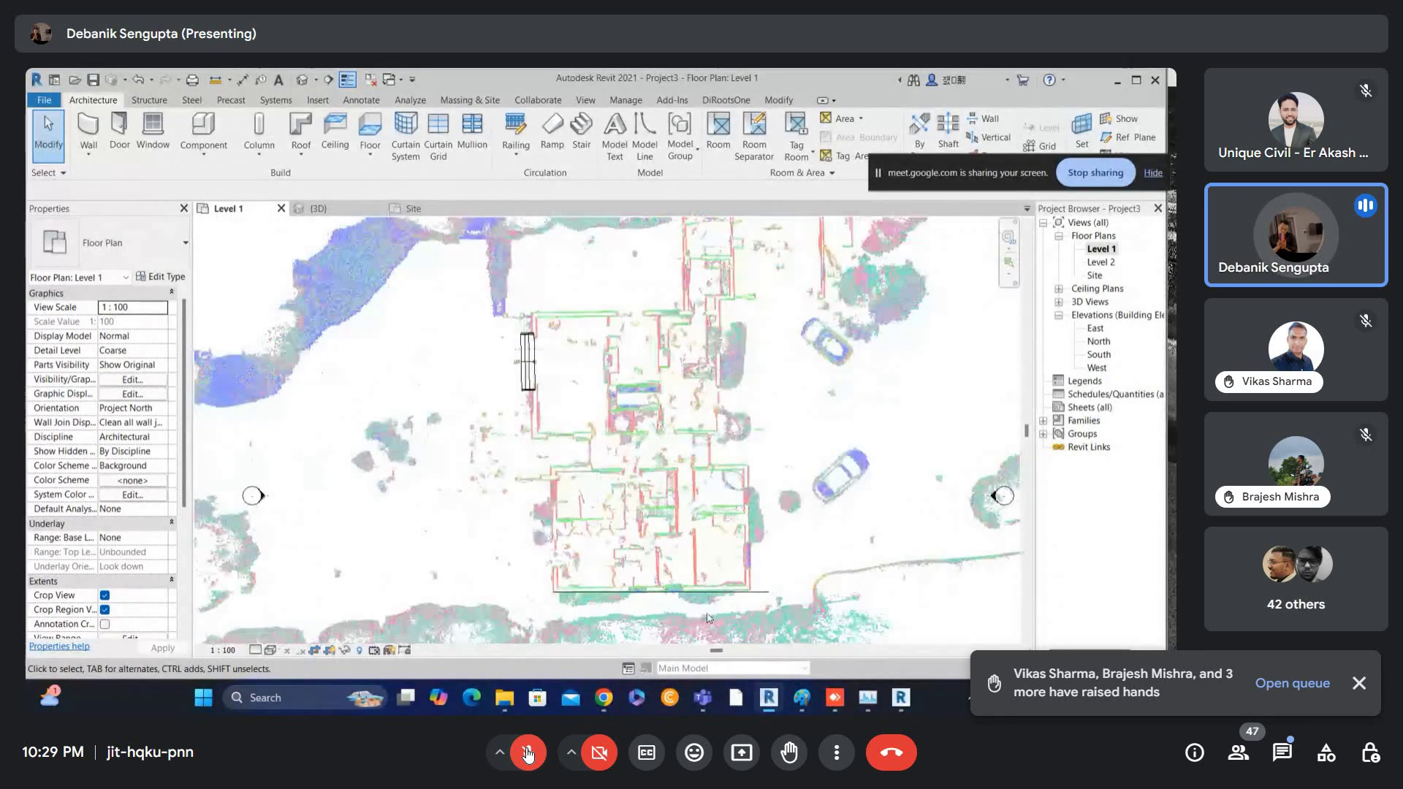
middle_click_drag(730, 583, 748, 507)
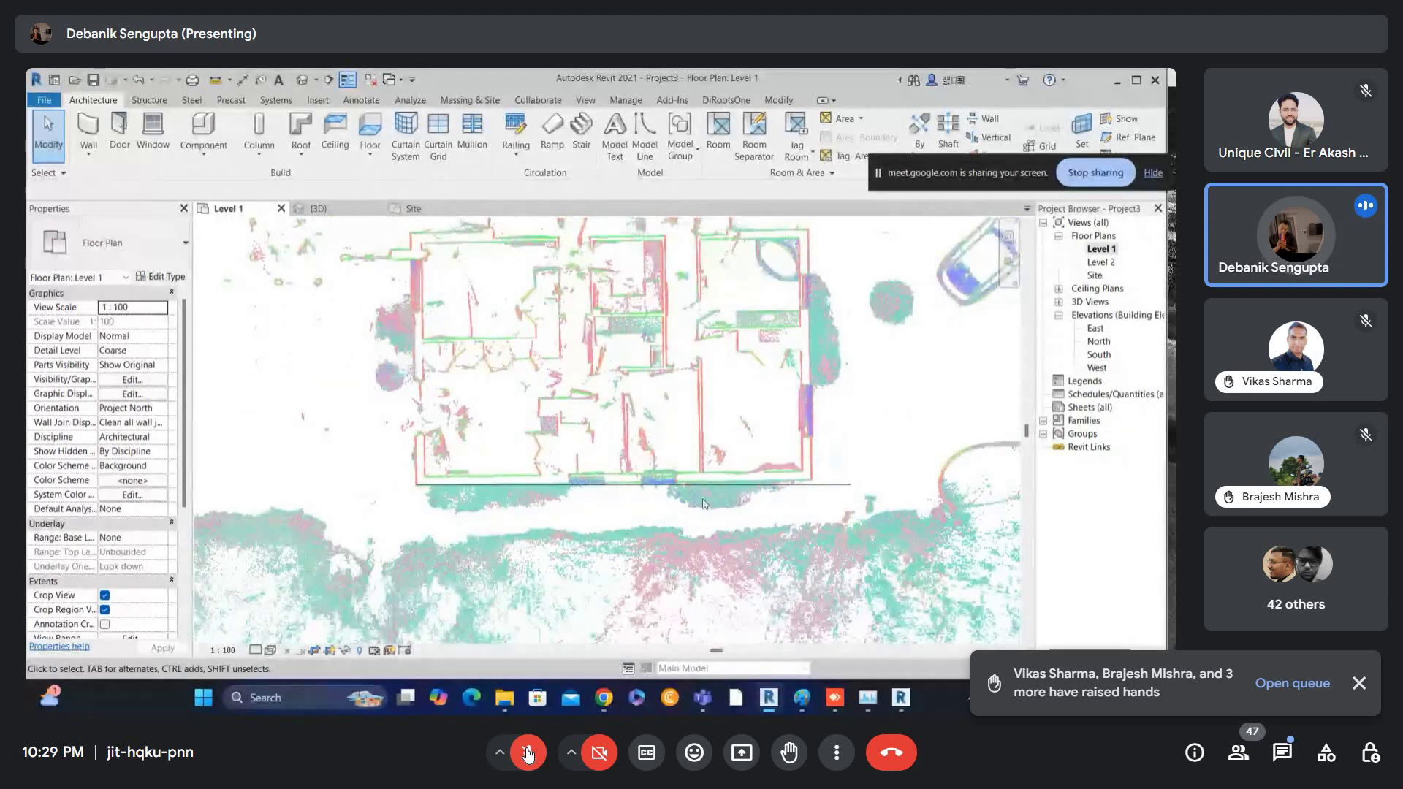
scroll(817, 485, "up", 2)
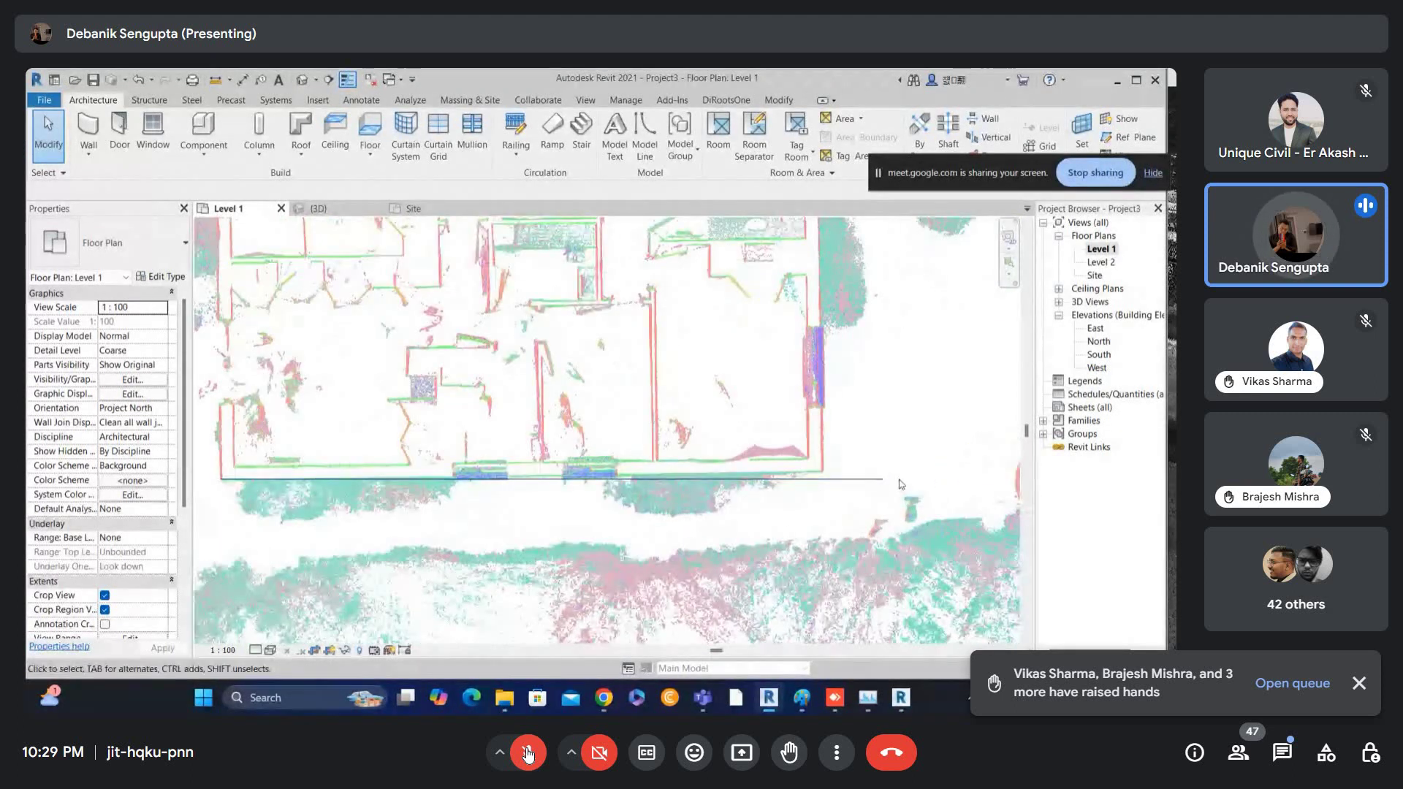
key("d")
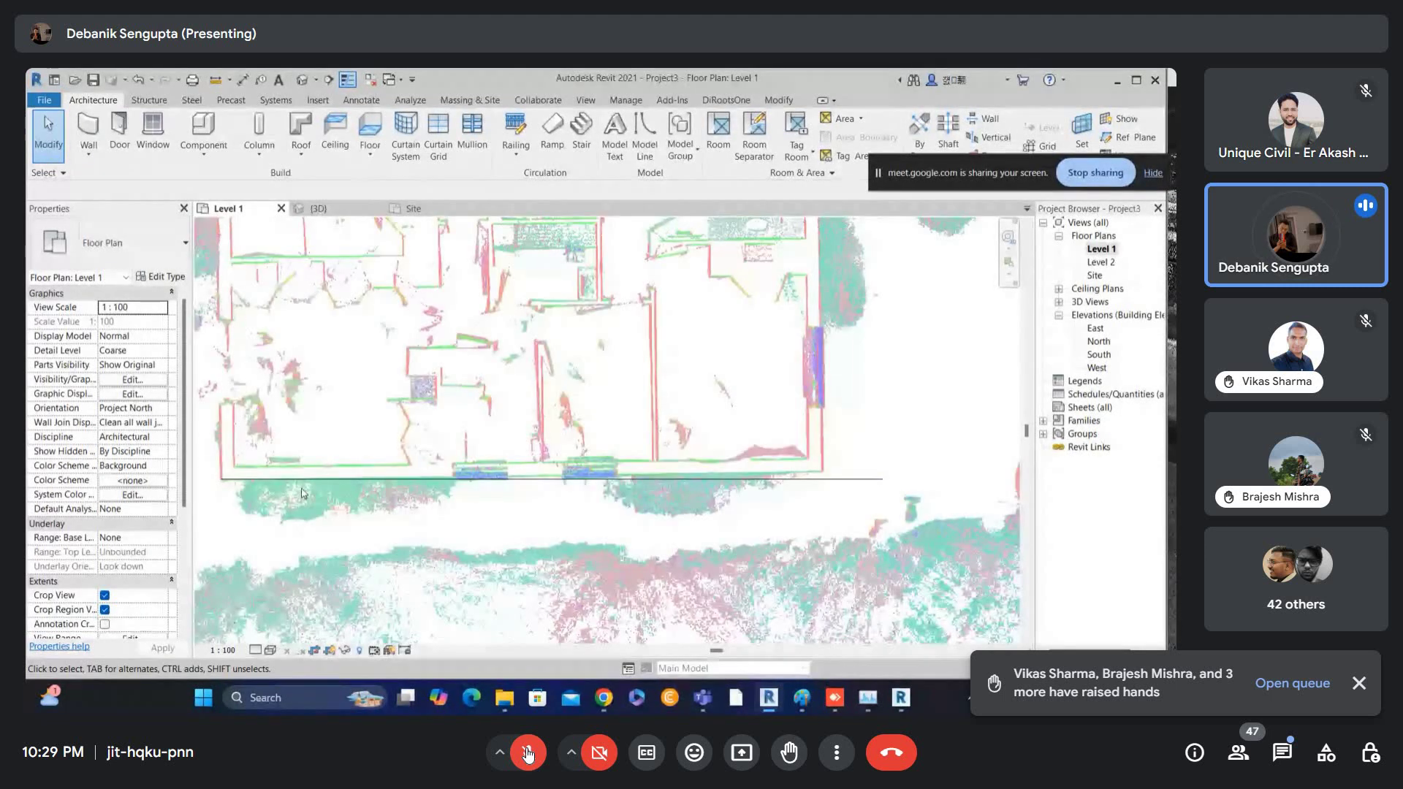
key("l")
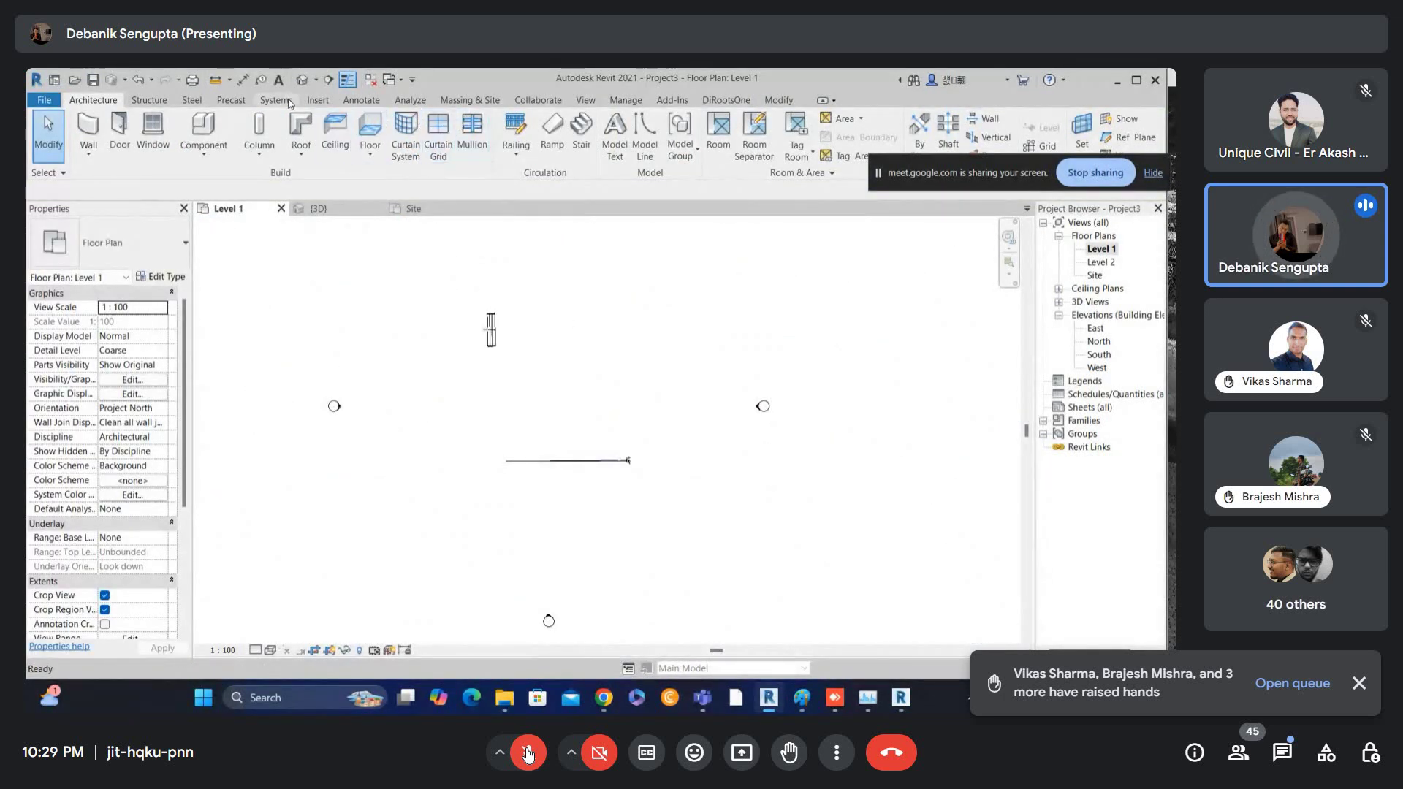
- Draw a scope box around the lower part of the scanned house and extend its upper edge to take in more of the building
left_click(585, 100)
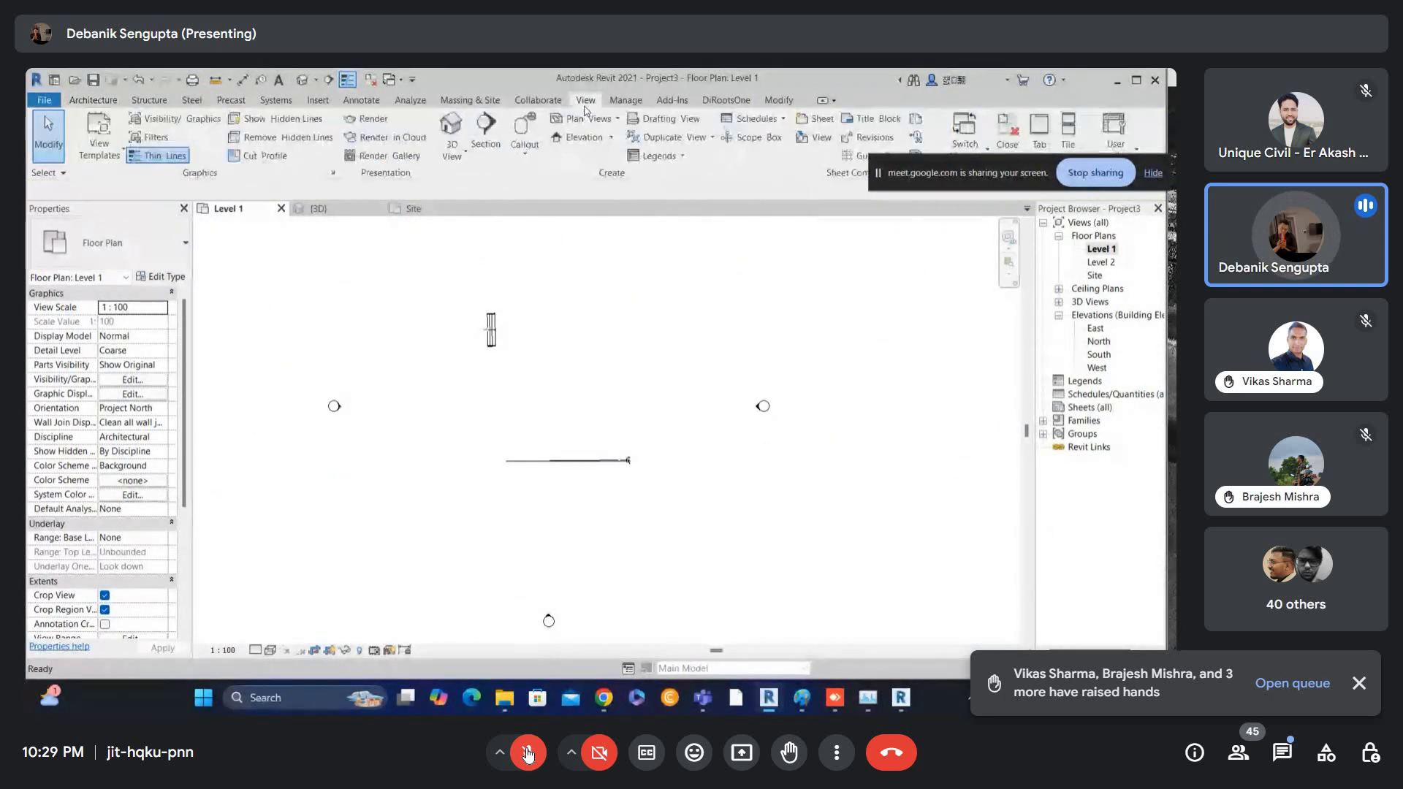
left_click_drag(911, 164, 968, 275)
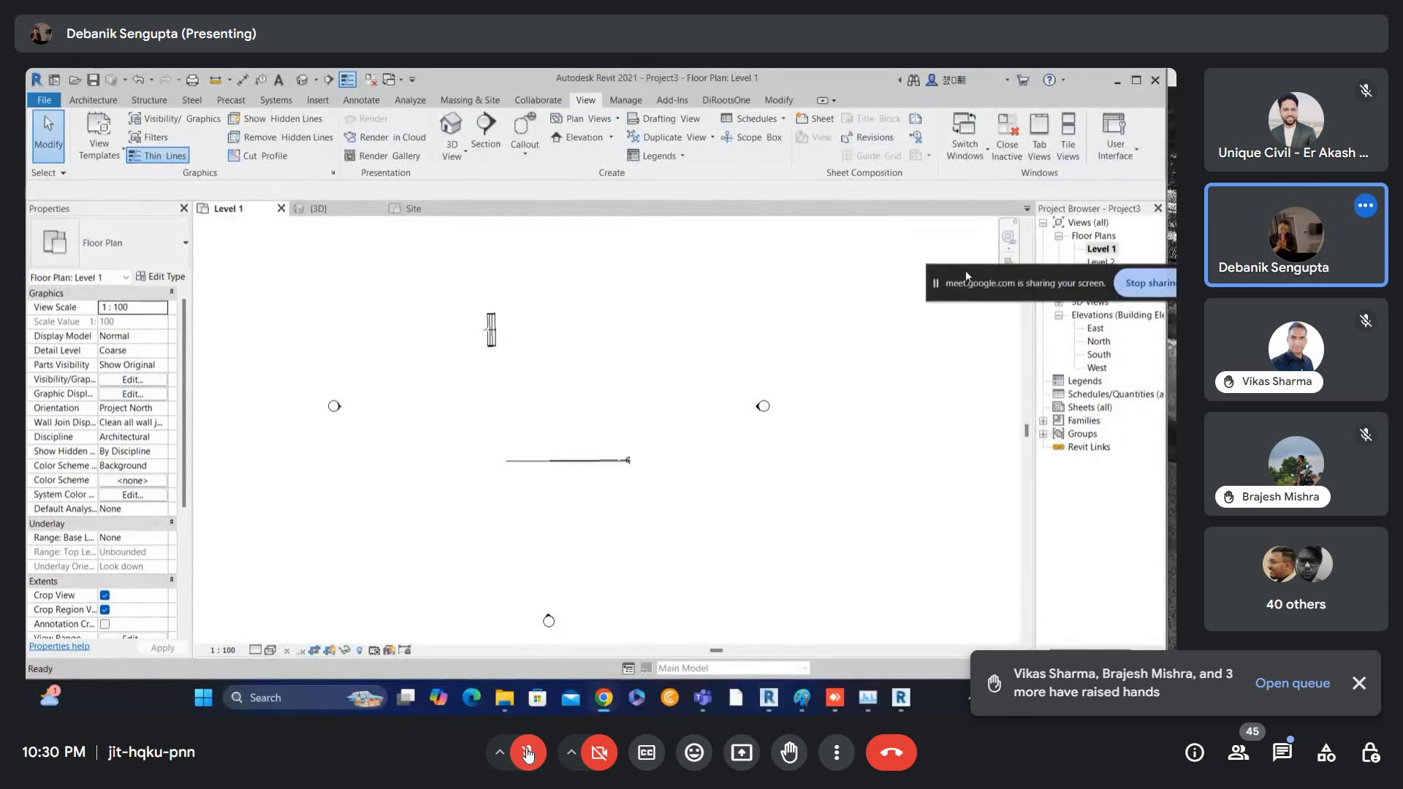
left_click(752, 137)
left_click(464, 351)
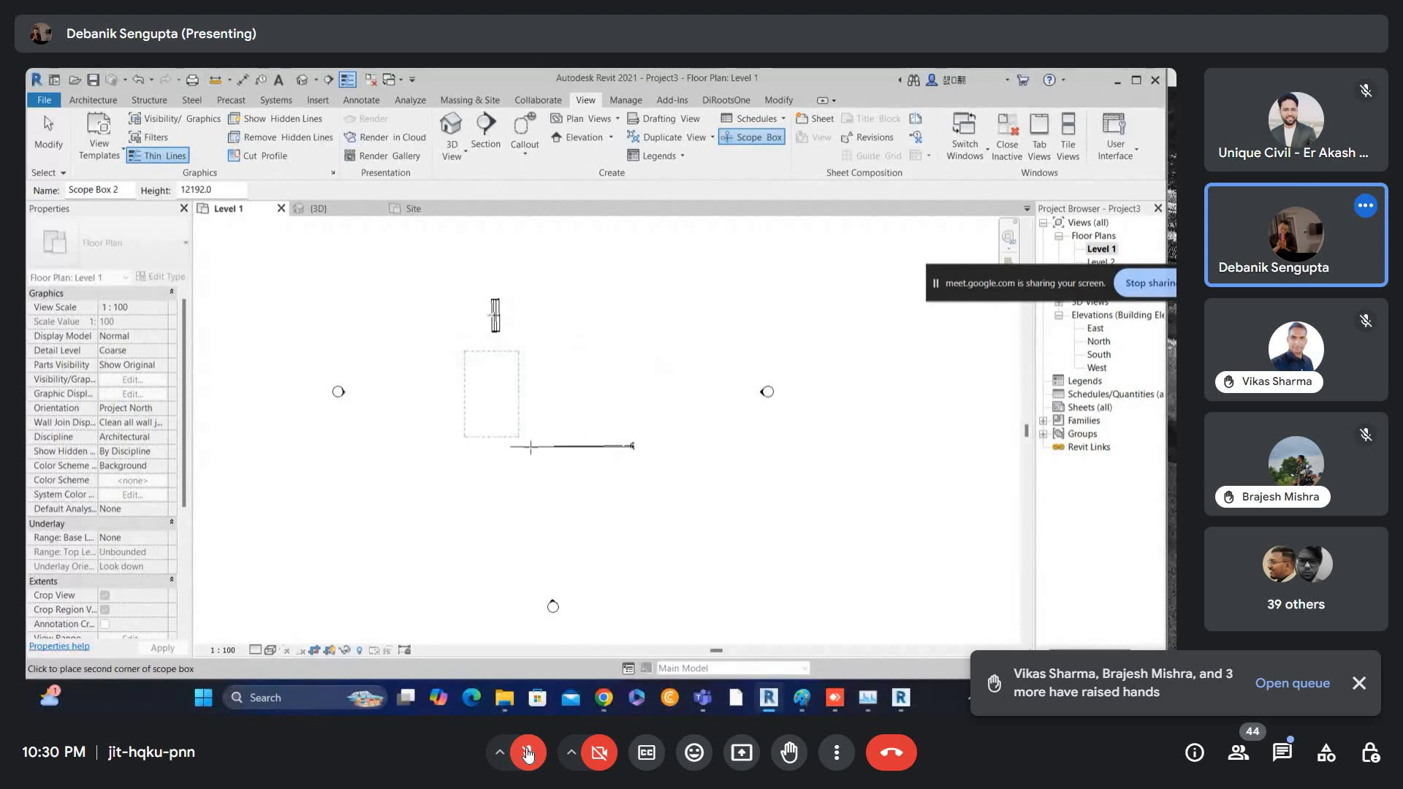
left_click(692, 564)
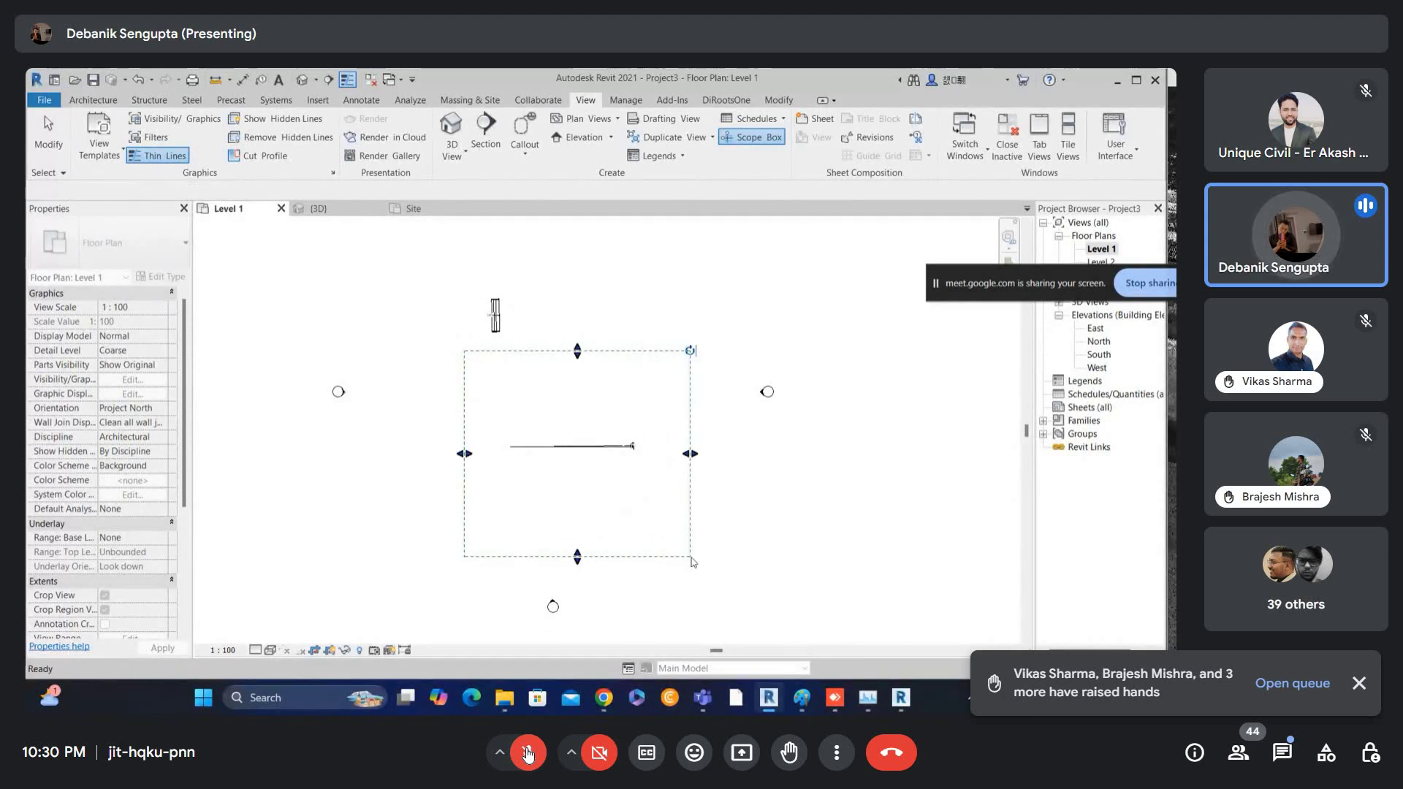
scroll(687, 548, "up", 1)
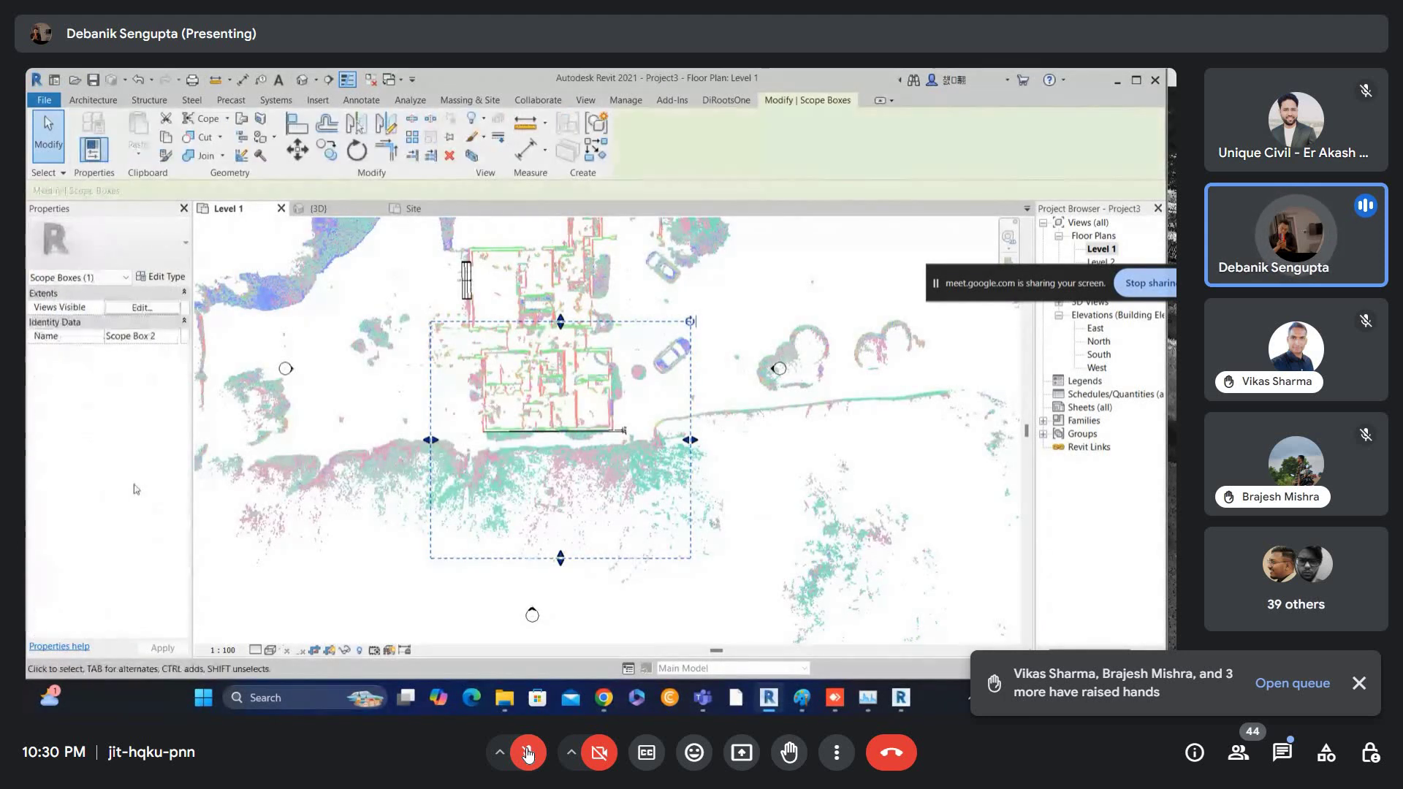
left_click_drag(562, 318, 564, 232)
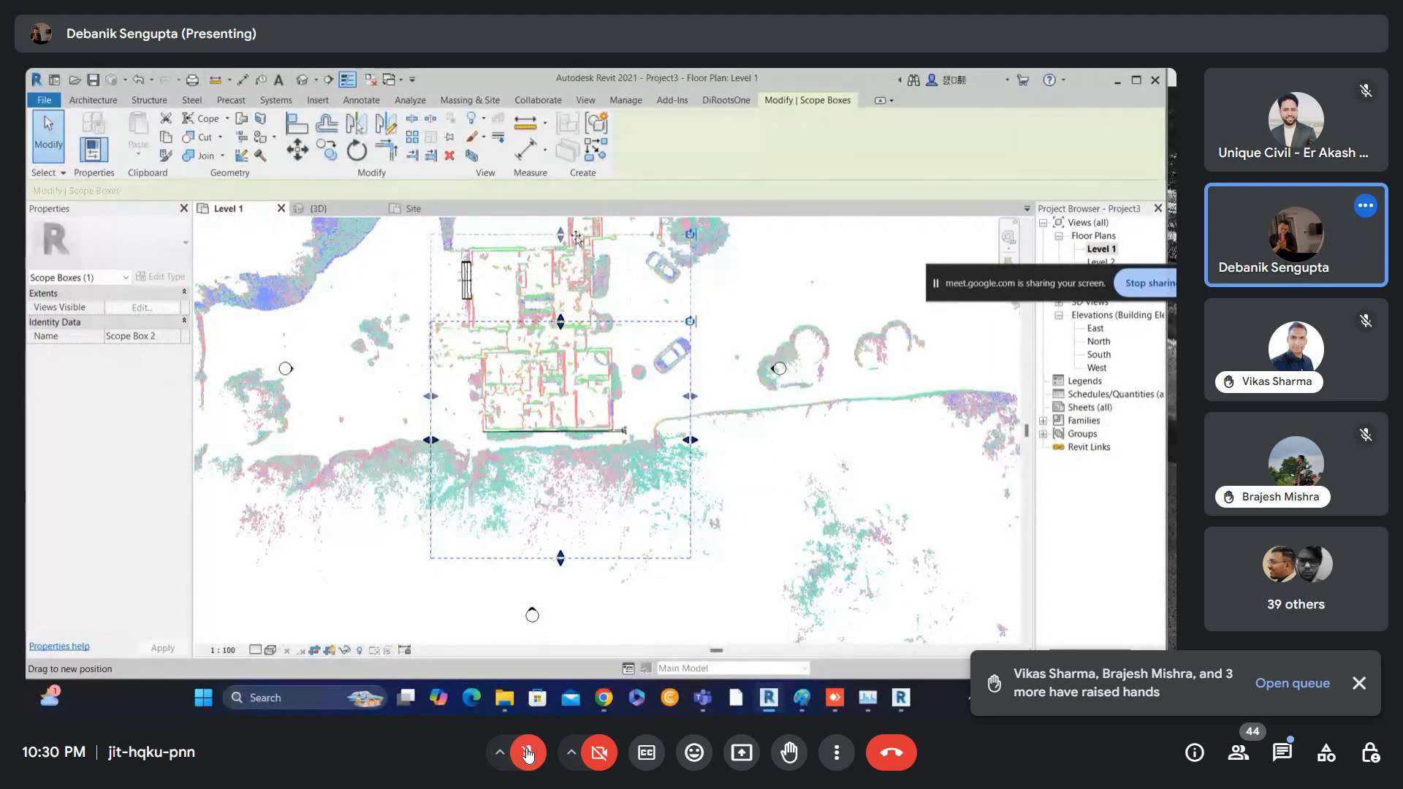
- Examine the angular dimension between the two detail lines at the right end of the bottom exterior wall
scroll(599, 371, "up", 3)
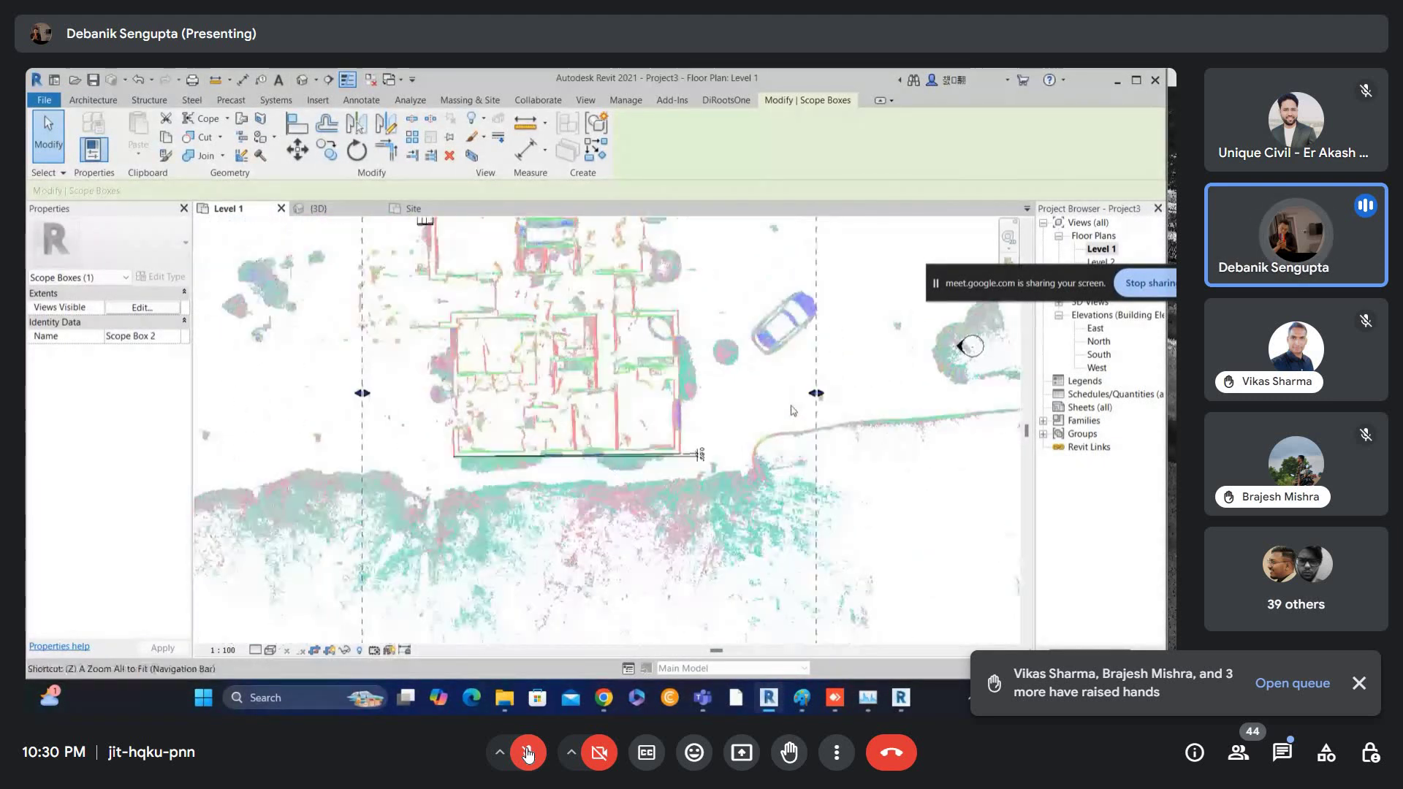
scroll(756, 407, "down", 2)
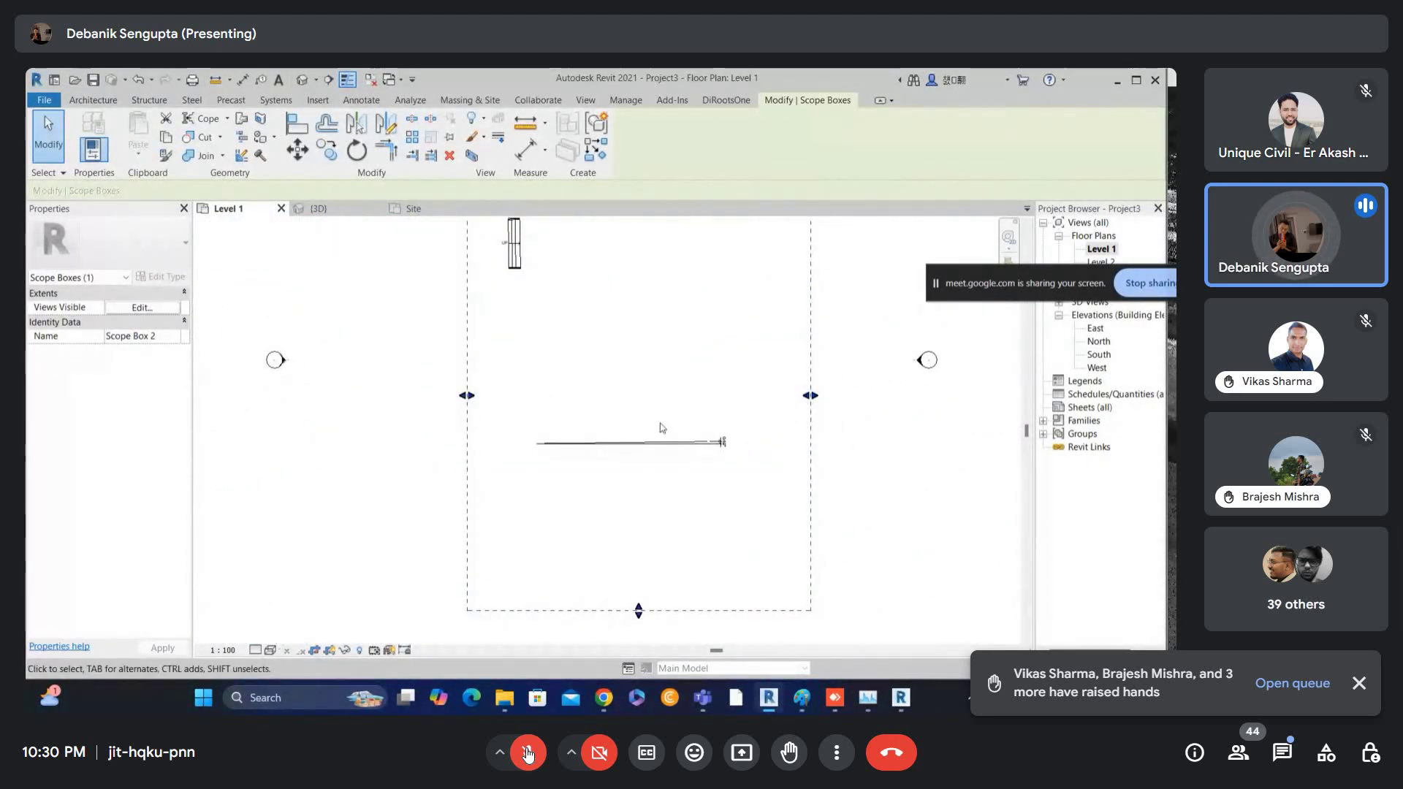
scroll(661, 429, "up", 1)
scroll(511, 431, "down", 1)
scroll(658, 433, "up", 4)
scroll(651, 435, "up", 4)
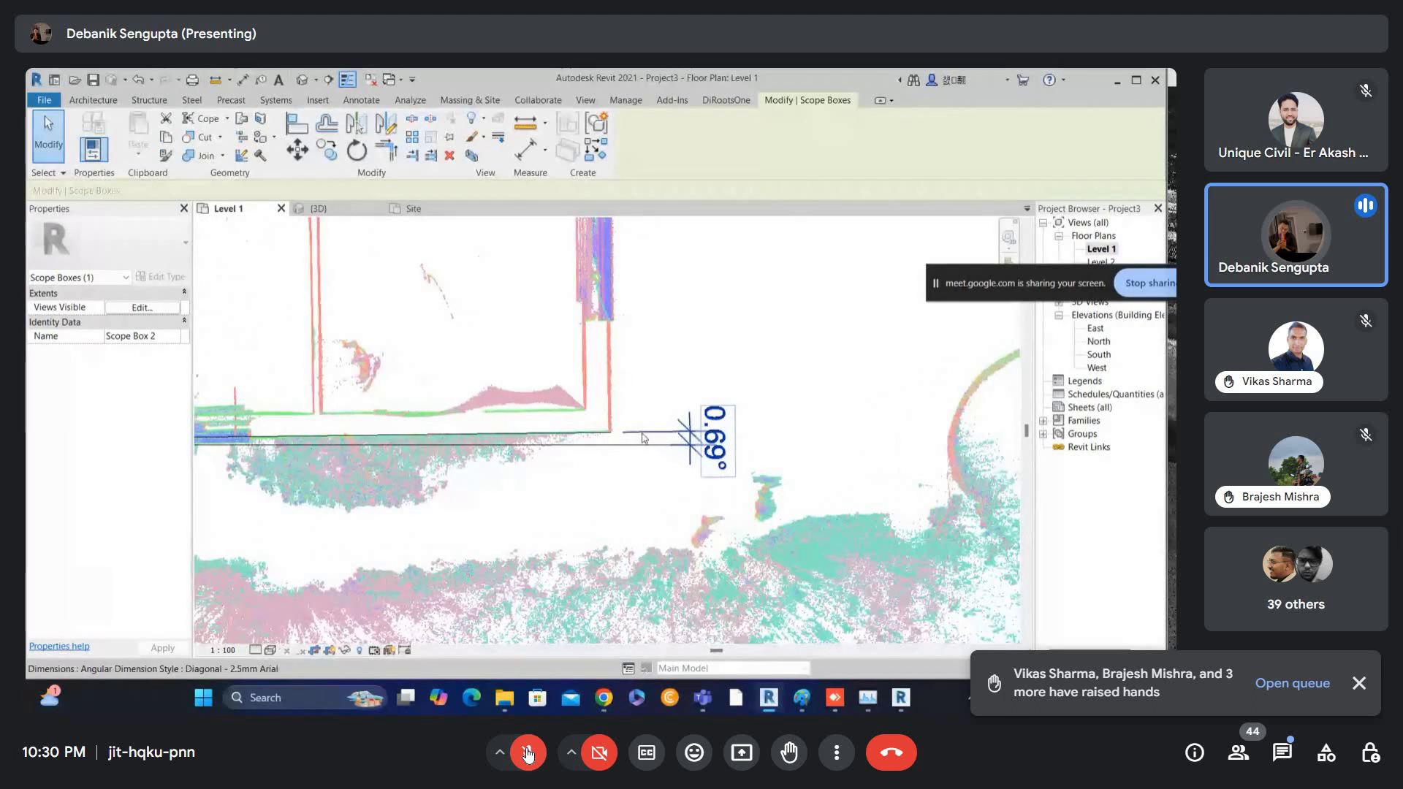
scroll(647, 437, "down", 2)
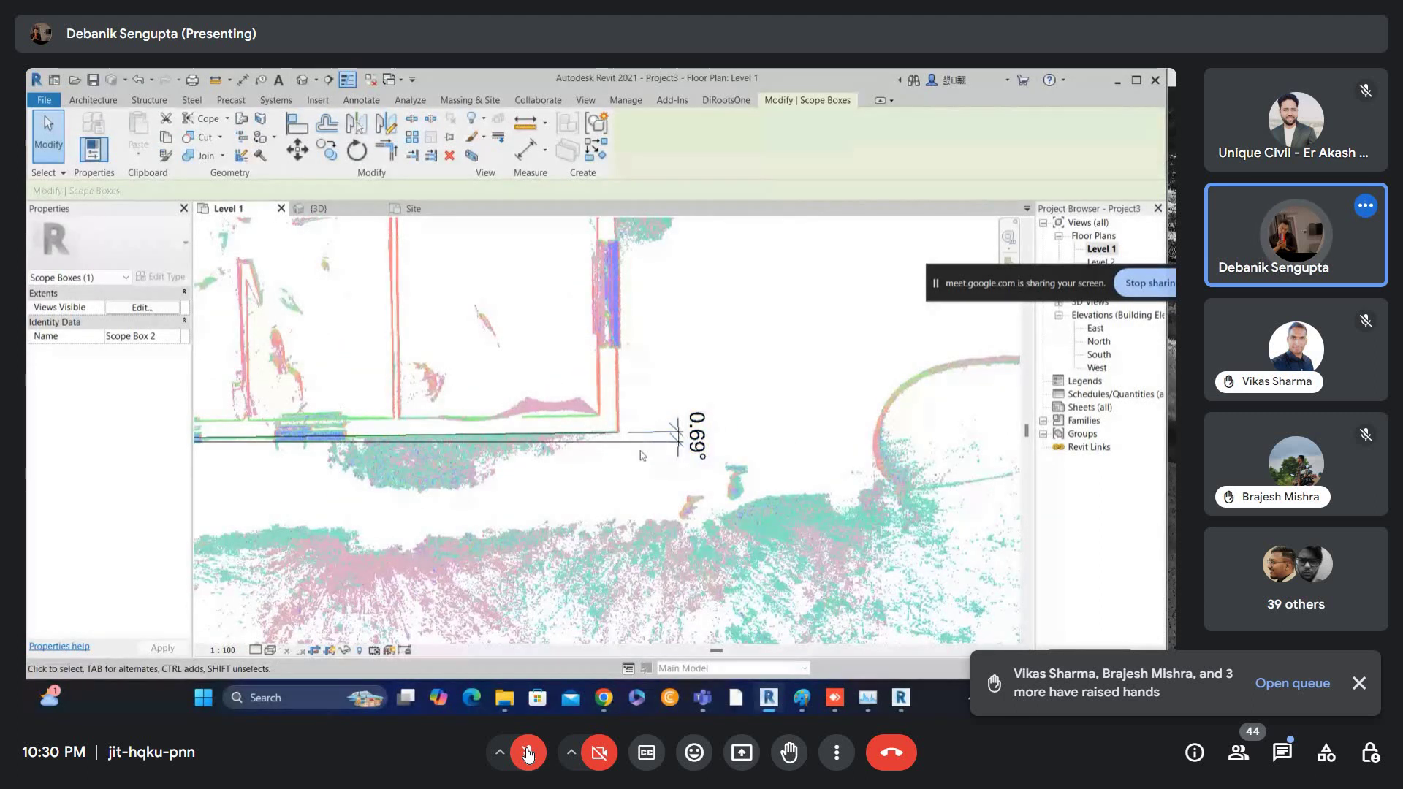
scroll(641, 424, "down", 3)
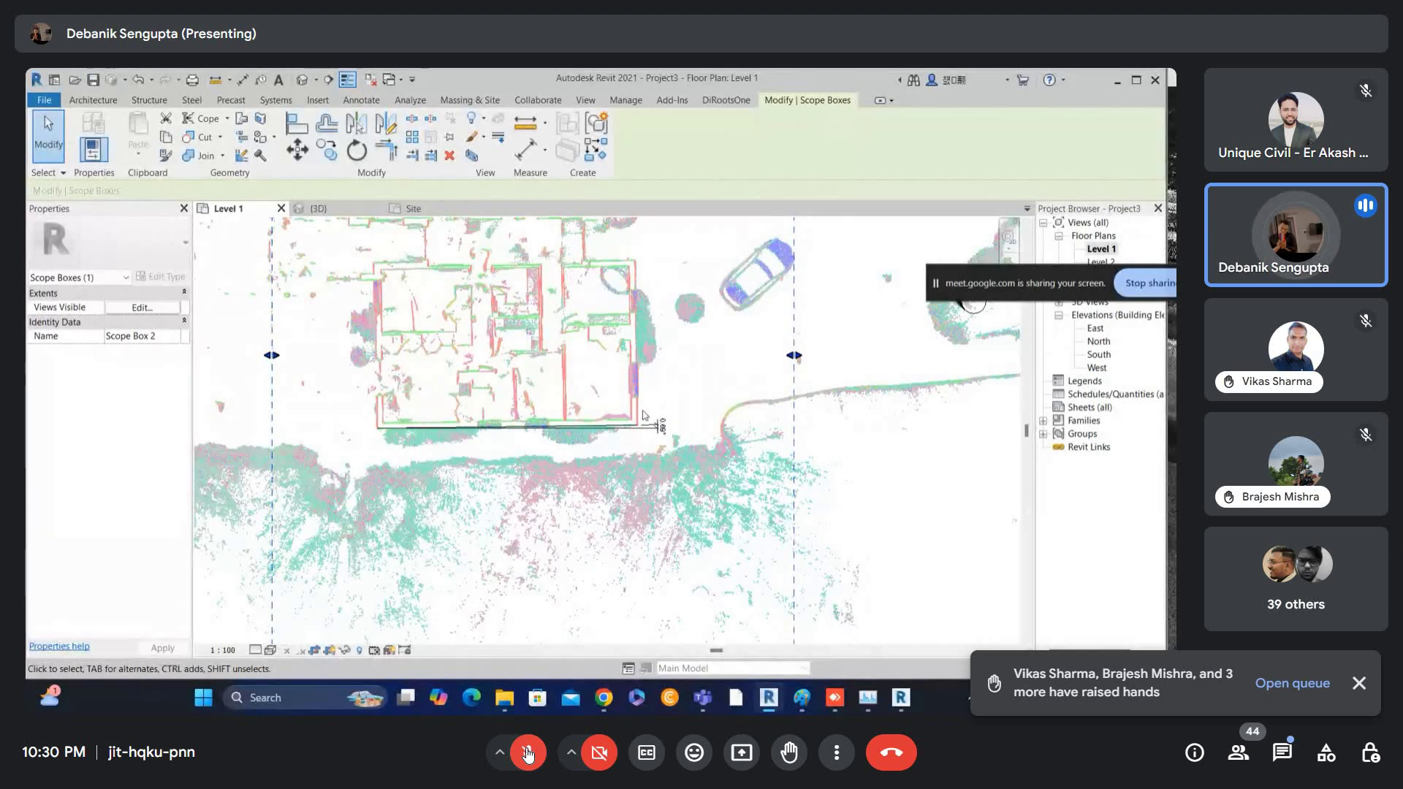
scroll(646, 408, "up", 5)
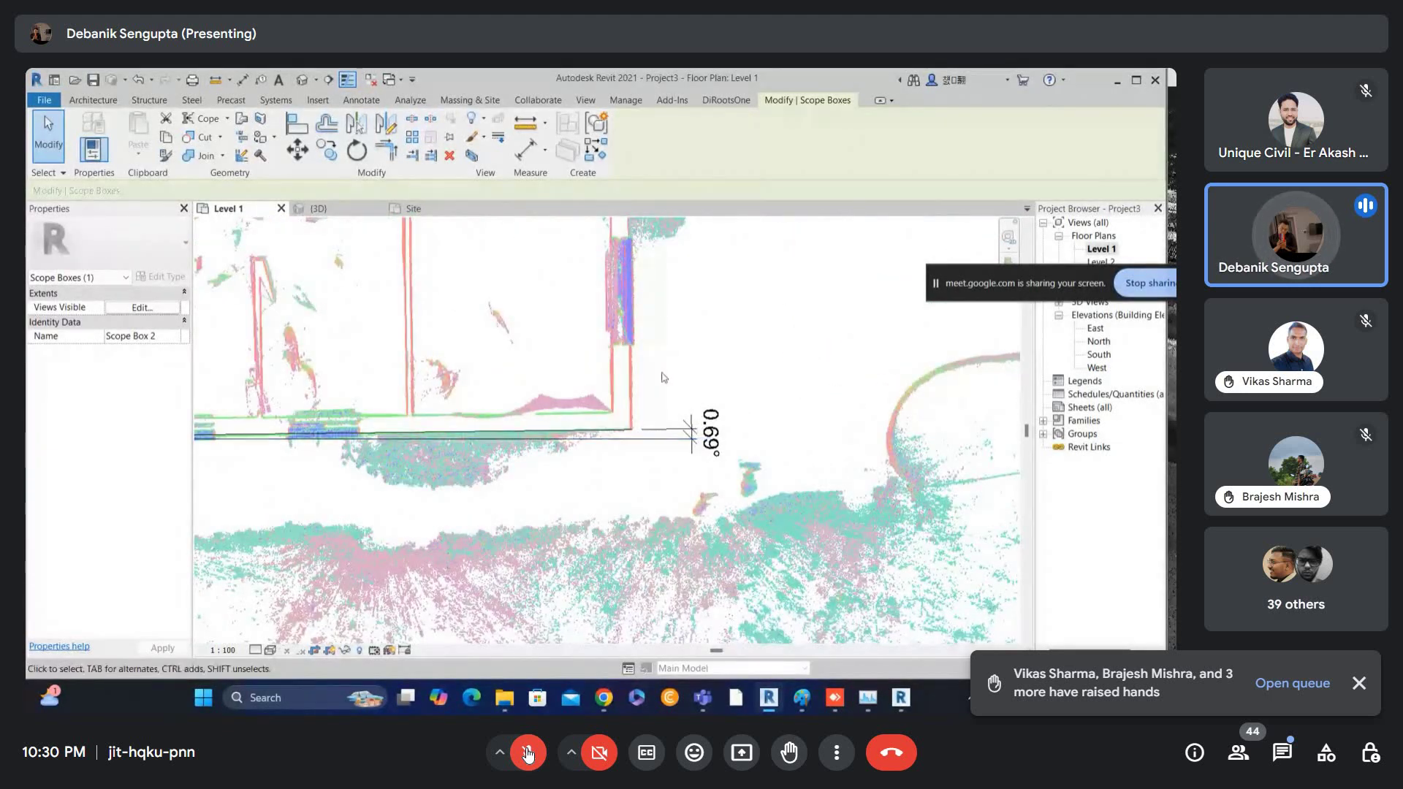
scroll(661, 388, "down", 2)
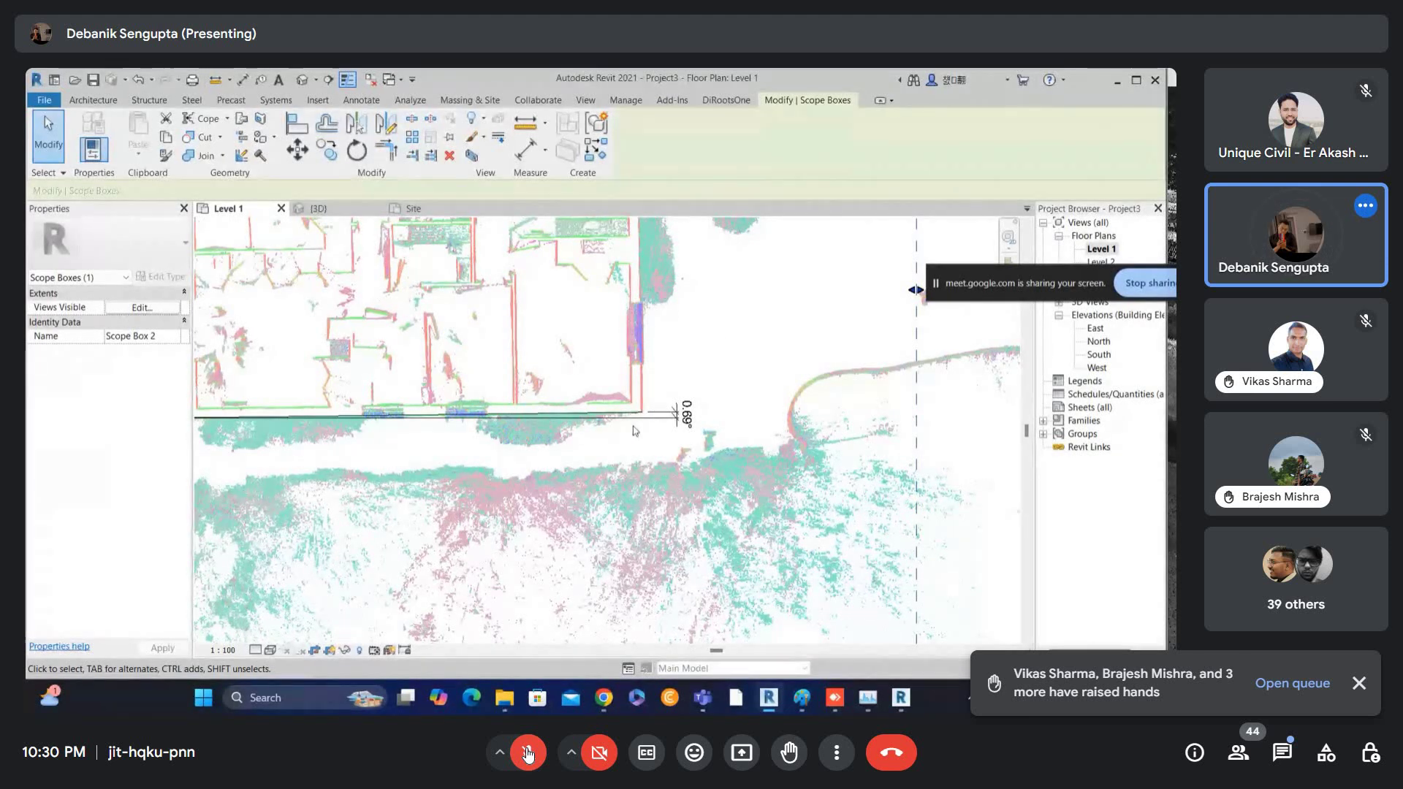
scroll(656, 434, "up", 3)
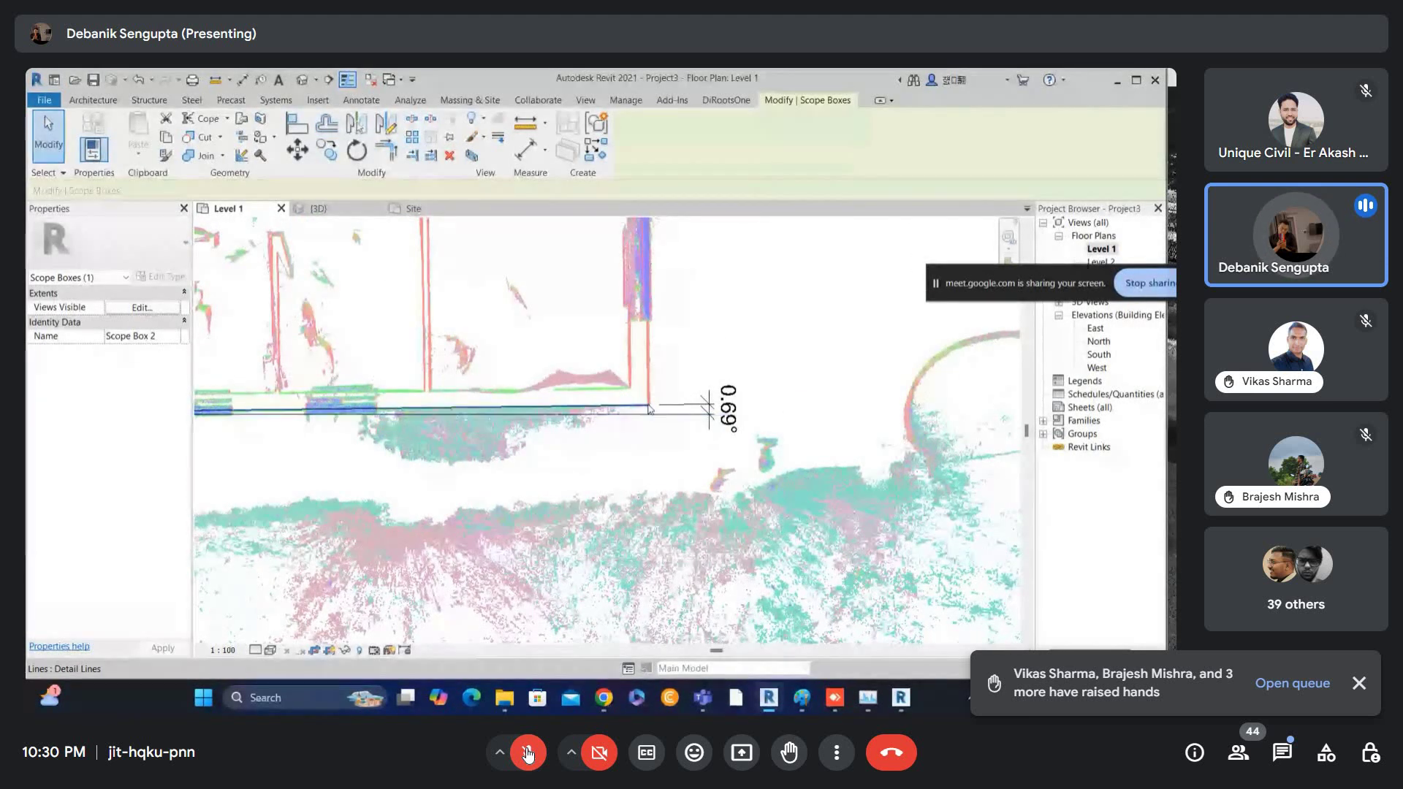
scroll(636, 423, "down", 2)
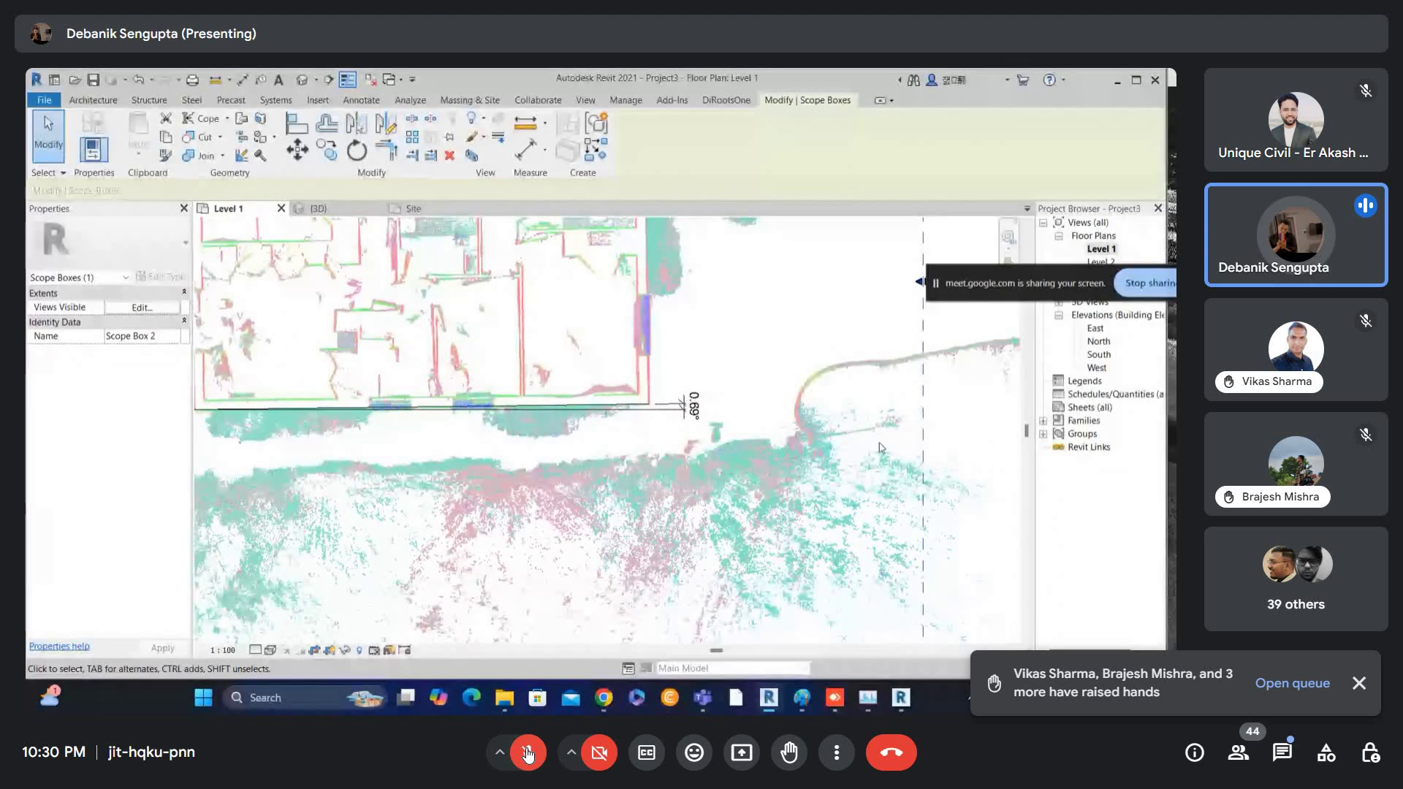
scroll(811, 418, "down", 3)
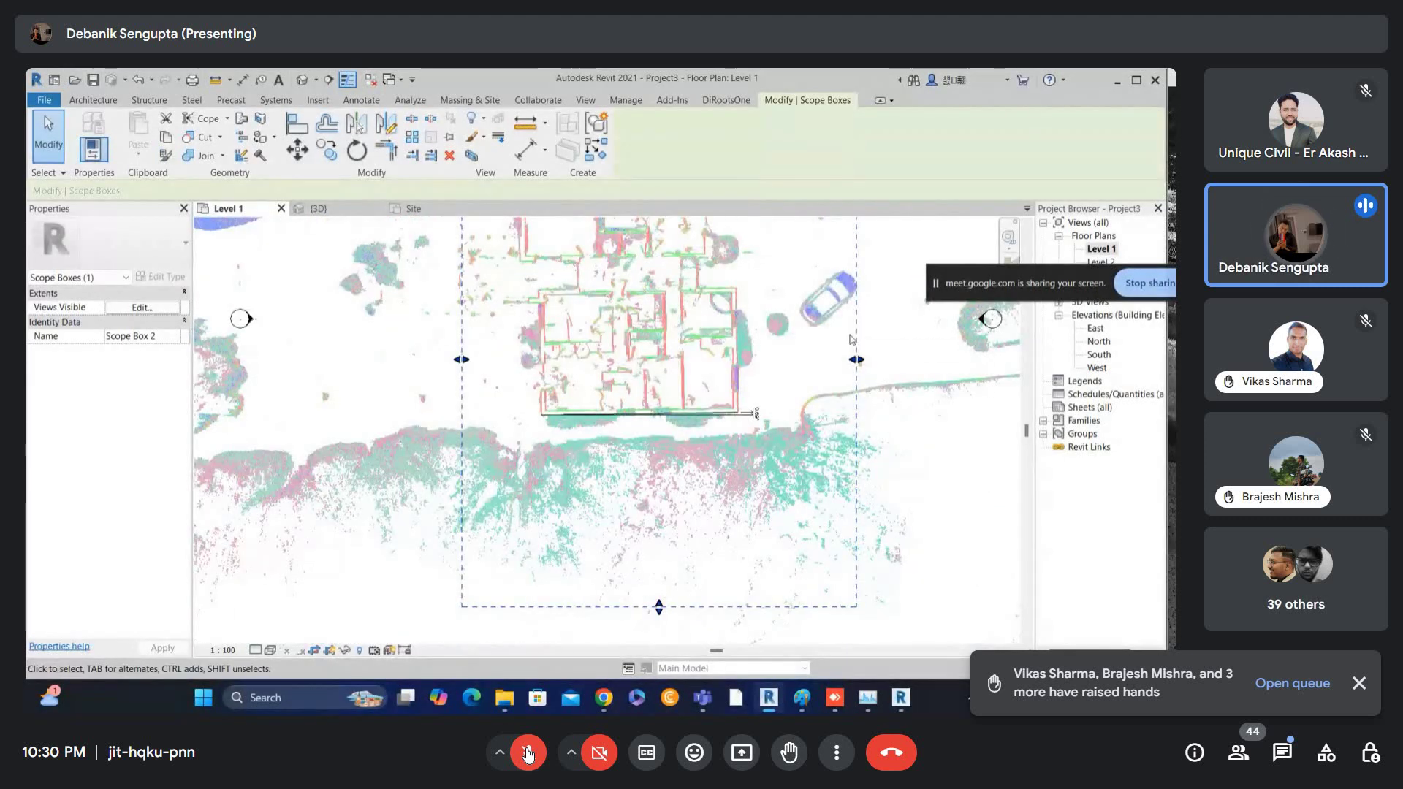
- Try rotating the scope box by 0.69° to match the scanned wall's direction
key("r")
key("o")
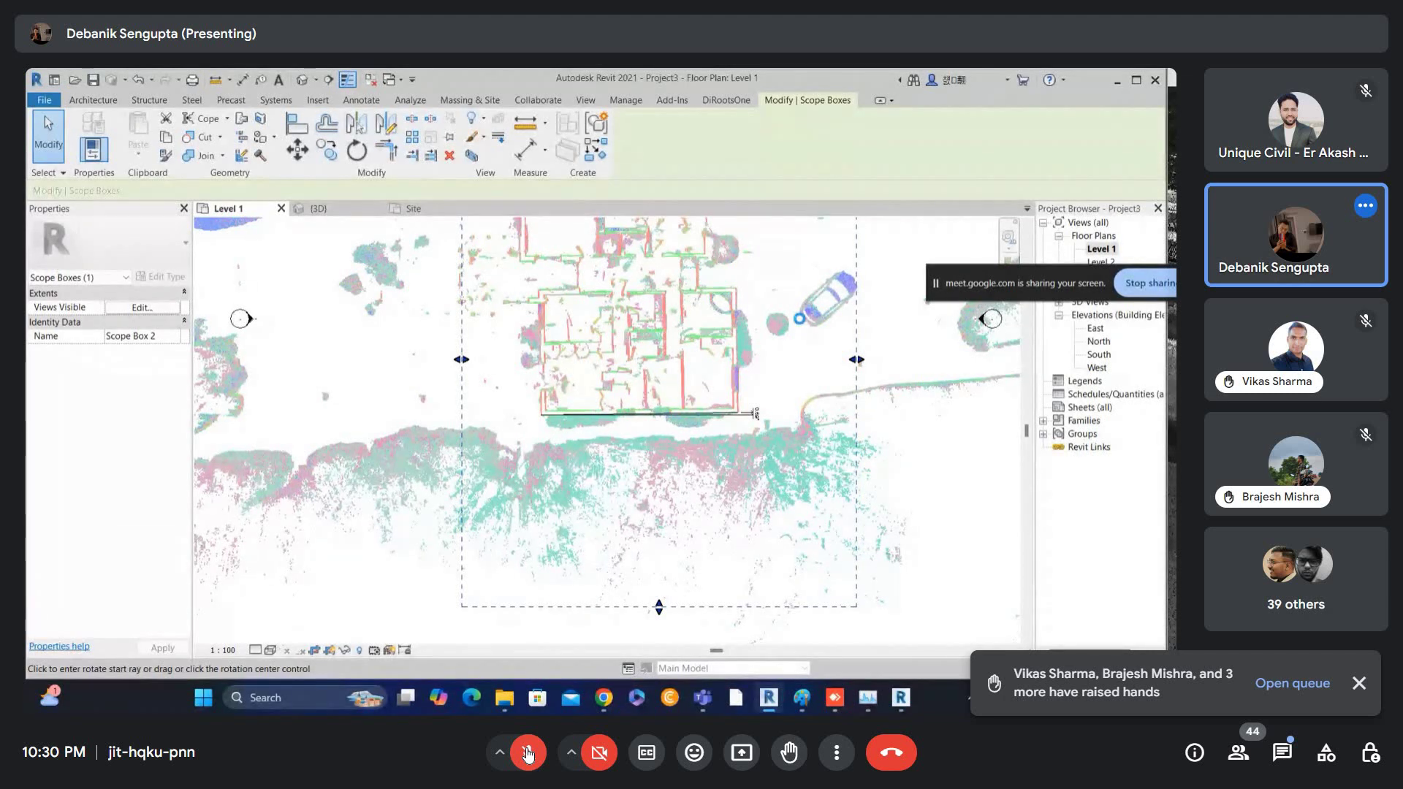
left_click(799, 319)
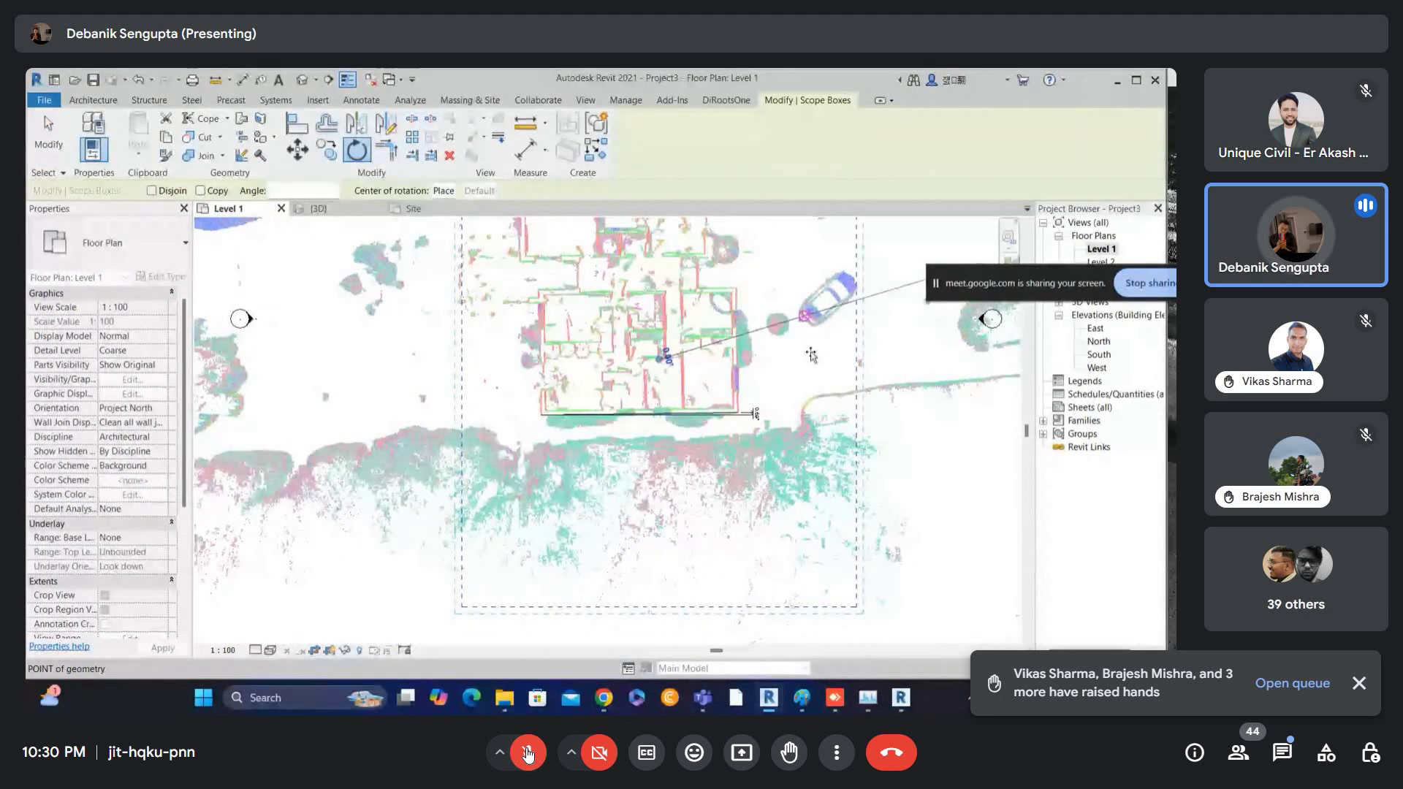
type("0.69")
key("Return")
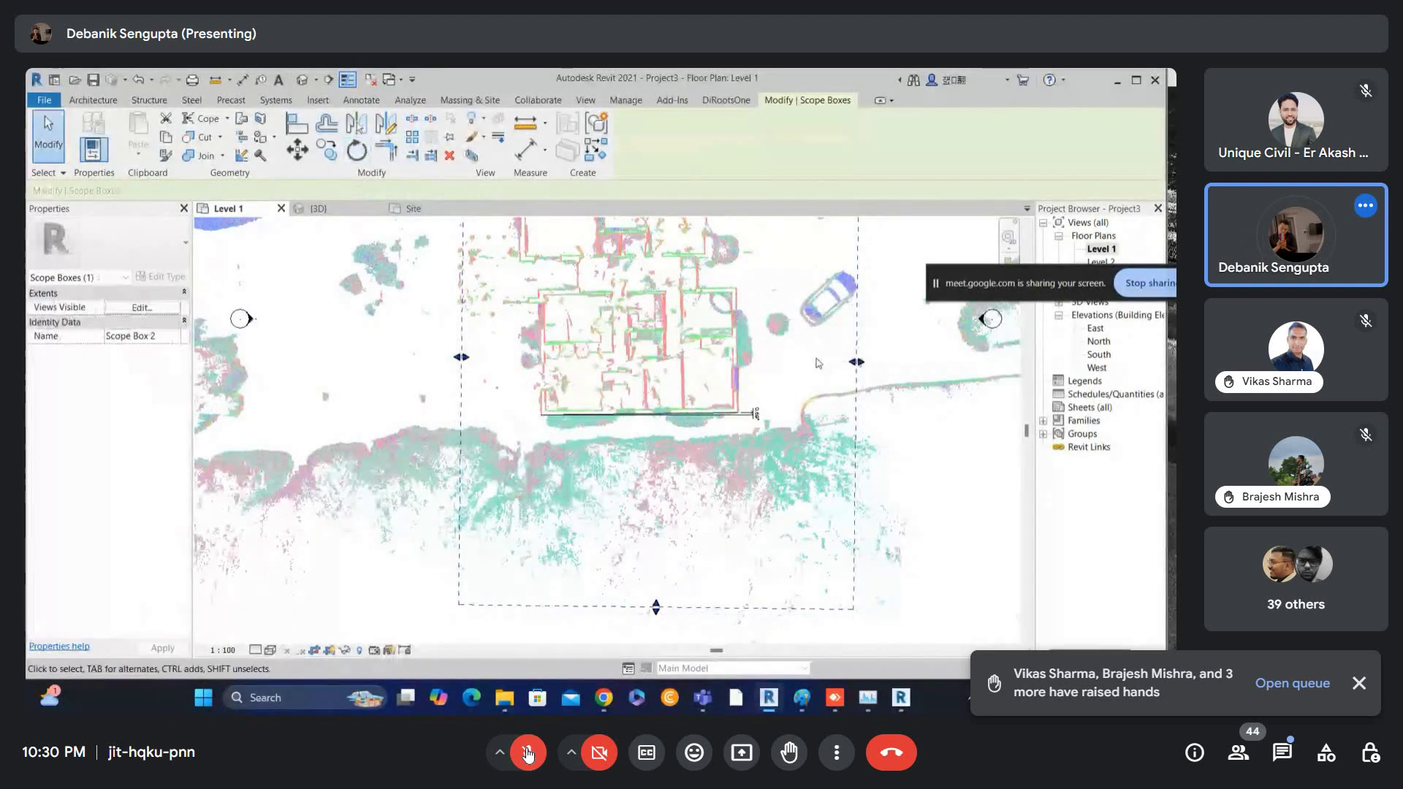
key("Escape")
key("Escape")
- Assign Scope Box 2 to the Level 1 floor plan and check the orientation of the bottom wall
scroll(157, 582, "down", 3)
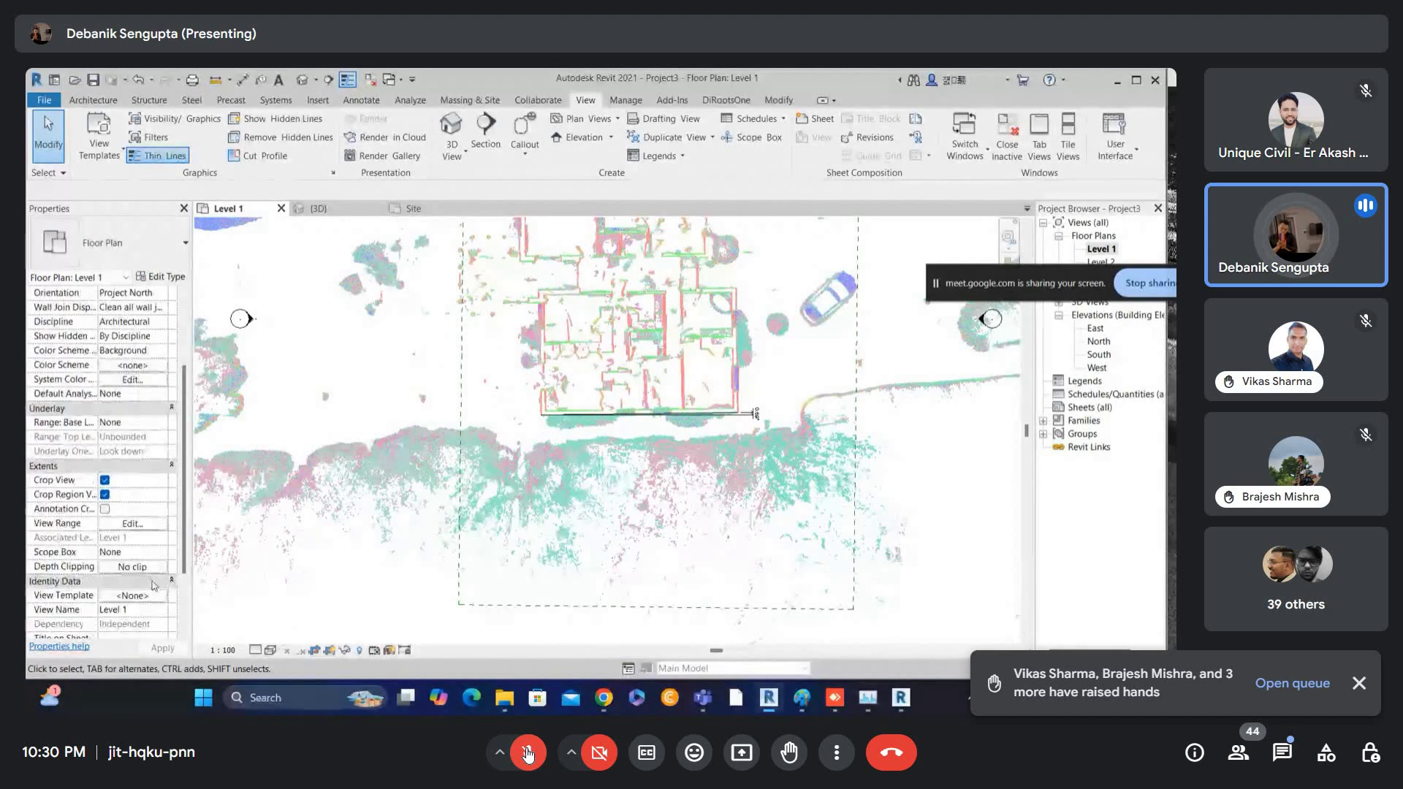
scroll(154, 569, "down", 3)
left_click(163, 468)
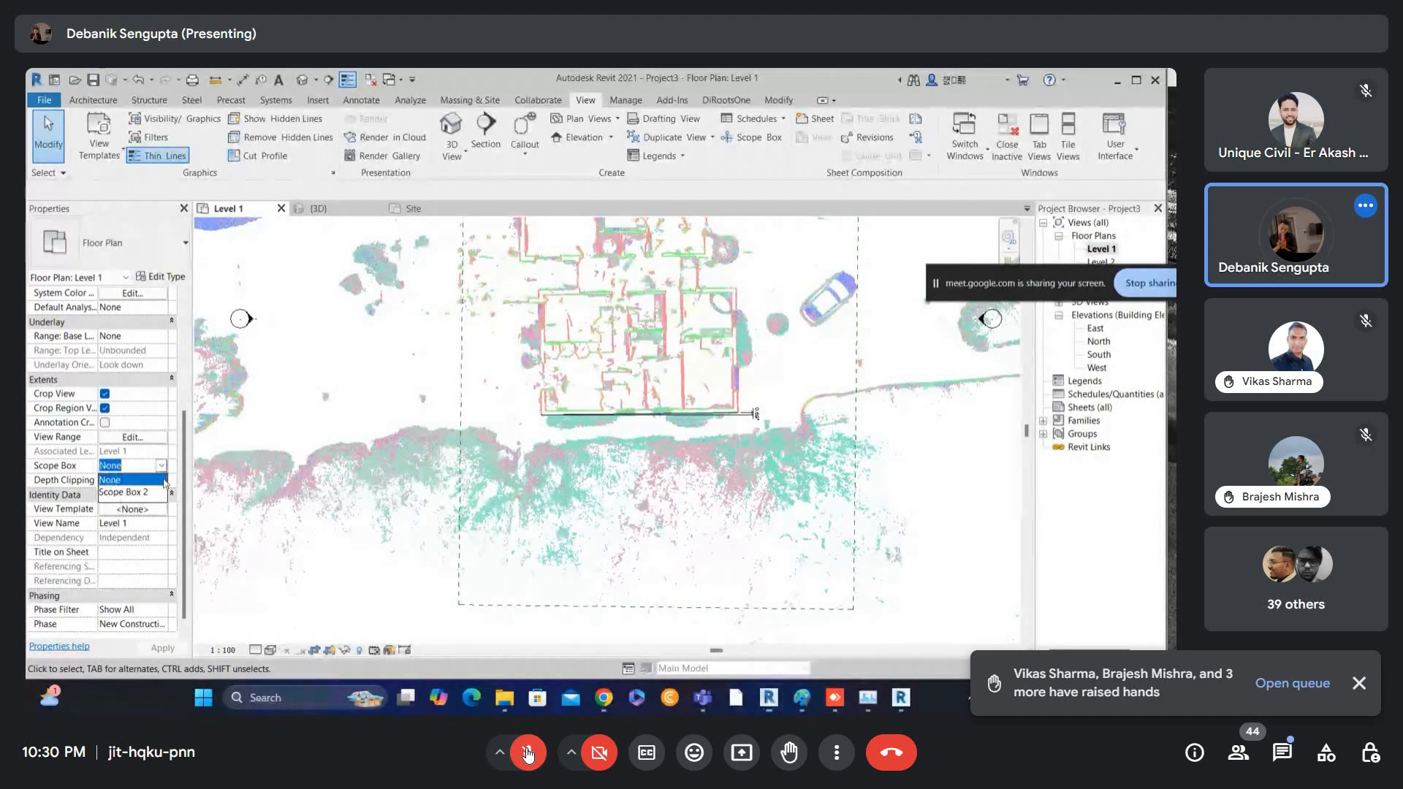
left_click(135, 492)
scroll(679, 442, "up", 4)
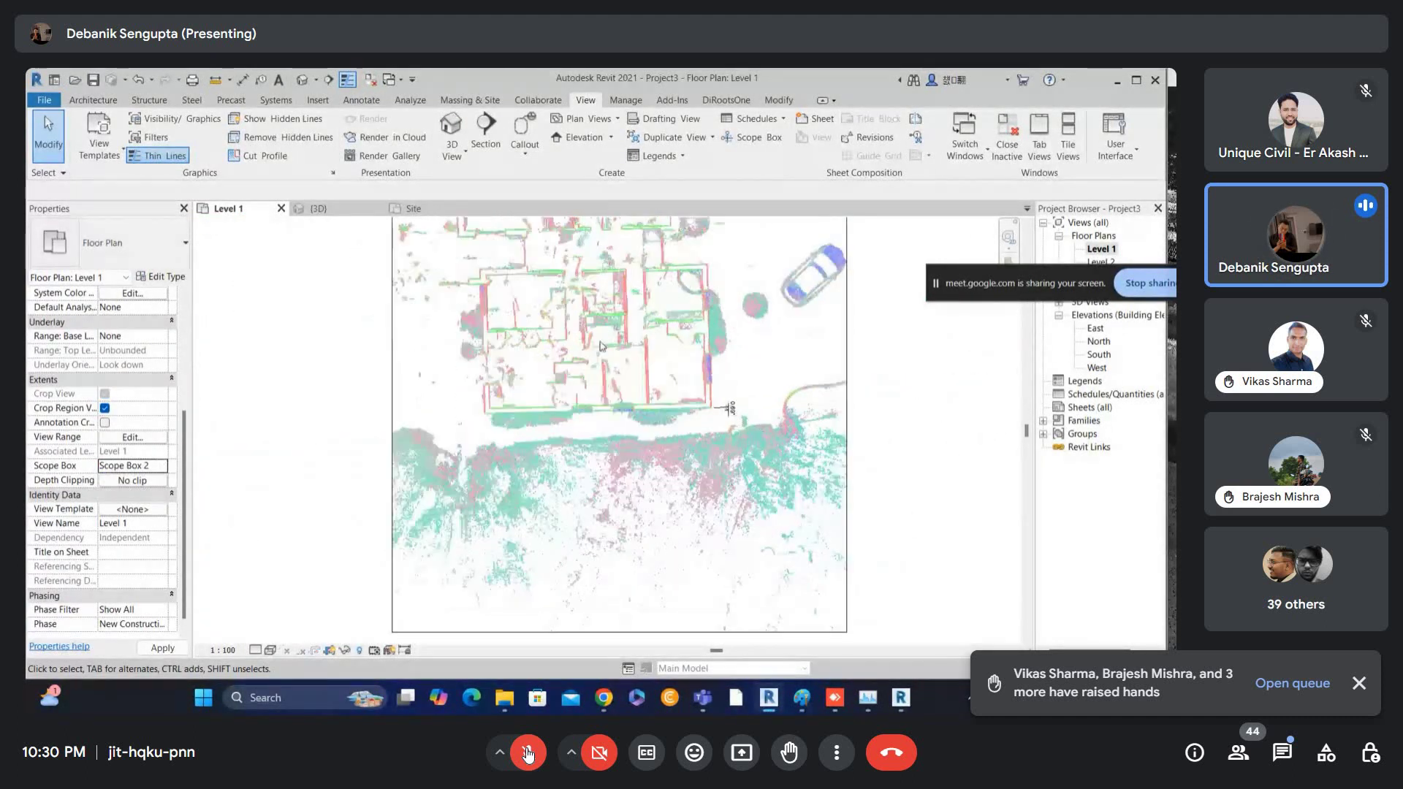
scroll(680, 443, "up", 3)
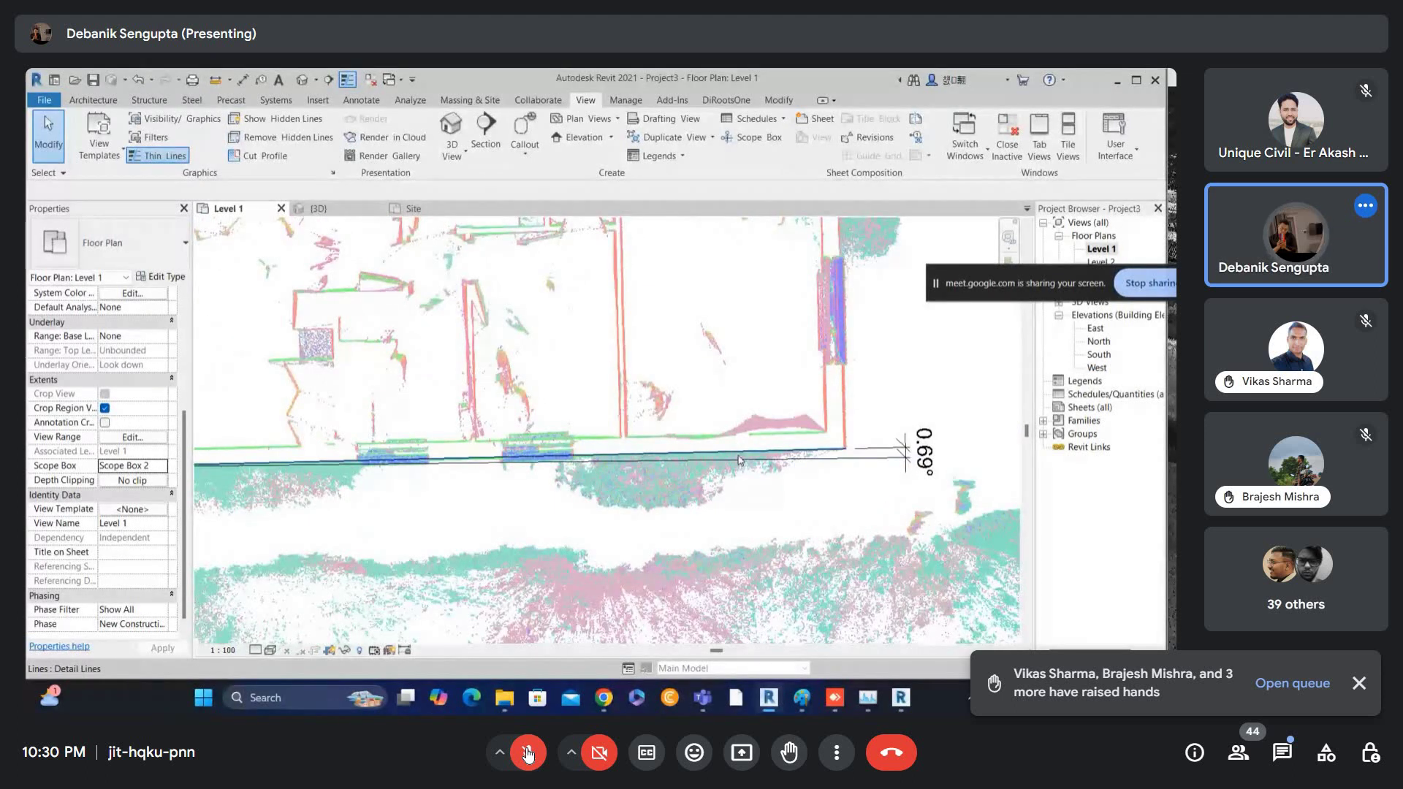
scroll(739, 460, "down", 5)
scroll(772, 438, "up", 4)
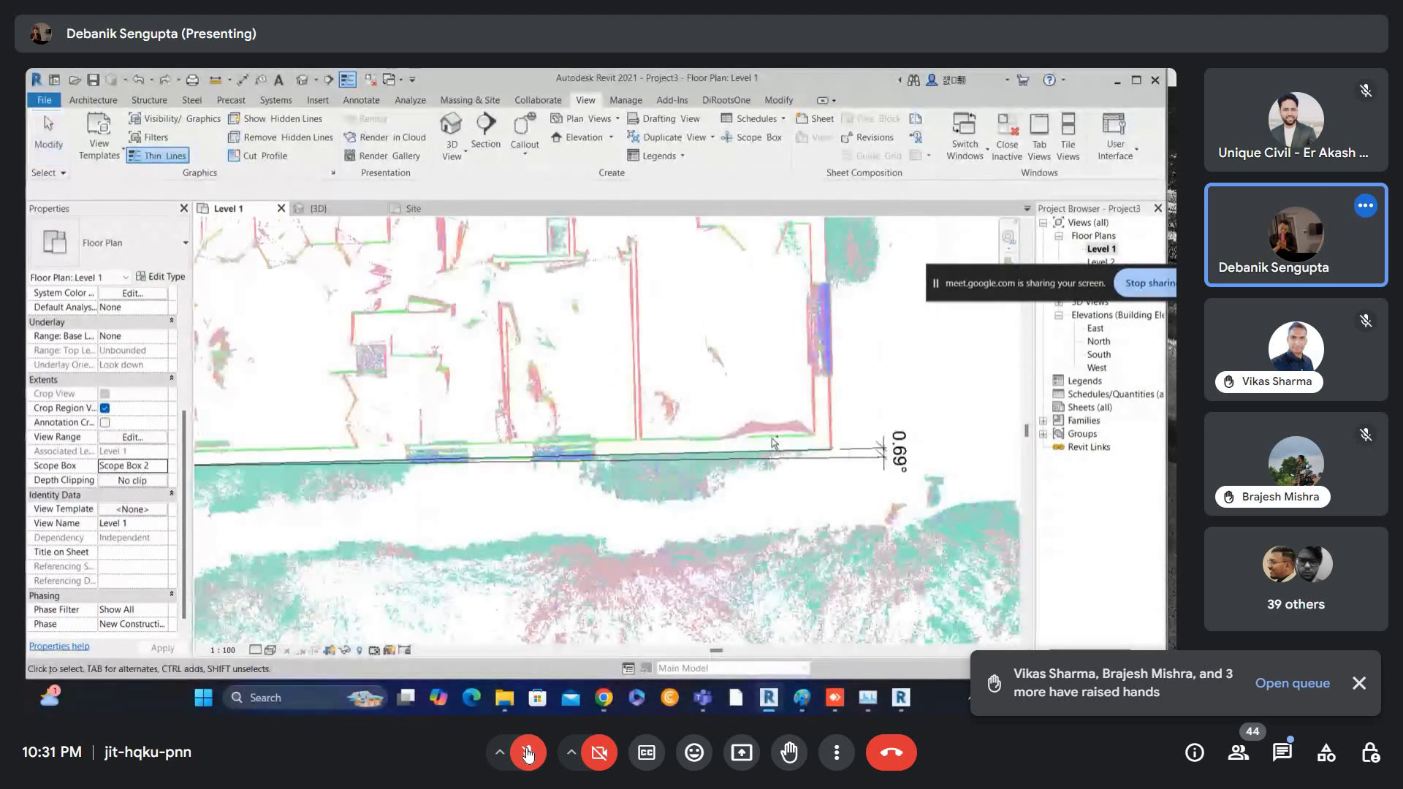
- Undo the view's scope box assignment and the scope box rotation
key("ctrl+z")
key("ctrl+z")
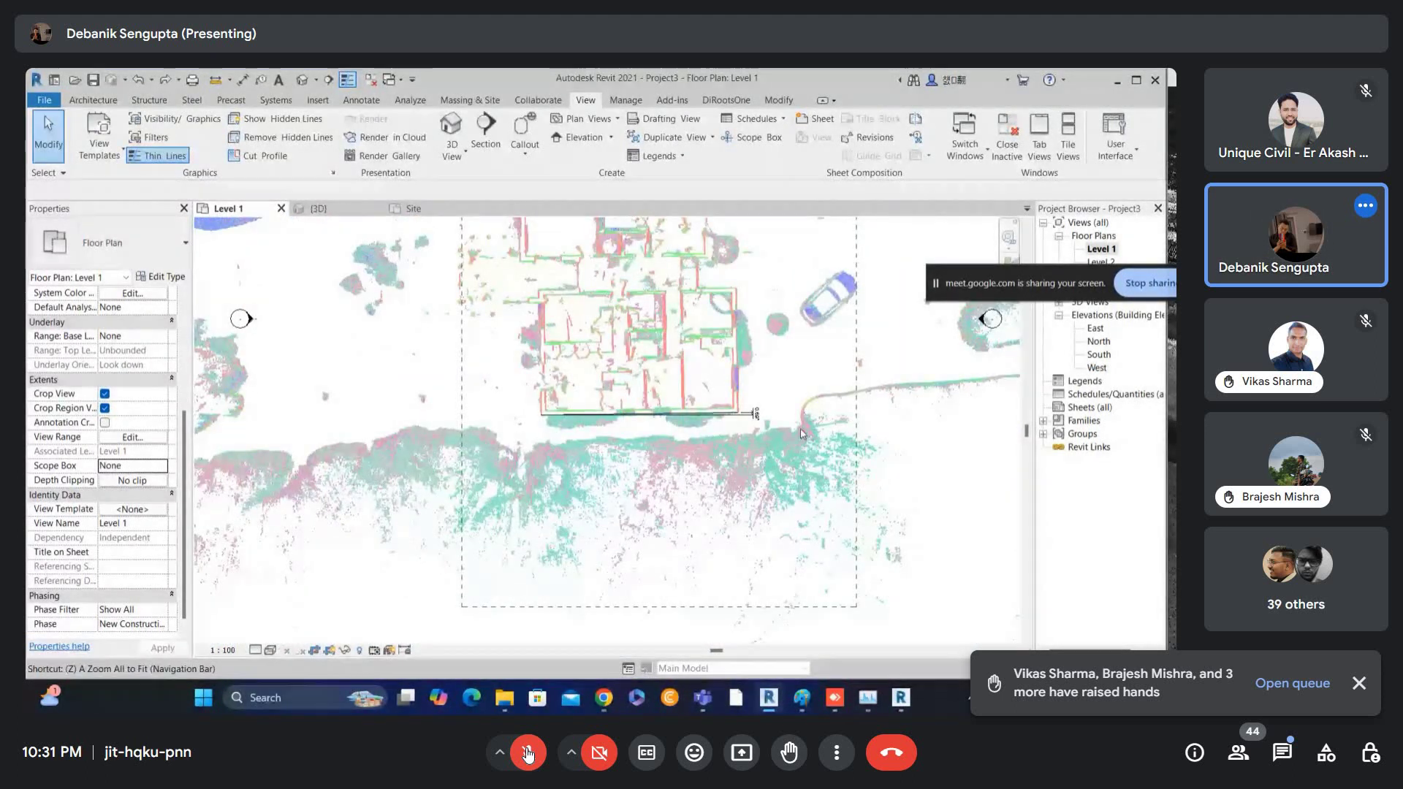
- Rotate Scope Box 2 by 0.69° to match the angle between the two detail lines
left_click(858, 393)
scroll(751, 418, "up", 4)
scroll(741, 417, "down", 2)
scroll(738, 412, "up", 5)
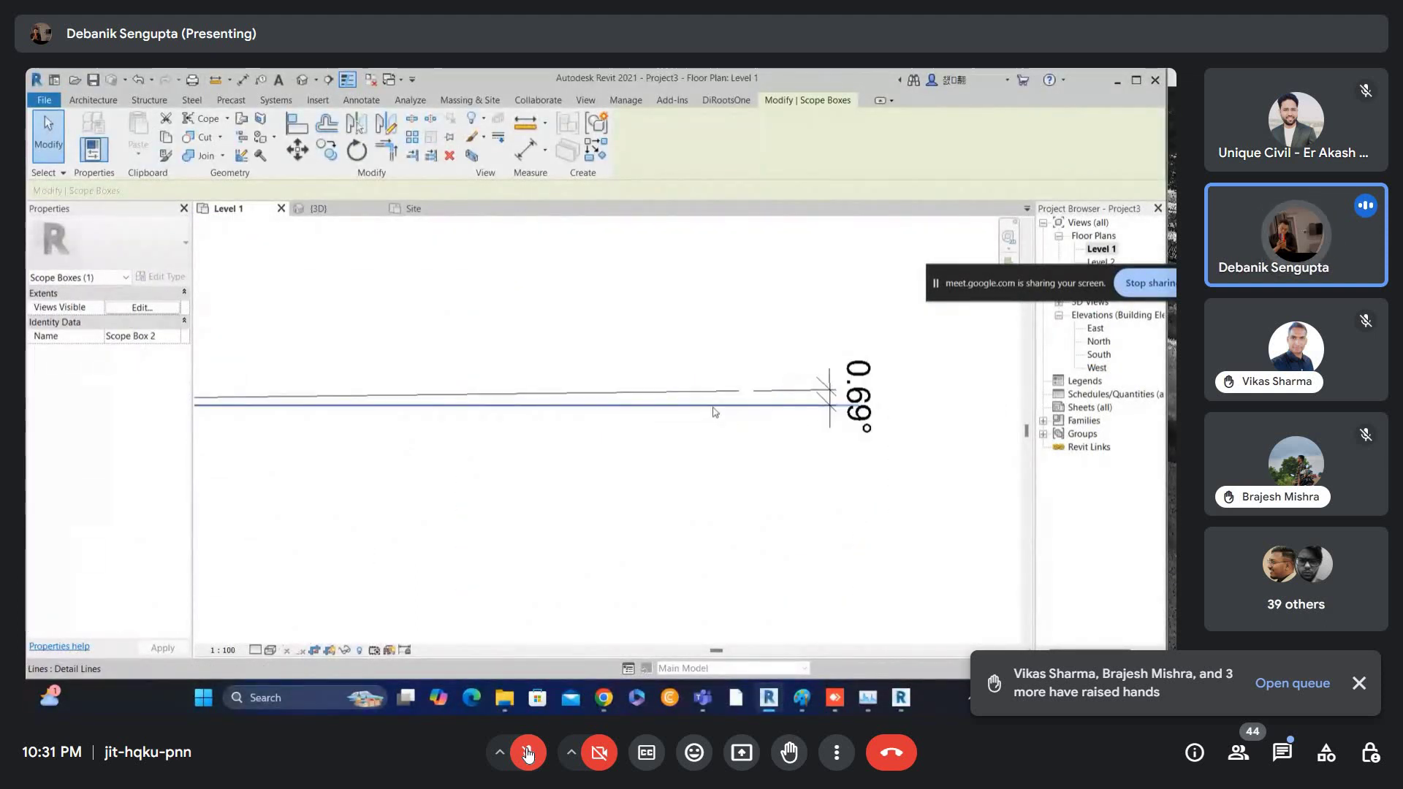
scroll(715, 412, "down", 5)
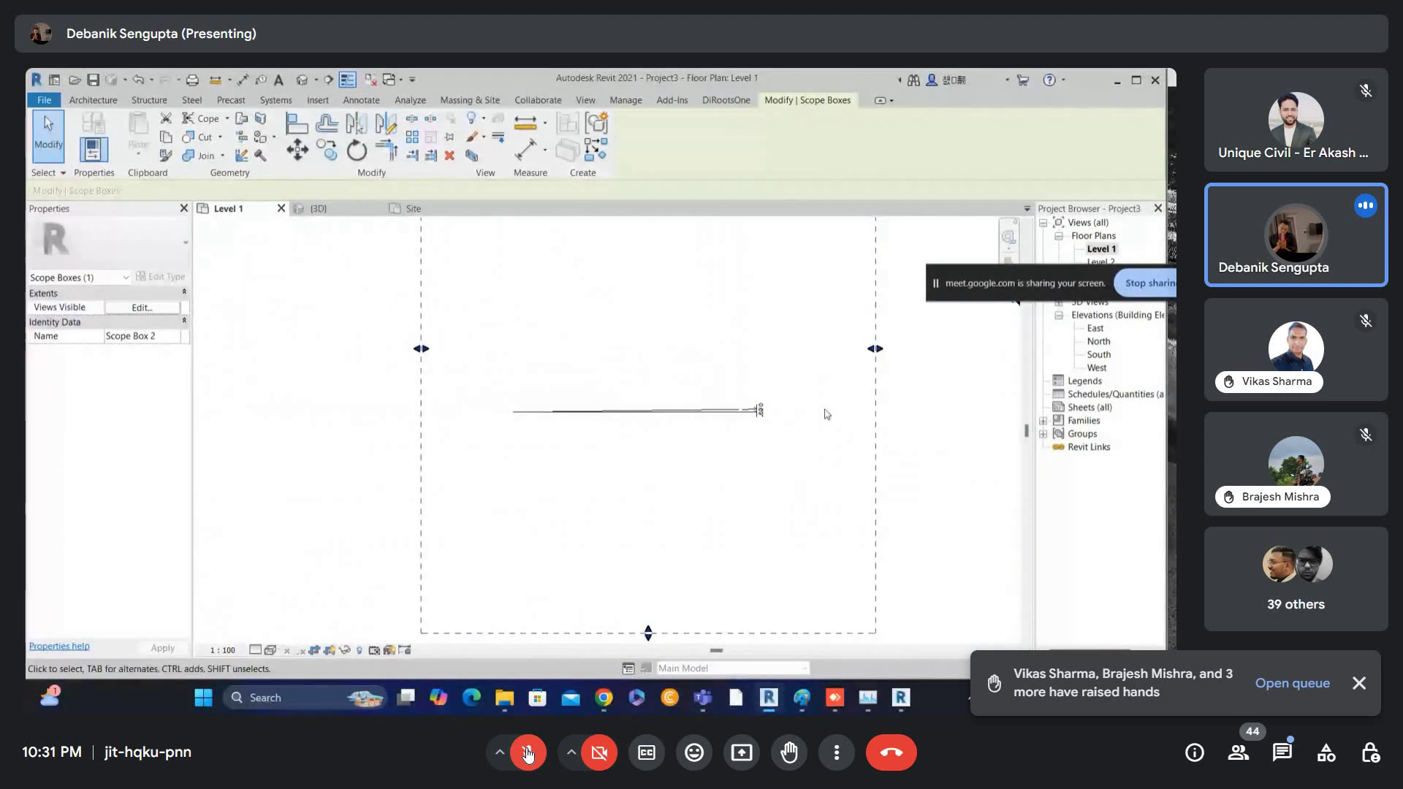
key("r")
key("o")
left_click(848, 297)
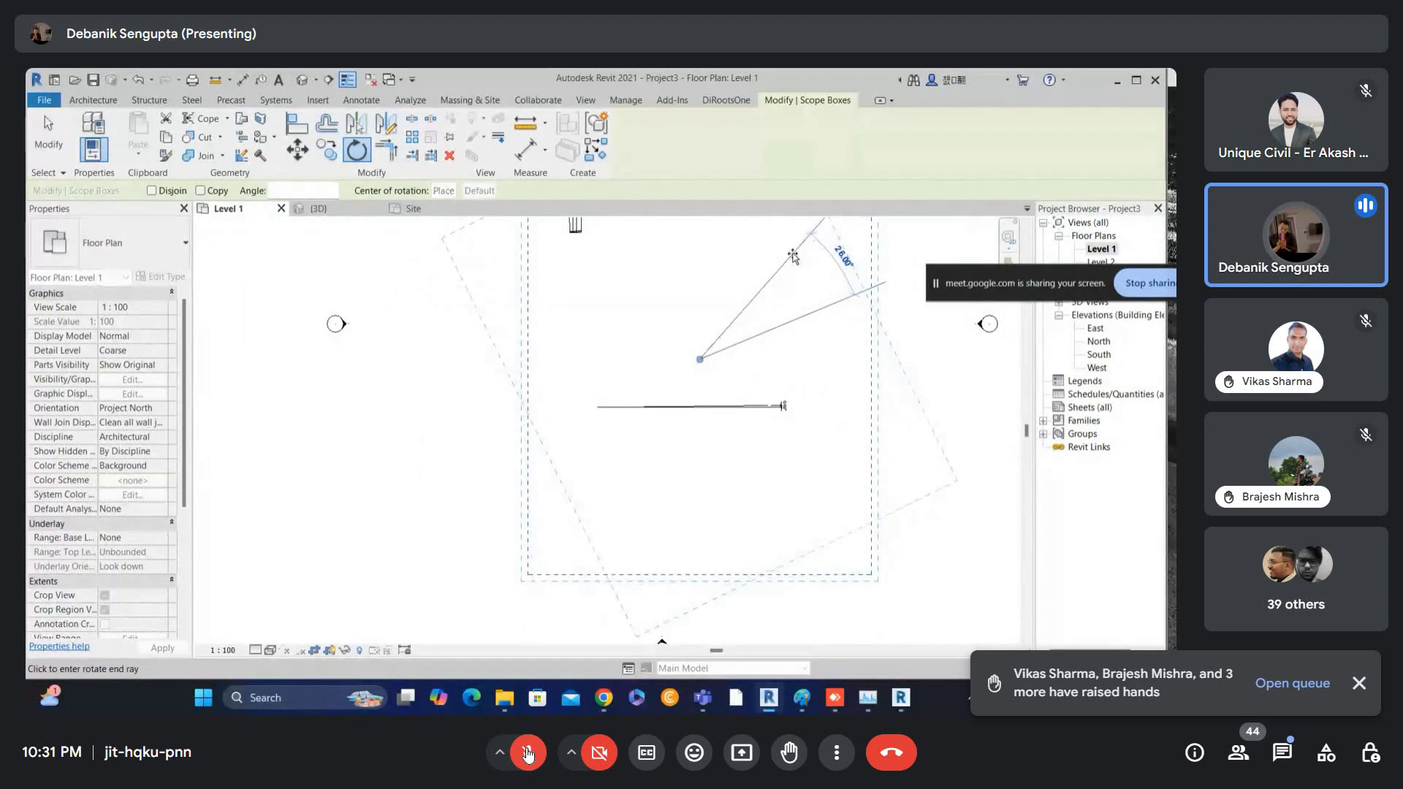
type("0.69")
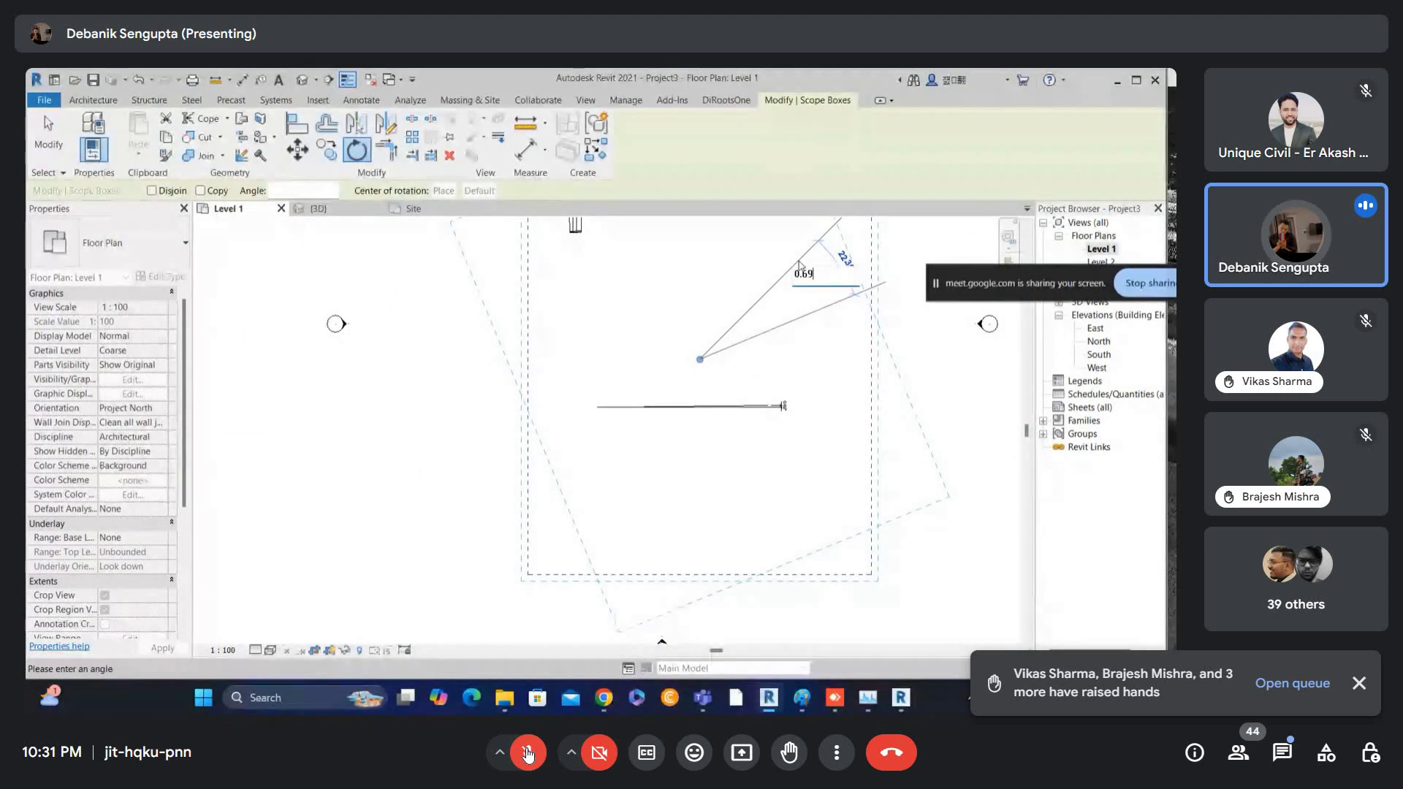
key("Return")
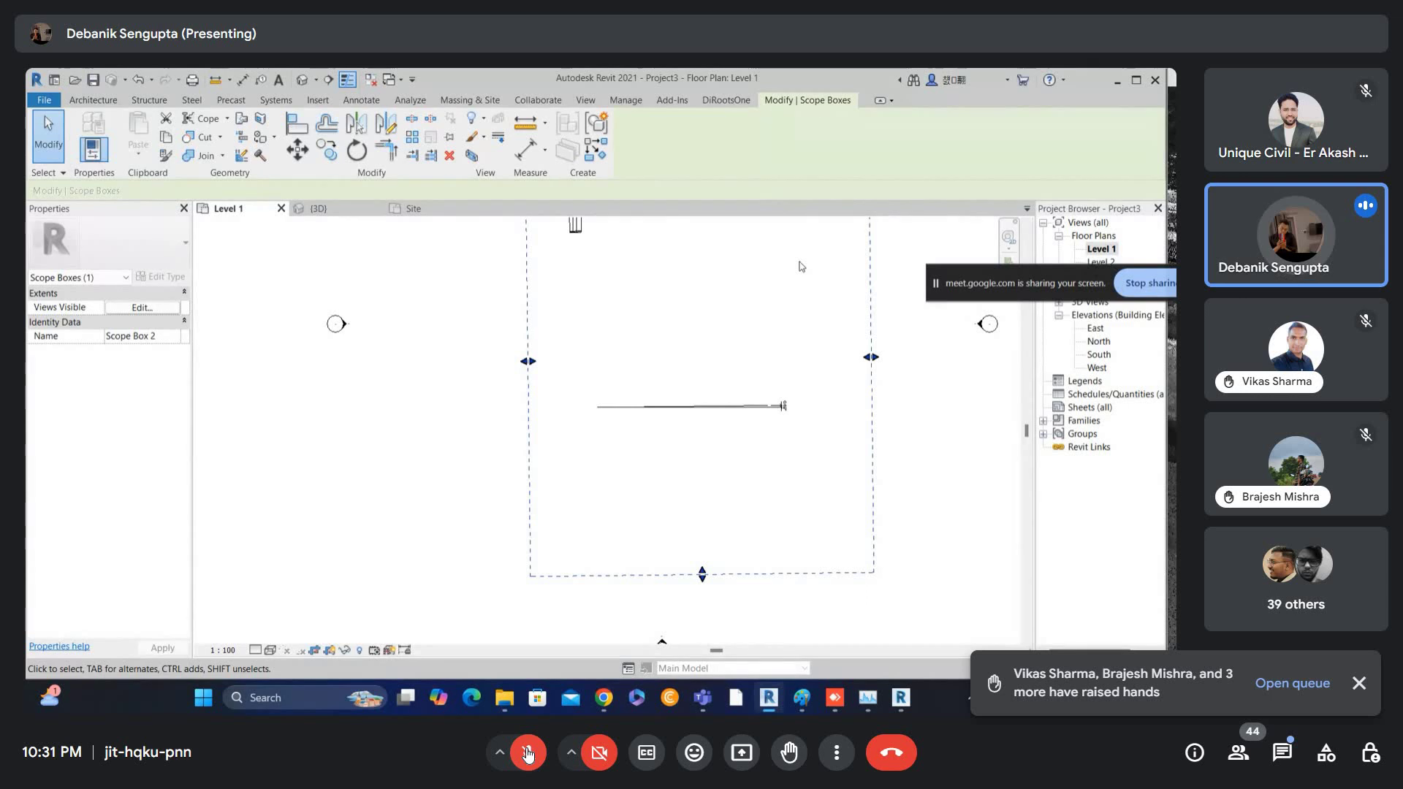
- Assign Scope Box 2 to the Level 1 floor plan and check the orientation of the two detail lines
left_click(799, 267)
scroll(802, 422, "up", 3)
scroll(144, 572, "down", 3)
left_click(157, 552)
left_click(144, 581)
scroll(735, 414, "up", 5)
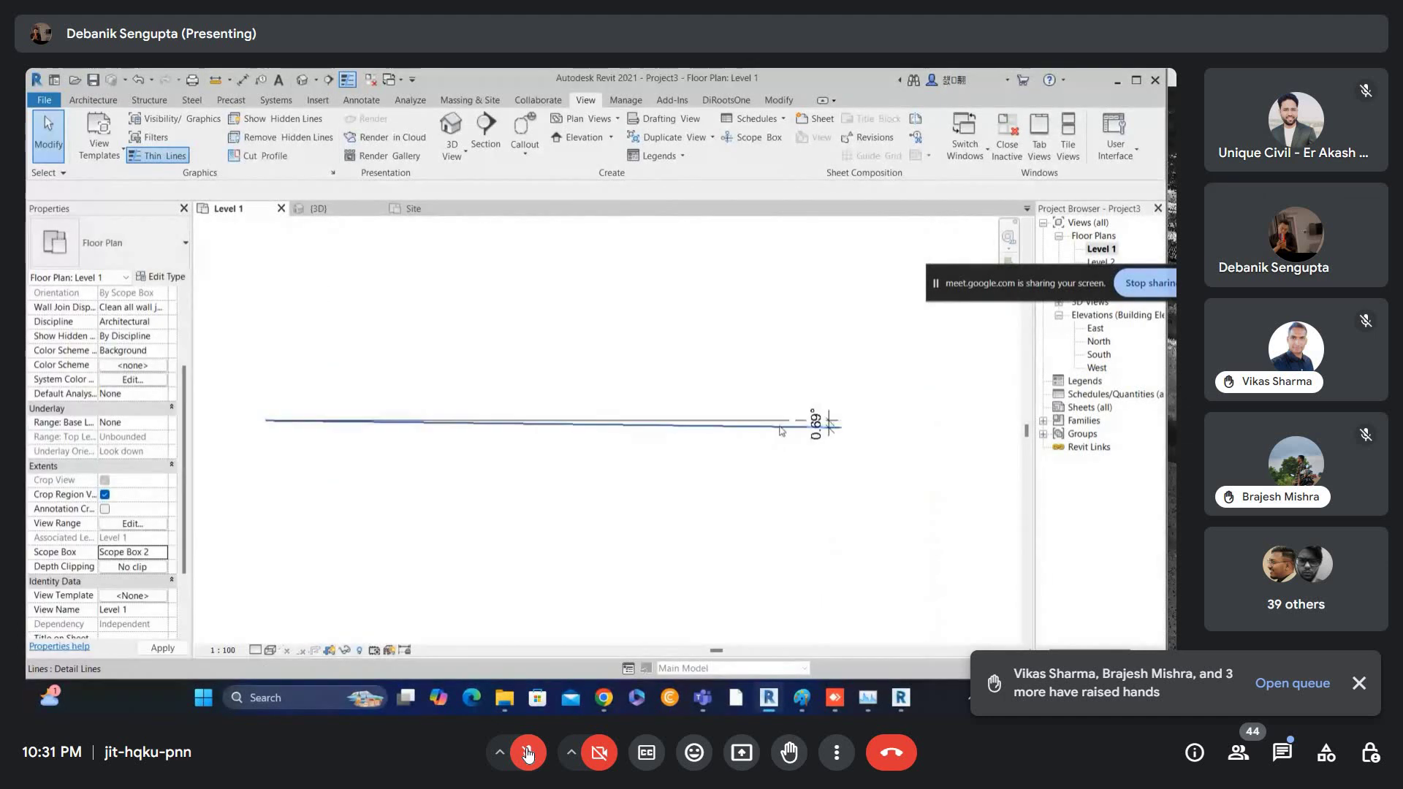
scroll(736, 413, "up", 2)
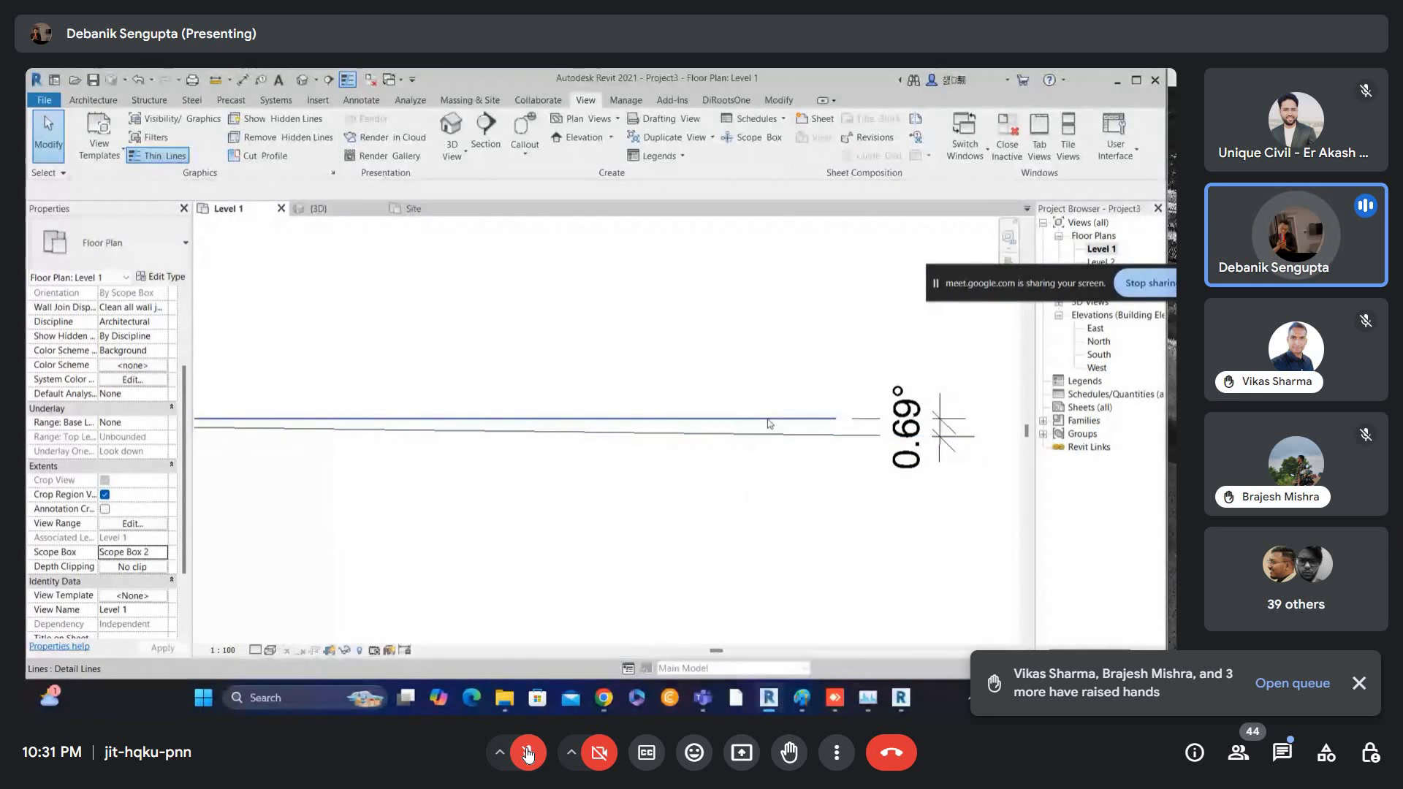
- Delete the two detail lines and their angular dimension along the bottom exterior wall
left_click_drag(829, 377, 775, 443)
key("Delete")
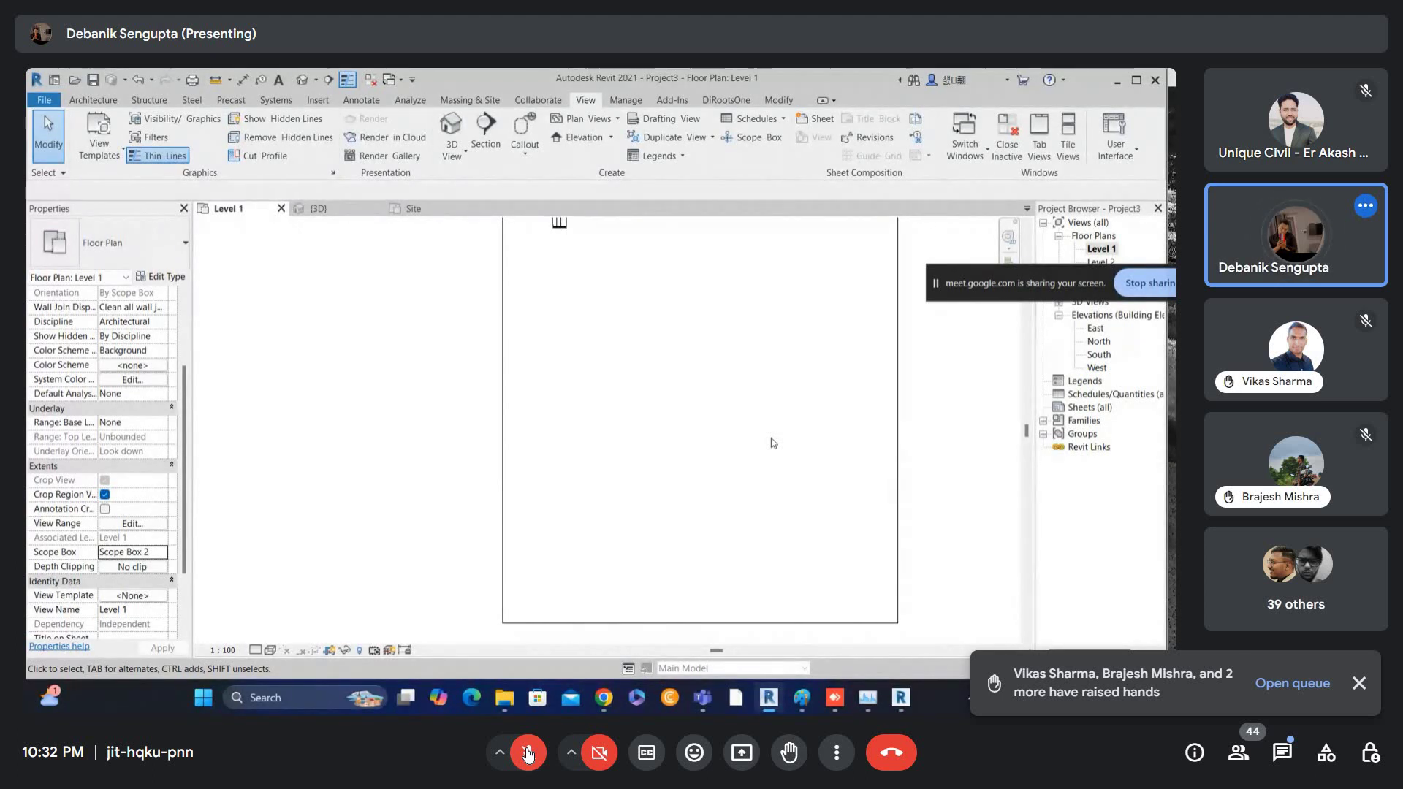
key("z")
key("a")
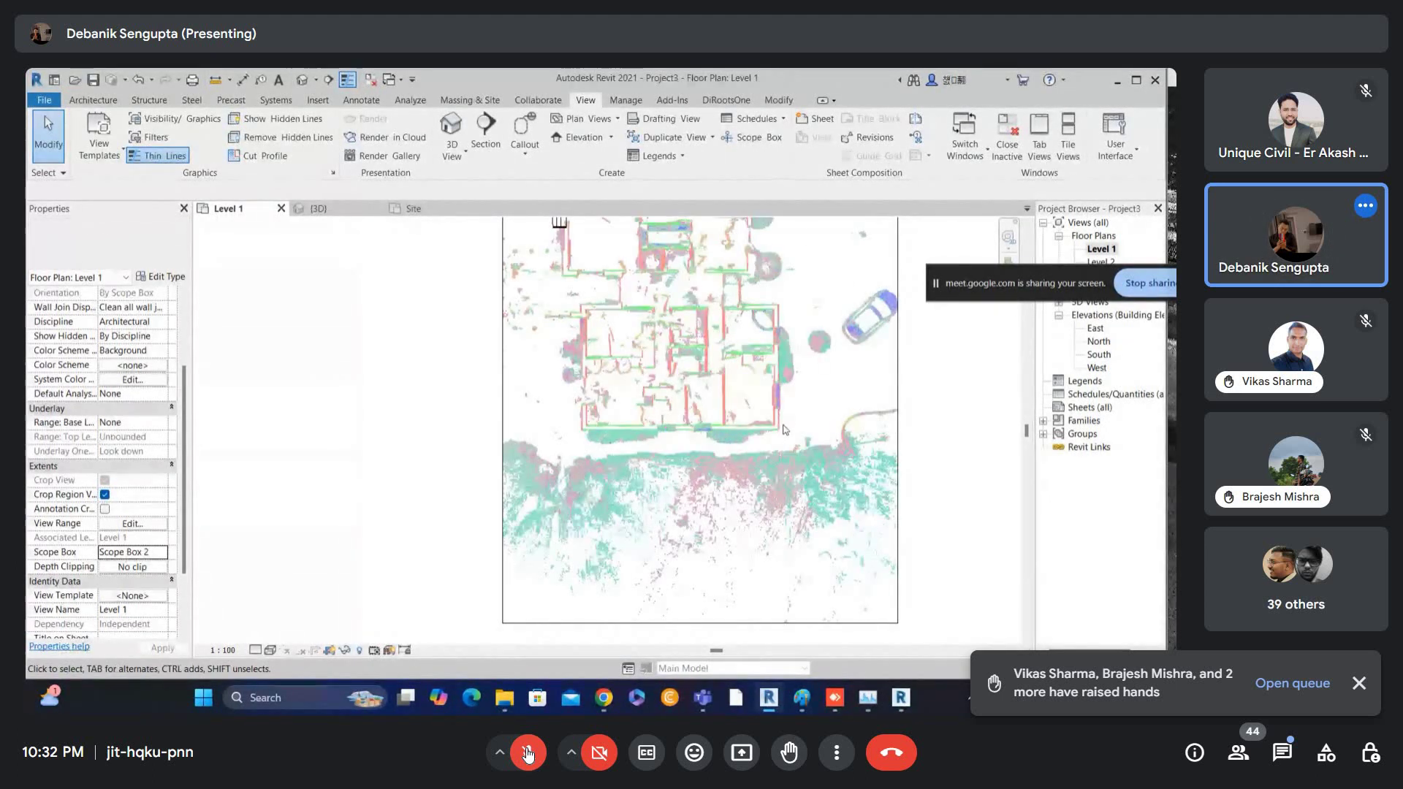
- Draw a horizontal detail line about 13200 mm long along the outer edge of the scanned bottom exterior wall
scroll(771, 438, "up", 4)
scroll(597, 460, "up", 2)
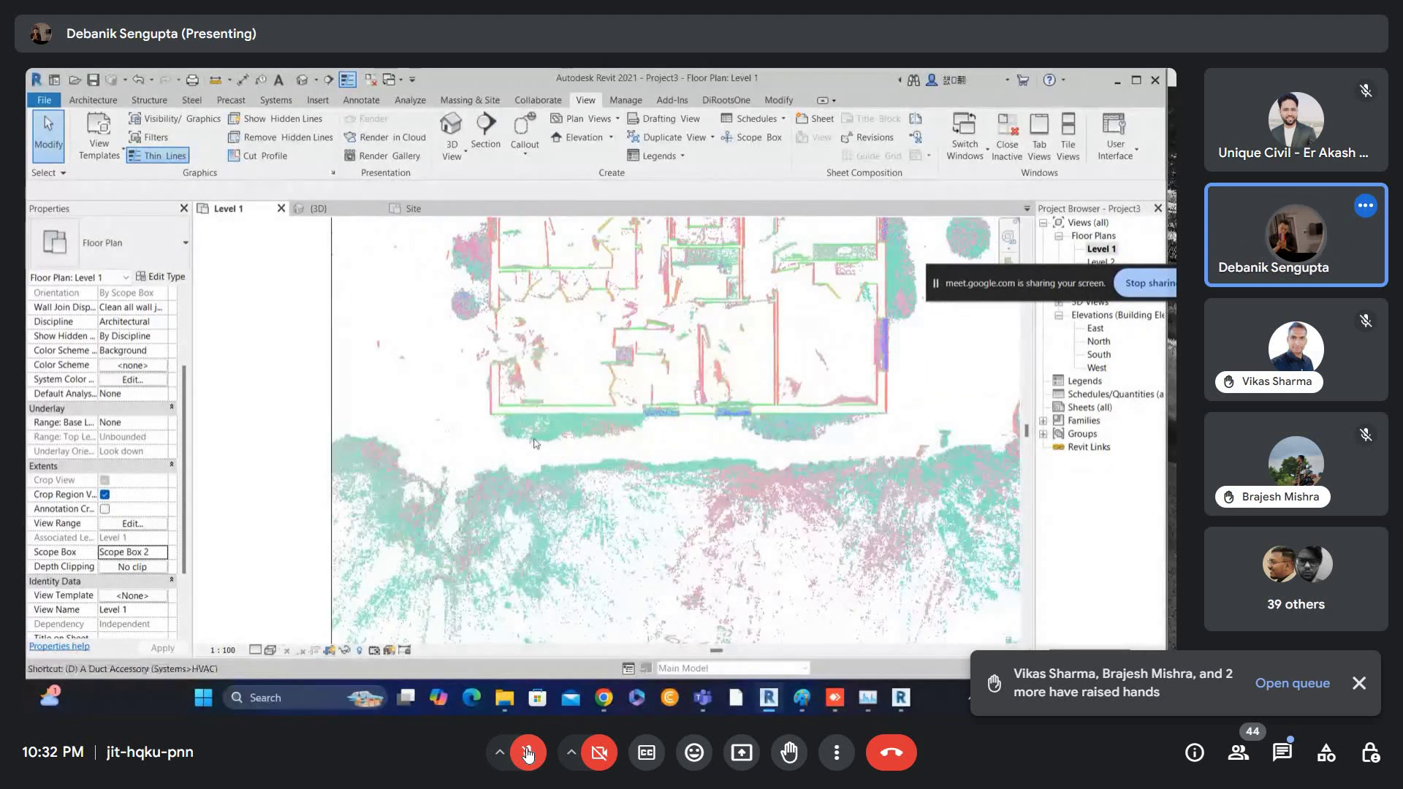
key("d")
key("l")
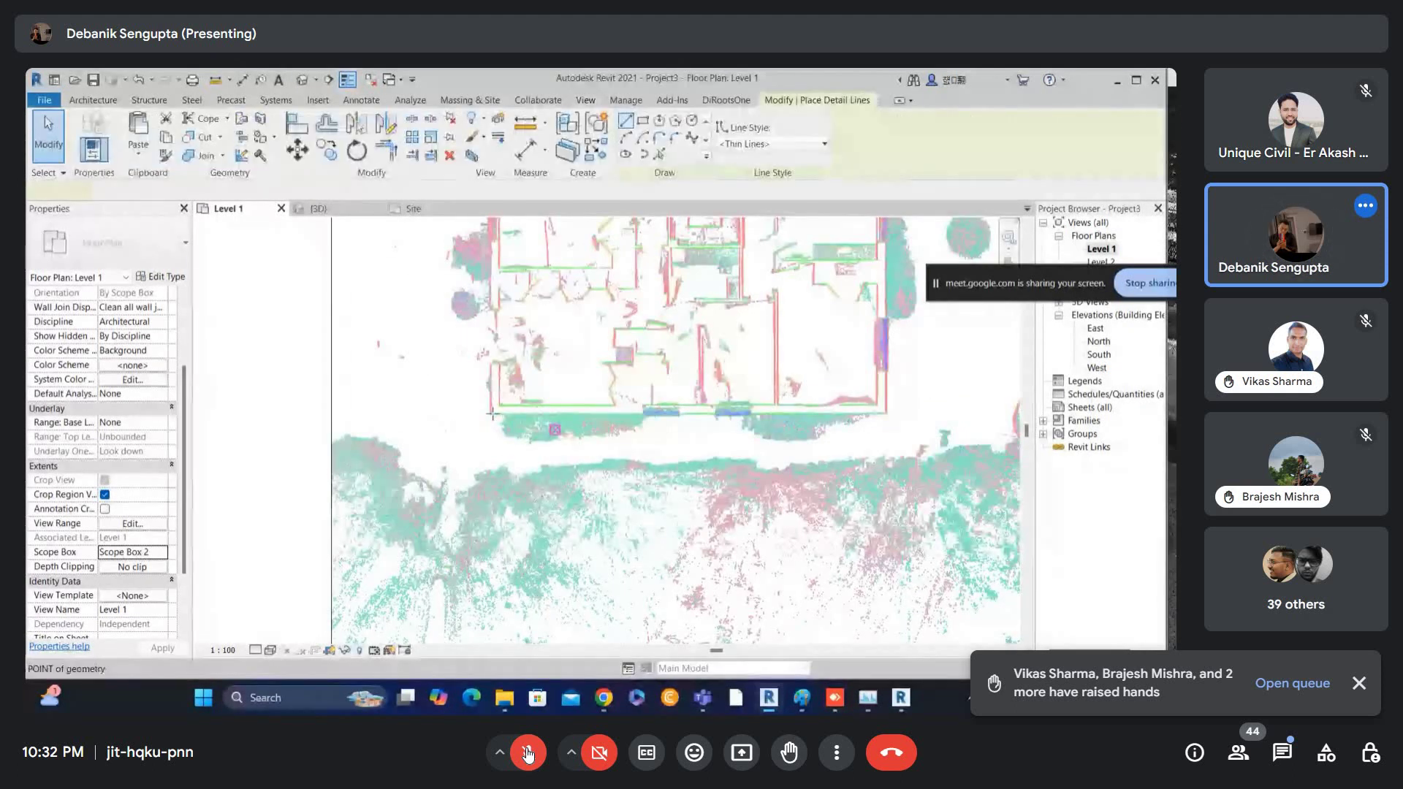
left_click(492, 415)
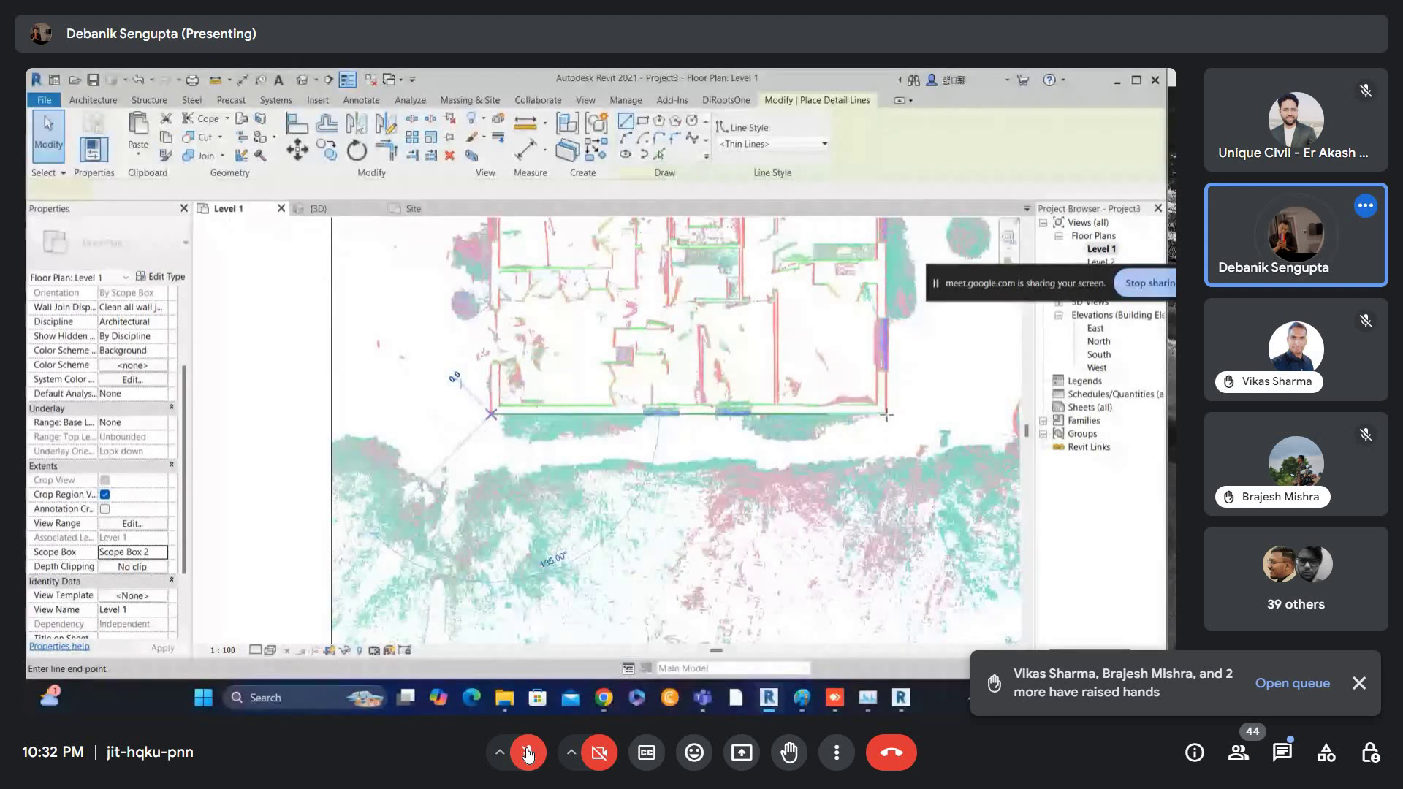
left_click(886, 415)
key("Escape")
key("Escape")
scroll(831, 416, "up", 3)
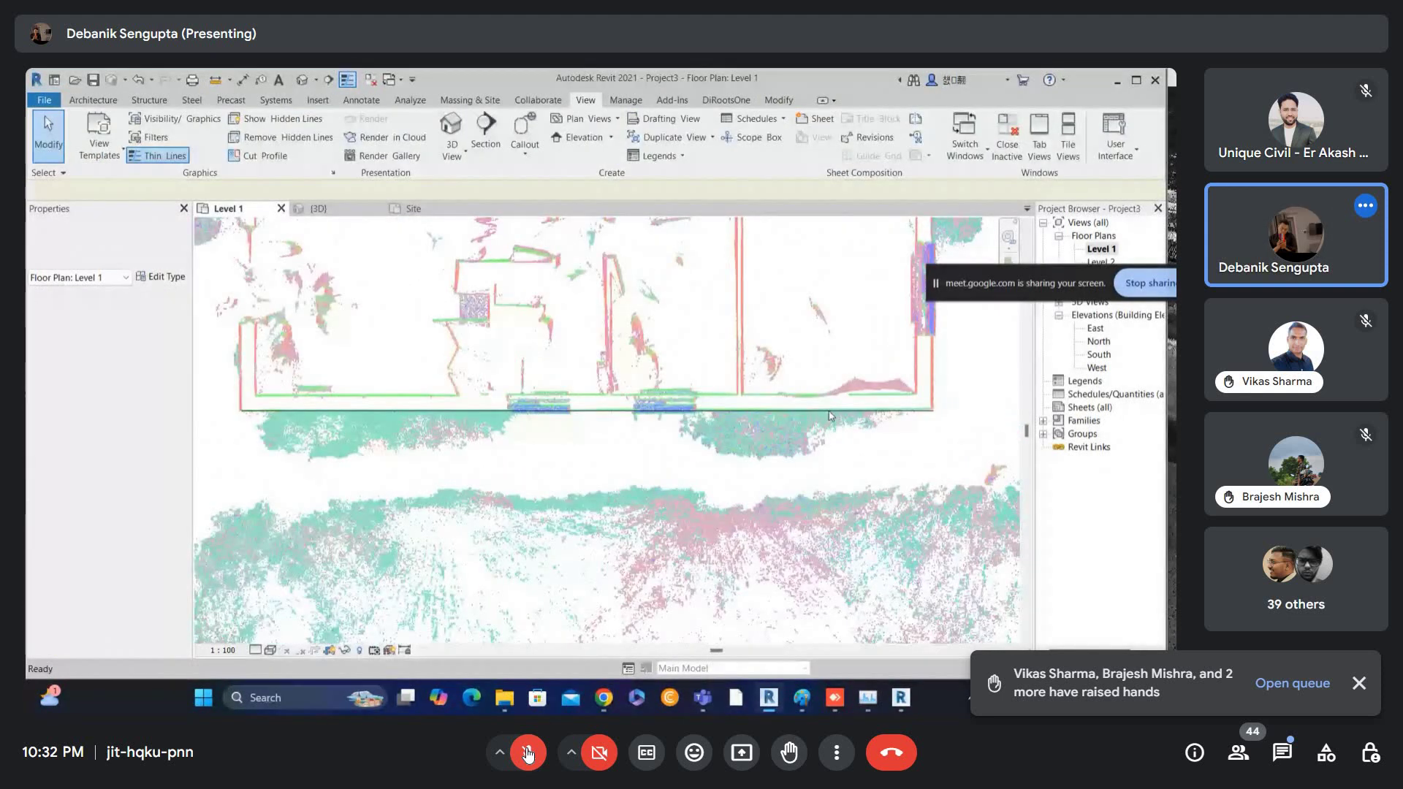
left_click(830, 412)
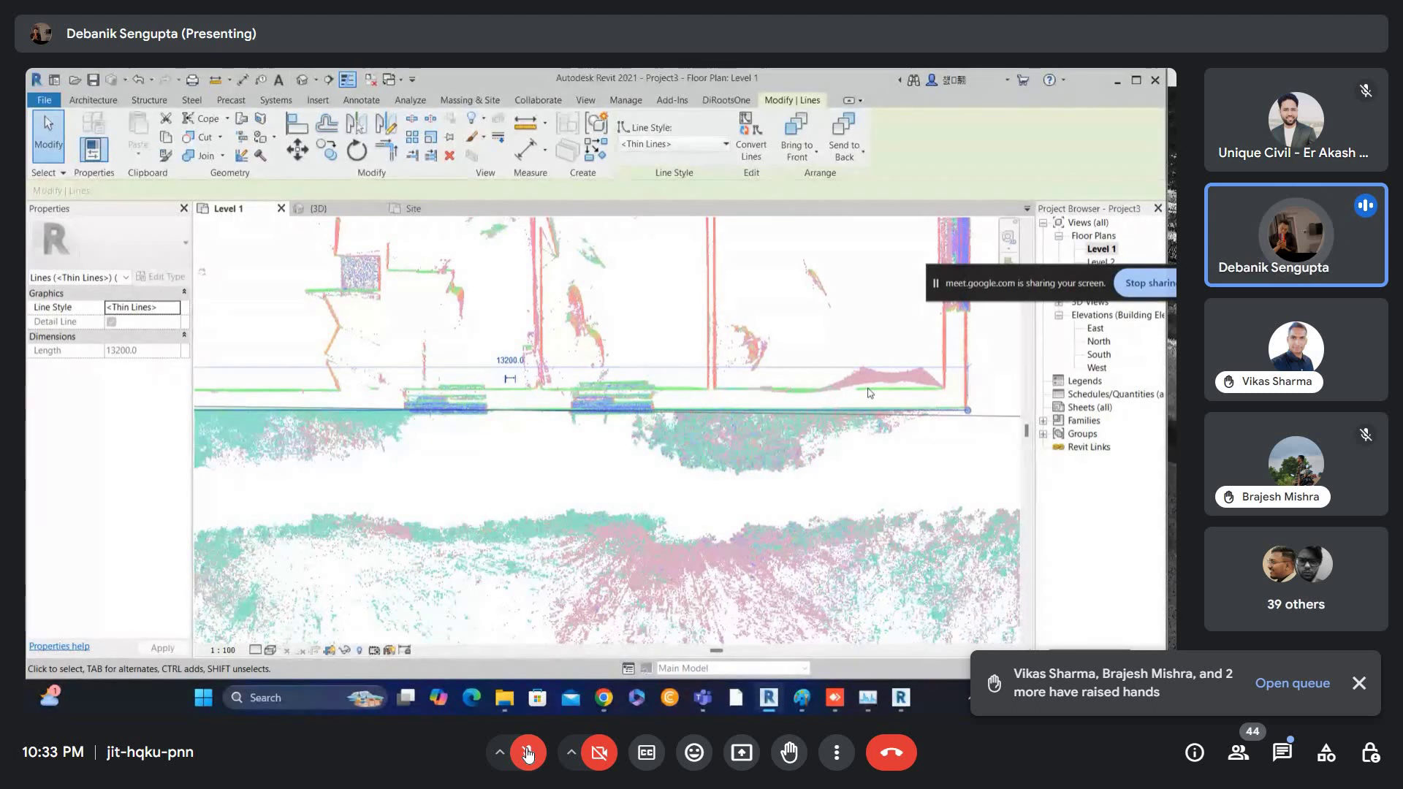
left_click(527, 754)
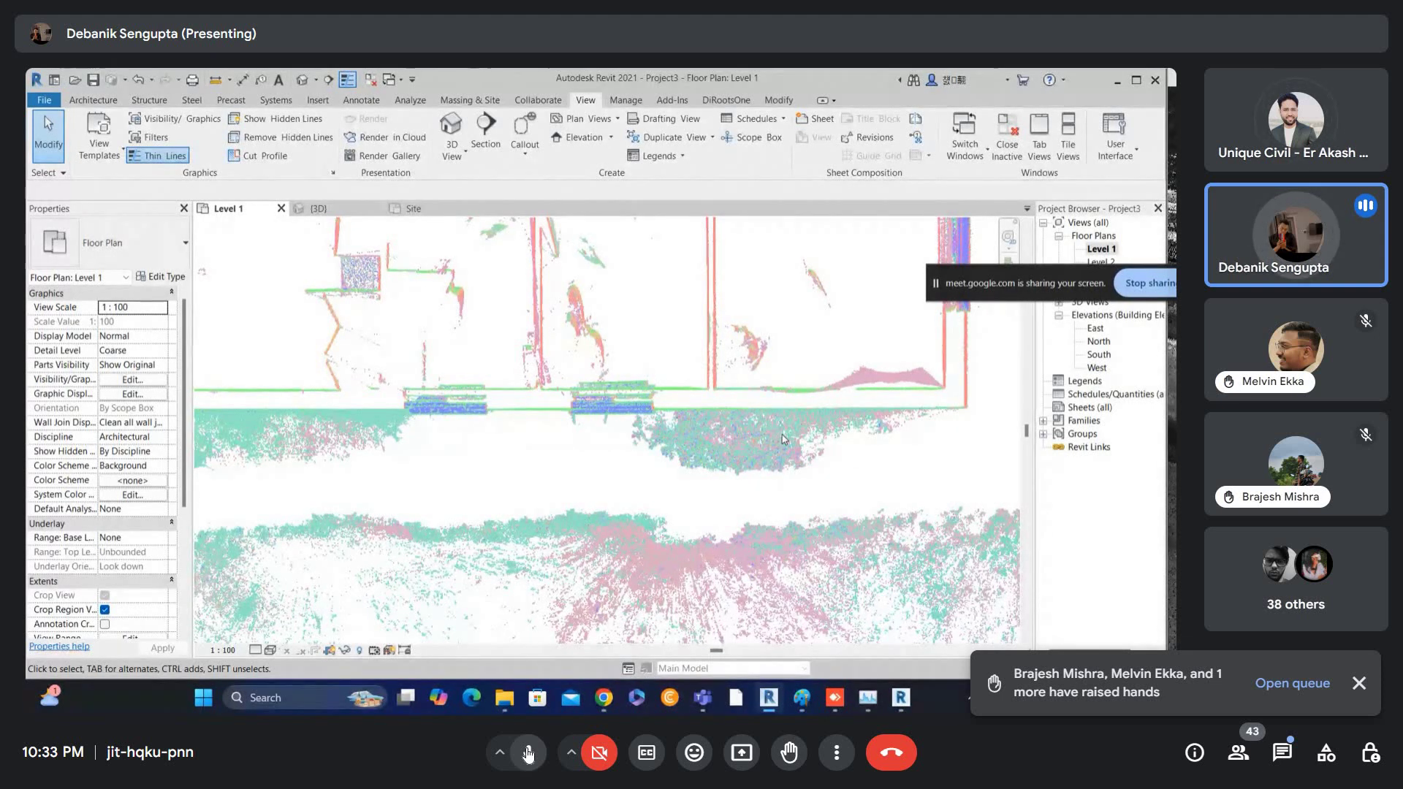
scroll(782, 440, "down", 3)
key("w")
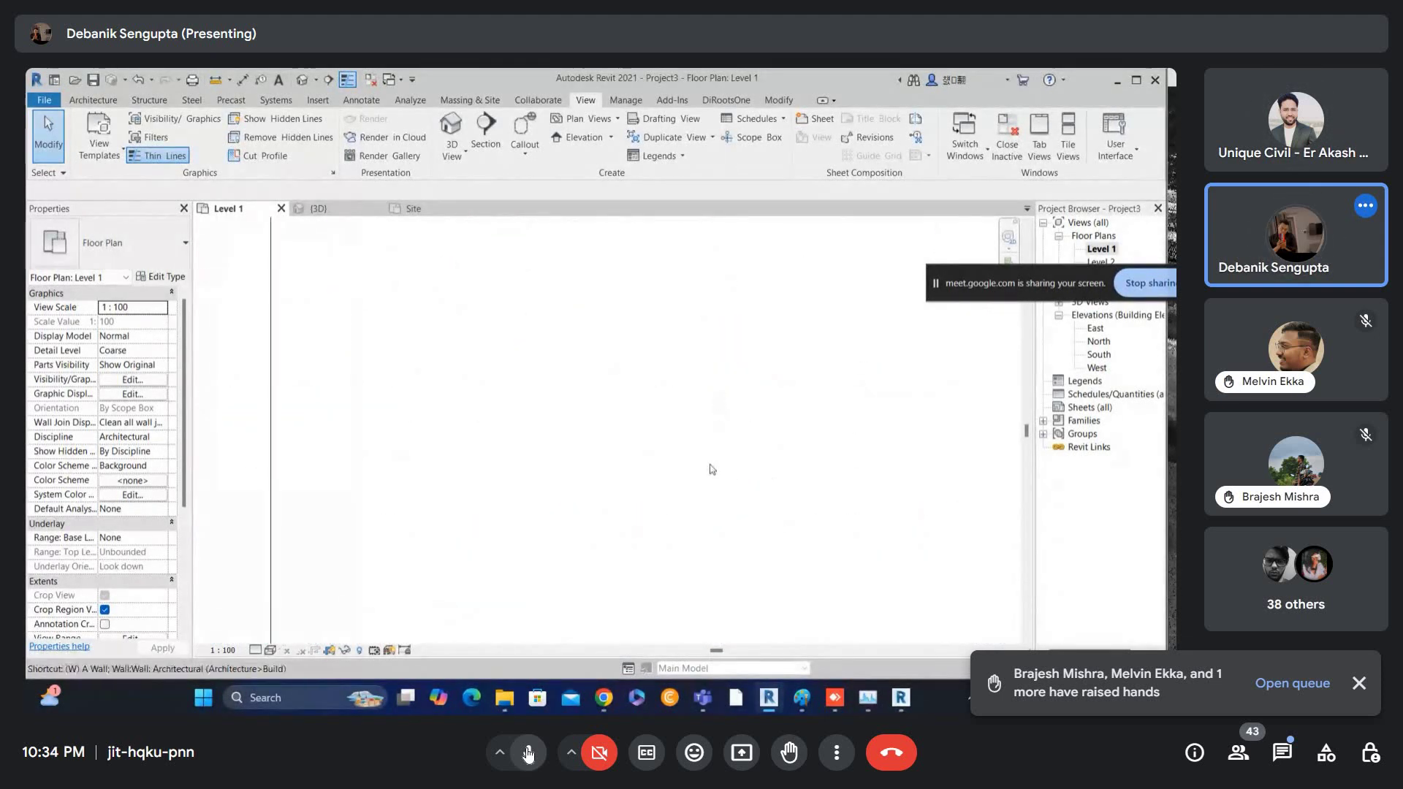
key("a")
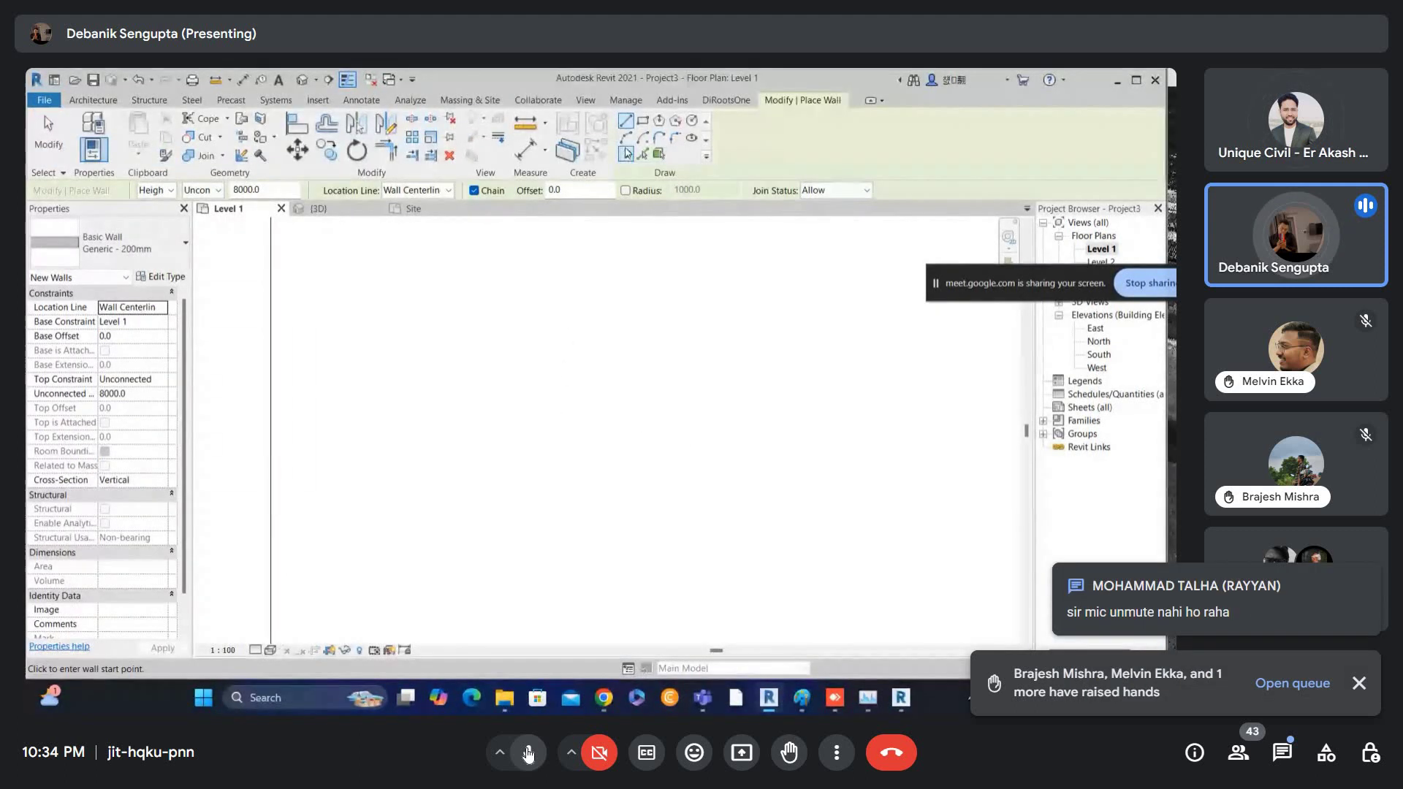
left_click(454, 304)
key("Escape")
key("Escape")
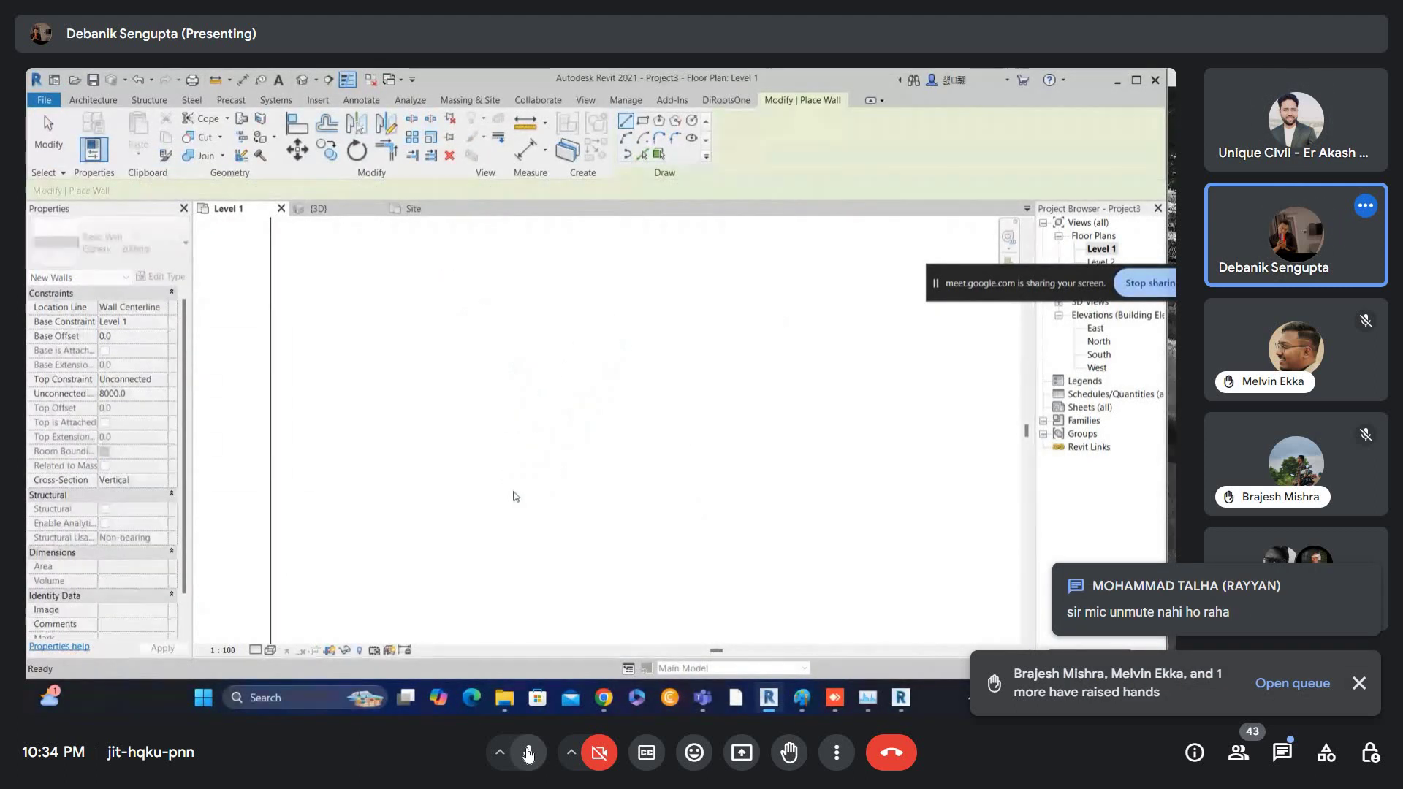
key("v")
key("v")
key("Escape")
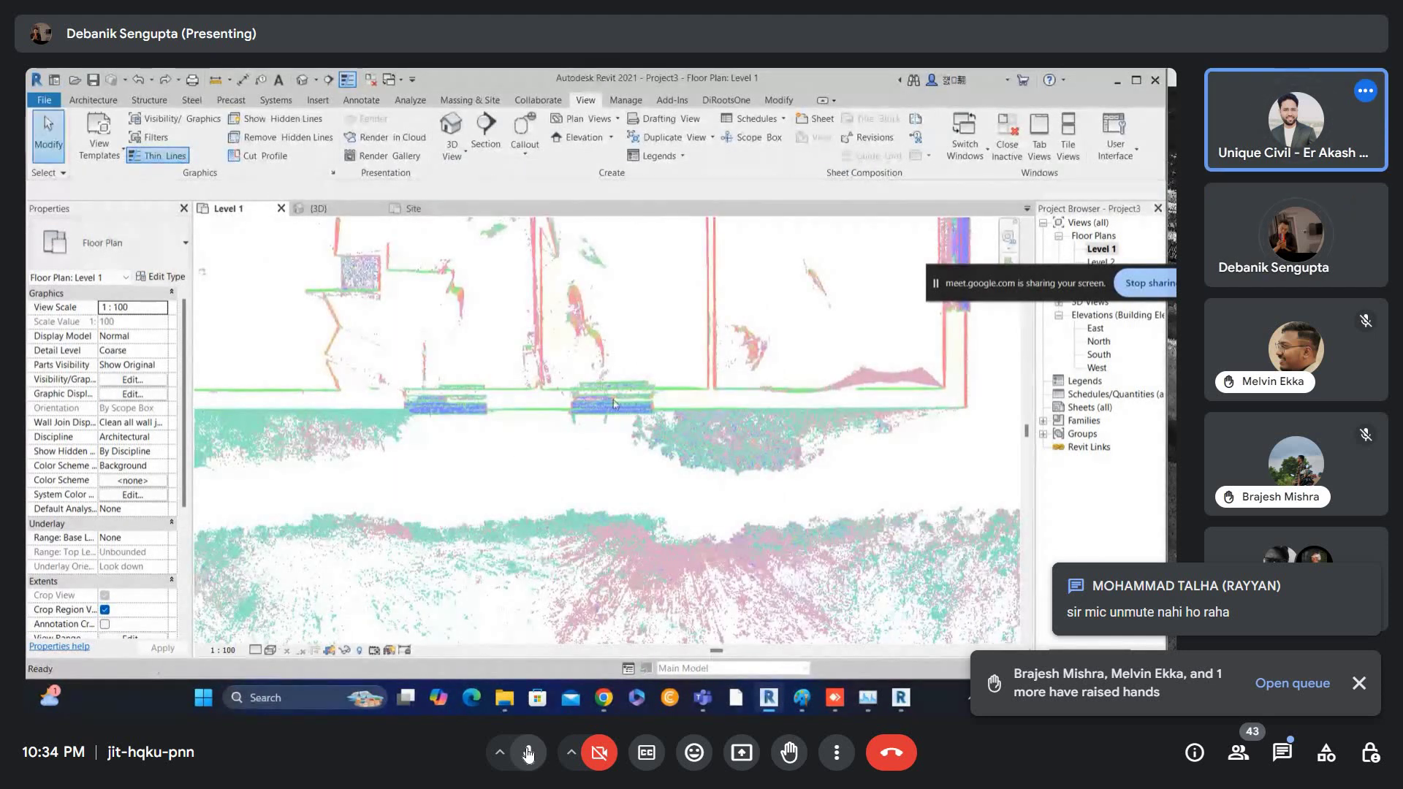
scroll(614, 404, "down", 3)
key("v")
key("v")
key("Escape")
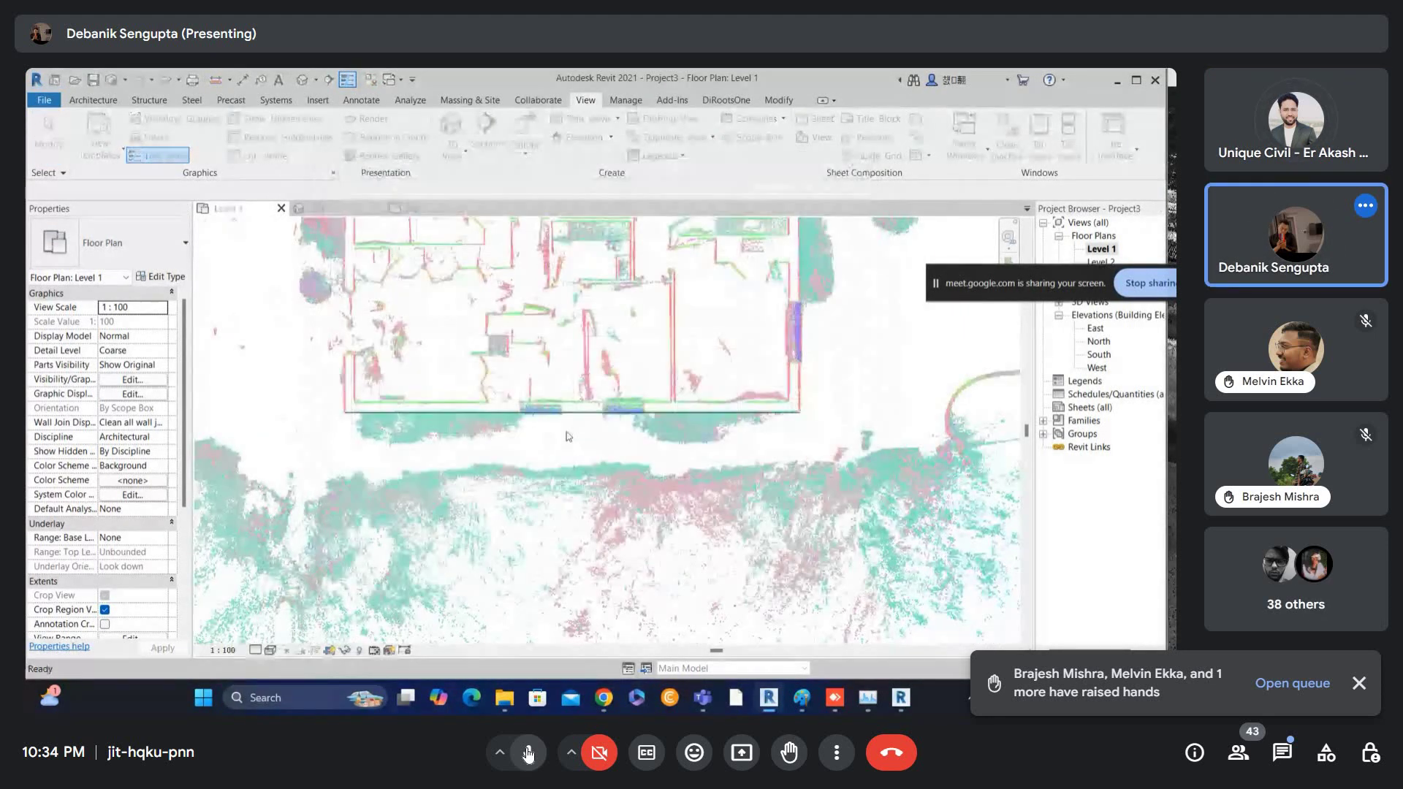
left_click(527, 755)
- Turn on the visibility of the Walls category in the Level 1 floor plan
scroll(575, 430, "up", 2)
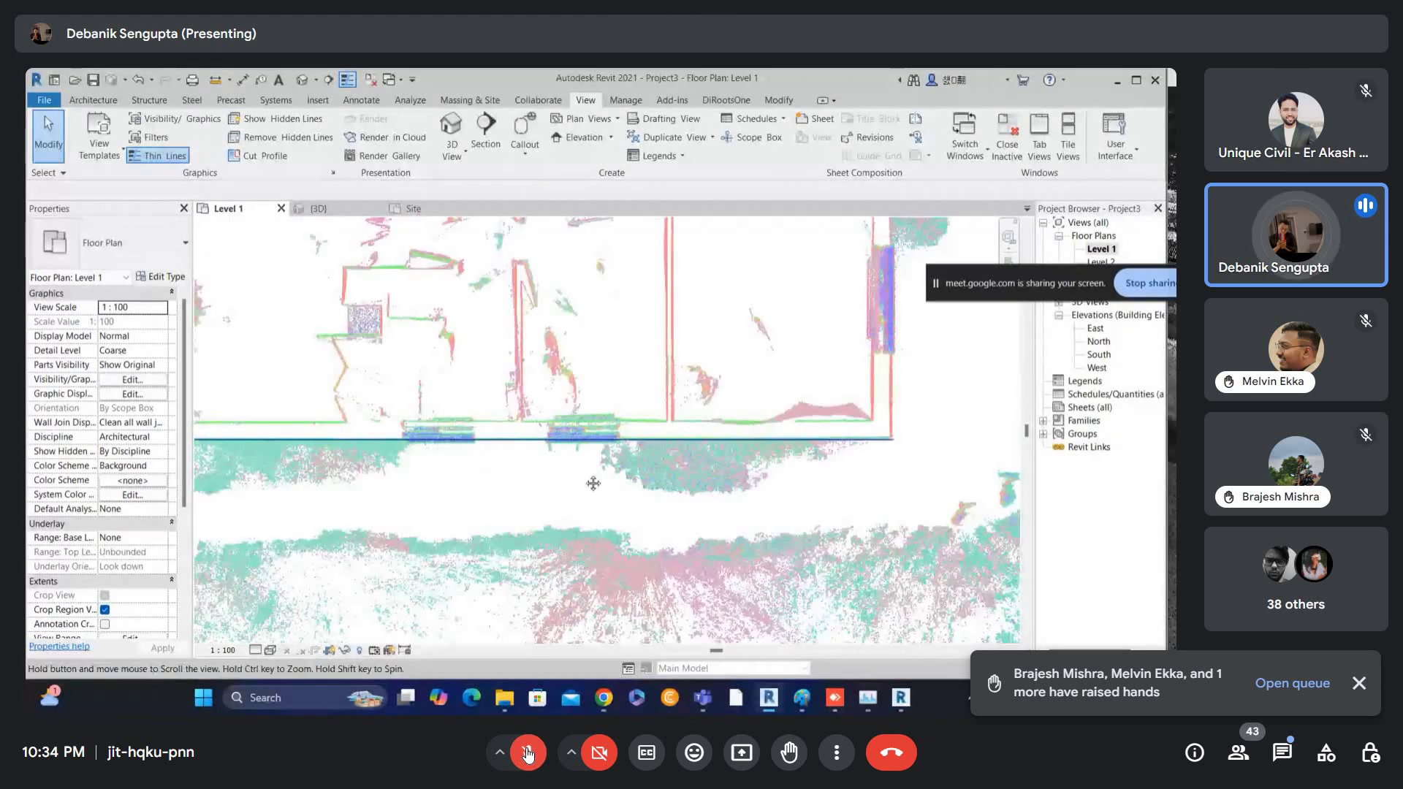
key("v")
key("v")
left_click(381, 369)
scroll(381, 369, "down", 10)
left_click(671, 583)
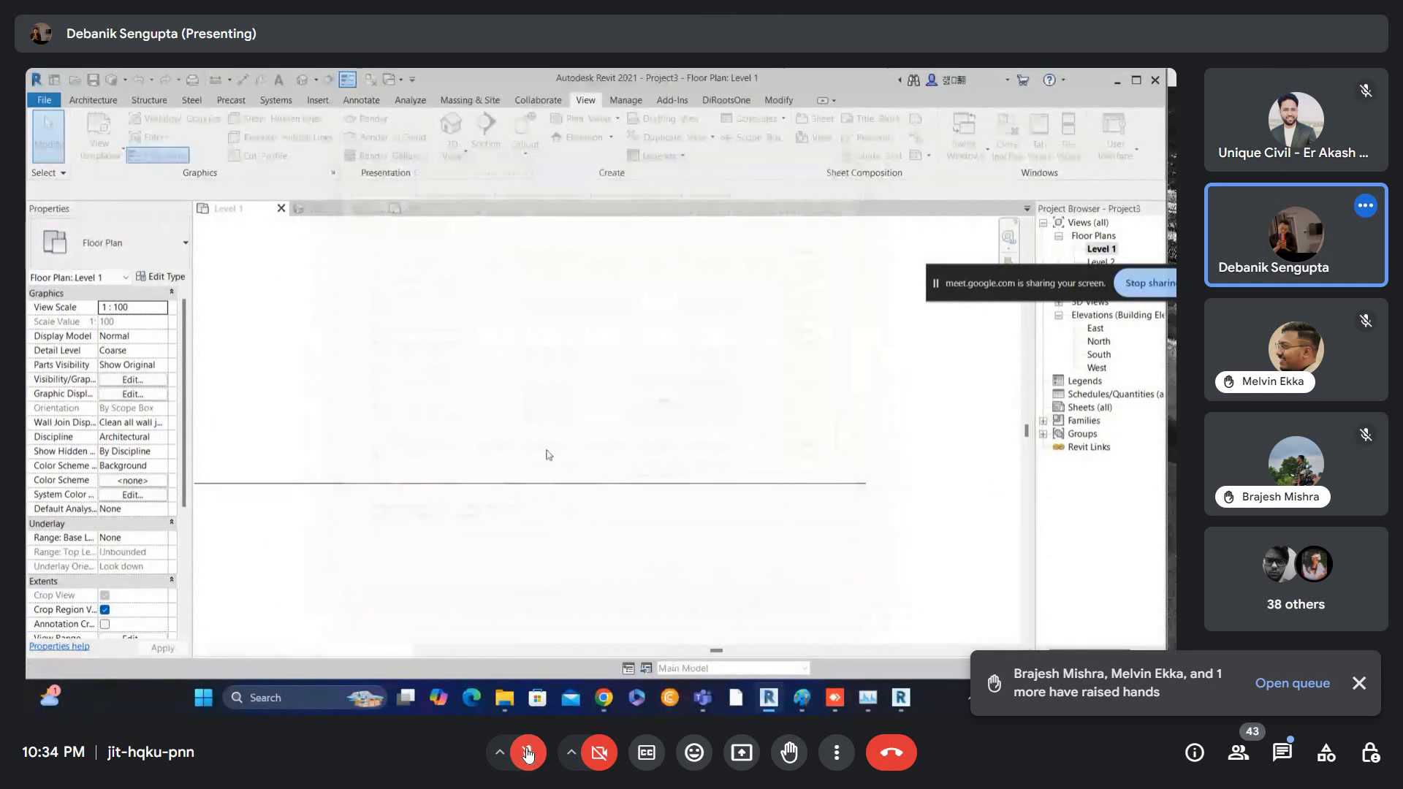
- Draw two parallel slanted Generic - 200mm walls, about 4100 mm and 3900 mm long, below the house
middle_click_drag(573, 461, 598, 333)
scroll(598, 334, "down", 1)
middle_click_drag(576, 474, 579, 408)
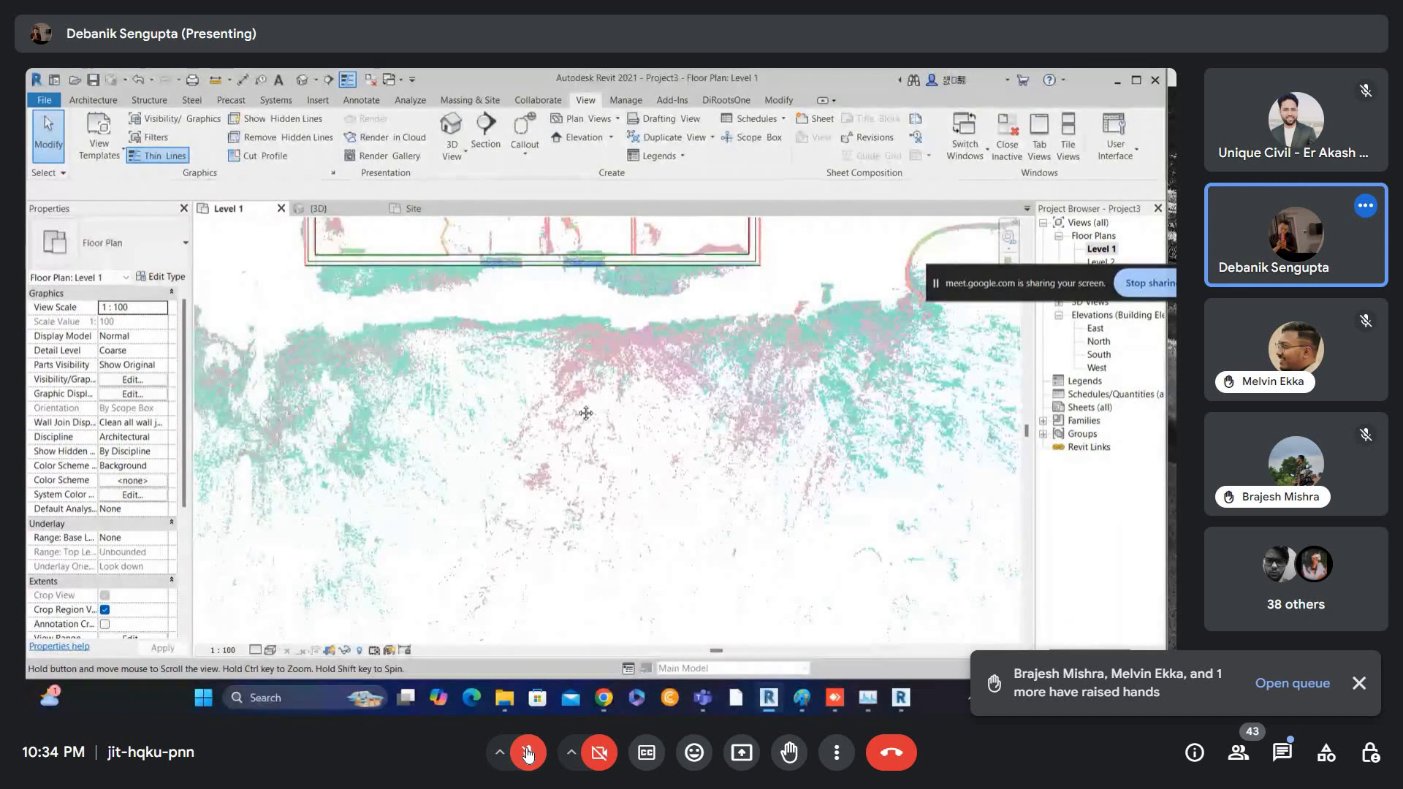
key("w")
key("a")
left_click(549, 317)
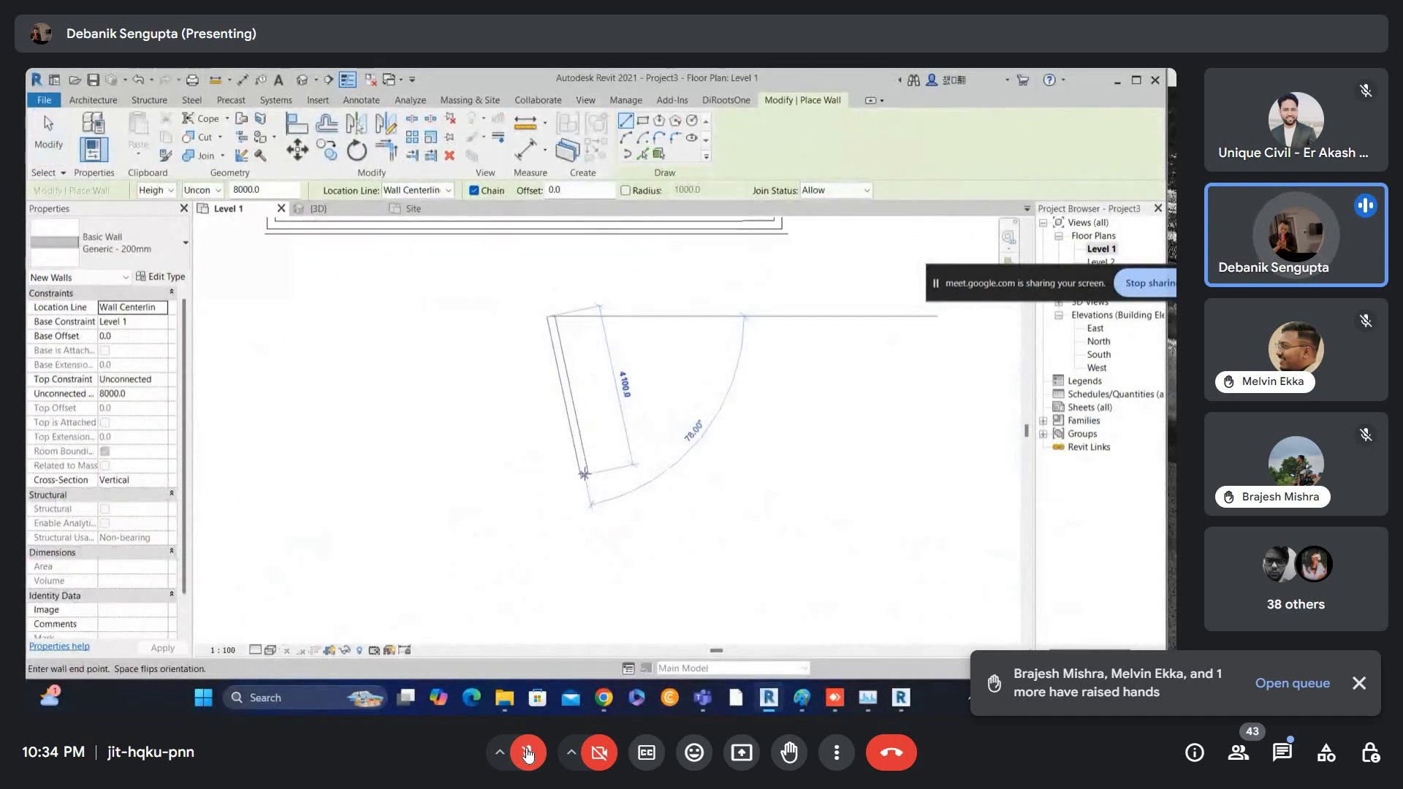
left_click(588, 479)
key("Escape")
scroll(594, 351, "up", 1)
left_click(605, 301)
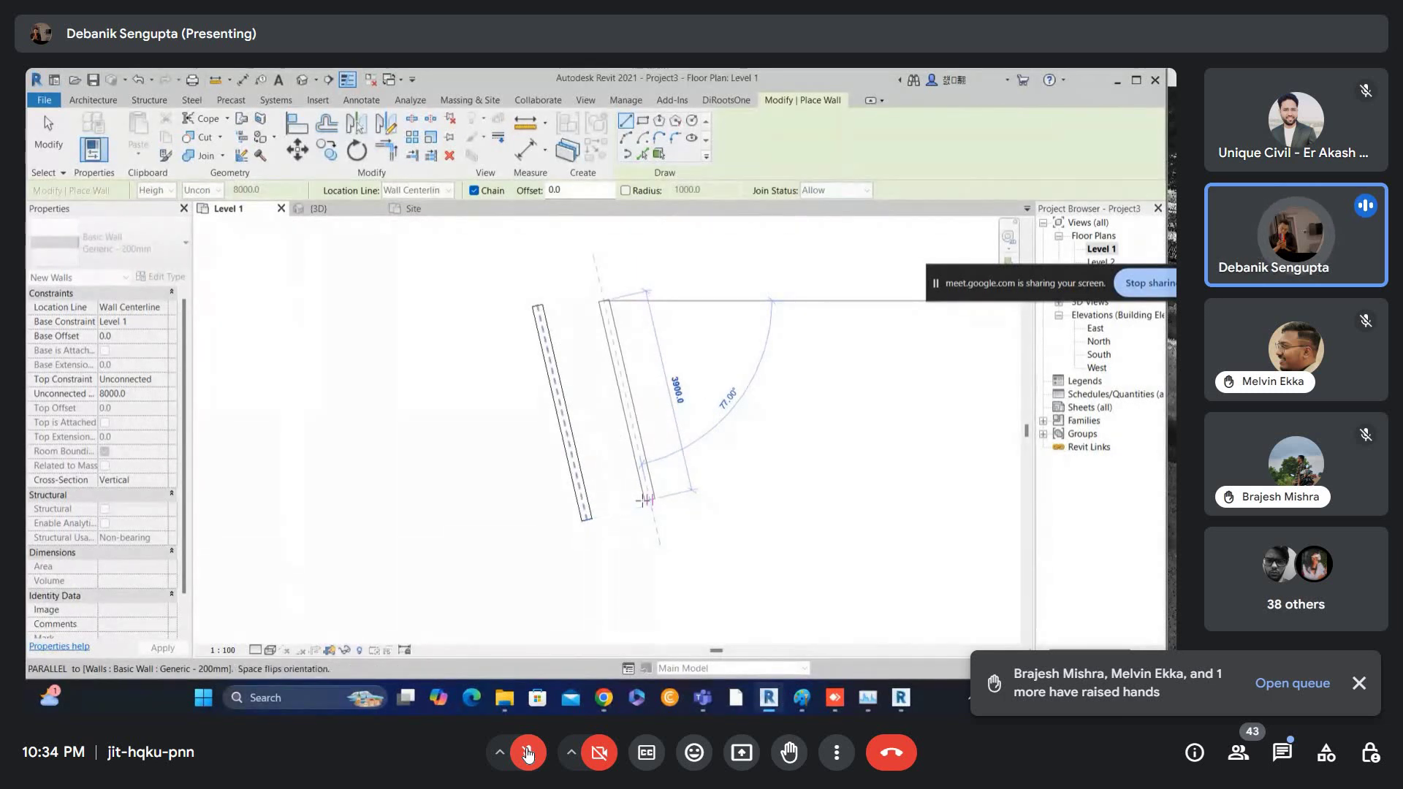
left_click(642, 499)
key("Escape")
key("Escape")
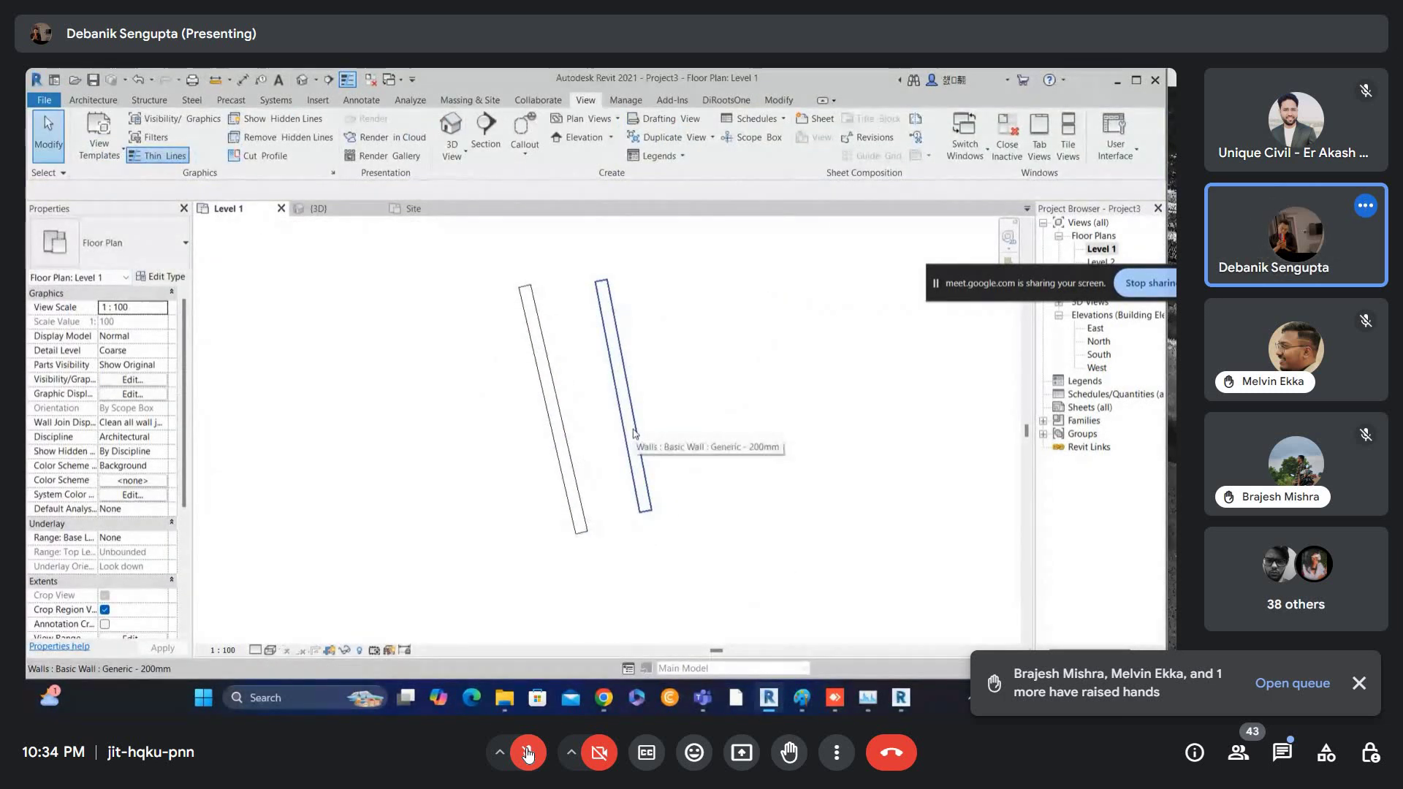
- Draw a wall from the lower end of the first slanted wall, perpendicular to it and passing below the second
key("w")
key("a")
left_click(582, 531)
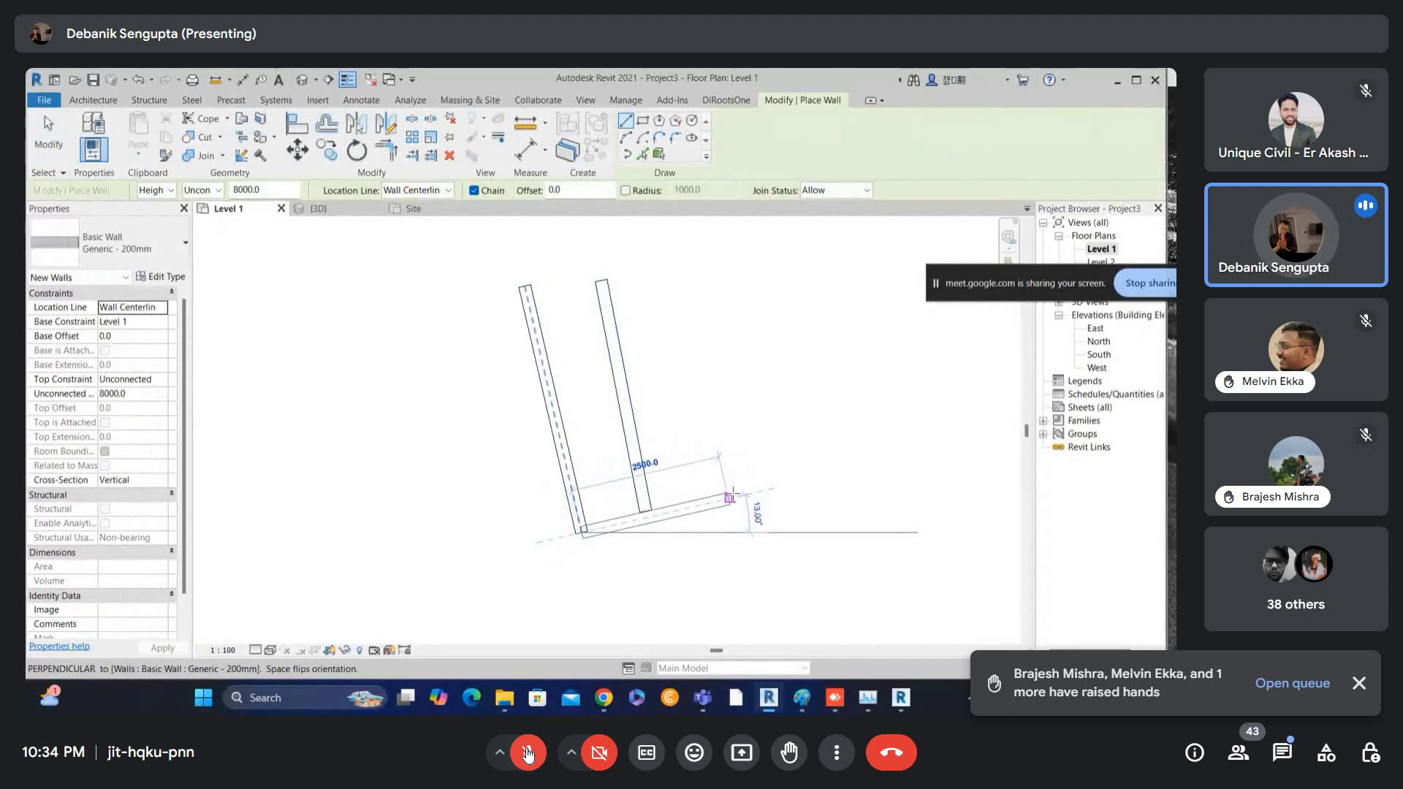
left_click(768, 496)
key("Escape")
key("Escape")
- Extend the second slanted wall to meet the perpendicular wall
key("t")
key("r")
left_click(644, 482)
scroll(645, 482, "down", 1)
key("Escape")
key("Escape")
- Set aligned dimensions to reference wall faces and try to dimension from the first slanted wall
key("d")
key("i")
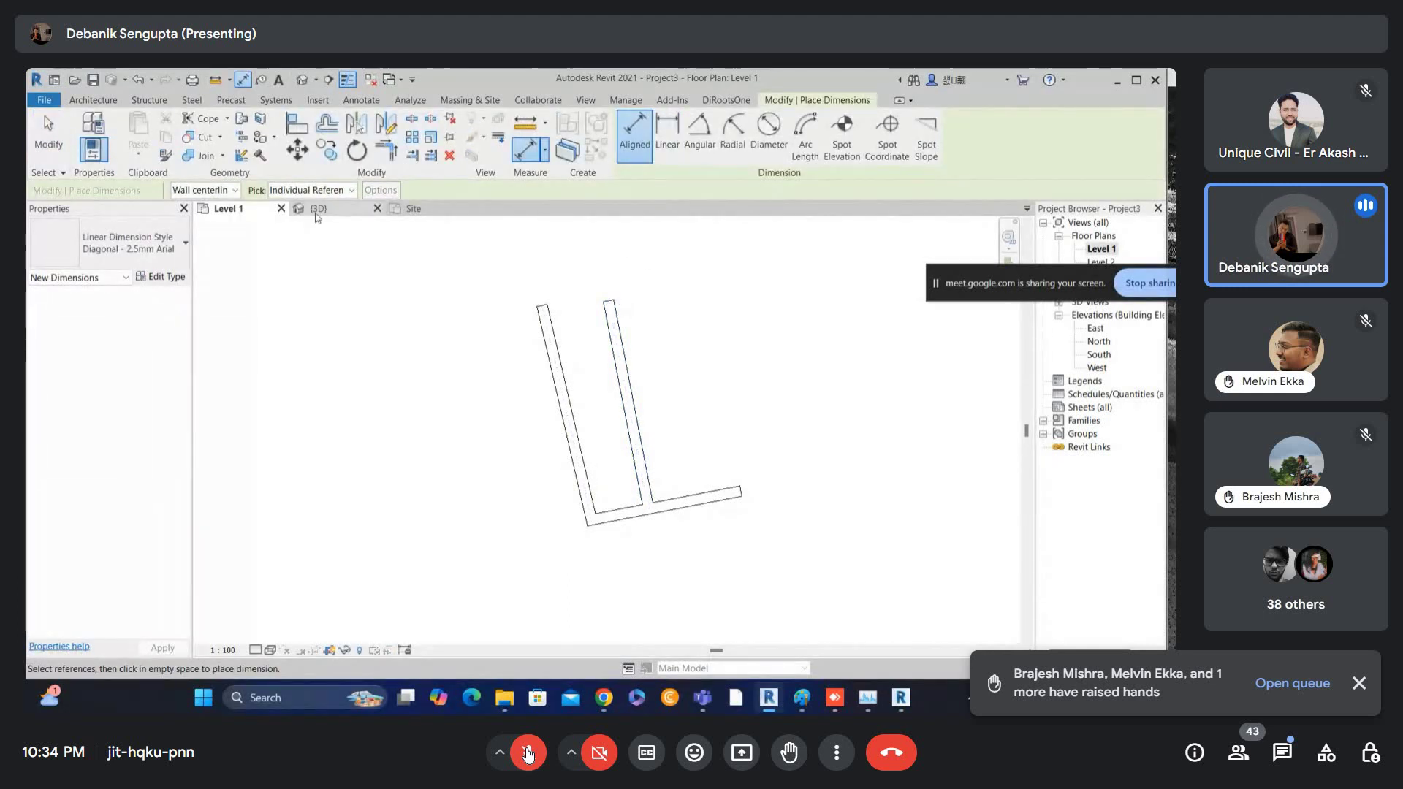
left_click(202, 189)
left_click(199, 201)
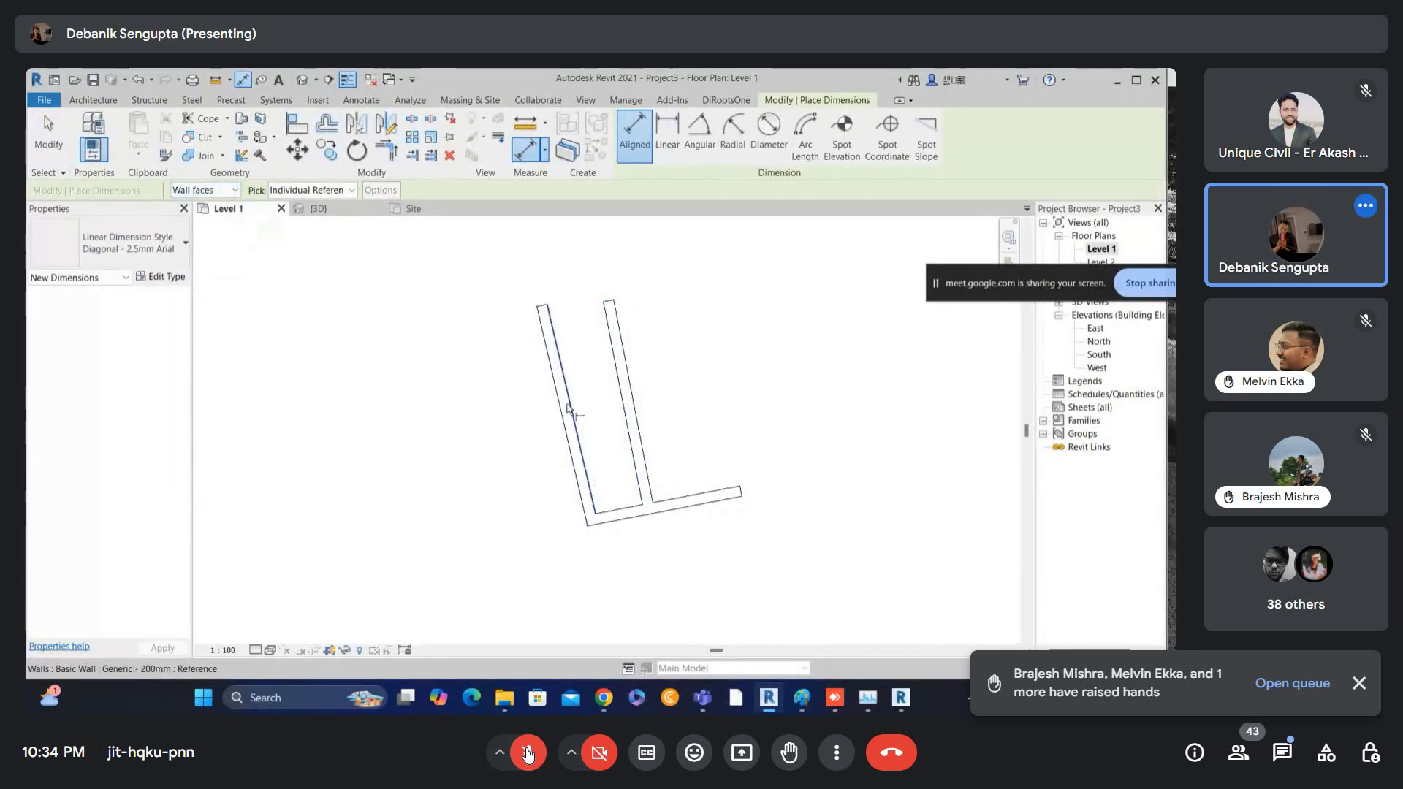
left_click(567, 404)
key("Escape")
key("Escape")
scroll(619, 377, "down", 4)
middle_click_drag(675, 256, 605, 448)
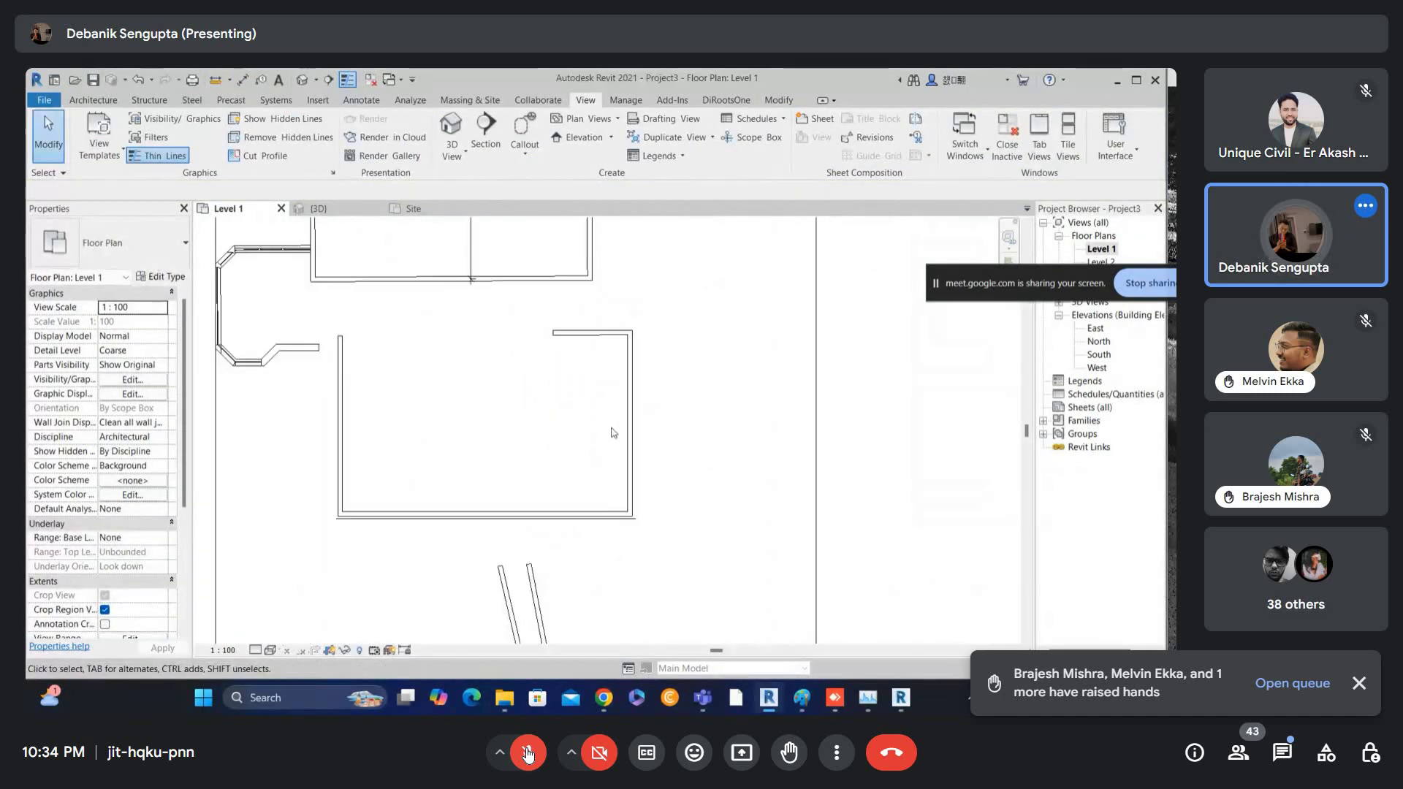
scroll(606, 431, "up", 2)
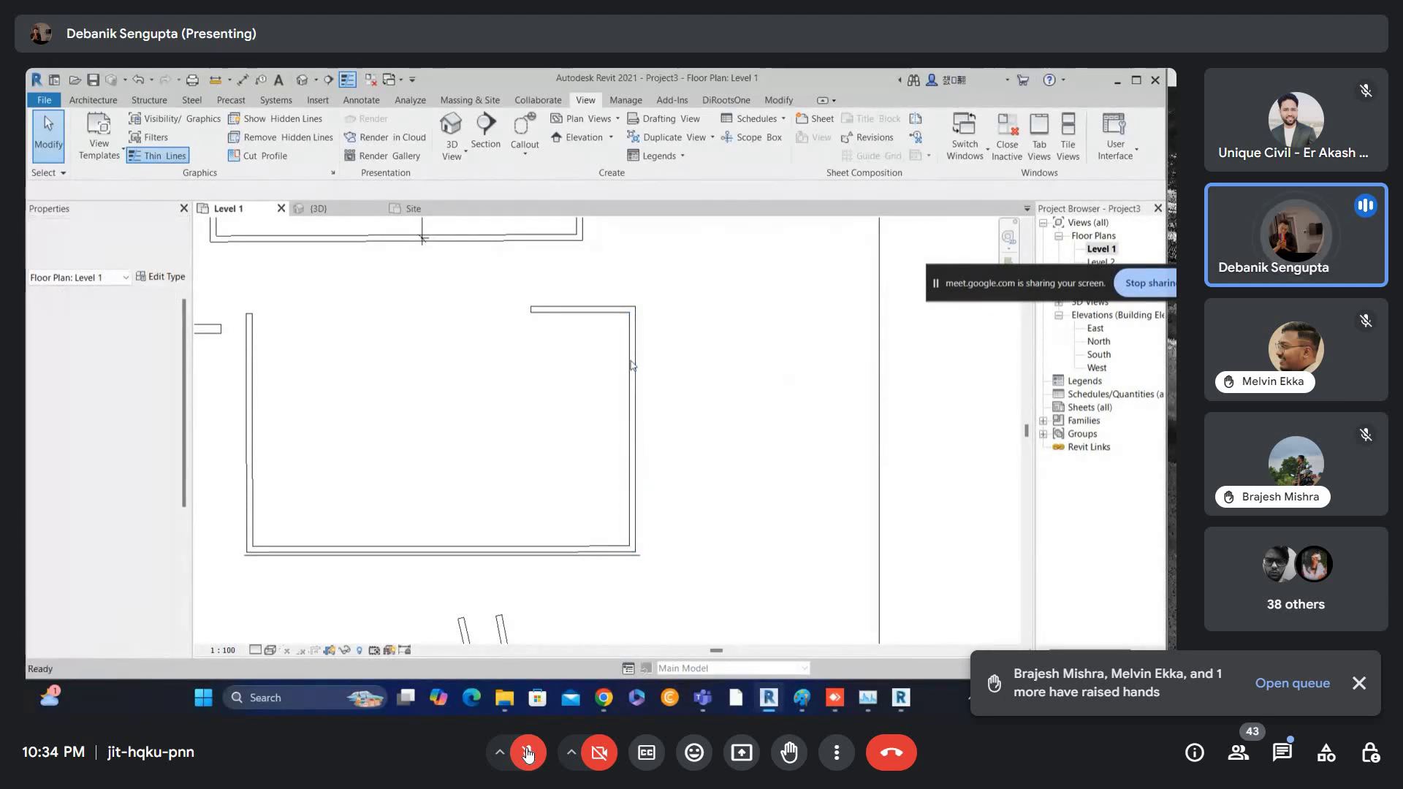
key("d")
key("i")
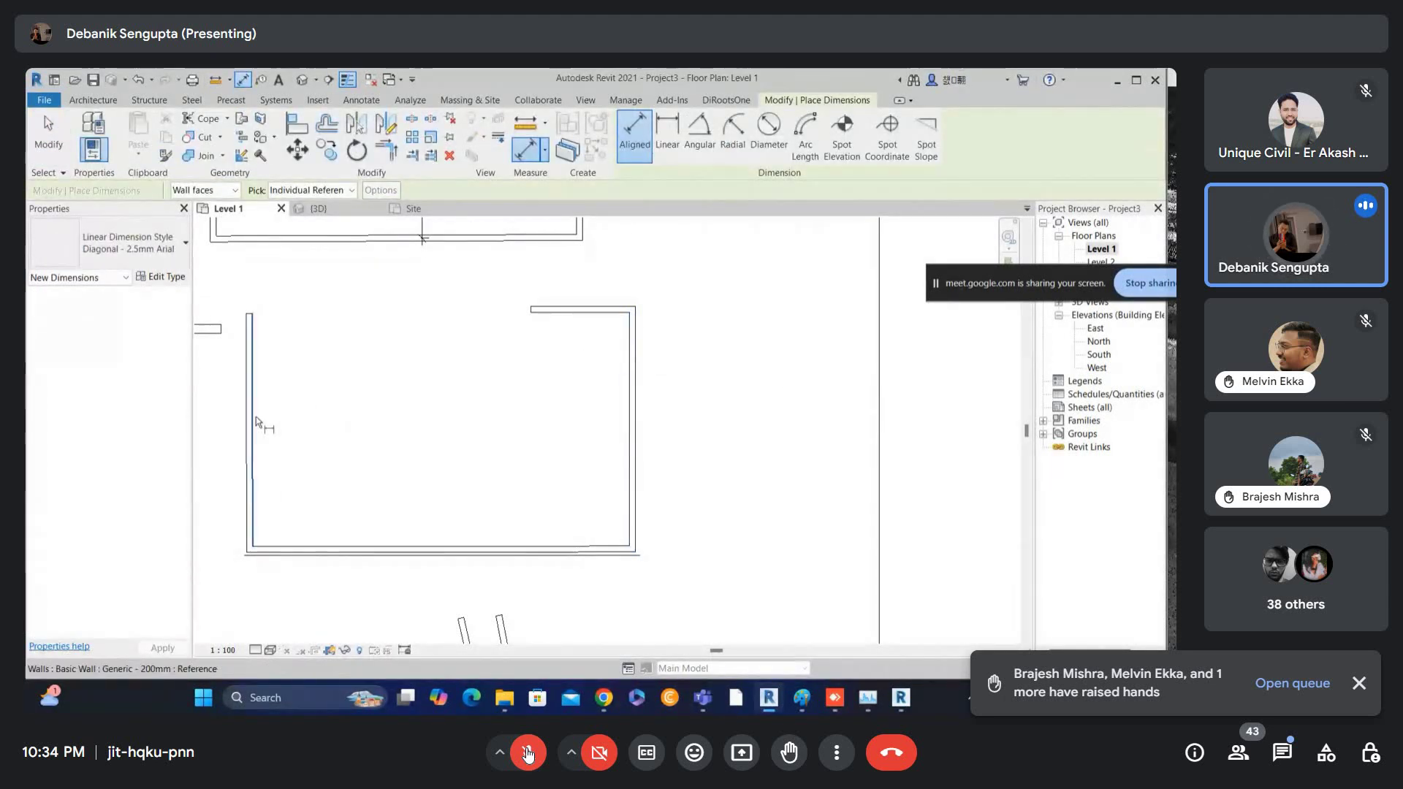
key("Escape")
key("Escape")
- Shorten the free upper end of the house's left exterior wall to a length of about 7600 mm
left_click(250, 398)
key("Escape")
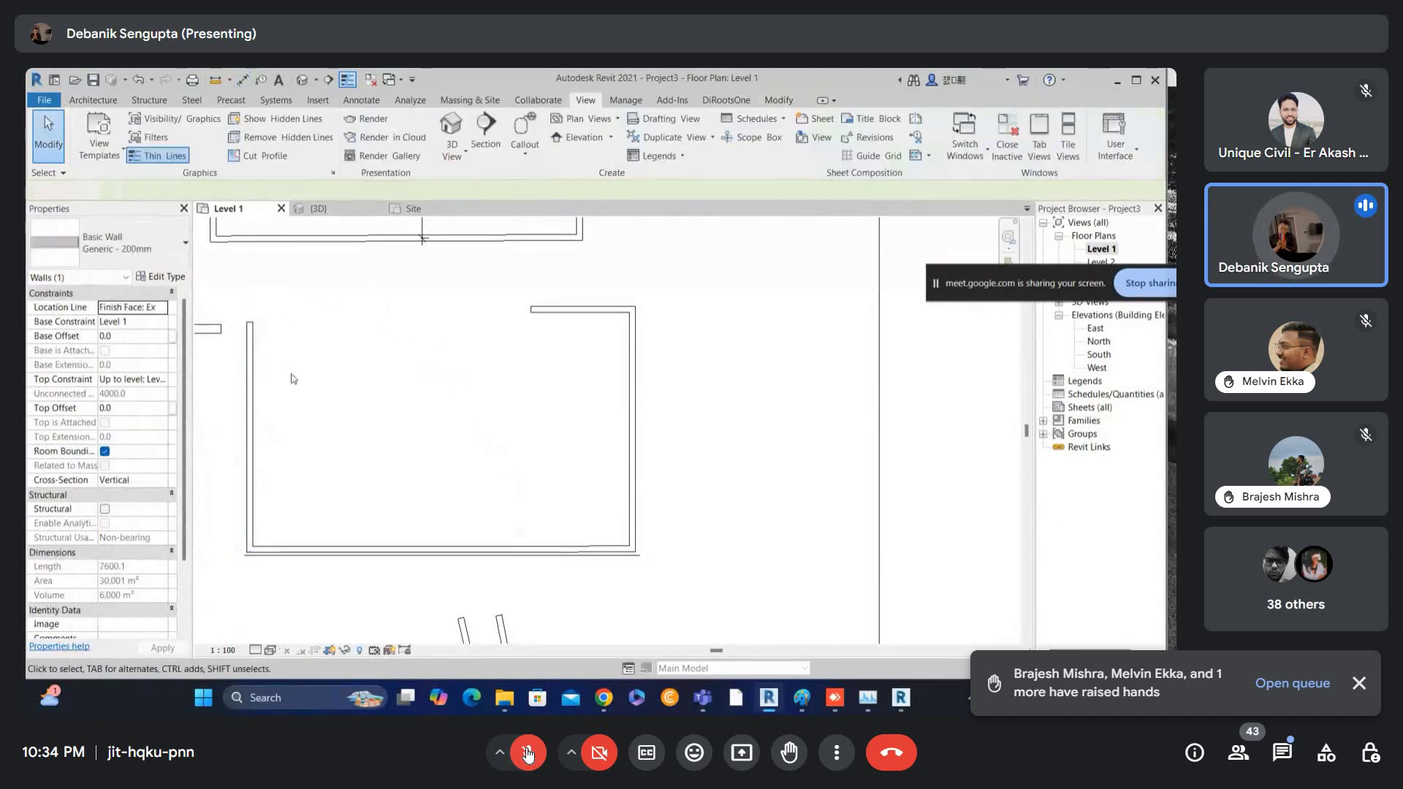
key("d")
key("i")
left_click(252, 399)
key("Escape")
key("Escape")
left_click(633, 365)
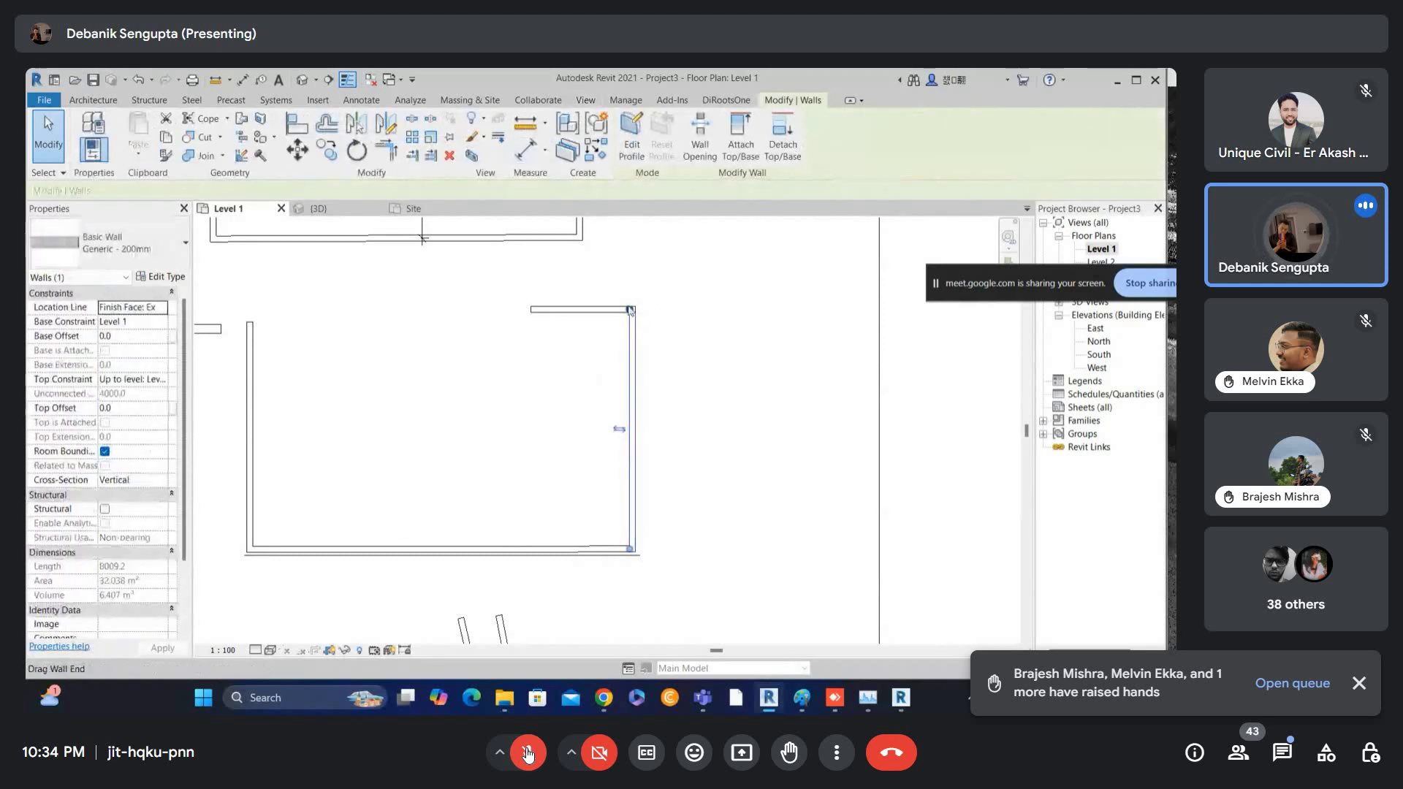
key("Escape")
- Place an aligned dimension between the inner faces of the lower building's left and right exterior walls
key("d")
key("i")
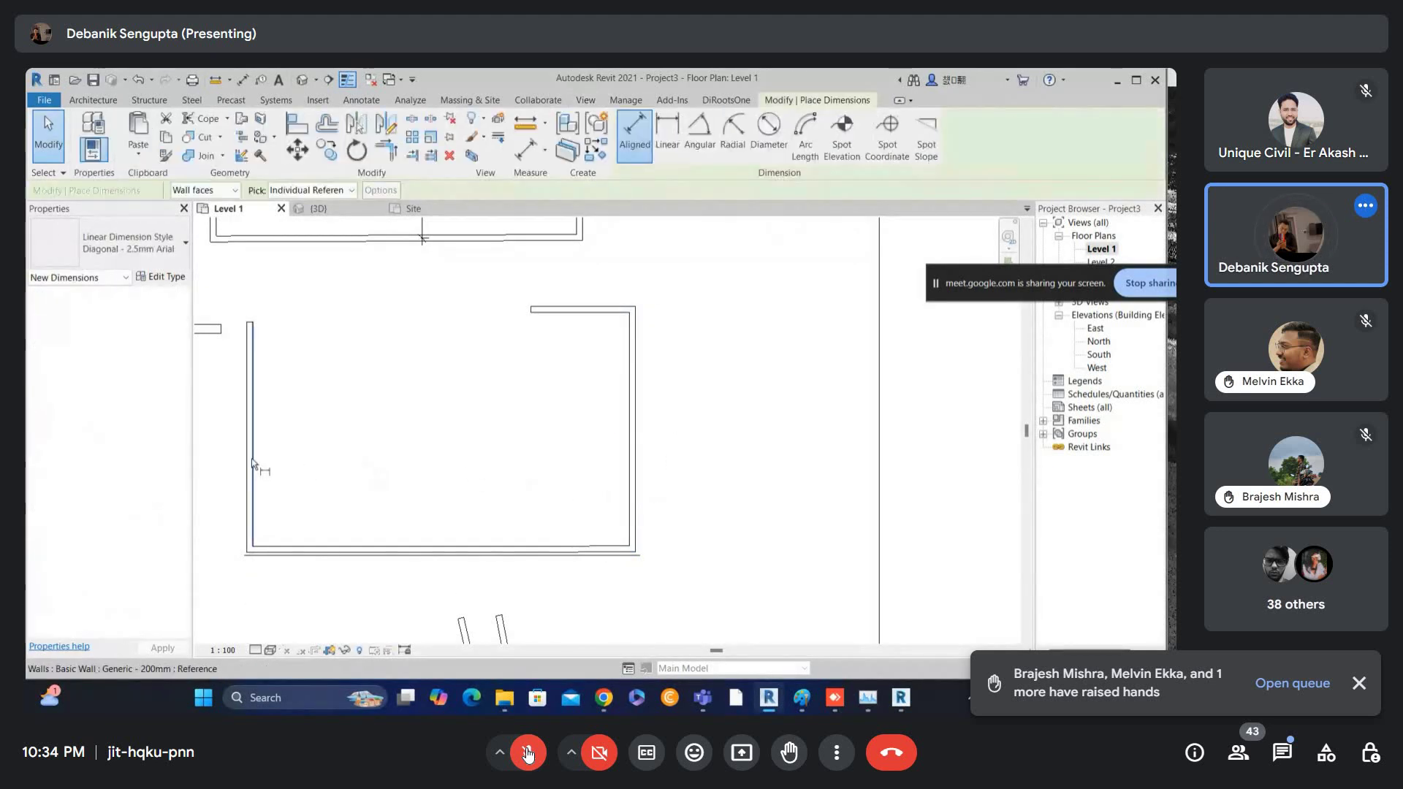
left_click(255, 461)
left_click(635, 429)
left_click(475, 448)
scroll(476, 448, "up", 1)
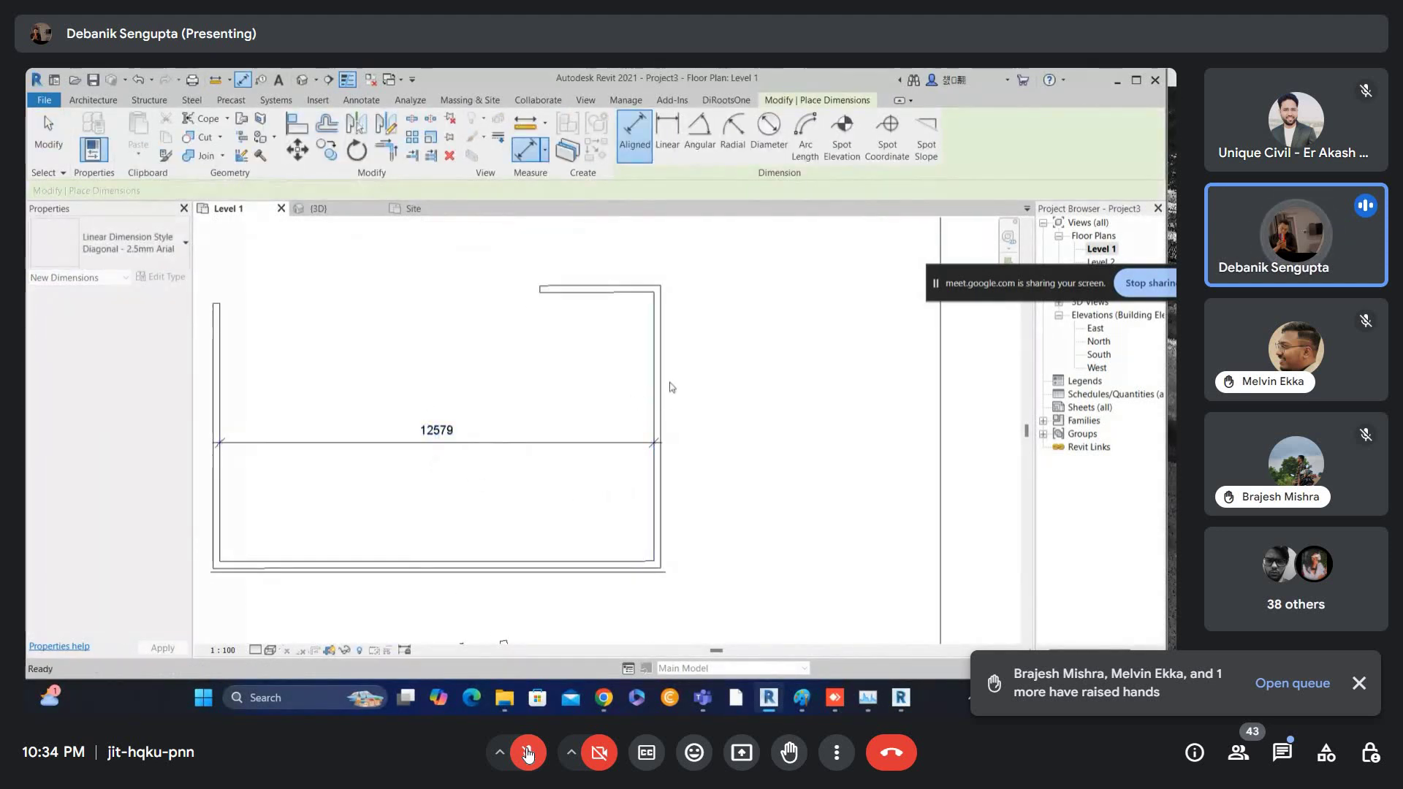
- Set the clear distance between the left and right exterior walls to 12580 by moving the right wall
key("Escape")
left_click(655, 397)
left_click(438, 432)
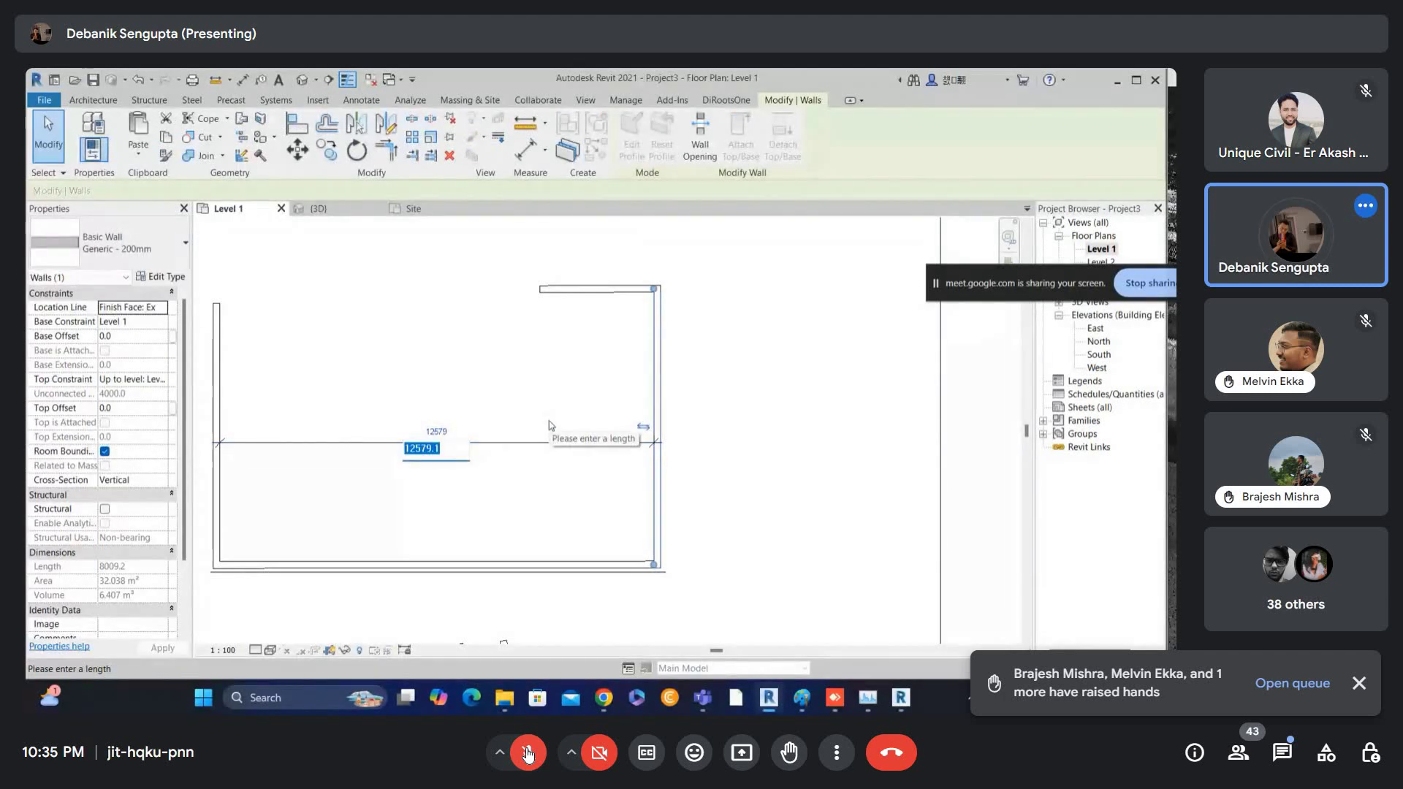
type("12580")
key("Return")
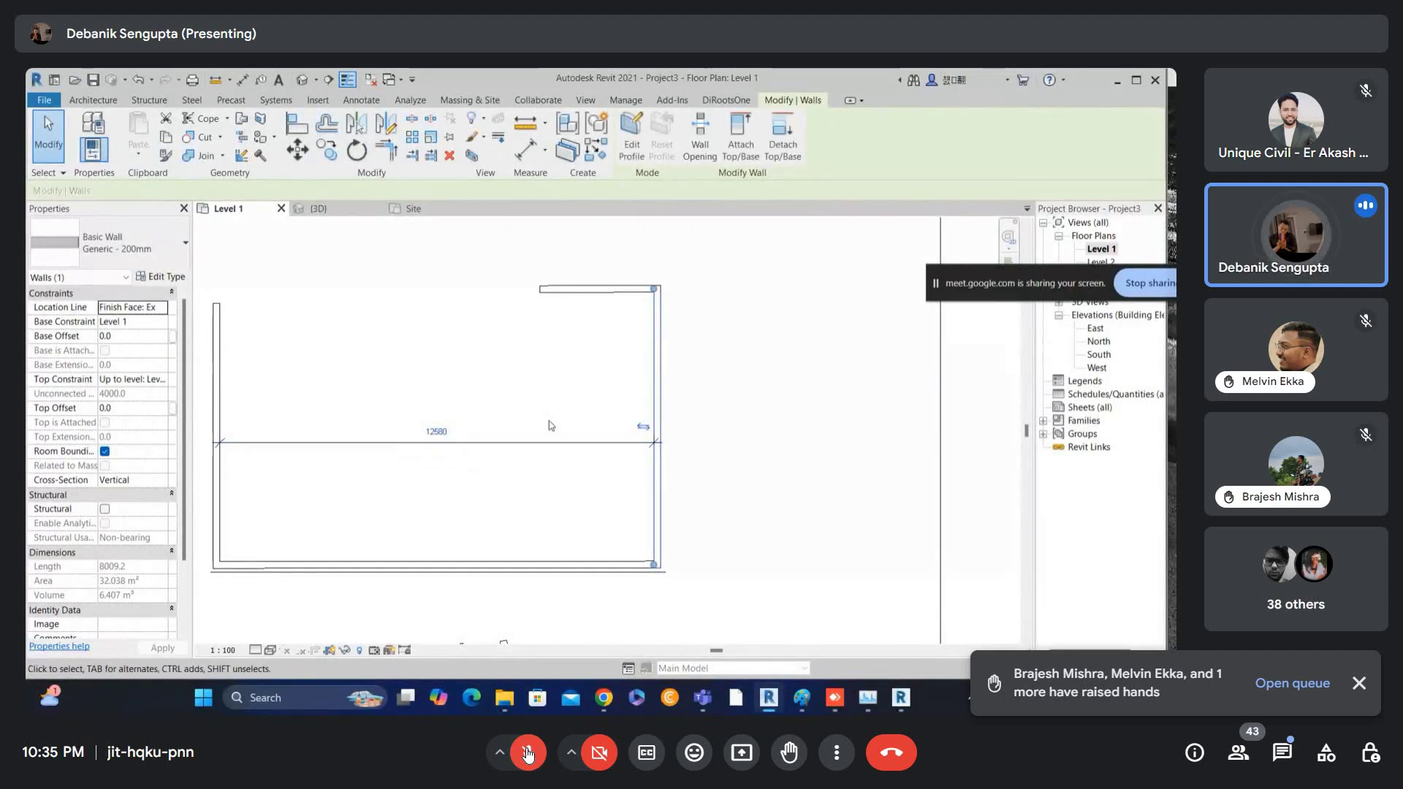
left_click(550, 422)
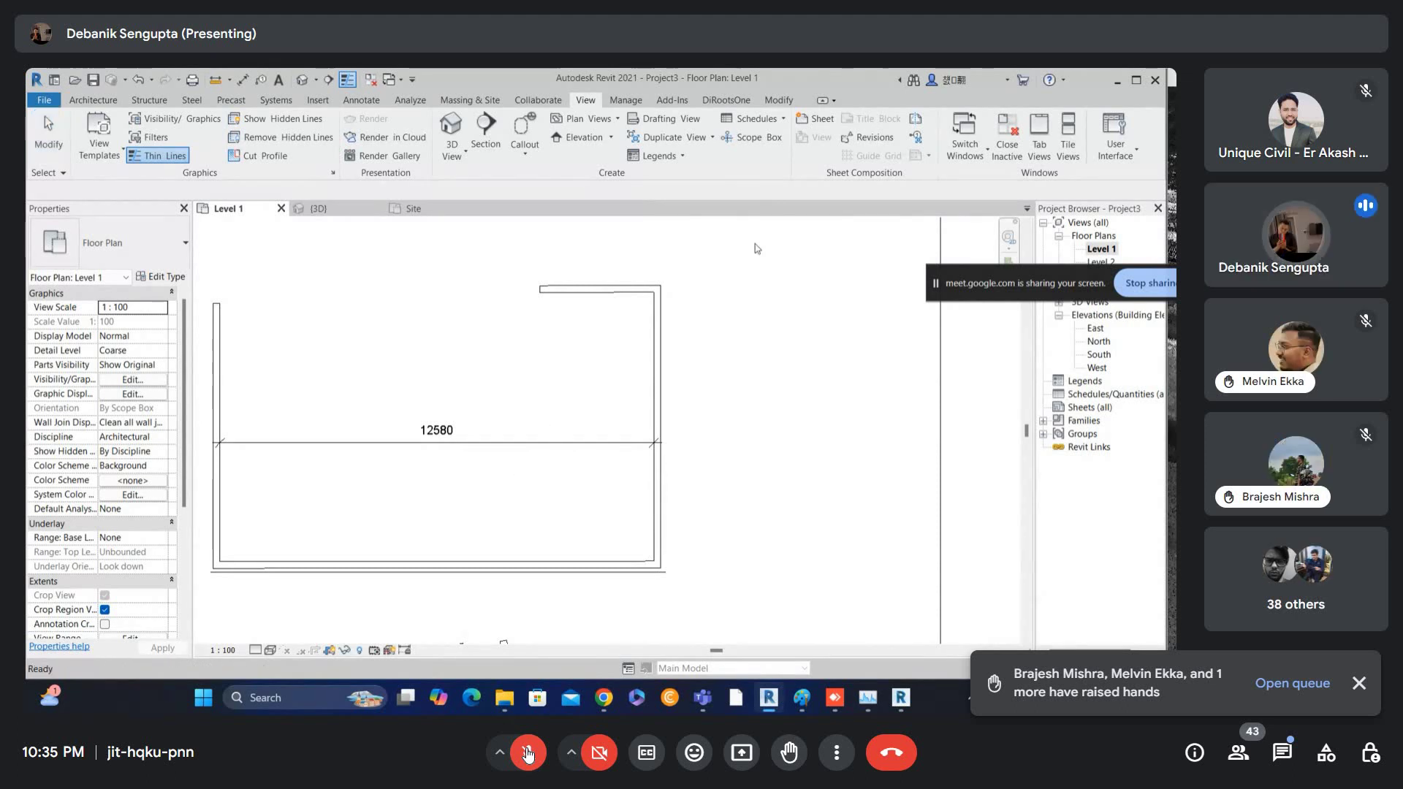
- Hide the crop region of the Level 1 floor plan
scroll(408, 431, "down", 2)
scroll(169, 527, "down", 1)
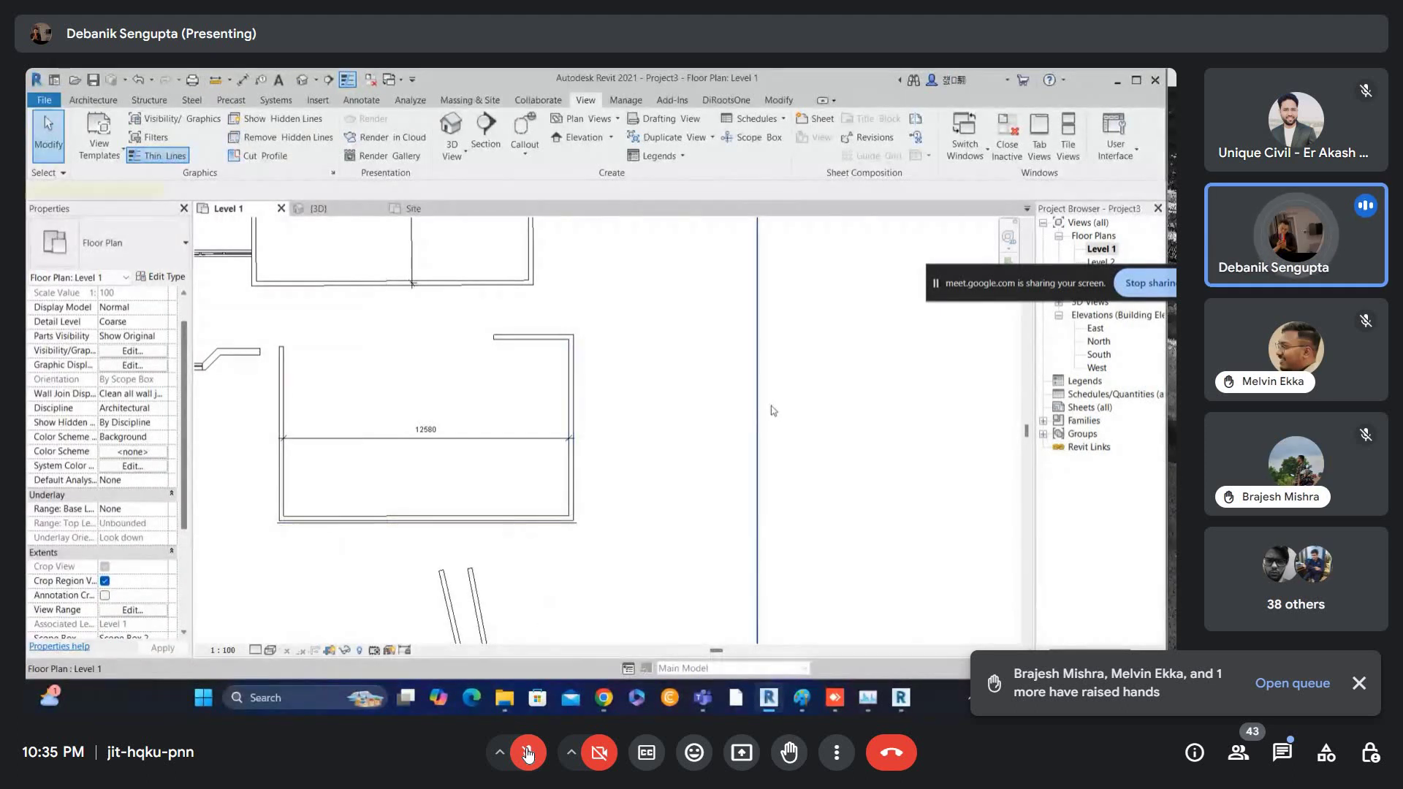
left_click(757, 511)
left_click(104, 581)
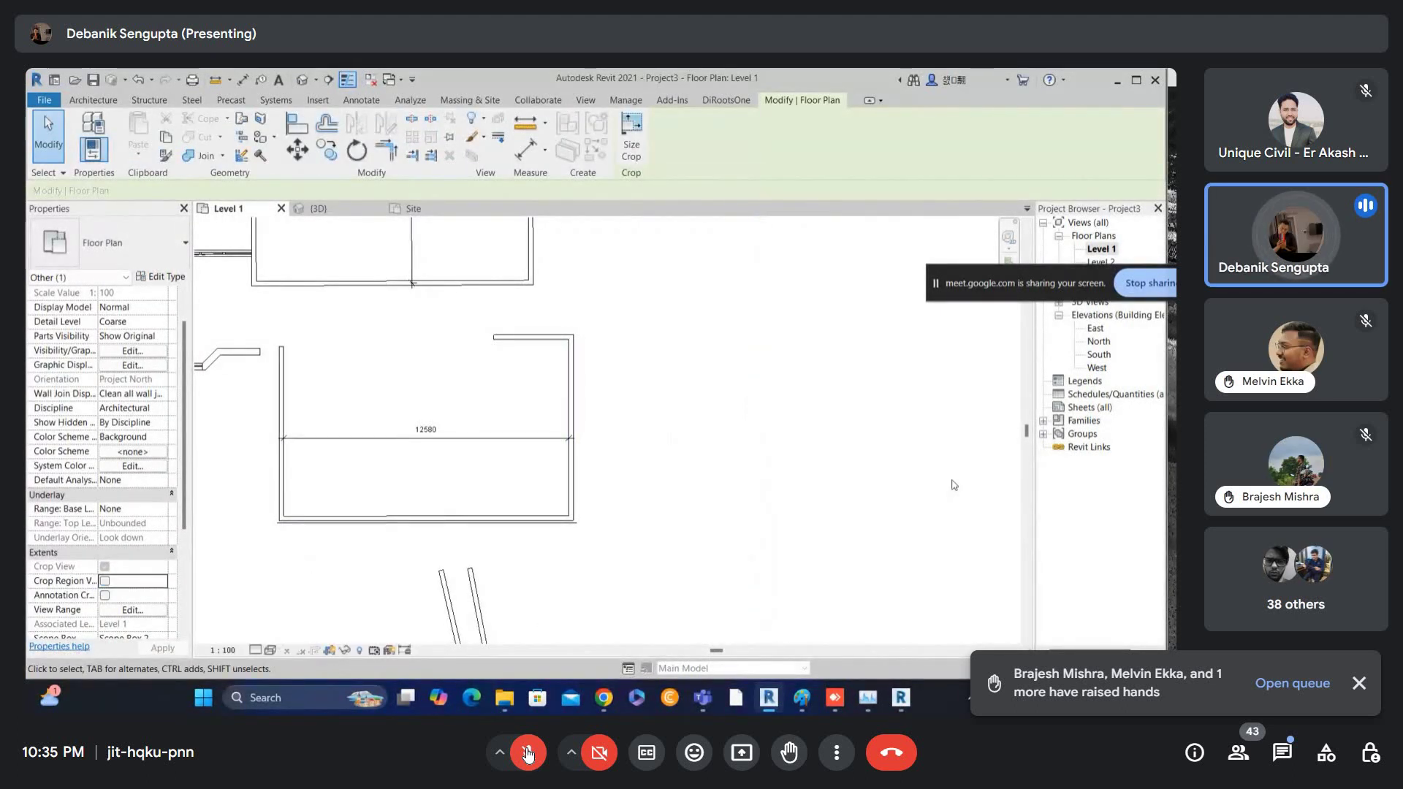
scroll(751, 405, "down", 5)
scroll(725, 417, "down", 2)
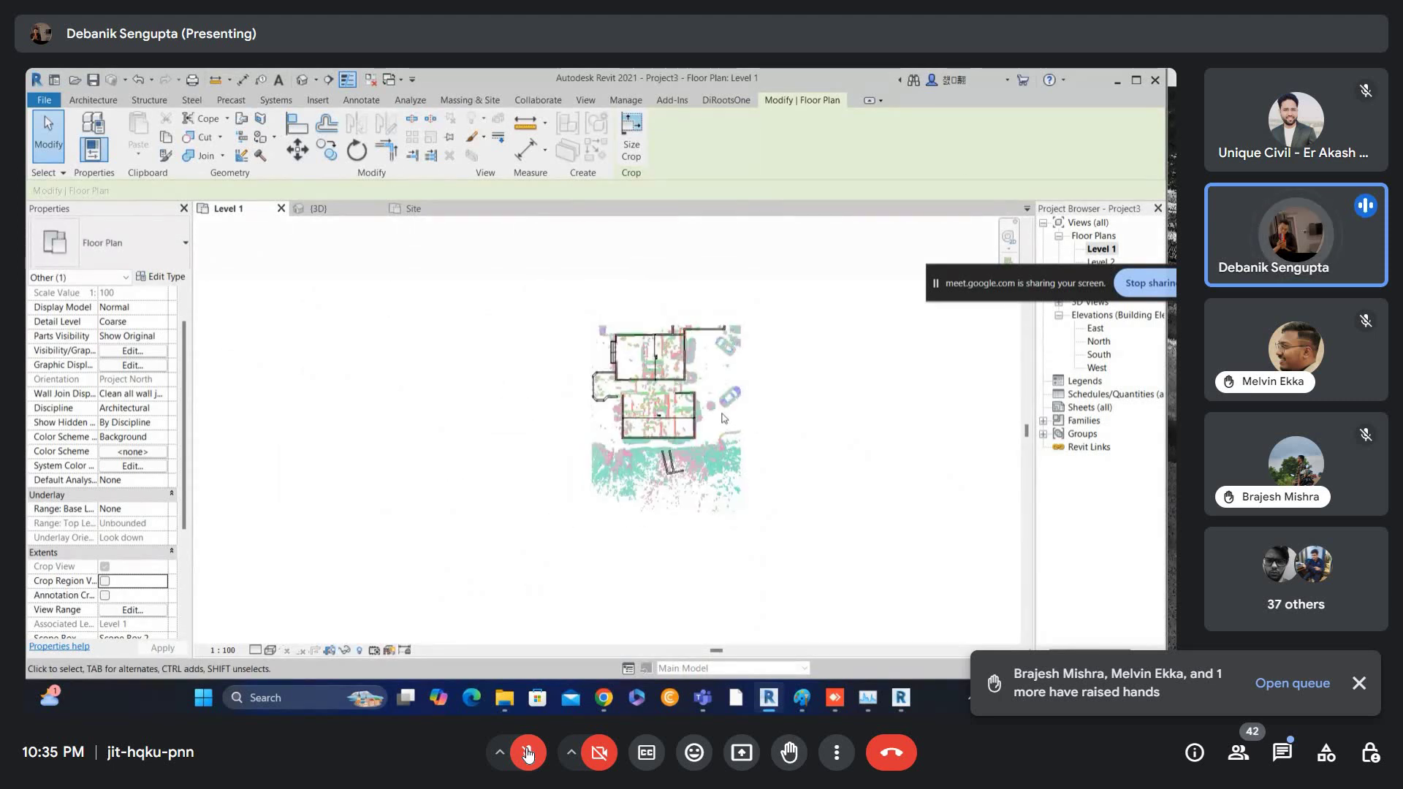
scroll(146, 576, "down", 3)
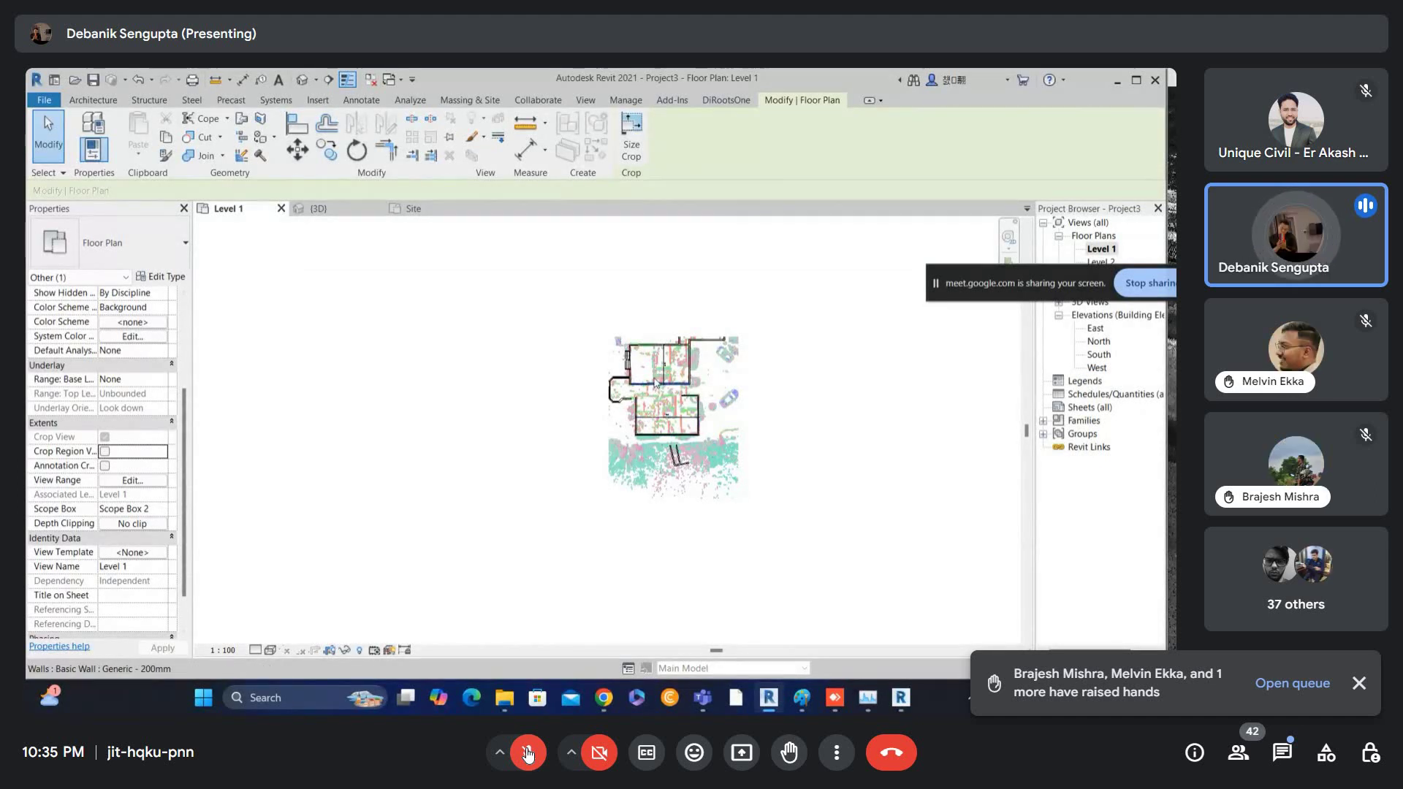
scroll(605, 365, "up", 1)
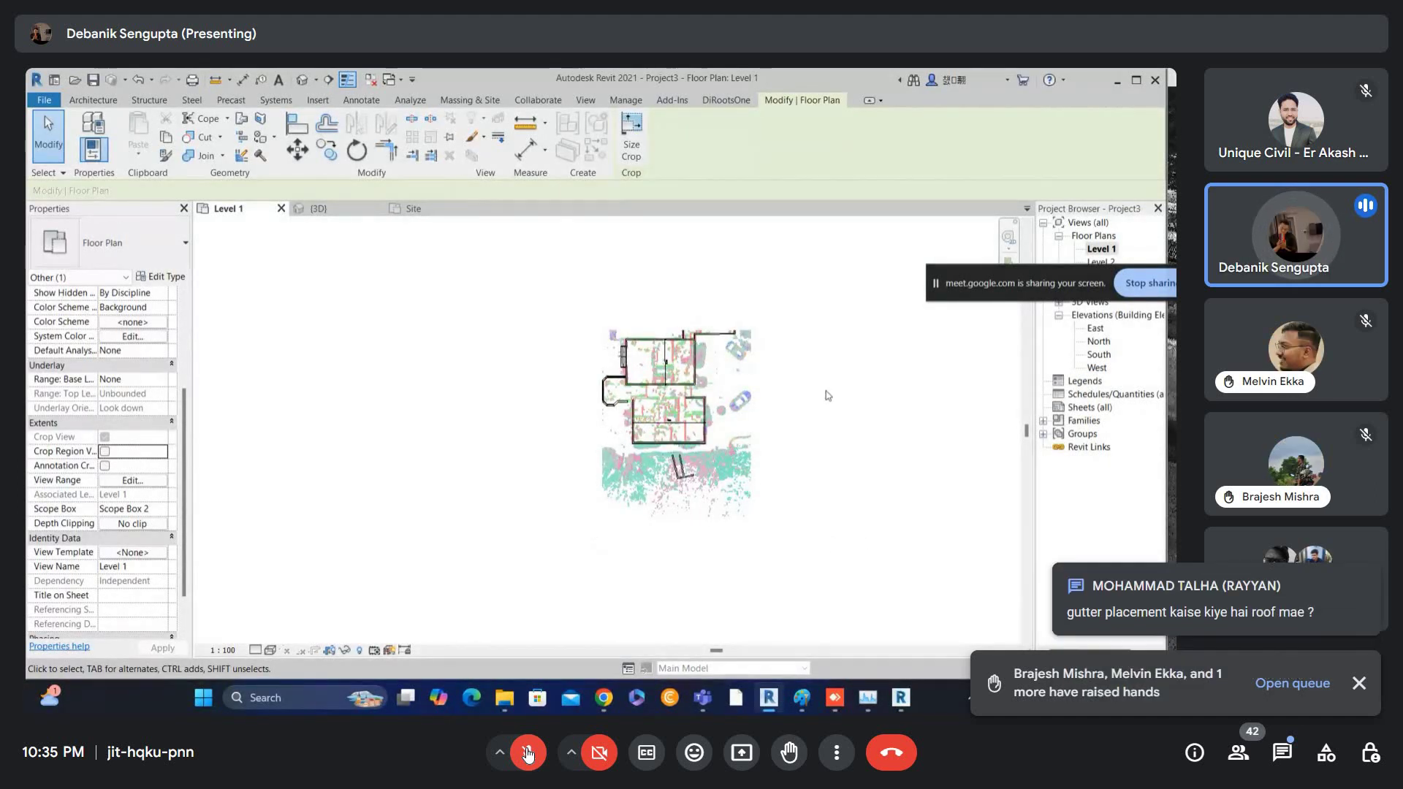
- Show the Level 1 plan's crop region and turn on its annotation crop
left_click(105, 451)
left_click(105, 465)
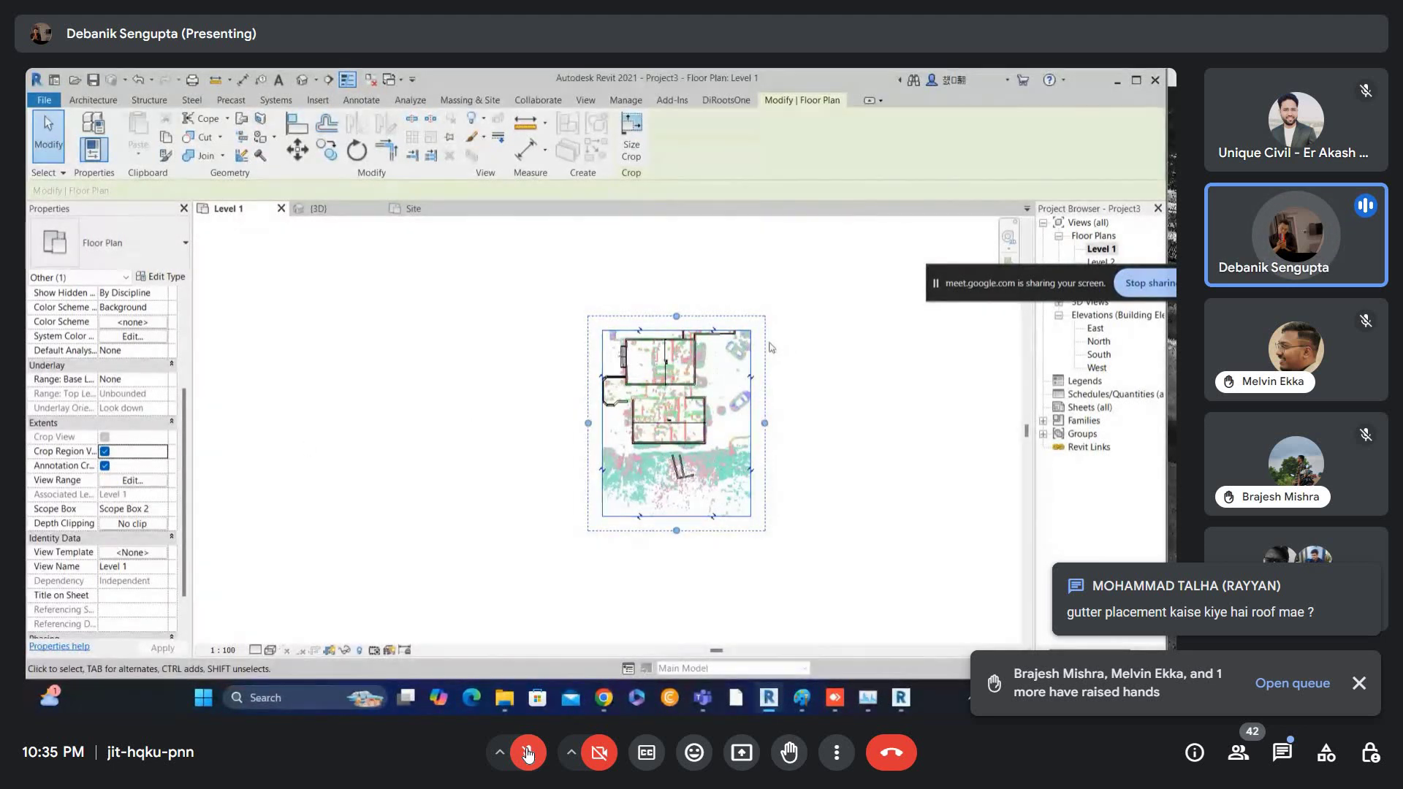
scroll(765, 399, "up", 1)
scroll(760, 410, "up", 1)
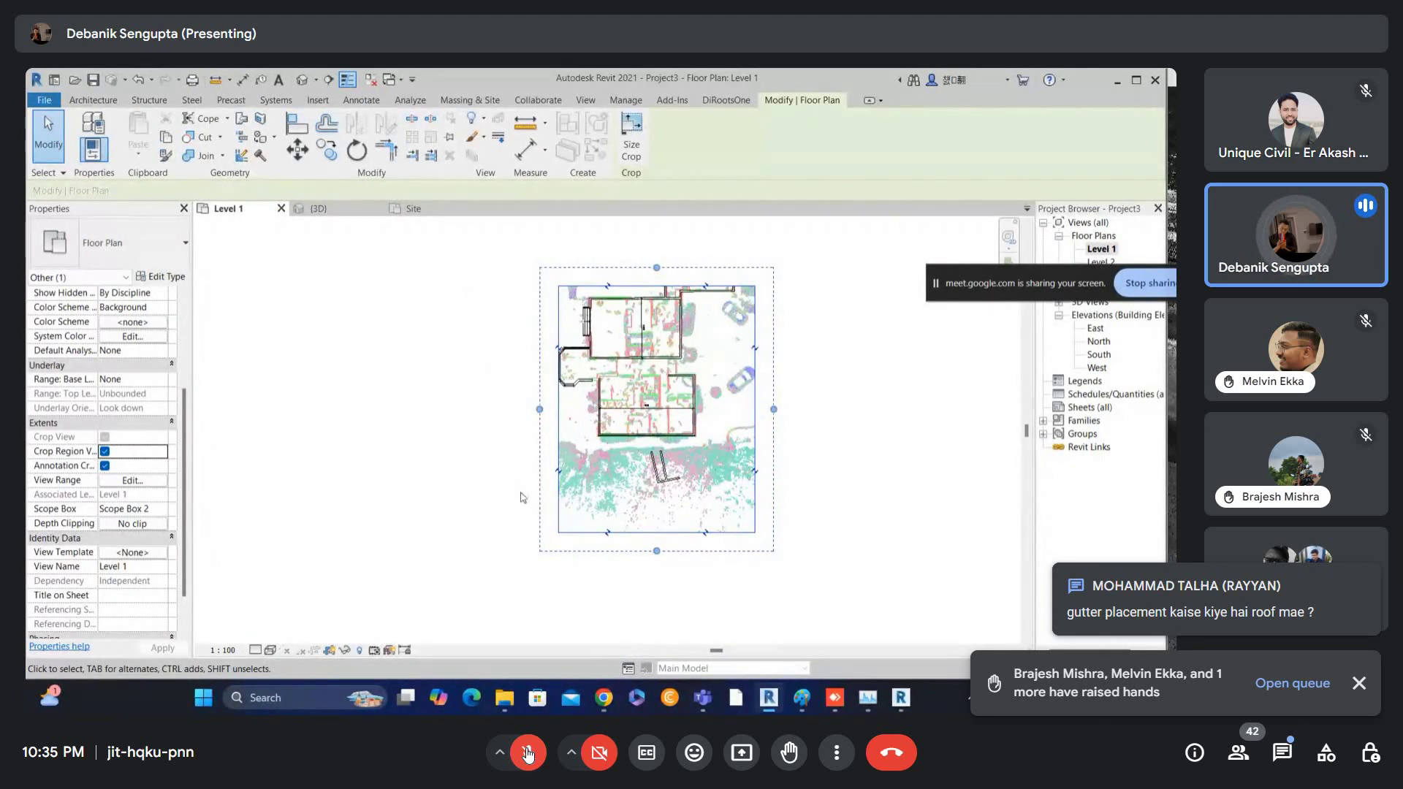
left_click(359, 314)
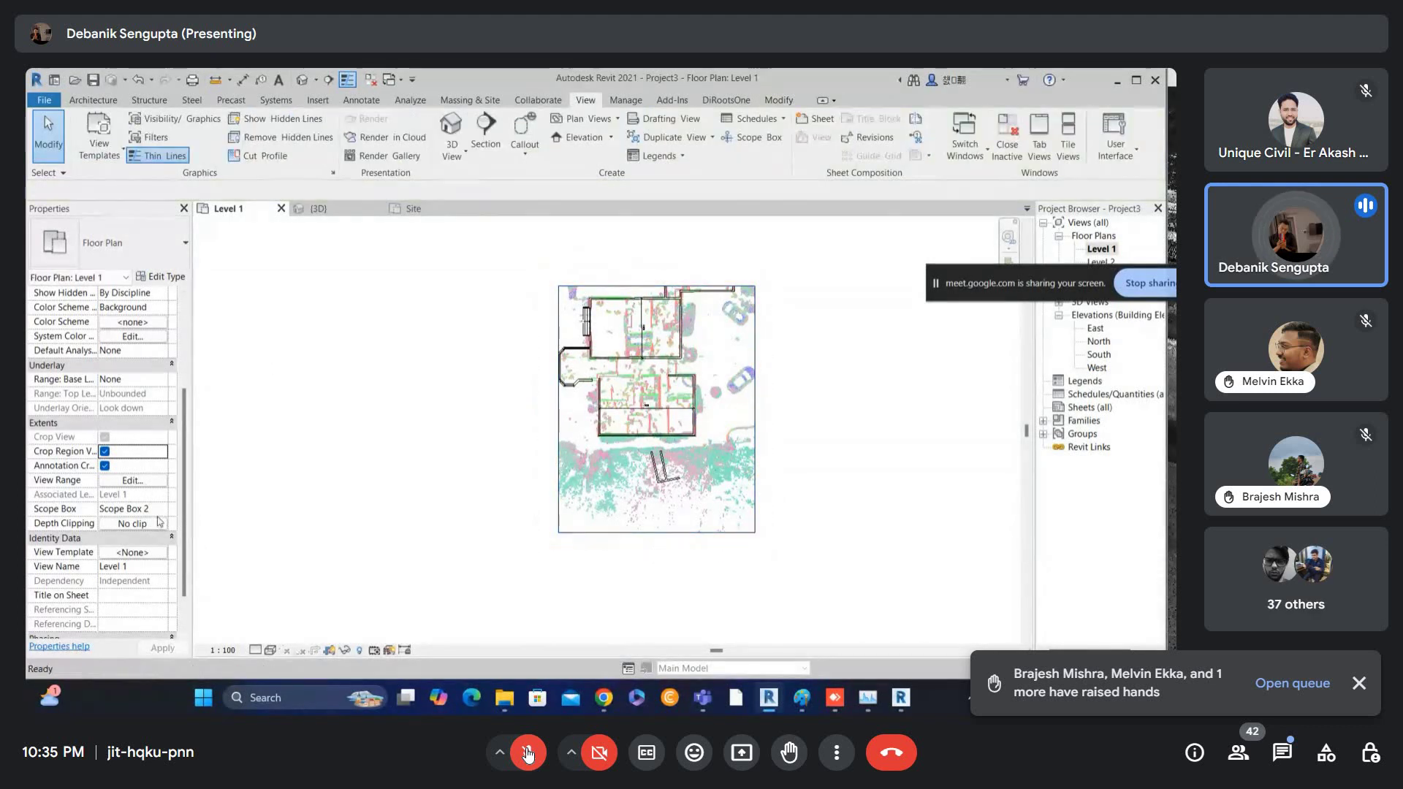
- Set the Level 1 plan's scope box to None and turn off its crop view, crop region and annotation crop
left_click(132, 508)
left_click(130, 523)
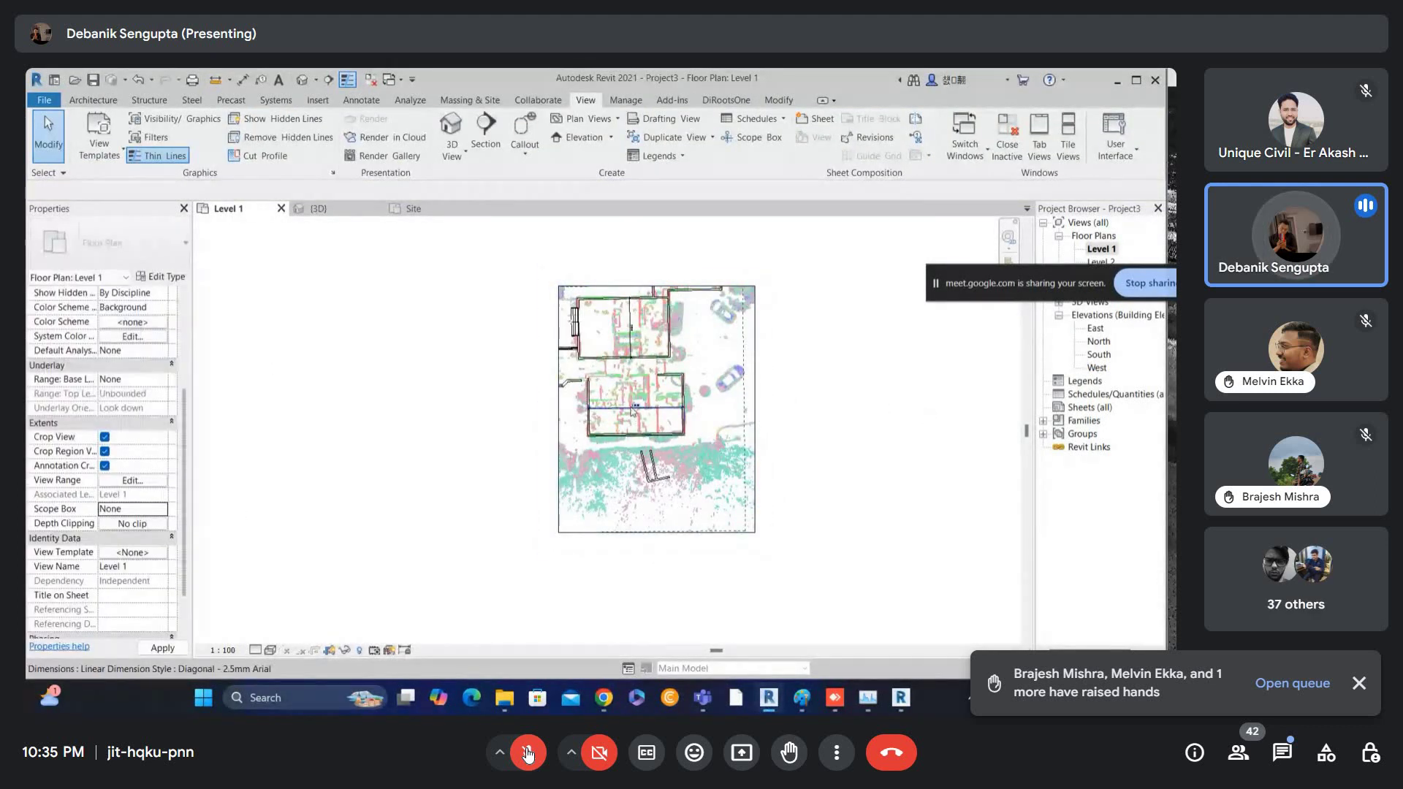
left_click(105, 437)
left_click(105, 451)
left_click(105, 465)
scroll(799, 379, "down", 2)
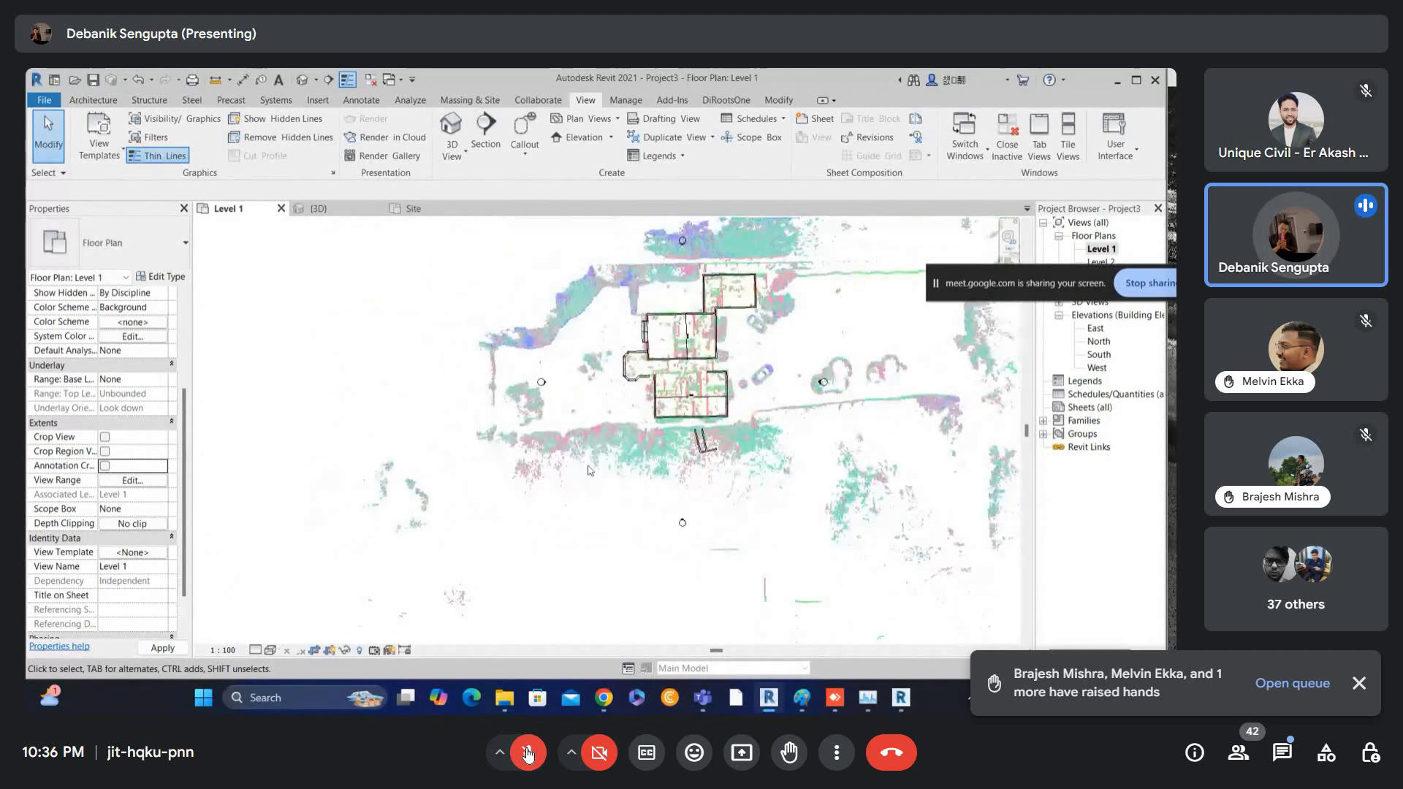
- Enlarge Scope Box 2 on all four sides so it extends well beyond the house and its surroundings
left_click(629, 401)
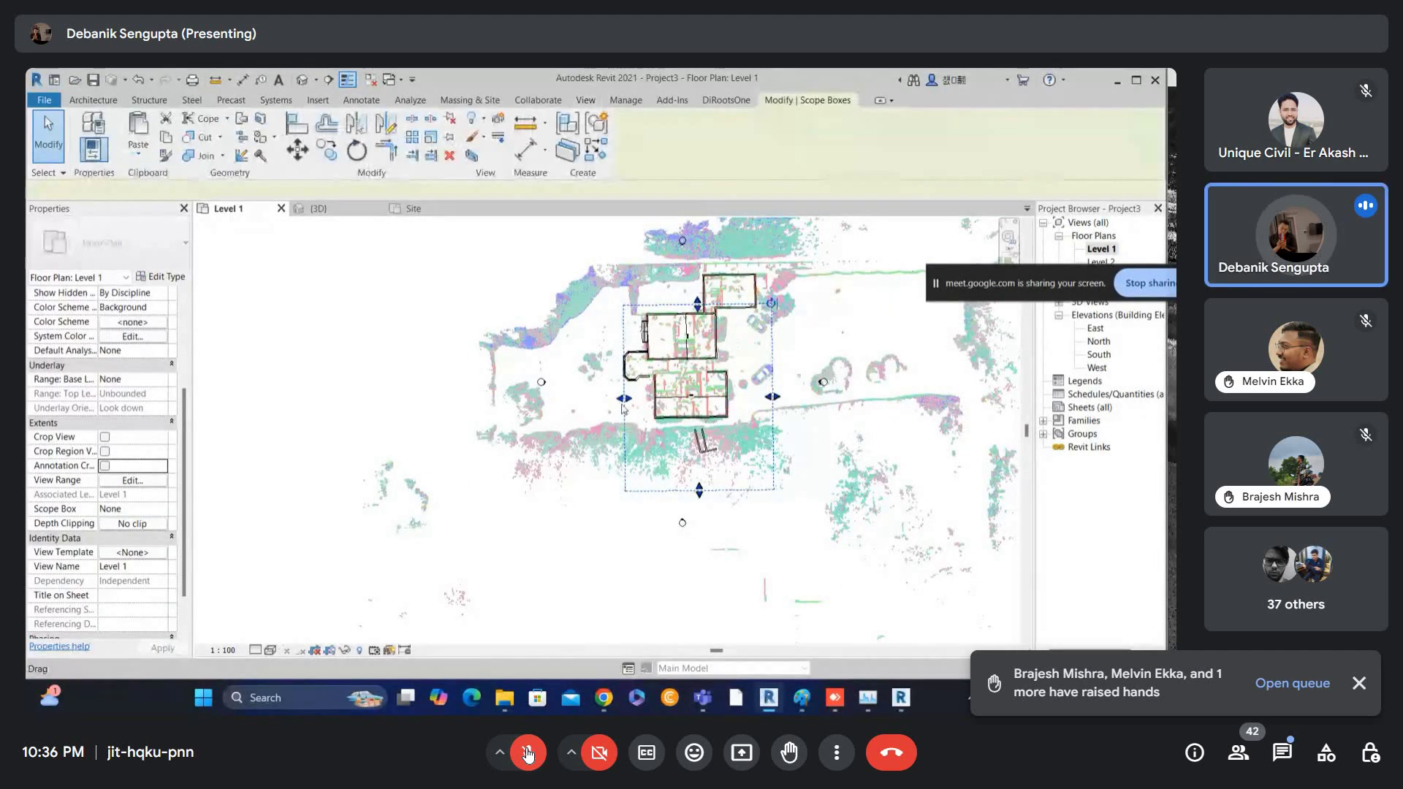
left_click_drag(625, 395, 469, 395)
scroll(536, 367, "down", 1)
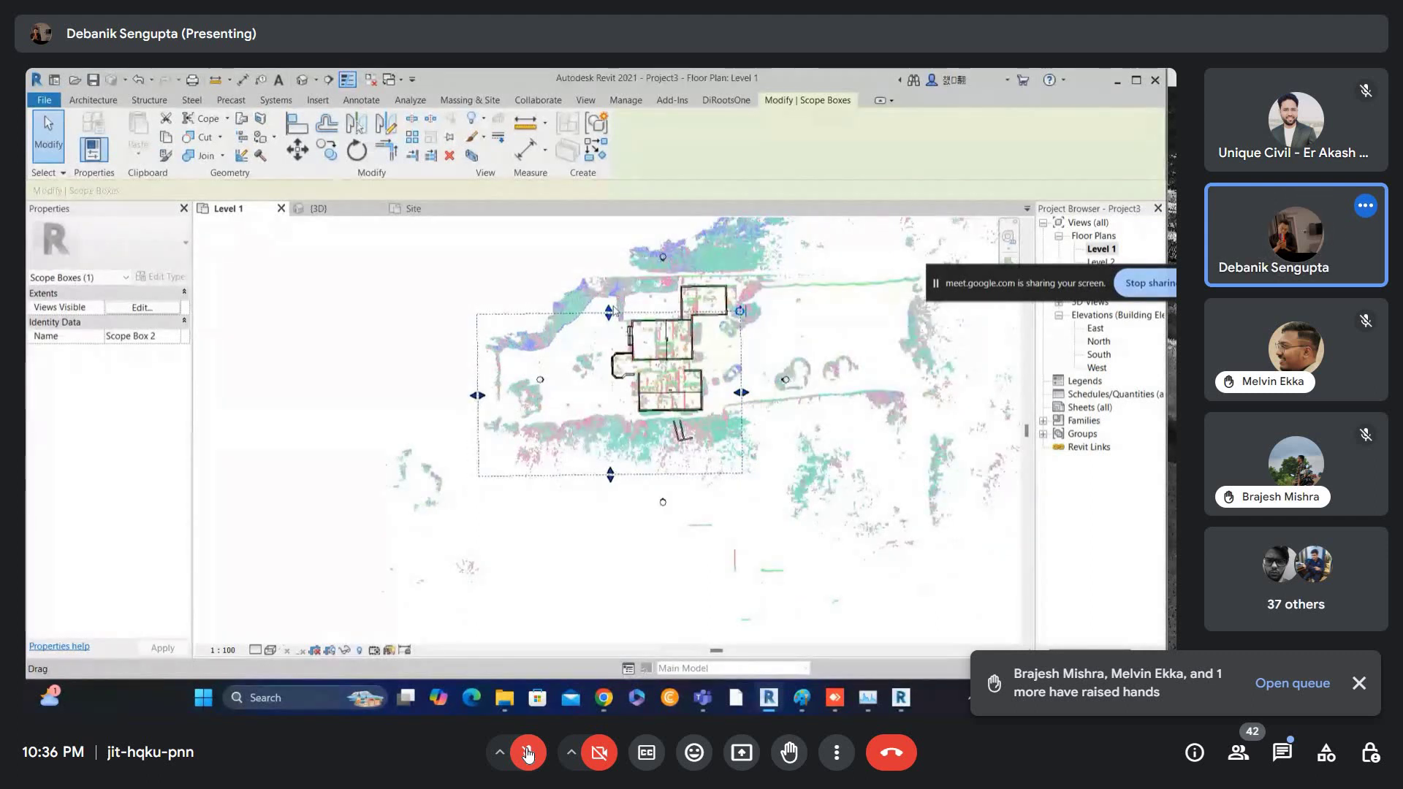
left_click_drag(610, 312, 612, 242)
scroll(669, 284, "down", 2)
left_click_drag(724, 340, 860, 343)
left_click_drag(693, 429, 694, 605)
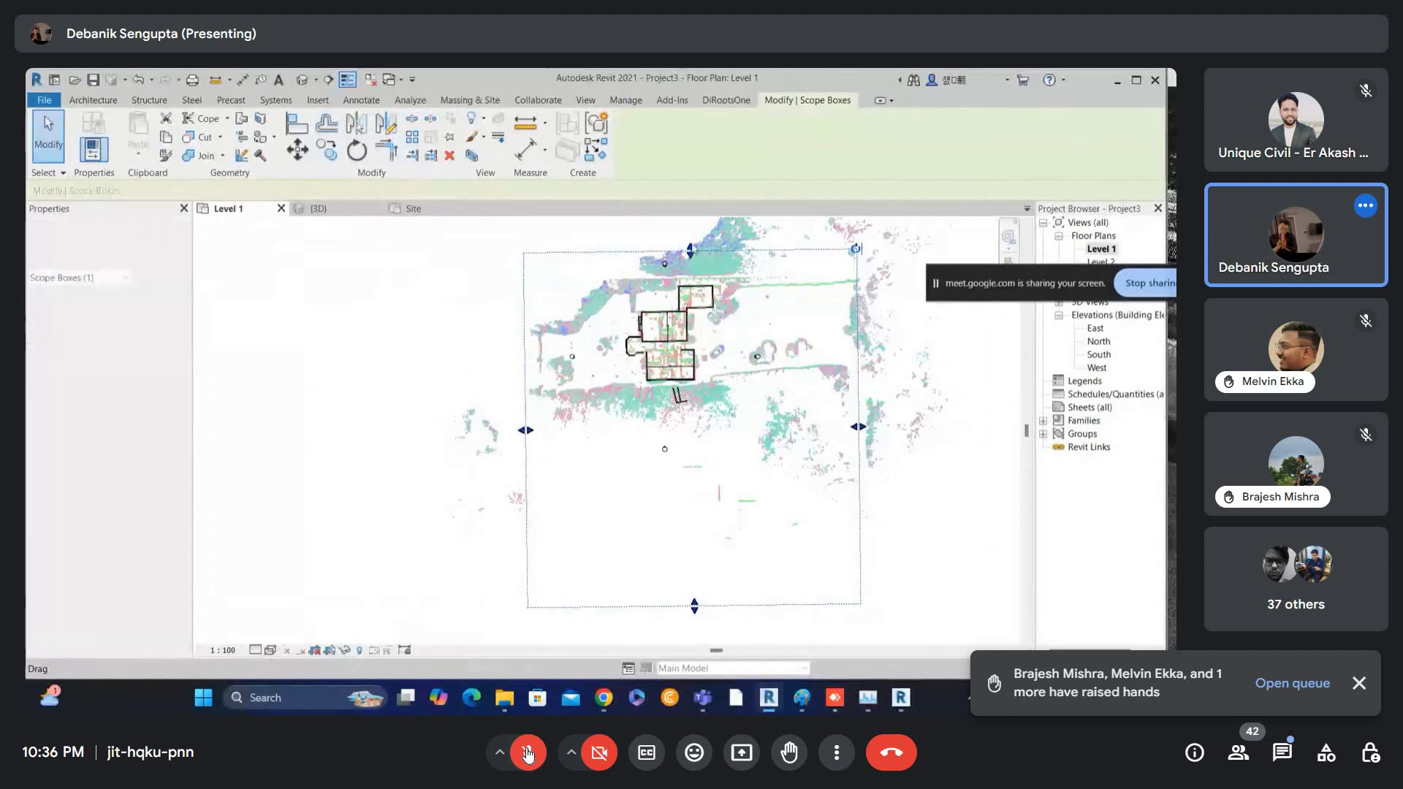
middle_click_drag(685, 258, 683, 354)
left_click_drag(687, 347, 668, 283)
scroll(668, 289, "down", 1)
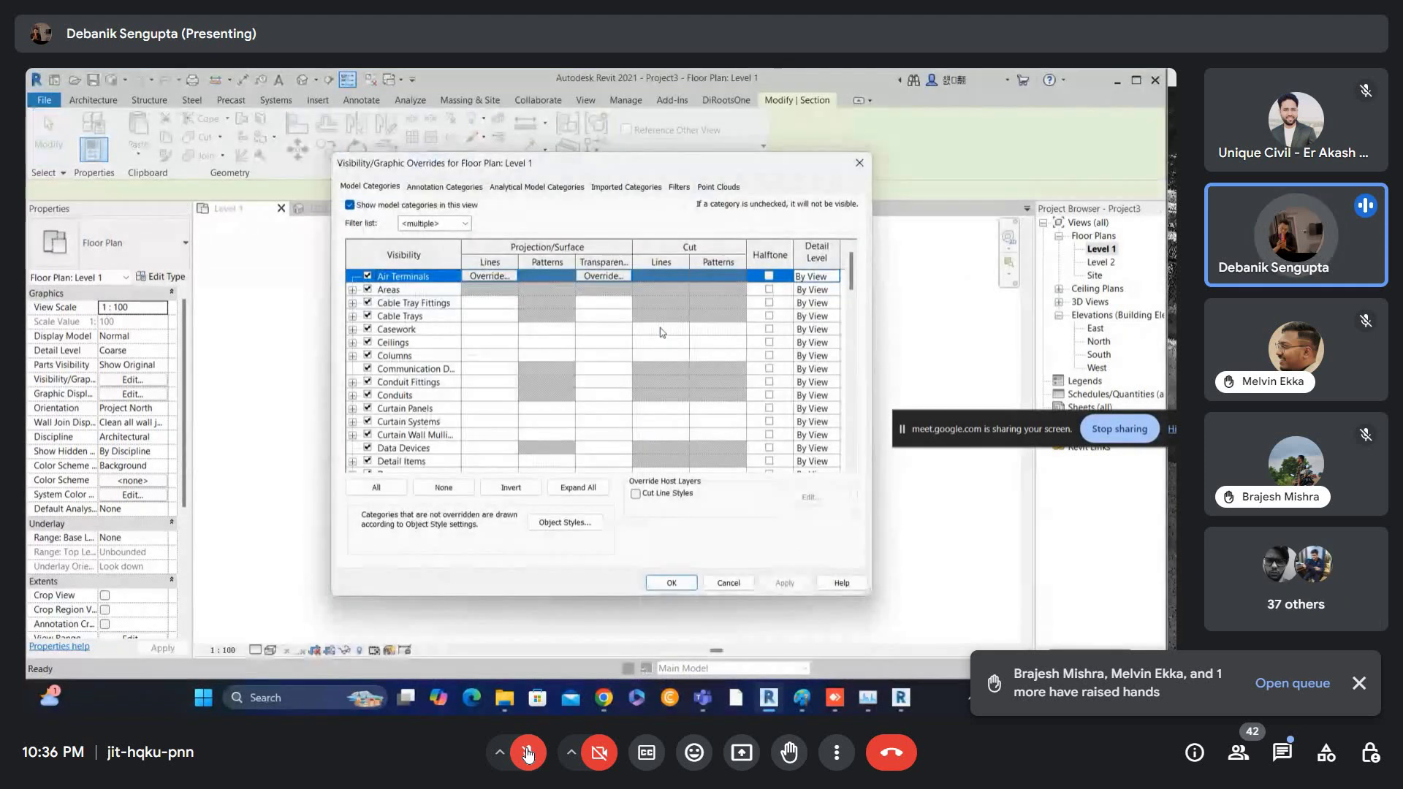
- Hide the point cloud in the Level 1 plan and draw a vertical section line along the house's left side
left_click(718, 187)
left_click(671, 582)
left_click(486, 128)
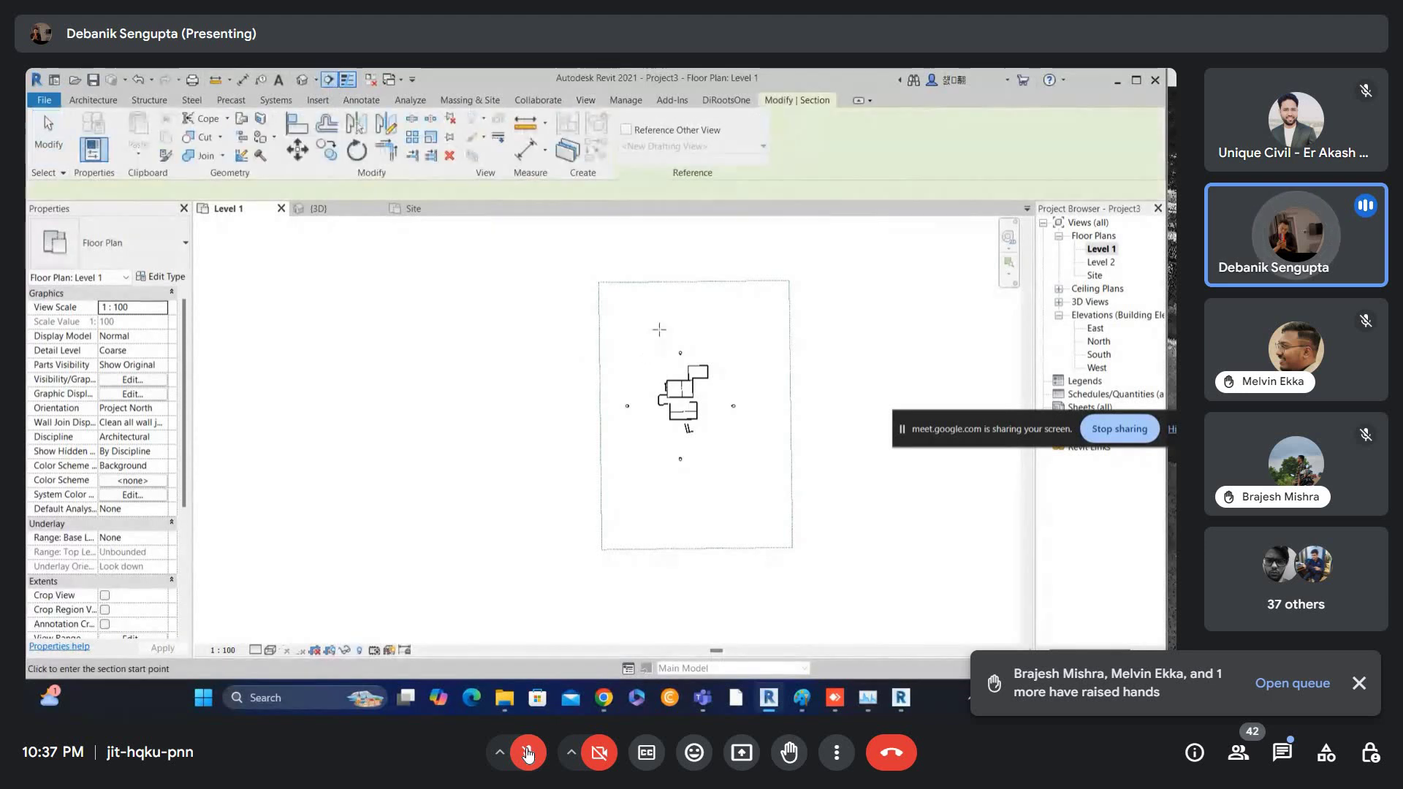
left_click(656, 326)
left_click(657, 508)
key("Escape")
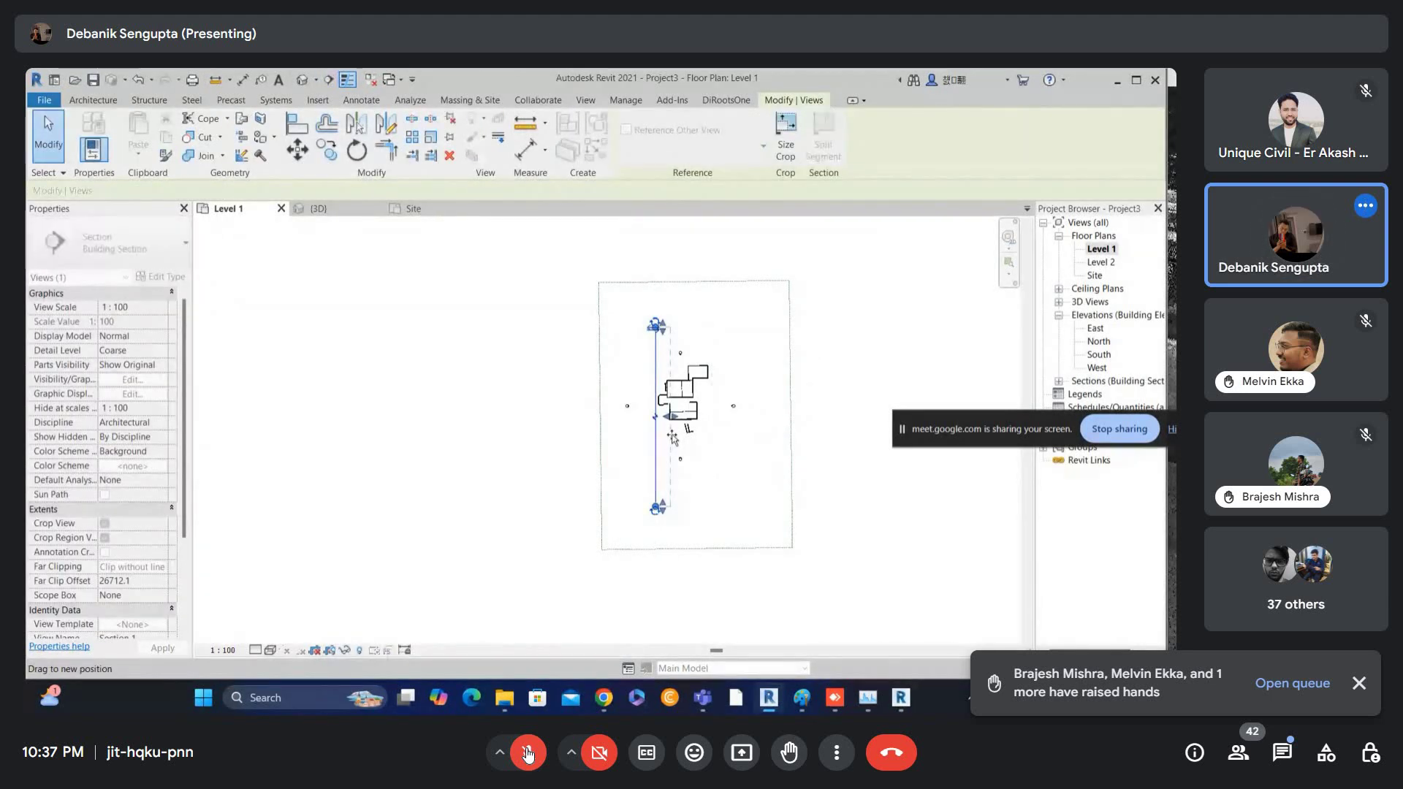
key("Escape")
- Open the new section view and extend the upper edge of its crop region well above the roof
double_click(654, 325)
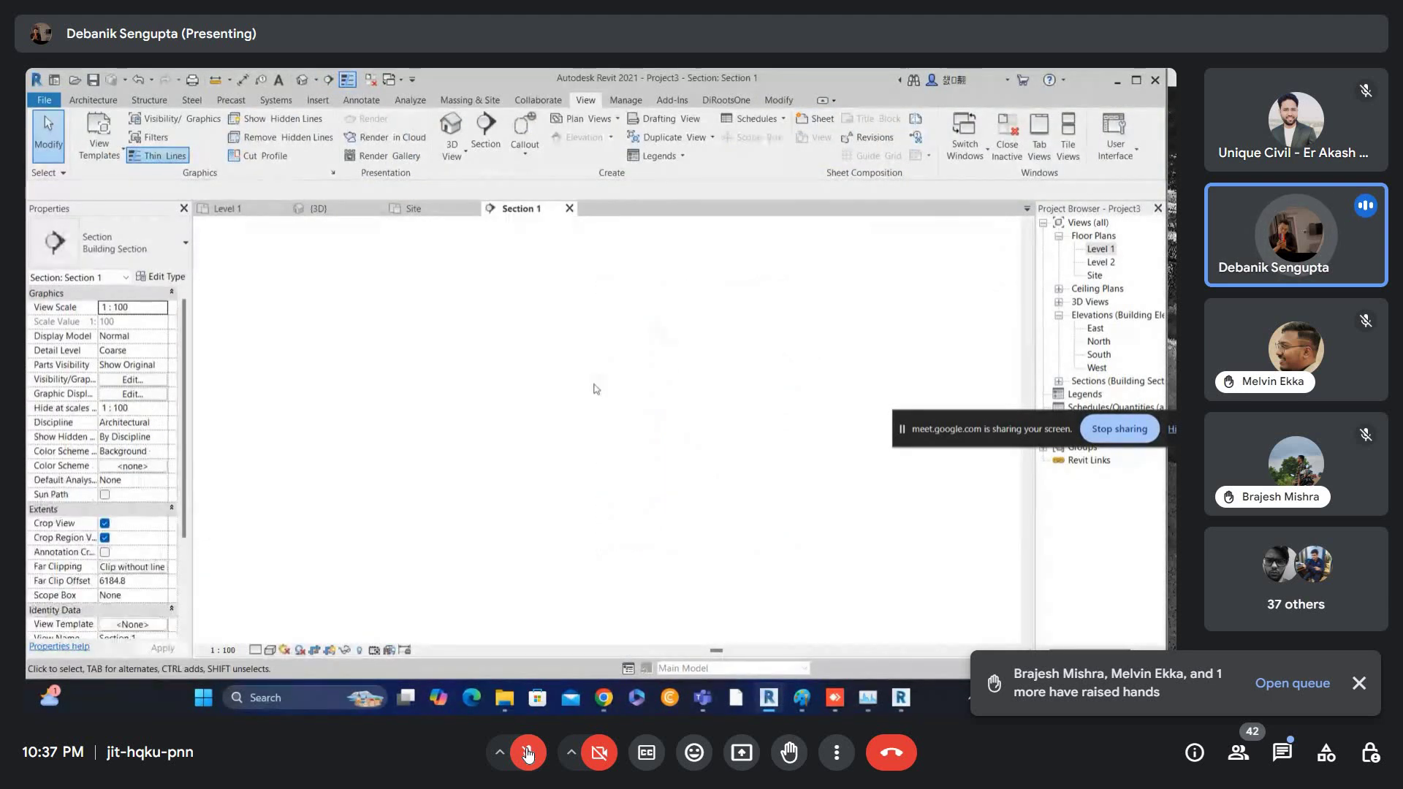
scroll(589, 431, "down", 1)
scroll(460, 434, "up", 2)
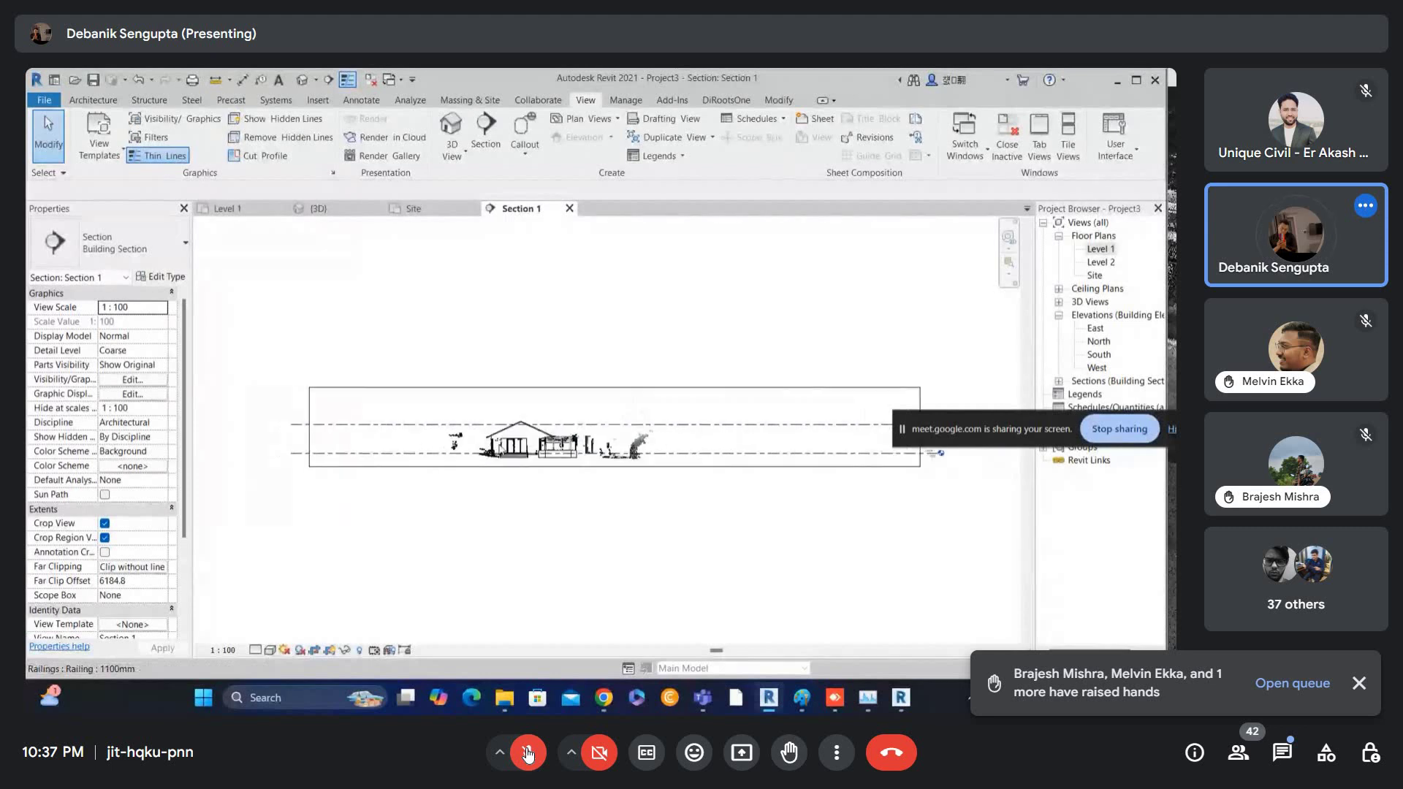
left_click(392, 421)
left_click(651, 371)
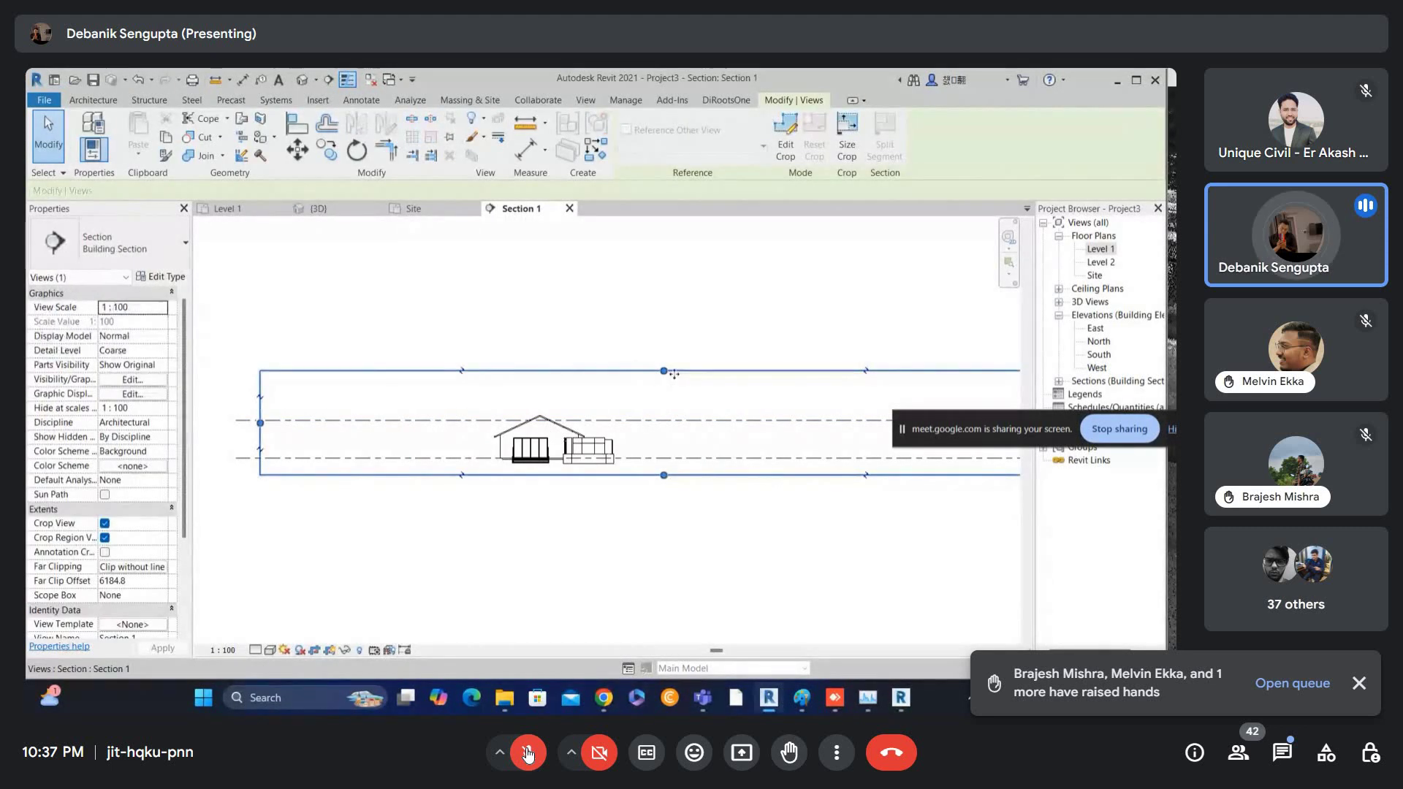
left_click_drag(663, 371, 663, 279)
- Draw a new level line above Level 2 and the roof ridge, spanning most of the section's width
key("l")
key("l")
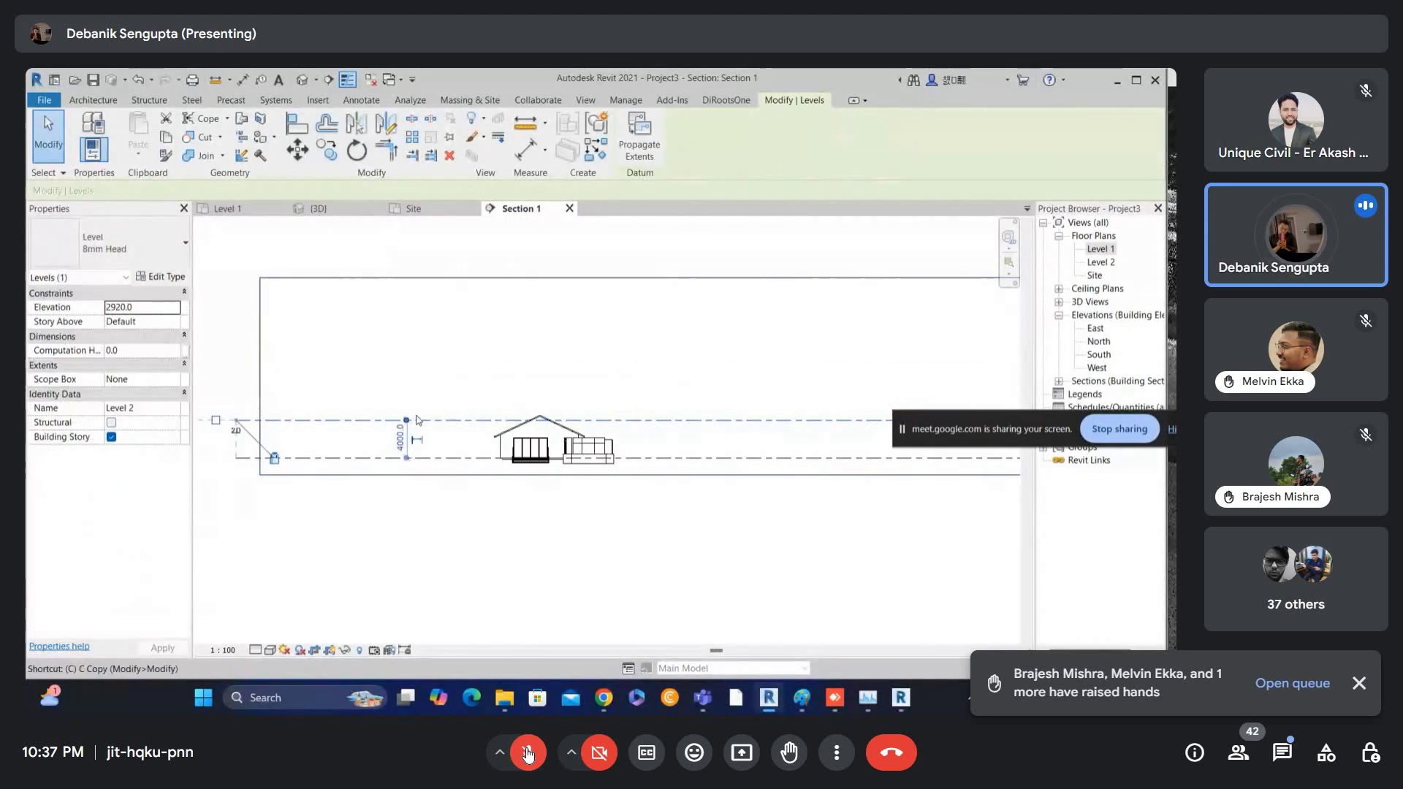
left_click(252, 374)
middle_click_drag(867, 346, 748, 332)
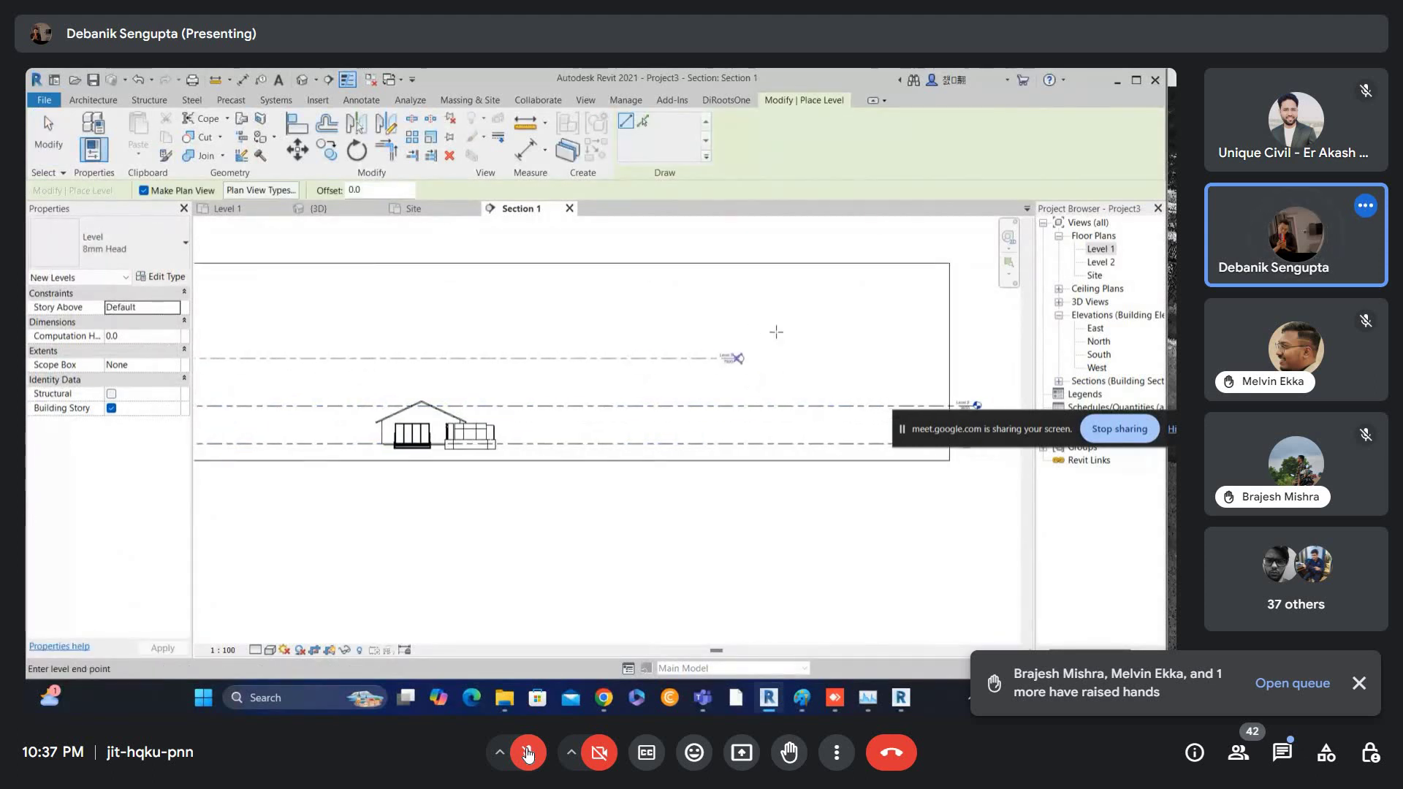
left_click(860, 358)
scroll(844, 361, "up", 4)
key("Escape")
left_click(818, 355)
key("Escape")
- Open the Level 3 floor plan and make the point cloud visible in it
double_click(1101, 288)
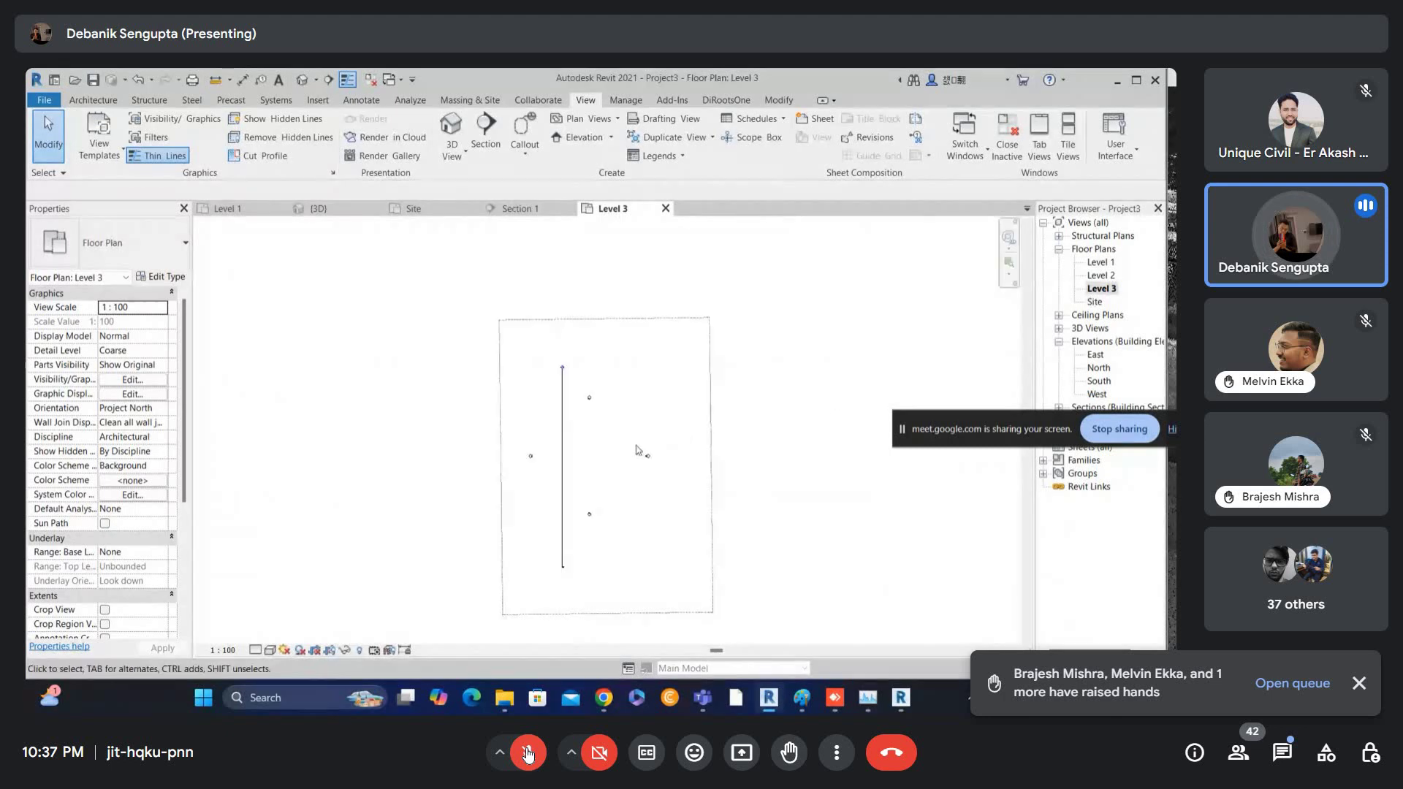
scroll(572, 480, "up", 3)
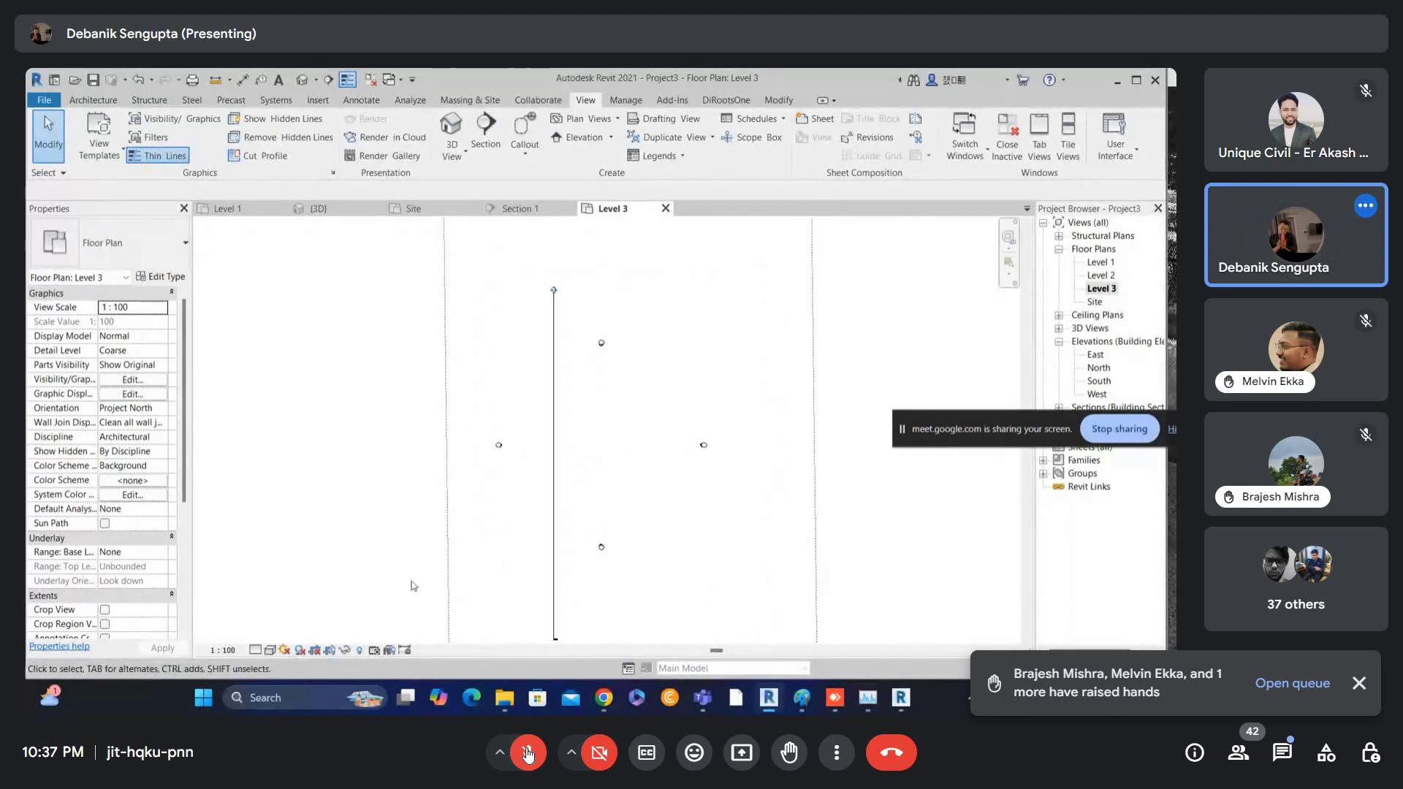
key("v")
key("g")
left_click(718, 186)
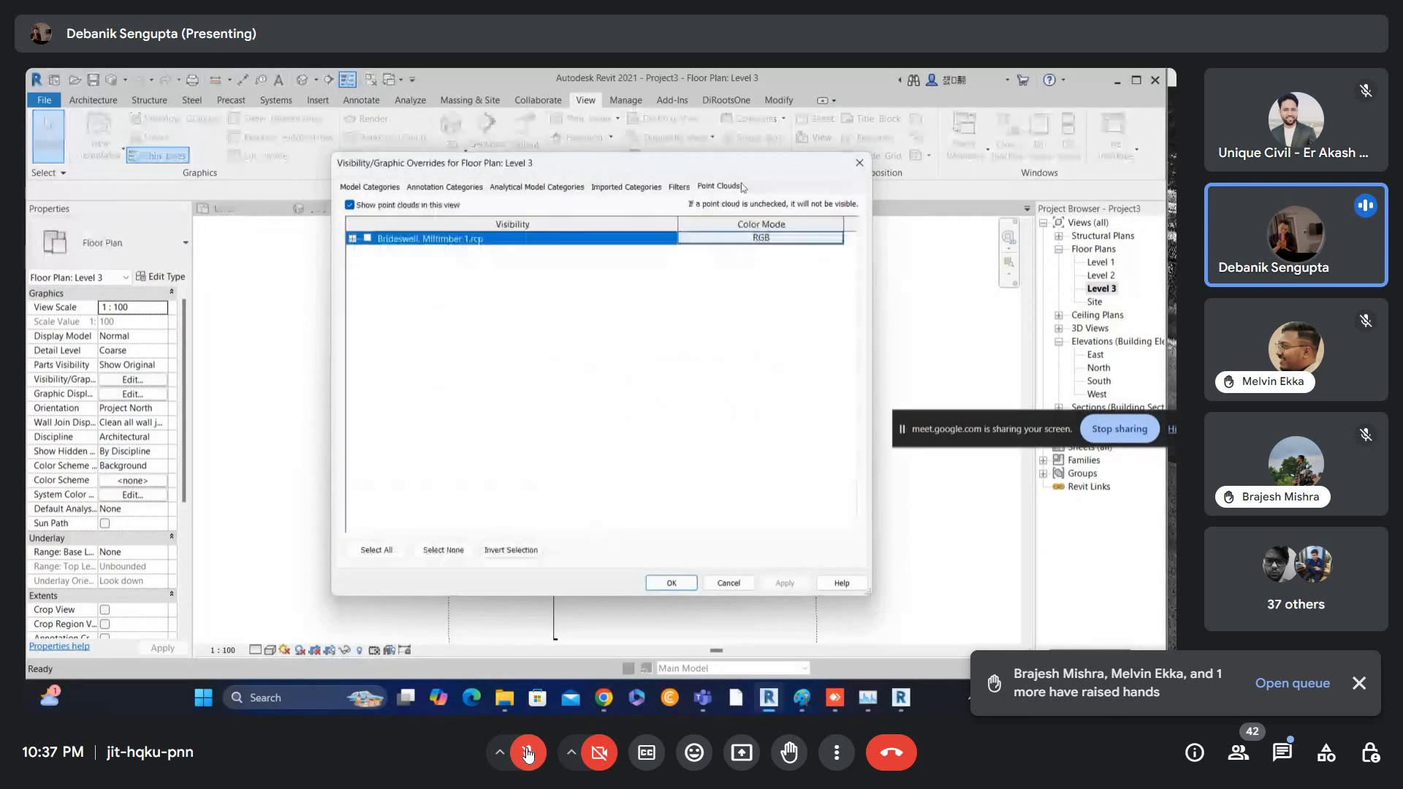
left_click(676, 583)
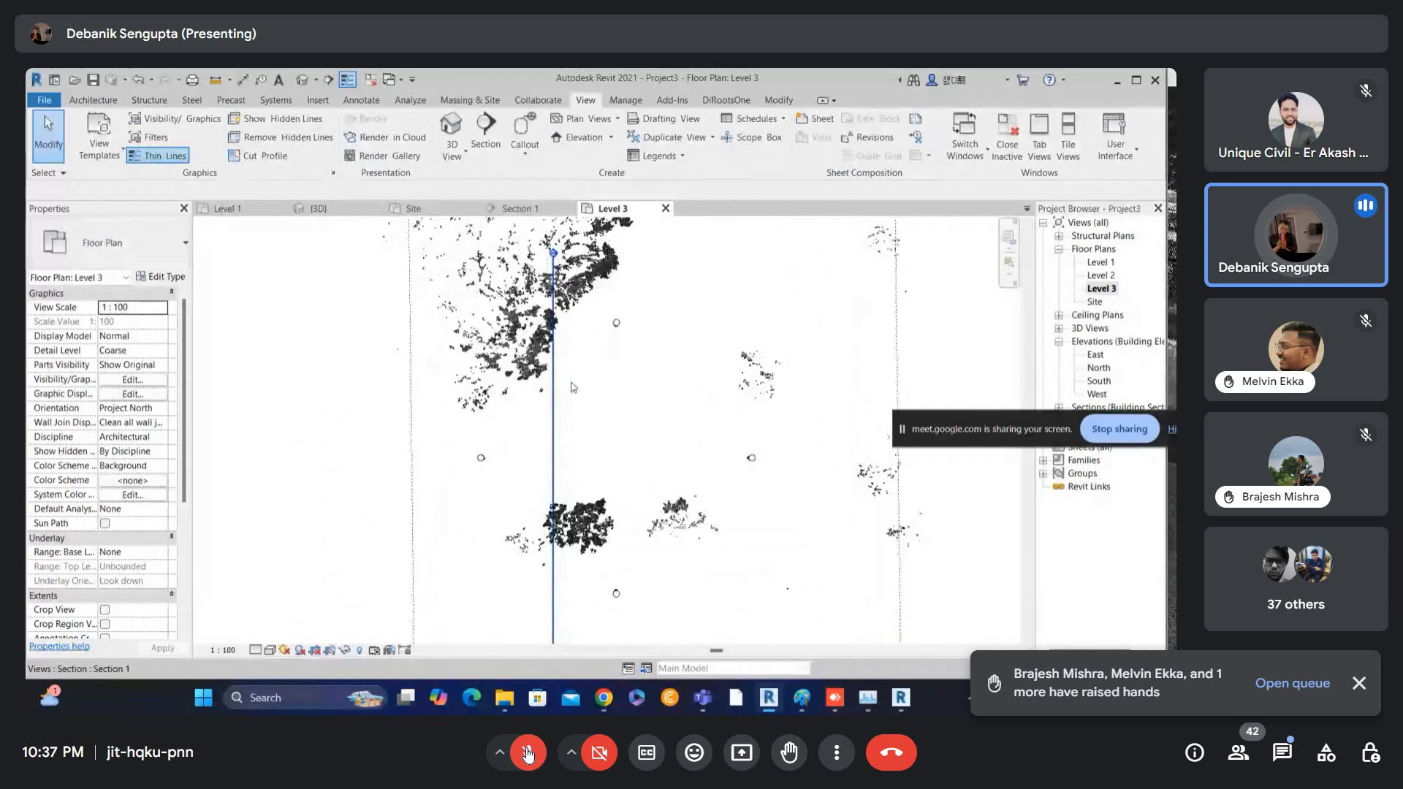
scroll(589, 373, "down", 1)
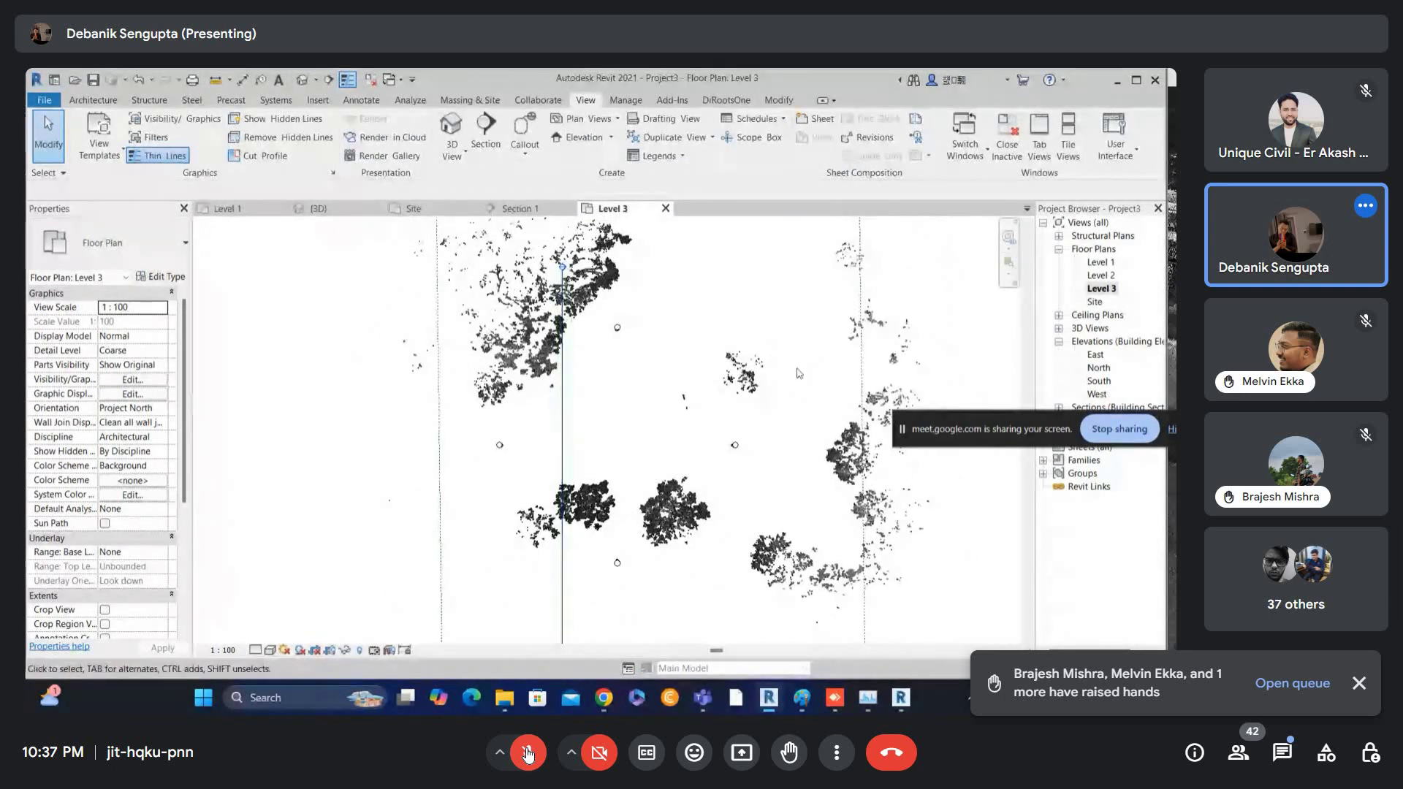
- Set the Level 3 plan's view range with a bottom offset of -25000 and a view depth offset of -50000
key("v")
key("r")
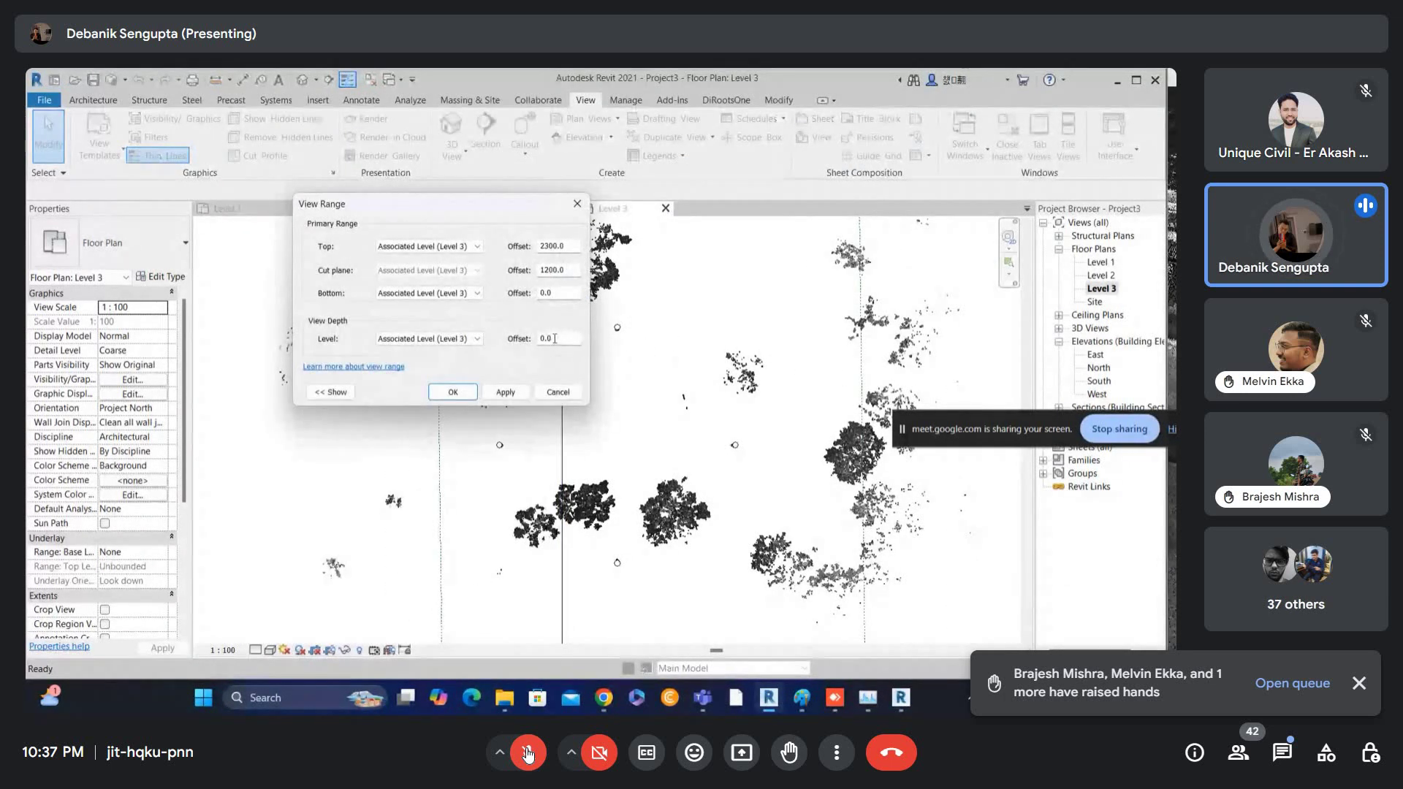
type("-50000")
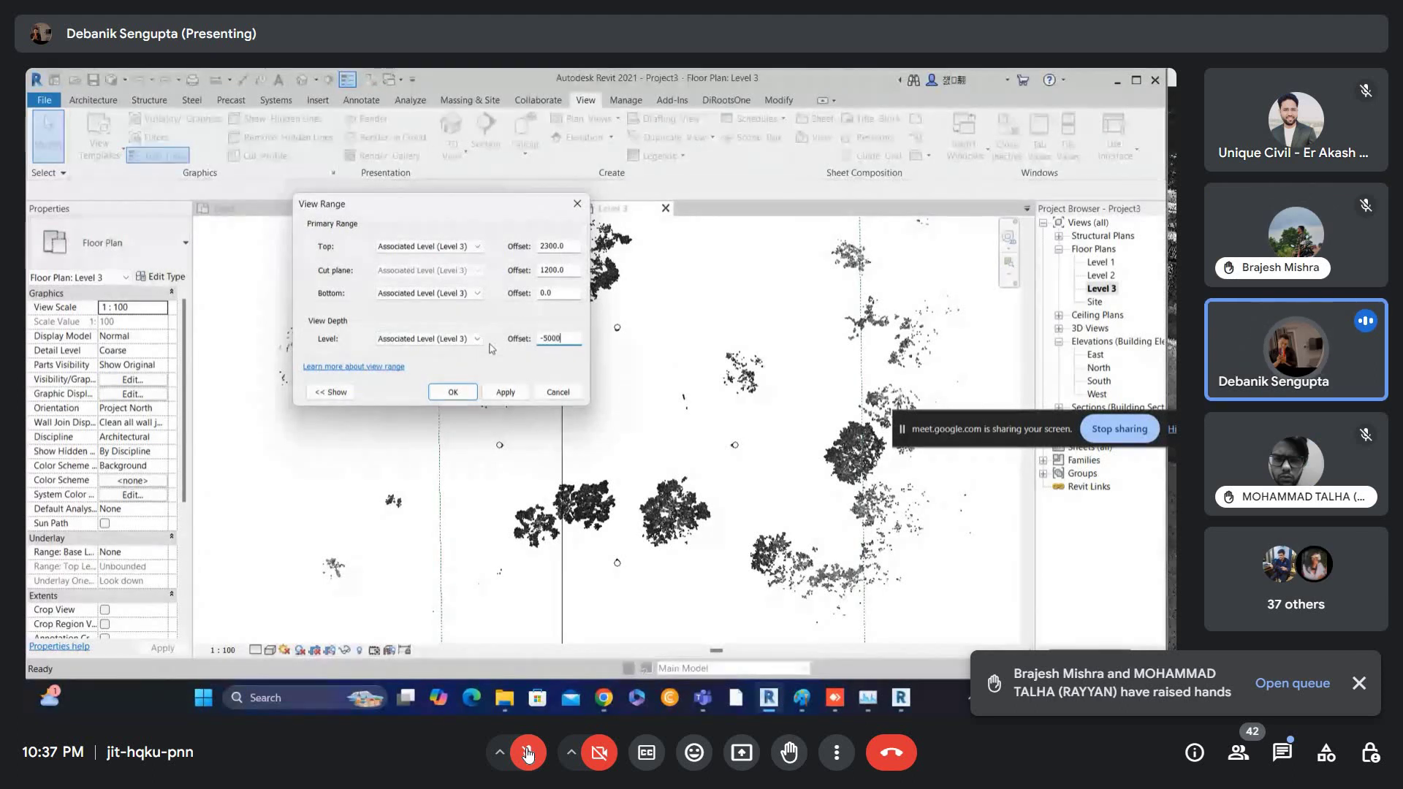
left_click(565, 293)
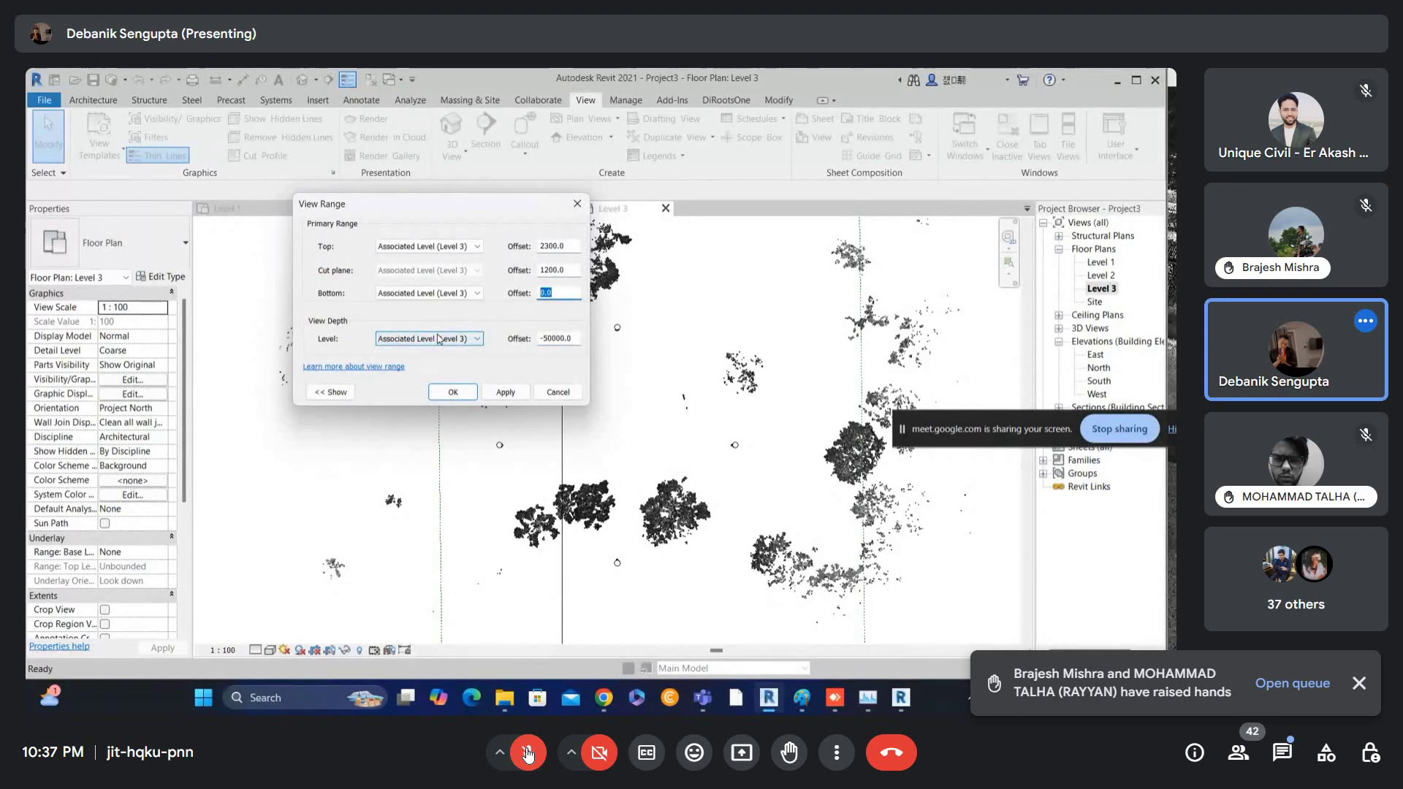
type("-25000")
left_click(452, 392)
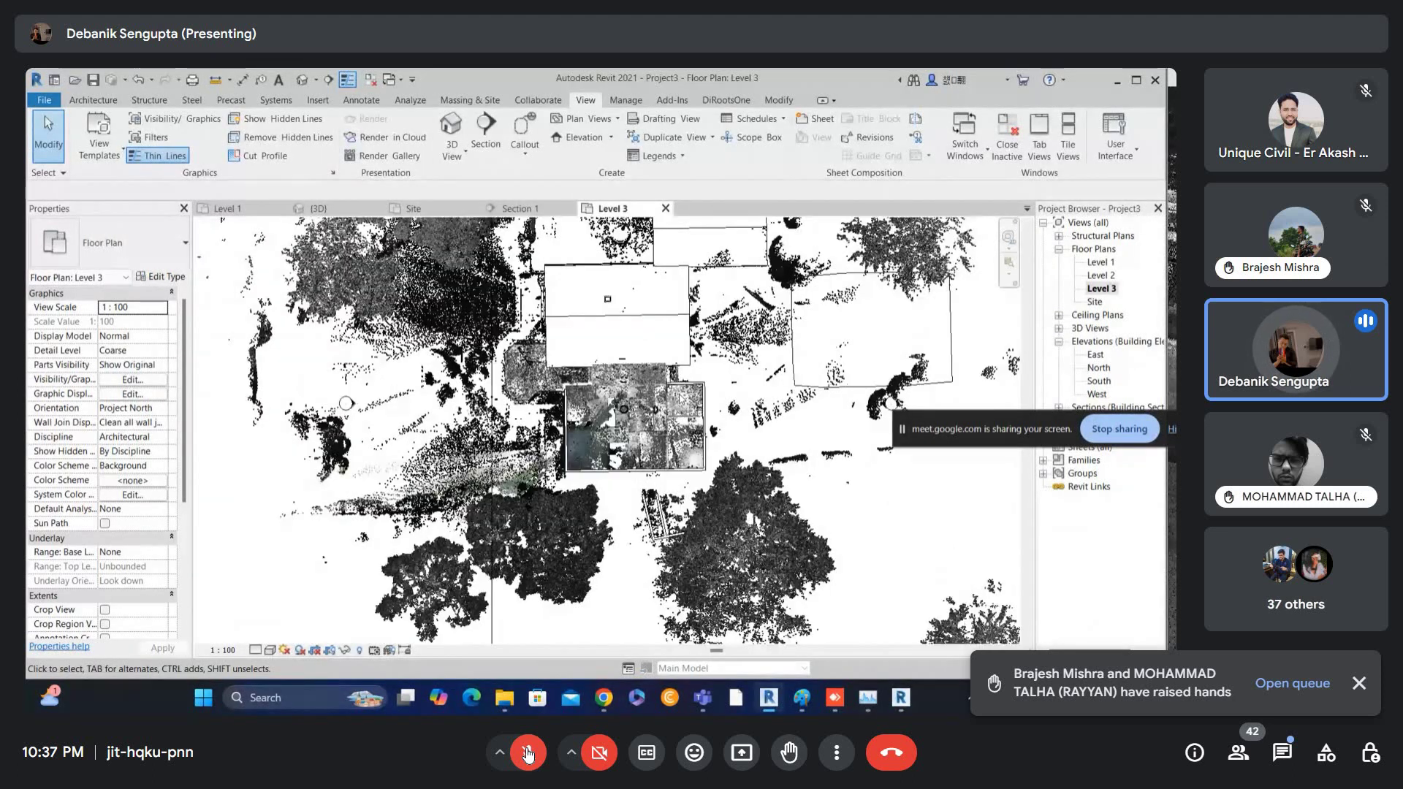
scroll(682, 397, "up", 5)
scroll(479, 467, "down", 2)
scroll(484, 469, "down", 1)
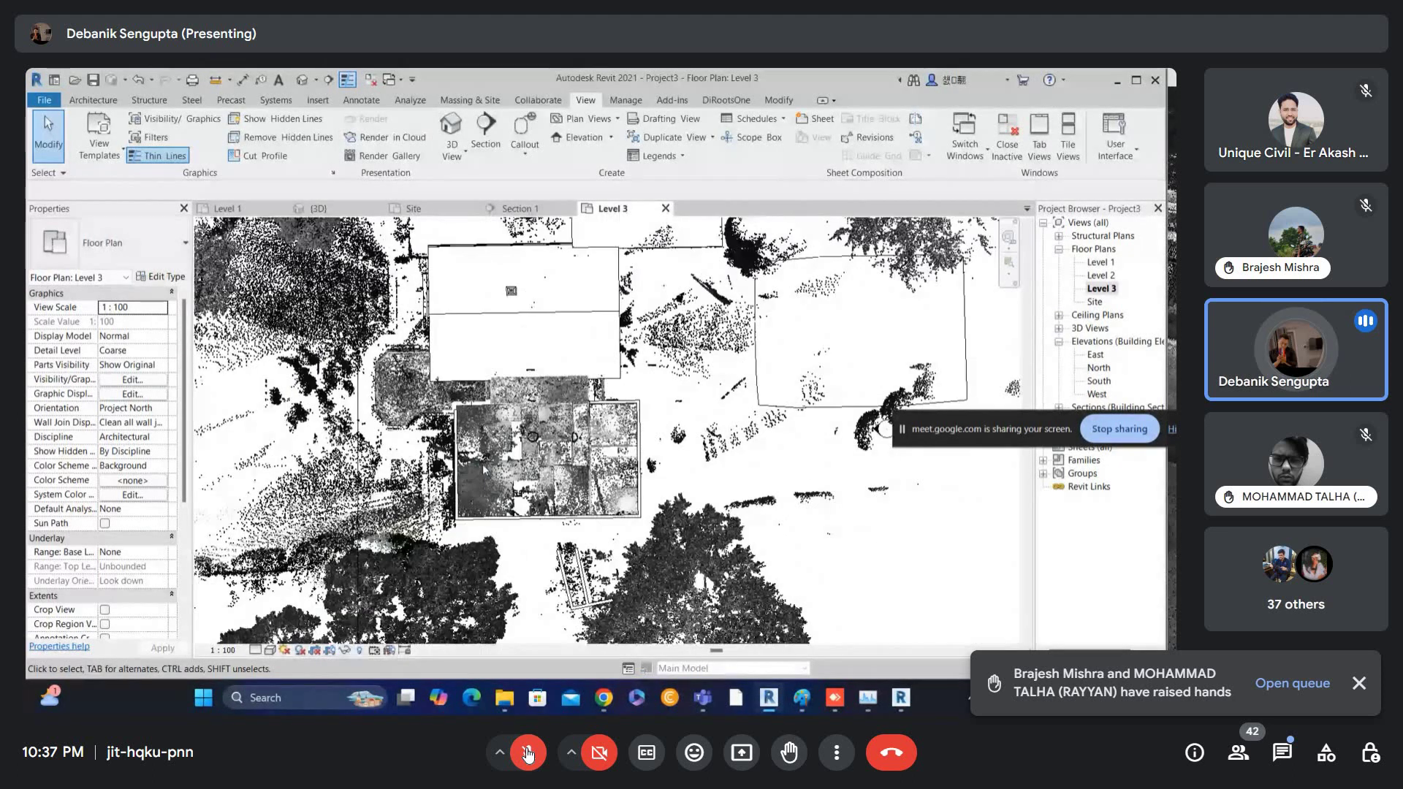
- In the Level 1 plan, stretch the scope box's left edge outward, well clear of the house and section line
key("ctrl+Tab")
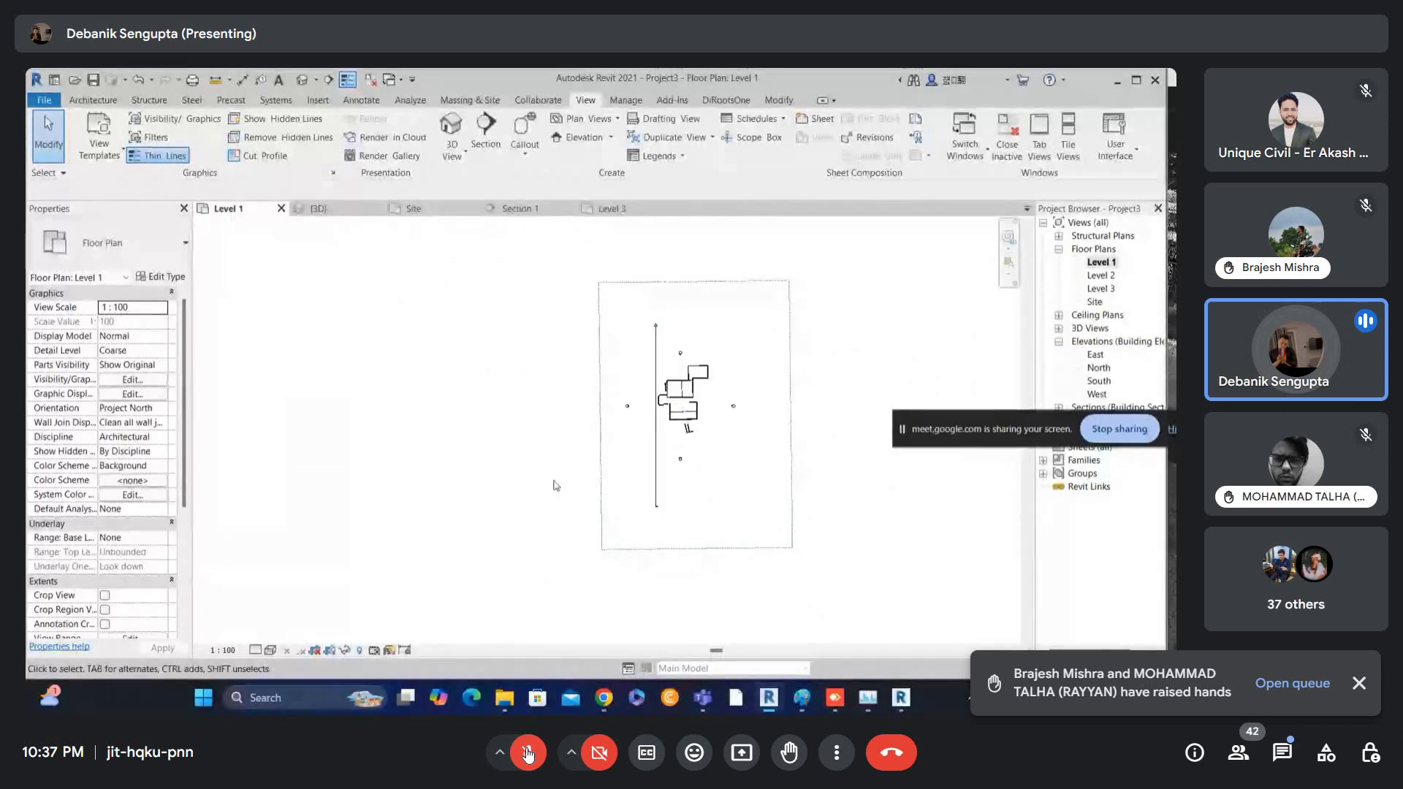
scroll(562, 482, "up", 1)
scroll(151, 520, "down", 2)
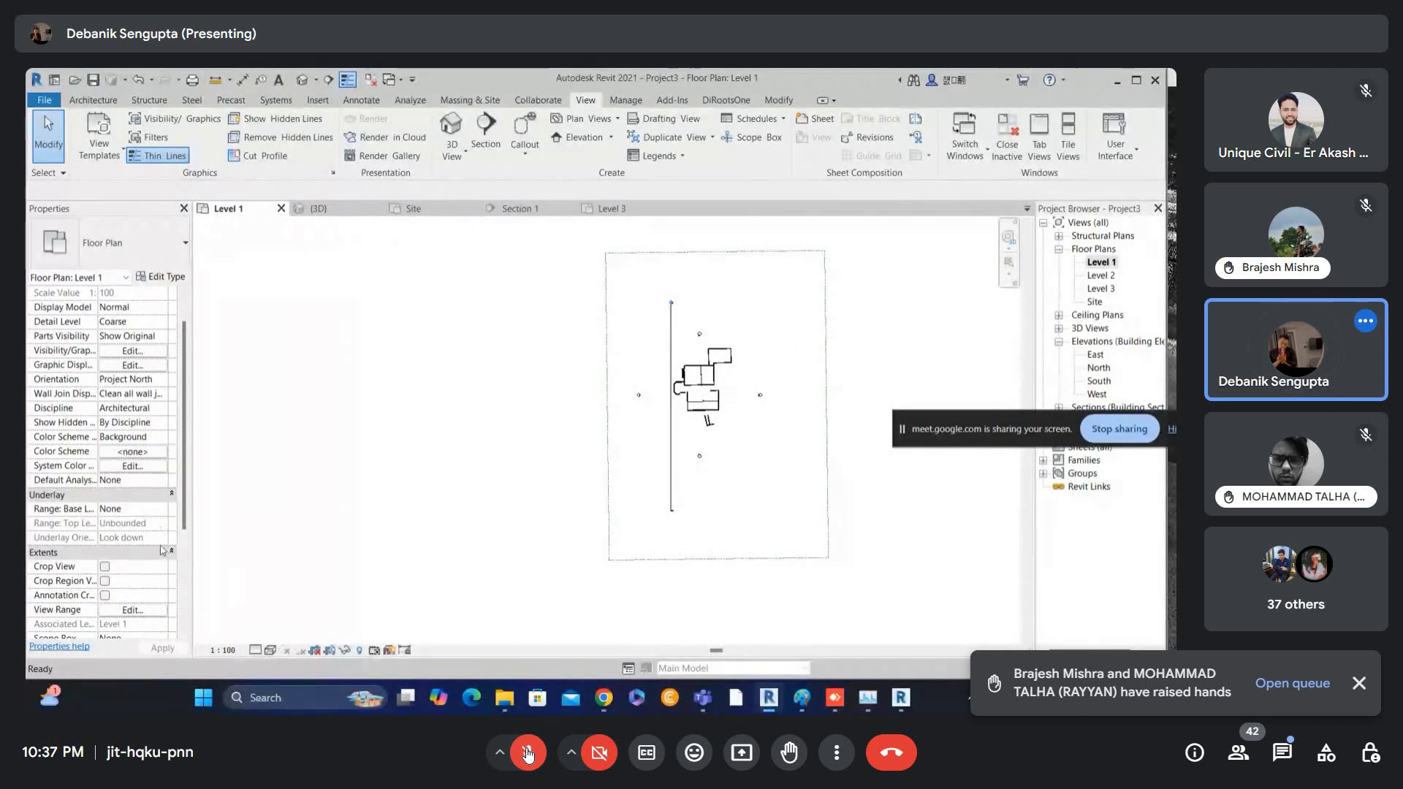
left_click(608, 344)
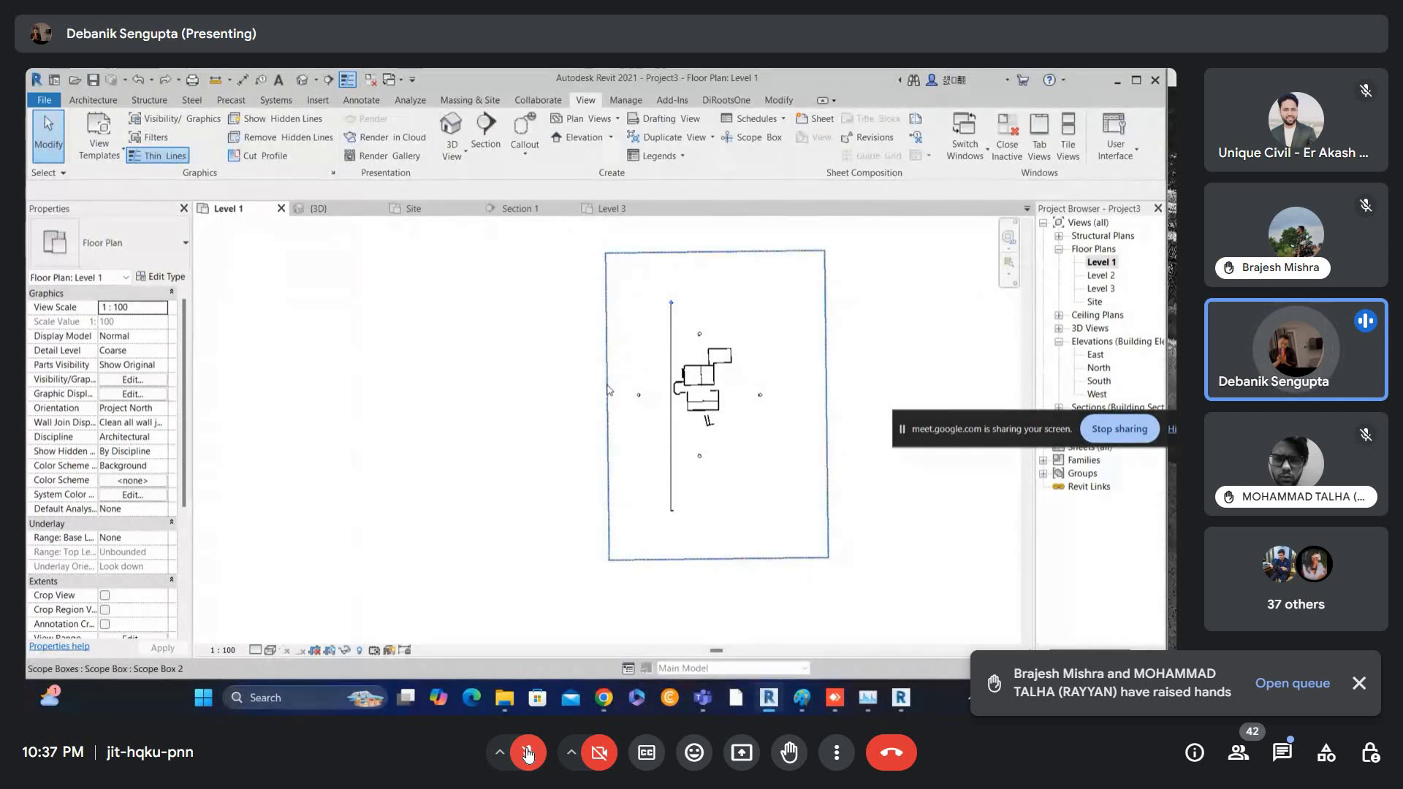
left_click(607, 430)
key("Delete")
scroll(686, 365, "up", 3)
scroll(713, 374, "up", 1)
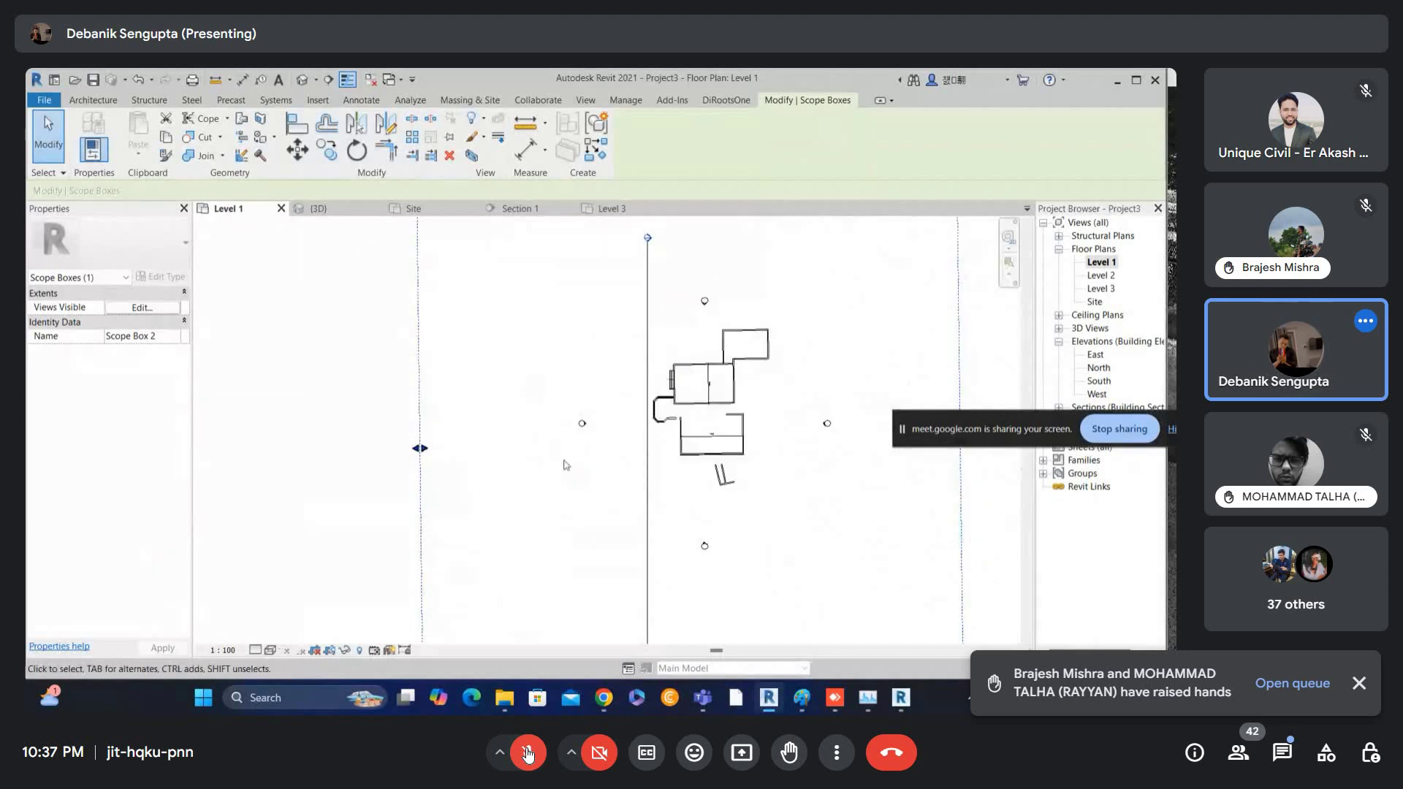
left_click(437, 419)
- Assign Scope Box 2 to the Level 1 plan so that it crops the view
scroll(162, 486, "down", 5)
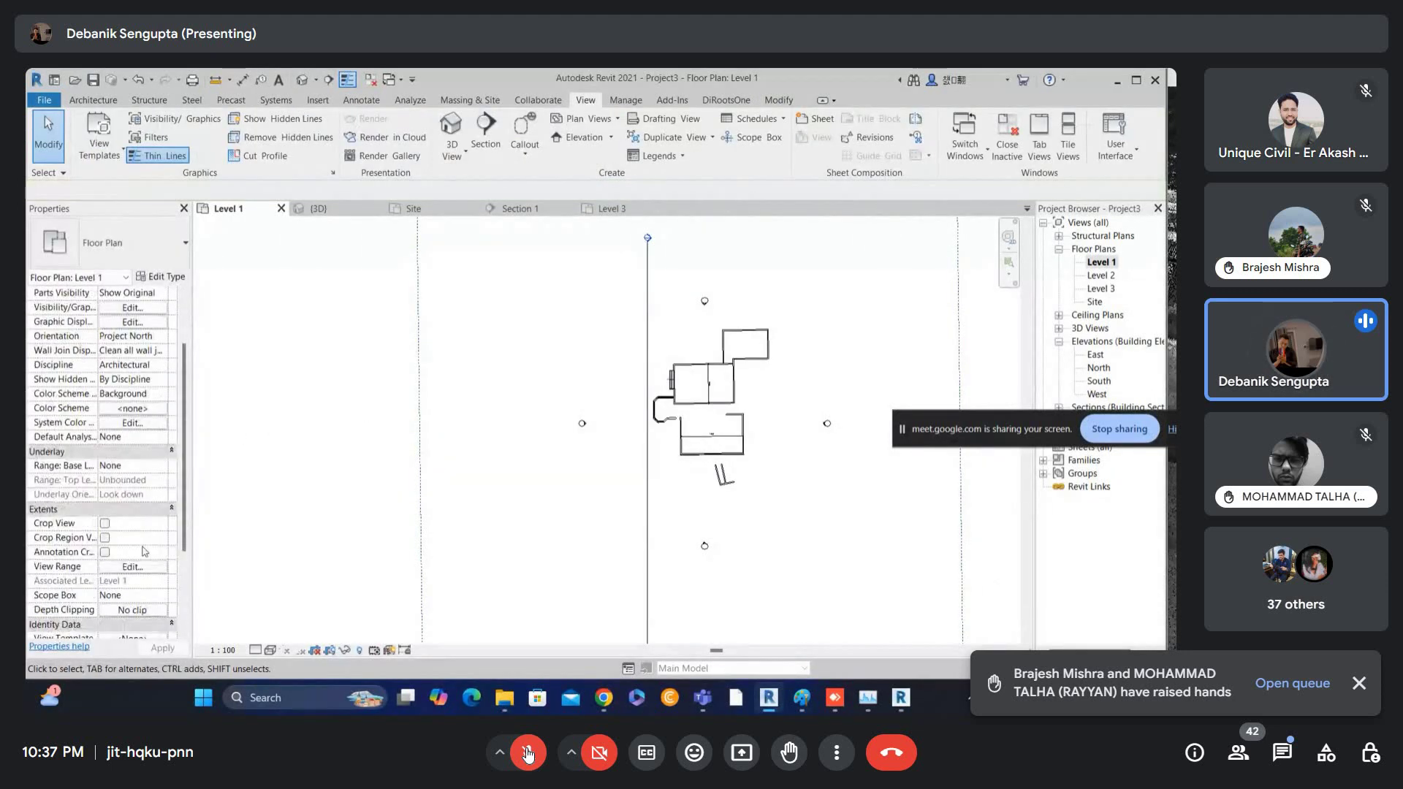
left_click(146, 596)
left_click(132, 623)
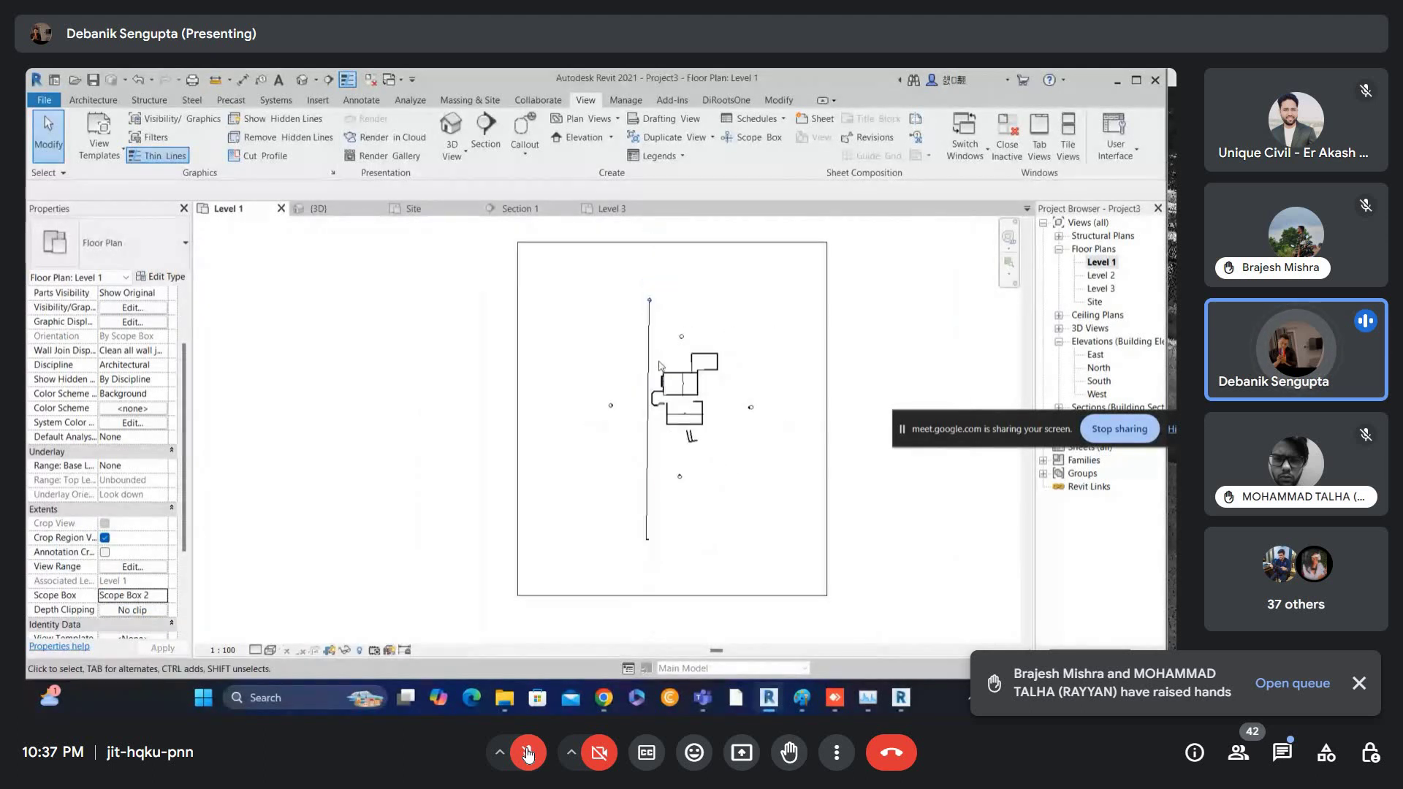
scroll(667, 372, "up", 2)
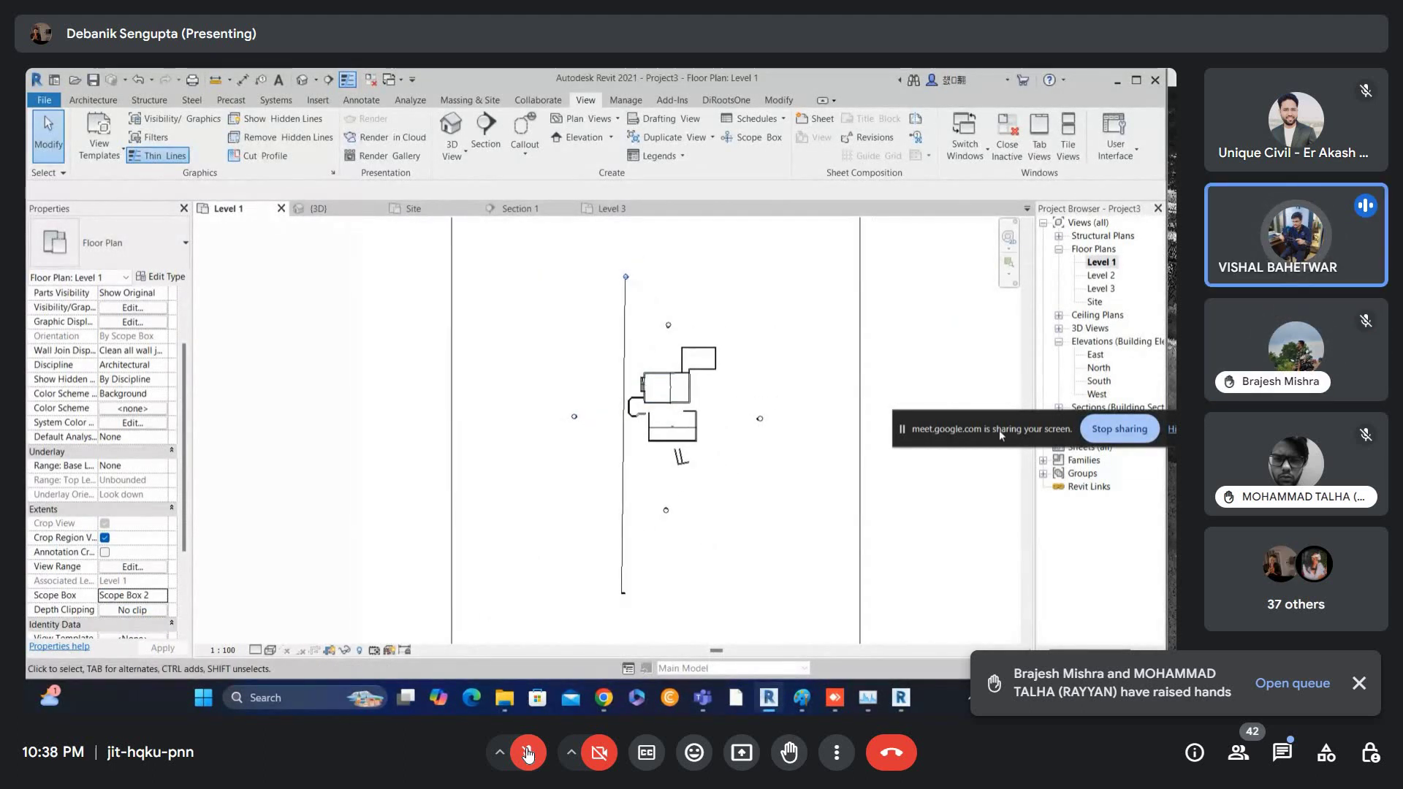
left_click_drag(1042, 425, 992, 357)
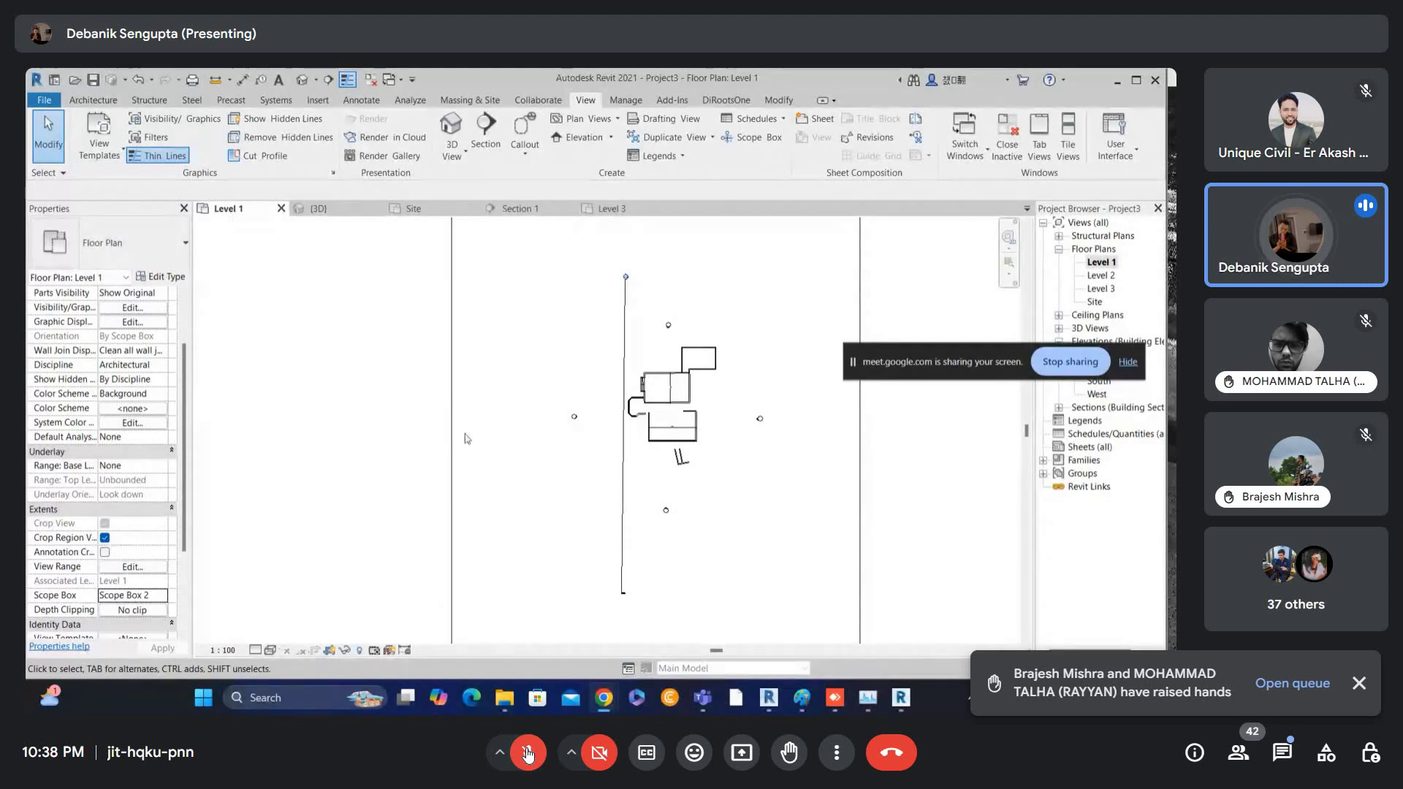
scroll(447, 459, "down", 1)
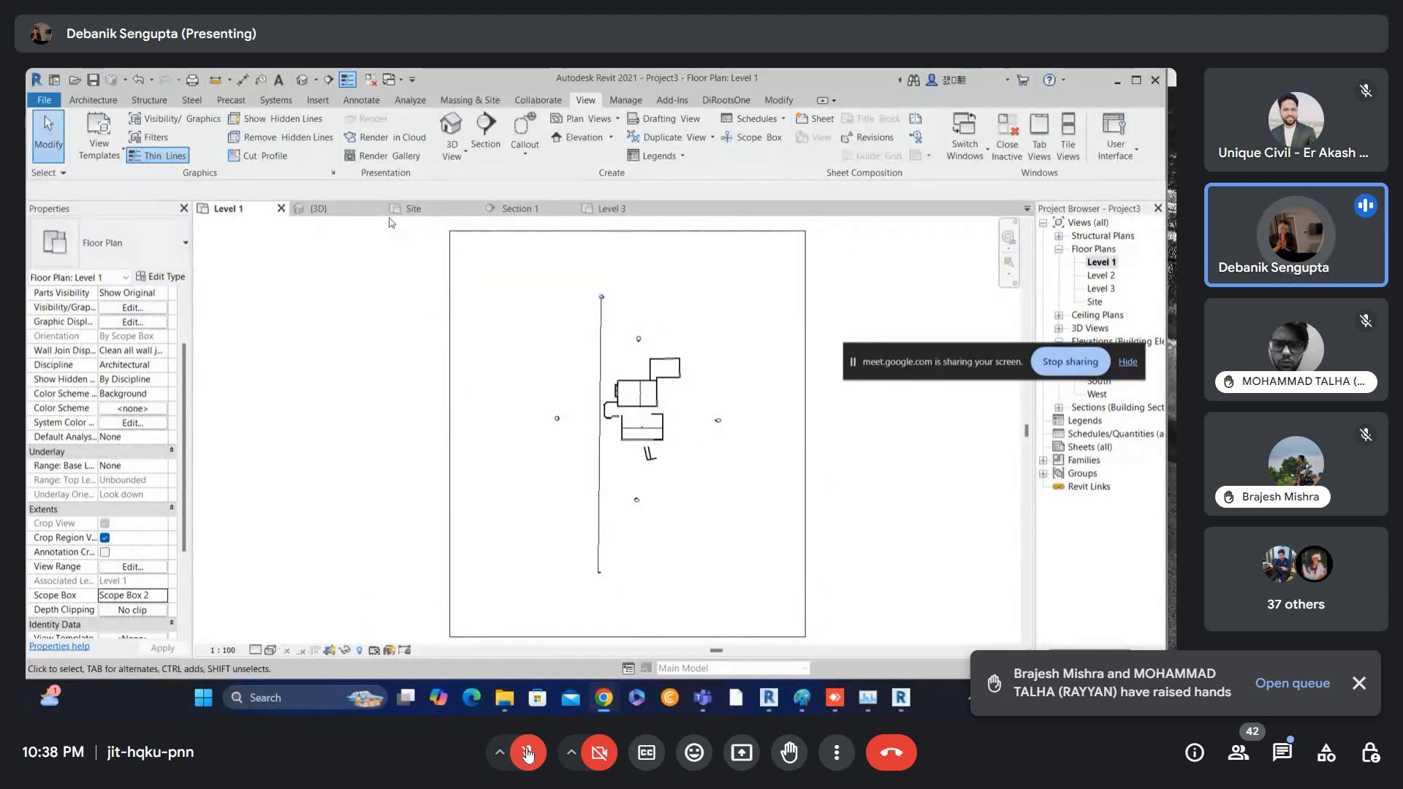
- Set the Level 1 plan's scope box to None and turn off Crop View and Crop Region Visible
left_click(159, 600)
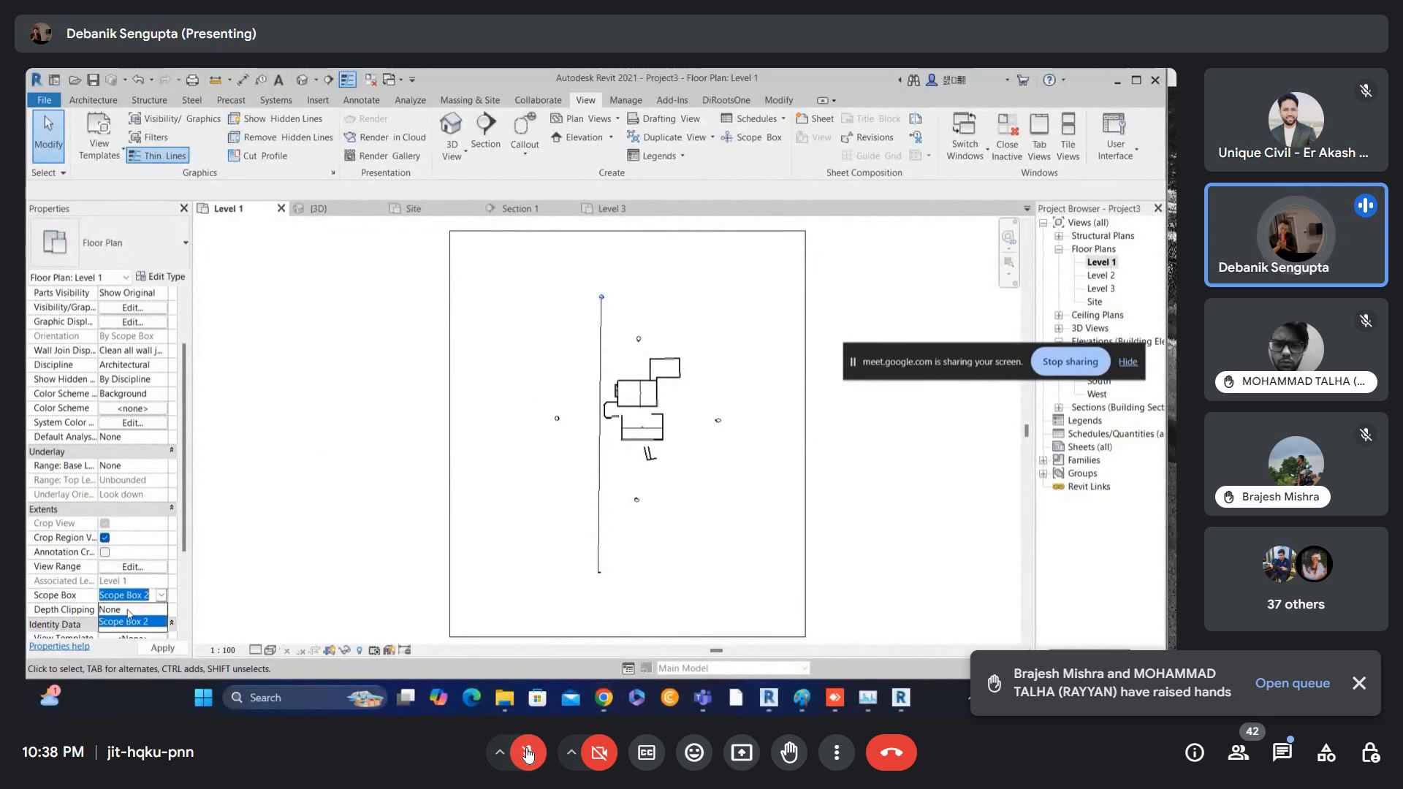
left_click(125, 611)
left_click(453, 472)
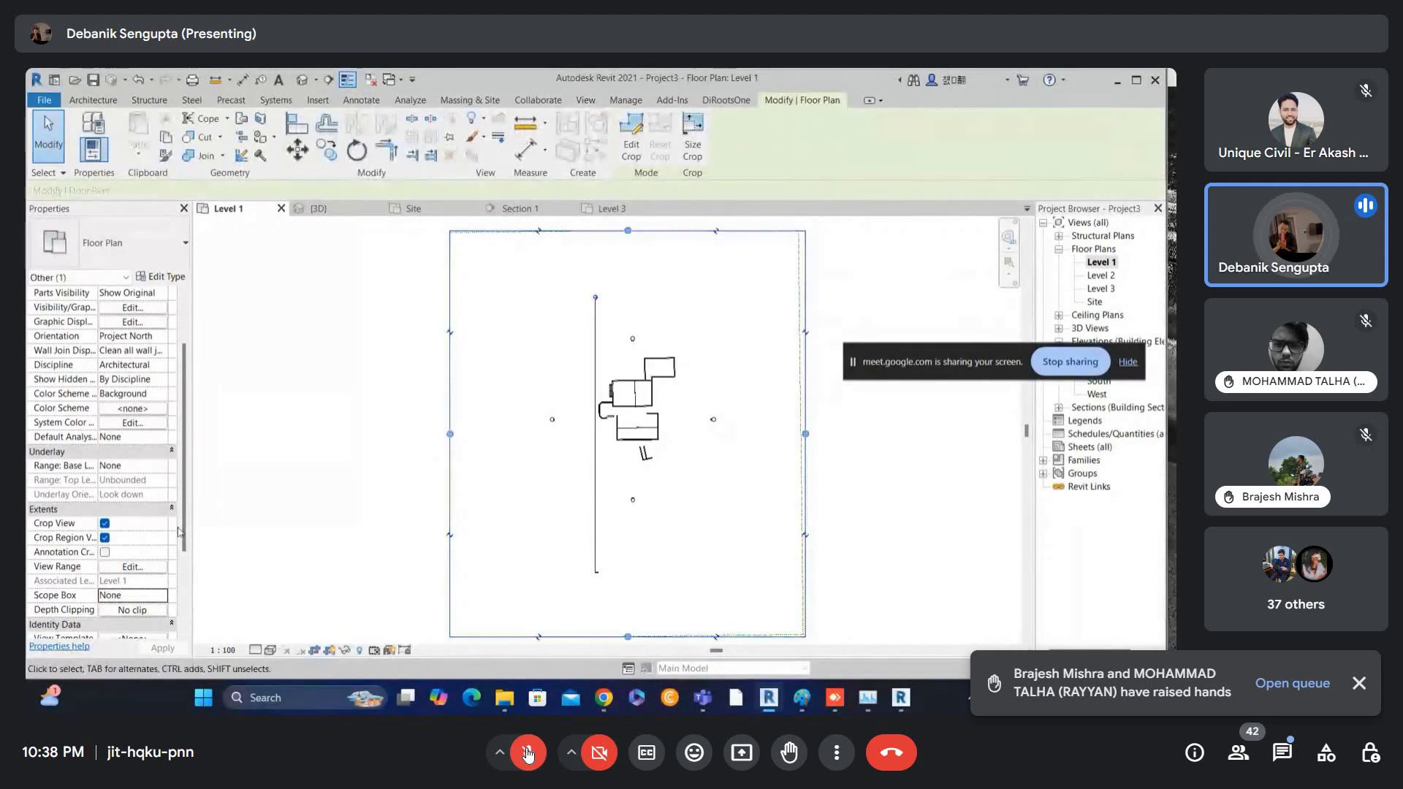
left_click(105, 523)
left_click(104, 538)
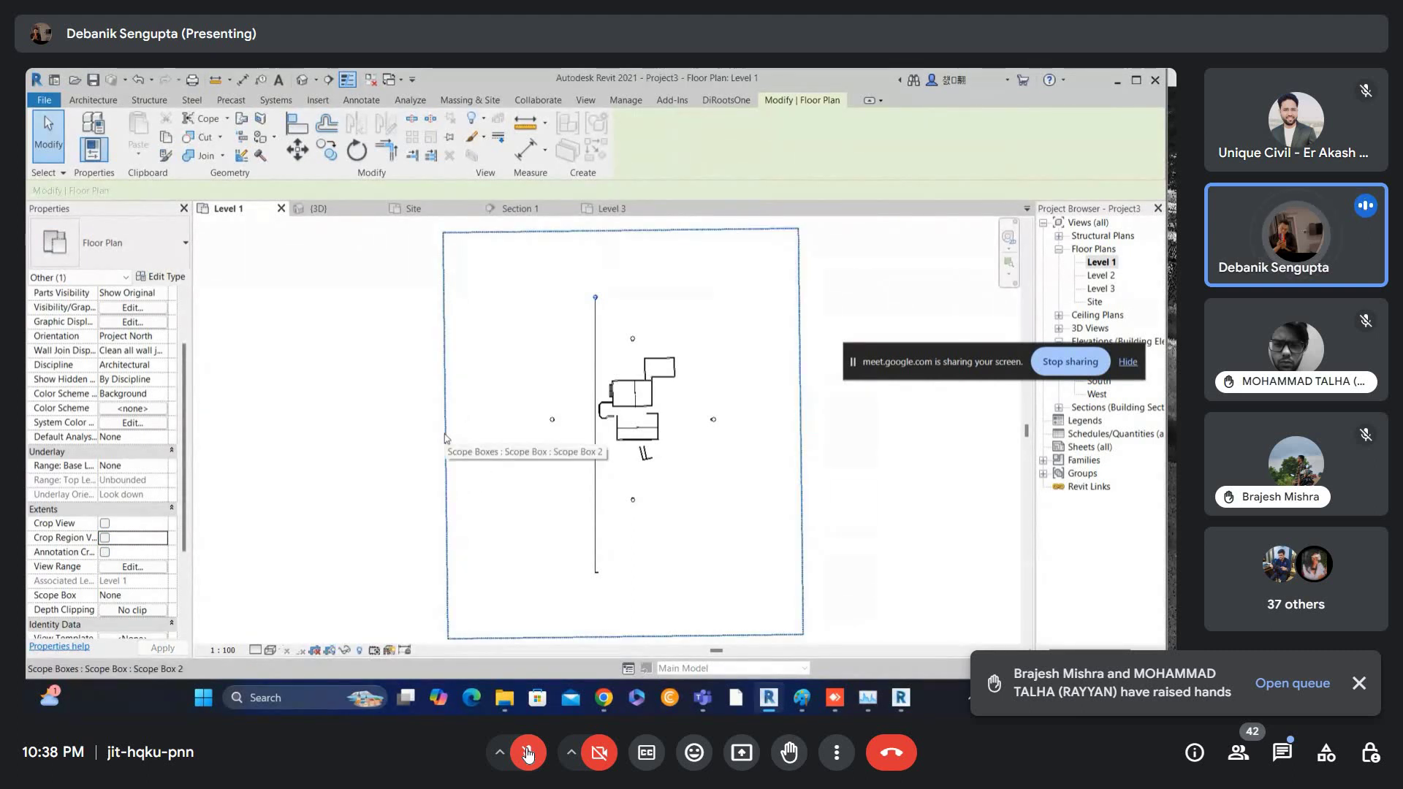
- Enlarge Scope Box 2 by stretching its left, right and lower edges farther away from the house
left_click(446, 437)
scroll(469, 340, "down", 1)
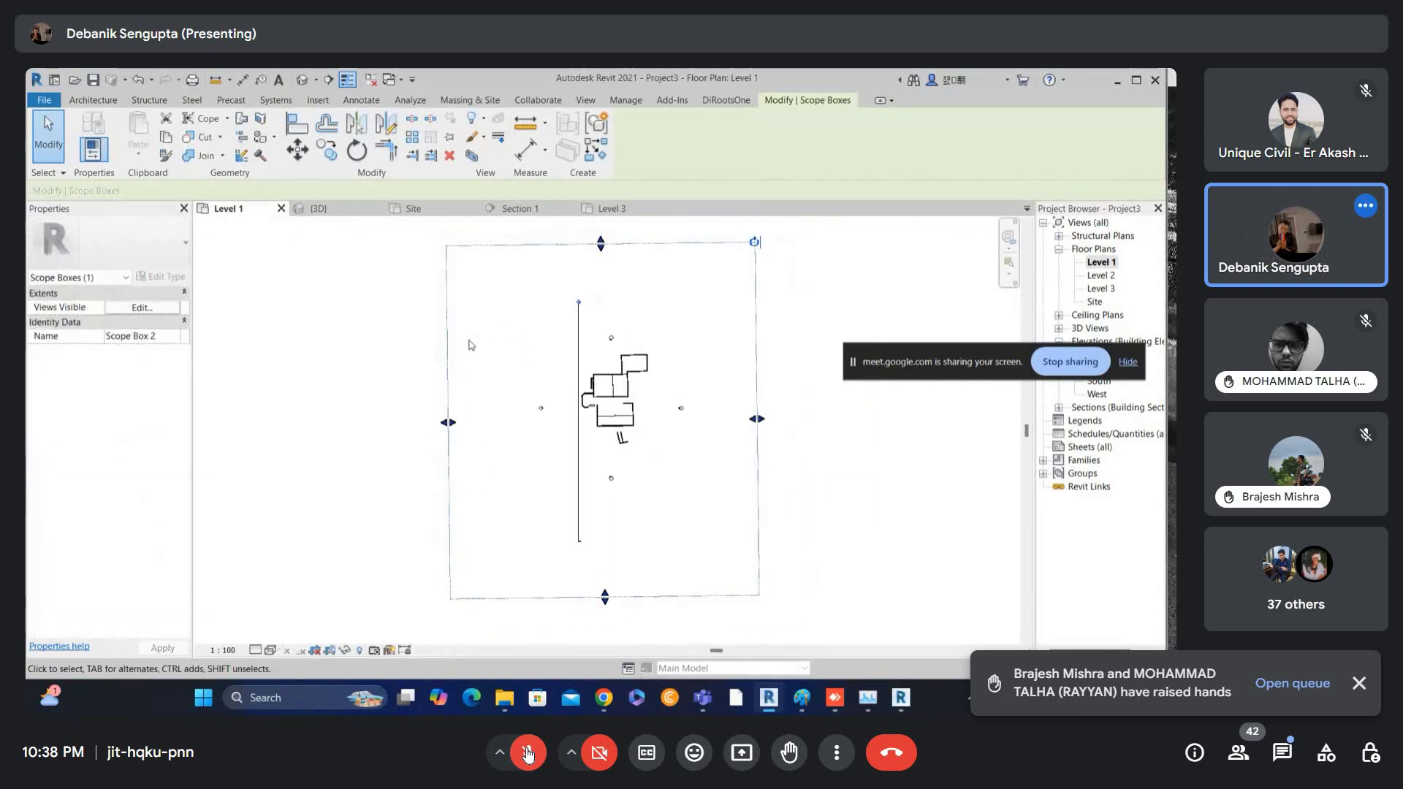
left_click_drag(448, 423, 295, 483)
scroll(699, 316, "down", 1)
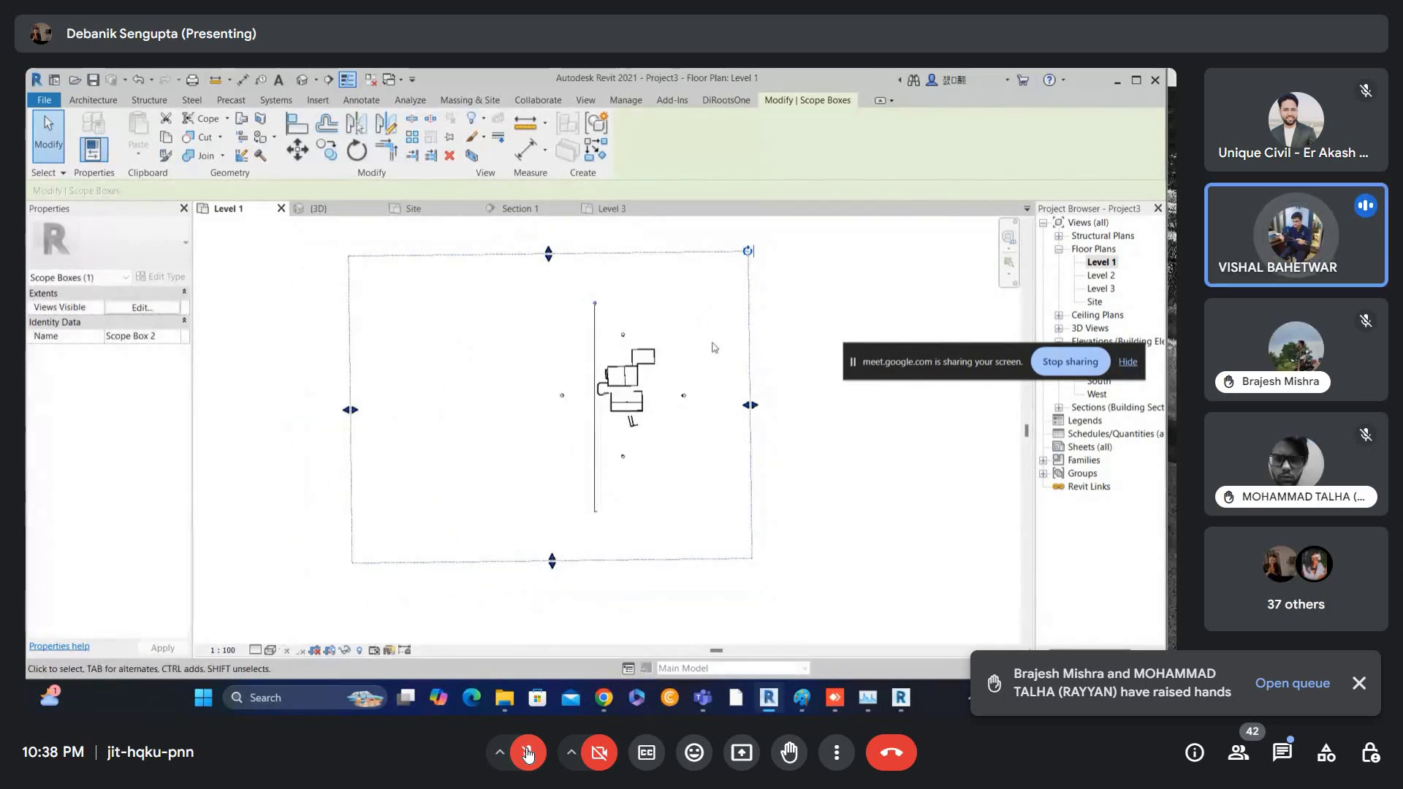
left_click_drag(749, 405, 913, 427)
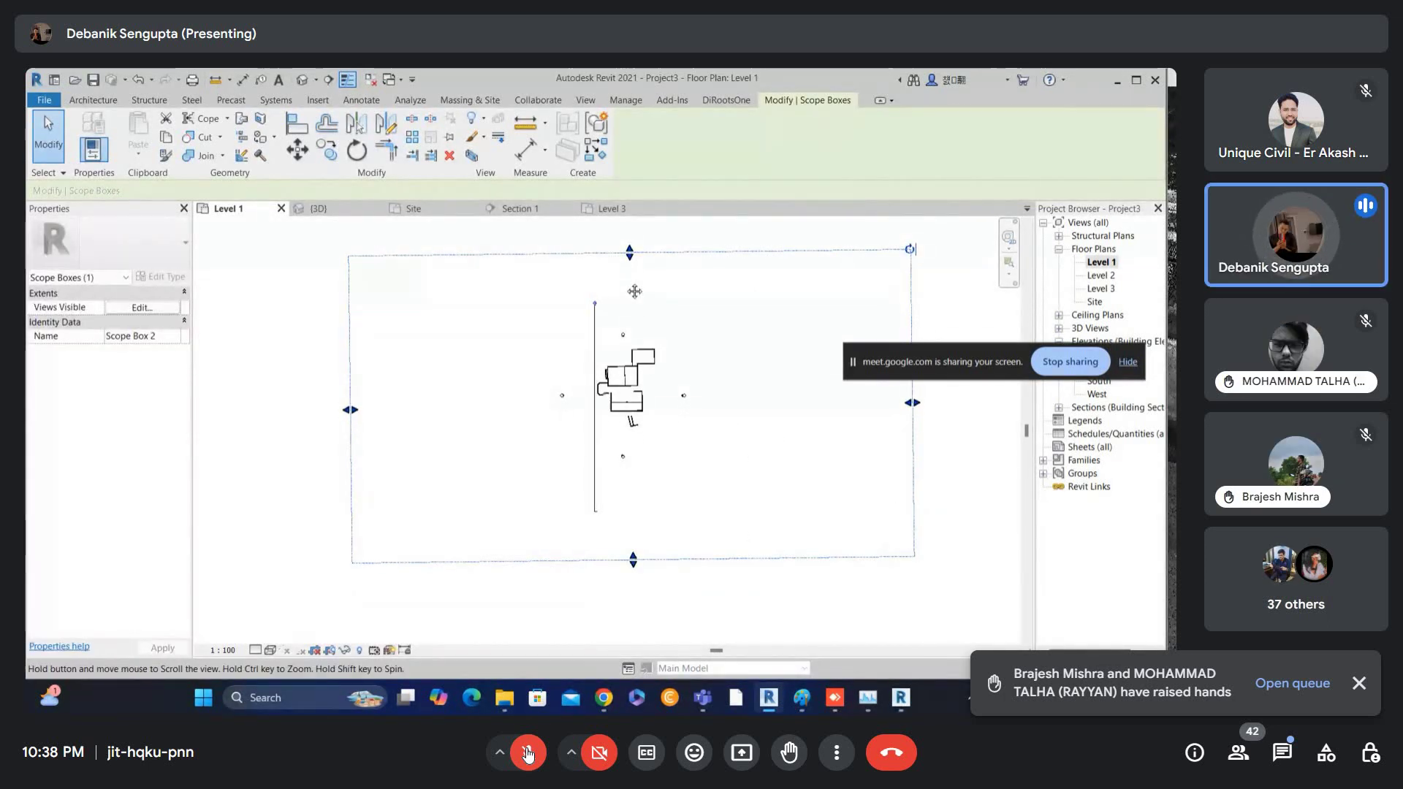
scroll(645, 292, "down", 2)
scroll(643, 263, "down", 1)
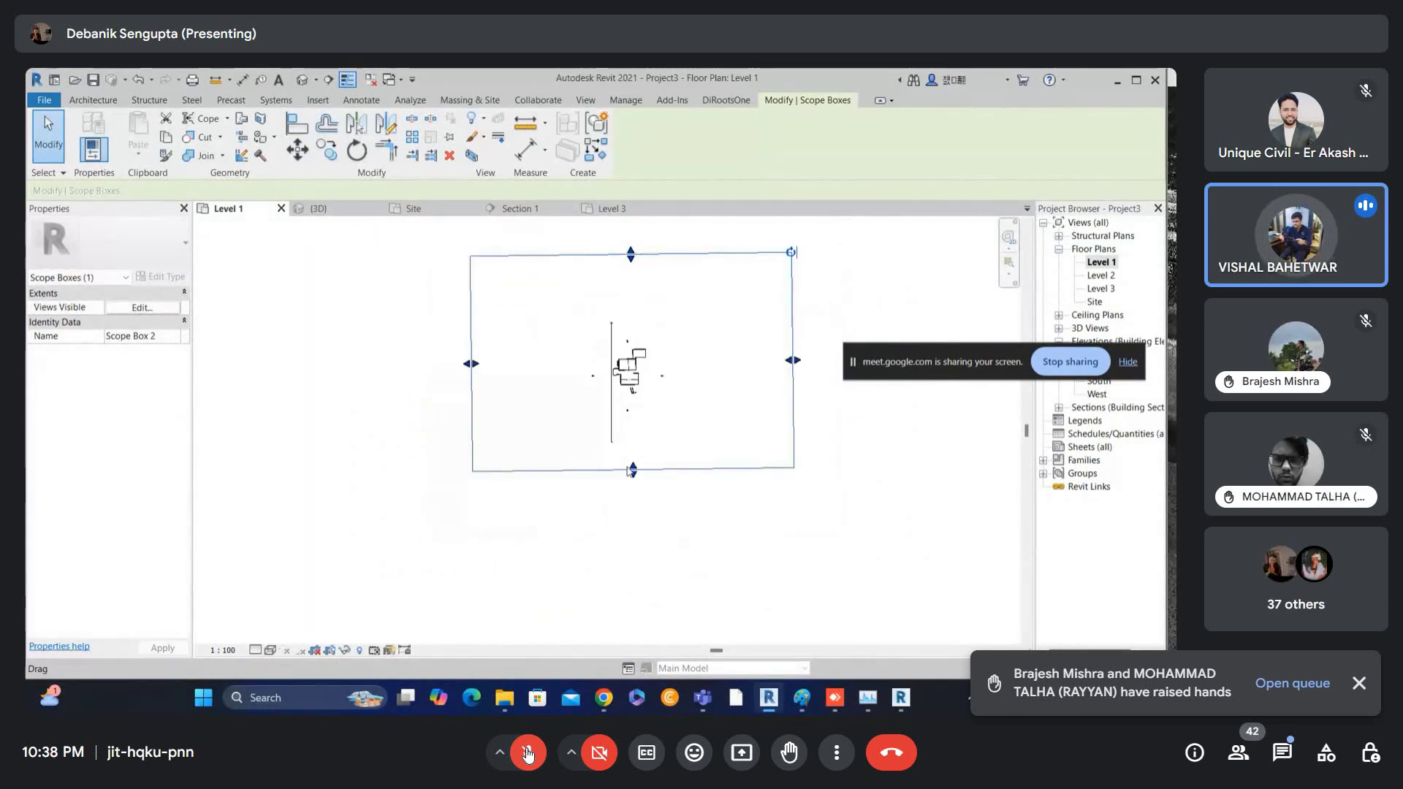
left_click_drag(634, 469, 634, 540)
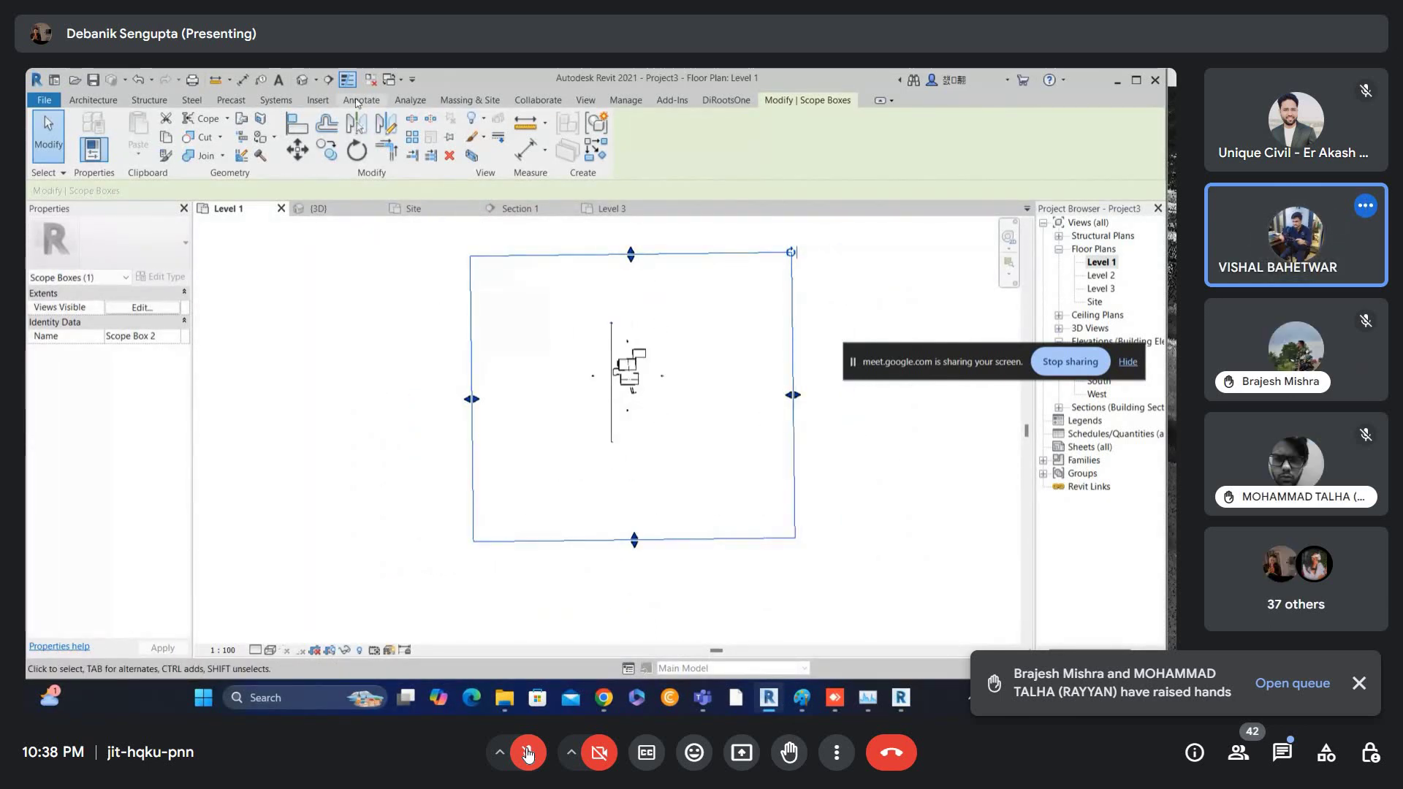
- Draw a second, smaller scope box inside the large one, enclosing the house, elevation markers and section line
left_click(585, 100)
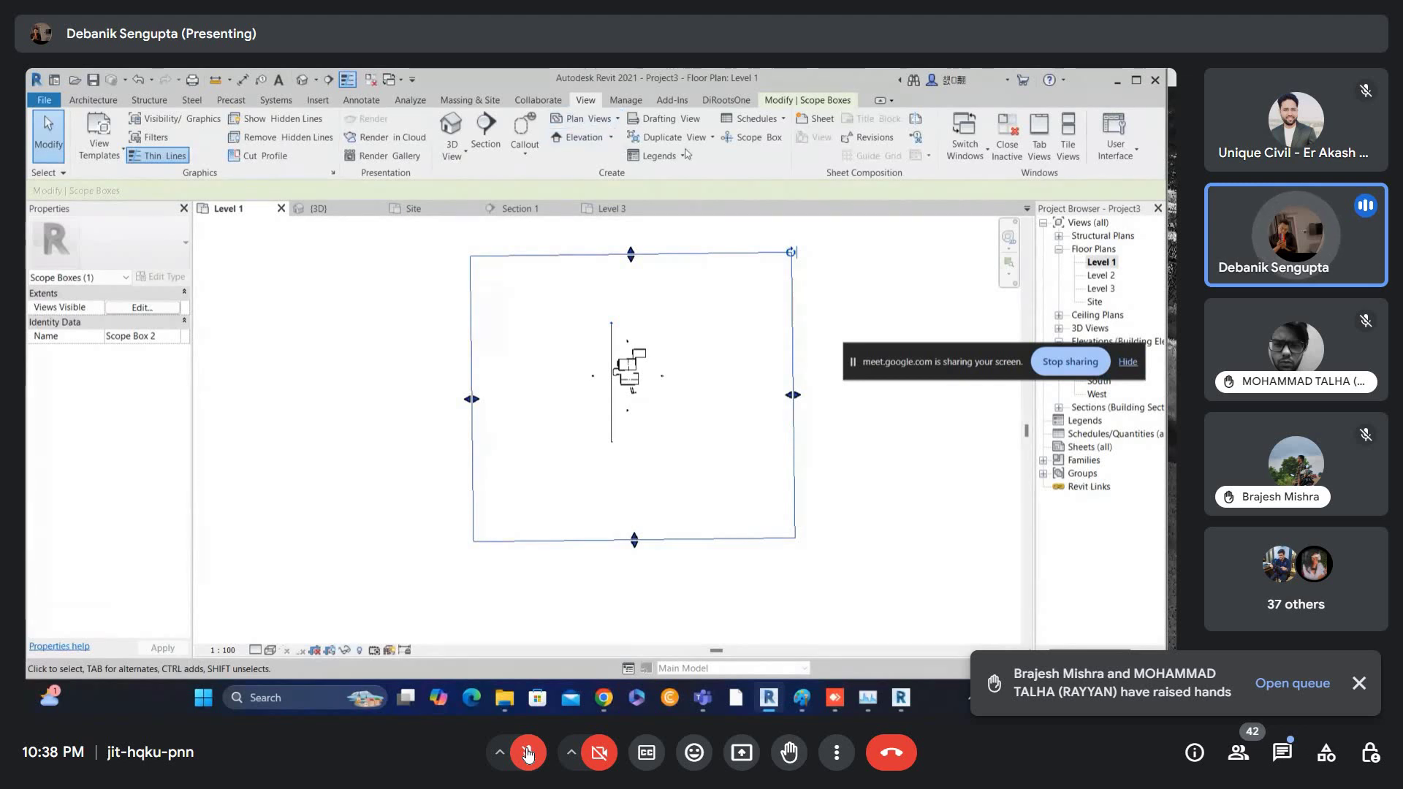
left_click(753, 137)
scroll(577, 315, "up", 2)
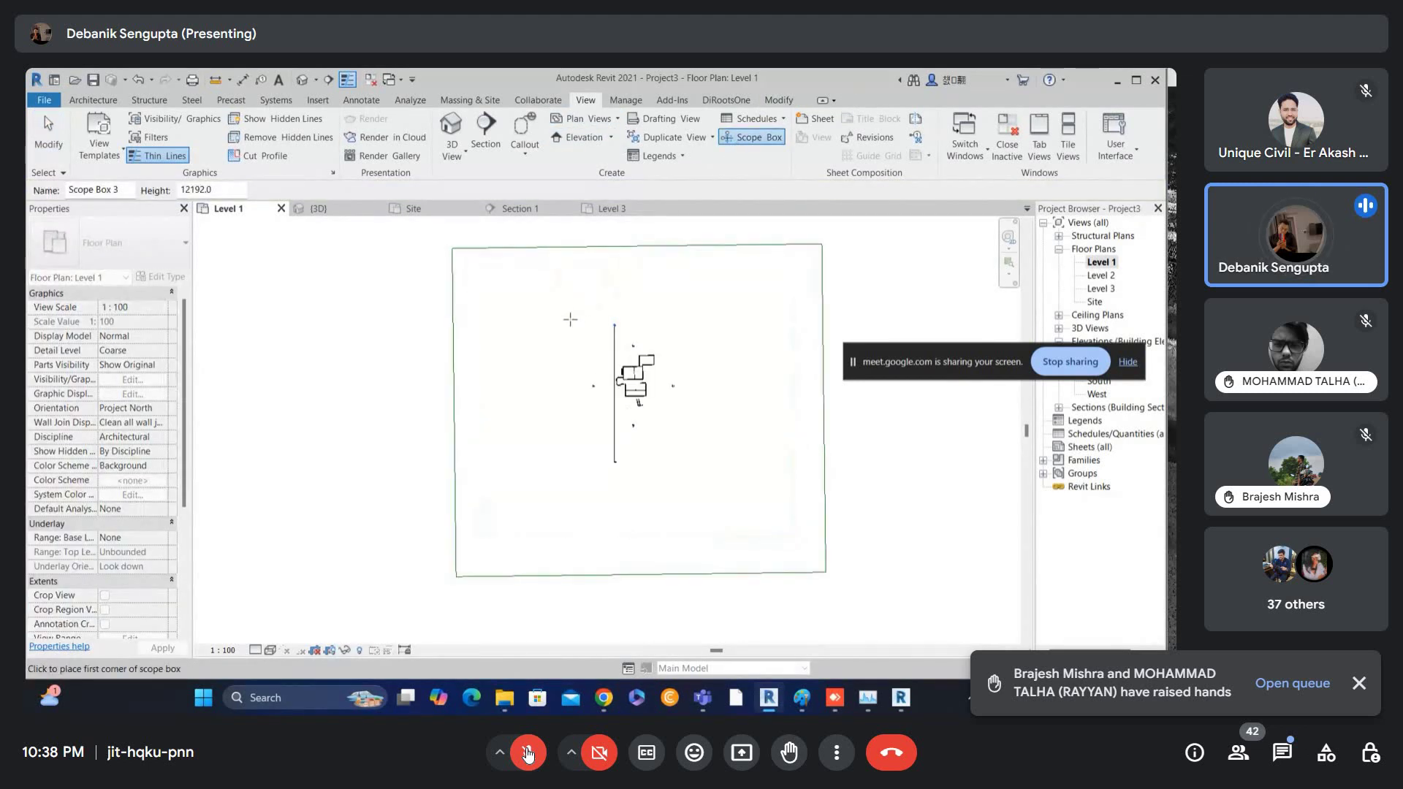
left_click(546, 283)
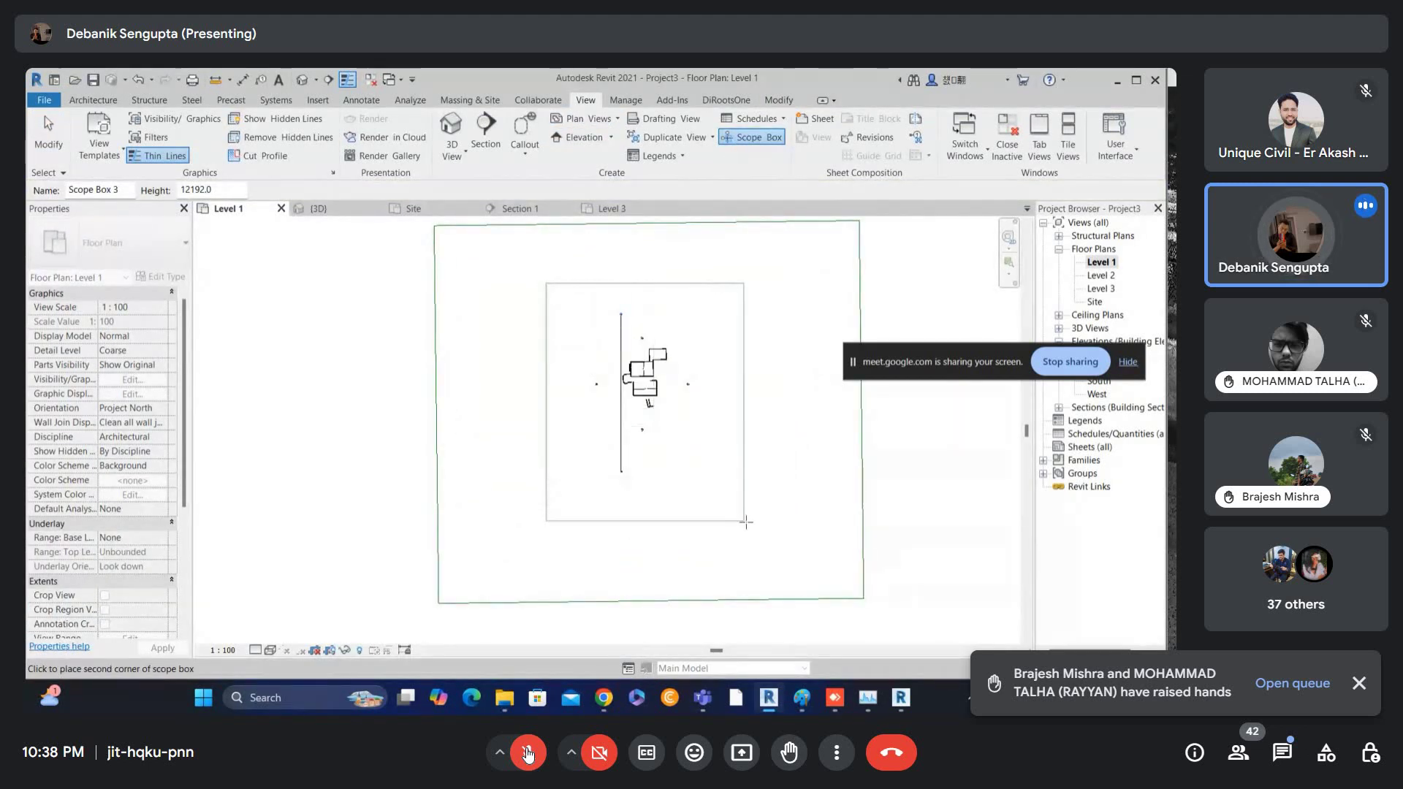
left_click(745, 485)
right_click(776, 334)
left_click(801, 343)
right_click(778, 335)
left_click(796, 344)
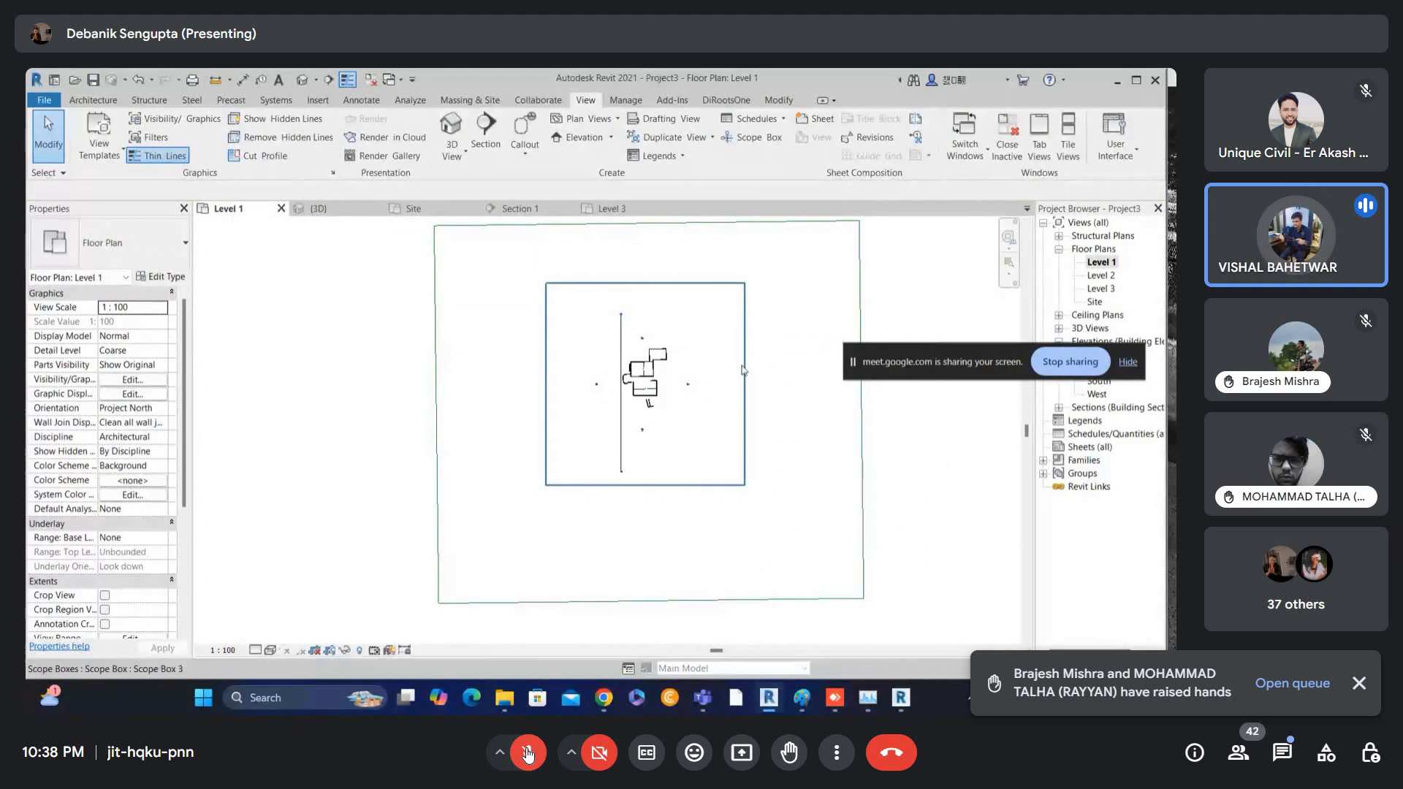
right_click(788, 333)
left_click(789, 334)
right_click(790, 334)
left_click(800, 344)
left_click(745, 360)
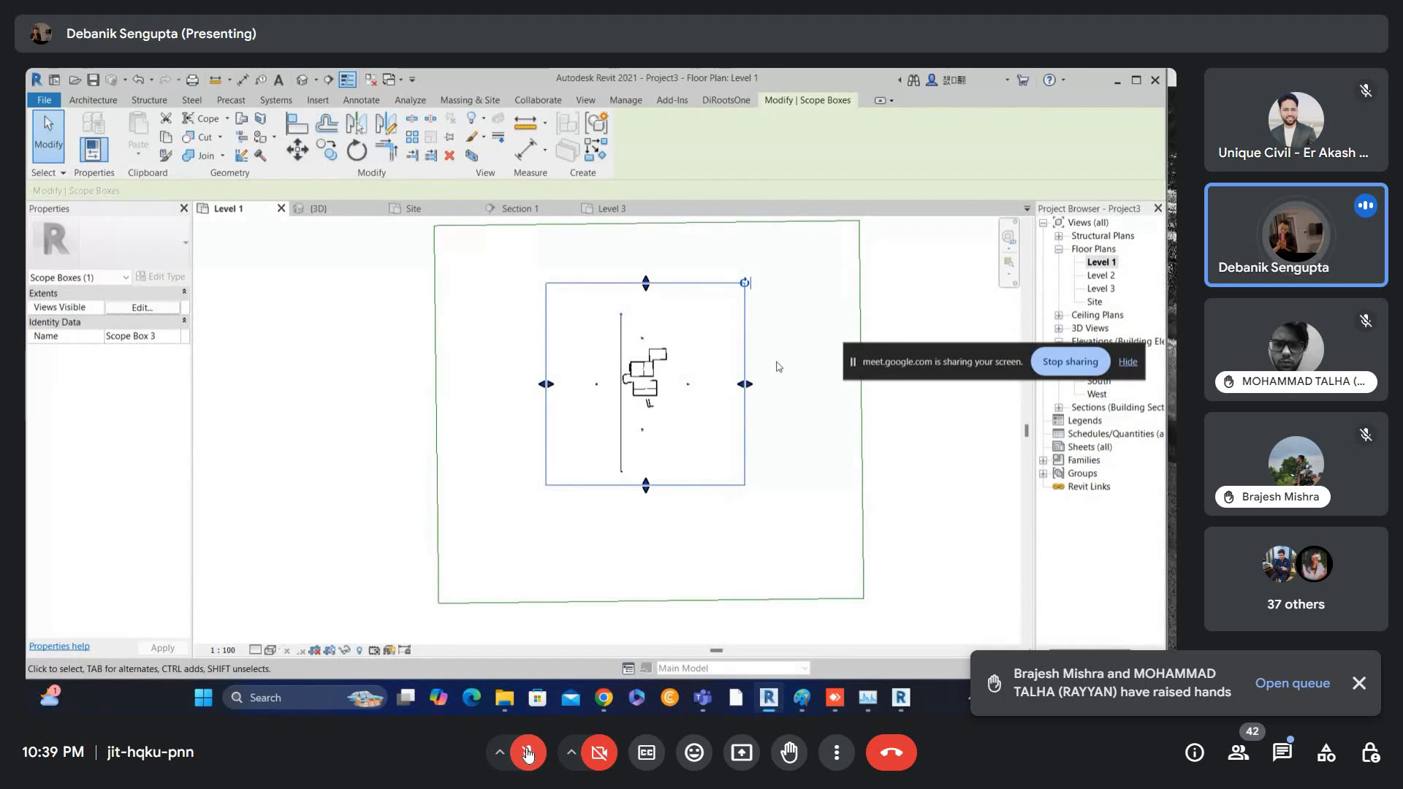
key("Escape")
left_click(552, 336)
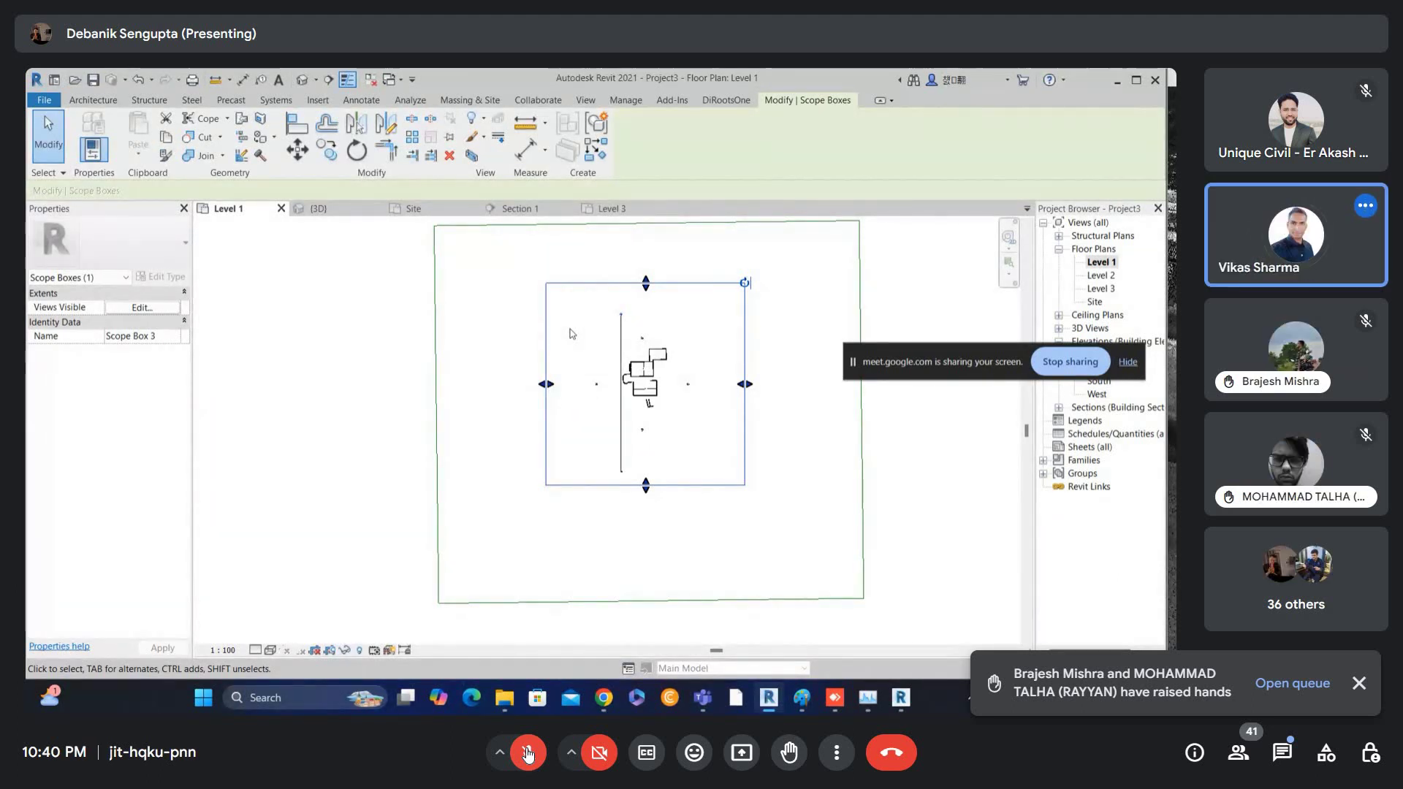
left_click(671, 272)
right_click(680, 261)
left_click(701, 268)
right_click(704, 258)
left_click(722, 271)
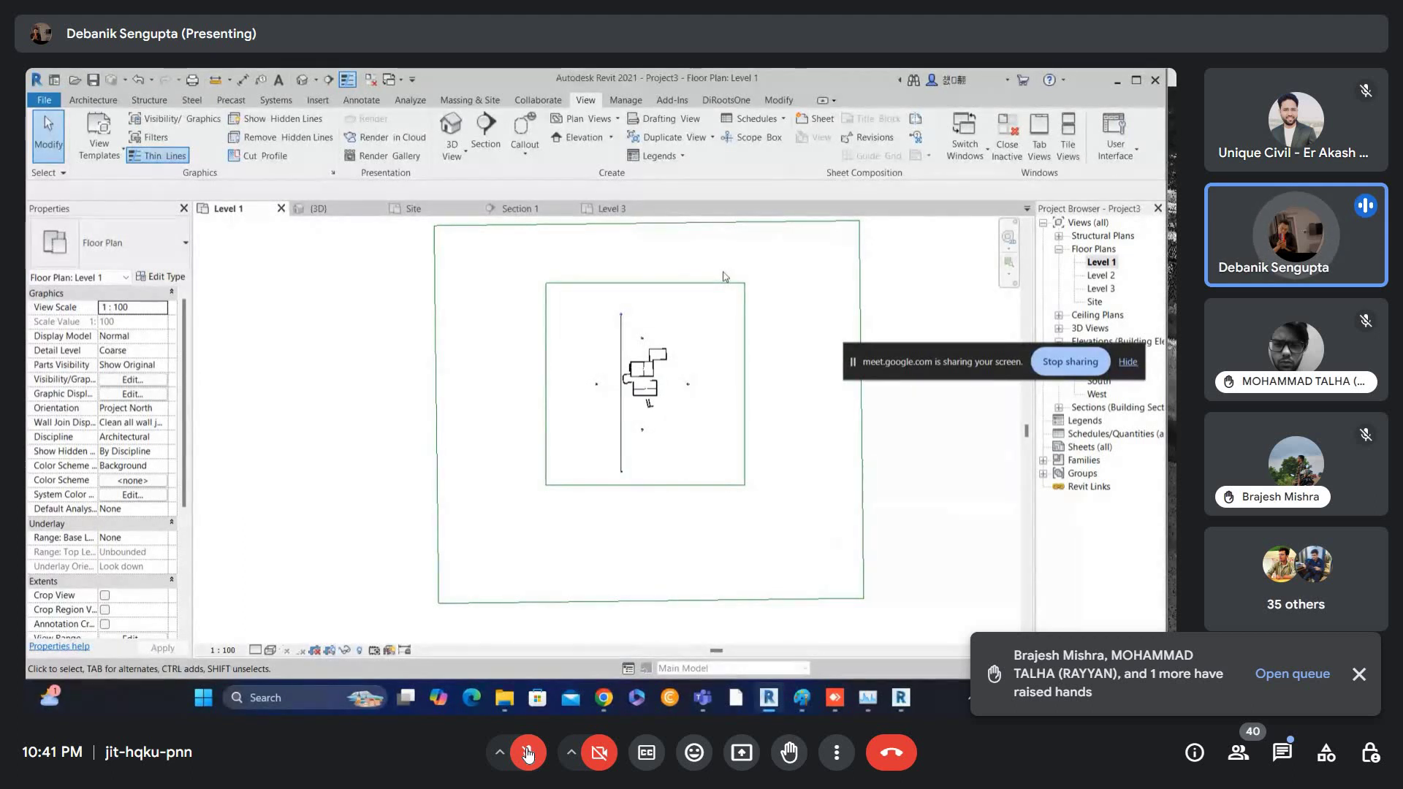
left_click(527, 754)
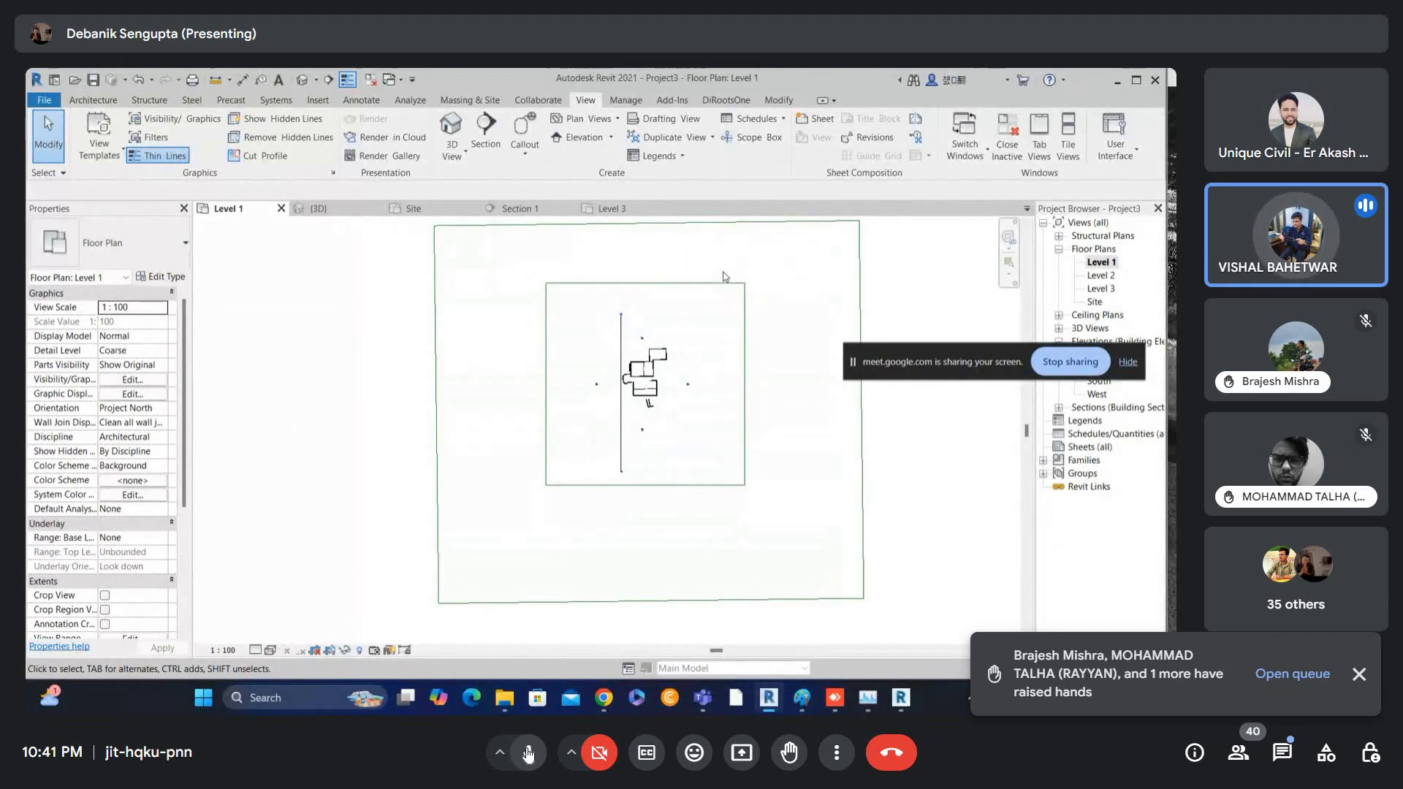
left_click(528, 752)
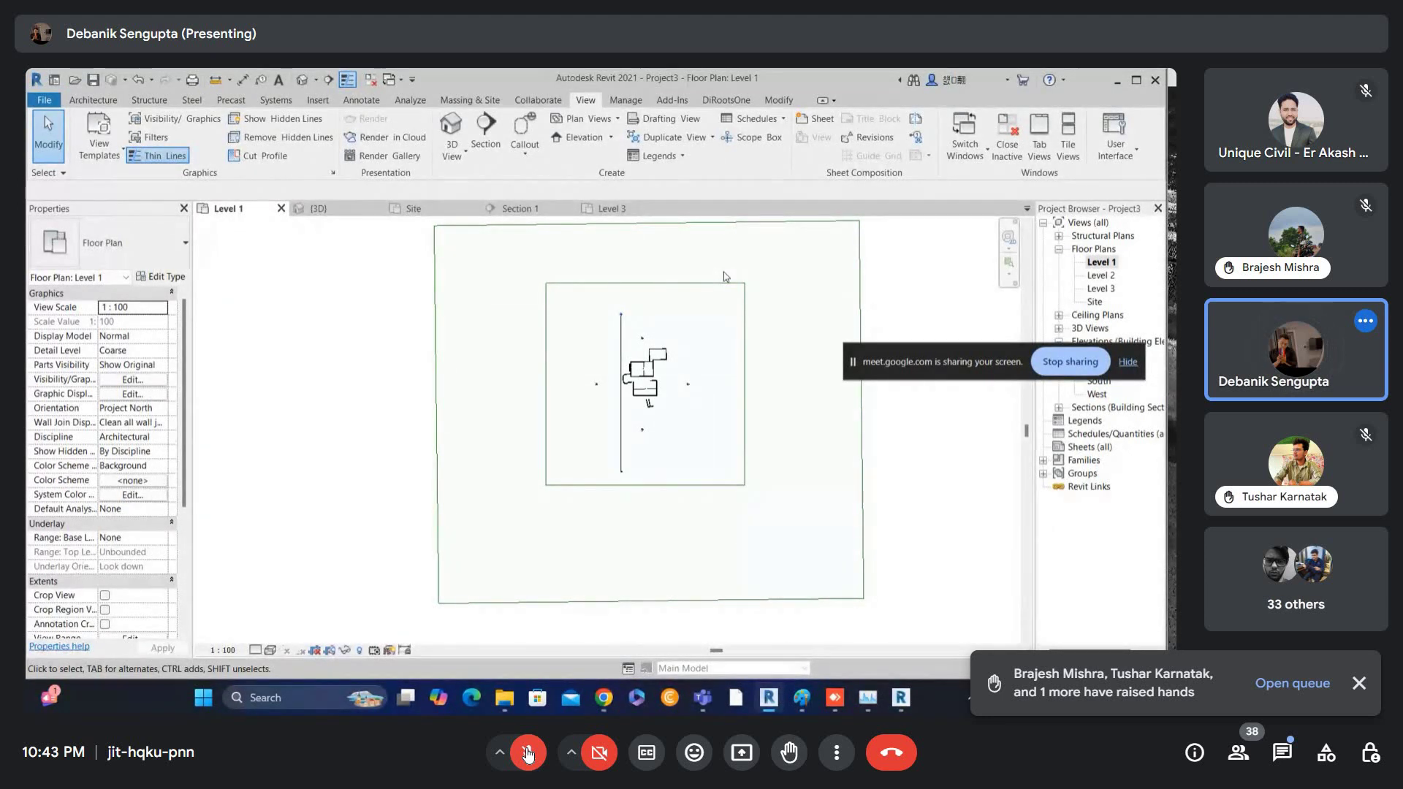
left_click(528, 753)
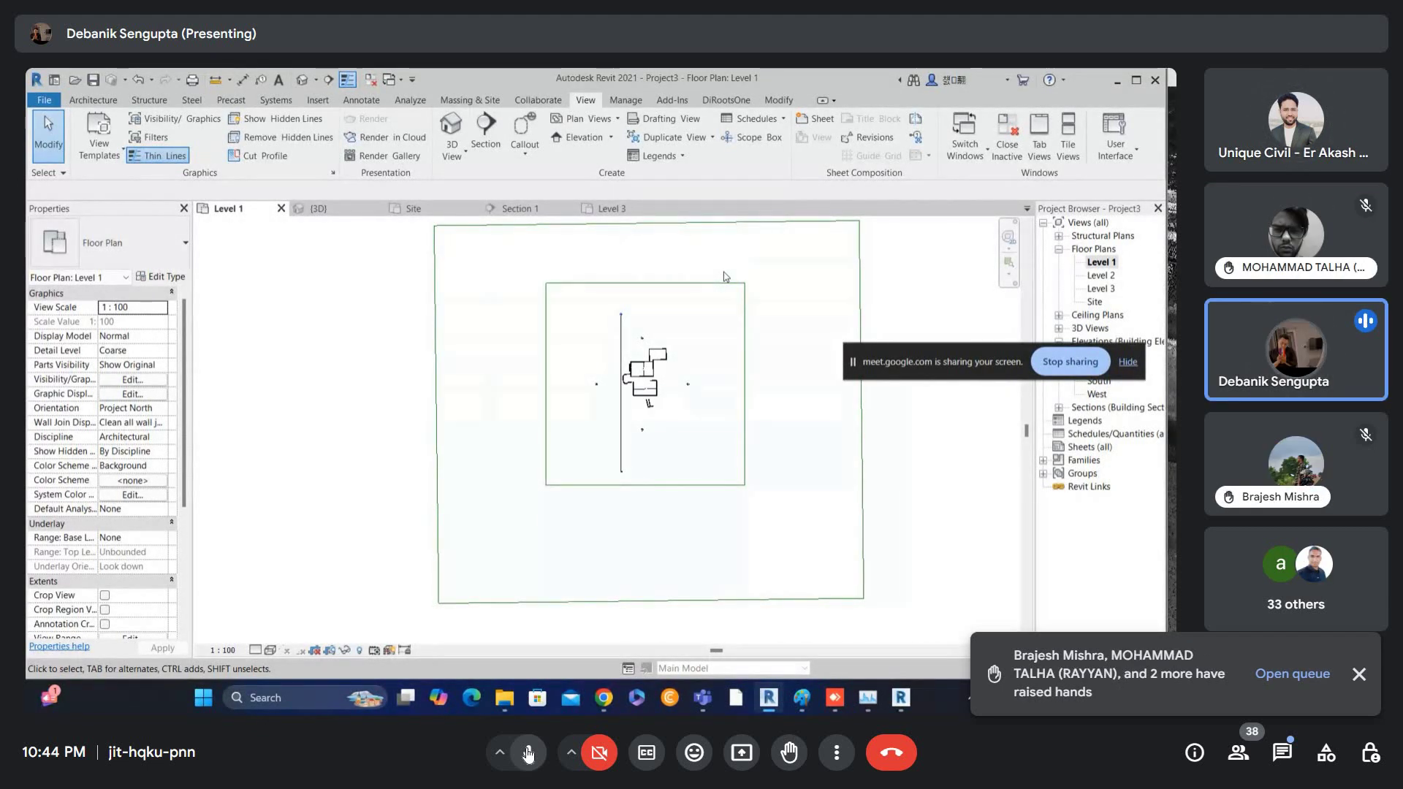
scroll(590, 465, "up", 3)
middle_click_drag(638, 334, 571, 457)
scroll(641, 340, "up", 3)
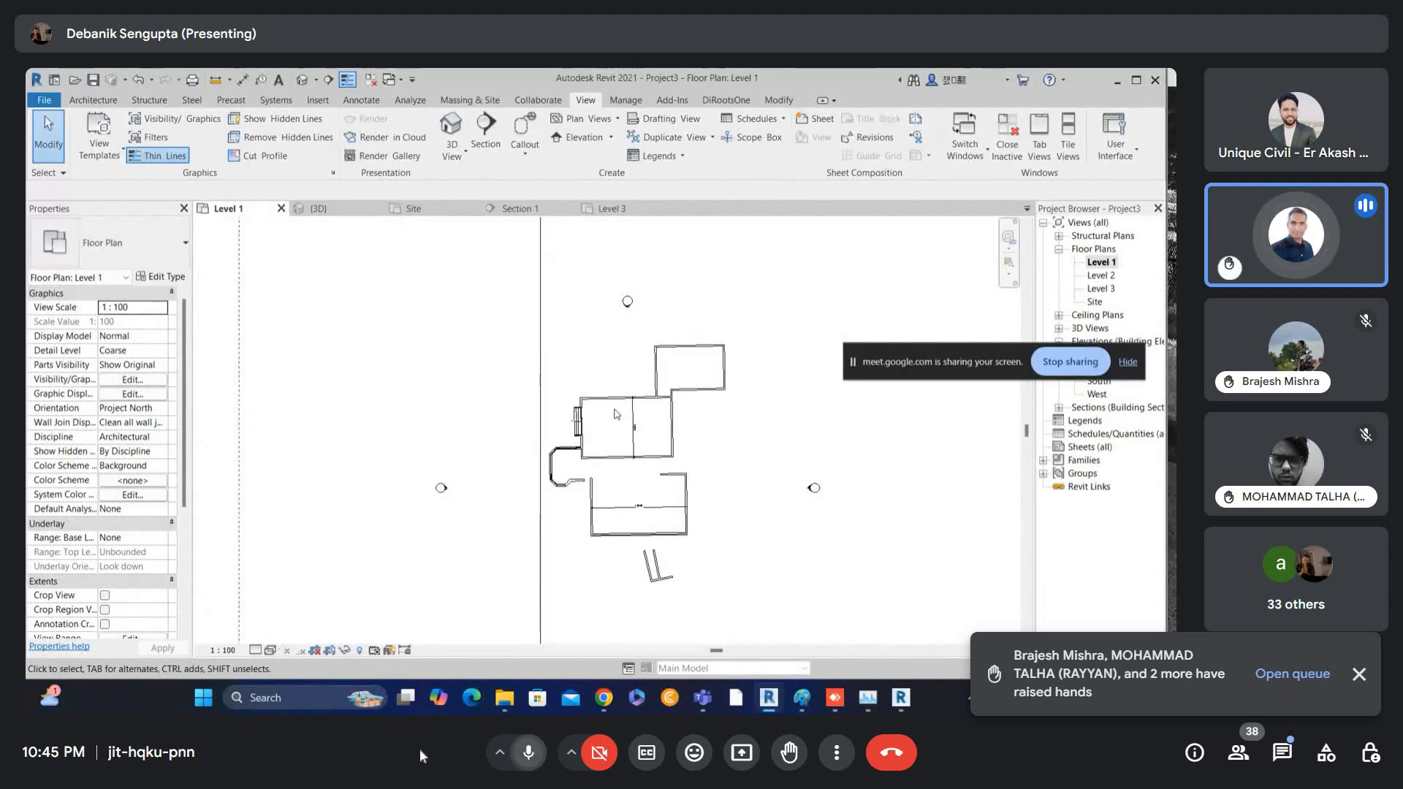
key("ctrl+d")
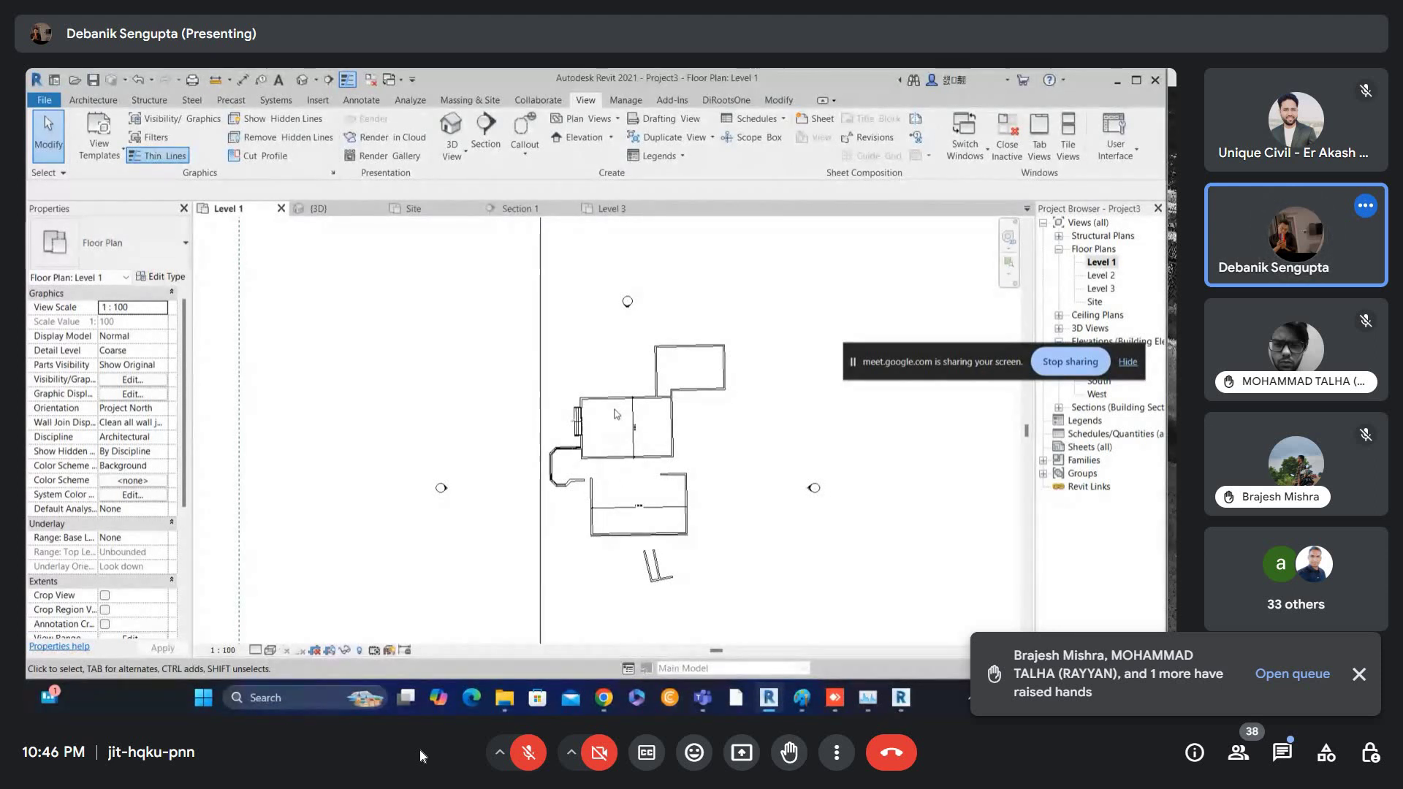
scroll(140, 524, "down", 5)
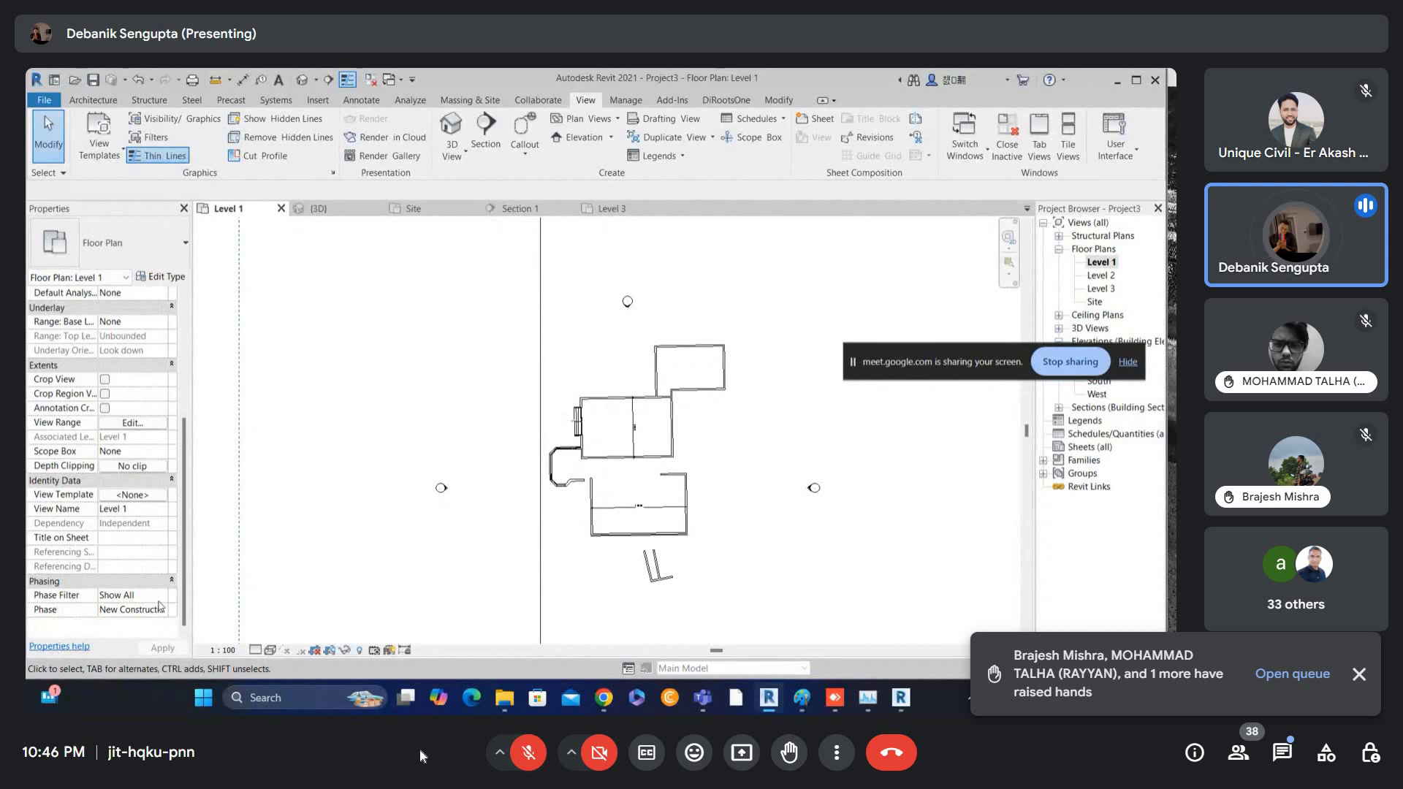
- Review the Phase Filter choices for the Level 1 plan and set the view's Phase to Existing
left_click(160, 598)
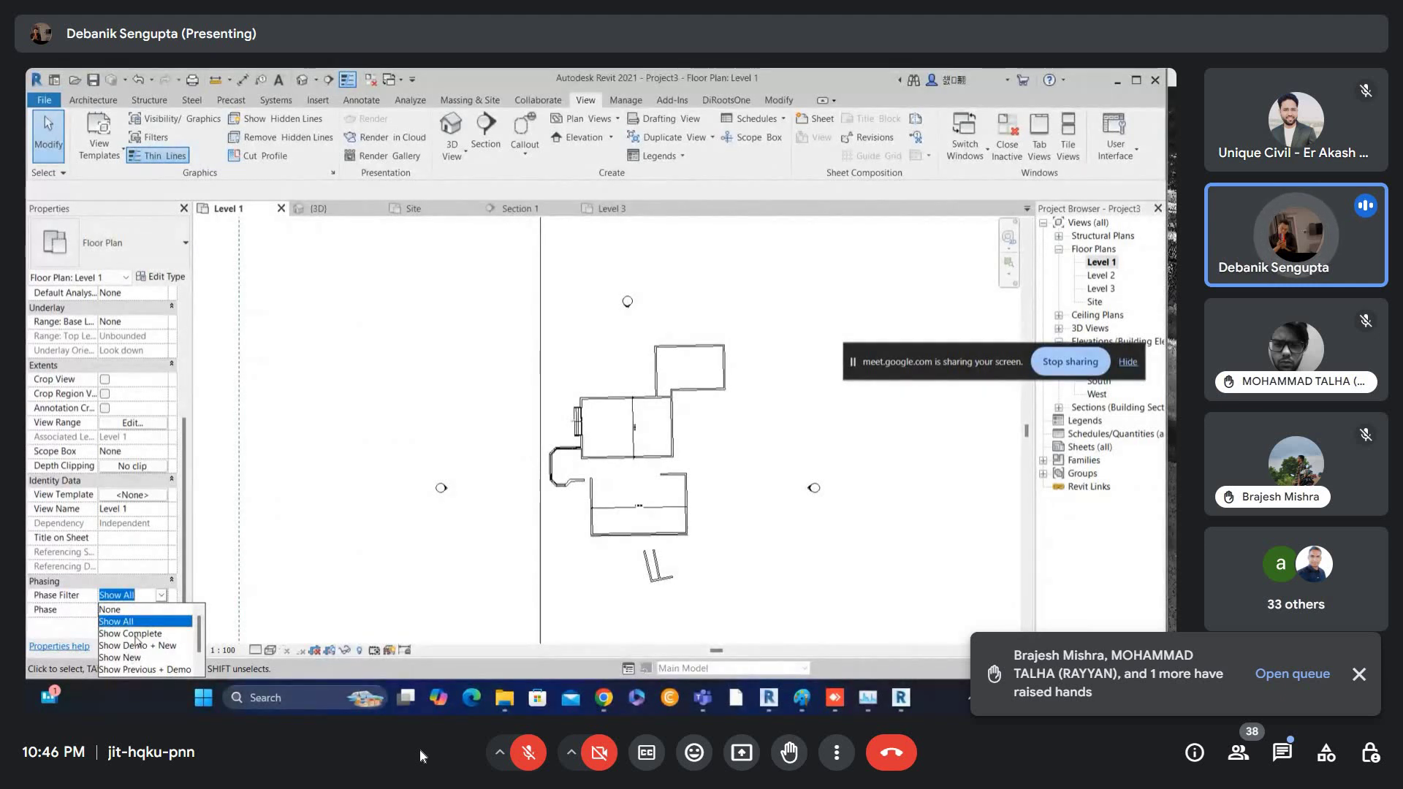
scroll(135, 646, "down", 1)
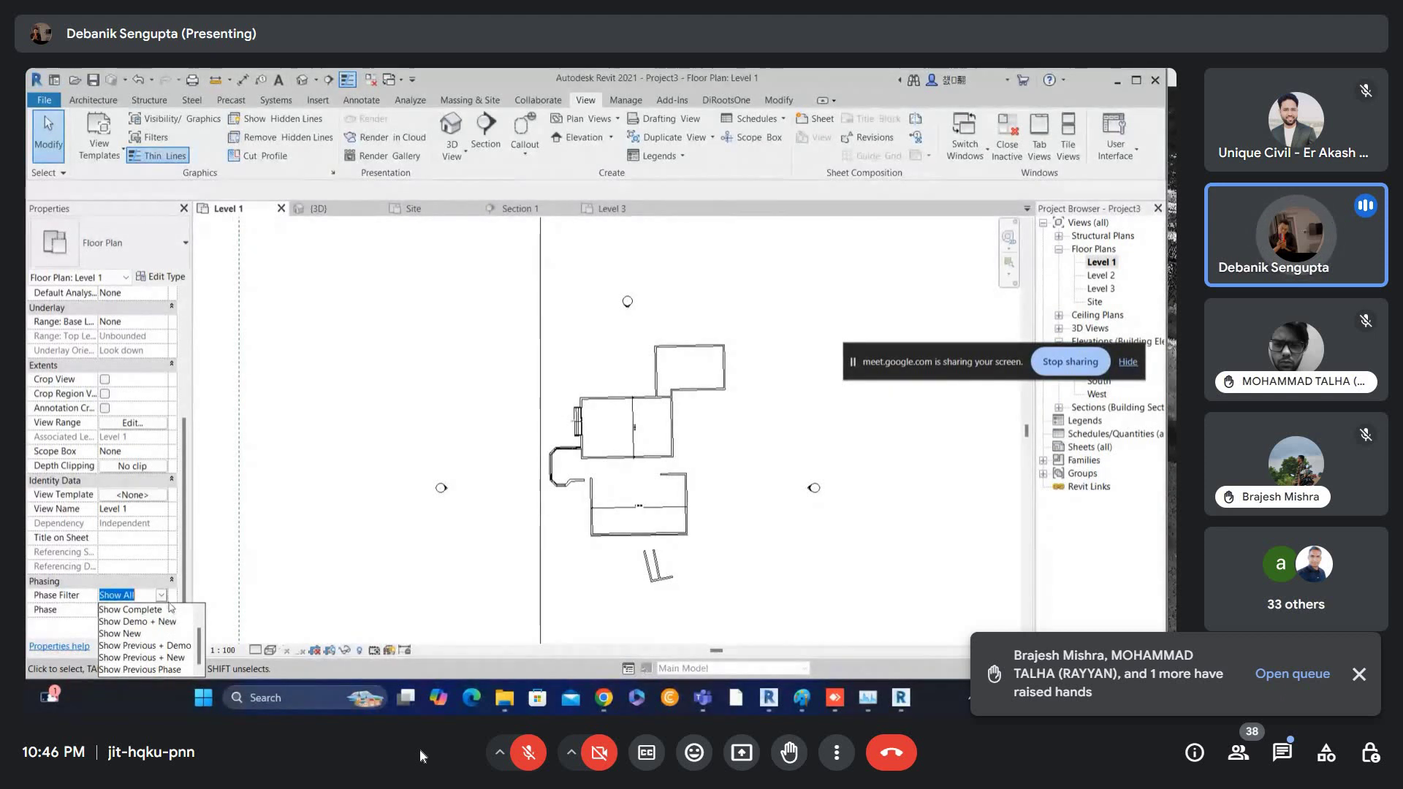
left_click(162, 597)
left_click(161, 611)
left_click(159, 625)
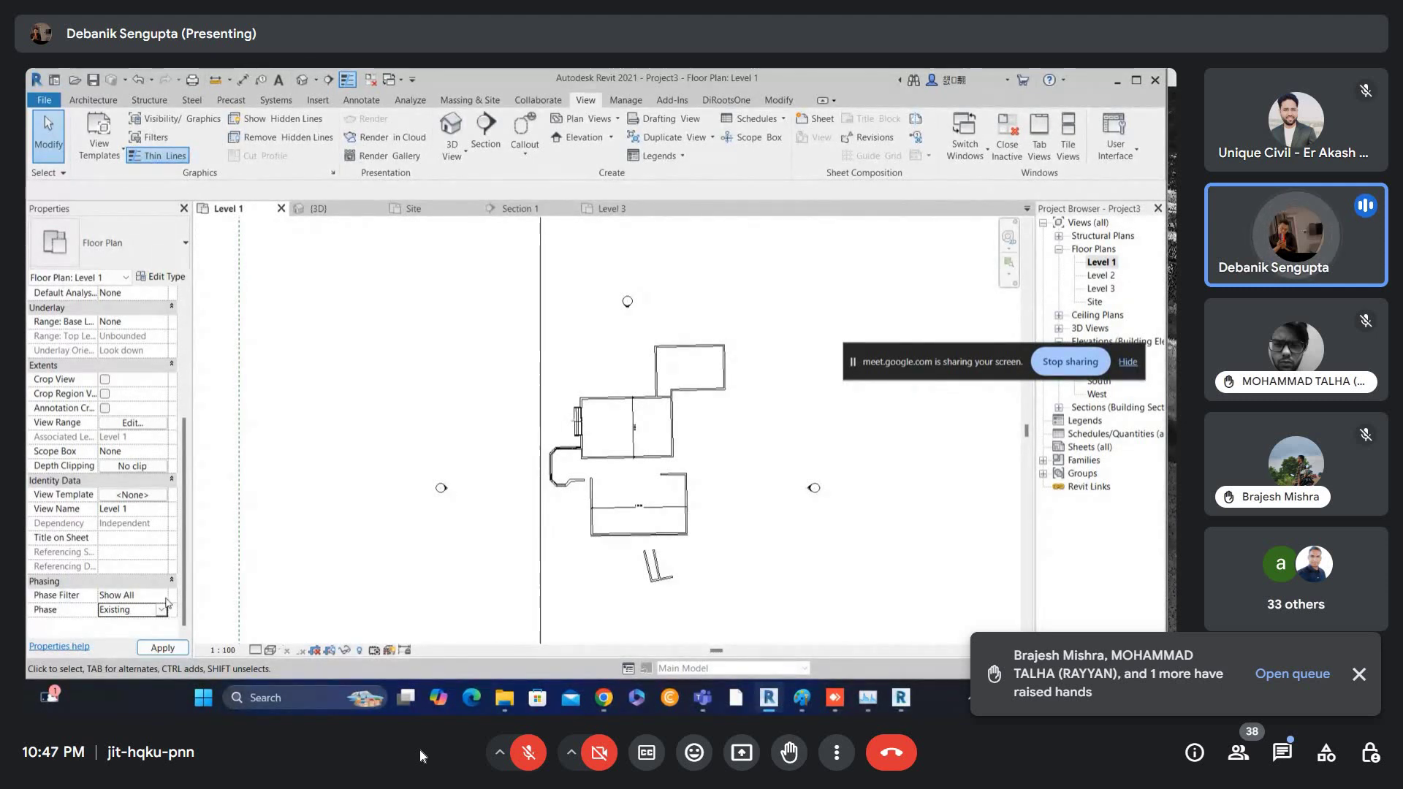
- Look through the Phase Filter choices again and return the Level 1 plan's Phase to New Construction
left_click(162, 596)
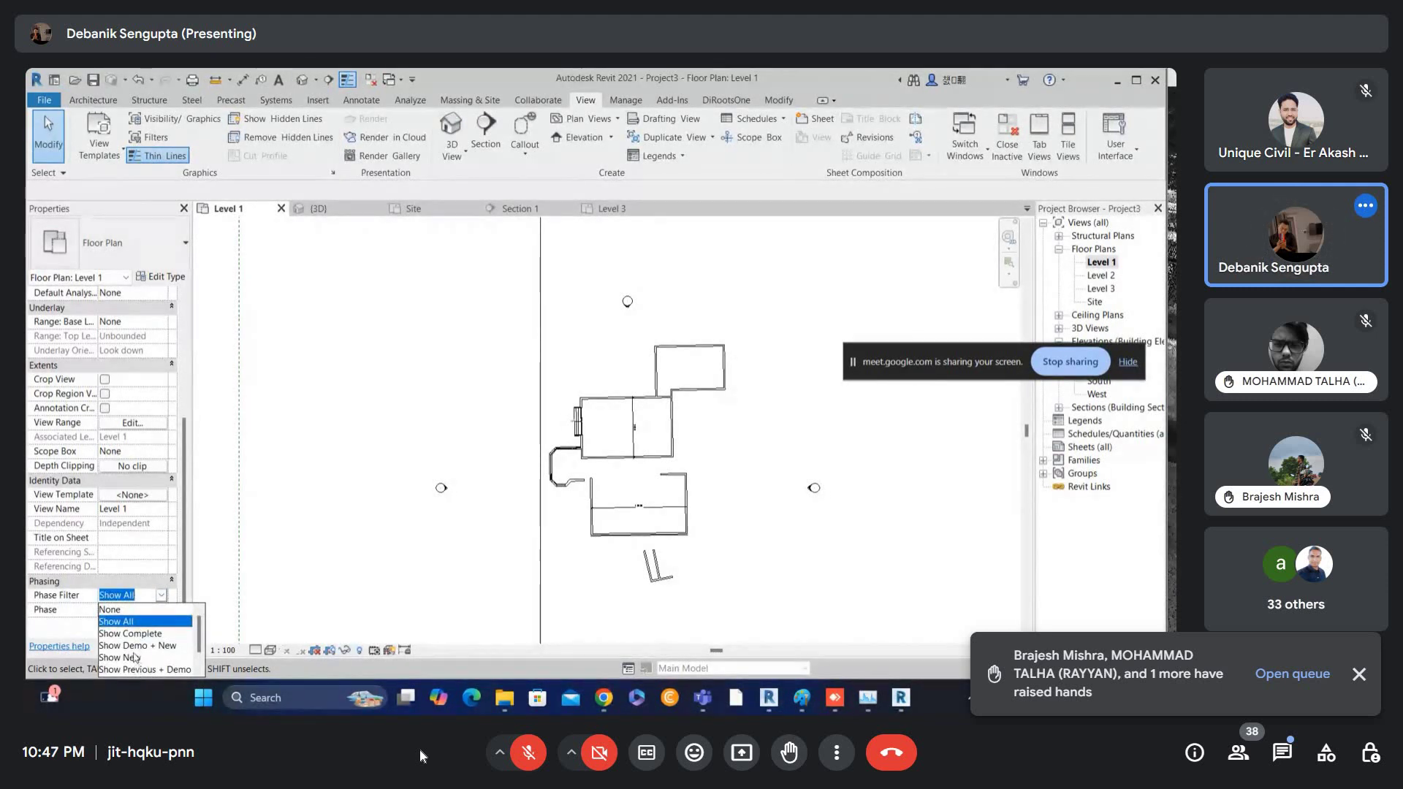
scroll(144, 658, "down", 1)
left_click(160, 596)
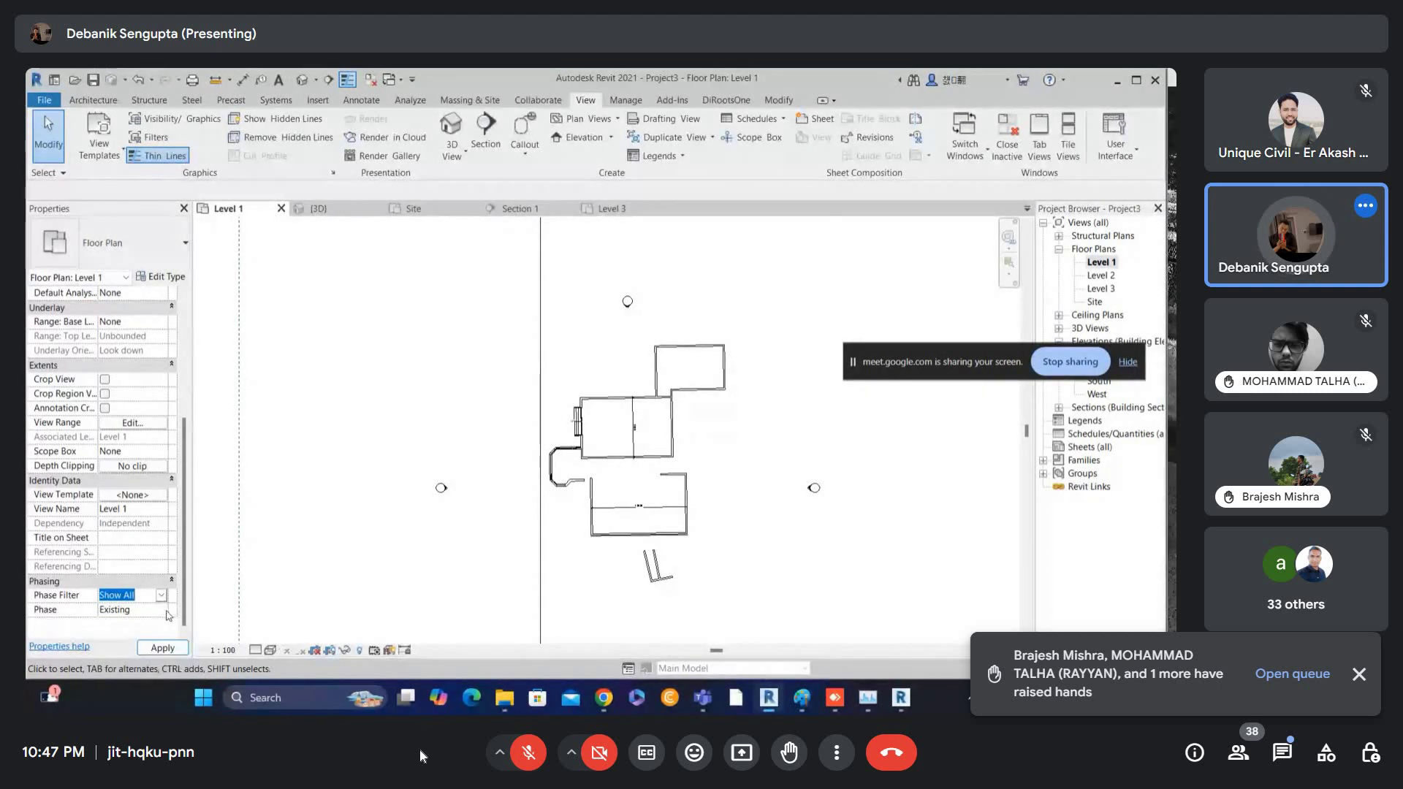
left_click(161, 610)
left_click(136, 636)
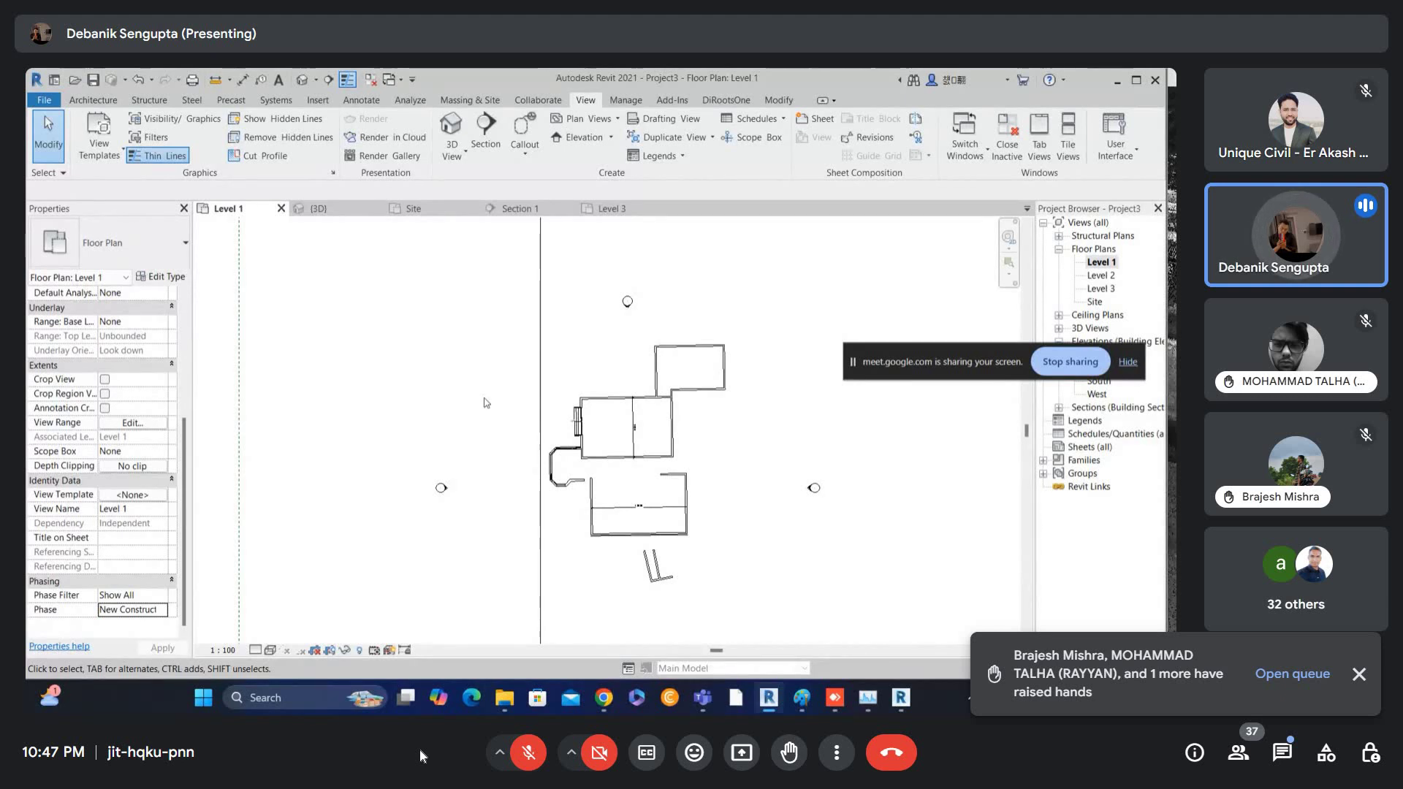
- Switch to Autodesk ReCap Pro with the house's point cloud and turn on the meeting microphone
left_click(162, 596)
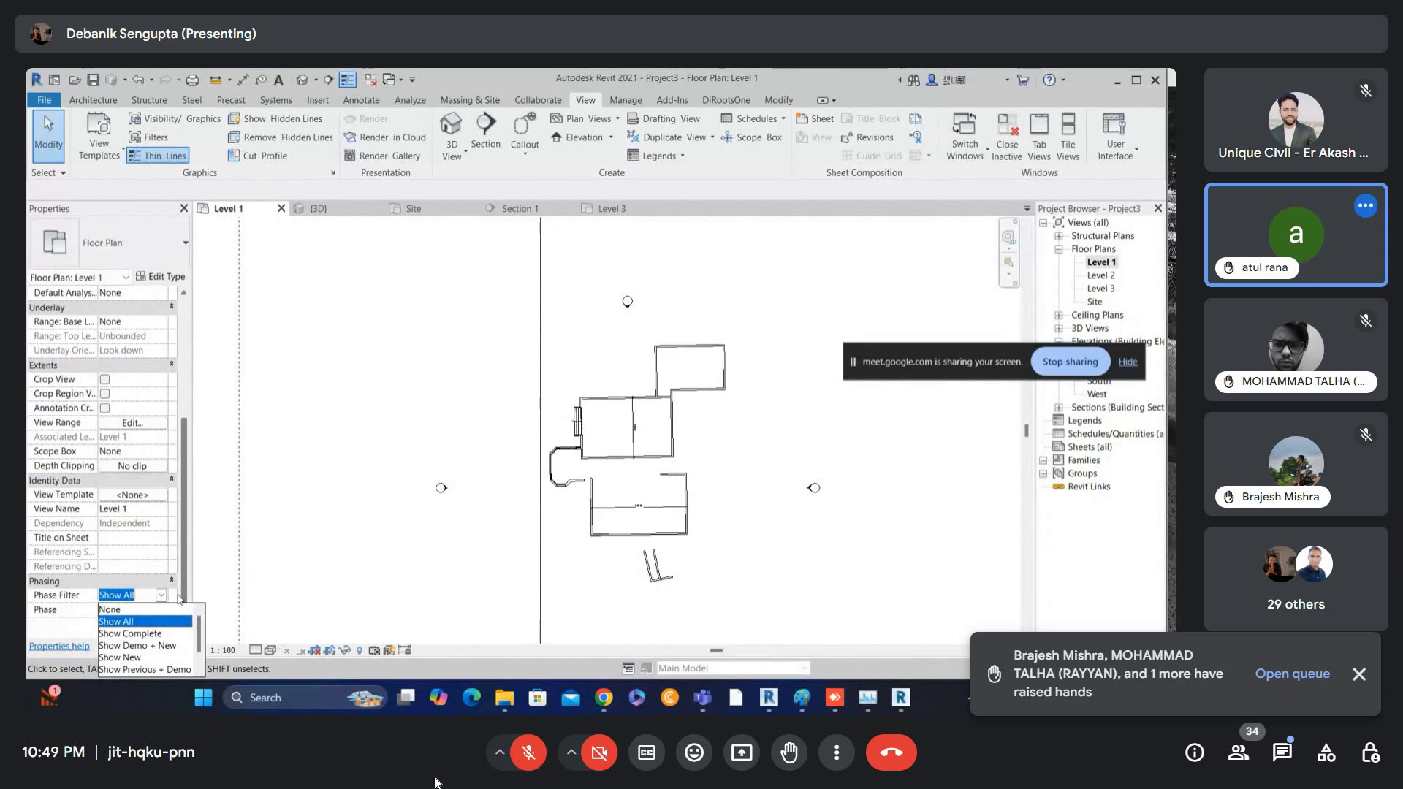
left_click(901, 697)
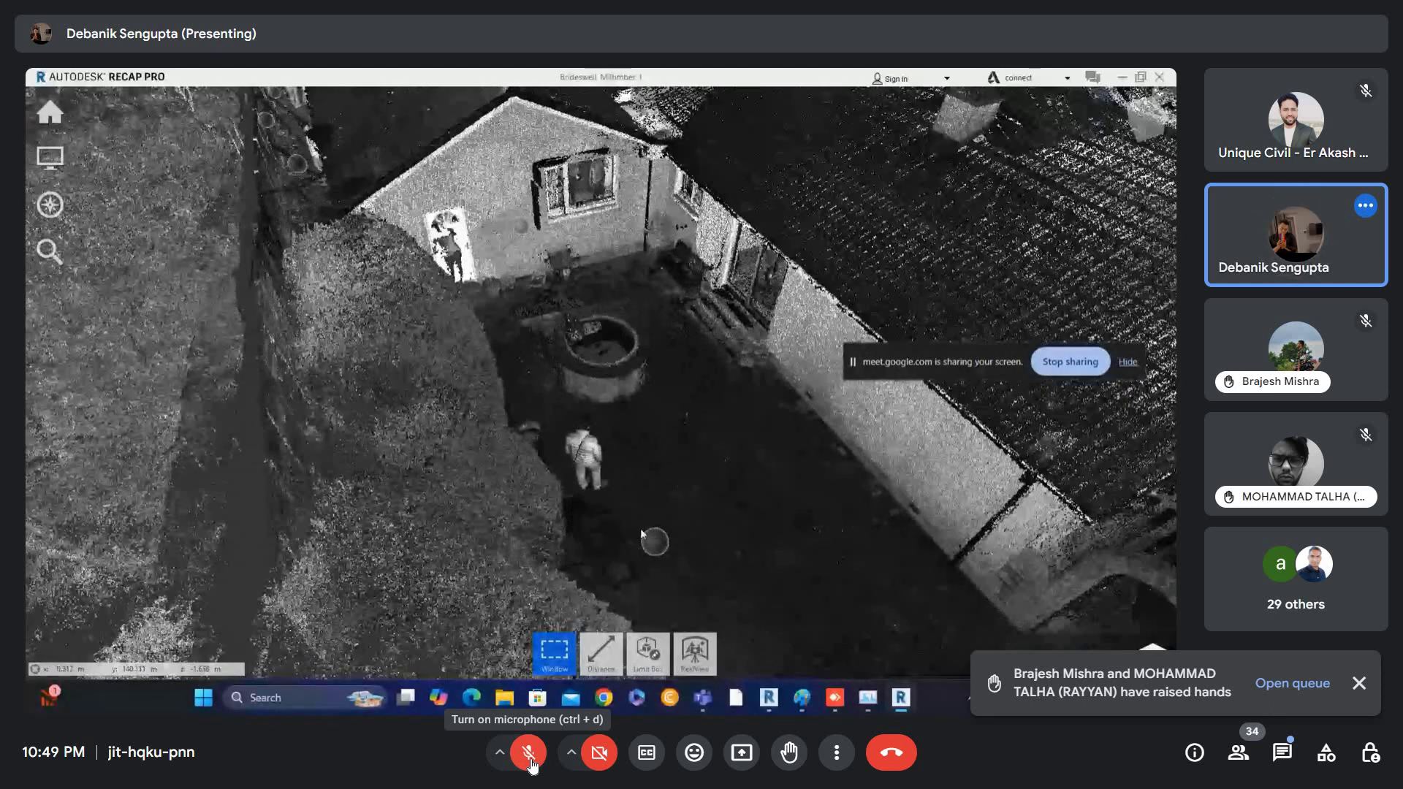
left_click(529, 754)
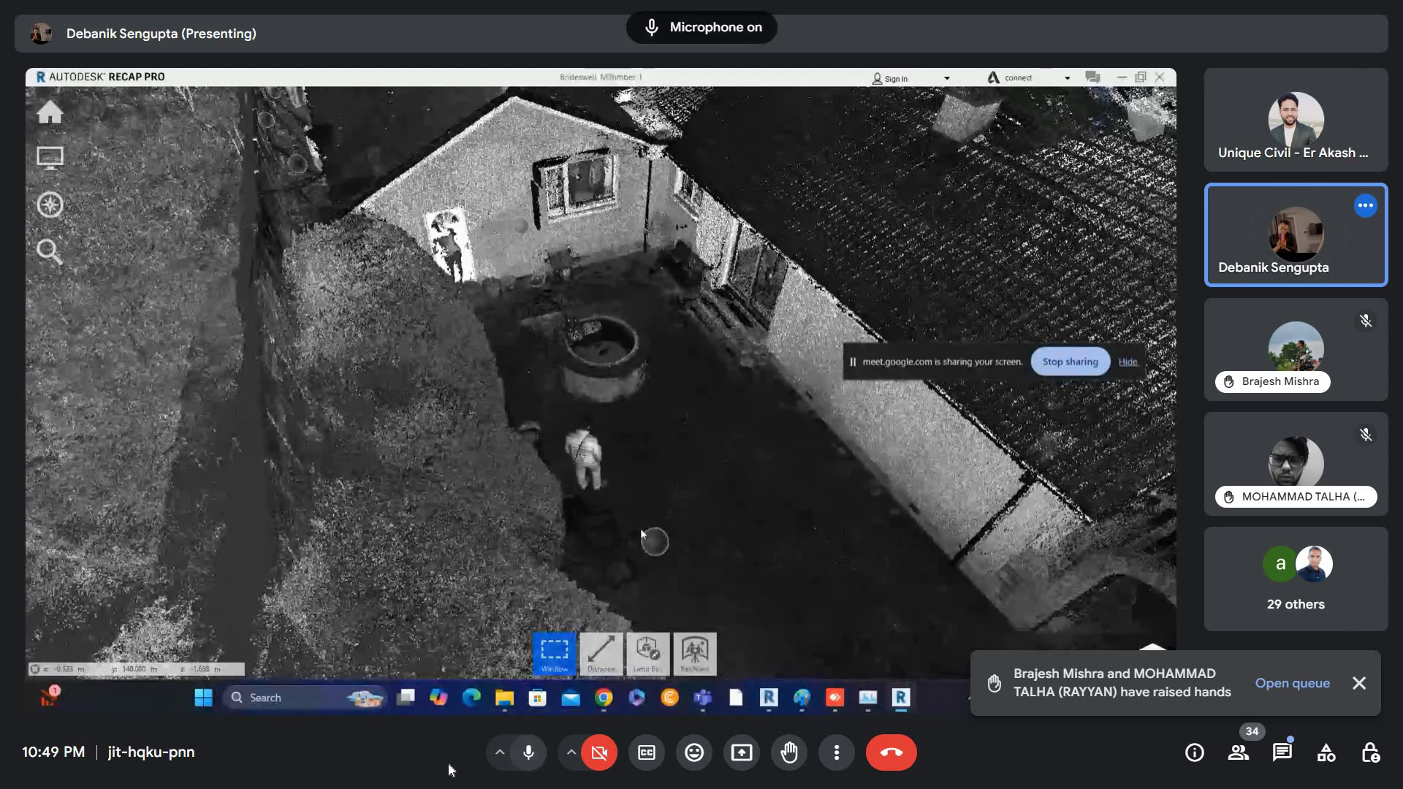